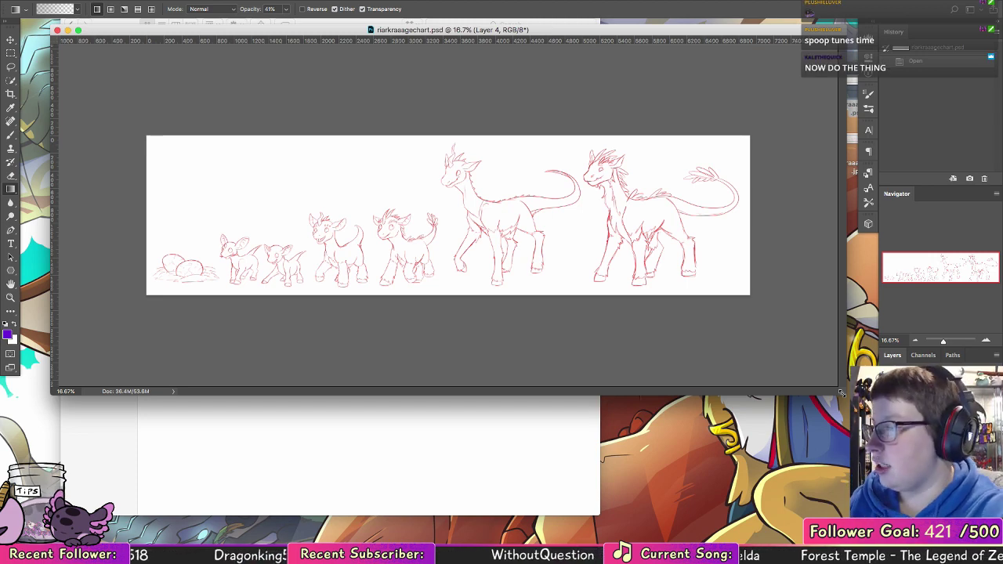
- Set the foreground colour to bright red and choose the 7 px hard round brush preset at 100% hardness
{"action": "left_click", "coordinate": [11, 299]}
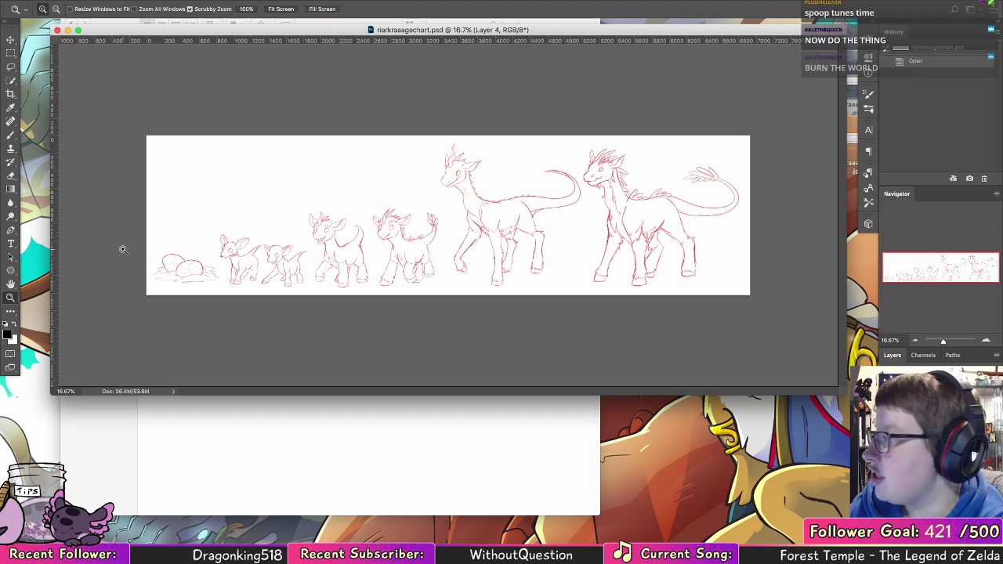
{"action": "left_click", "coordinate": [9, 333]}
{"action": "left_click_drag", "start_coordinate": [546, 295], "coordinate": [555, 286]}
{"action": "left_click", "coordinate": [657, 285]}
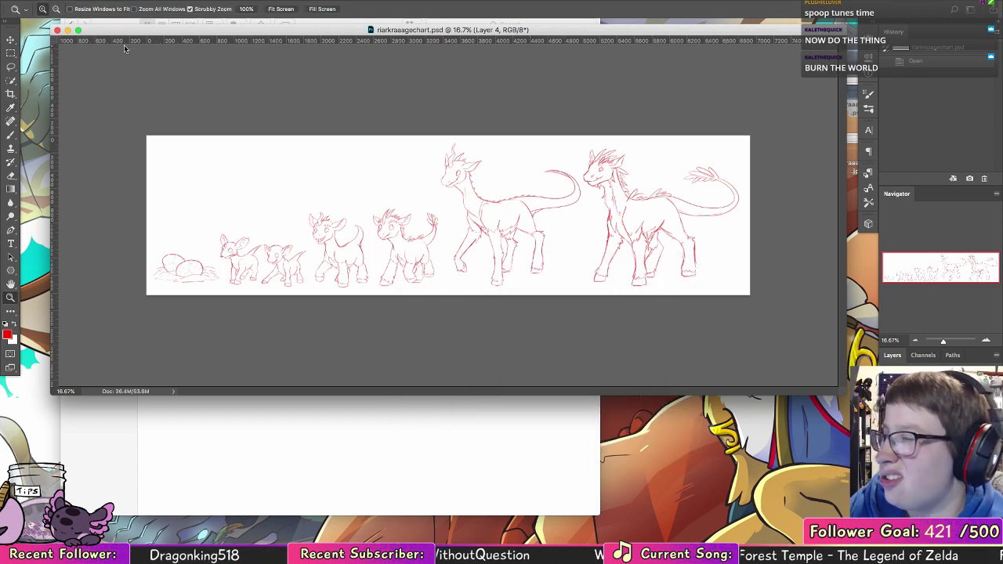
{"action": "key", "text": "b"}
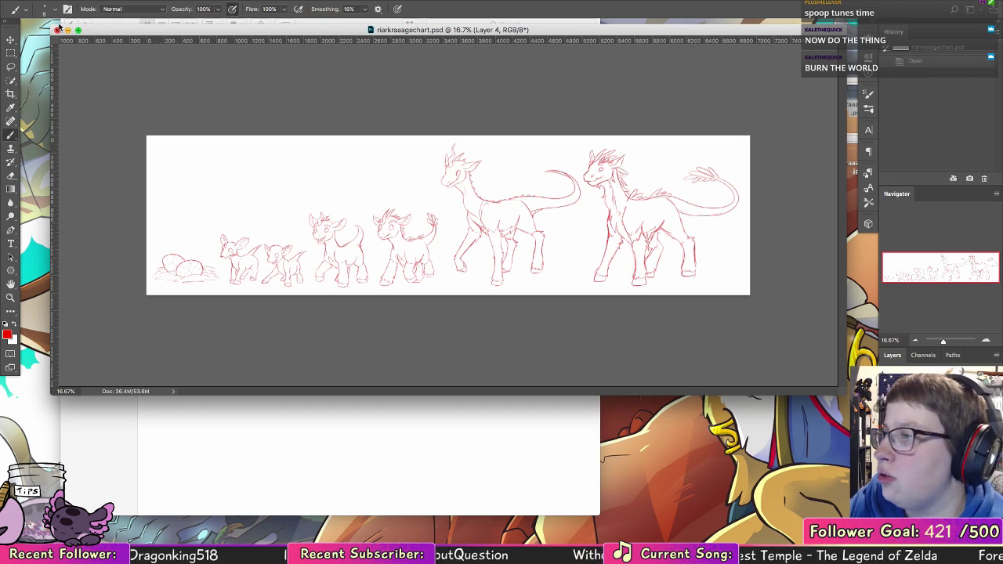
{"action": "left_click", "coordinate": [56, 9]}
{"action": "left_click", "coordinate": [100, 108]}
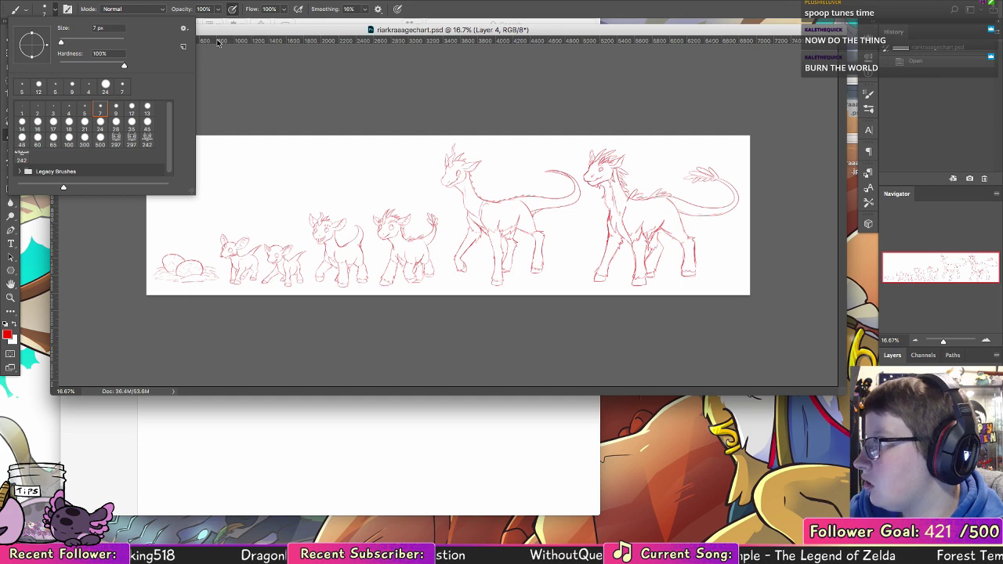
- Enlarge the document window and extend the canvas with the Crop tool to add blank space to the right of the largest creature
{"action": "left_click_drag", "start_coordinate": [567, 29], "coordinate": [542, 25]}
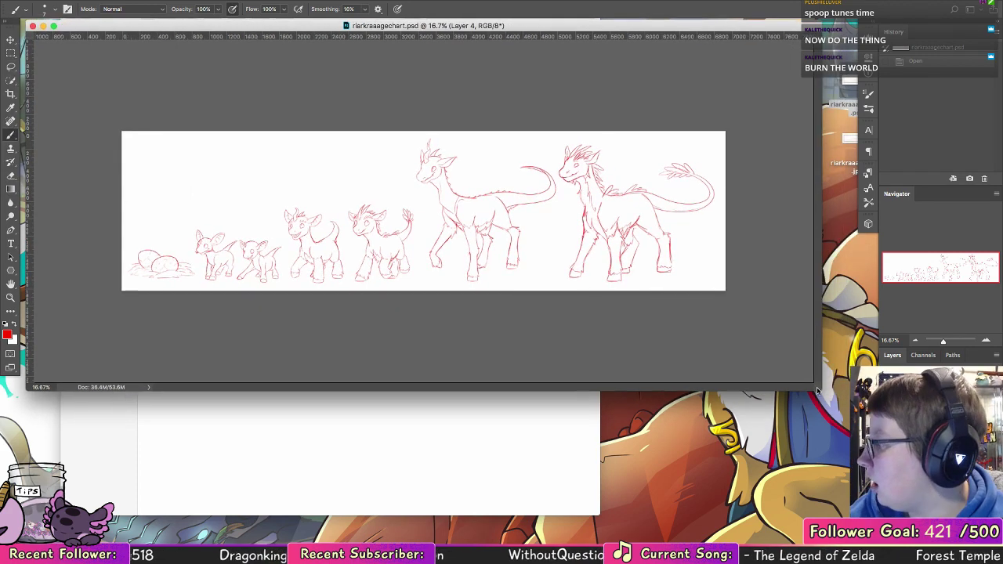
{"action": "left_click_drag", "start_coordinate": [816, 387], "coordinate": [817, 477]}
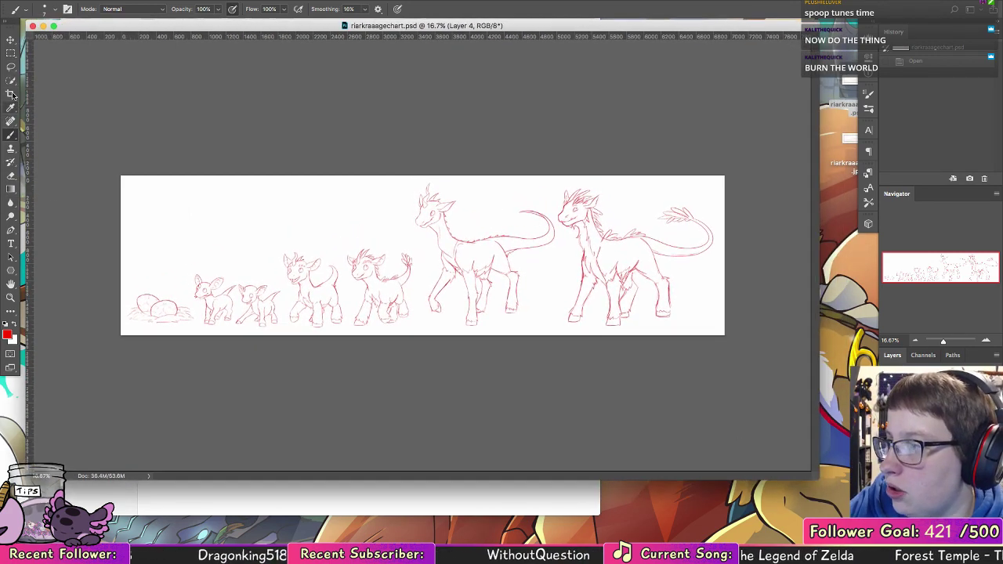
{"action": "left_click", "coordinate": [10, 94]}
{"action": "left_click_drag", "start_coordinate": [121, 176], "coordinate": [725, 336]}
{"action": "left_click_drag", "start_coordinate": [722, 255], "coordinate": [951, 255]}
{"action": "left_click", "coordinate": [524, 9]}
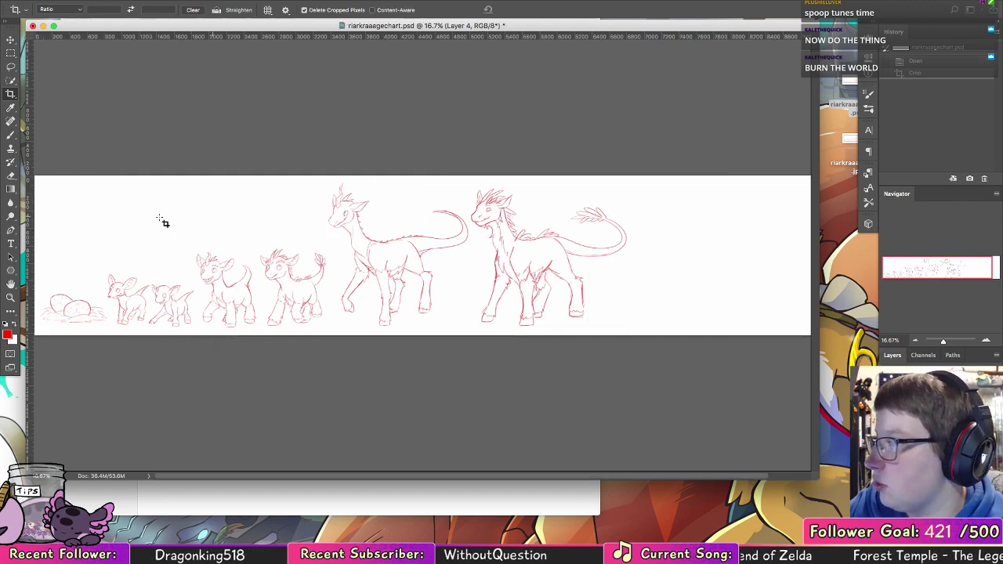
{"action": "left_click", "coordinate": [10, 298]}
{"action": "left_click_drag", "start_coordinate": [178, 320], "coordinate": [156, 295]}
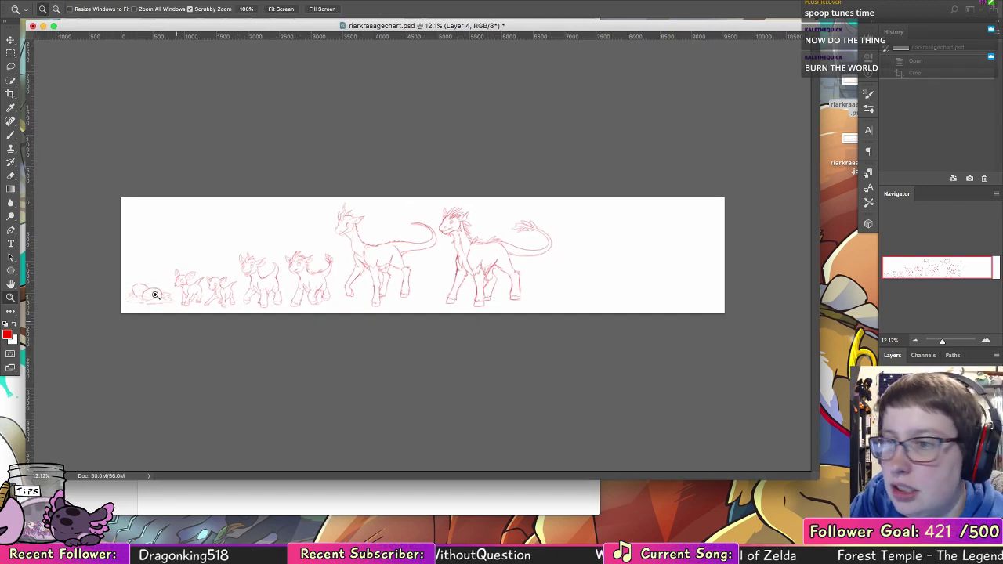
{"action": "left_click", "coordinate": [10, 93]}
{"action": "mouse_move", "coordinate": [120, 179]}
{"action": "left_mouse_down"}
{"action": "mouse_move", "coordinate": [569, 318]}
{"action": "mouse_move", "coordinate": [515, 305]}
{"action": "left_mouse_up"}
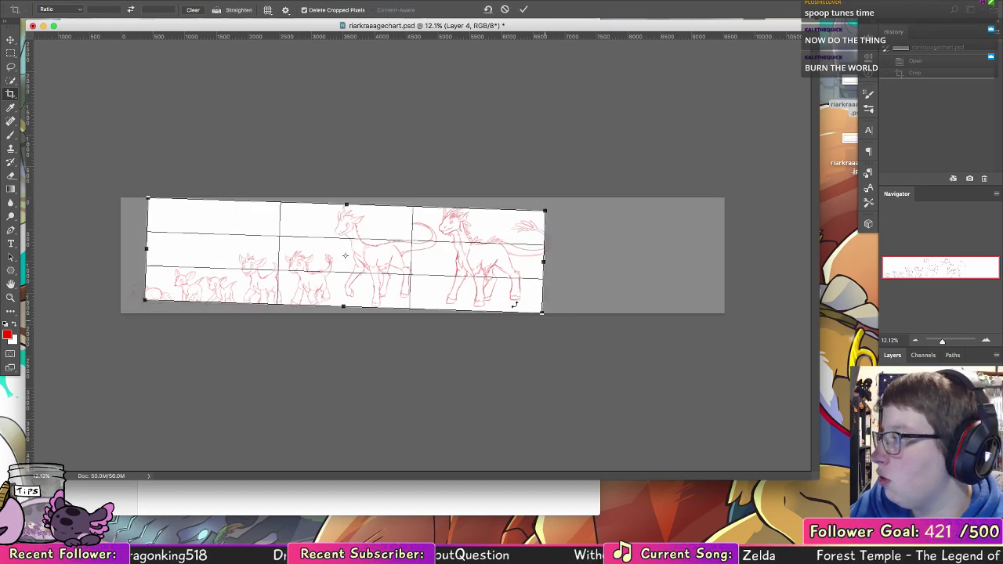
{"action": "left_click", "coordinate": [505, 10]}
- Extend the canvas upward with the Crop tool to add headroom above the creature line-up
{"action": "left_click_drag", "start_coordinate": [118, 181], "coordinate": [845, 332]}
{"action": "left_click_drag", "start_coordinate": [436, 180], "coordinate": [436, 149]}
{"action": "key", "text": "Return"}
- Show the faint construction sketch beneath the creatures and make Layer 5 active for brushing in the blank area
{"action": "left_click", "coordinate": [10, 298]}
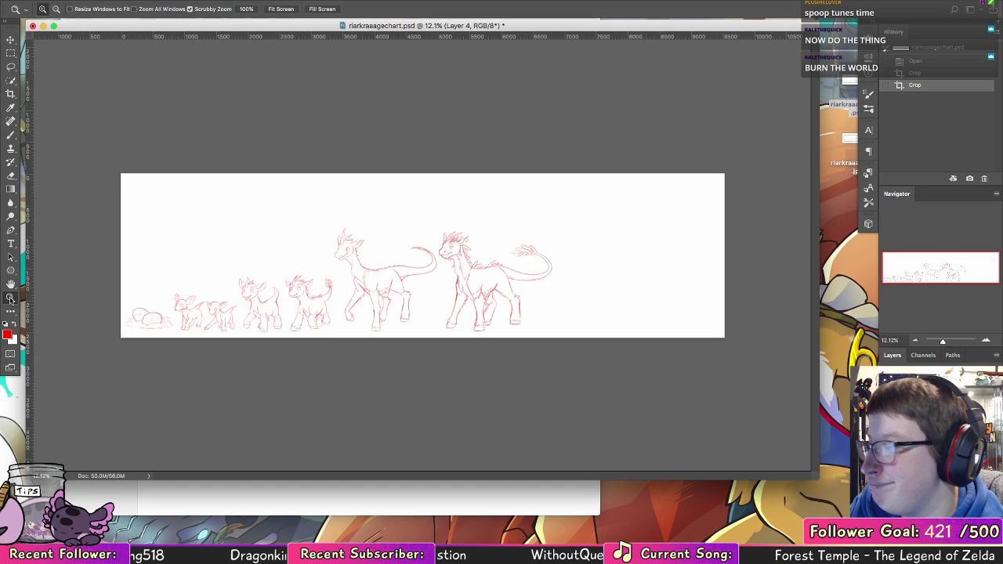
{"action": "left_click", "coordinate": [625, 257]}
{"action": "key", "text": "b"}
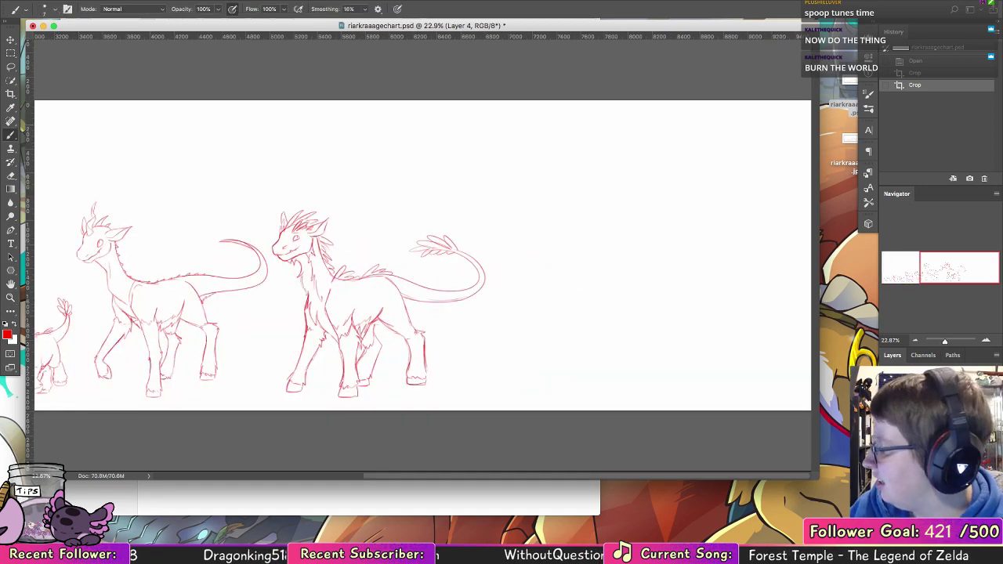
{"action": "left_click", "coordinate": [888, 430]}
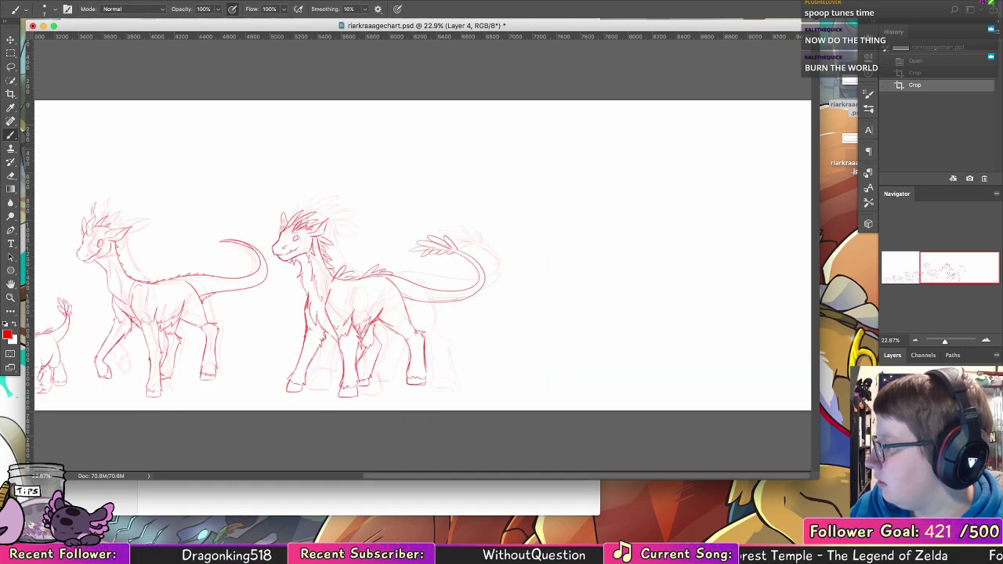
{"action": "left_click", "coordinate": [887, 431]}
{"action": "left_click", "coordinate": [887, 431]}
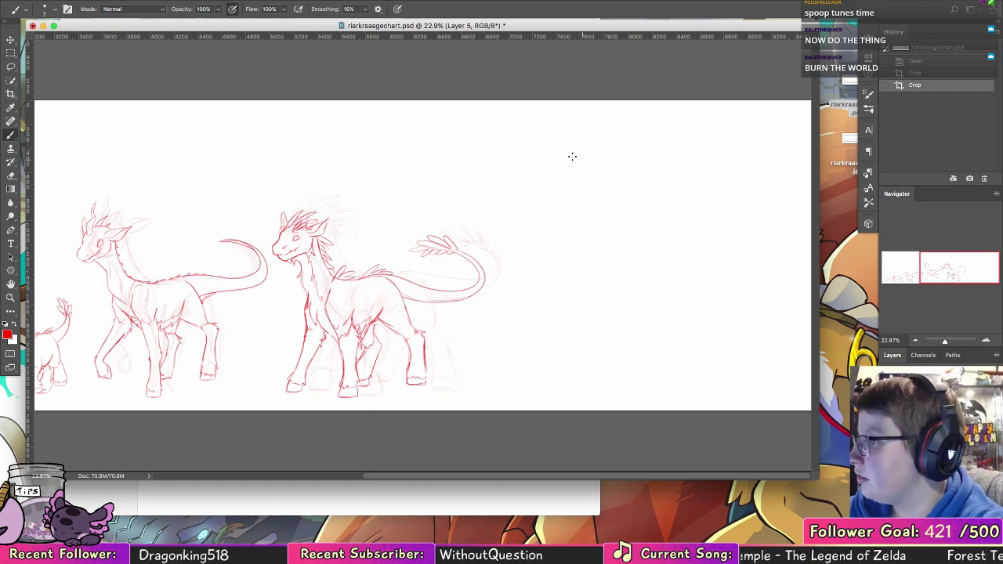
- Sketch a light construction circle with an angled muzzle for a new creature's head in the blank area behind the largest creature
{"action": "left_click_drag", "start_coordinate": [571, 157], "coordinate": [550, 172]}
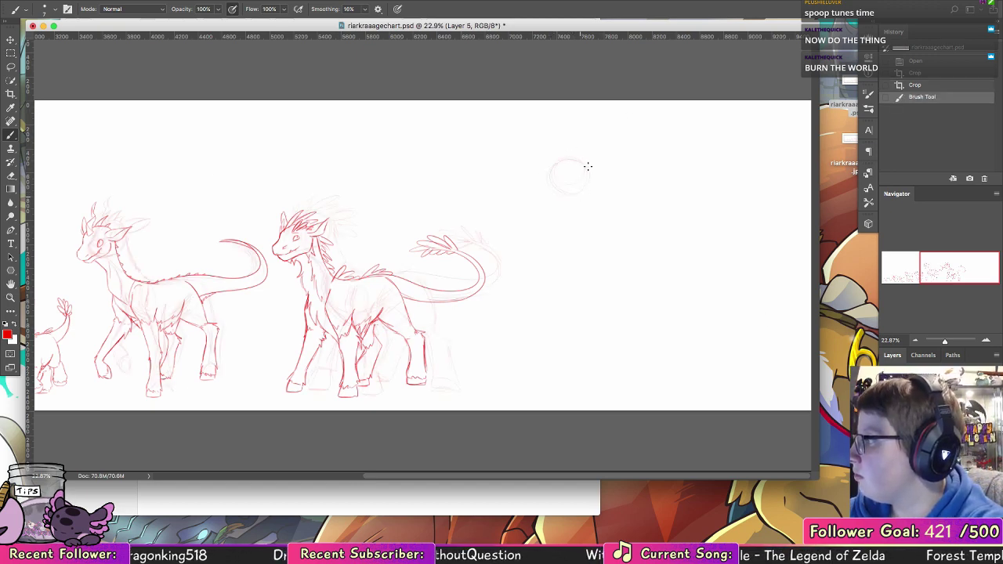
{"action": "left_click_drag", "start_coordinate": [544, 185], "coordinate": [552, 166]}
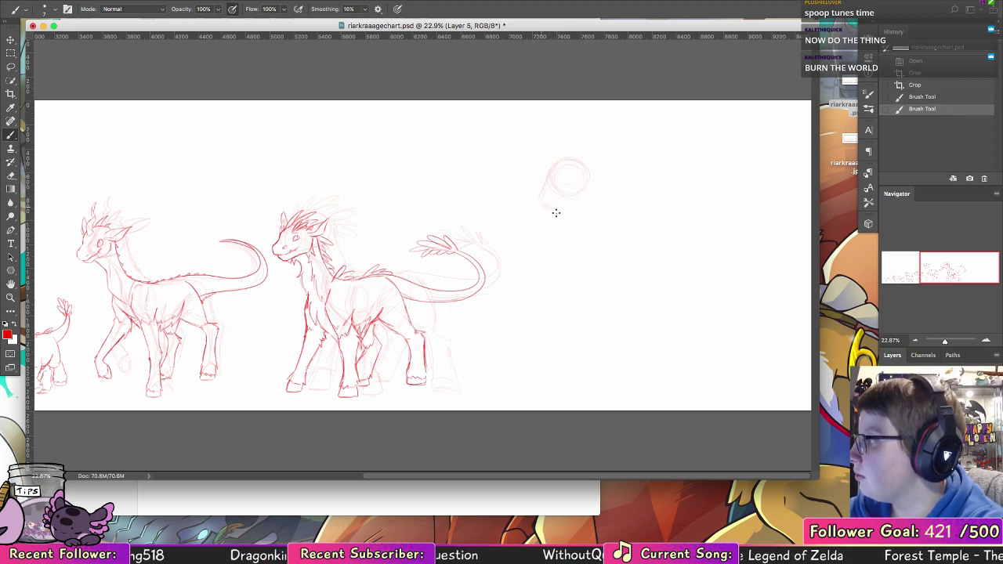
{"action": "left_click_drag", "start_coordinate": [556, 210], "coordinate": [542, 205]}
- Switch to Google Chrome and search Google Images for "horses"
{"action": "mouse_move", "coordinate": [364, 526]}
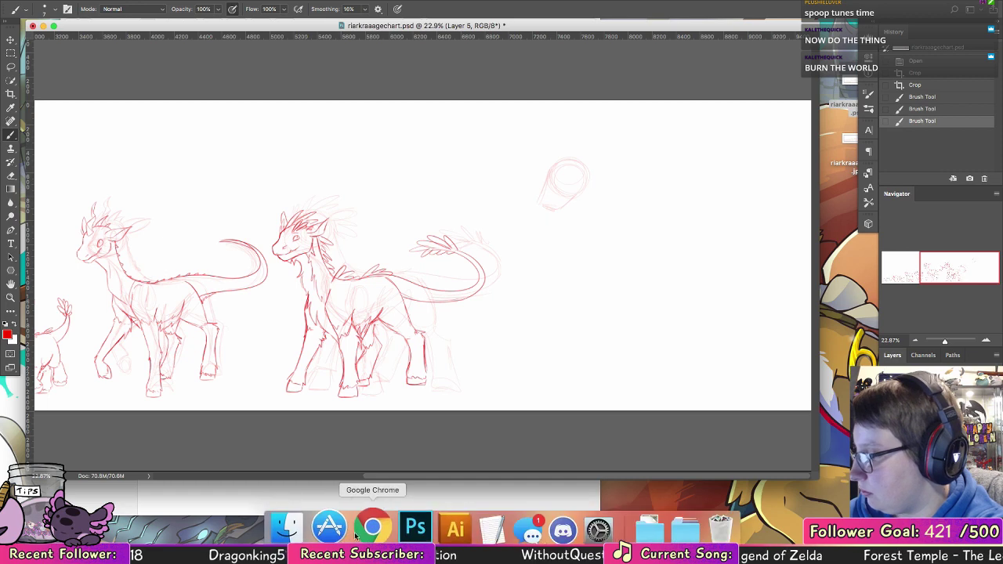
{"action": "left_click", "coordinate": [367, 527]}
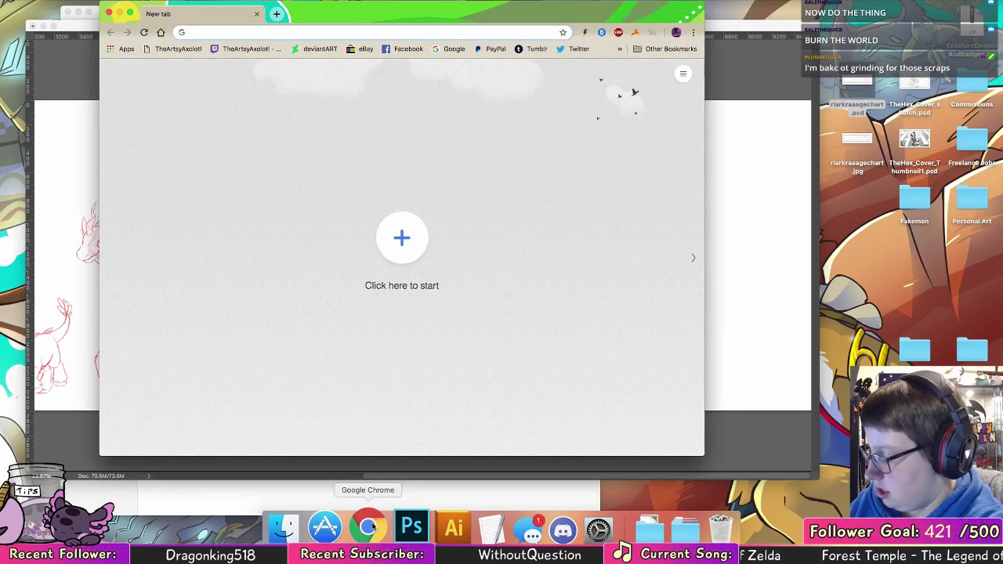
{"action": "type", "text": "horses"}
{"action": "key", "text": "Return"}
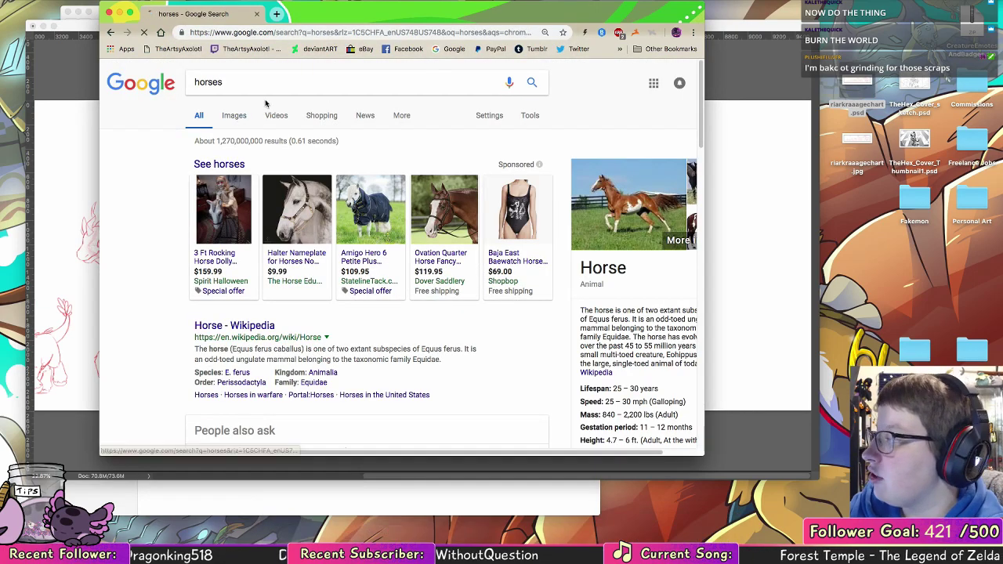
{"action": "left_click", "coordinate": [234, 115]}
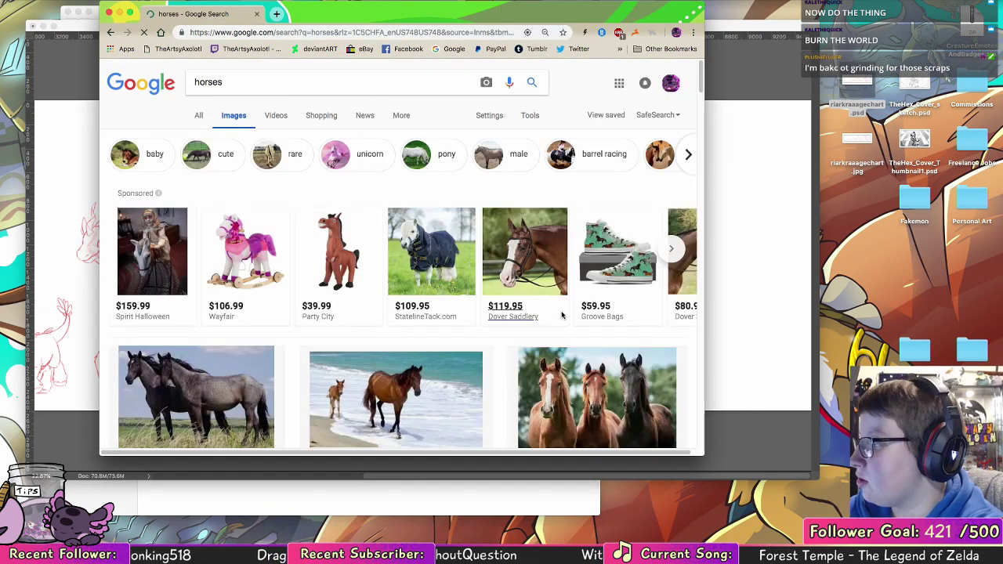
- Browse the horse image results for pose references and open the photo of a brown horse grazing before autumn trees
{"action": "scroll", "coordinate": [548, 290], "scroll_direction": "down", "scroll_amount": 3}
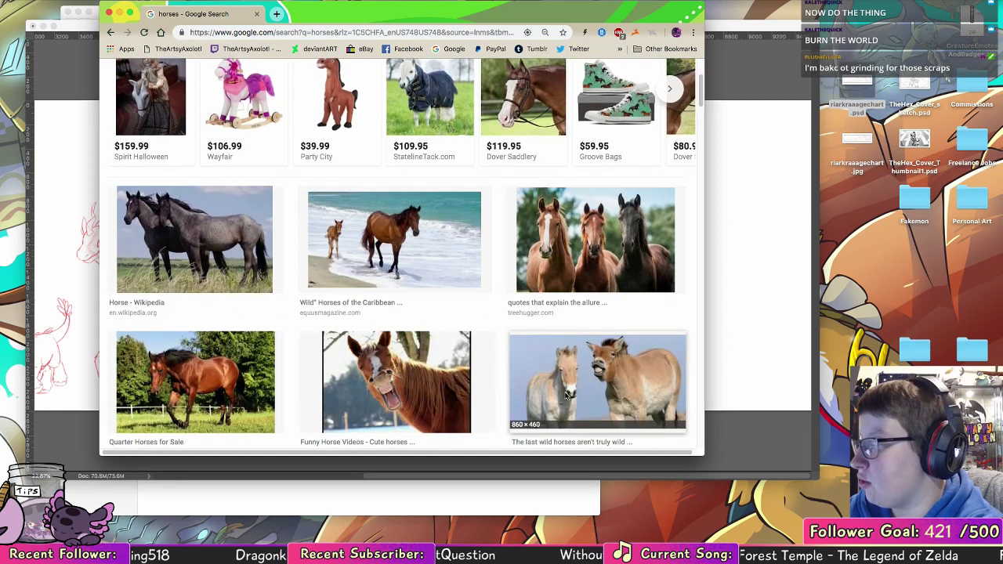
{"action": "scroll", "coordinate": [564, 399], "scroll_direction": "down", "scroll_amount": 2}
{"action": "scroll", "coordinate": [617, 409], "scroll_direction": "down", "scroll_amount": 3}
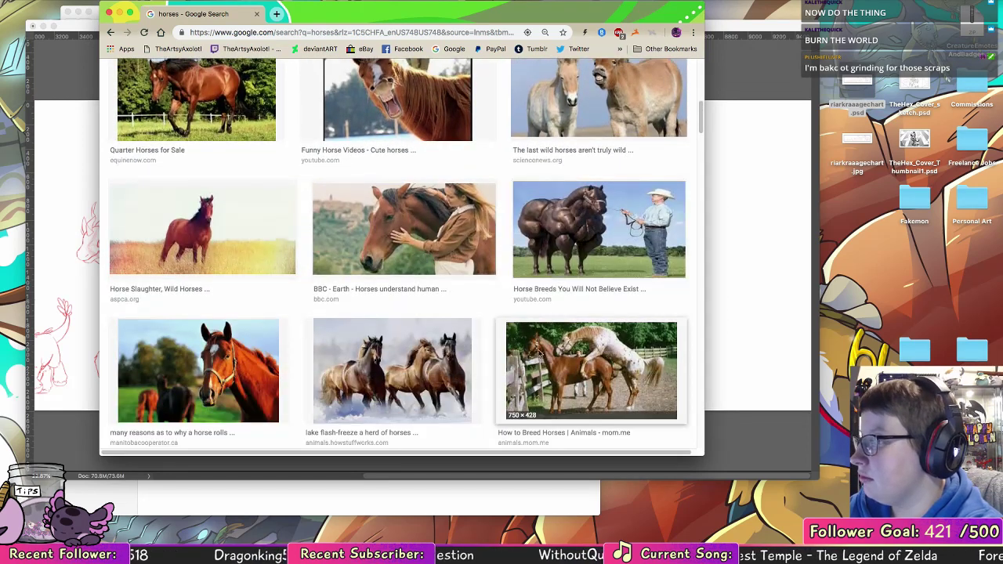
{"action": "scroll", "coordinate": [555, 350], "scroll_direction": "down", "scroll_amount": 3}
{"action": "scroll", "coordinate": [557, 360], "scroll_direction": "down", "scroll_amount": 3}
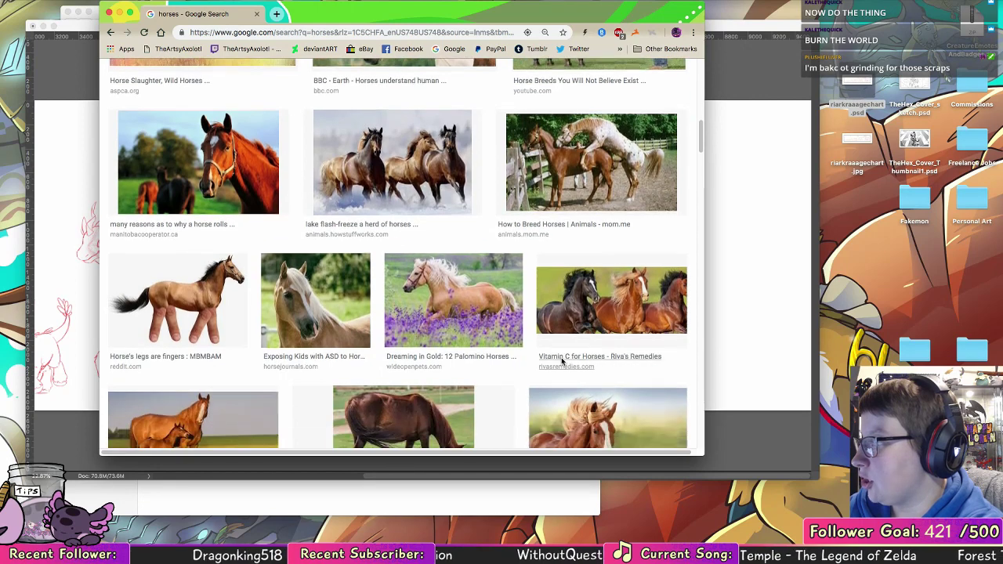
{"action": "scroll", "coordinate": [565, 390], "scroll_direction": "down", "scroll_amount": 3}
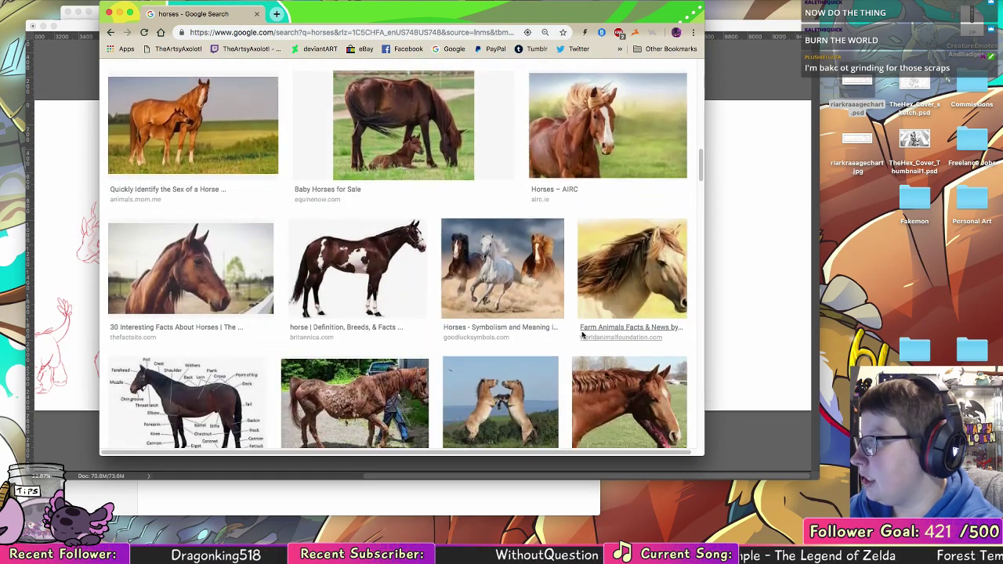
{"action": "scroll", "coordinate": [603, 382], "scroll_direction": "down", "scroll_amount": 1}
{"action": "scroll", "coordinate": [603, 380], "scroll_direction": "down", "scroll_amount": 1}
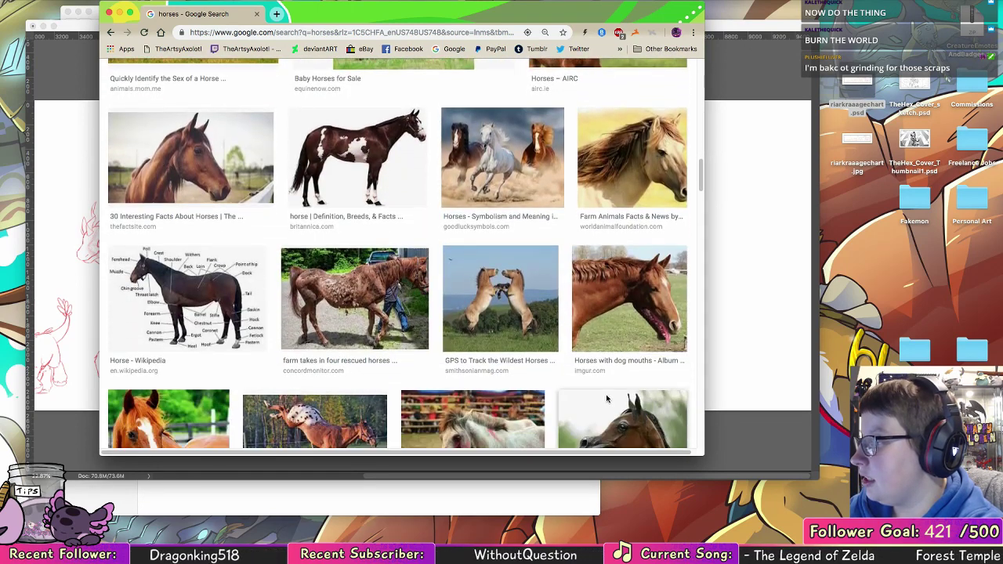
{"action": "scroll", "coordinate": [595, 329], "scroll_direction": "down", "scroll_amount": 3}
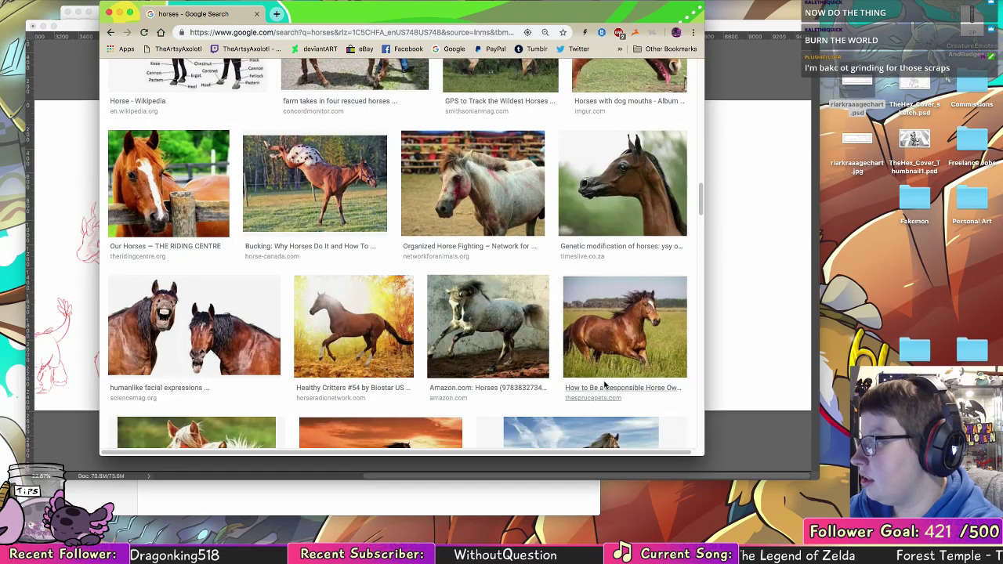
{"action": "scroll", "coordinate": [604, 383], "scroll_direction": "down", "scroll_amount": 4}
{"action": "scroll", "coordinate": [471, 301], "scroll_direction": "down", "scroll_amount": 1}
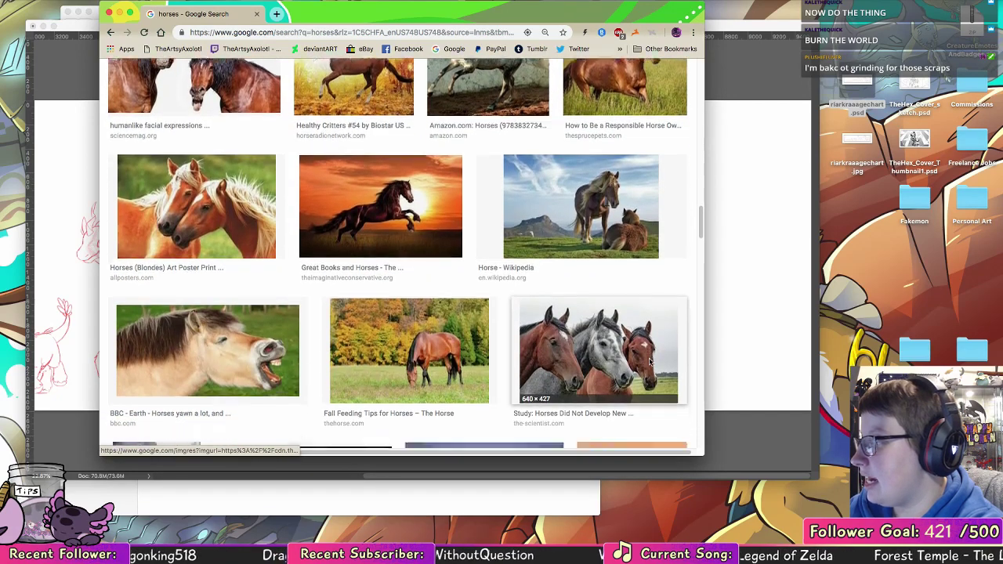
{"action": "left_click", "coordinate": [471, 302]}
- Arrange the browser and the age chart document side by side so the grazing horse photo stays visible next to the canvas
{"action": "left_click_drag", "start_coordinate": [469, 13], "coordinate": [888, 61]}
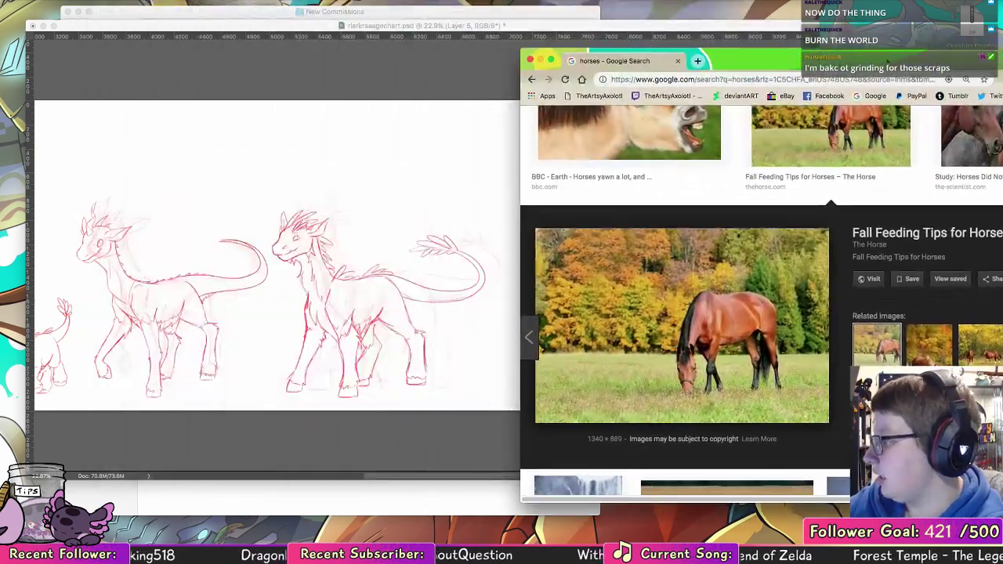
{"action": "left_click", "coordinate": [369, 337]}
{"action": "left_click_drag", "start_coordinate": [813, 479], "coordinate": [603, 519]}
- Rough in the new creature's eye, horn, ear, mane and front neckline around the head construction circle
{"action": "left_click_drag", "start_coordinate": [509, 370], "coordinate": [255, 342]}
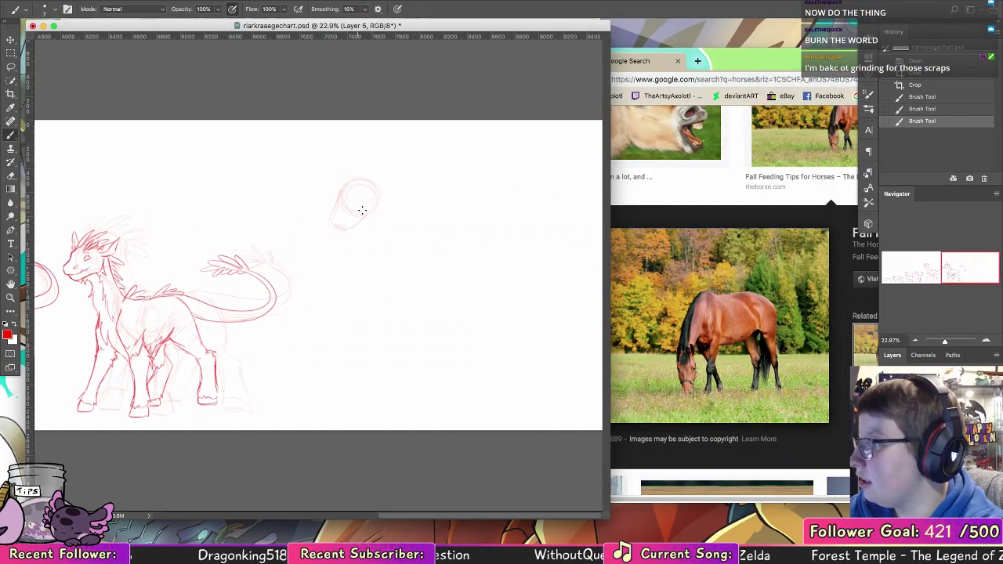
{"action": "mouse_move", "coordinate": [351, 198]}
{"action": "left_mouse_down"}
{"action": "mouse_move", "coordinate": [363, 205]}
{"action": "mouse_move", "coordinate": [337, 174]}
{"action": "mouse_move", "coordinate": [343, 193]}
{"action": "left_mouse_up"}
{"action": "mouse_move", "coordinate": [458, 201]}
{"action": "left_mouse_down"}
{"action": "mouse_move", "coordinate": [501, 204]}
{"action": "mouse_move", "coordinate": [523, 227]}
{"action": "mouse_move", "coordinate": [430, 236]}
{"action": "left_mouse_up"}
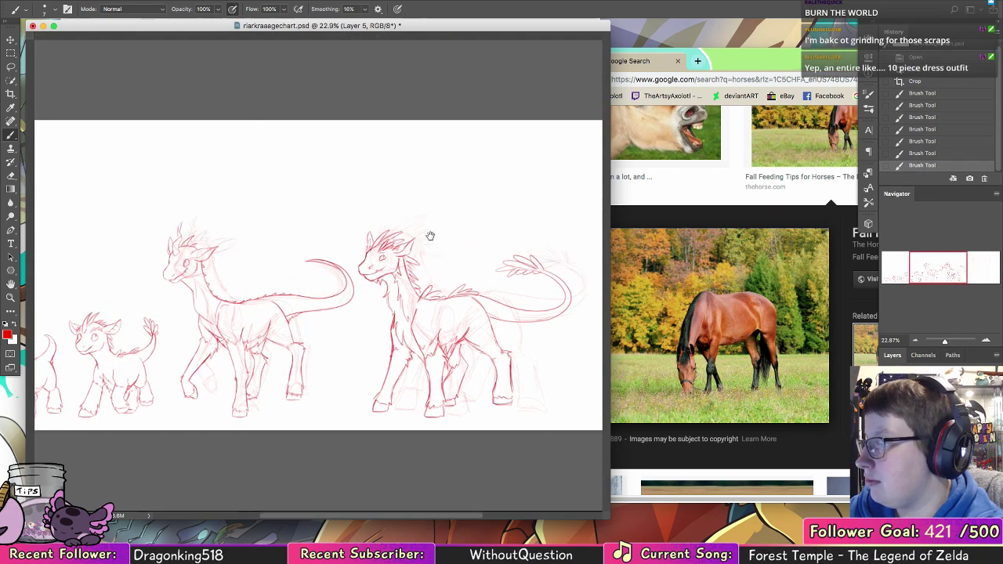
{"action": "scroll", "coordinate": [430, 235], "scroll_direction": "right", "scroll_amount": 10}
{"action": "key", "text": "super+r"}
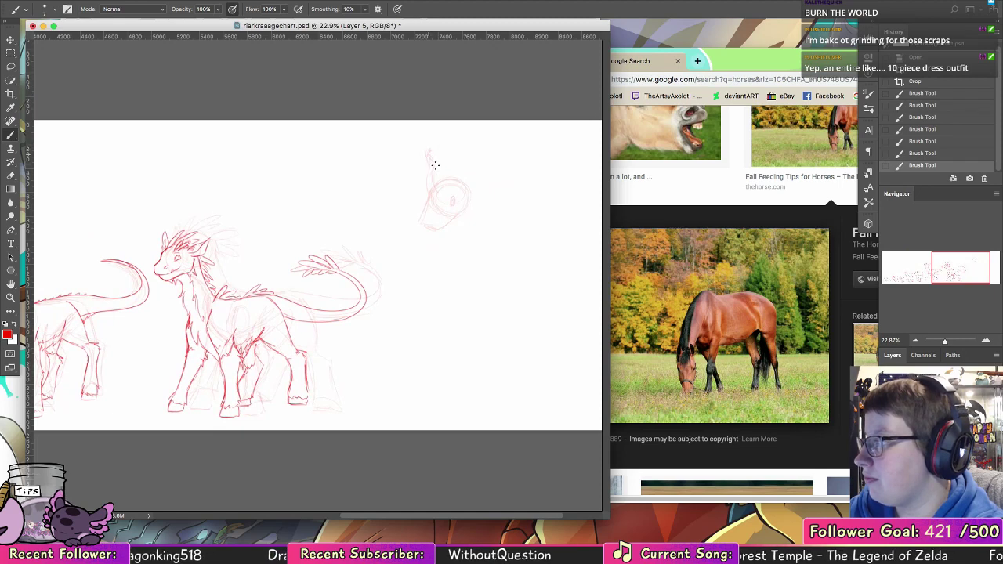
{"action": "left_click_drag", "start_coordinate": [434, 164], "coordinate": [440, 184]}
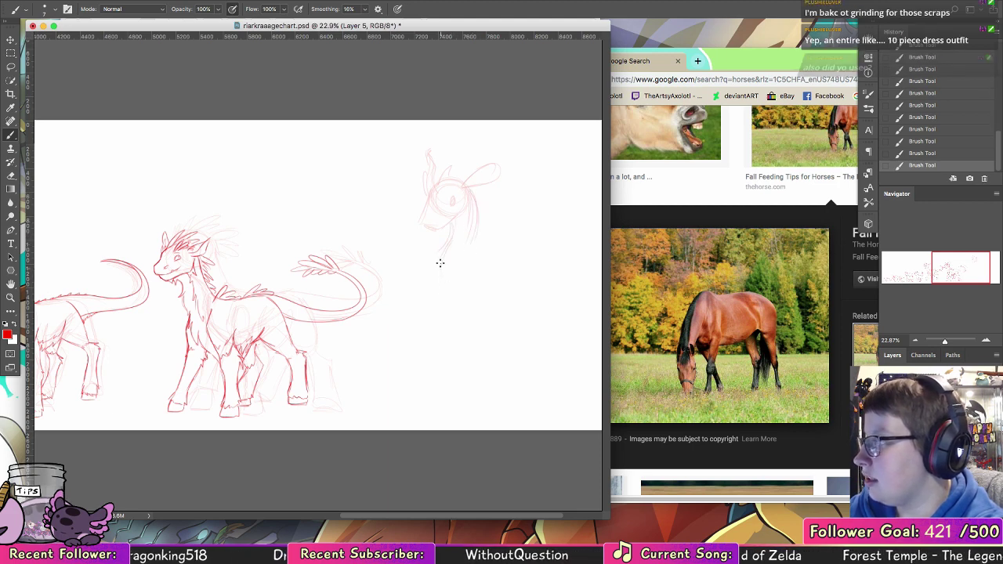
- Search Google for "mereneth" in a new browser tab
{"action": "left_click", "coordinate": [697, 60]}
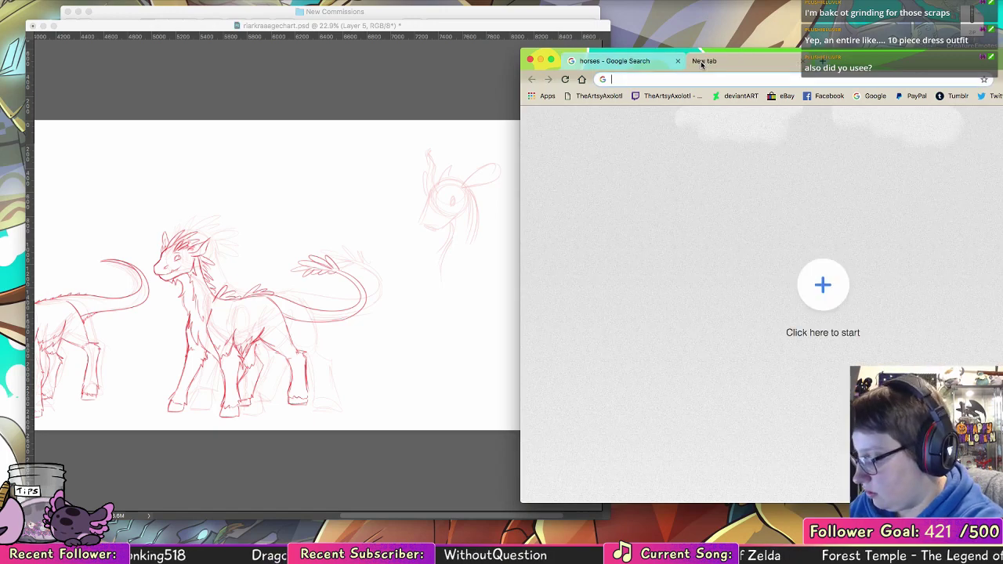
{"action": "type", "text": "merenetg"}
{"action": "key", "text": "Return"}
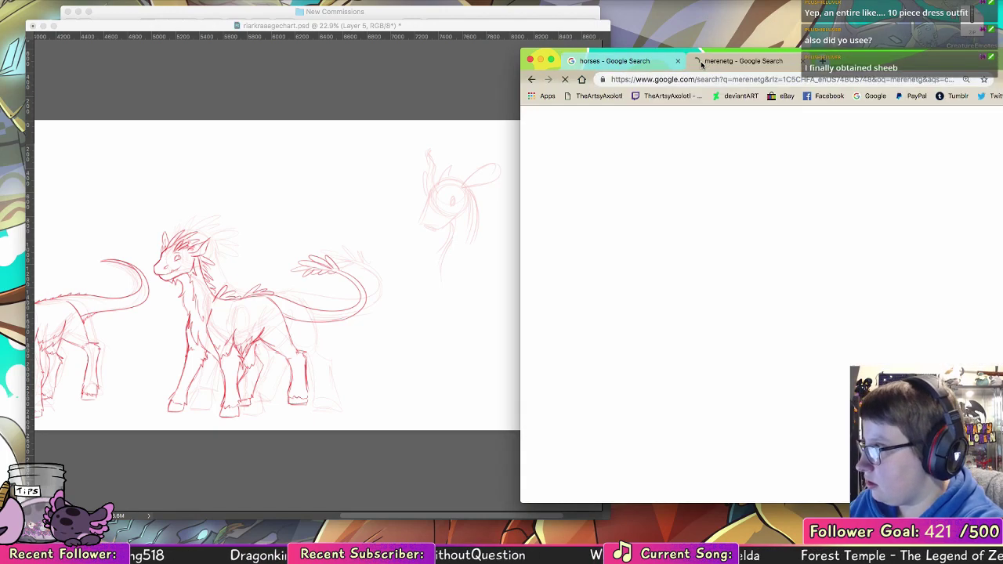
{"action": "left_click", "coordinate": [675, 128]}
{"action": "key", "text": "BackSpace"}
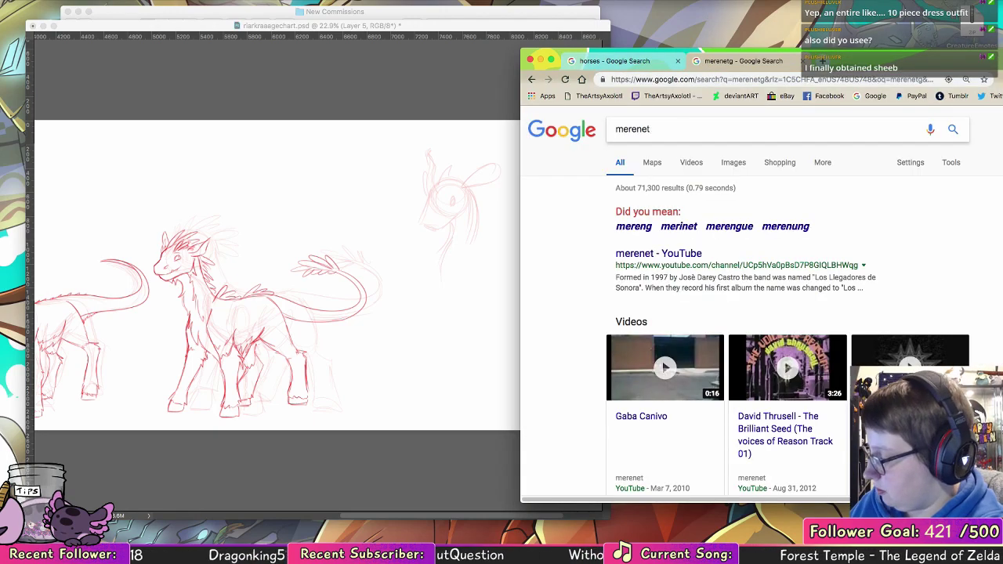
{"action": "type", "text": "h"}
{"action": "key", "text": "Return"}
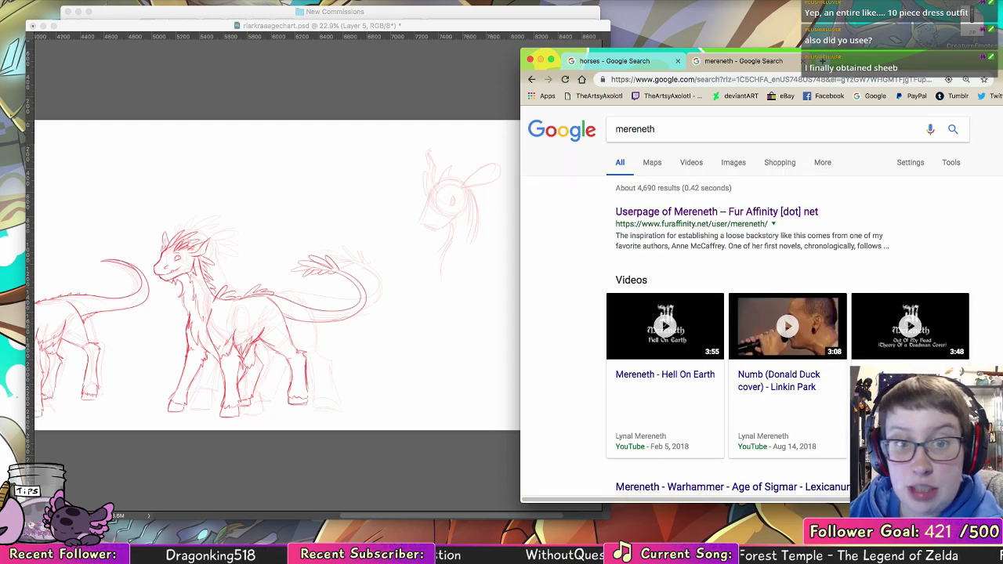
- Show the image results for "mereneth" and move the browser window so more of the creature references fit on screen
{"action": "left_click", "coordinate": [734, 163]}
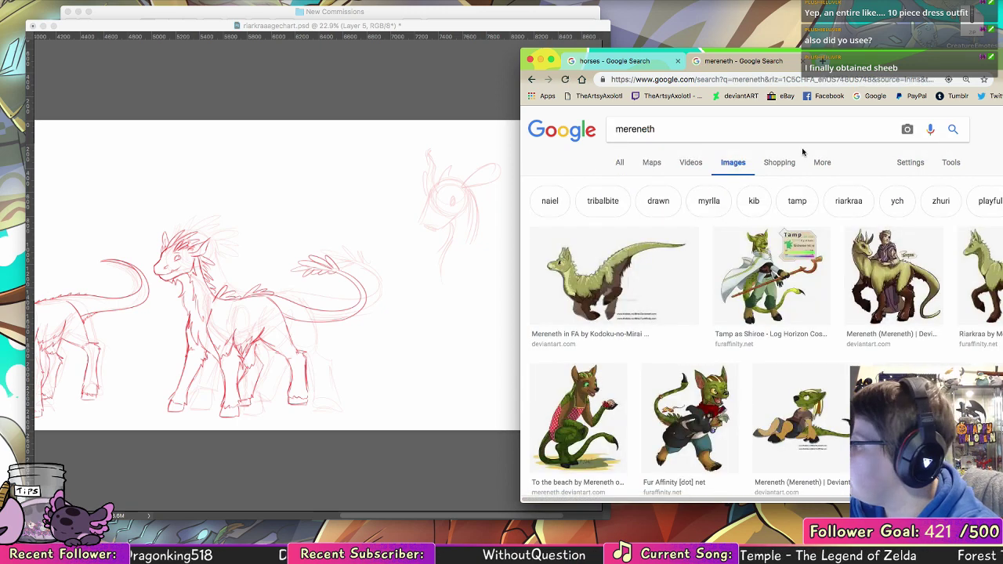
{"action": "left_click_drag", "start_coordinate": [951, 61], "coordinate": [872, 50]}
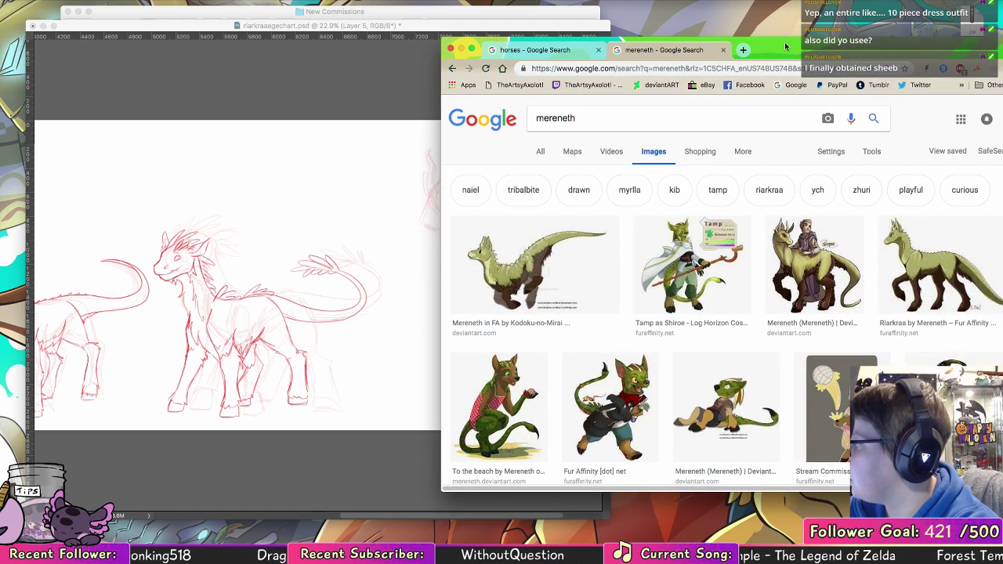
- Sketch the new creature's shoulder oval and the straight standing foreleg below it, down to the hoof
{"action": "left_click", "coordinate": [314, 292]}
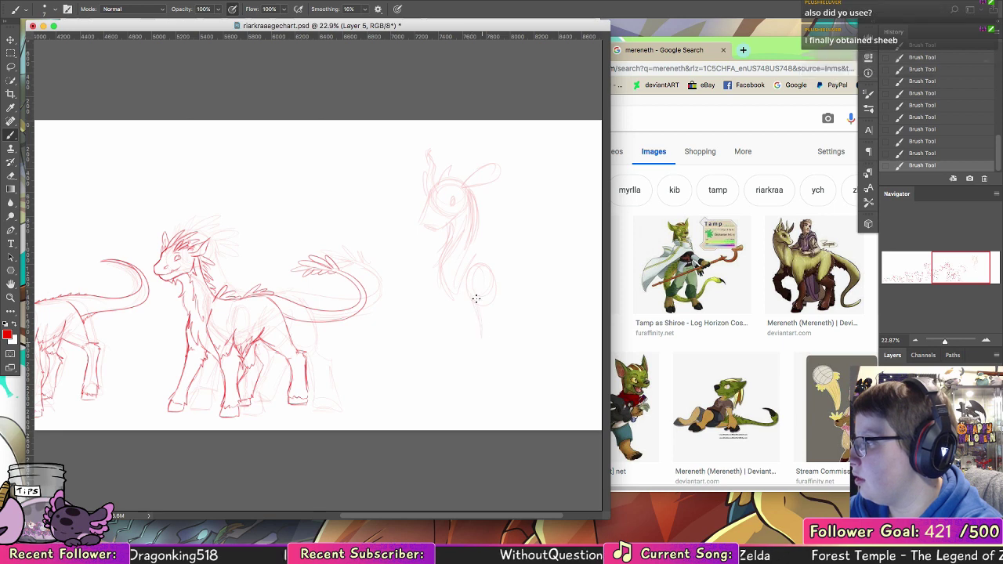
{"action": "left_click_drag", "start_coordinate": [474, 298], "coordinate": [484, 341]}
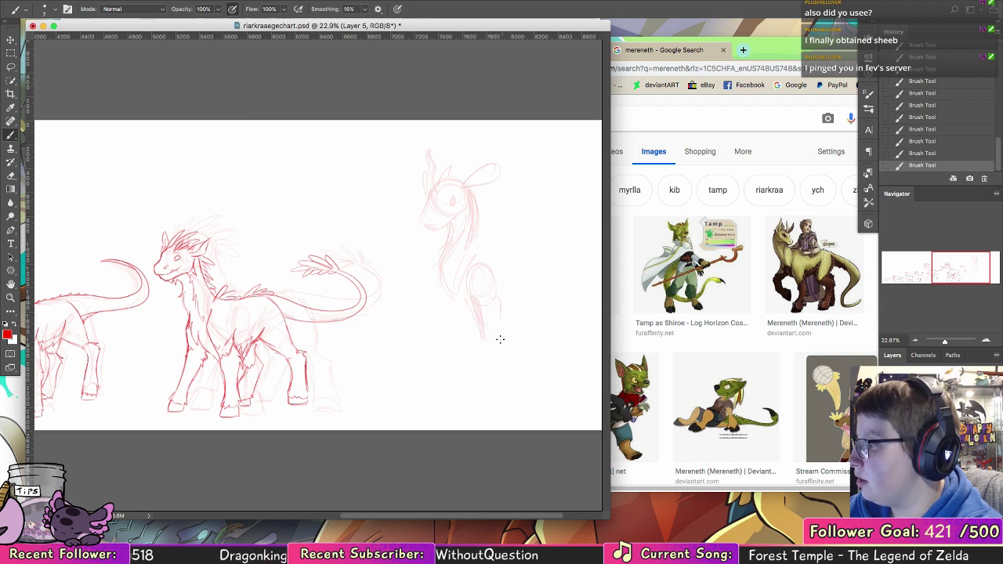
{"action": "mouse_move", "coordinate": [499, 300]}
{"action": "left_mouse_down"}
{"action": "mouse_move", "coordinate": [497, 332]}
{"action": "mouse_move", "coordinate": [485, 340]}
{"action": "mouse_move", "coordinate": [493, 361]}
{"action": "left_mouse_up"}
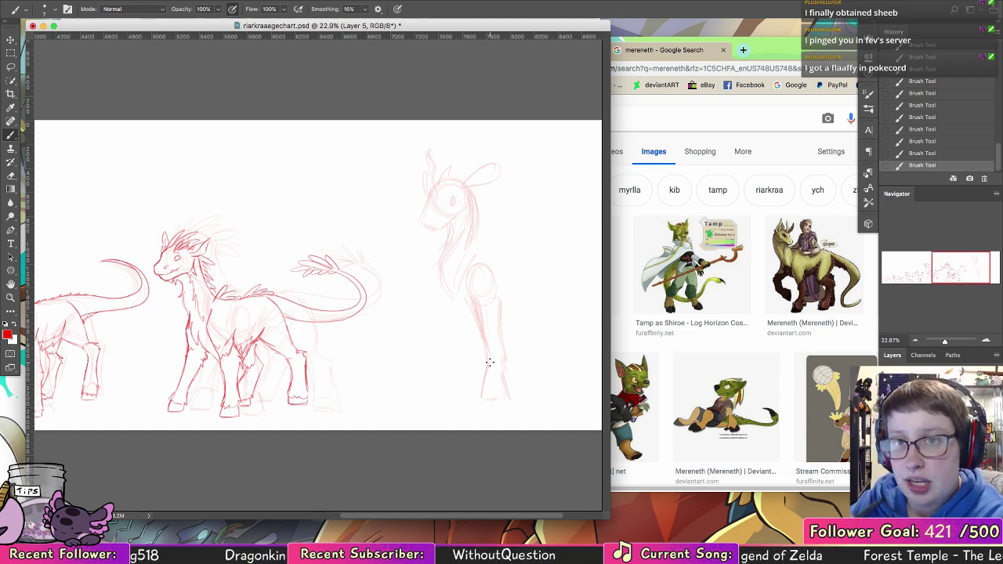
- Search Google for "melting unicorn" in a new tab and show the image results
{"action": "left_click", "coordinate": [748, 49]}
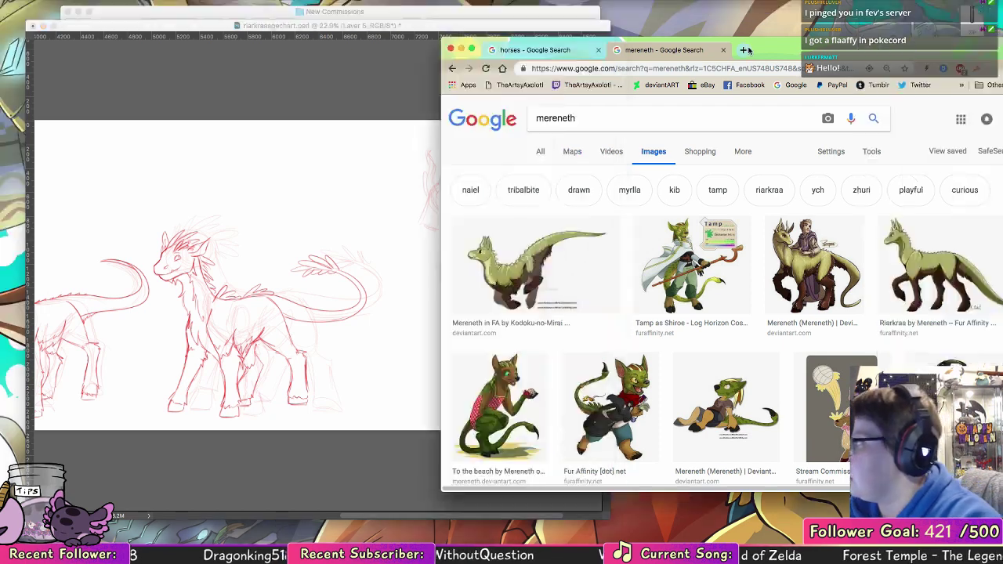
{"action": "left_click", "coordinate": [744, 50]}
{"action": "type", "text": "mel"}
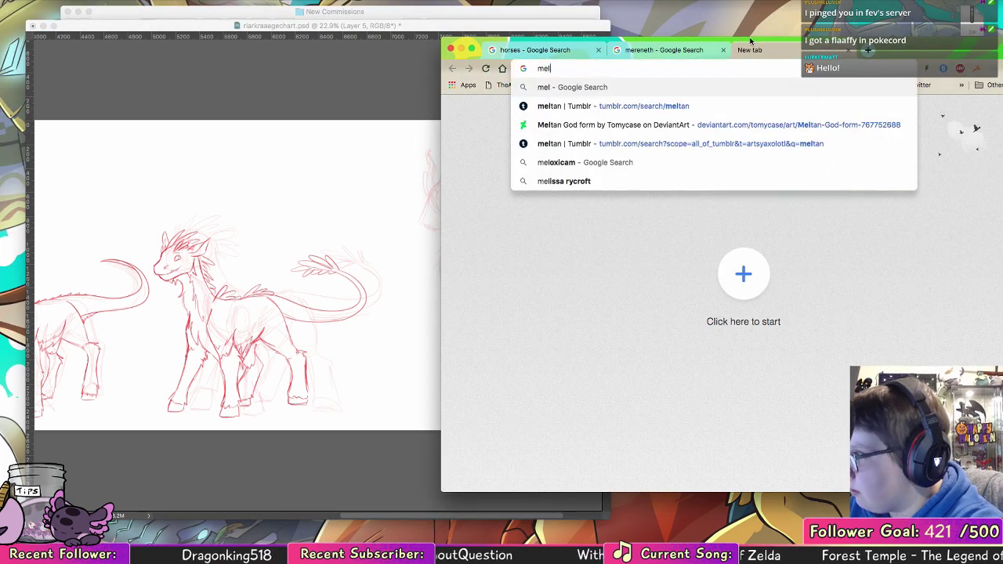
{"action": "type", "text": "ting unicorn"}
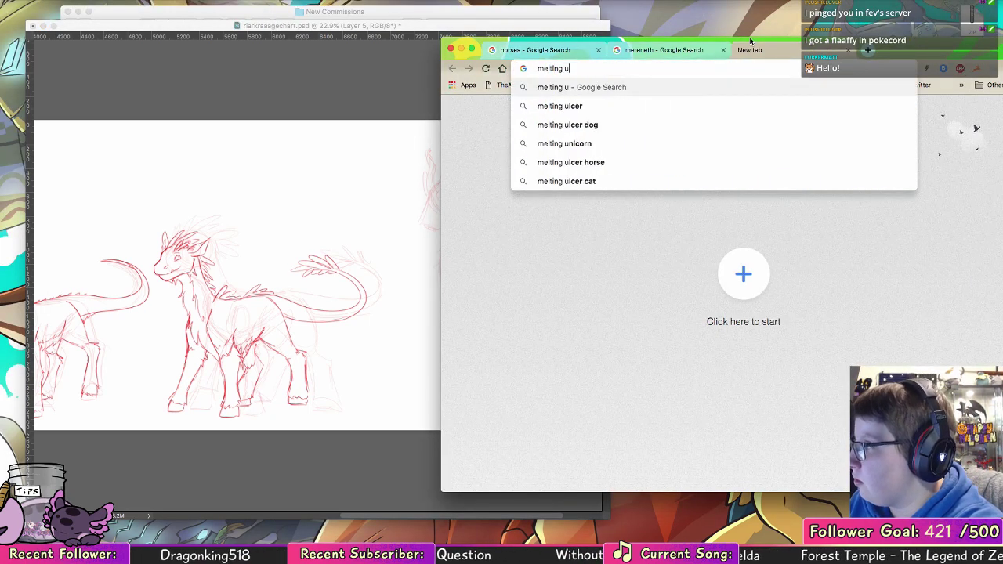
{"action": "key", "text": "Return"}
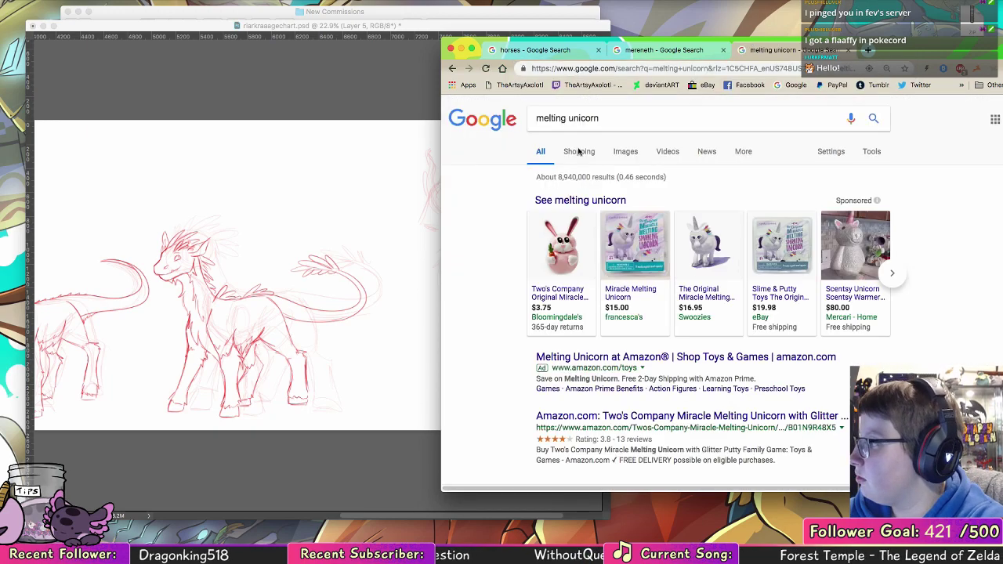
{"action": "left_click", "coordinate": [631, 152]}
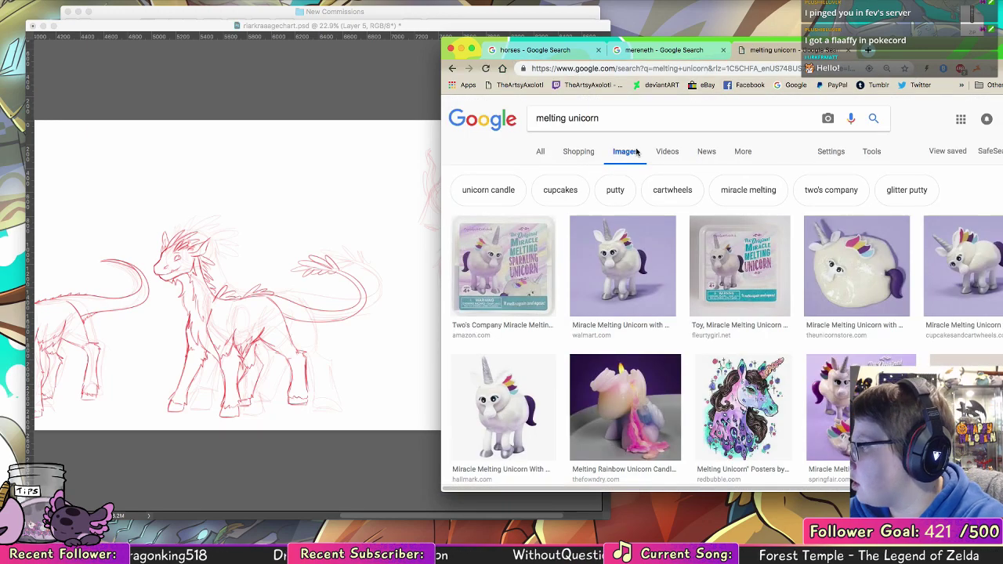
- Examine the melting unicorn pictures, enlarging the Walmart and Spring Fair toy photos, and close that search tab
{"action": "left_click", "coordinate": [647, 302]}
{"action": "left_click_drag", "start_coordinate": [897, 43], "coordinate": [764, 30]}
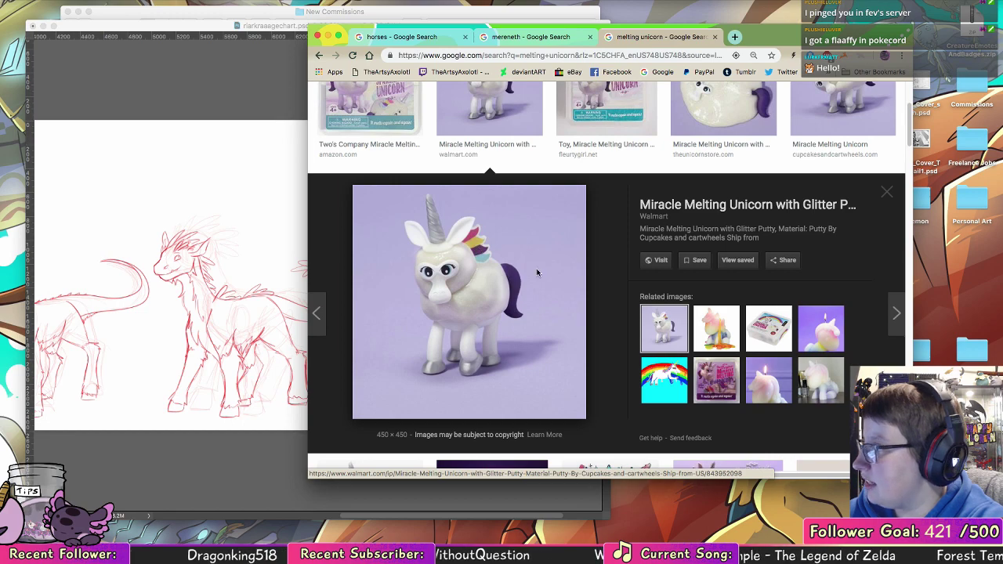
{"action": "left_click_drag", "start_coordinate": [537, 272], "coordinate": [852, 199]}
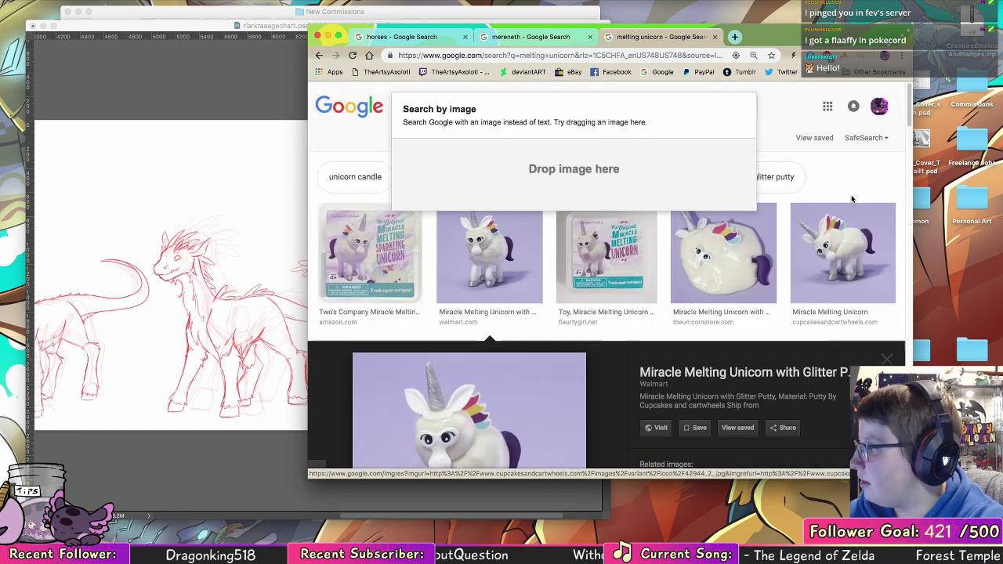
{"action": "scroll", "coordinate": [852, 199], "scroll_direction": "down", "scroll_amount": 1}
{"action": "scroll", "coordinate": [736, 269], "scroll_direction": "down", "scroll_amount": 3}
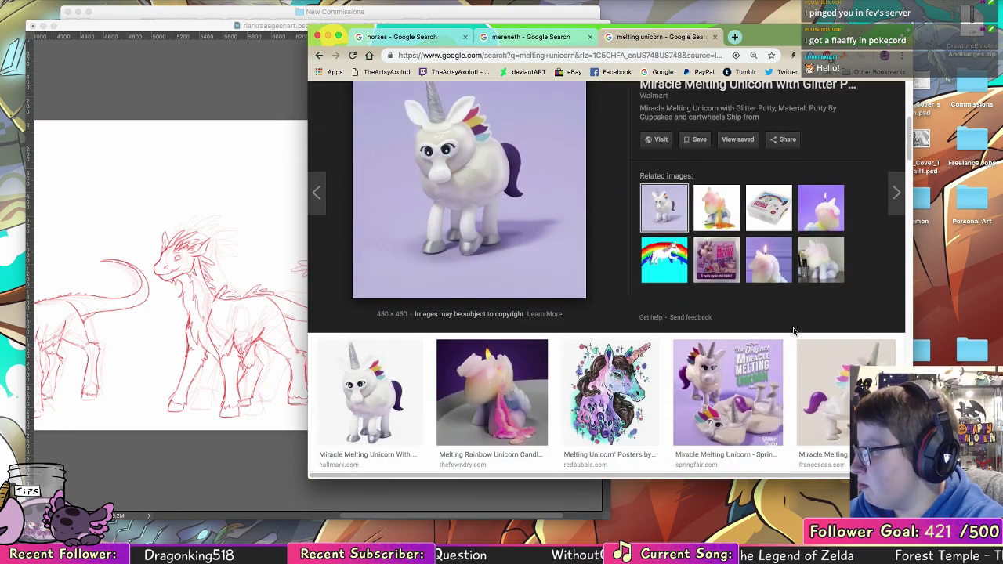
{"action": "scroll", "coordinate": [793, 331], "scroll_direction": "down", "scroll_amount": 2}
{"action": "left_click", "coordinate": [757, 327]}
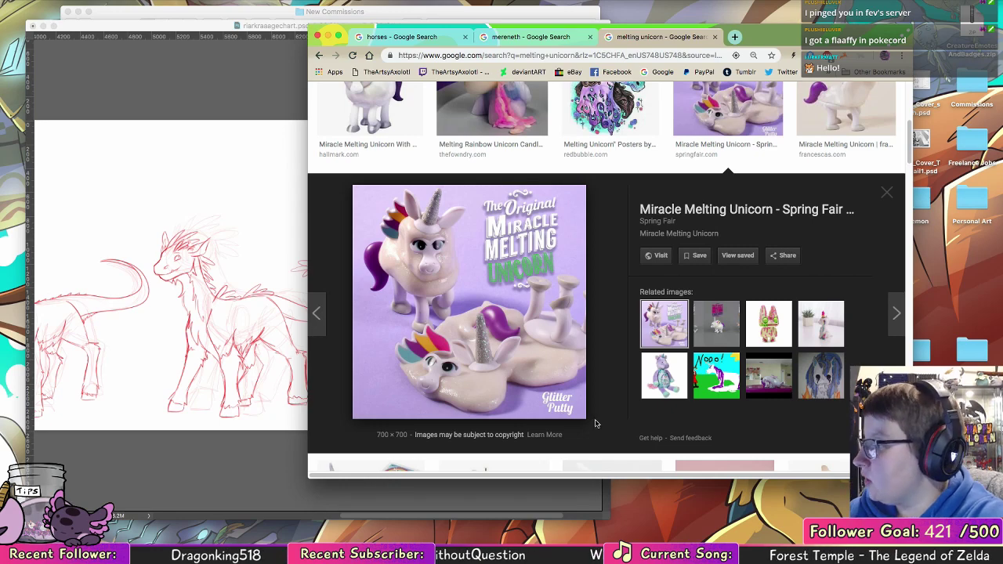
{"action": "scroll", "coordinate": [595, 423], "scroll_direction": "down", "scroll_amount": 5}
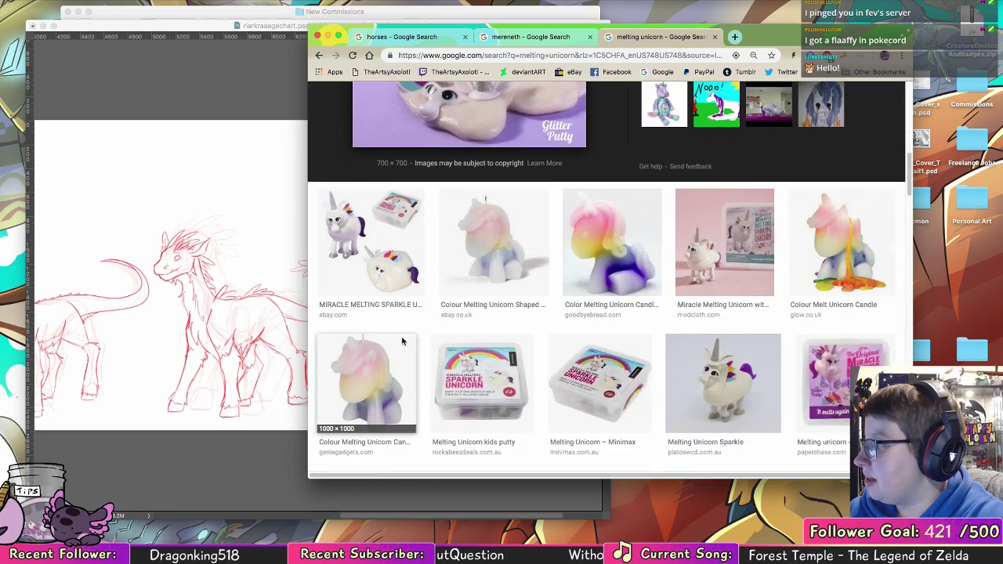
{"action": "scroll", "coordinate": [705, 344], "scroll_direction": "down", "scroll_amount": 4}
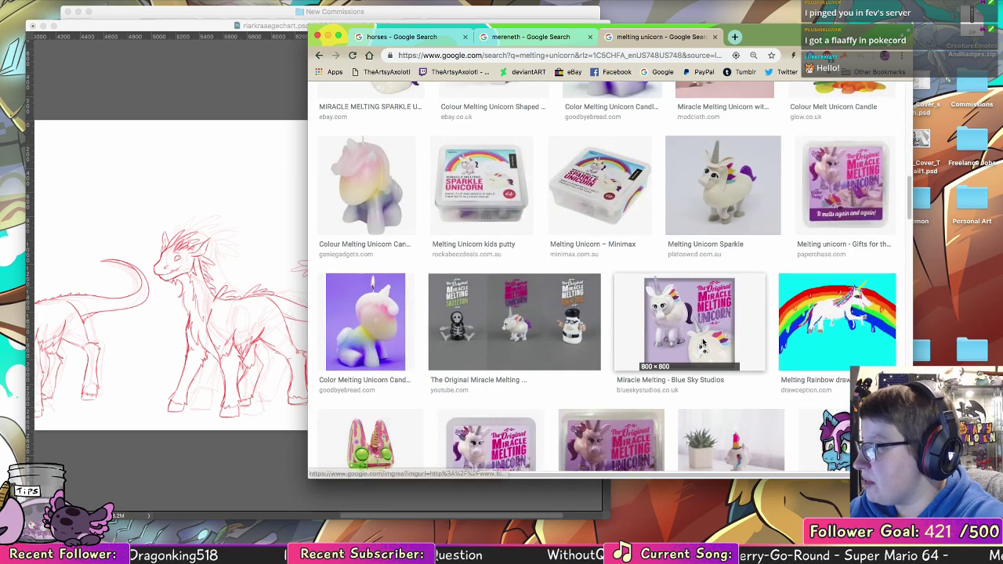
{"action": "scroll", "coordinate": [703, 345], "scroll_direction": "down", "scroll_amount": 2}
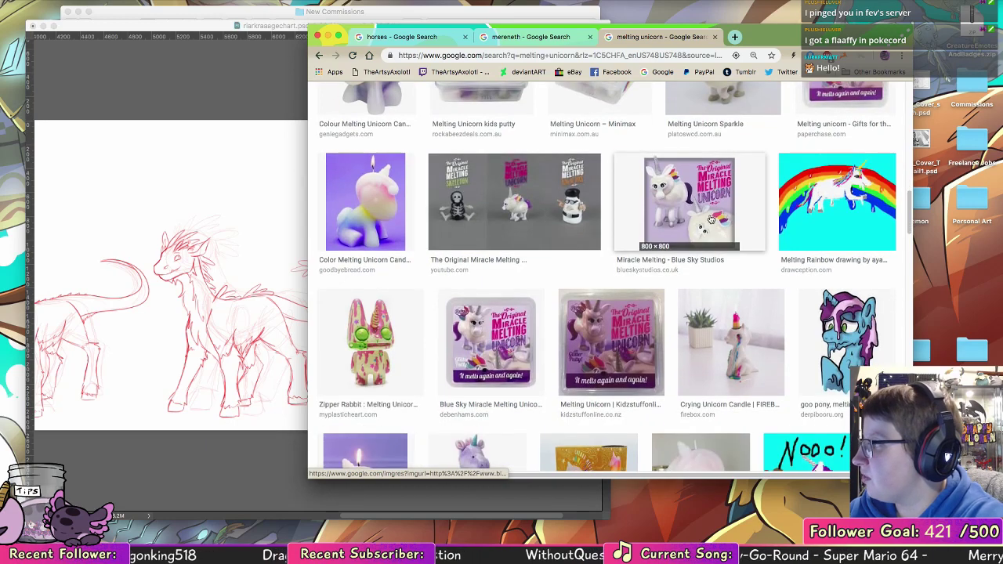
{"action": "scroll", "coordinate": [711, 237], "scroll_direction": "up", "scroll_amount": 7}
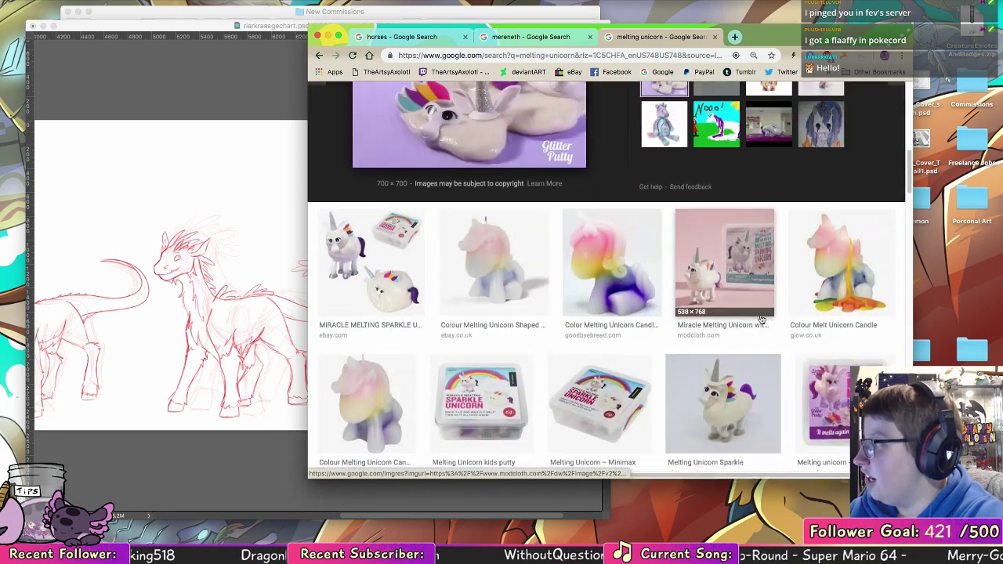
{"action": "scroll", "coordinate": [757, 285], "scroll_direction": "up", "scroll_amount": 2}
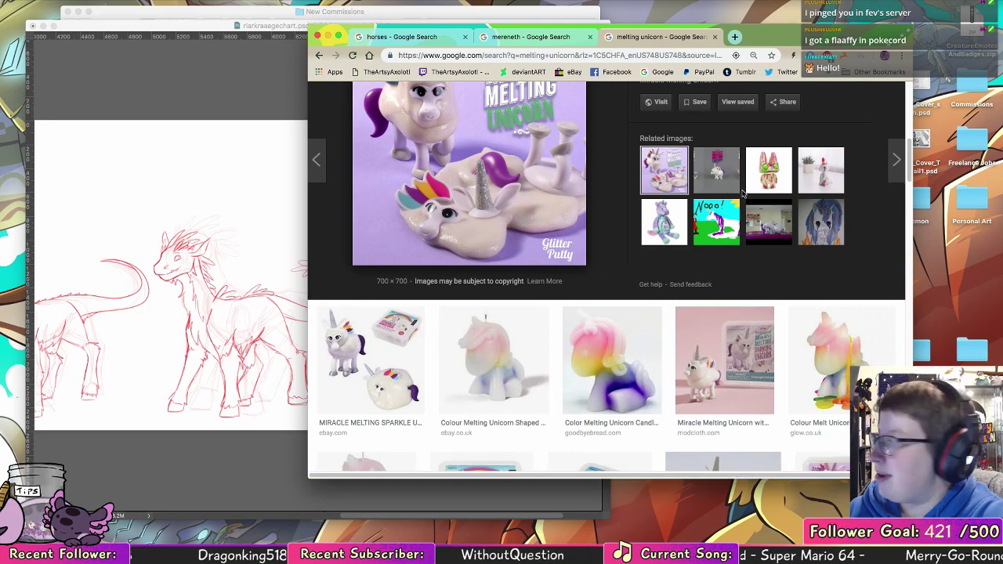
{"action": "scroll", "coordinate": [742, 194], "scroll_direction": "up", "scroll_amount": 6}
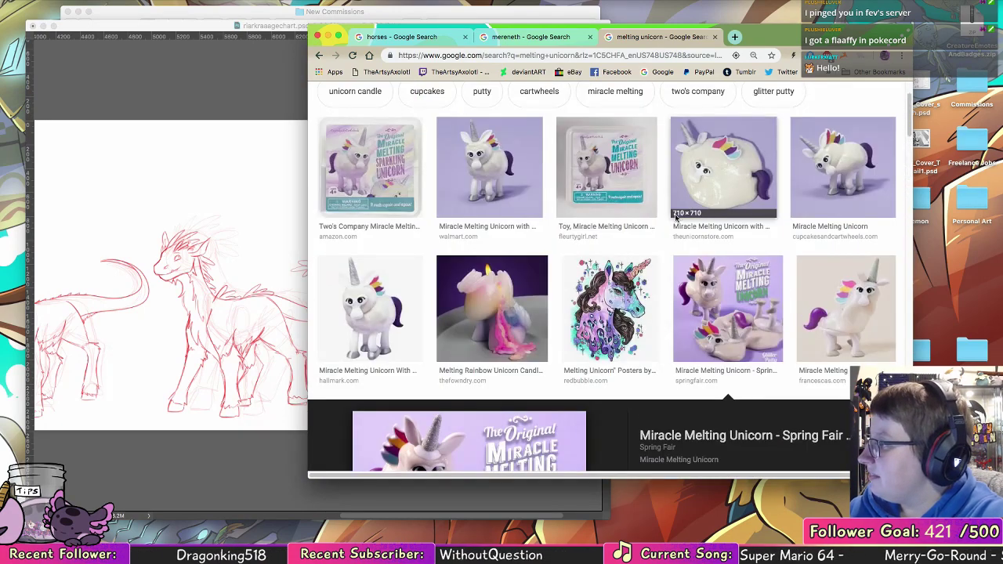
{"action": "scroll", "coordinate": [676, 217], "scroll_direction": "up", "scroll_amount": 2}
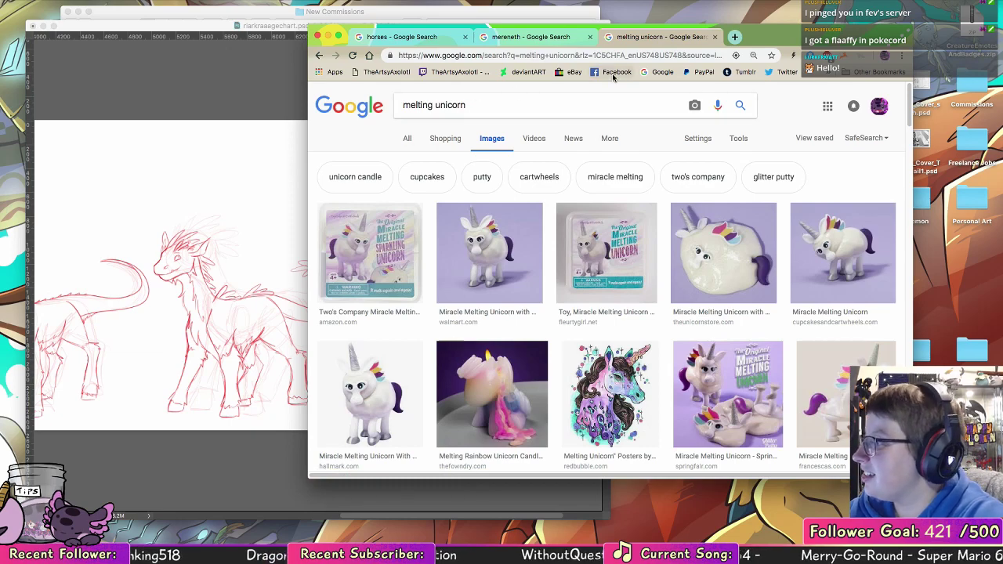
{"action": "left_click", "coordinate": [714, 37]}
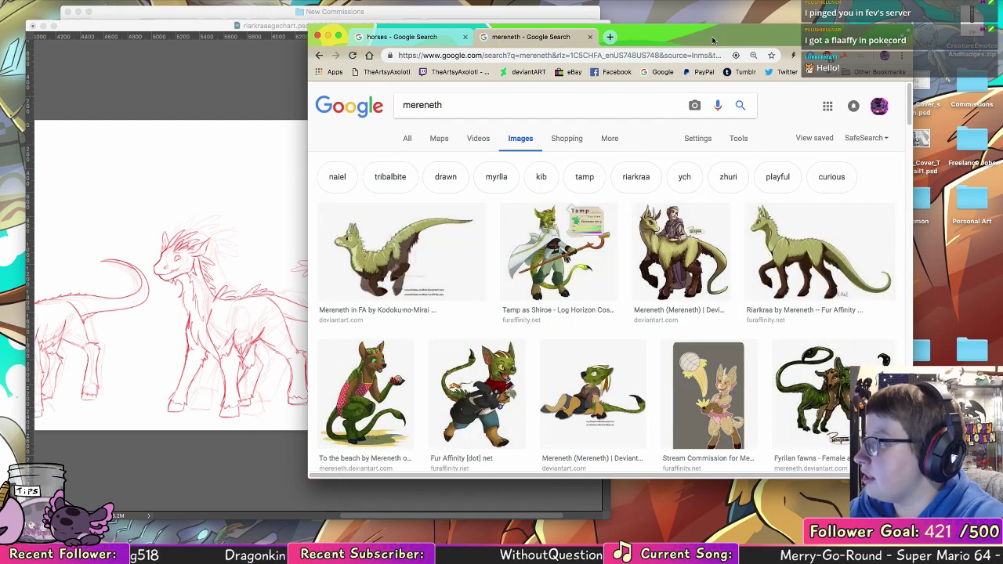
- Rough in the new creature's raised, bent foreleg in front of the standing leg on the age chart
{"action": "left_click", "coordinate": [217, 296]}
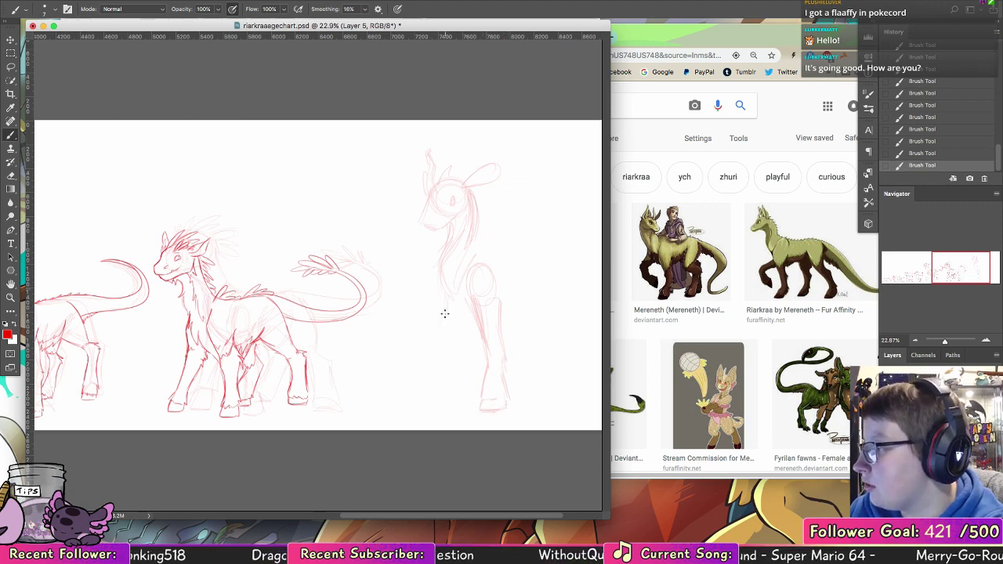
{"action": "left_click_drag", "start_coordinate": [433, 331], "coordinate": [428, 348]}
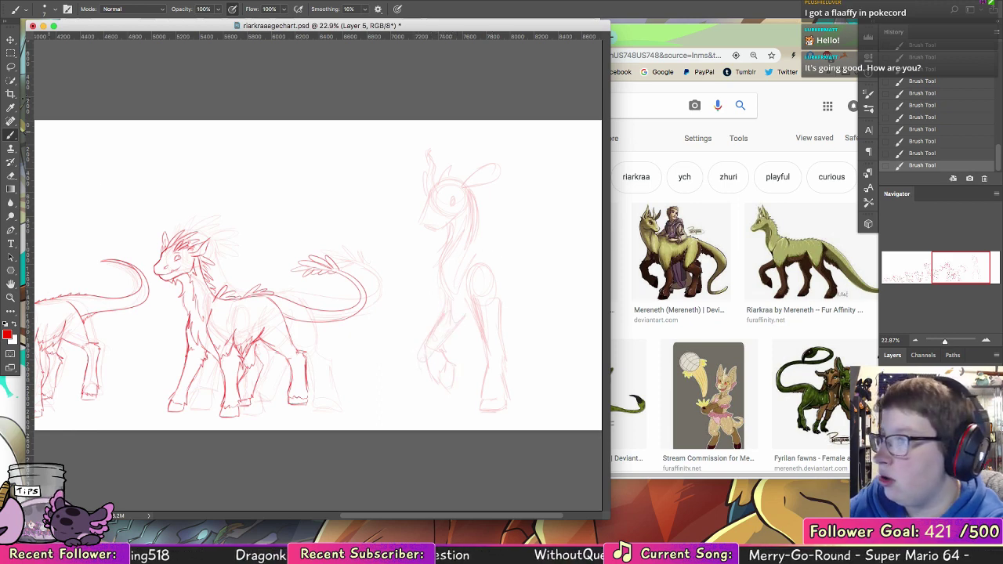
- Lasso the lower part of the raised foreleg, reposition it with the Move tool and deselect it
{"action": "left_click", "coordinate": [14, 66]}
{"action": "mouse_move", "coordinate": [446, 343]}
{"action": "left_mouse_down"}
{"action": "mouse_move", "coordinate": [423, 386]}
{"action": "mouse_move", "coordinate": [455, 375]}
{"action": "left_mouse_up"}
{"action": "left_click", "coordinate": [11, 41]}
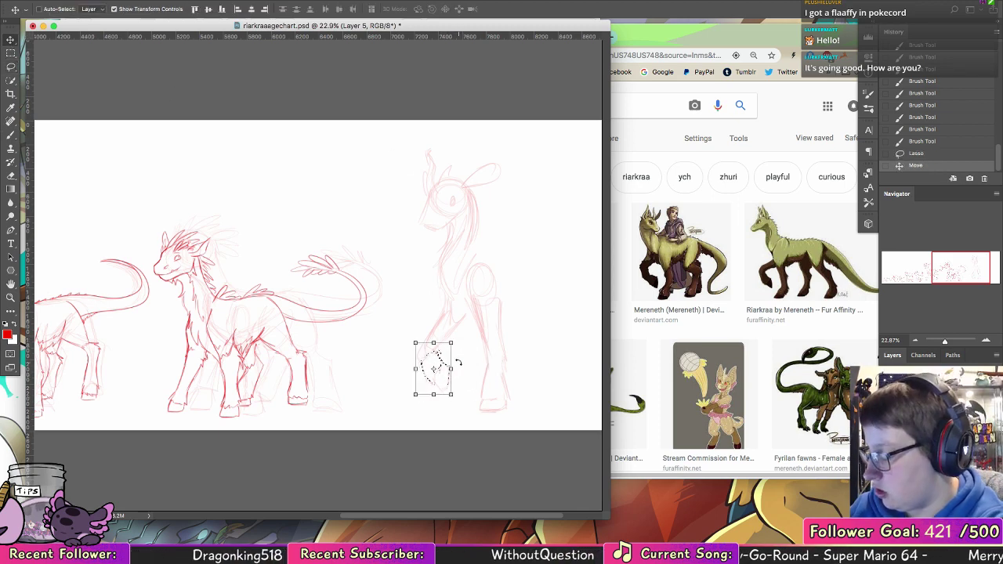
{"action": "key", "text": "ctrl+d"}
- Brush in the line from the new creature's chest down into the raised upper foreleg
{"action": "left_click", "coordinate": [11, 134]}
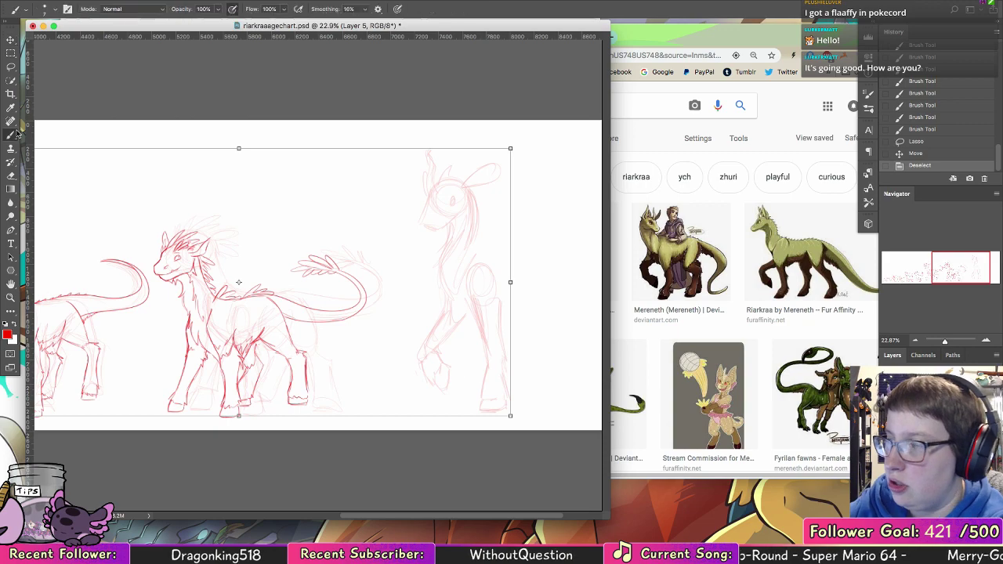
{"action": "scroll", "coordinate": [494, 258], "scroll_direction": "right", "scroll_amount": 4}
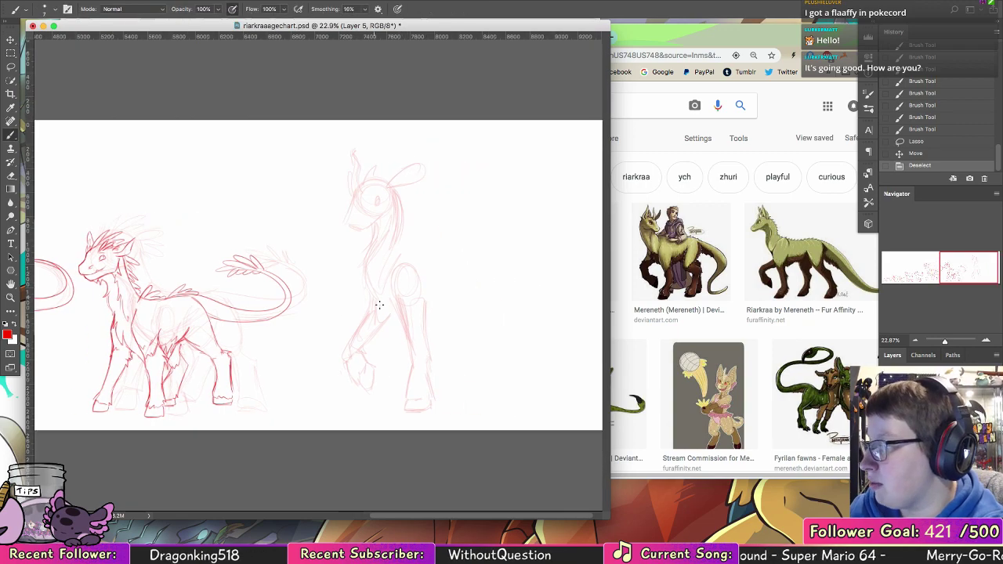
{"action": "left_click_drag", "start_coordinate": [379, 305], "coordinate": [364, 326]}
- Bring back the grazing brown horse photo and move the browser so it stays visible beside the canvas
{"action": "left_click", "coordinate": [729, 223]}
{"action": "left_click", "coordinate": [439, 37]}
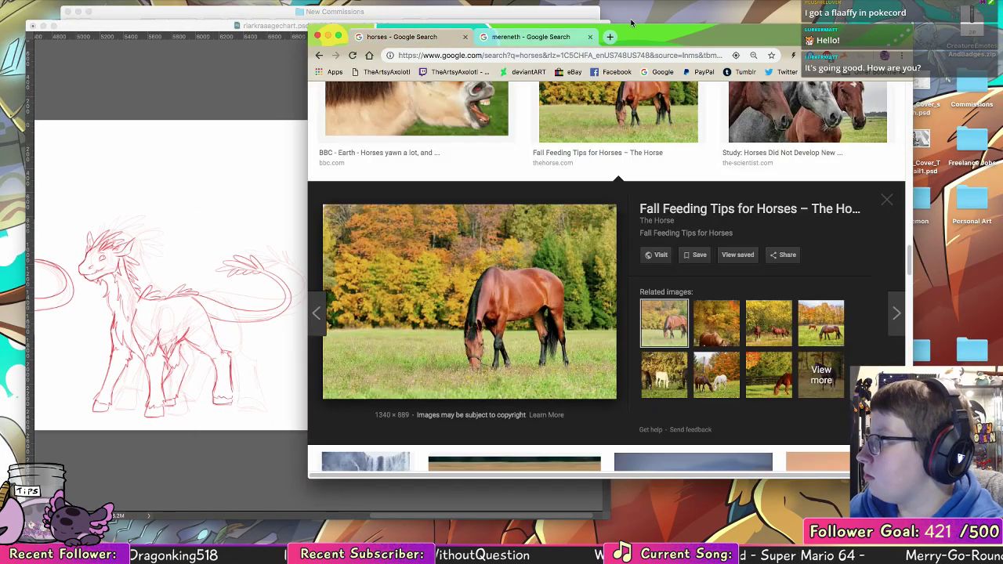
{"action": "left_click_drag", "start_coordinate": [631, 24], "coordinate": [813, 23]}
- Sketch the new creature's belly curve, fuller neck and chest lines, back and rounded rump from the horse photo
{"action": "left_click", "coordinate": [418, 292]}
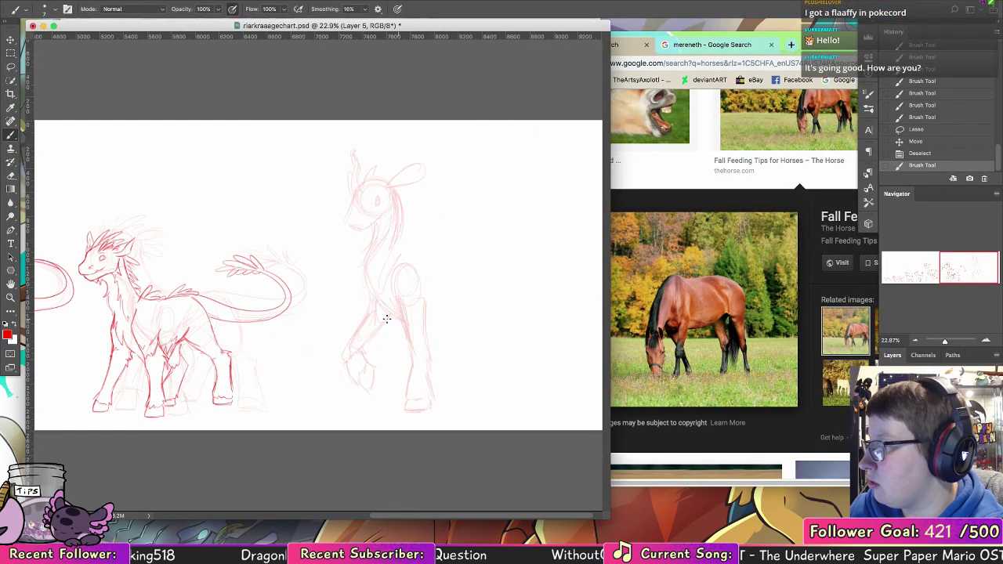
{"action": "mouse_move", "coordinate": [437, 313]}
{"action": "left_mouse_down"}
{"action": "mouse_move", "coordinate": [404, 319]}
{"action": "mouse_move", "coordinate": [445, 315]}
{"action": "mouse_move", "coordinate": [475, 281]}
{"action": "left_mouse_up"}
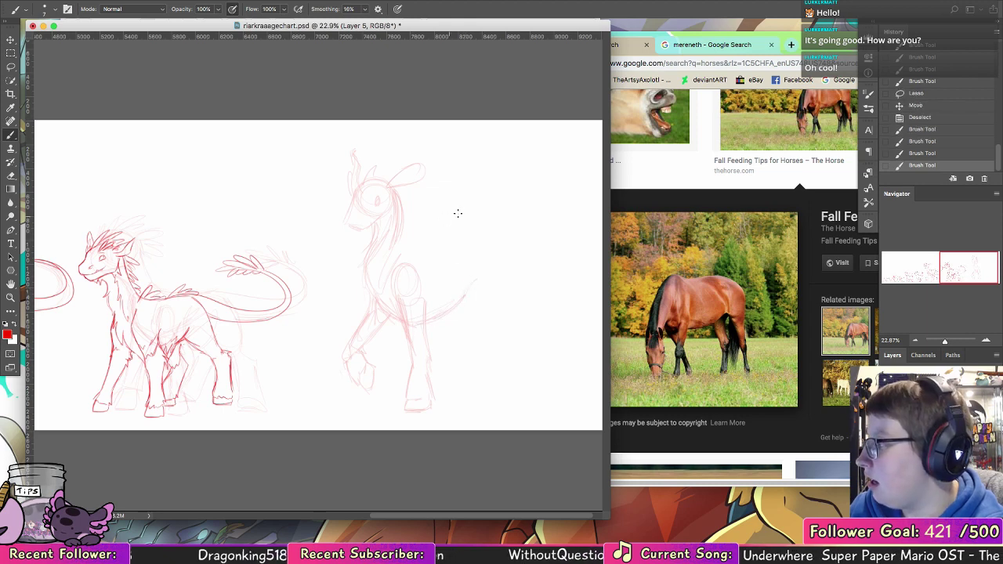
{"action": "mouse_move", "coordinate": [396, 235]}
{"action": "left_mouse_down"}
{"action": "mouse_move", "coordinate": [411, 252]}
{"action": "mouse_move", "coordinate": [411, 304]}
{"action": "left_mouse_up"}
{"action": "left_click_drag", "start_coordinate": [376, 231], "coordinate": [367, 289]}
{"action": "mouse_move", "coordinate": [371, 249]}
{"action": "left_mouse_down"}
{"action": "mouse_move", "coordinate": [361, 284]}
{"action": "mouse_move", "coordinate": [406, 323]}
{"action": "left_mouse_up"}
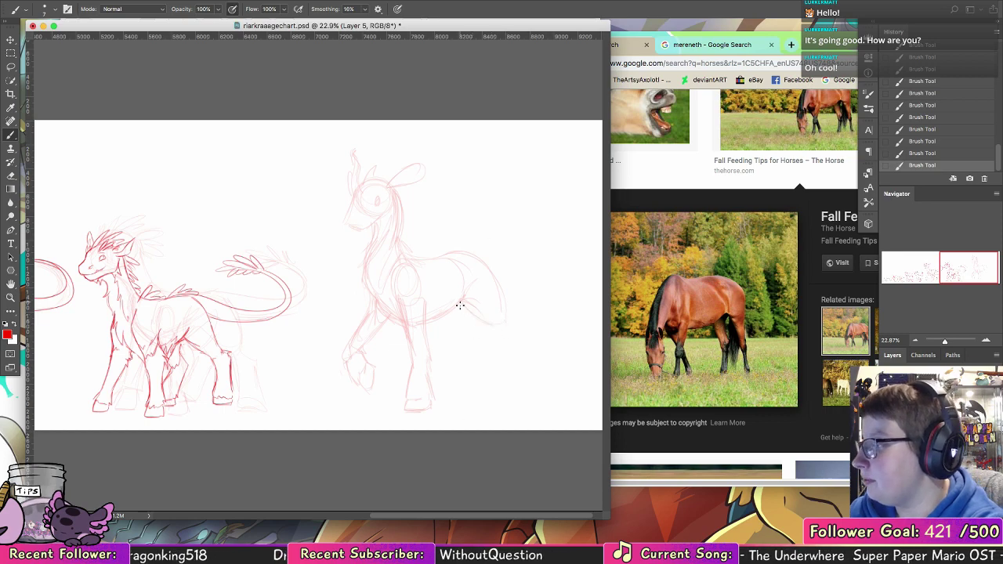
- Compare the body sketch with the grazing horse photo and the "mereneth" image results
{"action": "left_click", "coordinate": [710, 250]}
{"action": "left_click", "coordinate": [745, 49]}
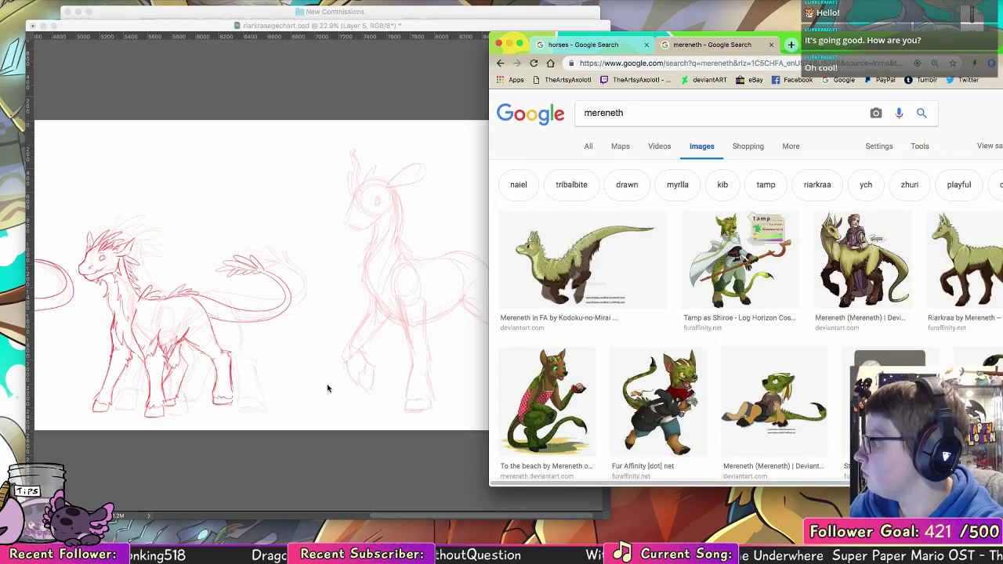
{"action": "left_click", "coordinate": [603, 50]}
{"action": "left_click", "coordinate": [306, 351]}
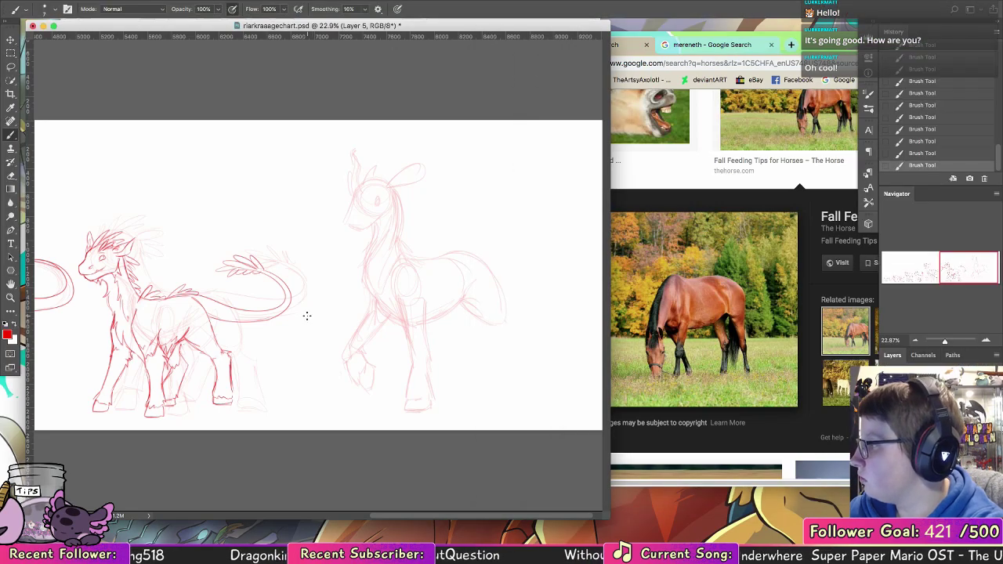
{"action": "left_click", "coordinate": [735, 52]}
{"action": "left_click", "coordinate": [319, 396]}
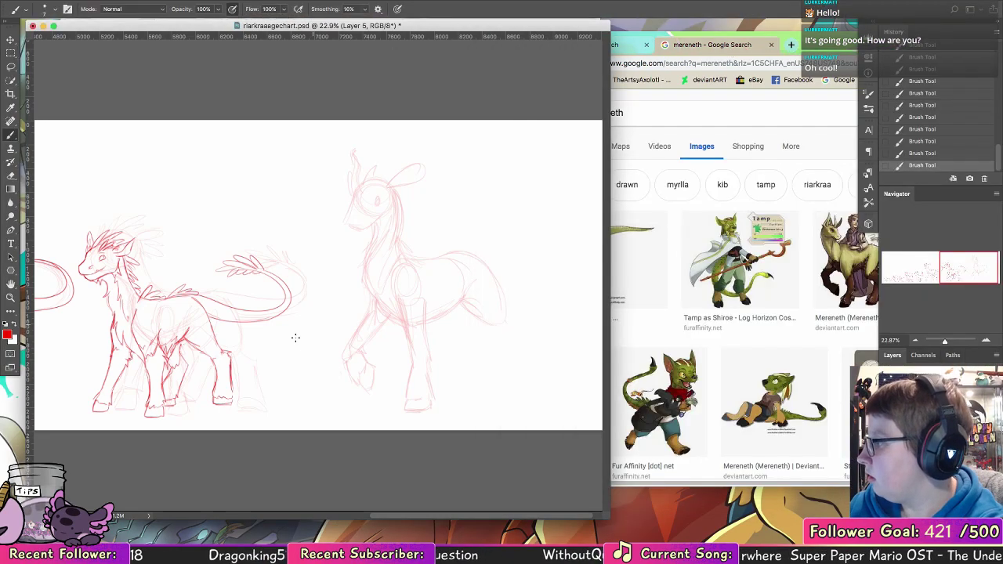
{"action": "left_click", "coordinate": [674, 329]}
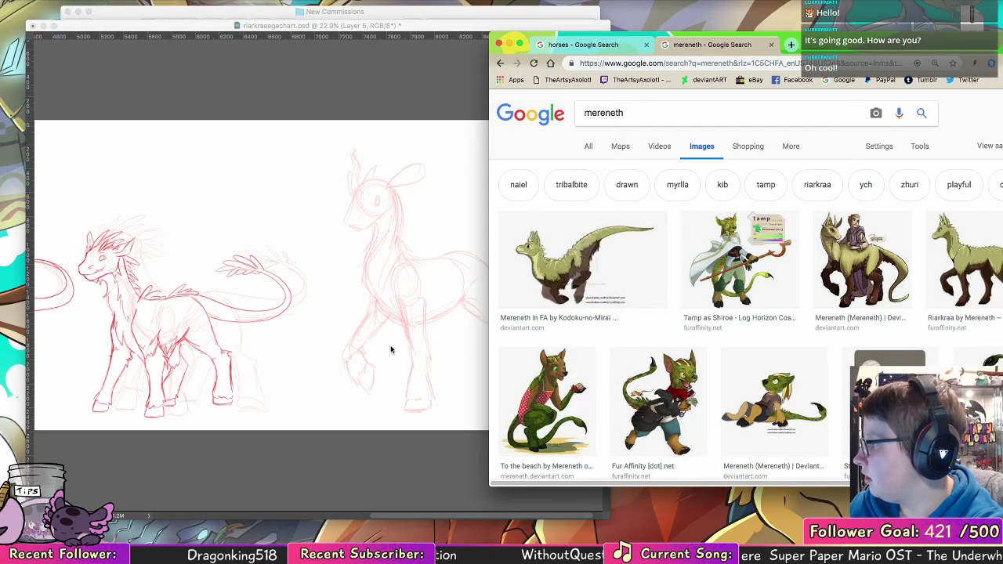
- Return to the age chart canvas and sketch the new creature's two hind legs, including the near hoof
{"action": "left_click", "coordinate": [391, 349]}
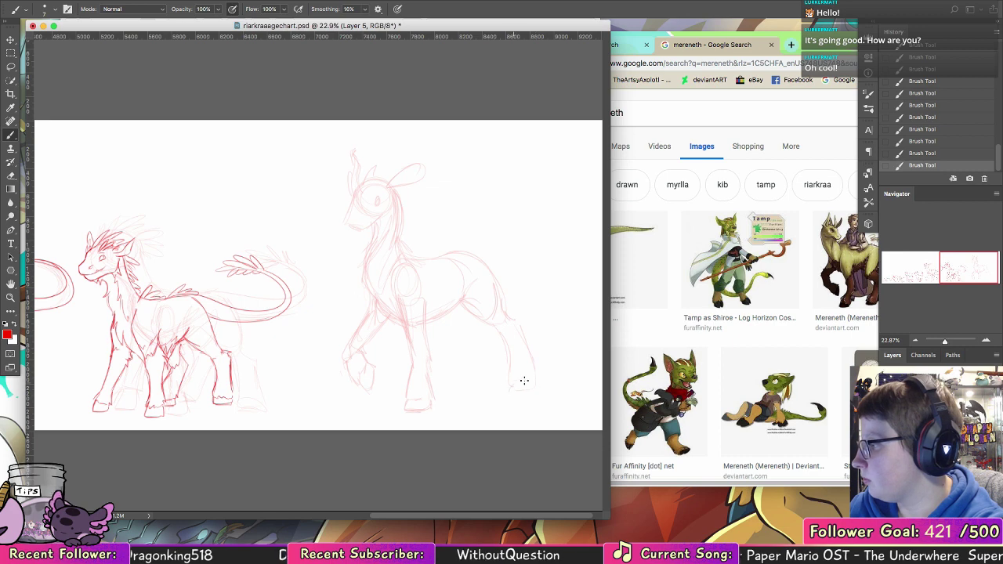
{"action": "mouse_move", "coordinate": [511, 397]}
{"action": "left_mouse_down"}
{"action": "mouse_move", "coordinate": [533, 391]}
{"action": "mouse_move", "coordinate": [514, 398]}
{"action": "left_mouse_up"}
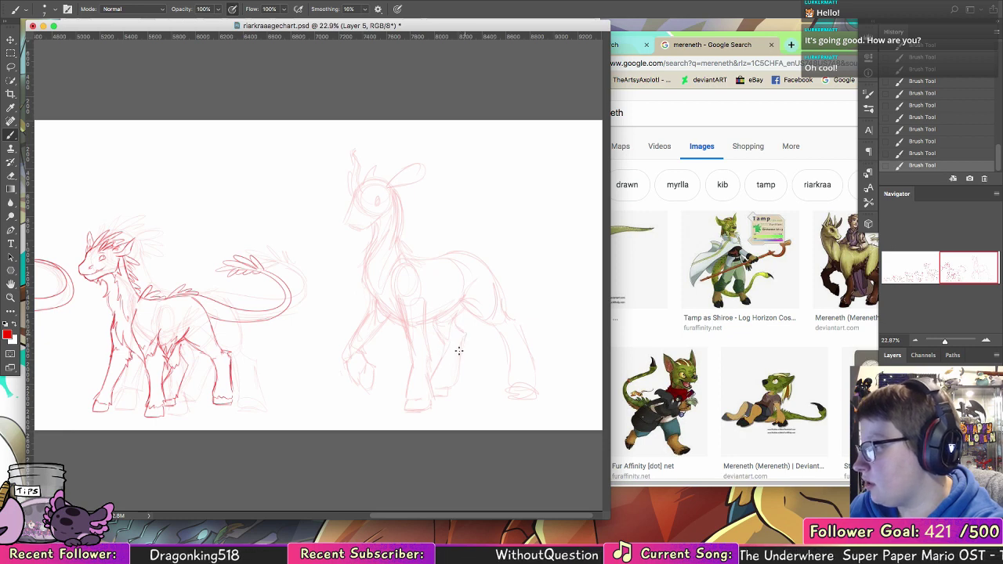
{"action": "scroll", "coordinate": [454, 375], "scroll_direction": "right", "scroll_amount": 3}
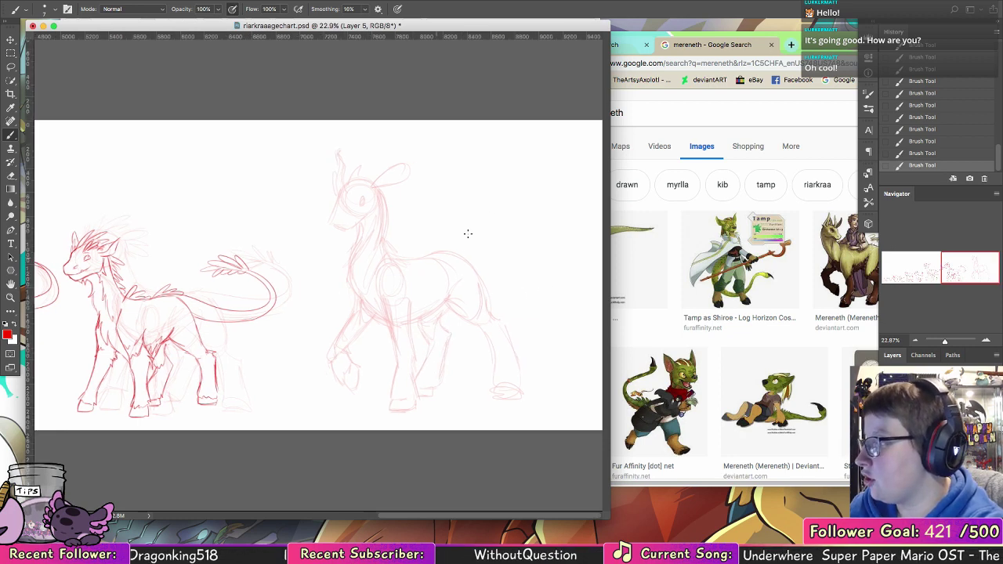
- Extend the canvas upward and to the right with the Crop tool to make room around the new creature
{"action": "key", "text": "z"}
{"action": "left_click_drag", "start_coordinate": [470, 253], "coordinate": [441, 226]}
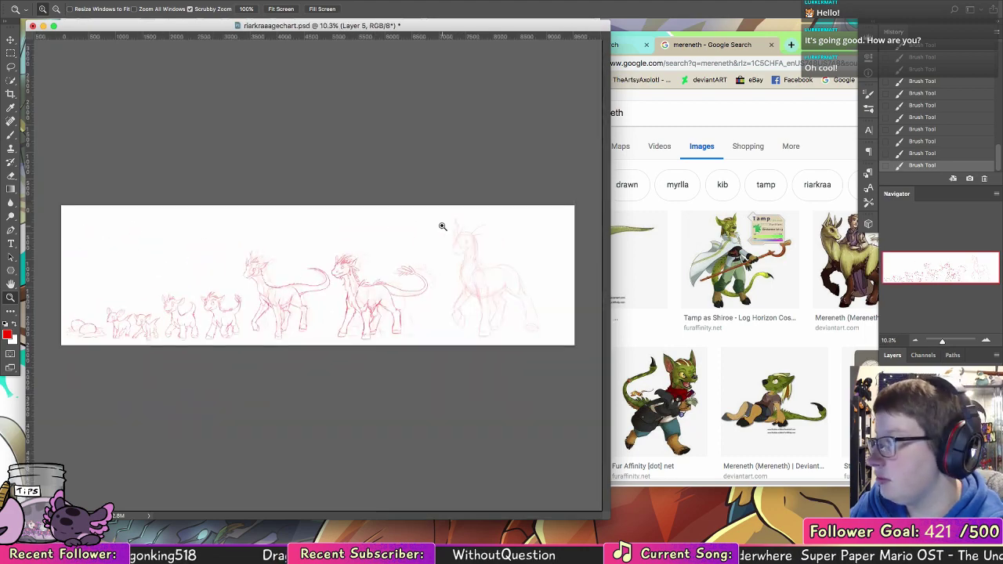
{"action": "left_click_drag", "start_coordinate": [87, 216], "coordinate": [45, 179]}
{"action": "left_click", "coordinate": [13, 93]}
{"action": "left_click_drag", "start_coordinate": [152, 183], "coordinate": [511, 401]}
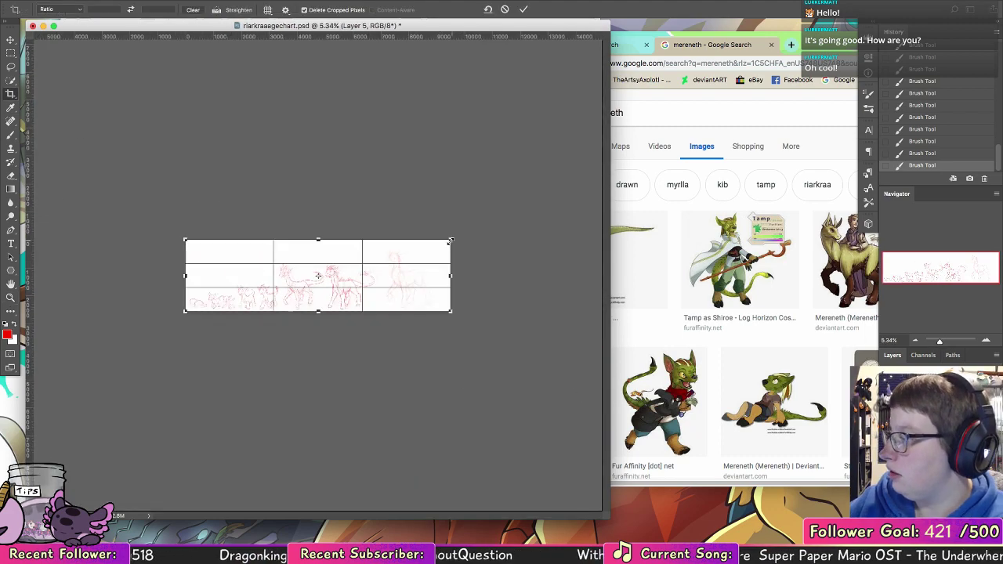
{"action": "mouse_move", "coordinate": [449, 241]}
{"action": "left_mouse_down"}
{"action": "mouse_move", "coordinate": [523, 212]}
{"action": "mouse_move", "coordinate": [444, 239]}
{"action": "left_mouse_up"}
{"action": "left_click", "coordinate": [505, 10]}
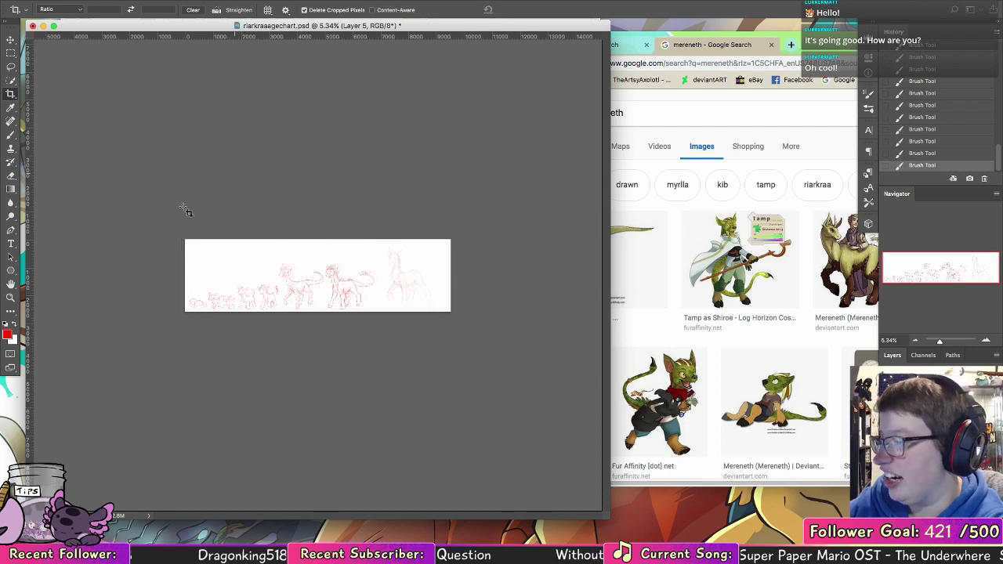
{"action": "left_click_drag", "start_coordinate": [184, 209], "coordinate": [544, 380]}
{"action": "left_click_drag", "start_coordinate": [452, 238], "coordinate": [582, 164]}
{"action": "left_click", "coordinate": [523, 10]}
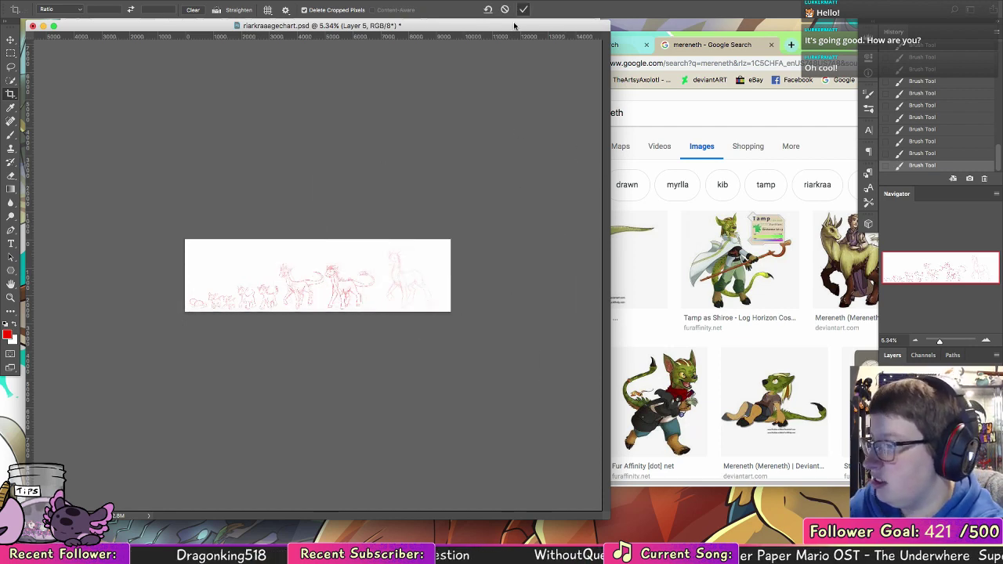
- Sketch the new creature's long tail, sweeping down from the rump and curling back up at the end
{"action": "left_click", "coordinate": [11, 298]}
{"action": "left_click_drag", "start_coordinate": [385, 313], "coordinate": [432, 311]}
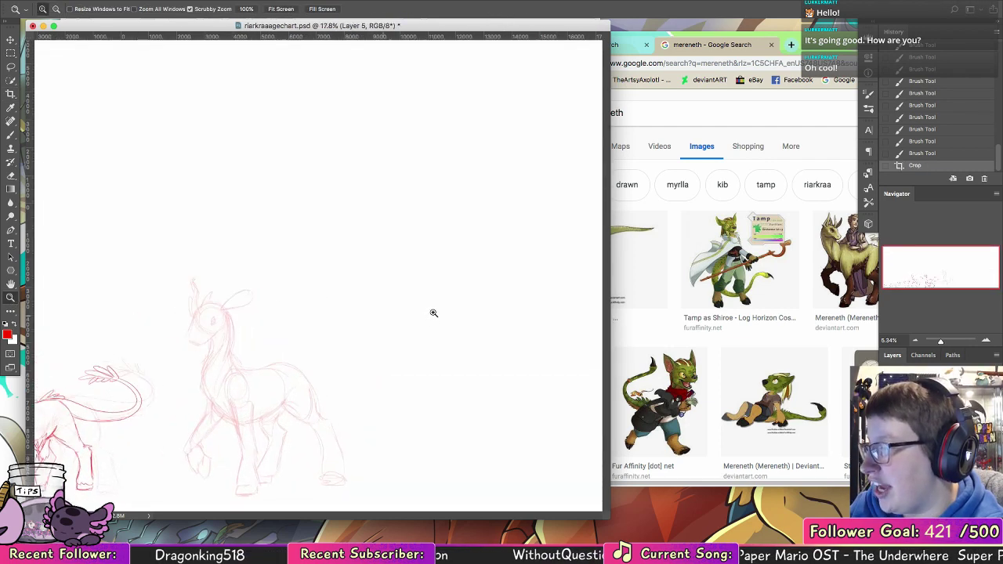
{"action": "key", "text": "b"}
{"action": "left_click_drag", "start_coordinate": [292, 363], "coordinate": [366, 414]}
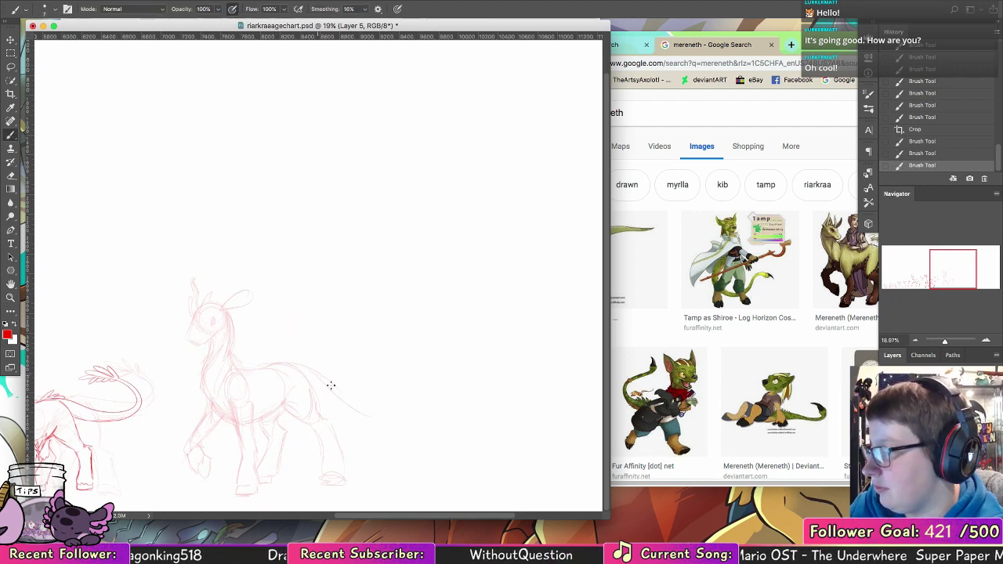
{"action": "mouse_move", "coordinate": [331, 385]}
{"action": "left_mouse_down"}
{"action": "mouse_move", "coordinate": [370, 425]}
{"action": "mouse_move", "coordinate": [322, 376]}
{"action": "mouse_move", "coordinate": [386, 407]}
{"action": "mouse_move", "coordinate": [342, 351]}
{"action": "mouse_move", "coordinate": [378, 418]}
{"action": "left_mouse_up"}
{"action": "left_click_drag", "start_coordinate": [358, 373], "coordinate": [378, 408]}
{"action": "left_click_drag", "start_coordinate": [315, 406], "coordinate": [320, 409]}
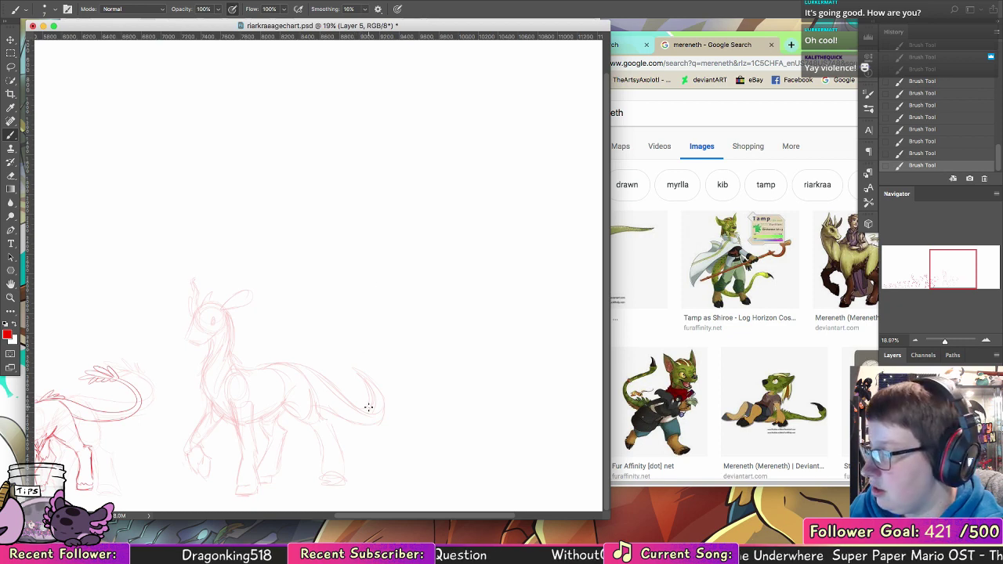
{"action": "mouse_move", "coordinate": [349, 360]}
{"action": "left_mouse_down"}
{"action": "mouse_move", "coordinate": [371, 402]}
{"action": "mouse_move", "coordinate": [345, 364]}
{"action": "mouse_move", "coordinate": [307, 371]}
{"action": "mouse_move", "coordinate": [368, 403]}
{"action": "left_mouse_up"}
- Set the eraser to the 45 px brush and clean up the overlapping lines inside the tail's curl
{"action": "left_click", "coordinate": [14, 177]}
{"action": "left_click", "coordinate": [54, 9]}
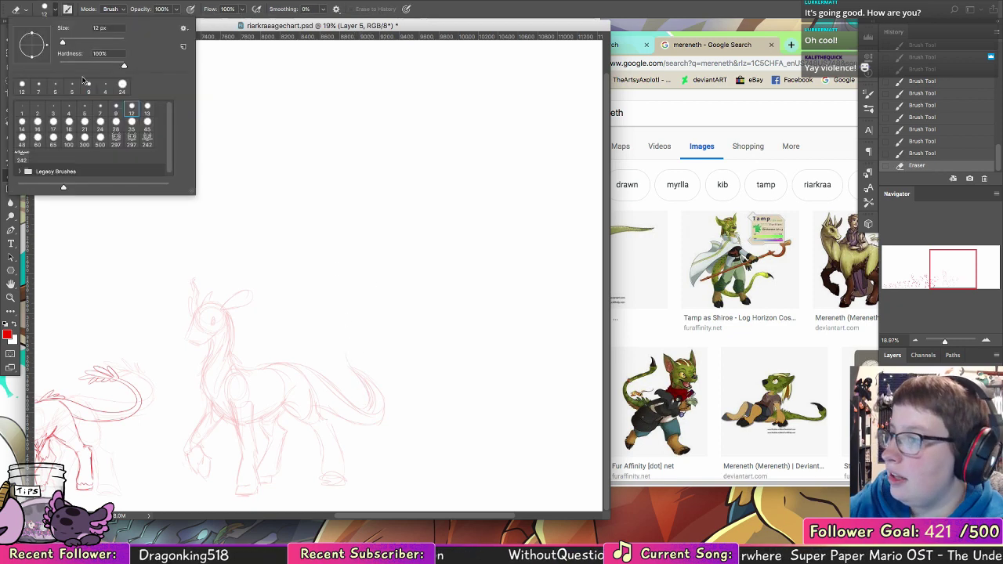
{"action": "left_click", "coordinate": [147, 126]}
{"action": "left_click", "coordinate": [370, 396]}
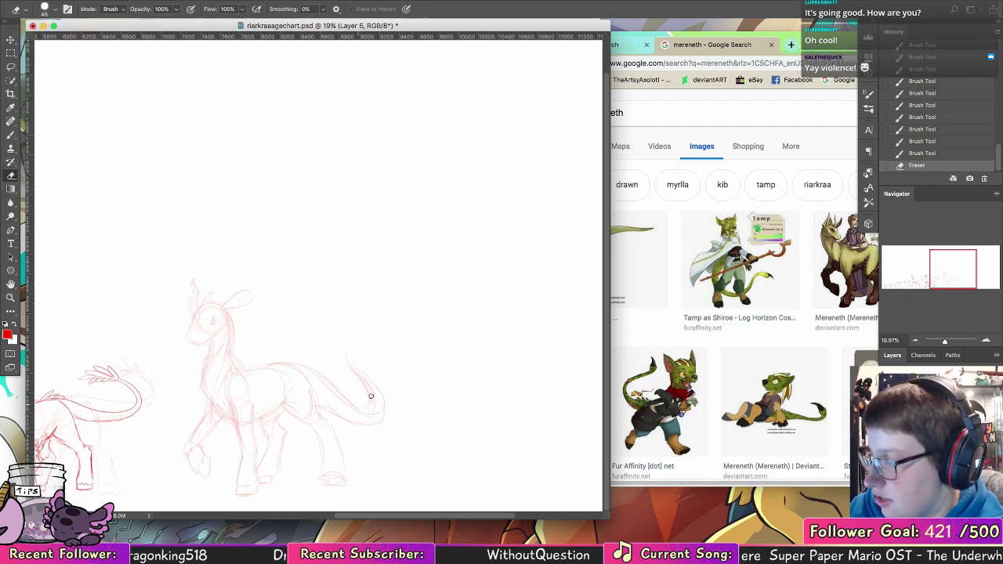
{"action": "mouse_move", "coordinate": [371, 398]}
{"action": "left_mouse_down"}
{"action": "mouse_move", "coordinate": [362, 405]}
{"action": "mouse_move", "coordinate": [371, 412]}
{"action": "mouse_move", "coordinate": [374, 393]}
{"action": "mouse_move", "coordinate": [351, 365]}
{"action": "mouse_move", "coordinate": [350, 343]}
{"action": "mouse_move", "coordinate": [380, 392]}
{"action": "mouse_move", "coordinate": [375, 409]}
{"action": "left_mouse_up"}
- Erase the upright tail tip and redraw the tail end as a taper leaning back toward the body
{"action": "left_click", "coordinate": [11, 135]}
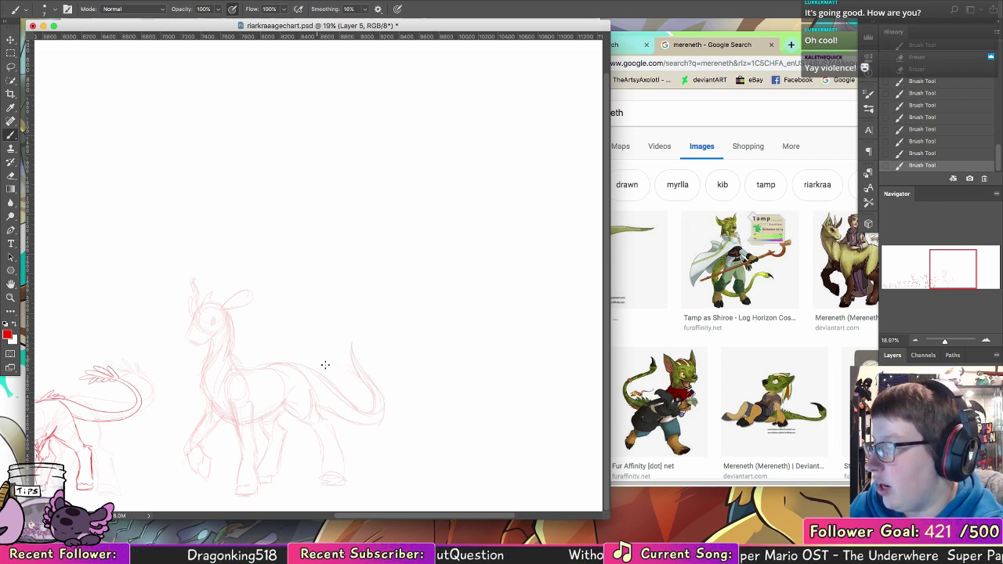
{"action": "key", "text": "e"}
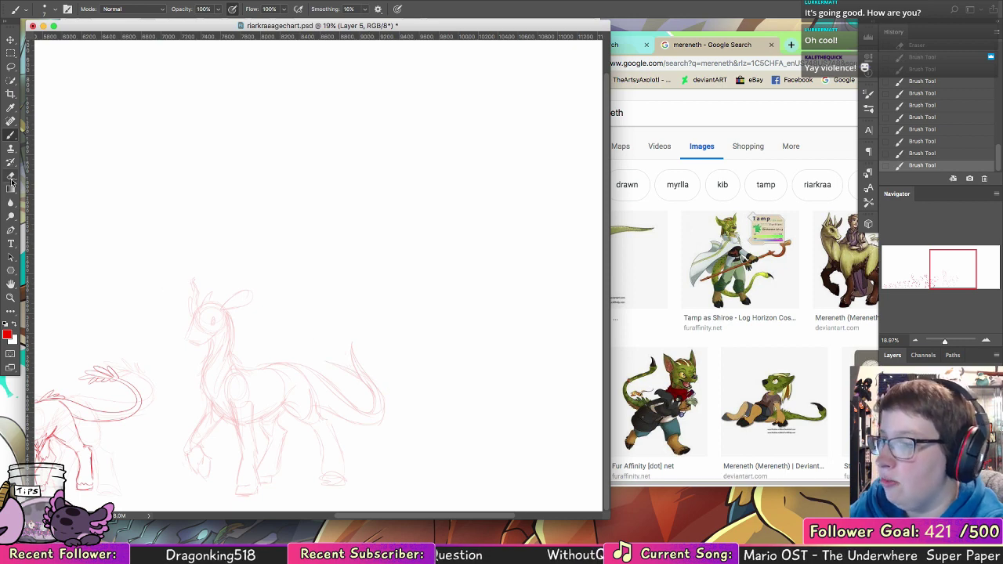
{"action": "mouse_move", "coordinate": [346, 358]}
{"action": "left_mouse_down"}
{"action": "mouse_move", "coordinate": [378, 379]}
{"action": "mouse_move", "coordinate": [349, 342]}
{"action": "left_mouse_up"}
{"action": "left_click", "coordinate": [11, 135]}
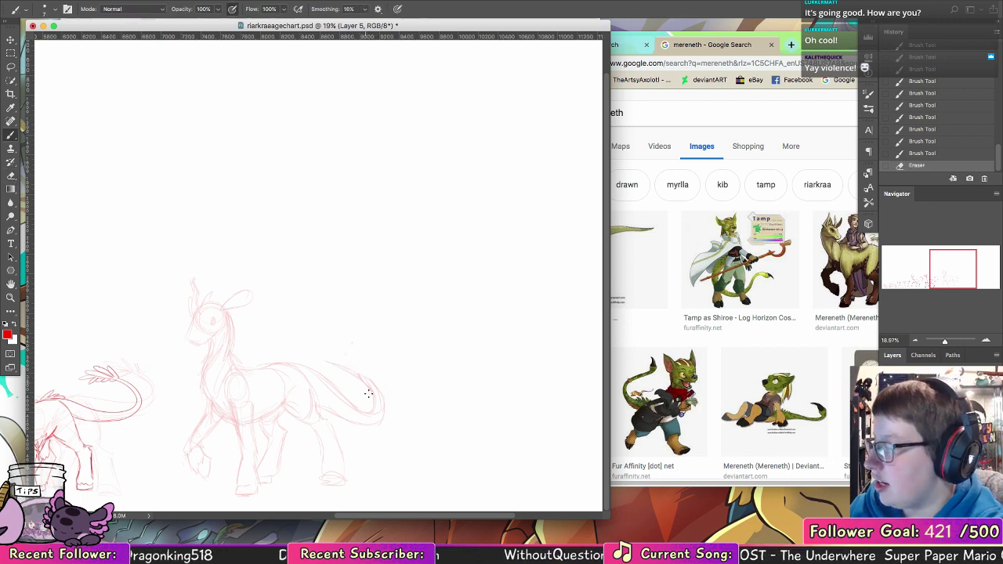
{"action": "mouse_move", "coordinate": [360, 380]}
{"action": "left_mouse_down"}
{"action": "mouse_move", "coordinate": [329, 332]}
{"action": "mouse_move", "coordinate": [336, 360]}
{"action": "left_mouse_up"}
{"action": "mouse_move", "coordinate": [336, 357]}
{"action": "left_mouse_down"}
{"action": "mouse_move", "coordinate": [376, 384]}
{"action": "mouse_move", "coordinate": [358, 369]}
{"action": "mouse_move", "coordinate": [382, 402]}
{"action": "left_mouse_up"}
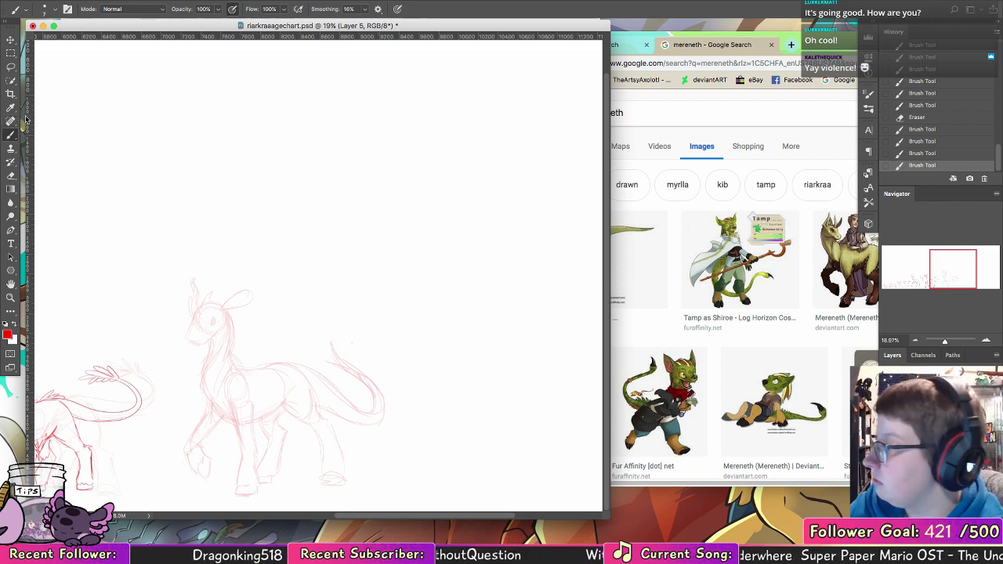
- Brush in contour lines on the new creature's upper foreleg, flank, chest and throat
{"action": "scroll", "coordinate": [316, 293], "scroll_direction": "left", "scroll_amount": 5}
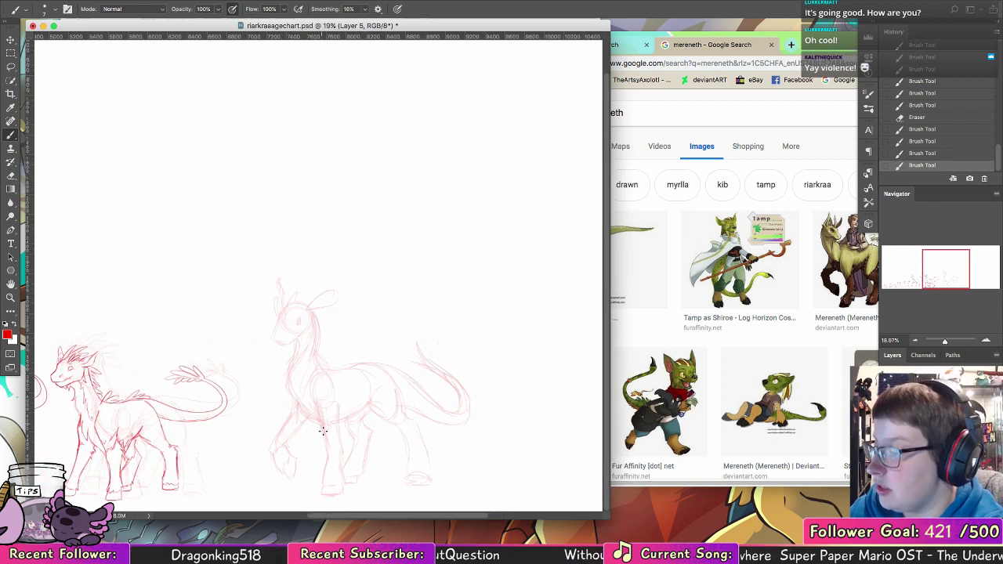
{"action": "left_click_drag", "start_coordinate": [323, 430], "coordinate": [343, 430]}
{"action": "left_click_drag", "start_coordinate": [383, 387], "coordinate": [372, 409]}
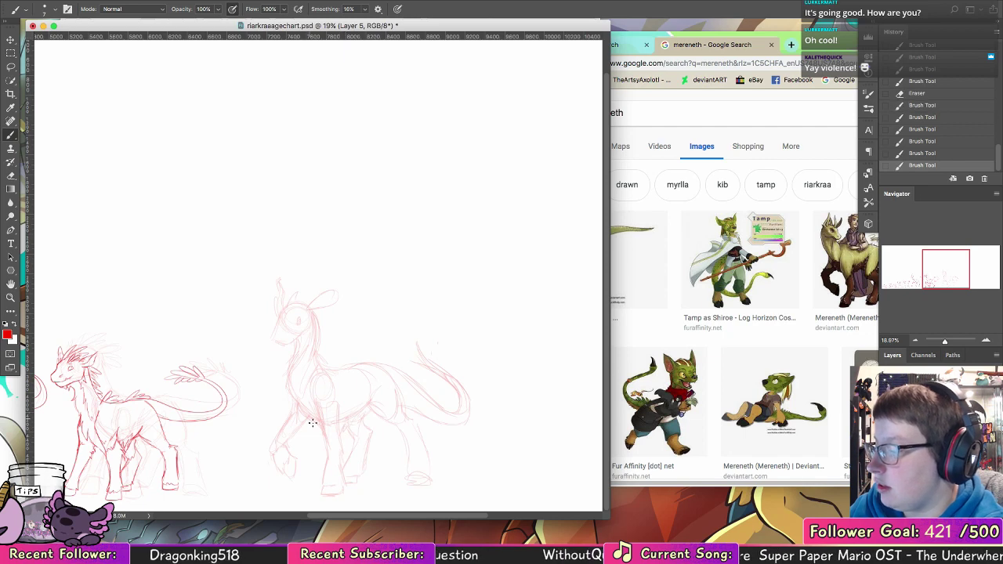
{"action": "left_click_drag", "start_coordinate": [307, 416], "coordinate": [327, 430]}
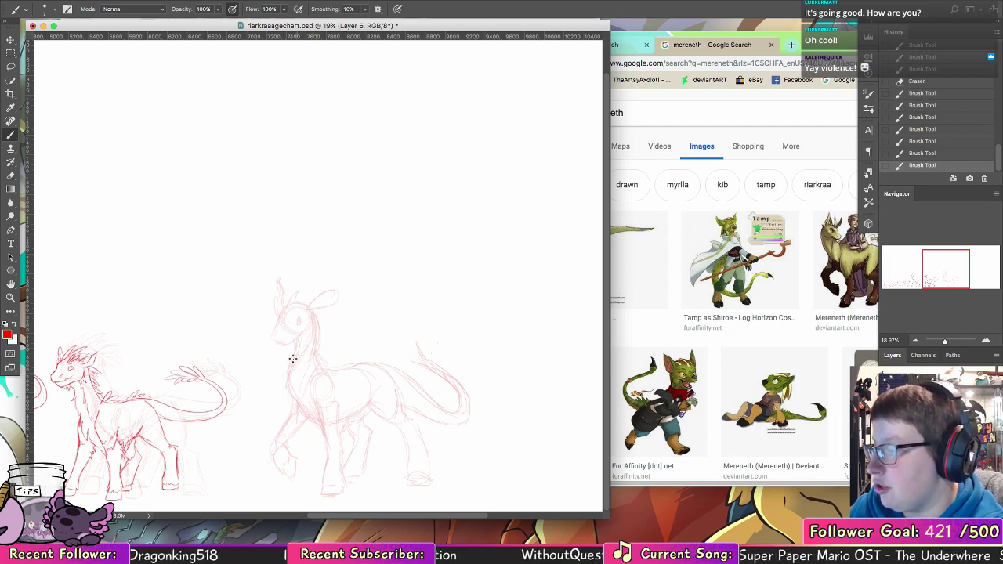
{"action": "mouse_move", "coordinate": [293, 358]}
{"action": "left_mouse_down"}
{"action": "mouse_move", "coordinate": [288, 381]}
{"action": "mouse_move", "coordinate": [290, 369]}
{"action": "left_mouse_up"}
- Draw two upright pointed ears on the new creature's head, erase the old rounded ear and refine the ear and neck lines
{"action": "mouse_move", "coordinate": [309, 313]}
{"action": "left_mouse_down"}
{"action": "mouse_move", "coordinate": [306, 273]}
{"action": "mouse_move", "coordinate": [314, 304]}
{"action": "left_mouse_up"}
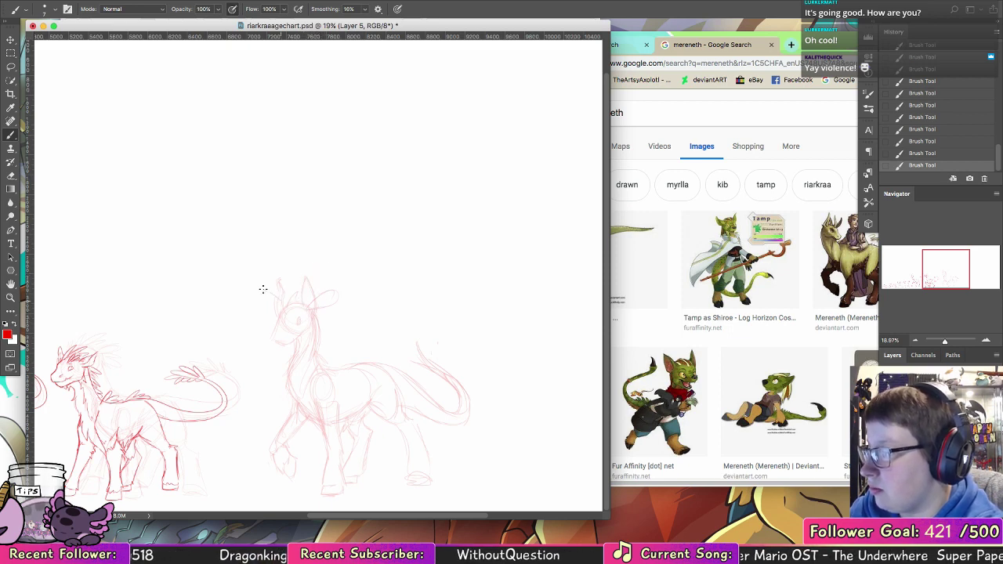
{"action": "key", "text": "e"}
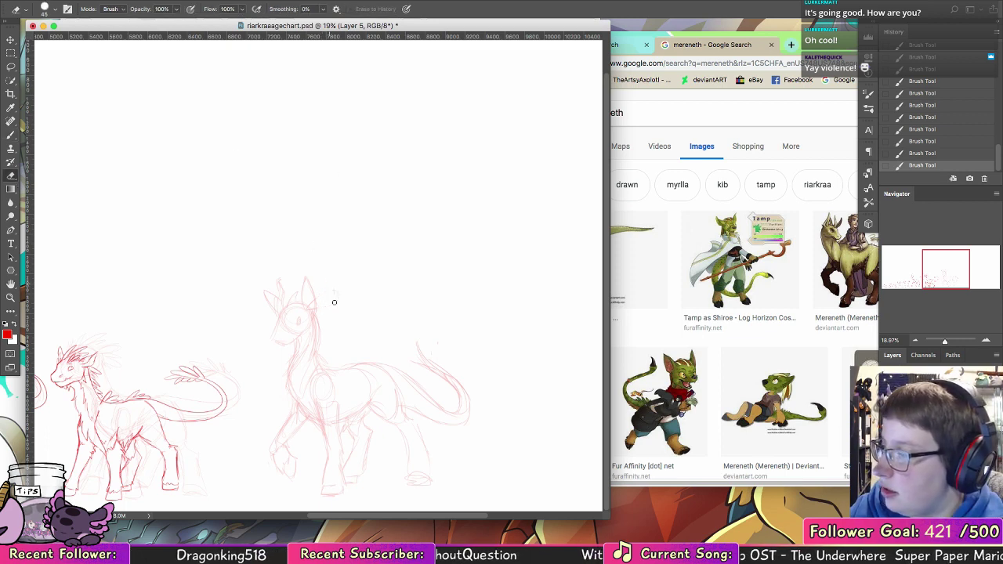
{"action": "mouse_move", "coordinate": [334, 303]}
{"action": "left_mouse_down"}
{"action": "mouse_move", "coordinate": [337, 292]}
{"action": "mouse_move", "coordinate": [312, 316]}
{"action": "mouse_move", "coordinate": [288, 317]}
{"action": "mouse_move", "coordinate": [528, 242]}
{"action": "left_mouse_up"}
{"action": "key", "text": "b"}
{"action": "key", "text": "ctrl+r"}
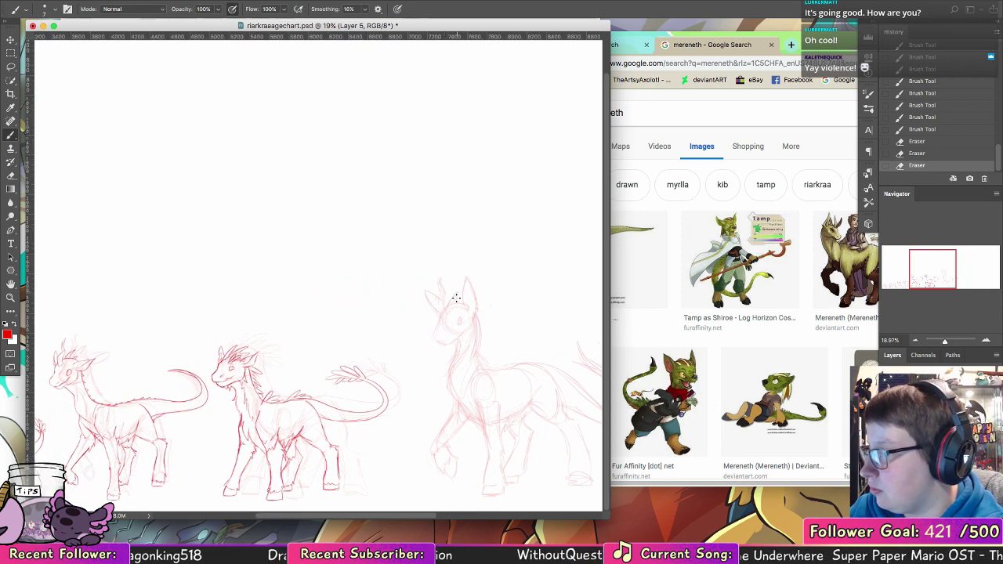
{"action": "mouse_move", "coordinate": [468, 280]}
{"action": "left_mouse_down"}
{"action": "mouse_move", "coordinate": [488, 368]}
{"action": "mouse_move", "coordinate": [502, 350]}
{"action": "mouse_move", "coordinate": [304, 329]}
{"action": "left_mouse_up"}
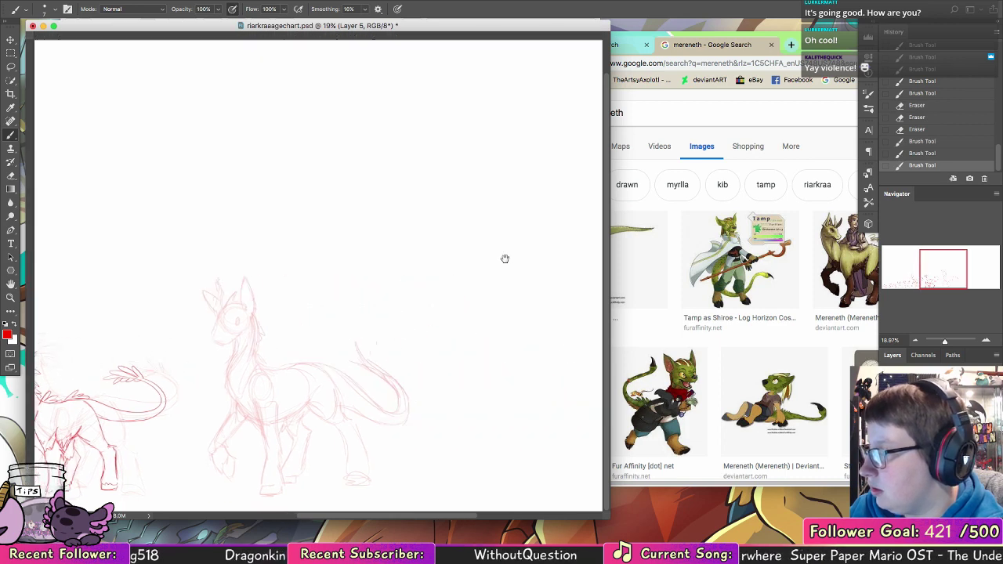
{"action": "left_click_drag", "start_coordinate": [504, 258], "coordinate": [459, 259]}
- Switch to the browser's horse image results, move the window into full view and preview the related photo of two chestnut horses
{"action": "left_click", "coordinate": [772, 309]}
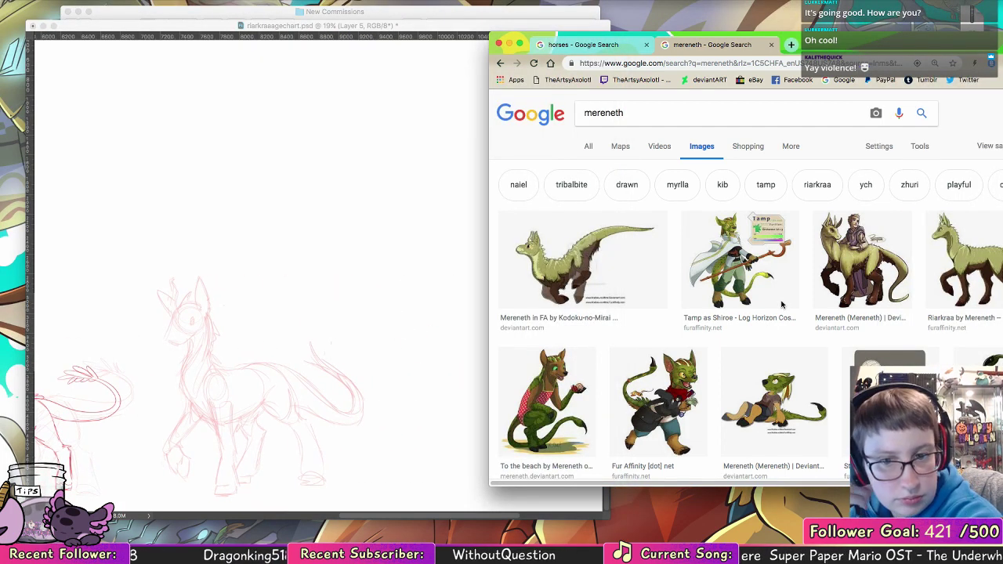
{"action": "left_click", "coordinate": [583, 44]}
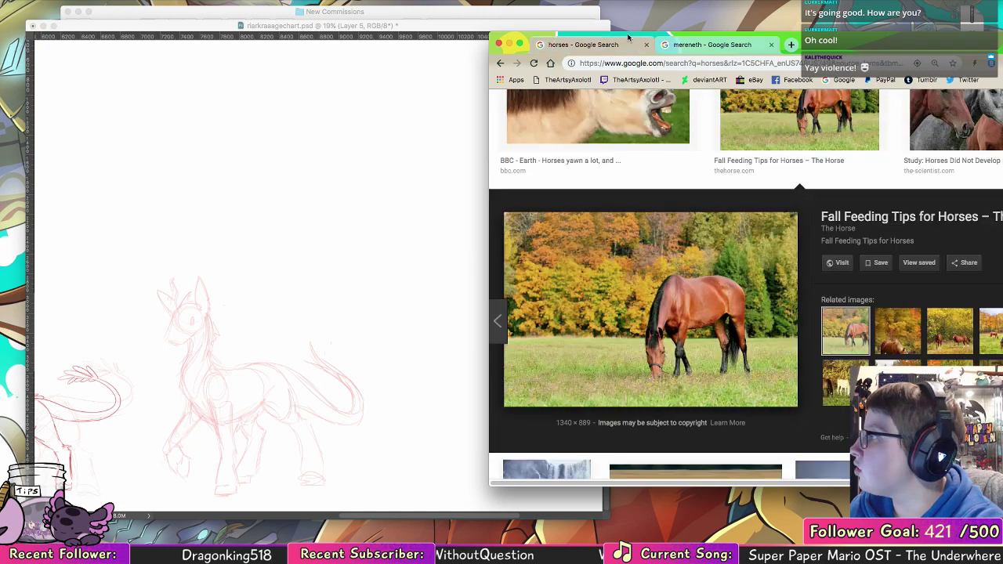
{"action": "left_click_drag", "start_coordinate": [805, 43], "coordinate": [578, 29]}
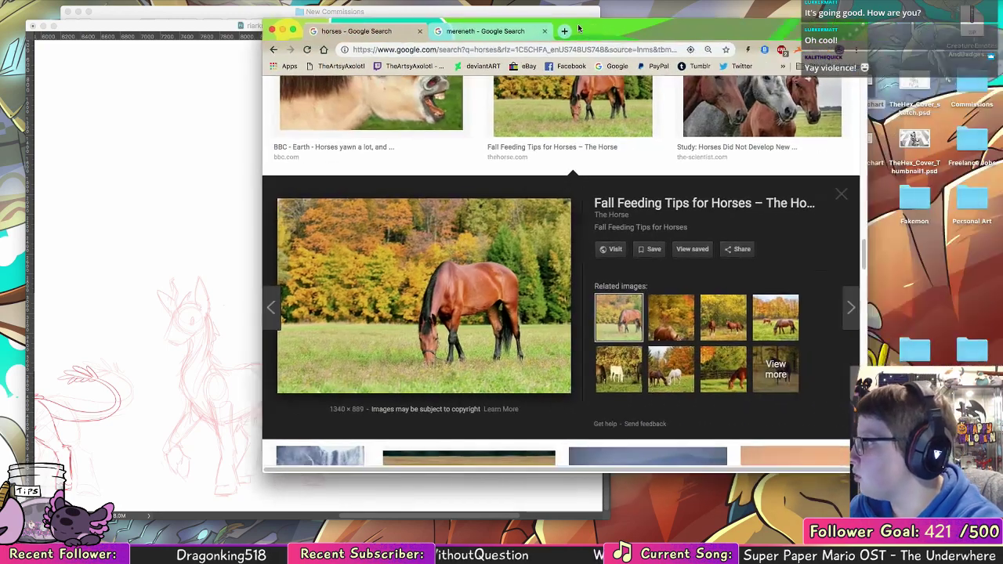
{"action": "left_click", "coordinate": [733, 337]}
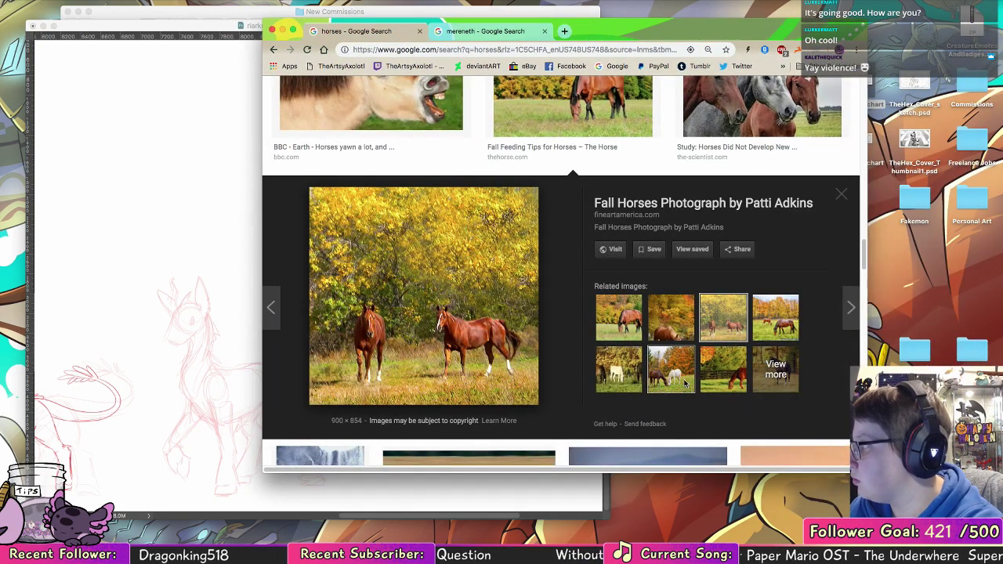
- Browse the horse image results for a full-body standing pose suited to the next growth stage
{"action": "scroll", "coordinate": [741, 369], "scroll_direction": "down", "scroll_amount": 5}
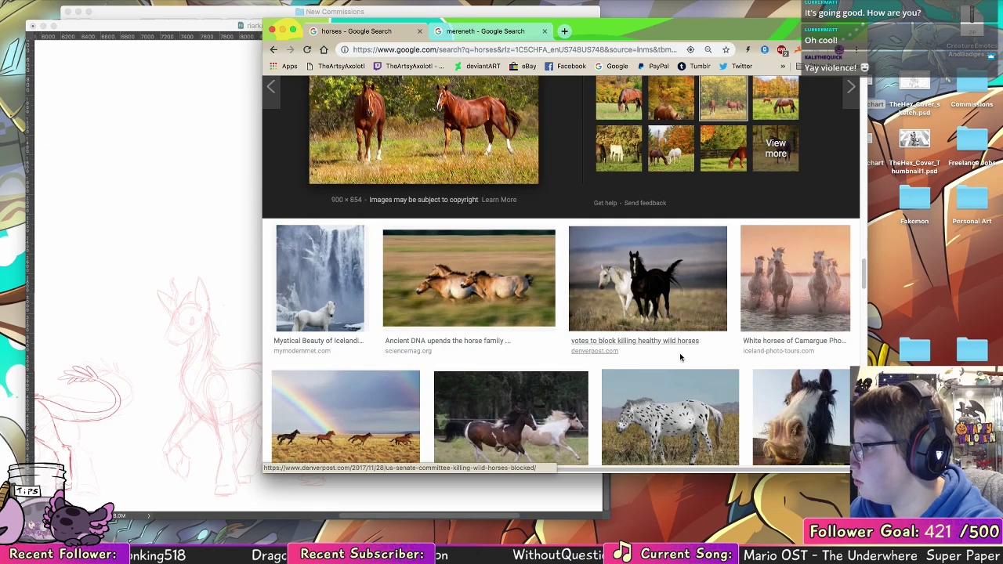
{"action": "scroll", "coordinate": [697, 329], "scroll_direction": "down", "scroll_amount": 4}
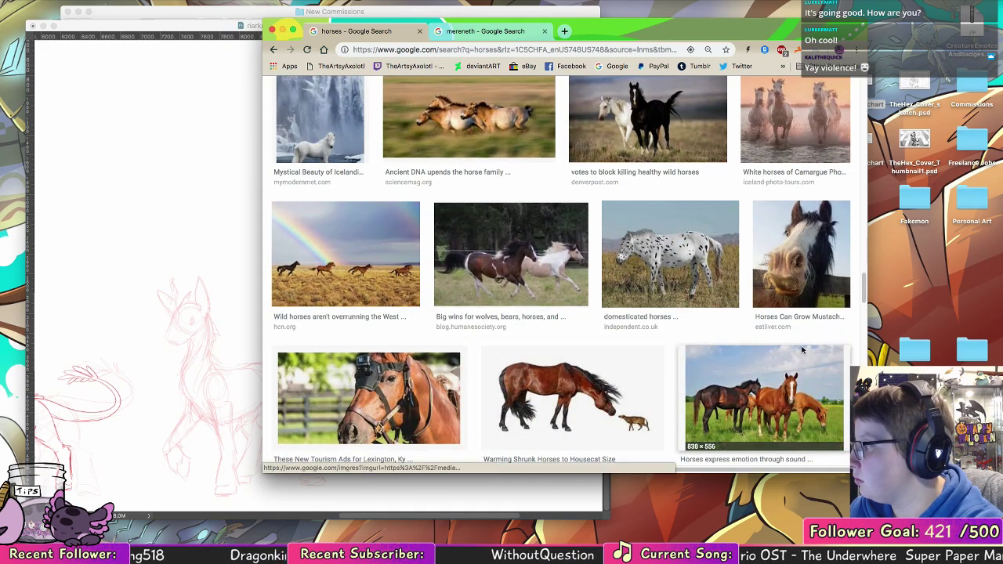
{"action": "scroll", "coordinate": [784, 392], "scroll_direction": "down", "scroll_amount": 4}
{"action": "scroll", "coordinate": [791, 376], "scroll_direction": "down", "scroll_amount": 6}
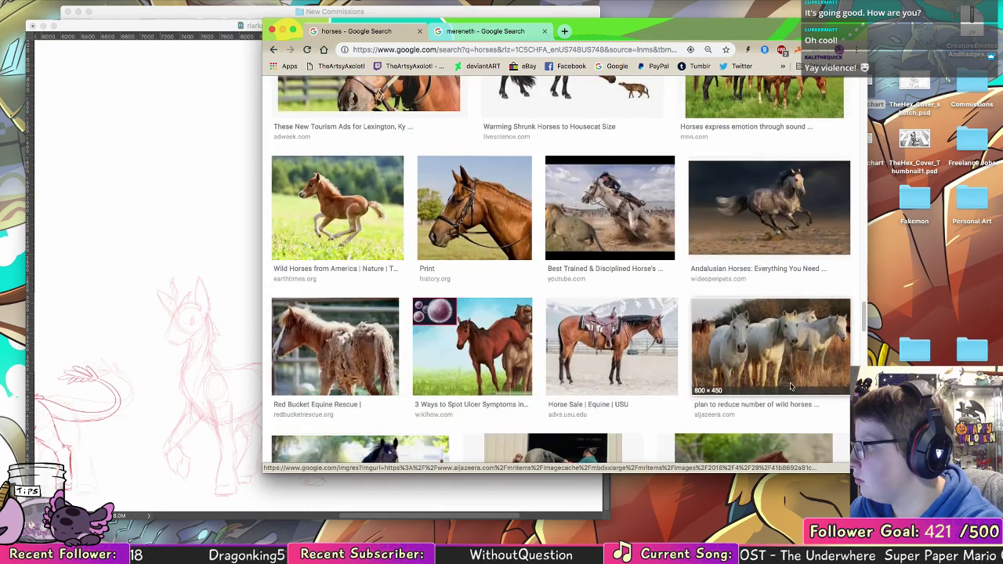
{"action": "scroll", "coordinate": [779, 352], "scroll_direction": "down", "scroll_amount": 3}
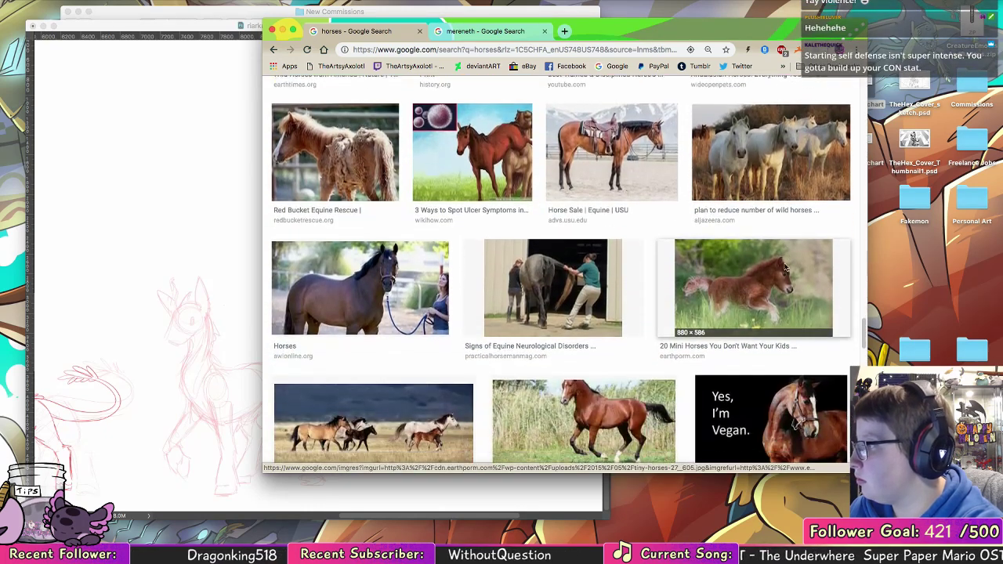
{"action": "scroll", "coordinate": [772, 272], "scroll_direction": "down", "scroll_amount": 3}
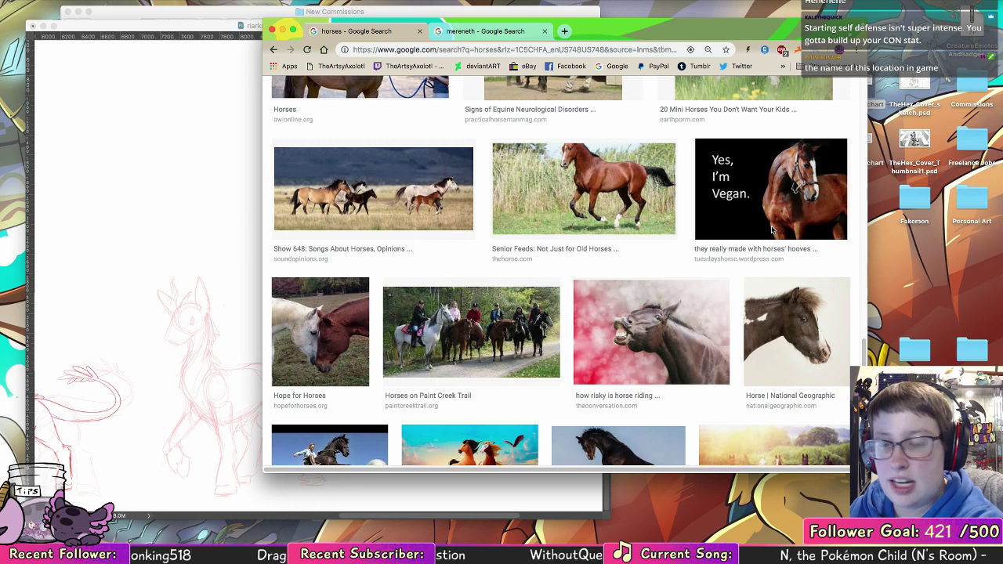
{"action": "scroll", "coordinate": [791, 376], "scroll_direction": "down", "scroll_amount": 4}
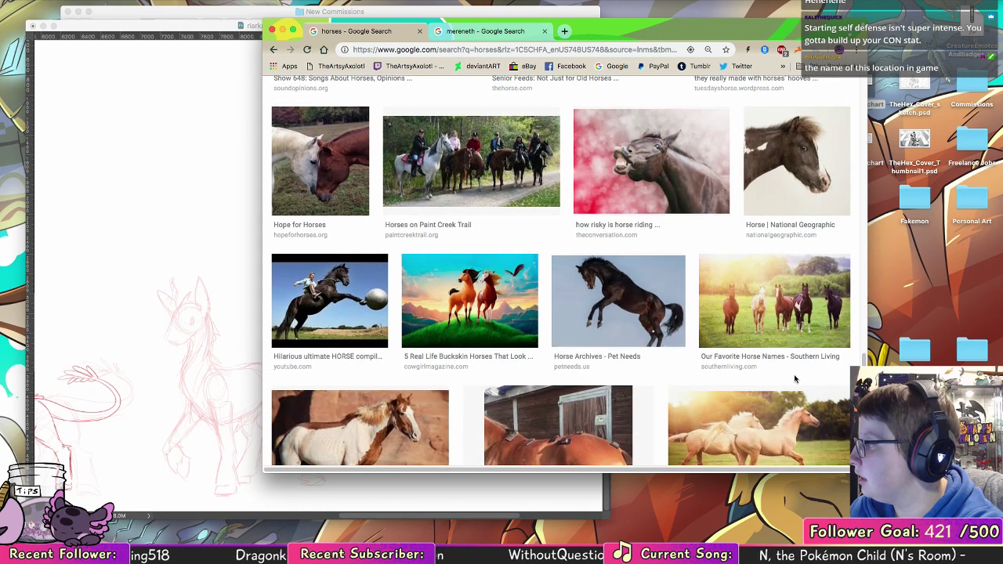
{"action": "scroll", "coordinate": [794, 379], "scroll_direction": "down", "scroll_amount": 2}
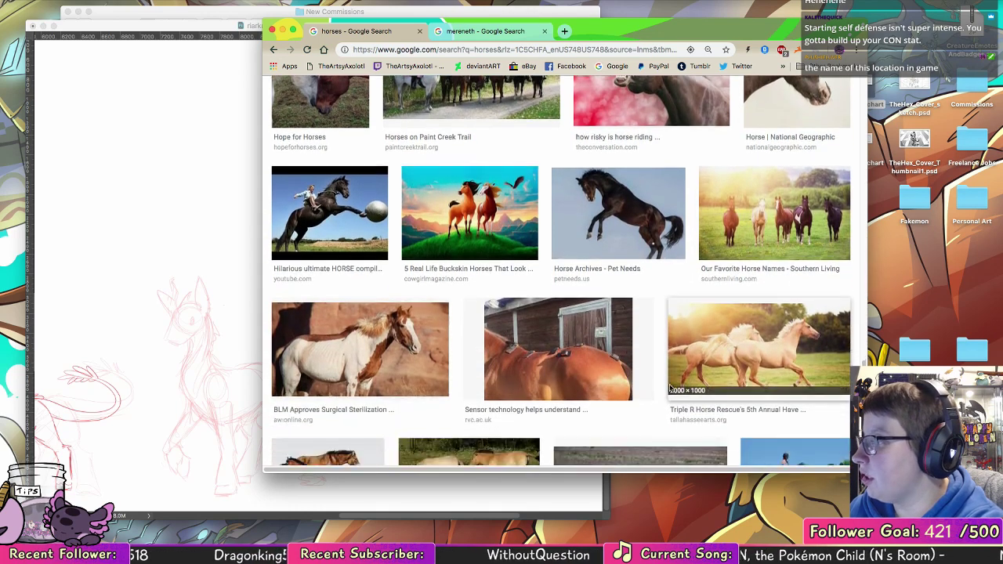
{"action": "scroll", "coordinate": [669, 389], "scroll_direction": "down", "scroll_amount": 6}
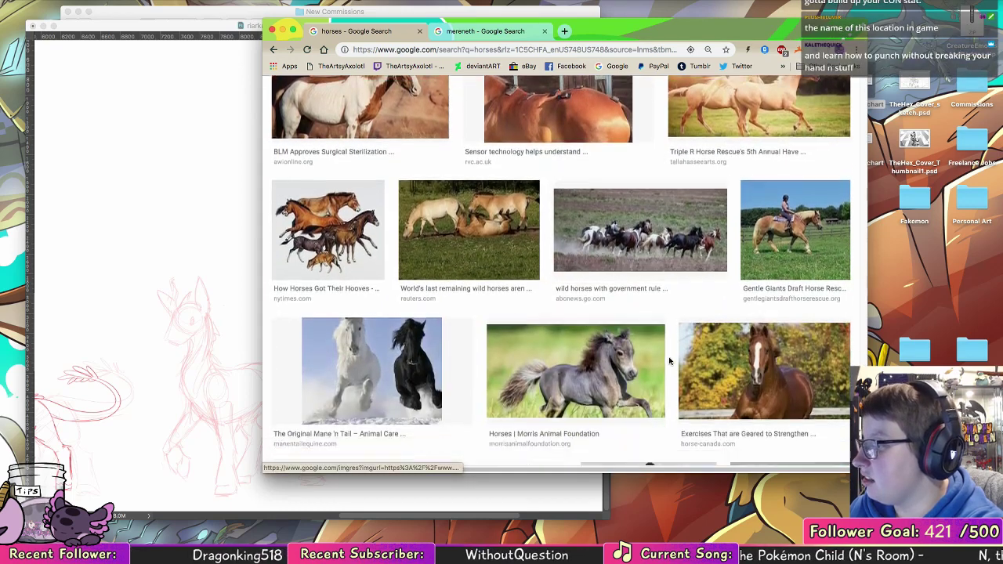
{"action": "scroll", "coordinate": [670, 361], "scroll_direction": "down", "scroll_amount": 4}
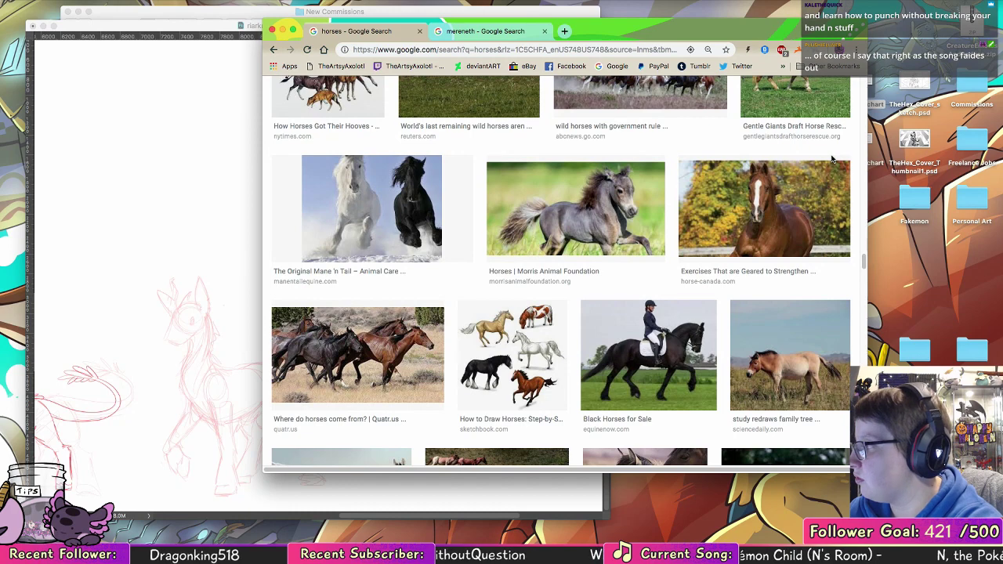
{"action": "scroll", "coordinate": [644, 211], "scroll_direction": "up", "scroll_amount": 10}
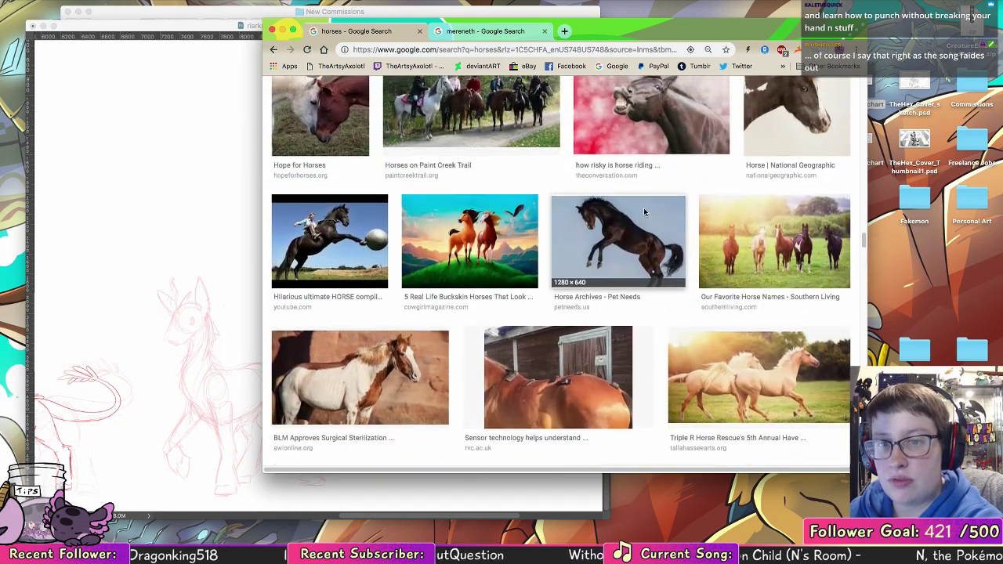
{"action": "scroll", "coordinate": [644, 211], "scroll_direction": "up", "scroll_amount": 6}
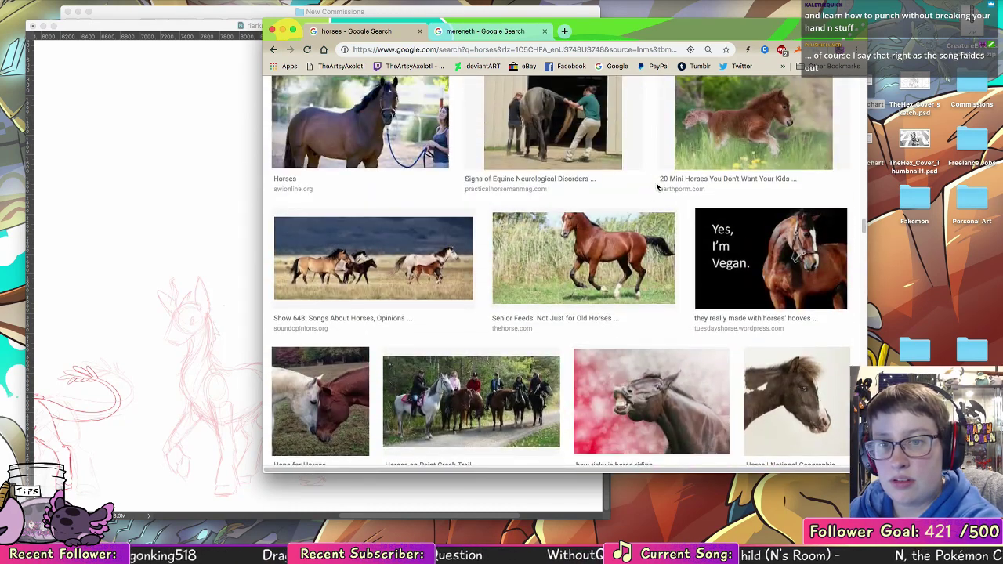
{"action": "scroll", "coordinate": [656, 188], "scroll_direction": "up", "scroll_amount": 4}
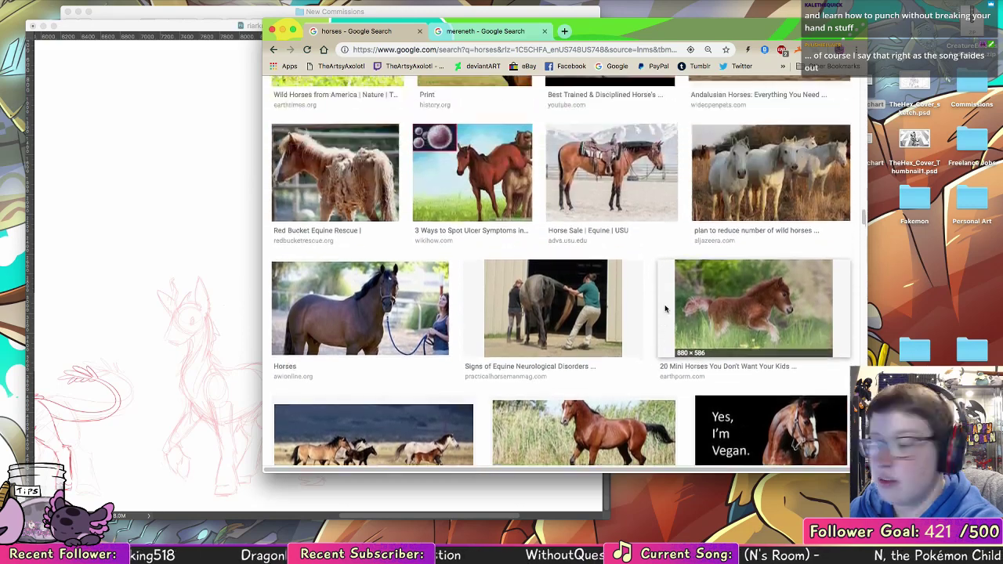
{"action": "scroll", "coordinate": [665, 309], "scroll_direction": "up", "scroll_amount": 2}
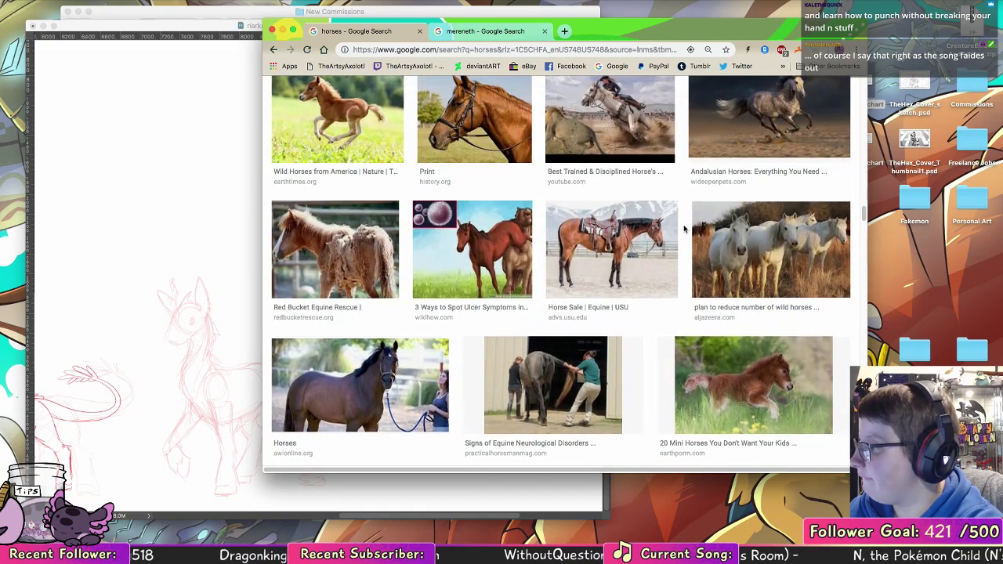
{"action": "scroll", "coordinate": [684, 229], "scroll_direction": "up", "scroll_amount": 8}
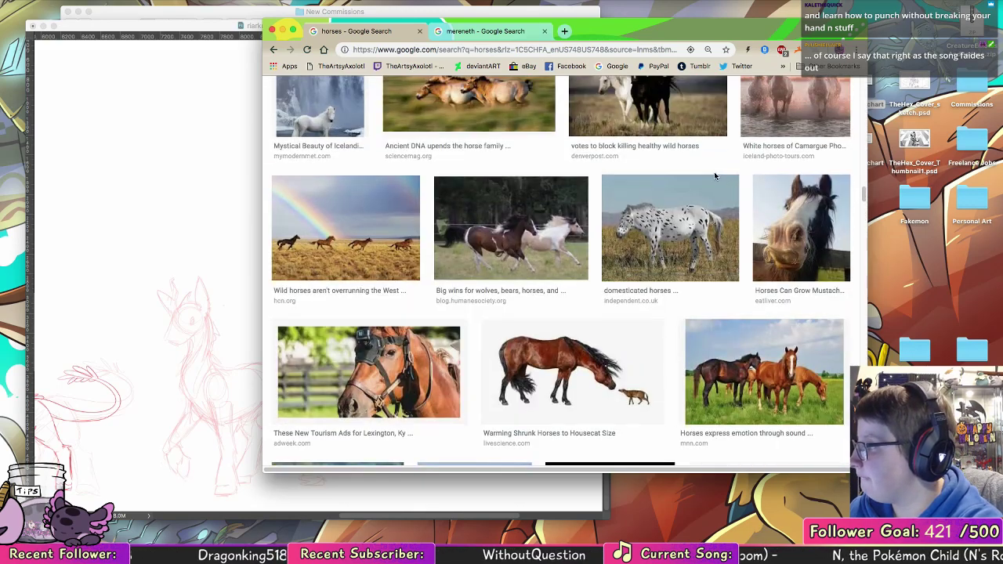
{"action": "scroll", "coordinate": [715, 176], "scroll_direction": "up", "scroll_amount": 1}
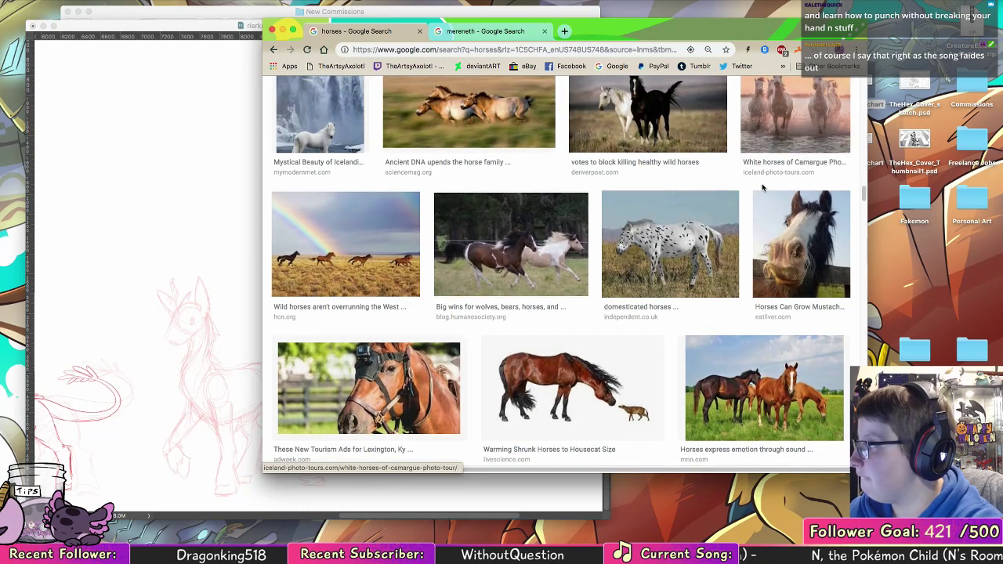
{"action": "scroll", "coordinate": [761, 187], "scroll_direction": "up", "scroll_amount": 6}
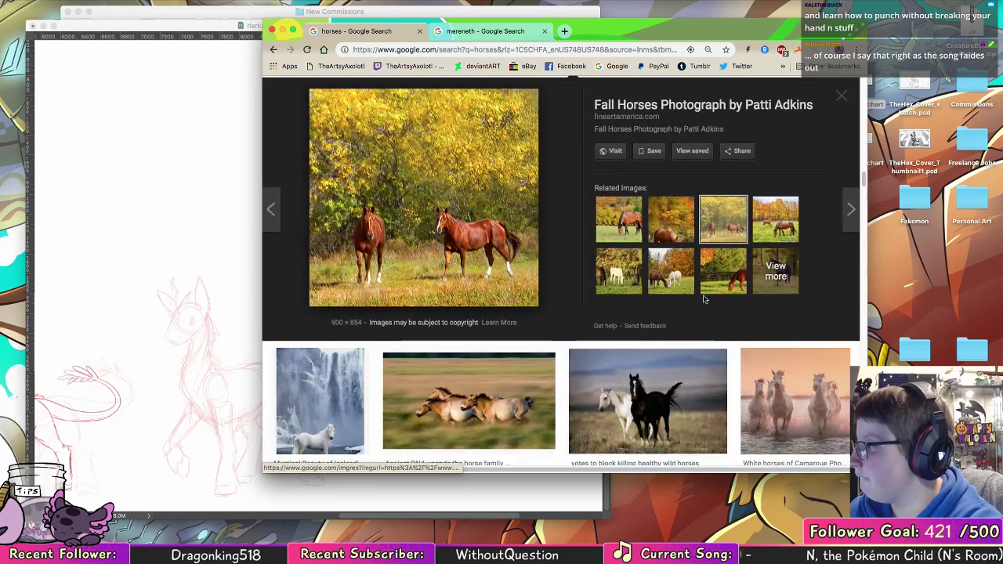
- Preview the photo of the white and black wild horses, place the browser beside the canvas and return to the drawing
{"action": "left_click", "coordinate": [656, 381]}
{"action": "left_click_drag", "start_coordinate": [627, 35], "coordinate": [973, 46]}
{"action": "left_click", "coordinate": [143, 226]}
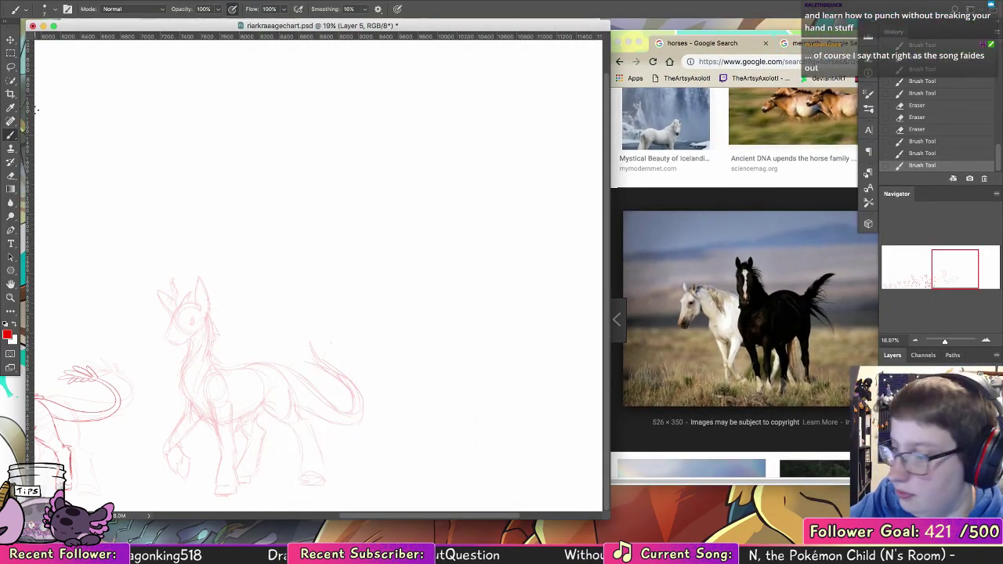
- Start another creature beyond the newest one's tail by sketching a round head with a muzzle, an eye and an upright ear
{"action": "left_click_drag", "start_coordinate": [233, 474], "coordinate": [235, 491]}
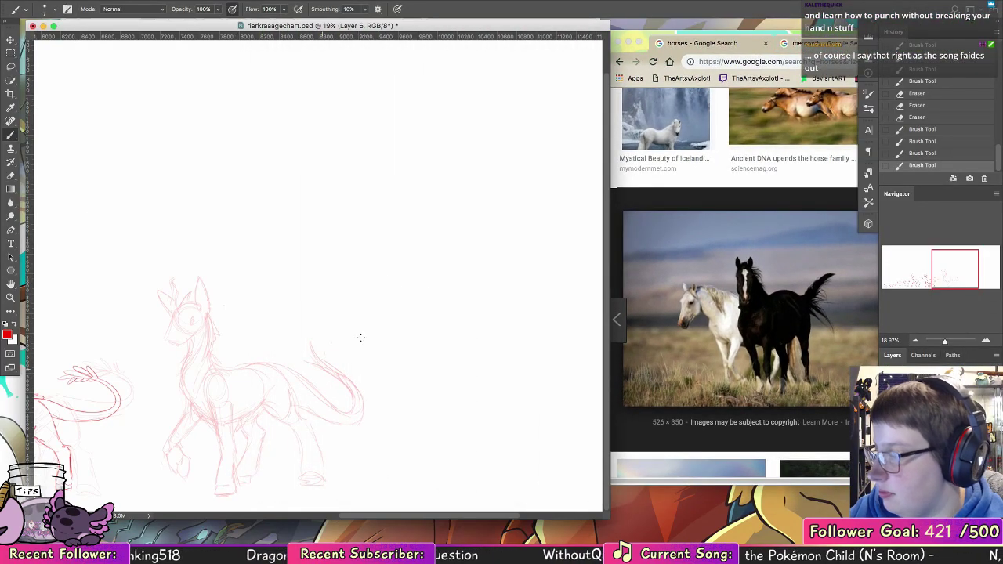
{"action": "mouse_move", "coordinate": [381, 311]}
{"action": "left_mouse_down"}
{"action": "mouse_move", "coordinate": [381, 276]}
{"action": "mouse_move", "coordinate": [391, 315]}
{"action": "mouse_move", "coordinate": [368, 283]}
{"action": "mouse_move", "coordinate": [400, 296]}
{"action": "mouse_move", "coordinate": [366, 301]}
{"action": "mouse_move", "coordinate": [404, 286]}
{"action": "mouse_move", "coordinate": [384, 301]}
{"action": "left_mouse_up"}
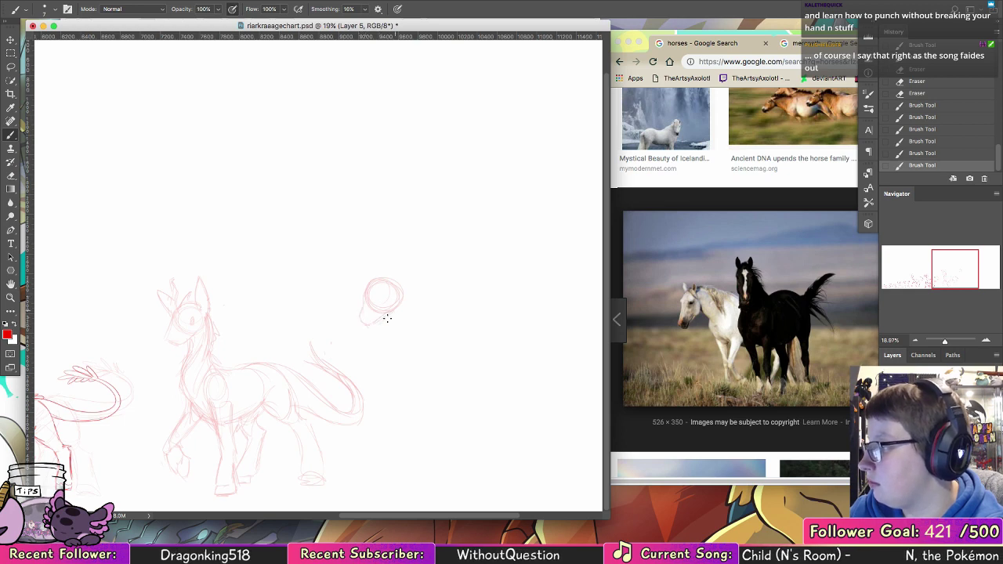
{"action": "mouse_move", "coordinate": [364, 300]}
{"action": "left_mouse_down"}
{"action": "mouse_move", "coordinate": [383, 304]}
{"action": "mouse_move", "coordinate": [386, 295]}
{"action": "left_mouse_up"}
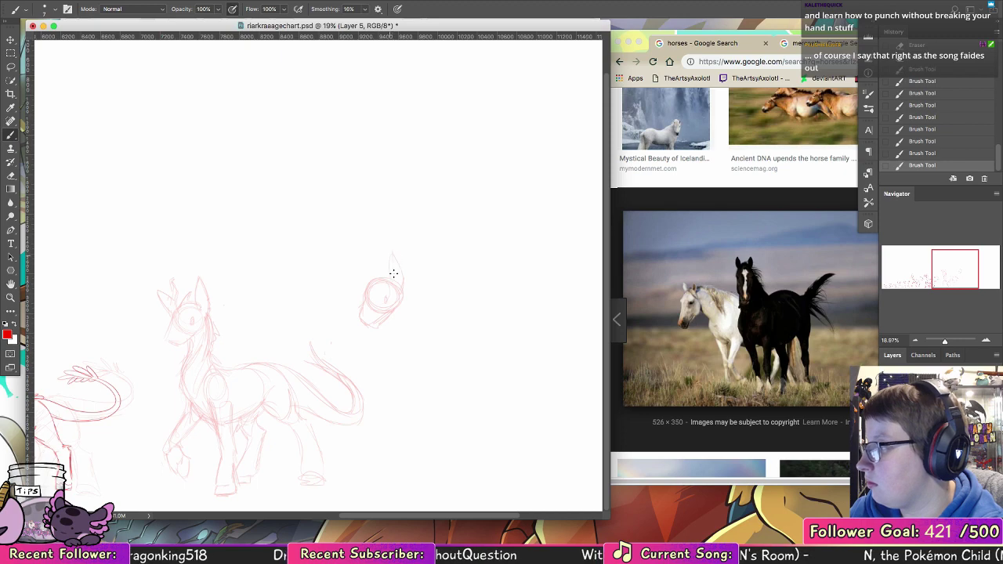
- Find the Riarkraa the Draskhala picture in the mereneth image results, preview it beside the canvas and return to the drawing
{"action": "left_click", "coordinate": [818, 43]}
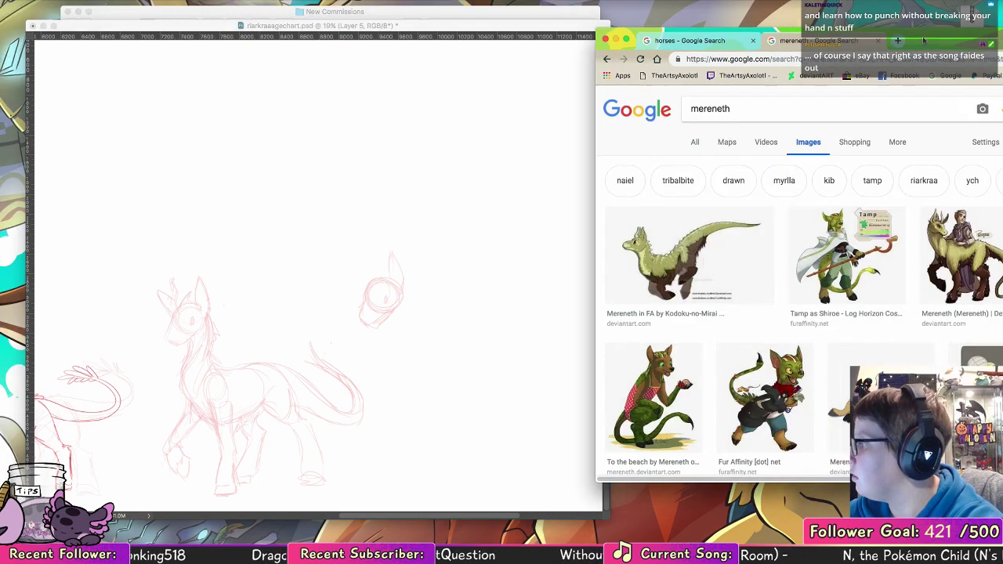
{"action": "left_click_drag", "start_coordinate": [923, 39], "coordinate": [712, 20]}
{"action": "scroll", "coordinate": [797, 218], "scroll_direction": "down", "scroll_amount": 10}
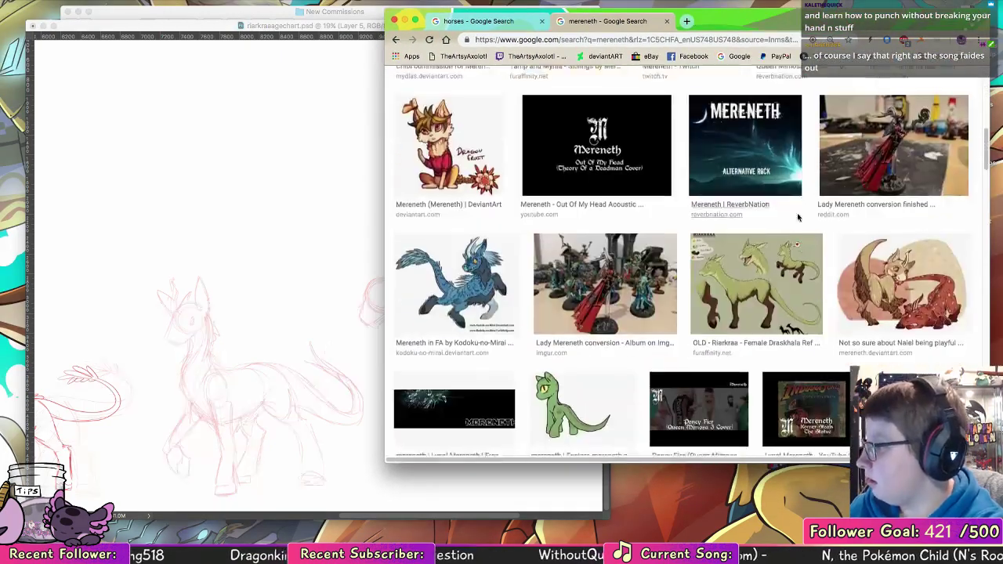
{"action": "scroll", "coordinate": [798, 218], "scroll_direction": "down", "scroll_amount": 5}
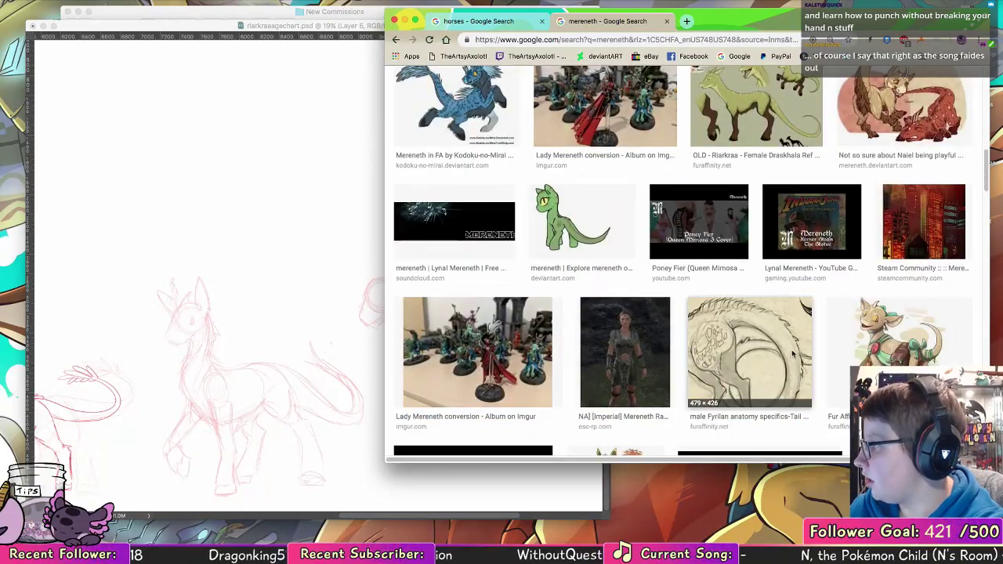
{"action": "scroll", "coordinate": [793, 354], "scroll_direction": "down", "scroll_amount": 10}
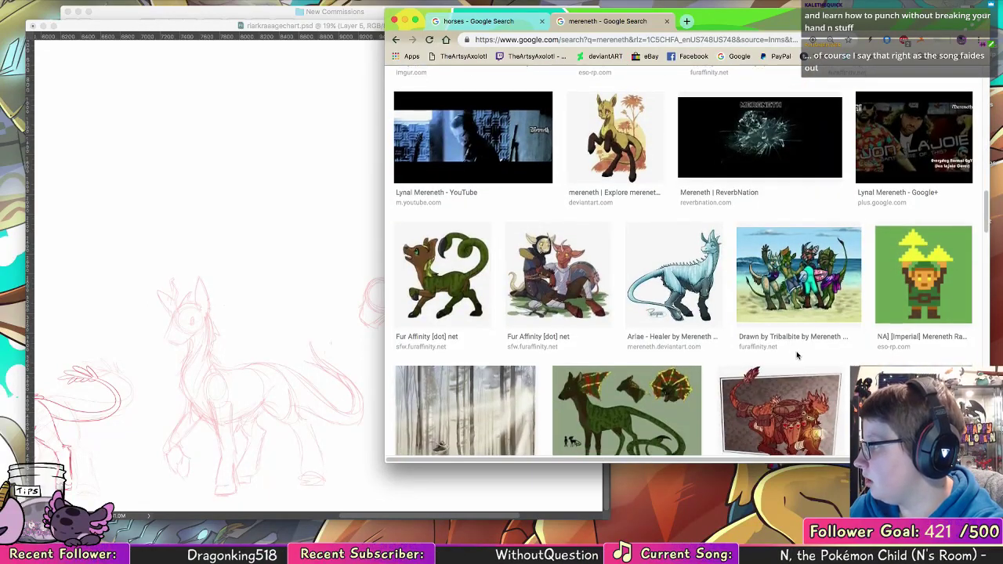
{"action": "scroll", "coordinate": [798, 355], "scroll_direction": "down", "scroll_amount": 6}
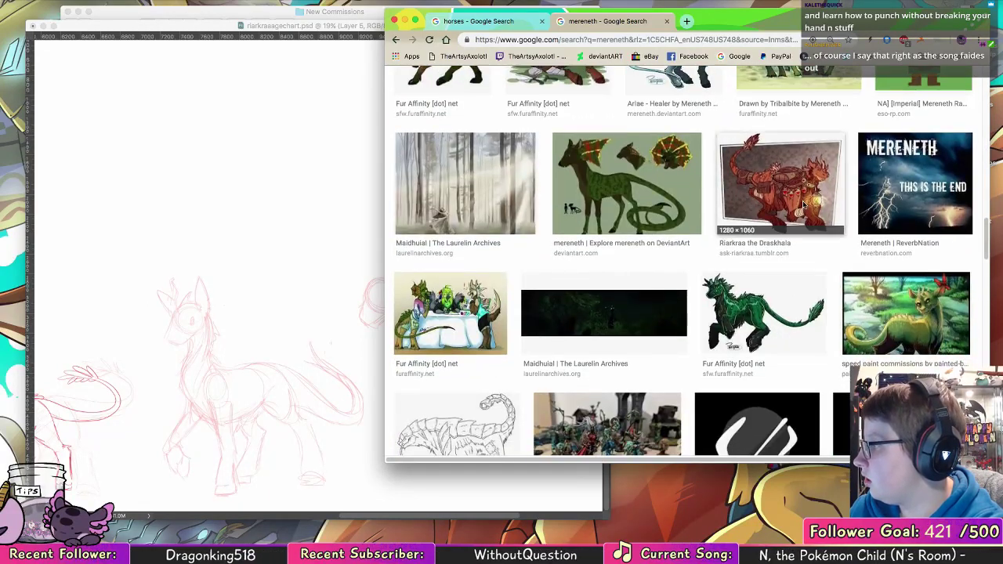
{"action": "left_click", "coordinate": [803, 205]}
{"action": "left_click_drag", "start_coordinate": [705, 21], "coordinate": [809, 36]}
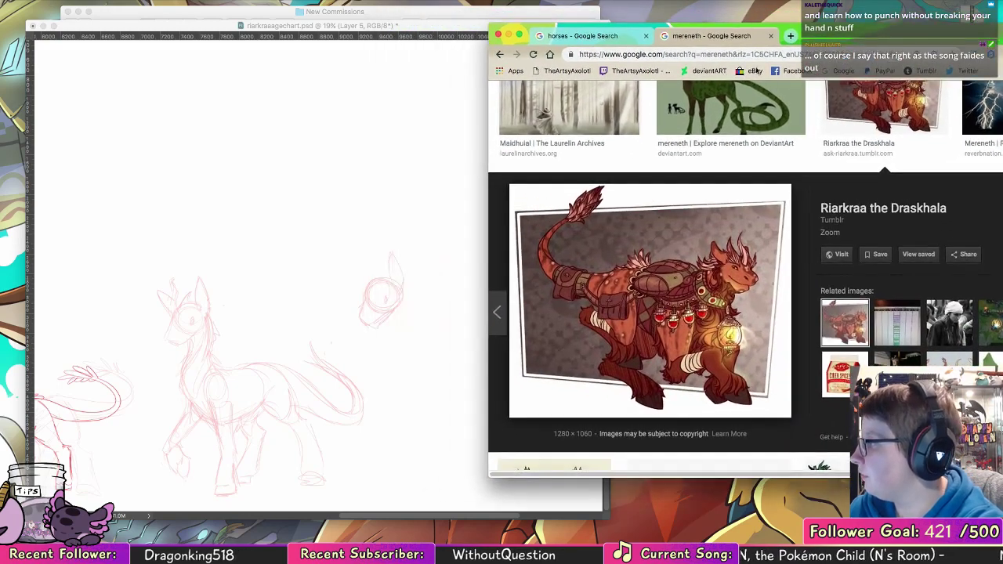
{"action": "left_click", "coordinate": [312, 307]}
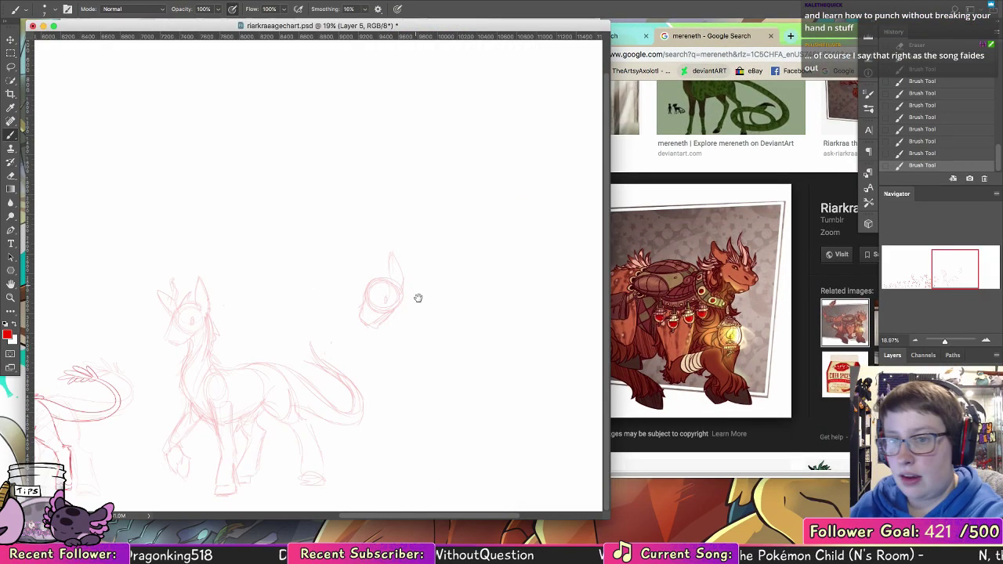
- Compare with the earlier stages and sketch pointed horns, a feathery ear, the muzzle and cheek and throat fur on the new head
{"action": "left_click_drag", "start_coordinate": [416, 296], "coordinate": [555, 281]}
{"action": "key", "text": "super+r"}
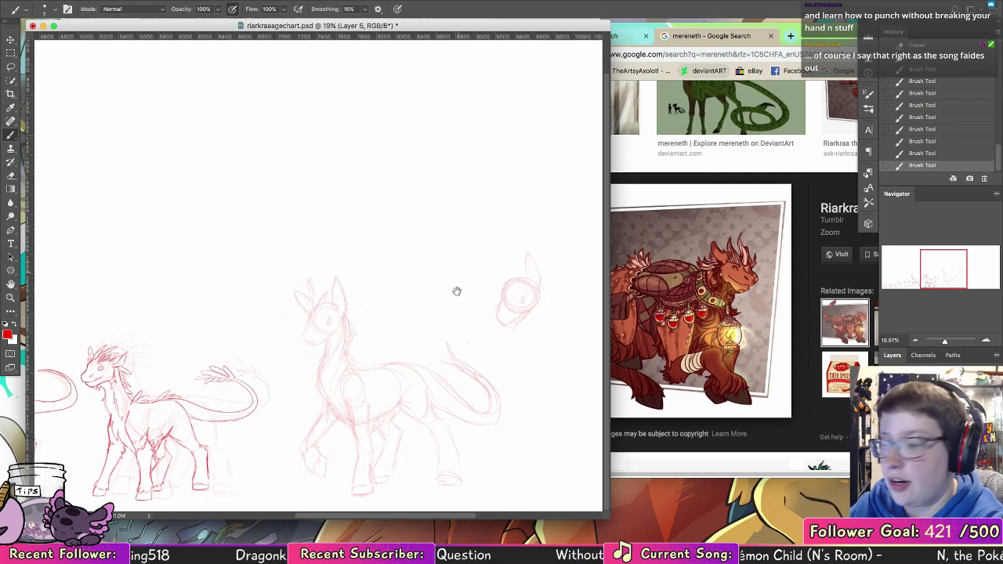
{"action": "left_click_drag", "start_coordinate": [458, 290], "coordinate": [483, 277]}
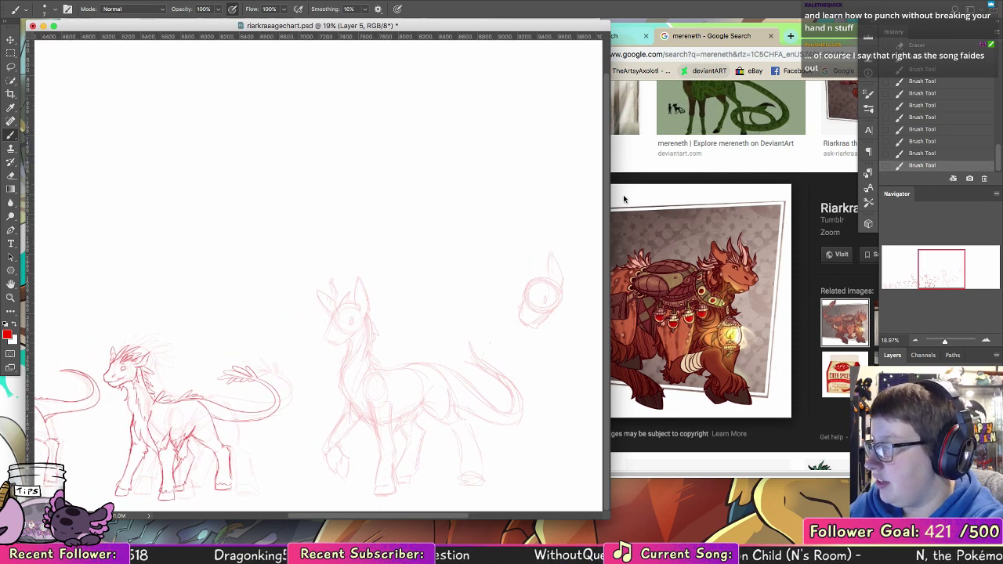
{"action": "scroll", "coordinate": [497, 313], "scroll_direction": "right", "scroll_amount": 4}
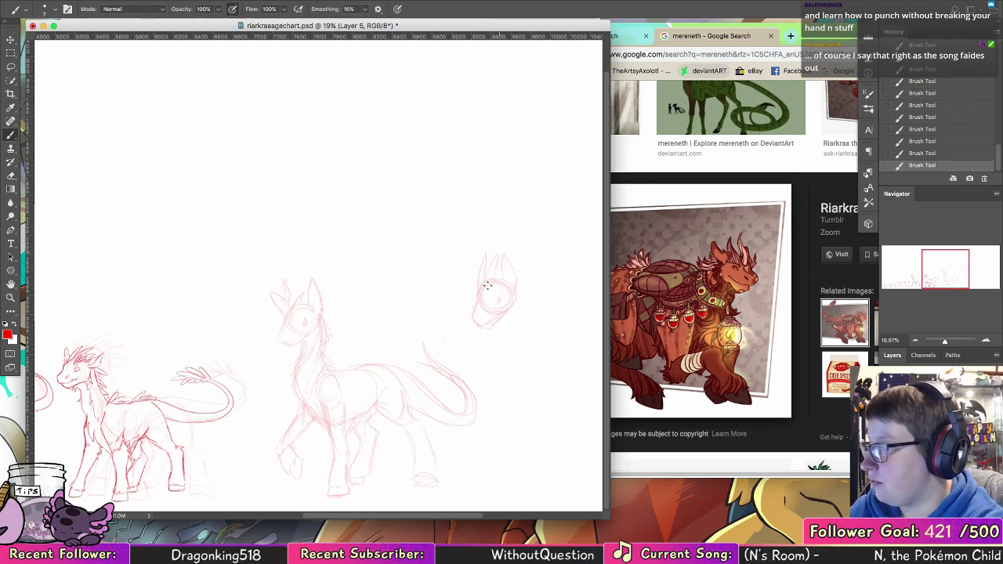
{"action": "left_click_drag", "start_coordinate": [280, 382], "coordinate": [459, 351]}
{"action": "scroll", "coordinate": [456, 349], "scroll_direction": "right", "scroll_amount": 20}
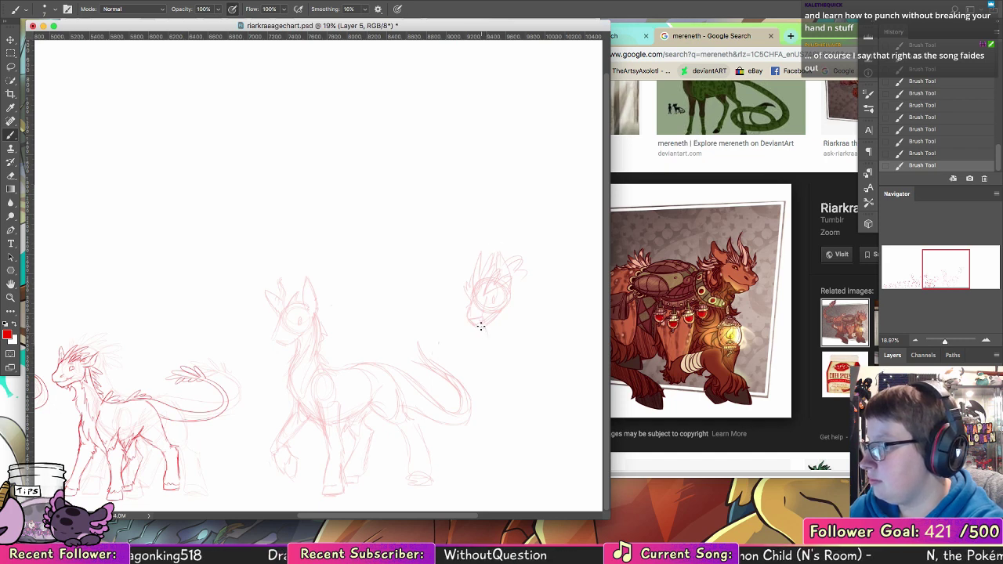
{"action": "left_click_drag", "start_coordinate": [491, 319], "coordinate": [491, 335]}
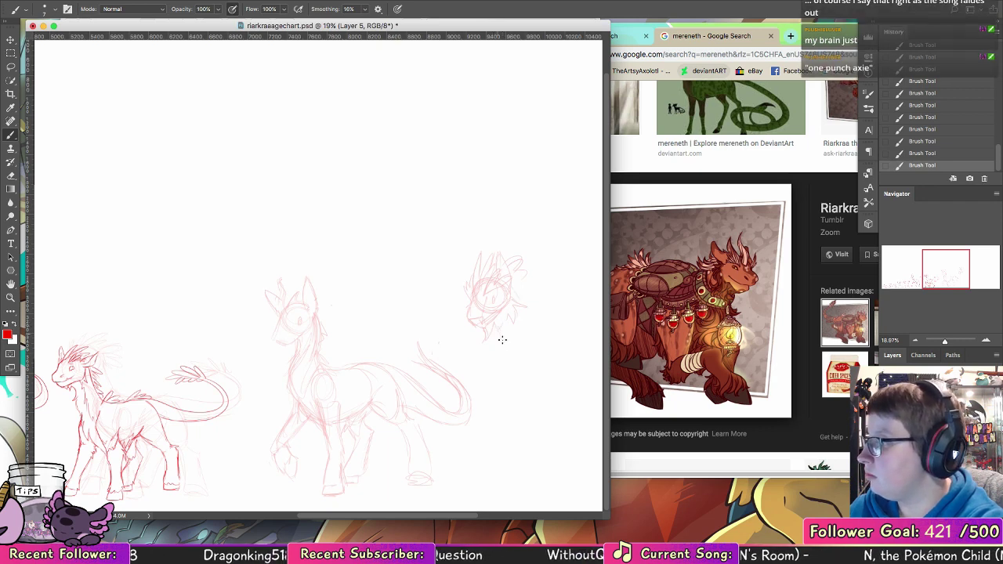
- Sketch the new creature's neck, chest fur and shoulder oval, and bring the black horse photo back up as the body reference
{"action": "left_click_drag", "start_coordinate": [500, 373], "coordinate": [521, 348]}
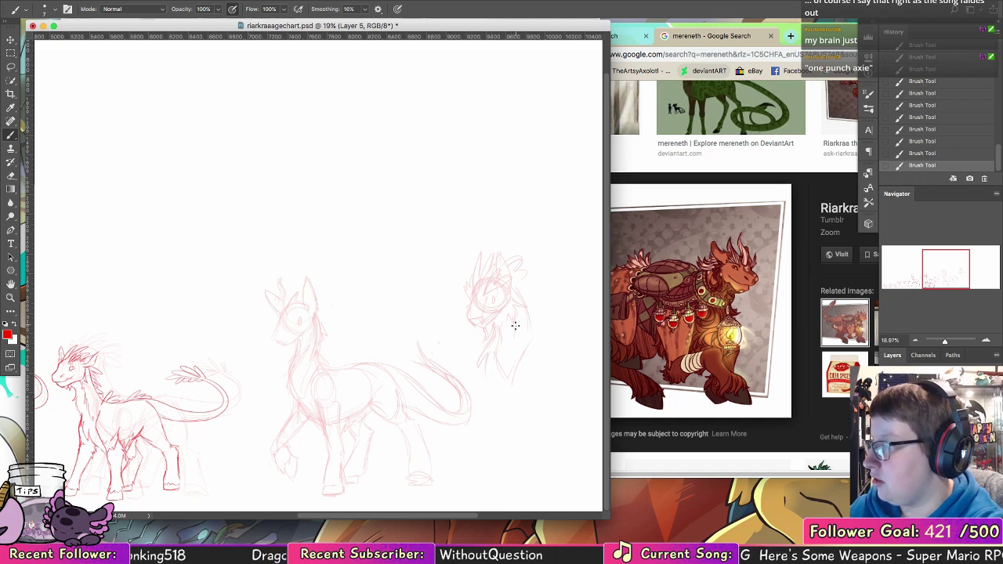
{"action": "mouse_move", "coordinate": [530, 374]}
{"action": "left_mouse_down"}
{"action": "mouse_move", "coordinate": [486, 342]}
{"action": "mouse_move", "coordinate": [394, 317]}
{"action": "left_mouse_up"}
{"action": "key", "text": "super+r"}
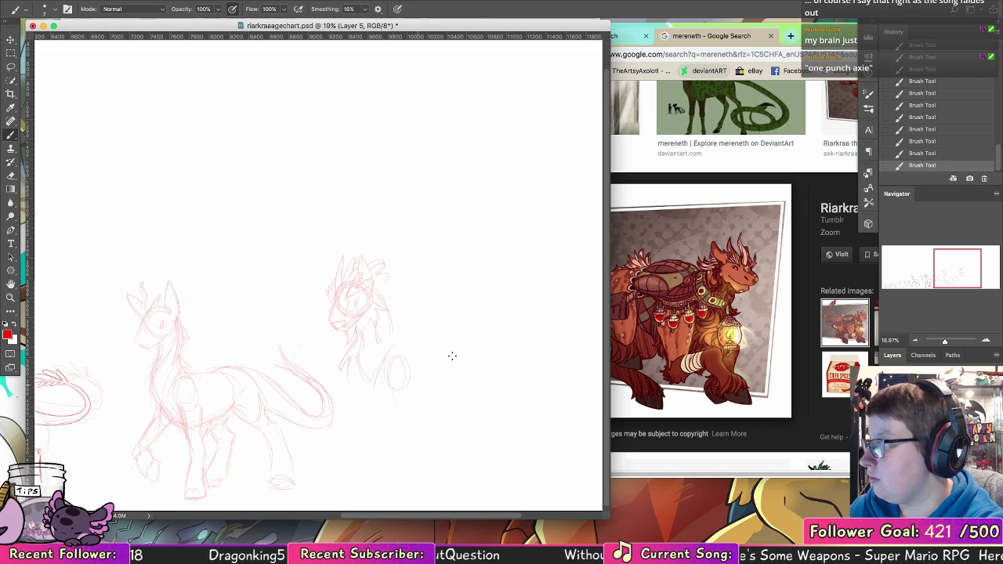
{"action": "left_click", "coordinate": [622, 36]}
{"action": "left_click", "coordinate": [341, 425]}
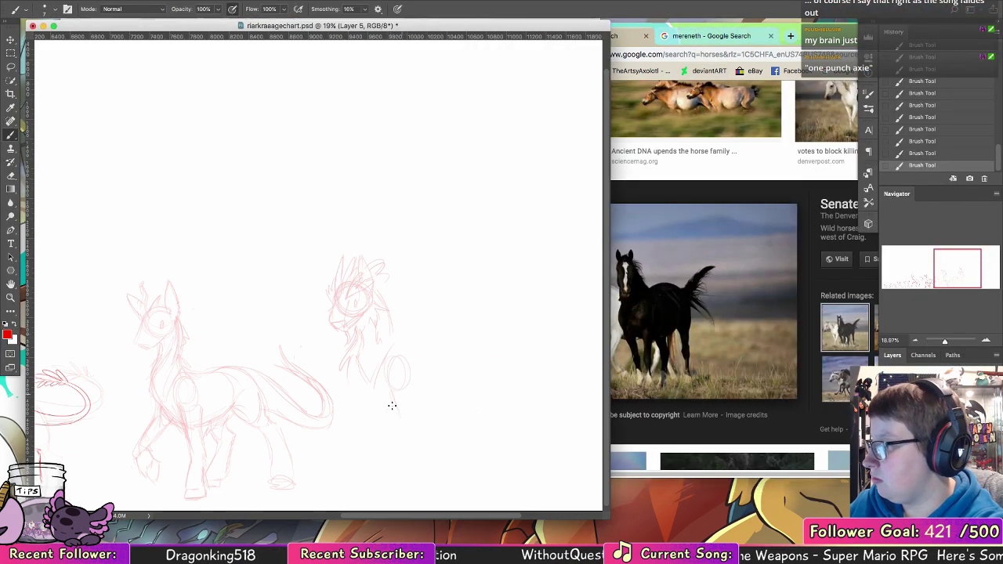
- Sketch the new adult's raised and standing forelegs with hooves, bringing up the mereneth Riarkraa picture as the reference
{"action": "mouse_move", "coordinate": [391, 395]}
{"action": "left_mouse_down"}
{"action": "mouse_move", "coordinate": [376, 437]}
{"action": "mouse_move", "coordinate": [397, 431]}
{"action": "mouse_move", "coordinate": [401, 416]}
{"action": "mouse_move", "coordinate": [384, 439]}
{"action": "mouse_move", "coordinate": [400, 387]}
{"action": "mouse_move", "coordinate": [402, 414]}
{"action": "mouse_move", "coordinate": [379, 443]}
{"action": "mouse_move", "coordinate": [387, 435]}
{"action": "mouse_move", "coordinate": [405, 466]}
{"action": "mouse_move", "coordinate": [400, 424]}
{"action": "left_mouse_up"}
{"action": "left_click_drag", "start_coordinate": [409, 388], "coordinate": [410, 415]}
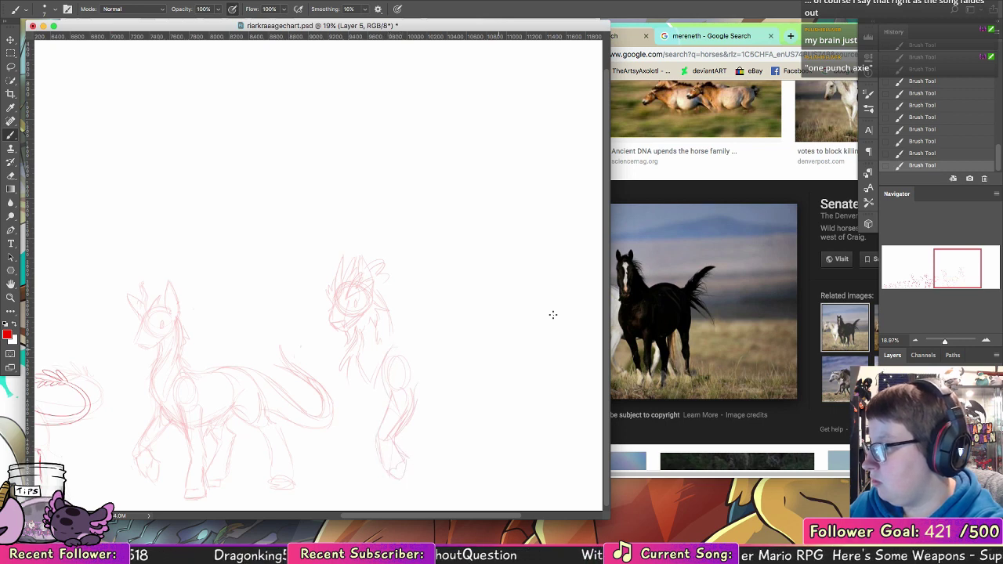
{"action": "left_click", "coordinate": [679, 358]}
{"action": "left_click", "coordinate": [684, 36]}
{"action": "left_click", "coordinate": [359, 398]}
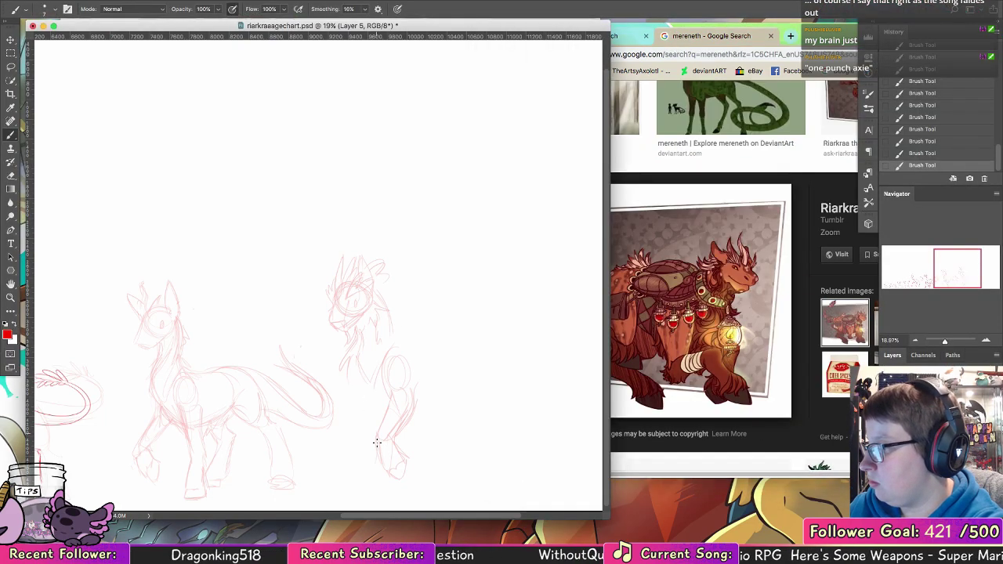
{"action": "left_click_drag", "start_coordinate": [377, 443], "coordinate": [384, 475]}
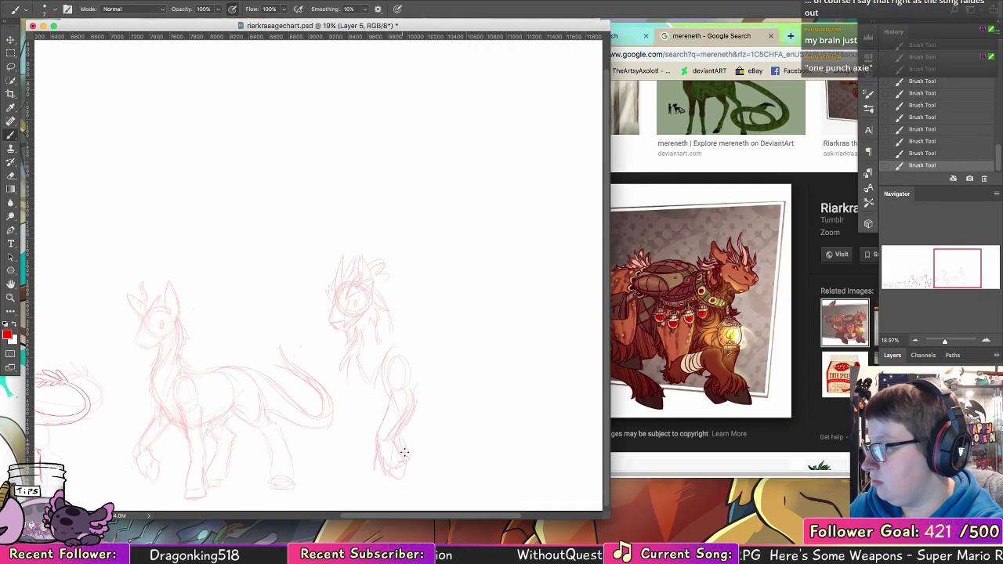
{"action": "left_click_drag", "start_coordinate": [398, 441], "coordinate": [409, 452]}
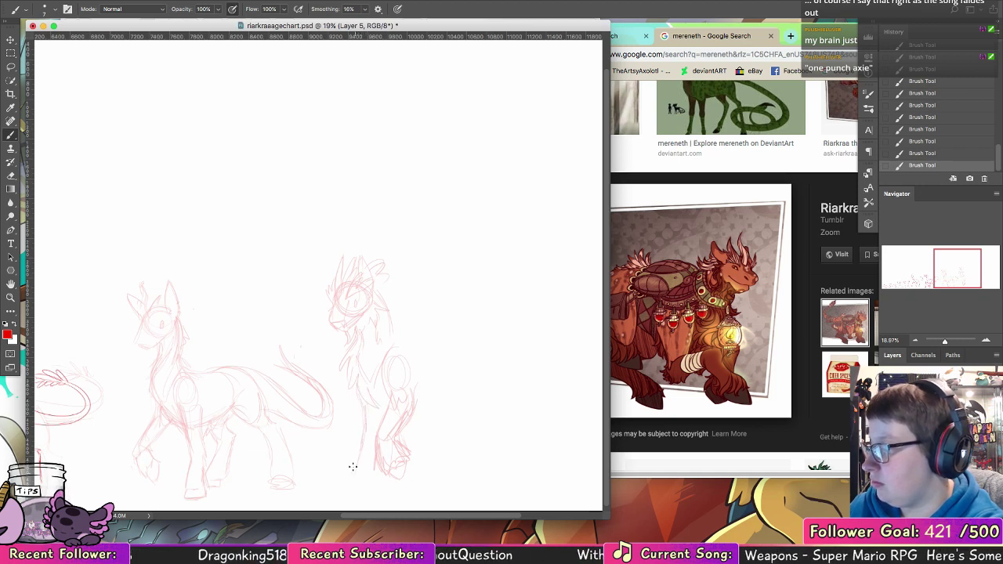
{"action": "mouse_move", "coordinate": [348, 488]}
{"action": "left_mouse_down"}
{"action": "mouse_move", "coordinate": [352, 463]}
{"action": "mouse_move", "coordinate": [338, 478]}
{"action": "mouse_move", "coordinate": [367, 487]}
{"action": "left_mouse_up"}
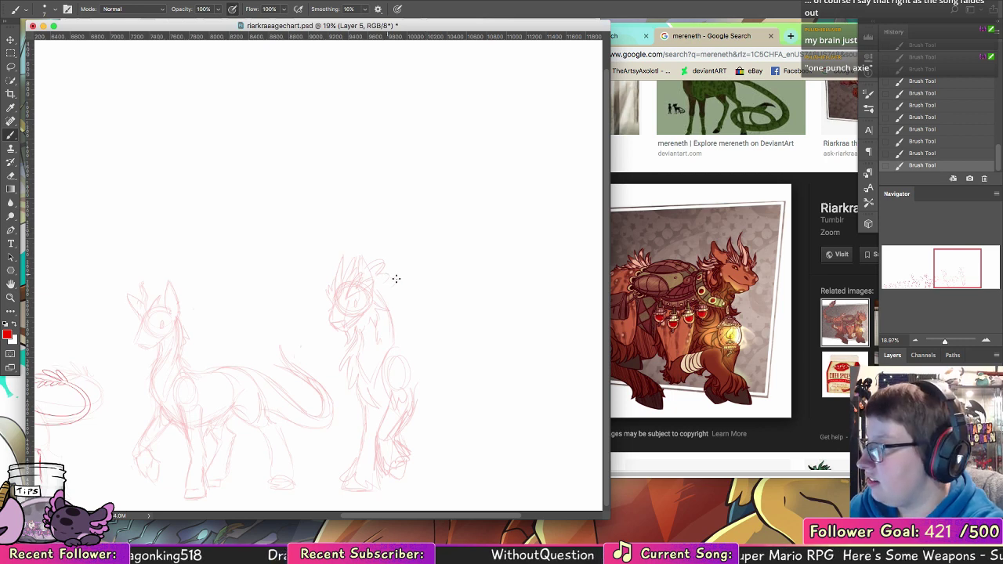
- Sketch the adult's shaggy neck mane, back line, belly and rump behind the shoulder
{"action": "mouse_move", "coordinate": [432, 300]}
{"action": "left_mouse_down"}
{"action": "mouse_move", "coordinate": [533, 248]}
{"action": "mouse_move", "coordinate": [465, 249]}
{"action": "mouse_move", "coordinate": [431, 333]}
{"action": "mouse_move", "coordinate": [425, 326]}
{"action": "left_mouse_up"}
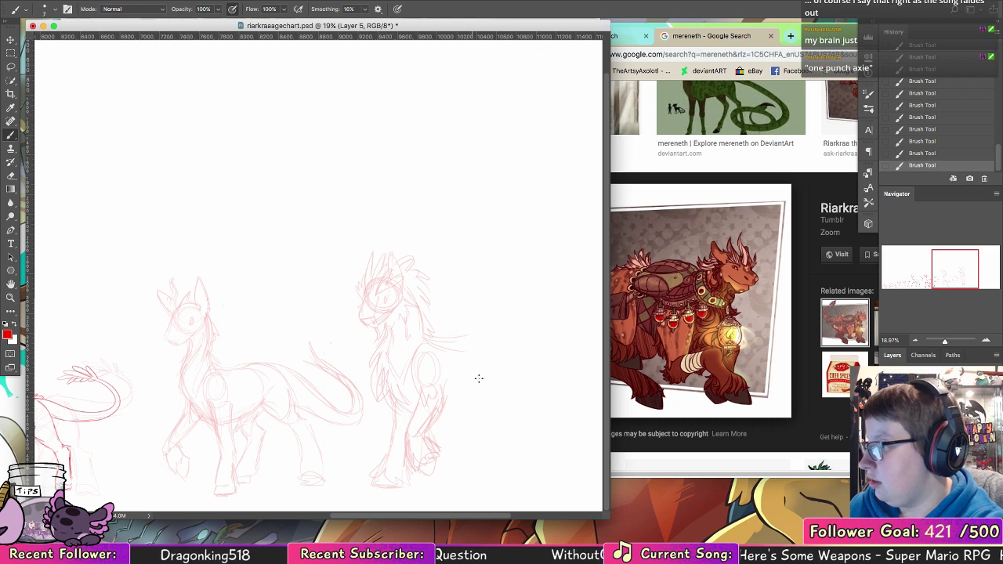
{"action": "mouse_move", "coordinate": [443, 421]}
{"action": "left_mouse_down"}
{"action": "mouse_move", "coordinate": [472, 411]}
{"action": "mouse_move", "coordinate": [445, 417]}
{"action": "mouse_move", "coordinate": [484, 386]}
{"action": "left_mouse_up"}
{"action": "left_click_drag", "start_coordinate": [449, 418], "coordinate": [478, 388]}
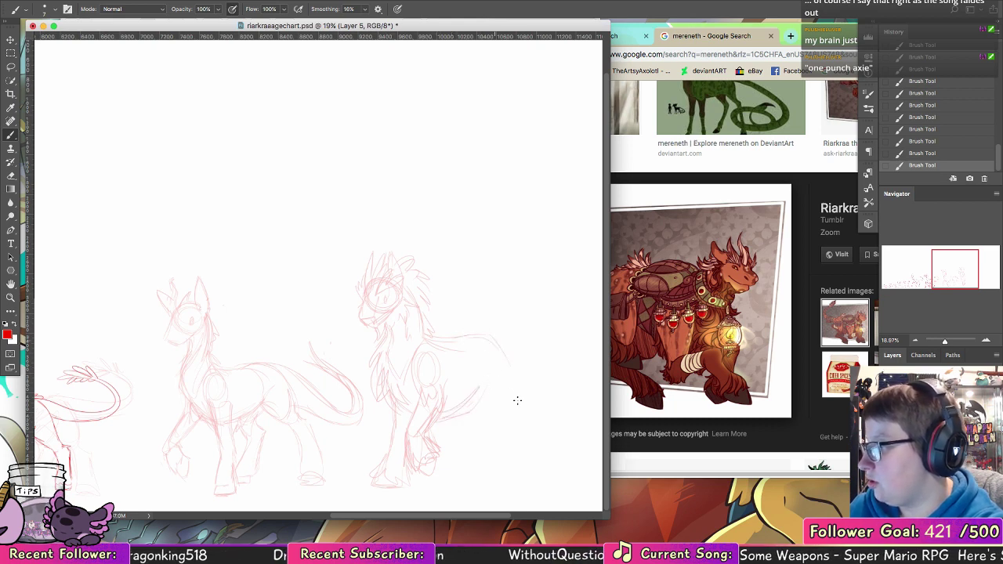
{"action": "left_click_drag", "start_coordinate": [528, 374], "coordinate": [525, 386]}
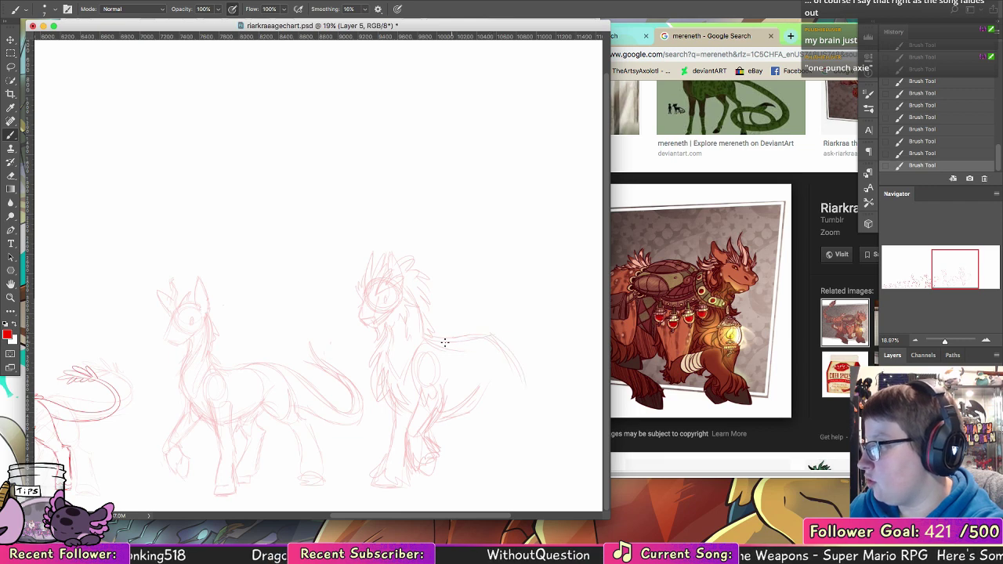
{"action": "left_click_drag", "start_coordinate": [445, 342], "coordinate": [495, 338]}
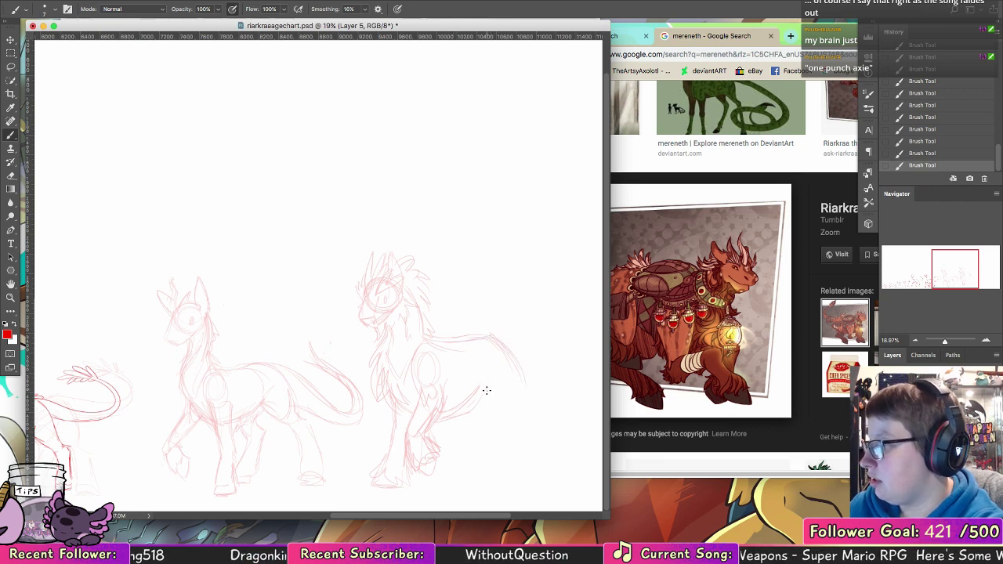
- Complete the adult's body with hind legs and hooves, feather tufts along the back and a long curled, tufted tail
{"action": "mouse_move", "coordinate": [483, 396]}
{"action": "left_mouse_down"}
{"action": "mouse_move", "coordinate": [520, 418]}
{"action": "mouse_move", "coordinate": [529, 389]}
{"action": "mouse_move", "coordinate": [550, 435]}
{"action": "mouse_move", "coordinate": [538, 418]}
{"action": "mouse_move", "coordinate": [549, 469]}
{"action": "mouse_move", "coordinate": [520, 414]}
{"action": "mouse_move", "coordinate": [530, 468]}
{"action": "mouse_move", "coordinate": [522, 441]}
{"action": "mouse_move", "coordinate": [518, 462]}
{"action": "mouse_move", "coordinate": [551, 460]}
{"action": "mouse_move", "coordinate": [542, 449]}
{"action": "mouse_move", "coordinate": [519, 461]}
{"action": "mouse_move", "coordinate": [549, 468]}
{"action": "left_mouse_up"}
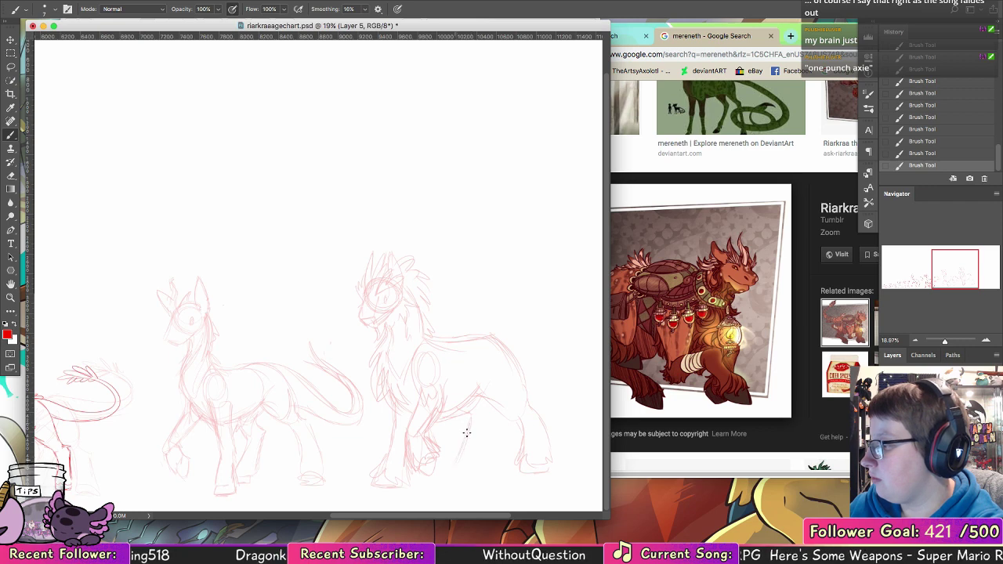
{"action": "mouse_move", "coordinate": [467, 431]}
{"action": "left_mouse_down"}
{"action": "mouse_move", "coordinate": [449, 466]}
{"action": "mouse_move", "coordinate": [457, 457]}
{"action": "mouse_move", "coordinate": [489, 466]}
{"action": "mouse_move", "coordinate": [460, 463]}
{"action": "mouse_move", "coordinate": [486, 460]}
{"action": "mouse_move", "coordinate": [487, 422]}
{"action": "left_mouse_up"}
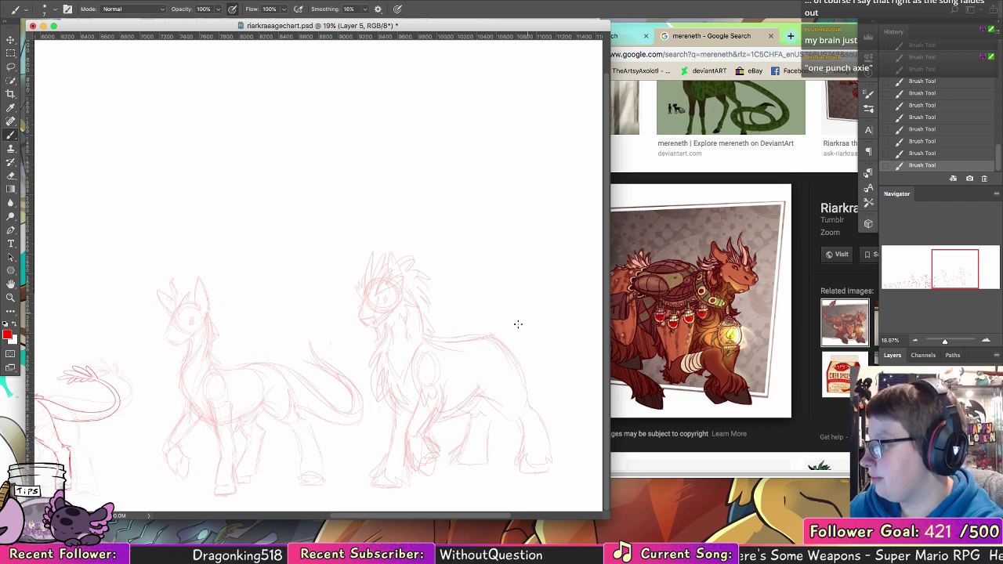
{"action": "left_click_drag", "start_coordinate": [454, 455], "coordinate": [476, 468]}
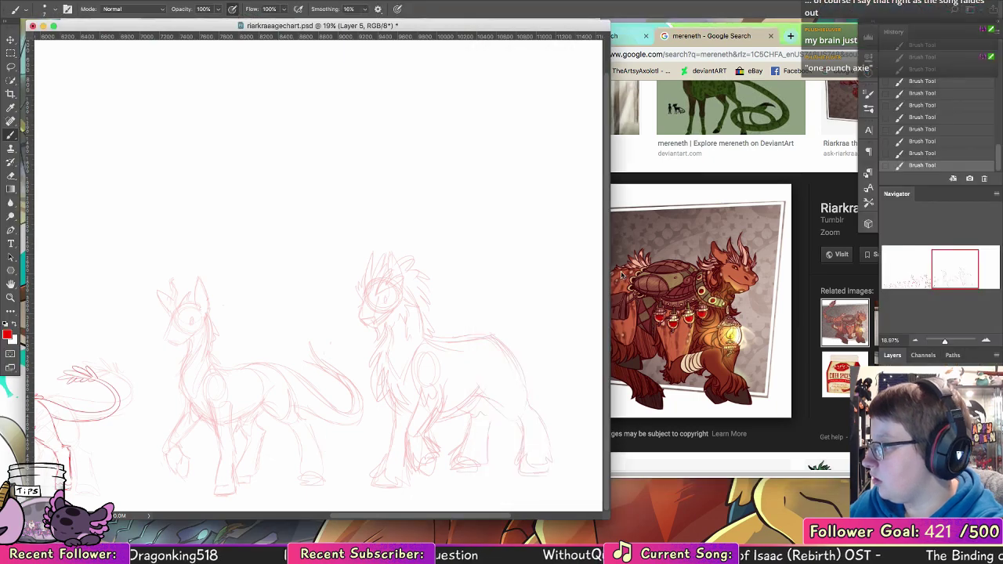
{"action": "mouse_move", "coordinate": [450, 332]}
{"action": "left_mouse_down"}
{"action": "mouse_move", "coordinate": [546, 353]}
{"action": "mouse_move", "coordinate": [479, 331]}
{"action": "mouse_move", "coordinate": [408, 344]}
{"action": "mouse_move", "coordinate": [475, 317]}
{"action": "mouse_move", "coordinate": [505, 336]}
{"action": "left_mouse_up"}
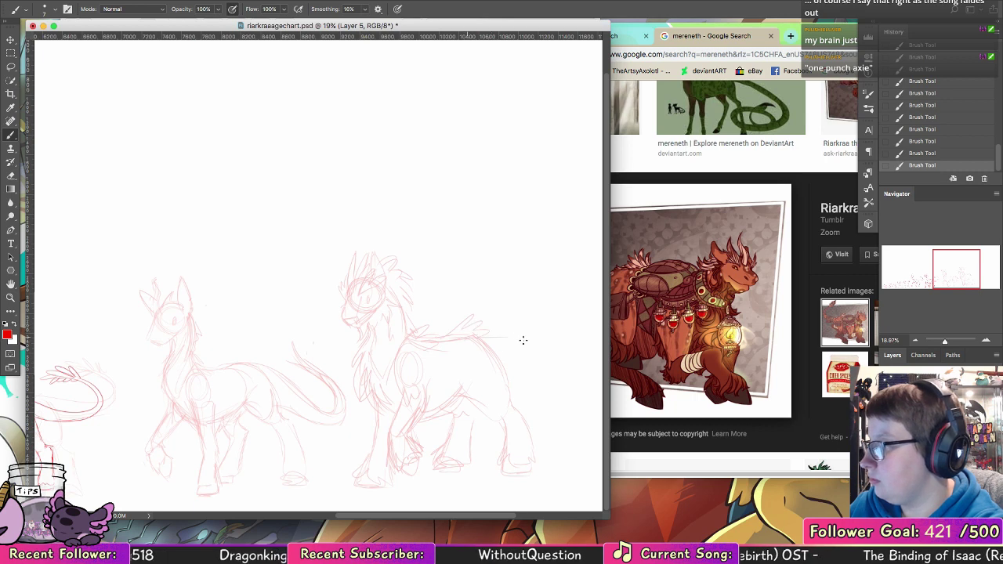
{"action": "mouse_move", "coordinate": [472, 329]}
{"action": "left_mouse_down"}
{"action": "mouse_move", "coordinate": [550, 268]}
{"action": "mouse_move", "coordinate": [529, 260]}
{"action": "left_mouse_up"}
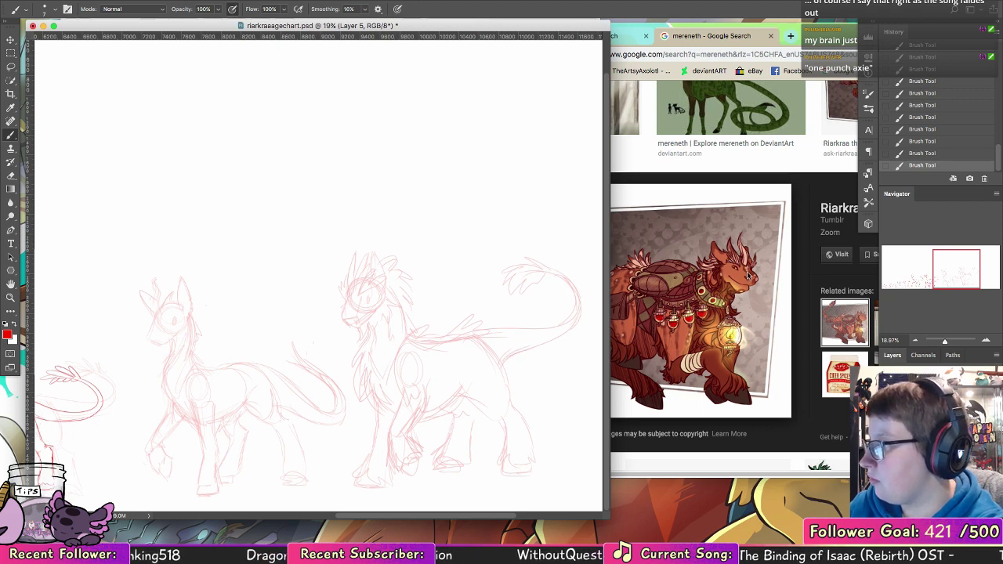
- Lasso the horned adult, compare its size over the previous stage, skew it vertically by about 2.8° and set it back beside that stage
{"action": "key", "text": "l"}
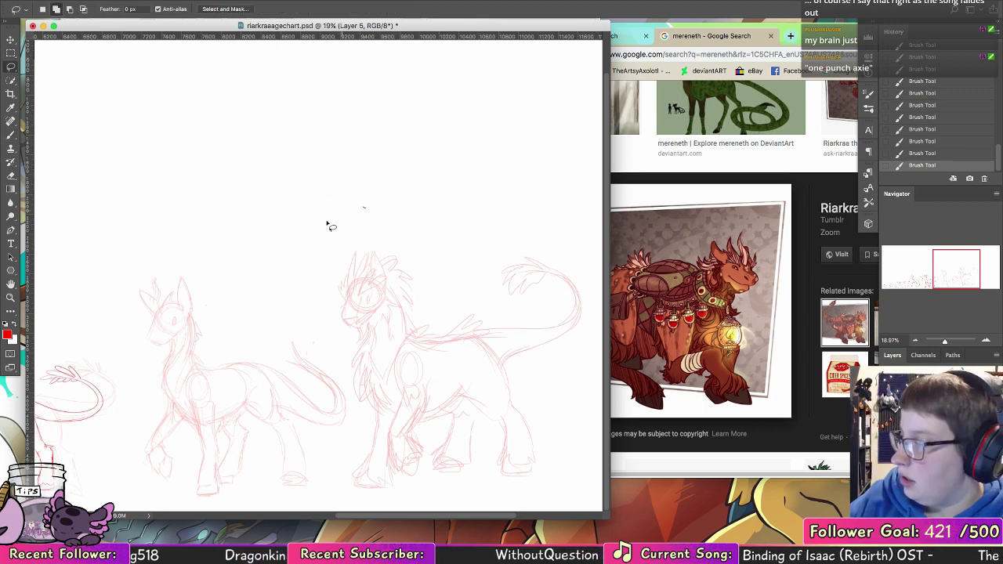
{"action": "mouse_move", "coordinate": [364, 207]}
{"action": "left_mouse_down"}
{"action": "mouse_move", "coordinate": [345, 509]}
{"action": "mouse_move", "coordinate": [509, 176]}
{"action": "left_mouse_up"}
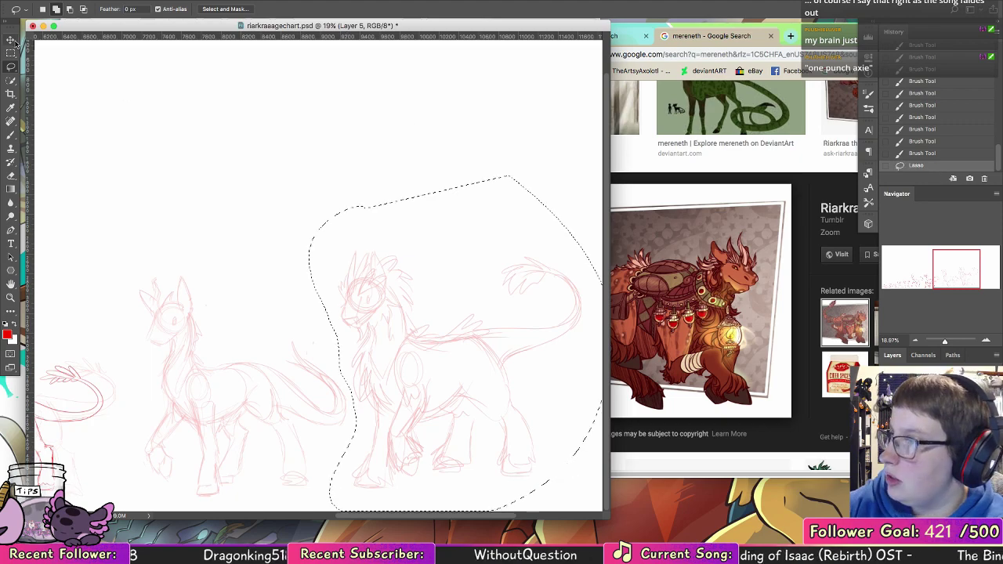
{"action": "key", "text": "v"}
{"action": "mouse_move", "coordinate": [497, 300]}
{"action": "left_mouse_down"}
{"action": "mouse_move", "coordinate": [399, 359]}
{"action": "mouse_move", "coordinate": [352, 367]}
{"action": "mouse_move", "coordinate": [361, 381]}
{"action": "mouse_move", "coordinate": [417, 378]}
{"action": "mouse_move", "coordinate": [421, 356]}
{"action": "mouse_move", "coordinate": [433, 388]}
{"action": "left_mouse_up"}
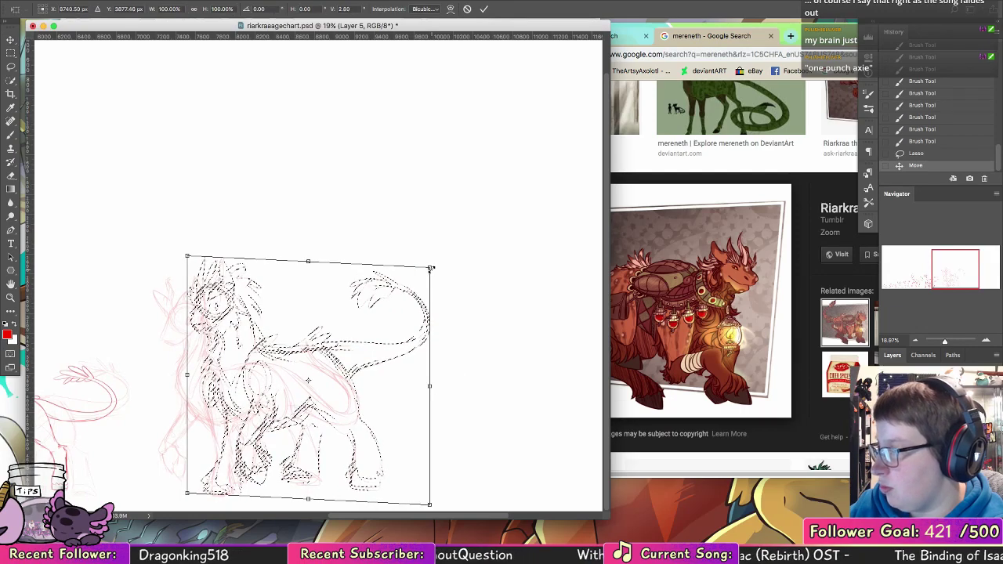
{"action": "mouse_move", "coordinate": [386, 323]}
{"action": "left_mouse_down"}
{"action": "mouse_move", "coordinate": [476, 358]}
{"action": "mouse_move", "coordinate": [548, 352]}
{"action": "mouse_move", "coordinate": [508, 349]}
{"action": "left_mouse_up"}
{"action": "left_click", "coordinate": [484, 11]}
- Widen the document window, scale the selected adult to about 93.2% of its height and deselect it
{"action": "left_click_drag", "start_coordinate": [612, 519], "coordinate": [784, 528]}
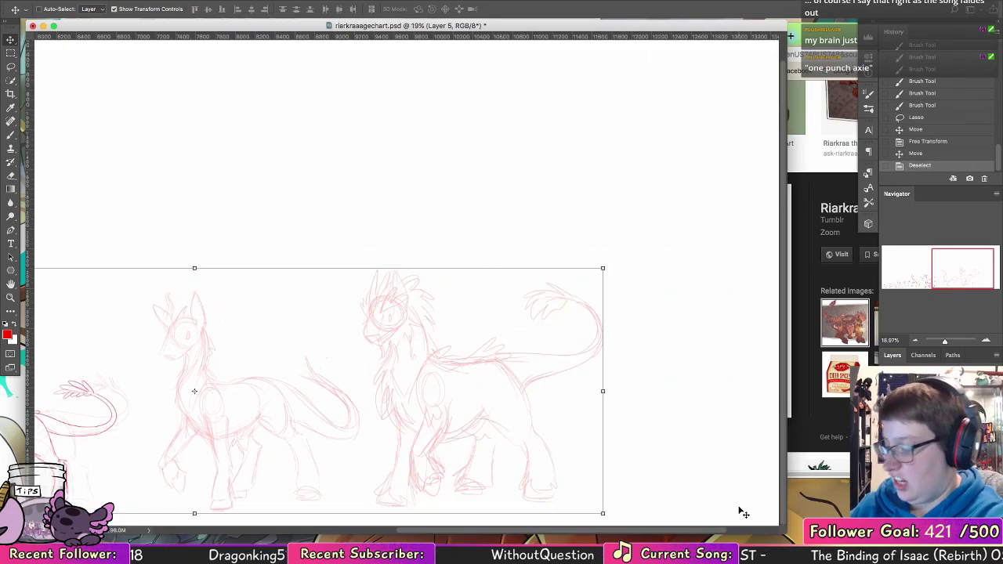
{"action": "left_click_drag", "start_coordinate": [481, 269], "coordinate": [481, 284]}
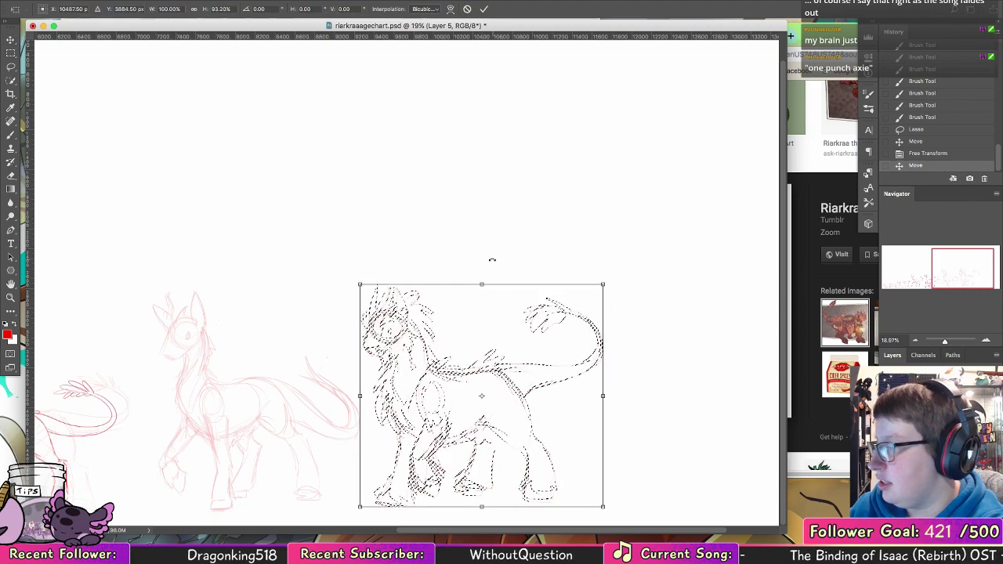
{"action": "left_click", "coordinate": [483, 9]}
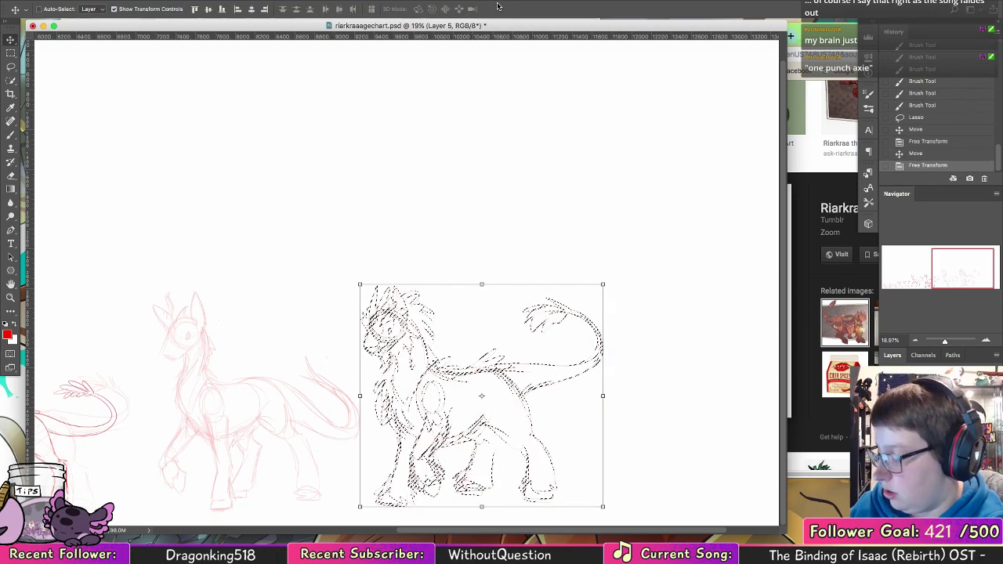
{"action": "key", "text": "super+d"}
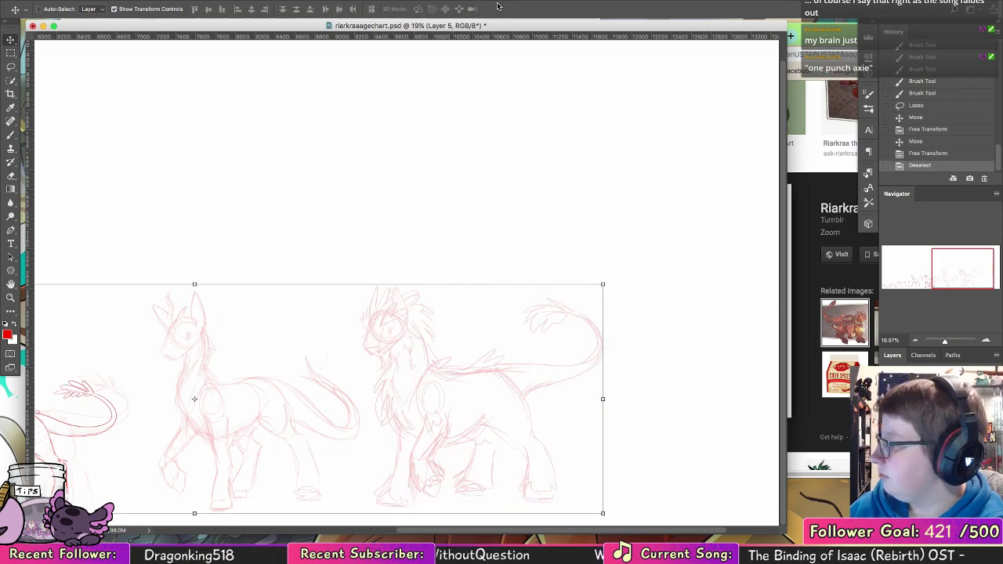
- Switch to Layer 4, zoom in on the younger horned creature's head and outline its eye and pupil with the red brush
{"action": "left_click", "coordinate": [932, 442]}
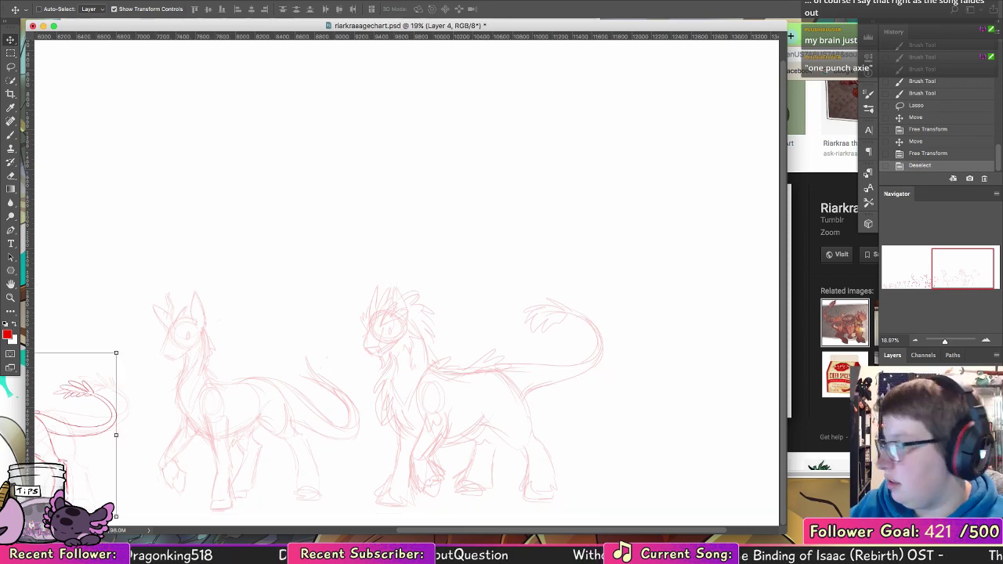
{"action": "key", "text": "z"}
{"action": "left_click_drag", "start_coordinate": [191, 329], "coordinate": [532, 266]}
{"action": "left_click_drag", "start_coordinate": [460, 324], "coordinate": [536, 342]}
{"action": "left_click_drag", "start_coordinate": [625, 340], "coordinate": [671, 340]}
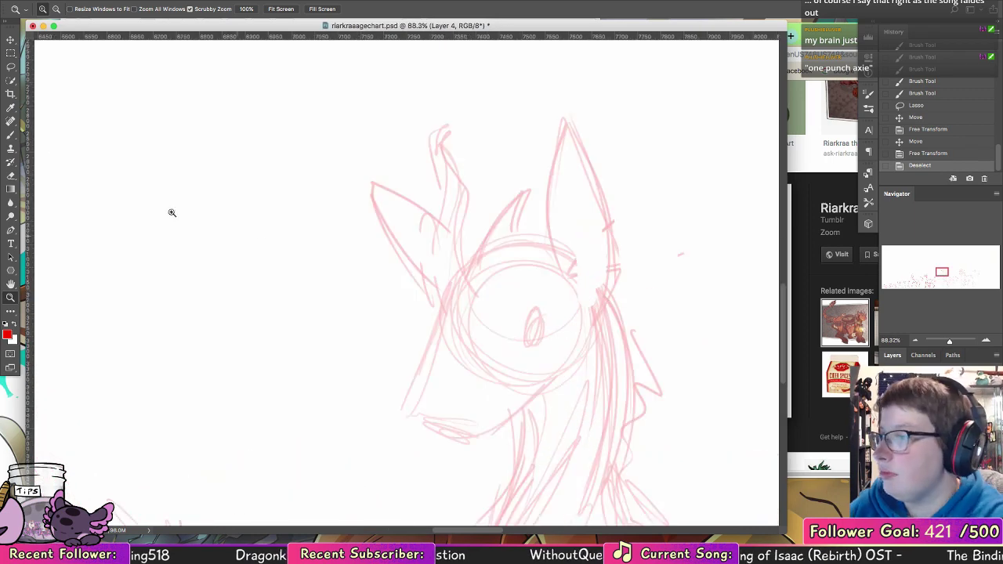
{"action": "left_click", "coordinate": [11, 134]}
{"action": "mouse_move", "coordinate": [522, 342]}
{"action": "left_mouse_down"}
{"action": "mouse_move", "coordinate": [531, 312]}
{"action": "mouse_move", "coordinate": [545, 317]}
{"action": "left_mouse_up"}
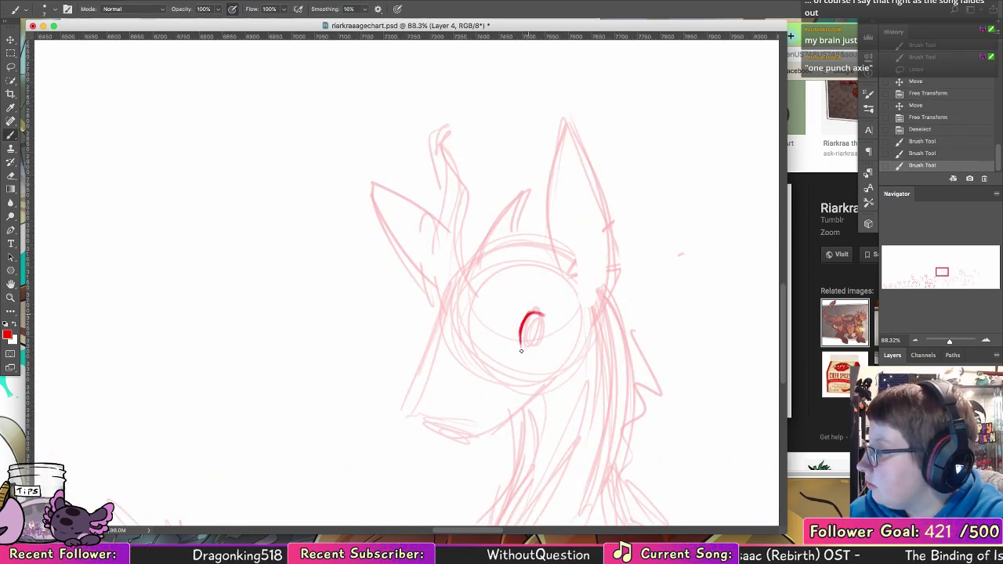
{"action": "left_click_drag", "start_coordinate": [521, 351], "coordinate": [540, 328]}
{"action": "mouse_move", "coordinate": [541, 316]}
{"action": "left_mouse_down"}
{"action": "mouse_move", "coordinate": [526, 341]}
{"action": "mouse_move", "coordinate": [528, 327]}
{"action": "left_mouse_up"}
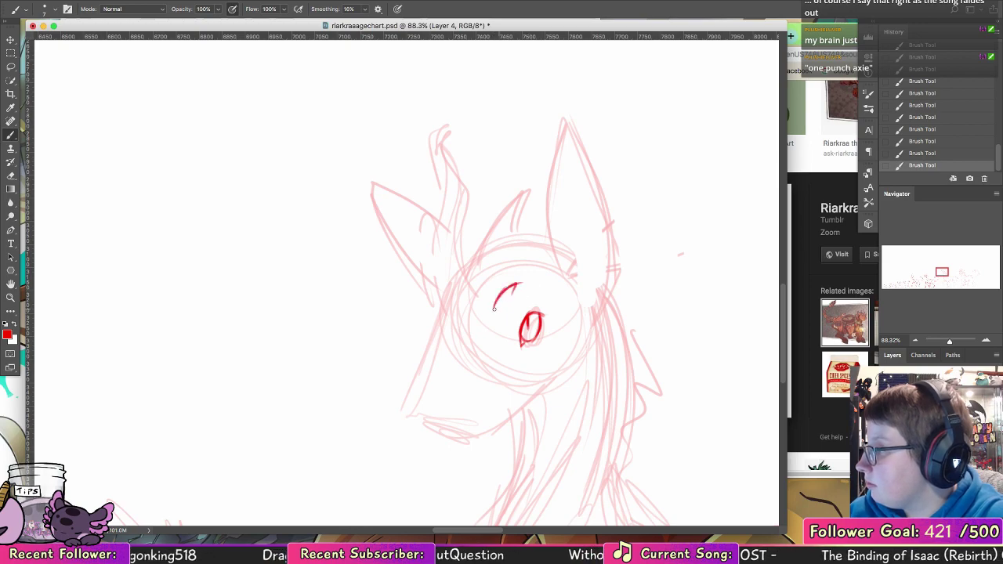
- Examine the face markings and horns on the earlier outlined stage, and return to the head being outlined
{"action": "left_click_drag", "start_coordinate": [229, 445], "coordinate": [672, 280]}
{"action": "left_click_drag", "start_coordinate": [435, 352], "coordinate": [760, 266]}
{"action": "left_click_drag", "start_coordinate": [313, 376], "coordinate": [705, 318]}
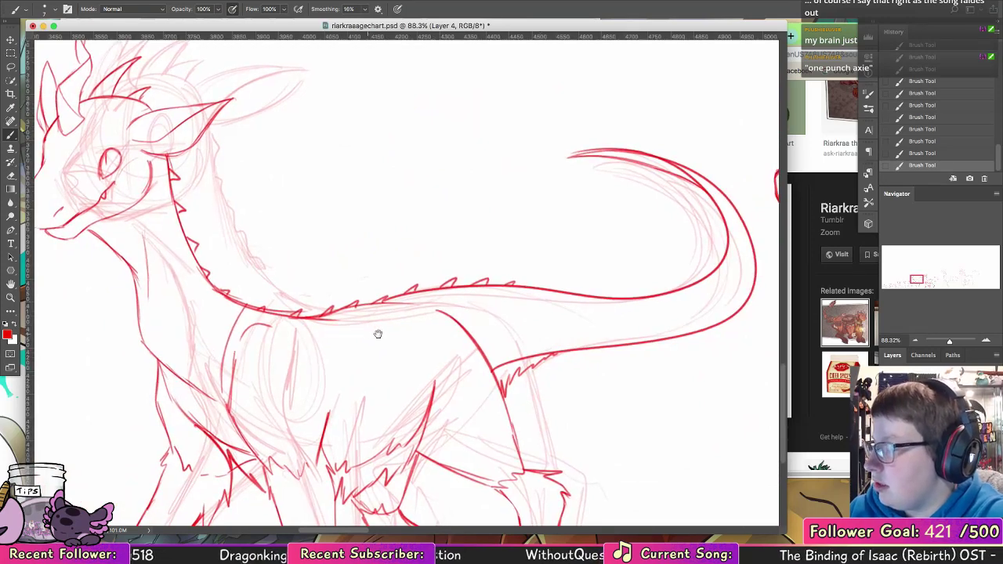
{"action": "left_click_drag", "start_coordinate": [378, 334], "coordinate": [548, 376]}
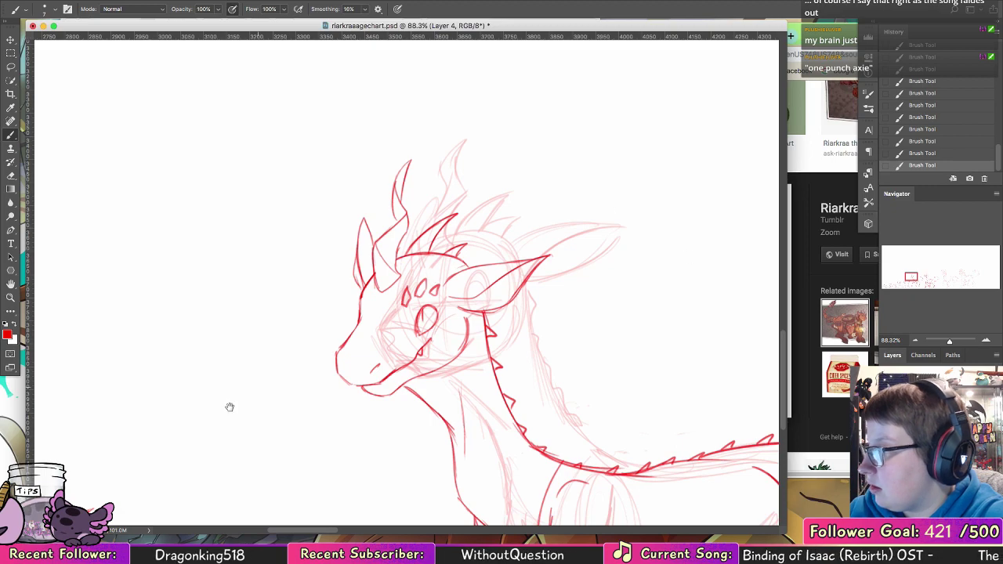
{"action": "left_click_drag", "start_coordinate": [231, 412], "coordinate": [678, 289]}
{"action": "mouse_move", "coordinate": [353, 392]}
{"action": "left_mouse_down"}
{"action": "mouse_move", "coordinate": [608, 304]}
{"action": "mouse_move", "coordinate": [624, 253]}
{"action": "mouse_move", "coordinate": [316, 353]}
{"action": "mouse_move", "coordinate": [672, 232]}
{"action": "mouse_move", "coordinate": [481, 269]}
{"action": "mouse_move", "coordinate": [447, 290]}
{"action": "left_mouse_up"}
{"action": "left_click_drag", "start_coordinate": [696, 311], "coordinate": [298, 318]}
{"action": "left_click_drag", "start_coordinate": [714, 299], "coordinate": [514, 375]}
- Erase the unfinished marking above the eye and draw three small diamond-shaped markings arched over the eye
{"action": "key", "text": "e"}
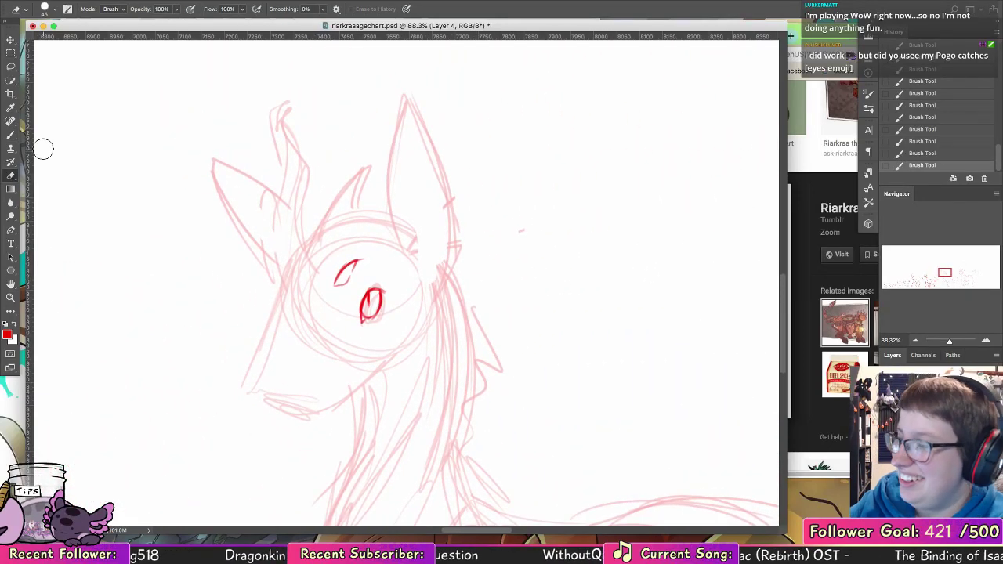
{"action": "left_click_drag", "start_coordinate": [359, 260], "coordinate": [339, 282]}
{"action": "left_click", "coordinate": [11, 132]}
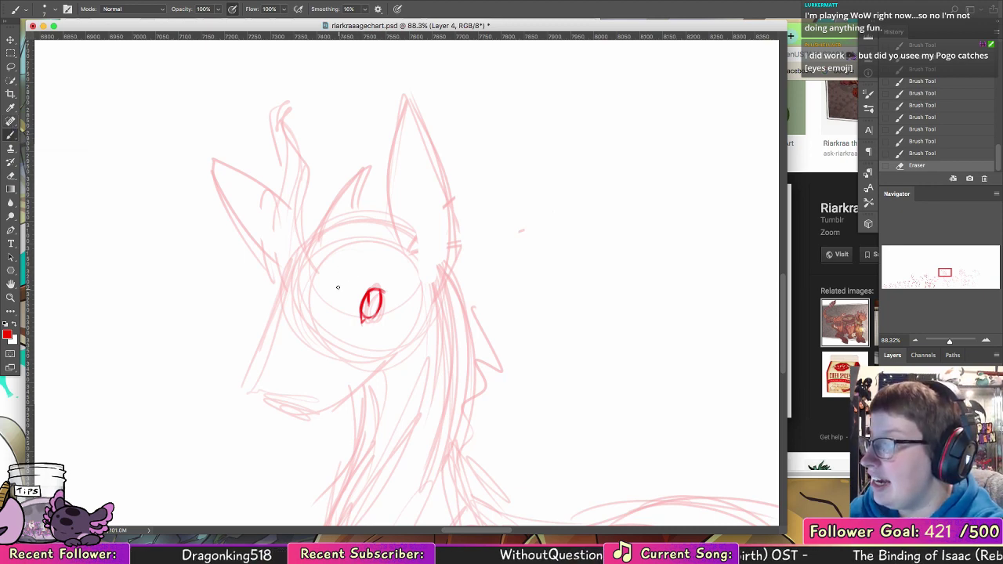
{"action": "mouse_move", "coordinate": [338, 288]}
{"action": "left_mouse_down"}
{"action": "mouse_move", "coordinate": [340, 264]}
{"action": "mouse_move", "coordinate": [346, 290]}
{"action": "mouse_move", "coordinate": [371, 269]}
{"action": "mouse_move", "coordinate": [367, 251]}
{"action": "mouse_move", "coordinate": [393, 258]}
{"action": "mouse_move", "coordinate": [383, 272]}
{"action": "mouse_move", "coordinate": [425, 269]}
{"action": "mouse_move", "coordinate": [432, 304]}
{"action": "left_mouse_up"}
- Outline the wavy forehead horn over its sketch with clean red lines down to a pointed base, redoing the stroke along its back edge
{"action": "mouse_move", "coordinate": [323, 376]}
{"action": "left_mouse_down"}
{"action": "mouse_move", "coordinate": [355, 339]}
{"action": "mouse_move", "coordinate": [341, 334]}
{"action": "mouse_move", "coordinate": [315, 224]}
{"action": "mouse_move", "coordinate": [321, 291]}
{"action": "mouse_move", "coordinate": [311, 281]}
{"action": "mouse_move", "coordinate": [326, 213]}
{"action": "mouse_move", "coordinate": [311, 180]}
{"action": "mouse_move", "coordinate": [325, 218]}
{"action": "mouse_move", "coordinate": [329, 145]}
{"action": "mouse_move", "coordinate": [307, 176]}
{"action": "mouse_move", "coordinate": [317, 243]}
{"action": "left_mouse_up"}
{"action": "left_click_drag", "start_coordinate": [322, 194], "coordinate": [338, 249]}
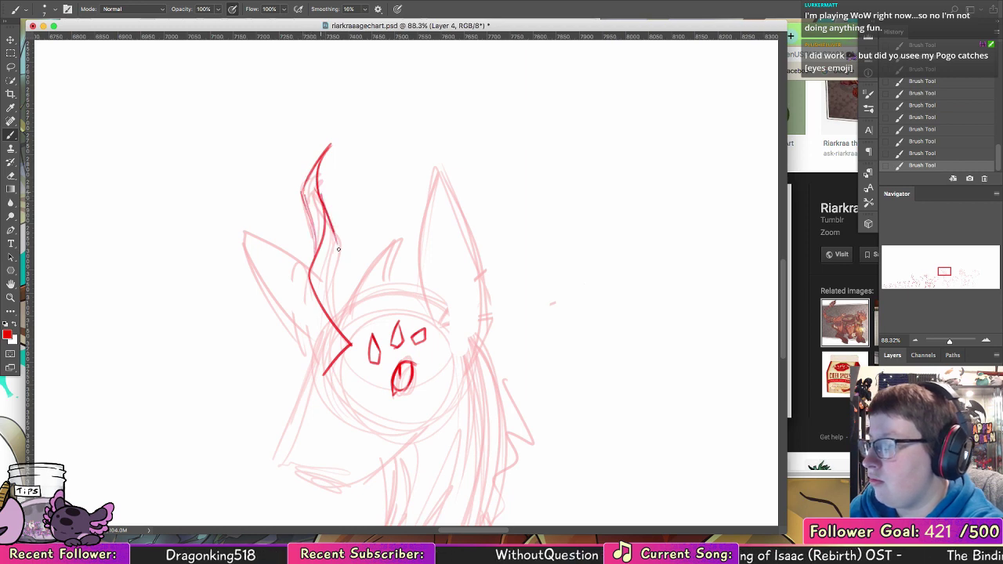
{"action": "left_click_drag", "start_coordinate": [332, 314], "coordinate": [338, 323]}
{"action": "key", "text": "ctrl+z"}
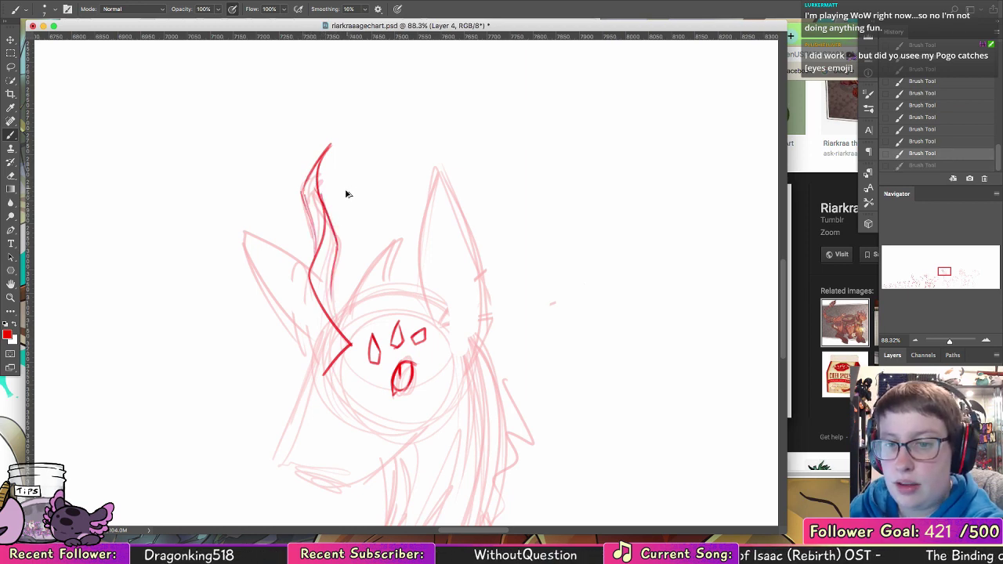
{"action": "left_click_drag", "start_coordinate": [333, 253], "coordinate": [338, 320]}
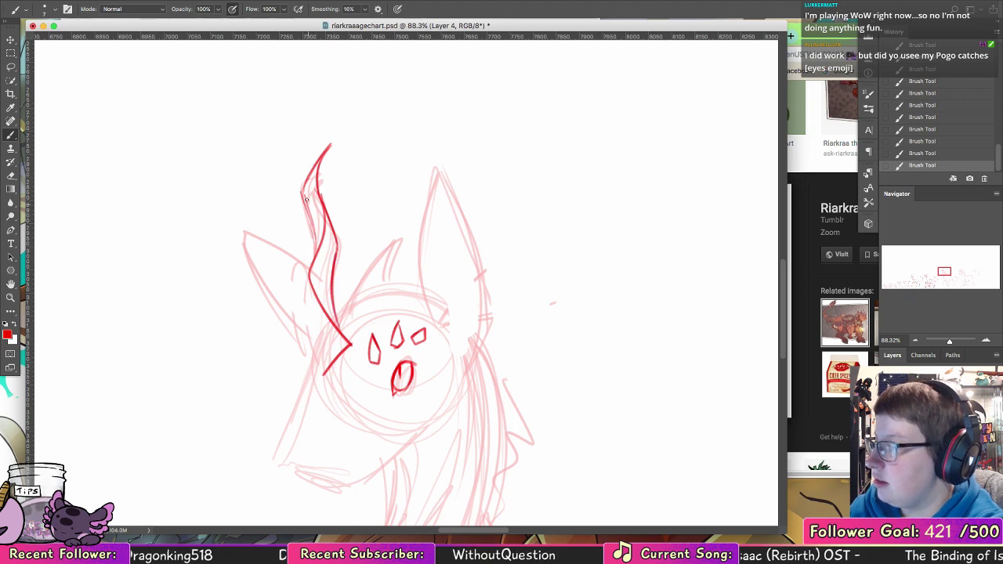
{"action": "mouse_move", "coordinate": [305, 199]}
{"action": "left_mouse_down"}
{"action": "mouse_move", "coordinate": [314, 246]}
{"action": "mouse_move", "coordinate": [302, 302]}
{"action": "mouse_move", "coordinate": [324, 376]}
{"action": "left_mouse_up"}
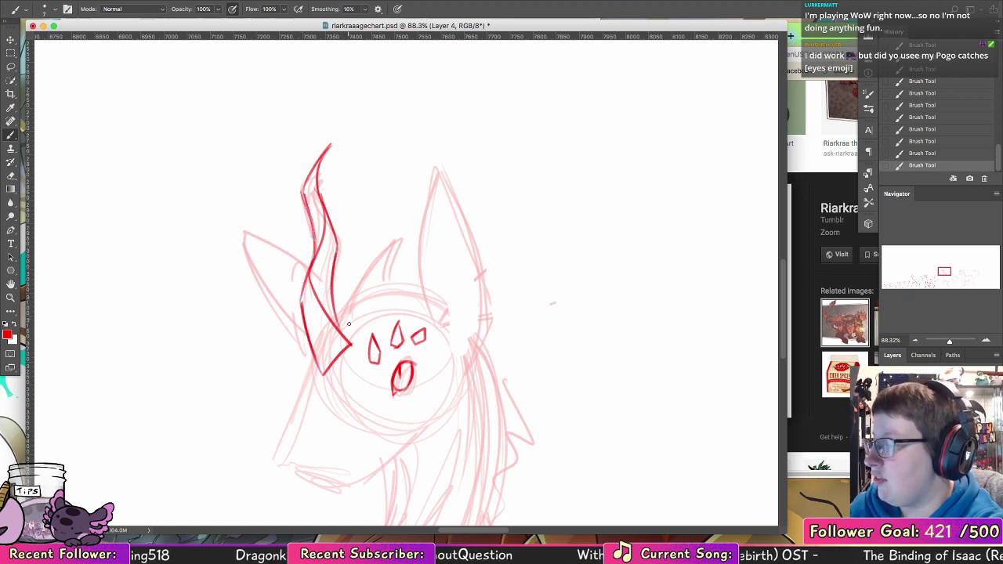
- Outline the curved spike on the forehead behind the horn, undoing and redrawing strokes that miss the sketch
{"action": "left_click_drag", "start_coordinate": [350, 316], "coordinate": [393, 238]}
{"action": "key", "text": "super+z"}
{"action": "left_click_drag", "start_coordinate": [349, 318], "coordinate": [396, 224]}
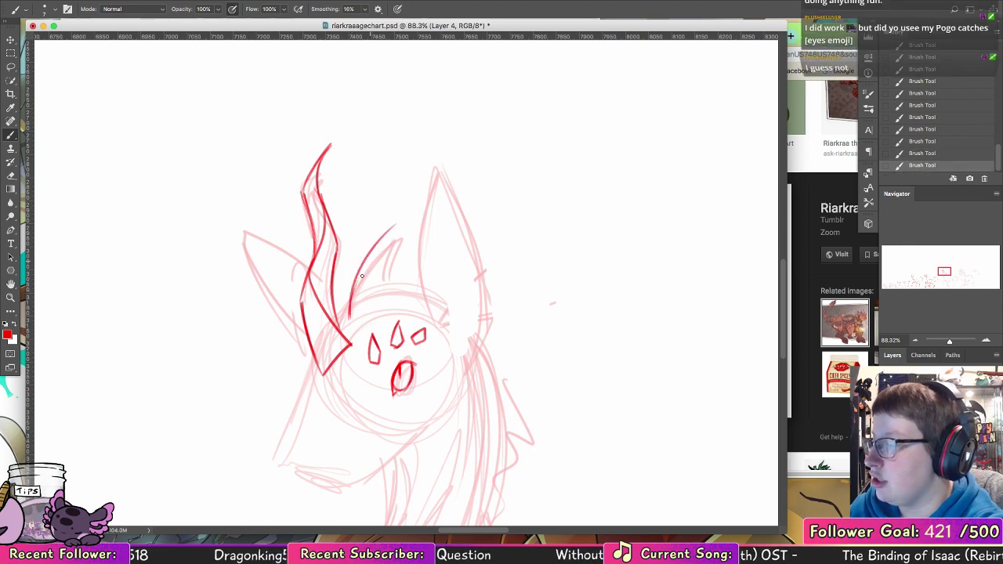
{"action": "mouse_move", "coordinate": [355, 287]}
{"action": "left_mouse_down"}
{"action": "mouse_move", "coordinate": [394, 226]}
{"action": "mouse_move", "coordinate": [381, 286]}
{"action": "mouse_move", "coordinate": [349, 318]}
{"action": "mouse_move", "coordinate": [345, 303]}
{"action": "left_mouse_up"}
{"action": "key", "text": "super+z"}
{"action": "key", "text": "super+z"}
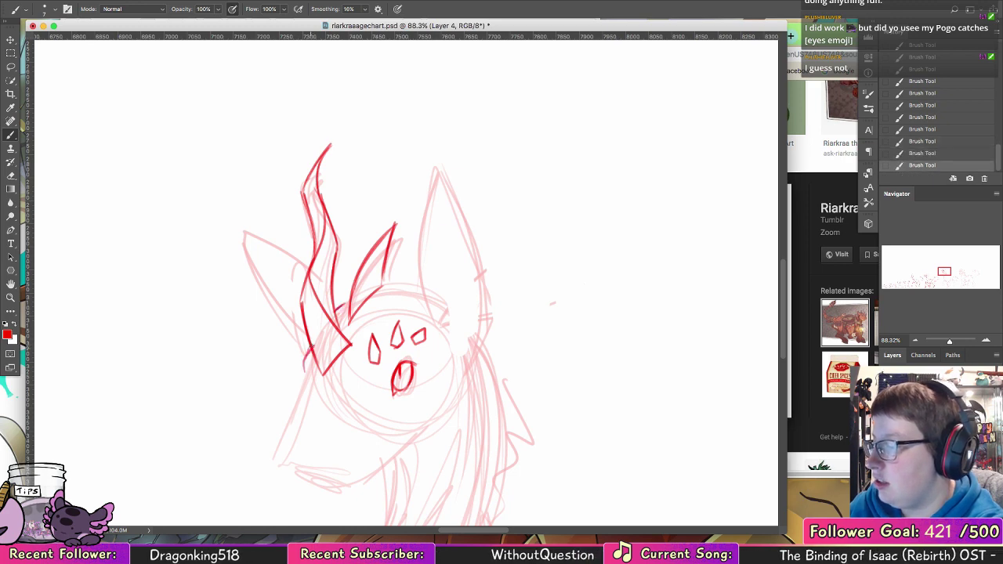
- Outline the front profile of the face from the horn's base down to the tip of the snout, undoing stray strokes
{"action": "left_click_drag", "start_coordinate": [446, 320], "coordinate": [466, 252]}
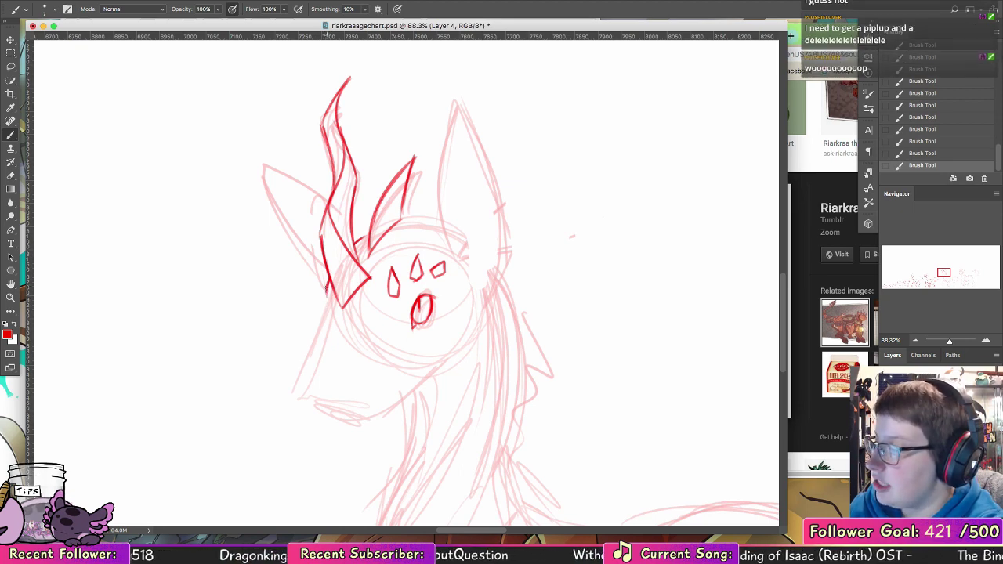
{"action": "left_click_drag", "start_coordinate": [327, 286], "coordinate": [326, 319]}
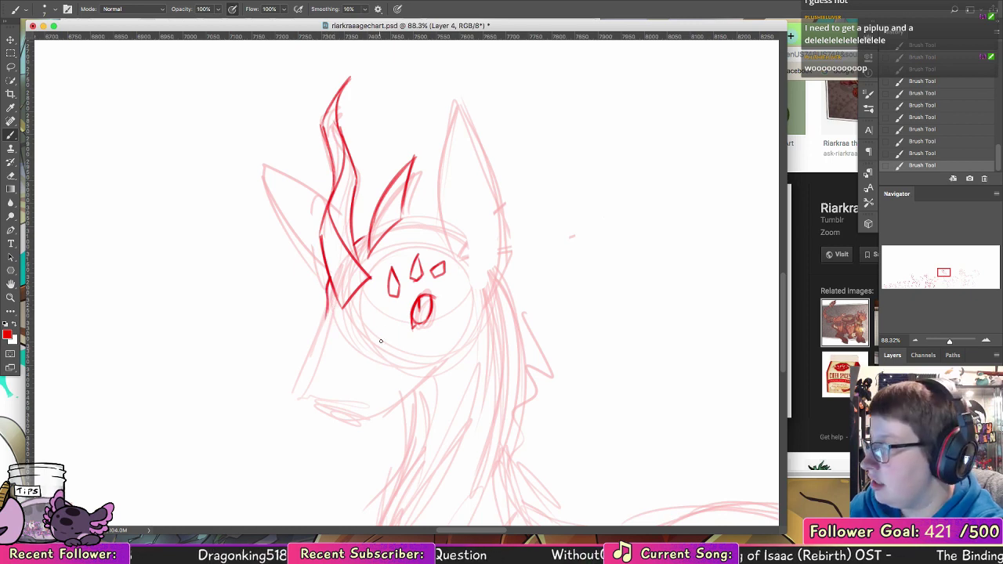
{"action": "left_click_drag", "start_coordinate": [383, 336], "coordinate": [388, 358]}
{"action": "key", "text": "super+z"}
{"action": "key", "text": "super+z"}
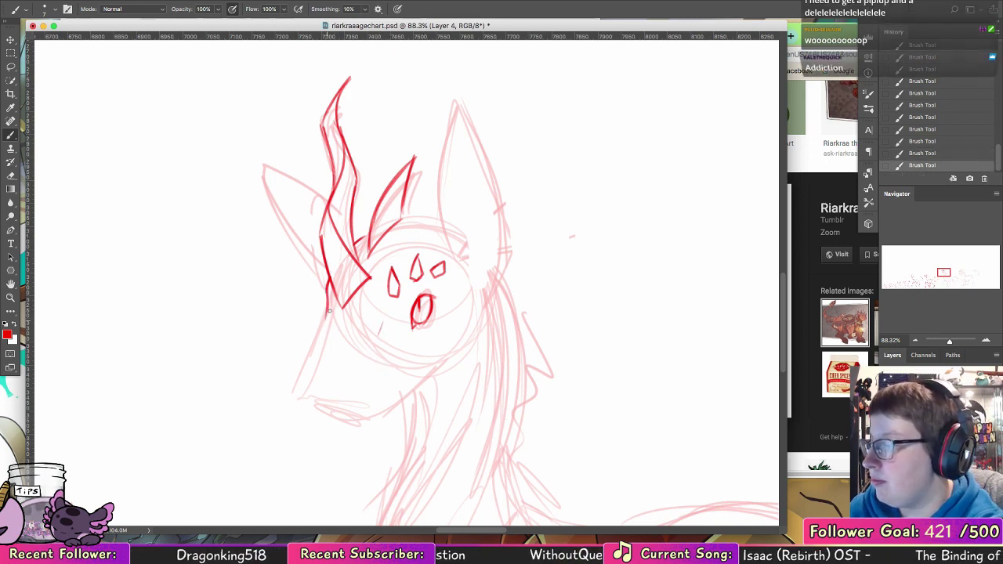
{"action": "mouse_move", "coordinate": [327, 302]}
{"action": "left_mouse_down"}
{"action": "mouse_move", "coordinate": [301, 362]}
{"action": "mouse_move", "coordinate": [311, 359]}
{"action": "mouse_move", "coordinate": [307, 384]}
{"action": "left_mouse_up"}
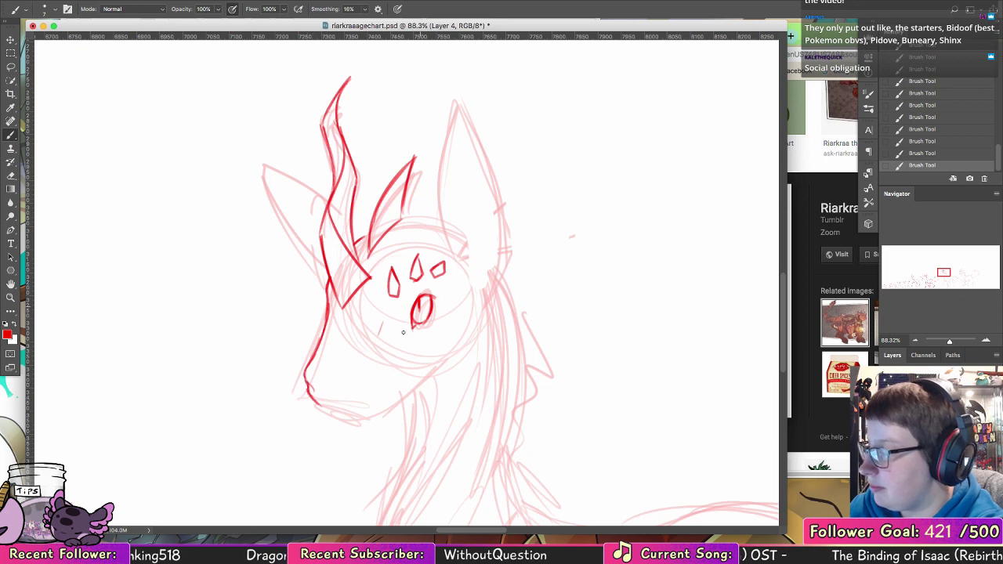
- Draw the mouth line along the underside of the snout and a small curved nostril, undoing strokes that miss
{"action": "key", "text": "super+z"}
{"action": "left_click_drag", "start_coordinate": [323, 405], "coordinate": [364, 405]}
{"action": "key", "text": "super+z"}
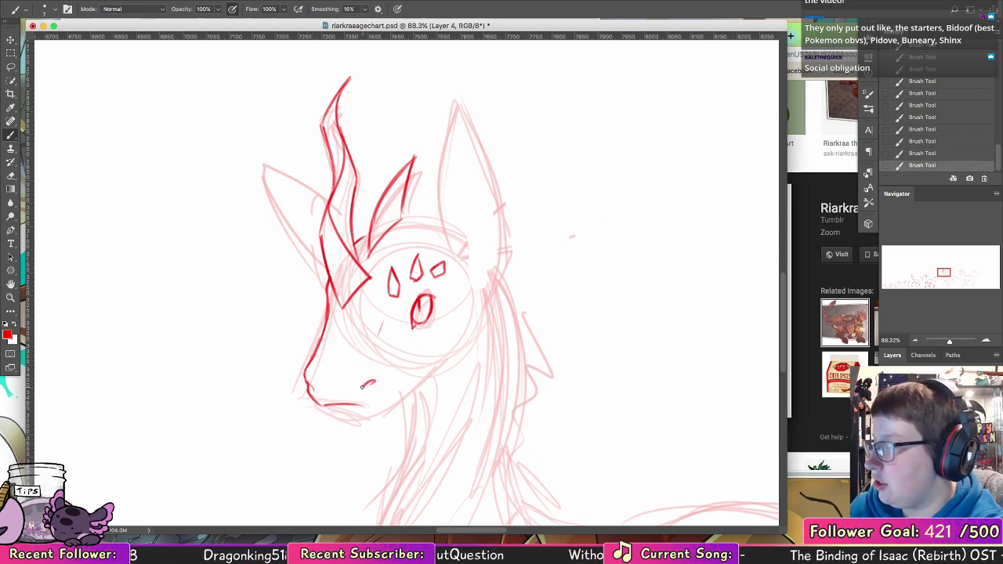
{"action": "key", "text": "alt+super+z"}
{"action": "key", "text": "alt+super+z"}
{"action": "key", "text": "alt+super+z"}
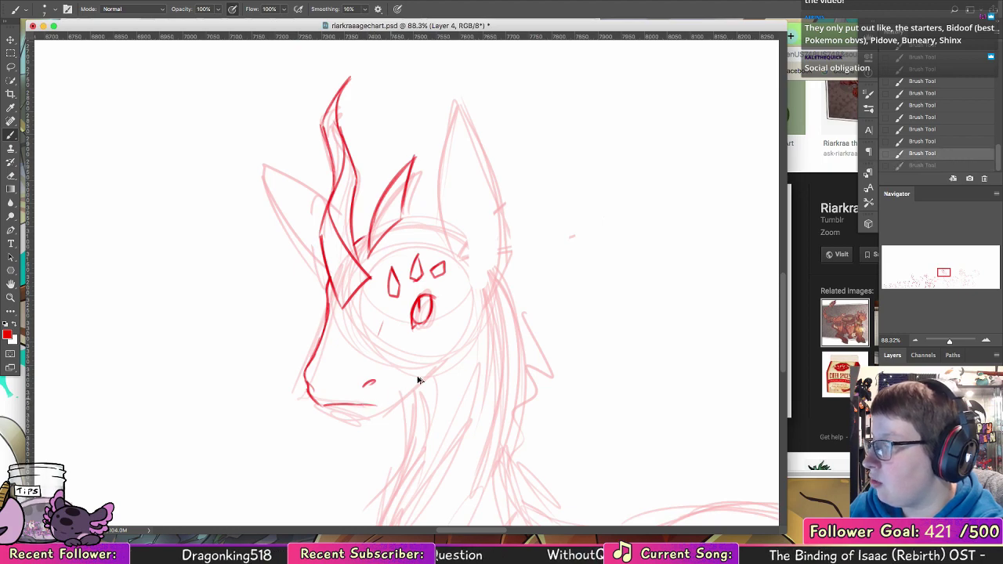
- Open the blue horned creature among the image results in the browser, shift that window aside, and return to the drawing
{"action": "left_click", "coordinate": [835, 291]}
{"action": "scroll", "coordinate": [768, 234], "scroll_direction": "up", "scroll_amount": 1}
{"action": "scroll", "coordinate": [767, 230], "scroll_direction": "up", "scroll_amount": 5}
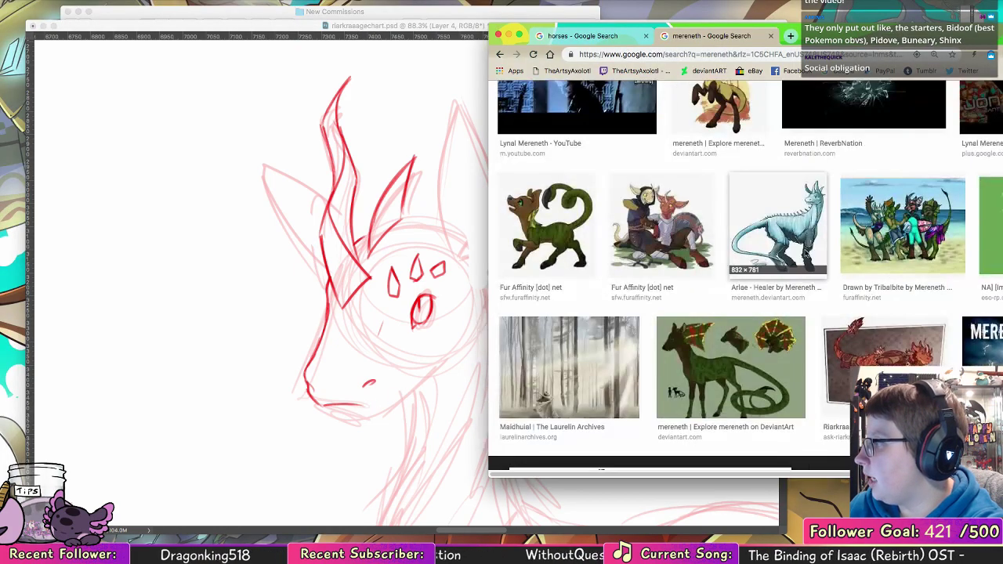
{"action": "left_click", "coordinate": [772, 395]}
{"action": "left_click_drag", "start_coordinate": [840, 36], "coordinate": [976, 41]}
{"action": "left_click", "coordinate": [414, 270]}
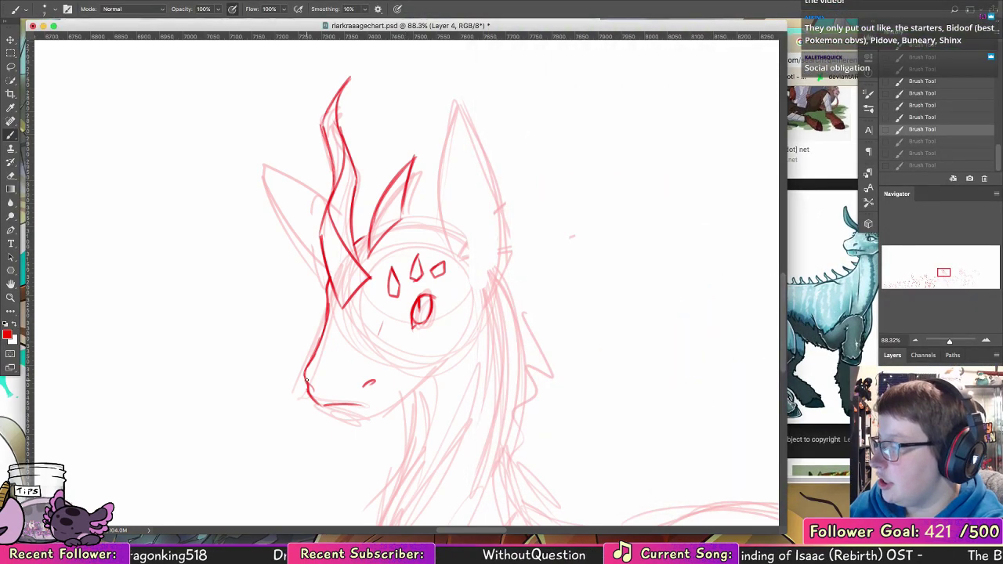
- Erase the tip of the snout and redraw it with a rounder contour
{"action": "mouse_move", "coordinate": [302, 385]}
{"action": "left_mouse_down"}
{"action": "mouse_move", "coordinate": [307, 394]}
{"action": "mouse_move", "coordinate": [316, 382]}
{"action": "mouse_move", "coordinate": [323, 405]}
{"action": "mouse_move", "coordinate": [409, 382]}
{"action": "mouse_move", "coordinate": [427, 356]}
{"action": "mouse_move", "coordinate": [457, 343]}
{"action": "mouse_move", "coordinate": [480, 268]}
{"action": "left_mouse_up"}
{"action": "key", "text": "e"}
{"action": "key", "text": "b"}
- Examine the head, back and tail of the earlier outlined stage, and return to the horned head
{"action": "left_click_drag", "start_coordinate": [395, 280], "coordinate": [639, 307]}
{"action": "mouse_move", "coordinate": [374, 368]}
{"action": "left_mouse_down"}
{"action": "mouse_move", "coordinate": [490, 347]}
{"action": "mouse_move", "coordinate": [583, 305]}
{"action": "left_mouse_up"}
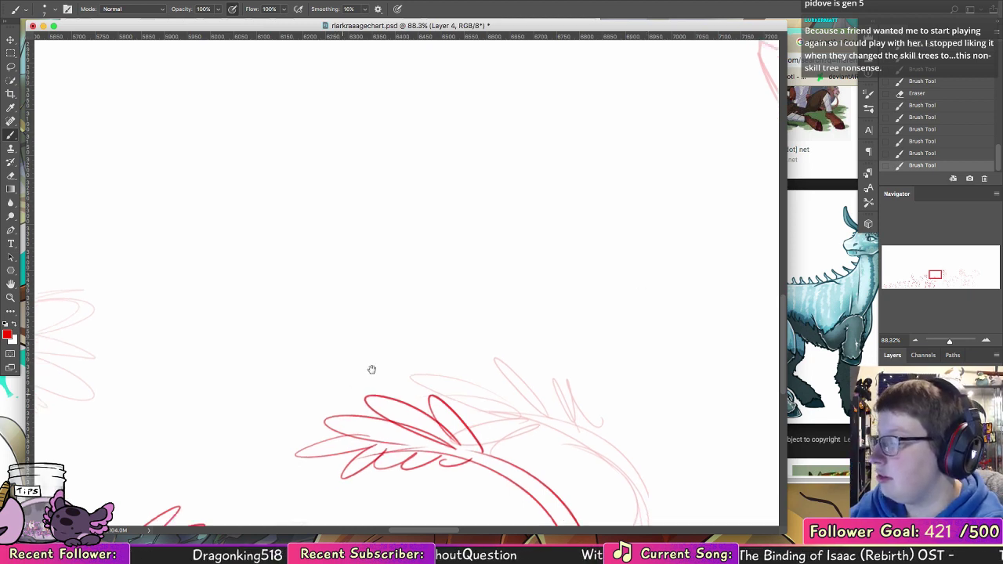
{"action": "left_click_drag", "start_coordinate": [371, 369], "coordinate": [681, 260]}
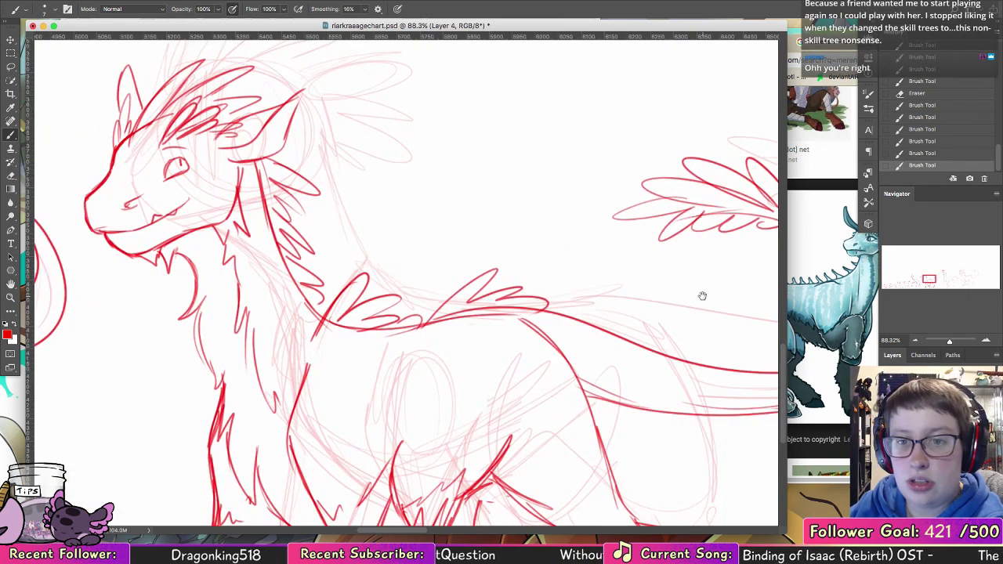
{"action": "left_click_drag", "start_coordinate": [701, 295], "coordinate": [475, 273]}
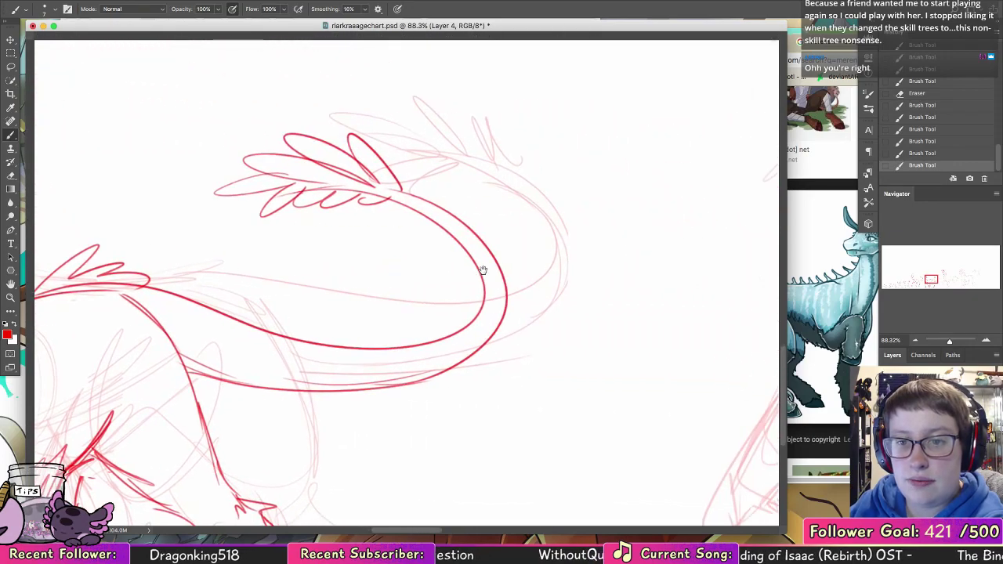
{"action": "key", "text": "ctrl+r"}
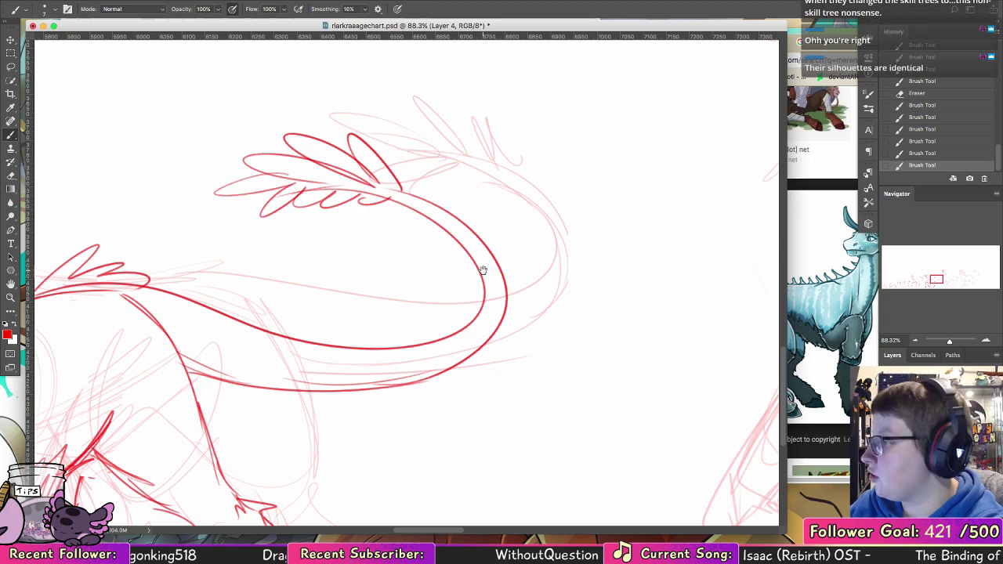
{"action": "left_click_drag", "start_coordinate": [580, 235], "coordinate": [353, 264]}
{"action": "left_click_drag", "start_coordinate": [729, 270], "coordinate": [537, 282]}
{"action": "left_click_drag", "start_coordinate": [407, 156], "coordinate": [419, 353]}
{"action": "mouse_move", "coordinate": [377, 291]}
{"action": "left_mouse_down"}
{"action": "mouse_move", "coordinate": [533, 267]}
{"action": "mouse_move", "coordinate": [571, 249]}
{"action": "left_mouse_up"}
- Redraw the mouth line curving up toward the cheek, and thin its rear end with the eraser
{"action": "mouse_move", "coordinate": [315, 335]}
{"action": "left_mouse_down"}
{"action": "mouse_move", "coordinate": [381, 334]}
{"action": "mouse_move", "coordinate": [338, 333]}
{"action": "mouse_move", "coordinate": [398, 319]}
{"action": "mouse_move", "coordinate": [427, 284]}
{"action": "left_mouse_up"}
{"action": "key", "text": "e"}
{"action": "left_click", "coordinate": [11, 134]}
{"action": "left_click_drag", "start_coordinate": [396, 322], "coordinate": [429, 283]}
{"action": "left_click", "coordinate": [12, 175]}
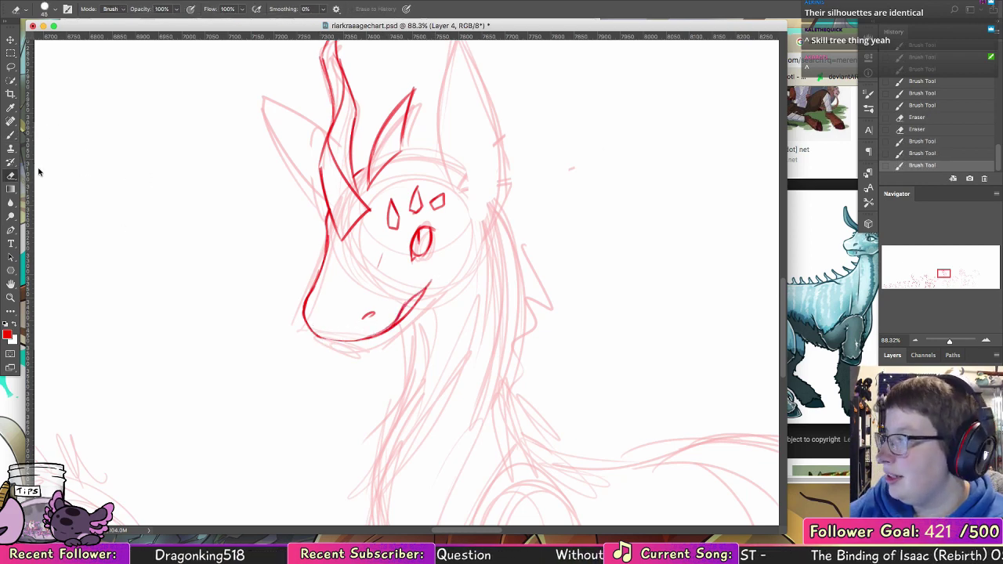
{"action": "left_click_drag", "start_coordinate": [403, 328], "coordinate": [441, 277]}
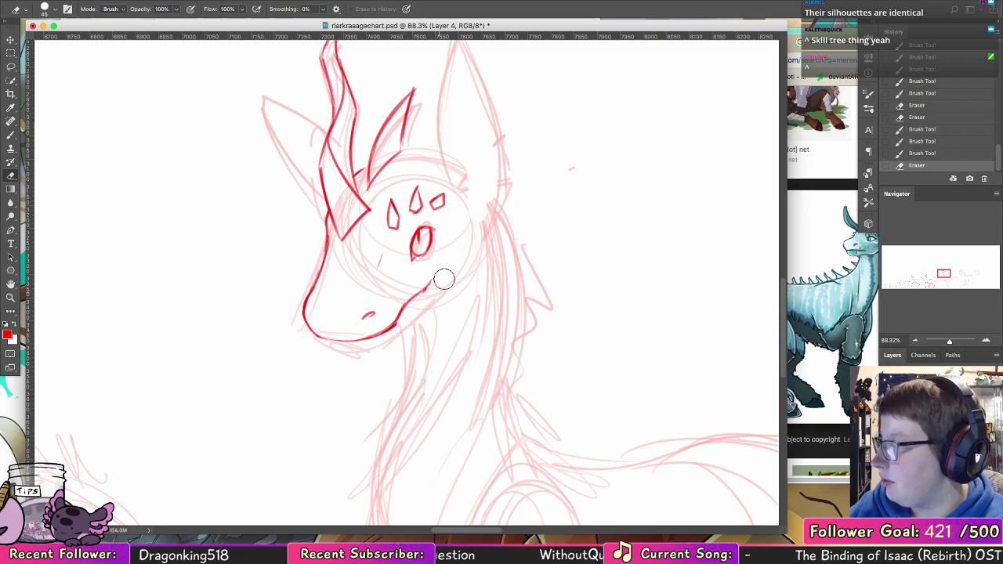
- Draw a small pointed fang hanging near the corner of the mouth
{"action": "left_click", "coordinate": [12, 134]}
{"action": "left_click_drag", "start_coordinate": [298, 429], "coordinate": [768, 226]}
{"action": "mouse_move", "coordinate": [178, 385]}
{"action": "left_mouse_down"}
{"action": "mouse_move", "coordinate": [264, 351]}
{"action": "mouse_move", "coordinate": [580, 344]}
{"action": "left_mouse_up"}
{"action": "left_click_drag", "start_coordinate": [200, 305], "coordinate": [630, 301]}
{"action": "left_click_drag", "start_coordinate": [301, 357], "coordinate": [664, 337]}
{"action": "left_click_drag", "start_coordinate": [481, 312], "coordinate": [258, 325]}
{"action": "mouse_move", "coordinate": [676, 258]}
{"action": "left_mouse_down"}
{"action": "mouse_move", "coordinate": [335, 267]}
{"action": "mouse_move", "coordinate": [525, 271]}
{"action": "mouse_move", "coordinate": [436, 228]}
{"action": "mouse_move", "coordinate": [637, 289]}
{"action": "mouse_move", "coordinate": [380, 279]}
{"action": "mouse_move", "coordinate": [506, 353]}
{"action": "mouse_move", "coordinate": [389, 292]}
{"action": "mouse_move", "coordinate": [377, 309]}
{"action": "left_mouse_up"}
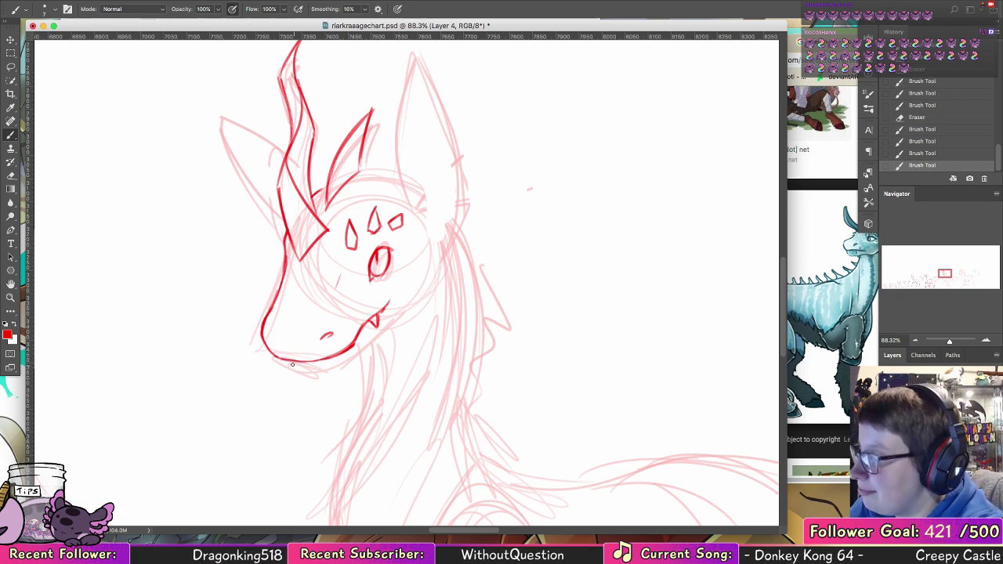
- Outline the lower jaw and continue it up the cheek, and add a short curved line above the eye
{"action": "mouse_move", "coordinate": [293, 360]}
{"action": "left_mouse_down"}
{"action": "mouse_move", "coordinate": [335, 374]}
{"action": "mouse_move", "coordinate": [294, 365]}
{"action": "mouse_move", "coordinate": [361, 361]}
{"action": "mouse_move", "coordinate": [342, 368]}
{"action": "mouse_move", "coordinate": [321, 371]}
{"action": "mouse_move", "coordinate": [357, 355]}
{"action": "left_mouse_up"}
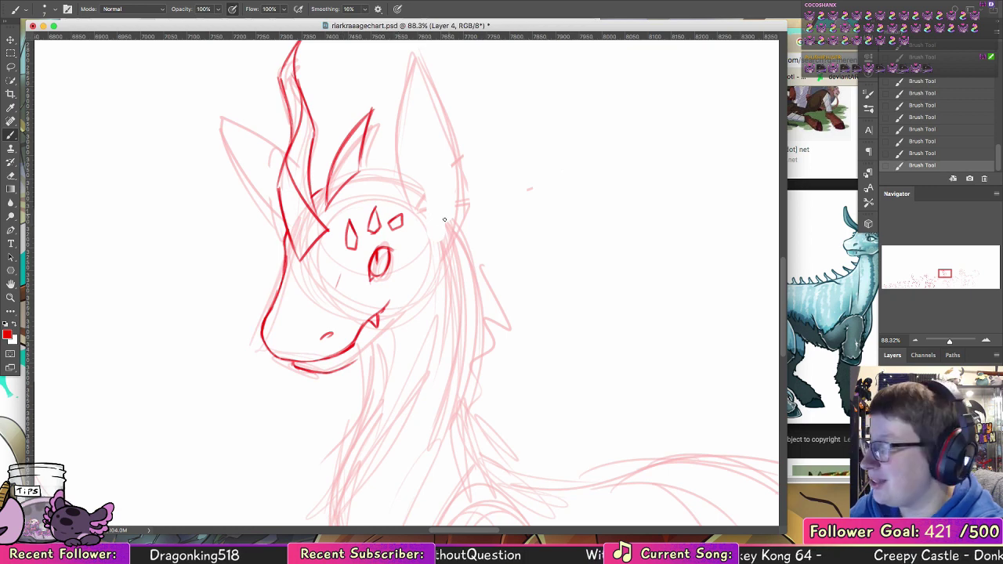
{"action": "mouse_move", "coordinate": [344, 364]}
{"action": "left_mouse_down"}
{"action": "mouse_move", "coordinate": [415, 313]}
{"action": "mouse_move", "coordinate": [376, 339]}
{"action": "mouse_move", "coordinate": [404, 315]}
{"action": "mouse_move", "coordinate": [416, 257]}
{"action": "mouse_move", "coordinate": [412, 306]}
{"action": "mouse_move", "coordinate": [419, 278]}
{"action": "left_mouse_up"}
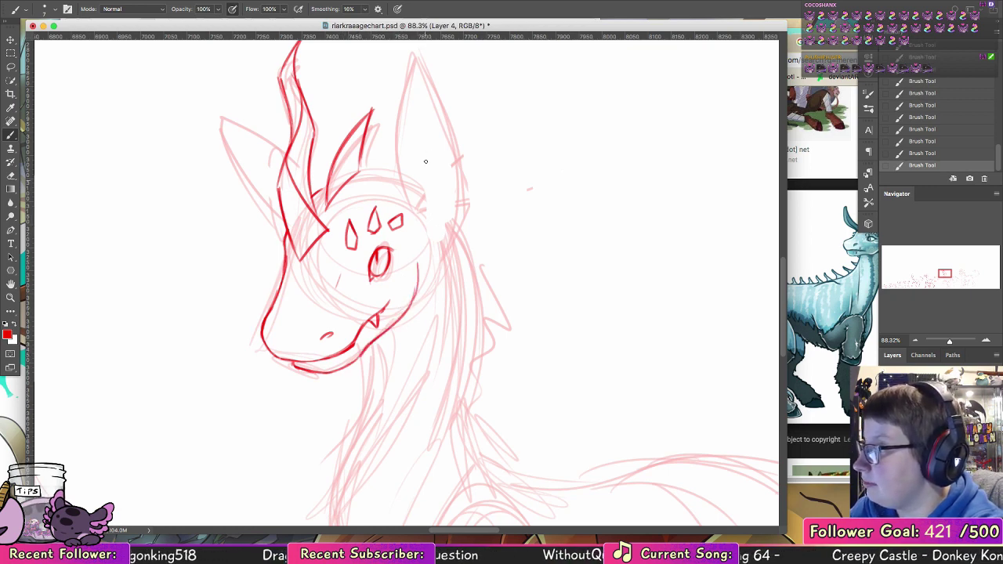
{"action": "left_click_drag", "start_coordinate": [365, 240], "coordinate": [384, 236]}
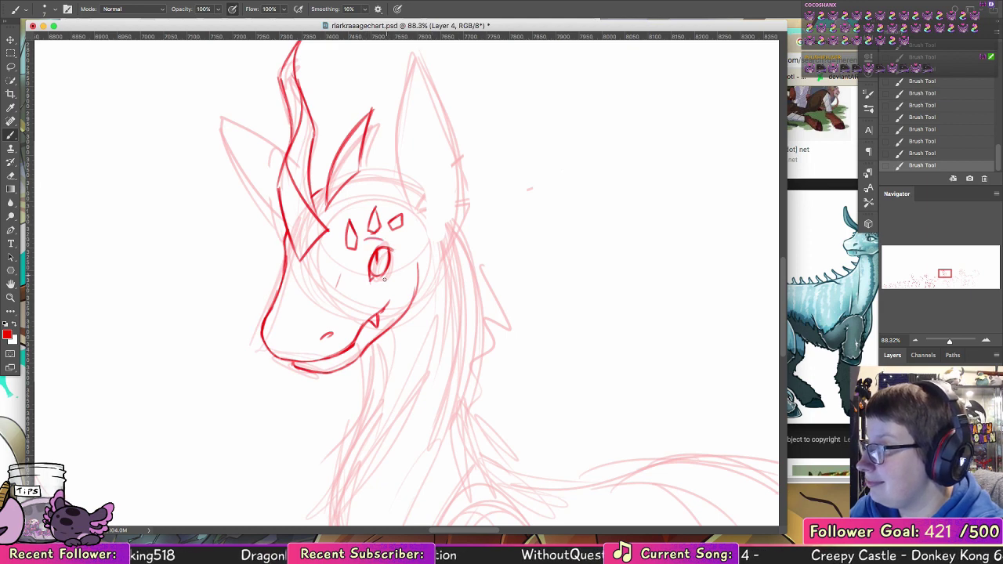
- Lasso the outlined head and rotate it slightly clockwise so the snout lifts, and clear the selection
{"action": "left_click_drag", "start_coordinate": [513, 182], "coordinate": [483, 207]}
{"action": "left_click", "coordinate": [11, 40]}
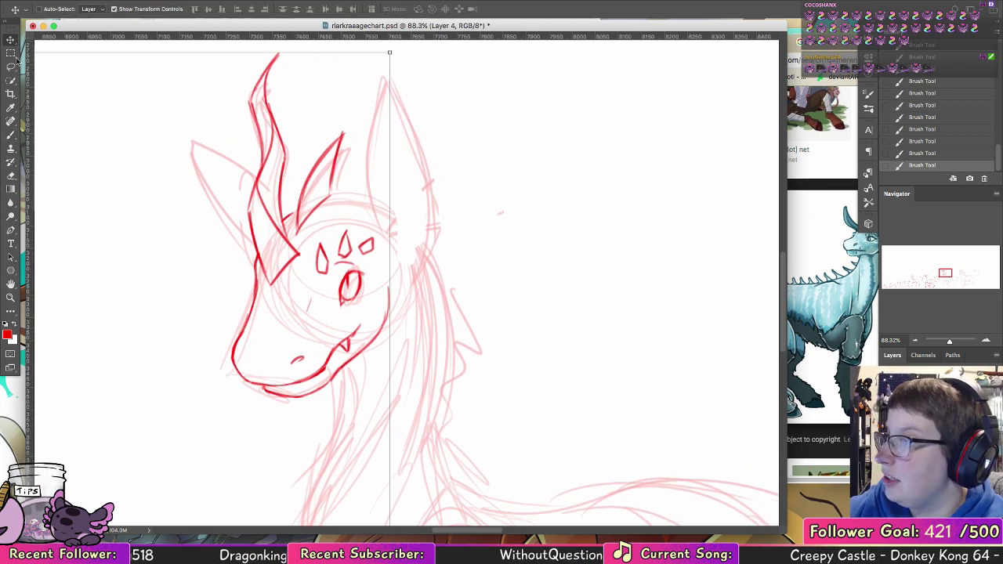
{"action": "left_click", "coordinate": [11, 66]}
{"action": "mouse_move", "coordinate": [335, 49]}
{"action": "left_mouse_down"}
{"action": "mouse_move", "coordinate": [127, 329]}
{"action": "mouse_move", "coordinate": [457, 251]}
{"action": "mouse_move", "coordinate": [468, 230]}
{"action": "mouse_move", "coordinate": [469, 260]}
{"action": "left_mouse_up"}
{"action": "left_click", "coordinate": [11, 40]}
{"action": "mouse_move", "coordinate": [372, 290]}
{"action": "left_mouse_down"}
{"action": "mouse_move", "coordinate": [379, 278]}
{"action": "mouse_move", "coordinate": [354, 283]}
{"action": "mouse_move", "coordinate": [357, 276]}
{"action": "mouse_move", "coordinate": [337, 298]}
{"action": "mouse_move", "coordinate": [358, 270]}
{"action": "mouse_move", "coordinate": [357, 278]}
{"action": "left_mouse_up"}
{"action": "left_click", "coordinate": [483, 9]}
{"action": "key", "text": "ctrl+d"}
- Touch up the eye, and erase and redraw the front of the snout with a flatter slope down to the mouth
{"action": "key", "text": "b"}
{"action": "key", "text": "b"}
{"action": "left_click_drag", "start_coordinate": [354, 280], "coordinate": [363, 273]}
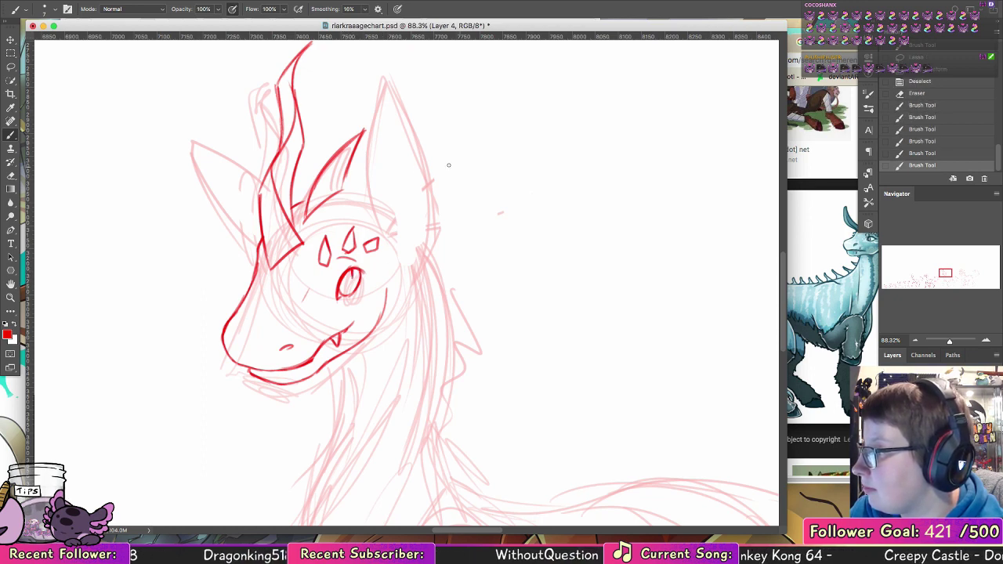
{"action": "left_click_drag", "start_coordinate": [223, 340], "coordinate": [241, 376]}
{"action": "key", "text": "e"}
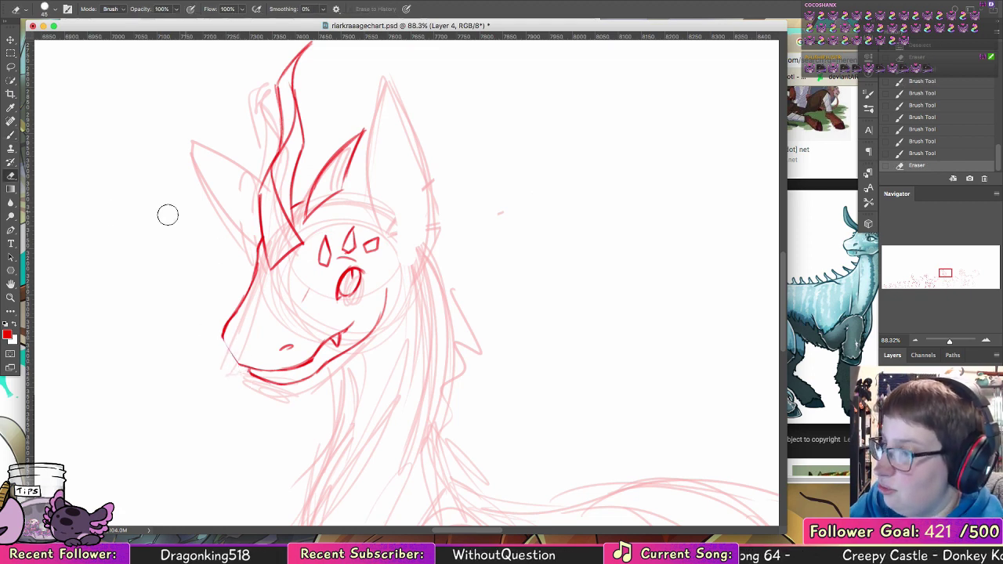
{"action": "key", "text": "b"}
{"action": "mouse_move", "coordinate": [224, 340]}
{"action": "left_mouse_down"}
{"action": "mouse_move", "coordinate": [232, 357]}
{"action": "mouse_move", "coordinate": [237, 347]}
{"action": "left_mouse_up"}
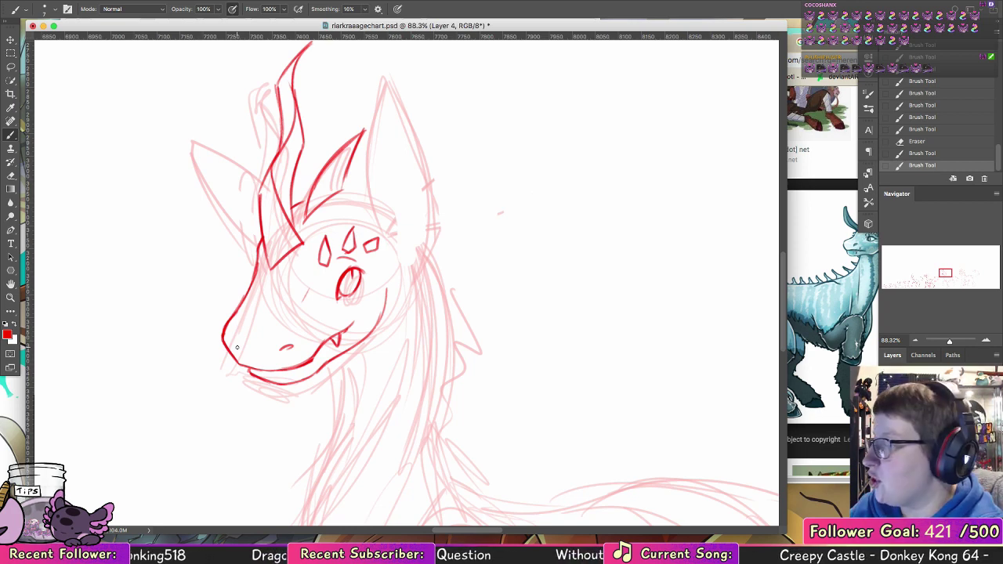
- Redraw the jawline from below the fang up to the cheek, undoing a stroke that misses
{"action": "left_click_drag", "start_coordinate": [350, 355], "coordinate": [386, 312]}
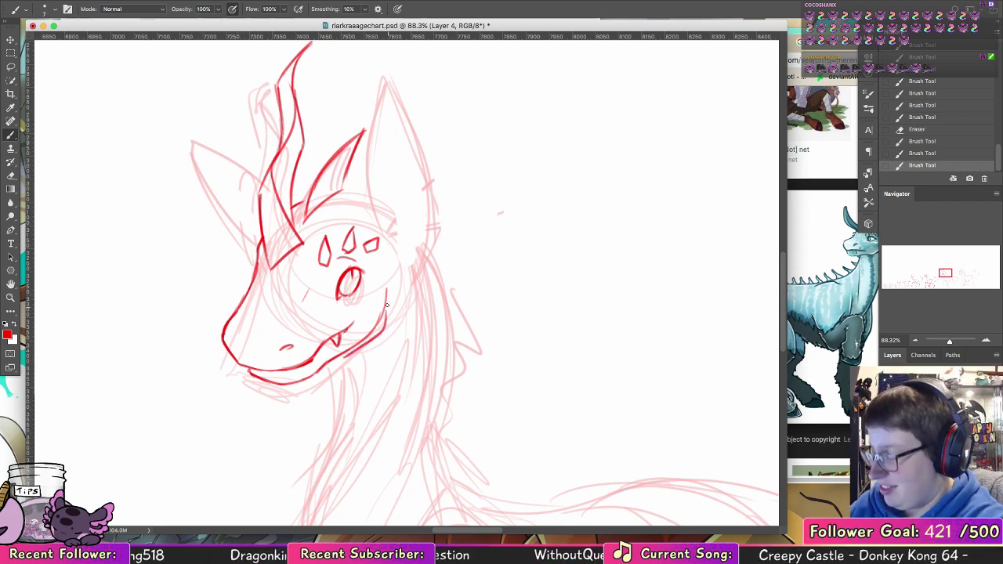
{"action": "key", "text": "ctrl+z"}
{"action": "left_click_drag", "start_coordinate": [358, 346], "coordinate": [385, 303]}
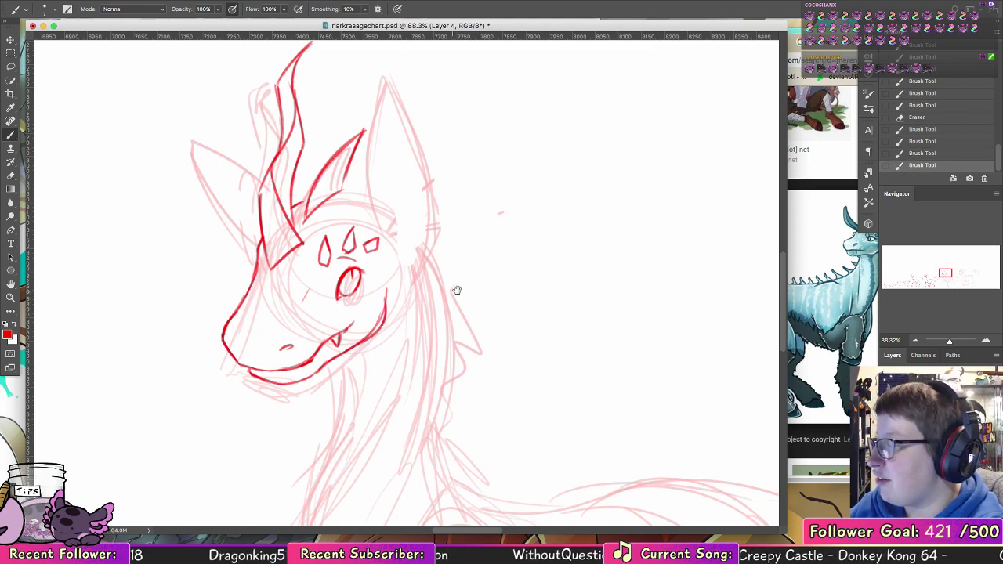
{"action": "left_click_drag", "start_coordinate": [457, 290], "coordinate": [455, 291]}
{"action": "left_click_drag", "start_coordinate": [384, 291], "coordinate": [382, 317]}
{"action": "left_click_drag", "start_coordinate": [461, 295], "coordinate": [429, 383]}
{"action": "mouse_move", "coordinate": [328, 220]}
{"action": "left_mouse_down"}
{"action": "mouse_move", "coordinate": [307, 268]}
{"action": "mouse_move", "coordinate": [390, 313]}
{"action": "mouse_move", "coordinate": [412, 415]}
{"action": "left_mouse_up"}
{"action": "key", "text": "super+alt+z"}
{"action": "key", "text": "super+alt+z"}
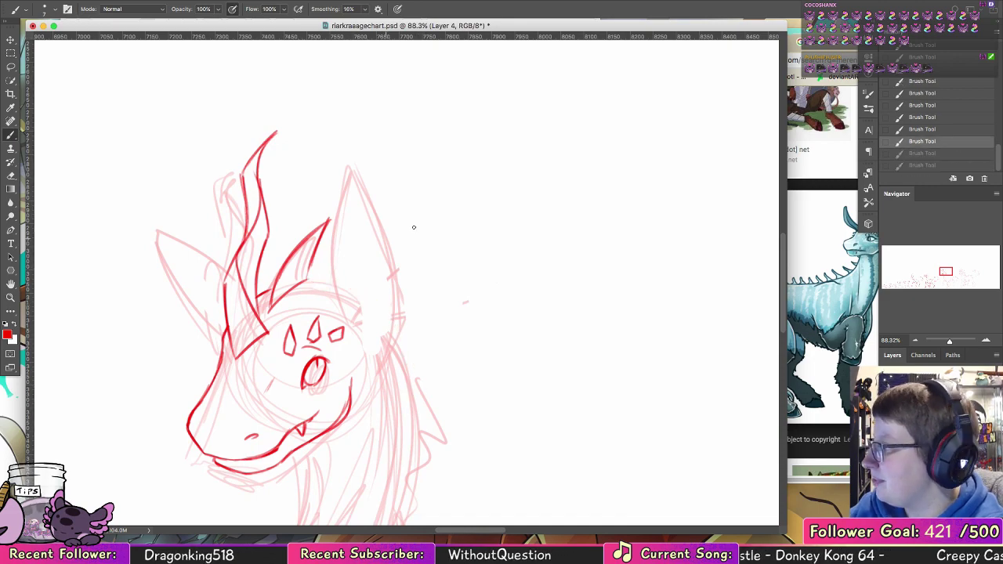
- Examine the head and ears in the blue horned creature reference, keeping it beside the canvas, and return to the drawing
{"action": "left_click", "coordinate": [818, 311]}
{"action": "left_click_drag", "start_coordinate": [819, 313], "coordinate": [825, 326]}
{"action": "scroll", "coordinate": [825, 326], "scroll_direction": "down", "scroll_amount": 10}
{"action": "scroll", "coordinate": [825, 325], "scroll_direction": "up", "scroll_amount": 6}
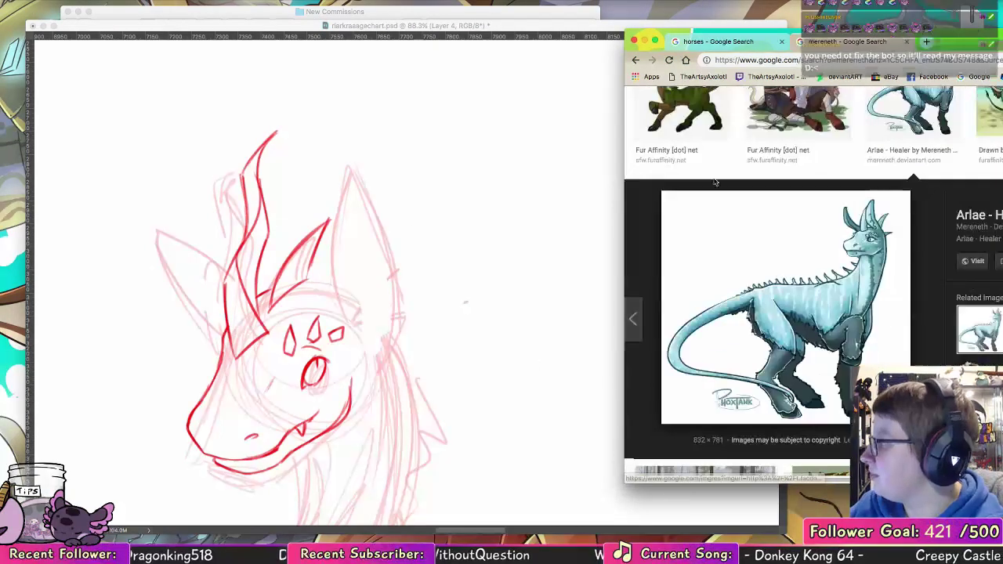
{"action": "left_click_drag", "start_coordinate": [791, 33], "coordinate": [692, 34]}
{"action": "left_click", "coordinate": [381, 328]}
{"action": "scroll", "coordinate": [425, 349], "scroll_direction": "down", "scroll_amount": 5}
{"action": "scroll", "coordinate": [426, 349], "scroll_direction": "left", "scroll_amount": 3}
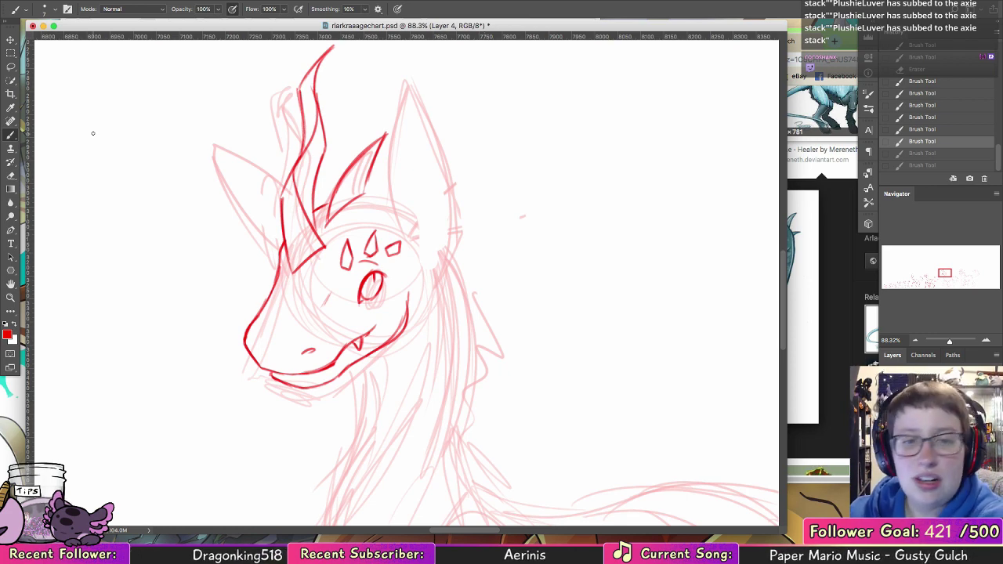
{"action": "mouse_move", "coordinate": [500, 217]}
{"action": "left_mouse_down"}
{"action": "mouse_move", "coordinate": [471, 269]}
{"action": "mouse_move", "coordinate": [471, 310]}
{"action": "left_mouse_up"}
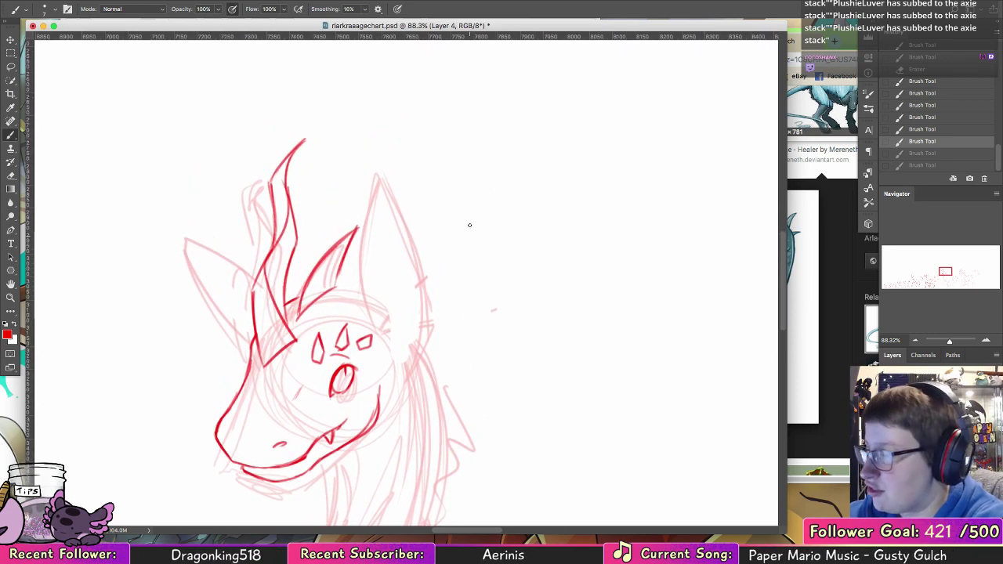
{"action": "left_click", "coordinate": [820, 287]}
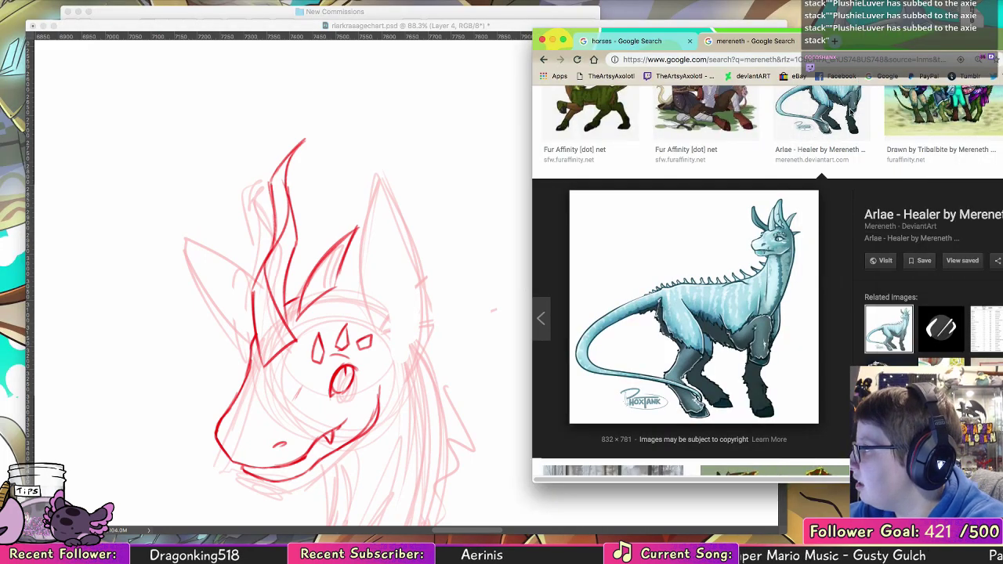
{"action": "left_click_drag", "start_coordinate": [845, 35], "coordinate": [909, 39]}
{"action": "left_click", "coordinate": [396, 270]}
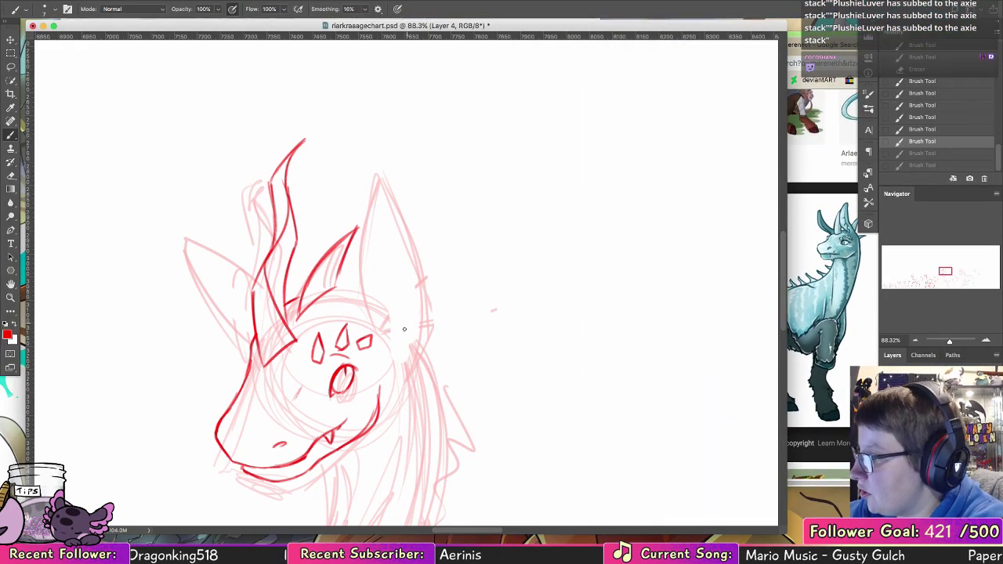
- Try to outline the near ear from its base to the tip and down its front edge, and undo the strokes
{"action": "key", "text": "super+shift+z"}
{"action": "key", "text": "super+shift+z"}
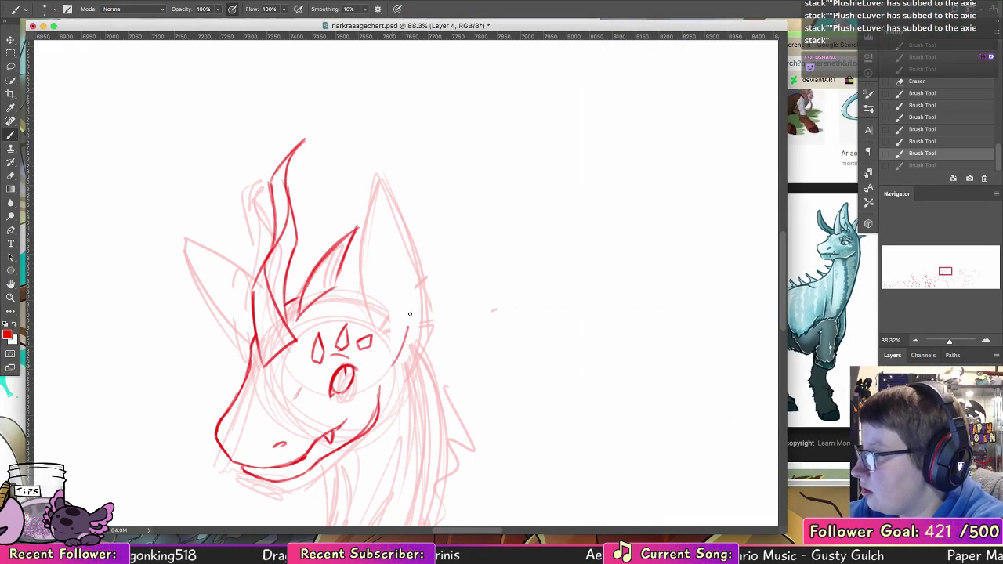
{"action": "mouse_move", "coordinate": [409, 313]}
{"action": "left_mouse_down"}
{"action": "mouse_move", "coordinate": [387, 194]}
{"action": "mouse_move", "coordinate": [373, 208]}
{"action": "mouse_move", "coordinate": [378, 164]}
{"action": "mouse_move", "coordinate": [354, 193]}
{"action": "mouse_move", "coordinate": [345, 268]}
{"action": "left_mouse_up"}
{"action": "key", "text": "super+alt+z"}
{"action": "left_click_drag", "start_coordinate": [352, 203], "coordinate": [352, 294]}
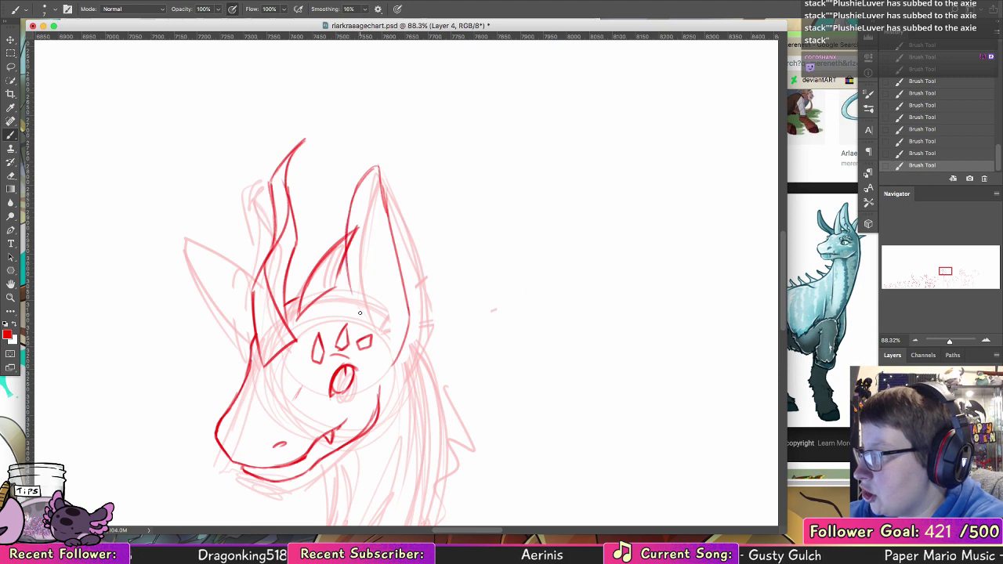
{"action": "key", "text": "super+alt+z"}
{"action": "key", "text": "super+alt+z"}
{"action": "key", "text": "super+shift+z"}
{"action": "key", "text": "super+shift+z"}
{"action": "key", "text": "super+z"}
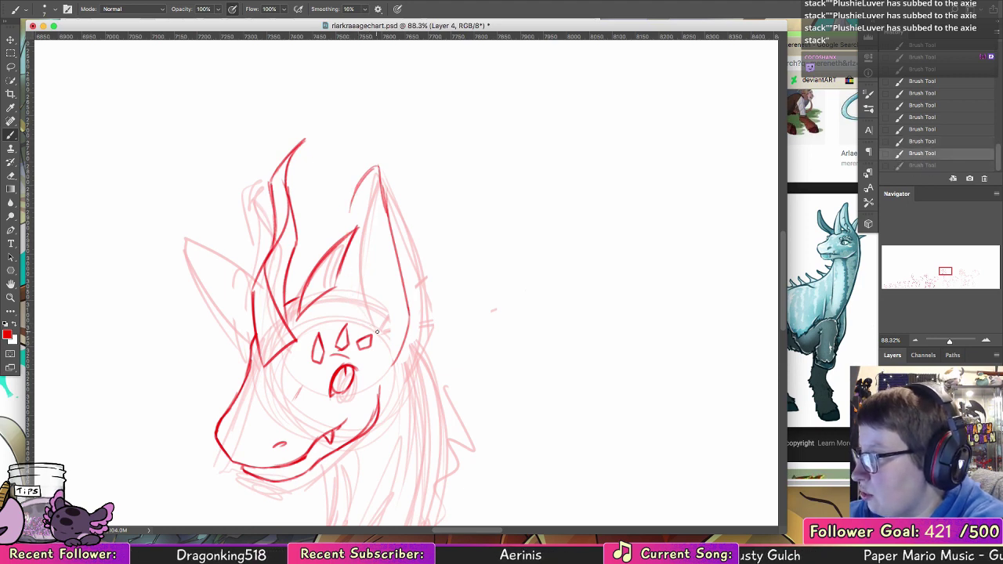
{"action": "key", "text": "super+z"}
{"action": "key", "text": "super+z"}
{"action": "key", "text": "super+z"}
{"action": "key", "text": "super+z"}
{"action": "key", "text": "super+z"}
{"action": "key", "text": "super+z"}
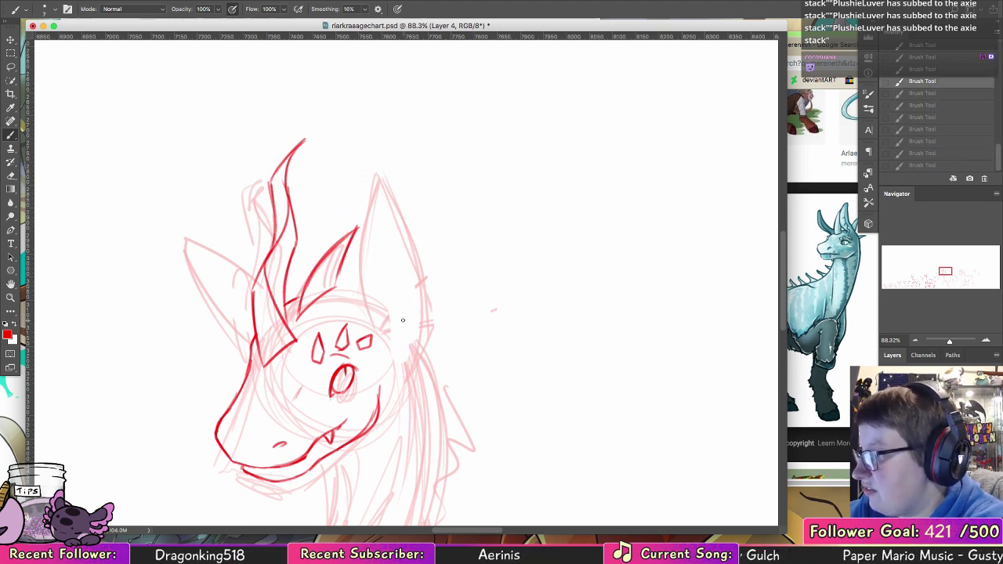
- Outline the near ear in red, from its base up the front edge to a tall pointed tip and down the back edge
{"action": "key", "text": "super+shift+z"}
{"action": "key", "text": "super+shift+z"}
{"action": "key", "text": "super+shift+z"}
{"action": "key", "text": "super+shift+z"}
{"action": "key", "text": "super+shift+z"}
{"action": "key", "text": "super+shift+z"}
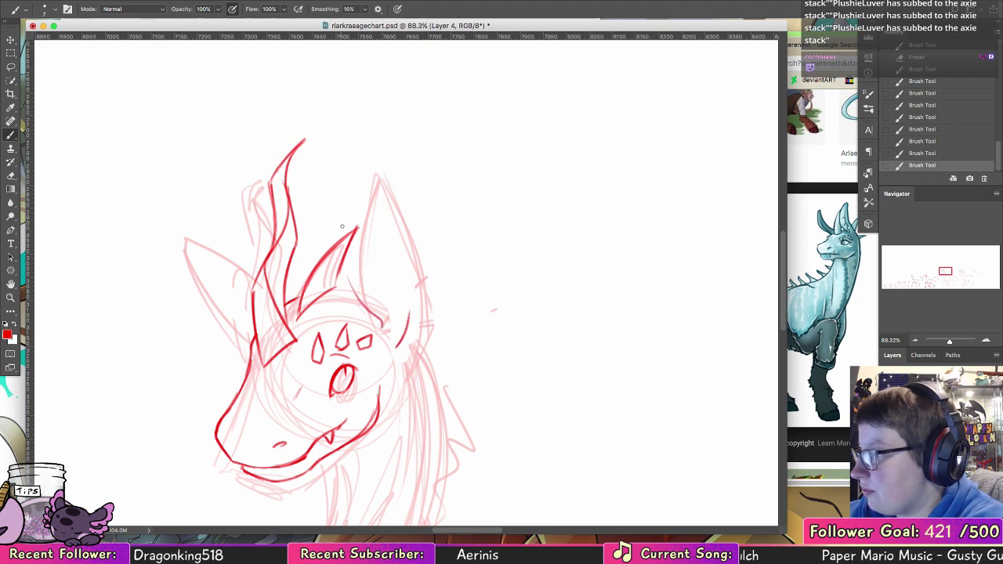
{"action": "left_click_drag", "start_coordinate": [383, 328], "coordinate": [355, 217]}
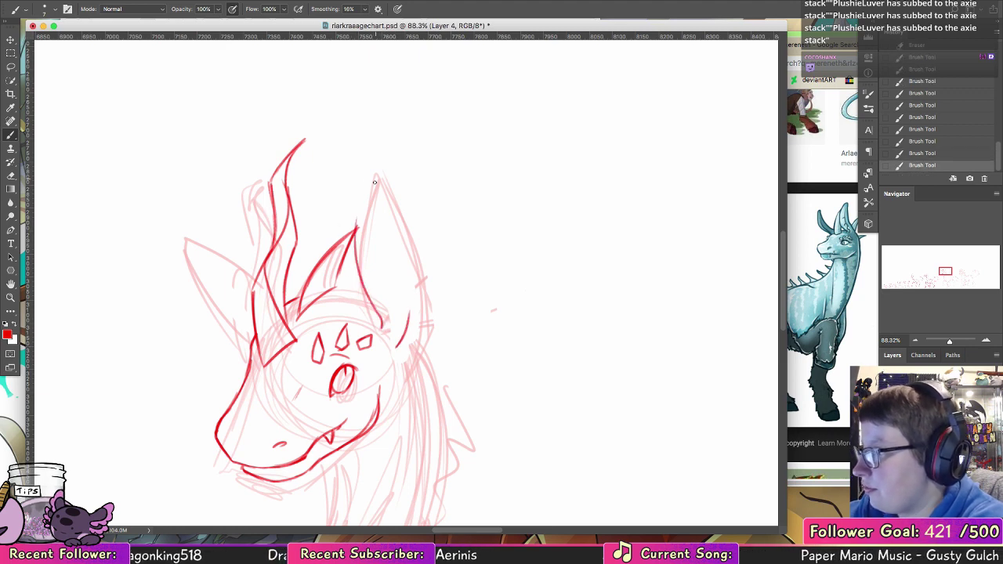
{"action": "key", "text": "super+z"}
{"action": "mouse_move", "coordinate": [375, 309]}
{"action": "left_mouse_down"}
{"action": "mouse_move", "coordinate": [351, 260]}
{"action": "mouse_move", "coordinate": [368, 150]}
{"action": "left_mouse_up"}
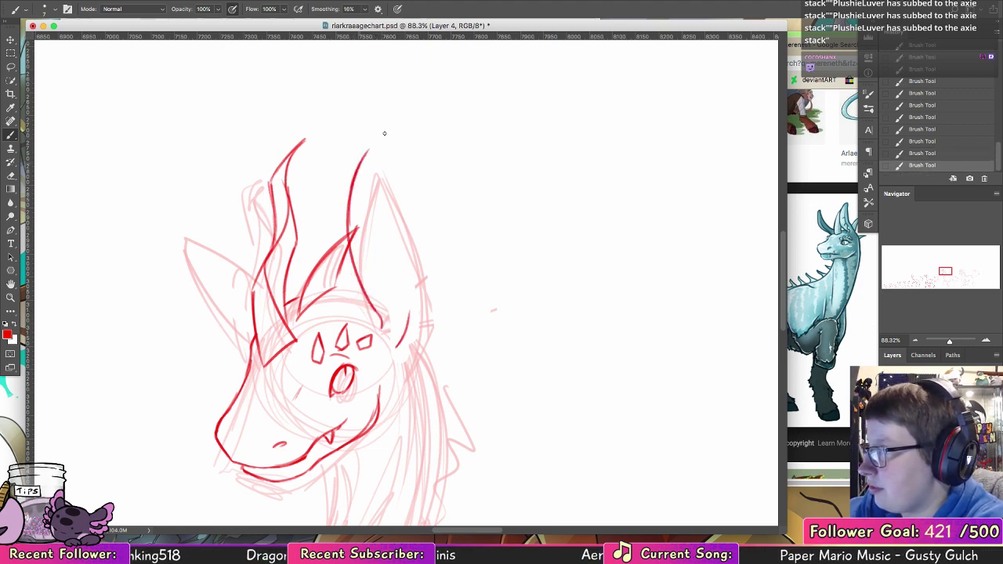
{"action": "mouse_move", "coordinate": [370, 147]}
{"action": "left_mouse_down"}
{"action": "mouse_move", "coordinate": [415, 298]}
{"action": "mouse_move", "coordinate": [397, 352]}
{"action": "mouse_move", "coordinate": [412, 270]}
{"action": "left_mouse_up"}
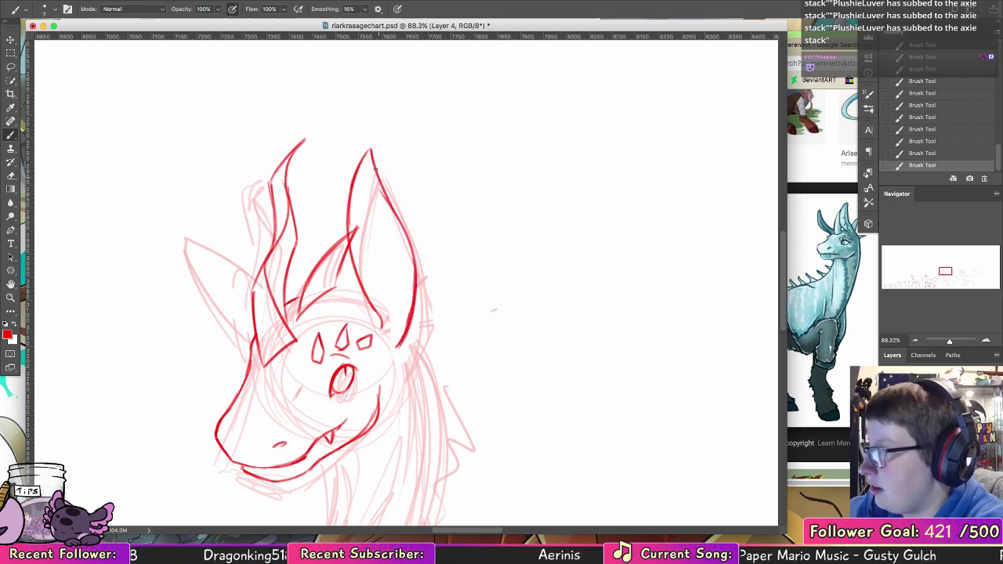
- Draw the inner rim of the near ear from just below the tip to the base, and add small fold lines inside
{"action": "left_click_drag", "start_coordinate": [359, 186], "coordinate": [384, 252]}
{"action": "key", "text": "super+z"}
{"action": "key", "text": "super+z"}
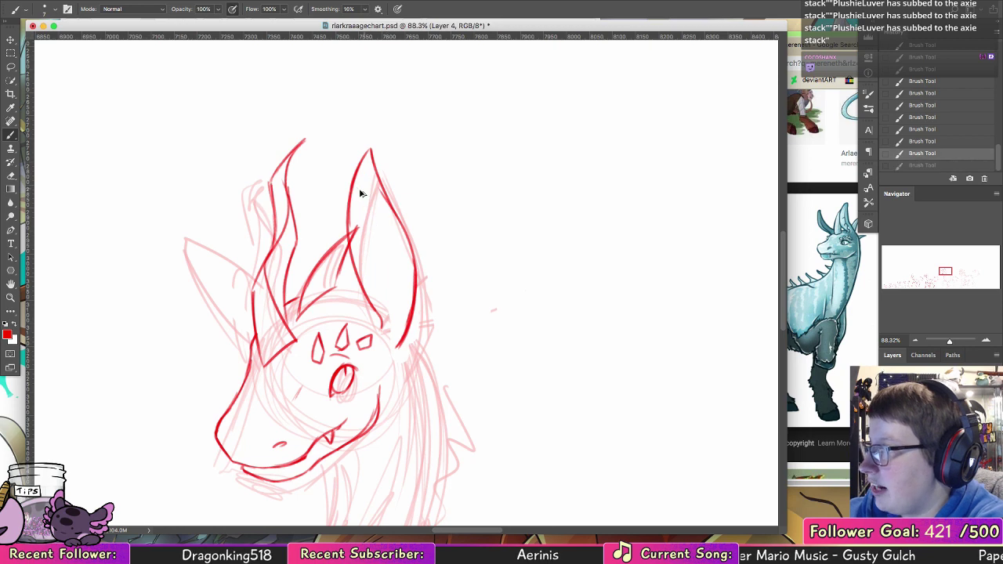
{"action": "mouse_move", "coordinate": [358, 190]}
{"action": "left_mouse_down"}
{"action": "mouse_move", "coordinate": [386, 238]}
{"action": "mouse_move", "coordinate": [393, 289]}
{"action": "left_mouse_up"}
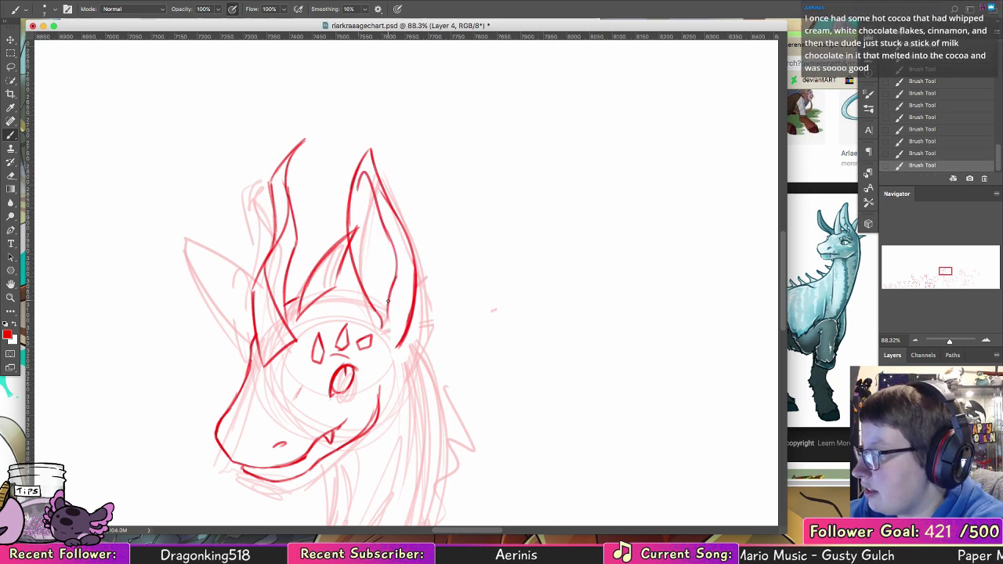
{"action": "left_click_drag", "start_coordinate": [386, 336], "coordinate": [394, 264]}
{"action": "mouse_move", "coordinate": [383, 228]}
{"action": "left_mouse_down"}
{"action": "mouse_move", "coordinate": [365, 227]}
{"action": "mouse_move", "coordinate": [383, 262]}
{"action": "left_mouse_up"}
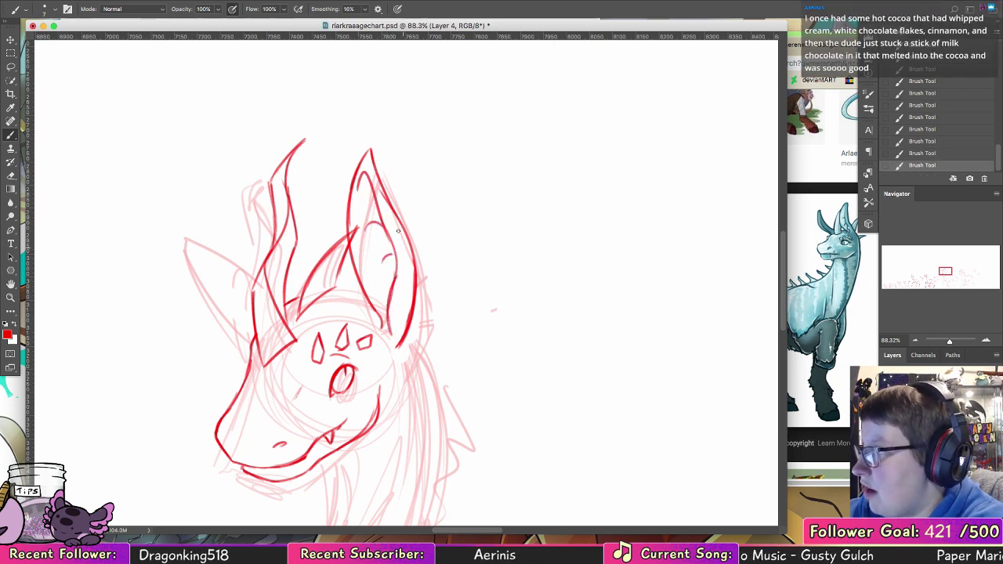
- Try to outline the far ear as a long, low shape reaching out past the sketch, and undo the strokes
{"action": "mouse_move", "coordinate": [231, 275]}
{"action": "left_mouse_down"}
{"action": "mouse_move", "coordinate": [353, 286]}
{"action": "mouse_move", "coordinate": [366, 313]}
{"action": "mouse_move", "coordinate": [304, 288]}
{"action": "mouse_move", "coordinate": [320, 352]}
{"action": "left_mouse_up"}
{"action": "key", "text": "super+z"}
{"action": "key", "text": "super+z"}
{"action": "mouse_move", "coordinate": [374, 316]}
{"action": "left_mouse_down"}
{"action": "mouse_move", "coordinate": [282, 282]}
{"action": "mouse_move", "coordinate": [339, 326]}
{"action": "mouse_move", "coordinate": [377, 337]}
{"action": "mouse_move", "coordinate": [368, 348]}
{"action": "left_mouse_up"}
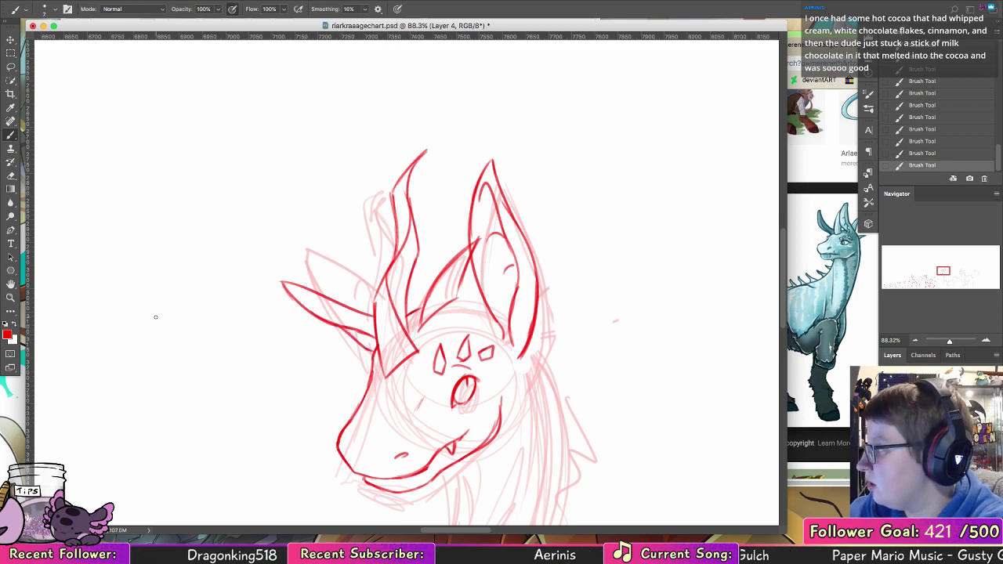
{"action": "key", "text": "super+z"}
{"action": "key", "text": "super+z"}
{"action": "key", "text": "super+z"}
{"action": "key", "text": "super+z"}
{"action": "key", "text": "super+z"}
{"action": "key", "text": "super+z"}
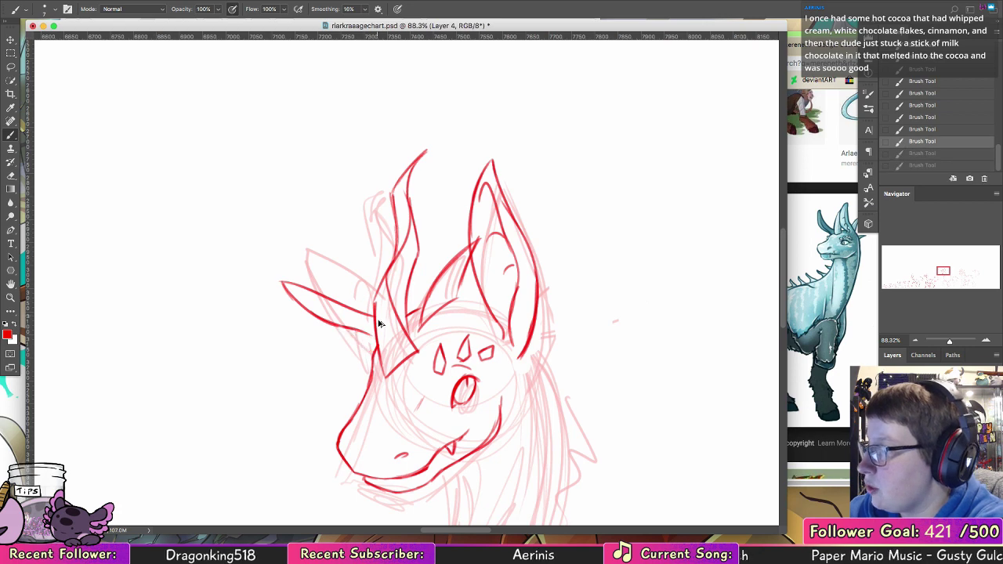
{"action": "key", "text": "super+z"}
{"action": "key", "text": "super+z"}
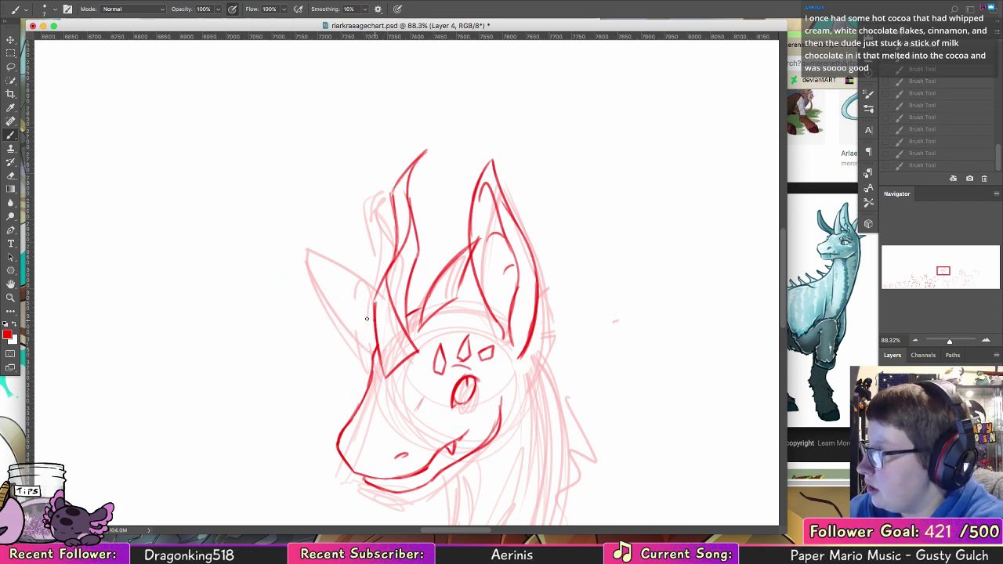
- Outline the far ear behind the long horn with upper and lower edges meeting at a point, and draw its inner rim line
{"action": "key", "text": "shift+super+z"}
{"action": "key", "text": "shift+super+z"}
{"action": "key", "text": "shift+super+z"}
{"action": "key", "text": "shift+super+z"}
{"action": "key", "text": "shift+super+z"}
{"action": "key", "text": "shift+super+z"}
{"action": "key", "text": "shift+super+z"}
{"action": "key", "text": "shift+super+z"}
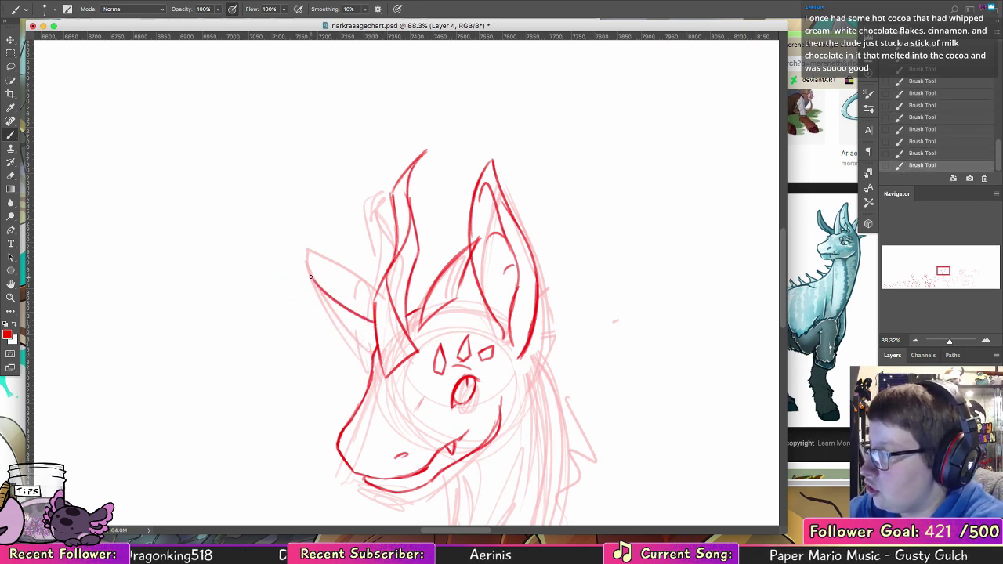
{"action": "mouse_move", "coordinate": [308, 274]}
{"action": "left_mouse_down"}
{"action": "mouse_move", "coordinate": [340, 339]}
{"action": "mouse_move", "coordinate": [363, 352]}
{"action": "left_mouse_up"}
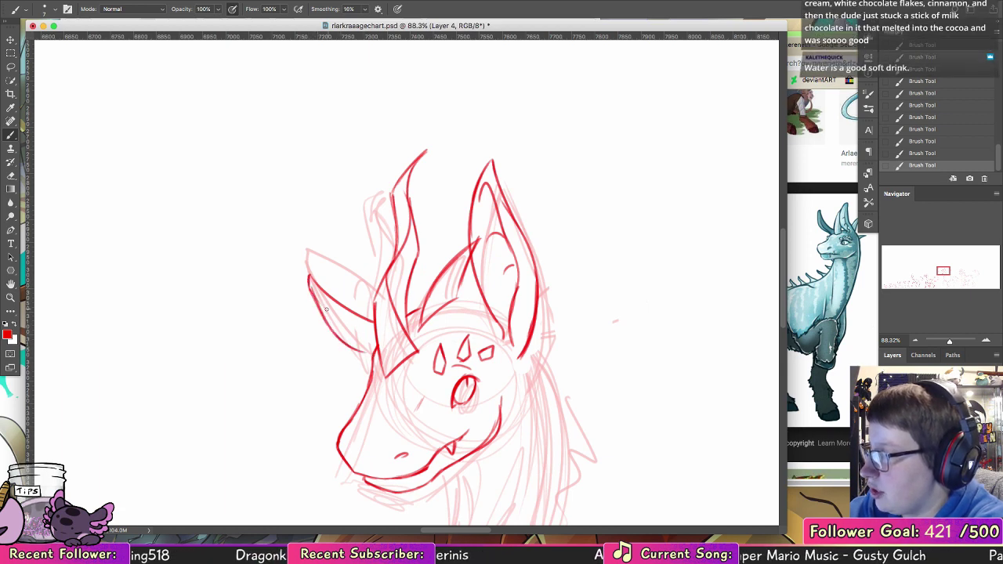
{"action": "left_click_drag", "start_coordinate": [326, 302], "coordinate": [370, 353]}
{"action": "key", "text": "super+z"}
{"action": "key", "text": "shift+super+z"}
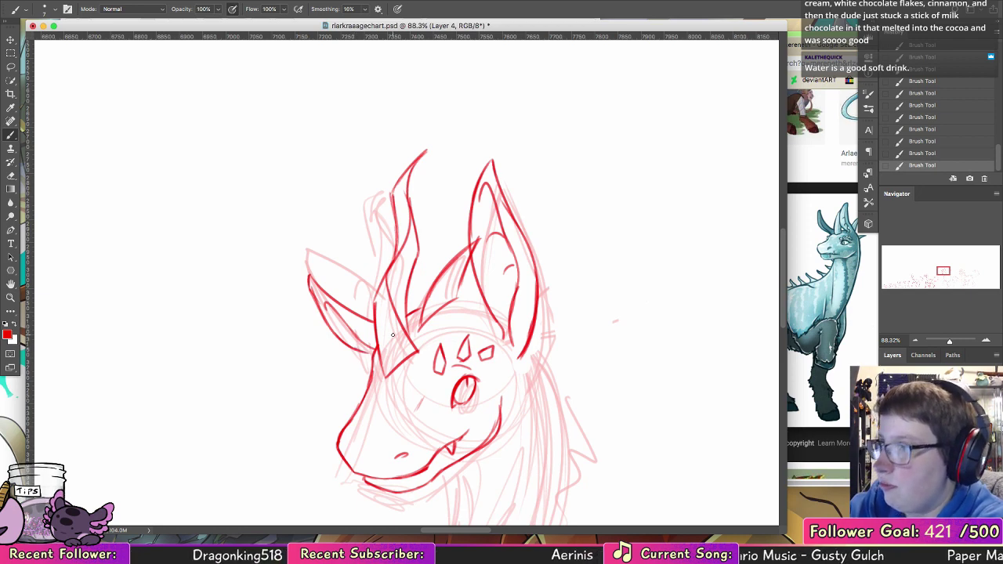
- Select the near ear with the Lasso, scale it down to about 97%, apply the transform and deselect
{"action": "key", "text": "l"}
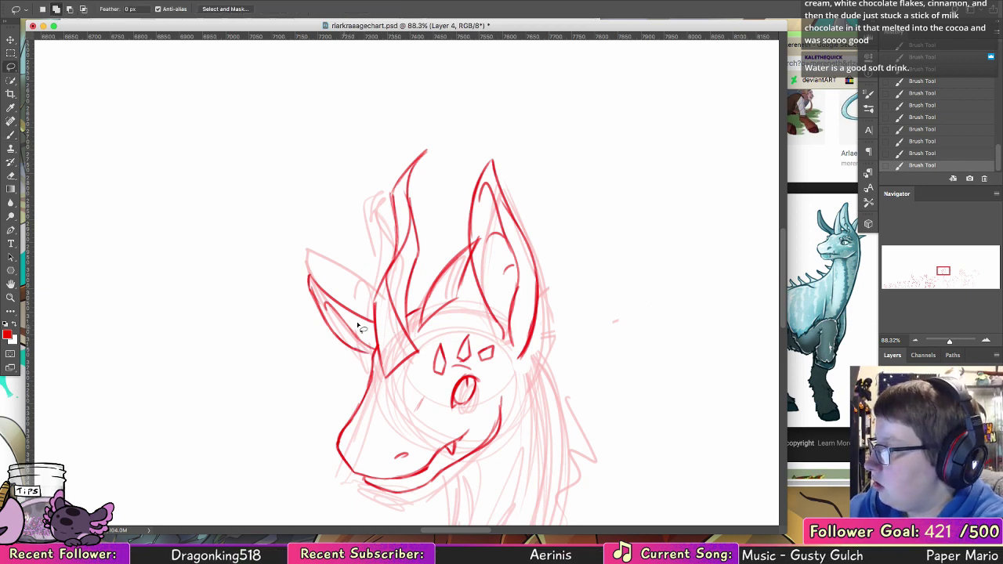
{"action": "mouse_move", "coordinate": [505, 346]}
{"action": "left_mouse_down"}
{"action": "mouse_move", "coordinate": [467, 243]}
{"action": "mouse_move", "coordinate": [524, 150]}
{"action": "mouse_move", "coordinate": [523, 361]}
{"action": "left_mouse_up"}
{"action": "key", "text": "v"}
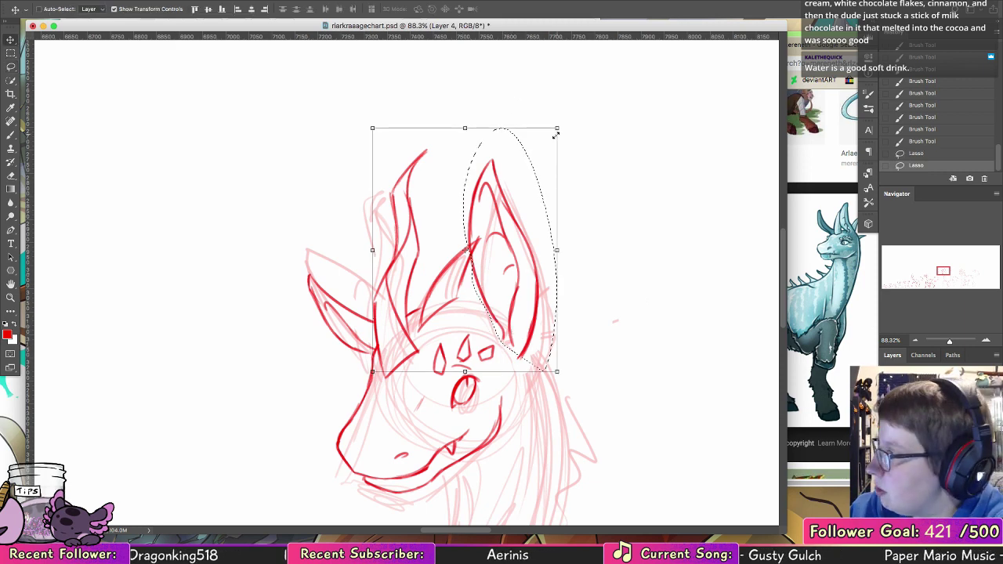
{"action": "left_click_drag", "start_coordinate": [555, 135], "coordinate": [551, 141]}
{"action": "left_click_drag", "start_coordinate": [535, 275], "coordinate": [538, 278]}
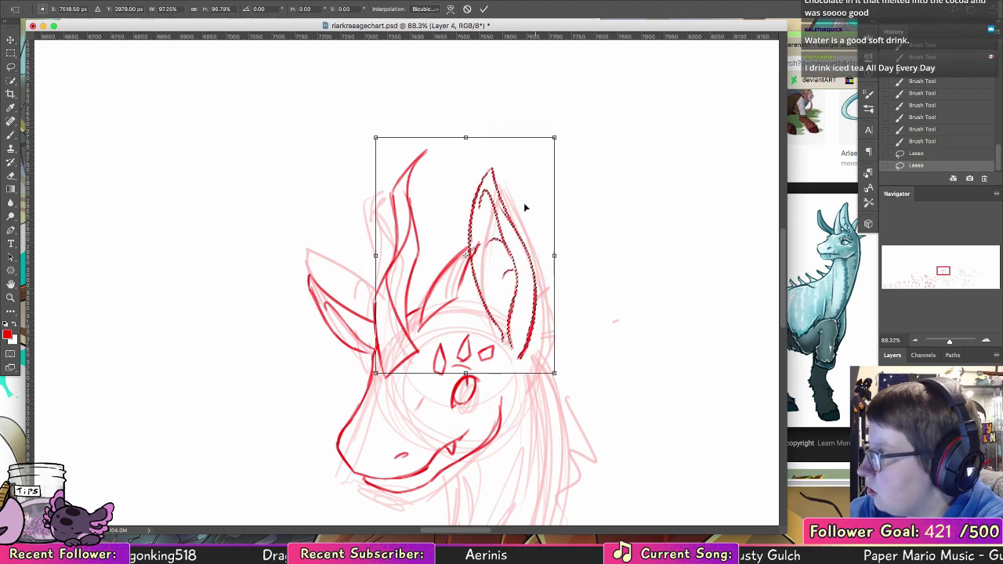
{"action": "left_click", "coordinate": [483, 9]}
{"action": "key", "text": "super+d"}
- Select the far ear with the Lasso, enlarge it to about 126%, apply the transform and deselect
{"action": "left_click", "coordinate": [11, 67]}
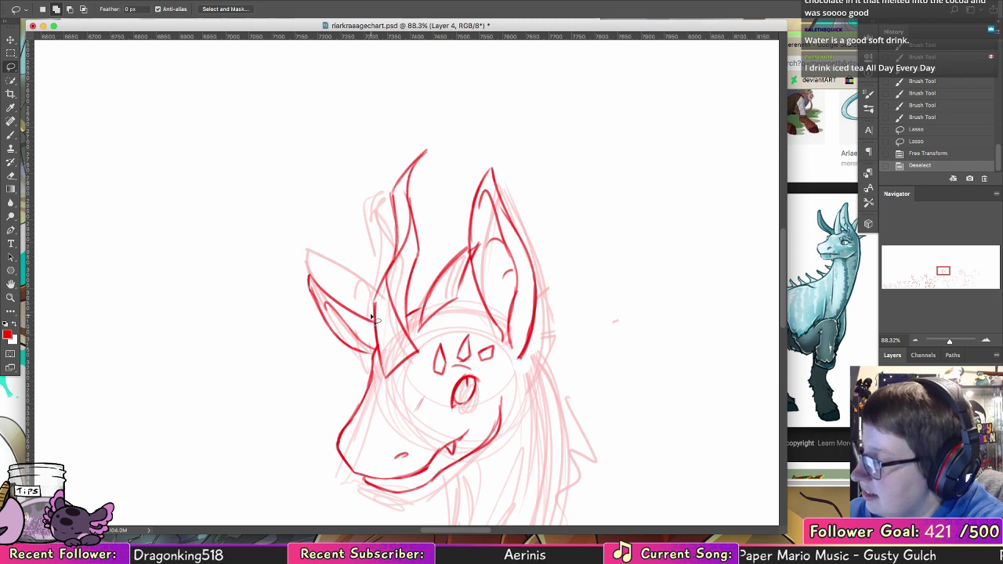
{"action": "mouse_move", "coordinate": [372, 317]}
{"action": "left_mouse_down"}
{"action": "mouse_move", "coordinate": [374, 348]}
{"action": "mouse_move", "coordinate": [281, 205]}
{"action": "left_mouse_up"}
{"action": "left_click", "coordinate": [10, 53]}
{"action": "key", "text": "ctrl+t"}
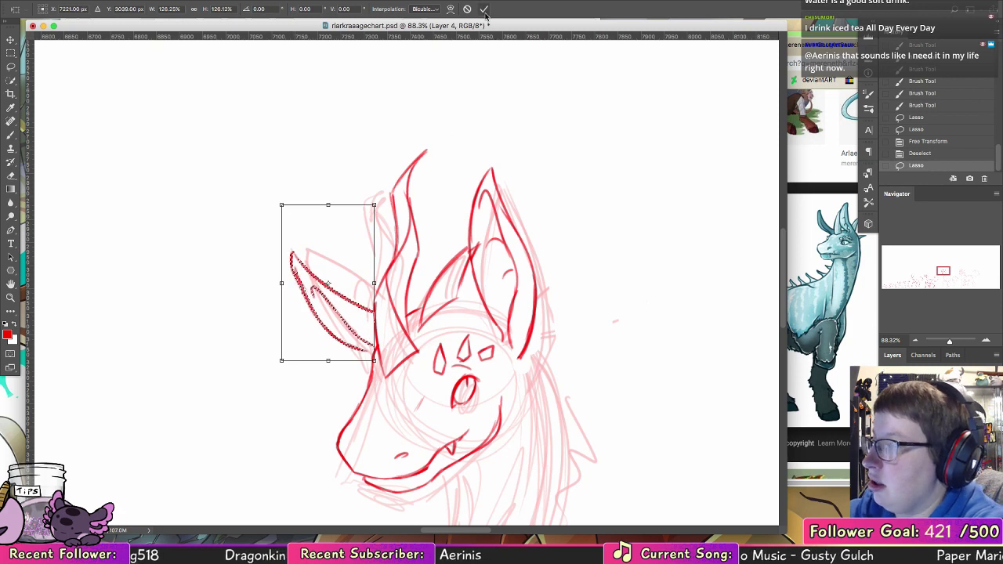
{"action": "left_click", "coordinate": [483, 9]}
{"action": "key", "text": "ctrl+d"}
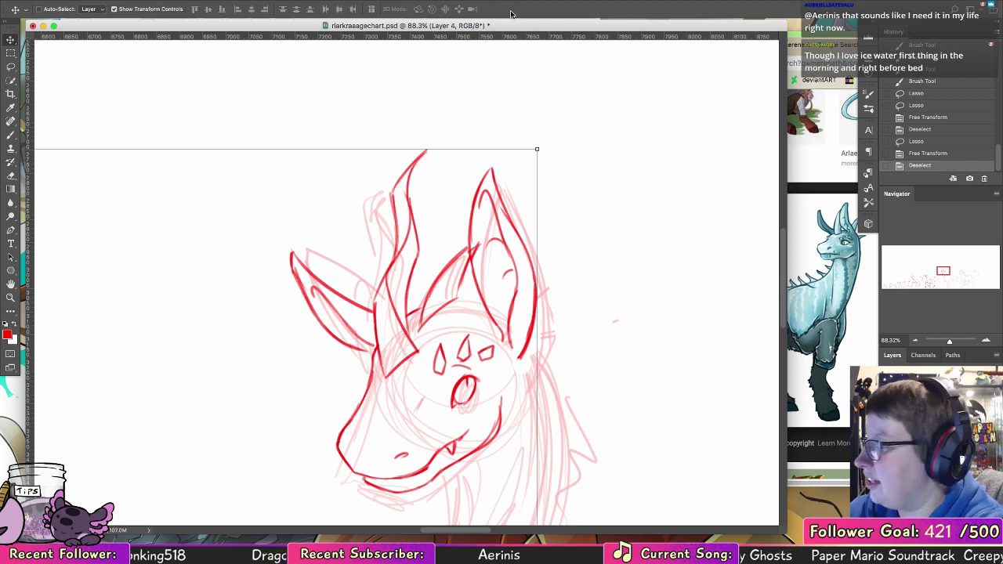
- Restroke the line from the far ear down the snout bridge, thinning its edges with a 12 px eraser
{"action": "mouse_move", "coordinate": [562, 448]}
{"action": "left_mouse_down"}
{"action": "mouse_move", "coordinate": [538, 396]}
{"action": "mouse_move", "coordinate": [447, 314]}
{"action": "left_mouse_up"}
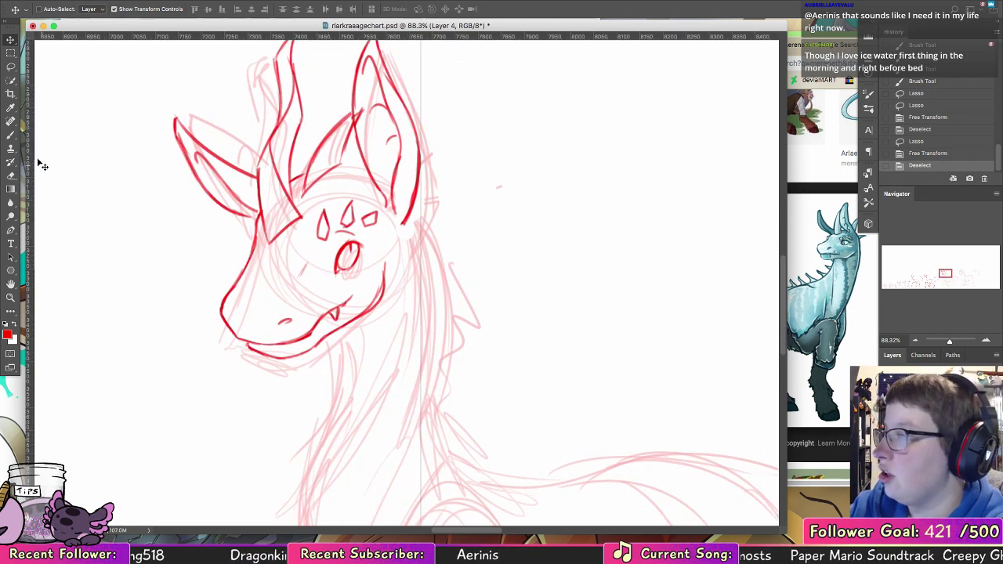
{"action": "left_click", "coordinate": [11, 136]}
{"action": "mouse_move", "coordinate": [258, 213]}
{"action": "left_mouse_down"}
{"action": "mouse_move", "coordinate": [249, 269]}
{"action": "mouse_move", "coordinate": [254, 232]}
{"action": "mouse_move", "coordinate": [226, 294]}
{"action": "mouse_move", "coordinate": [236, 264]}
{"action": "left_mouse_up"}
{"action": "left_click", "coordinate": [12, 179]}
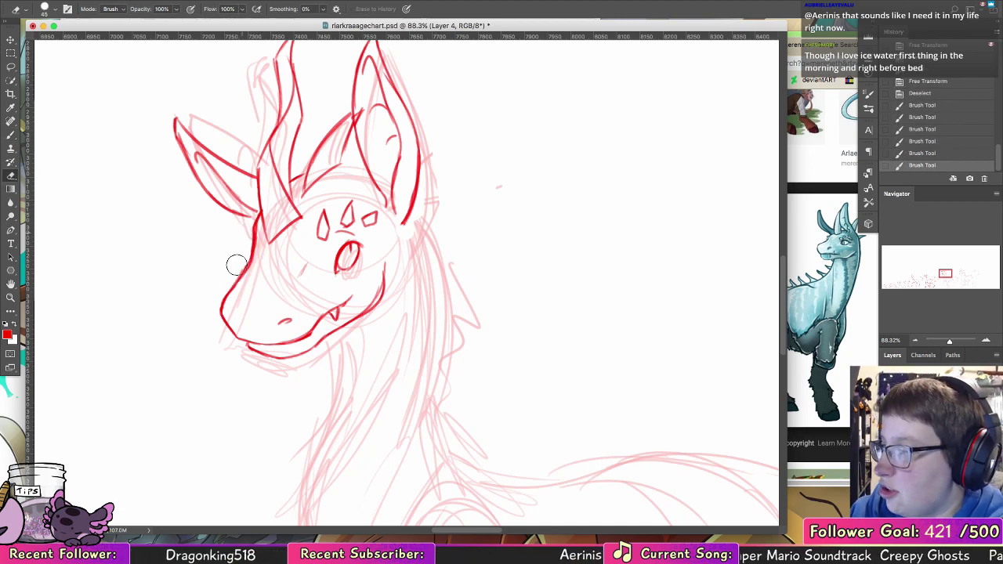
{"action": "left_click_drag", "start_coordinate": [243, 227], "coordinate": [239, 264]}
{"action": "left_click", "coordinate": [49, 10]}
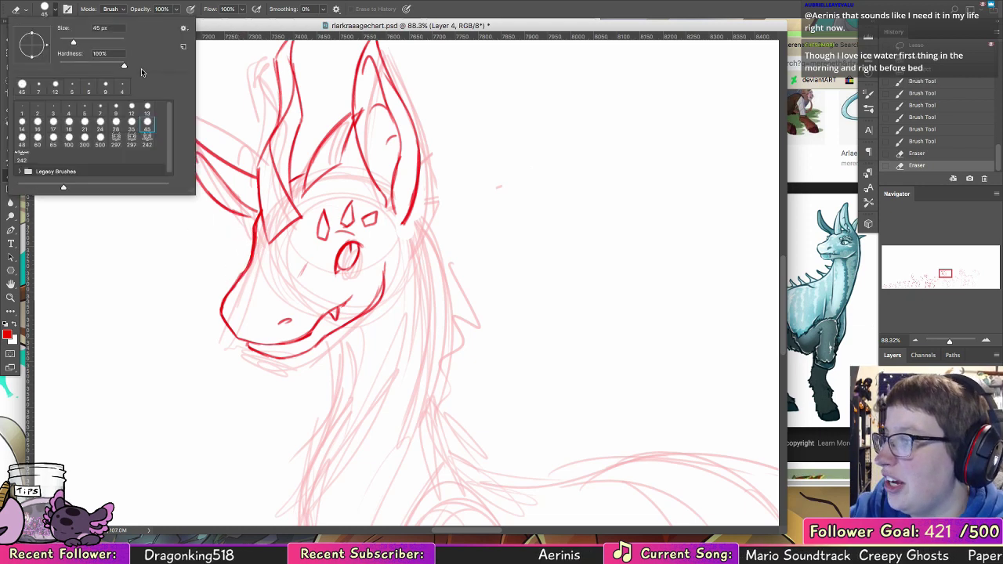
{"action": "left_click", "coordinate": [131, 108]}
{"action": "left_click", "coordinate": [259, 223]}
{"action": "mouse_move", "coordinate": [259, 227]}
{"action": "left_mouse_down"}
{"action": "mouse_move", "coordinate": [255, 276]}
{"action": "mouse_move", "coordinate": [239, 286]}
{"action": "left_mouse_up"}
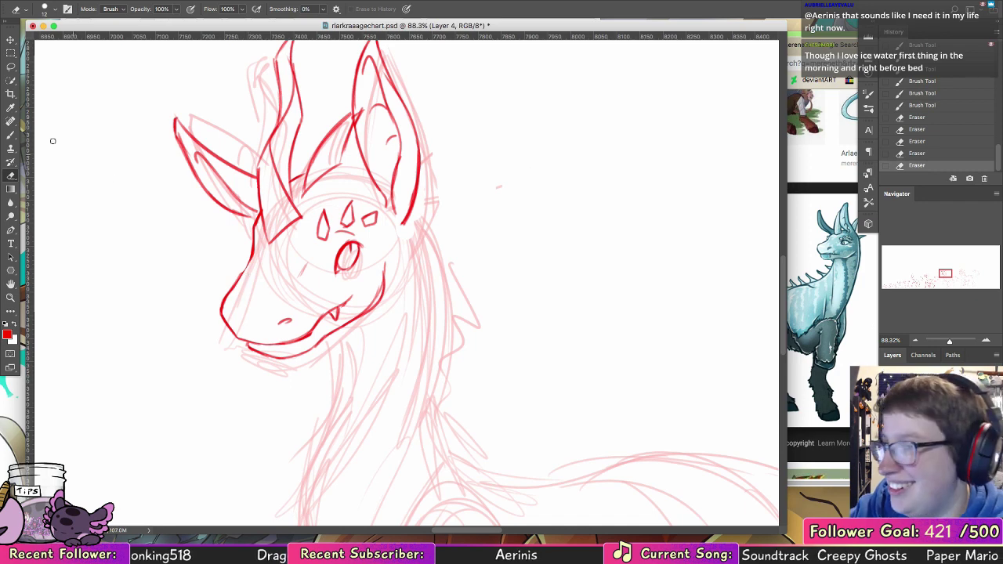
{"action": "key", "text": "b"}
{"action": "left_click_drag", "start_coordinate": [251, 256], "coordinate": [236, 285]}
- Line the top of the head between the horn and near ear, and draw the back of the neck down from the ear
{"action": "left_click_drag", "start_coordinate": [343, 165], "coordinate": [339, 166]}
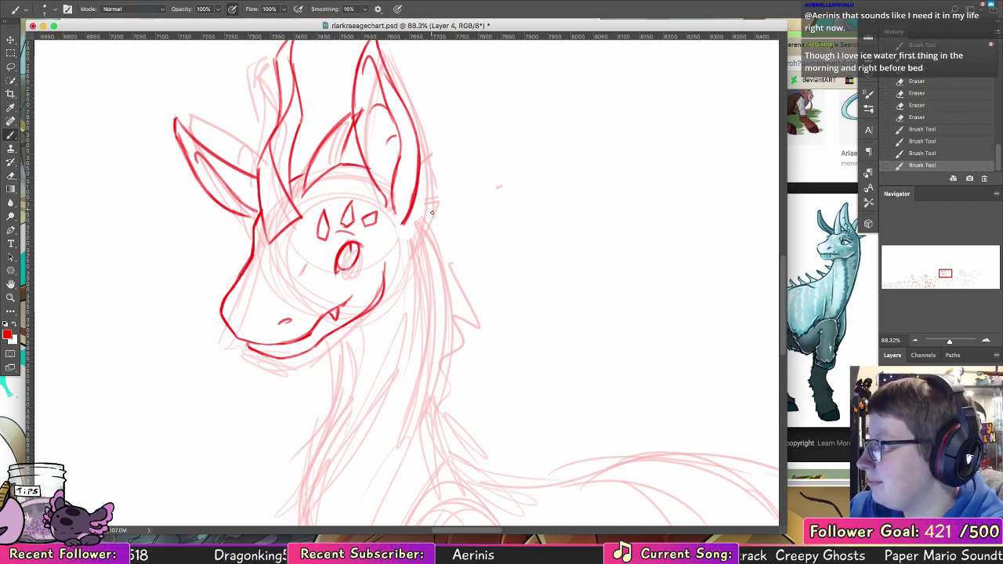
{"action": "mouse_move", "coordinate": [416, 196]}
{"action": "left_mouse_down"}
{"action": "mouse_move", "coordinate": [433, 266]}
{"action": "mouse_move", "coordinate": [426, 338]}
{"action": "left_mouse_up"}
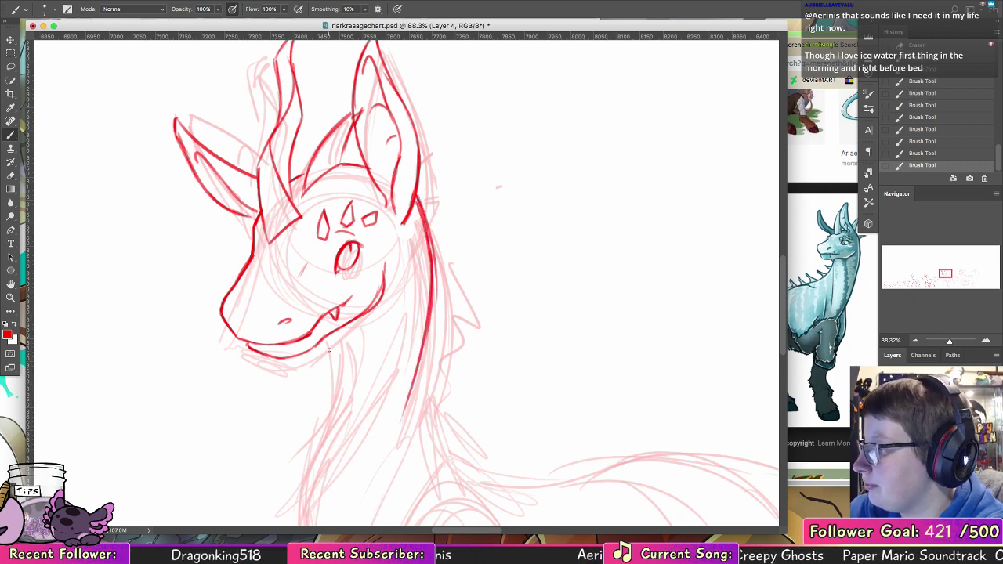
- Draw the front of the neck in one long curve from below the jaw to the chest, undoing strokes that miss
{"action": "mouse_move", "coordinate": [329, 349]}
{"action": "left_mouse_down"}
{"action": "mouse_move", "coordinate": [300, 219]}
{"action": "mouse_move", "coordinate": [291, 304]}
{"action": "left_mouse_up"}
{"action": "key", "text": "super+z"}
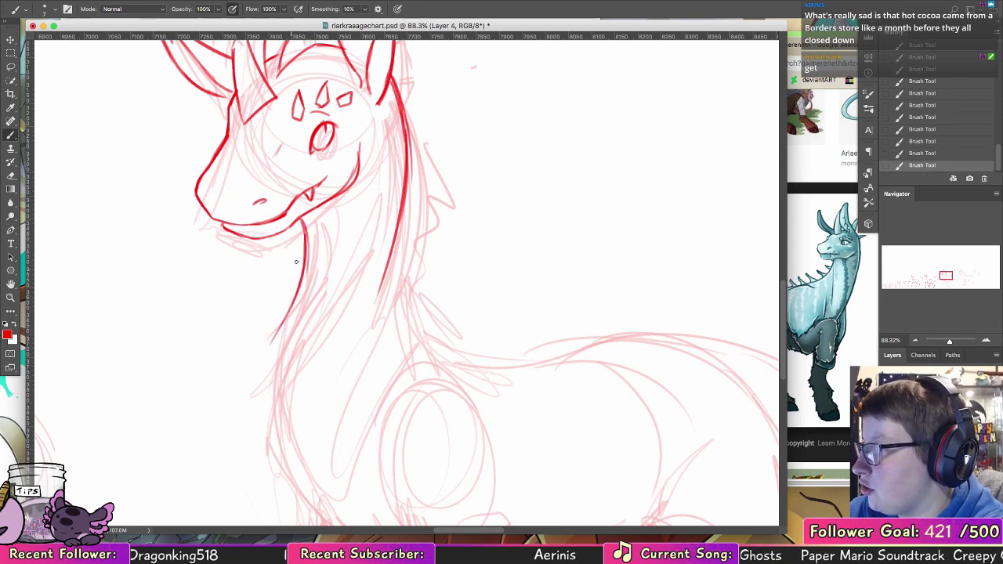
{"action": "key", "text": "super+z"}
{"action": "key", "text": "super+z"}
{"action": "key", "text": "super+z"}
{"action": "mouse_move", "coordinate": [304, 239]}
{"action": "left_mouse_down"}
{"action": "mouse_move", "coordinate": [268, 359]}
{"action": "mouse_move", "coordinate": [280, 456]}
{"action": "left_mouse_up"}
{"action": "left_click_drag", "start_coordinate": [266, 417], "coordinate": [321, 502]}
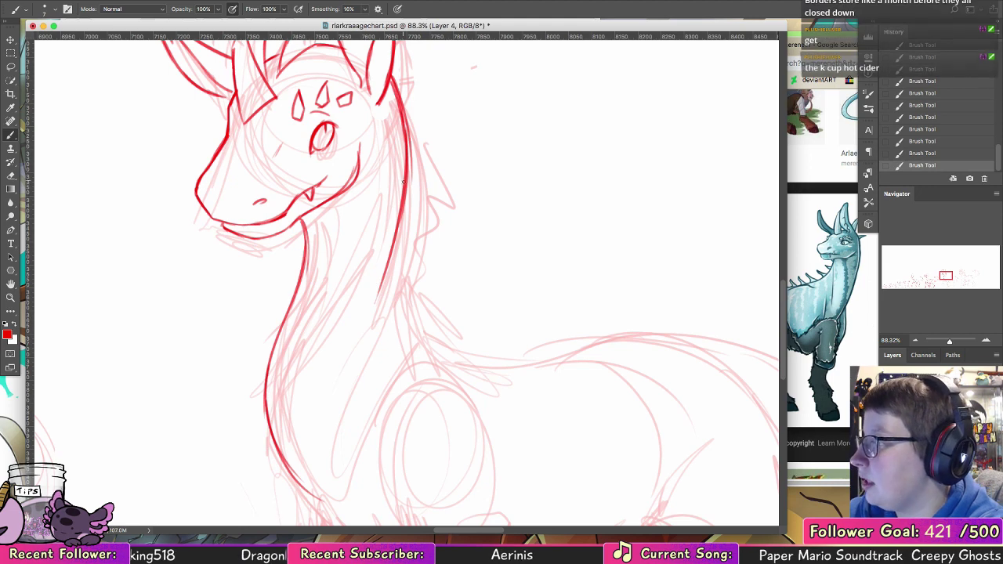
- Draw a contour line inside the neck, running from below the cheek down toward the chest, undoing the first attempt
{"action": "left_click_drag", "start_coordinate": [369, 181], "coordinate": [362, 235]}
{"action": "left_click_drag", "start_coordinate": [348, 290], "coordinate": [306, 398]}
{"action": "key", "text": "super+z"}
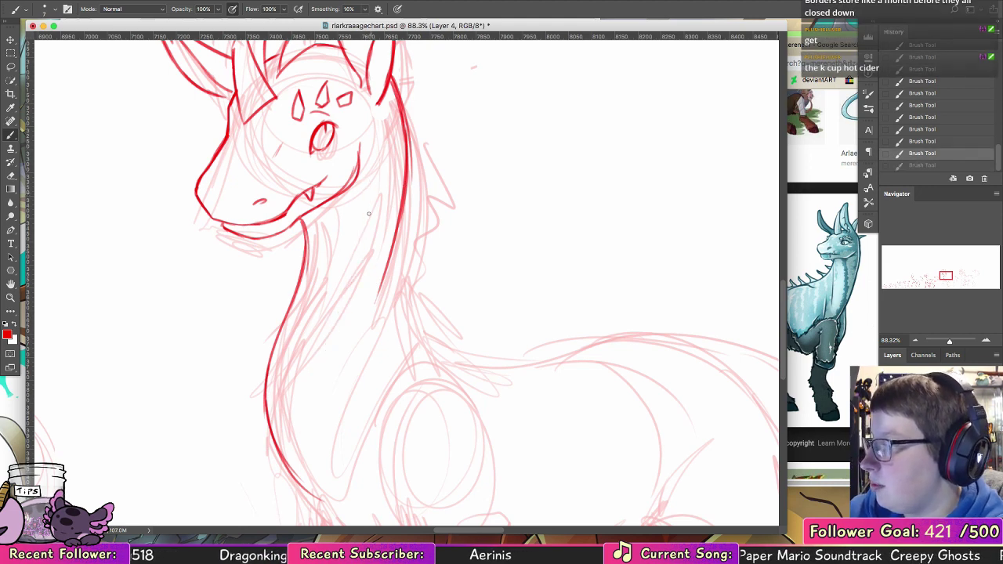
{"action": "left_click_drag", "start_coordinate": [356, 226], "coordinate": [319, 419]}
- Erase the lower part of the back-of-neck line and redraw it straighter, curving down to the top of the shoulder
{"action": "key", "text": "e"}
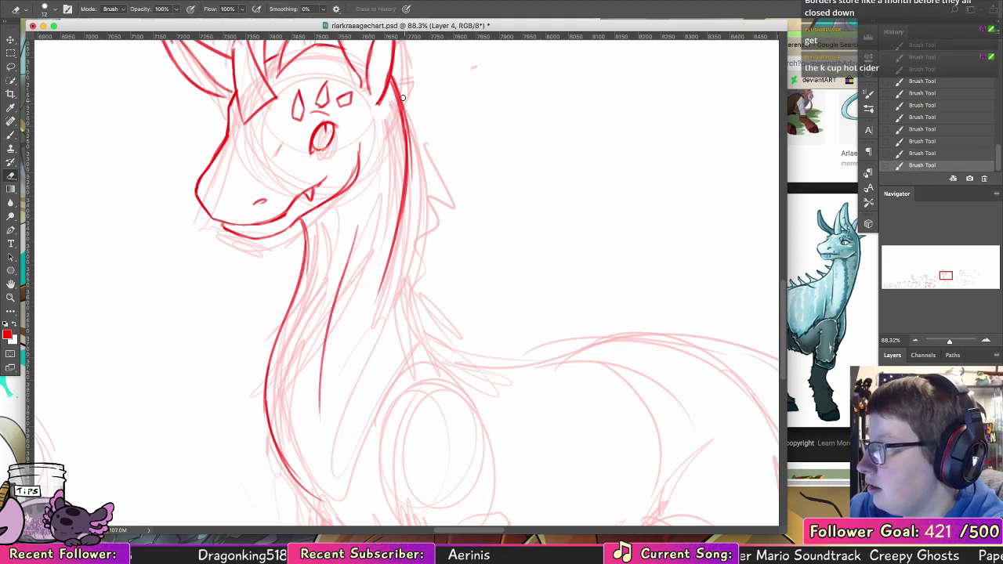
{"action": "mouse_move", "coordinate": [402, 97]}
{"action": "left_mouse_down"}
{"action": "mouse_move", "coordinate": [411, 168]}
{"action": "mouse_move", "coordinate": [389, 262]}
{"action": "left_mouse_up"}
{"action": "left_click_drag", "start_coordinate": [404, 171], "coordinate": [398, 227]}
{"action": "mouse_move", "coordinate": [376, 304]}
{"action": "left_mouse_down"}
{"action": "mouse_move", "coordinate": [383, 265]}
{"action": "mouse_move", "coordinate": [379, 286]}
{"action": "left_mouse_up"}
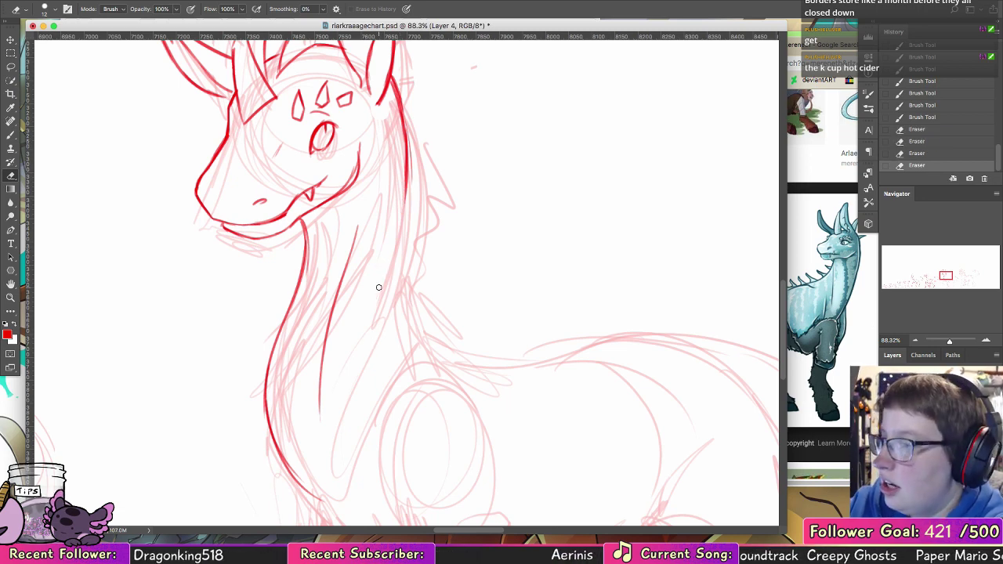
{"action": "key", "text": "b"}
{"action": "mouse_move", "coordinate": [409, 139]}
{"action": "left_mouse_down"}
{"action": "mouse_move", "coordinate": [383, 297]}
{"action": "mouse_move", "coordinate": [394, 294]}
{"action": "mouse_move", "coordinate": [394, 348]}
{"action": "left_mouse_up"}
{"action": "left_click_drag", "start_coordinate": [395, 297], "coordinate": [403, 367]}
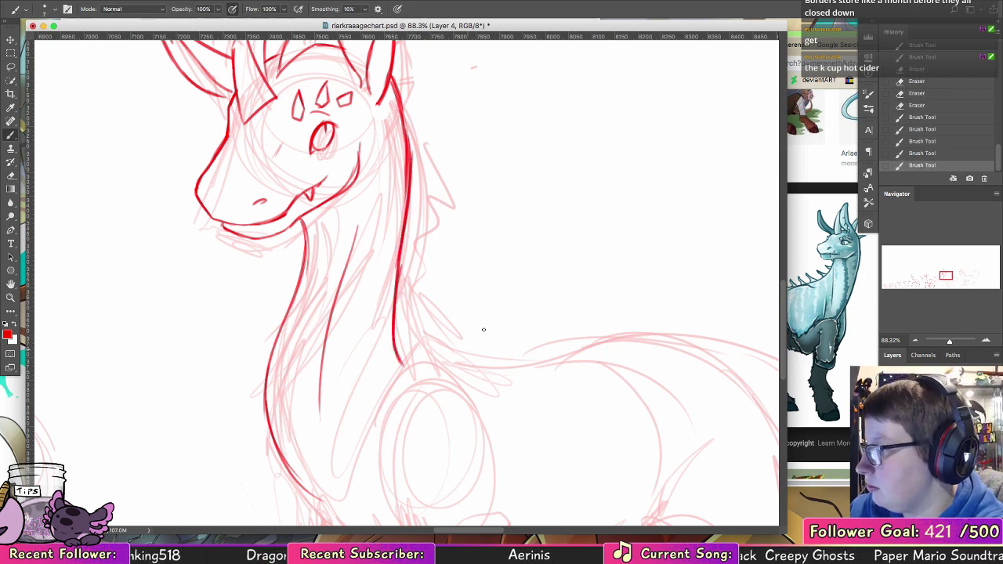
- Draw the arched top and front edge of the near shoulder at the base of the neck
{"action": "mouse_move", "coordinate": [475, 369]}
{"action": "left_mouse_down"}
{"action": "mouse_move", "coordinate": [447, 236]}
{"action": "mouse_move", "coordinate": [395, 236]}
{"action": "mouse_move", "coordinate": [351, 265]}
{"action": "mouse_move", "coordinate": [343, 286]}
{"action": "left_mouse_up"}
{"action": "mouse_move", "coordinate": [357, 249]}
{"action": "left_mouse_down"}
{"action": "mouse_move", "coordinate": [337, 338]}
{"action": "mouse_move", "coordinate": [342, 320]}
{"action": "left_mouse_up"}
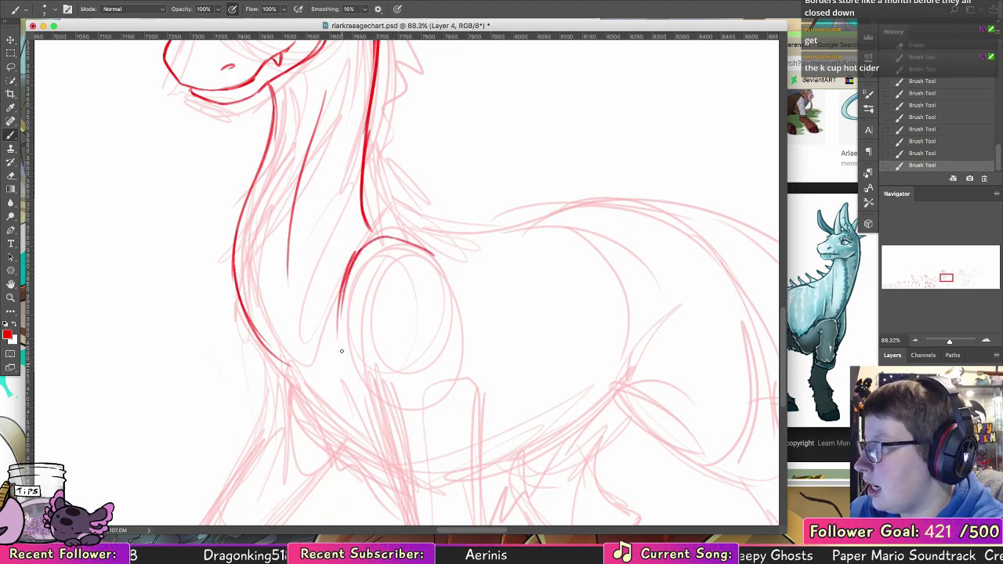
{"action": "left_click_drag", "start_coordinate": [365, 218], "coordinate": [385, 239]}
- Add a jagged fur mark at the base of the neck, and extend the chest line down toward the far foreleg
{"action": "mouse_move", "coordinate": [372, 395]}
{"action": "left_mouse_down"}
{"action": "mouse_move", "coordinate": [332, 287]}
{"action": "mouse_move", "coordinate": [295, 242]}
{"action": "left_mouse_up"}
{"action": "left_click_drag", "start_coordinate": [212, 200], "coordinate": [248, 225]}
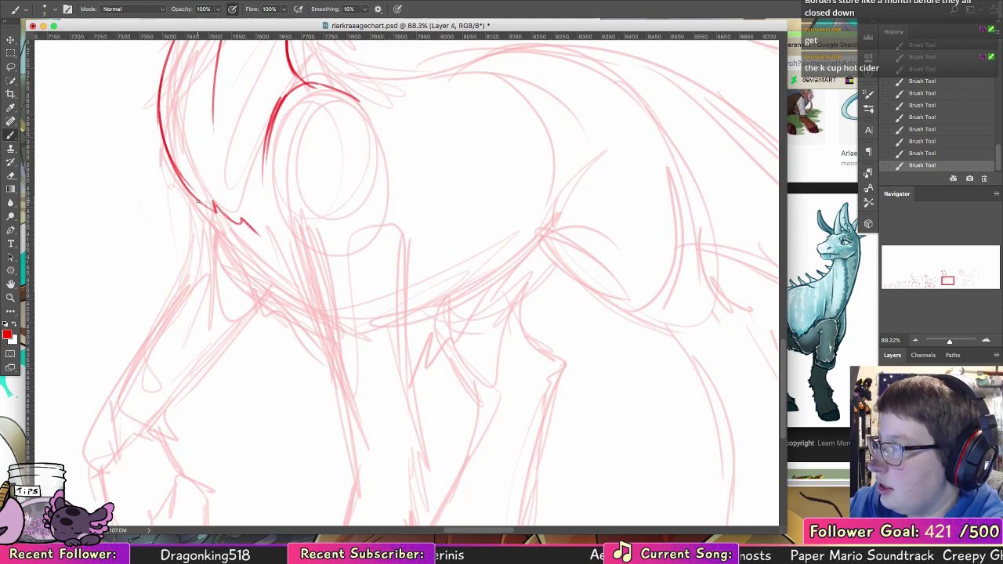
{"action": "left_click_drag", "start_coordinate": [198, 202], "coordinate": [216, 237]}
{"action": "left_click_drag", "start_coordinate": [198, 199], "coordinate": [222, 279]}
{"action": "key", "text": "super+z"}
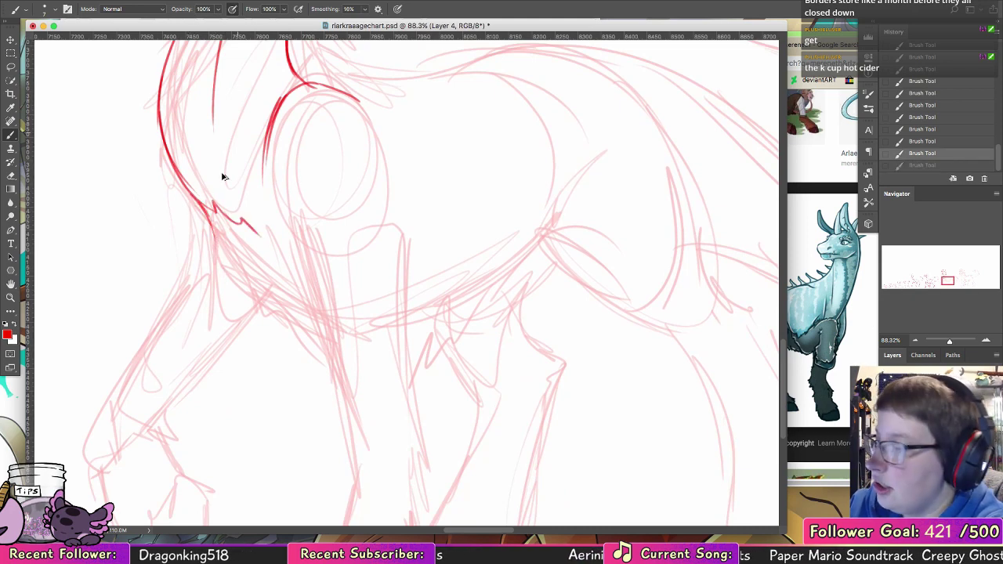
{"action": "mouse_move", "coordinate": [209, 205]}
{"action": "left_mouse_down"}
{"action": "mouse_move", "coordinate": [221, 239]}
{"action": "mouse_move", "coordinate": [236, 303]}
{"action": "left_mouse_up"}
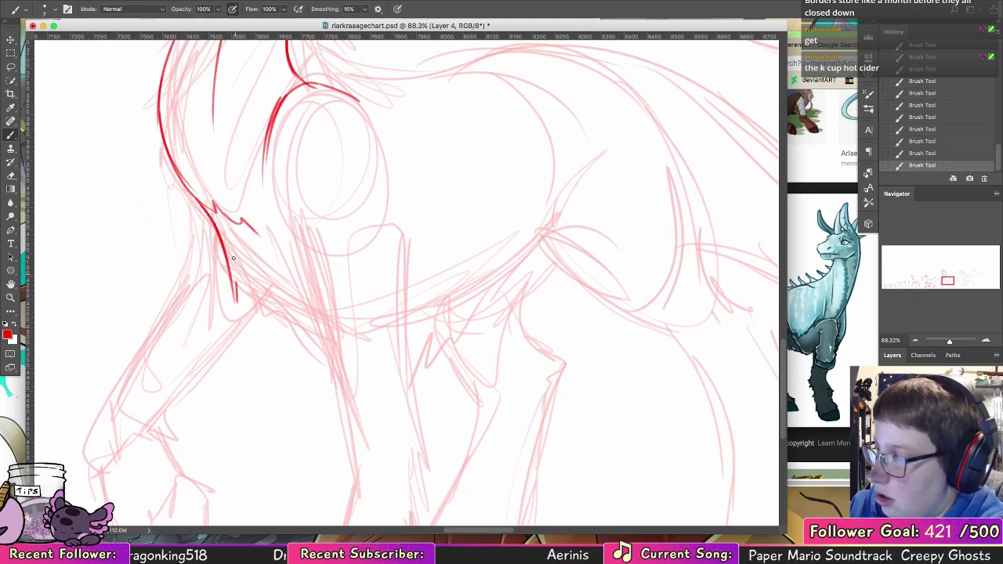
{"action": "mouse_move", "coordinate": [233, 251]}
{"action": "left_mouse_down"}
{"action": "mouse_move", "coordinate": [239, 288]}
{"action": "mouse_move", "coordinate": [281, 352]}
{"action": "mouse_move", "coordinate": [265, 328]}
{"action": "mouse_move", "coordinate": [273, 316]}
{"action": "mouse_move", "coordinate": [330, 369]}
{"action": "left_mouse_up"}
{"action": "key", "text": "super+z"}
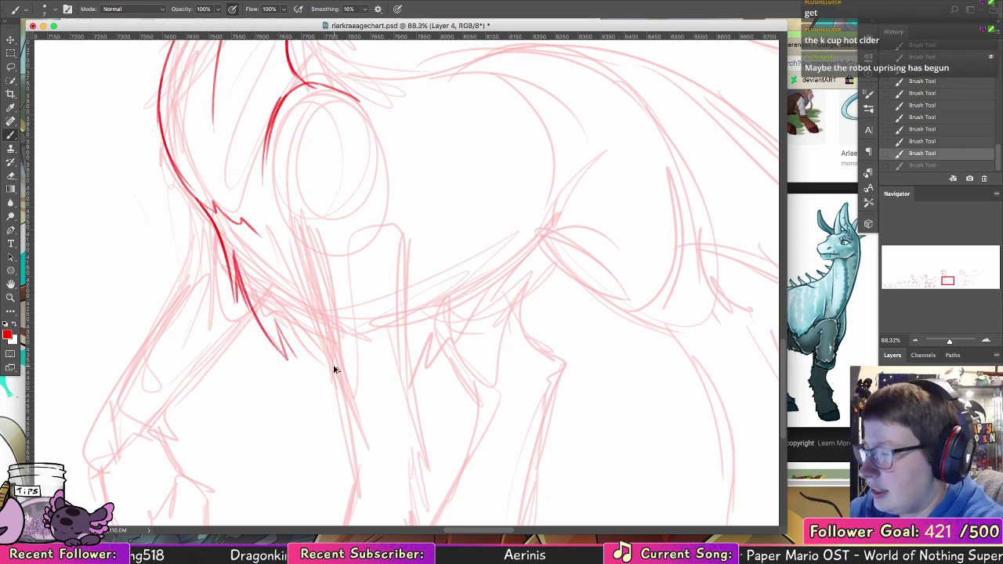
{"action": "key", "text": "super+z"}
{"action": "key", "text": "super+z"}
{"action": "left_click_drag", "start_coordinate": [248, 305], "coordinate": [267, 328]}
{"action": "left_click_drag", "start_coordinate": [261, 287], "coordinate": [313, 359]}
{"action": "left_click_drag", "start_coordinate": [270, 308], "coordinate": [312, 363]}
{"action": "key", "text": "super+z"}
{"action": "key", "text": "super+z"}
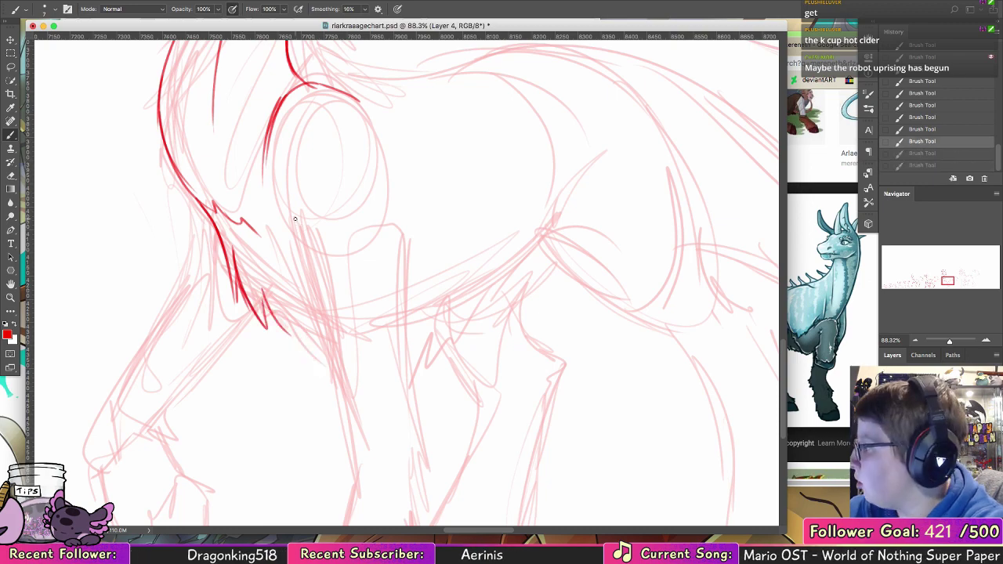
{"action": "key", "text": "super+Tab"}
{"action": "key", "text": "super+Tab"}
{"action": "key", "text": "super+z"}
{"action": "key", "text": "super+z"}
{"action": "left_click_drag", "start_coordinate": [245, 294], "coordinate": [264, 328]}
{"action": "key", "text": "super+z"}
{"action": "key", "text": "super+z"}
- Draw a jagged fur edge along the lower chest, running from the chest line down toward the near foreleg
{"action": "mouse_move", "coordinate": [233, 249]}
{"action": "left_mouse_down"}
{"action": "mouse_move", "coordinate": [235, 304]}
{"action": "mouse_move", "coordinate": [271, 321]}
{"action": "left_mouse_up"}
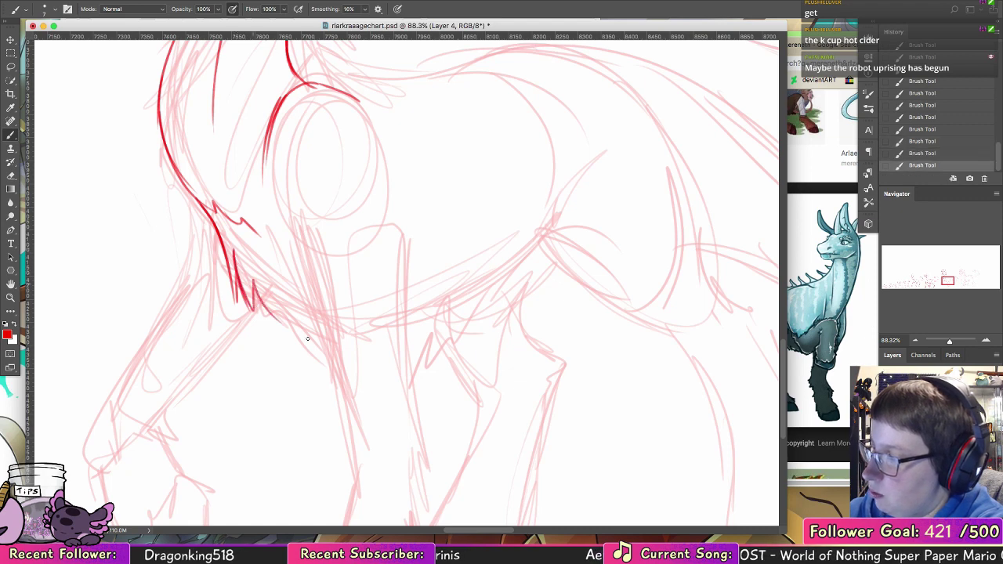
{"action": "left_click_drag", "start_coordinate": [254, 284], "coordinate": [296, 339]}
{"action": "left_click_drag", "start_coordinate": [282, 304], "coordinate": [316, 353]}
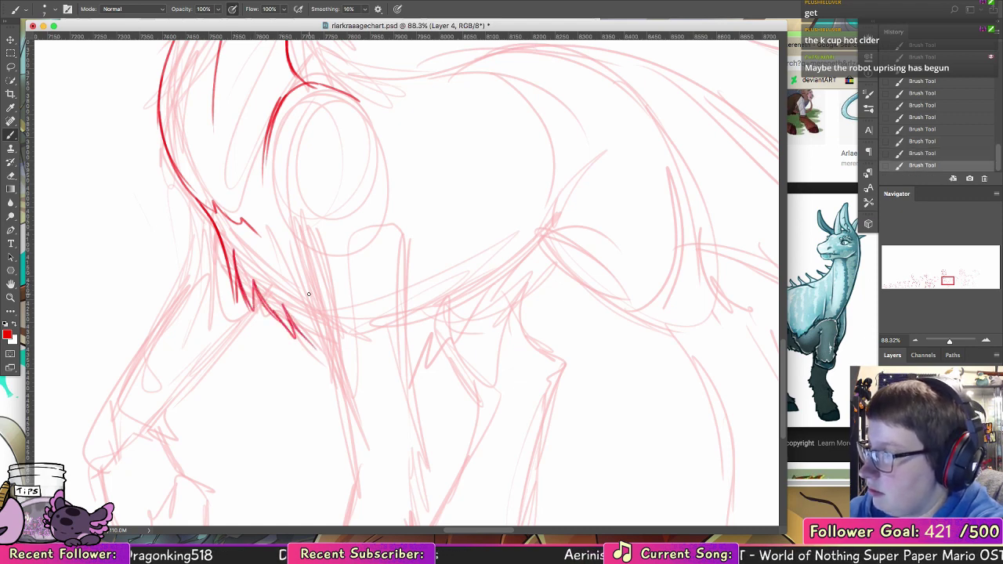
- Extend the near shoulder's front edge down to the chest fur and add jagged fur marks across the top of the near foreleg
{"action": "left_click_drag", "start_coordinate": [266, 223], "coordinate": [287, 264]}
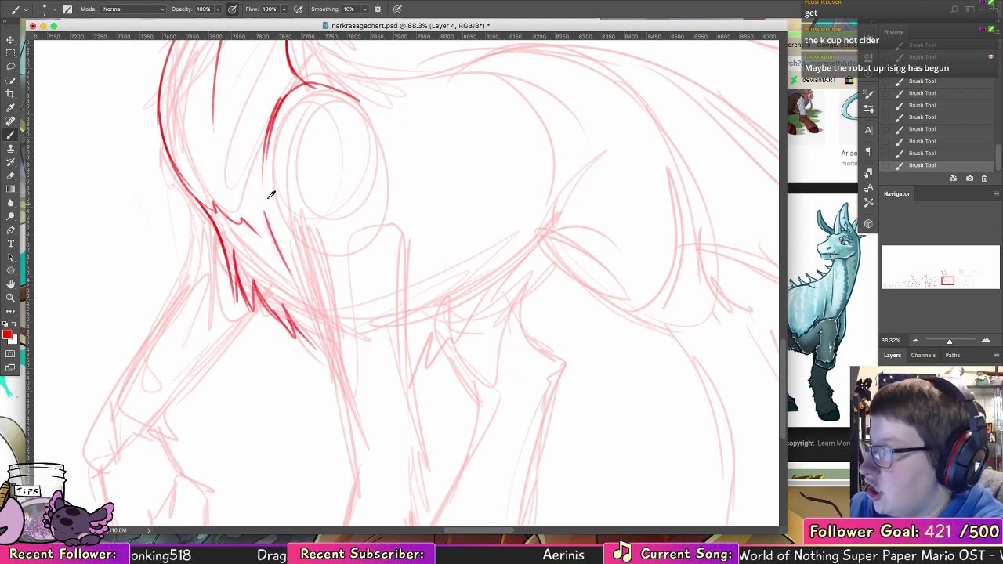
{"action": "left_click_drag", "start_coordinate": [264, 185], "coordinate": [298, 276]}
{"action": "key", "text": "super+z"}
{"action": "key", "text": "super+z"}
{"action": "mouse_move", "coordinate": [261, 182]}
{"action": "left_mouse_down"}
{"action": "mouse_move", "coordinate": [309, 304]}
{"action": "mouse_move", "coordinate": [348, 302]}
{"action": "left_mouse_up"}
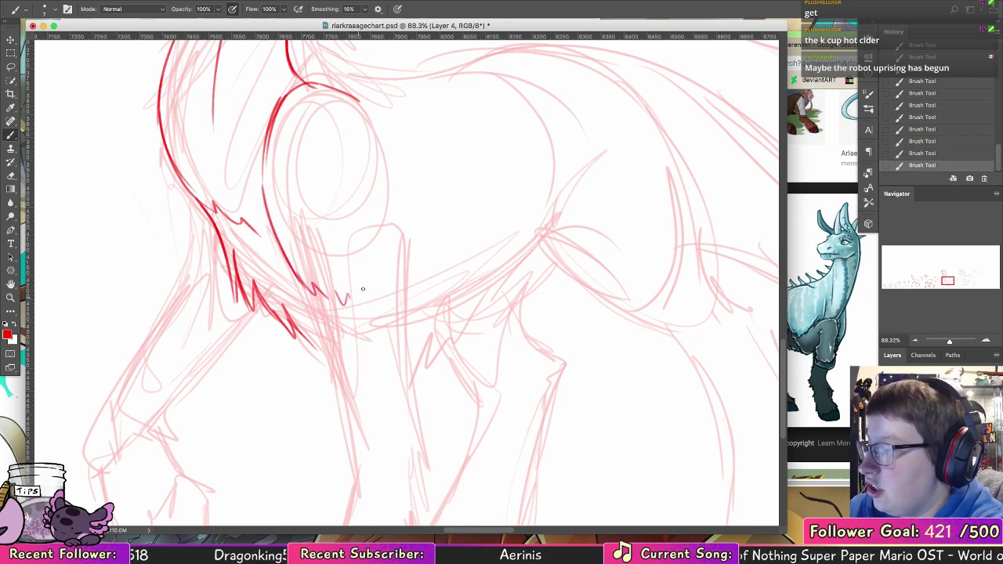
{"action": "left_click_drag", "start_coordinate": [384, 263], "coordinate": [383, 307]}
{"action": "left_click_drag", "start_coordinate": [395, 259], "coordinate": [390, 286]}
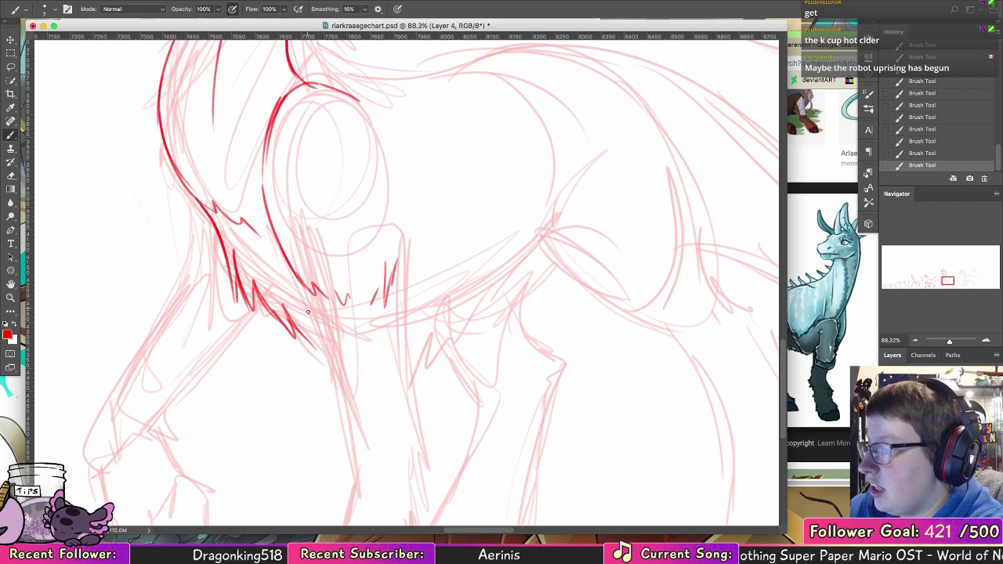
- Draw the front edge of the near foreleg from the shoulder fur down to the knee, redoing the first attempt
{"action": "mouse_move", "coordinate": [295, 273]}
{"action": "left_mouse_down"}
{"action": "mouse_move", "coordinate": [321, 347]}
{"action": "mouse_move", "coordinate": [318, 334]}
{"action": "left_mouse_up"}
{"action": "left_click_drag", "start_coordinate": [335, 389], "coordinate": [337, 392]}
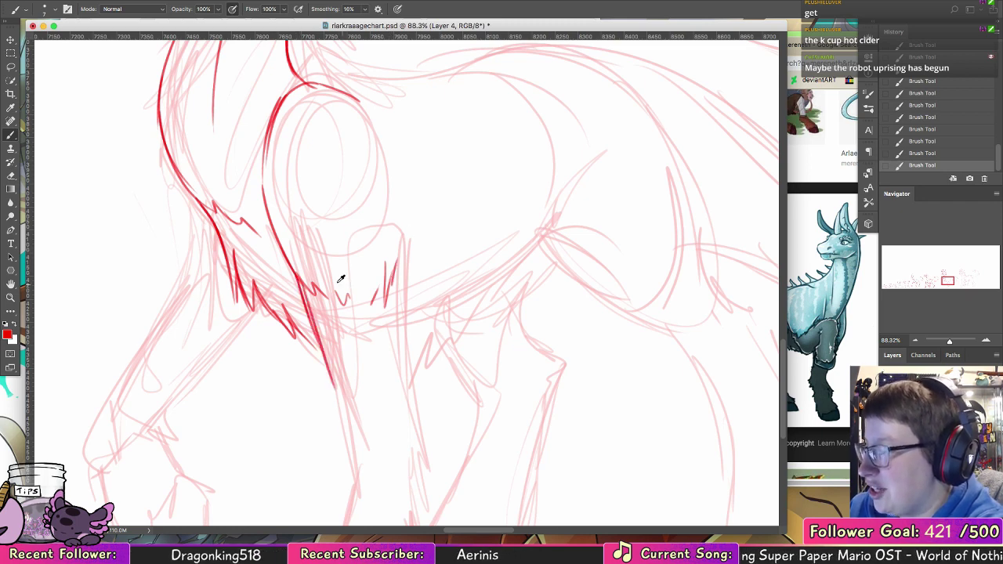
{"action": "key", "text": "super+z"}
{"action": "left_click_drag", "start_coordinate": [300, 284], "coordinate": [341, 411]}
{"action": "left_click_drag", "start_coordinate": [321, 358], "coordinate": [357, 494]}
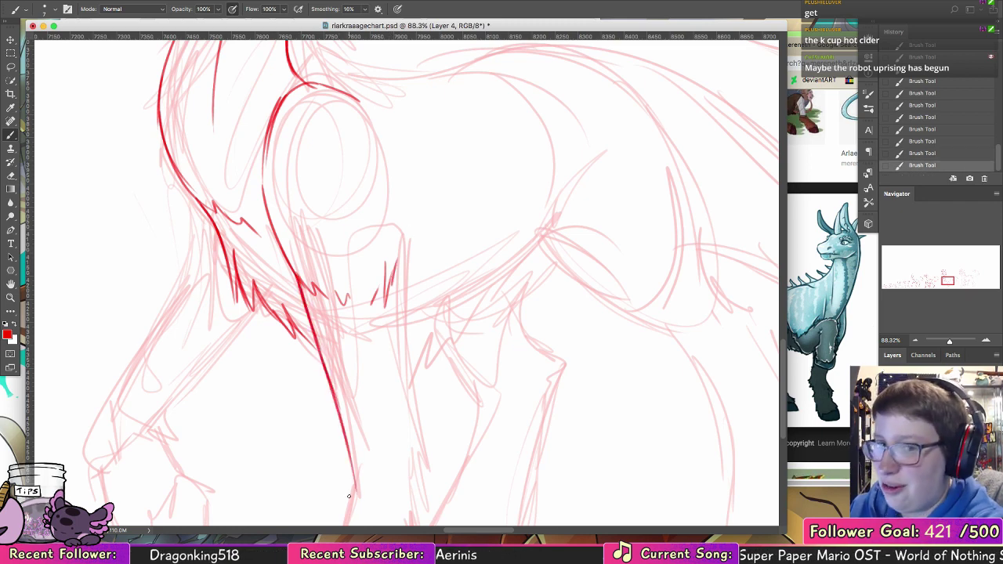
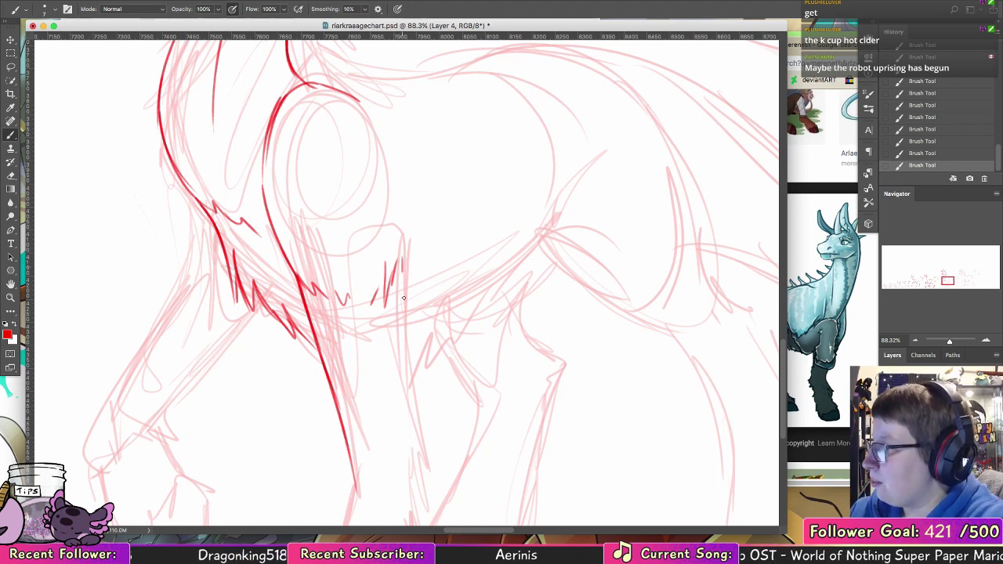
- Draw the back edge of the near foreleg from the fur at its top down toward the knee
{"action": "left_click_drag", "start_coordinate": [403, 297], "coordinate": [404, 301]}
{"action": "left_click_drag", "start_coordinate": [401, 256], "coordinate": [414, 309]}
{"action": "mouse_move", "coordinate": [405, 297]}
{"action": "left_mouse_down"}
{"action": "mouse_move", "coordinate": [413, 380]}
{"action": "mouse_move", "coordinate": [419, 236]}
{"action": "mouse_move", "coordinate": [382, 220]}
{"action": "mouse_move", "coordinate": [385, 323]}
{"action": "left_mouse_up"}
{"action": "left_click_drag", "start_coordinate": [383, 241], "coordinate": [392, 336]}
{"action": "left_click_drag", "start_coordinate": [385, 275], "coordinate": [396, 348]}
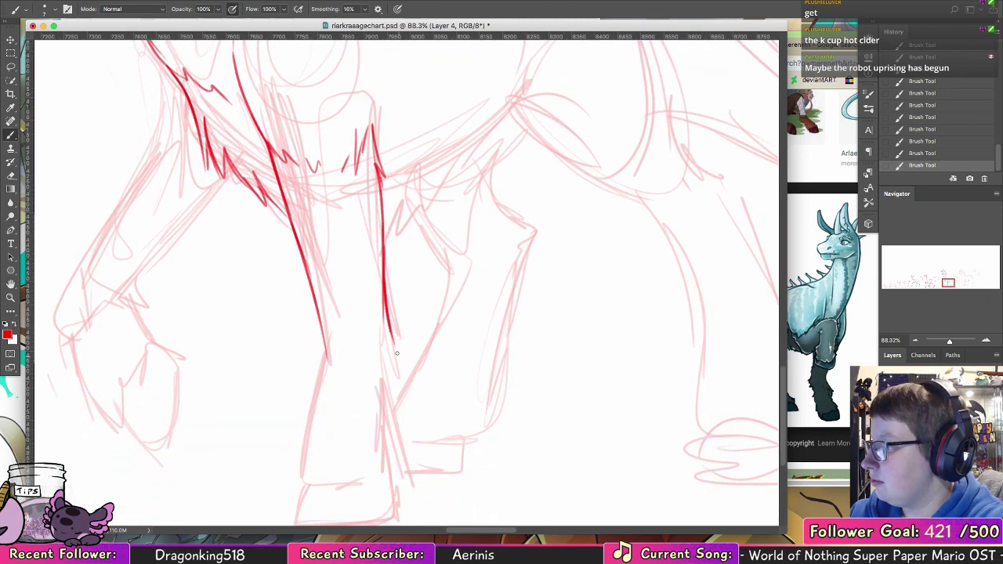
- Outline the near foreleg below the knee and finish it with a jagged fur edge above the hoof
{"action": "left_click_drag", "start_coordinate": [324, 335], "coordinate": [315, 413]}
{"action": "mouse_move", "coordinate": [325, 376]}
{"action": "left_mouse_down"}
{"action": "mouse_move", "coordinate": [310, 483]}
{"action": "mouse_move", "coordinate": [321, 467]}
{"action": "mouse_move", "coordinate": [332, 480]}
{"action": "mouse_move", "coordinate": [399, 479]}
{"action": "mouse_move", "coordinate": [401, 415]}
{"action": "left_mouse_up"}
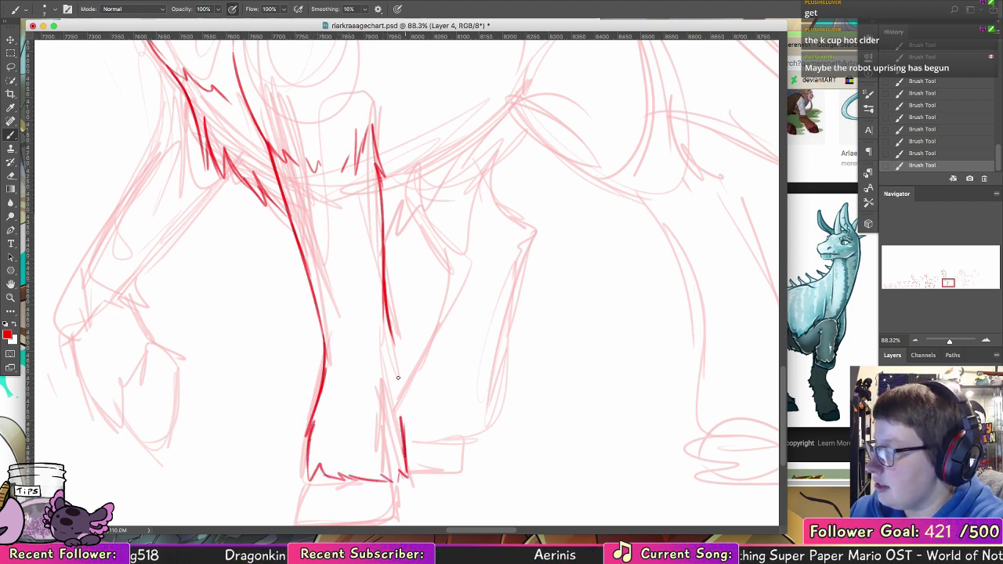
{"action": "left_click_drag", "start_coordinate": [398, 375], "coordinate": [392, 324]}
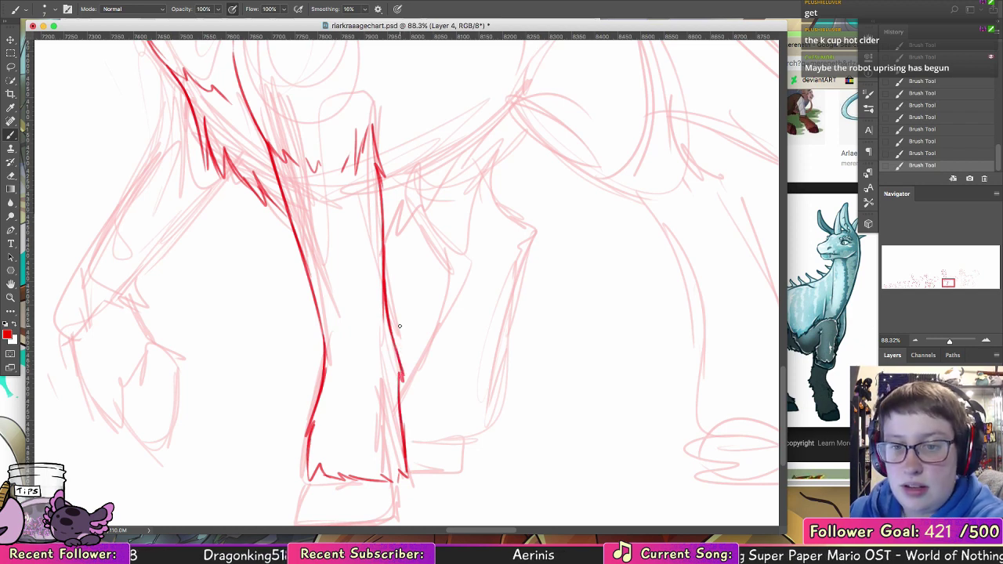
- Outline the near forehoof beneath the fur edge with a curved base, redoing the first attempt
{"action": "scroll", "coordinate": [455, 329], "scroll_direction": "down", "scroll_amount": 5}
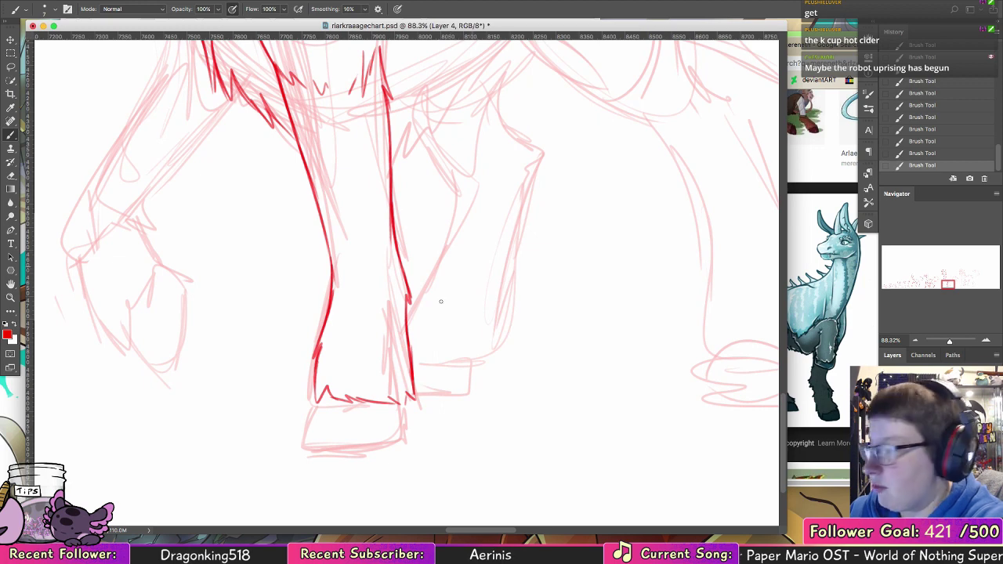
{"action": "mouse_move", "coordinate": [314, 390]}
{"action": "left_mouse_down"}
{"action": "mouse_move", "coordinate": [306, 435]}
{"action": "mouse_move", "coordinate": [384, 444]}
{"action": "left_mouse_up"}
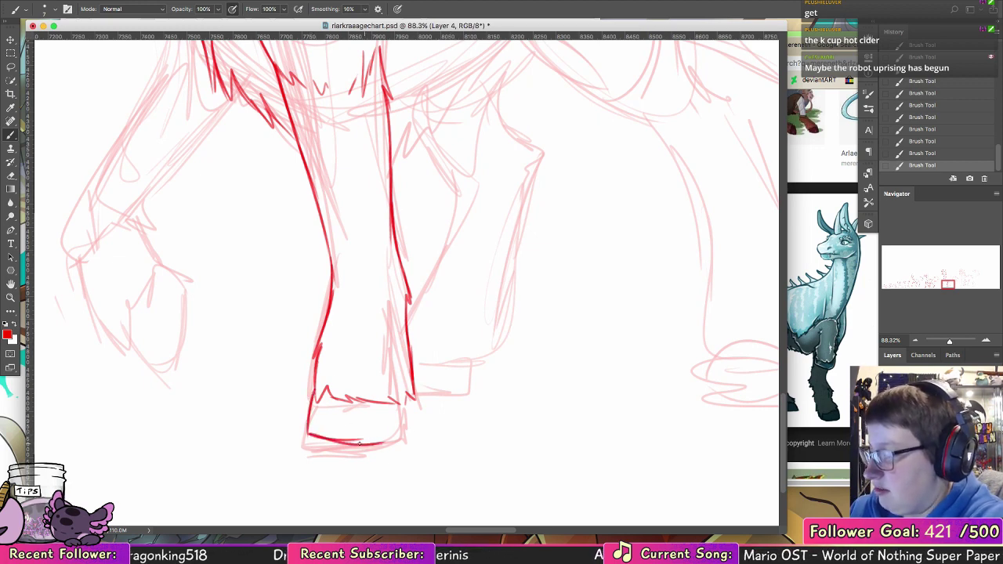
{"action": "key", "text": "super+z"}
{"action": "left_click_drag", "start_coordinate": [306, 433], "coordinate": [402, 431]}
{"action": "left_click_drag", "start_coordinate": [411, 396], "coordinate": [408, 431]}
- Draw the front and back edges of the raised far foreleg's upper part, from the chest down to the knee
{"action": "left_click_drag", "start_coordinate": [427, 236], "coordinate": [534, 396]}
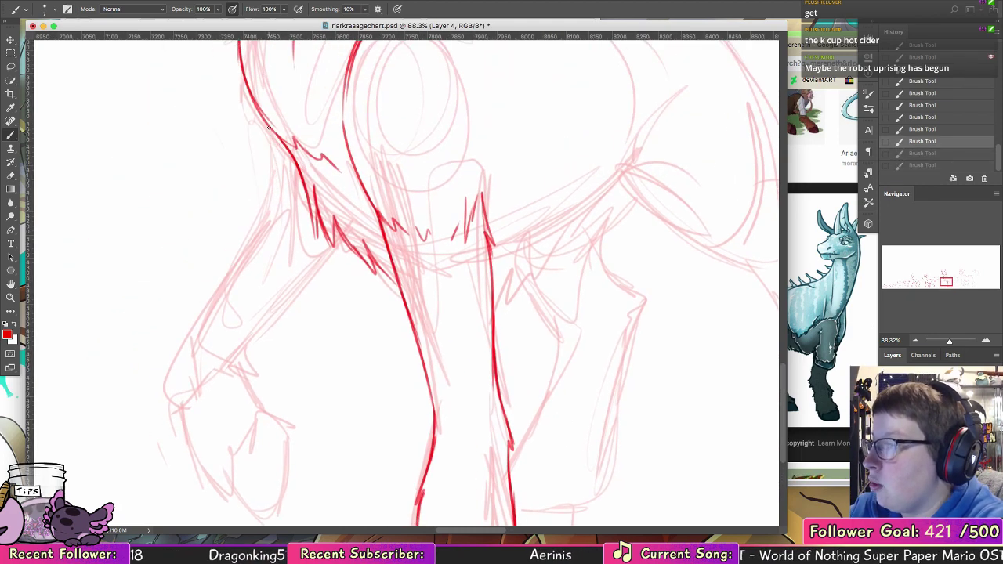
{"action": "mouse_move", "coordinate": [272, 129]}
{"action": "left_mouse_down"}
{"action": "mouse_move", "coordinate": [282, 196]}
{"action": "mouse_move", "coordinate": [306, 207]}
{"action": "mouse_move", "coordinate": [267, 204]}
{"action": "mouse_move", "coordinate": [164, 380]}
{"action": "left_mouse_up"}
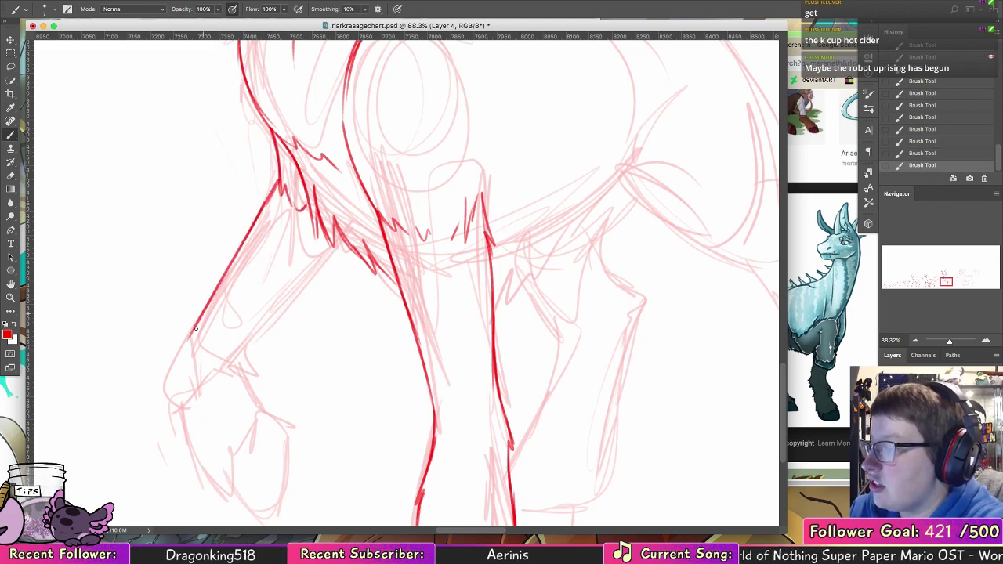
{"action": "left_click_drag", "start_coordinate": [196, 327], "coordinate": [176, 390]}
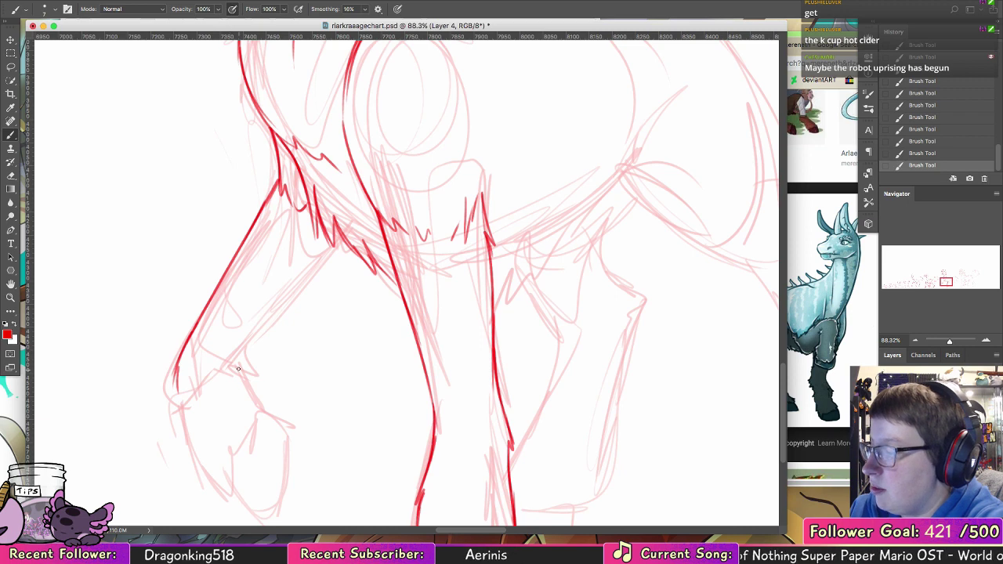
{"action": "mouse_move", "coordinate": [240, 367]}
{"action": "left_mouse_down"}
{"action": "mouse_move", "coordinate": [254, 377]}
{"action": "mouse_move", "coordinate": [343, 260]}
{"action": "left_mouse_up"}
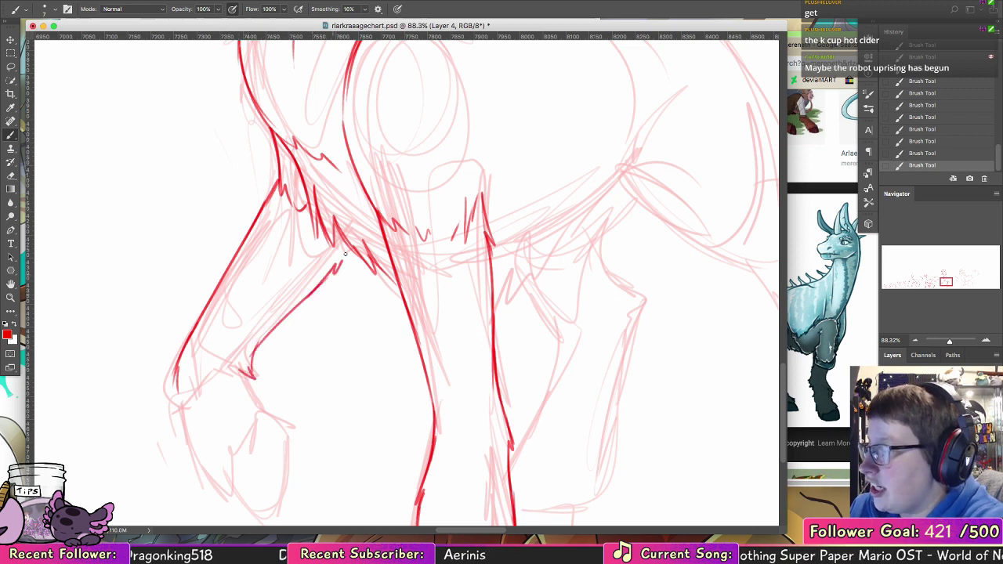
- Draw the raised far foreleg's bent lower part below the knee and outline its rounded hoof
{"action": "left_click_drag", "start_coordinate": [279, 354], "coordinate": [359, 163]}
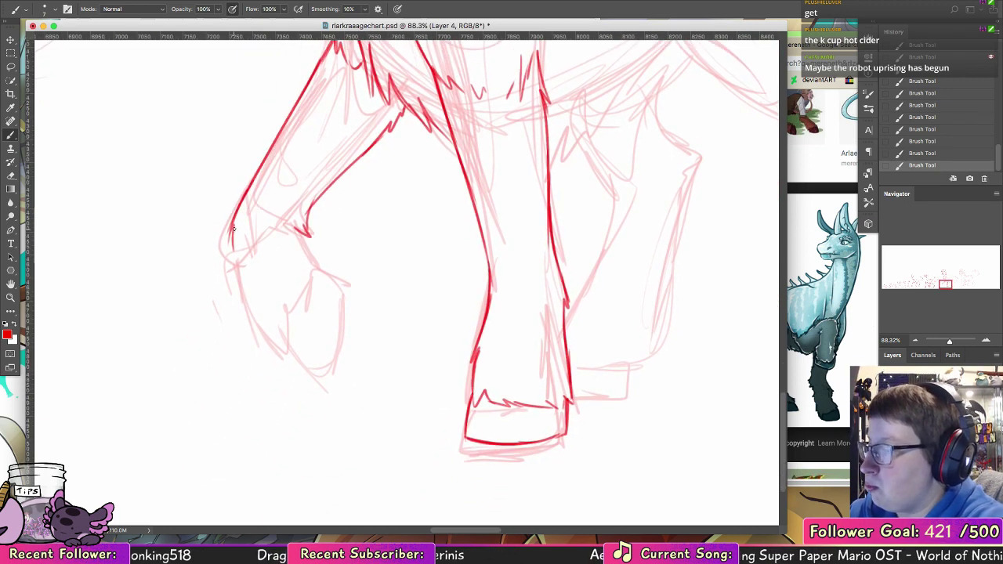
{"action": "mouse_move", "coordinate": [233, 228]}
{"action": "left_mouse_down"}
{"action": "mouse_move", "coordinate": [241, 288]}
{"action": "mouse_move", "coordinate": [279, 341]}
{"action": "mouse_move", "coordinate": [303, 288]}
{"action": "mouse_move", "coordinate": [326, 271]}
{"action": "left_mouse_up"}
{"action": "left_click_drag", "start_coordinate": [306, 232], "coordinate": [329, 272]}
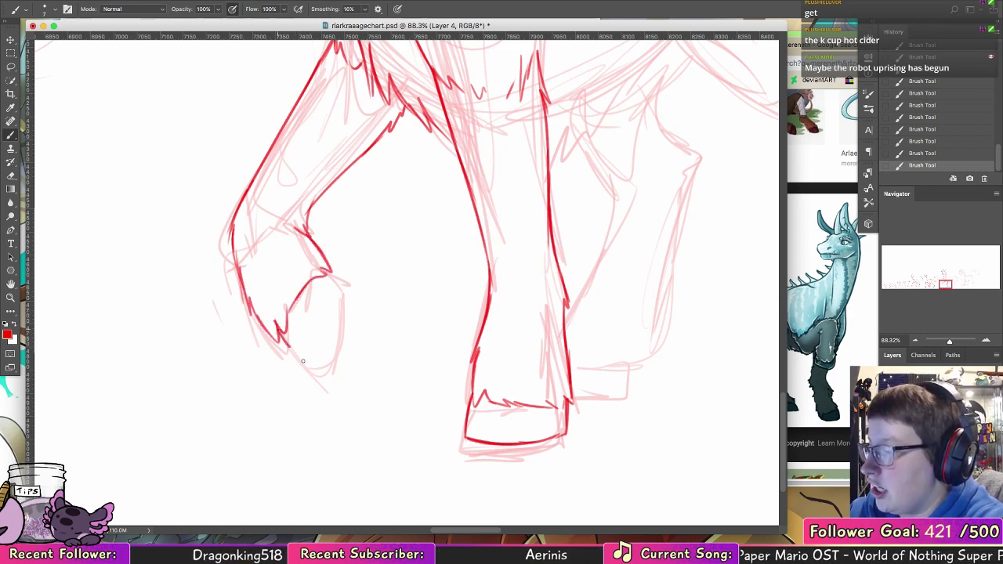
{"action": "left_click_drag", "start_coordinate": [287, 346], "coordinate": [316, 367]}
{"action": "mouse_move", "coordinate": [336, 279]}
{"action": "left_mouse_down"}
{"action": "mouse_move", "coordinate": [330, 362]}
{"action": "mouse_move", "coordinate": [313, 362]}
{"action": "left_mouse_up"}
- Redraw the raised foreleg's front edge slightly further inward, from the chest past the knee toward the hoof
{"action": "scroll", "coordinate": [389, 327], "scroll_direction": "up", "scroll_amount": 5}
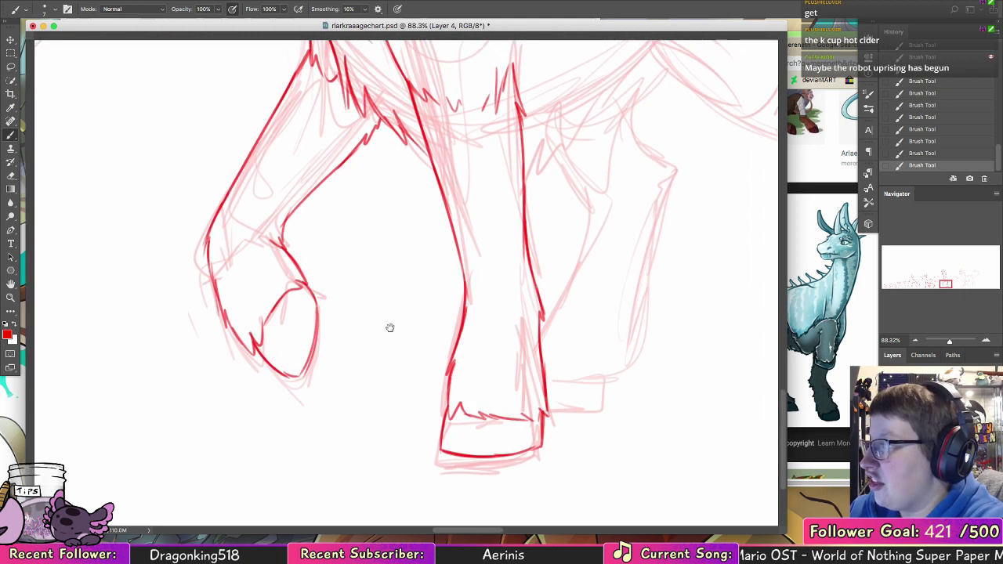
{"action": "left_click_drag", "start_coordinate": [233, 341], "coordinate": [231, 345]}
{"action": "key", "text": "super+z"}
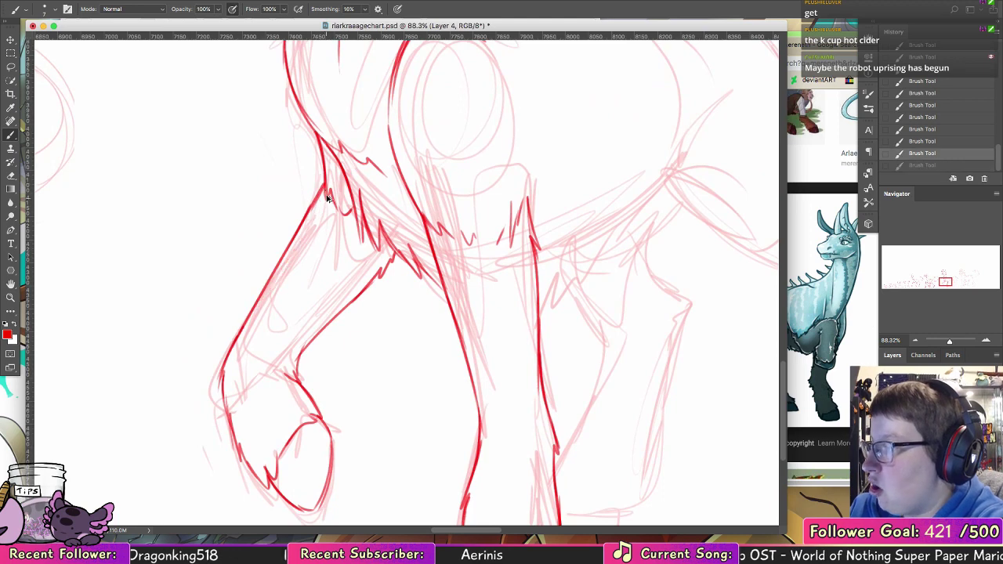
{"action": "mouse_move", "coordinate": [325, 186]}
{"action": "left_mouse_down"}
{"action": "mouse_move", "coordinate": [232, 348]}
{"action": "mouse_move", "coordinate": [229, 386]}
{"action": "left_mouse_up"}
{"action": "left_click_drag", "start_coordinate": [250, 333], "coordinate": [229, 416]}
{"action": "left_click_drag", "start_coordinate": [230, 377], "coordinate": [247, 462]}
- Erase the old outer line along the front of the raised foreleg
{"action": "left_click", "coordinate": [11, 176]}
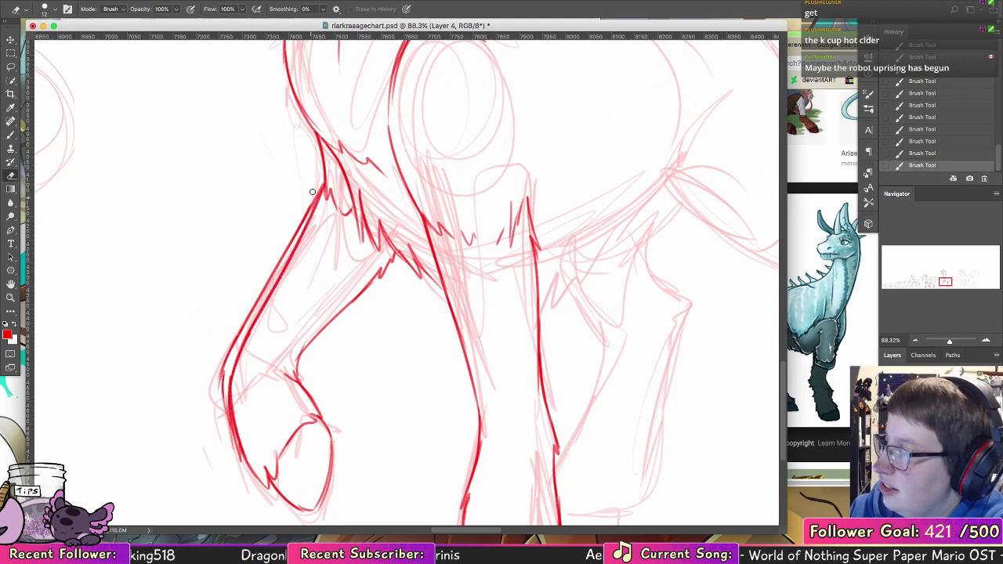
{"action": "mouse_move", "coordinate": [316, 192]}
{"action": "left_mouse_down"}
{"action": "mouse_move", "coordinate": [227, 359]}
{"action": "mouse_move", "coordinate": [227, 419]}
{"action": "left_mouse_up"}
{"action": "left_click_drag", "start_coordinate": [229, 378], "coordinate": [237, 448]}
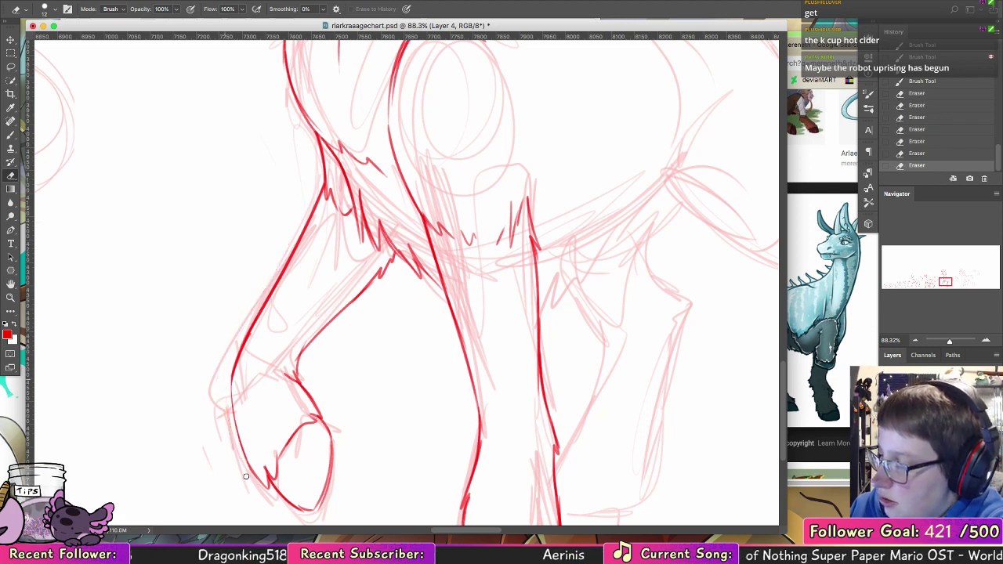
- Lasso the near shoulder and both forelegs, stretch them downward to 109.44% height, and deselect
{"action": "left_click", "coordinate": [10, 297]}
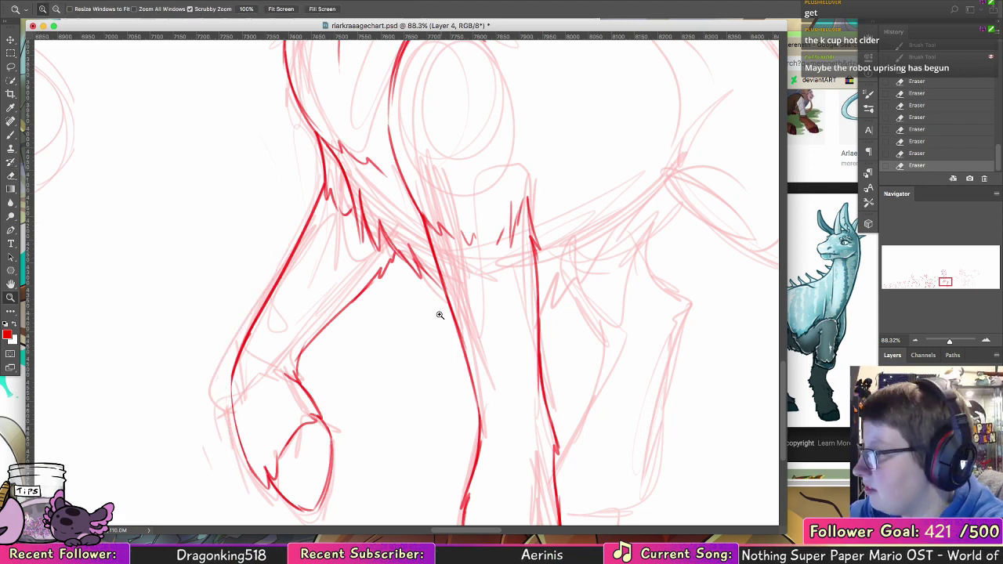
{"action": "left_click_drag", "start_coordinate": [438, 316], "coordinate": [345, 317]}
{"action": "left_click_drag", "start_coordinate": [509, 366], "coordinate": [500, 363]}
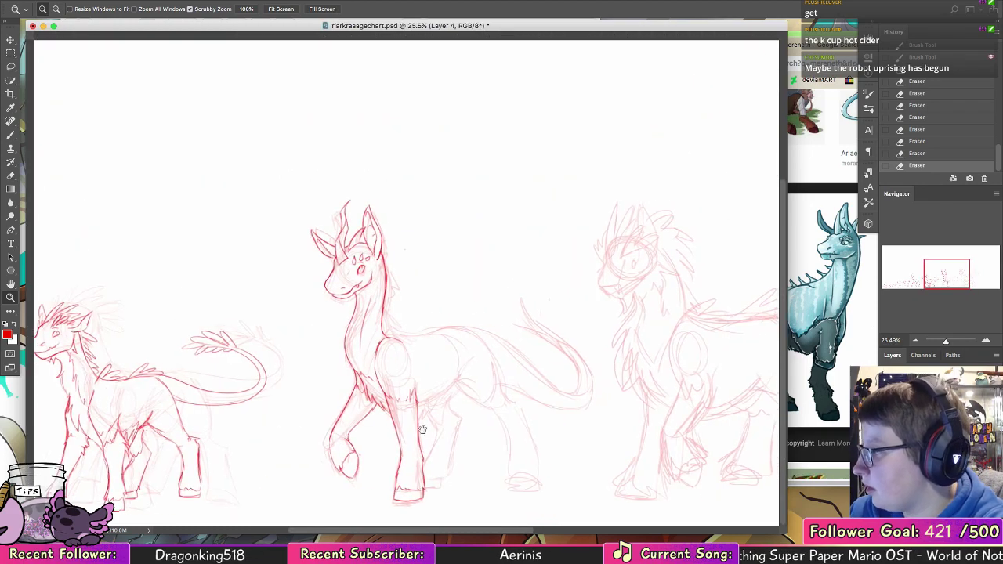
{"action": "scroll", "coordinate": [443, 486], "scroll_direction": "up", "scroll_amount": 4}
{"action": "key", "text": "l"}
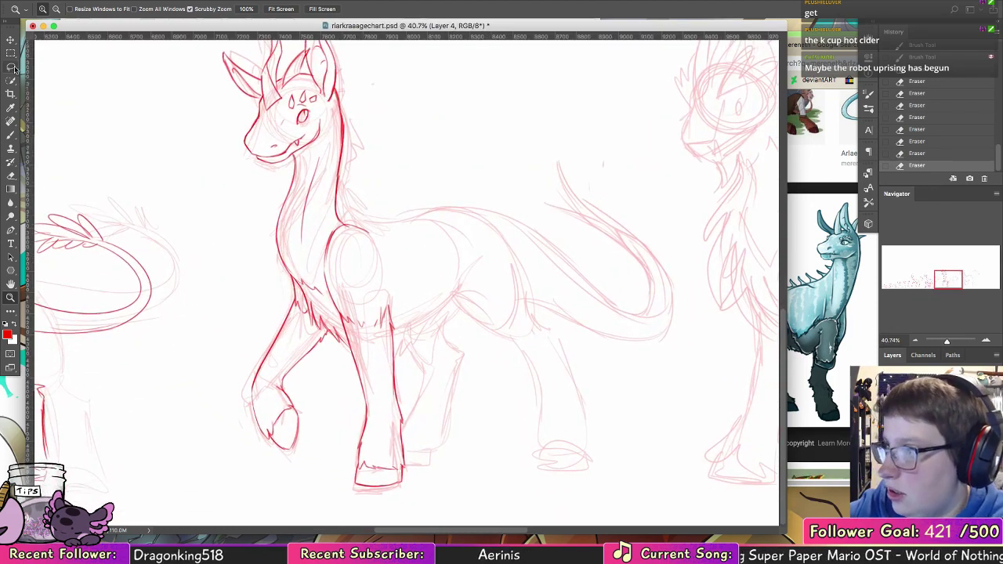
{"action": "mouse_move", "coordinate": [361, 223]}
{"action": "left_mouse_down"}
{"action": "mouse_move", "coordinate": [322, 263]}
{"action": "mouse_move", "coordinate": [344, 357]}
{"action": "mouse_move", "coordinate": [311, 331]}
{"action": "mouse_move", "coordinate": [298, 286]}
{"action": "mouse_move", "coordinate": [227, 474]}
{"action": "mouse_move", "coordinate": [375, 229]}
{"action": "mouse_move", "coordinate": [335, 191]}
{"action": "left_mouse_up"}
{"action": "key", "text": "ctrl+t"}
{"action": "left_click_drag", "start_coordinate": [402, 308], "coordinate": [405, 334]}
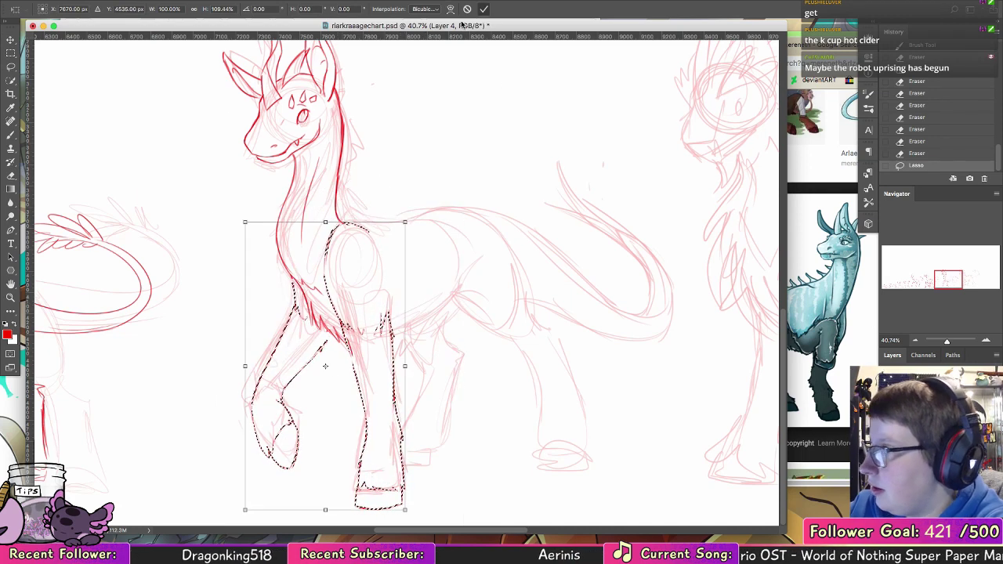
{"action": "key", "text": "Return"}
{"action": "key", "text": "ctrl+d"}
- Patch the line where the chest fur meets the near foreleg and erase the stray overlap there
{"action": "key", "text": "b"}
{"action": "left_click_drag", "start_coordinate": [345, 335], "coordinate": [355, 369]}
{"action": "mouse_move", "coordinate": [347, 341]}
{"action": "left_mouse_down"}
{"action": "mouse_move", "coordinate": [356, 373]}
{"action": "mouse_move", "coordinate": [353, 350]}
{"action": "left_mouse_up"}
{"action": "left_click", "coordinate": [10, 176]}
{"action": "left_click_drag", "start_coordinate": [350, 340], "coordinate": [354, 351]}
- Erase the front edge of the near foreleg around the knee and redraw it as a smoother line, undoing the rejected strokes
{"action": "left_click_drag", "start_coordinate": [520, 305], "coordinate": [442, 279]}
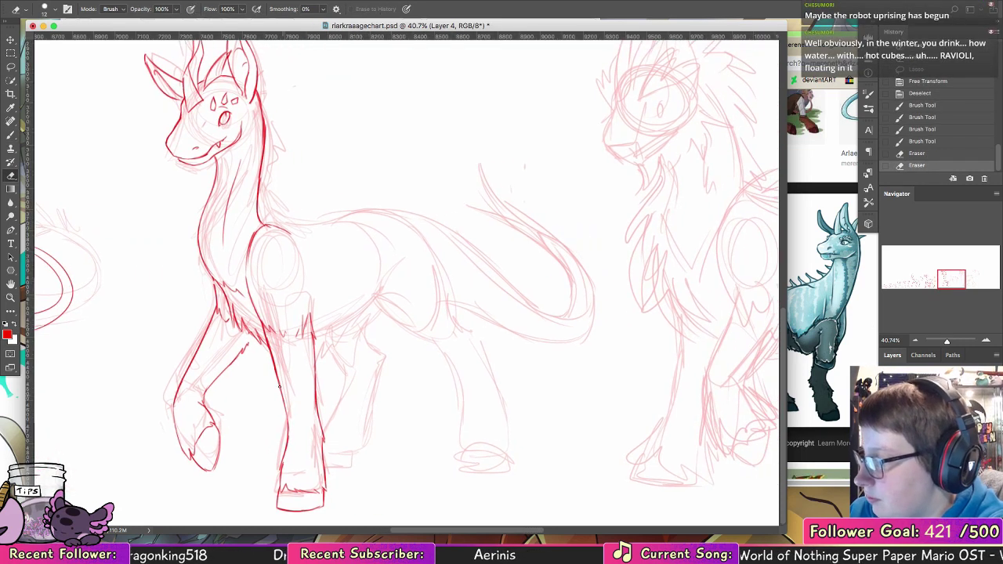
{"action": "left_click_drag", "start_coordinate": [287, 418], "coordinate": [284, 399]}
{"action": "left_click", "coordinate": [11, 137]}
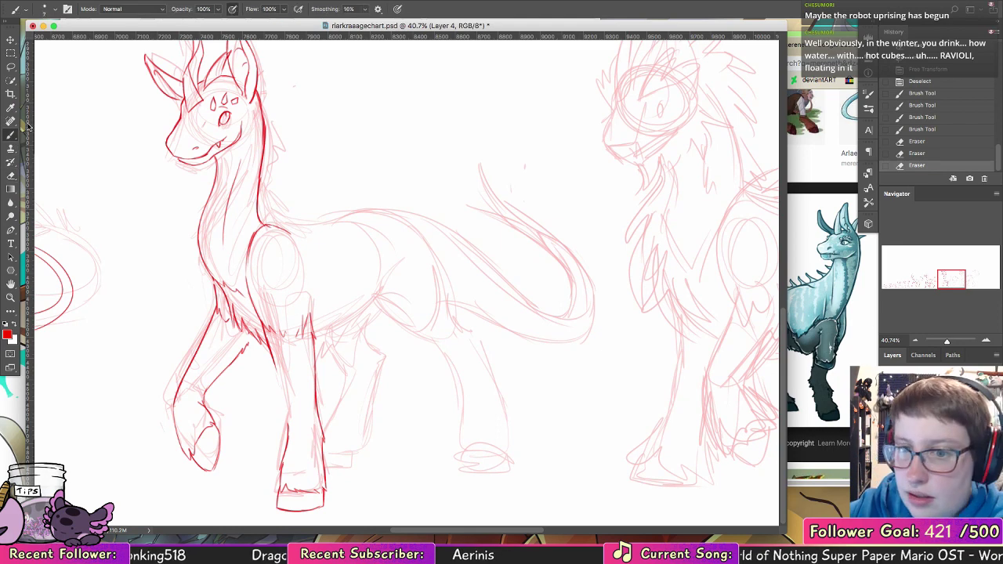
{"action": "left_click_drag", "start_coordinate": [273, 358], "coordinate": [287, 449]}
{"action": "key", "text": "super+z"}
{"action": "left_click_drag", "start_coordinate": [287, 407], "coordinate": [289, 432]}
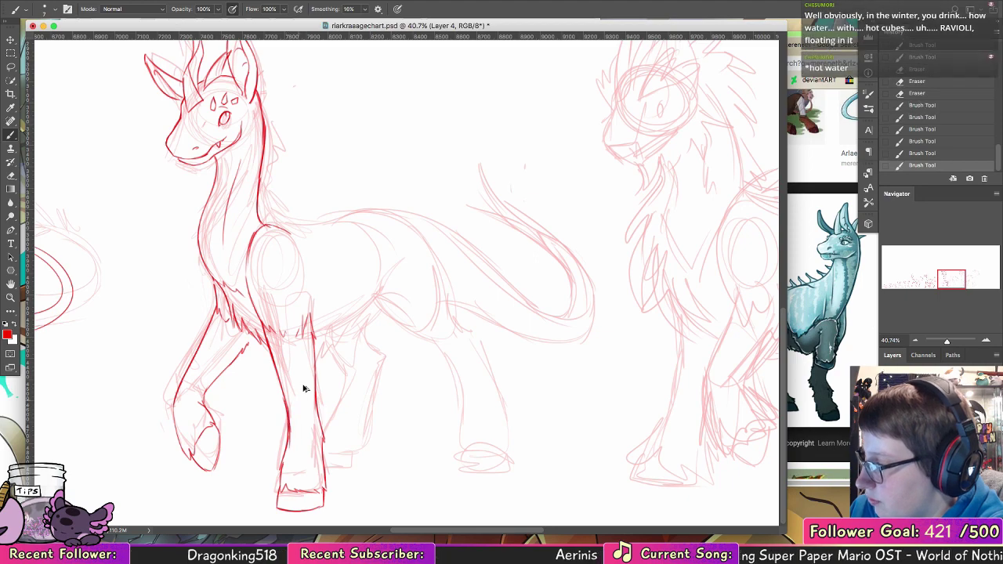
{"action": "key", "text": "super+z"}
{"action": "key", "text": "super+z"}
{"action": "key", "text": "super+z"}
{"action": "key", "text": "super+z"}
{"action": "left_click_drag", "start_coordinate": [283, 392], "coordinate": [291, 428]}
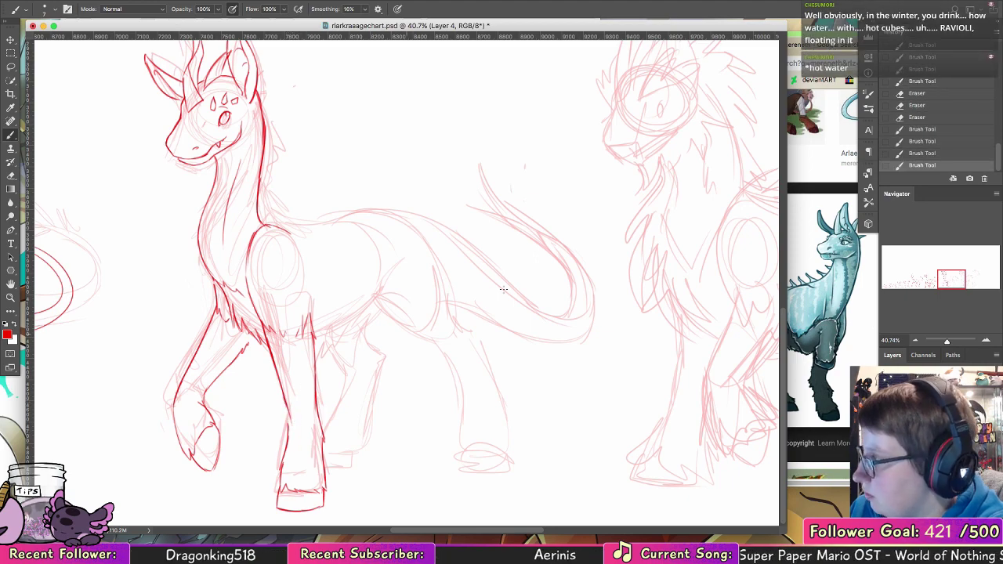
- Switch to the browser's horse image search and open the picture of the white horse by the waterfall for reference
{"action": "left_click", "coordinate": [839, 293]}
{"action": "left_click", "coordinate": [727, 49]}
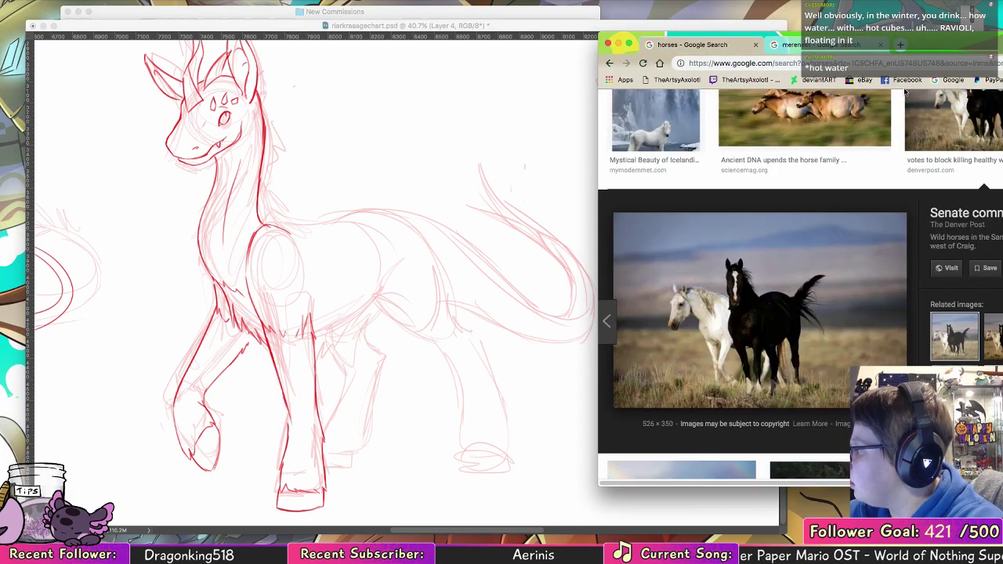
{"action": "left_click", "coordinate": [679, 131]}
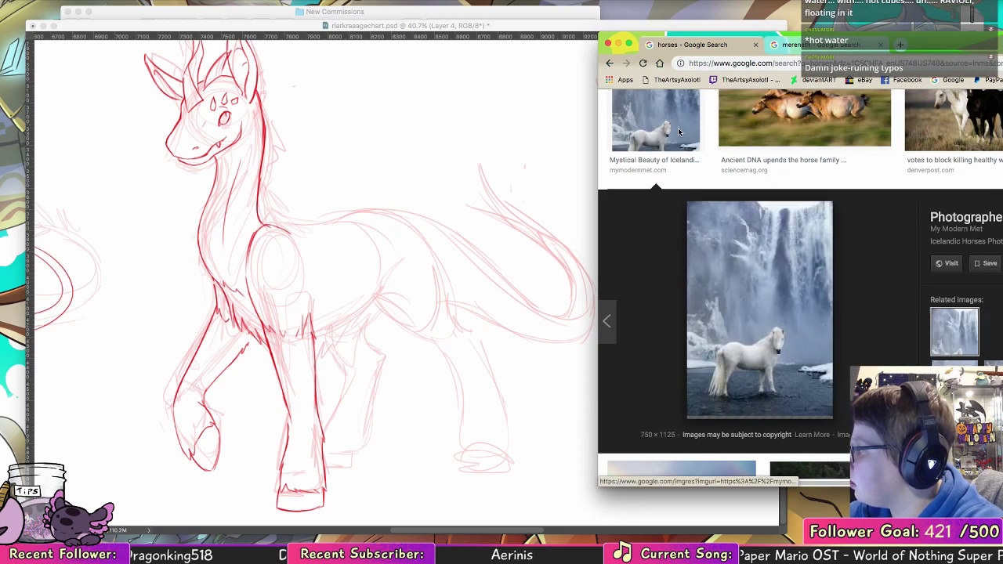
- Return to the Photoshop drawing and redraw the near foreleg's front edge down past the knee, undoing the rejected strokes
{"action": "left_click", "coordinate": [307, 394]}
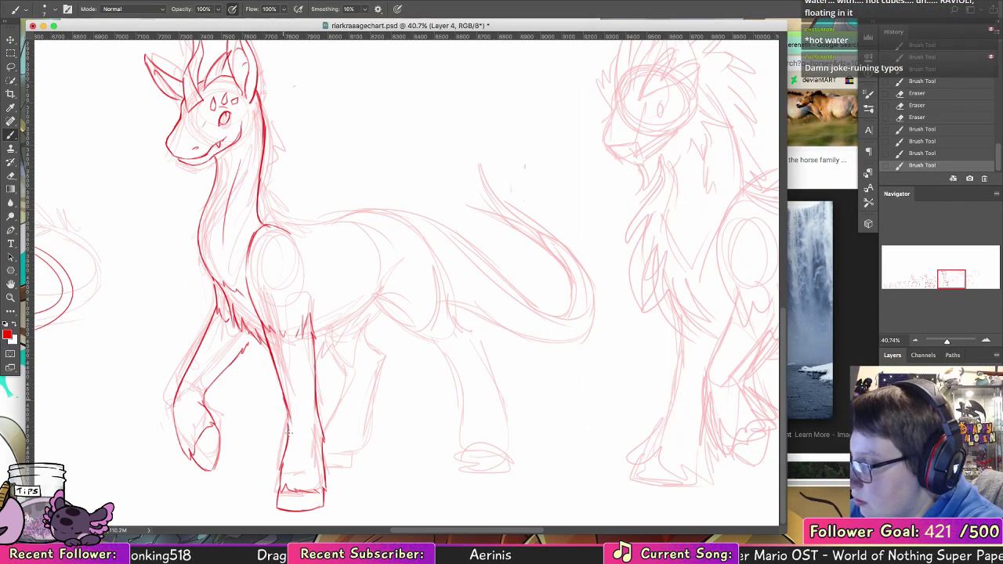
{"action": "left_click_drag", "start_coordinate": [288, 432], "coordinate": [289, 415]}
{"action": "mouse_move", "coordinate": [286, 398]}
{"action": "left_mouse_down"}
{"action": "mouse_move", "coordinate": [288, 441]}
{"action": "mouse_move", "coordinate": [291, 398]}
{"action": "left_mouse_up"}
{"action": "key", "text": "super+z"}
{"action": "key", "text": "super+z"}
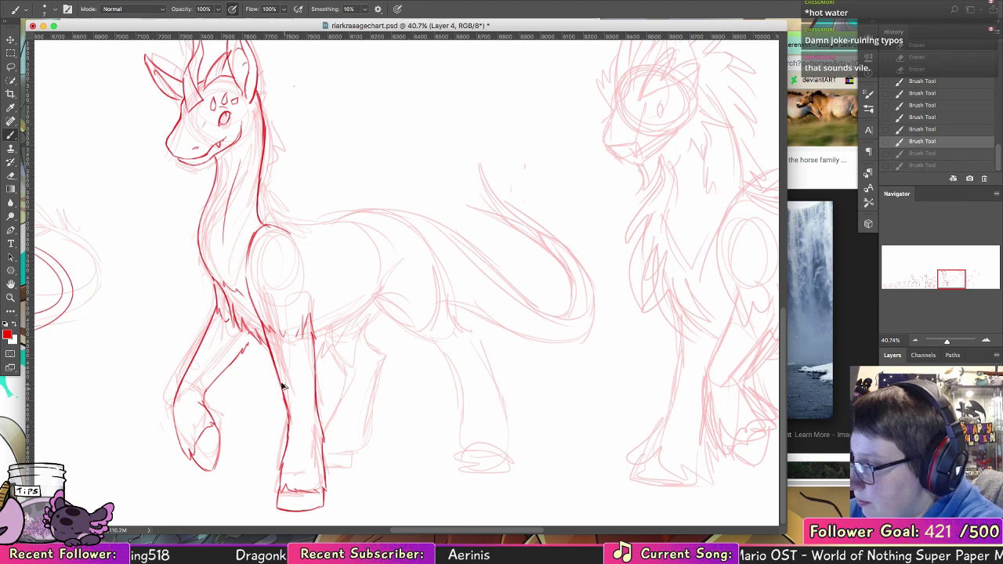
{"action": "key", "text": "super+z"}
{"action": "key", "text": "super+z"}
{"action": "left_click_drag", "start_coordinate": [271, 341], "coordinate": [284, 383]}
{"action": "left_click_drag", "start_coordinate": [280, 373], "coordinate": [288, 447]}
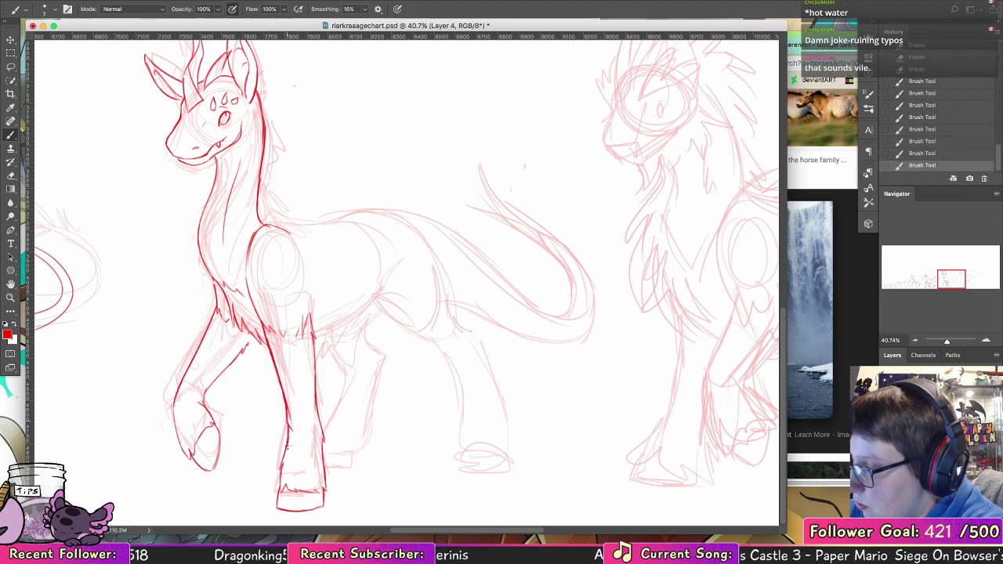
- Erase the stray overlap below the near foreleg's knee and add a short stroke joining the raised foreleg to the chest
{"action": "key", "text": "e"}
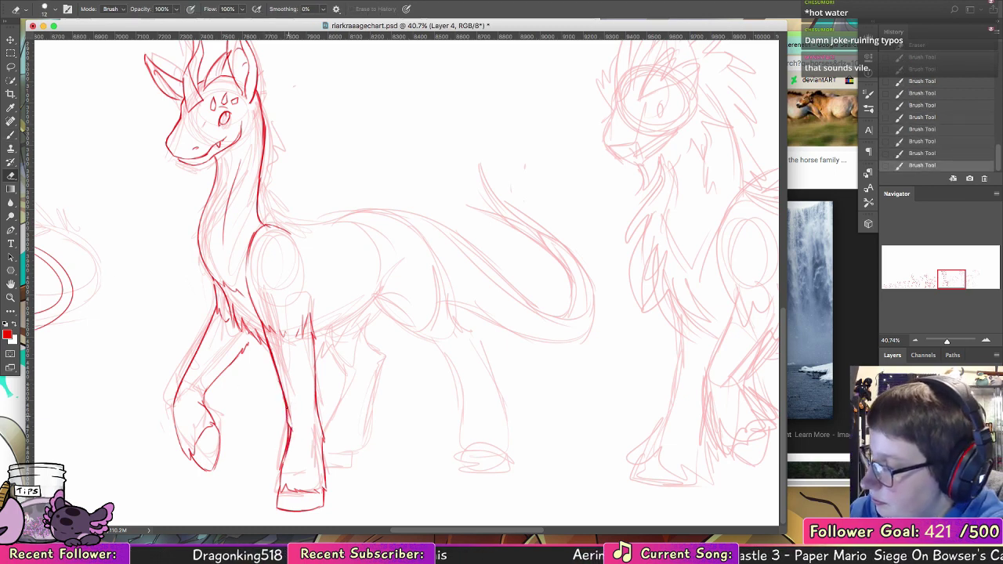
{"action": "left_click_drag", "start_coordinate": [289, 430], "coordinate": [287, 459]}
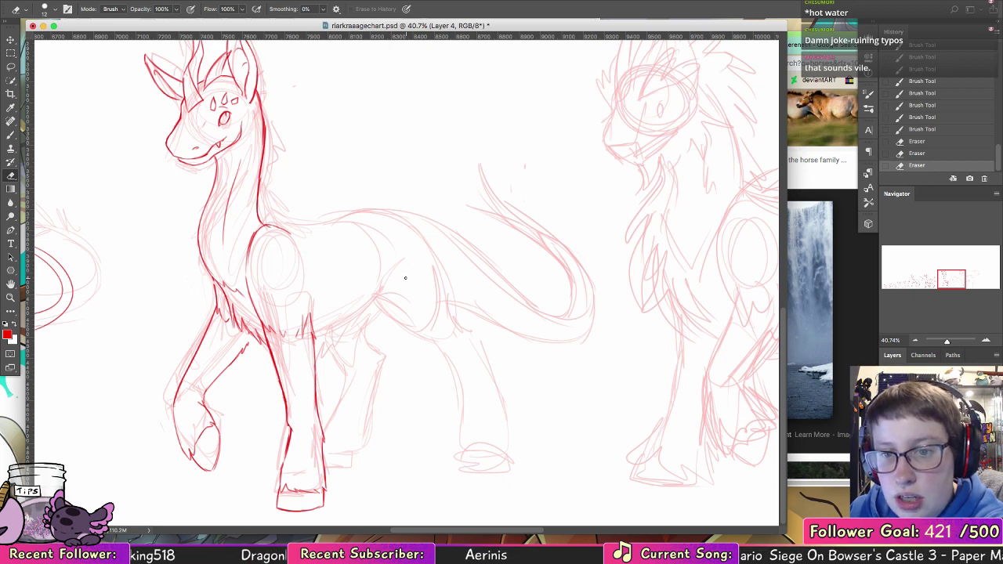
{"action": "left_click", "coordinate": [11, 135]}
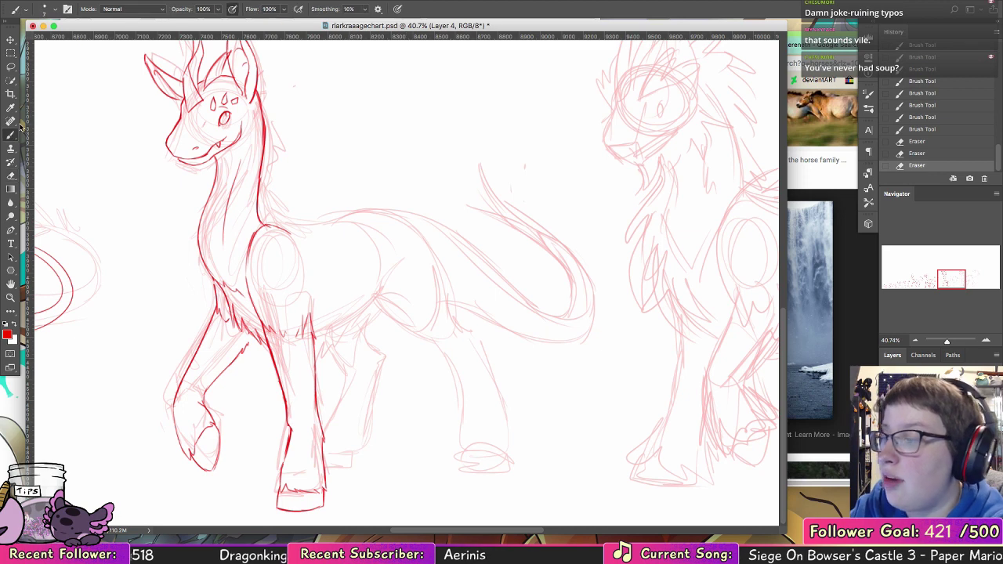
{"action": "left_click_drag", "start_coordinate": [249, 338], "coordinate": [260, 305]}
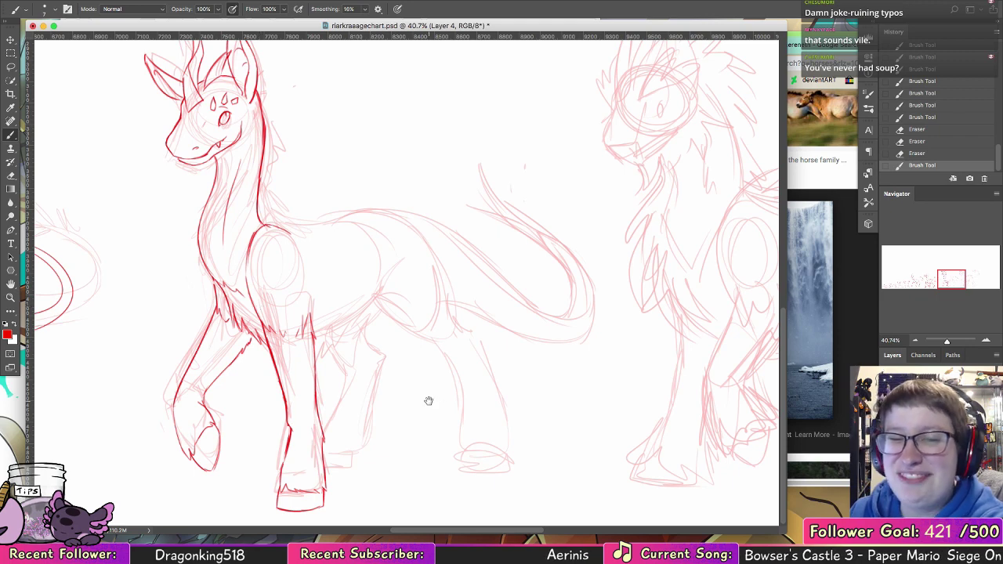
- Draw the jagged belly fur behind the near foreleg, with a second fur edge above it running back to the flank
{"action": "left_click_drag", "start_coordinate": [440, 377], "coordinate": [423, 374]}
{"action": "mouse_move", "coordinate": [301, 355]}
{"action": "left_mouse_down"}
{"action": "mouse_move", "coordinate": [306, 338]}
{"action": "mouse_move", "coordinate": [347, 317]}
{"action": "left_mouse_up"}
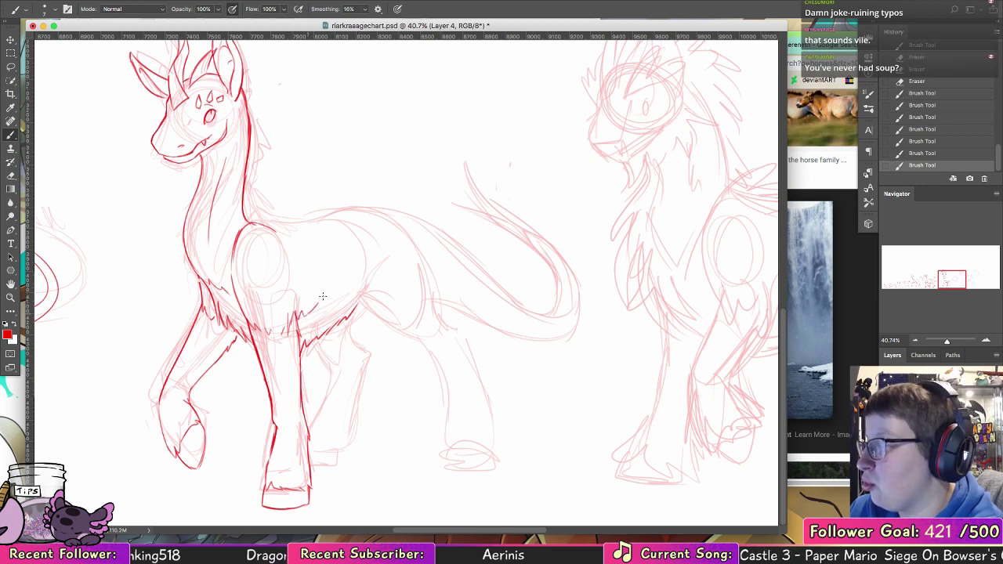
{"action": "left_click_drag", "start_coordinate": [296, 298], "coordinate": [295, 331]}
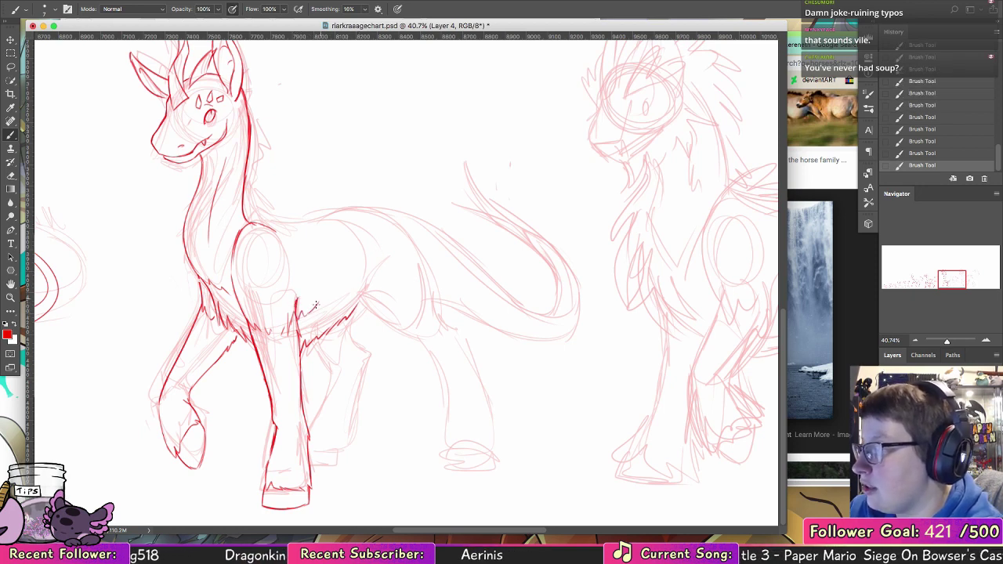
{"action": "mouse_move", "coordinate": [357, 288]}
{"action": "left_mouse_down"}
{"action": "mouse_move", "coordinate": [362, 280]}
{"action": "mouse_move", "coordinate": [356, 302]}
{"action": "left_mouse_up"}
{"action": "left_click_drag", "start_coordinate": [363, 266], "coordinate": [358, 299]}
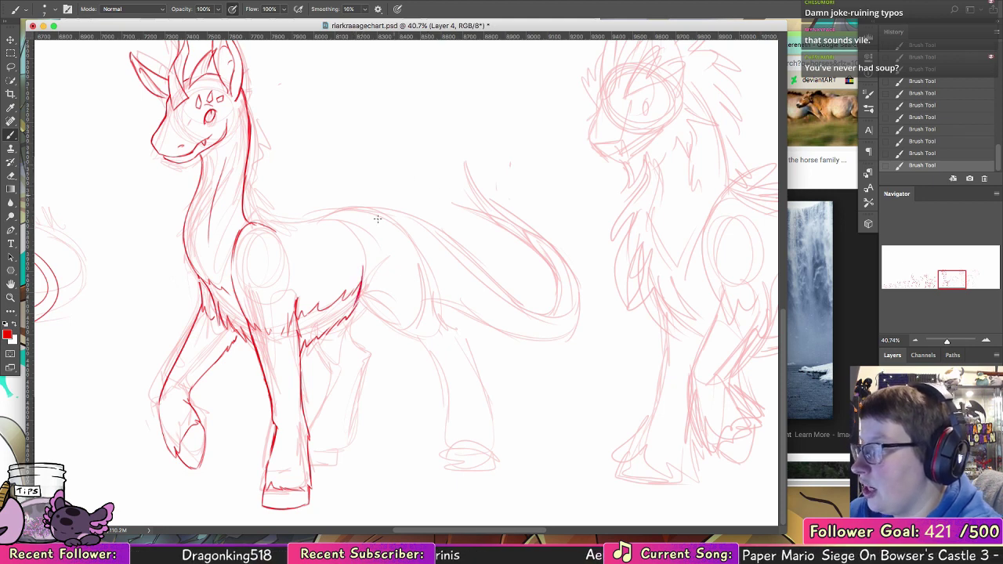
- Draw the near hind leg from the haunch and thigh down to the fetlock fur and hoof, undoing the rejected strokes
{"action": "left_click_drag", "start_coordinate": [358, 308], "coordinate": [423, 336]}
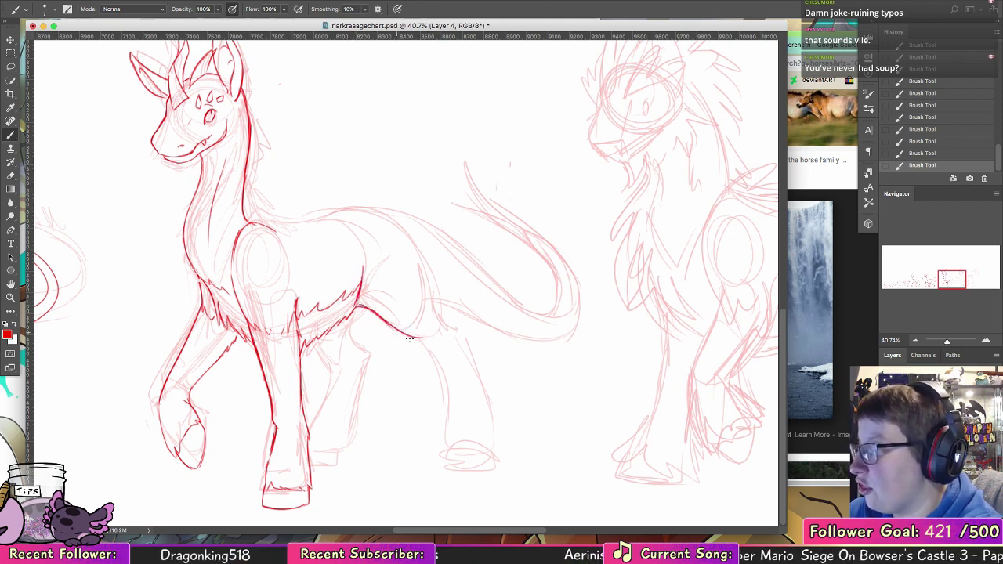
{"action": "left_click_drag", "start_coordinate": [393, 223], "coordinate": [425, 279]}
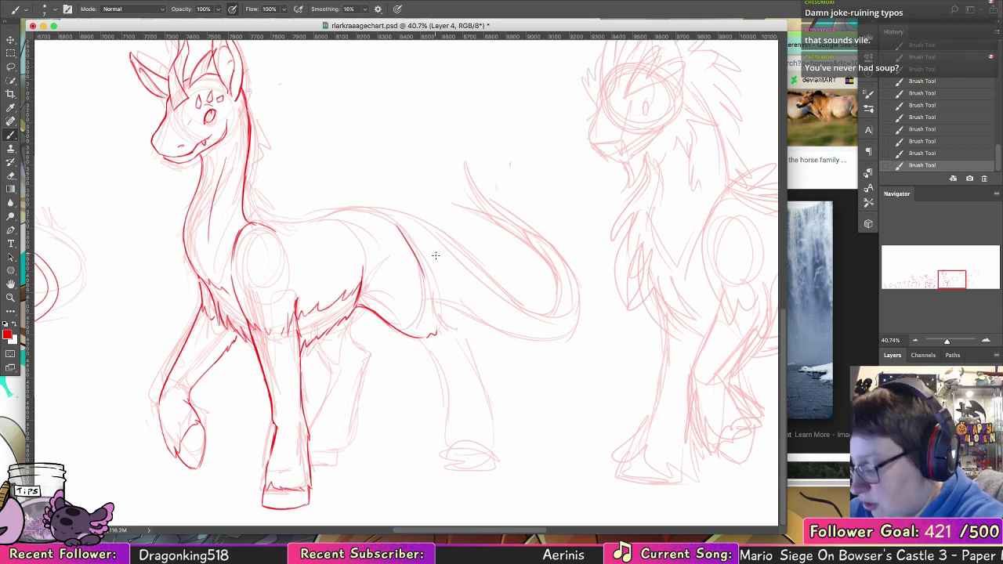
{"action": "mouse_move", "coordinate": [390, 226]}
{"action": "left_mouse_down"}
{"action": "mouse_move", "coordinate": [441, 334]}
{"action": "mouse_move", "coordinate": [441, 299]}
{"action": "mouse_move", "coordinate": [445, 337]}
{"action": "mouse_move", "coordinate": [441, 309]}
{"action": "mouse_move", "coordinate": [443, 327]}
{"action": "mouse_move", "coordinate": [463, 331]}
{"action": "mouse_move", "coordinate": [436, 367]}
{"action": "mouse_move", "coordinate": [420, 340]}
{"action": "mouse_move", "coordinate": [447, 398]}
{"action": "mouse_move", "coordinate": [437, 363]}
{"action": "mouse_move", "coordinate": [441, 447]}
{"action": "mouse_move", "coordinate": [491, 449]}
{"action": "left_mouse_up"}
{"action": "mouse_move", "coordinate": [456, 330]}
{"action": "left_mouse_down"}
{"action": "mouse_move", "coordinate": [476, 355]}
{"action": "mouse_move", "coordinate": [462, 341]}
{"action": "mouse_move", "coordinate": [485, 450]}
{"action": "left_mouse_up"}
{"action": "key", "text": "super+z"}
{"action": "key", "text": "super+z"}
{"action": "key", "text": "super+z"}
{"action": "key", "text": "super+z"}
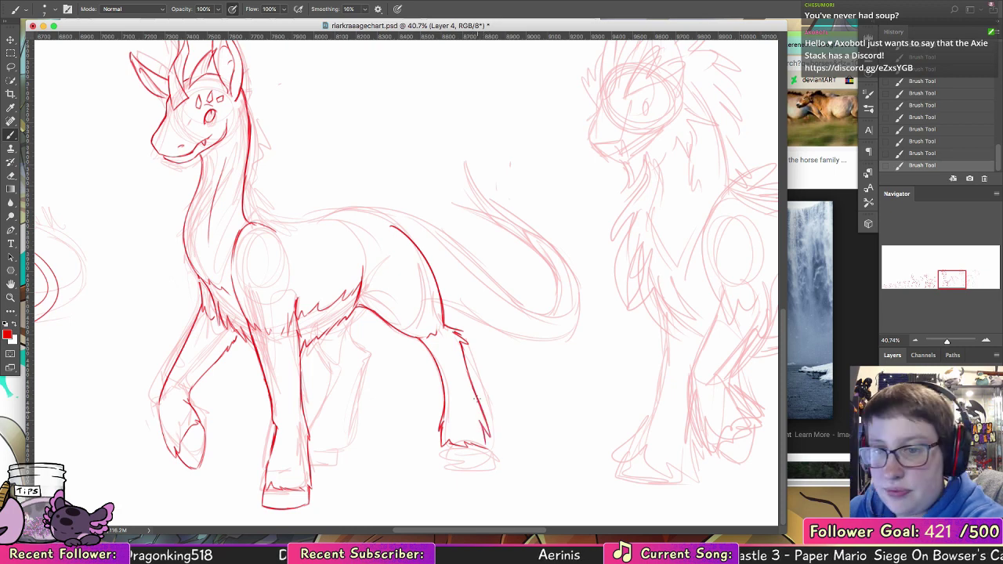
{"action": "left_click_drag", "start_coordinate": [488, 336], "coordinate": [485, 337]}
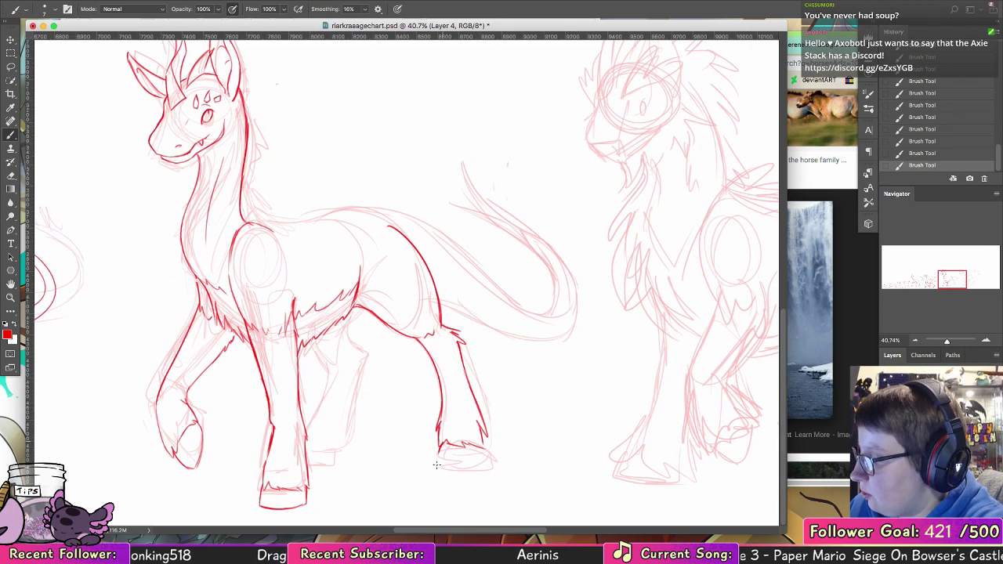
{"action": "left_click_drag", "start_coordinate": [437, 462], "coordinate": [470, 463]}
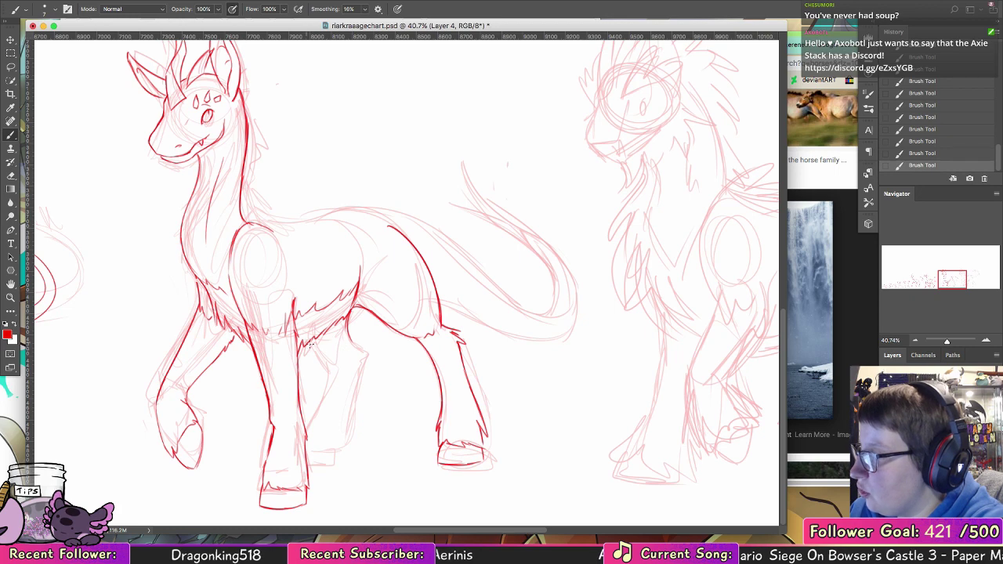
- Draw the far hind leg behind the near foreleg, with its hock, fetlock fur and hoof, undoing the rejected strokes
{"action": "key", "text": "super+z"}
{"action": "mouse_move", "coordinate": [305, 350]}
{"action": "left_mouse_down"}
{"action": "mouse_move", "coordinate": [350, 333]}
{"action": "mouse_move", "coordinate": [352, 313]}
{"action": "mouse_move", "coordinate": [341, 353]}
{"action": "mouse_move", "coordinate": [345, 333]}
{"action": "mouse_move", "coordinate": [363, 356]}
{"action": "left_mouse_up"}
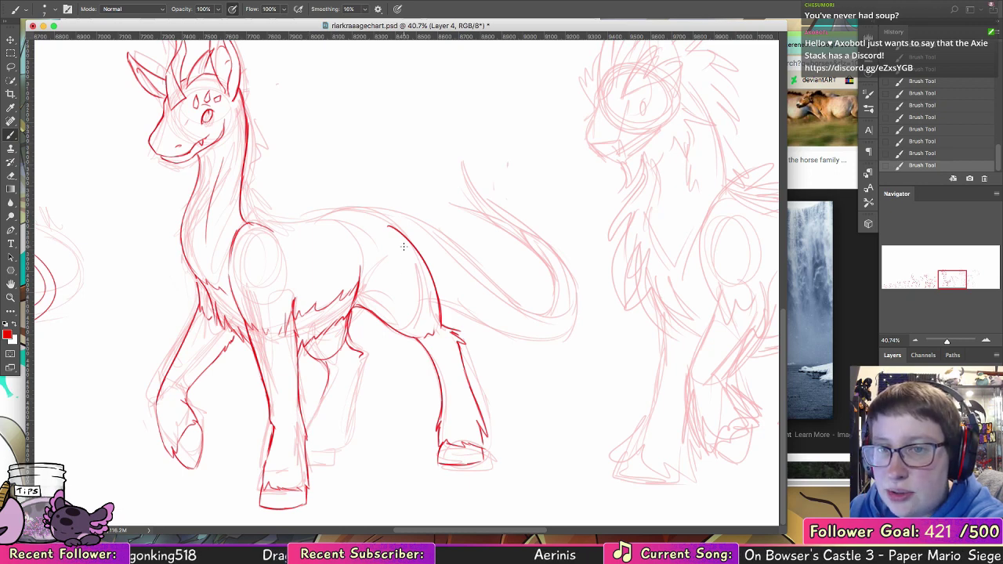
{"action": "mouse_move", "coordinate": [325, 395]}
{"action": "left_mouse_down"}
{"action": "mouse_move", "coordinate": [307, 430]}
{"action": "mouse_move", "coordinate": [326, 383]}
{"action": "left_mouse_up"}
{"action": "key", "text": "super+z"}
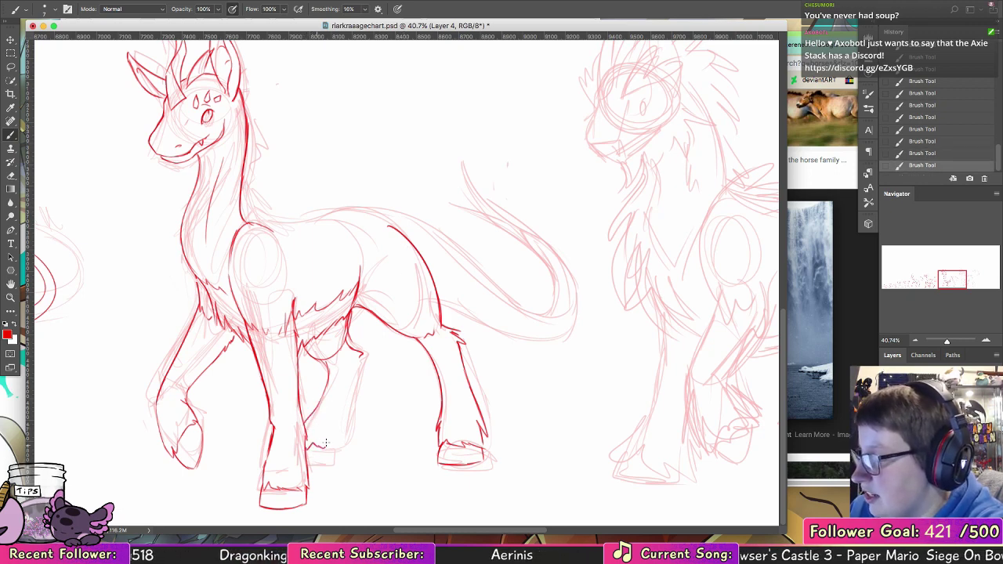
{"action": "mouse_move", "coordinate": [329, 445]}
{"action": "left_mouse_down"}
{"action": "mouse_move", "coordinate": [341, 442]}
{"action": "mouse_move", "coordinate": [363, 370]}
{"action": "left_mouse_up"}
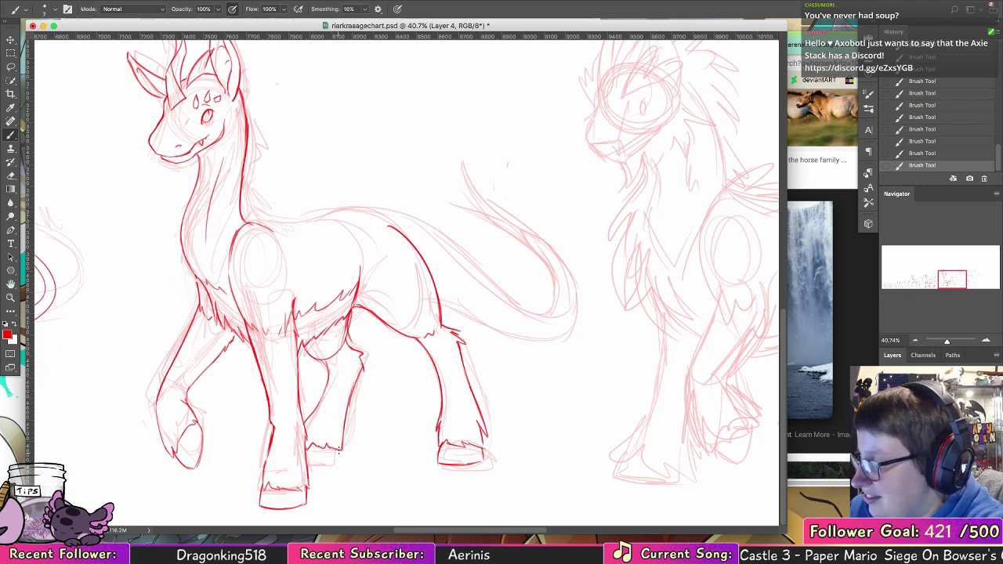
{"action": "mouse_move", "coordinate": [306, 460]}
{"action": "left_mouse_down"}
{"action": "mouse_move", "coordinate": [342, 459]}
{"action": "mouse_move", "coordinate": [314, 461]}
{"action": "left_mouse_up"}
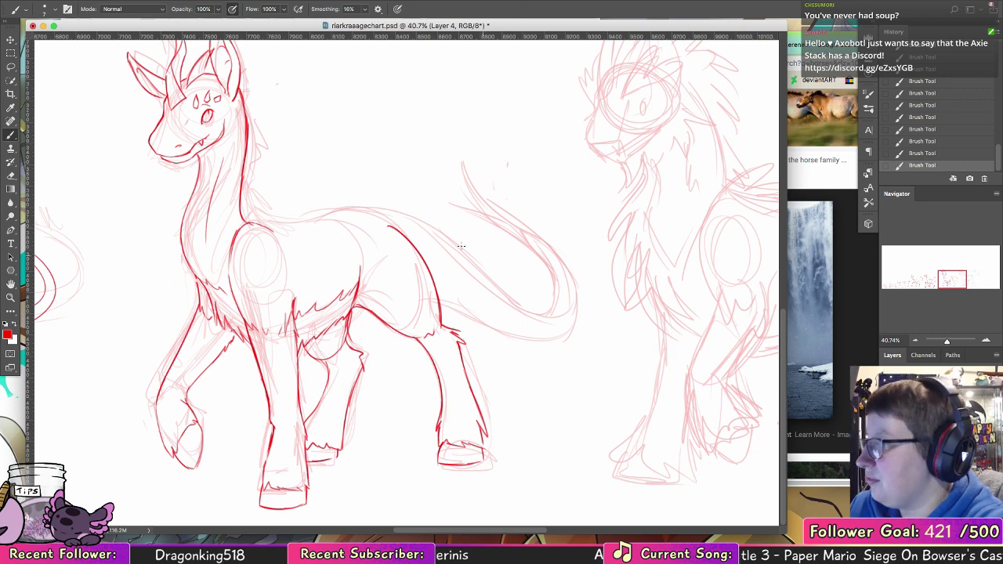
- Draw the back line dipping behind the shoulder and rising over the rump, undoing the rejected attempts
{"action": "key", "text": "ctrl+z"}
{"action": "key", "text": "ctrl+z"}
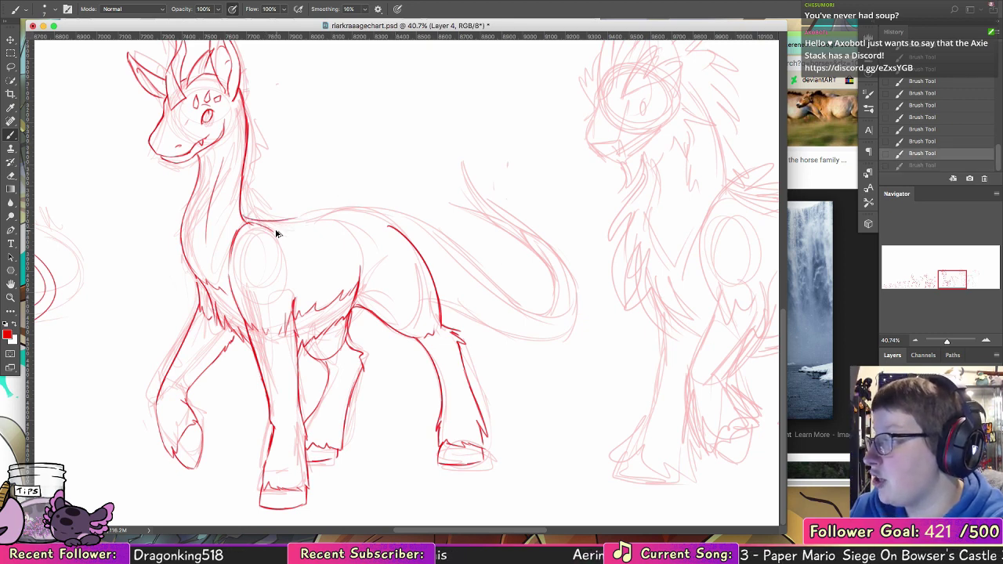
{"action": "left_click_drag", "start_coordinate": [301, 220], "coordinate": [337, 217]}
{"action": "key", "text": "ctrl+z"}
{"action": "key", "text": "ctrl+z"}
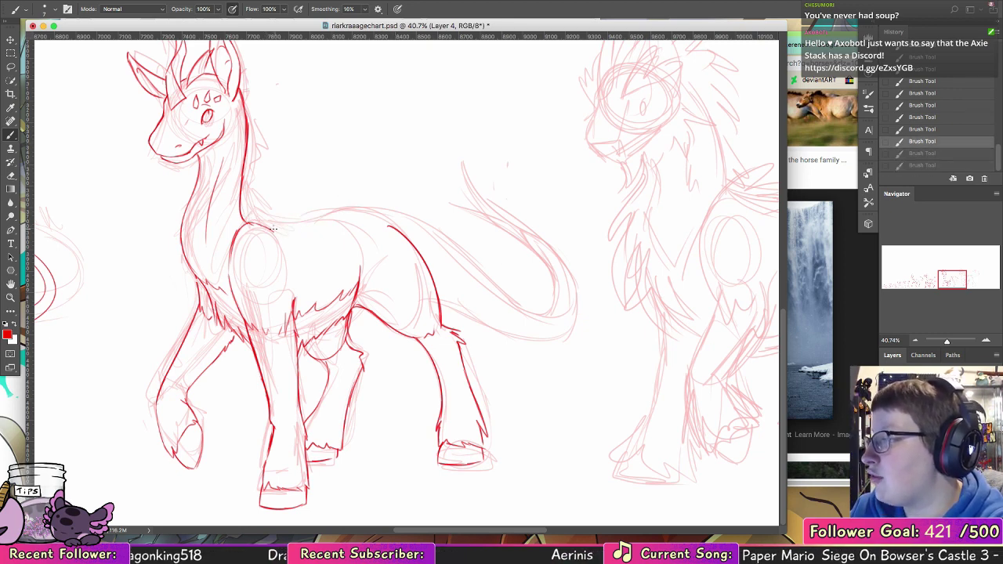
{"action": "left_click_drag", "start_coordinate": [274, 229], "coordinate": [398, 209]}
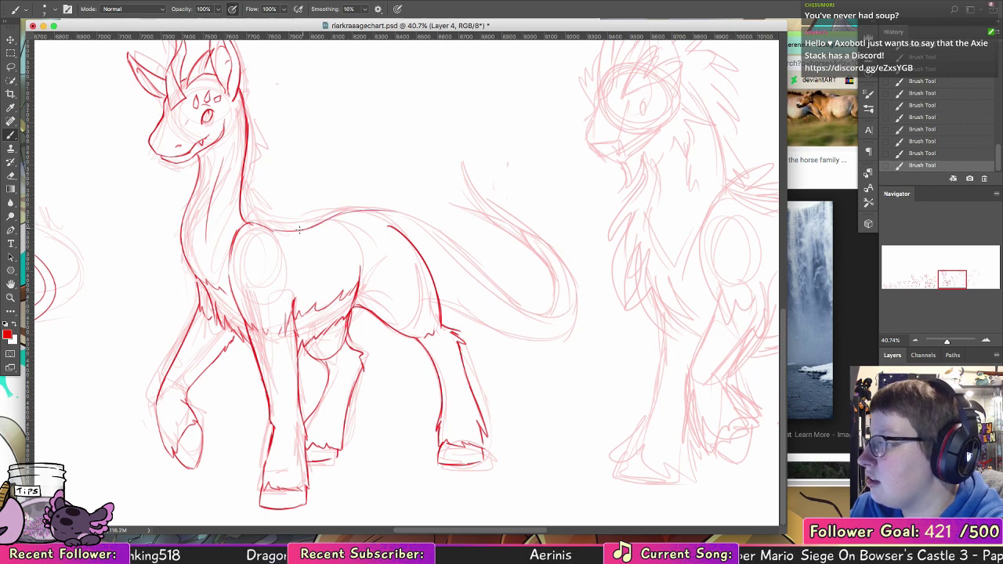
- Continue the rump line into the tail's curved upper edge and draw its outer lower edge around the same bend
{"action": "mouse_move", "coordinate": [298, 229]}
{"action": "left_mouse_down"}
{"action": "mouse_move", "coordinate": [344, 212]}
{"action": "mouse_move", "coordinate": [410, 209]}
{"action": "mouse_move", "coordinate": [431, 226]}
{"action": "mouse_move", "coordinate": [539, 235]}
{"action": "left_mouse_up"}
{"action": "key", "text": "super+z"}
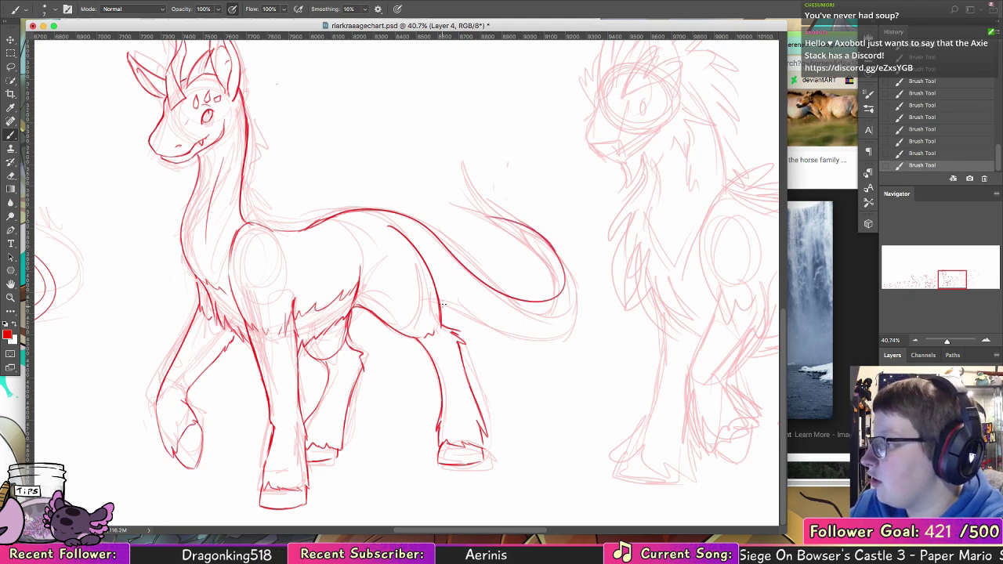
{"action": "key", "text": "ctrl+z"}
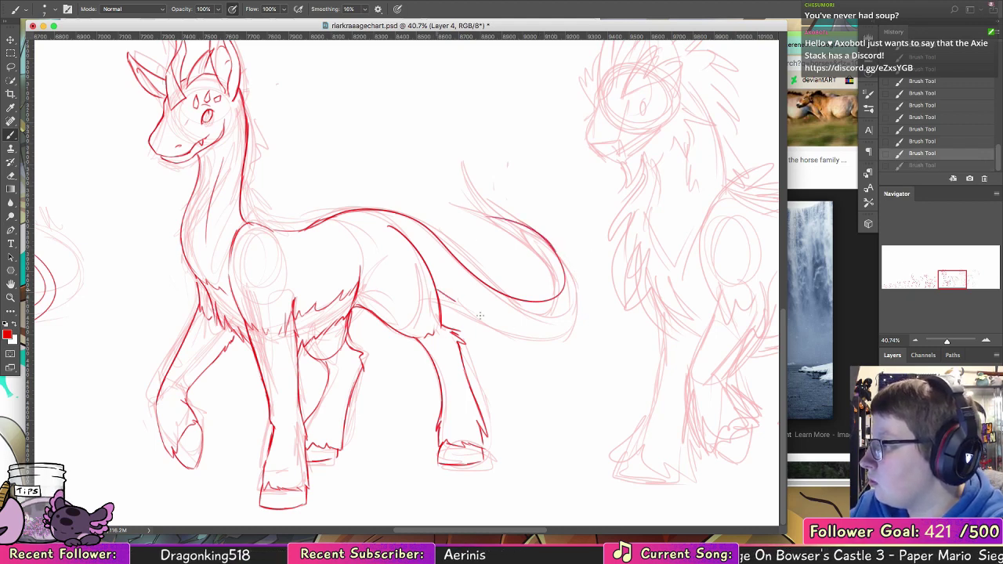
{"action": "mouse_move", "coordinate": [439, 294]}
{"action": "left_mouse_down"}
{"action": "mouse_move", "coordinate": [575, 319]}
{"action": "mouse_move", "coordinate": [576, 309]}
{"action": "mouse_move", "coordinate": [537, 327]}
{"action": "mouse_move", "coordinate": [577, 280]}
{"action": "left_mouse_up"}
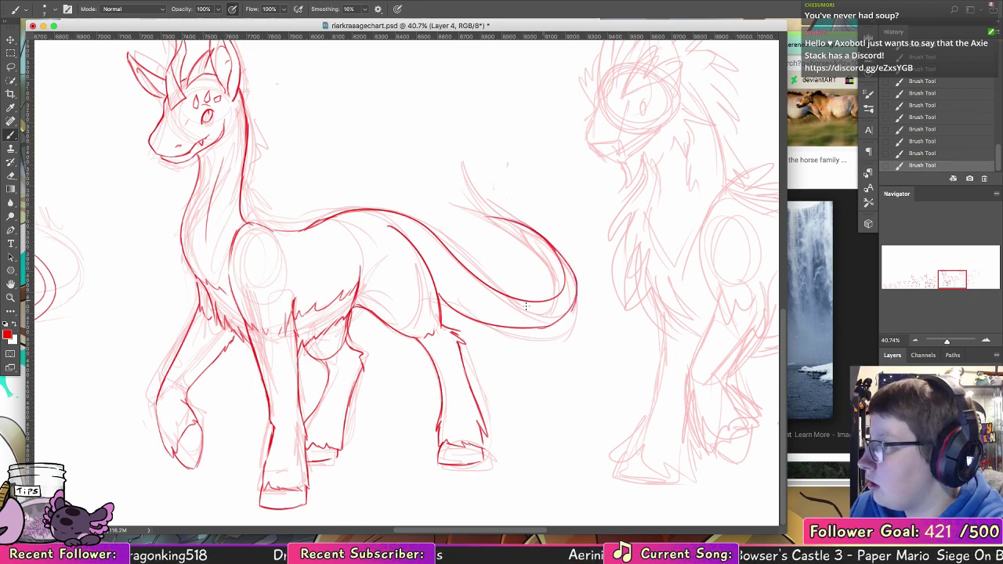
- Add small pointed spines along the back of the neck and down the spine of the younger horned stage
{"action": "mouse_move", "coordinate": [407, 315]}
{"action": "left_mouse_down"}
{"action": "mouse_move", "coordinate": [418, 308]}
{"action": "mouse_move", "coordinate": [494, 372]}
{"action": "mouse_move", "coordinate": [519, 417]}
{"action": "left_mouse_up"}
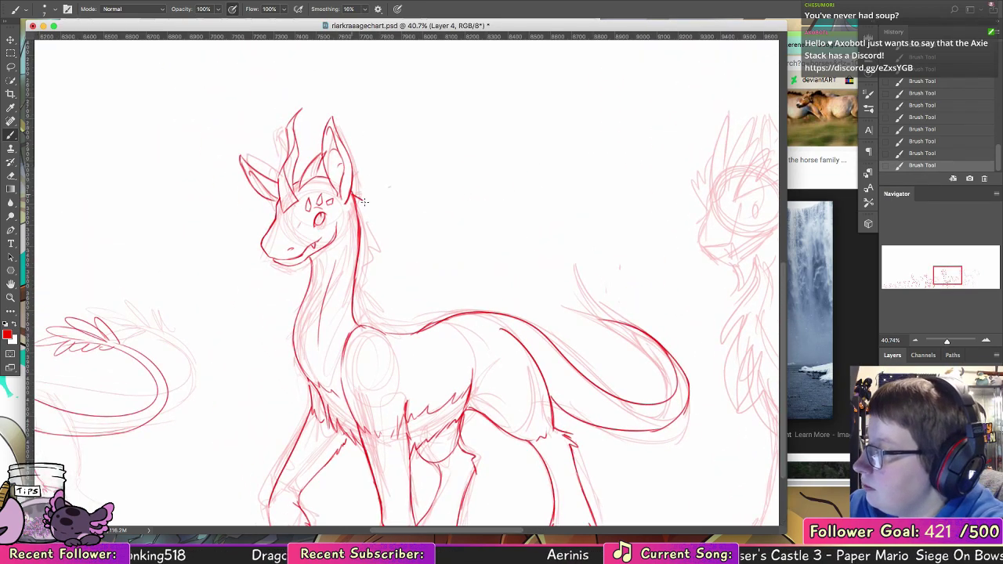
{"action": "mouse_move", "coordinate": [359, 246]}
{"action": "left_mouse_down"}
{"action": "mouse_move", "coordinate": [358, 281]}
{"action": "mouse_move", "coordinate": [354, 272]}
{"action": "mouse_move", "coordinate": [364, 328]}
{"action": "mouse_move", "coordinate": [413, 331]}
{"action": "mouse_move", "coordinate": [382, 333]}
{"action": "mouse_move", "coordinate": [403, 334]}
{"action": "mouse_move", "coordinate": [458, 313]}
{"action": "mouse_move", "coordinate": [524, 316]}
{"action": "left_mouse_up"}
{"action": "scroll", "coordinate": [548, 295], "scroll_direction": "right", "scroll_amount": 10}
{"action": "scroll", "coordinate": [548, 294], "scroll_direction": "down", "scroll_amount": 2}
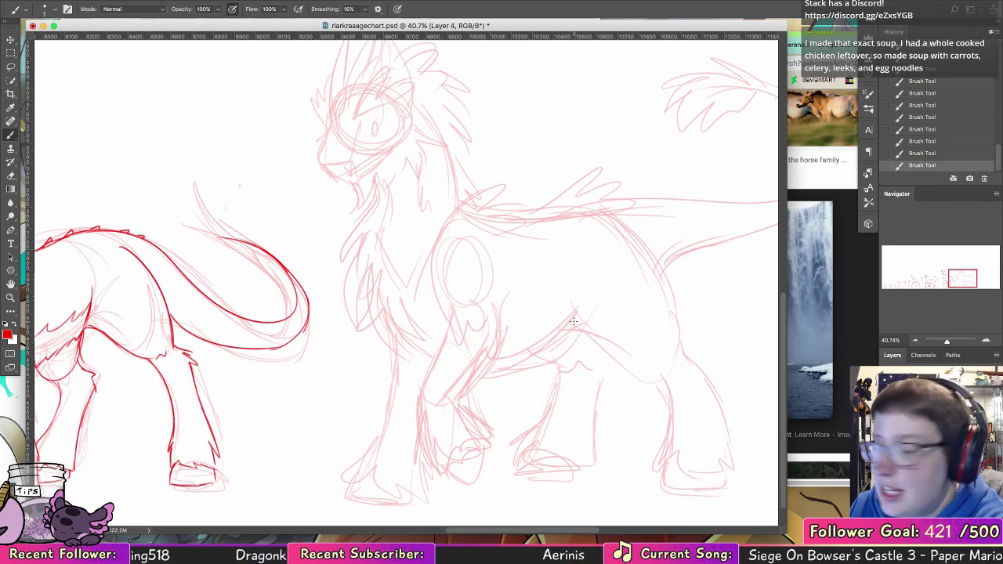
- Switch to the browser's creature artwork image search and look through it to the Arlae - Healer picture for reference
{"action": "left_click_drag", "start_coordinate": [440, 254], "coordinate": [449, 375]}
{"action": "left_click", "coordinate": [831, 306]}
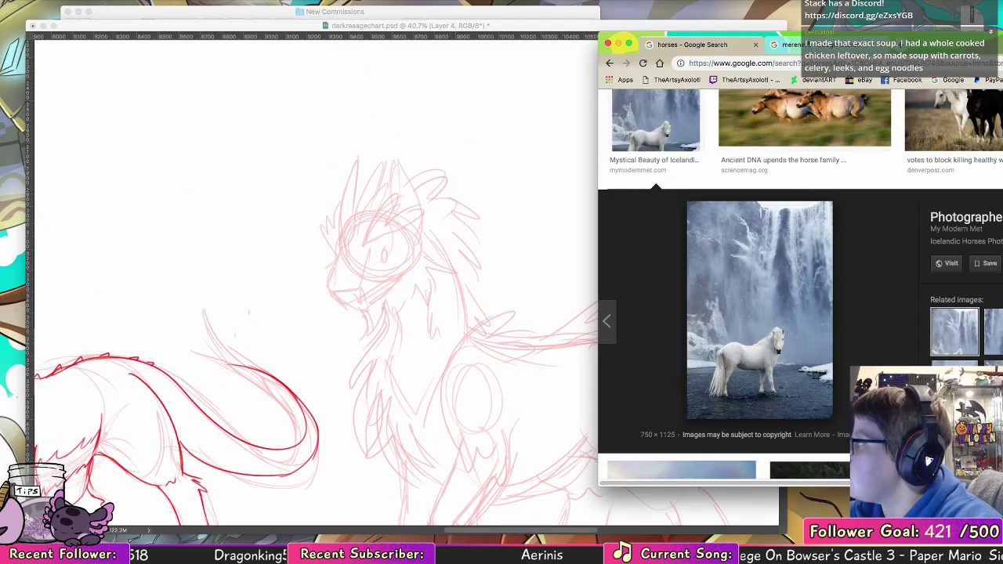
{"action": "left_click", "coordinate": [851, 37]}
{"action": "scroll", "coordinate": [687, 290], "scroll_direction": "up", "scroll_amount": 3}
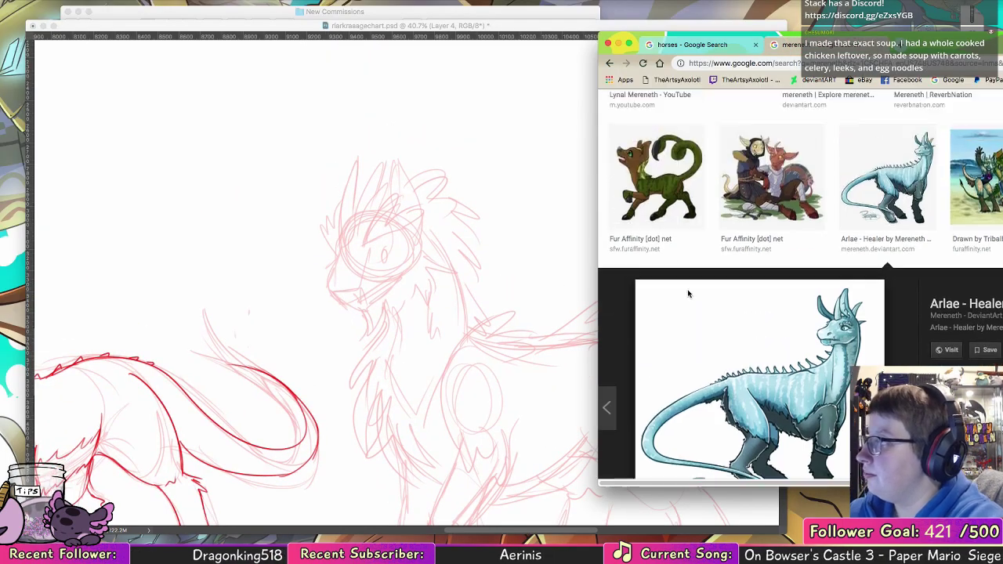
{"action": "scroll", "coordinate": [795, 259], "scroll_direction": "up", "scroll_amount": 3}
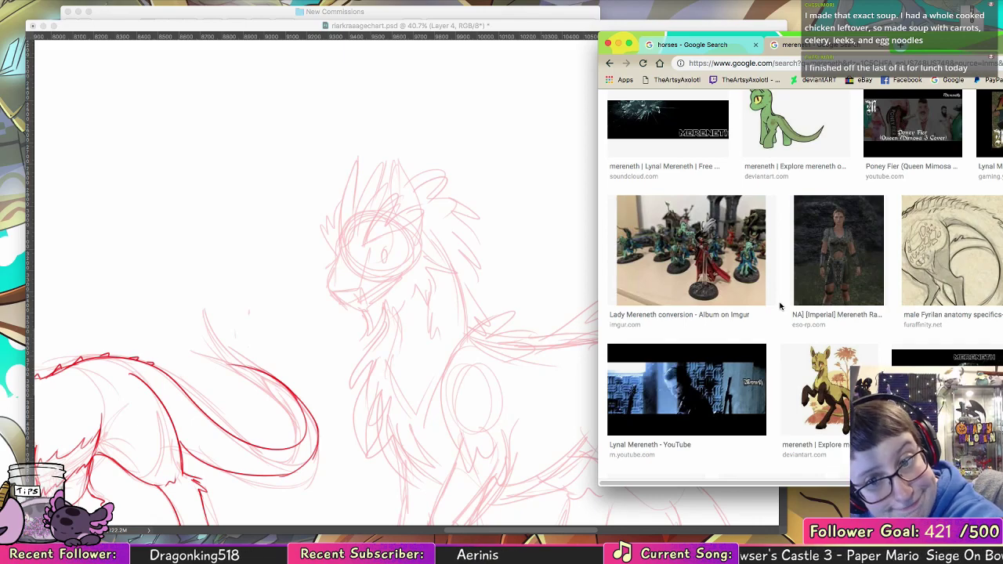
{"action": "scroll", "coordinate": [779, 306], "scroll_direction": "up", "scroll_amount": 5}
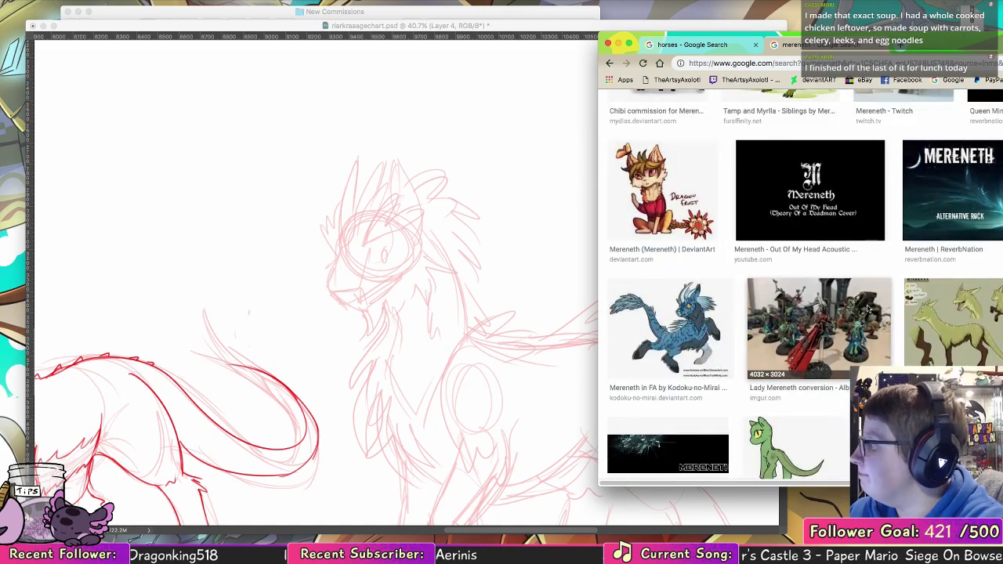
{"action": "scroll", "coordinate": [750, 235], "scroll_direction": "up", "scroll_amount": 8}
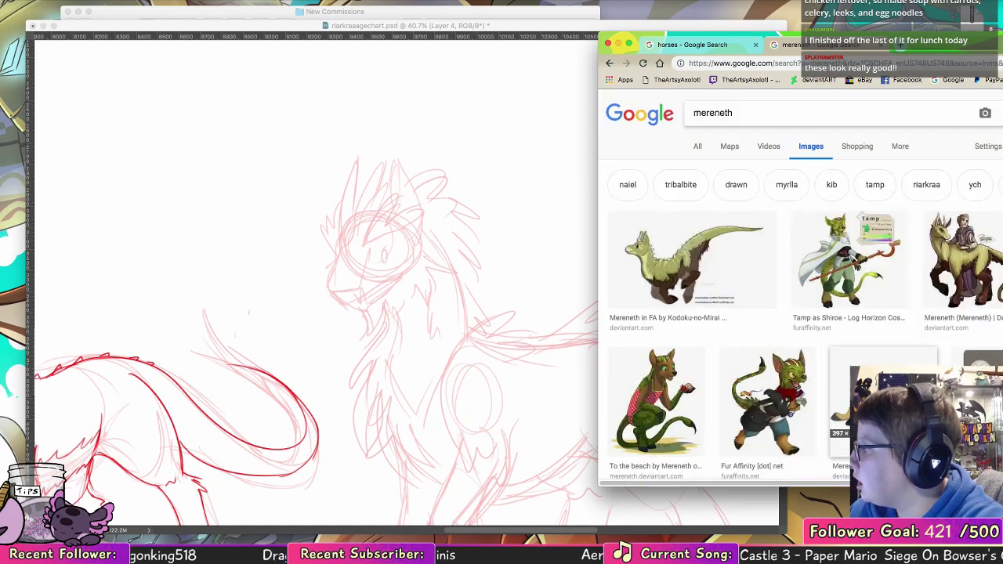
{"action": "left_click_drag", "start_coordinate": [909, 53], "coordinate": [721, 32]}
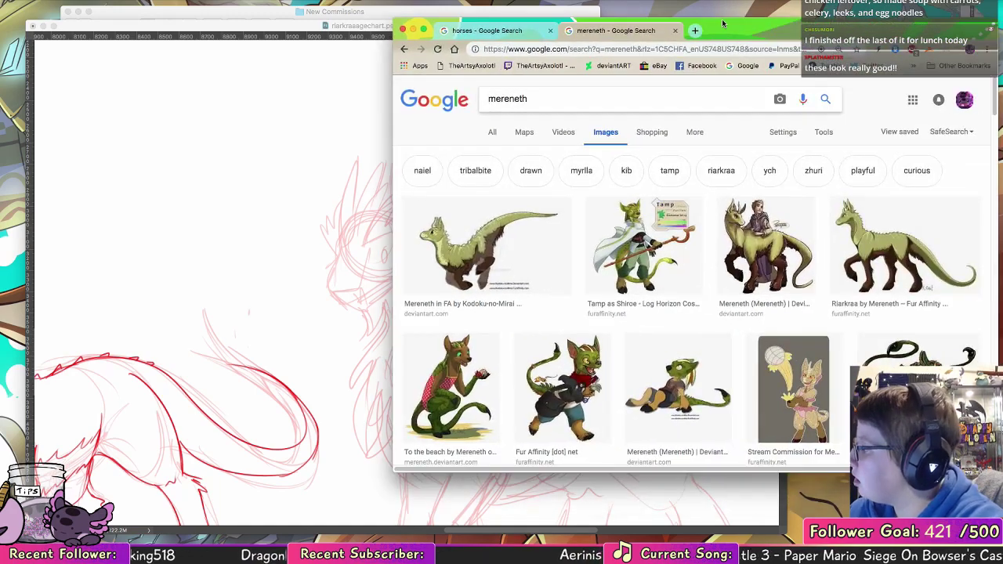
{"action": "scroll", "coordinate": [821, 443], "scroll_direction": "down", "scroll_amount": 10}
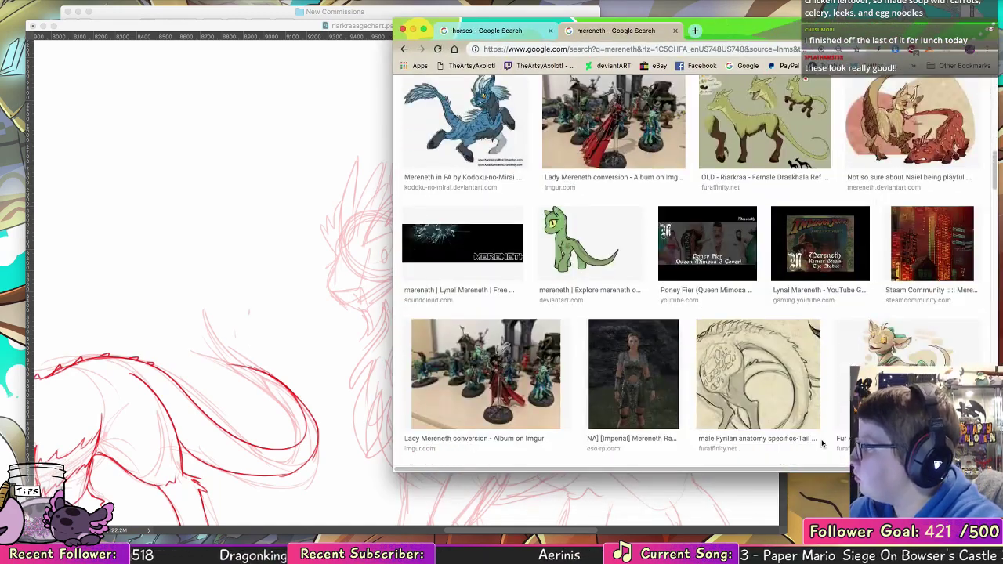
{"action": "scroll", "coordinate": [828, 448], "scroll_direction": "down", "scroll_amount": 3}
{"action": "left_click", "coordinate": [674, 258]}
{"action": "scroll", "coordinate": [875, 243], "scroll_direction": "down", "scroll_amount": 5}
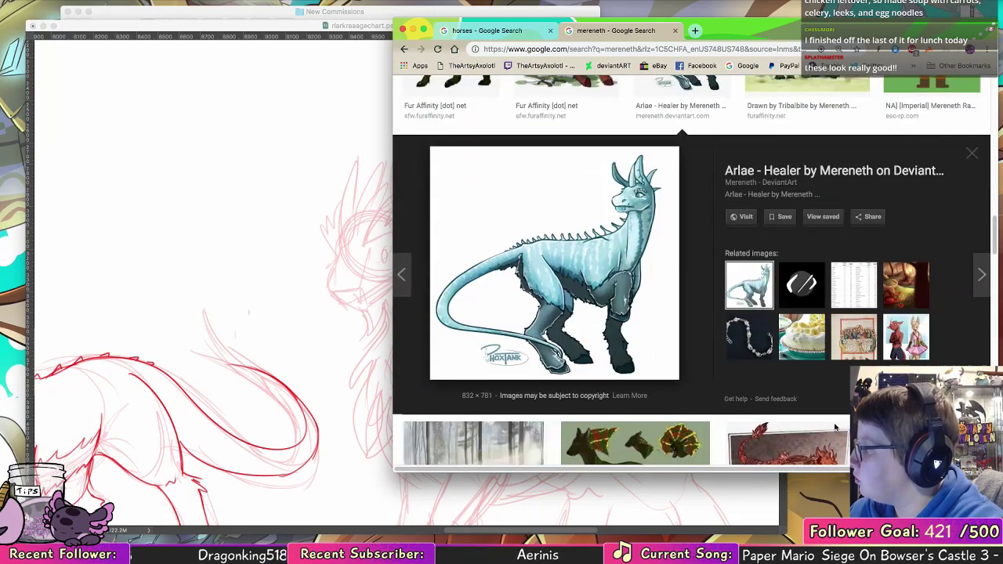
- Look through the image results for another reference and open the Riarkraa the Draskhala picture in the large preview
{"action": "left_click", "coordinate": [764, 262]}
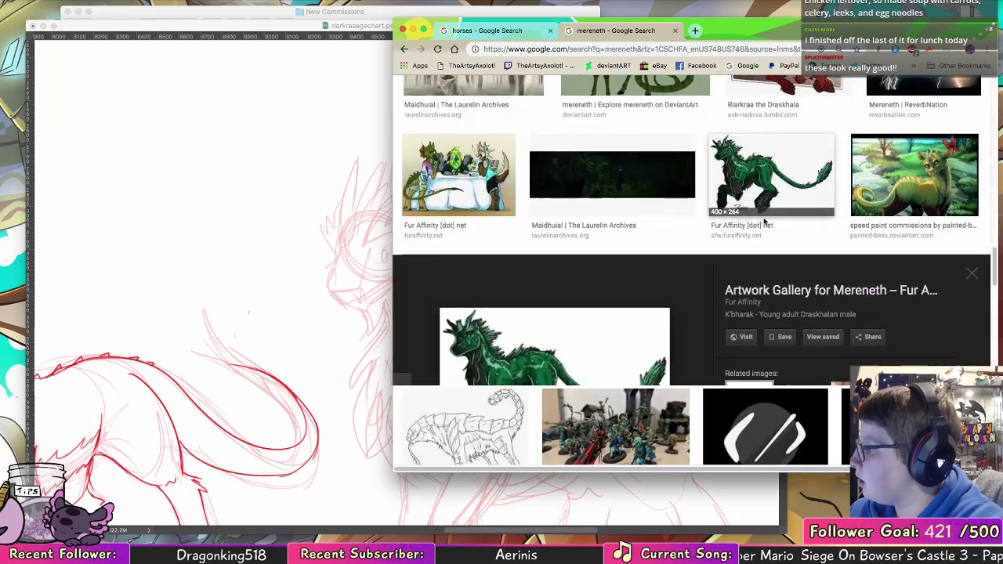
{"action": "scroll", "coordinate": [778, 148], "scroll_direction": "up", "scroll_amount": 3}
{"action": "left_click", "coordinate": [771, 125]}
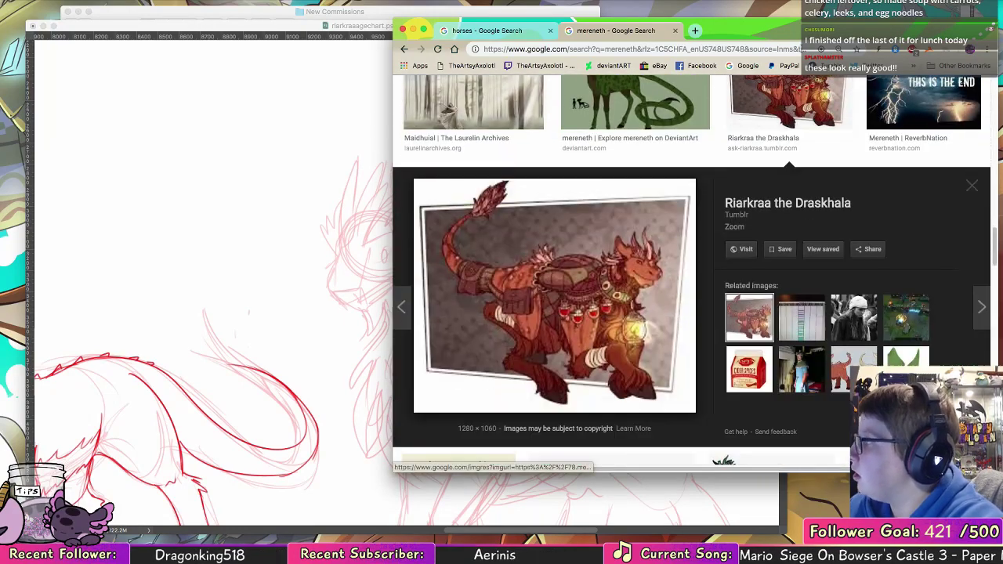
- Move the browser window aside, return to the riarkraaagechart.psd canvas in Photoshop and shrink its window so the reference picture shows beside it
{"action": "left_click_drag", "start_coordinate": [731, 27], "coordinate": [924, 73]}
{"action": "left_click", "coordinate": [417, 284]}
{"action": "left_click_drag", "start_coordinate": [783, 531], "coordinate": [651, 519]}
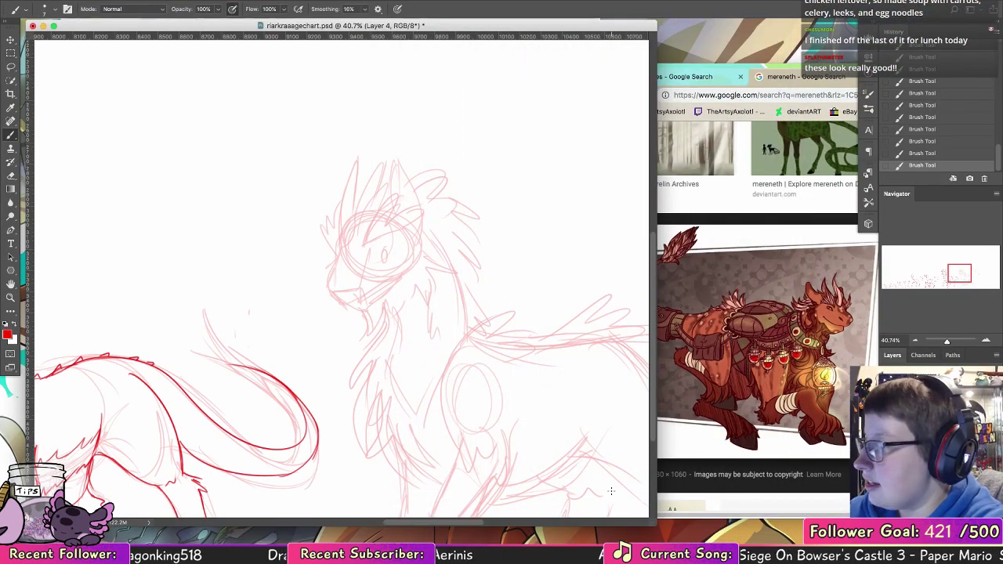
- Draw the horned adult's face profile in red from the brow down the muzzle and around the nose
{"action": "mouse_move", "coordinate": [365, 227]}
{"action": "left_mouse_down"}
{"action": "mouse_move", "coordinate": [396, 313]}
{"action": "mouse_move", "coordinate": [396, 304]}
{"action": "left_mouse_up"}
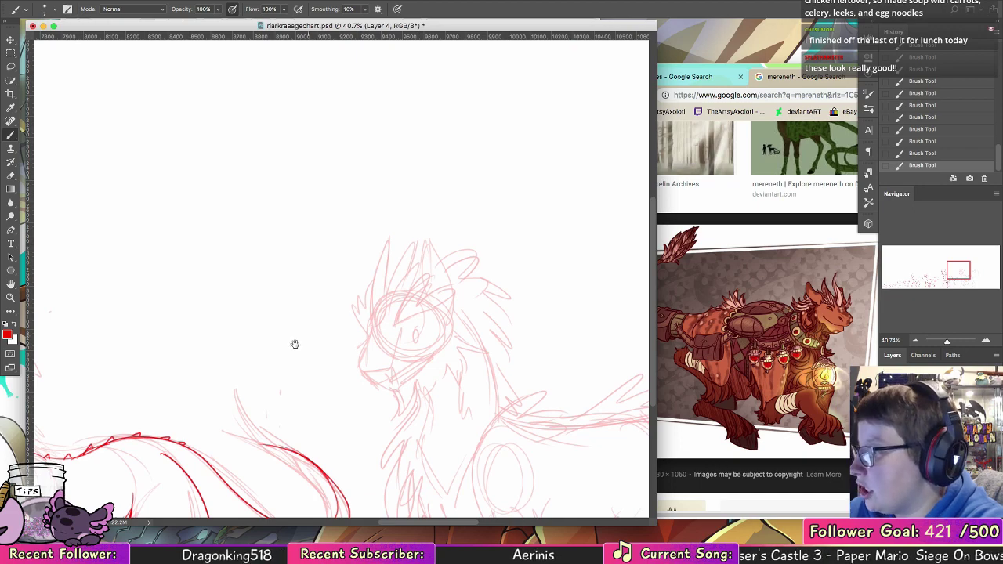
{"action": "mouse_move", "coordinate": [293, 343]}
{"action": "left_mouse_down"}
{"action": "mouse_move", "coordinate": [527, 289]}
{"action": "mouse_move", "coordinate": [408, 231]}
{"action": "mouse_move", "coordinate": [259, 291]}
{"action": "mouse_move", "coordinate": [212, 274]}
{"action": "left_mouse_up"}
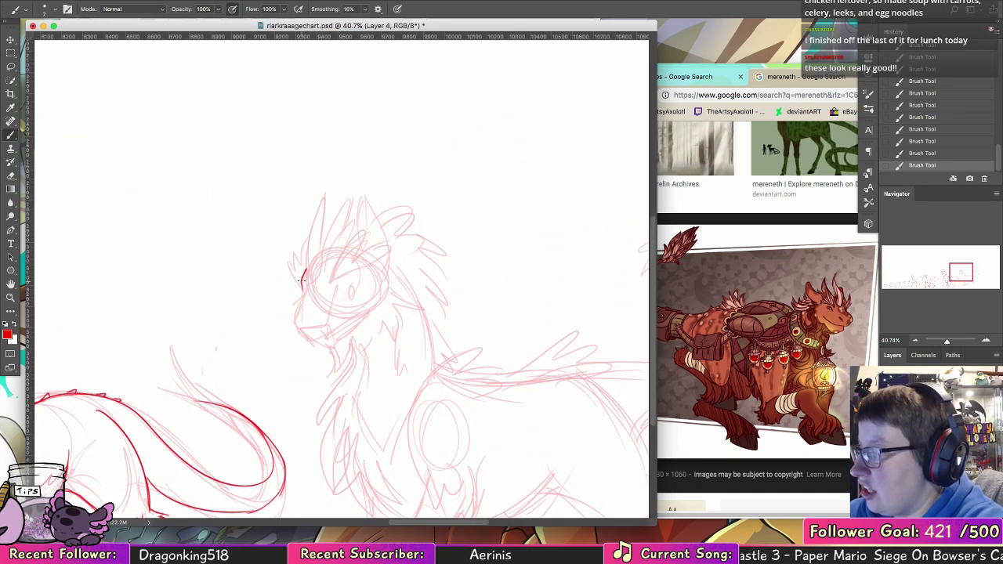
{"action": "left_click_drag", "start_coordinate": [301, 279], "coordinate": [297, 307]}
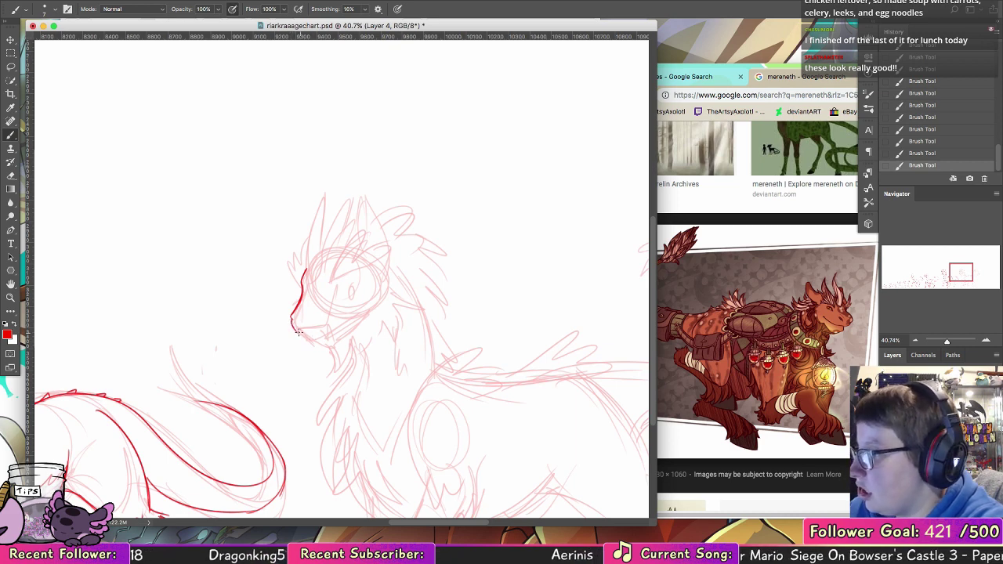
- Trace the rounded tip of the creature's muzzle and the smiling mouth line over the pale head sketch, redrawing unsatisfactory strokes
{"action": "key", "text": "super+z"}
{"action": "left_click_drag", "start_coordinate": [296, 331], "coordinate": [306, 338]}
{"action": "key", "text": "super+z"}
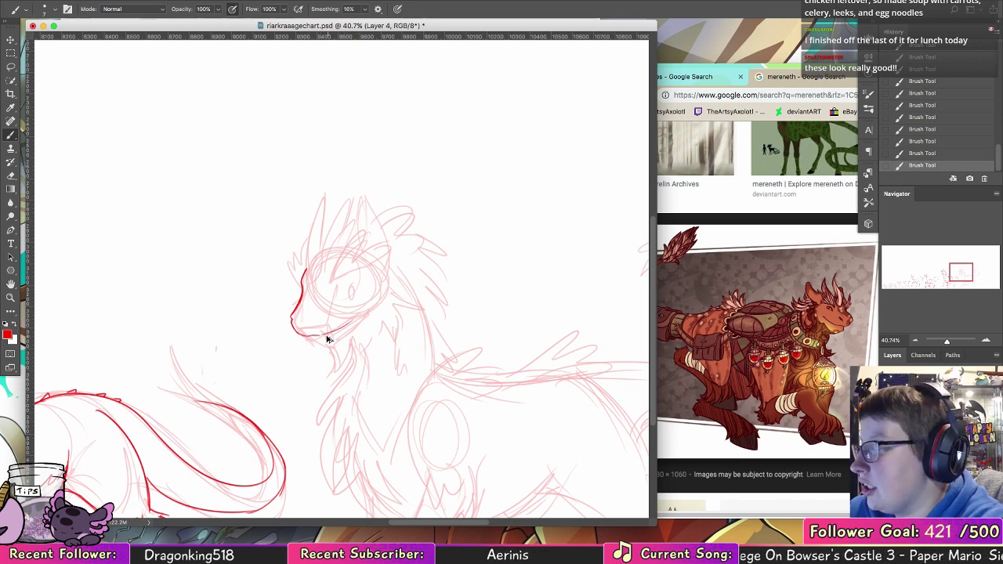
{"action": "key", "text": "super+z"}
{"action": "left_click_drag", "start_coordinate": [318, 336], "coordinate": [353, 312]}
{"action": "key", "text": "super+z"}
{"action": "key", "text": "super+z"}
{"action": "key", "text": "super+z"}
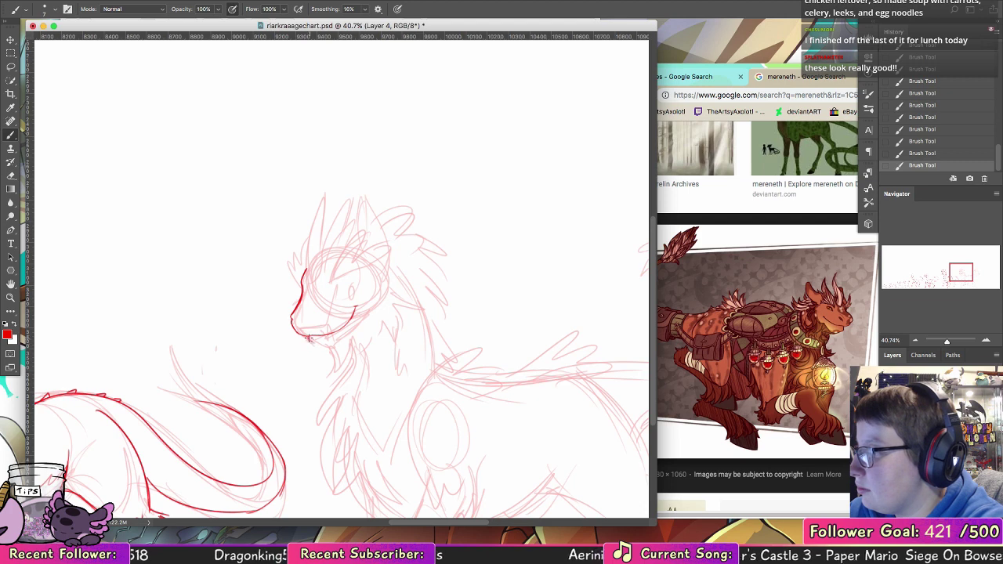
- Draw the creature's lower jaw and cheek outline and add the narrow eye over the pale sketch
{"action": "mouse_move", "coordinate": [297, 333]}
{"action": "left_mouse_down"}
{"action": "mouse_move", "coordinate": [329, 346]}
{"action": "mouse_move", "coordinate": [379, 311]}
{"action": "mouse_move", "coordinate": [385, 285]}
{"action": "mouse_move", "coordinate": [380, 297]}
{"action": "mouse_move", "coordinate": [380, 286]}
{"action": "mouse_move", "coordinate": [349, 297]}
{"action": "mouse_move", "coordinate": [351, 279]}
{"action": "left_mouse_up"}
{"action": "key", "text": "super+z"}
{"action": "key", "text": "super+z"}
{"action": "key", "text": "super+z"}
{"action": "key", "text": "super+z"}
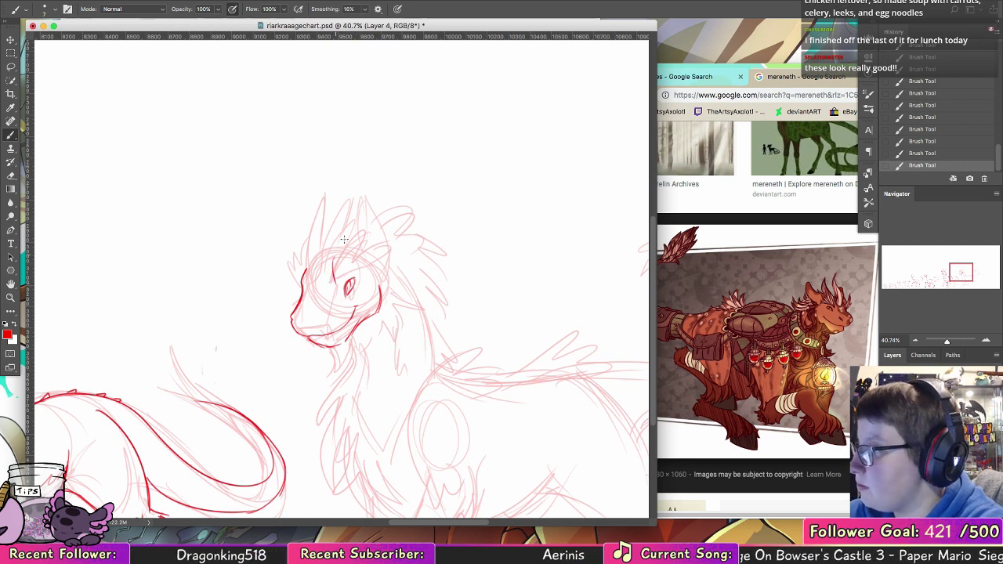
- Draw pointed feather tufts above both eyes and a tall crest feather on the creature's forehead
{"action": "mouse_move", "coordinate": [343, 242]}
{"action": "left_mouse_down"}
{"action": "mouse_move", "coordinate": [339, 281]}
{"action": "mouse_move", "coordinate": [378, 236]}
{"action": "mouse_move", "coordinate": [344, 273]}
{"action": "mouse_move", "coordinate": [381, 257]}
{"action": "left_mouse_up"}
{"action": "mouse_move", "coordinate": [296, 280]}
{"action": "left_mouse_down"}
{"action": "mouse_move", "coordinate": [289, 240]}
{"action": "mouse_move", "coordinate": [301, 270]}
{"action": "mouse_move", "coordinate": [336, 196]}
{"action": "mouse_move", "coordinate": [317, 270]}
{"action": "mouse_move", "coordinate": [337, 196]}
{"action": "left_mouse_up"}
{"action": "key", "text": "alt+super+z"}
{"action": "key", "text": "alt+super+z"}
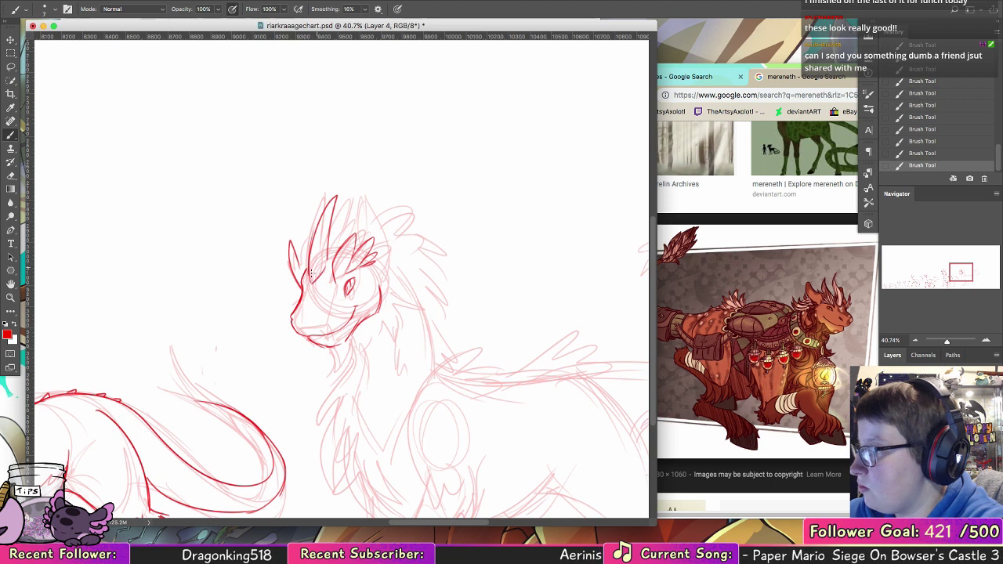
{"action": "left_click_drag", "start_coordinate": [303, 241], "coordinate": [306, 259]}
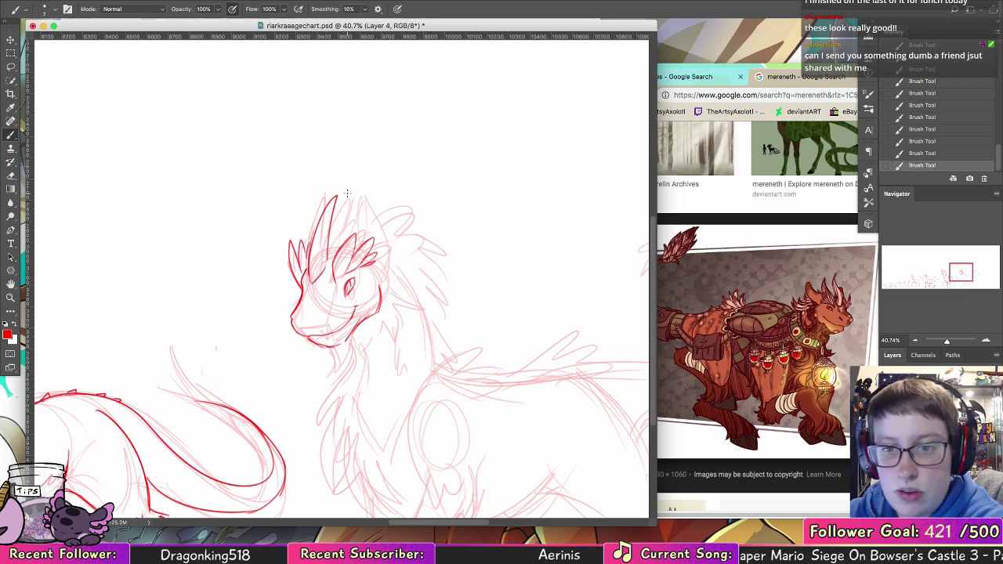
- Draw the near ear behind the brow tuft and the far ear sticking out past the forehead
{"action": "scroll", "coordinate": [347, 194], "scroll_direction": "down", "scroll_amount": 3}
{"action": "scroll", "coordinate": [347, 193], "scroll_direction": "right", "scroll_amount": 3}
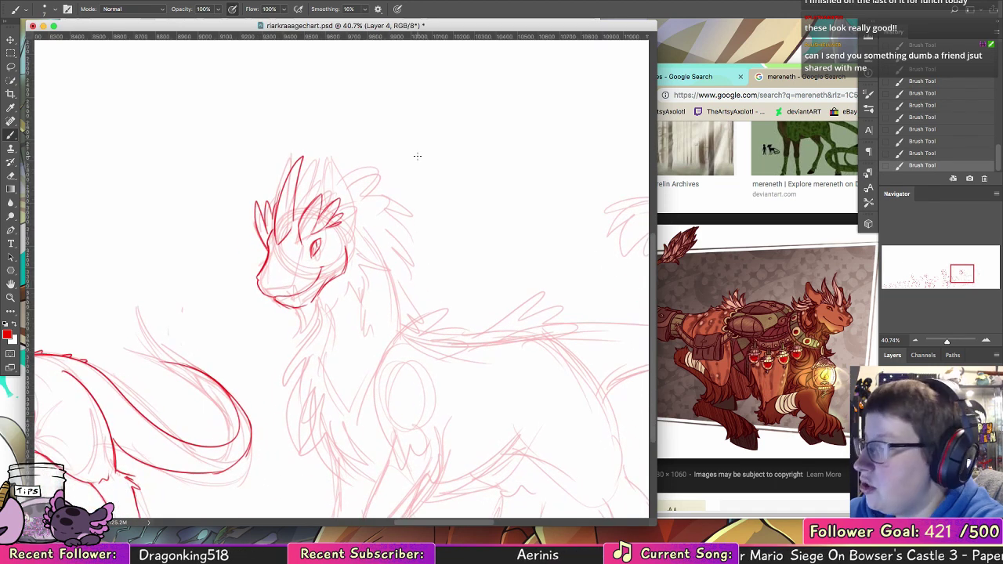
{"action": "scroll", "coordinate": [401, 184], "scroll_direction": "up", "scroll_amount": 3}
{"action": "scroll", "coordinate": [401, 184], "scroll_direction": "left", "scroll_amount": 1}
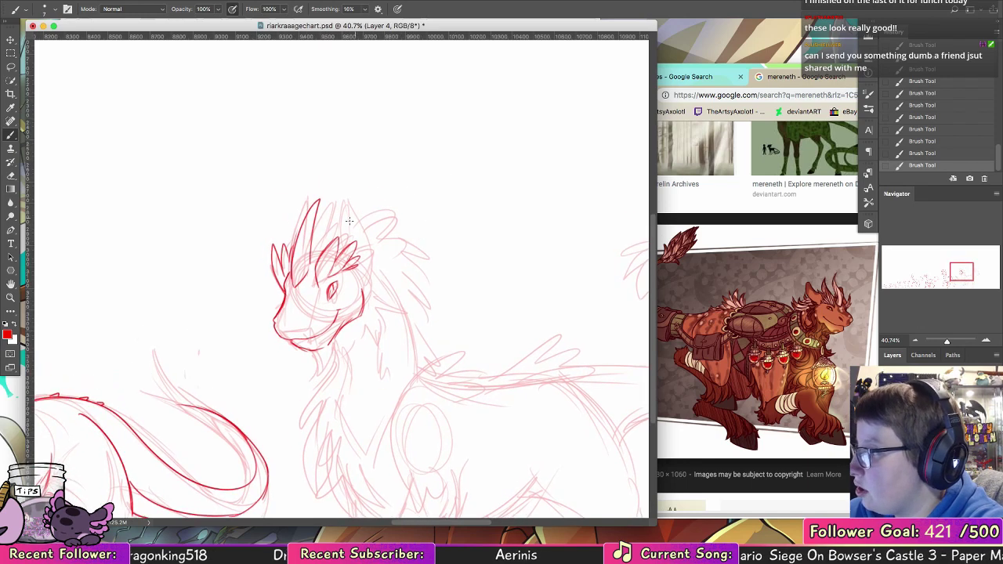
{"action": "mouse_move", "coordinate": [350, 221]}
{"action": "left_mouse_down"}
{"action": "mouse_move", "coordinate": [380, 201]}
{"action": "mouse_move", "coordinate": [364, 211]}
{"action": "mouse_move", "coordinate": [377, 222]}
{"action": "mouse_move", "coordinate": [376, 211]}
{"action": "mouse_move", "coordinate": [378, 246]}
{"action": "mouse_move", "coordinate": [376, 225]}
{"action": "mouse_move", "coordinate": [352, 276]}
{"action": "mouse_move", "coordinate": [369, 261]}
{"action": "mouse_move", "coordinate": [362, 231]}
{"action": "left_mouse_up"}
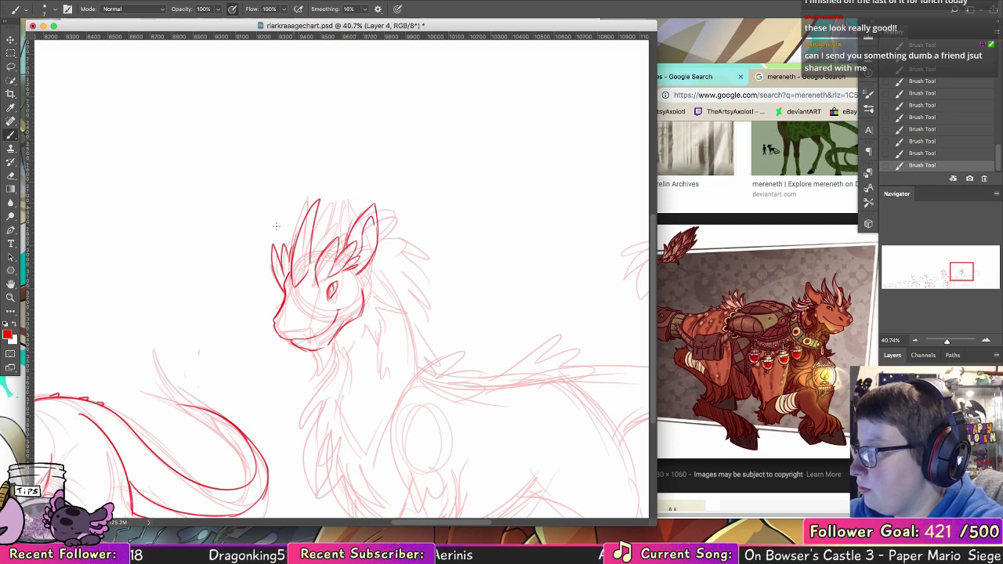
{"action": "mouse_move", "coordinate": [251, 241]}
{"action": "left_mouse_down"}
{"action": "mouse_move", "coordinate": [266, 249]}
{"action": "mouse_move", "coordinate": [256, 256]}
{"action": "left_mouse_up"}
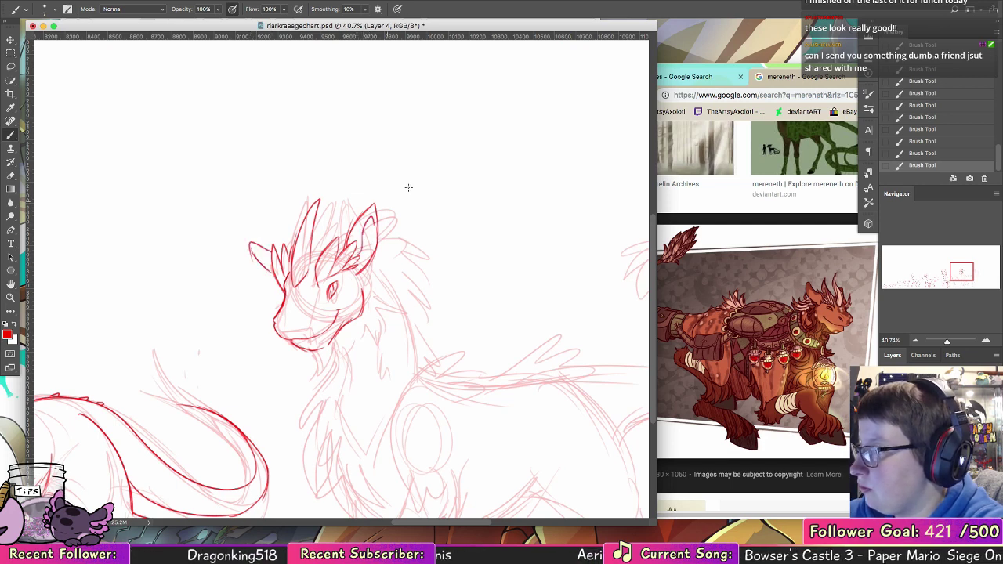
- Fill the top of the head with pointed crest feathers between and behind the ears, undoing misplaced strokes
{"action": "mouse_move", "coordinate": [332, 208]}
{"action": "left_mouse_down"}
{"action": "mouse_move", "coordinate": [311, 242]}
{"action": "mouse_move", "coordinate": [321, 221]}
{"action": "mouse_move", "coordinate": [342, 220]}
{"action": "mouse_move", "coordinate": [324, 240]}
{"action": "left_mouse_up"}
{"action": "mouse_move", "coordinate": [368, 198]}
{"action": "left_mouse_down"}
{"action": "mouse_move", "coordinate": [357, 222]}
{"action": "mouse_move", "coordinate": [364, 198]}
{"action": "mouse_move", "coordinate": [351, 204]}
{"action": "mouse_move", "coordinate": [362, 213]}
{"action": "mouse_move", "coordinate": [372, 189]}
{"action": "mouse_move", "coordinate": [306, 211]}
{"action": "mouse_move", "coordinate": [288, 249]}
{"action": "mouse_move", "coordinate": [300, 236]}
{"action": "mouse_move", "coordinate": [399, 216]}
{"action": "left_mouse_up"}
{"action": "key", "text": "super+z"}
{"action": "key", "text": "super+z"}
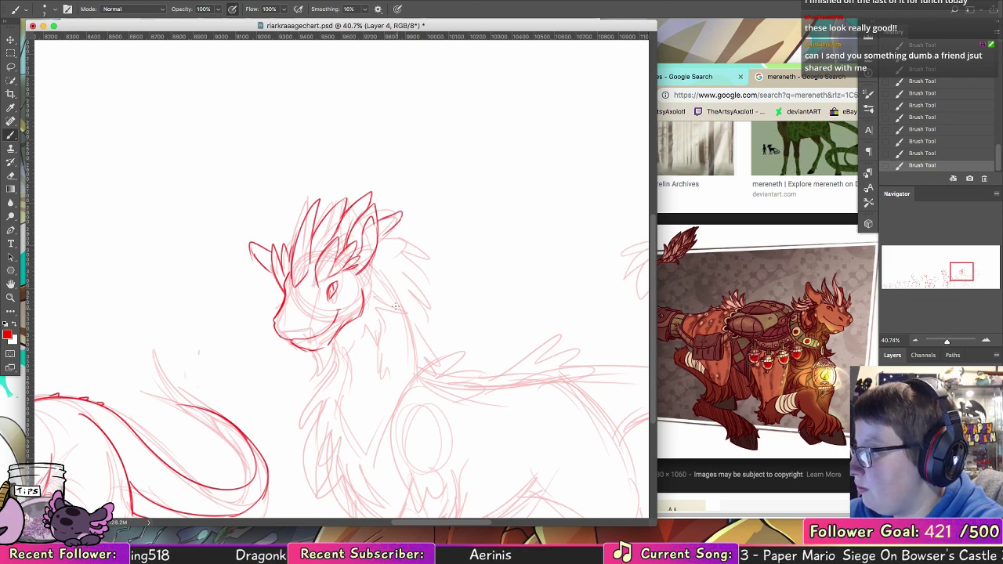
- Draw the upper nape line, the jagged cheek and throat fur, and the curled beard under the chin
{"action": "left_click_drag", "start_coordinate": [365, 262], "coordinate": [403, 329]}
{"action": "left_click_drag", "start_coordinate": [361, 287], "coordinate": [389, 304]}
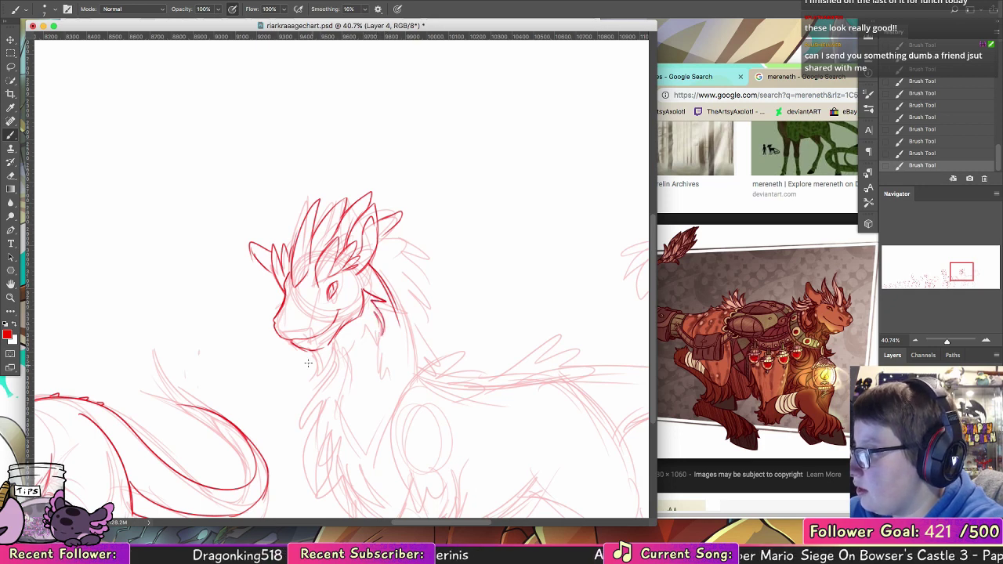
{"action": "mouse_move", "coordinate": [310, 368]}
{"action": "left_mouse_down"}
{"action": "mouse_move", "coordinate": [329, 382]}
{"action": "mouse_move", "coordinate": [344, 341]}
{"action": "mouse_move", "coordinate": [355, 354]}
{"action": "mouse_move", "coordinate": [348, 361]}
{"action": "left_mouse_up"}
{"action": "left_click_drag", "start_coordinate": [347, 348], "coordinate": [343, 368]}
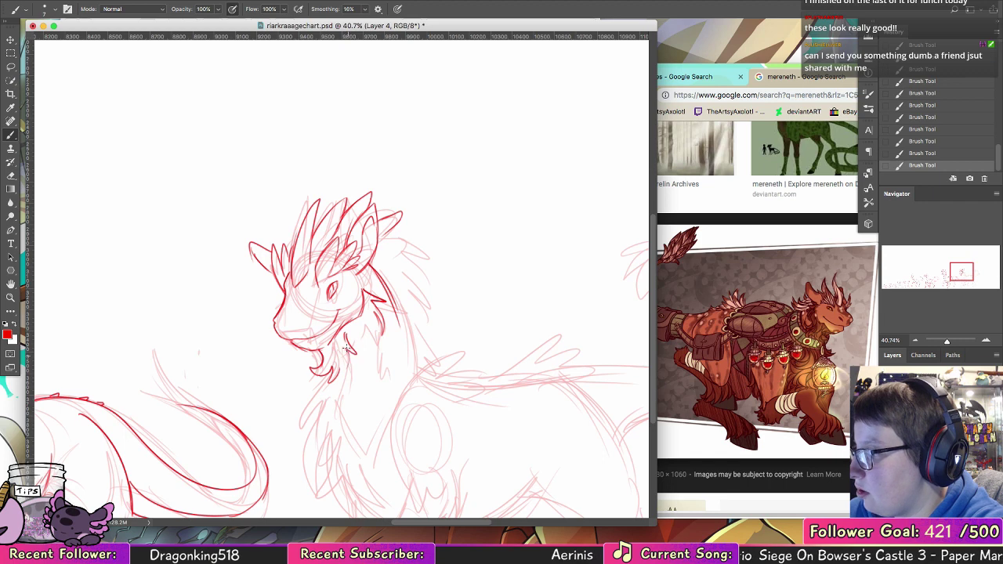
{"action": "mouse_move", "coordinate": [376, 312]}
{"action": "left_mouse_down"}
{"action": "mouse_move", "coordinate": [383, 379]}
{"action": "mouse_move", "coordinate": [433, 268]}
{"action": "left_mouse_up"}
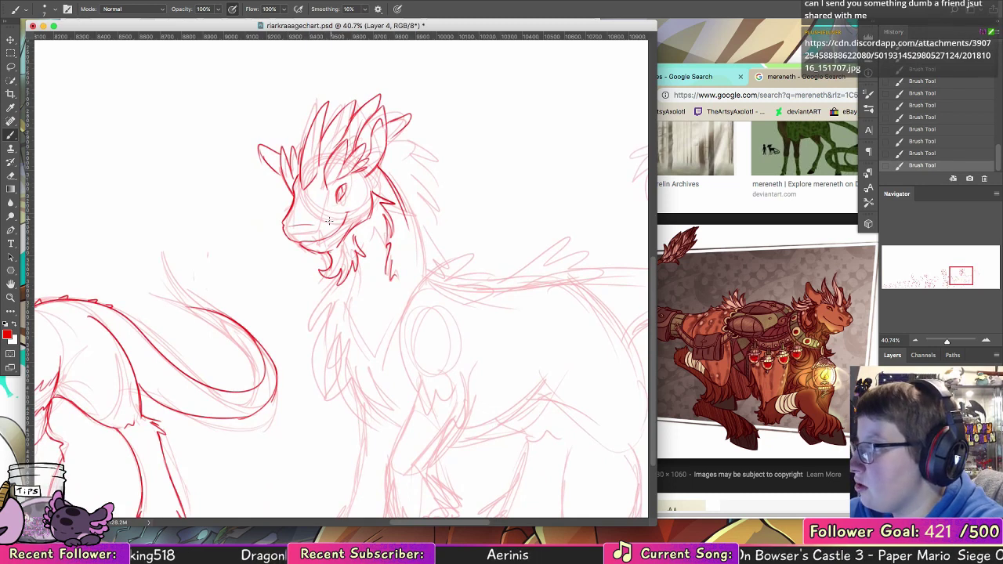
- Trace the front of the neck and the shaggy fur running down the upper chest
{"action": "left_click_drag", "start_coordinate": [439, 332], "coordinate": [410, 297]}
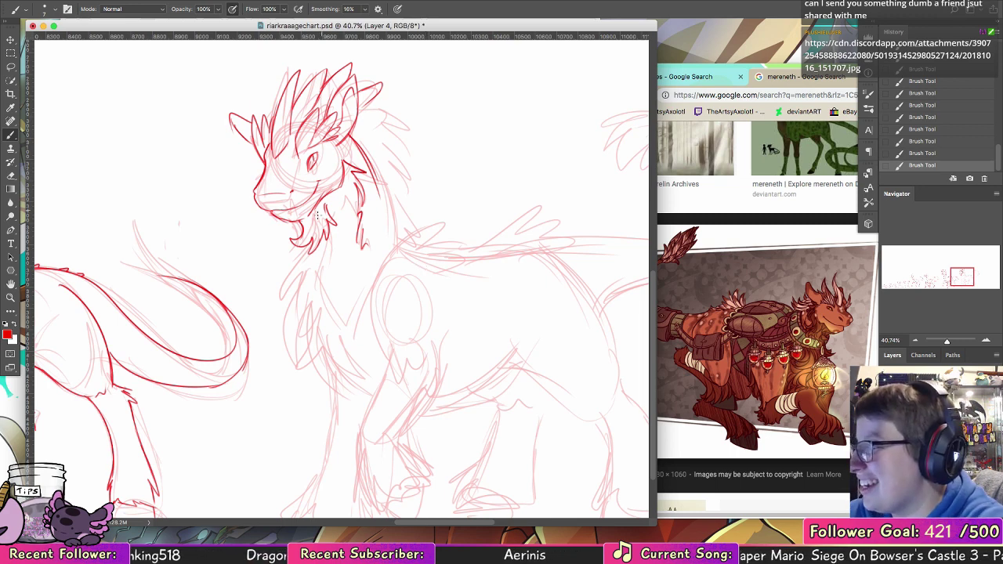
{"action": "mouse_move", "coordinate": [316, 249]}
{"action": "left_mouse_down"}
{"action": "mouse_move", "coordinate": [278, 308]}
{"action": "mouse_move", "coordinate": [287, 325]}
{"action": "left_mouse_up"}
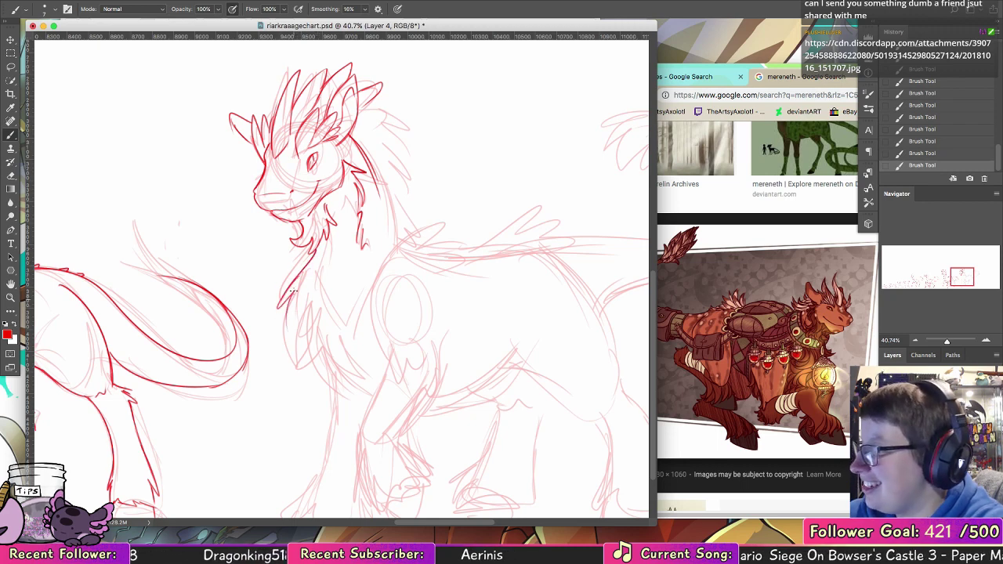
{"action": "left_click_drag", "start_coordinate": [293, 288], "coordinate": [286, 316]}
{"action": "mouse_move", "coordinate": [356, 263]}
{"action": "left_mouse_down"}
{"action": "mouse_move", "coordinate": [336, 300]}
{"action": "mouse_move", "coordinate": [287, 338]}
{"action": "left_mouse_up"}
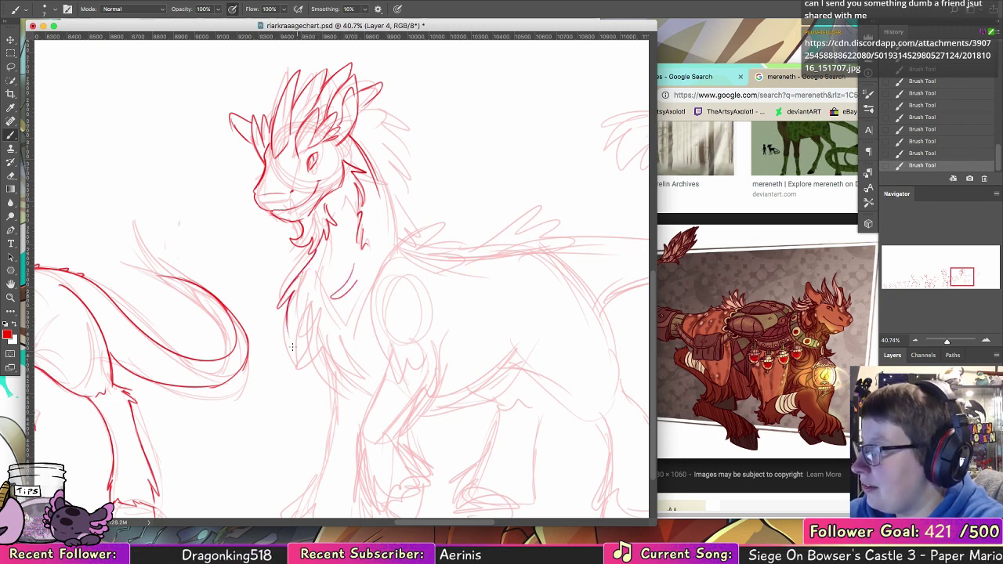
{"action": "left_click_drag", "start_coordinate": [285, 304], "coordinate": [296, 362]}
{"action": "left_click_drag", "start_coordinate": [290, 322], "coordinate": [297, 356]}
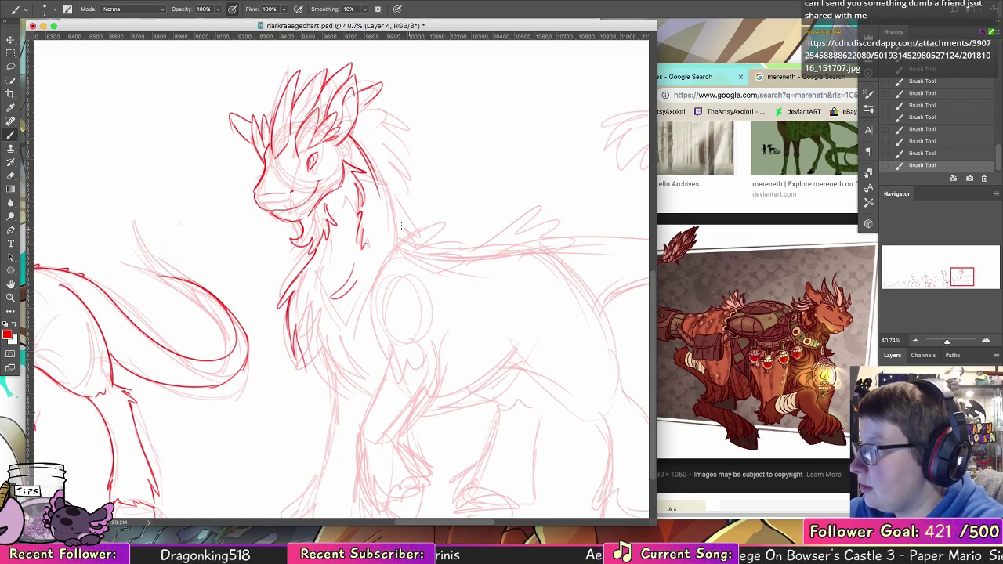
- Draw the back line of the neck down to the shoulders and a fan of feathers at its base
{"action": "mouse_move", "coordinate": [369, 262]}
{"action": "left_mouse_down"}
{"action": "mouse_move", "coordinate": [373, 294]}
{"action": "mouse_move", "coordinate": [405, 242]}
{"action": "mouse_move", "coordinate": [442, 225]}
{"action": "mouse_move", "coordinate": [390, 273]}
{"action": "mouse_move", "coordinate": [452, 255]}
{"action": "left_mouse_up"}
{"action": "left_click_drag", "start_coordinate": [452, 255], "coordinate": [412, 276]}
{"action": "left_click_drag", "start_coordinate": [457, 229], "coordinate": [410, 313]}
{"action": "left_click_drag", "start_coordinate": [320, 239], "coordinate": [343, 339]}
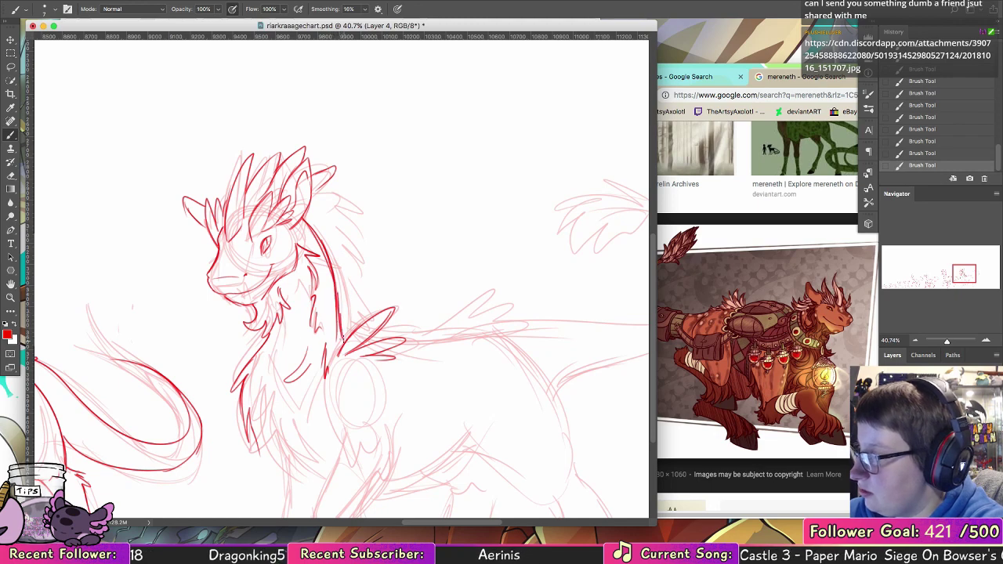
- Add pointed mane tufts along the back of the neck from behind the ear downward
{"action": "left_click_drag", "start_coordinate": [314, 190], "coordinate": [333, 186]}
{"action": "mouse_move", "coordinate": [333, 187]}
{"action": "left_mouse_down"}
{"action": "mouse_move", "coordinate": [320, 198]}
{"action": "mouse_move", "coordinate": [349, 211]}
{"action": "left_mouse_up"}
{"action": "mouse_move", "coordinate": [335, 271]}
{"action": "left_mouse_down"}
{"action": "mouse_move", "coordinate": [349, 296]}
{"action": "mouse_move", "coordinate": [354, 283]}
{"action": "left_mouse_up"}
{"action": "left_click_drag", "start_coordinate": [333, 237], "coordinate": [351, 254]}
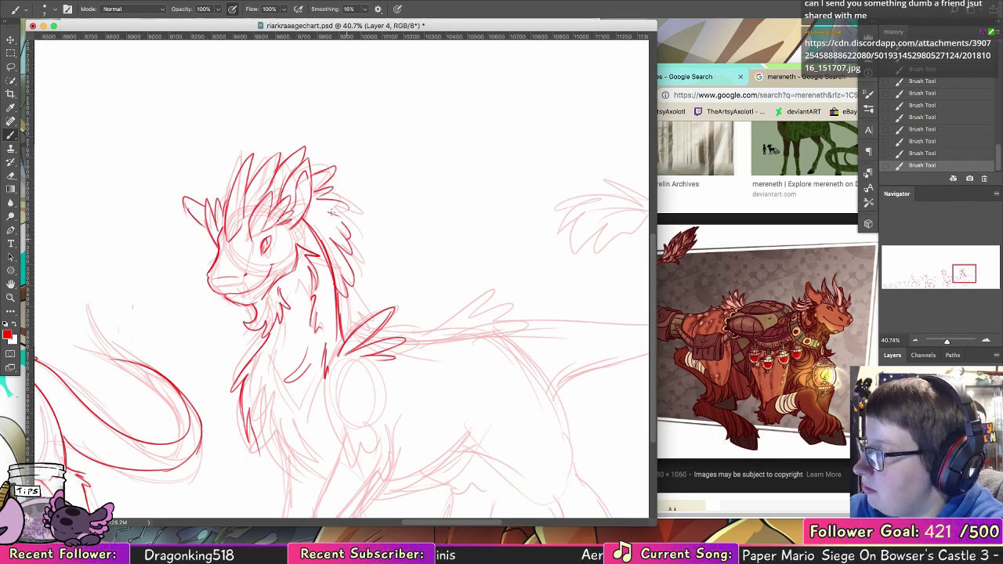
- Draw the jagged fur along the lower chest, undoing the first strokes and retracing them
{"action": "mouse_move", "coordinate": [412, 297]}
{"action": "left_mouse_down"}
{"action": "mouse_move", "coordinate": [407, 192]}
{"action": "mouse_move", "coordinate": [374, 188]}
{"action": "left_mouse_up"}
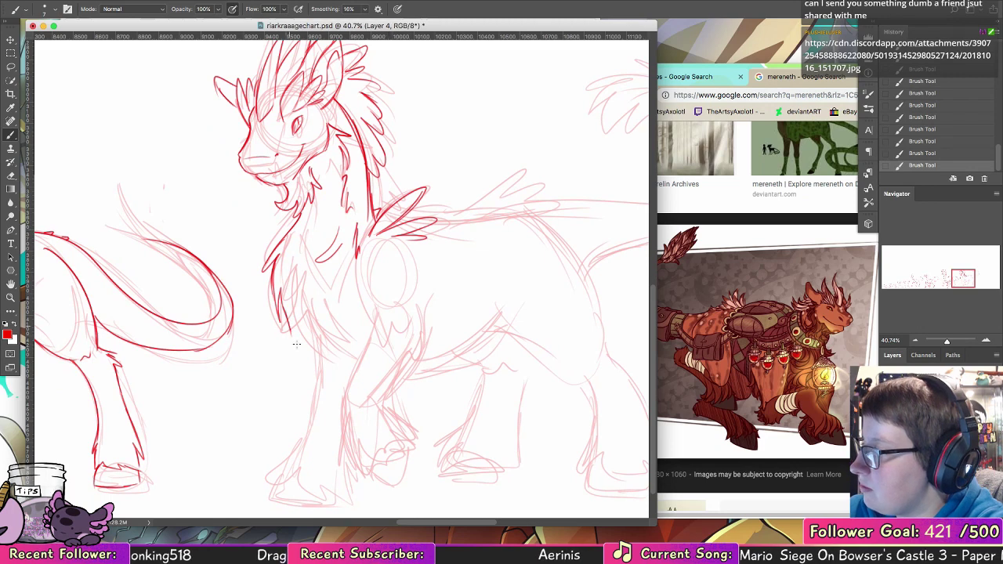
{"action": "left_click_drag", "start_coordinate": [292, 309], "coordinate": [346, 383]}
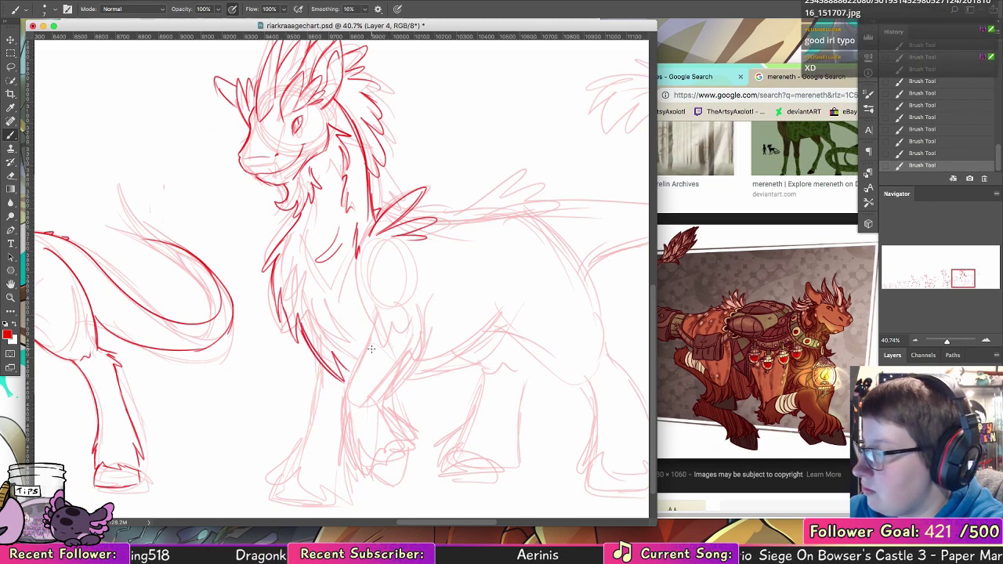
{"action": "key", "text": "super+alt+z"}
{"action": "key", "text": "super+alt+z"}
{"action": "mouse_move", "coordinate": [298, 317]}
{"action": "left_mouse_down"}
{"action": "mouse_move", "coordinate": [343, 375]}
{"action": "mouse_move", "coordinate": [308, 343]}
{"action": "mouse_move", "coordinate": [341, 370]}
{"action": "left_mouse_up"}
- Trace the curved front edge of the near shoulder from the feathers down to the upper foreleg
{"action": "left_click_drag", "start_coordinate": [369, 246], "coordinate": [360, 266]}
{"action": "mouse_move", "coordinate": [365, 251]}
{"action": "left_mouse_down"}
{"action": "mouse_move", "coordinate": [408, 247]}
{"action": "mouse_move", "coordinate": [362, 249]}
{"action": "mouse_move", "coordinate": [359, 310]}
{"action": "mouse_move", "coordinate": [357, 277]}
{"action": "mouse_move", "coordinate": [356, 303]}
{"action": "left_mouse_up"}
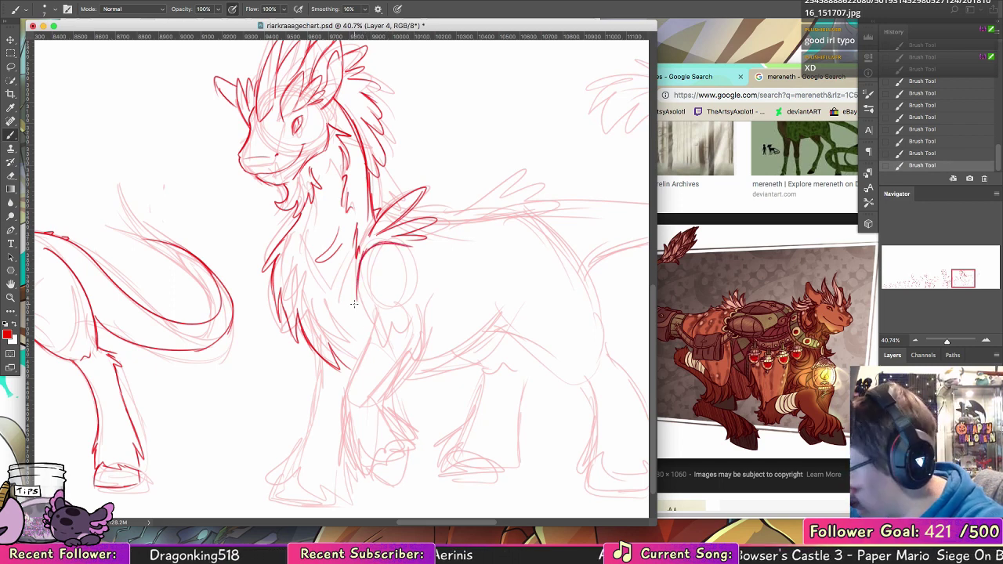
{"action": "mouse_move", "coordinate": [358, 276]}
{"action": "left_mouse_down"}
{"action": "mouse_move", "coordinate": [384, 342]}
{"action": "mouse_move", "coordinate": [389, 329]}
{"action": "left_mouse_up"}
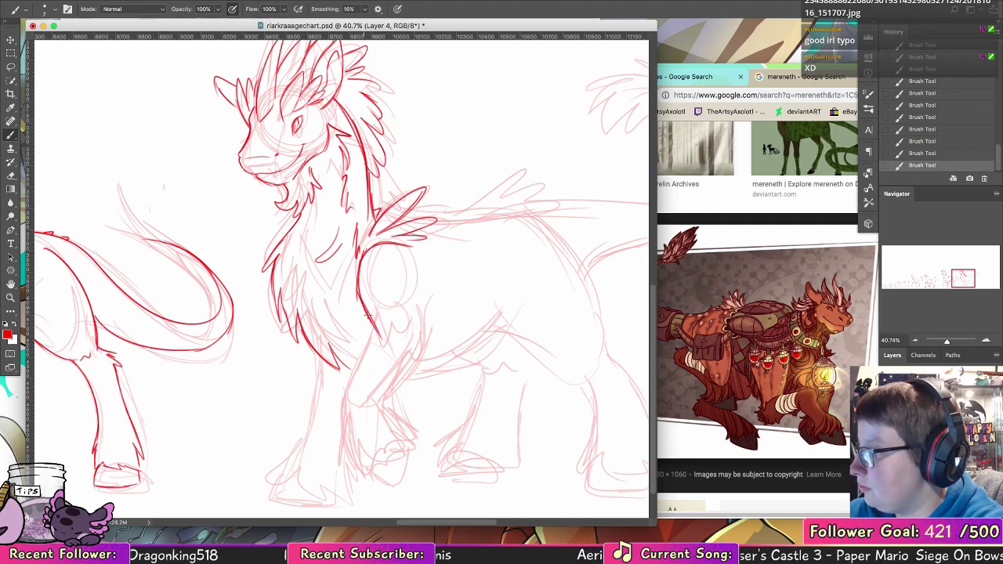
- Place a horizontal guide just below the creatures' feet and draw the jagged elbow fur below the near shoulder
{"action": "left_click_drag", "start_coordinate": [452, 332], "coordinate": [594, 303]}
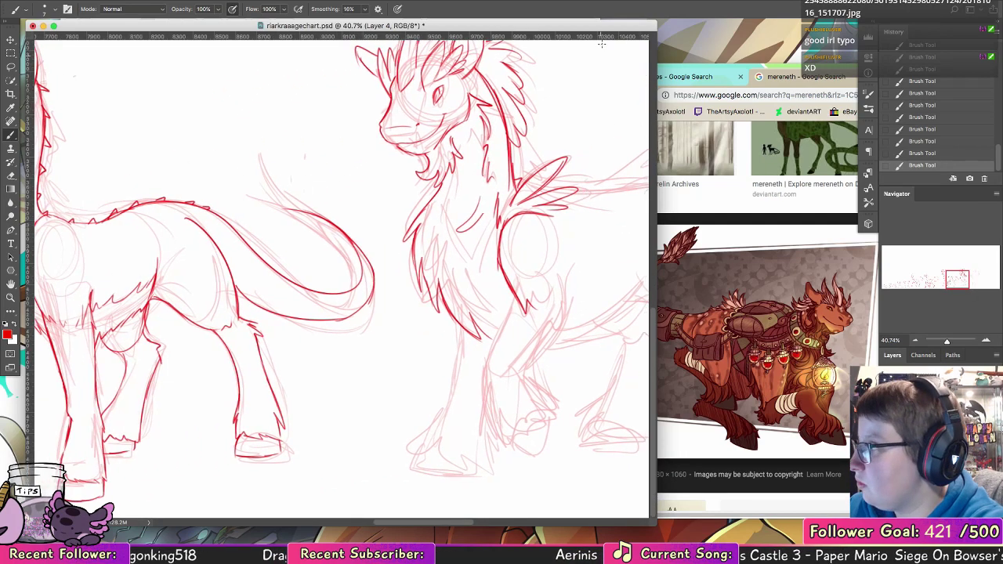
{"action": "left_click_drag", "start_coordinate": [558, 37], "coordinate": [548, 487]}
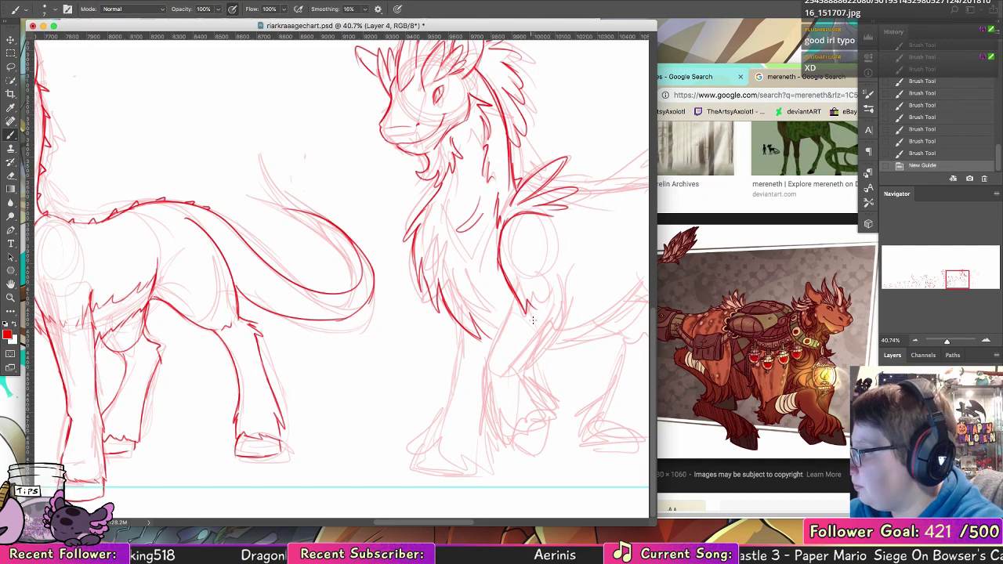
{"action": "mouse_move", "coordinate": [537, 304]}
{"action": "left_mouse_down"}
{"action": "mouse_move", "coordinate": [529, 315]}
{"action": "mouse_move", "coordinate": [541, 316]}
{"action": "left_mouse_up"}
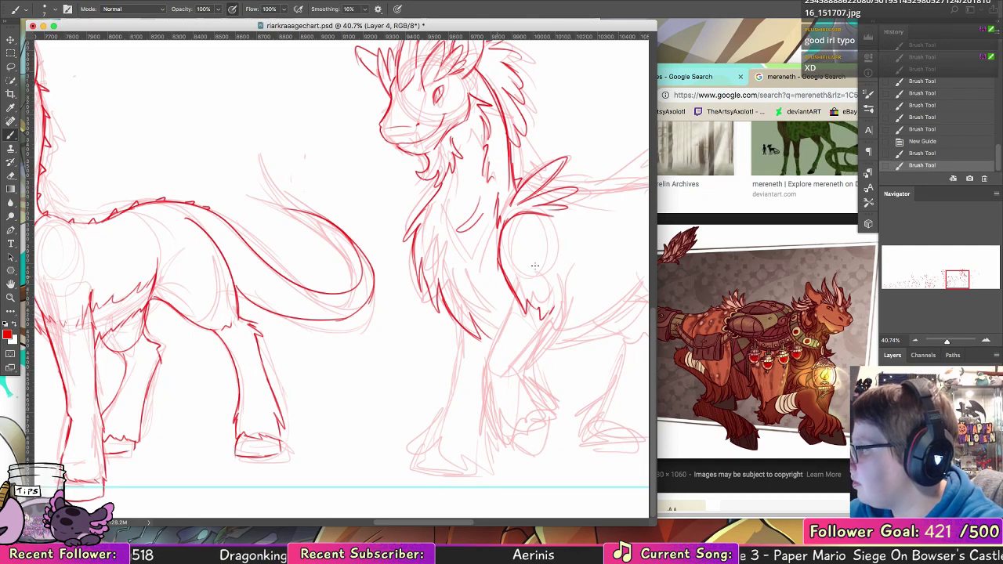
{"action": "left_click_drag", "start_coordinate": [575, 272], "coordinate": [562, 329]}
{"action": "left_click_drag", "start_coordinate": [554, 313], "coordinate": [562, 334]}
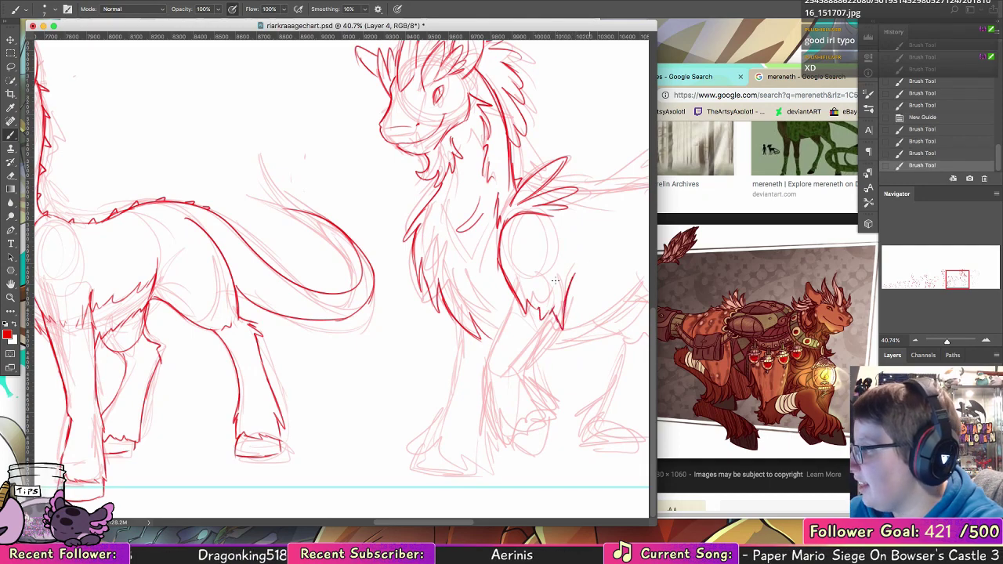
- Draw the raised near foreleg with its bent knee, shaggy fetlock fur and tucked hoof
{"action": "left_click_drag", "start_coordinate": [520, 304], "coordinate": [473, 389]}
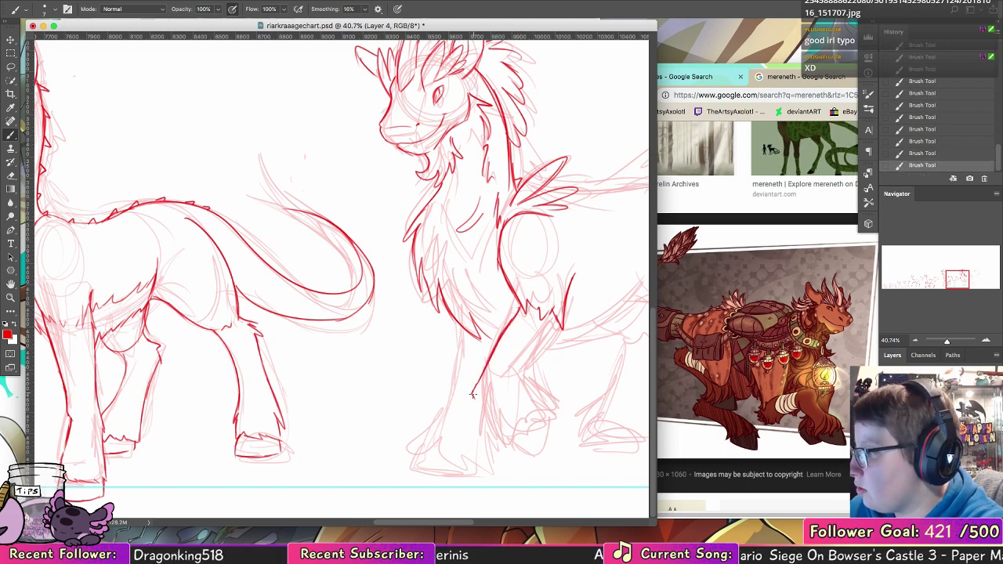
{"action": "left_click_drag", "start_coordinate": [503, 388], "coordinate": [562, 331]}
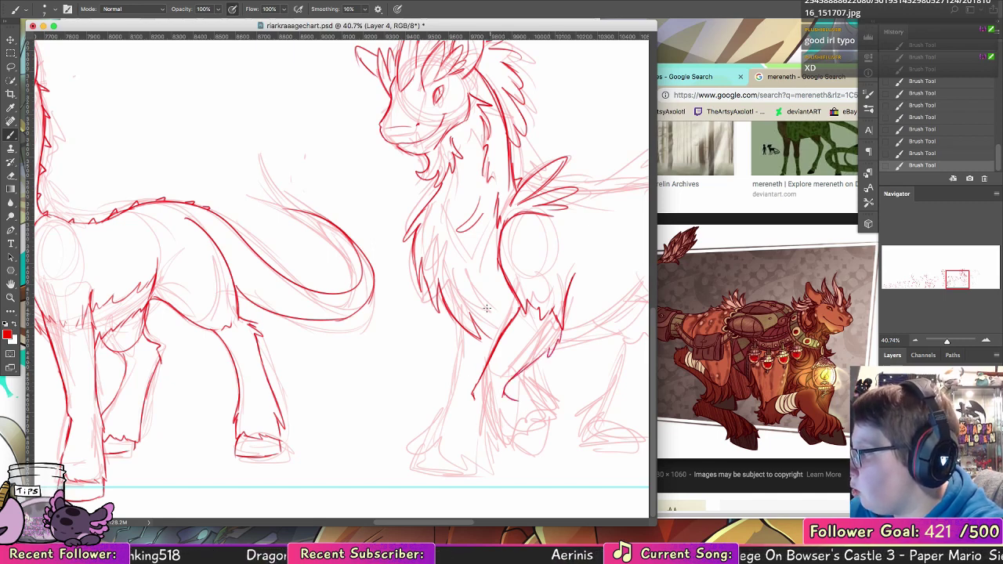
{"action": "left_click_drag", "start_coordinate": [473, 396], "coordinate": [478, 439]}
{"action": "mouse_move", "coordinate": [477, 423]}
{"action": "left_mouse_down"}
{"action": "mouse_move", "coordinate": [510, 455]}
{"action": "mouse_move", "coordinate": [514, 434]}
{"action": "mouse_move", "coordinate": [533, 421]}
{"action": "mouse_move", "coordinate": [514, 424]}
{"action": "mouse_move", "coordinate": [531, 406]}
{"action": "mouse_move", "coordinate": [514, 401]}
{"action": "mouse_move", "coordinate": [525, 401]}
{"action": "mouse_move", "coordinate": [513, 448]}
{"action": "left_mouse_up"}
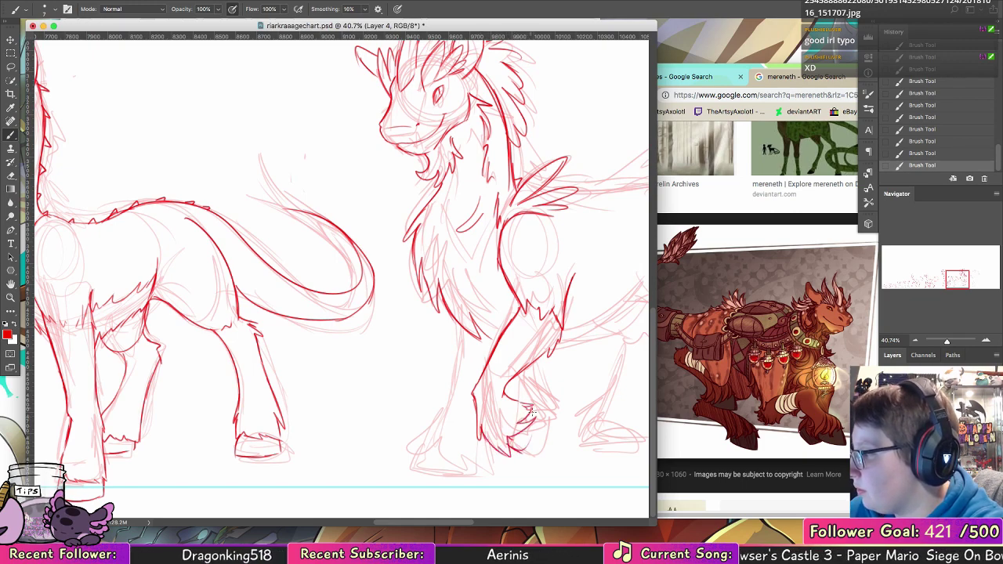
{"action": "left_click_drag", "start_coordinate": [529, 409], "coordinate": [531, 440]}
- Draw the standing far foreleg from the chest fur down to its shaggy fetlock, redoing the misplaced outline
{"action": "mouse_move", "coordinate": [435, 289]}
{"action": "left_mouse_down"}
{"action": "mouse_move", "coordinate": [445, 327]}
{"action": "mouse_move", "coordinate": [485, 354]}
{"action": "mouse_move", "coordinate": [445, 354]}
{"action": "mouse_move", "coordinate": [442, 427]}
{"action": "left_mouse_up"}
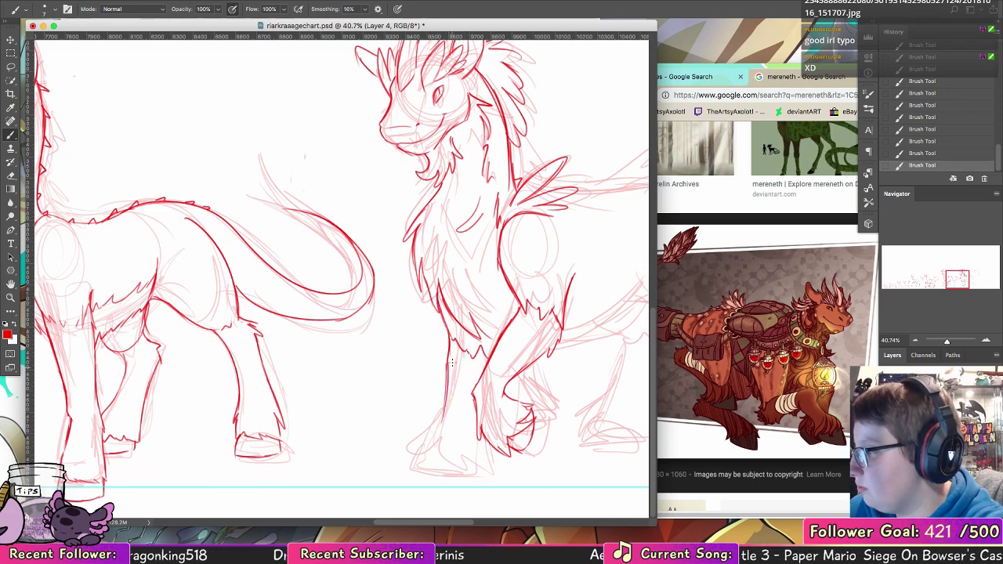
{"action": "key", "text": "super+z"}
{"action": "mouse_move", "coordinate": [448, 362]}
{"action": "left_mouse_down"}
{"action": "mouse_move", "coordinate": [435, 447]}
{"action": "mouse_move", "coordinate": [431, 439]}
{"action": "mouse_move", "coordinate": [419, 462]}
{"action": "mouse_move", "coordinate": [440, 459]}
{"action": "mouse_move", "coordinate": [447, 473]}
{"action": "mouse_move", "coordinate": [435, 448]}
{"action": "mouse_move", "coordinate": [458, 473]}
{"action": "left_mouse_up"}
{"action": "mouse_move", "coordinate": [456, 464]}
{"action": "left_mouse_down"}
{"action": "mouse_move", "coordinate": [468, 478]}
{"action": "mouse_move", "coordinate": [475, 464]}
{"action": "left_mouse_up"}
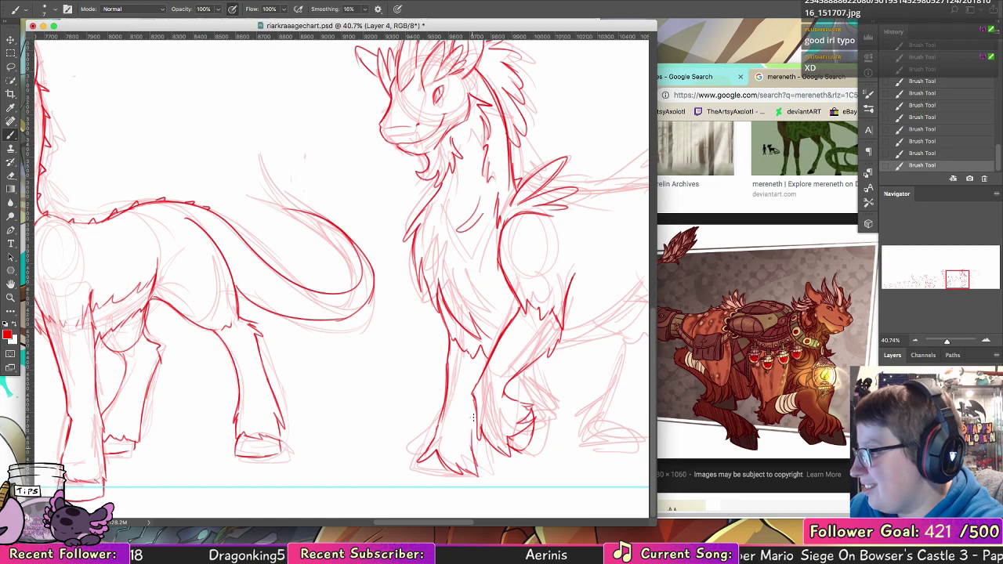
{"action": "mouse_move", "coordinate": [475, 401]}
{"action": "left_mouse_down"}
{"action": "mouse_move", "coordinate": [470, 454]}
{"action": "mouse_move", "coordinate": [463, 450]}
{"action": "left_mouse_up"}
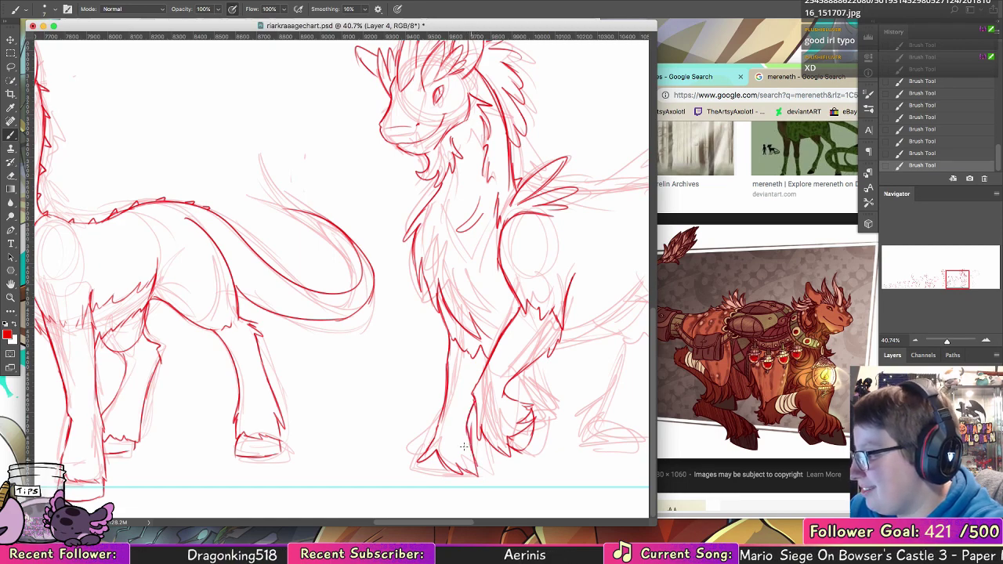
{"action": "left_click_drag", "start_coordinate": [438, 412], "coordinate": [431, 451]}
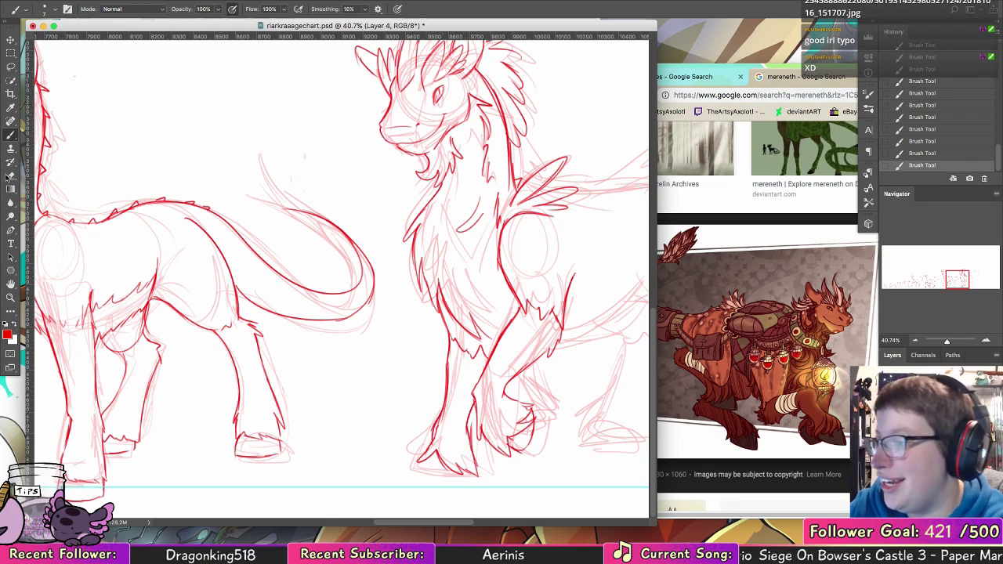
- Erase stray lines at the far foreleg's fetlock and draw its hoof outline just above the guide
{"action": "key", "text": "e"}
{"action": "mouse_move", "coordinate": [448, 404]}
{"action": "left_mouse_down"}
{"action": "mouse_move", "coordinate": [420, 469]}
{"action": "mouse_move", "coordinate": [428, 480]}
{"action": "mouse_move", "coordinate": [454, 477]}
{"action": "mouse_move", "coordinate": [422, 463]}
{"action": "left_mouse_up"}
{"action": "key", "text": "b"}
{"action": "key", "text": "alt+super+z"}
{"action": "key", "text": "alt+super+z"}
{"action": "key", "text": "alt+super+z"}
{"action": "key", "text": "alt+super+z"}
{"action": "mouse_move", "coordinate": [424, 460]}
{"action": "left_mouse_down"}
{"action": "mouse_move", "coordinate": [418, 477]}
{"action": "mouse_move", "coordinate": [452, 478]}
{"action": "left_mouse_up"}
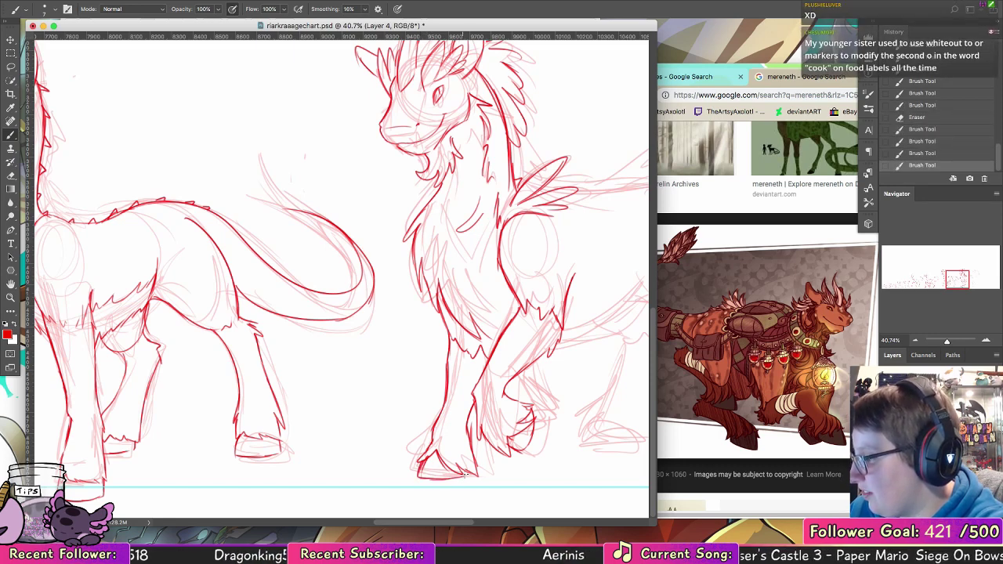
- Draw the fur tufts behind the near elbow and the belly line behind them, erasing the stray fur strokes
{"action": "key", "text": "ctrl+r"}
{"action": "left_click_drag", "start_coordinate": [540, 418], "coordinate": [477, 366]}
{"action": "key", "text": "ctrl+r"}
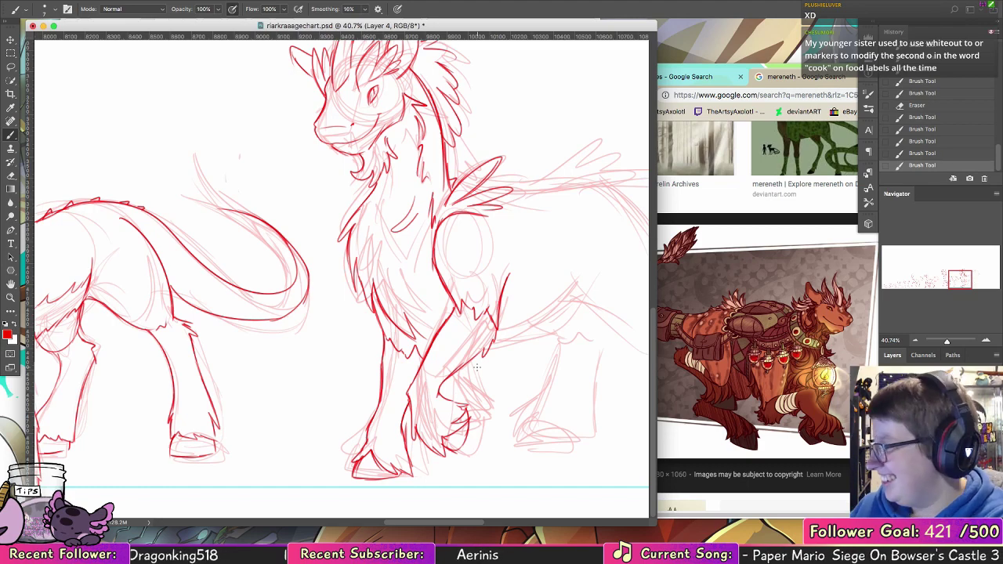
{"action": "scroll", "coordinate": [476, 367], "scroll_direction": "right", "scroll_amount": 5}
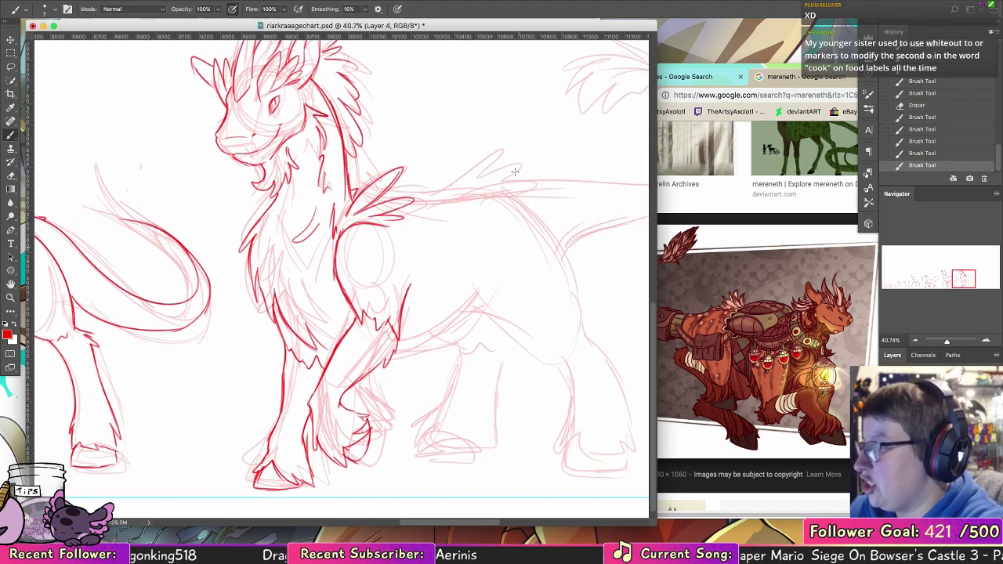
{"action": "left_click_drag", "start_coordinate": [327, 356], "coordinate": [332, 325]}
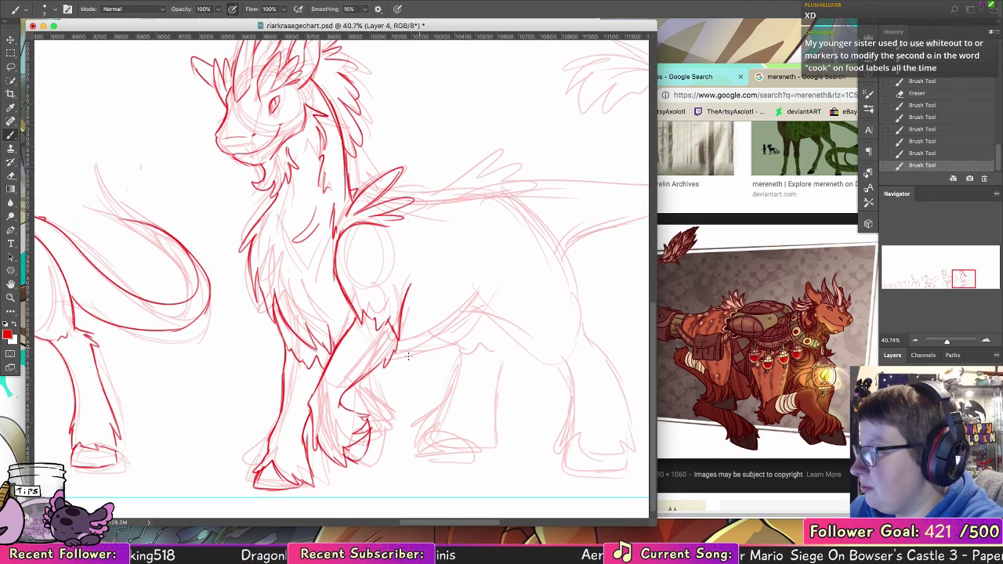
{"action": "mouse_move", "coordinate": [413, 321]}
{"action": "left_mouse_down"}
{"action": "mouse_move", "coordinate": [401, 353]}
{"action": "mouse_move", "coordinate": [456, 307]}
{"action": "left_mouse_up"}
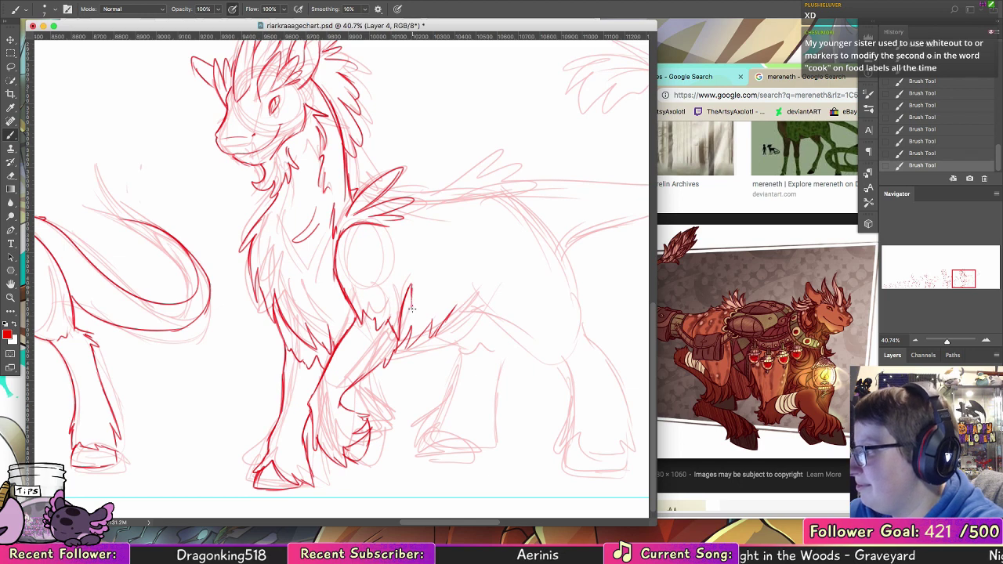
{"action": "left_click_drag", "start_coordinate": [415, 304], "coordinate": [426, 292]}
{"action": "left_click_drag", "start_coordinate": [431, 330], "coordinate": [428, 295]}
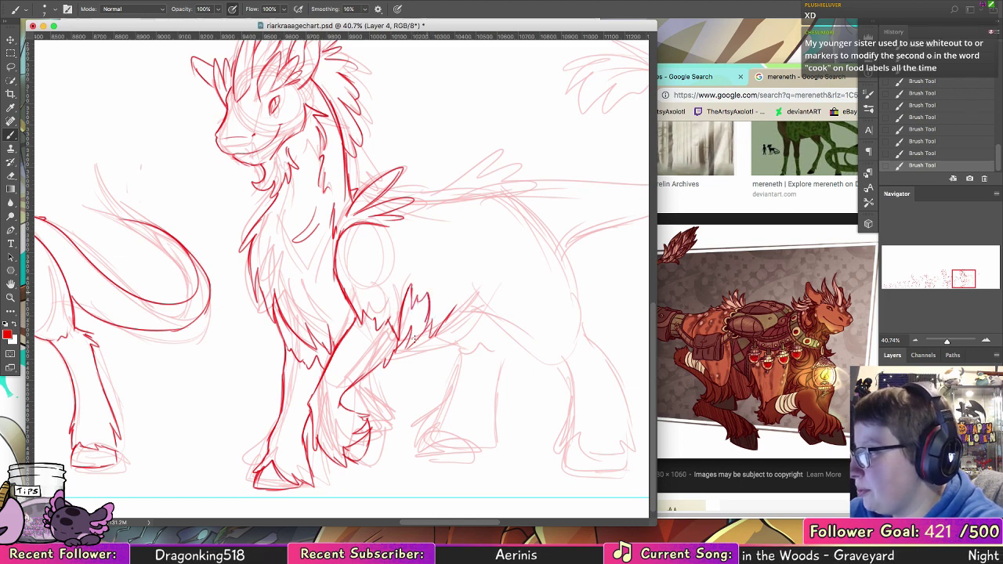
{"action": "key", "text": "e"}
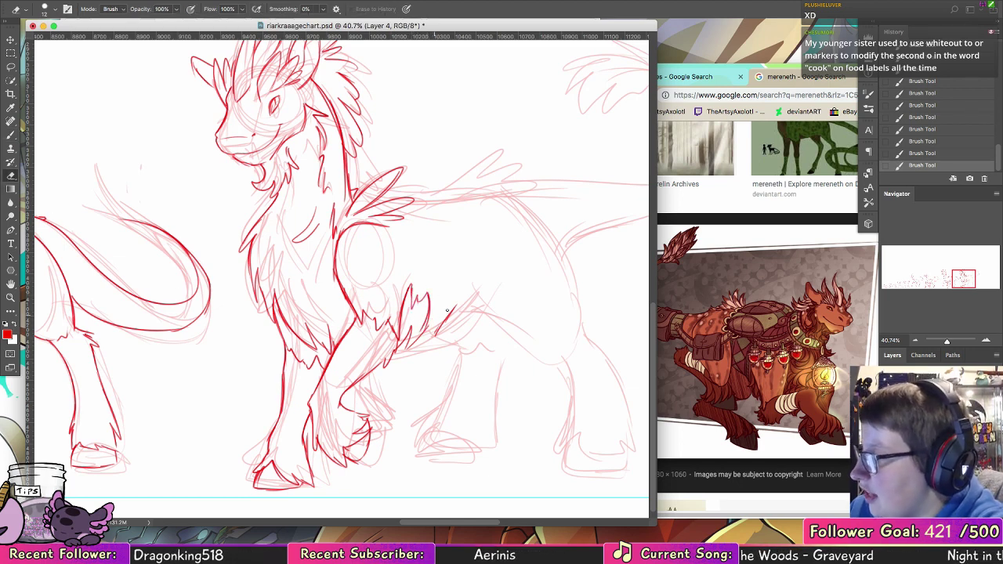
{"action": "mouse_move", "coordinate": [436, 332]}
{"action": "left_mouse_down"}
{"action": "mouse_move", "coordinate": [449, 319]}
{"action": "mouse_move", "coordinate": [427, 327]}
{"action": "mouse_move", "coordinate": [453, 312]}
{"action": "mouse_move", "coordinate": [484, 312]}
{"action": "left_mouse_up"}
{"action": "key", "text": "b"}
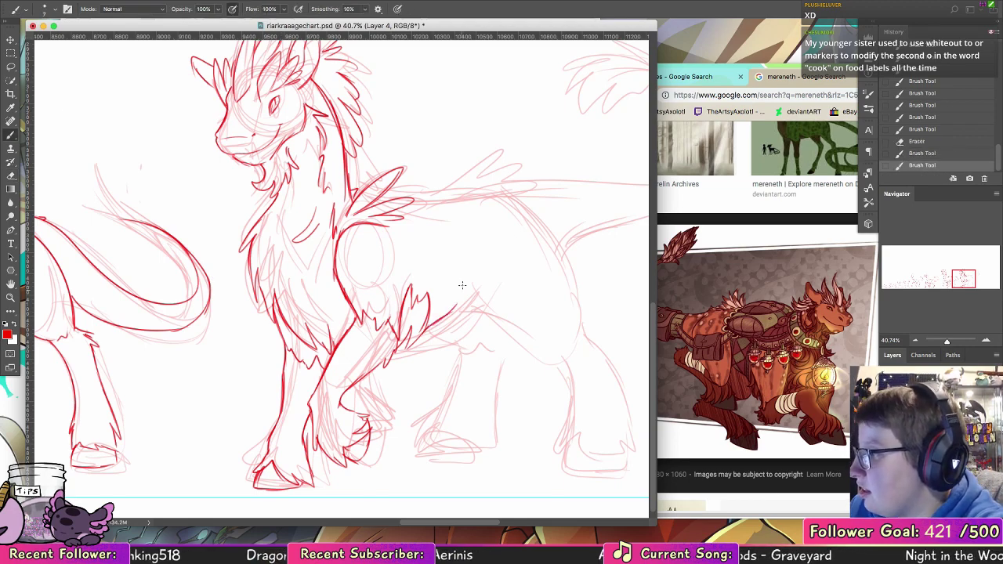
- Redraw the chest fur line just below the chin tuft and erase its stray marks
{"action": "mouse_move", "coordinate": [533, 262]}
{"action": "left_mouse_down"}
{"action": "mouse_move", "coordinate": [528, 371]}
{"action": "mouse_move", "coordinate": [542, 398]}
{"action": "left_mouse_up"}
{"action": "left_click_drag", "start_coordinate": [285, 318], "coordinate": [263, 360]}
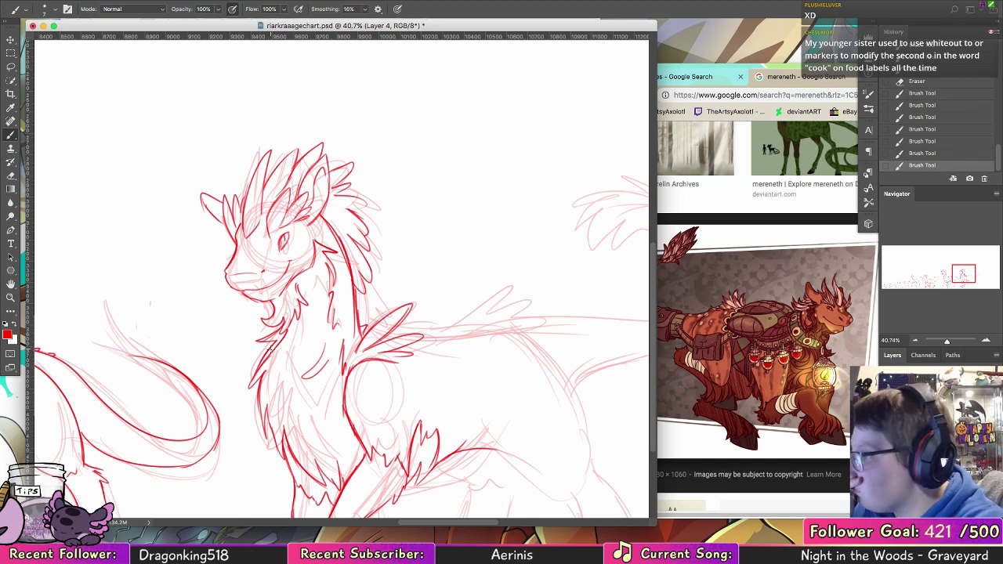
{"action": "key", "text": "e"}
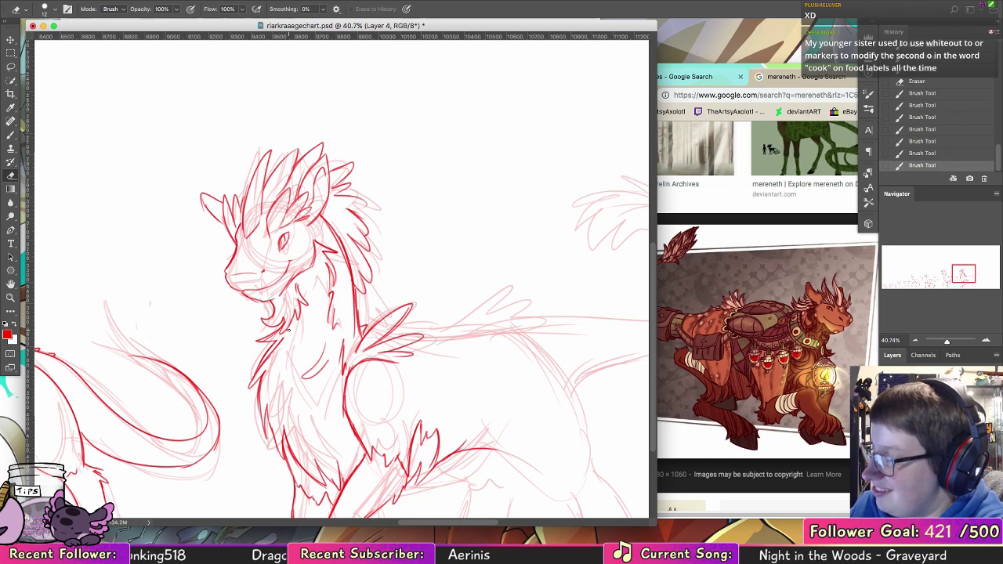
{"action": "left_click_drag", "start_coordinate": [283, 338], "coordinate": [262, 366]}
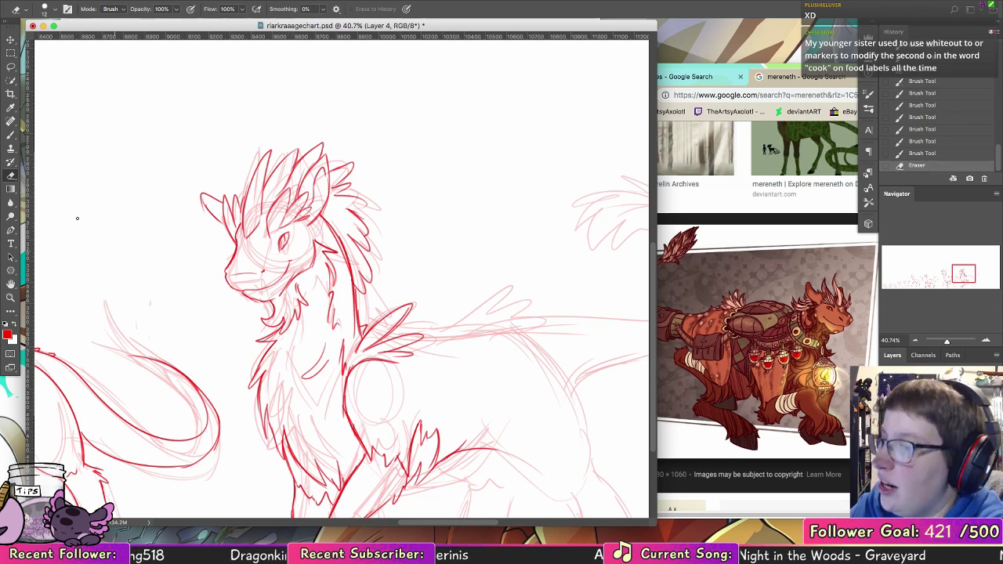
{"action": "key", "text": "b"}
- Draw the back line from the shoulder feathers toward the rump, undoing the misplaced strokes
{"action": "left_click_drag", "start_coordinate": [557, 327], "coordinate": [502, 226]}
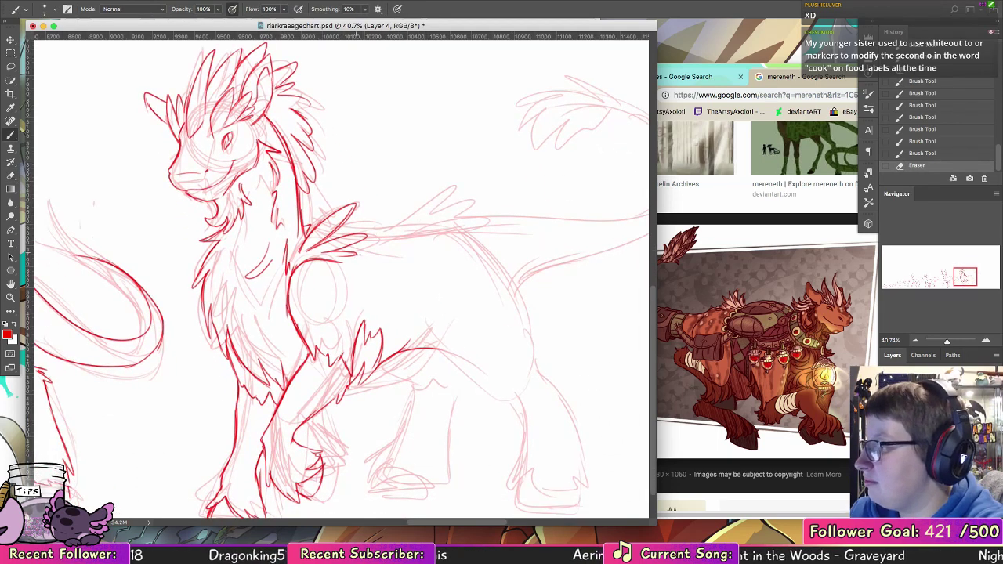
{"action": "left_click_drag", "start_coordinate": [365, 237], "coordinate": [401, 241]}
{"action": "key", "text": "super+z"}
{"action": "mouse_move", "coordinate": [348, 262]}
{"action": "left_mouse_down"}
{"action": "mouse_move", "coordinate": [399, 255]}
{"action": "mouse_move", "coordinate": [364, 250]}
{"action": "mouse_move", "coordinate": [439, 232]}
{"action": "mouse_move", "coordinate": [392, 245]}
{"action": "mouse_move", "coordinate": [403, 238]}
{"action": "left_mouse_up"}
{"action": "key", "text": "super+z"}
{"action": "key", "text": "super+z"}
{"action": "scroll", "coordinate": [328, 286], "scroll_direction": "left", "scroll_amount": 10}
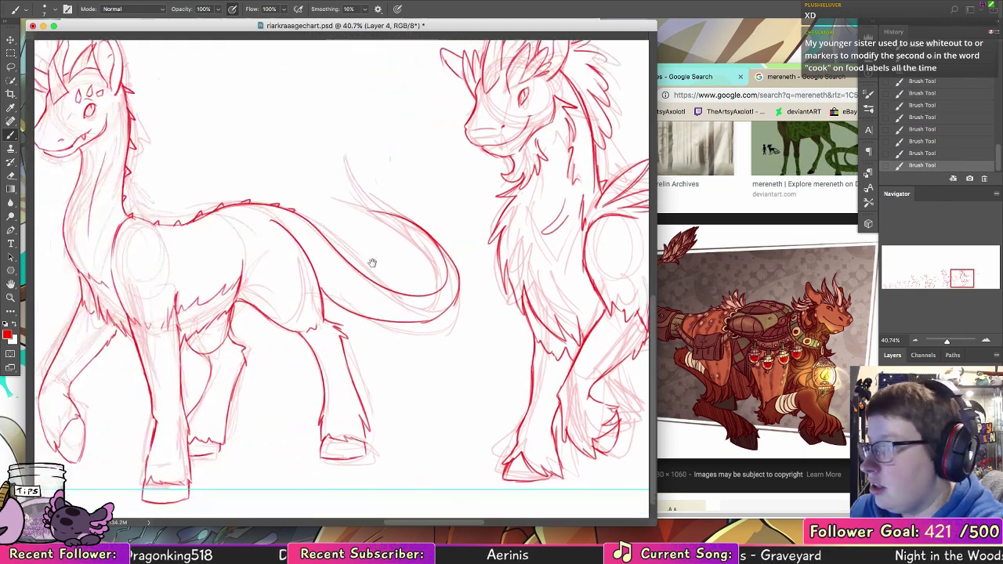
{"action": "scroll", "coordinate": [544, 230], "scroll_direction": "right", "scroll_amount": 2}
{"action": "scroll", "coordinate": [571, 219], "scroll_direction": "right", "scroll_amount": 8}
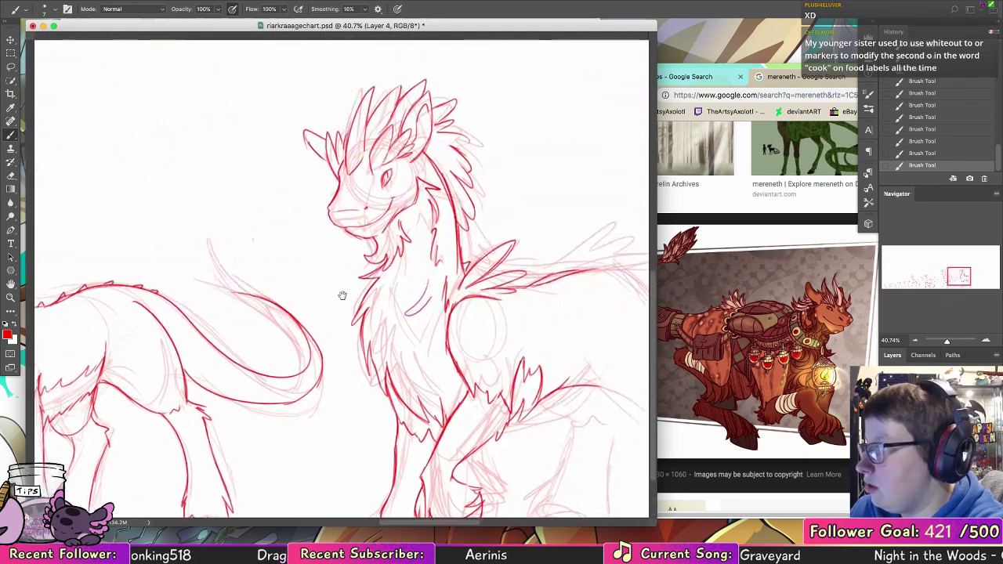
{"action": "scroll", "coordinate": [522, 252], "scroll_direction": "right", "scroll_amount": 6}
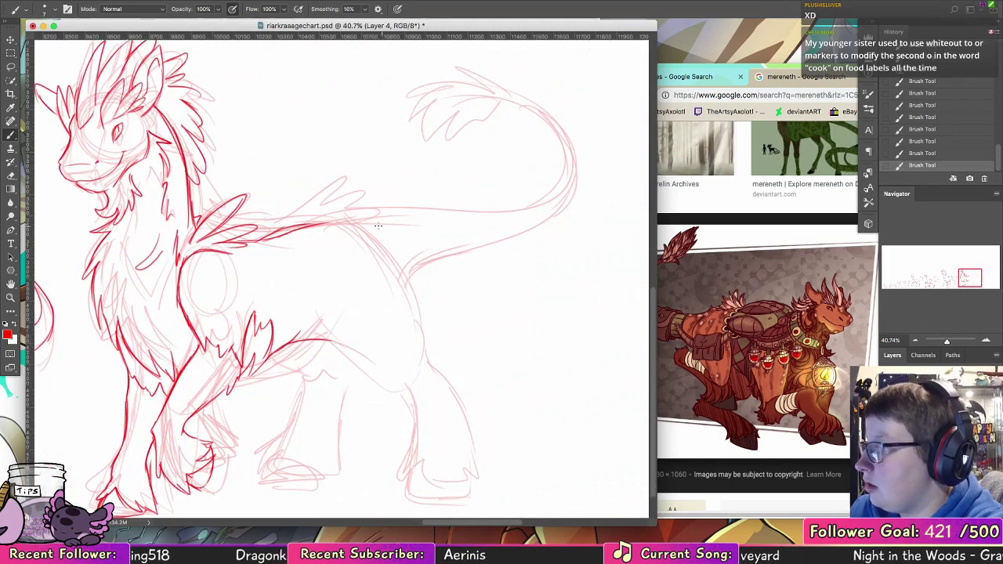
- Draw the curved rump, the front and rear contours of the near thigh, and the jagged hock fur
{"action": "mouse_move", "coordinate": [330, 223]}
{"action": "left_mouse_down"}
{"action": "mouse_move", "coordinate": [373, 233]}
{"action": "mouse_move", "coordinate": [403, 278]}
{"action": "left_mouse_up"}
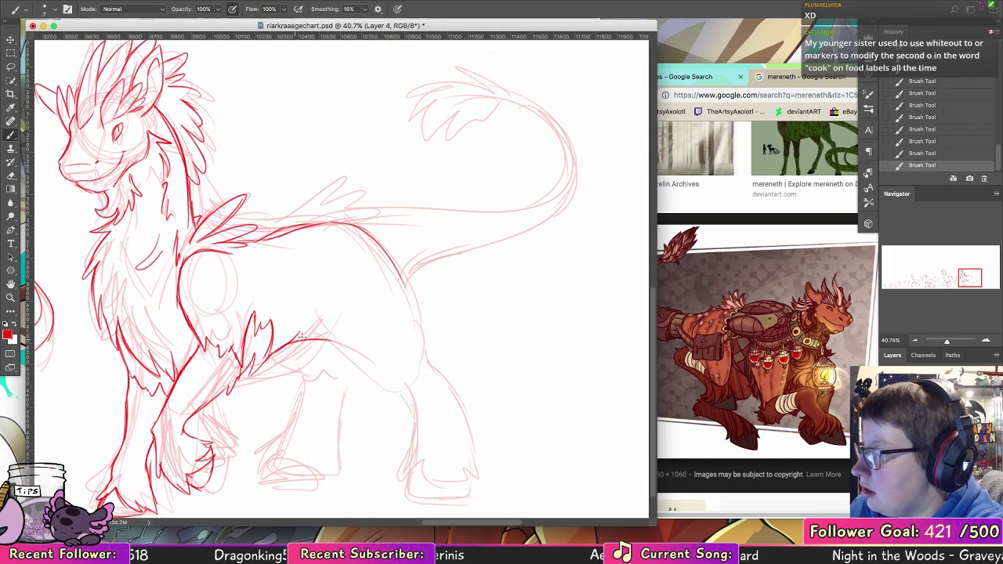
{"action": "mouse_move", "coordinate": [320, 295]}
{"action": "left_mouse_down"}
{"action": "mouse_move", "coordinate": [349, 346]}
{"action": "mouse_move", "coordinate": [404, 374]}
{"action": "left_mouse_up"}
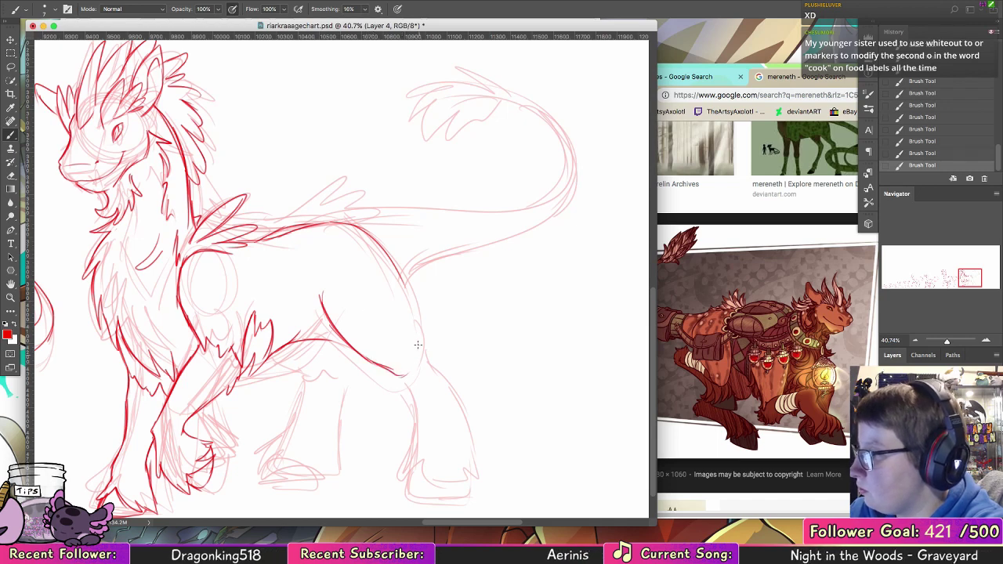
{"action": "mouse_move", "coordinate": [399, 276]}
{"action": "left_mouse_down"}
{"action": "mouse_move", "coordinate": [410, 346]}
{"action": "mouse_move", "coordinate": [432, 353]}
{"action": "mouse_move", "coordinate": [419, 367]}
{"action": "left_mouse_up"}
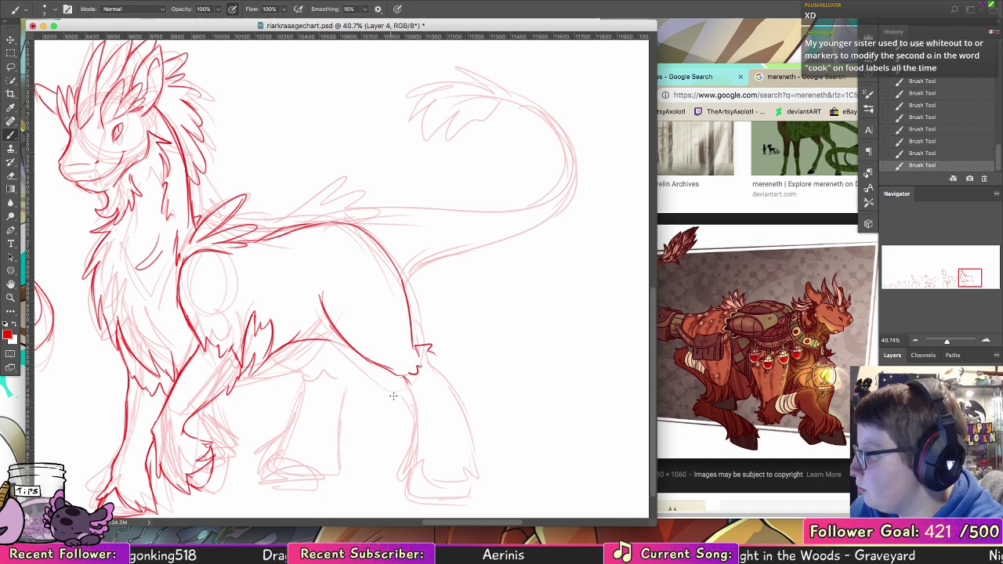
- Draw the near hind leg's lower outline with shaggy fetlock fur and the hoof beneath it
{"action": "left_click_drag", "start_coordinate": [408, 379], "coordinate": [417, 444]}
{"action": "mouse_move", "coordinate": [411, 409]}
{"action": "left_mouse_down"}
{"action": "mouse_move", "coordinate": [417, 456]}
{"action": "mouse_move", "coordinate": [467, 470]}
{"action": "left_mouse_up"}
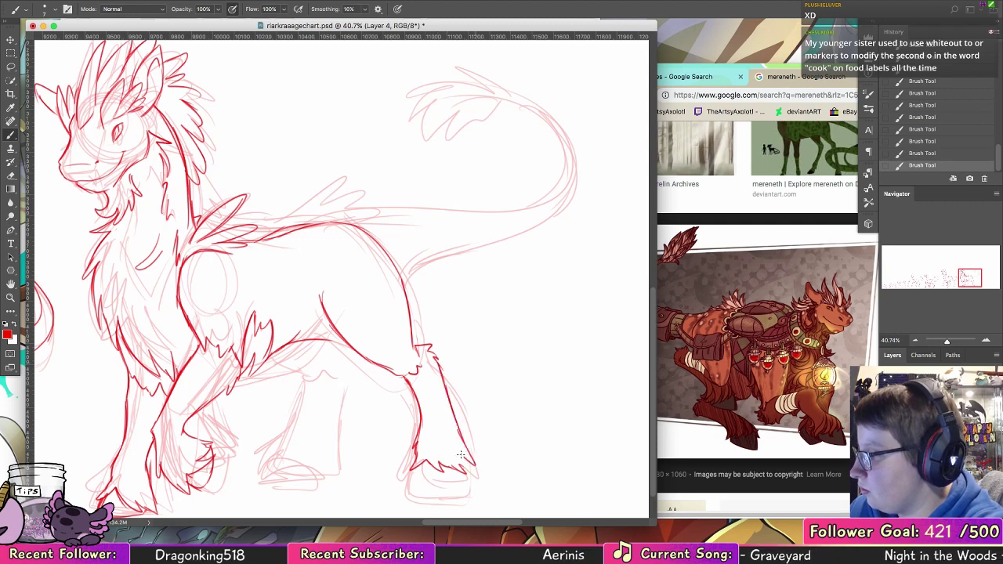
{"action": "left_click_drag", "start_coordinate": [477, 416], "coordinate": [491, 377]}
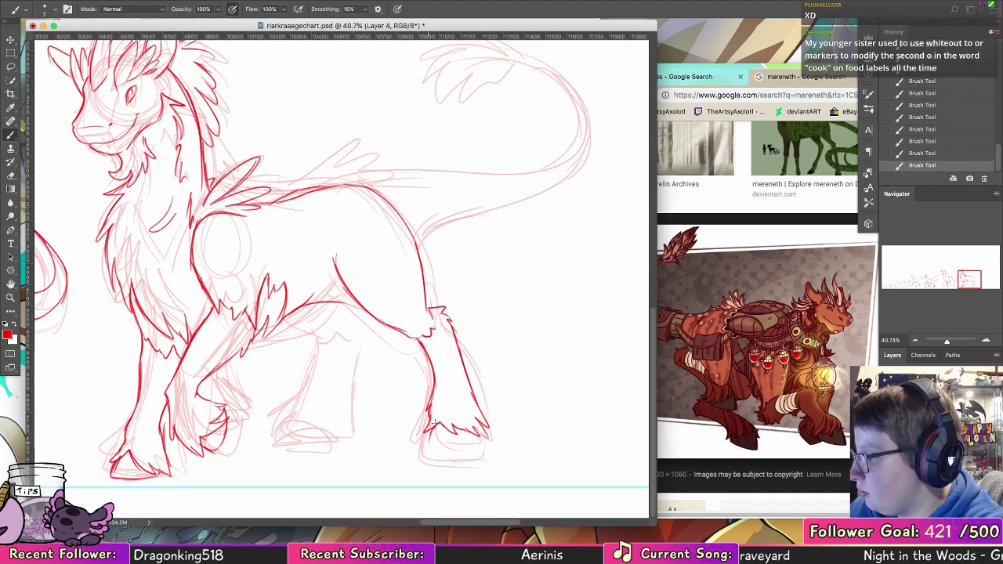
{"action": "left_click_drag", "start_coordinate": [434, 423], "coordinate": [429, 451]}
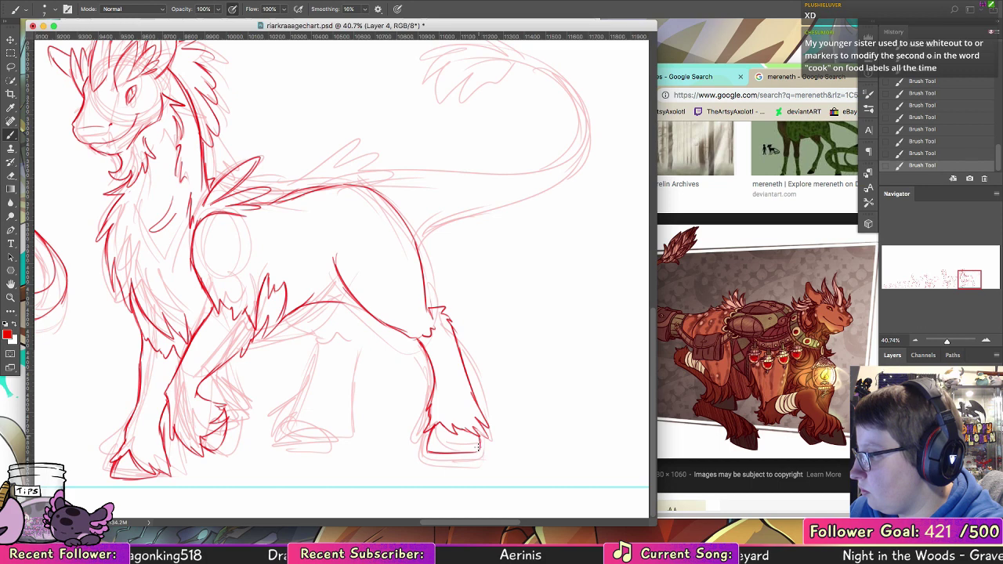
- Draw the far hind leg from the thigh and hock fur down to the fetlock fur and hoof
{"action": "left_click_drag", "start_coordinate": [288, 309], "coordinate": [314, 341]}
{"action": "mouse_move", "coordinate": [354, 302]}
{"action": "left_mouse_down"}
{"action": "mouse_move", "coordinate": [331, 337]}
{"action": "mouse_move", "coordinate": [313, 338]}
{"action": "left_mouse_up"}
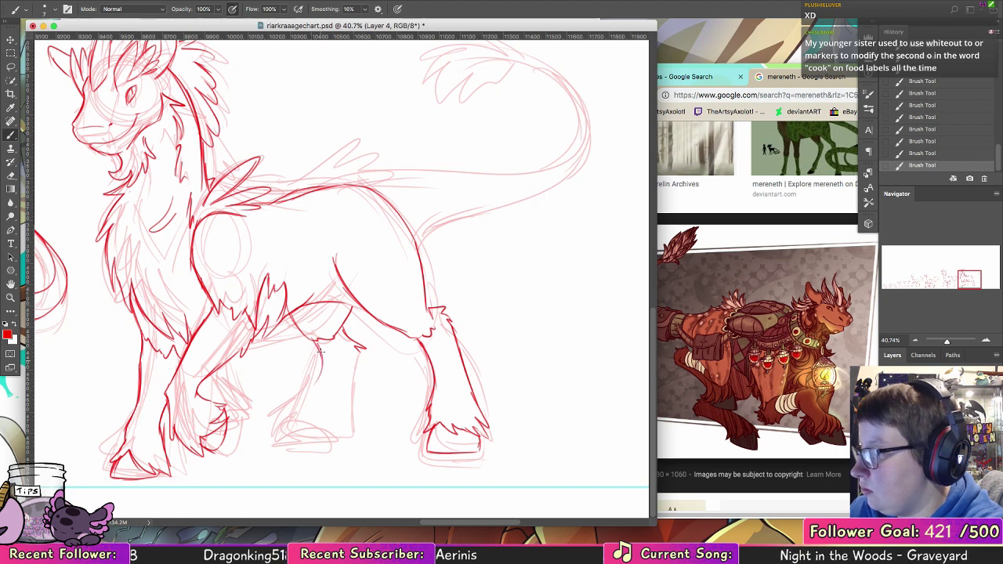
{"action": "mouse_move", "coordinate": [320, 352]}
{"action": "left_mouse_down"}
{"action": "mouse_move", "coordinate": [291, 425]}
{"action": "mouse_move", "coordinate": [321, 372]}
{"action": "left_mouse_up"}
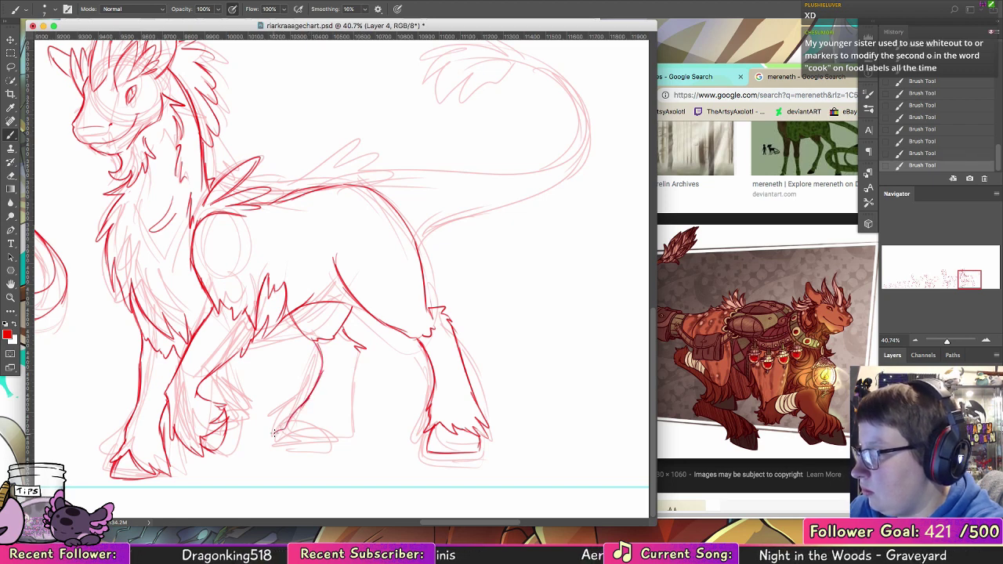
{"action": "mouse_move", "coordinate": [314, 448]}
{"action": "left_mouse_down"}
{"action": "mouse_move", "coordinate": [330, 431]}
{"action": "mouse_move", "coordinate": [349, 443]}
{"action": "mouse_move", "coordinate": [340, 407]}
{"action": "mouse_move", "coordinate": [341, 425]}
{"action": "mouse_move", "coordinate": [363, 352]}
{"action": "left_mouse_up"}
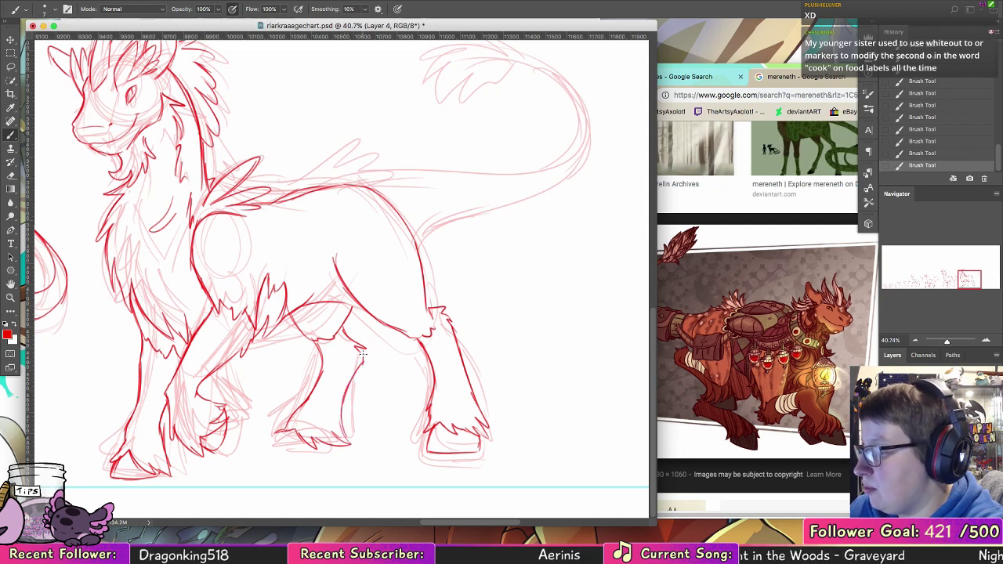
{"action": "left_click_drag", "start_coordinate": [302, 451], "coordinate": [326, 449]}
{"action": "key", "text": "super+z"}
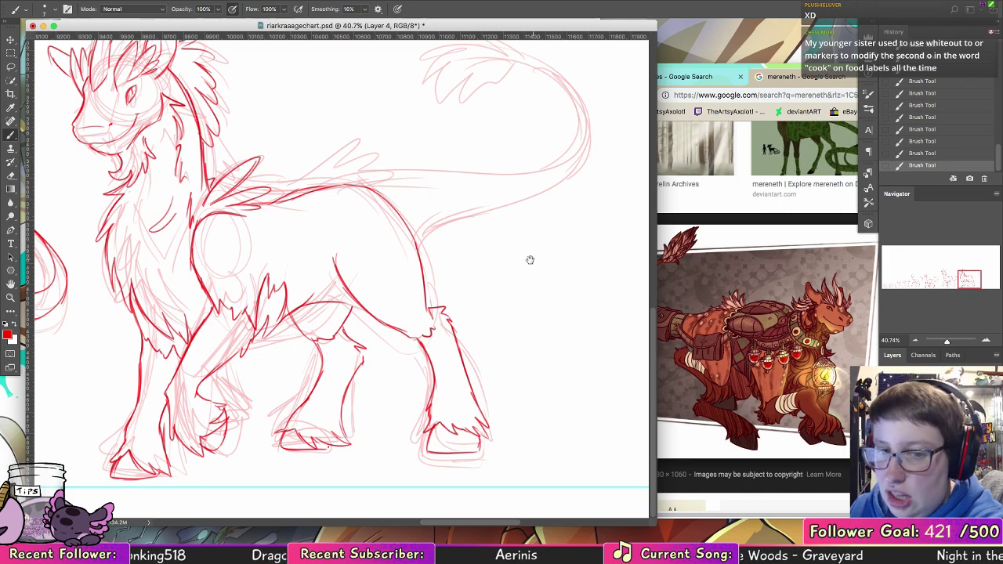
- Draw the feather tuft on the lower back and the tail's upper contour curling toward the tip
{"action": "left_click_drag", "start_coordinate": [517, 271], "coordinate": [470, 387]}
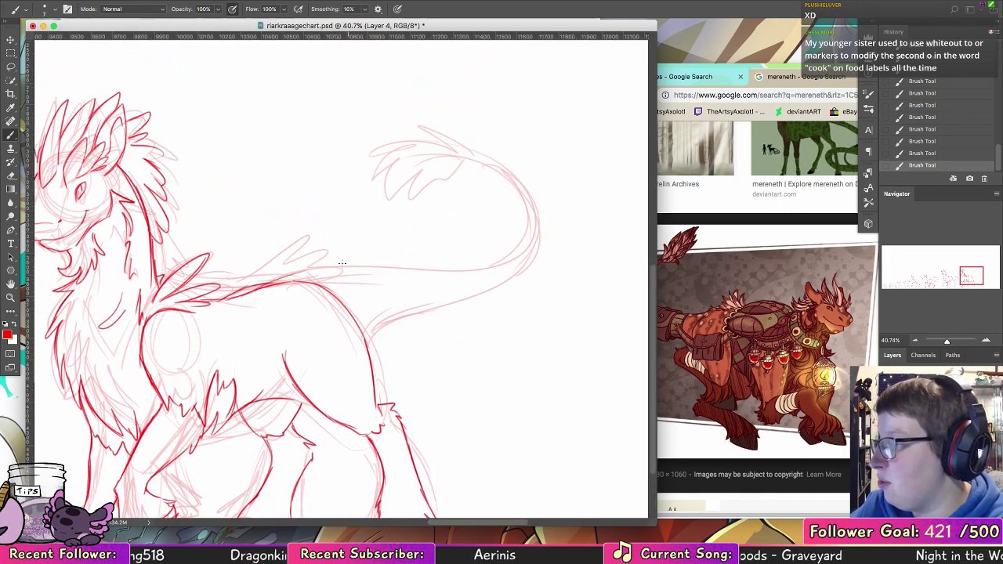
{"action": "key", "text": "super+z"}
{"action": "mouse_move", "coordinate": [256, 290]}
{"action": "left_mouse_down"}
{"action": "mouse_move", "coordinate": [285, 278]}
{"action": "mouse_move", "coordinate": [303, 245]}
{"action": "mouse_move", "coordinate": [285, 275]}
{"action": "mouse_move", "coordinate": [329, 242]}
{"action": "left_mouse_up"}
{"action": "mouse_move", "coordinate": [298, 276]}
{"action": "left_mouse_down"}
{"action": "mouse_move", "coordinate": [342, 271]}
{"action": "mouse_move", "coordinate": [266, 288]}
{"action": "mouse_move", "coordinate": [361, 261]}
{"action": "mouse_move", "coordinate": [517, 172]}
{"action": "mouse_move", "coordinate": [476, 166]}
{"action": "left_mouse_up"}
{"action": "key", "text": "super+z"}
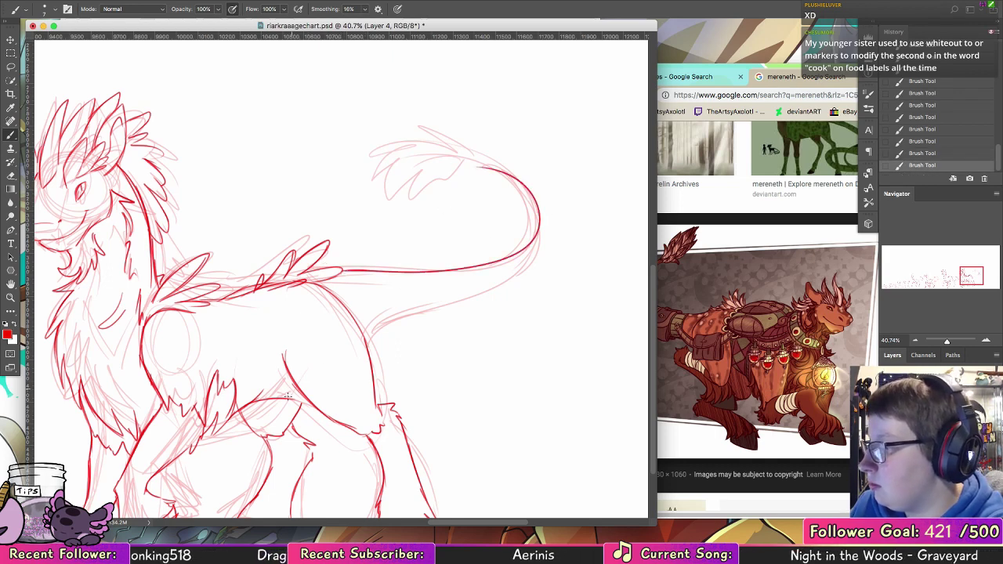
- Redraw the belly line where it meets the near thigh and erase the overlapping strokes
{"action": "left_click_drag", "start_coordinate": [292, 391], "coordinate": [251, 401]}
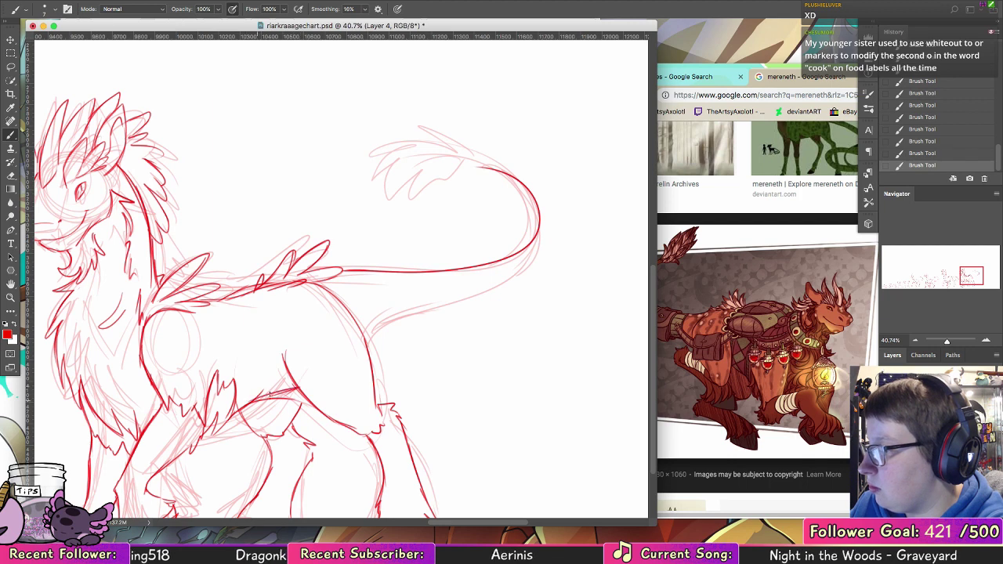
{"action": "left_click", "coordinate": [12, 177]}
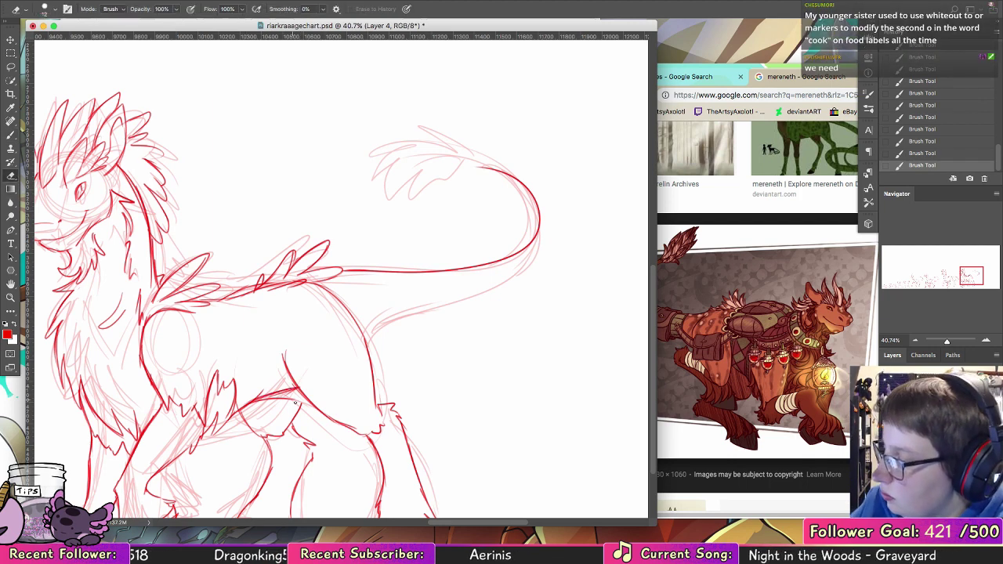
{"action": "left_click_drag", "start_coordinate": [285, 398], "coordinate": [302, 393]}
{"action": "key", "text": "b"}
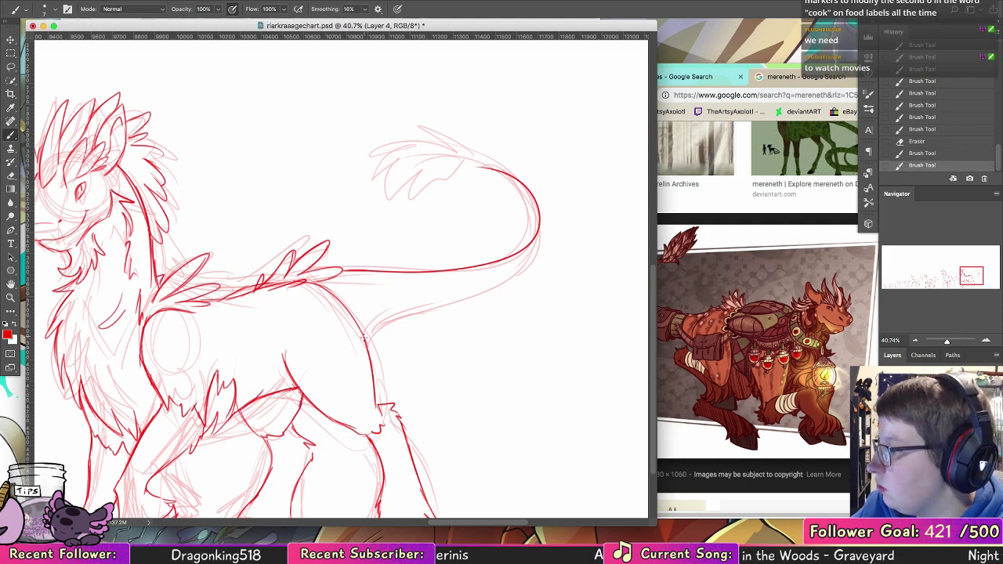
- Draw the tail's lower contour from the rump around the curl to the tip, redoing the misplaced stroke
{"action": "left_click_drag", "start_coordinate": [364, 337], "coordinate": [453, 309]}
{"action": "left_click_drag", "start_coordinate": [392, 322], "coordinate": [545, 230]}
{"action": "key", "text": "ctrl+z"}
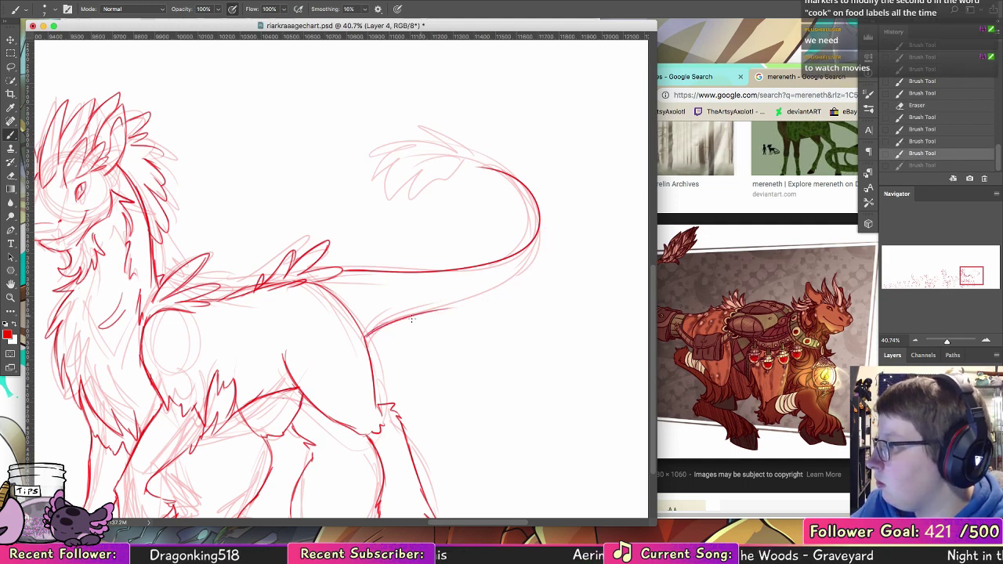
{"action": "mouse_move", "coordinate": [398, 322]}
{"action": "left_mouse_down"}
{"action": "mouse_move", "coordinate": [562, 229]}
{"action": "mouse_move", "coordinate": [539, 184]}
{"action": "mouse_move", "coordinate": [441, 164]}
{"action": "mouse_move", "coordinate": [501, 170]}
{"action": "mouse_move", "coordinate": [467, 287]}
{"action": "left_mouse_up"}
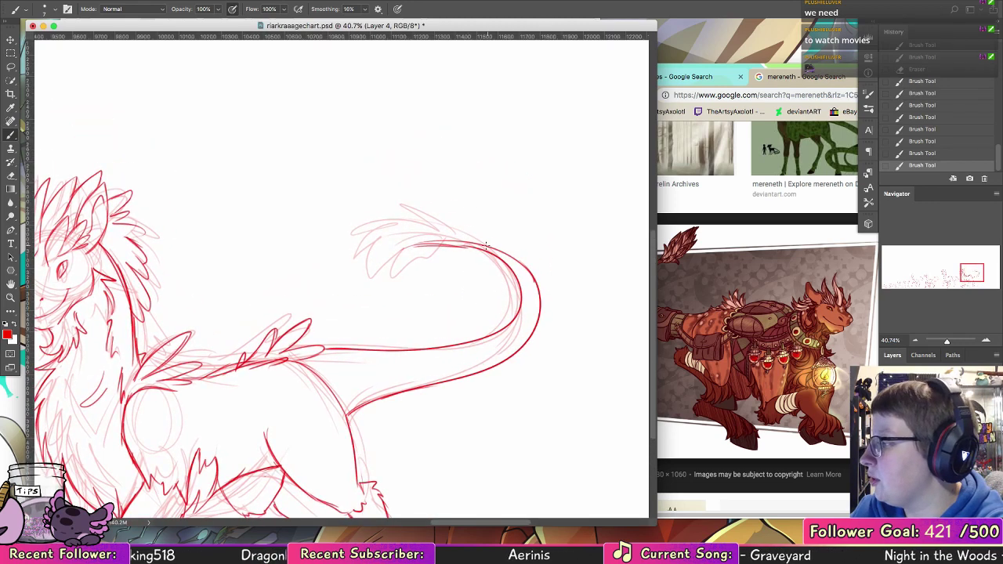
- Draw the layered feather tuft around the tail tip
{"action": "mouse_move", "coordinate": [484, 243]}
{"action": "left_mouse_down"}
{"action": "mouse_move", "coordinate": [455, 227]}
{"action": "mouse_move", "coordinate": [402, 219]}
{"action": "mouse_move", "coordinate": [461, 235]}
{"action": "left_mouse_up"}
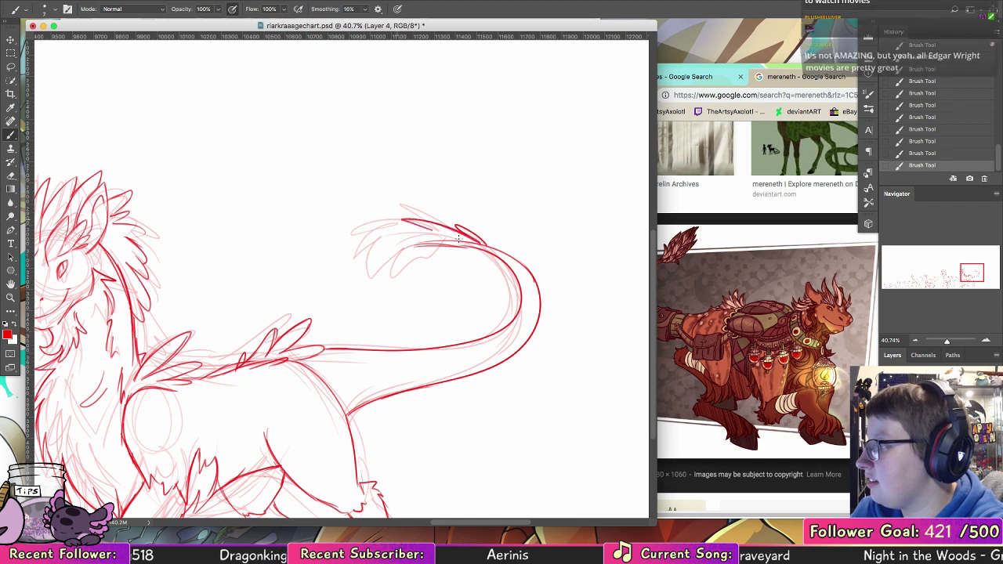
{"action": "mouse_move", "coordinate": [397, 229]}
{"action": "left_mouse_down"}
{"action": "mouse_move", "coordinate": [486, 249]}
{"action": "mouse_move", "coordinate": [374, 255]}
{"action": "mouse_move", "coordinate": [423, 251]}
{"action": "mouse_move", "coordinate": [397, 235]}
{"action": "left_mouse_up"}
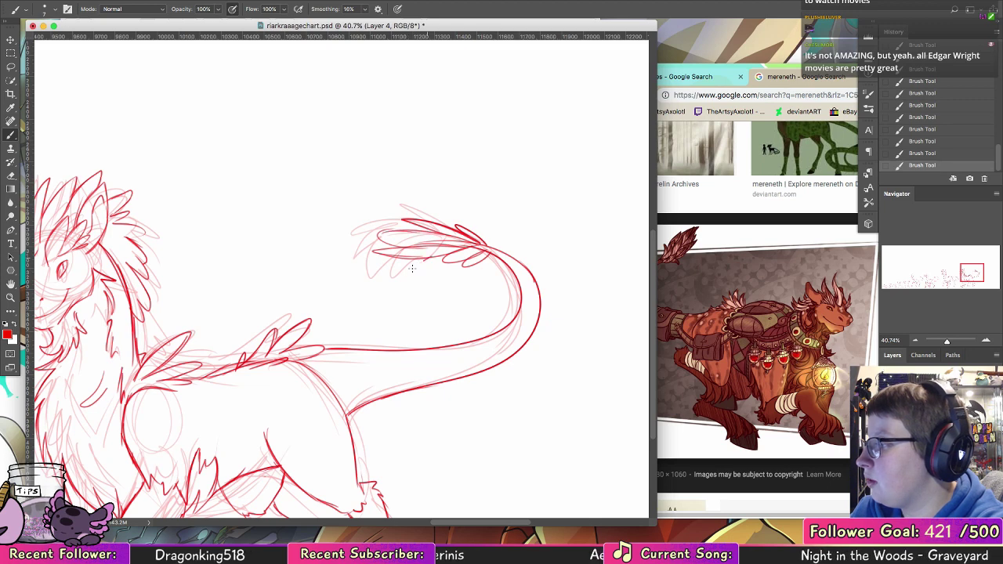
{"action": "left_click_drag", "start_coordinate": [443, 221], "coordinate": [490, 244]}
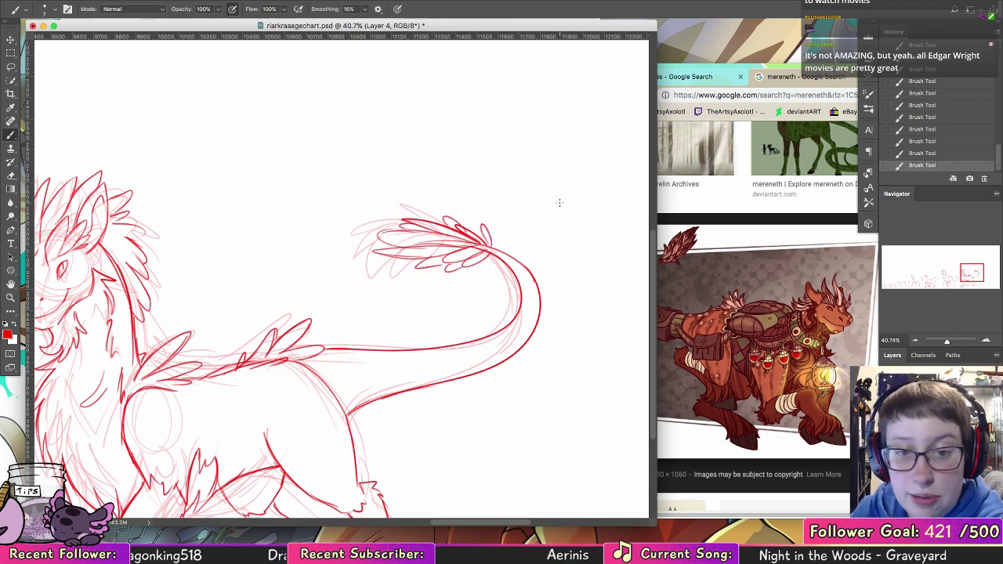
{"action": "left_click_drag", "start_coordinate": [398, 335], "coordinate": [452, 224]}
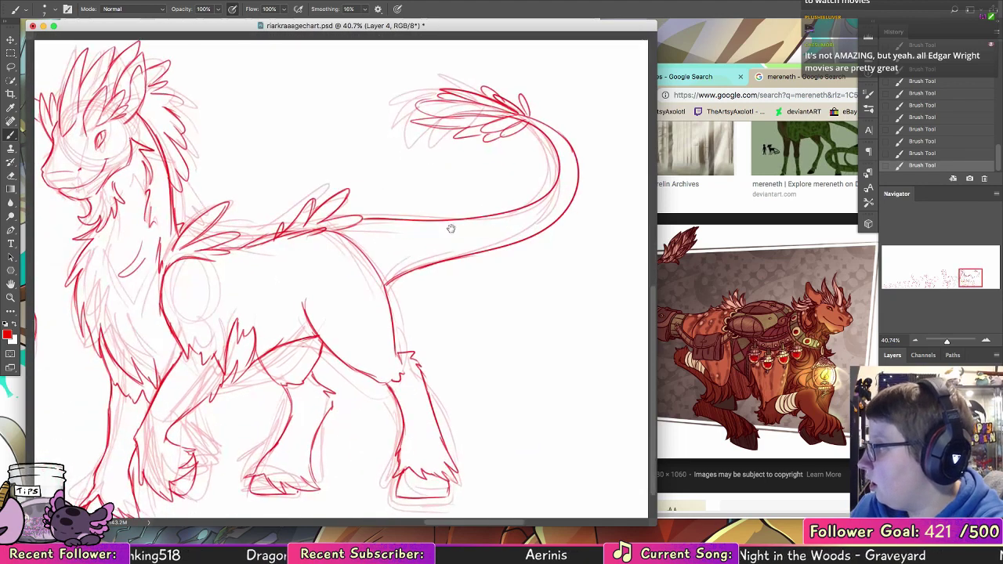
- Hide the faint rough sketch layer beneath the adult creatures' red line work
{"action": "left_click_drag", "start_coordinate": [463, 285], "coordinate": [546, 256]}
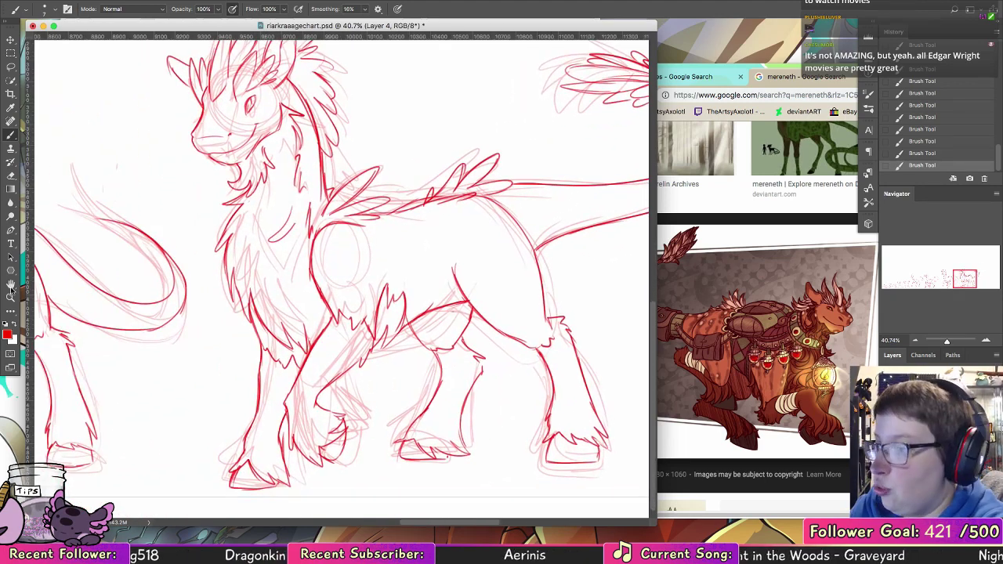
{"action": "left_click", "coordinate": [11, 297]}
{"action": "left_click_drag", "start_coordinate": [489, 218], "coordinate": [384, 218]}
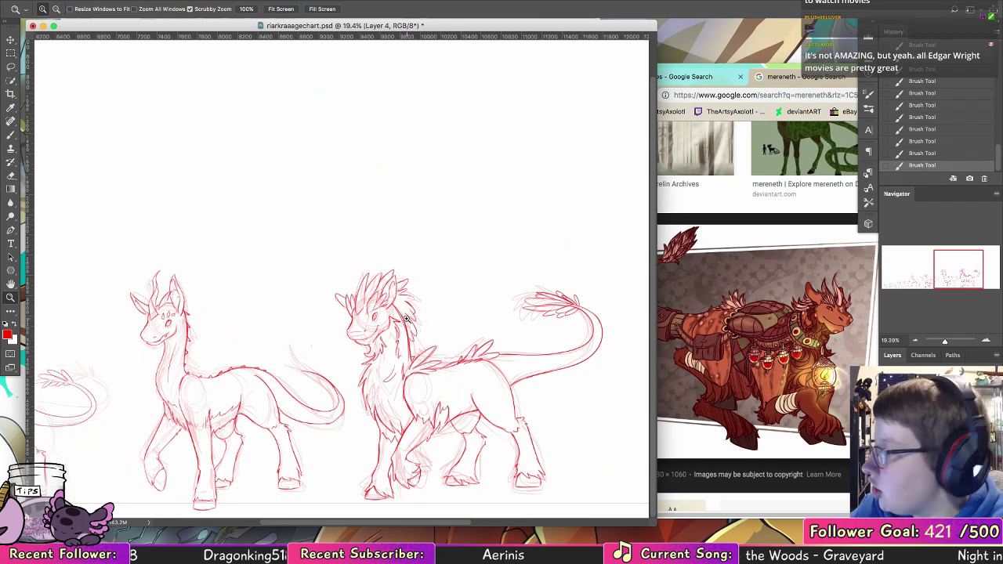
{"action": "left_click", "coordinate": [886, 419]}
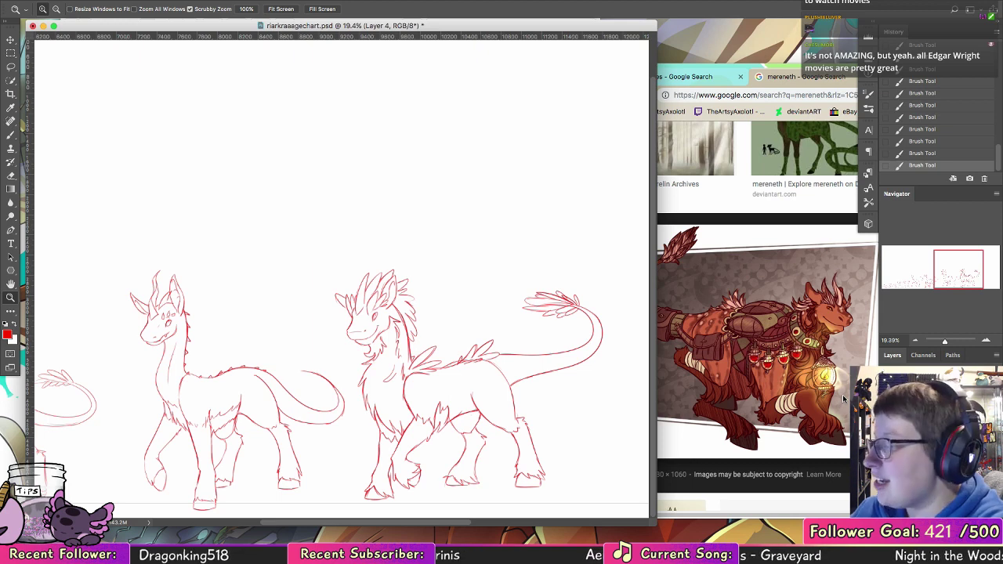
- Select the maned adult's head, shrink it to about 96%, rotate it about 6.7° clockwise, reposition it on the neck and deselect
{"action": "key", "text": "l"}
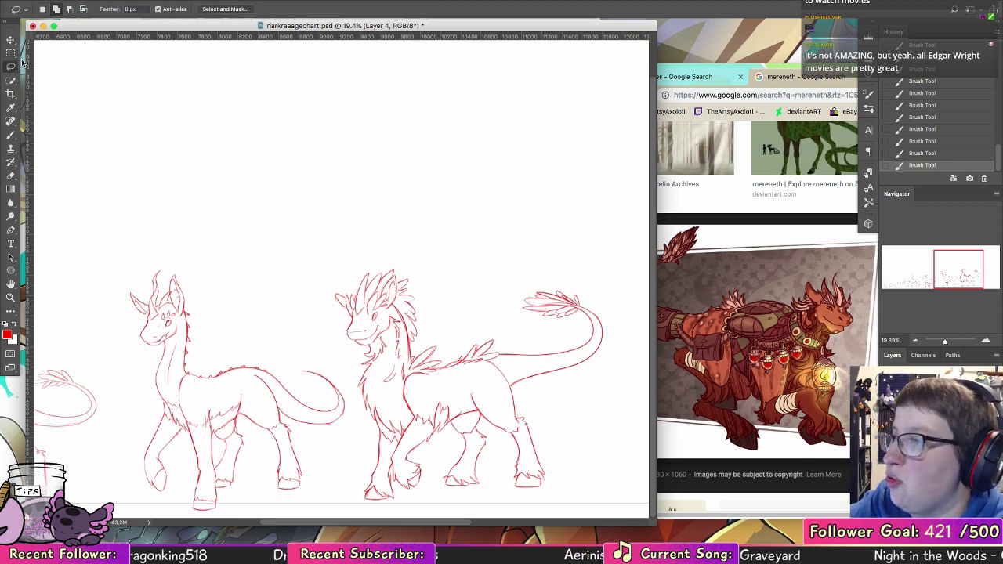
{"action": "mouse_move", "coordinate": [372, 366]}
{"action": "left_mouse_down"}
{"action": "mouse_move", "coordinate": [392, 308]}
{"action": "mouse_move", "coordinate": [419, 305]}
{"action": "mouse_move", "coordinate": [351, 229]}
{"action": "mouse_move", "coordinate": [367, 359]}
{"action": "left_mouse_up"}
{"action": "key", "text": "v"}
{"action": "mouse_move", "coordinate": [443, 233]}
{"action": "left_mouse_down"}
{"action": "mouse_move", "coordinate": [448, 219]}
{"action": "mouse_move", "coordinate": [432, 242]}
{"action": "left_mouse_up"}
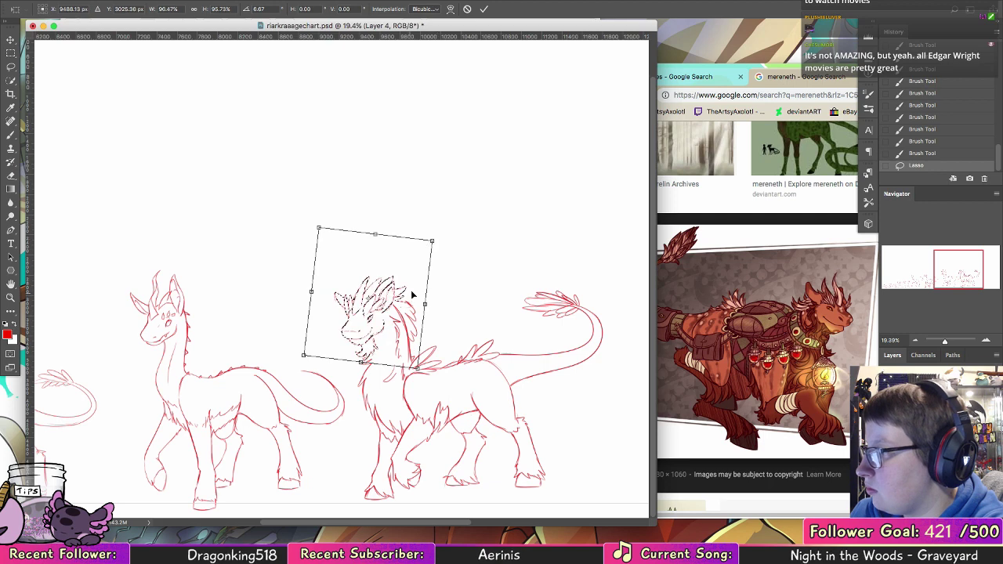
{"action": "left_click_drag", "start_coordinate": [410, 294], "coordinate": [417, 290]}
{"action": "left_click", "coordinate": [483, 9]}
{"action": "key", "text": "ctrl+d"}
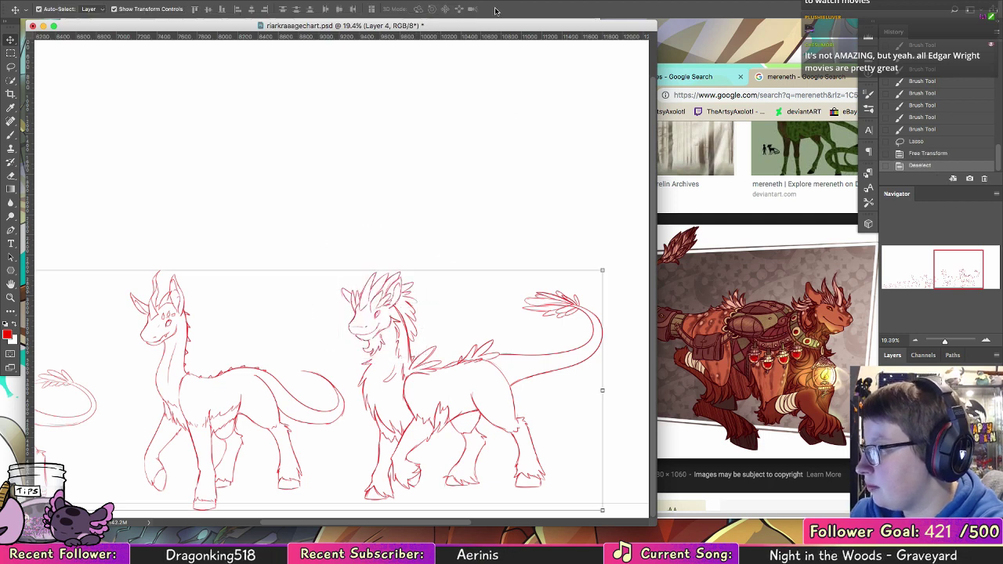
- Brush in the missing fur lines between the maned adult's chin and chest
{"action": "key", "text": "b"}
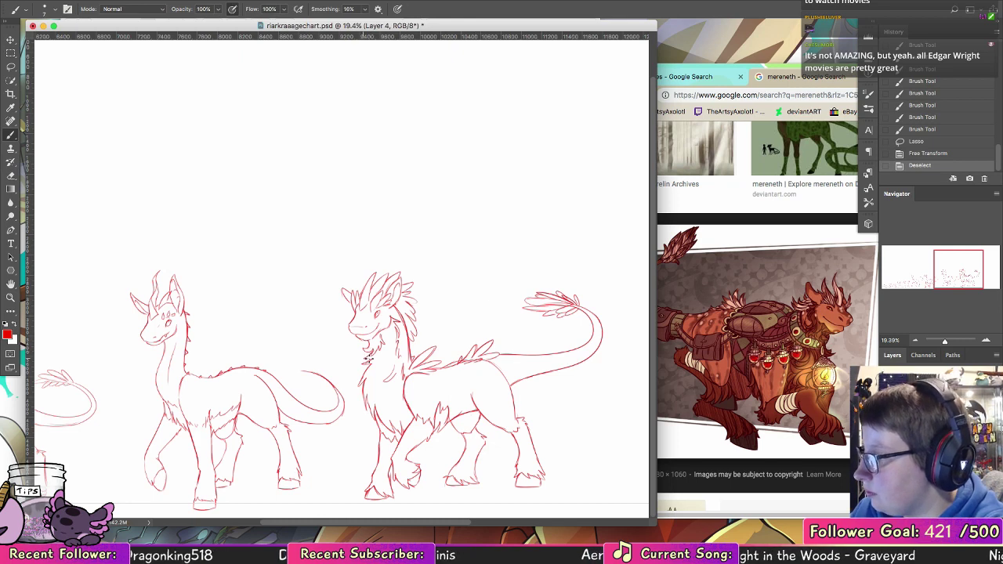
{"action": "left_click_drag", "start_coordinate": [366, 357], "coordinate": [378, 340]}
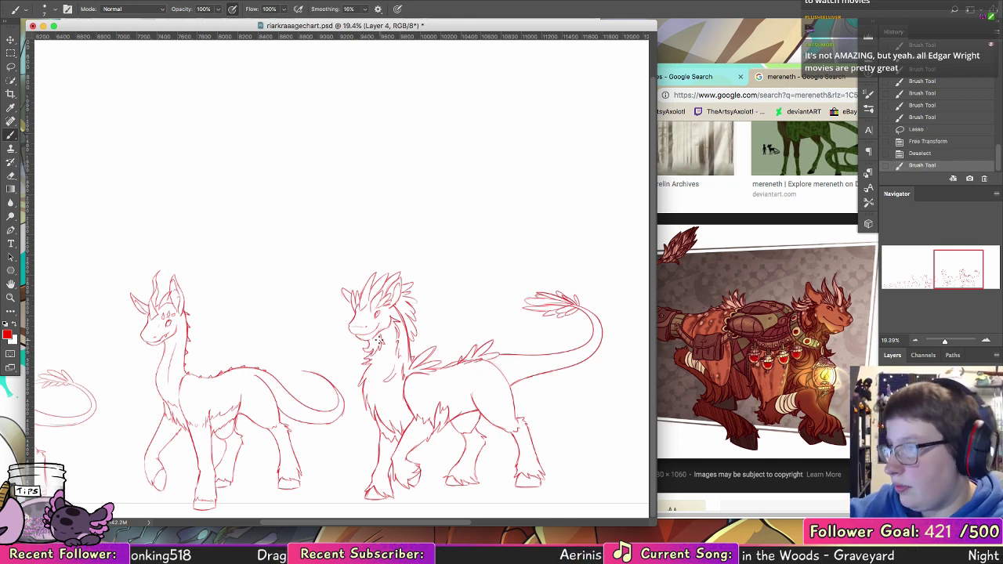
- Lasso the horned creature beside the maned adult and move it over the adult to compare their sizes
{"action": "key", "text": "l"}
{"action": "mouse_move", "coordinate": [345, 362]}
{"action": "left_mouse_down"}
{"action": "mouse_move", "coordinate": [277, 513]}
{"action": "mouse_move", "coordinate": [114, 456]}
{"action": "mouse_move", "coordinate": [118, 184]}
{"action": "left_mouse_up"}
{"action": "key", "text": "v"}
{"action": "mouse_move", "coordinate": [304, 410]}
{"action": "left_mouse_down"}
{"action": "mouse_move", "coordinate": [462, 392]}
{"action": "mouse_move", "coordinate": [488, 401]}
{"action": "left_mouse_up"}
- Widen the selected horned creature to about 103%, move it back beside the maned adult and deselect
{"action": "key", "text": "ctrl+t"}
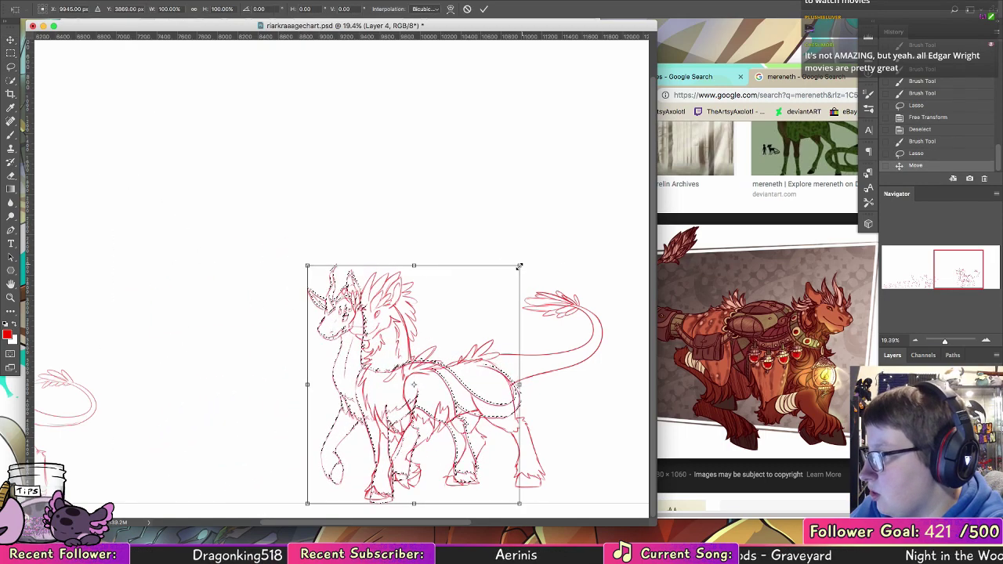
{"action": "left_click_drag", "start_coordinate": [519, 266], "coordinate": [526, 272]}
{"action": "left_click_drag", "start_coordinate": [309, 271], "coordinate": [306, 272]}
{"action": "left_click_drag", "start_coordinate": [416, 271], "coordinate": [416, 267]}
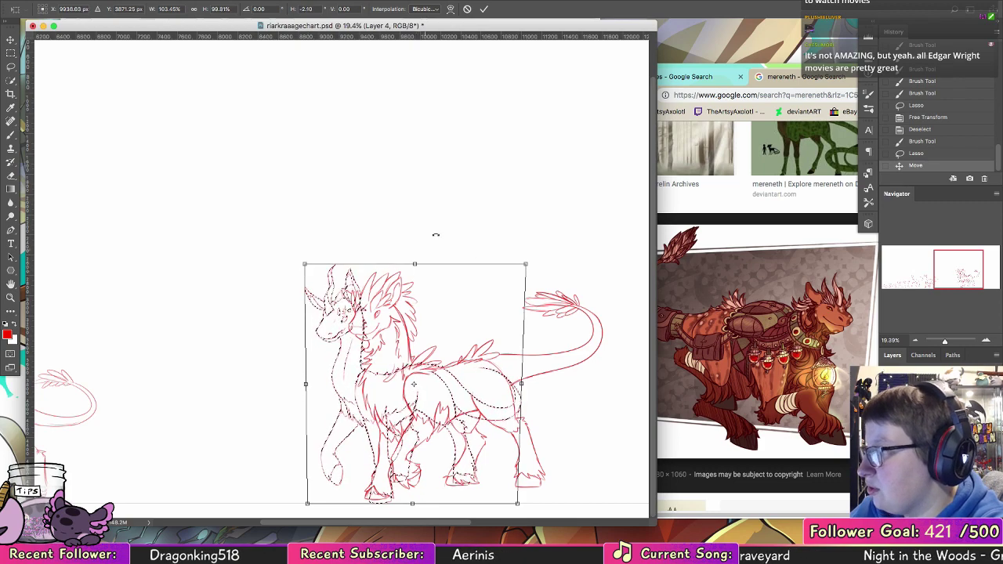
{"action": "key", "text": "Return"}
{"action": "left_click_drag", "start_coordinate": [475, 377], "coordinate": [307, 377]}
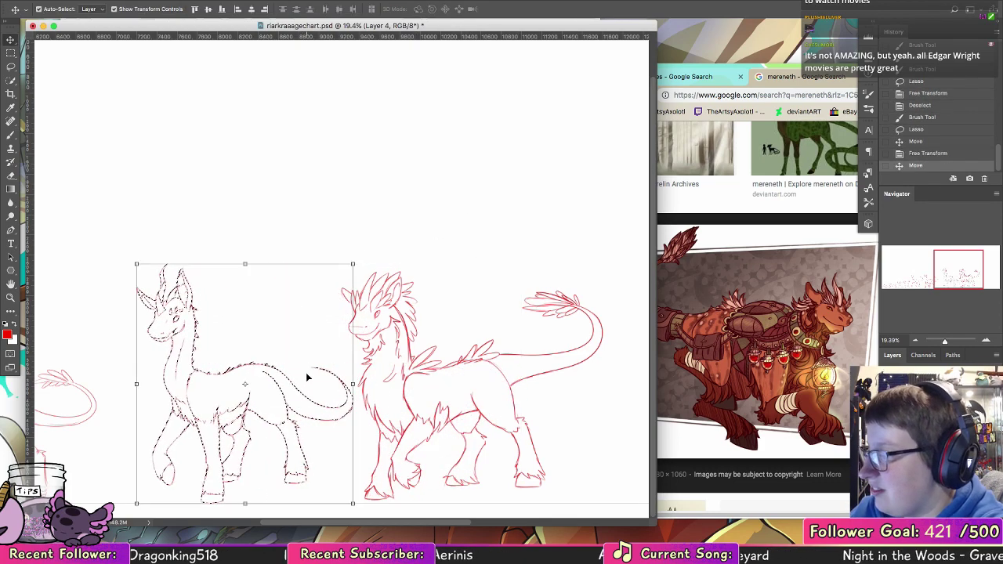
{"action": "key", "text": "super+d"}
- Enlarge the document window and delete the hidden rough sketch layer
{"action": "key", "text": "z"}
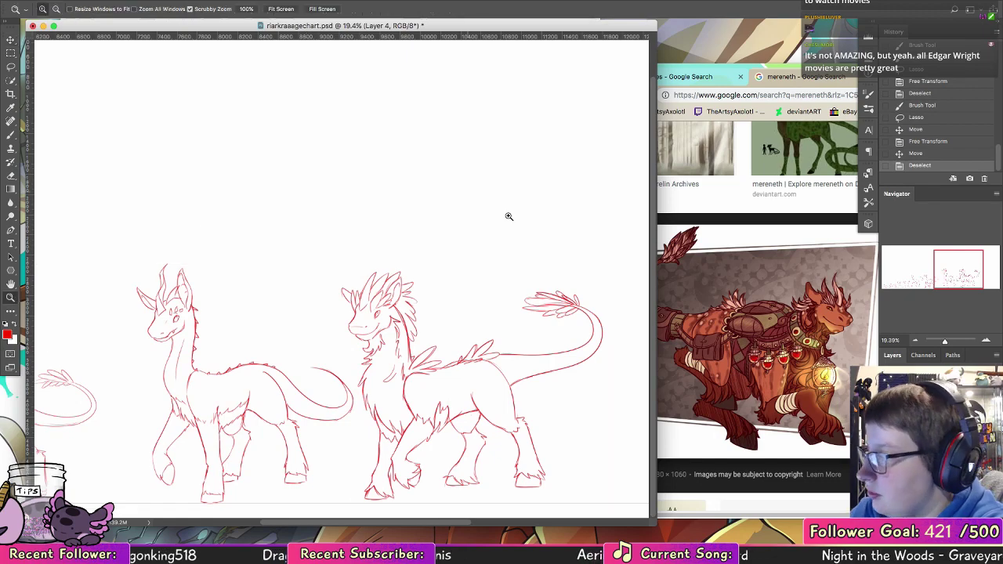
{"action": "left_click_drag", "start_coordinate": [547, 239], "coordinate": [517, 259]}
{"action": "left_click", "coordinate": [587, 396]}
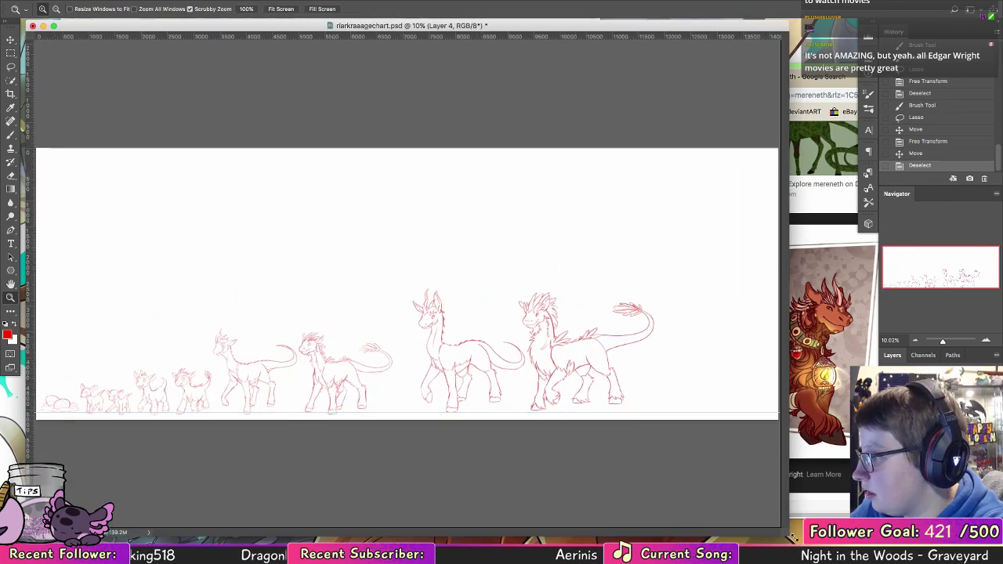
{"action": "left_click_drag", "start_coordinate": [564, 437], "coordinate": [609, 410]}
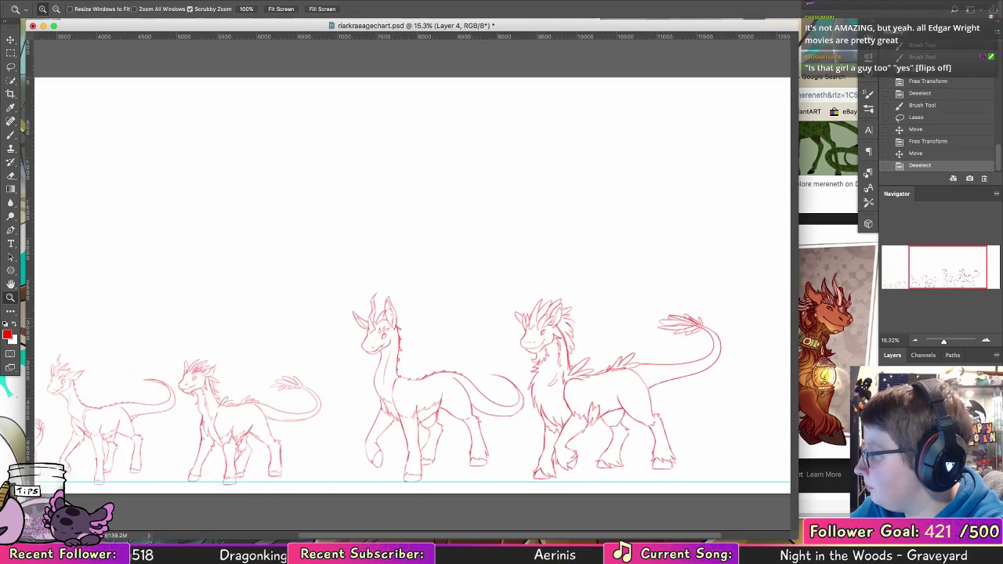
{"action": "key", "text": "Delete"}
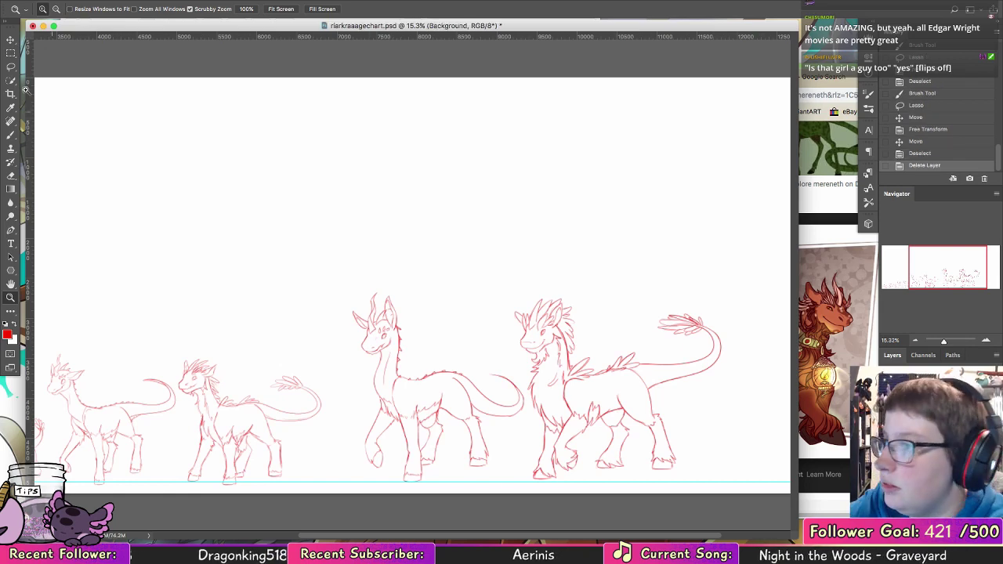
- Select the two largest creatures on Layer 4, shift them slightly toward the younger ones and deselect
{"action": "key", "text": "m"}
{"action": "left_click_drag", "start_coordinate": [348, 231], "coordinate": [404, 310]}
{"action": "left_click_drag", "start_coordinate": [461, 339], "coordinate": [773, 487]}
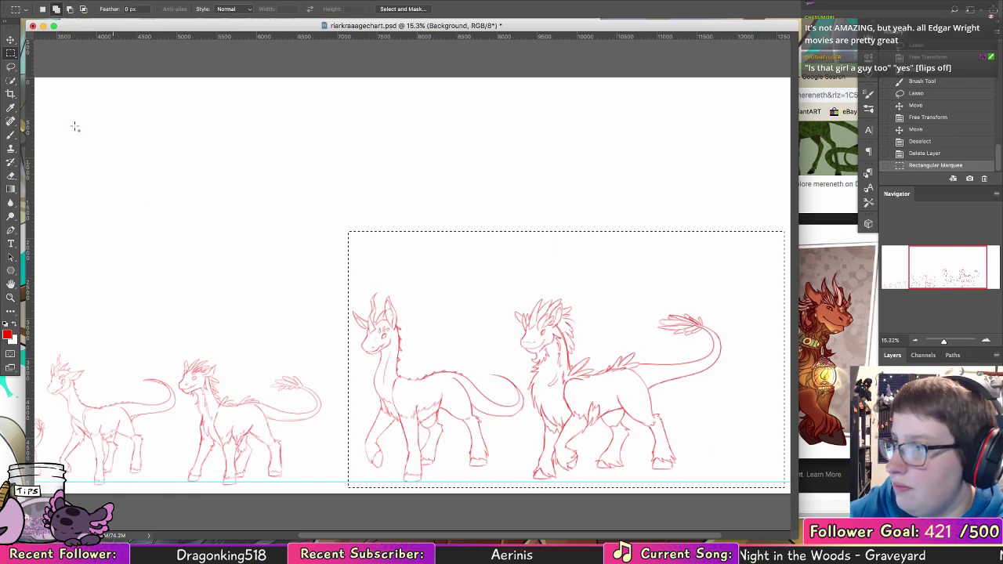
{"action": "left_click", "coordinate": [11, 40]}
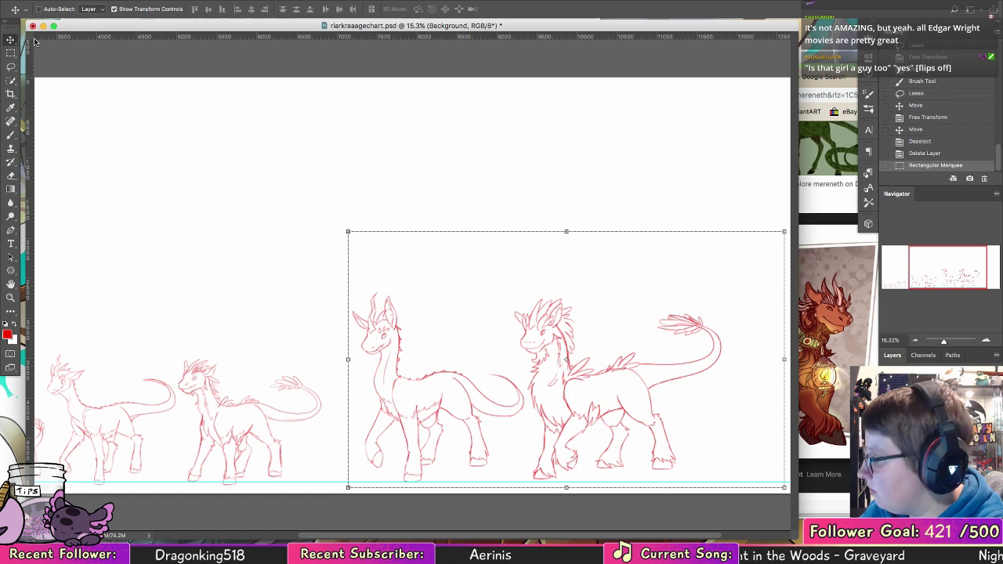
{"action": "left_click", "coordinate": [924, 439]}
{"action": "left_click_drag", "start_coordinate": [551, 401], "coordinate": [549, 401]}
{"action": "key", "text": "ctrl+d"}
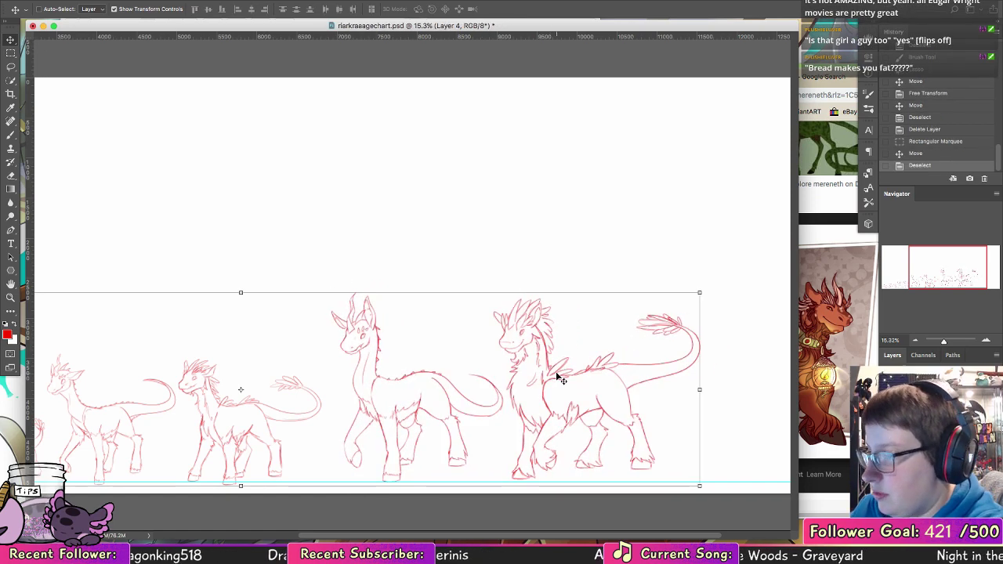
- Examine the line work of every growth stage up close, from the eggs to the maned adult
{"action": "key", "text": "z"}
{"action": "left_click_drag", "start_coordinate": [142, 413], "coordinate": [191, 408]}
{"action": "left_click_drag", "start_coordinate": [278, 333], "coordinate": [564, 271]}
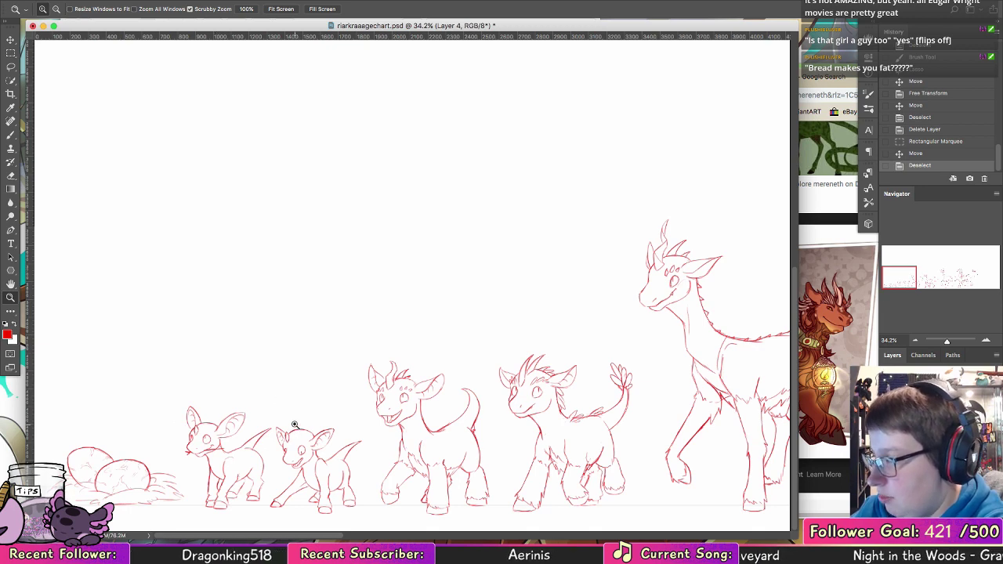
{"action": "scroll", "coordinate": [538, 386], "scroll_direction": "right", "scroll_amount": 3}
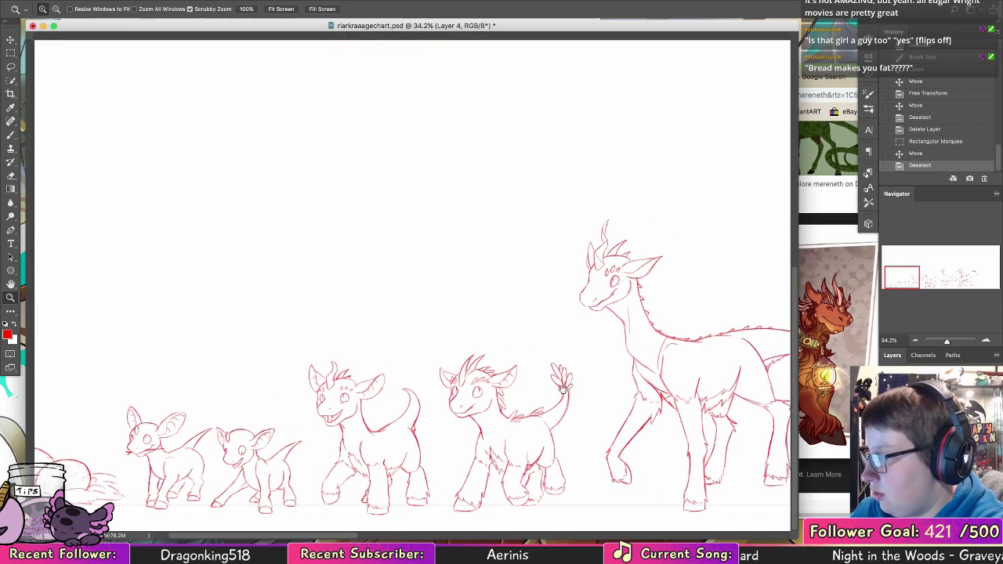
{"action": "scroll", "coordinate": [538, 387], "scroll_direction": "right", "scroll_amount": 3}
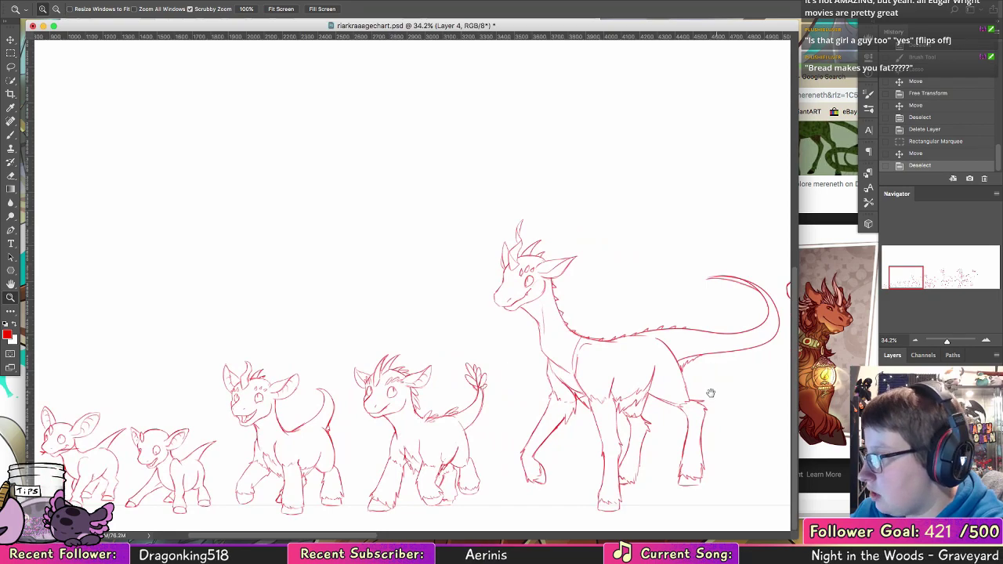
{"action": "scroll", "coordinate": [501, 386], "scroll_direction": "right", "scroll_amount": 4}
{"action": "scroll", "coordinate": [499, 386], "scroll_direction": "right", "scroll_amount": 4}
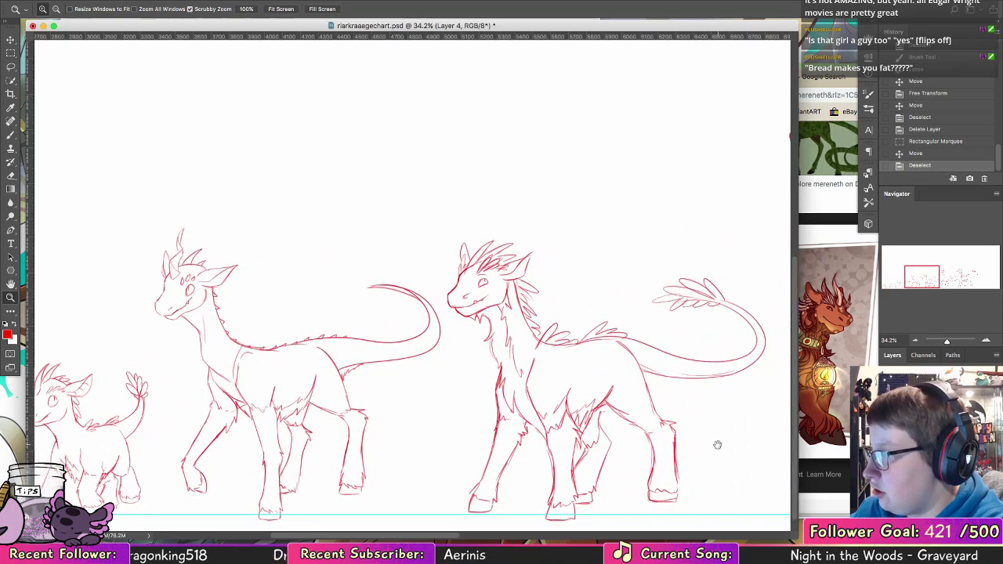
{"action": "scroll", "coordinate": [725, 450], "scroll_direction": "right", "scroll_amount": 10}
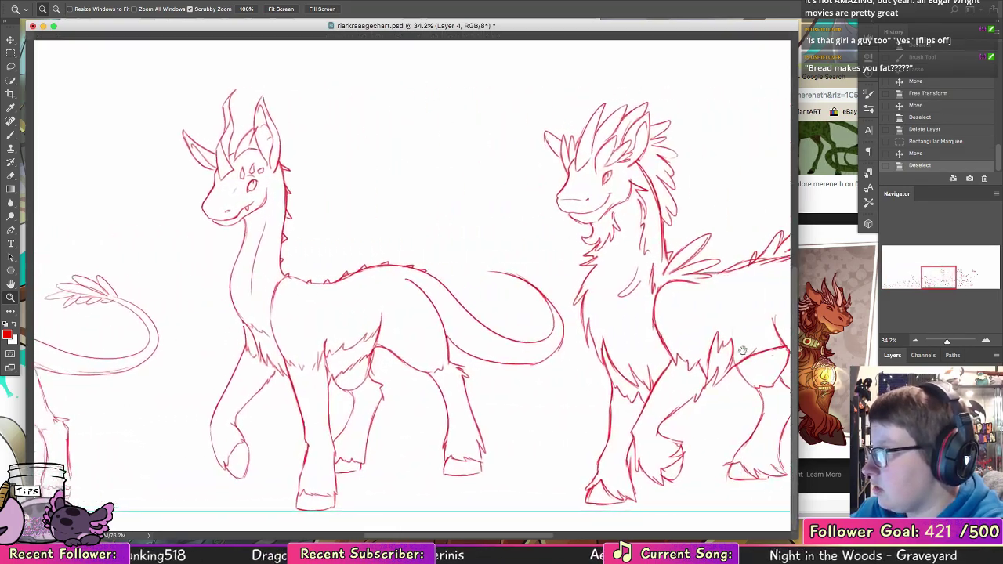
{"action": "key", "text": "super+r"}
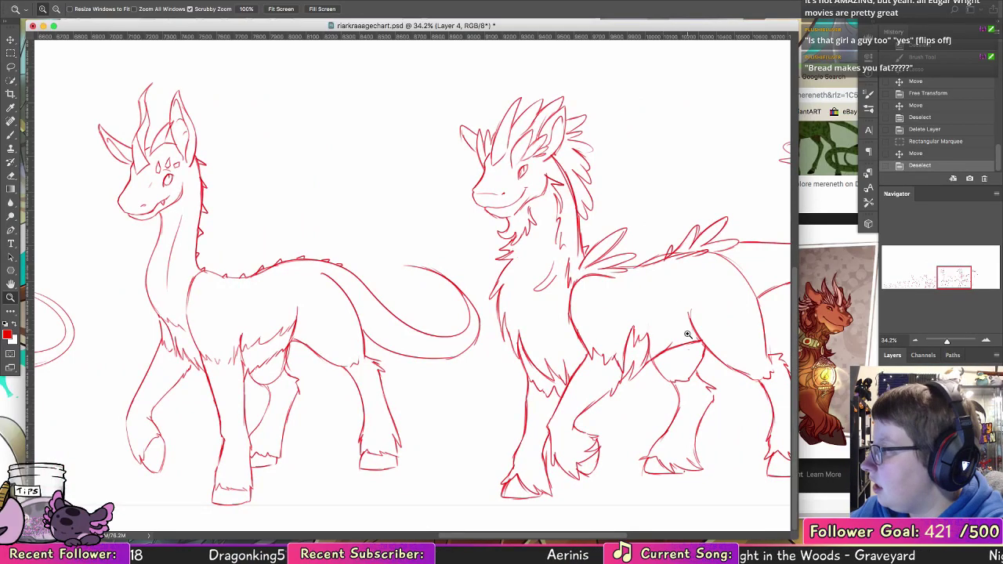
- Crop the canvas closely around the row of creatures, trimming the empty space above and beyond the adult's tail, and save the file
{"action": "scroll", "coordinate": [681, 329], "scroll_direction": "down", "scroll_amount": 6}
{"action": "key", "text": "c"}
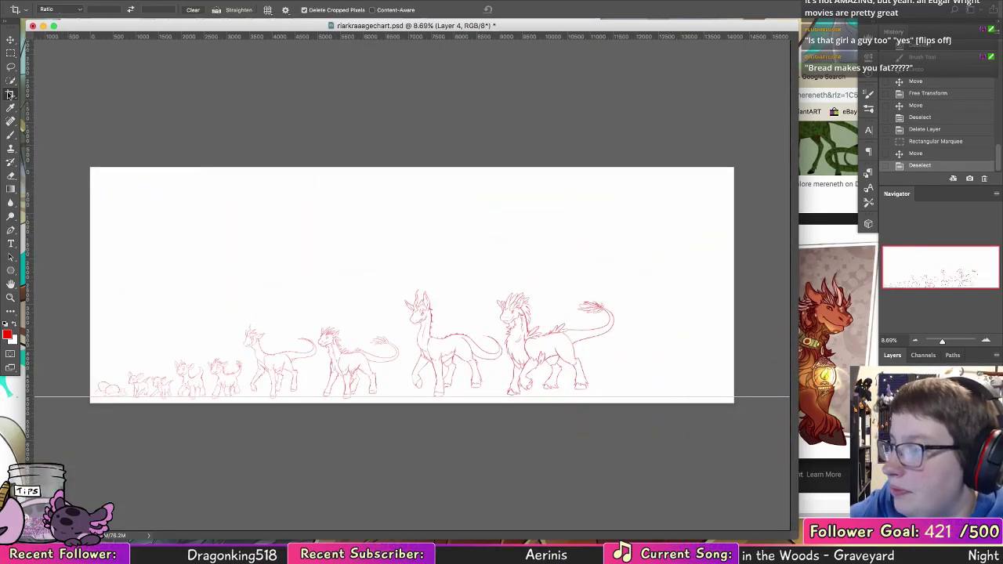
{"action": "left_click_drag", "start_coordinate": [102, 260], "coordinate": [630, 420]}
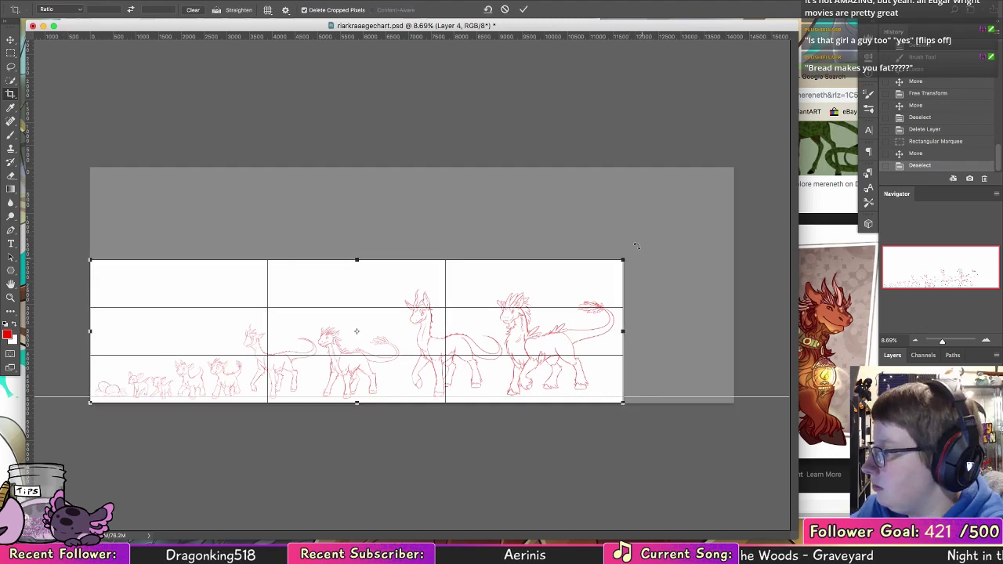
{"action": "left_click_drag", "start_coordinate": [357, 261], "coordinate": [357, 287]}
{"action": "left_click", "coordinate": [524, 9]}
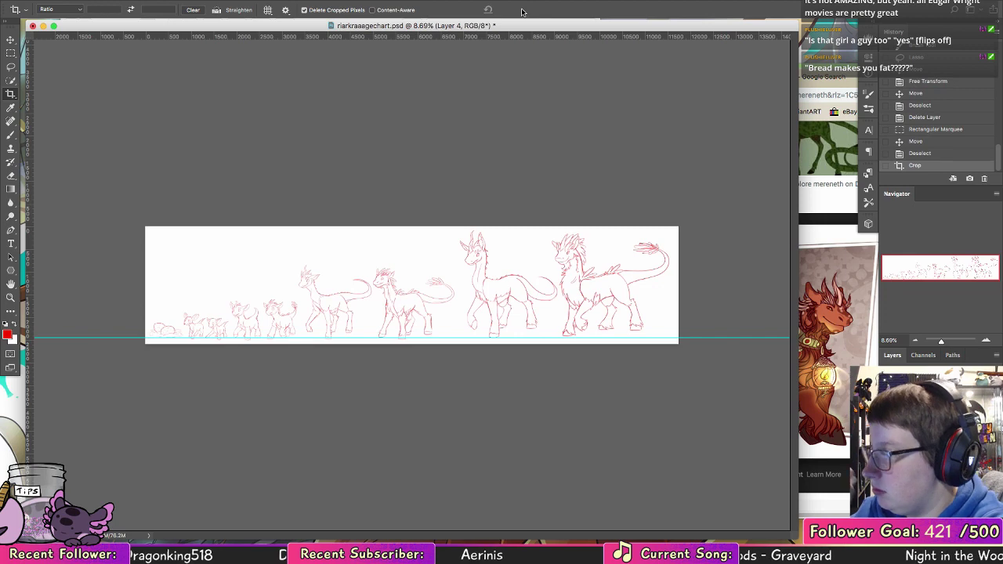
{"action": "key", "text": "super+s"}
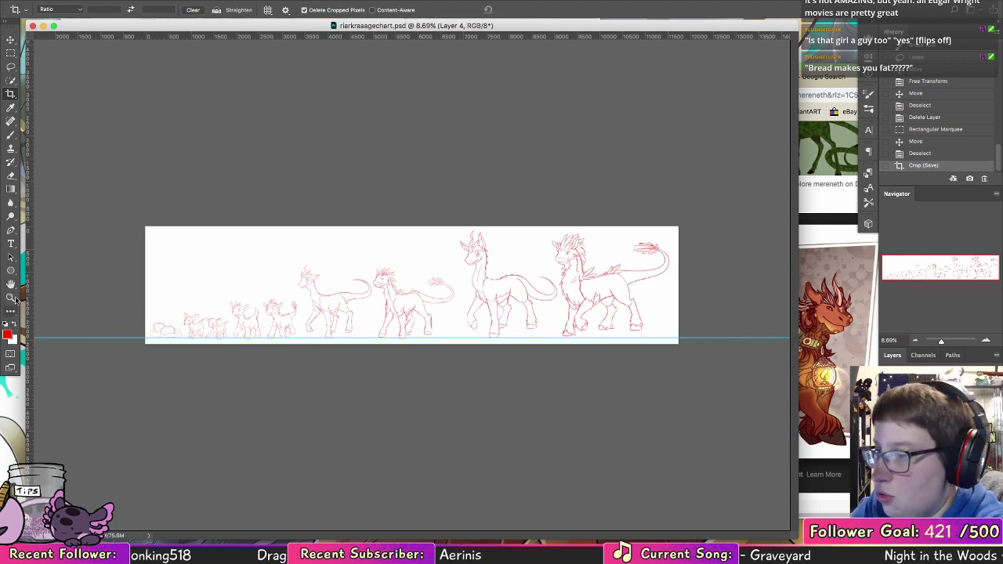
- Close the mereneth image search in the browser and return to the age chart in Photoshop
{"action": "left_click", "coordinate": [10, 298]}
{"action": "left_click_drag", "start_coordinate": [240, 309], "coordinate": [297, 302]}
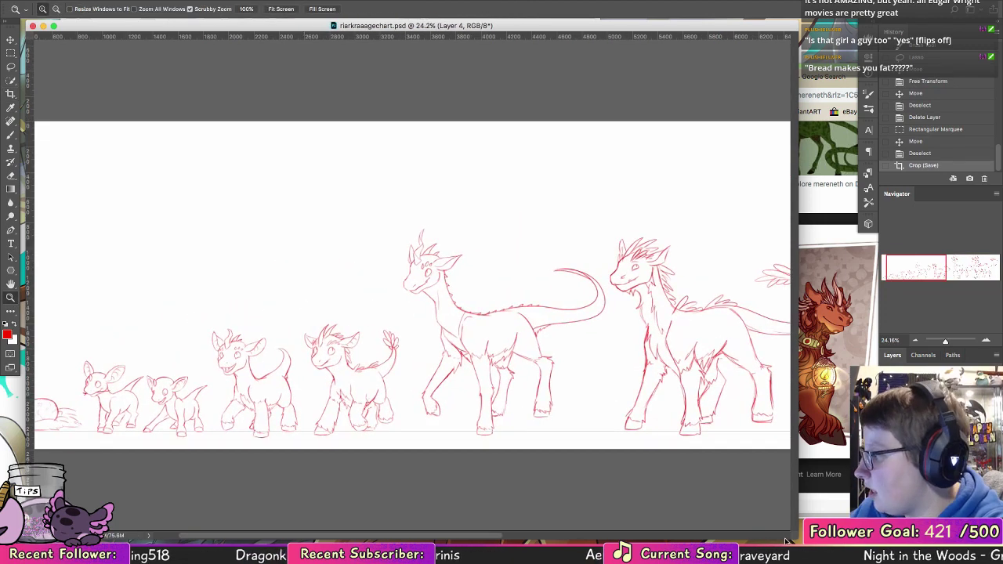
{"action": "left_click", "coordinate": [820, 462]}
{"action": "left_click", "coordinate": [750, 77]}
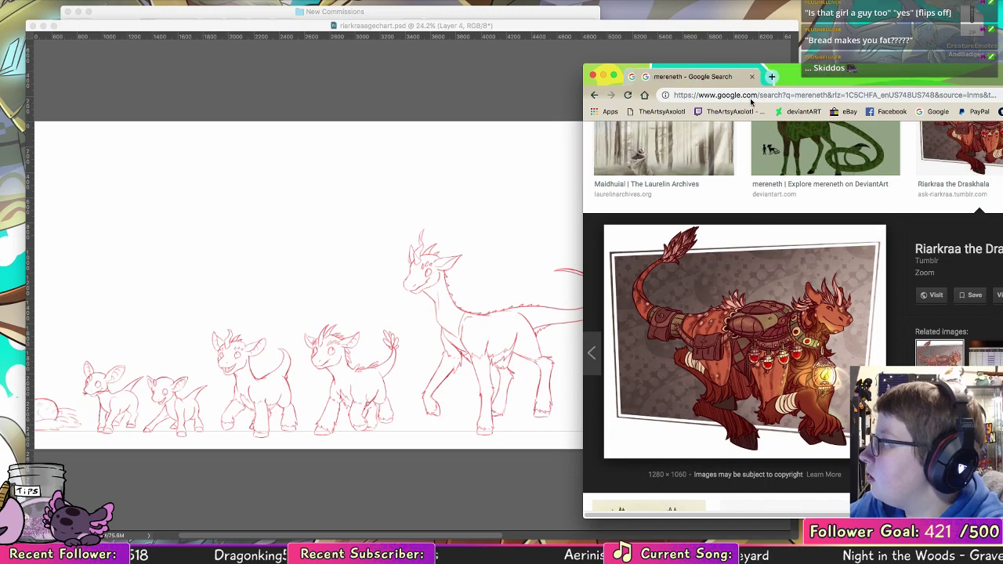
{"action": "left_click", "coordinate": [750, 76]}
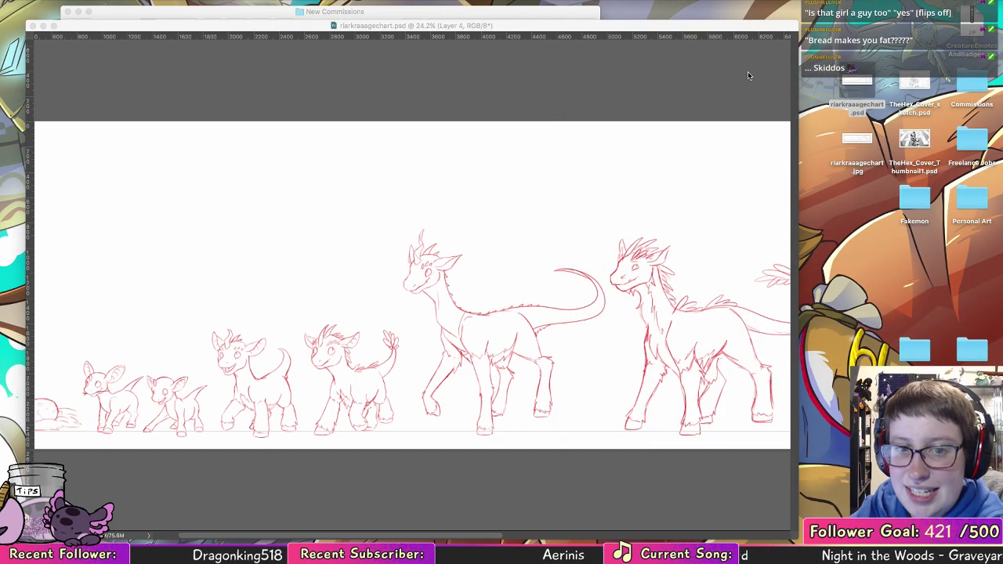
{"action": "left_click", "coordinate": [541, 261]}
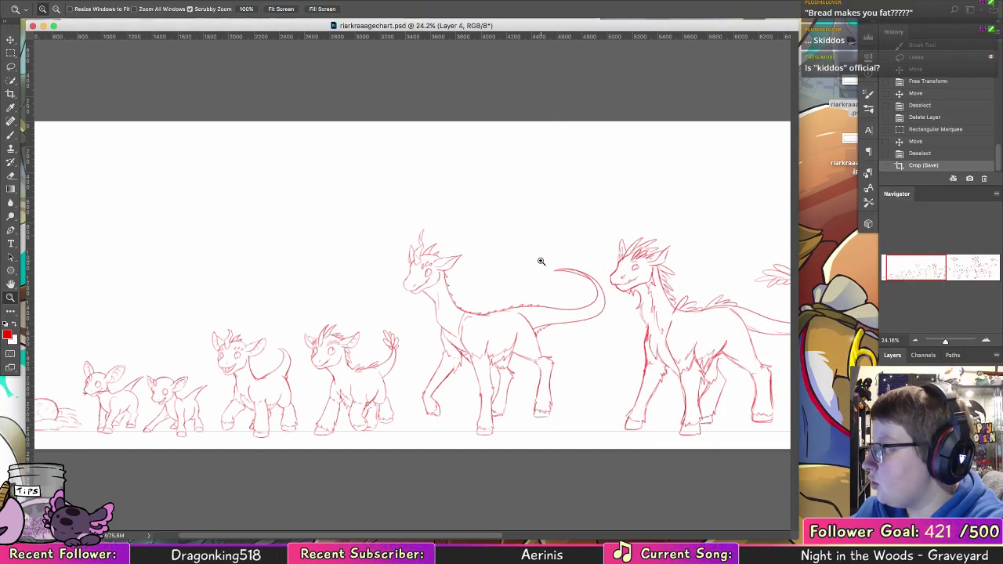
- Look over the cropped age chart from the eggs to the largest creatures
{"action": "scroll", "coordinate": [481, 286], "scroll_direction": "left", "scroll_amount": 3}
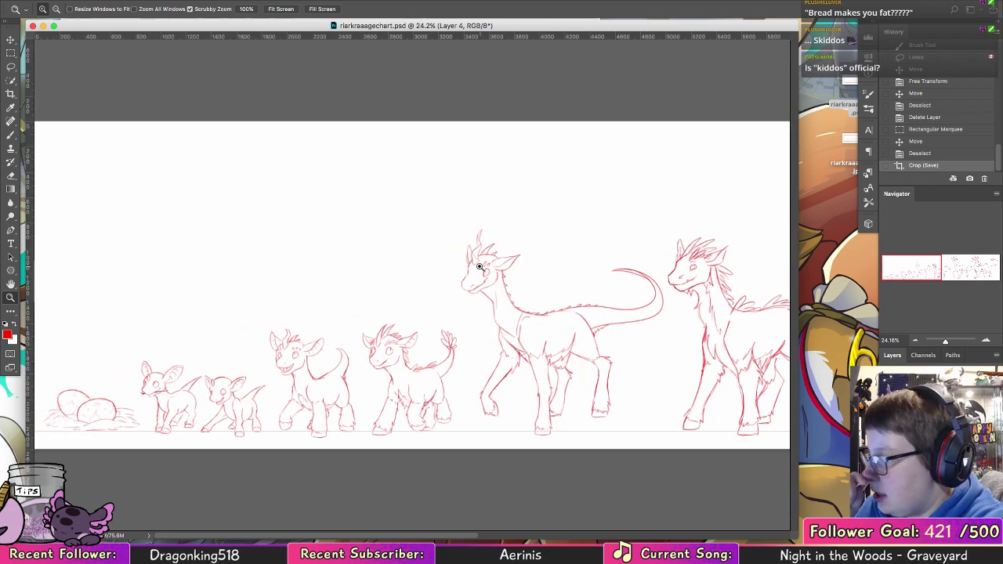
{"action": "scroll", "coordinate": [316, 309], "scroll_direction": "right", "scroll_amount": 10}
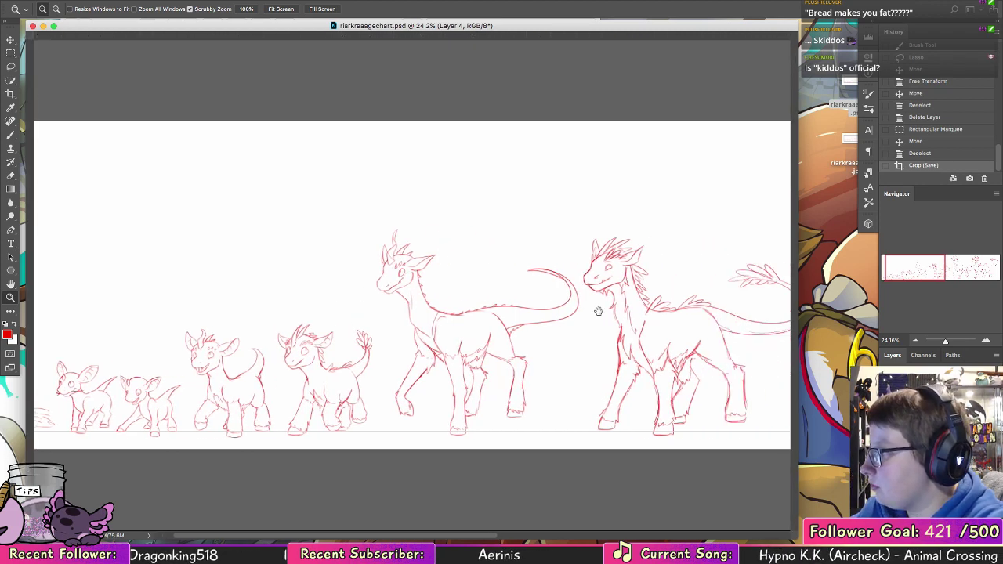
{"action": "scroll", "coordinate": [315, 309], "scroll_direction": "right", "scroll_amount": 4}
{"action": "key", "text": "ctrl+r"}
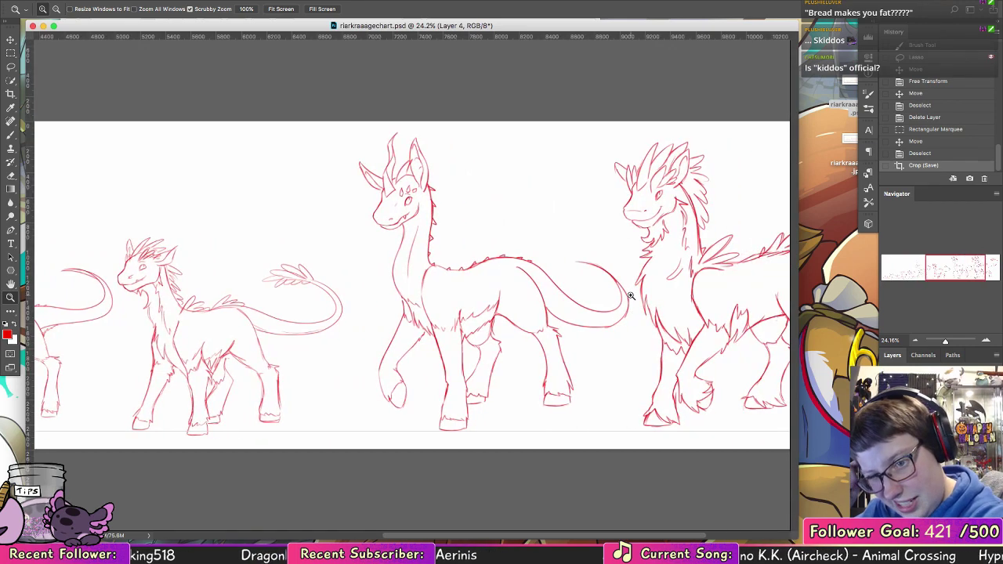
- Review the younger growth stages, close the age chart and switch to the New Commissions folder in Finder
{"action": "scroll", "coordinate": [351, 293], "scroll_direction": "left", "scroll_amount": 14}
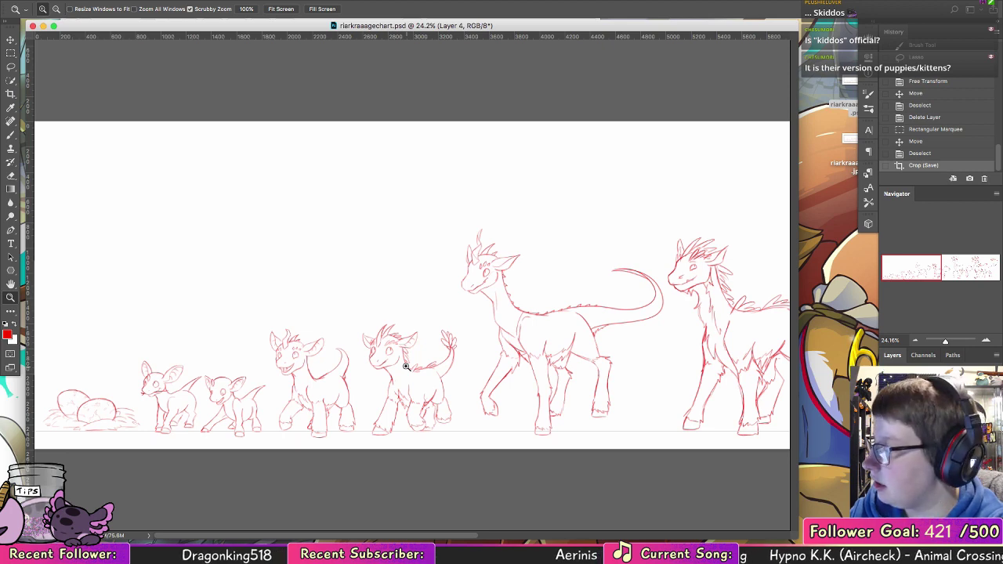
{"action": "left_click", "coordinate": [32, 26]}
{"action": "left_click", "coordinate": [368, 143]}
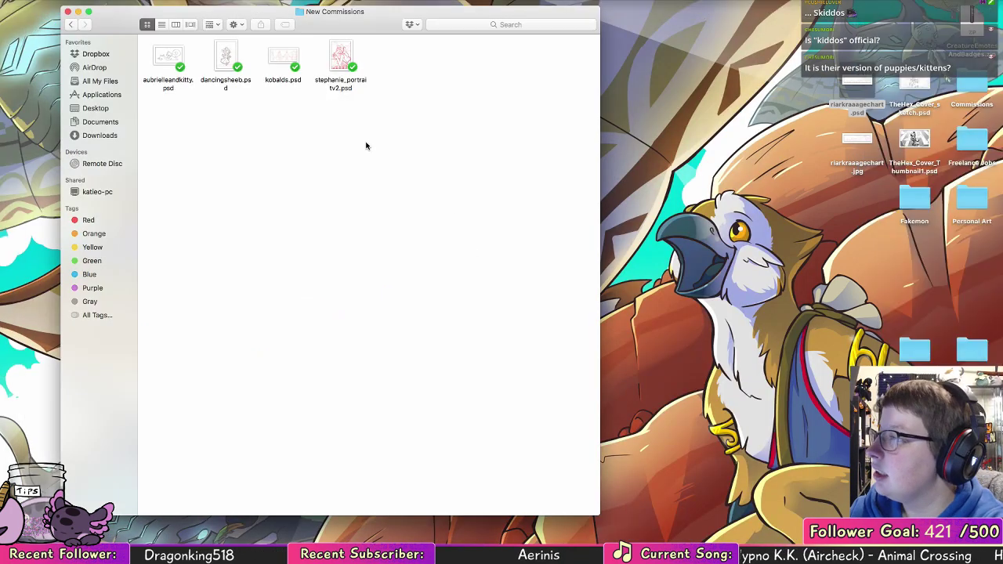
- Open the portrait sketch from the New Commissions folder, fade its sketch layer to 50% opacity, and close the document
{"action": "double_click", "coordinate": [343, 66]}
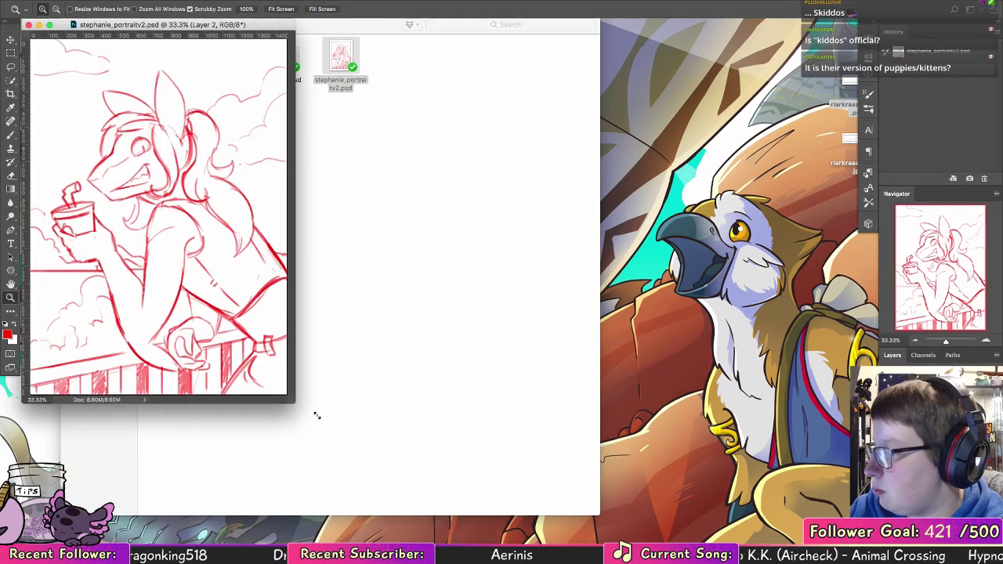
{"action": "key", "text": "5"}
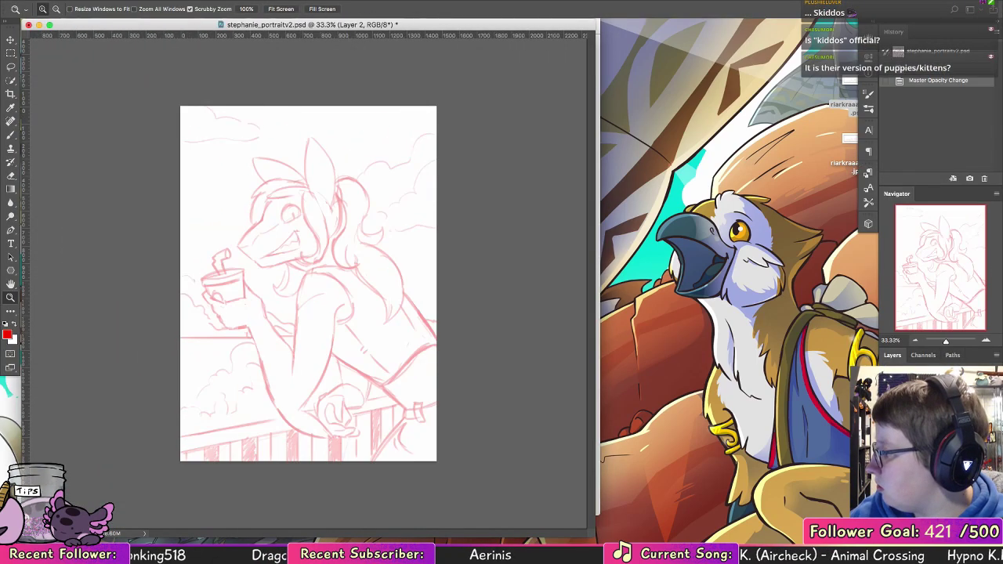
{"action": "left_click", "coordinate": [805, 456]}
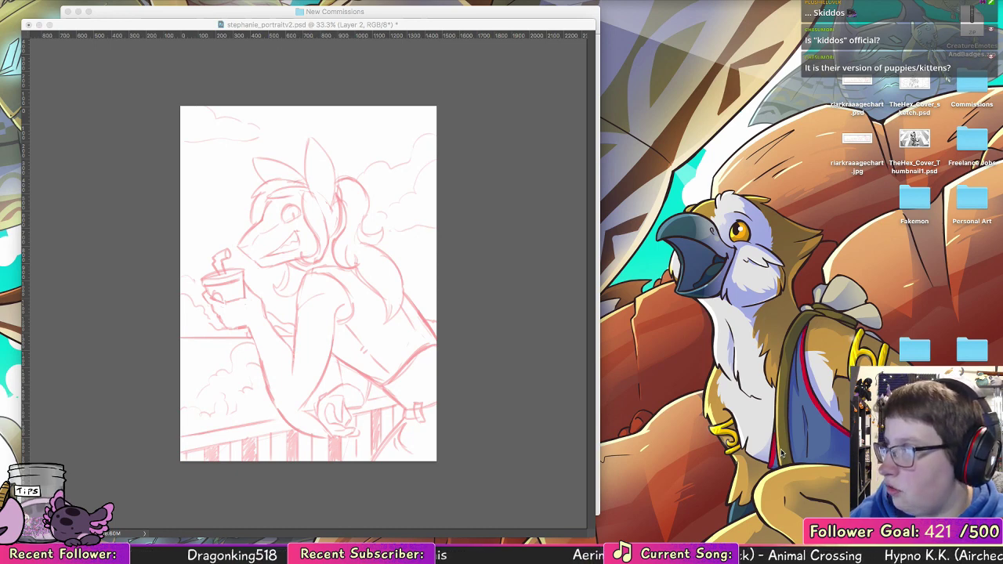
{"action": "left_click", "coordinate": [28, 24]}
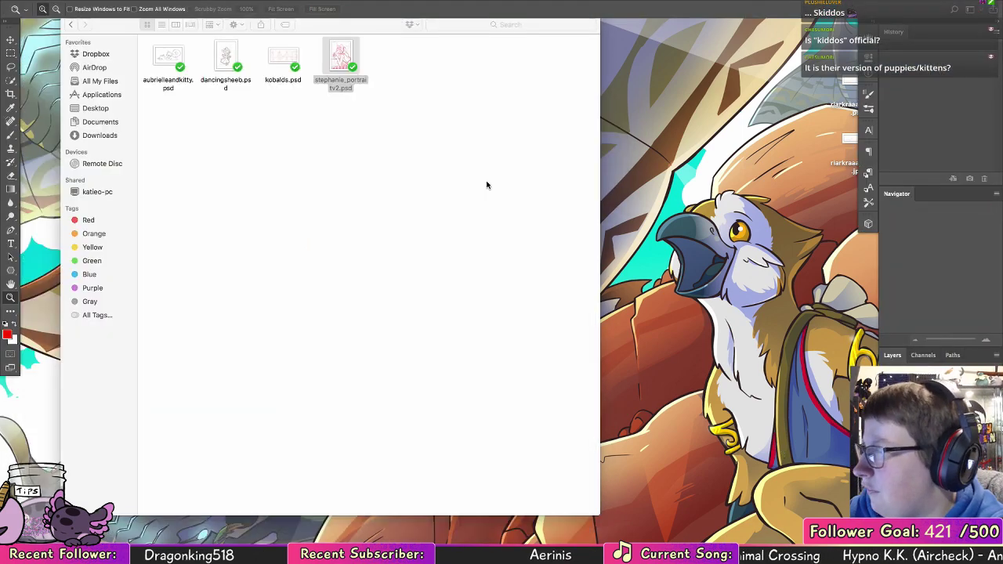
- Move all four PSD files from the New Commissions folder onto the desktop and close the Finder window
{"action": "left_click", "coordinate": [485, 184]}
{"action": "left_click_drag", "start_coordinate": [374, 141], "coordinate": [145, 39]}
{"action": "left_click_drag", "start_coordinate": [180, 68], "coordinate": [690, 188]}
{"action": "left_click", "coordinate": [70, 24]}
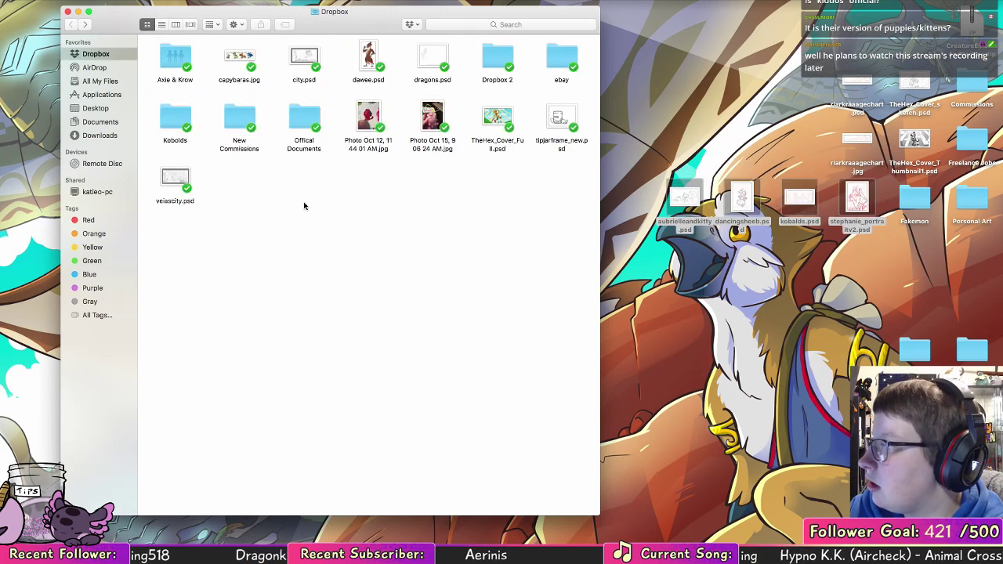
{"action": "left_click", "coordinate": [624, 223]}
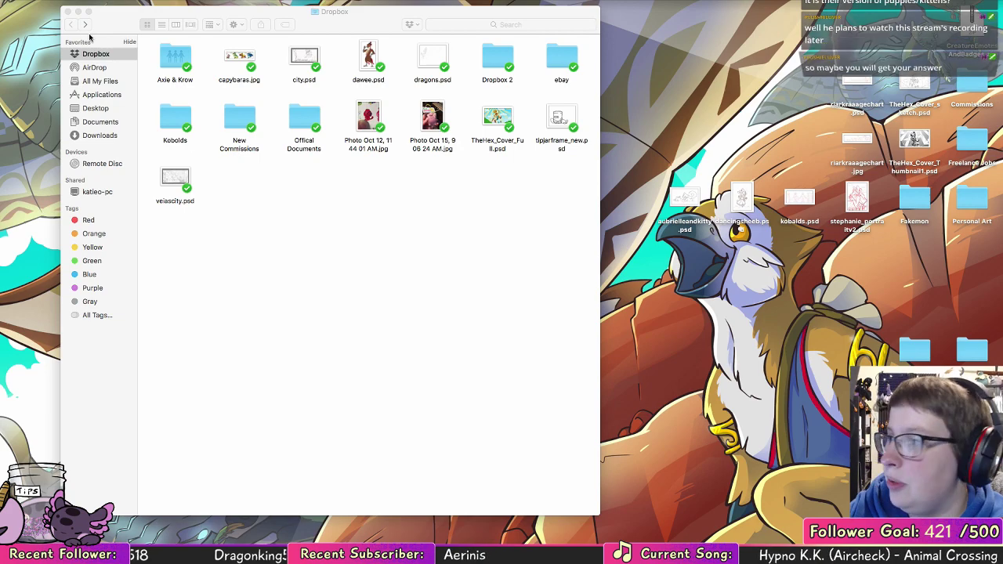
{"action": "left_click", "coordinate": [68, 12]}
- Open dancingsheeb.psd and kobalds.psd from the desktop, close dancingsheeb.psd, and enlarge the kobalds.psd window
{"action": "double_click", "coordinate": [741, 202]}
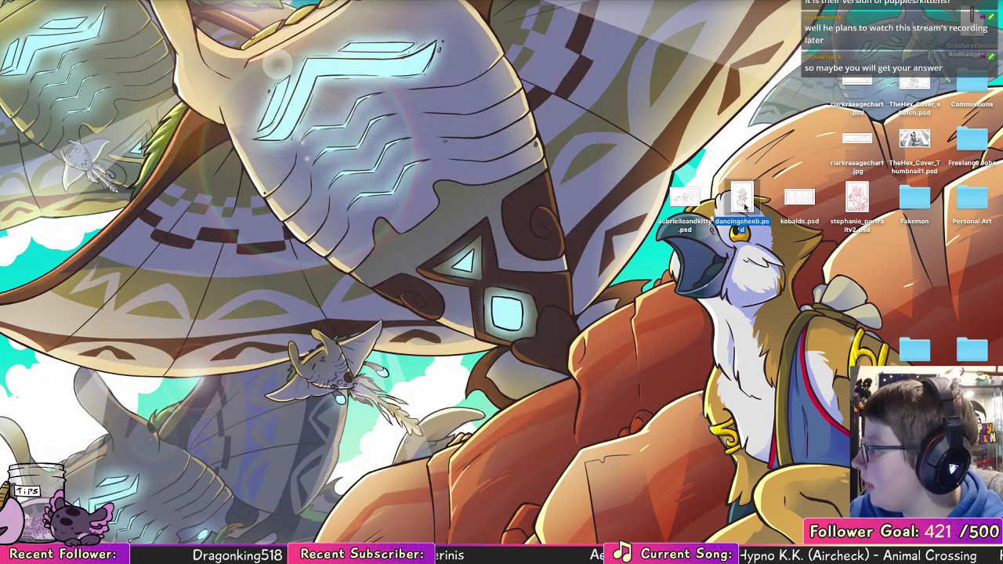
{"action": "left_click", "coordinate": [799, 200]}
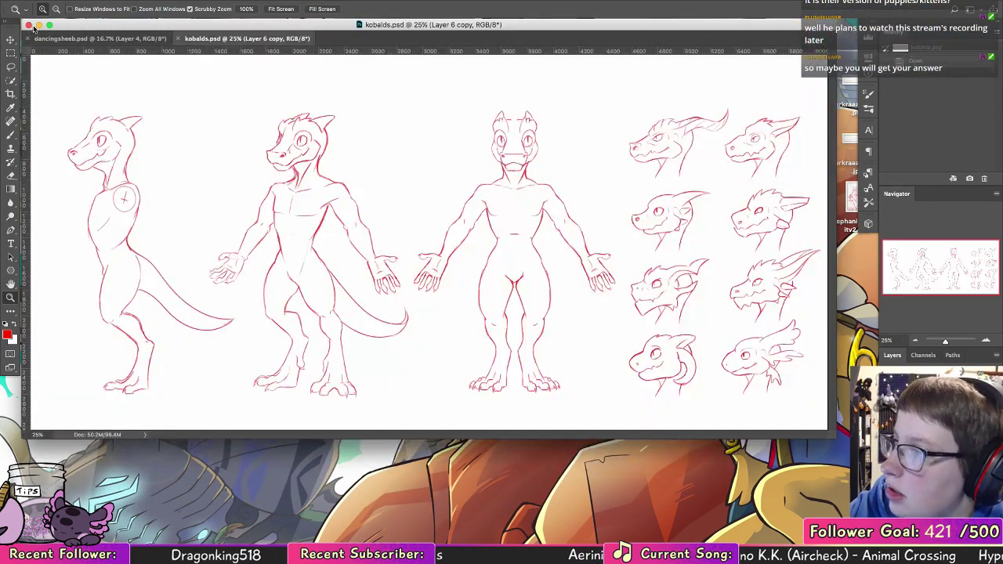
{"action": "left_click", "coordinate": [29, 37]}
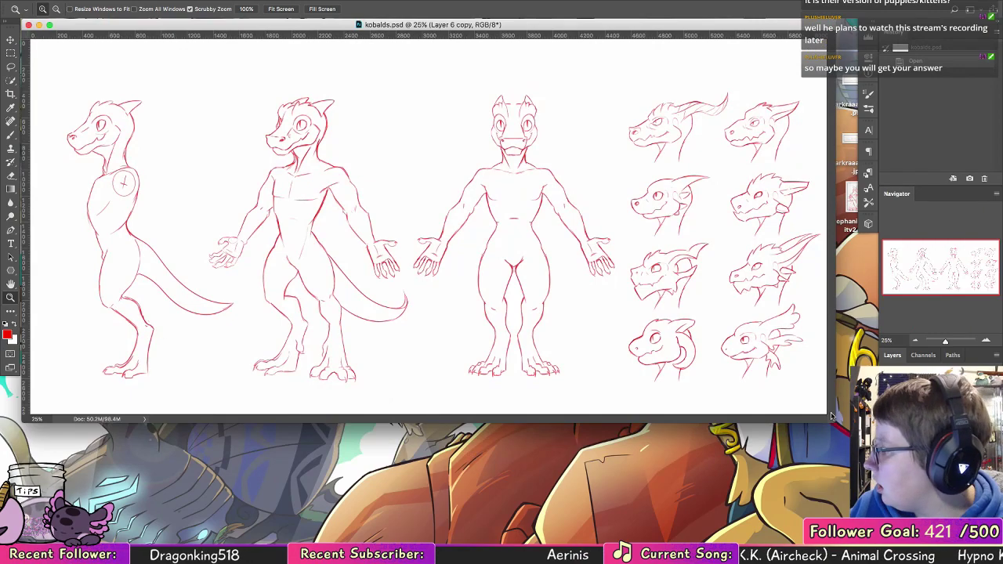
{"action": "left_click_drag", "start_coordinate": [834, 423], "coordinate": [869, 514]}
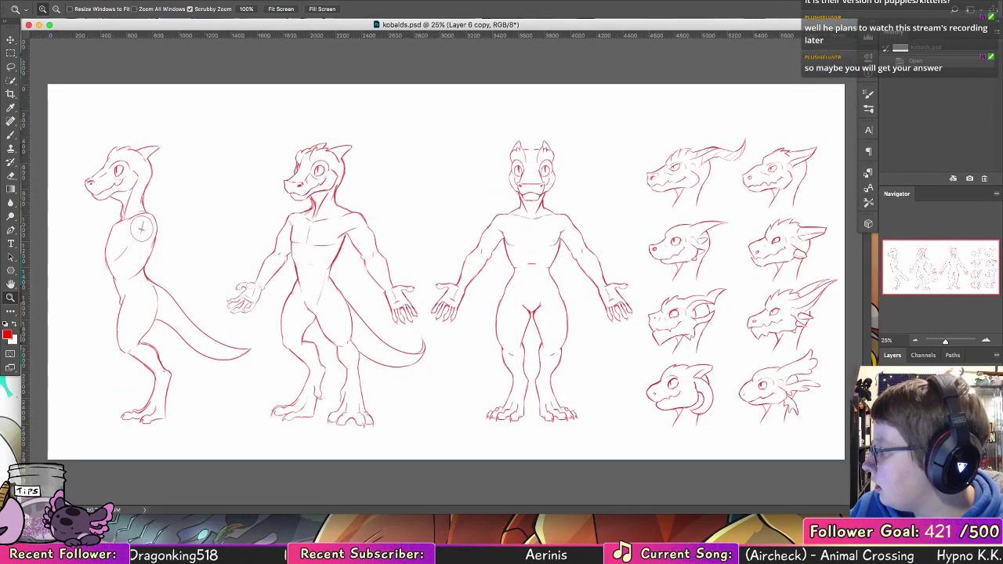
- Fade the kobold sketch layer to 20% opacity, add a new layer for inking, and reset the foreground colour to black
{"action": "key", "text": "2"}
{"action": "key", "text": "alt+shift+super+n"}
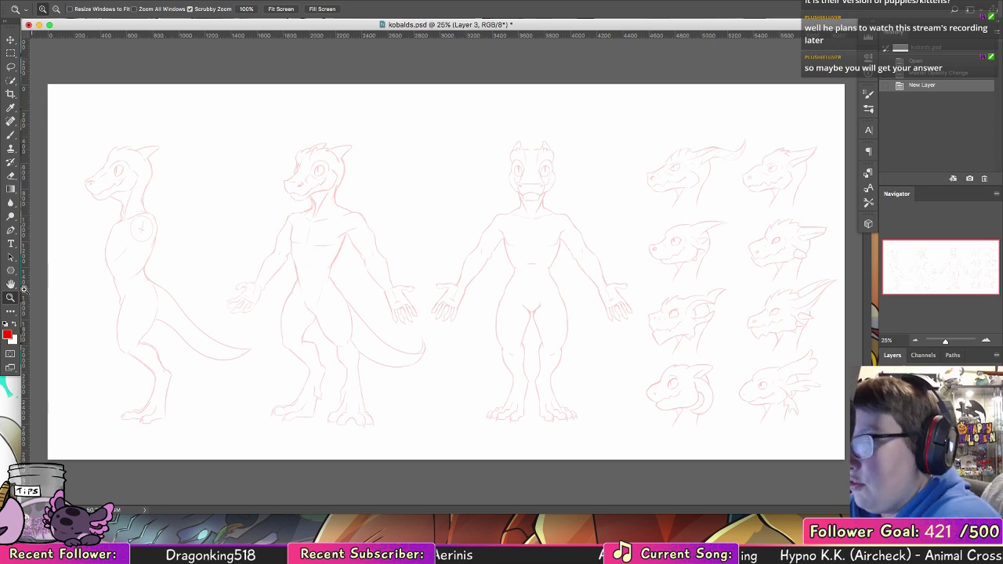
{"action": "key", "text": "d"}
{"action": "key", "text": "super+r"}
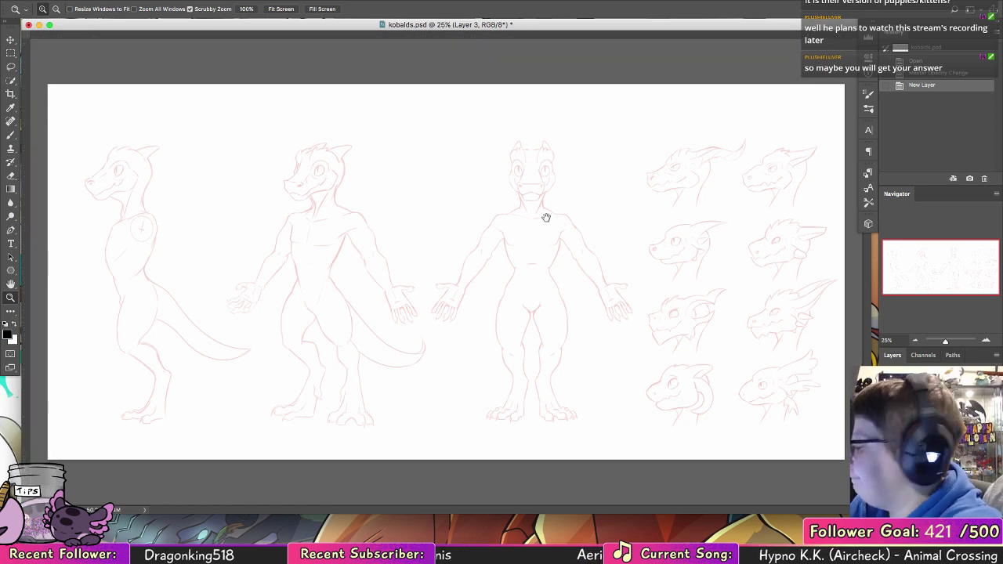
- Ink the almond-shaped eye outline on the side-view kobold's head with a black brush over the faded sketch
{"action": "left_click_drag", "start_coordinate": [105, 157], "coordinate": [156, 171]}
{"action": "key", "text": "b"}
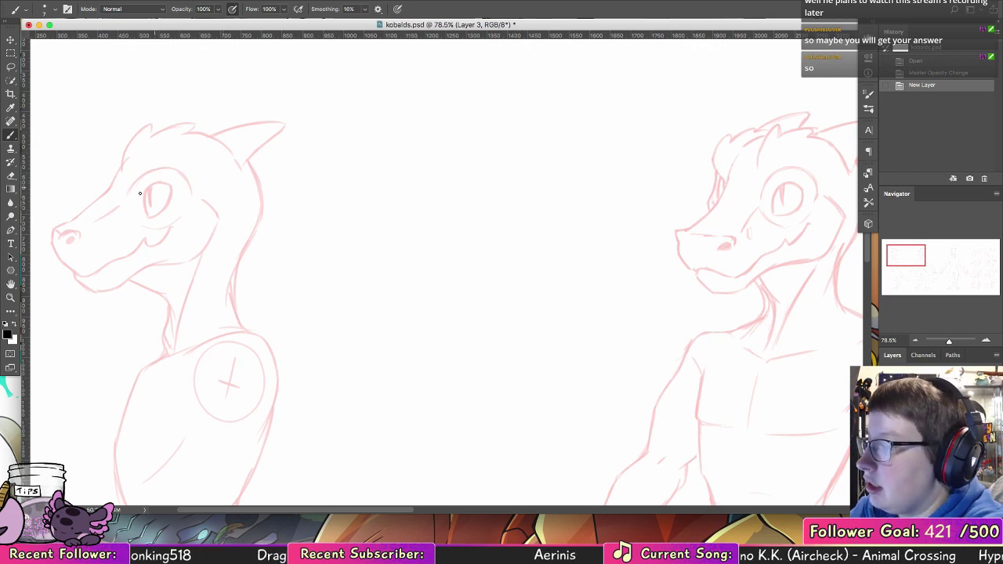
{"action": "key", "text": "z"}
{"action": "left_click_drag", "start_coordinate": [82, 195], "coordinate": [89, 192]}
{"action": "key", "text": "b"}
{"action": "scroll", "coordinate": [345, 188], "scroll_direction": "left", "scroll_amount": 5}
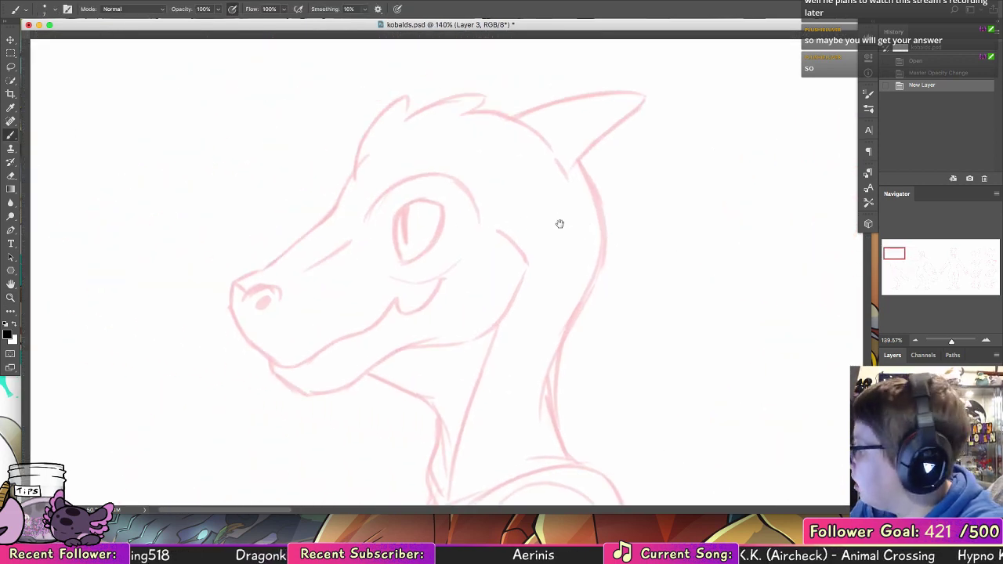
{"action": "mouse_move", "coordinate": [400, 222]}
{"action": "left_mouse_down"}
{"action": "mouse_move", "coordinate": [457, 214]}
{"action": "mouse_move", "coordinate": [450, 208]}
{"action": "mouse_move", "coordinate": [457, 217]}
{"action": "mouse_move", "coordinate": [409, 213]}
{"action": "mouse_move", "coordinate": [458, 218]}
{"action": "mouse_move", "coordinate": [440, 254]}
{"action": "left_mouse_up"}
{"action": "key", "text": "super+z"}
{"action": "key", "text": "super+z"}
{"action": "mouse_move", "coordinate": [405, 215]}
{"action": "left_mouse_down"}
{"action": "mouse_move", "coordinate": [410, 267]}
{"action": "mouse_move", "coordinate": [445, 248]}
{"action": "mouse_move", "coordinate": [413, 270]}
{"action": "mouse_move", "coordinate": [443, 249]}
{"action": "left_mouse_up"}
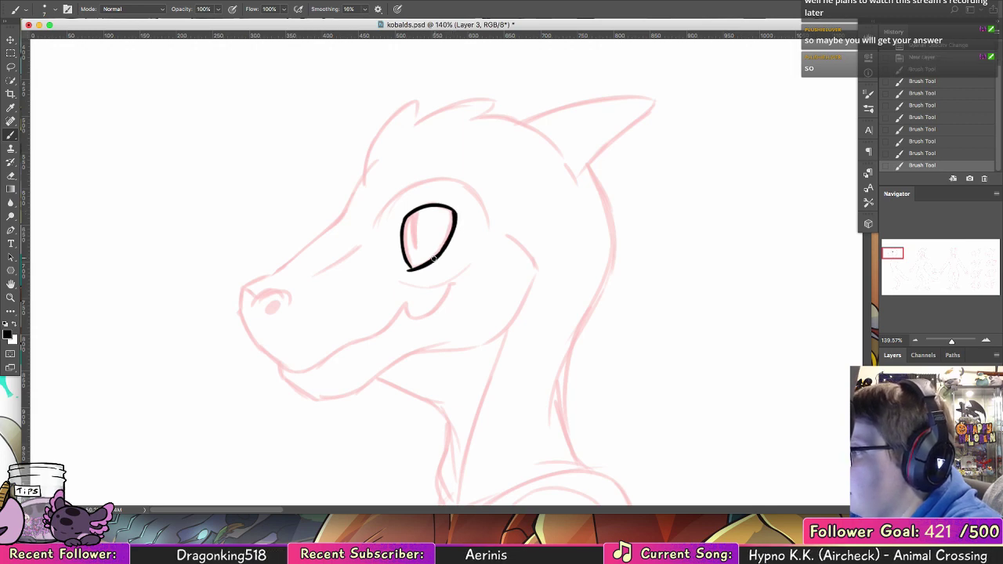
- Ink the slit pupil inside the side-view kobold's eye and undo the stray strokes around it
{"action": "mouse_move", "coordinate": [412, 211]}
{"action": "left_mouse_down"}
{"action": "mouse_move", "coordinate": [415, 242]}
{"action": "mouse_move", "coordinate": [416, 210]}
{"action": "left_mouse_up"}
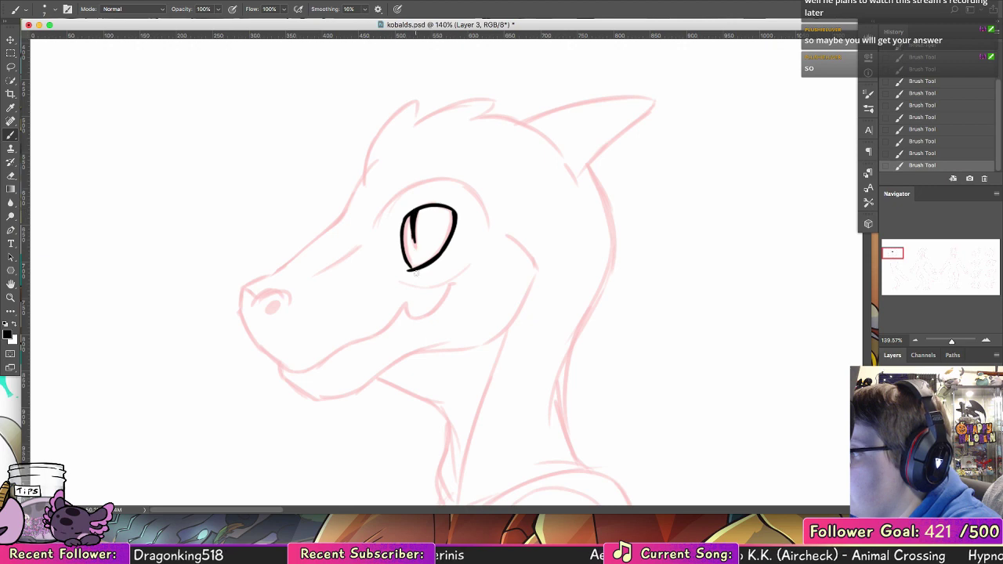
{"action": "key", "text": "super+z"}
{"action": "left_click_drag", "start_coordinate": [410, 268], "coordinate": [416, 269]}
{"action": "key", "text": "super+z"}
{"action": "key", "text": "super+z"}
{"action": "key", "text": "super+z"}
- Ink the curved brow ridge above the eye and the short crease line along the muzzle
{"action": "left_click_drag", "start_coordinate": [376, 220], "coordinate": [476, 191]}
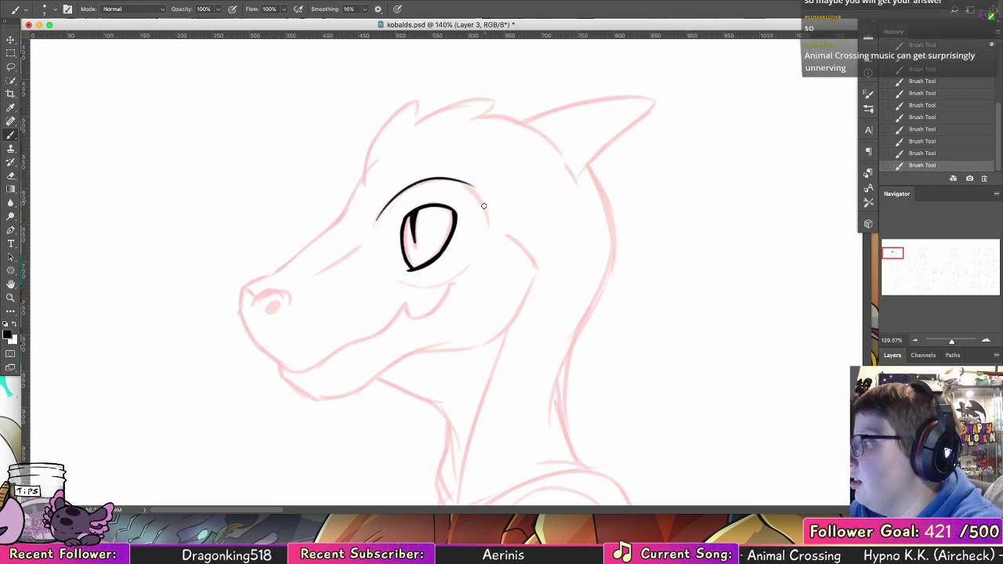
{"action": "key", "text": "super+z"}
{"action": "mouse_move", "coordinate": [387, 205]}
{"action": "left_mouse_down"}
{"action": "mouse_move", "coordinate": [449, 176]}
{"action": "mouse_move", "coordinate": [487, 206]}
{"action": "left_mouse_up"}
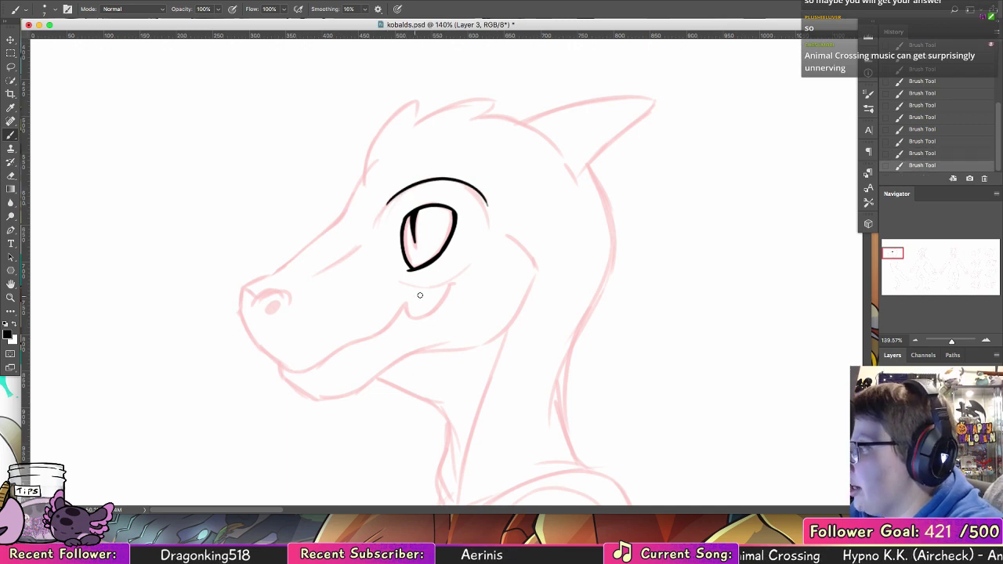
{"action": "left_click_drag", "start_coordinate": [316, 275], "coordinate": [351, 255]}
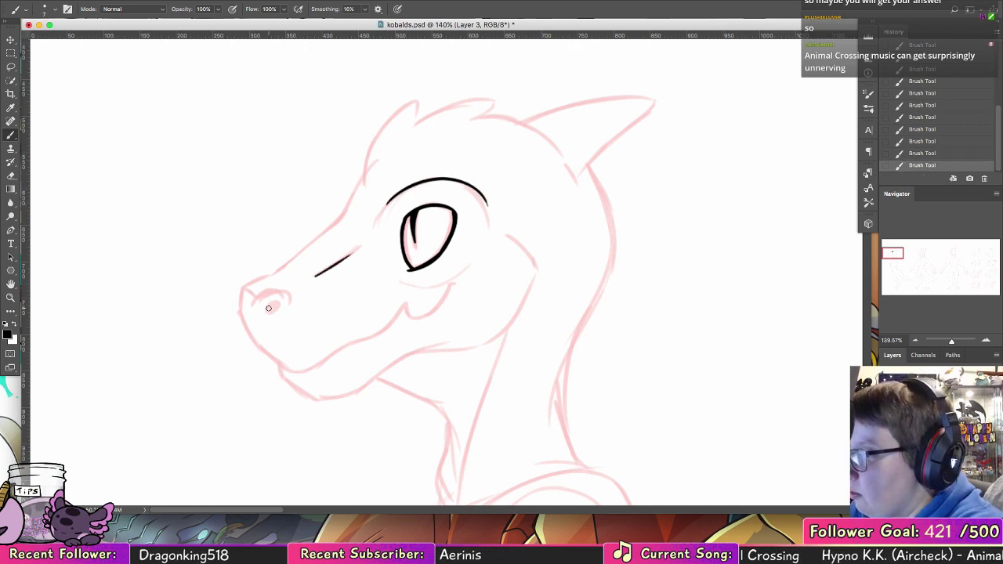
- Switch to the 5 px hard round brush and ink the nostril with the curve above it
{"action": "left_click_drag", "start_coordinate": [268, 309], "coordinate": [272, 311]}
{"action": "key", "text": "super+z"}
{"action": "left_click", "coordinate": [54, 9]}
{"action": "left_click", "coordinate": [84, 110]}
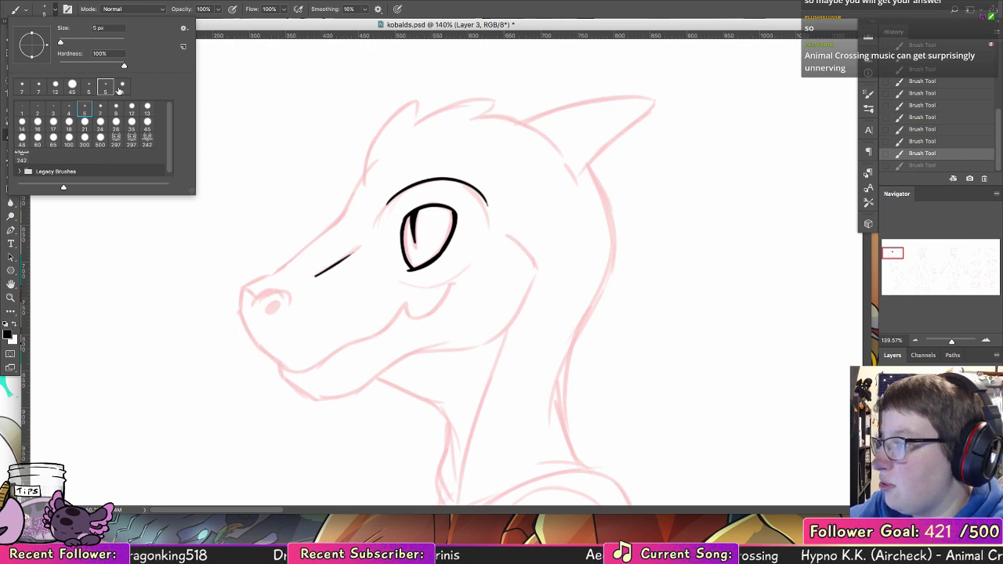
{"action": "key", "text": "Return"}
{"action": "mouse_move", "coordinate": [267, 310]}
{"action": "left_mouse_down"}
{"action": "mouse_move", "coordinate": [288, 304]}
{"action": "mouse_move", "coordinate": [269, 277]}
{"action": "mouse_move", "coordinate": [352, 212]}
{"action": "left_mouse_up"}
{"action": "key", "text": "super+z"}
{"action": "key", "text": "super+z"}
{"action": "key", "text": "ctrl+z"}
- Ink the bridge of the snout from the nose tip up towards the brow, redoing the stroke until it is clean
{"action": "left_click_drag", "start_coordinate": [242, 288], "coordinate": [337, 220]}
{"action": "key", "text": "ctrl+z"}
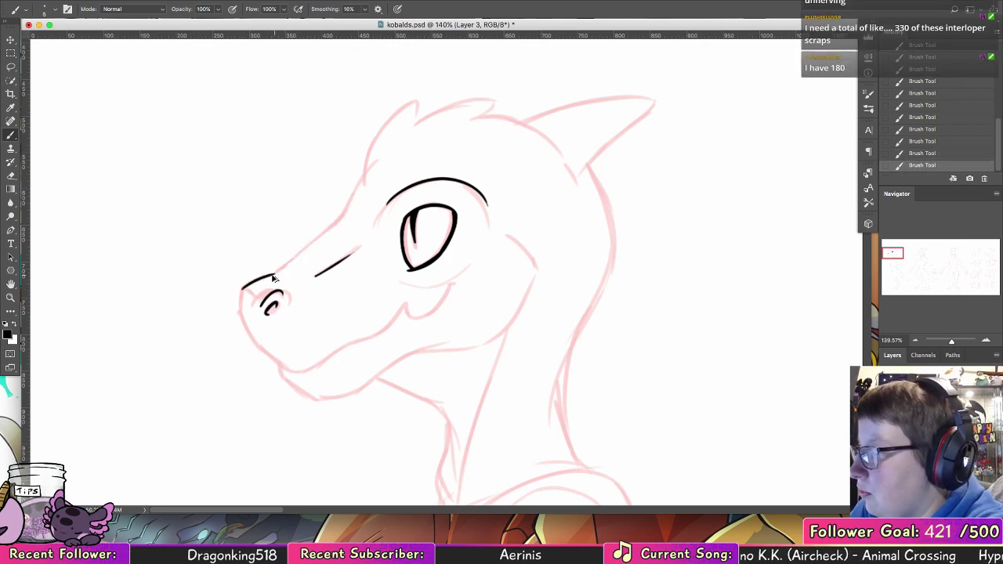
{"action": "left_click_drag", "start_coordinate": [242, 288], "coordinate": [338, 220]}
{"action": "key", "text": "ctrl+z"}
{"action": "left_click_drag", "start_coordinate": [242, 288], "coordinate": [337, 219]}
{"action": "key", "text": "ctrl+z"}
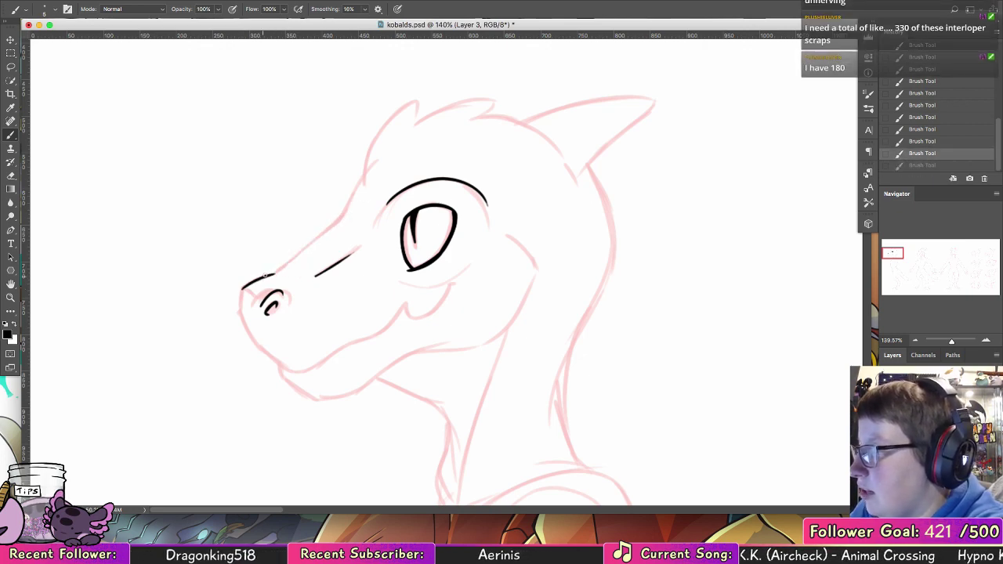
{"action": "left_click_drag", "start_coordinate": [242, 288], "coordinate": [337, 224]}
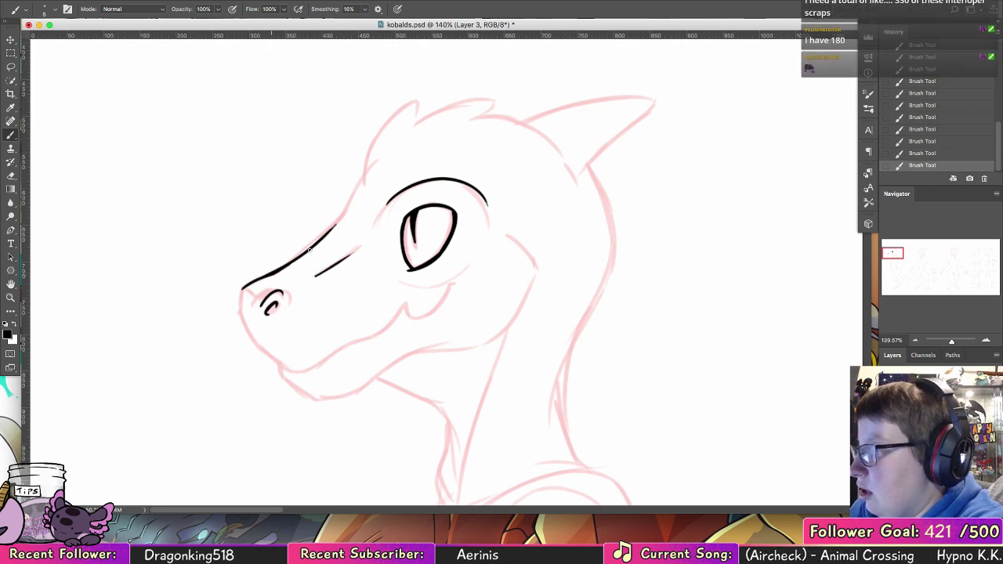
- Ink the front of the snout from the nose tip down to the upper lip along the sketch
{"action": "mouse_move", "coordinate": [243, 287]}
{"action": "left_mouse_down"}
{"action": "mouse_move", "coordinate": [241, 319]}
{"action": "mouse_move", "coordinate": [240, 309]}
{"action": "mouse_move", "coordinate": [257, 346]}
{"action": "left_mouse_up"}
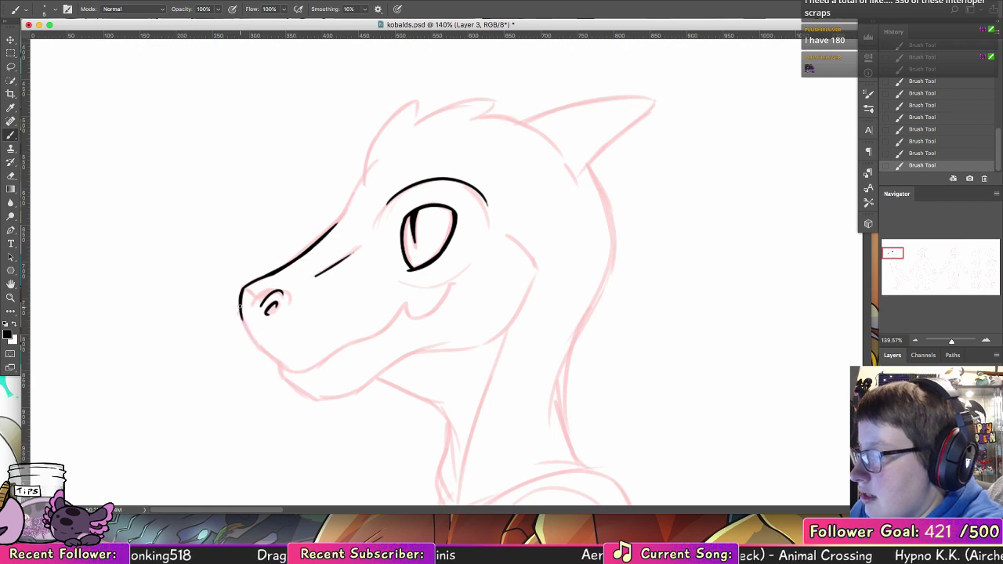
{"action": "left_click_drag", "start_coordinate": [241, 300], "coordinate": [260, 349]}
{"action": "key", "text": "super+z"}
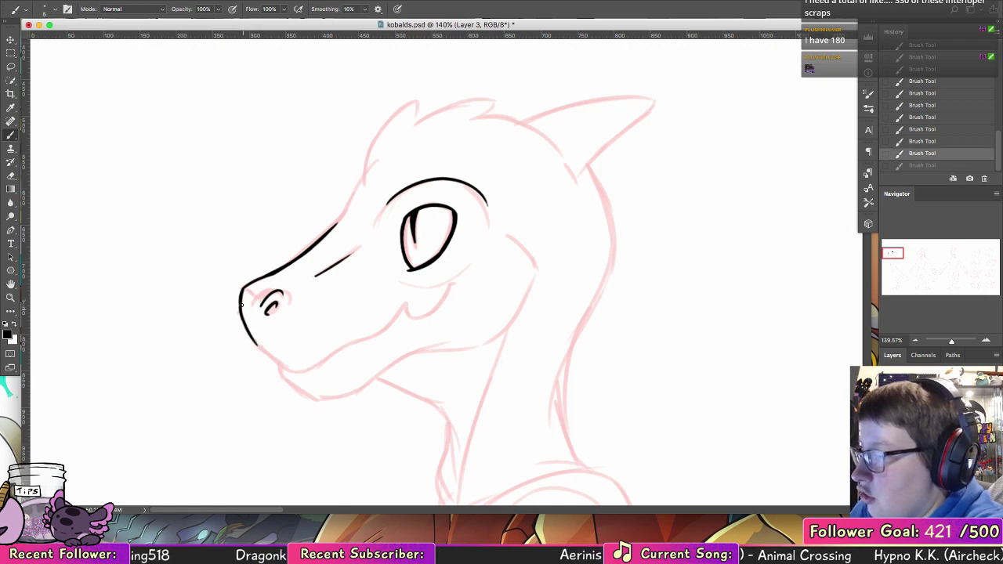
{"action": "mouse_move", "coordinate": [240, 302]}
{"action": "left_mouse_down"}
{"action": "mouse_move", "coordinate": [260, 349]}
{"action": "mouse_move", "coordinate": [288, 368]}
{"action": "mouse_move", "coordinate": [300, 372]}
{"action": "mouse_move", "coordinate": [356, 341]}
{"action": "left_mouse_up"}
{"action": "key", "text": "super+z"}
- Ink the mouth line from the front of the upper lip back to the curled corner of the mouth below the eye
{"action": "left_click_drag", "start_coordinate": [303, 370], "coordinate": [378, 337]}
{"action": "mouse_move", "coordinate": [329, 357]}
{"action": "left_mouse_down"}
{"action": "mouse_move", "coordinate": [382, 329]}
{"action": "mouse_move", "coordinate": [404, 303]}
{"action": "mouse_move", "coordinate": [385, 327]}
{"action": "mouse_move", "coordinate": [416, 317]}
{"action": "mouse_move", "coordinate": [404, 306]}
{"action": "mouse_move", "coordinate": [415, 320]}
{"action": "mouse_move", "coordinate": [318, 362]}
{"action": "mouse_move", "coordinate": [447, 289]}
{"action": "left_mouse_up"}
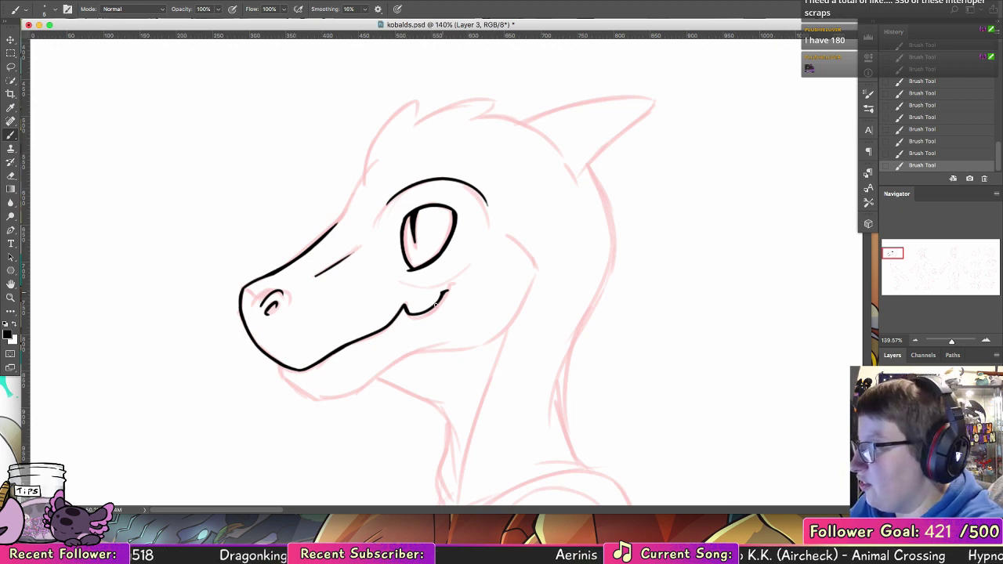
{"action": "key", "text": "super+z"}
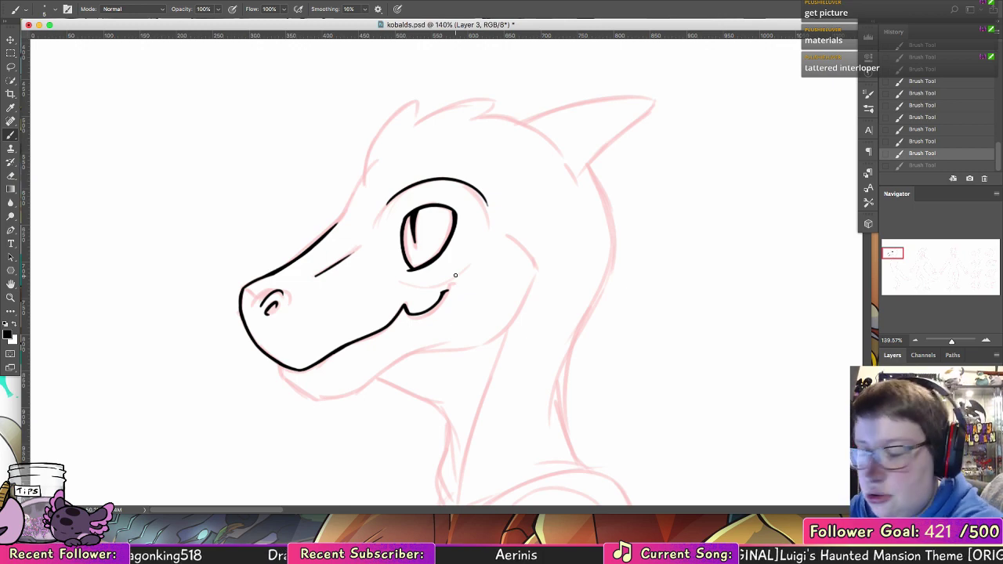
- Ink the front tuft of the crest, curving up from the forehead to a pointed tip
{"action": "scroll", "coordinate": [416, 197], "scroll_direction": "up", "scroll_amount": 3}
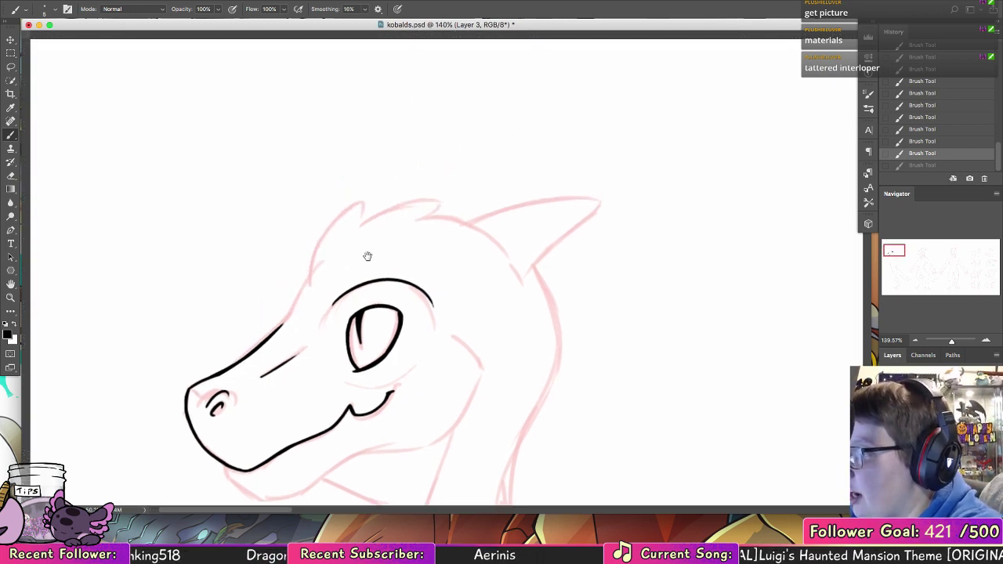
{"action": "left_click_drag", "start_coordinate": [307, 295], "coordinate": [368, 200]}
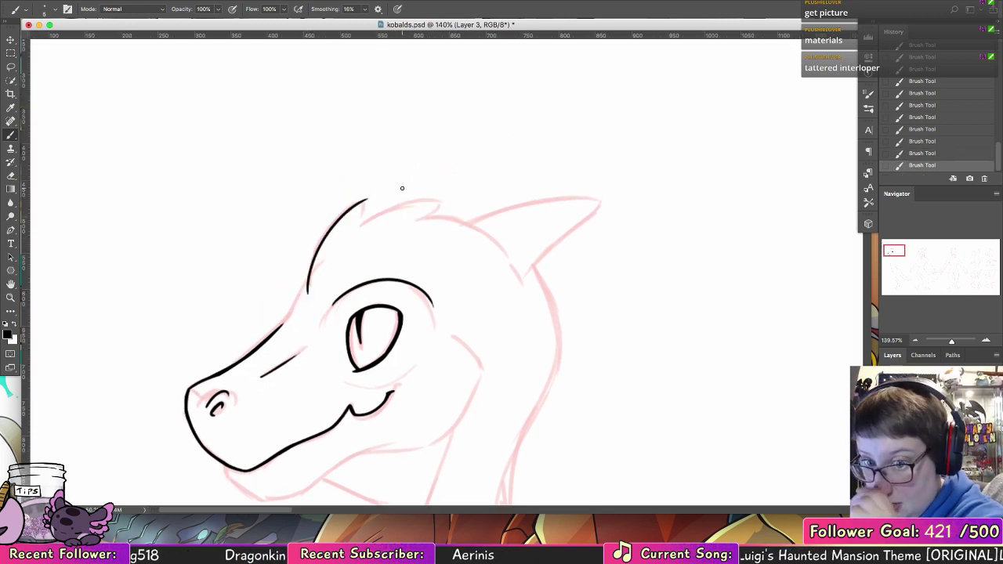
{"action": "key", "text": "super+z"}
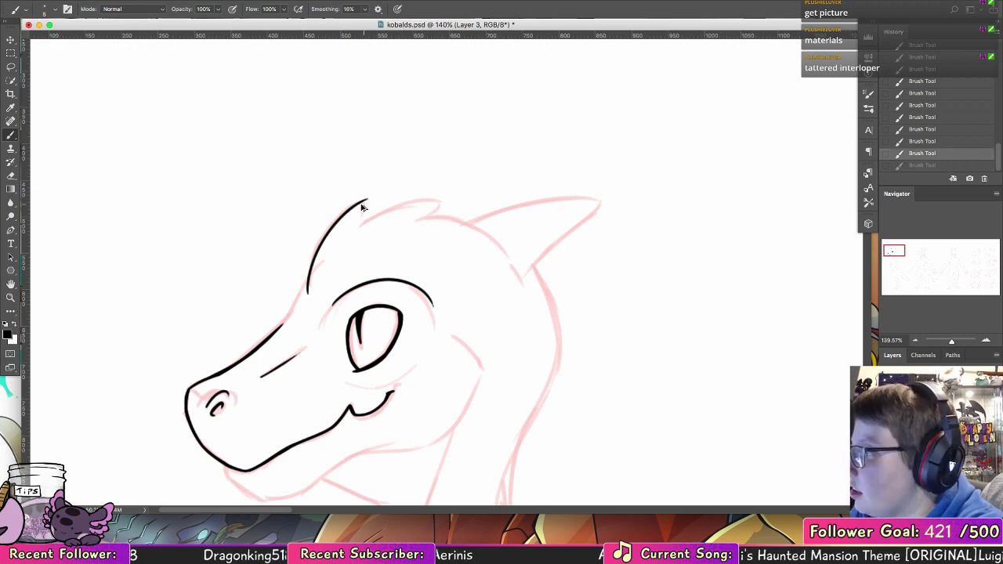
{"action": "left_click_drag", "start_coordinate": [362, 222], "coordinate": [369, 202]}
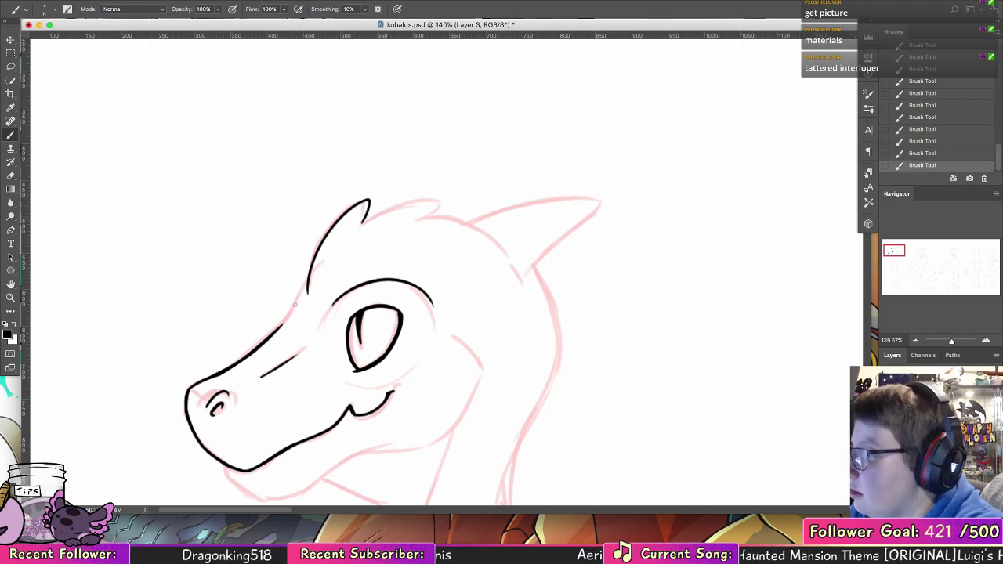
- Extend the snout's bridge line up the forehead to join the base of the front crest tuft
{"action": "mouse_move", "coordinate": [281, 324]}
{"action": "left_mouse_down"}
{"action": "mouse_move", "coordinate": [309, 273]}
{"action": "mouse_move", "coordinate": [274, 332]}
{"action": "mouse_move", "coordinate": [295, 302]}
{"action": "left_mouse_up"}
{"action": "key", "text": "super+z"}
{"action": "key", "text": "super+z"}
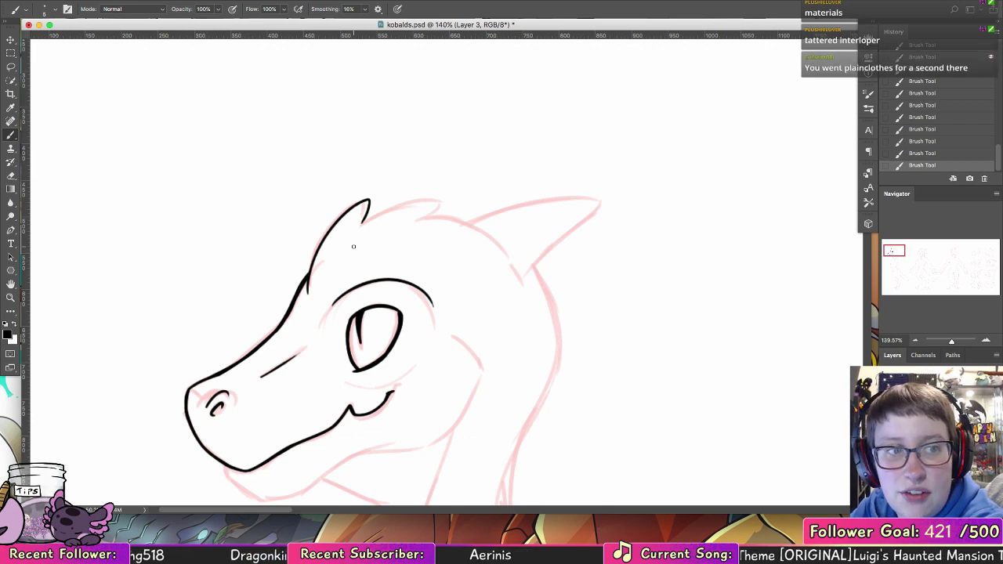
- Ink the second crest tuft behind the front one, ending in a pointed tip along the sketch
{"action": "mouse_move", "coordinate": [307, 289]}
{"action": "left_mouse_down"}
{"action": "mouse_move", "coordinate": [337, 221]}
{"action": "mouse_move", "coordinate": [353, 209]}
{"action": "mouse_move", "coordinate": [368, 200]}
{"action": "mouse_move", "coordinate": [423, 218]}
{"action": "mouse_move", "coordinate": [436, 204]}
{"action": "left_mouse_up"}
{"action": "key", "text": "super+z"}
{"action": "key", "text": "super+z"}
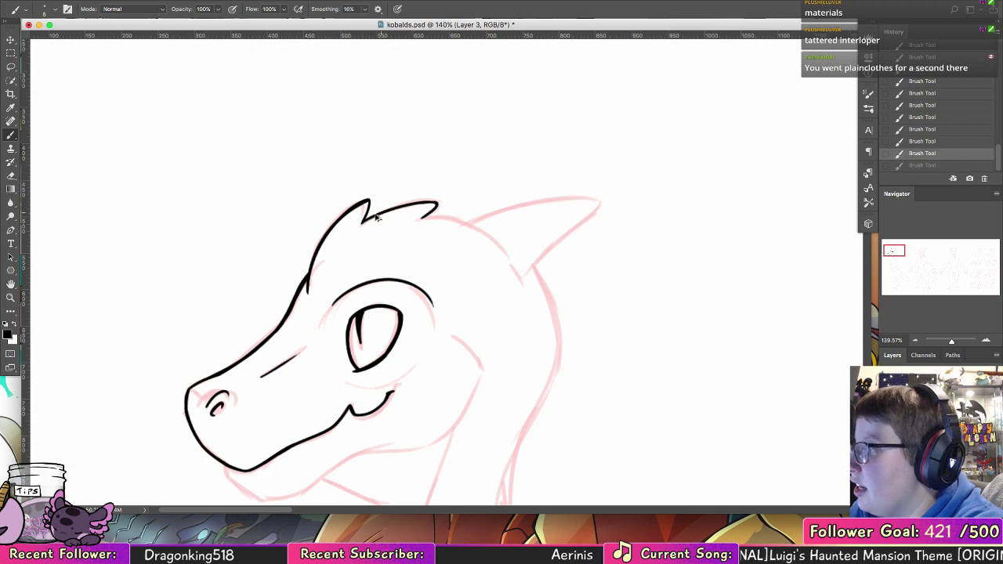
{"action": "left_click_drag", "start_coordinate": [377, 216], "coordinate": [435, 204]}
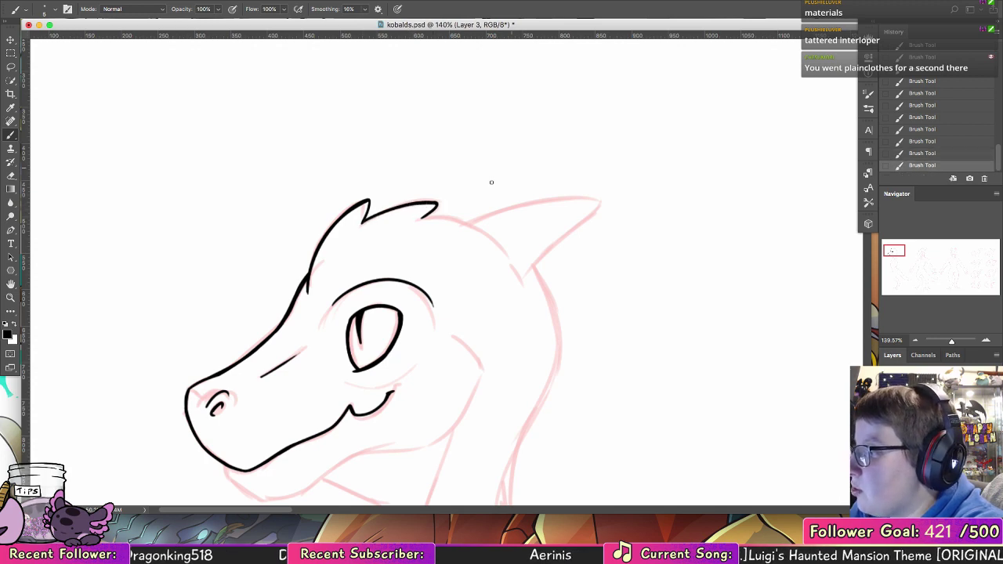
- Ink the lower jaw from under the front of the upper lip back along the chin, and tidy its edge with the Eraser
{"action": "scroll", "coordinate": [491, 182], "scroll_direction": "down", "scroll_amount": 10}
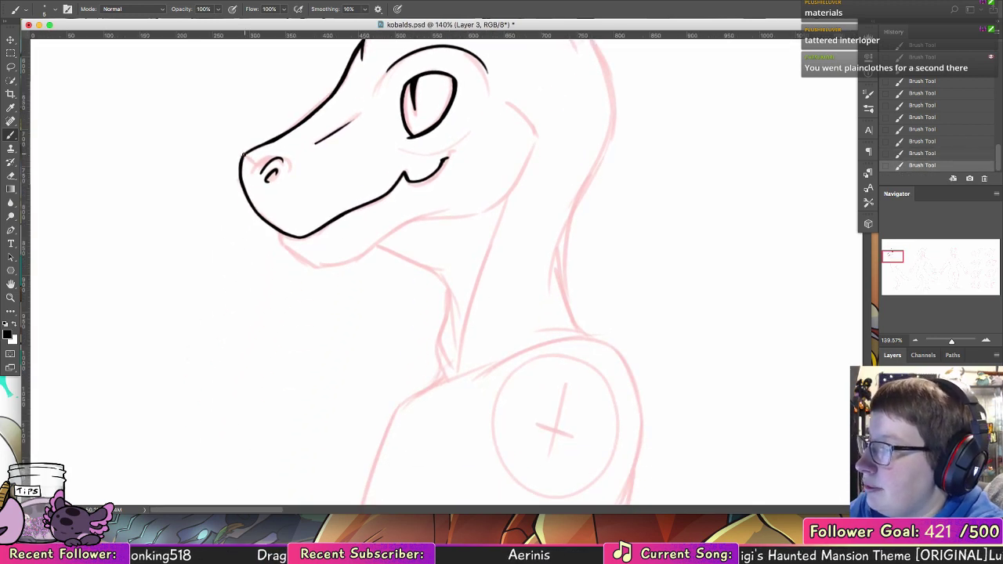
{"action": "mouse_move", "coordinate": [244, 153]}
{"action": "left_mouse_down"}
{"action": "mouse_move", "coordinate": [240, 192]}
{"action": "mouse_move", "coordinate": [252, 205]}
{"action": "left_mouse_up"}
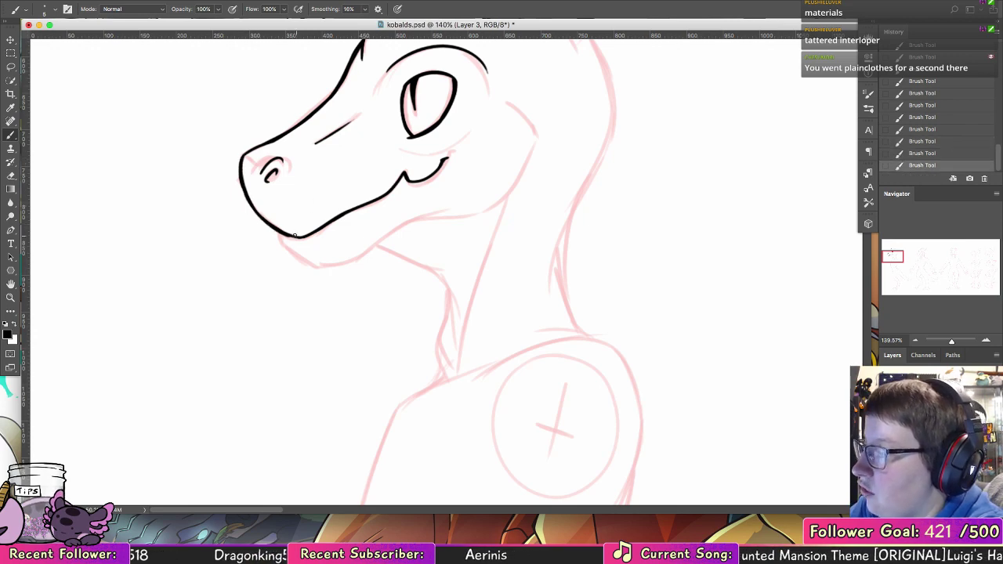
{"action": "mouse_move", "coordinate": [282, 239]}
{"action": "left_mouse_down"}
{"action": "mouse_move", "coordinate": [323, 268]}
{"action": "mouse_move", "coordinate": [357, 260]}
{"action": "mouse_move", "coordinate": [341, 266]}
{"action": "mouse_move", "coordinate": [445, 215]}
{"action": "left_mouse_up"}
{"action": "key", "text": "super+z"}
{"action": "key", "text": "super+z"}
{"action": "key", "text": "super+z"}
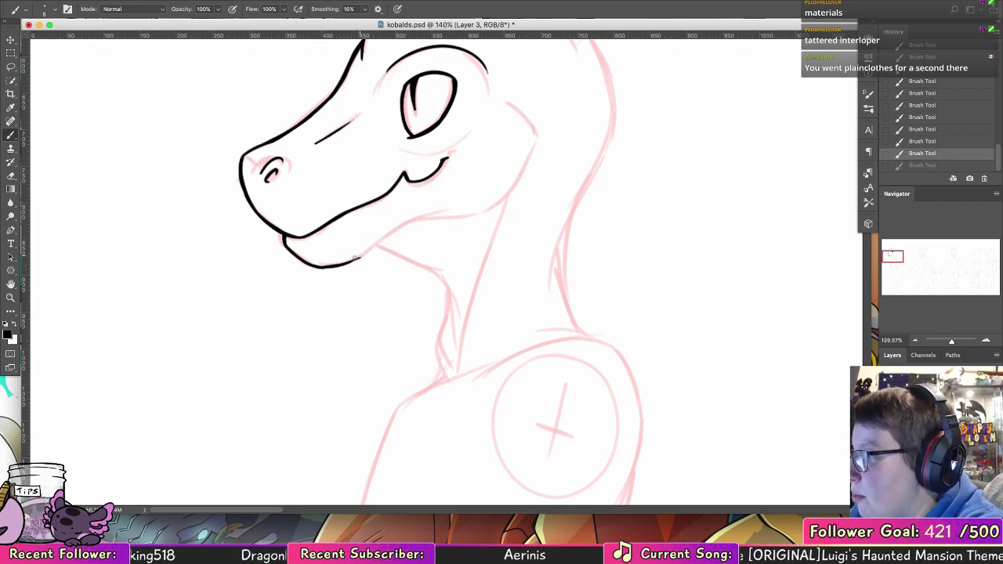
{"action": "left_click_drag", "start_coordinate": [347, 262], "coordinate": [436, 211]}
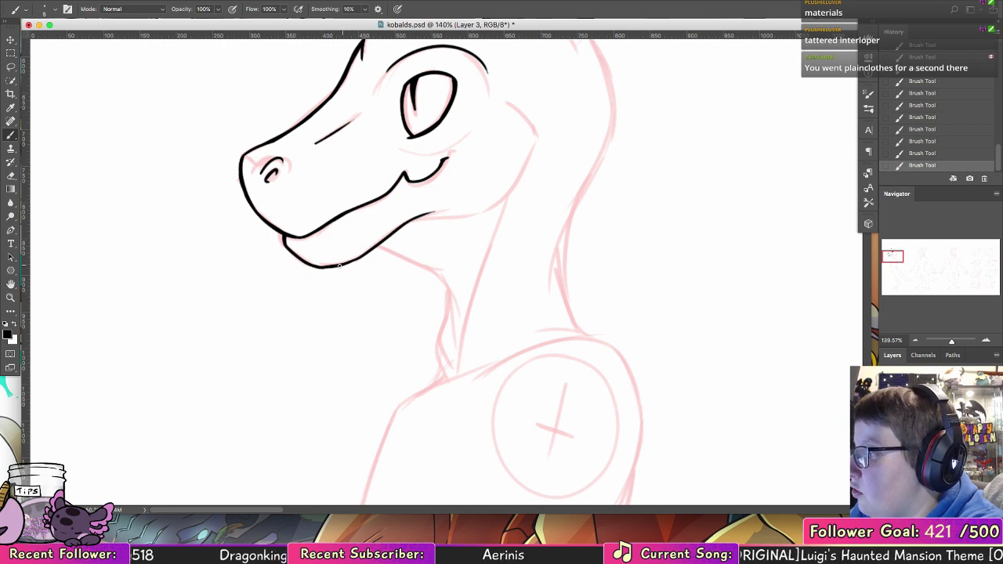
{"action": "left_click_drag", "start_coordinate": [286, 243], "coordinate": [316, 266]}
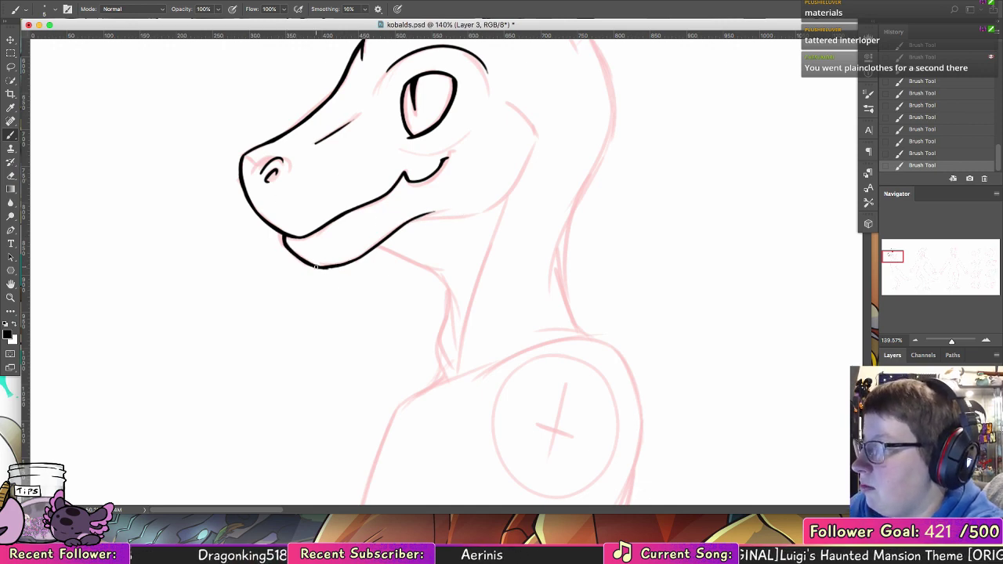
{"action": "key", "text": "e"}
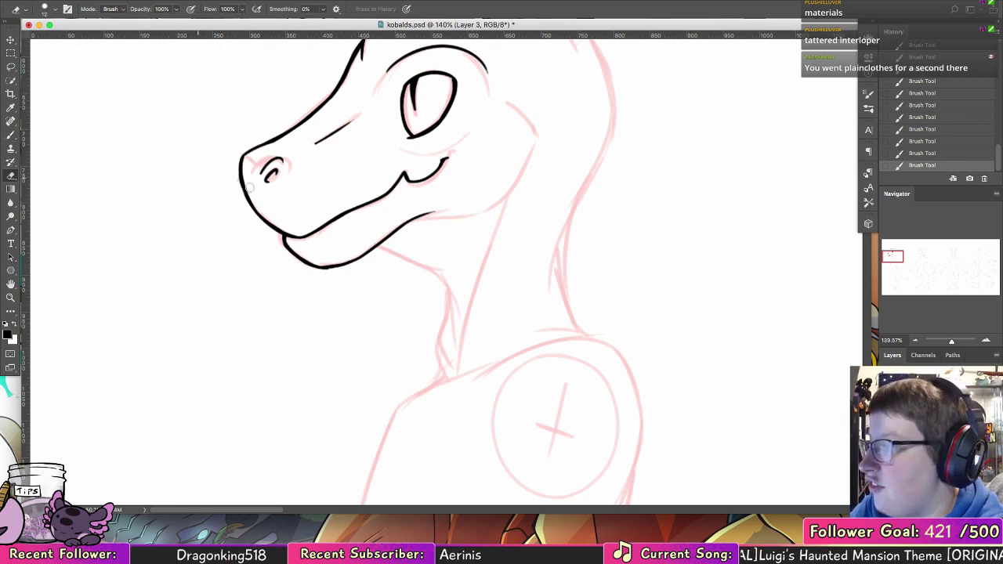
{"action": "mouse_move", "coordinate": [360, 260]}
{"action": "left_mouse_down"}
{"action": "mouse_move", "coordinate": [366, 270]}
{"action": "mouse_move", "coordinate": [363, 257]}
{"action": "left_mouse_up"}
{"action": "left_click", "coordinate": [11, 136]}
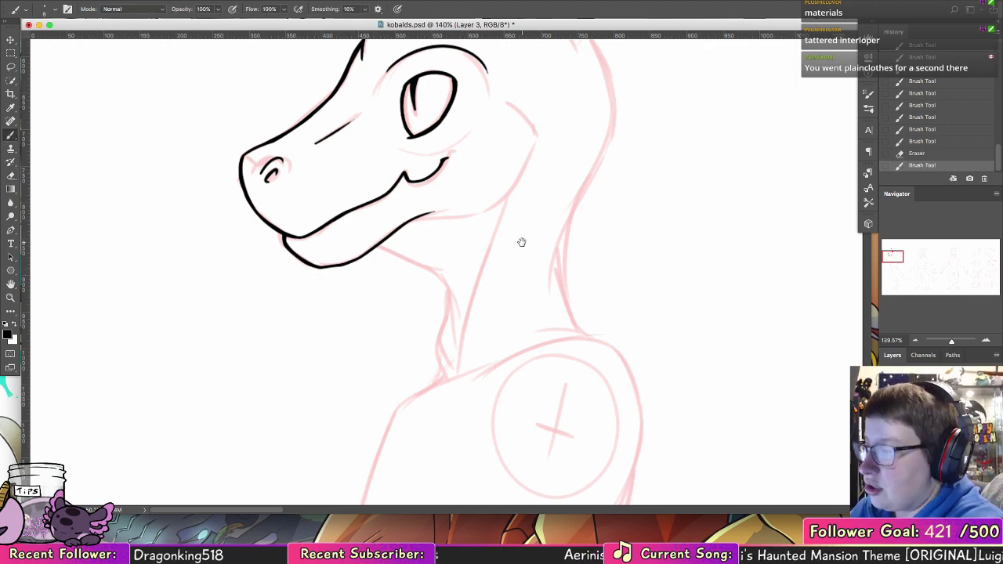
- Extend the jawline from the rear of the chin around and up to the back corner of the cheek
{"action": "left_click_drag", "start_coordinate": [434, 212], "coordinate": [470, 216]}
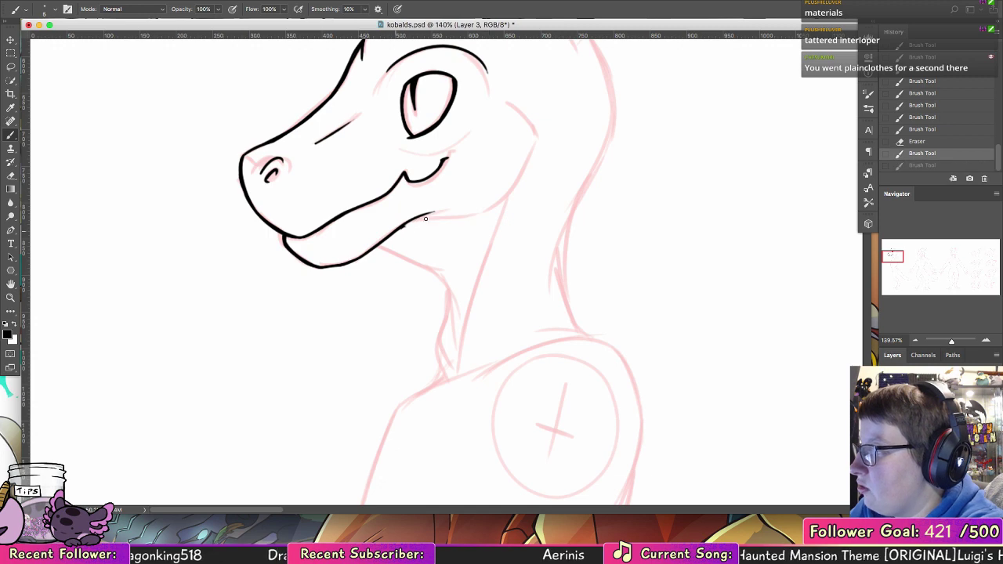
{"action": "left_click_drag", "start_coordinate": [541, 199], "coordinate": [470, 255]}
{"action": "mouse_move", "coordinate": [388, 271]}
{"action": "left_mouse_down"}
{"action": "mouse_move", "coordinate": [426, 261]}
{"action": "mouse_move", "coordinate": [457, 236]}
{"action": "mouse_move", "coordinate": [471, 205]}
{"action": "left_mouse_up"}
{"action": "key", "text": "super+z"}
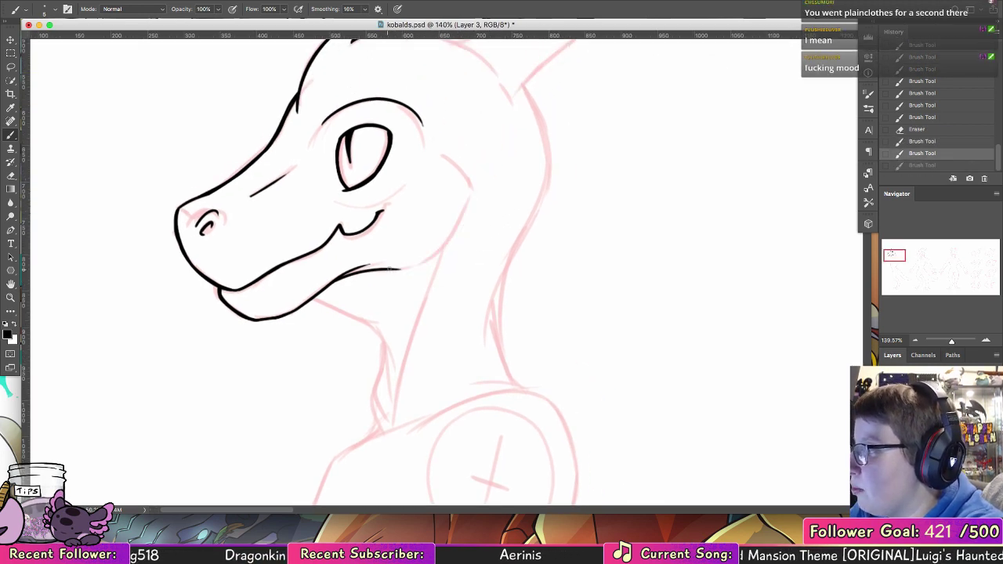
{"action": "mouse_move", "coordinate": [390, 271]}
{"action": "left_mouse_down"}
{"action": "mouse_move", "coordinate": [470, 206]}
{"action": "mouse_move", "coordinate": [464, 219]}
{"action": "left_mouse_up"}
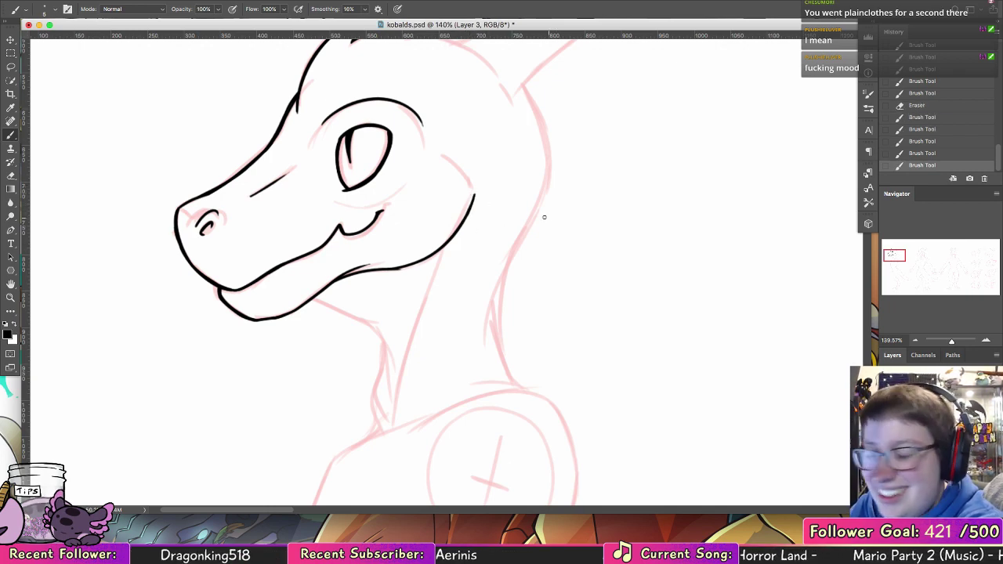
{"action": "left_click_drag", "start_coordinate": [395, 268], "coordinate": [422, 259]}
- Ink the upper edge of the cheek, curving from the back corner of the jaw forward towards the eye
{"action": "mouse_move", "coordinate": [528, 197]}
{"action": "left_mouse_down"}
{"action": "mouse_move", "coordinate": [500, 318]}
{"action": "mouse_move", "coordinate": [403, 258]}
{"action": "left_mouse_up"}
{"action": "key", "text": "super+z"}
{"action": "left_click_drag", "start_coordinate": [444, 310], "coordinate": [406, 263]}
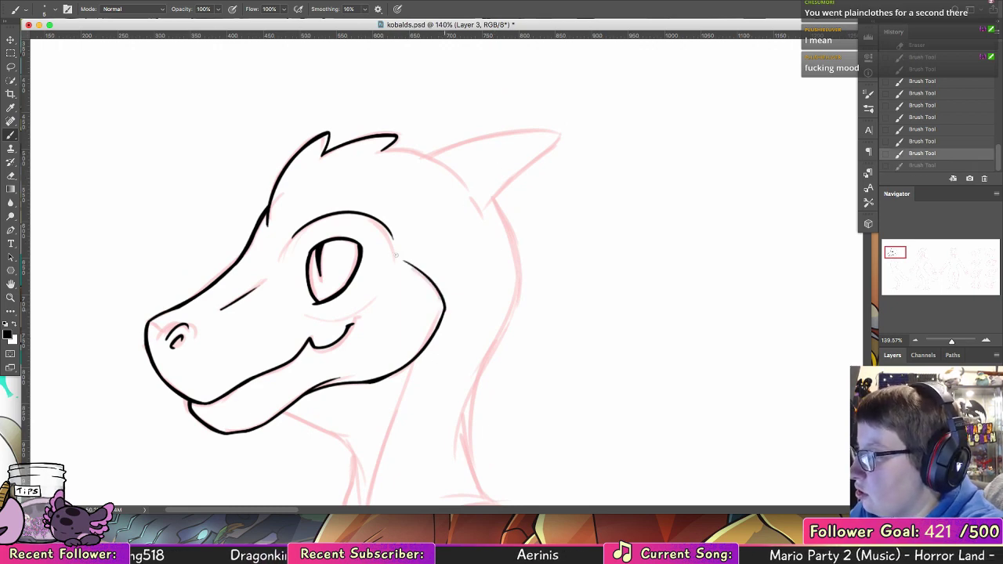
{"action": "key", "text": "super+z"}
{"action": "mouse_move", "coordinate": [444, 314]}
{"action": "left_mouse_down"}
{"action": "mouse_move", "coordinate": [406, 264]}
{"action": "mouse_move", "coordinate": [443, 302]}
{"action": "mouse_move", "coordinate": [434, 284]}
{"action": "mouse_move", "coordinate": [445, 311]}
{"action": "mouse_move", "coordinate": [438, 290]}
{"action": "mouse_move", "coordinate": [450, 304]}
{"action": "mouse_move", "coordinate": [435, 335]}
{"action": "left_mouse_up"}
{"action": "key", "text": "super+z"}
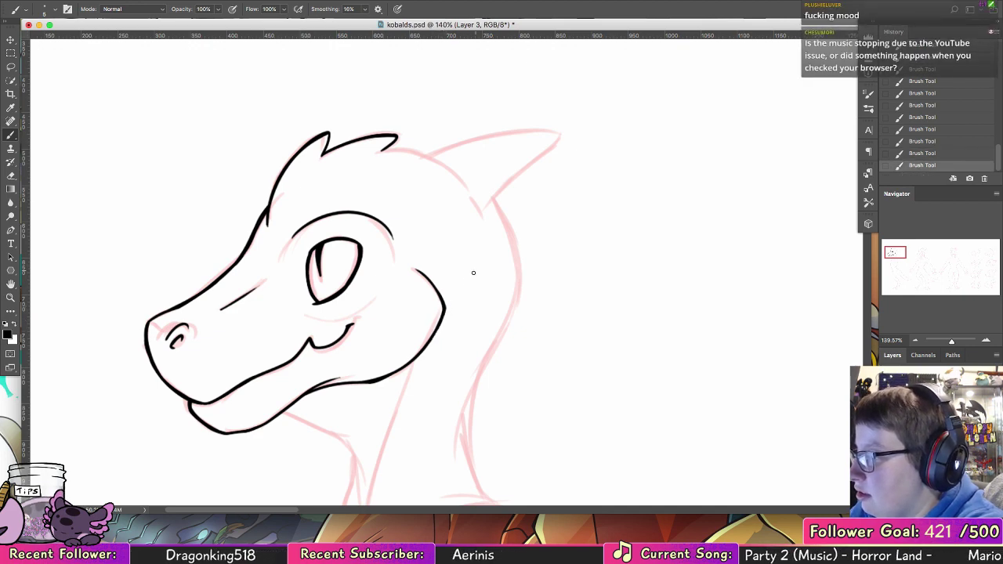
- Ink the top of the head behind the second crest tuft and the upper edge of the pointed horn
{"action": "left_click_drag", "start_coordinate": [466, 298], "coordinate": [420, 352]}
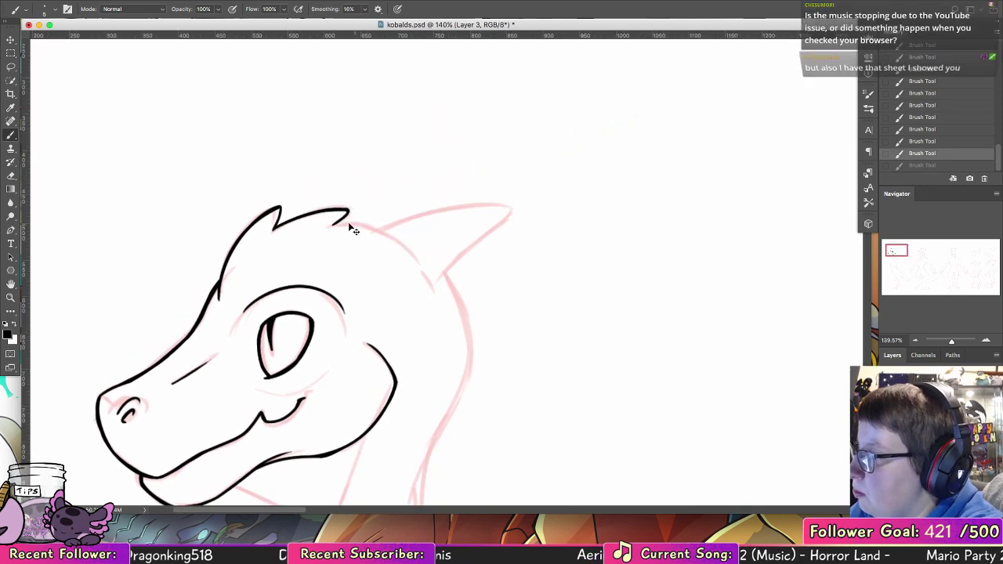
{"action": "mouse_move", "coordinate": [334, 224]}
{"action": "left_mouse_down"}
{"action": "mouse_move", "coordinate": [413, 247]}
{"action": "mouse_move", "coordinate": [333, 227]}
{"action": "mouse_move", "coordinate": [417, 265]}
{"action": "mouse_move", "coordinate": [333, 225]}
{"action": "mouse_move", "coordinate": [403, 244]}
{"action": "left_mouse_up"}
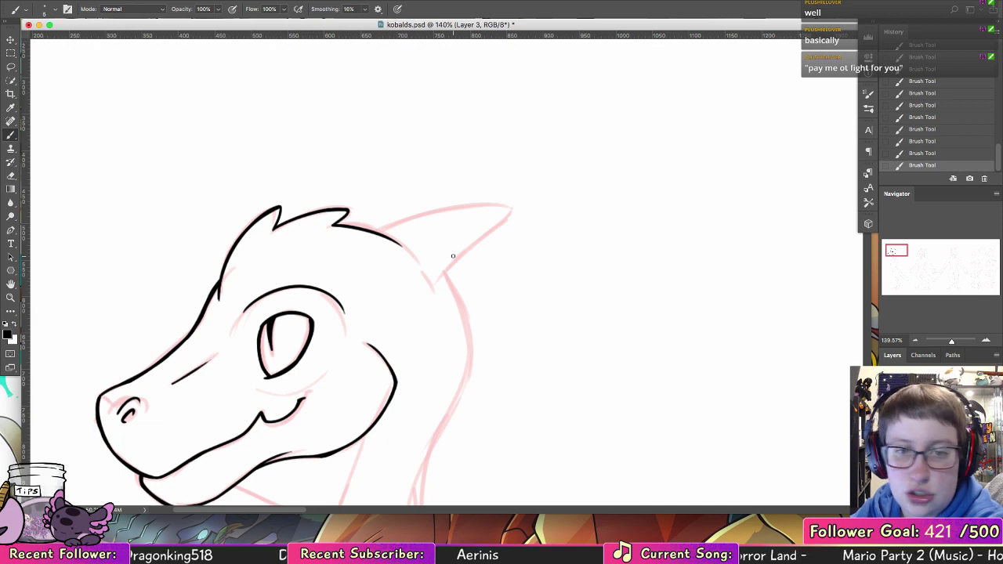
{"action": "mouse_move", "coordinate": [375, 233]}
{"action": "left_mouse_down"}
{"action": "mouse_move", "coordinate": [527, 210]}
{"action": "mouse_move", "coordinate": [491, 205]}
{"action": "left_mouse_up"}
{"action": "key", "text": "super+z"}
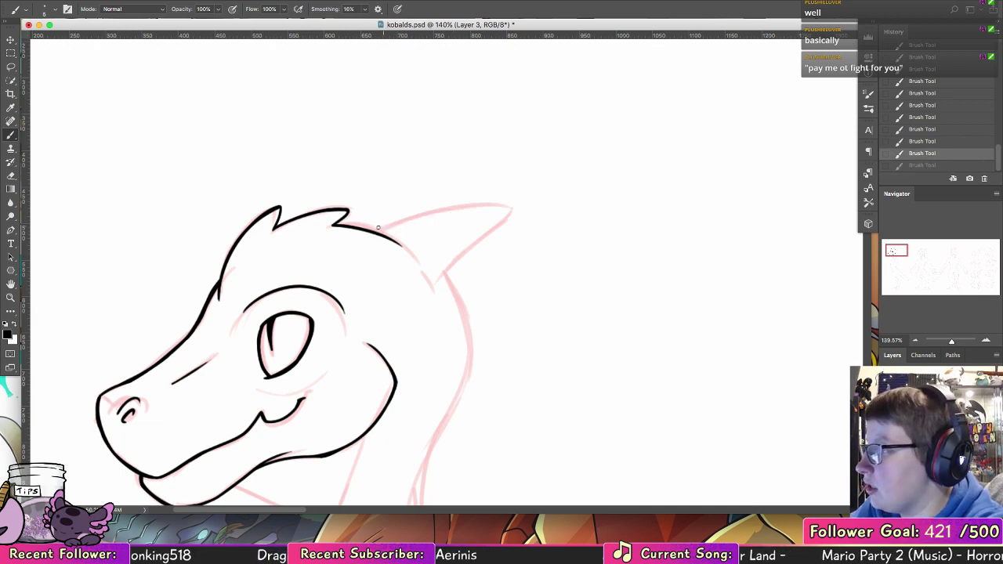
{"action": "left_click_drag", "start_coordinate": [371, 229], "coordinate": [482, 205]}
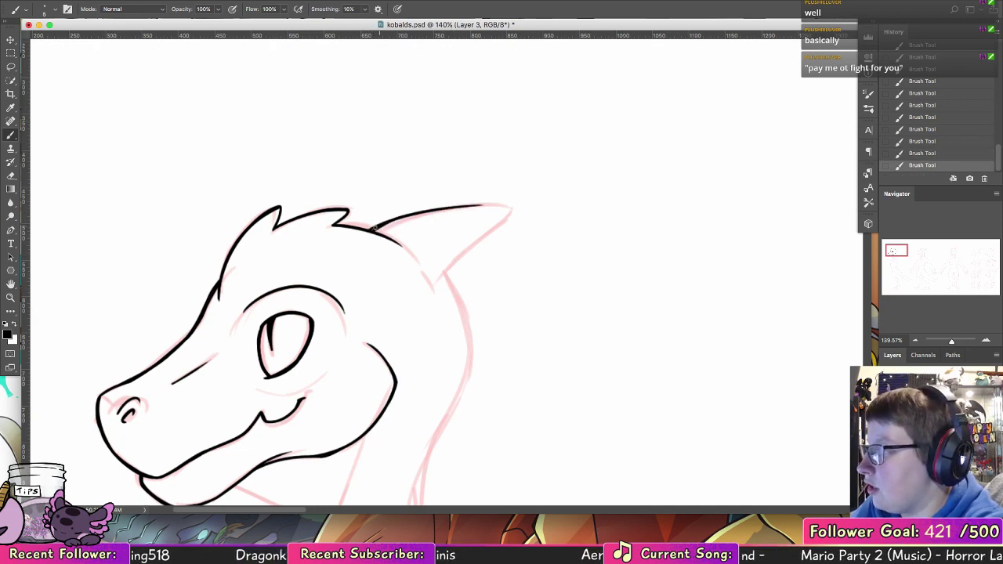
{"action": "left_click_drag", "start_coordinate": [373, 229], "coordinate": [487, 205]}
{"action": "key", "text": "super+z"}
{"action": "left_click_drag", "start_coordinate": [373, 230], "coordinate": [505, 206]}
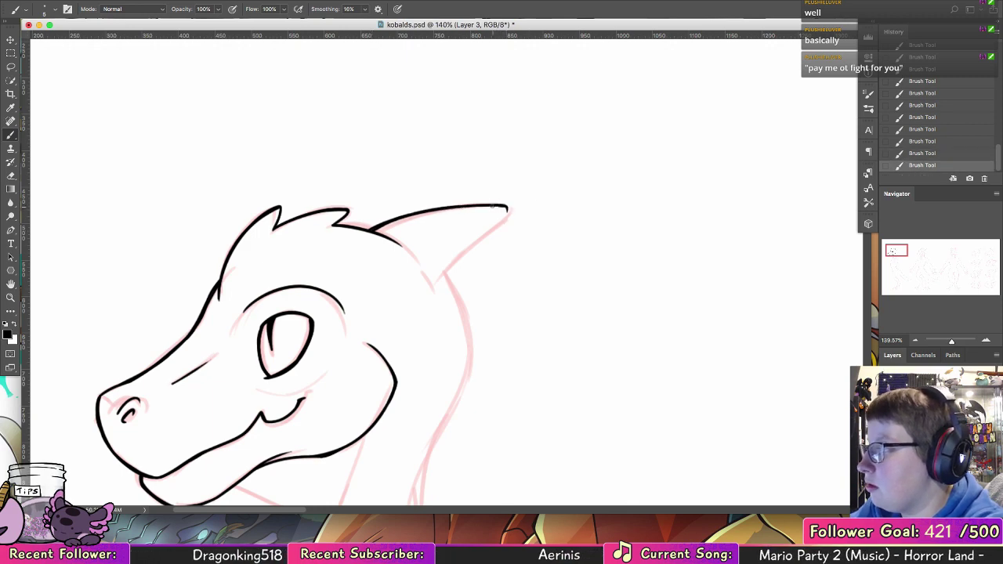
- Ink the horn's rounded tip and its lower edge back down to the head, with a short line at its base
{"action": "key", "text": "super+z"}
{"action": "key", "text": "super+z"}
{"action": "mouse_move", "coordinate": [495, 206]}
{"action": "left_mouse_down"}
{"action": "mouse_move", "coordinate": [512, 207]}
{"action": "mouse_move", "coordinate": [507, 221]}
{"action": "mouse_move", "coordinate": [432, 279]}
{"action": "left_mouse_up"}
{"action": "key", "text": "super+z"}
{"action": "key", "text": "super+z"}
{"action": "mouse_move", "coordinate": [509, 214]}
{"action": "left_mouse_down"}
{"action": "mouse_move", "coordinate": [454, 260]}
{"action": "mouse_move", "coordinate": [429, 294]}
{"action": "left_mouse_up"}
{"action": "key", "text": "super+z"}
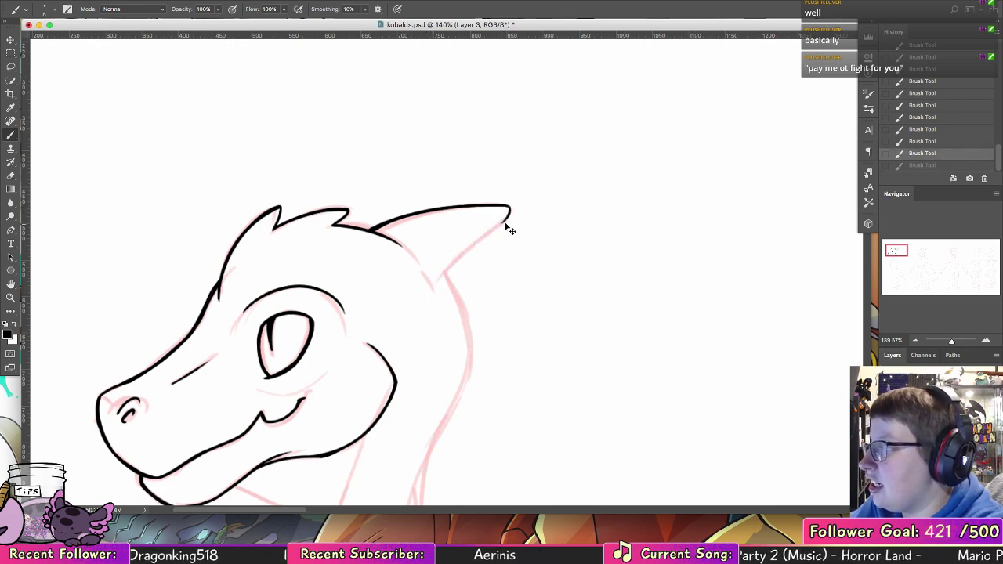
{"action": "mouse_move", "coordinate": [508, 210]}
{"action": "left_mouse_down"}
{"action": "mouse_move", "coordinate": [436, 279]}
{"action": "mouse_move", "coordinate": [436, 293]}
{"action": "mouse_move", "coordinate": [448, 285]}
{"action": "mouse_move", "coordinate": [443, 272]}
{"action": "mouse_move", "coordinate": [463, 319]}
{"action": "left_mouse_up"}
{"action": "key", "text": "super+z"}
{"action": "key", "text": "super+z"}
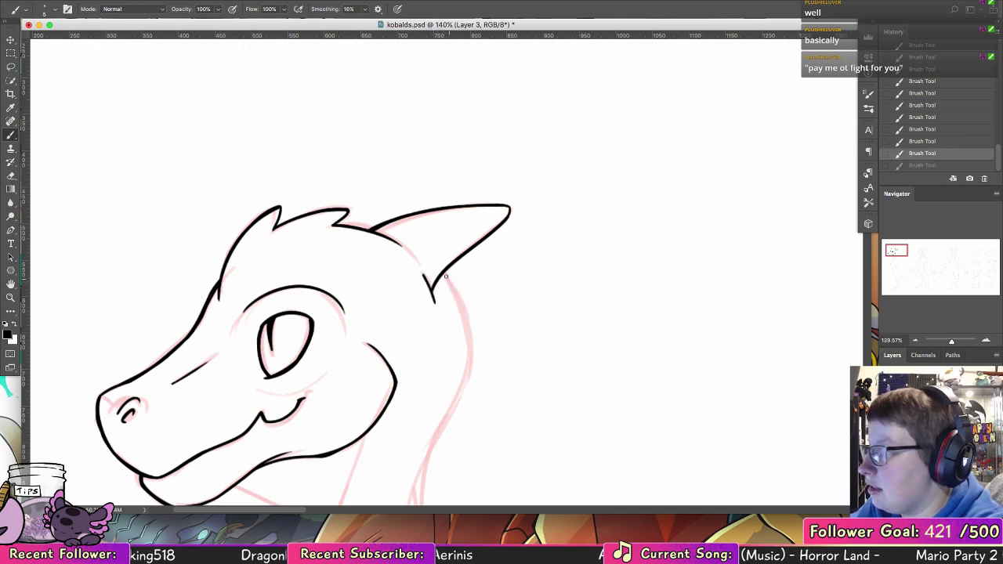
- Ink the back of the neck from the base of the horn down to the middle of the neck
{"action": "mouse_move", "coordinate": [443, 273]}
{"action": "left_mouse_down"}
{"action": "mouse_move", "coordinate": [468, 348]}
{"action": "mouse_move", "coordinate": [481, 299]}
{"action": "mouse_move", "coordinate": [440, 215]}
{"action": "left_mouse_up"}
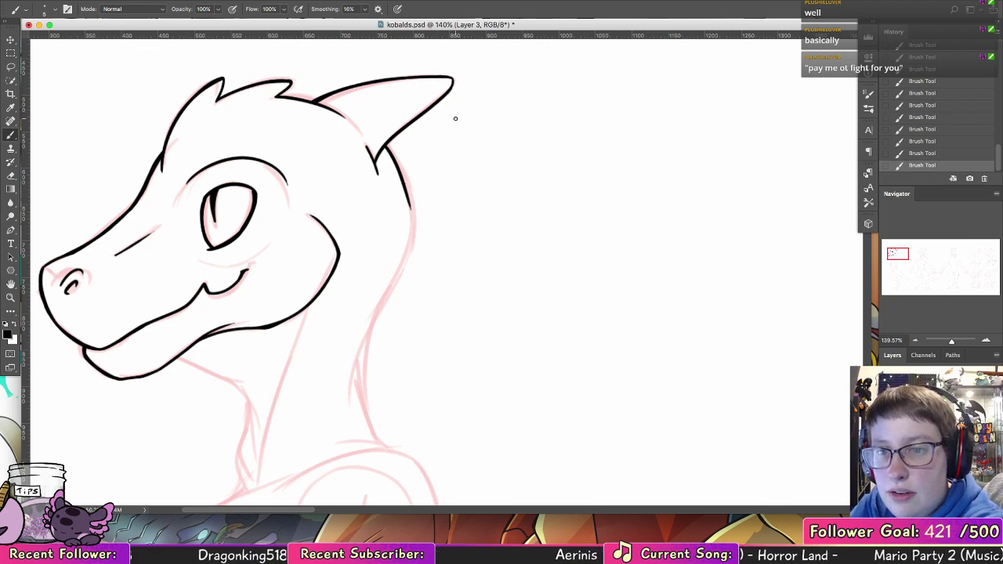
{"action": "key", "text": "super+z"}
{"action": "left_click_drag", "start_coordinate": [385, 148], "coordinate": [409, 237]}
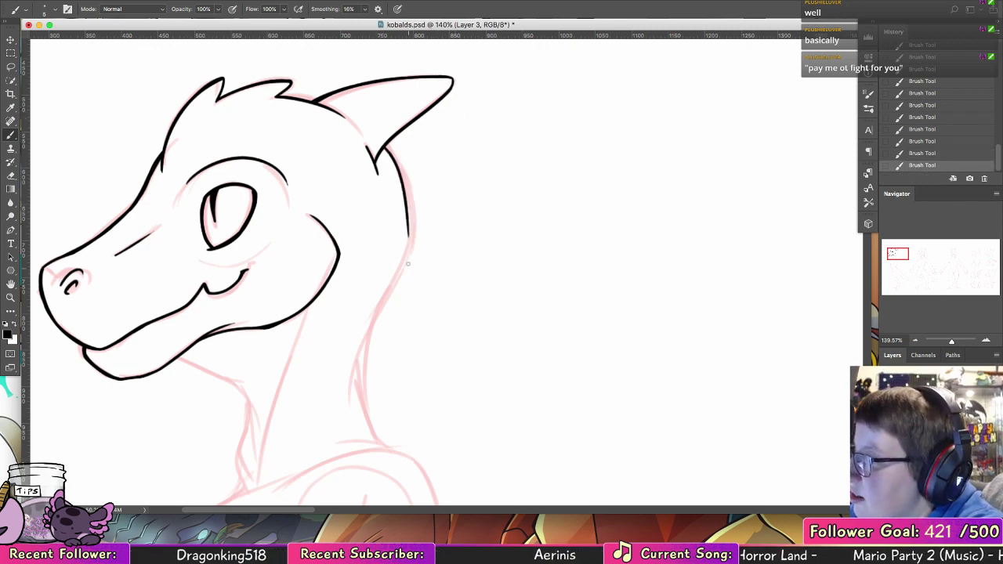
{"action": "key", "text": "super+z"}
{"action": "key", "text": "super+shift+z"}
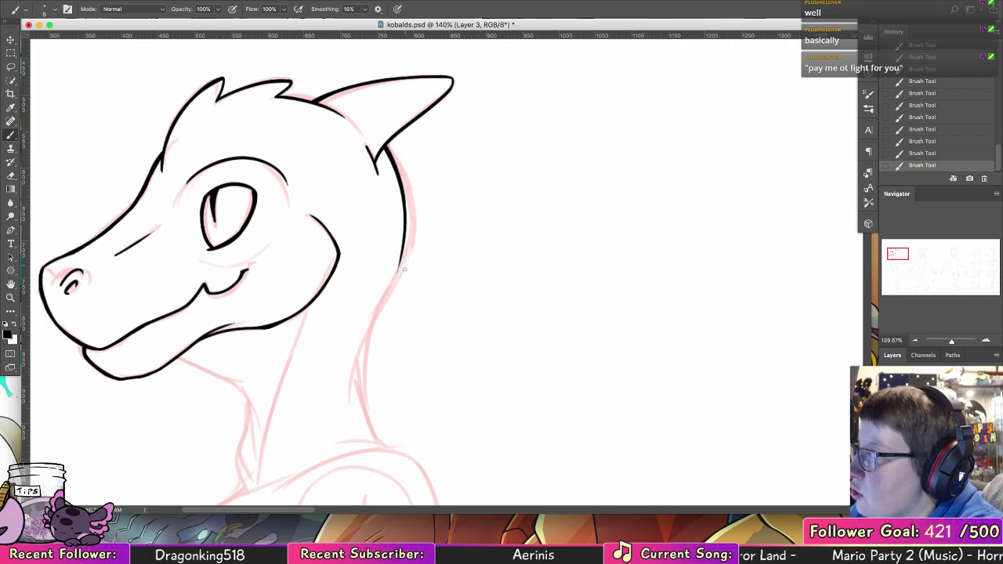
{"action": "left_click_drag", "start_coordinate": [405, 227], "coordinate": [370, 337]}
{"action": "key", "text": "super+z"}
{"action": "left_click_drag", "start_coordinate": [405, 227], "coordinate": [366, 360]}
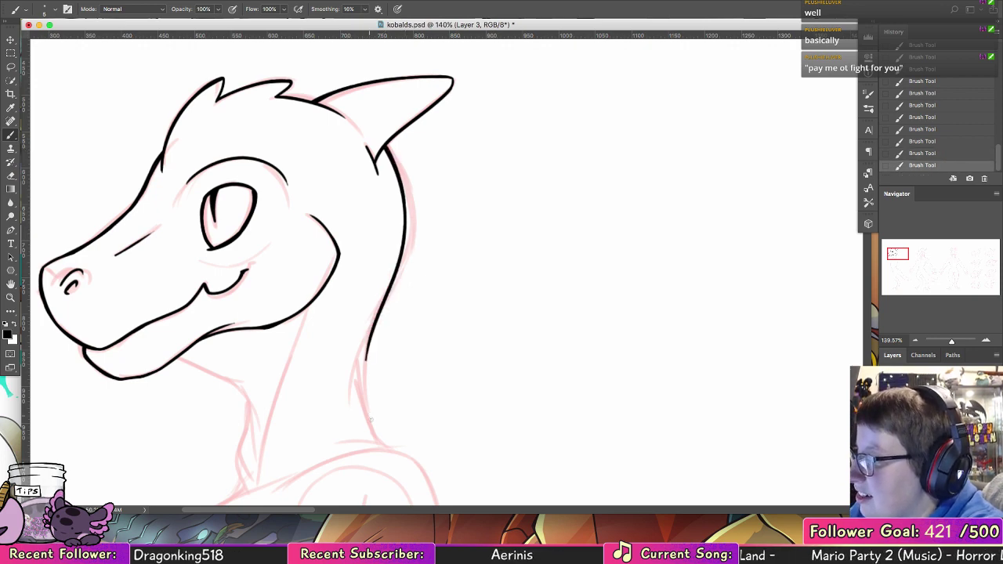
- Continue the back-of-neck line down to the shoulder and thicken its lower end
{"action": "left_click_drag", "start_coordinate": [374, 320], "coordinate": [376, 427]}
{"action": "key", "text": "super+z"}
{"action": "left_click_drag", "start_coordinate": [369, 337], "coordinate": [372, 426]}
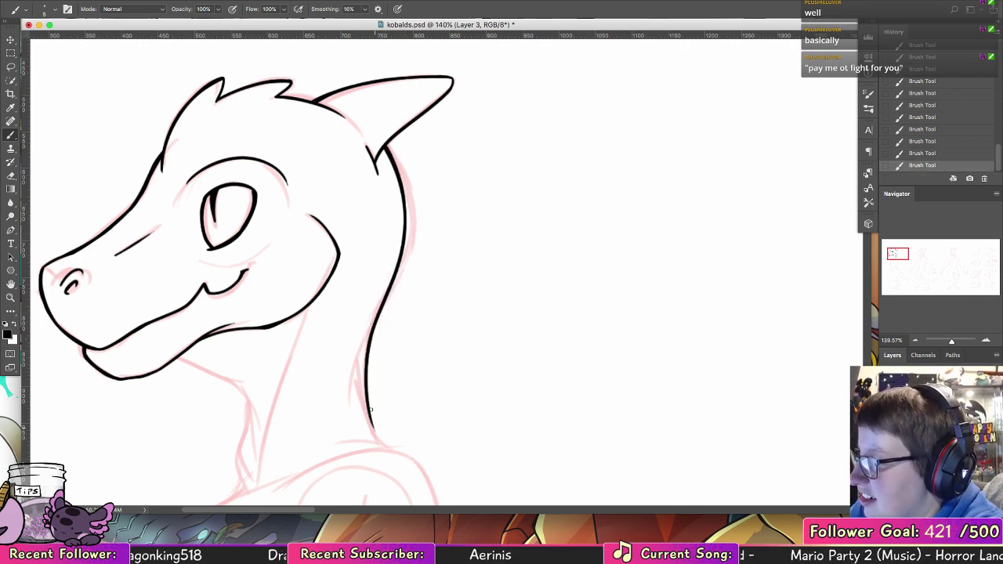
{"action": "left_click_drag", "start_coordinate": [367, 384], "coordinate": [386, 448]}
{"action": "key", "text": "super+z"}
{"action": "left_click_drag", "start_coordinate": [367, 386], "coordinate": [385, 451]}
{"action": "left_click_drag", "start_coordinate": [370, 409], "coordinate": [387, 452]}
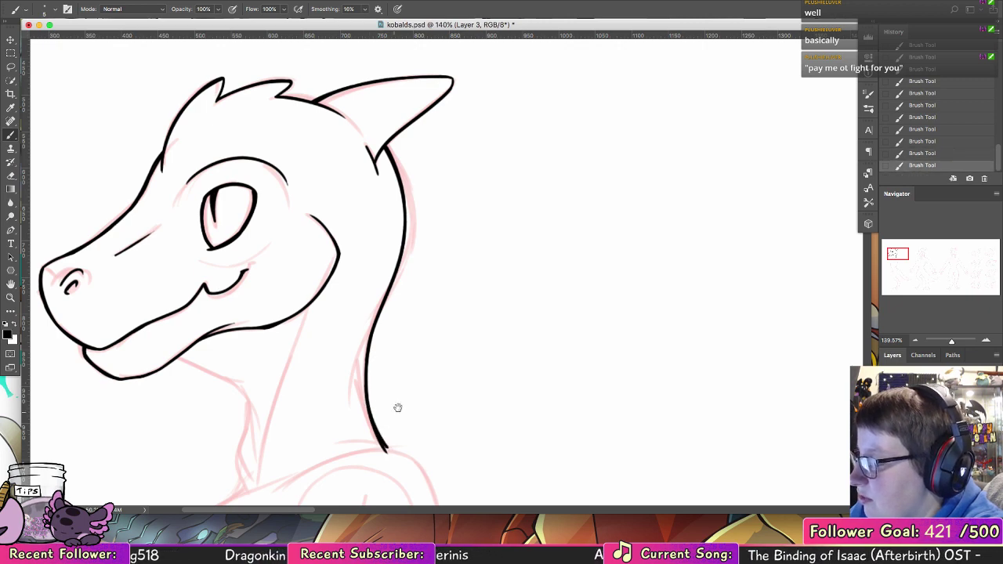
- Ink the inner neck line descending from the rear of the jaw and the throat line running back from under the chin
{"action": "left_click_drag", "start_coordinate": [396, 405], "coordinate": [589, 266]}
{"action": "left_click_drag", "start_coordinate": [496, 184], "coordinate": [450, 313]}
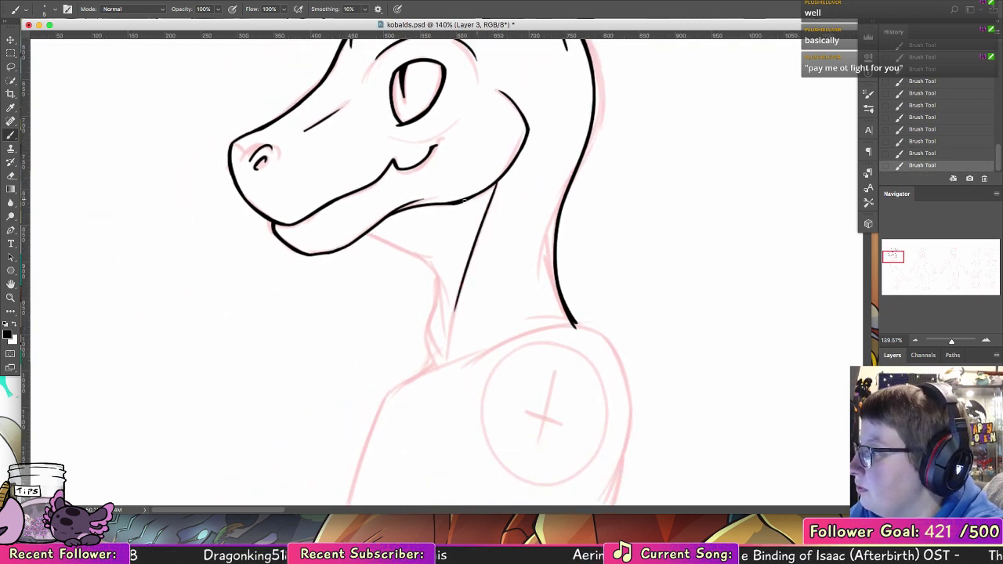
{"action": "left_click_drag", "start_coordinate": [367, 233], "coordinate": [442, 288]}
{"action": "key", "text": "super+z"}
{"action": "left_click_drag", "start_coordinate": [366, 233], "coordinate": [430, 257]}
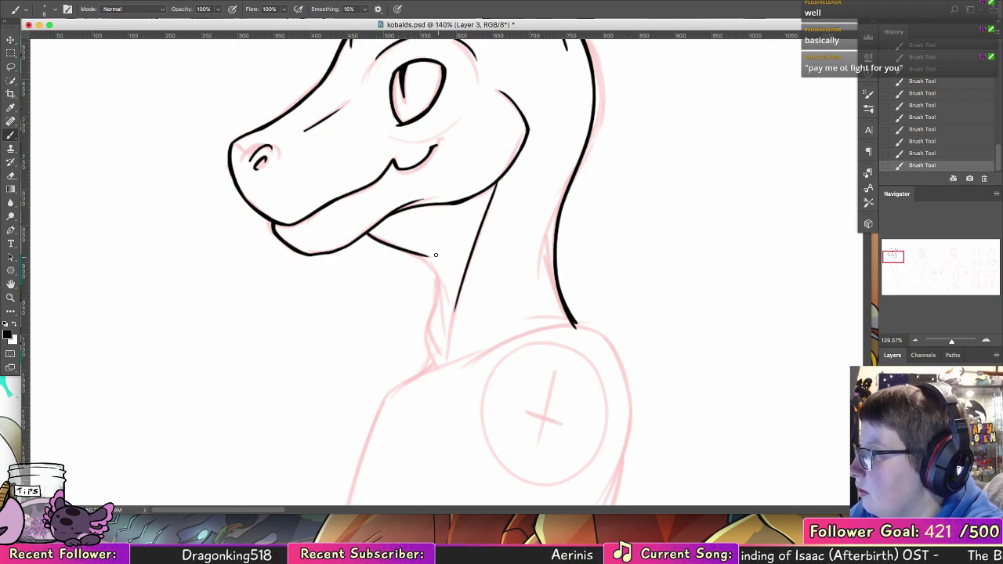
{"action": "key", "text": "super+z"}
{"action": "mouse_move", "coordinate": [364, 233]}
{"action": "left_mouse_down"}
{"action": "mouse_move", "coordinate": [437, 259]}
{"action": "mouse_move", "coordinate": [435, 309]}
{"action": "left_mouse_up"}
- Ink the front of the neck from the end of the throat line, curving down to the top of the chest
{"action": "key", "text": "super+z"}
{"action": "mouse_move", "coordinate": [420, 257]}
{"action": "left_mouse_down"}
{"action": "mouse_move", "coordinate": [432, 309]}
{"action": "mouse_move", "coordinate": [419, 370]}
{"action": "mouse_move", "coordinate": [429, 309]}
{"action": "left_mouse_up"}
{"action": "key", "text": "super+z"}
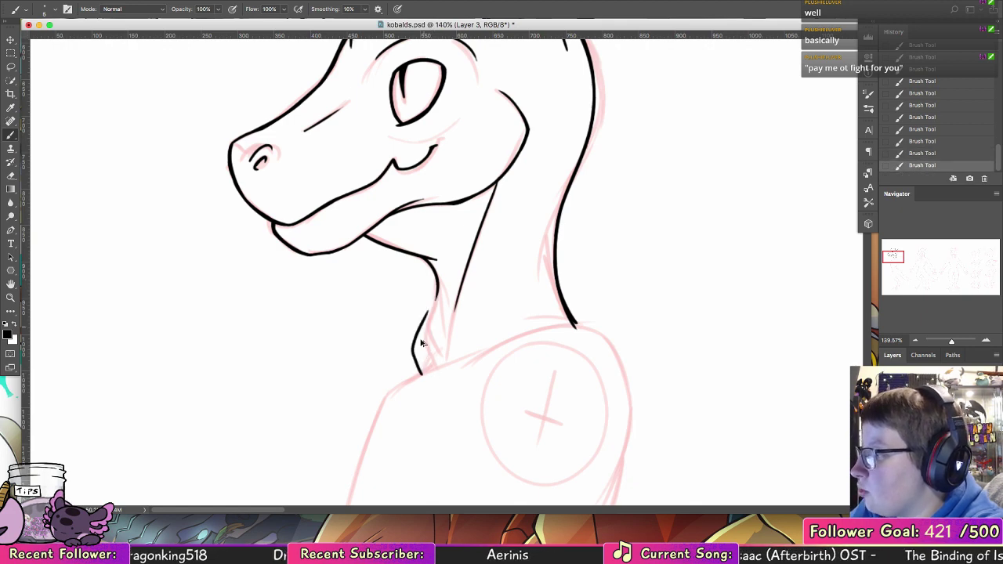
{"action": "key", "text": "super+z"}
{"action": "mouse_move", "coordinate": [423, 374]}
{"action": "left_mouse_down"}
{"action": "mouse_move", "coordinate": [413, 352]}
{"action": "mouse_move", "coordinate": [432, 309]}
{"action": "left_mouse_up"}
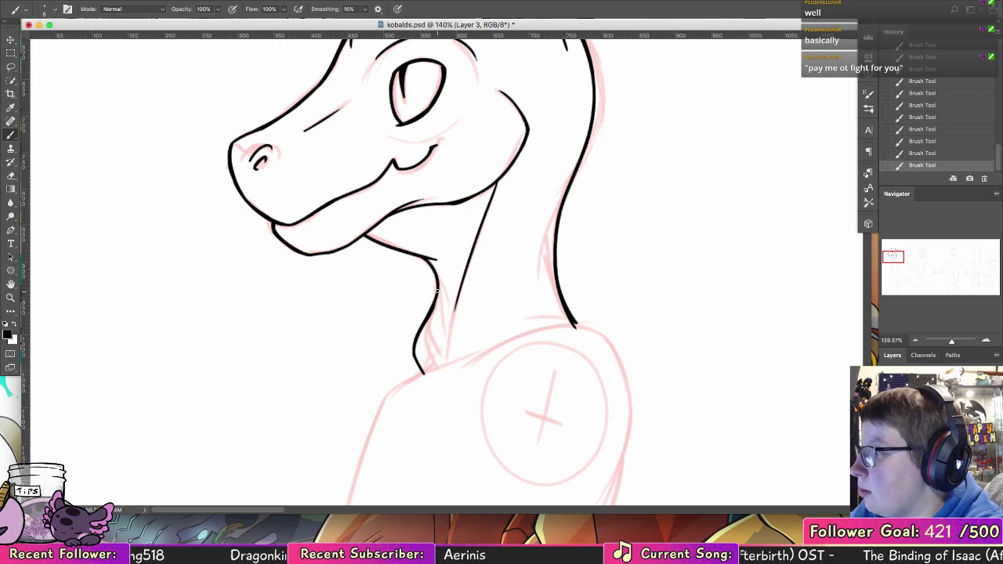
- Ink the front of the chest from the base of the neck down to its widest point along the sketch
{"action": "left_click_drag", "start_coordinate": [513, 269], "coordinate": [498, 298]}
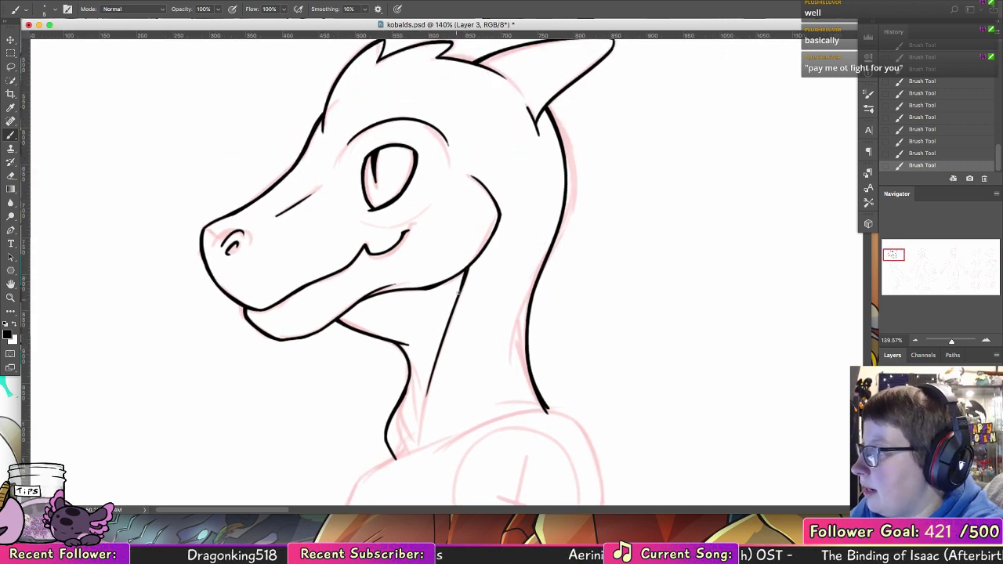
{"action": "mouse_move", "coordinate": [597, 268]}
{"action": "left_mouse_down"}
{"action": "mouse_move", "coordinate": [598, 206]}
{"action": "mouse_move", "coordinate": [632, 137]}
{"action": "left_mouse_up"}
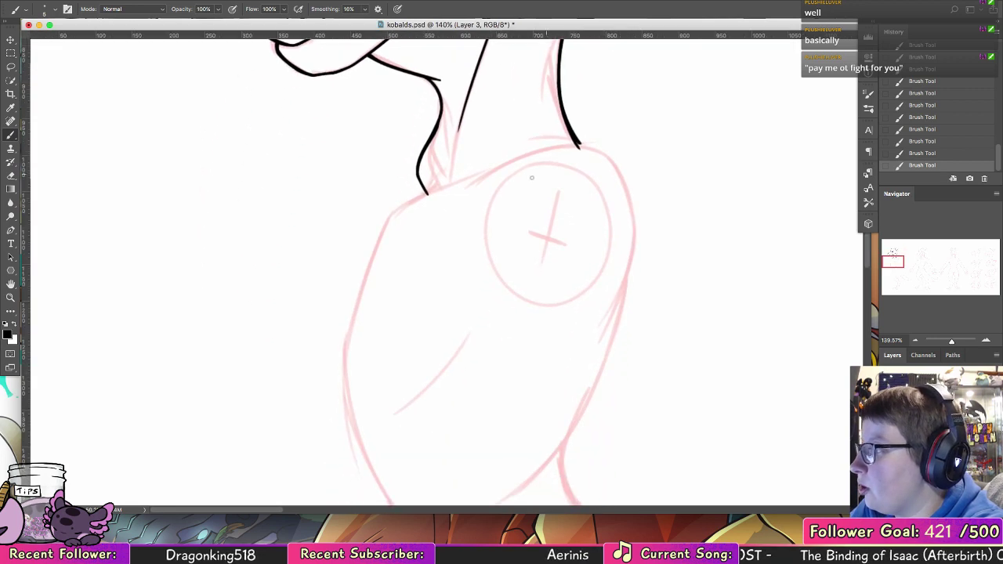
{"action": "mouse_move", "coordinate": [431, 191]}
{"action": "left_mouse_down"}
{"action": "mouse_move", "coordinate": [399, 205]}
{"action": "mouse_move", "coordinate": [371, 272]}
{"action": "left_mouse_up"}
{"action": "key", "text": "super+z"}
{"action": "key", "text": "ctrl+z"}
{"action": "key", "text": "super+z"}
{"action": "left_click_drag", "start_coordinate": [397, 210], "coordinate": [345, 362]}
{"action": "key", "text": "super+z"}
{"action": "left_click_drag", "start_coordinate": [379, 247], "coordinate": [346, 365]}
- Continue the torso's front contour from the chest's widest point down the belly to the top of the leg
{"action": "mouse_move", "coordinate": [355, 324]}
{"action": "left_mouse_down"}
{"action": "mouse_move", "coordinate": [366, 392]}
{"action": "mouse_move", "coordinate": [292, 217]}
{"action": "left_mouse_up"}
{"action": "left_click_drag", "start_coordinate": [273, 180], "coordinate": [275, 214]}
{"action": "key", "text": "super+z"}
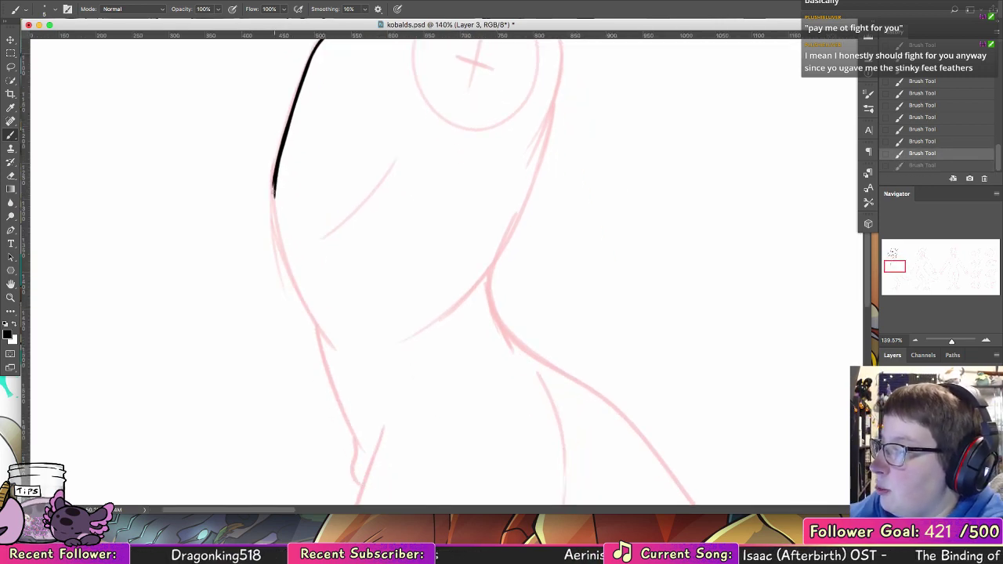
{"action": "left_click_drag", "start_coordinate": [274, 178], "coordinate": [280, 241]}
{"action": "left_click_drag", "start_coordinate": [274, 197], "coordinate": [297, 287]}
{"action": "key", "text": "super+z"}
{"action": "mouse_move", "coordinate": [275, 188]}
{"action": "left_mouse_down"}
{"action": "mouse_move", "coordinate": [299, 289]}
{"action": "mouse_move", "coordinate": [325, 331]}
{"action": "left_mouse_up"}
{"action": "key", "text": "ctrl+z"}
{"action": "key", "text": "ctrl+shift+z"}
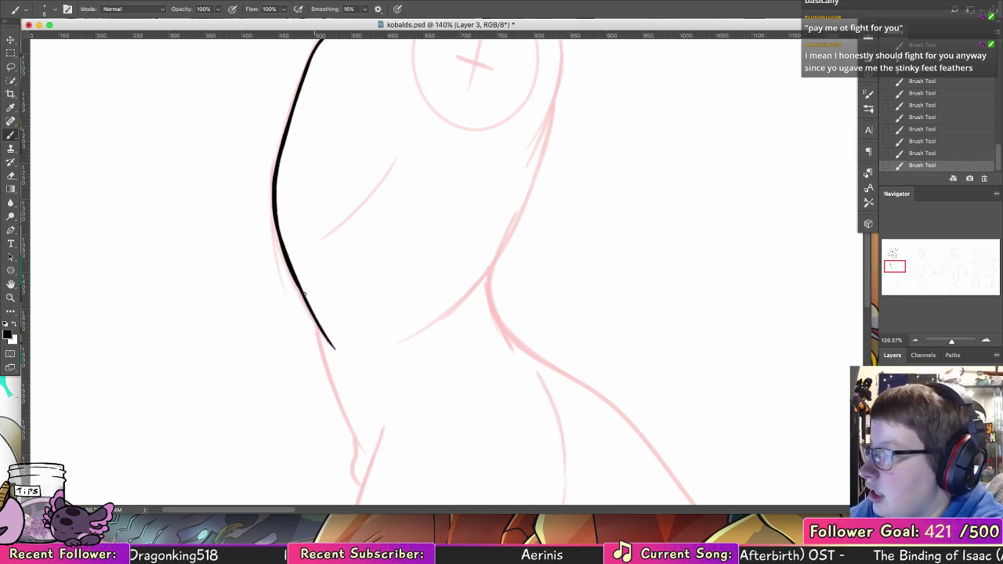
- Redraw the lower belly contour so it continues the torso's front line down to the top of the leg
{"action": "key", "text": "ctrl+z"}
{"action": "key", "text": "ctrl+shift+z"}
{"action": "key", "text": "super+z"}
{"action": "left_click_drag", "start_coordinate": [274, 214], "coordinate": [329, 337]}
{"action": "key", "text": "super+z"}
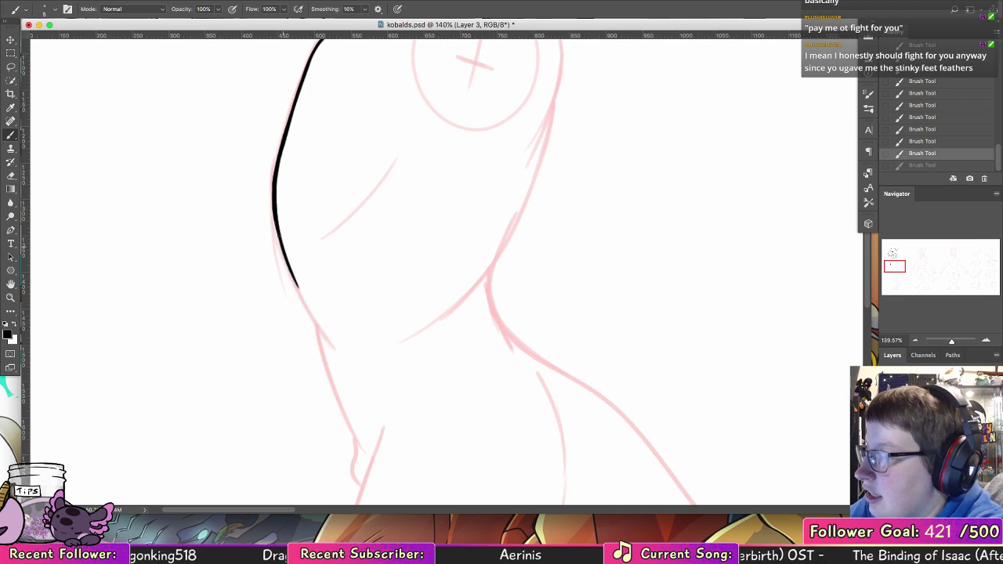
{"action": "left_click_drag", "start_coordinate": [279, 226], "coordinate": [333, 337]}
{"action": "left_click_drag", "start_coordinate": [298, 282], "coordinate": [333, 336]}
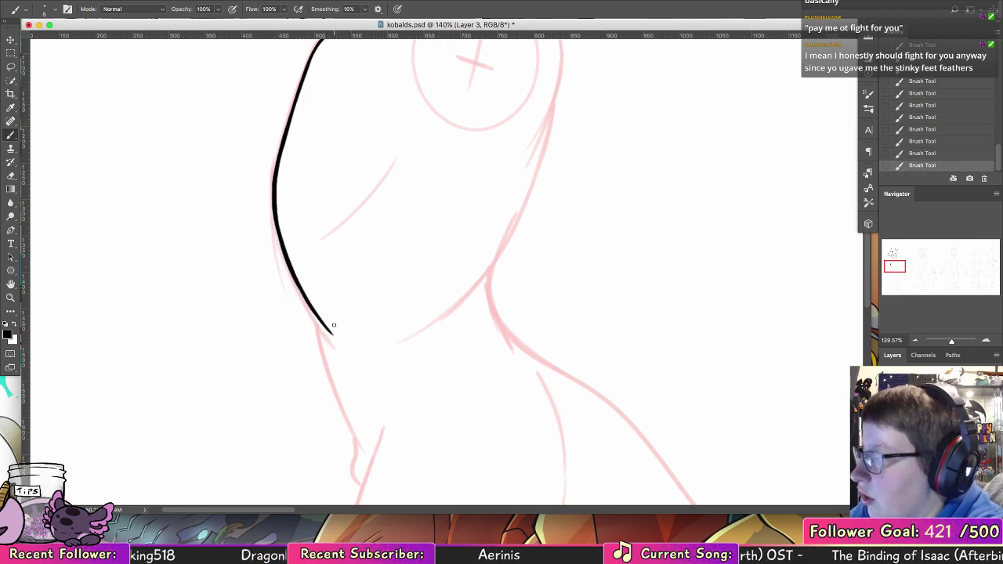
- Ink the rear torso contour along the sketch, from the bottom of the torso up to the middle of the back
{"action": "left_click_drag", "start_coordinate": [423, 331], "coordinate": [553, 103]}
{"action": "key", "text": "ctrl+z"}
{"action": "mouse_move", "coordinate": [423, 332]}
{"action": "left_mouse_down"}
{"action": "mouse_move", "coordinate": [524, 215]}
{"action": "mouse_move", "coordinate": [551, 121]}
{"action": "left_mouse_up"}
{"action": "mouse_move", "coordinate": [549, 157]}
{"action": "left_mouse_down"}
{"action": "mouse_move", "coordinate": [557, 103]}
{"action": "mouse_move", "coordinate": [547, 151]}
{"action": "left_mouse_up"}
{"action": "key", "text": "super+z"}
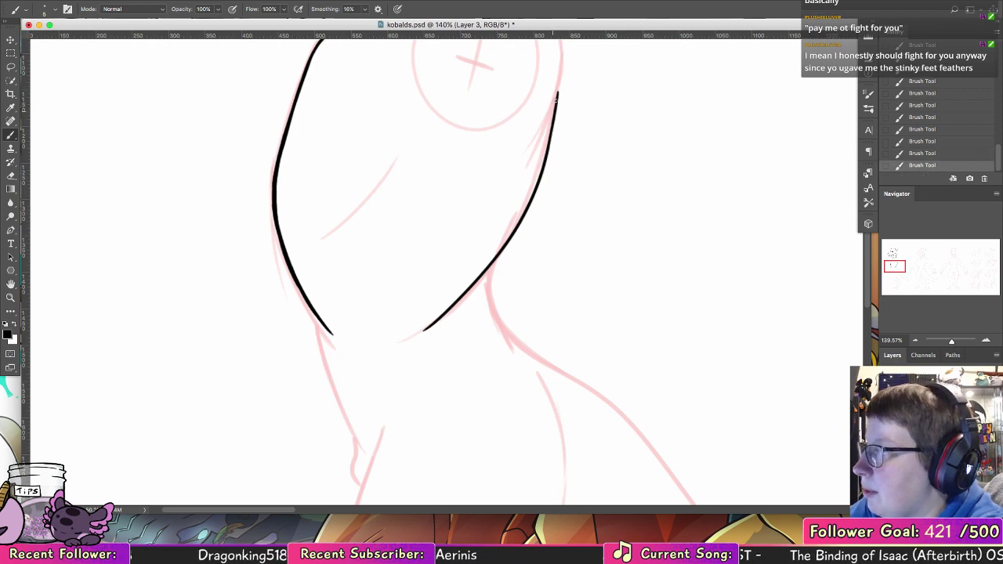
{"action": "left_click_drag", "start_coordinate": [557, 94], "coordinate": [542, 177]}
{"action": "key", "text": "super+z"}
- Extend the lower end of the rear neck line slightly past the top of the shoulder
{"action": "left_click_drag", "start_coordinate": [564, 232], "coordinate": [499, 353]}
{"action": "key", "text": "ctrl+r"}
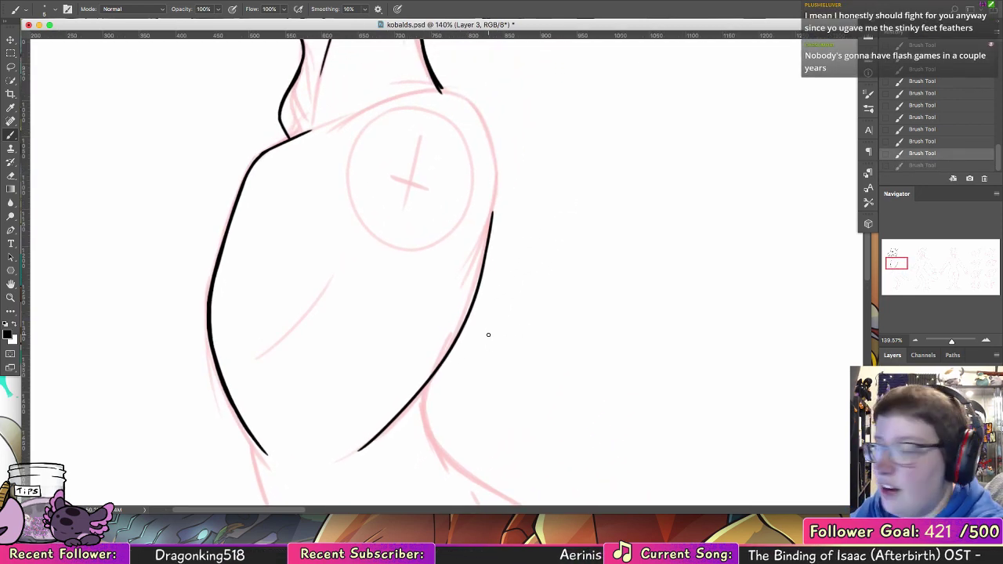
{"action": "left_click_drag", "start_coordinate": [539, 262], "coordinate": [518, 348]}
{"action": "left_click_drag", "start_coordinate": [413, 163], "coordinate": [429, 188]}
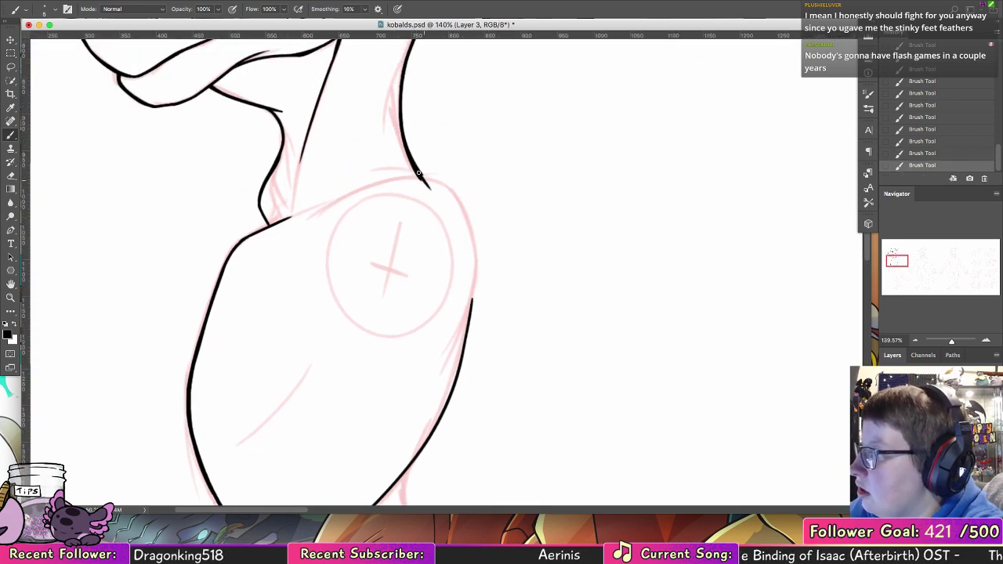
{"action": "key", "text": "super+z"}
{"action": "key", "text": "super+z"}
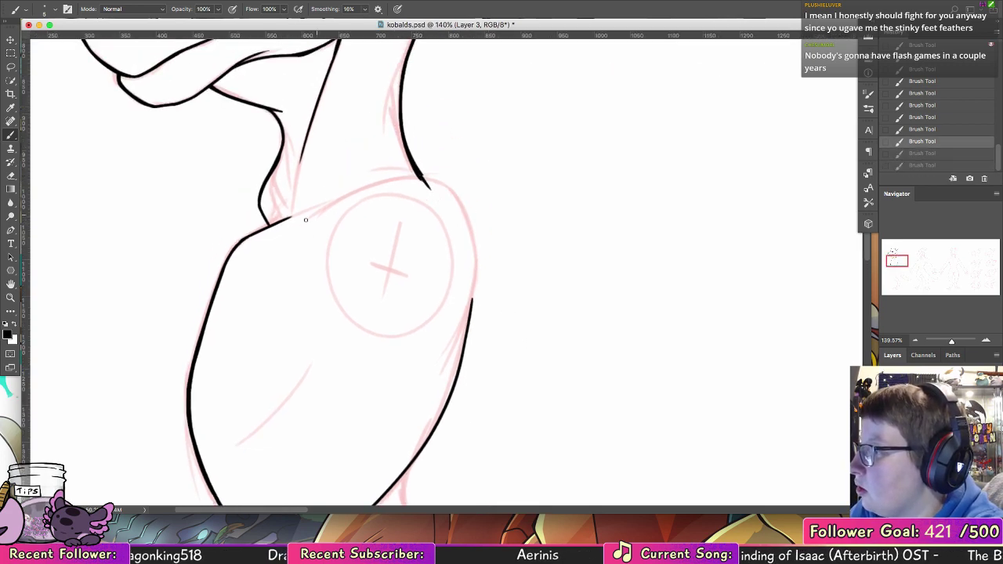
- Ink the shoulder line from the chest up to the rear of the neck and erase the ends that overshoot the neck
{"action": "left_click_drag", "start_coordinate": [286, 228], "coordinate": [365, 188]}
{"action": "mouse_move", "coordinate": [309, 219]}
{"action": "left_mouse_down"}
{"action": "mouse_move", "coordinate": [371, 187]}
{"action": "mouse_move", "coordinate": [420, 177]}
{"action": "left_mouse_up"}
{"action": "key", "text": "super+z"}
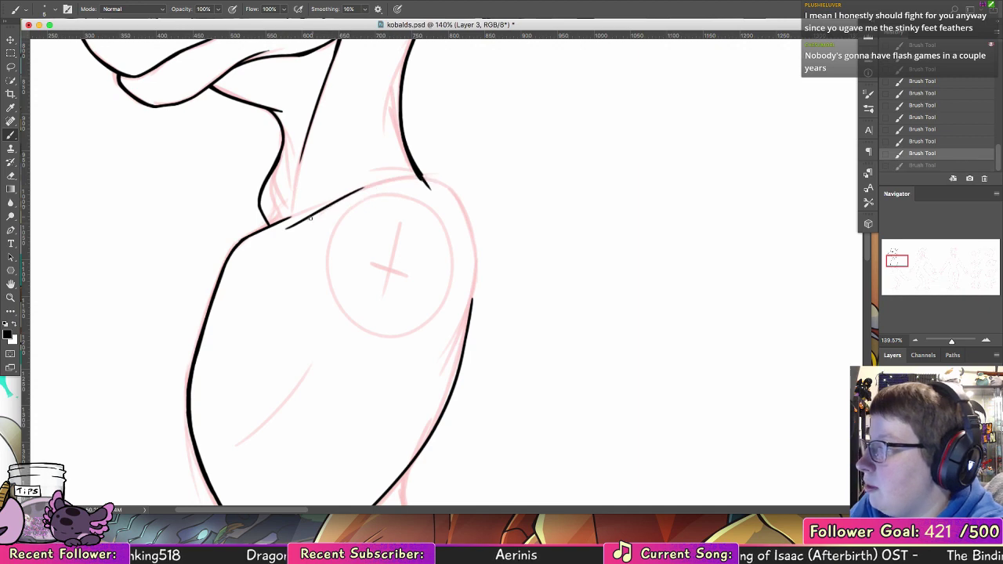
{"action": "mouse_move", "coordinate": [310, 218]}
{"action": "left_mouse_down"}
{"action": "mouse_move", "coordinate": [379, 181]}
{"action": "mouse_move", "coordinate": [480, 198]}
{"action": "left_mouse_up"}
{"action": "key", "text": "e"}
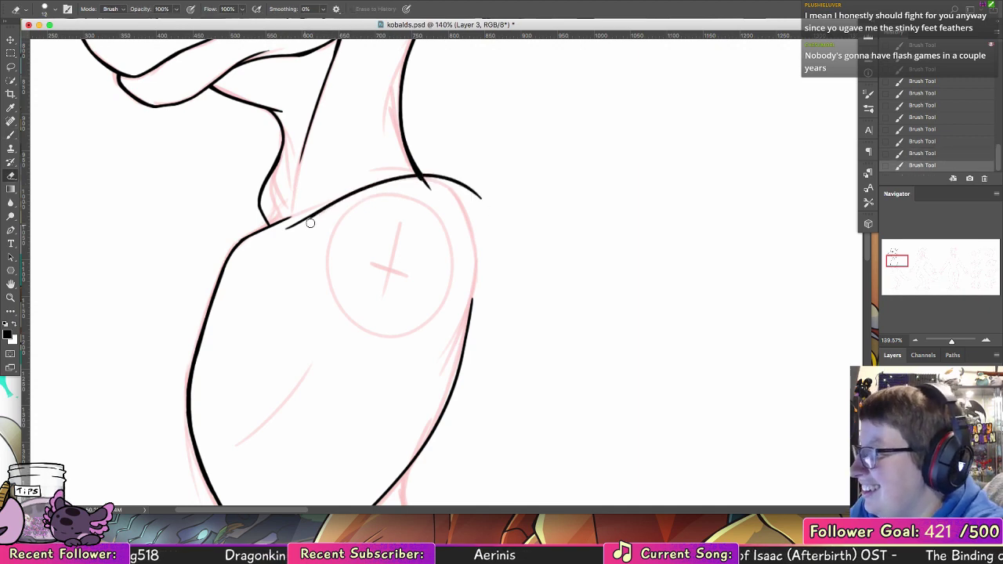
{"action": "left_click_drag", "start_coordinate": [308, 223], "coordinate": [314, 219]}
{"action": "mouse_move", "coordinate": [432, 193]}
{"action": "left_mouse_down"}
{"action": "mouse_move", "coordinate": [416, 180]}
{"action": "mouse_move", "coordinate": [474, 191]}
{"action": "mouse_move", "coordinate": [486, 214]}
{"action": "left_mouse_up"}
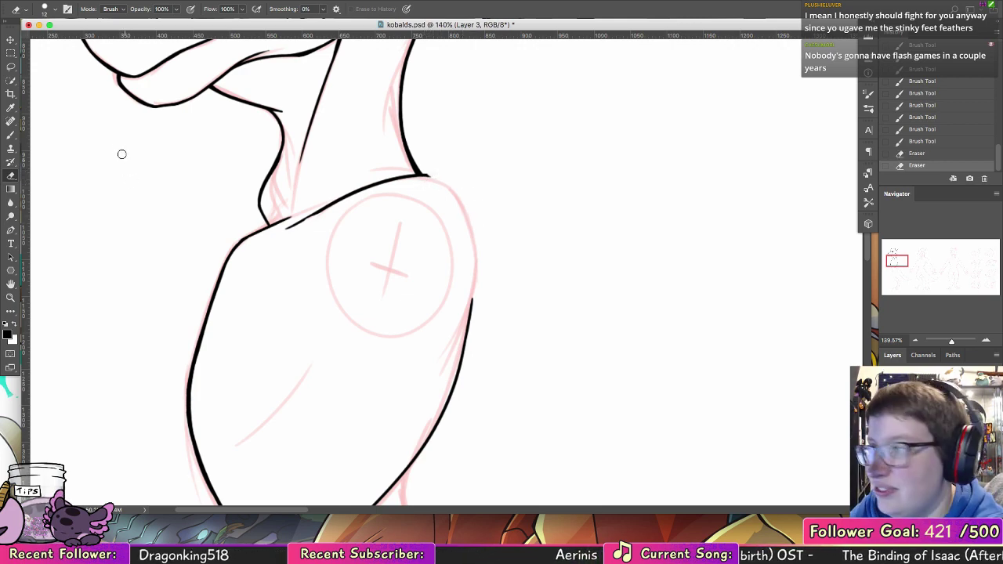
- Ink the upper back curve from the base of the neck down to join the rear torso contour
{"action": "key", "text": "b"}
{"action": "mouse_move", "coordinate": [367, 185]}
{"action": "left_mouse_down"}
{"action": "mouse_move", "coordinate": [433, 176]}
{"action": "mouse_move", "coordinate": [470, 234]}
{"action": "left_mouse_up"}
{"action": "key", "text": "super+z"}
{"action": "left_click_drag", "start_coordinate": [472, 275], "coordinate": [471, 301]}
{"action": "key", "text": "super+z"}
{"action": "mouse_move", "coordinate": [449, 188]}
{"action": "left_mouse_down"}
{"action": "mouse_move", "coordinate": [474, 253]}
{"action": "mouse_move", "coordinate": [445, 357]}
{"action": "left_mouse_up"}
{"action": "left_click_drag", "start_coordinate": [472, 280], "coordinate": [467, 329]}
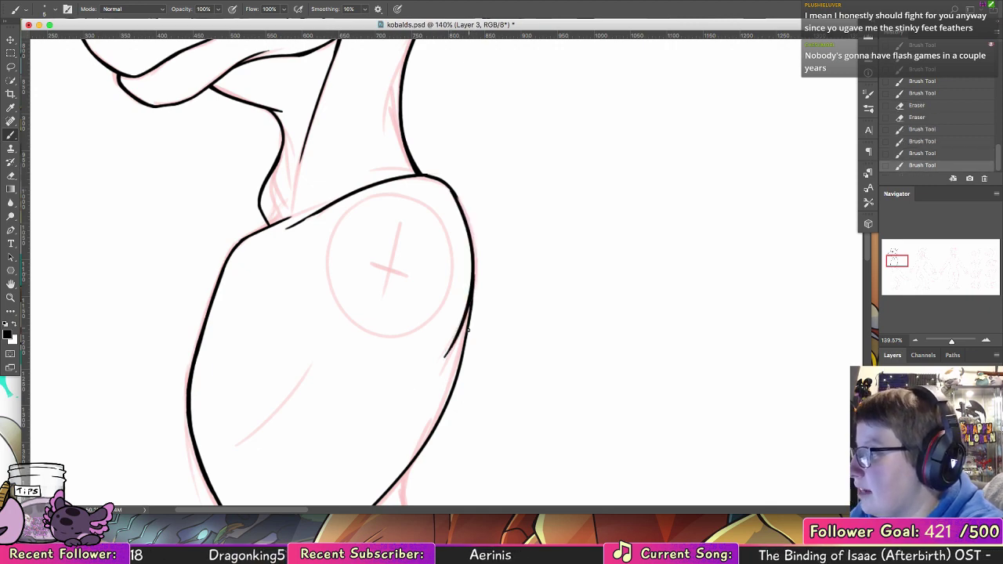
{"action": "left_click_drag", "start_coordinate": [474, 269], "coordinate": [471, 306]}
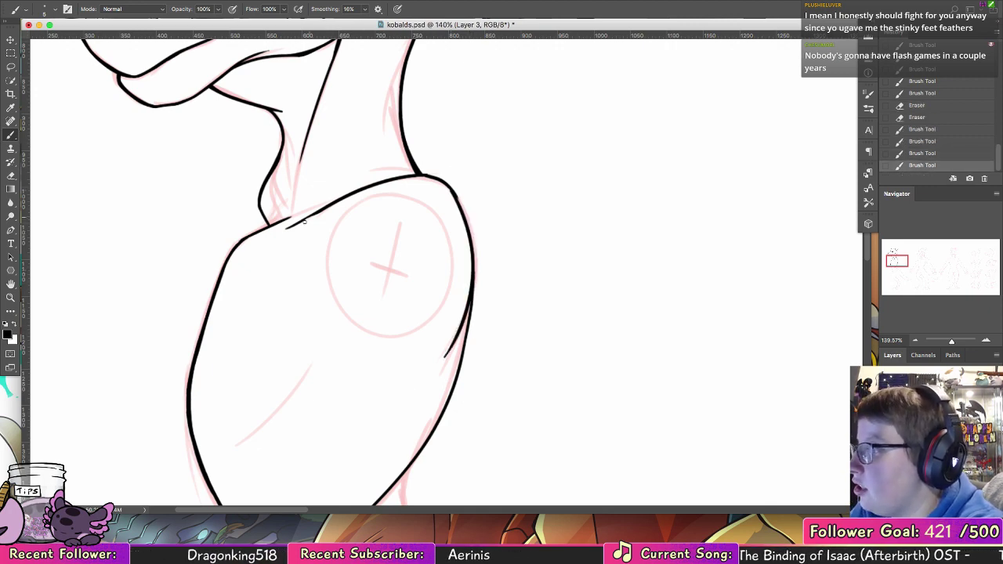
- Thicken the front end of the shoulder line near the chest
{"action": "left_click_drag", "start_coordinate": [303, 222], "coordinate": [325, 208]}
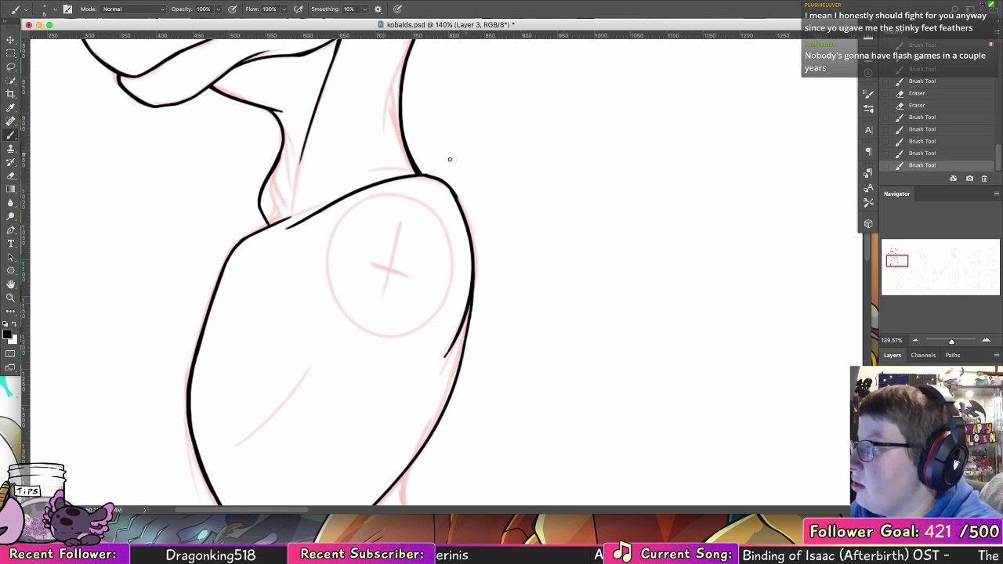
{"action": "mouse_move", "coordinate": [421, 175]}
{"action": "left_mouse_down"}
{"action": "mouse_move", "coordinate": [452, 191]}
{"action": "mouse_move", "coordinate": [458, 209]}
{"action": "left_mouse_up"}
{"action": "key", "text": "super+z"}
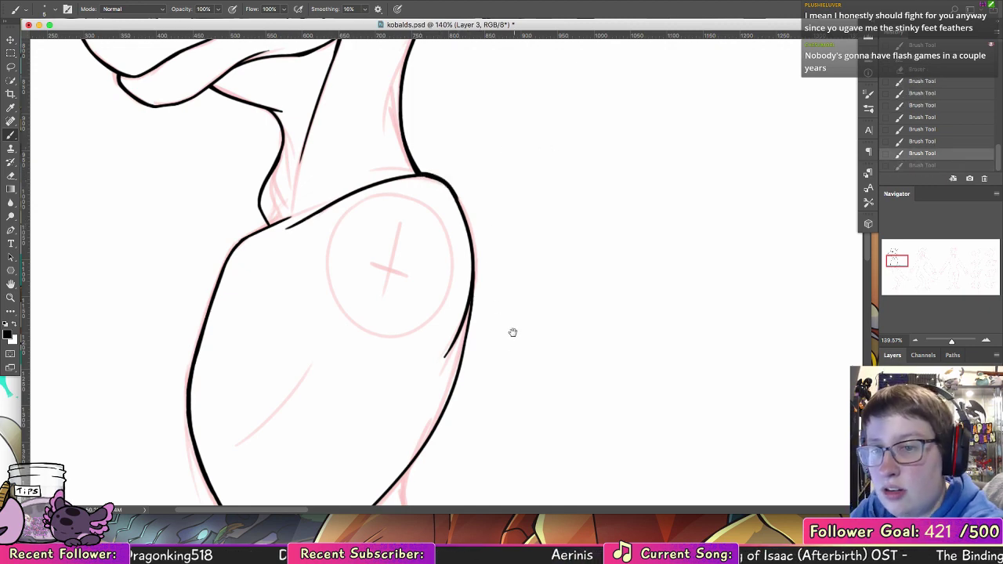
- Ink the short diagonal detail line inside the torso, below the shoulder circle
{"action": "left_click_drag", "start_coordinate": [512, 332], "coordinate": [519, 162]}
{"action": "left_click_drag", "start_coordinate": [251, 278], "coordinate": [321, 220]}
{"action": "key", "text": "super+z"}
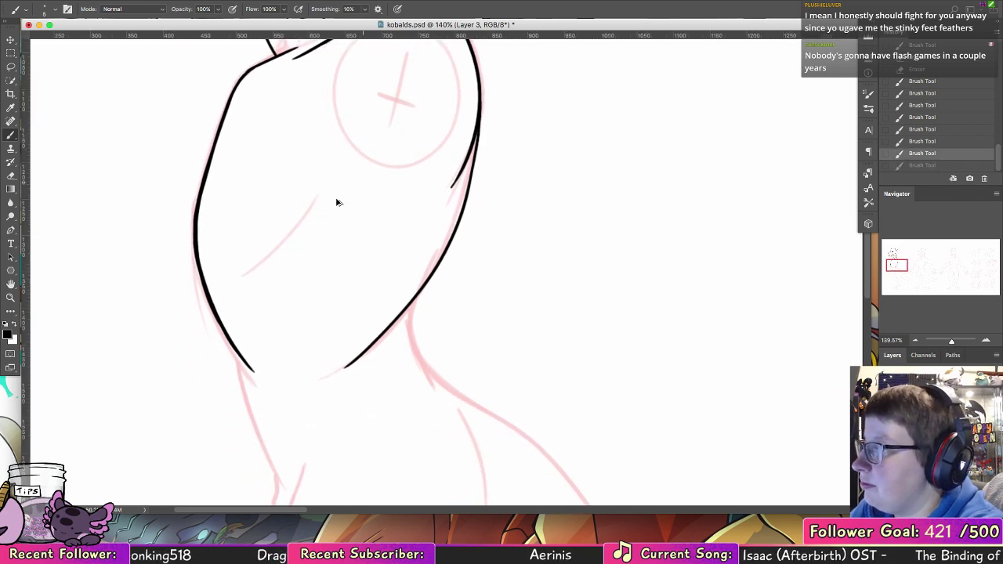
{"action": "left_click_drag", "start_coordinate": [324, 185], "coordinate": [262, 263]}
- Ink the front of the lower abdomen from the belly contour down to the small bump above the thigh
{"action": "left_click_drag", "start_coordinate": [463, 302], "coordinate": [468, 107]}
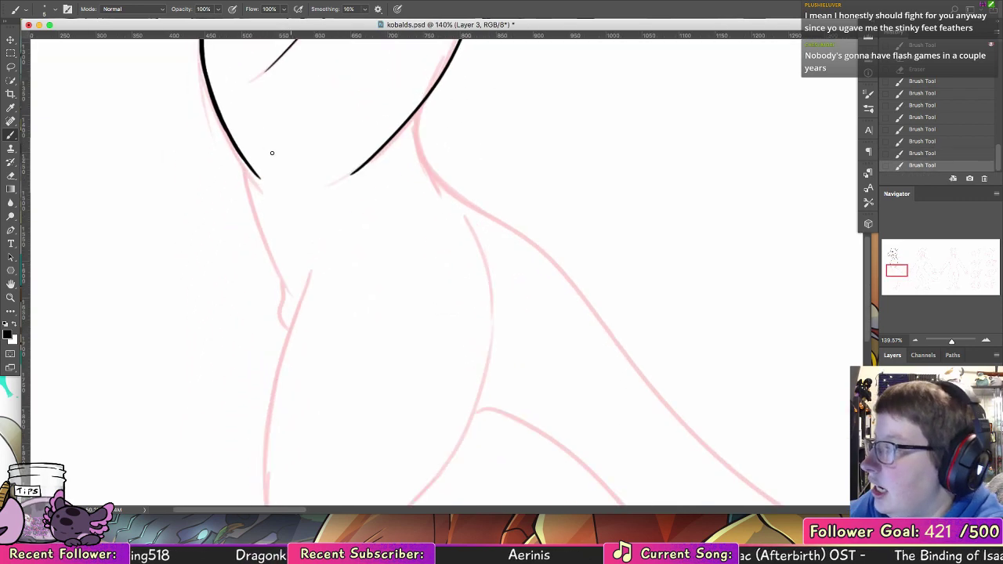
{"action": "key", "text": "super+z"}
{"action": "left_click_drag", "start_coordinate": [237, 150], "coordinate": [284, 317]}
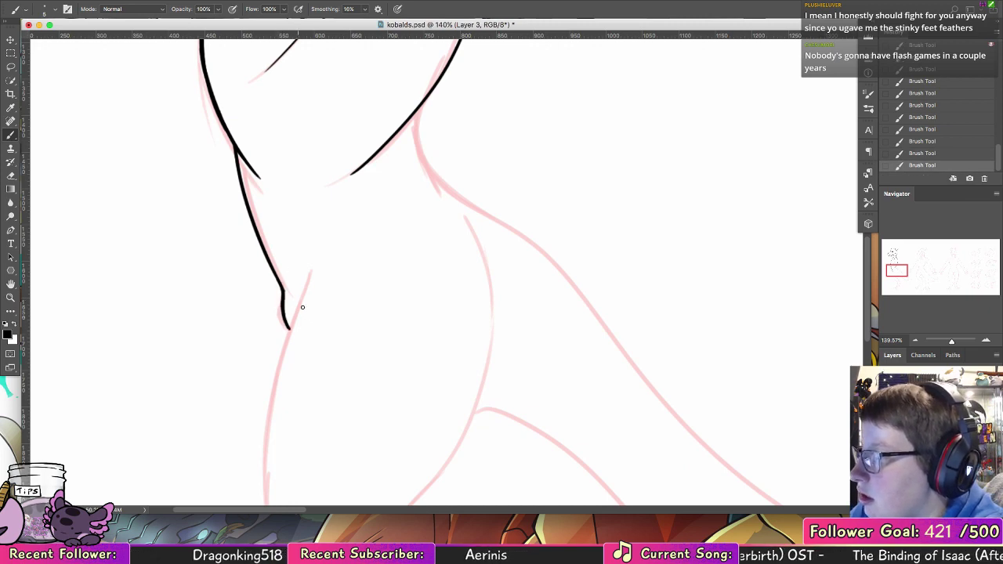
- Ink the front of the thigh from the hip crease down to the knee
{"action": "left_click_drag", "start_coordinate": [311, 266], "coordinate": [278, 368]}
{"action": "key", "text": "super+z"}
{"action": "left_click_drag", "start_coordinate": [311, 264], "coordinate": [277, 376]}
{"action": "left_click_drag", "start_coordinate": [331, 288], "coordinate": [345, 97]}
{"action": "mouse_move", "coordinate": [298, 157]}
{"action": "left_mouse_down"}
{"action": "mouse_move", "coordinate": [280, 329]}
{"action": "mouse_move", "coordinate": [295, 384]}
{"action": "mouse_move", "coordinate": [285, 318]}
{"action": "mouse_move", "coordinate": [285, 373]}
{"action": "mouse_move", "coordinate": [279, 339]}
{"action": "left_mouse_up"}
{"action": "key", "text": "super+z"}
{"action": "key", "text": "super+z"}
{"action": "key", "text": "super+z"}
{"action": "mouse_move", "coordinate": [296, 168]}
{"action": "left_mouse_down"}
{"action": "mouse_move", "coordinate": [285, 352]}
{"action": "mouse_move", "coordinate": [301, 395]}
{"action": "mouse_move", "coordinate": [299, 387]}
{"action": "mouse_move", "coordinate": [328, 405]}
{"action": "left_mouse_up"}
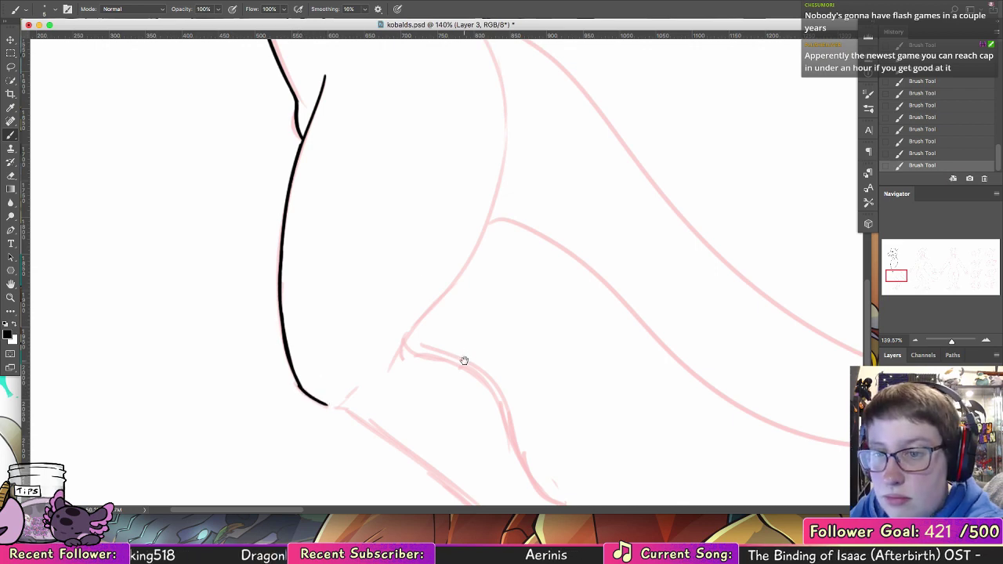
- Add a short crease line at the knee and thicken the thigh contour just above it
{"action": "left_click_drag", "start_coordinate": [464, 361], "coordinate": [441, 297]}
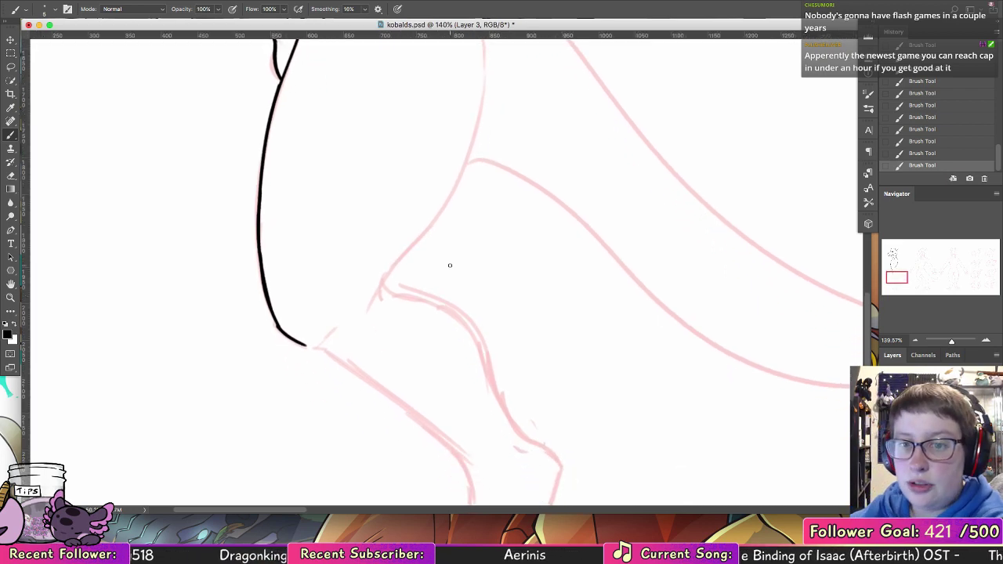
{"action": "mouse_move", "coordinate": [307, 345]}
{"action": "left_mouse_down"}
{"action": "mouse_move", "coordinate": [339, 328]}
{"action": "mouse_move", "coordinate": [332, 335]}
{"action": "left_mouse_up"}
{"action": "key", "text": "super+z"}
{"action": "key", "text": "super+z"}
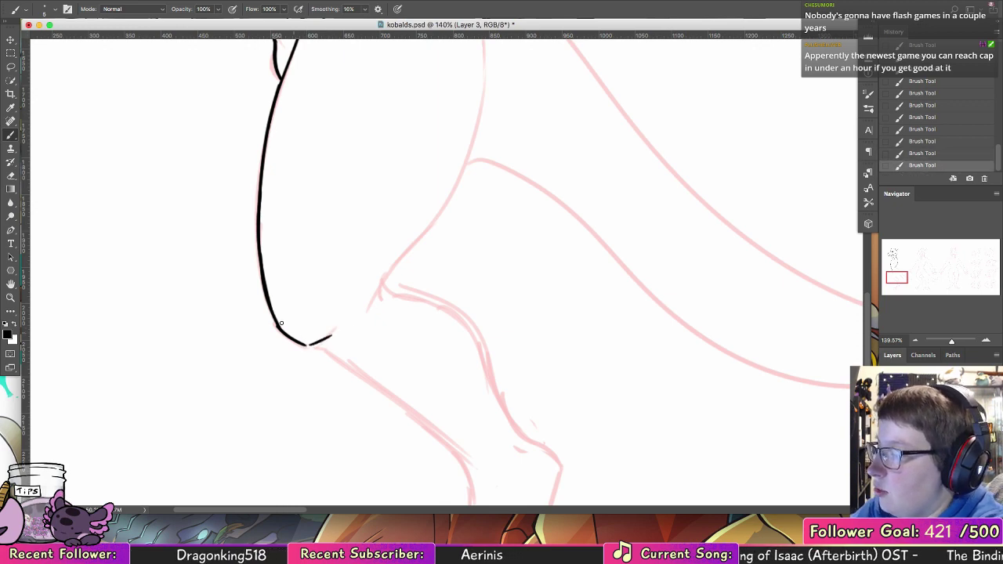
{"action": "left_click_drag", "start_coordinate": [267, 294], "coordinate": [277, 327]}
{"action": "key", "text": "super+z"}
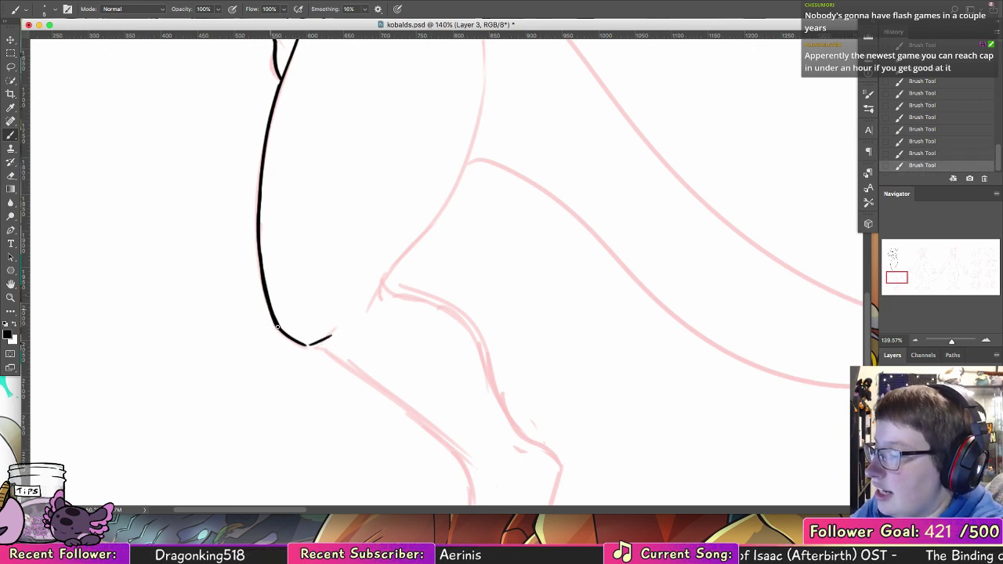
- Ink the rear of the thigh along the sketch between the back of the knee and the hip
{"action": "mouse_move", "coordinate": [375, 302]}
{"action": "left_mouse_down"}
{"action": "mouse_move", "coordinate": [408, 251]}
{"action": "mouse_move", "coordinate": [405, 300]}
{"action": "mouse_move", "coordinate": [333, 431]}
{"action": "mouse_move", "coordinate": [402, 209]}
{"action": "left_mouse_up"}
{"action": "key", "text": "super+z"}
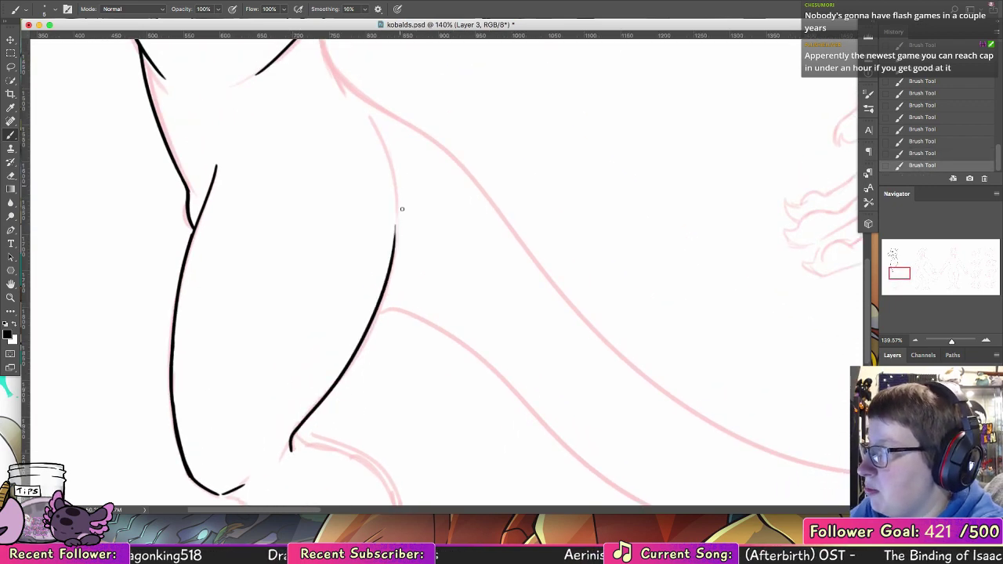
{"action": "left_click_drag", "start_coordinate": [370, 119], "coordinate": [396, 205]}
{"action": "key", "text": "super+z"}
{"action": "left_click_drag", "start_coordinate": [375, 124], "coordinate": [396, 225]}
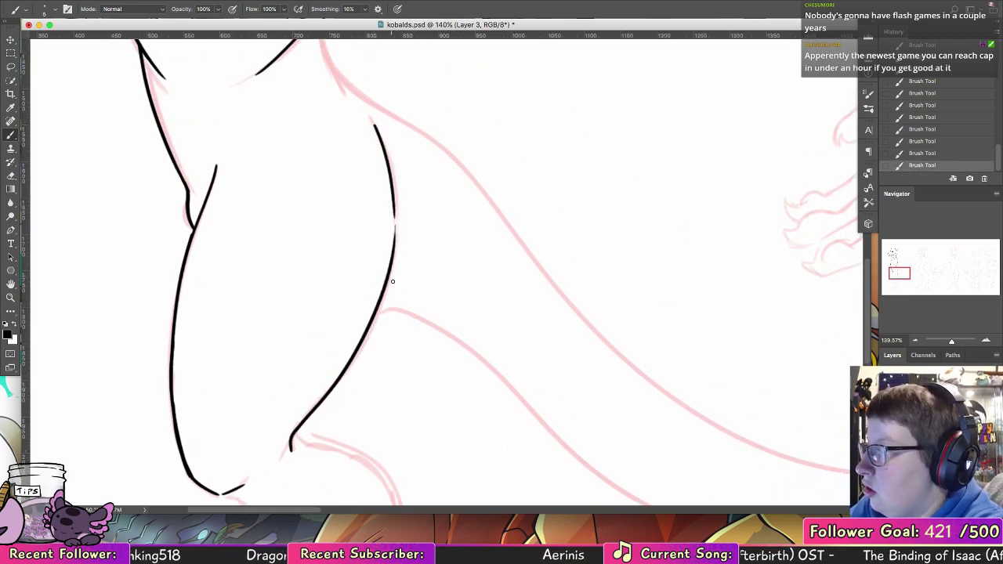
- Ink the short lower back curve from the rear torso contour down to the start of the tail
{"action": "left_click_drag", "start_coordinate": [428, 324], "coordinate": [375, 554]}
{"action": "mouse_move", "coordinate": [275, 230]}
{"action": "left_mouse_down"}
{"action": "mouse_move", "coordinate": [282, 302]}
{"action": "mouse_move", "coordinate": [300, 318]}
{"action": "left_mouse_up"}
{"action": "key", "text": "super+z"}
{"action": "key", "text": "super+z"}
{"action": "left_click_drag", "start_coordinate": [273, 235], "coordinate": [285, 313]}
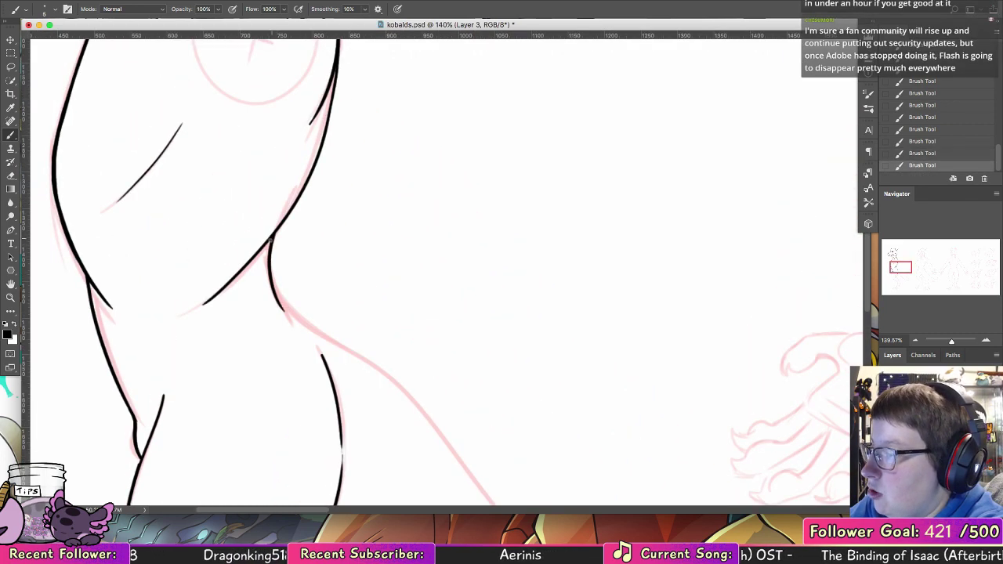
{"action": "key", "text": "super+z"}
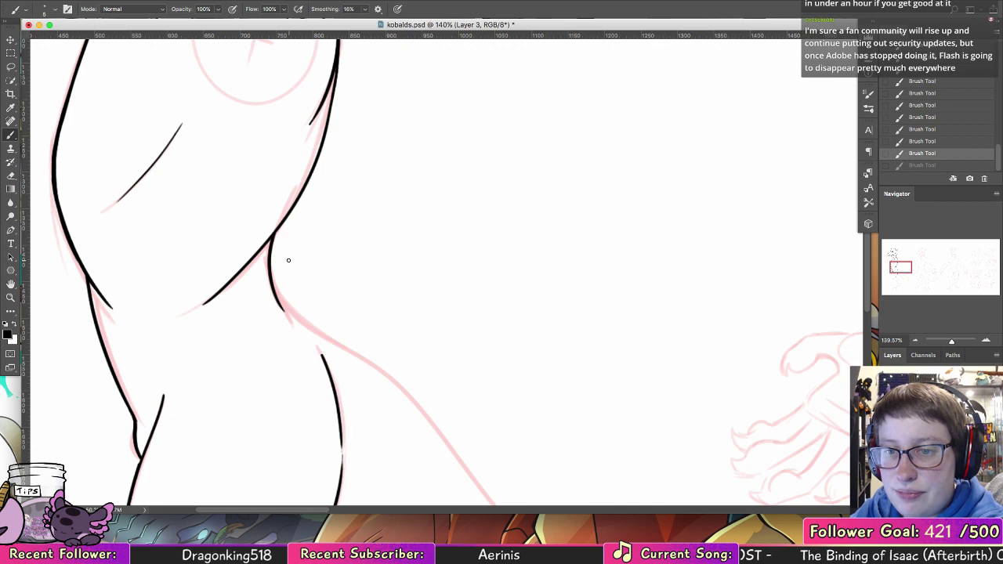
- Touch up the front thigh line where it meets the lower abdomen
{"action": "scroll", "coordinate": [439, 329], "scroll_direction": "down", "scroll_amount": 3}
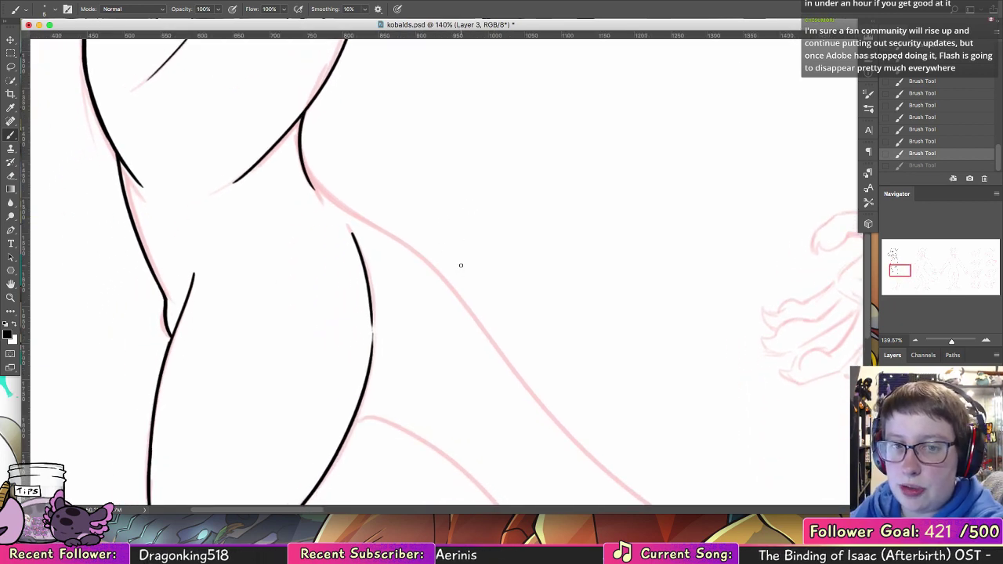
{"action": "scroll", "coordinate": [448, 223], "scroll_direction": "down", "scroll_amount": 5}
{"action": "scroll", "coordinate": [449, 223], "scroll_direction": "left", "scroll_amount": 2}
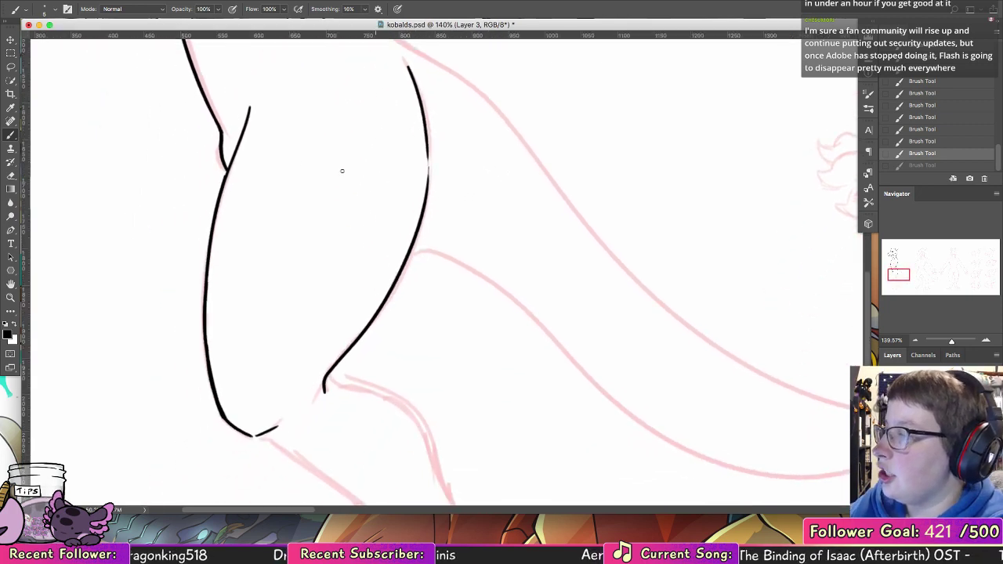
{"action": "left_click_drag", "start_coordinate": [237, 147], "coordinate": [221, 193]}
{"action": "key", "text": "super+z"}
{"action": "key", "text": "super+z"}
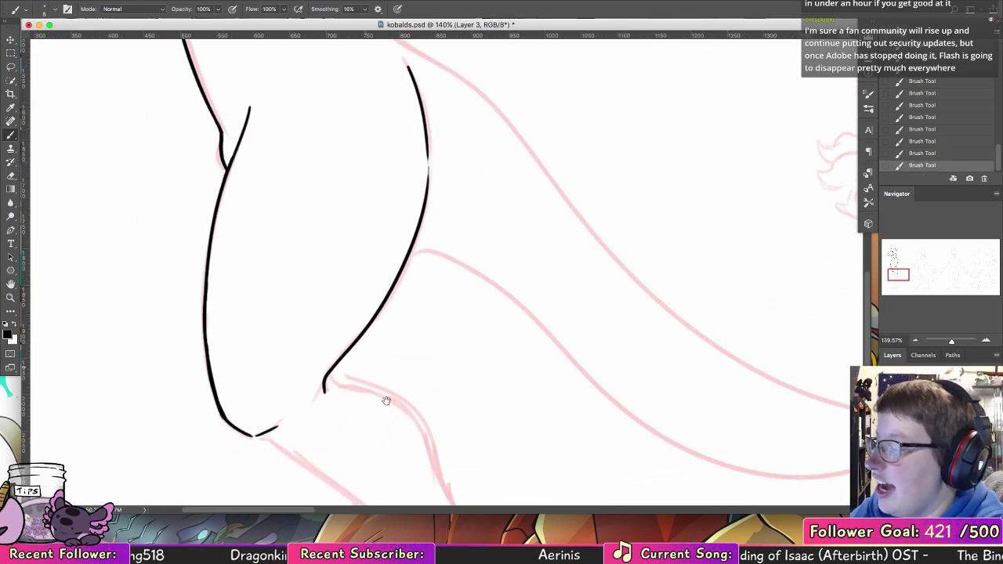
- Ink the start of the shin's front contour, leading away from the knee
{"action": "scroll", "coordinate": [387, 401], "scroll_direction": "down", "scroll_amount": 6}
{"action": "left_click_drag", "start_coordinate": [239, 210], "coordinate": [326, 258]}
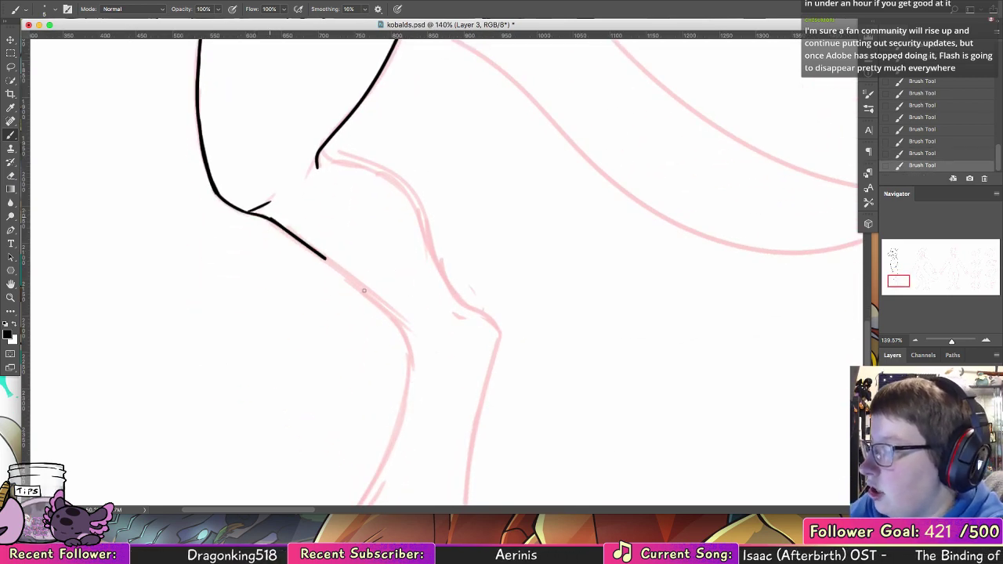
{"action": "left_click_drag", "start_coordinate": [364, 291], "coordinate": [393, 319]}
{"action": "key", "text": "super+z"}
{"action": "left_click_drag", "start_coordinate": [271, 220], "coordinate": [394, 324]}
{"action": "key", "text": "super+z"}
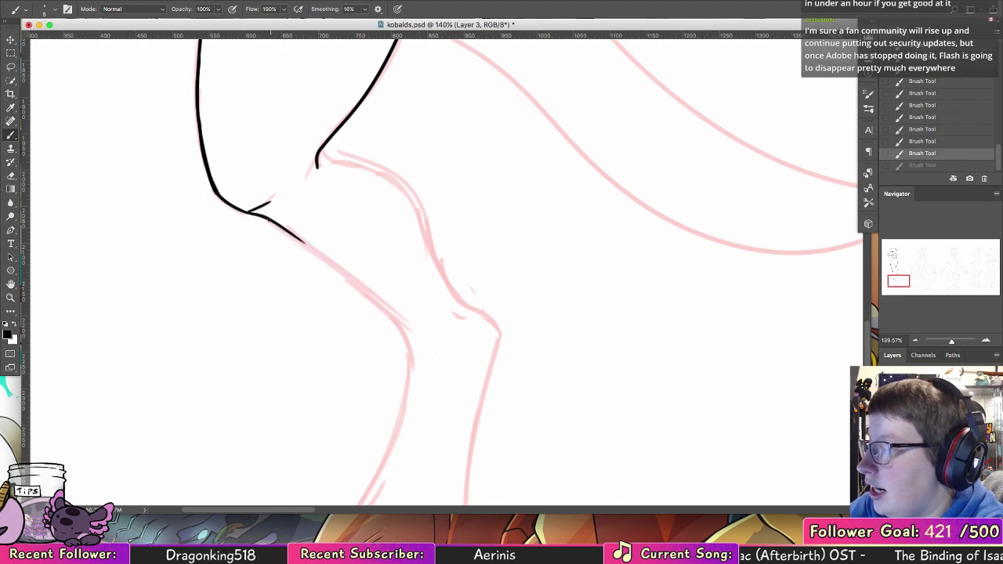
- Continue the shin's front contour along the sketch toward the ankle bend
{"action": "left_click_drag", "start_coordinate": [268, 221], "coordinate": [396, 317]}
{"action": "key", "text": "super+z"}
{"action": "left_click_drag", "start_coordinate": [273, 223], "coordinate": [385, 306]}
{"action": "key", "text": "super+z"}
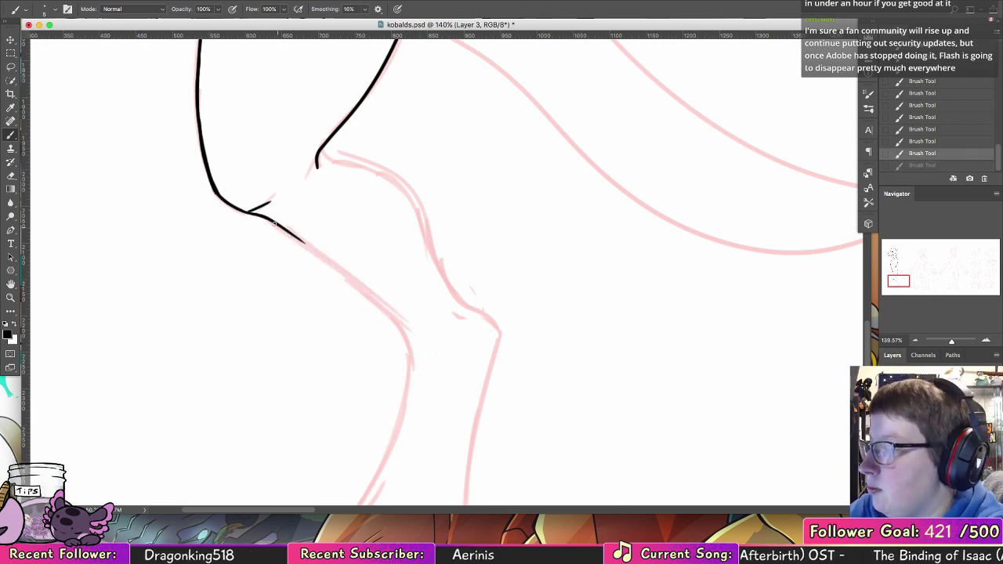
{"action": "mouse_move", "coordinate": [274, 223]}
{"action": "left_mouse_down"}
{"action": "mouse_move", "coordinate": [378, 303]}
{"action": "mouse_move", "coordinate": [395, 335]}
{"action": "left_mouse_up"}
{"action": "key", "text": "super+z"}
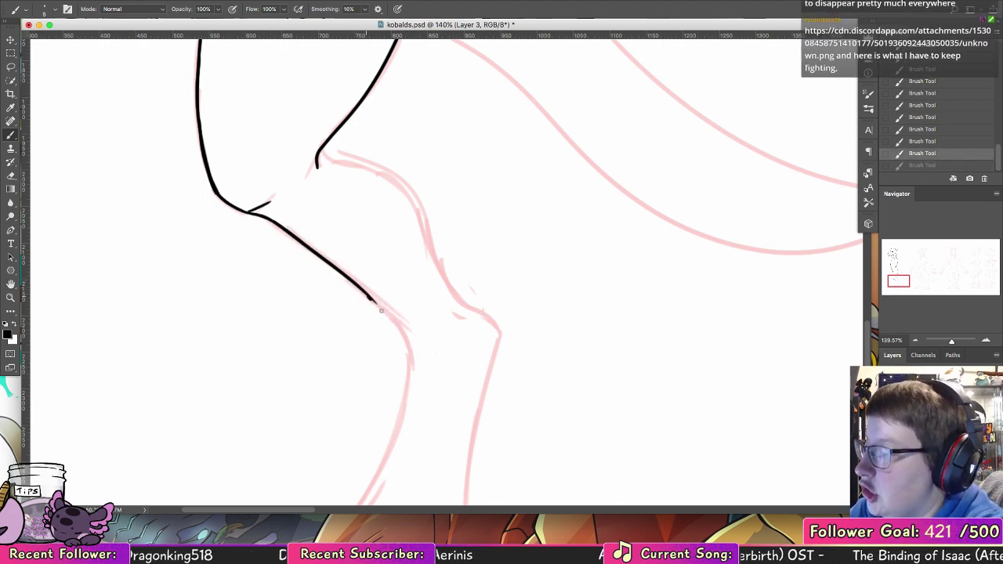
- Ink the front of the ankle bend and continue the contour partway down toward the foot
{"action": "key", "text": "super+z"}
{"action": "mouse_move", "coordinate": [366, 295]}
{"action": "left_mouse_down"}
{"action": "mouse_move", "coordinate": [420, 358]}
{"action": "mouse_move", "coordinate": [413, 374]}
{"action": "left_mouse_up"}
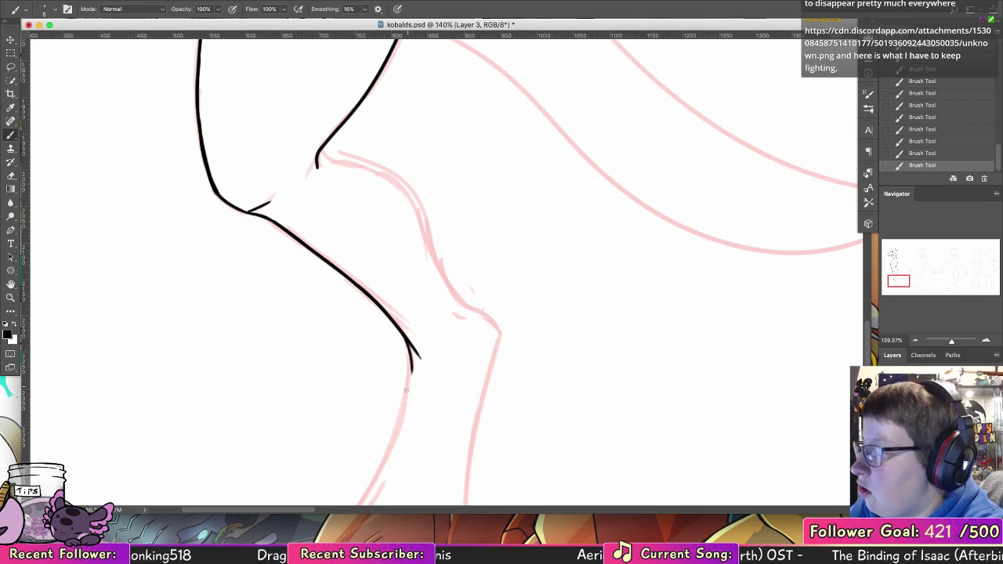
{"action": "left_click_drag", "start_coordinate": [503, 330], "coordinate": [531, 188]}
{"action": "key", "text": "super+r"}
{"action": "left_click_drag", "start_coordinate": [442, 205], "coordinate": [422, 298]}
{"action": "key", "text": "super+z"}
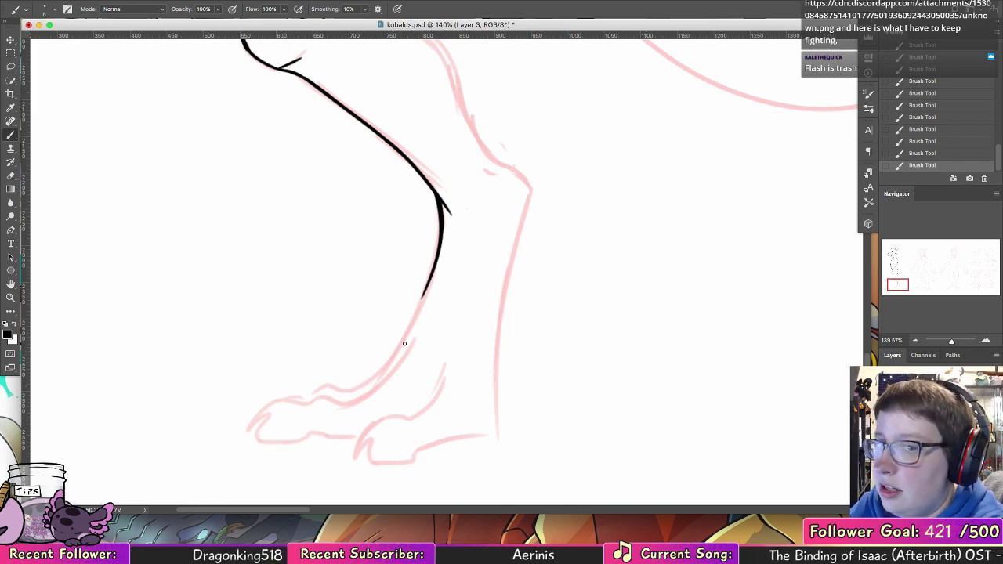
{"action": "scroll", "coordinate": [418, 326], "scroll_direction": "left", "scroll_amount": 4}
{"action": "scroll", "coordinate": [419, 326], "scroll_direction": "down", "scroll_amount": 3}
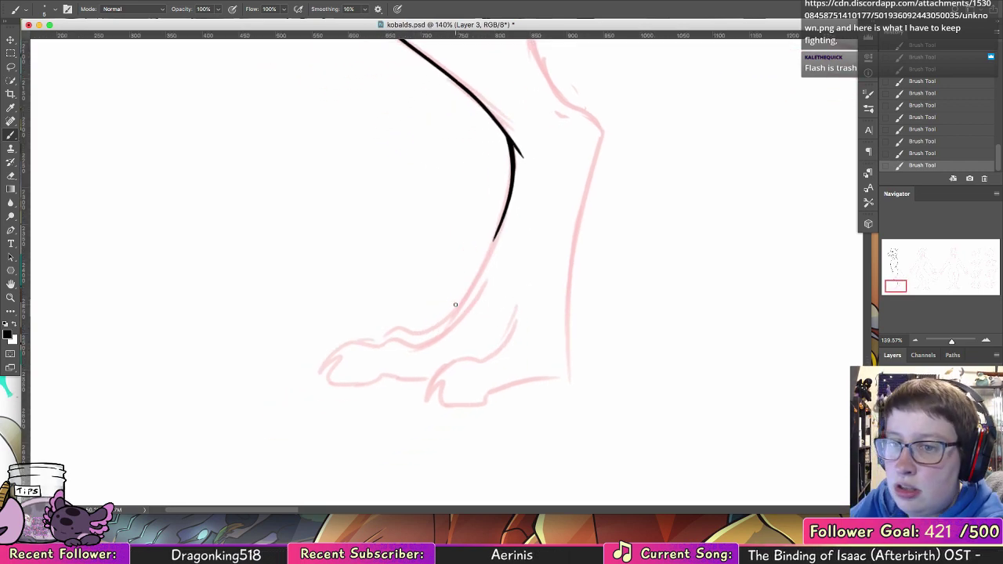
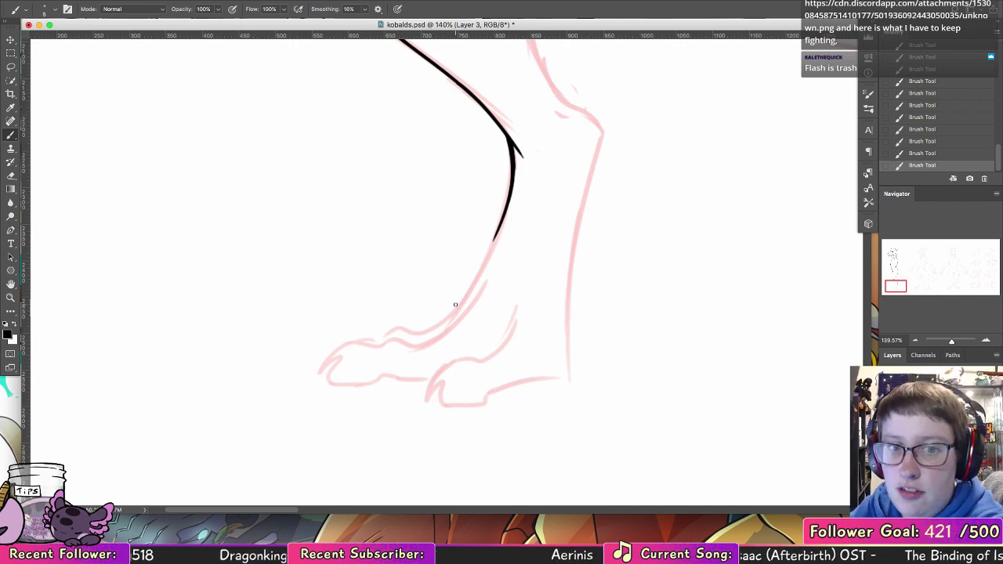
- Ink the far foot's front toe, tracing its claw, its underside, and its top contour rising toward the shin
{"action": "left_click_drag", "start_coordinate": [325, 365], "coordinate": [355, 342]}
{"action": "key", "text": "ctrl+z"}
{"action": "mouse_move", "coordinate": [321, 370]}
{"action": "left_mouse_down"}
{"action": "mouse_move", "coordinate": [329, 382]}
{"action": "mouse_move", "coordinate": [437, 376]}
{"action": "mouse_move", "coordinate": [427, 378]}
{"action": "left_mouse_up"}
{"action": "key", "text": "super+z"}
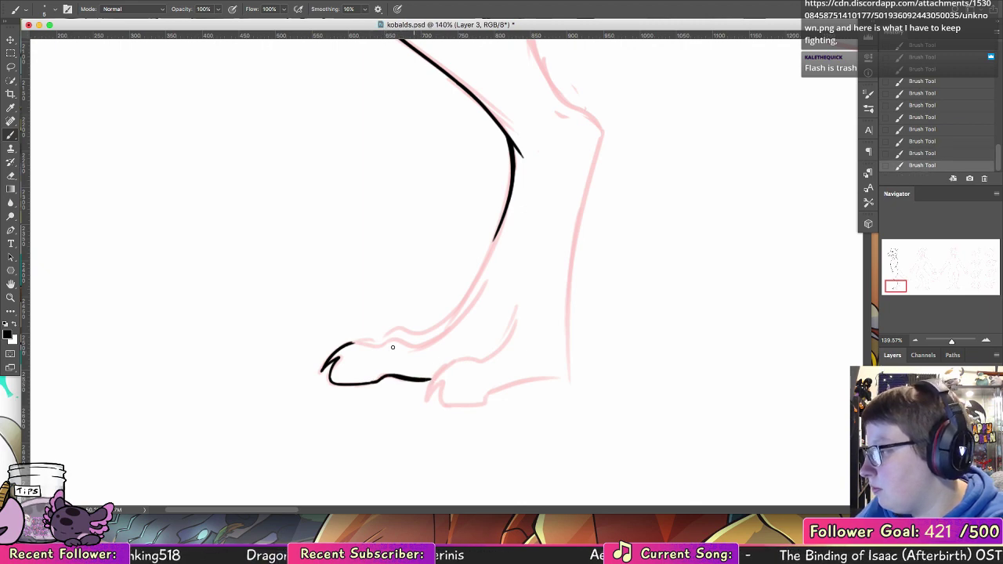
{"action": "mouse_move", "coordinate": [349, 343]}
{"action": "left_mouse_down"}
{"action": "mouse_move", "coordinate": [423, 340]}
{"action": "mouse_move", "coordinate": [484, 287]}
{"action": "left_mouse_up"}
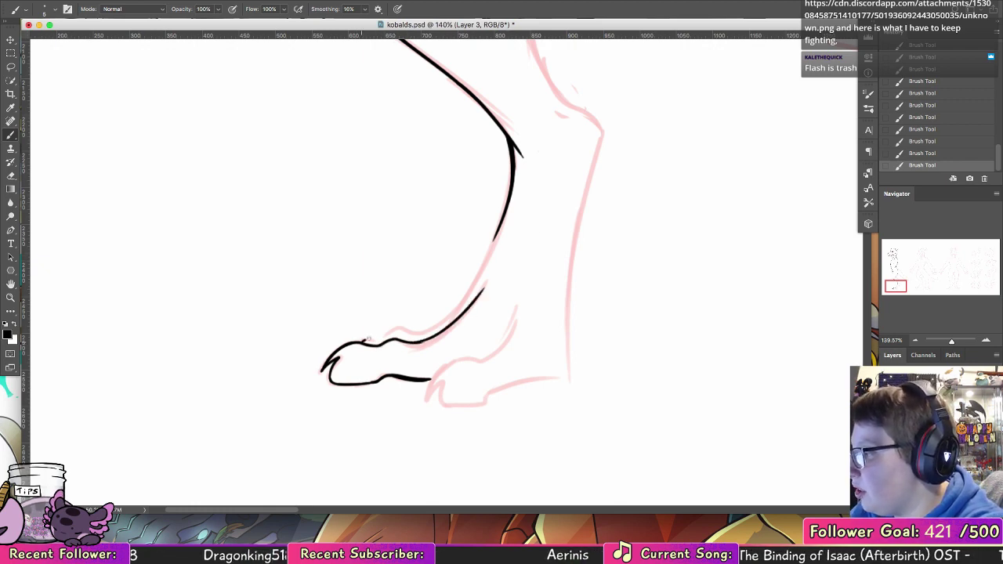
- Ink the second toe line behind the far toe and join it to the shin's front contour
{"action": "left_click_drag", "start_coordinate": [365, 343], "coordinate": [395, 331]}
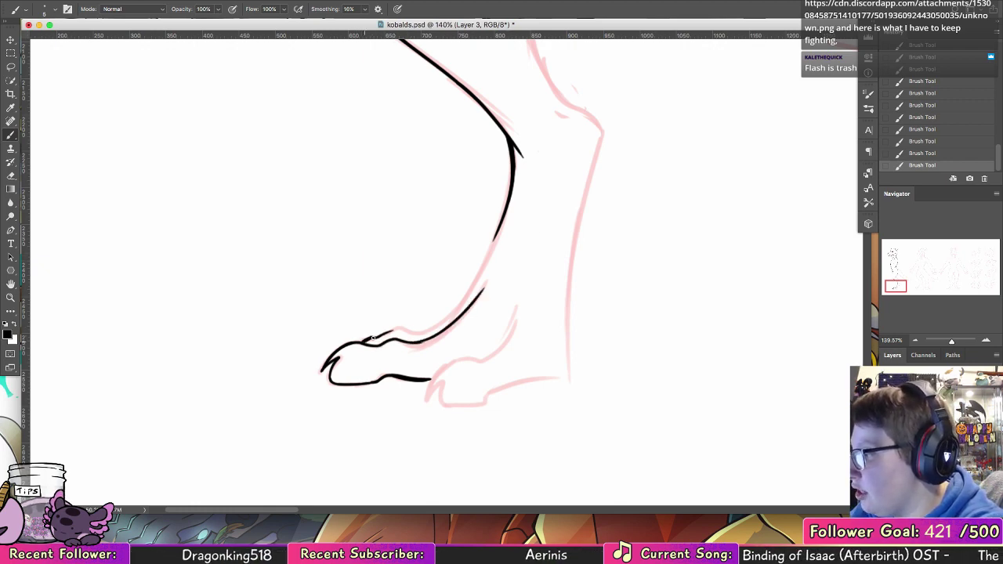
{"action": "key", "text": "super+z"}
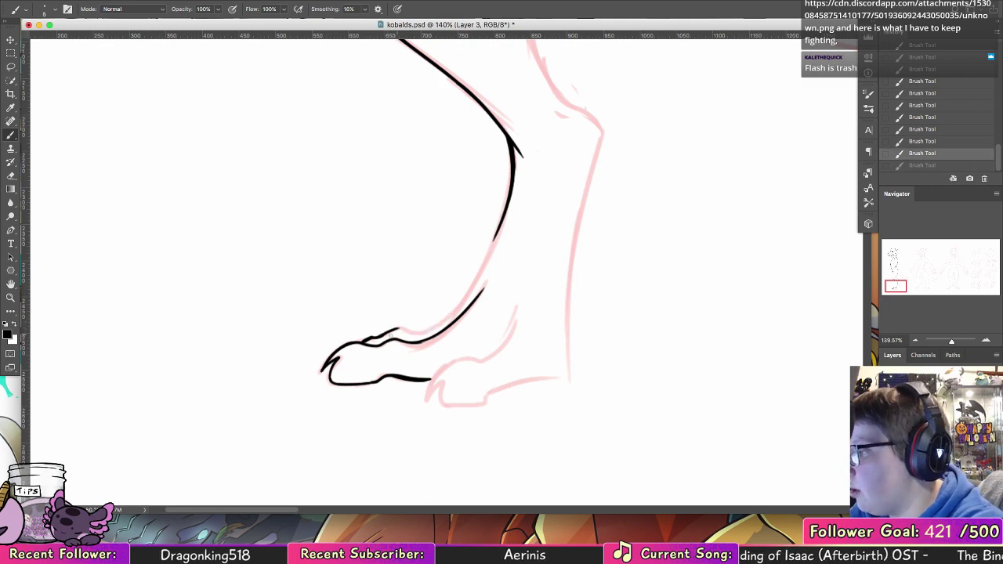
{"action": "left_click_drag", "start_coordinate": [392, 330], "coordinate": [445, 318]}
{"action": "key", "text": "super+z"}
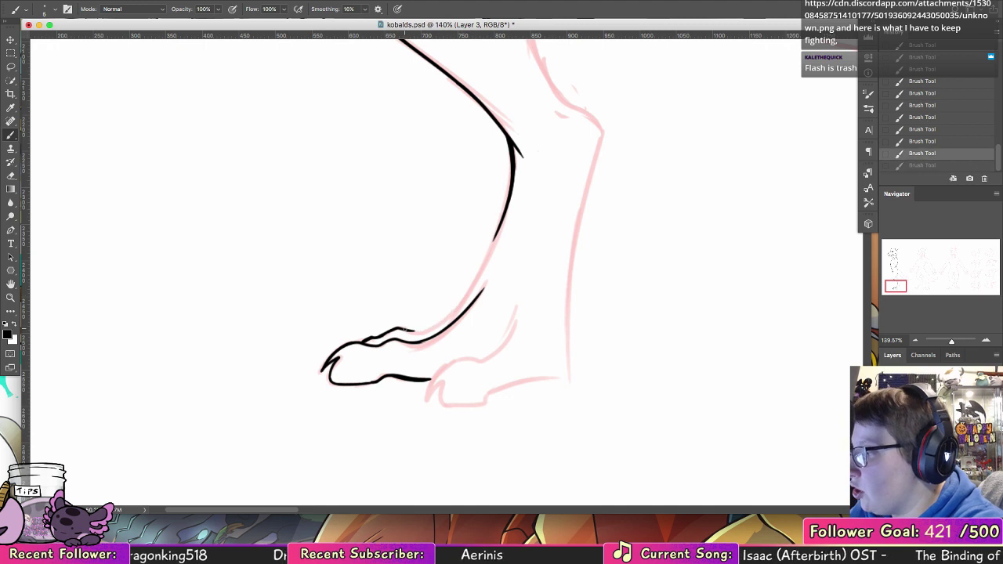
{"action": "key", "text": "super+z"}
{"action": "mouse_move", "coordinate": [404, 330]}
{"action": "left_mouse_down"}
{"action": "mouse_move", "coordinate": [446, 320]}
{"action": "mouse_move", "coordinate": [484, 260]}
{"action": "left_mouse_up"}
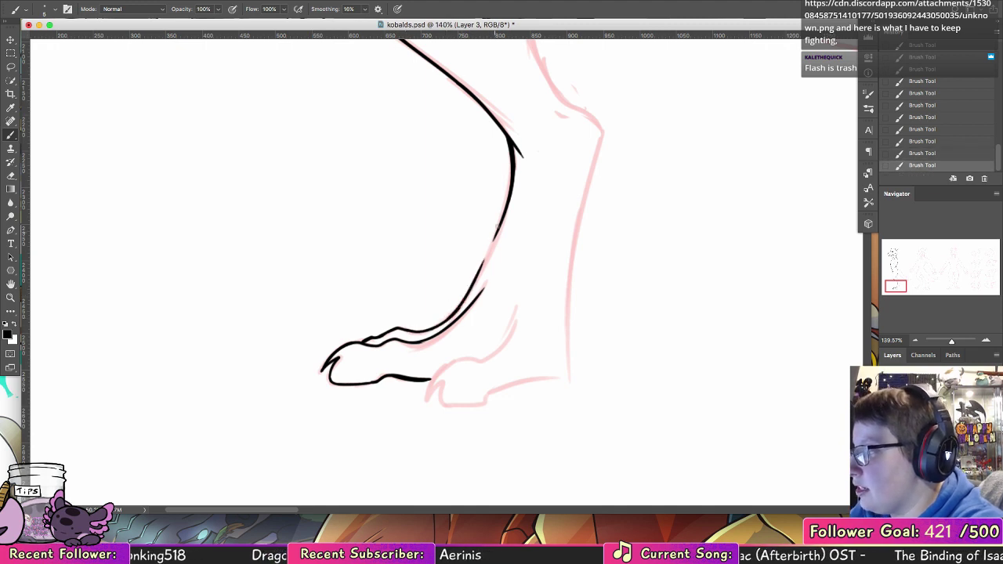
{"action": "left_click_drag", "start_coordinate": [498, 227], "coordinate": [474, 292]}
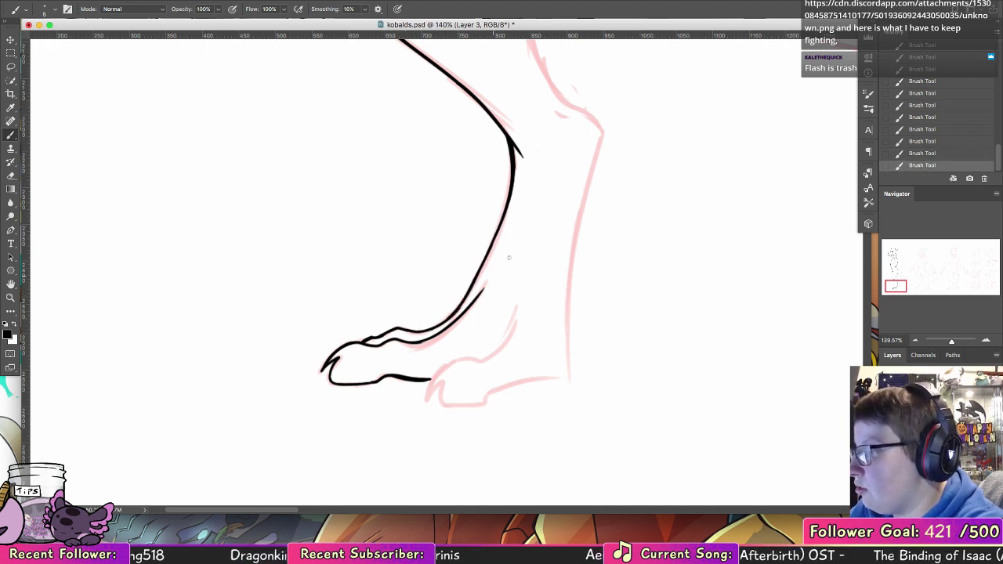
- Ink the curved line running from inside the lower leg down to the top of the near toe
{"action": "scroll", "coordinate": [509, 257], "scroll_direction": "down", "scroll_amount": 3}
{"action": "left_click_drag", "start_coordinate": [507, 244], "coordinate": [489, 295]}
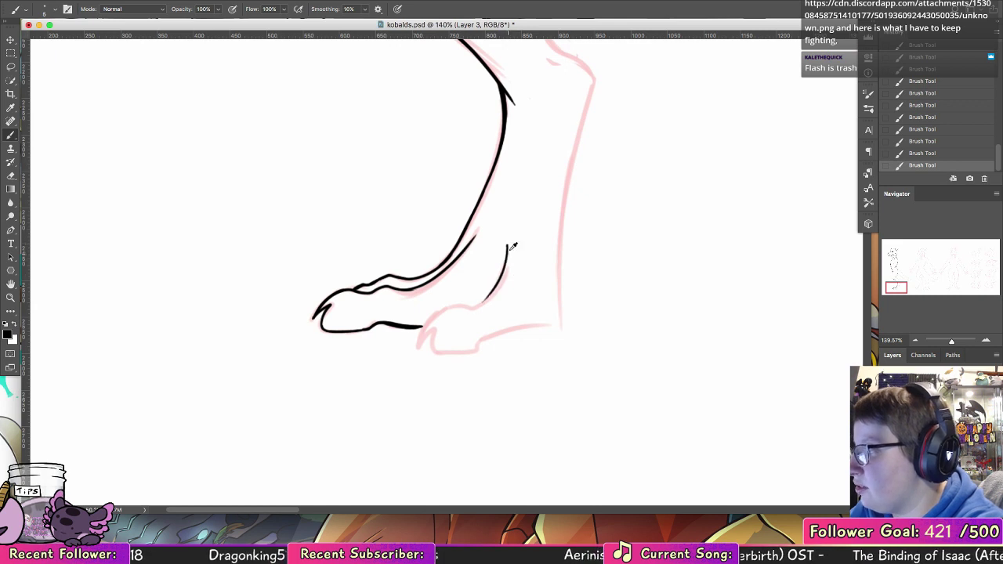
{"action": "key", "text": "alt+super+z"}
{"action": "left_click_drag", "start_coordinate": [509, 241], "coordinate": [470, 306]}
{"action": "key", "text": "alt+super+z"}
{"action": "key", "text": "alt+super+z"}
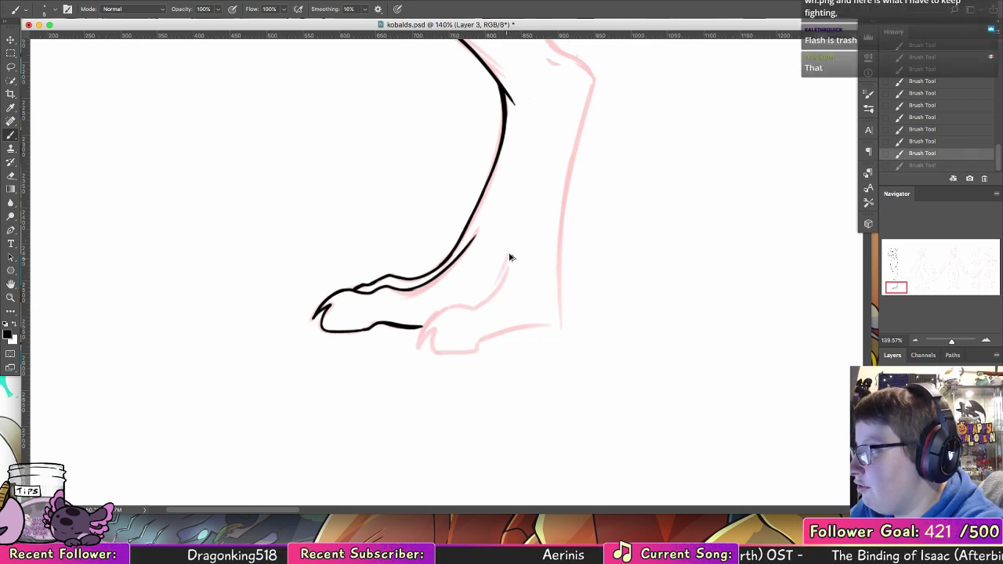
{"action": "key", "text": "super+shift+z"}
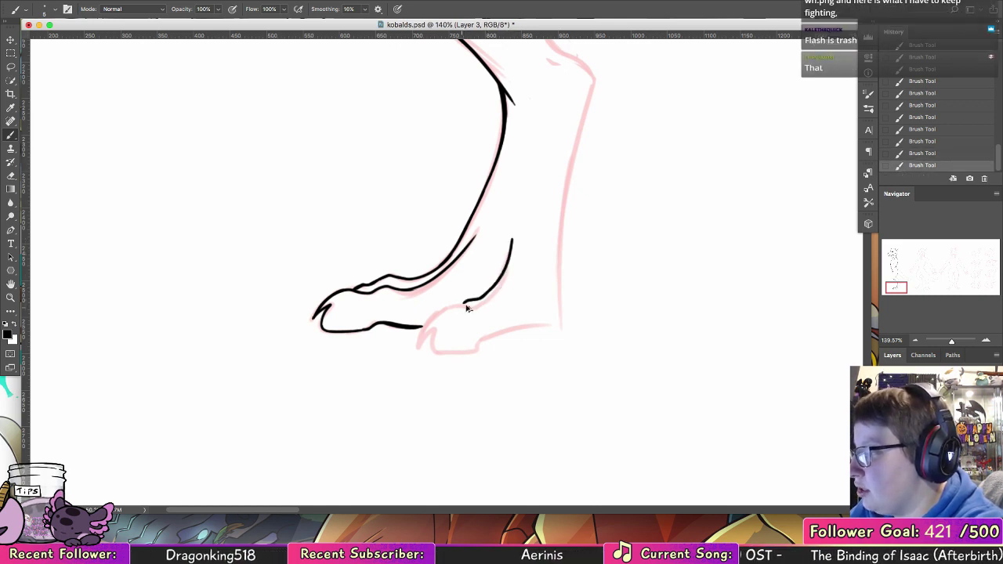
{"action": "key", "text": "super+z"}
{"action": "left_click_drag", "start_coordinate": [491, 289], "coordinate": [463, 299]}
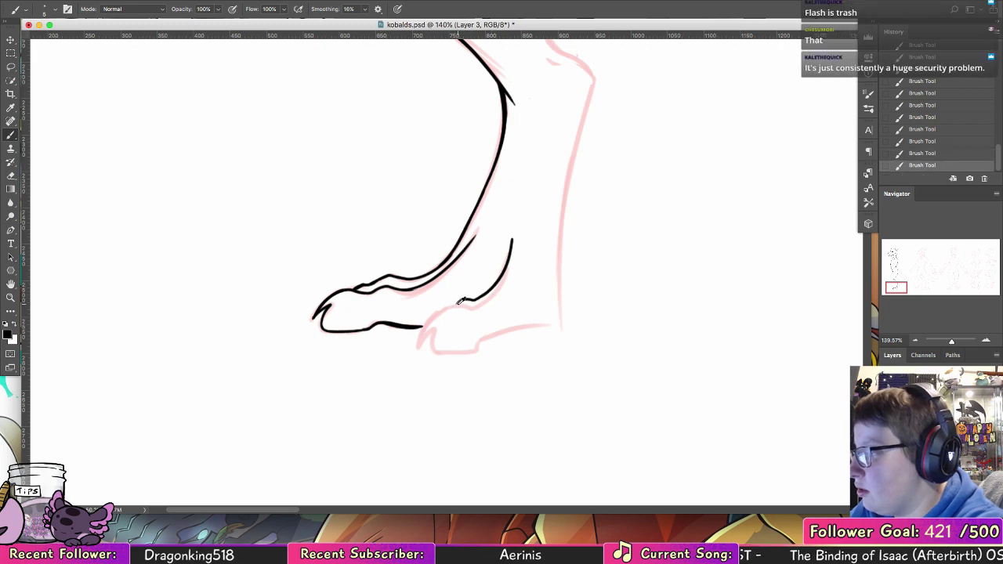
{"action": "key", "text": "super+z"}
{"action": "key", "text": "super+z"}
{"action": "left_click", "coordinate": [459, 299], "text": "alt"}
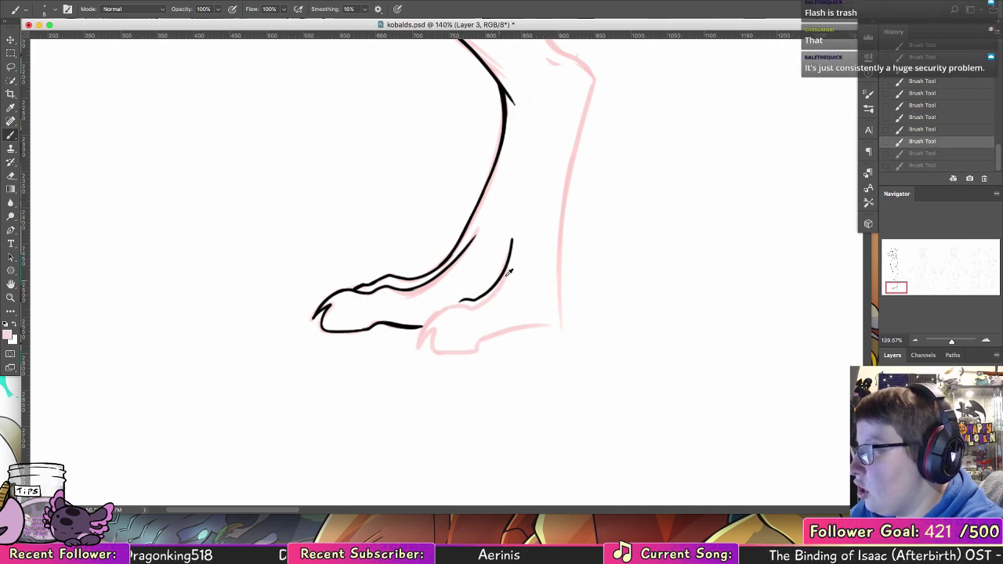
{"action": "left_click", "coordinate": [413, 325], "text": "alt"}
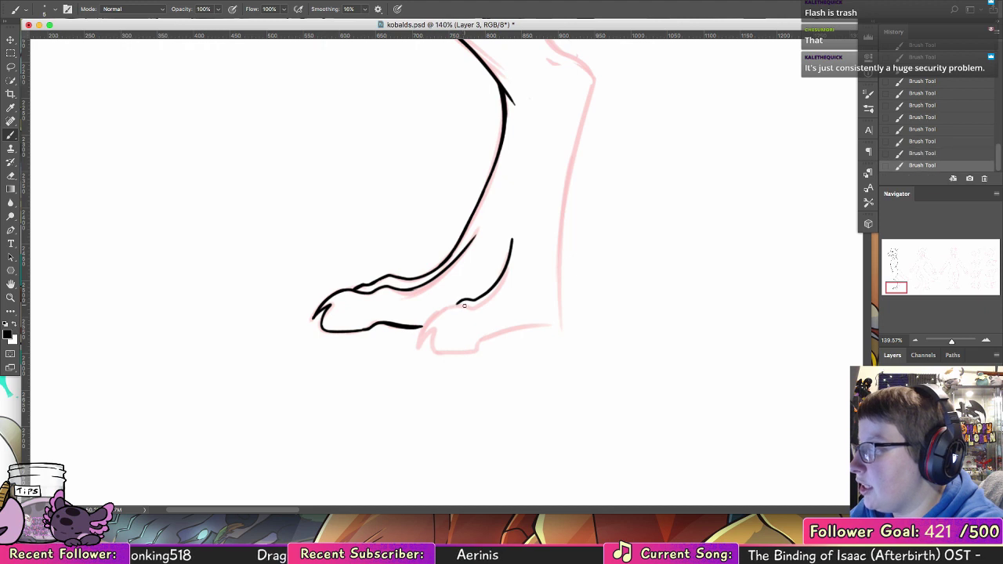
- Ink the near toe's rounded top, claw and underside, and continue the sole line back to the heel
{"action": "mouse_move", "coordinate": [462, 301]}
{"action": "left_mouse_down"}
{"action": "mouse_move", "coordinate": [423, 325]}
{"action": "mouse_move", "coordinate": [433, 328]}
{"action": "left_mouse_up"}
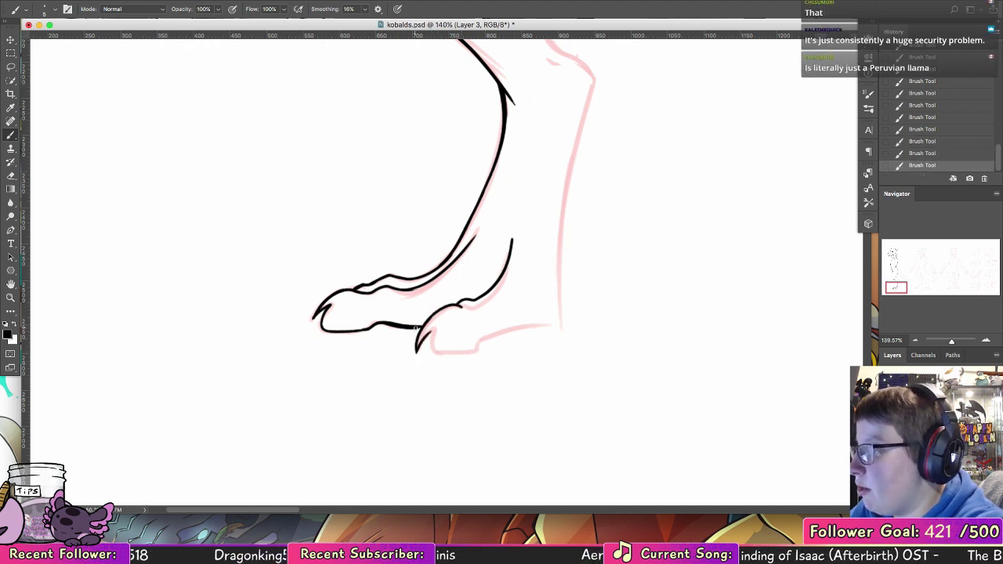
{"action": "key", "text": "super+z"}
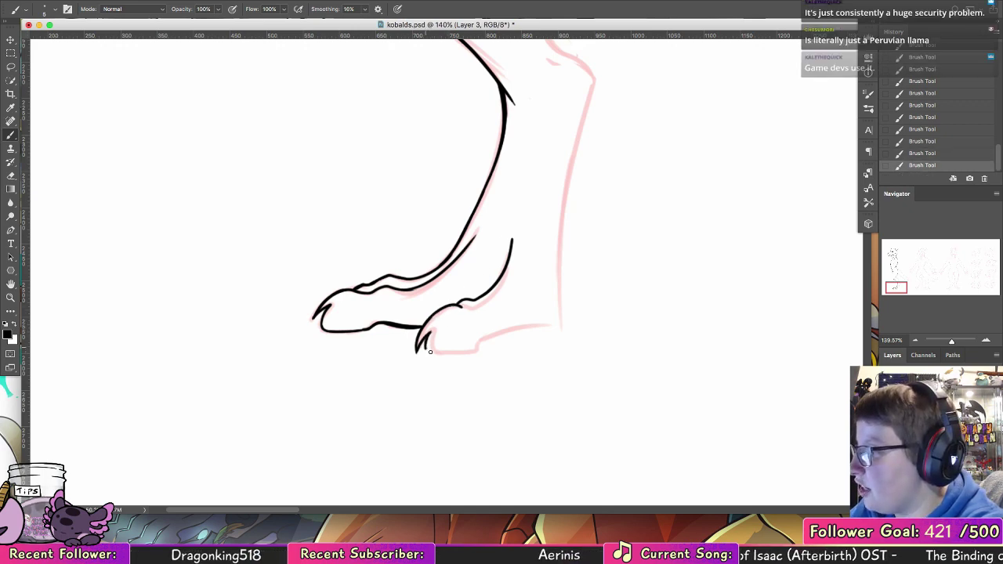
{"action": "left_click_drag", "start_coordinate": [431, 347], "coordinate": [497, 341]}
{"action": "key", "text": "super+z"}
{"action": "left_click_drag", "start_coordinate": [428, 351], "coordinate": [559, 323]}
{"action": "key", "text": "super+z"}
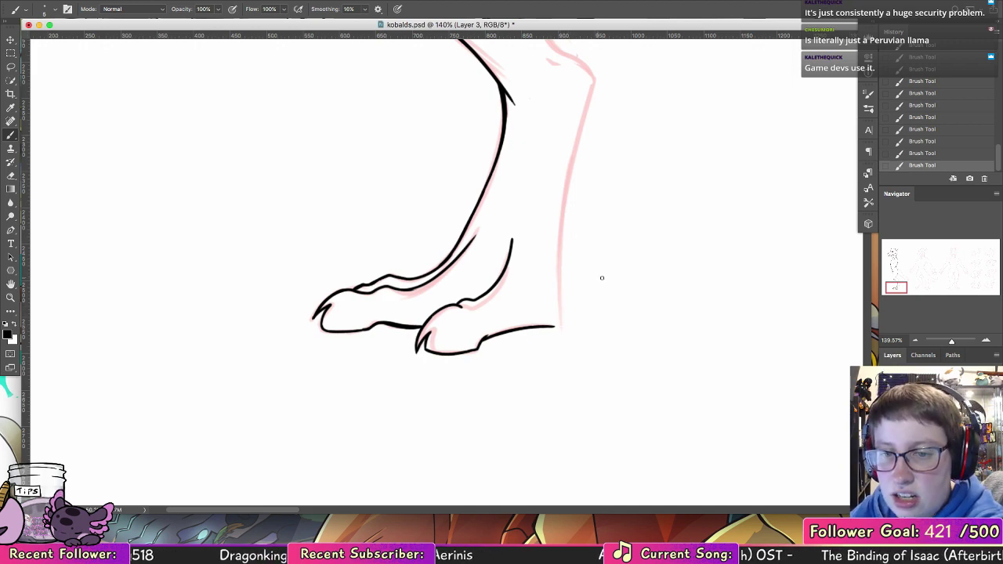
- Ink the rear contour of the lower leg from the heel up to just below the hock
{"action": "key", "text": "space"}
{"action": "mouse_move", "coordinate": [576, 305]}
{"action": "left_mouse_down"}
{"action": "mouse_move", "coordinate": [517, 315]}
{"action": "mouse_move", "coordinate": [513, 357]}
{"action": "left_mouse_up"}
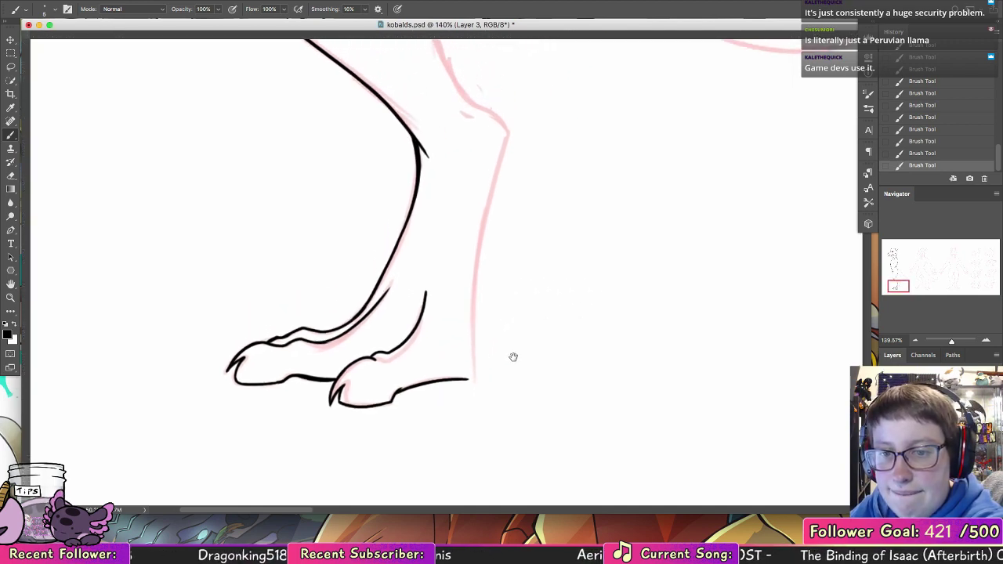
{"action": "key", "text": "super+r"}
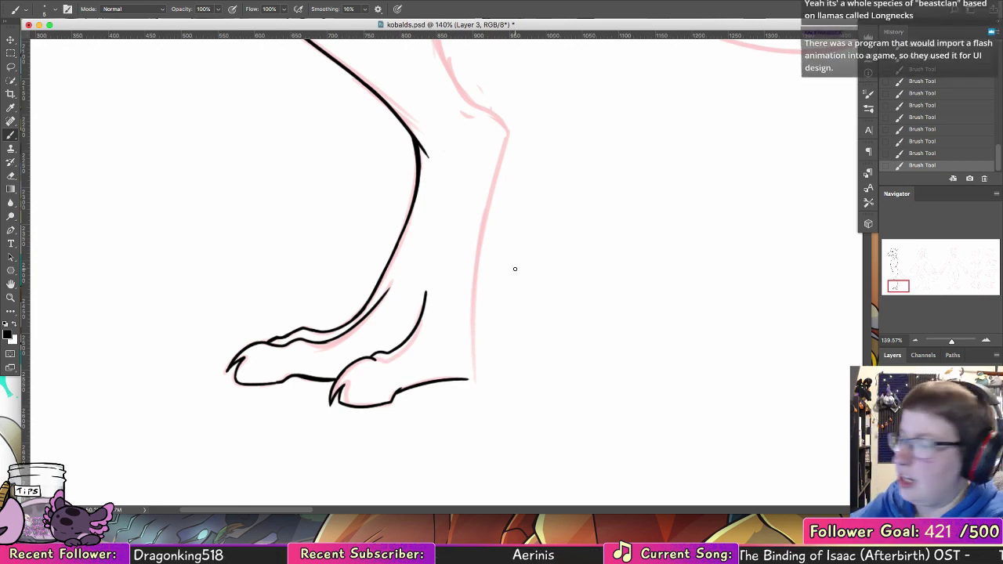
{"action": "mouse_move", "coordinate": [469, 380]}
{"action": "left_mouse_down"}
{"action": "mouse_move", "coordinate": [471, 302]}
{"action": "mouse_move", "coordinate": [468, 382]}
{"action": "mouse_move", "coordinate": [509, 133]}
{"action": "left_mouse_up"}
{"action": "key", "text": "super+z"}
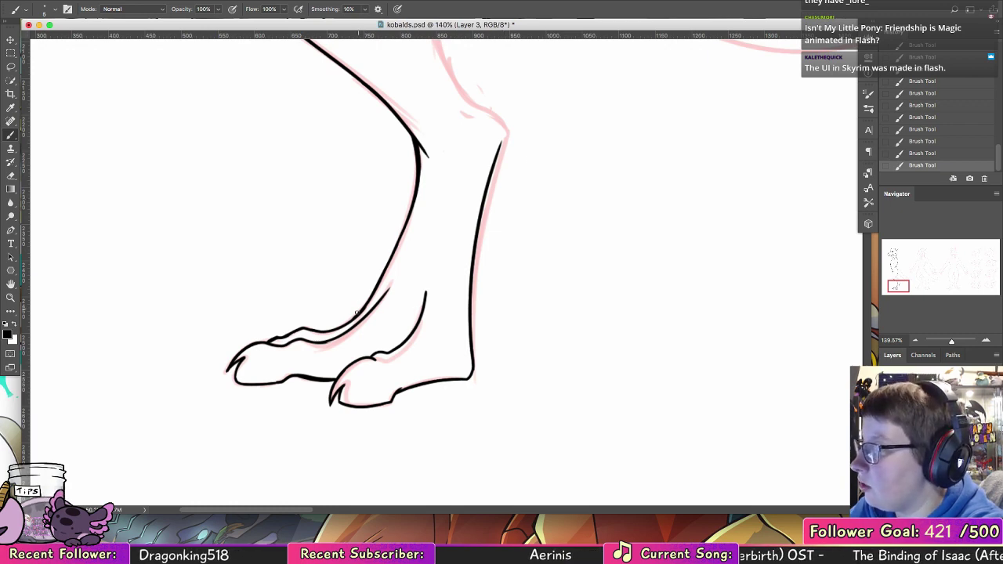
- Touch up the far foot's front contour where it curves up into the shin
{"action": "left_click_drag", "start_coordinate": [369, 301], "coordinate": [379, 289]}
{"action": "key", "text": "super+z"}
{"action": "left_click_drag", "start_coordinate": [337, 331], "coordinate": [377, 289]}
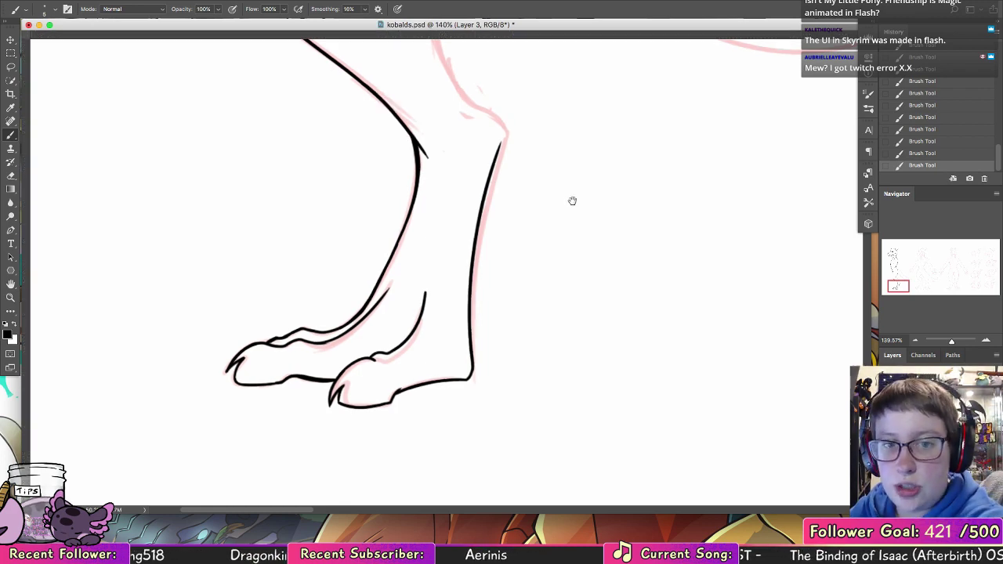
- Ink the back of the leg from the knee fold down around the hock, and add a small curved ankle mark
{"action": "mouse_move", "coordinate": [571, 202]}
{"action": "left_mouse_down"}
{"action": "mouse_move", "coordinate": [531, 262]}
{"action": "mouse_move", "coordinate": [432, 291]}
{"action": "mouse_move", "coordinate": [429, 354]}
{"action": "left_mouse_up"}
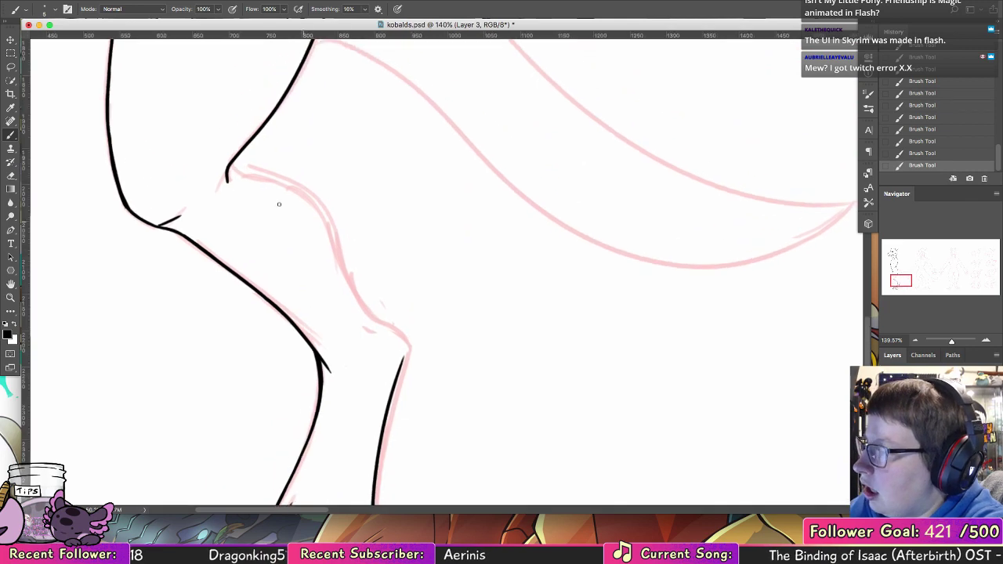
{"action": "mouse_move", "coordinate": [237, 157]}
{"action": "left_mouse_down"}
{"action": "mouse_move", "coordinate": [293, 180]}
{"action": "mouse_move", "coordinate": [385, 325]}
{"action": "left_mouse_up"}
{"action": "key", "text": "super+z"}
{"action": "mouse_move", "coordinate": [347, 277]}
{"action": "left_mouse_down"}
{"action": "mouse_move", "coordinate": [406, 354]}
{"action": "mouse_move", "coordinate": [404, 341]}
{"action": "mouse_move", "coordinate": [394, 330]}
{"action": "mouse_move", "coordinate": [405, 344]}
{"action": "mouse_move", "coordinate": [381, 373]}
{"action": "left_mouse_up"}
{"action": "key", "text": "super+z"}
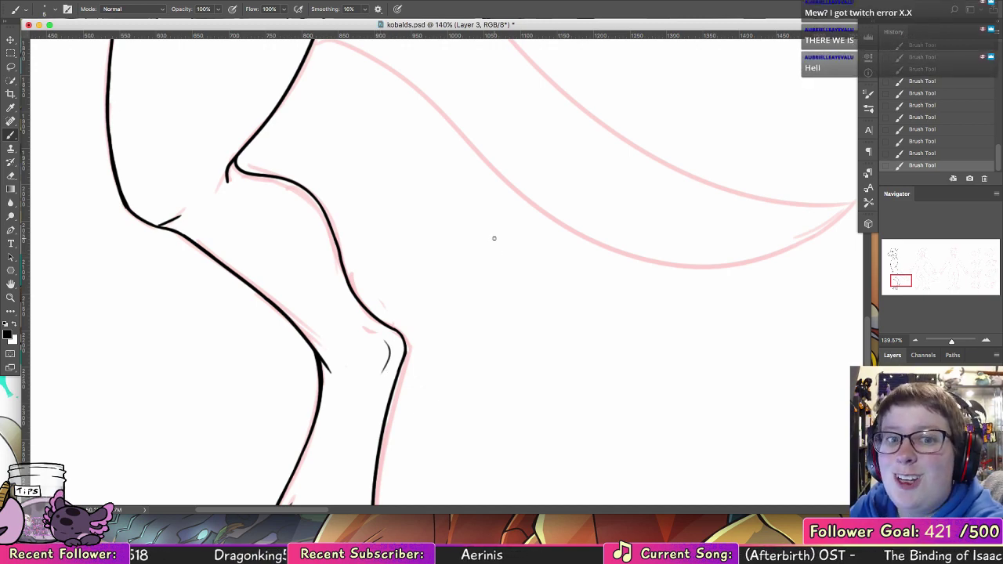
- Erase the stray slanted line at the front of the knee and ink a short crease mark in its place
{"action": "scroll", "coordinate": [528, 358], "scroll_direction": "up", "scroll_amount": 5}
{"action": "scroll", "coordinate": [528, 358], "scroll_direction": "left", "scroll_amount": 2}
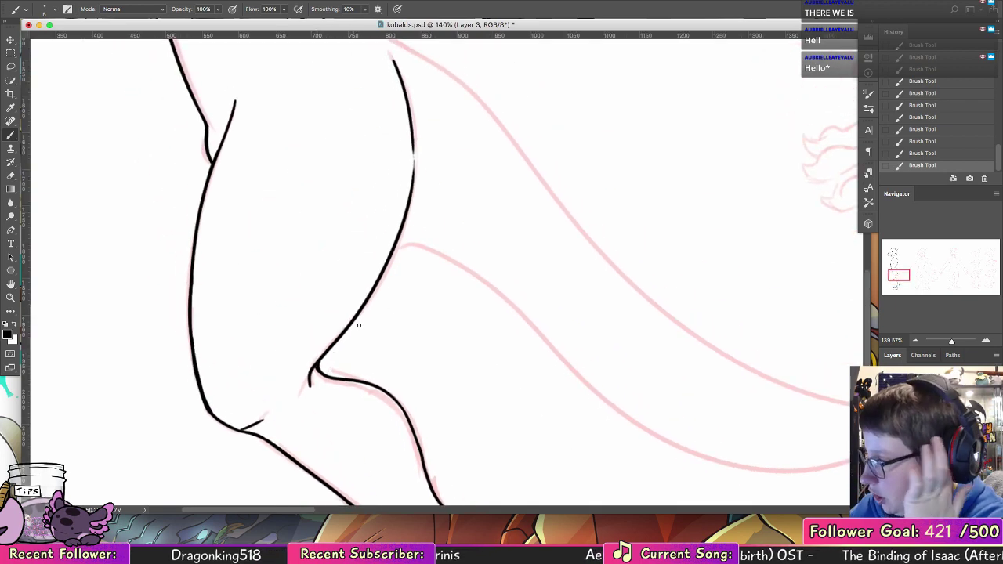
{"action": "key", "text": "e"}
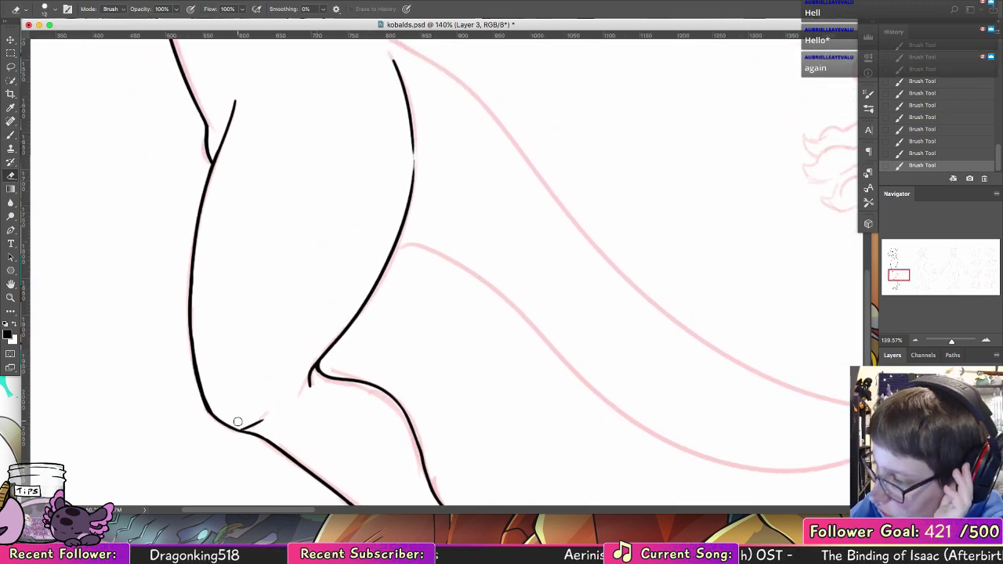
{"action": "left_click_drag", "start_coordinate": [241, 425], "coordinate": [261, 423]}
{"action": "key", "text": "b"}
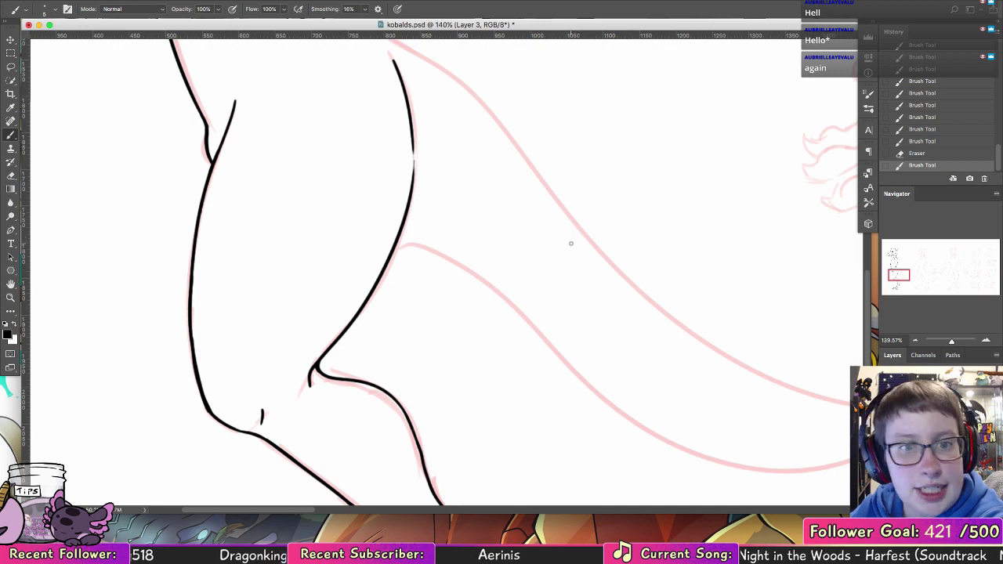
- Ink the tail's upper contour from the lower back, following the sketch partway along the tail
{"action": "mouse_move", "coordinate": [575, 235]}
{"action": "left_mouse_down"}
{"action": "mouse_move", "coordinate": [488, 391]}
{"action": "mouse_move", "coordinate": [384, 311]}
{"action": "left_mouse_up"}
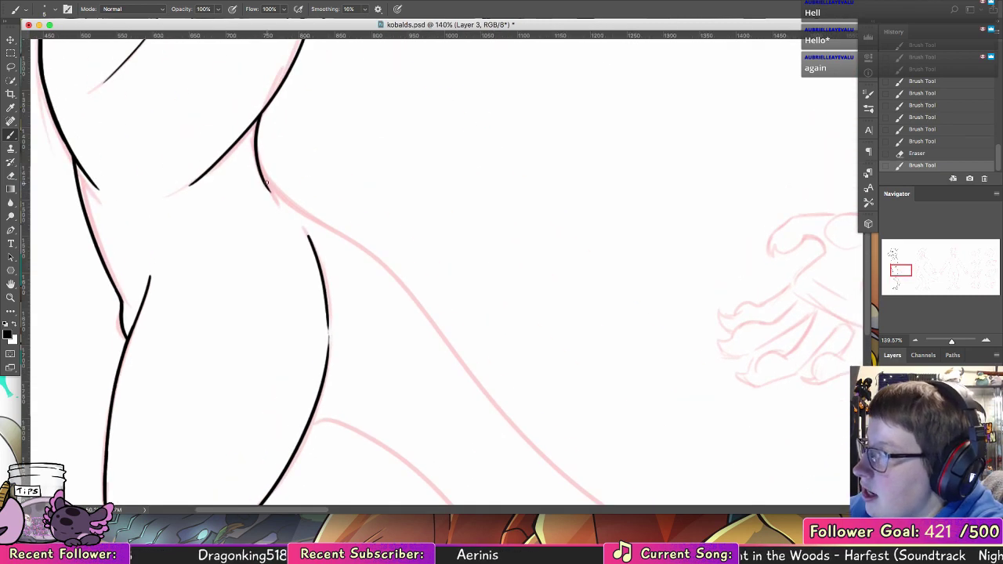
{"action": "left_click_drag", "start_coordinate": [320, 217], "coordinate": [438, 338]}
{"action": "key", "text": "super+z"}
{"action": "mouse_move", "coordinate": [261, 174]}
{"action": "left_mouse_down"}
{"action": "mouse_move", "coordinate": [433, 318]}
{"action": "mouse_move", "coordinate": [479, 385]}
{"action": "left_mouse_up"}
- Rotate the canvas so the tail runs downward and try inking the next stretch of its upper contour
{"action": "left_click", "coordinate": [11, 283]}
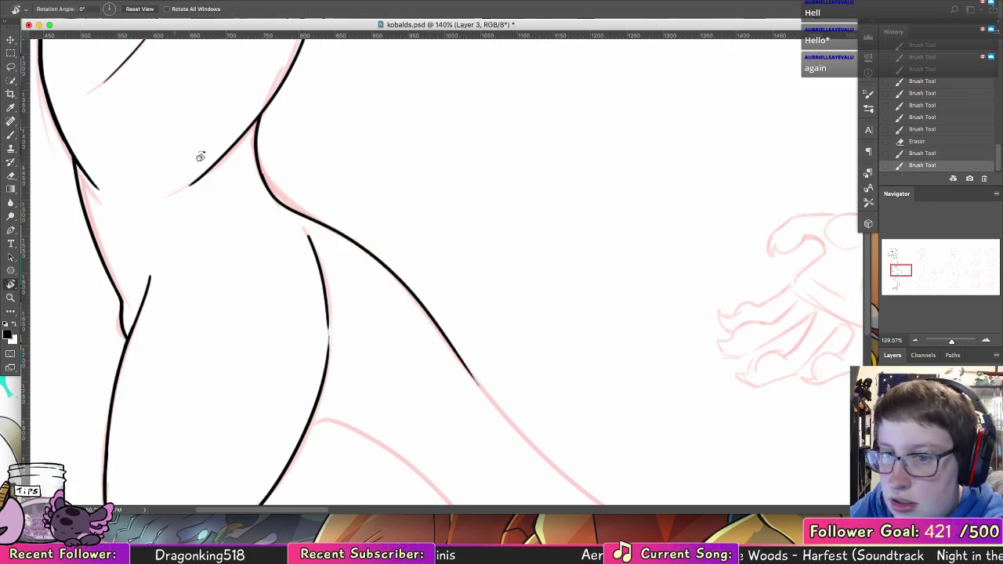
{"action": "mouse_move", "coordinate": [196, 151]}
{"action": "left_mouse_down"}
{"action": "mouse_move", "coordinate": [525, 180]}
{"action": "mouse_move", "coordinate": [368, 163]}
{"action": "left_mouse_up"}
{"action": "left_click", "coordinate": [11, 134]}
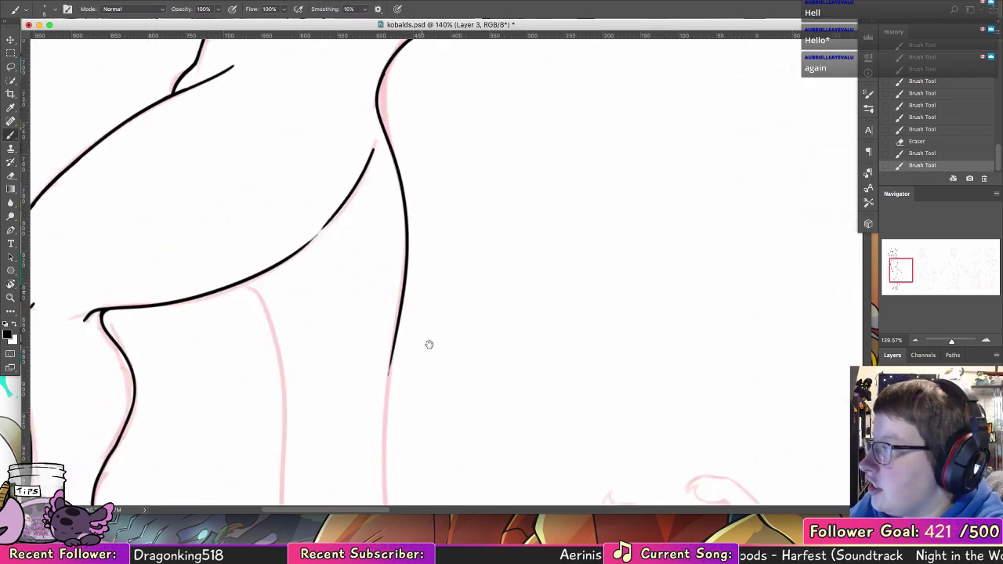
{"action": "mouse_move", "coordinate": [429, 343]}
{"action": "left_mouse_down"}
{"action": "mouse_move", "coordinate": [337, 116]}
{"action": "mouse_move", "coordinate": [304, 318]}
{"action": "left_mouse_up"}
{"action": "key", "text": "super+z"}
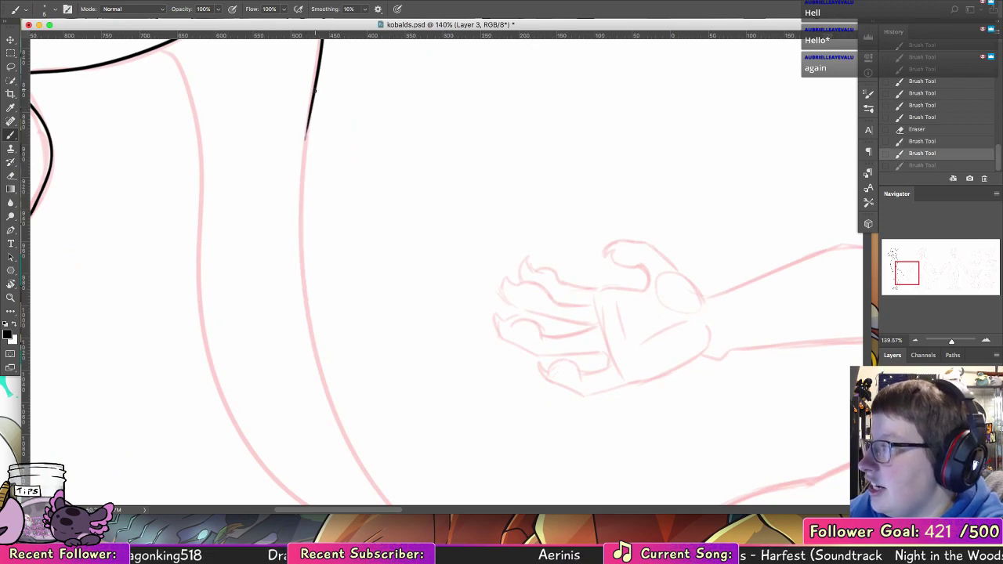
{"action": "left_click_drag", "start_coordinate": [315, 88], "coordinate": [311, 352]}
{"action": "mouse_move", "coordinate": [371, 355]}
{"action": "left_mouse_down"}
{"action": "mouse_move", "coordinate": [251, 177]}
{"action": "mouse_move", "coordinate": [285, 303]}
{"action": "left_mouse_up"}
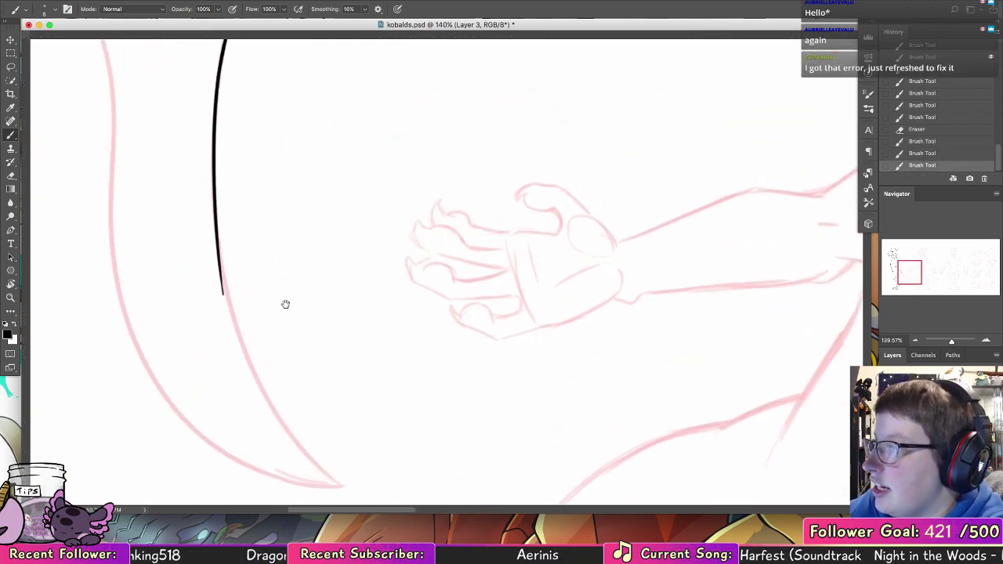
{"action": "key", "text": "super+z"}
{"action": "mouse_move", "coordinate": [228, 110]}
{"action": "left_mouse_down"}
{"action": "mouse_move", "coordinate": [219, 224]}
{"action": "mouse_move", "coordinate": [246, 399]}
{"action": "left_mouse_up"}
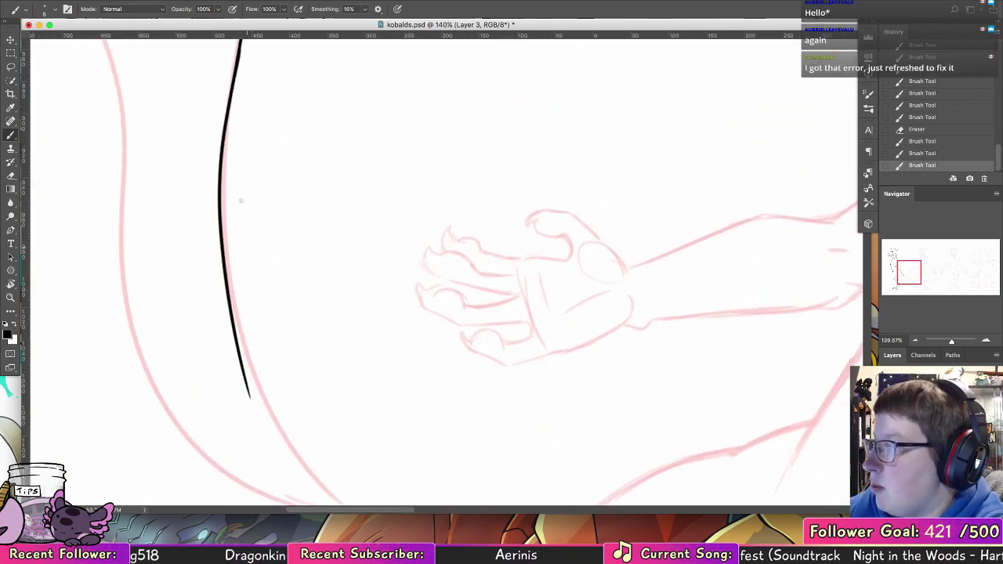
- Redraw the middle stretch of the tail's upper contour so it follows the sketch more closely
{"action": "key", "text": "super+z"}
{"action": "left_click_drag", "start_coordinate": [239, 40], "coordinate": [225, 235]}
{"action": "key", "text": "super+z"}
{"action": "mouse_move", "coordinate": [237, 62]}
{"action": "left_mouse_down"}
{"action": "mouse_move", "coordinate": [232, 287]}
{"action": "mouse_move", "coordinate": [224, 228]}
{"action": "left_mouse_up"}
{"action": "key", "text": "super+z"}
{"action": "left_click_drag", "start_coordinate": [223, 143], "coordinate": [260, 390]}
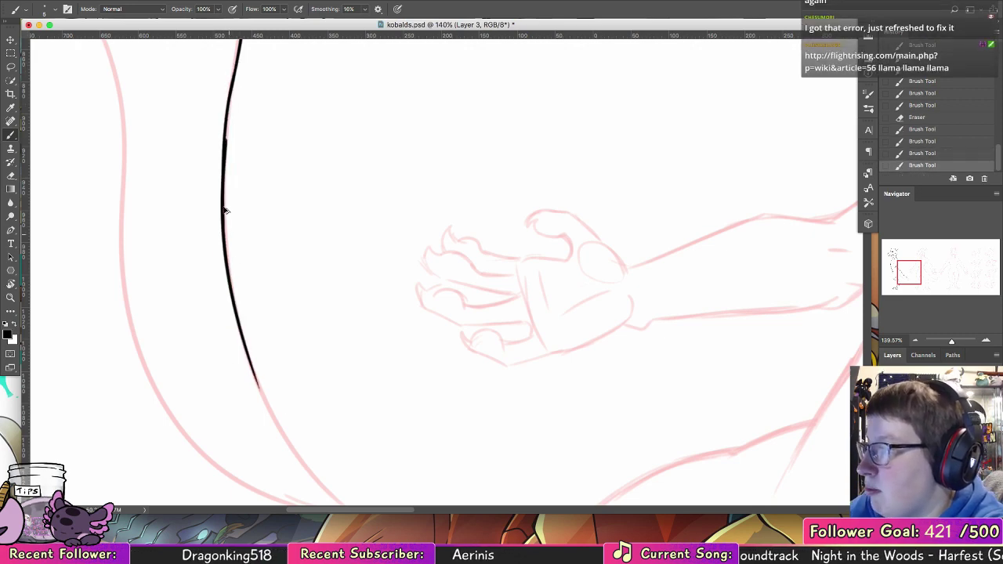
{"action": "key", "text": "super+z"}
{"action": "mouse_move", "coordinate": [224, 143]}
{"action": "left_mouse_down"}
{"action": "mouse_move", "coordinate": [265, 398]}
{"action": "mouse_move", "coordinate": [203, 206]}
{"action": "left_mouse_up"}
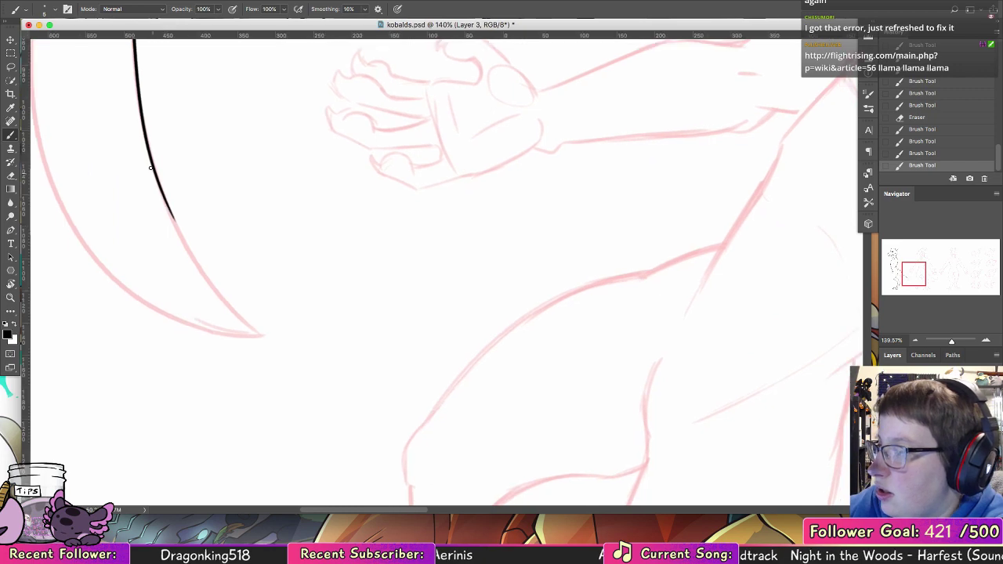
- Ink the last stretch of the tail's upper contour down to the pointed tip, redoing strokes until it follows the sketch
{"action": "left_click_drag", "start_coordinate": [152, 168], "coordinate": [258, 335]}
{"action": "key", "text": "super+z"}
{"action": "key", "text": "super+z"}
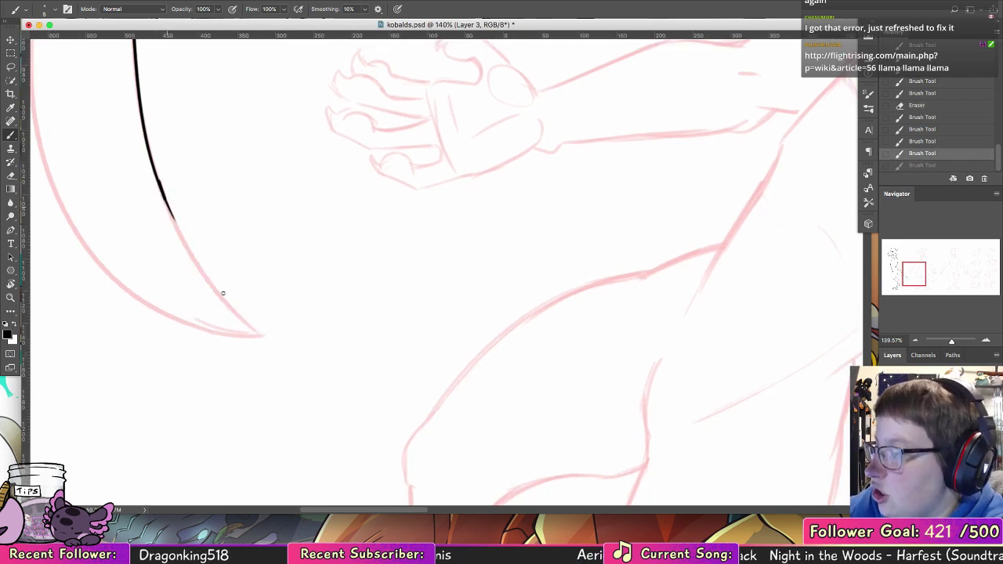
{"action": "left_click_drag", "start_coordinate": [166, 212], "coordinate": [257, 331]}
{"action": "key", "text": "super+z"}
{"action": "left_click_drag", "start_coordinate": [171, 215], "coordinate": [255, 327]}
{"action": "key", "text": "super+z"}
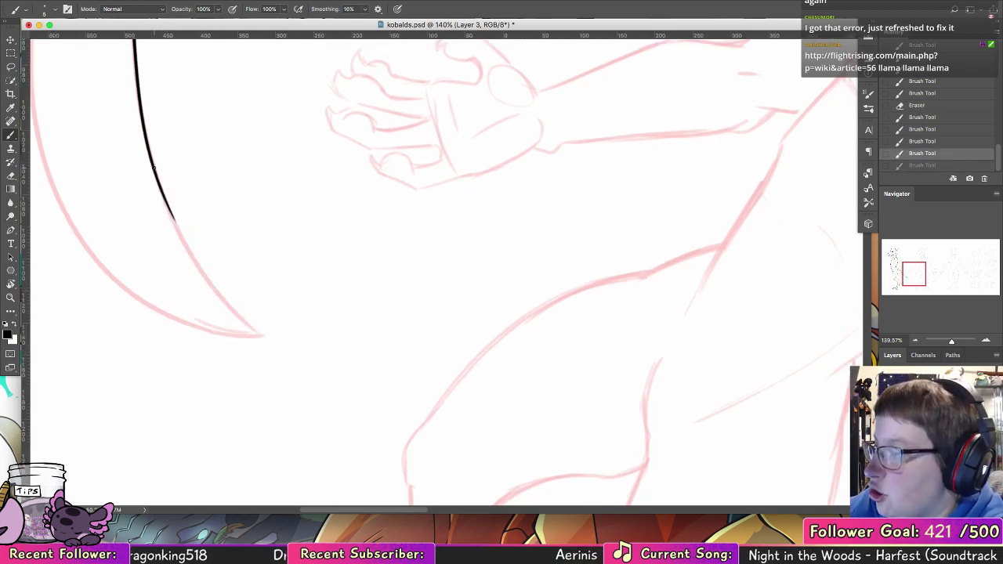
{"action": "mouse_move", "coordinate": [168, 217]}
{"action": "left_mouse_down"}
{"action": "mouse_move", "coordinate": [273, 336]}
{"action": "mouse_move", "coordinate": [129, 263]}
{"action": "left_mouse_up"}
{"action": "mouse_move", "coordinate": [264, 267]}
{"action": "left_mouse_down"}
{"action": "mouse_move", "coordinate": [347, 340]}
{"action": "mouse_move", "coordinate": [393, 405]}
{"action": "left_mouse_up"}
- Try inking the tail's lower contour upward from the tip in one long stroke
{"action": "left_click_drag", "start_coordinate": [288, 426], "coordinate": [170, 196]}
{"action": "key", "text": "super+z"}
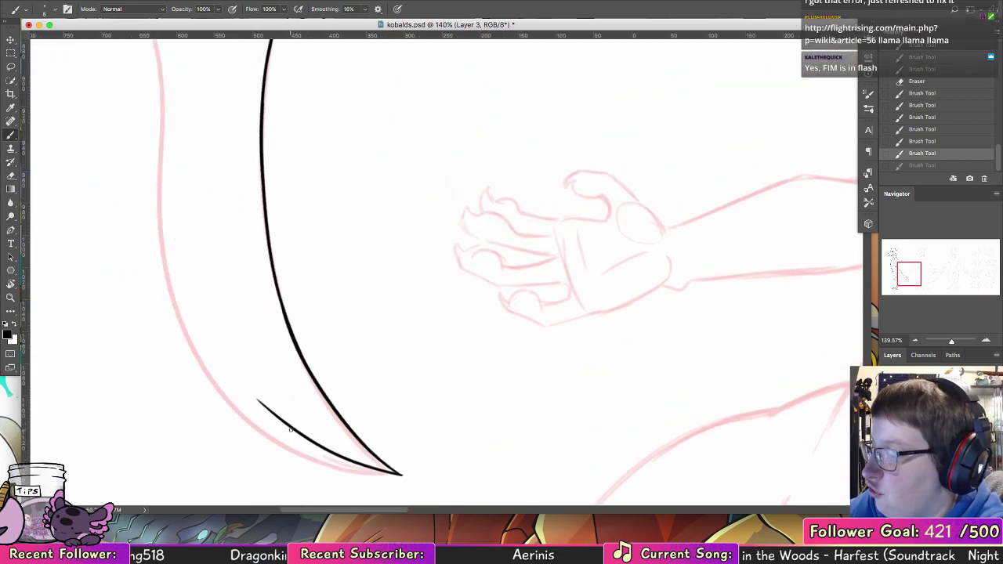
{"action": "left_click_drag", "start_coordinate": [264, 403], "coordinate": [147, 127]}
{"action": "key", "text": "super+z"}
{"action": "left_click_drag", "start_coordinate": [289, 426], "coordinate": [178, 139]}
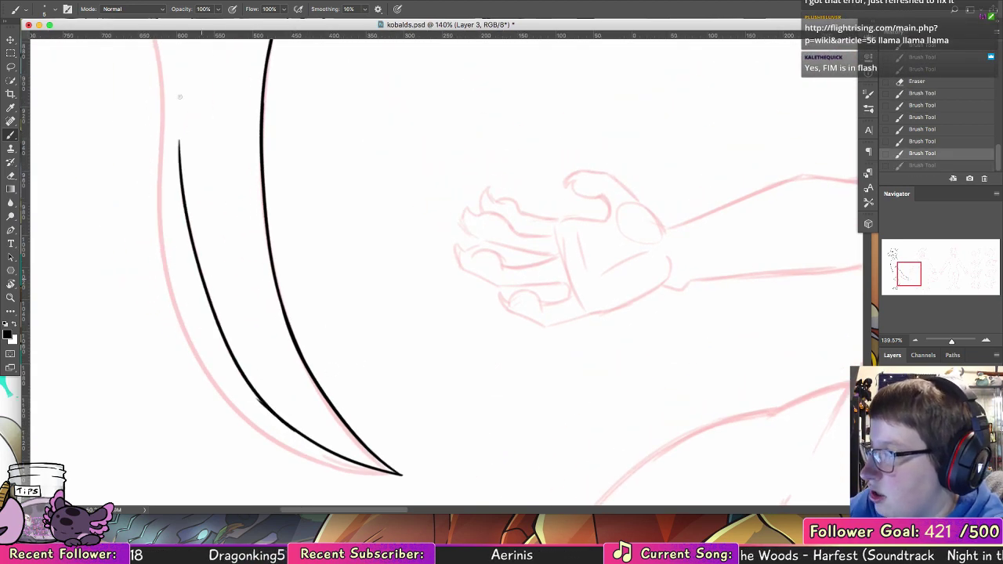
{"action": "mouse_move", "coordinate": [367, 300]}
{"action": "left_mouse_down"}
{"action": "mouse_move", "coordinate": [412, 320]}
{"action": "mouse_move", "coordinate": [493, 477]}
{"action": "left_mouse_up"}
{"action": "left_click_drag", "start_coordinate": [438, 286], "coordinate": [448, 318]}
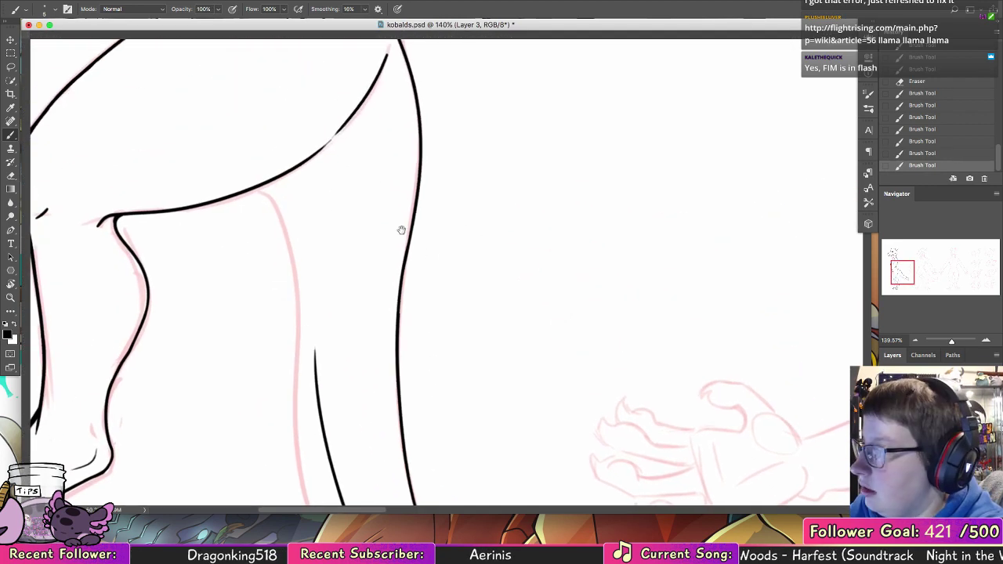
{"action": "key", "text": "super+z"}
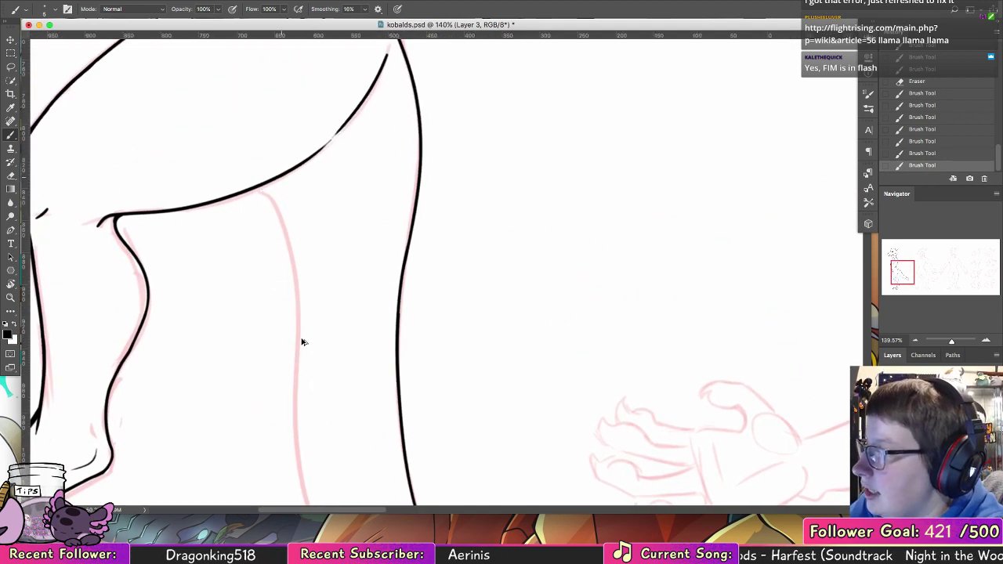
- Ink the tail's lower contour from the underside of the thigh down to the tip, reinforcing the line where the strokes join
{"action": "left_click_drag", "start_coordinate": [303, 298], "coordinate": [283, 179]}
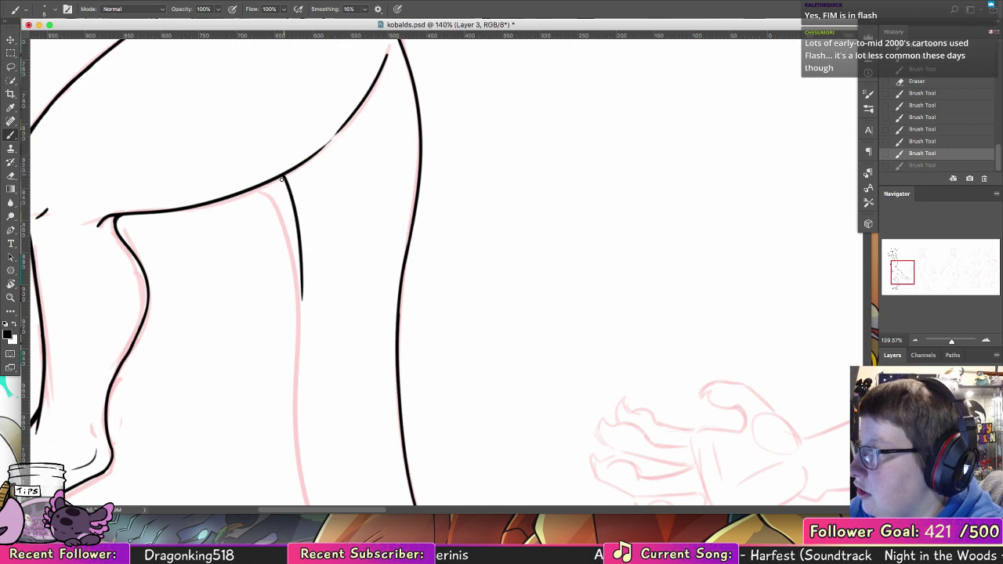
{"action": "scroll", "coordinate": [286, 156], "scroll_direction": "down", "scroll_amount": 5}
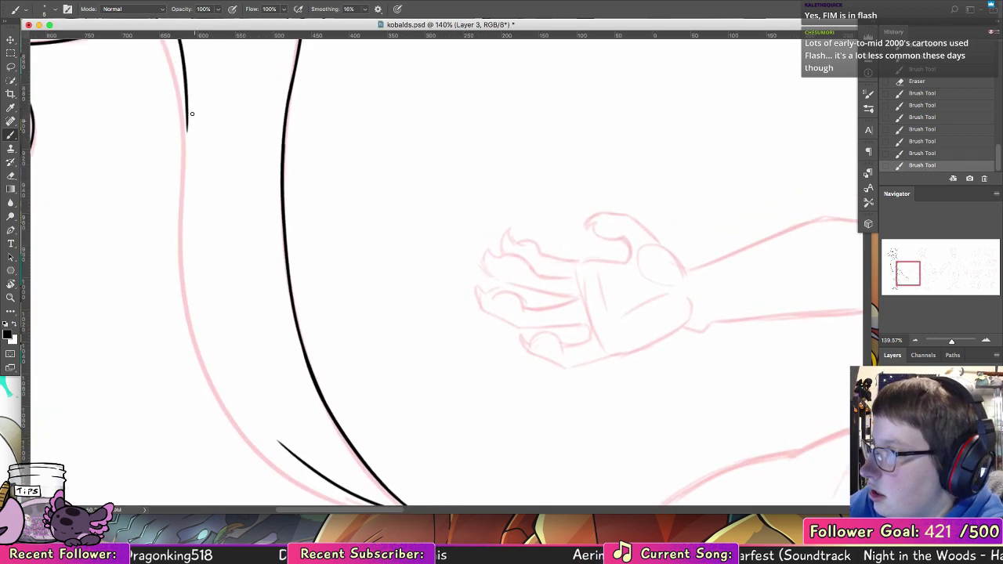
{"action": "mouse_move", "coordinate": [187, 124]}
{"action": "left_mouse_down"}
{"action": "mouse_move", "coordinate": [220, 379]}
{"action": "mouse_move", "coordinate": [271, 440]}
{"action": "left_mouse_up"}
{"action": "key", "text": "super+z"}
{"action": "mouse_move", "coordinate": [187, 107]}
{"action": "left_mouse_down"}
{"action": "mouse_move", "coordinate": [190, 239]}
{"action": "mouse_move", "coordinate": [259, 423]}
{"action": "mouse_move", "coordinate": [282, 445]}
{"action": "left_mouse_up"}
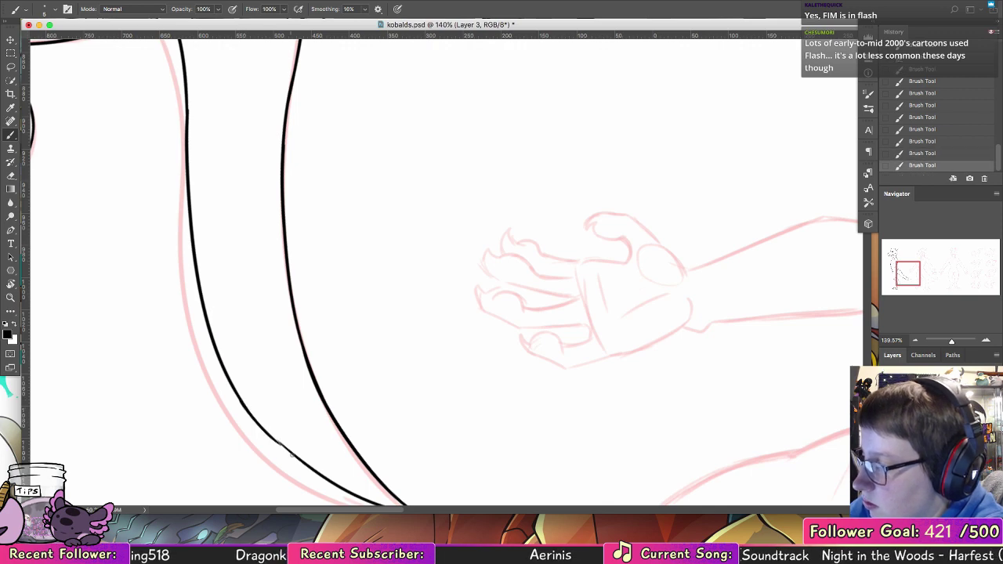
{"action": "left_click_drag", "start_coordinate": [238, 397], "coordinate": [306, 467]}
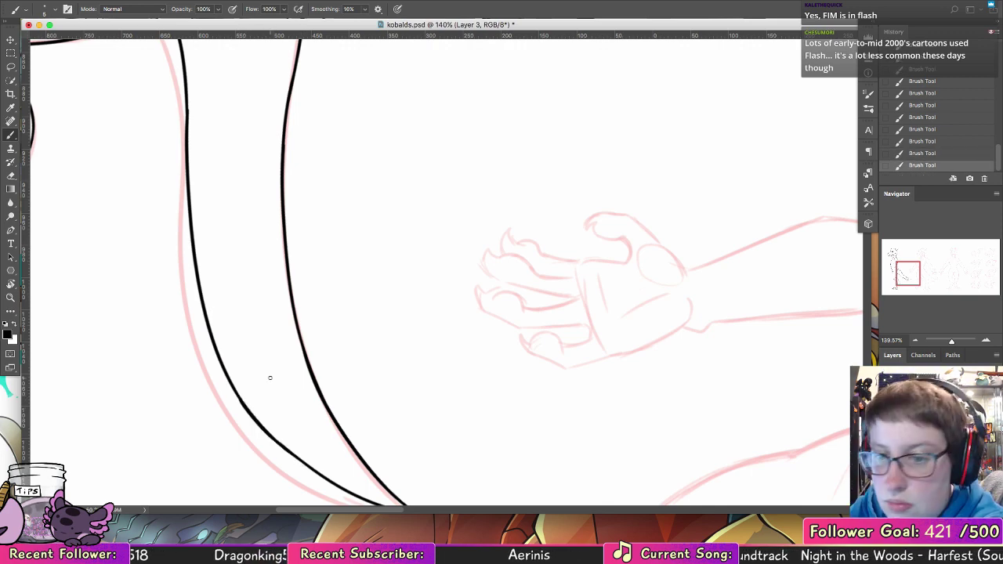
{"action": "left_click_drag", "start_coordinate": [436, 398], "coordinate": [394, 343]}
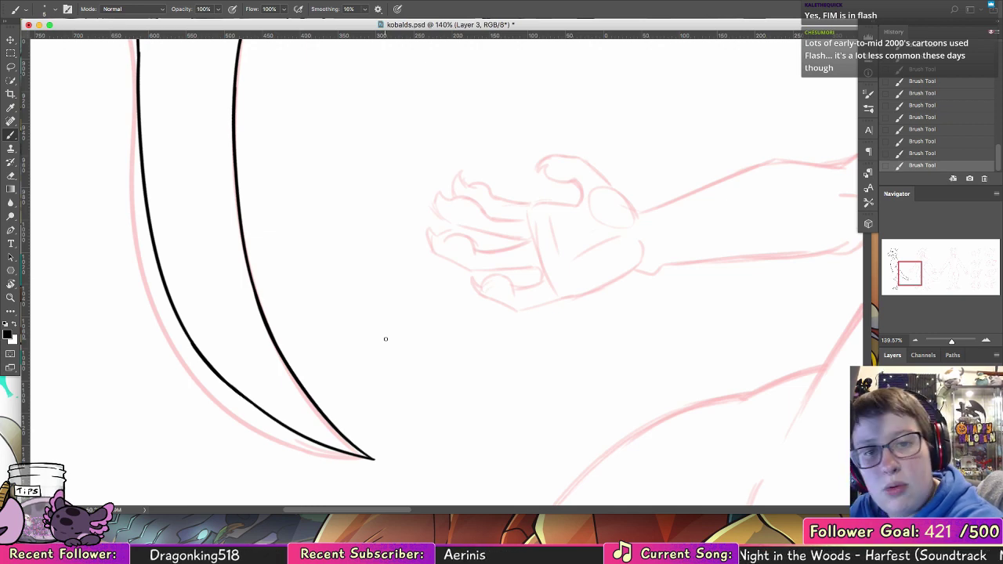
- Straighten the rotated canvas and ink the side-view kobold's shoulder joint as a circle with a small cross inside
{"action": "double_click", "coordinate": [11, 284]}
{"action": "left_click", "coordinate": [11, 297]}
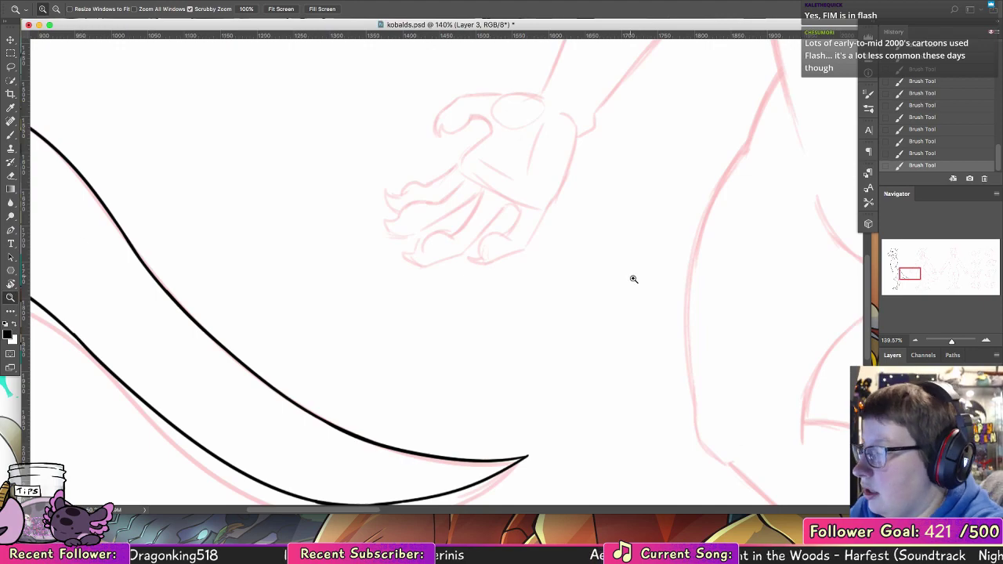
{"action": "left_click_drag", "start_coordinate": [616, 282], "coordinate": [584, 267]}
{"action": "left_click", "coordinate": [611, 300], "text": "alt"}
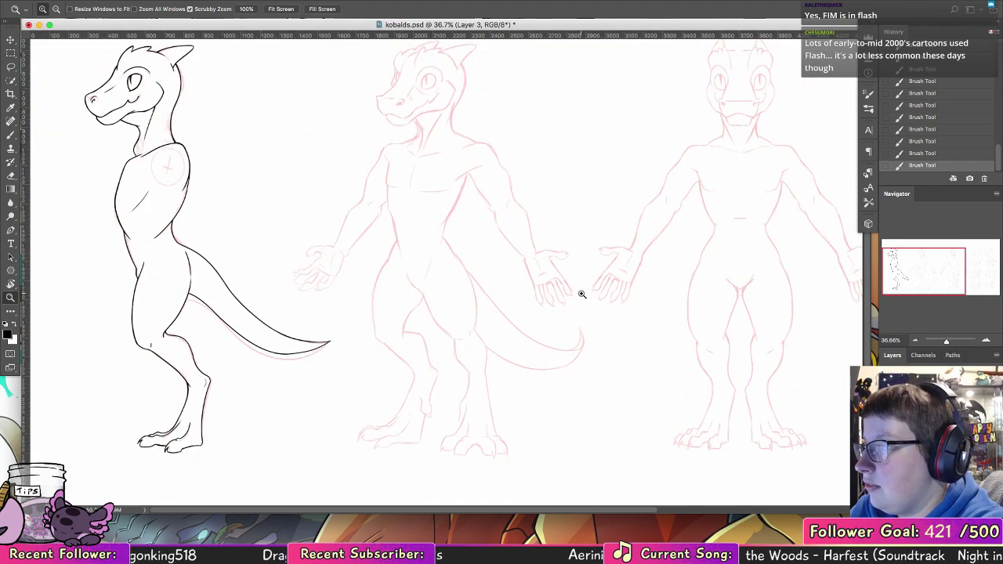
{"action": "left_click", "coordinate": [565, 276], "text": "alt"}
{"action": "left_click_drag", "start_coordinate": [109, 179], "coordinate": [232, 197]}
{"action": "key", "text": "b"}
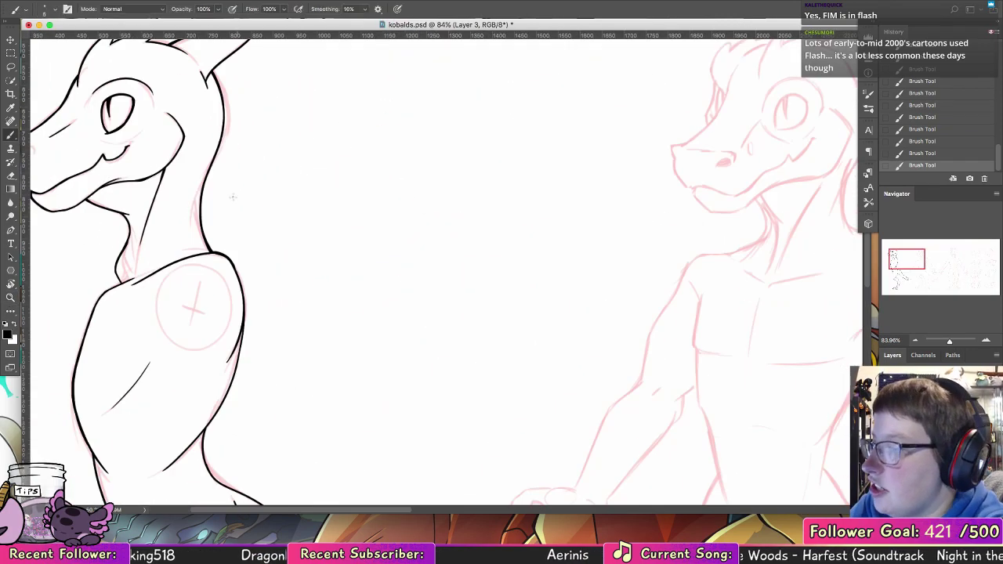
{"action": "left_click_drag", "start_coordinate": [188, 304], "coordinate": [207, 314]}
{"action": "mouse_move", "coordinate": [184, 265]}
{"action": "left_mouse_down"}
{"action": "mouse_move", "coordinate": [183, 345]}
{"action": "mouse_move", "coordinate": [181, 263]}
{"action": "mouse_move", "coordinate": [212, 339]}
{"action": "left_mouse_up"}
{"action": "key", "text": "super+z"}
{"action": "key", "text": "super+z"}
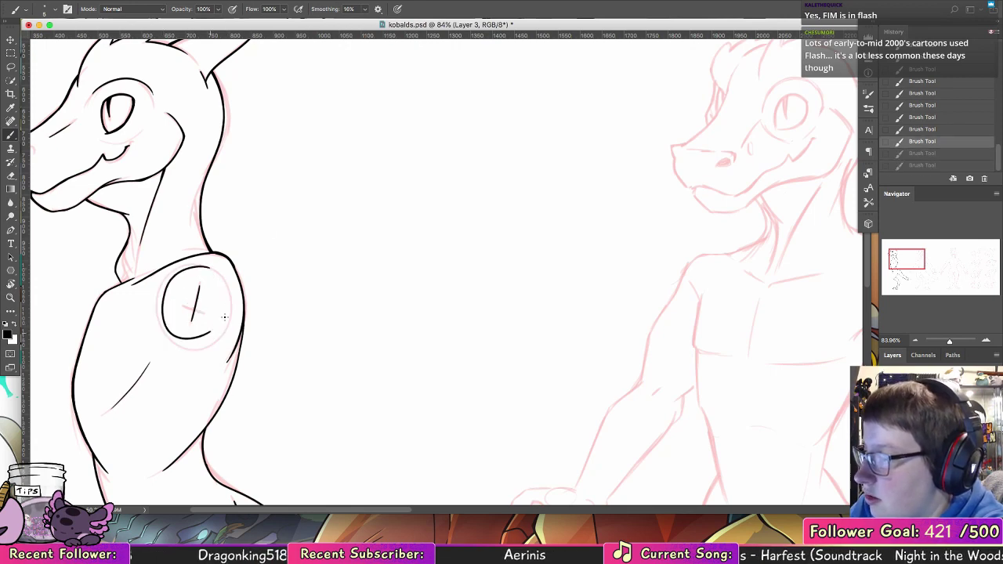
{"action": "key", "text": "super+z"}
{"action": "left_click_drag", "start_coordinate": [215, 271], "coordinate": [202, 345]}
{"action": "left_click_drag", "start_coordinate": [214, 268], "coordinate": [231, 313]}
{"action": "key", "text": "super+z"}
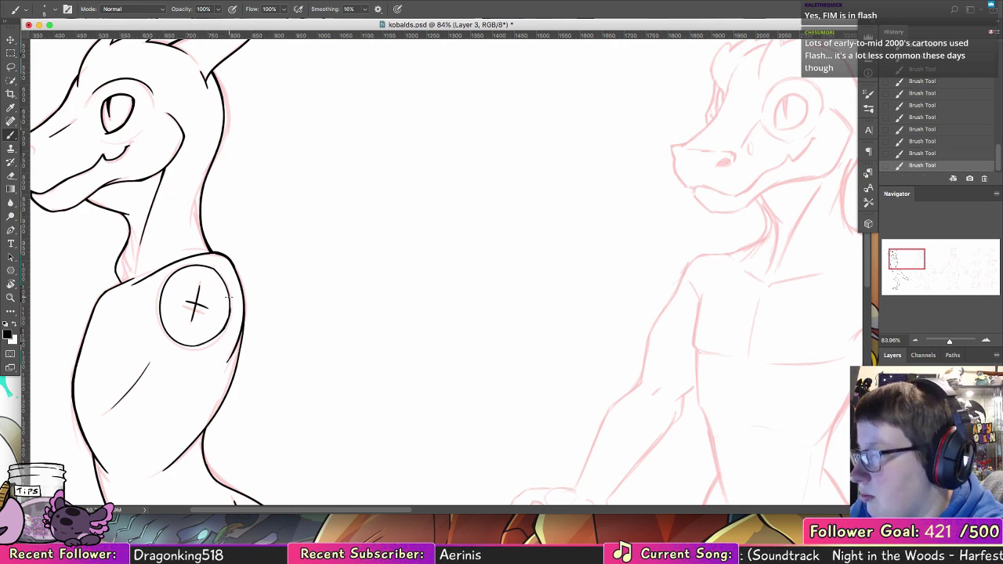
- Ink the three-quarter-view kobold's face profile as one curve between the forehead and the front of the muzzle
{"action": "mouse_move", "coordinate": [667, 251]}
{"action": "left_mouse_down"}
{"action": "mouse_move", "coordinate": [286, 316]}
{"action": "mouse_move", "coordinate": [243, 353]}
{"action": "left_mouse_up"}
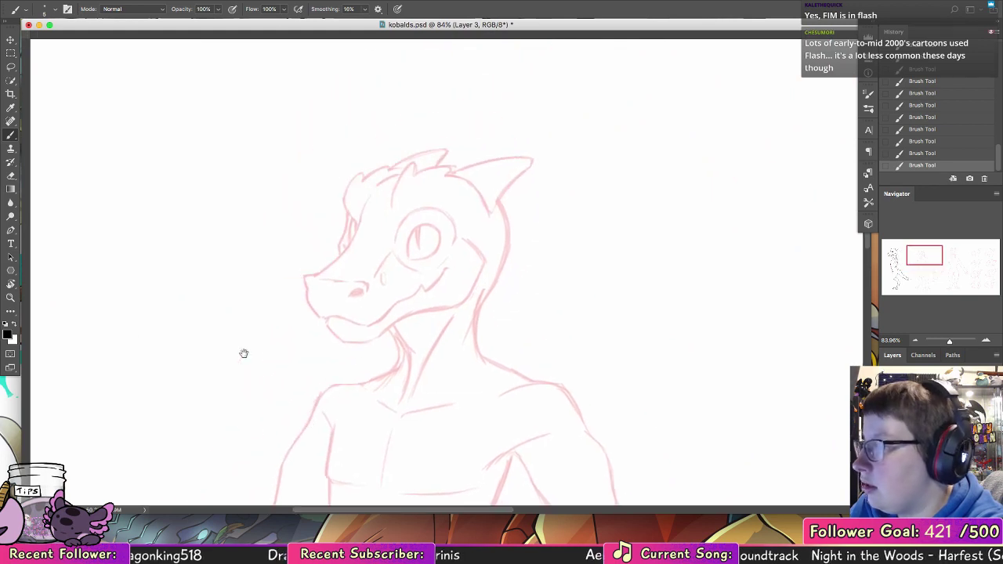
{"action": "left_click", "coordinate": [10, 298]}
{"action": "left_click_drag", "start_coordinate": [360, 227], "coordinate": [440, 256]}
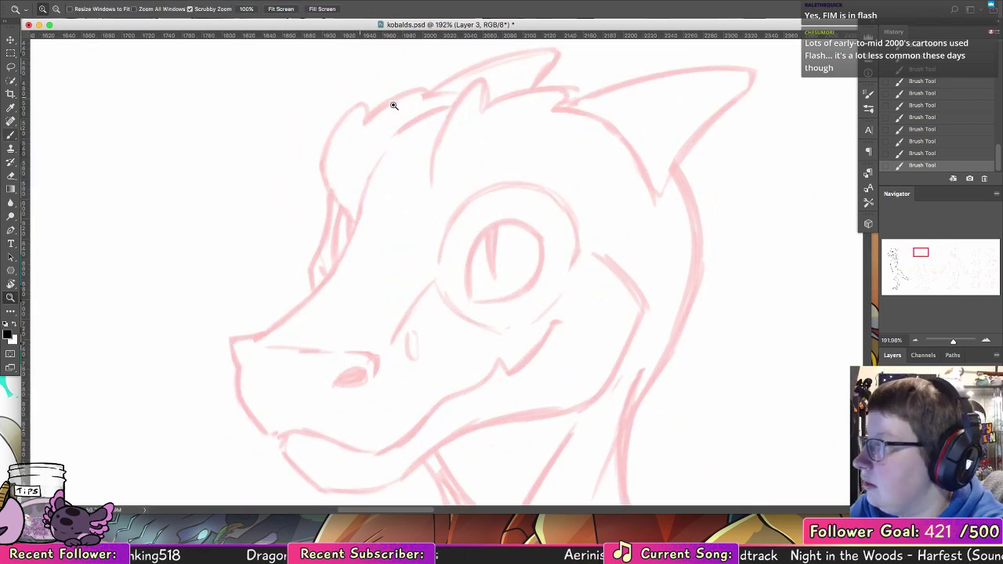
{"action": "key", "text": "b"}
{"action": "left_click_drag", "start_coordinate": [383, 149], "coordinate": [357, 222]}
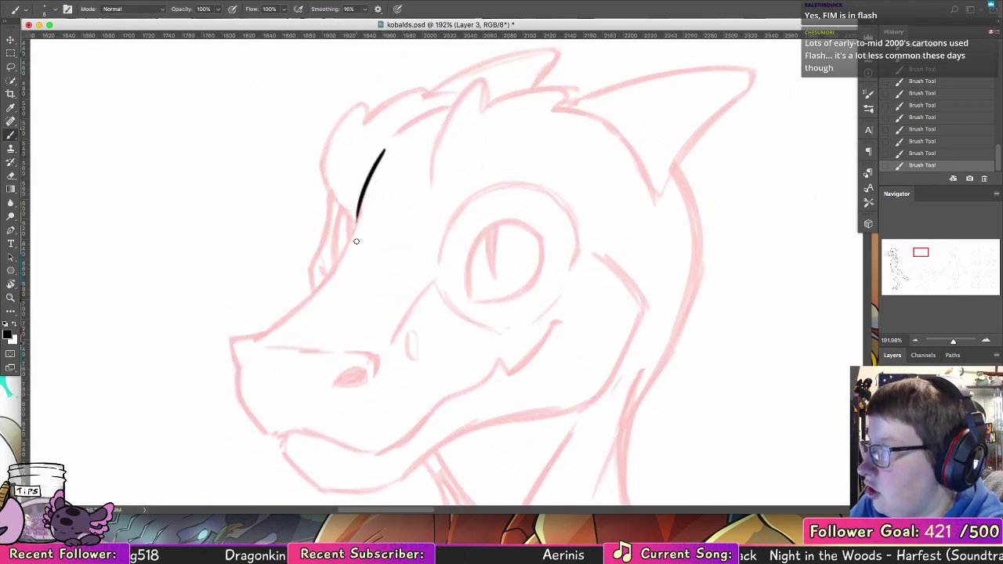
{"action": "key", "text": "super+z"}
{"action": "left_click_drag", "start_coordinate": [384, 147], "coordinate": [344, 251]}
{"action": "key", "text": "super+z"}
{"action": "mouse_move", "coordinate": [253, 337]}
{"action": "left_mouse_down"}
{"action": "mouse_move", "coordinate": [322, 291]}
{"action": "mouse_move", "coordinate": [383, 160]}
{"action": "left_mouse_up"}
{"action": "key", "text": "super+z"}
{"action": "left_click_drag", "start_coordinate": [256, 336], "coordinate": [386, 154]}
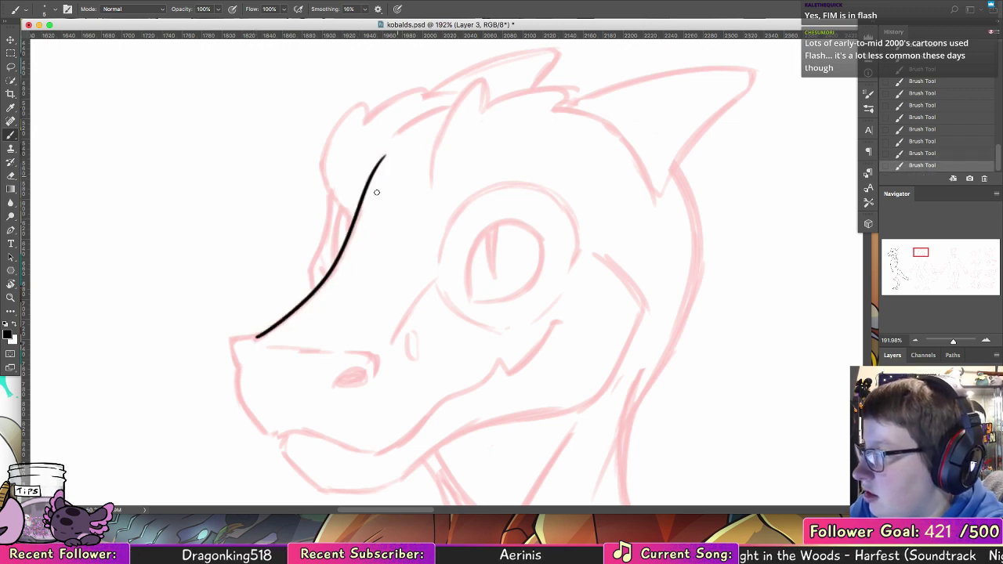
- Ink the short rounded nose tip at the front end of the muzzle line
{"action": "mouse_move", "coordinate": [257, 338]}
{"action": "left_mouse_down"}
{"action": "mouse_move", "coordinate": [235, 358]}
{"action": "mouse_move", "coordinate": [240, 369]}
{"action": "left_mouse_up"}
{"action": "key", "text": "super+z"}
{"action": "left_click_drag", "start_coordinate": [464, 325], "coordinate": [434, 274]}
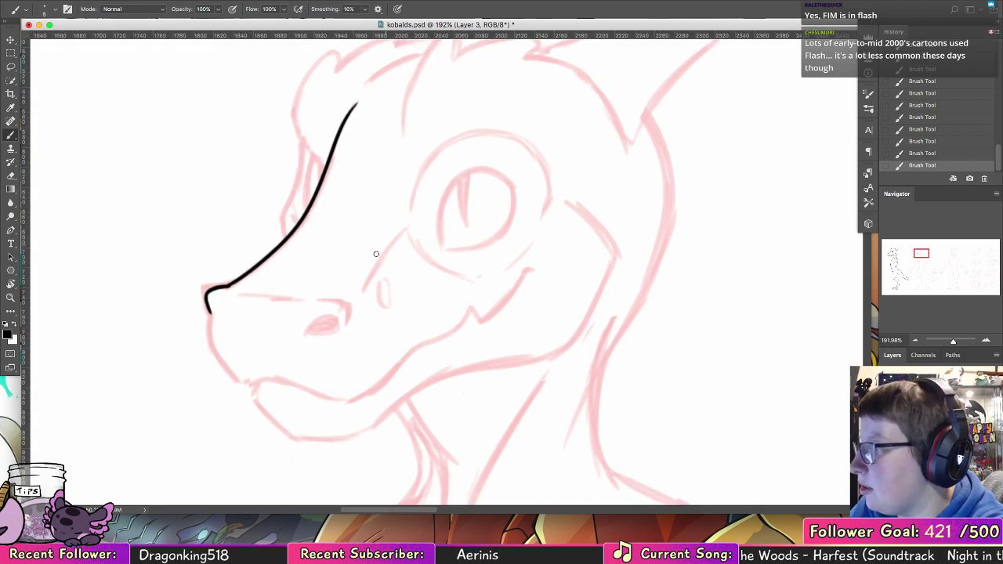
- Ink the slanted crease in front of the near eye and the small curved mark below it
{"action": "left_click_drag", "start_coordinate": [404, 223], "coordinate": [367, 288]}
{"action": "key", "text": "super+z"}
{"action": "mouse_move", "coordinate": [402, 230]}
{"action": "left_mouse_down"}
{"action": "mouse_move", "coordinate": [374, 271]}
{"action": "mouse_move", "coordinate": [382, 292]}
{"action": "left_mouse_up"}
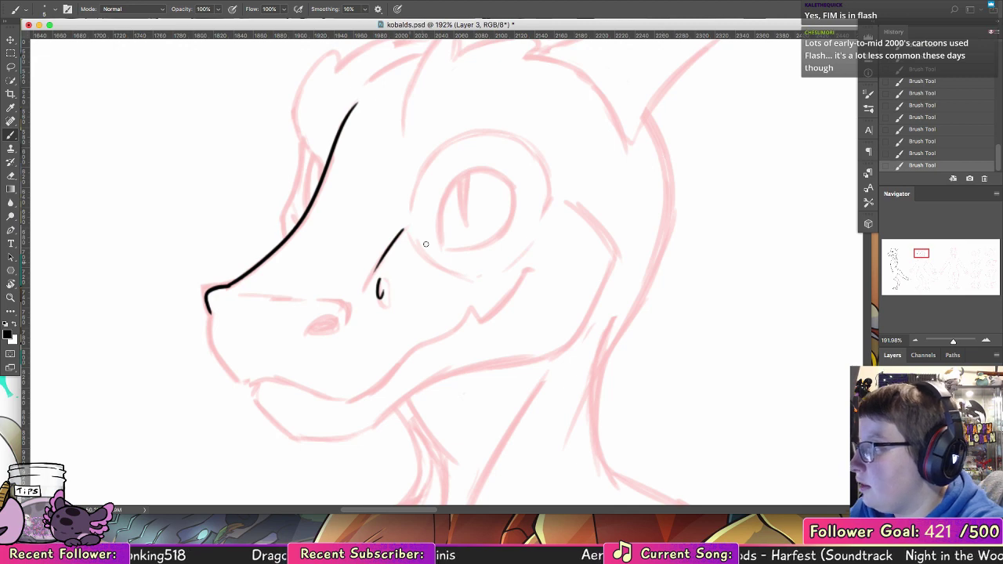
- Ink the large ring around the near eye with an upper arc and a lower rear arc
{"action": "left_click_drag", "start_coordinate": [518, 211], "coordinate": [463, 297]}
{"action": "left_click_drag", "start_coordinate": [356, 291], "coordinate": [490, 272]}
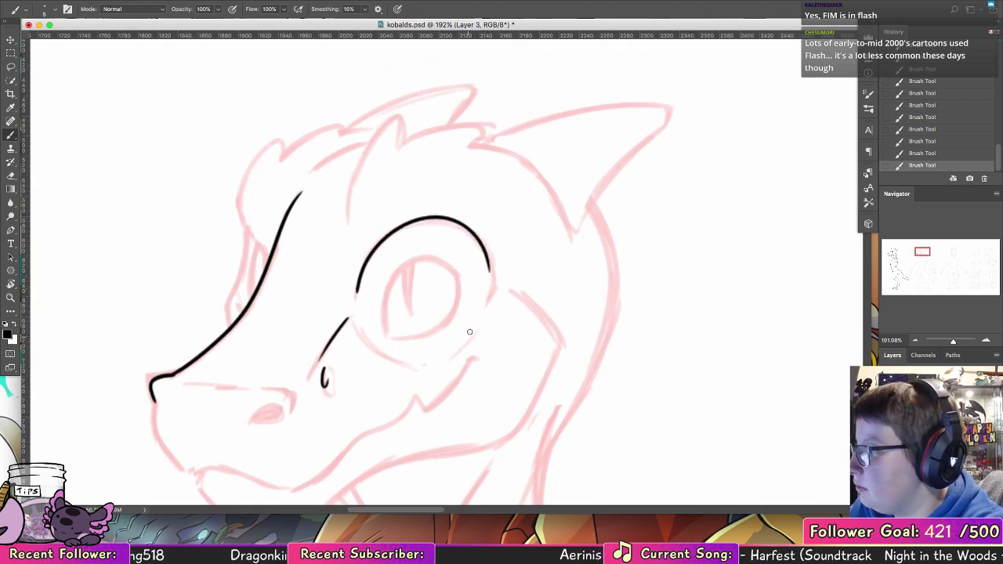
{"action": "left_click_drag", "start_coordinate": [453, 349], "coordinate": [373, 358]}
{"action": "left_click_drag", "start_coordinate": [491, 285], "coordinate": [453, 352]}
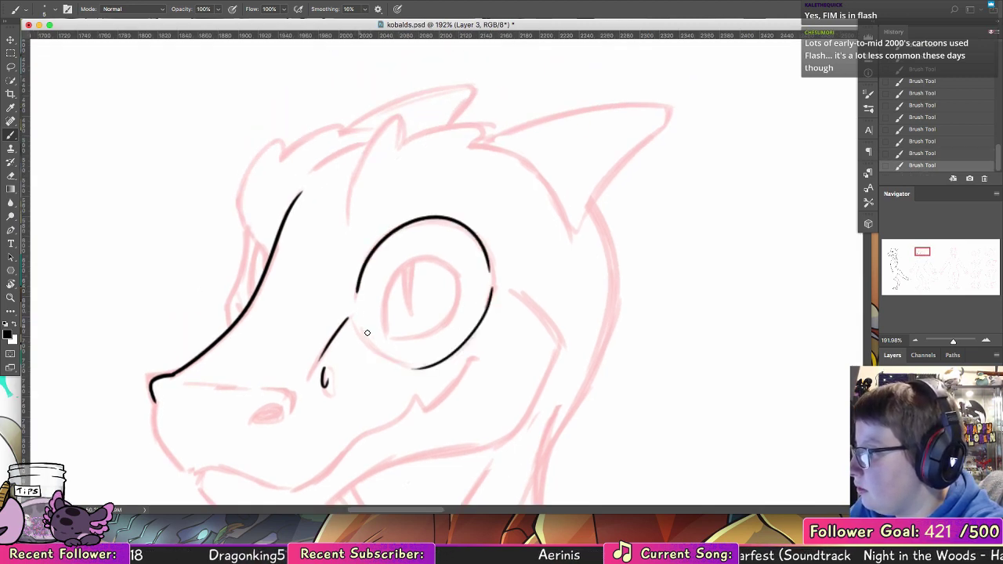
- Add the ring's short lower front arc, then ink the near eye's outline and its solid slit pupil
{"action": "mouse_move", "coordinate": [365, 336]}
{"action": "left_mouse_down"}
{"action": "mouse_move", "coordinate": [382, 354]}
{"action": "mouse_move", "coordinate": [460, 293]}
{"action": "left_mouse_up"}
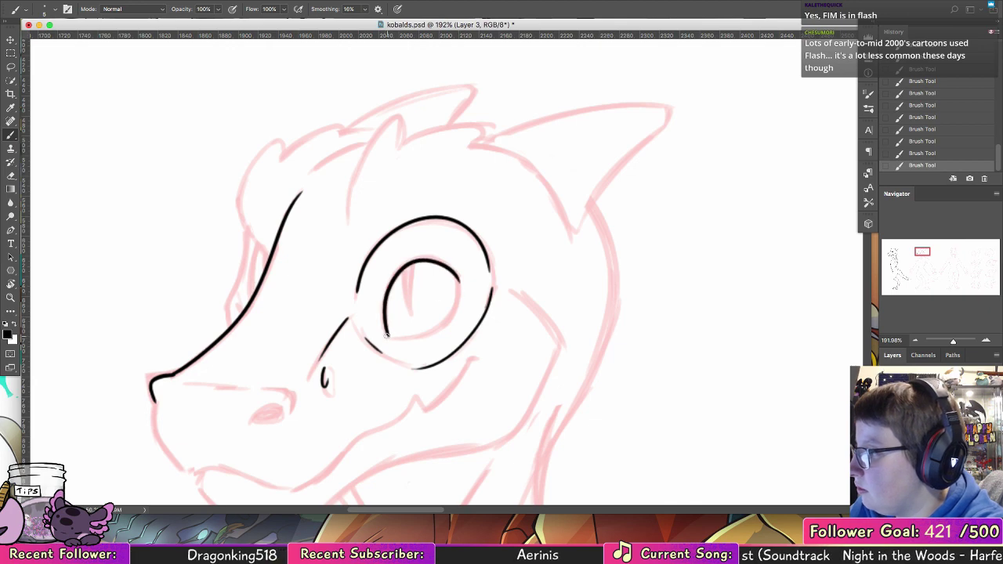
{"action": "mouse_move", "coordinate": [386, 334]}
{"action": "left_mouse_down"}
{"action": "mouse_move", "coordinate": [456, 272]}
{"action": "mouse_move", "coordinate": [449, 312]}
{"action": "left_mouse_up"}
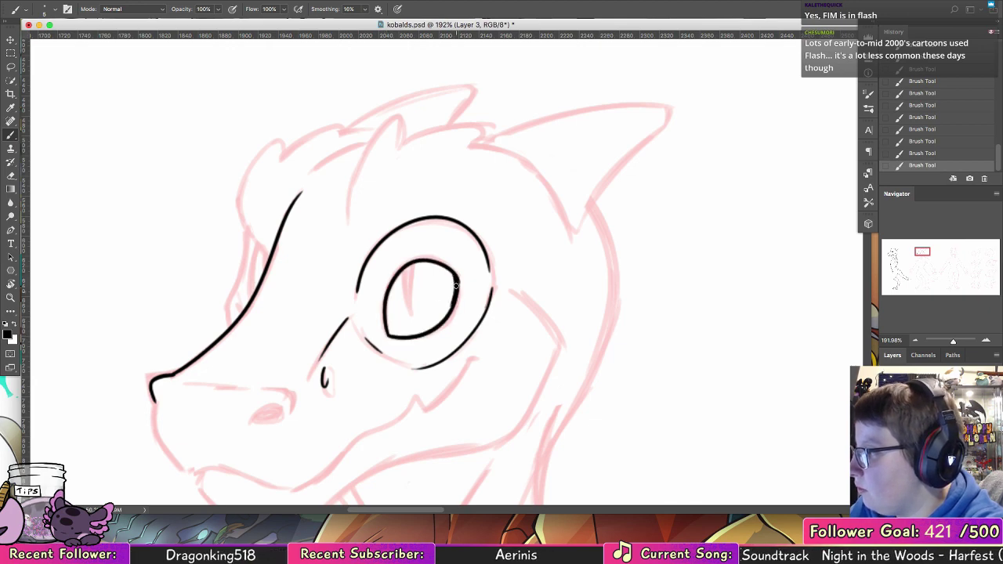
{"action": "key", "text": "super+z"}
{"action": "left_click_drag", "start_coordinate": [456, 277], "coordinate": [446, 321]}
{"action": "left_click_drag", "start_coordinate": [401, 271], "coordinate": [410, 311]}
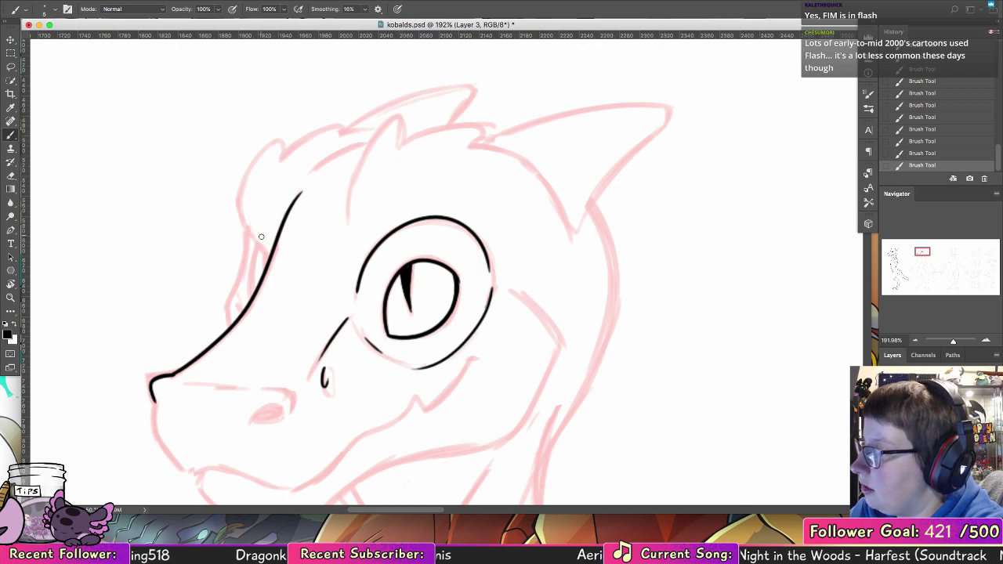
- Ink the spiky crest above the forehead, including the far brow, the front tufts and the lines joining them
{"action": "left_click_drag", "start_coordinate": [268, 262], "coordinate": [242, 153]}
{"action": "mouse_move", "coordinate": [242, 190]}
{"action": "left_mouse_down"}
{"action": "mouse_move", "coordinate": [286, 130]}
{"action": "mouse_move", "coordinate": [281, 161]}
{"action": "mouse_move", "coordinate": [347, 122]}
{"action": "mouse_move", "coordinate": [337, 136]}
{"action": "left_mouse_up"}
{"action": "left_click_drag", "start_coordinate": [308, 183], "coordinate": [370, 147]}
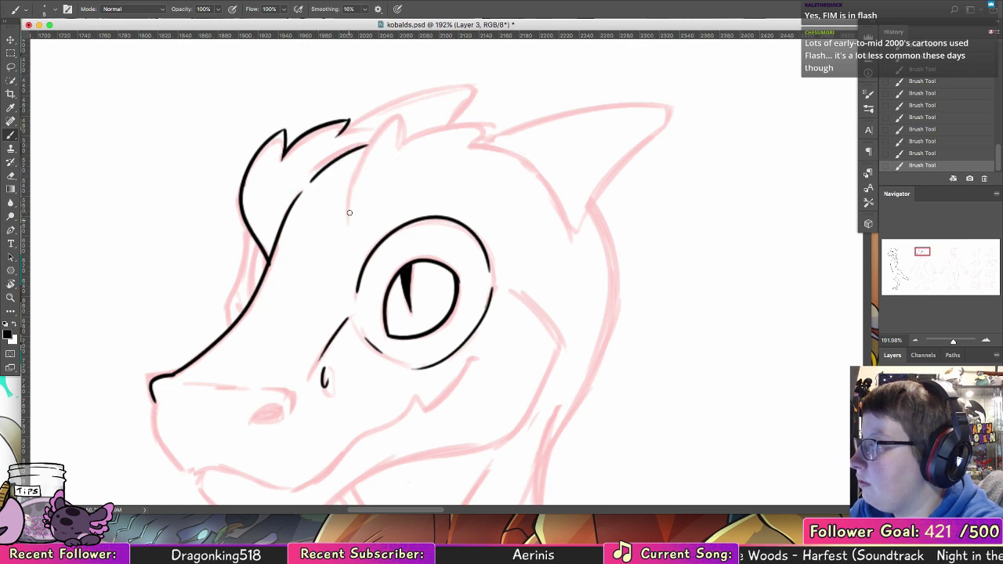
{"action": "mouse_move", "coordinate": [349, 212]}
{"action": "left_mouse_down"}
{"action": "mouse_move", "coordinate": [403, 114]}
{"action": "mouse_move", "coordinate": [404, 134]}
{"action": "left_mouse_up"}
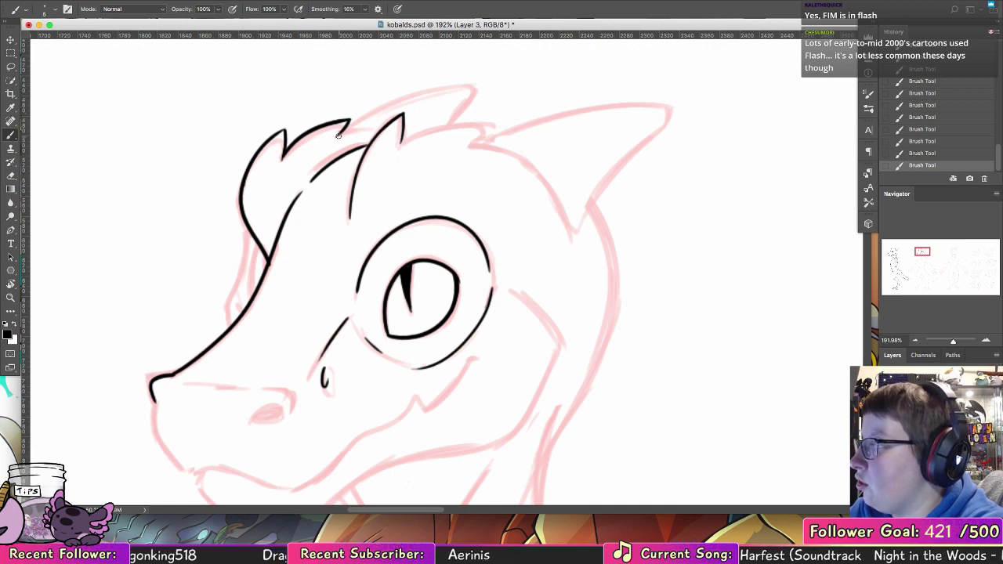
{"action": "left_click_drag", "start_coordinate": [339, 136], "coordinate": [387, 127]}
{"action": "key", "text": "super+z"}
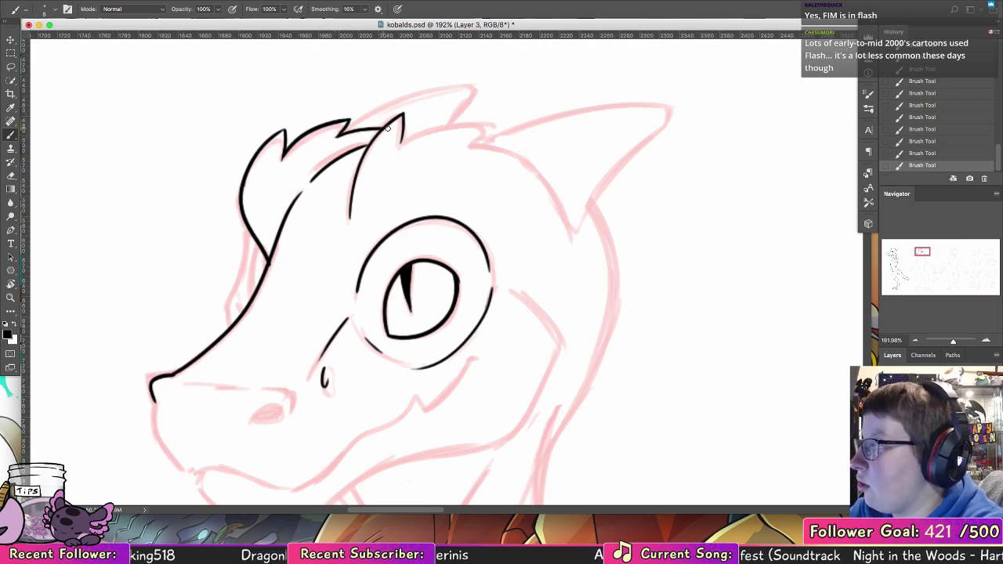
- Erase the overshooting end of the far brow line where it crosses the muzzle profile
{"action": "key", "text": "e"}
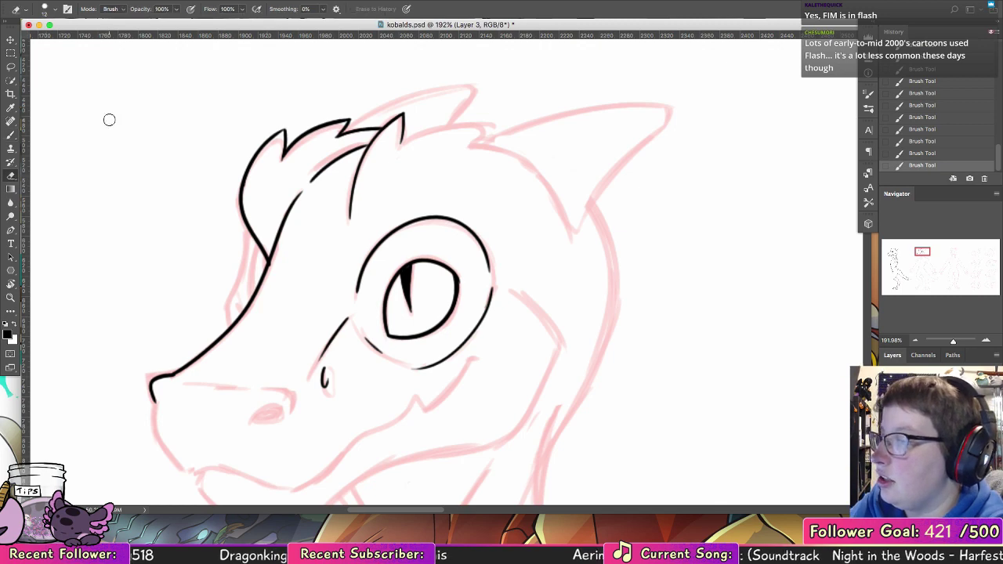
{"action": "left_click_drag", "start_coordinate": [276, 267], "coordinate": [275, 283]}
{"action": "left_click", "coordinate": [11, 137]}
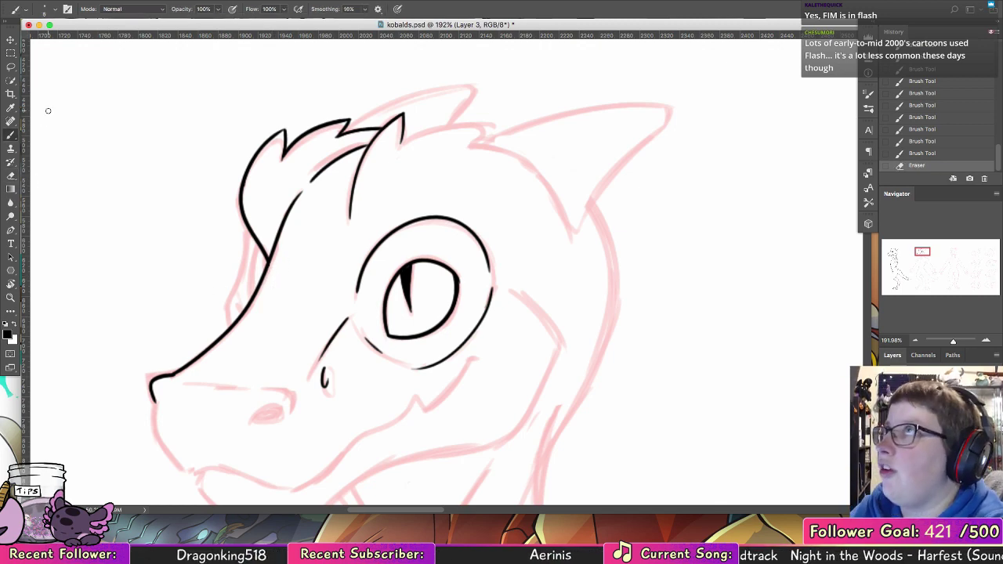
- Ink the visible sliver of the far eye beside the muzzle profile and darken its pupil
{"action": "left_click_drag", "start_coordinate": [256, 242], "coordinate": [256, 285]}
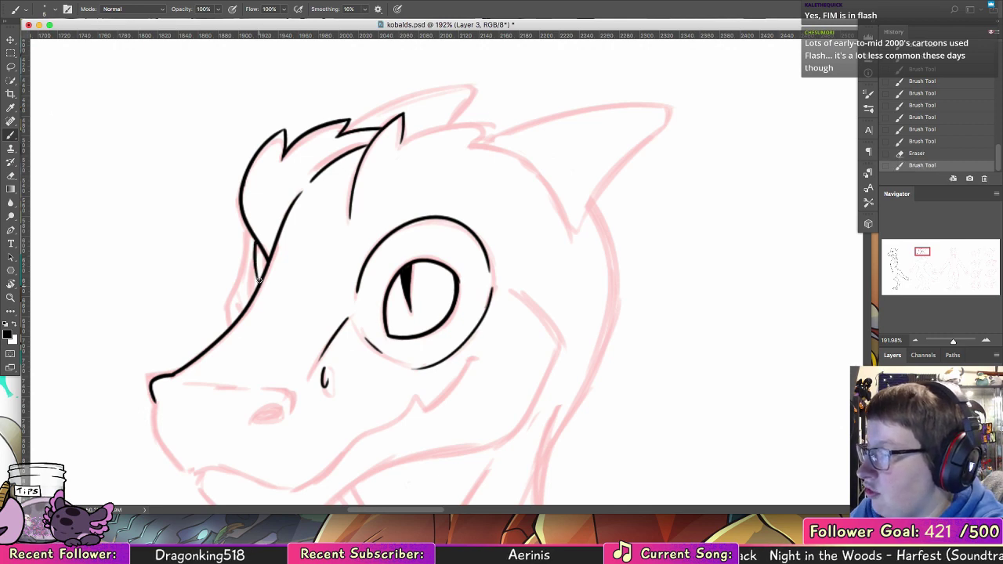
{"action": "key", "text": "super+z"}
{"action": "left_click_drag", "start_coordinate": [257, 242], "coordinate": [257, 289]}
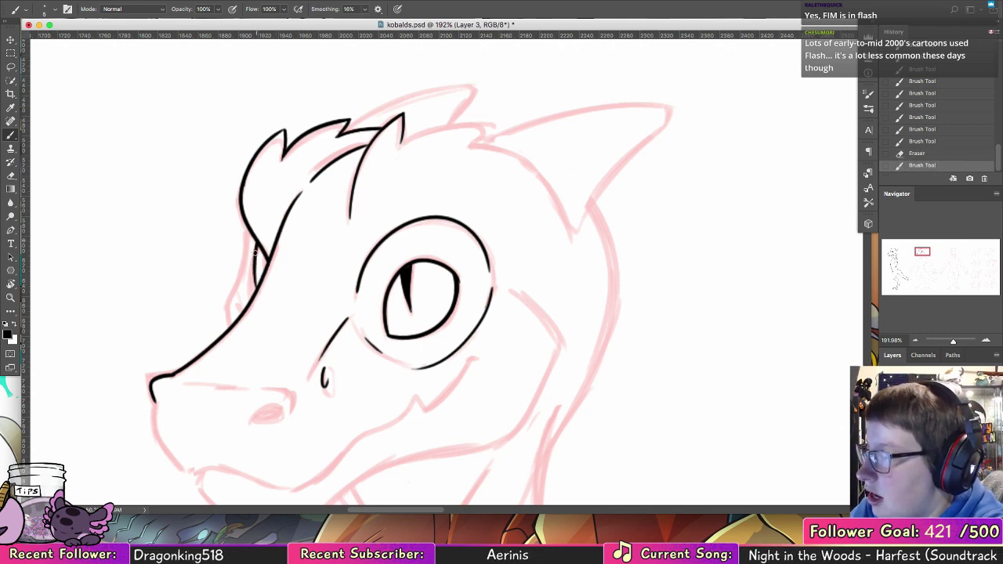
{"action": "left_click_drag", "start_coordinate": [255, 251], "coordinate": [256, 282]}
{"action": "left_click_drag", "start_coordinate": [264, 249], "coordinate": [262, 271]}
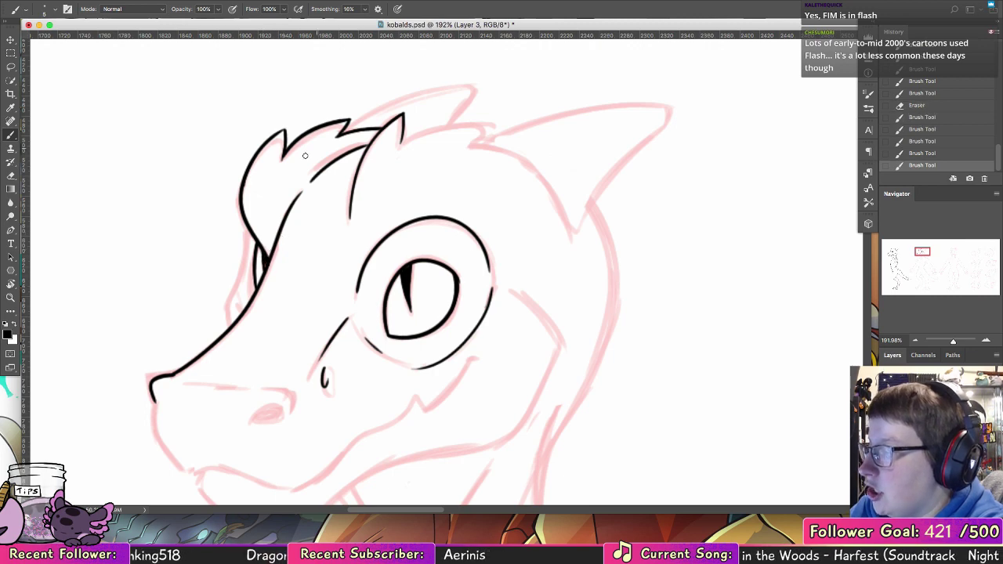
- Ink the far cheek contour beside the far eye, then the nostril with the short curve above it
{"action": "mouse_move", "coordinate": [242, 207]}
{"action": "left_mouse_down"}
{"action": "mouse_move", "coordinate": [255, 238]}
{"action": "mouse_move", "coordinate": [228, 322]}
{"action": "left_mouse_up"}
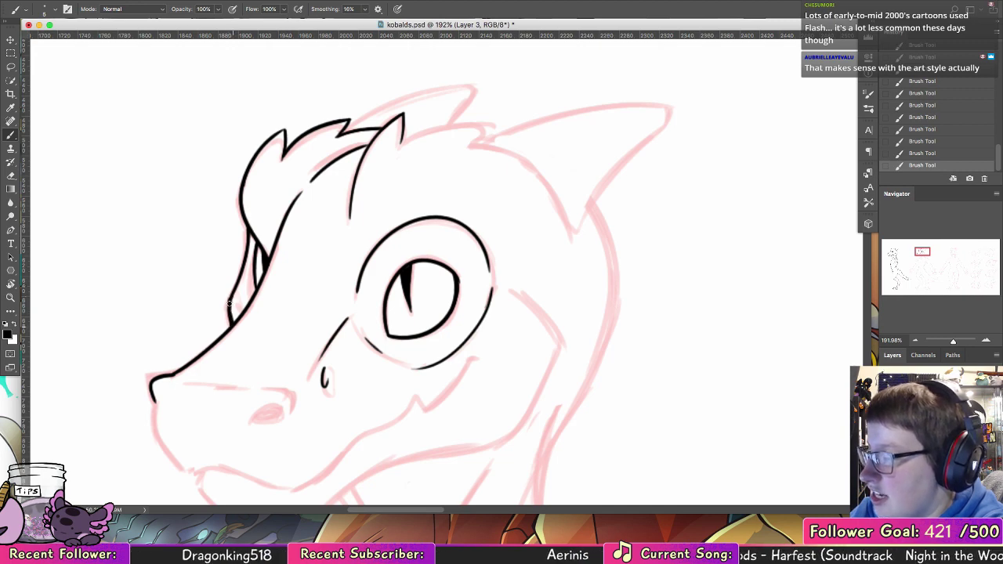
{"action": "left_click_drag", "start_coordinate": [537, 284], "coordinate": [537, 199]}
{"action": "left_click_drag", "start_coordinate": [257, 284], "coordinate": [304, 271]}
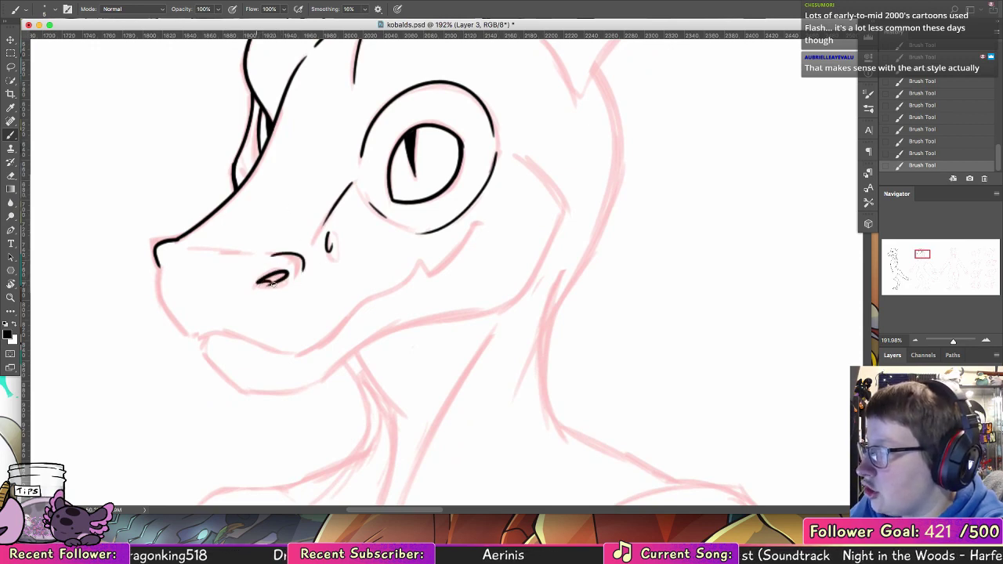
- Ink the muzzle's front edge and the wavy upper lip line back to the notched corner of the mouth
{"action": "mouse_move", "coordinate": [159, 270]}
{"action": "left_mouse_down"}
{"action": "mouse_move", "coordinate": [165, 310]}
{"action": "mouse_move", "coordinate": [160, 295]}
{"action": "mouse_move", "coordinate": [186, 335]}
{"action": "left_mouse_up"}
{"action": "key", "text": "ctrl+z"}
{"action": "mouse_move", "coordinate": [158, 291]}
{"action": "left_mouse_down"}
{"action": "mouse_move", "coordinate": [186, 335]}
{"action": "mouse_move", "coordinate": [284, 354]}
{"action": "mouse_move", "coordinate": [319, 351]}
{"action": "mouse_move", "coordinate": [380, 298]}
{"action": "left_mouse_up"}
{"action": "key", "text": "ctrl+z"}
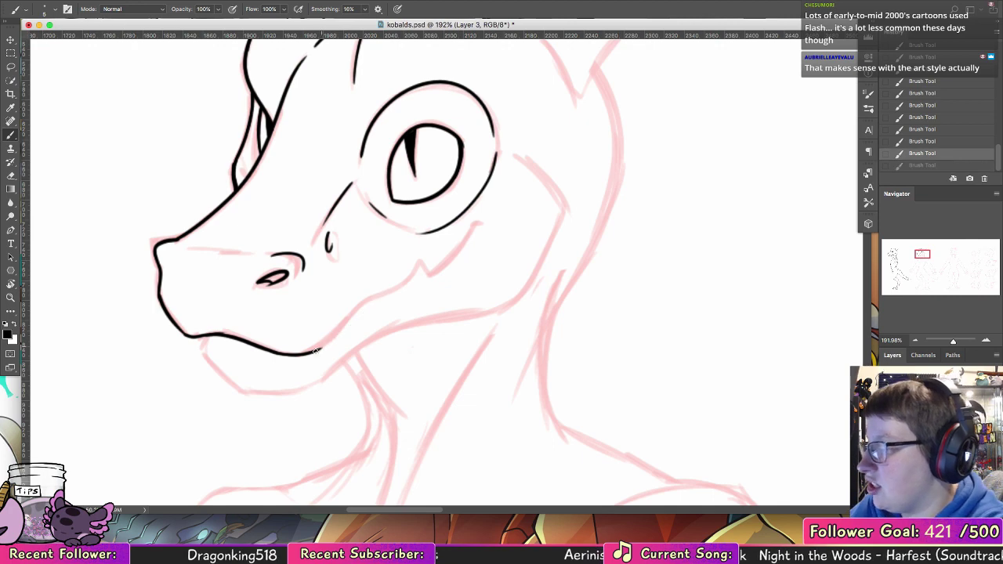
{"action": "mouse_move", "coordinate": [311, 353]}
{"action": "left_mouse_down"}
{"action": "mouse_move", "coordinate": [362, 299]}
{"action": "mouse_move", "coordinate": [387, 293]}
{"action": "mouse_move", "coordinate": [351, 315]}
{"action": "mouse_move", "coordinate": [424, 249]}
{"action": "mouse_move", "coordinate": [433, 248]}
{"action": "mouse_move", "coordinate": [433, 274]}
{"action": "mouse_move", "coordinate": [474, 229]}
{"action": "left_mouse_up"}
{"action": "key", "text": "ctrl+z"}
{"action": "scroll", "coordinate": [476, 250], "scroll_direction": "down", "scroll_amount": 3}
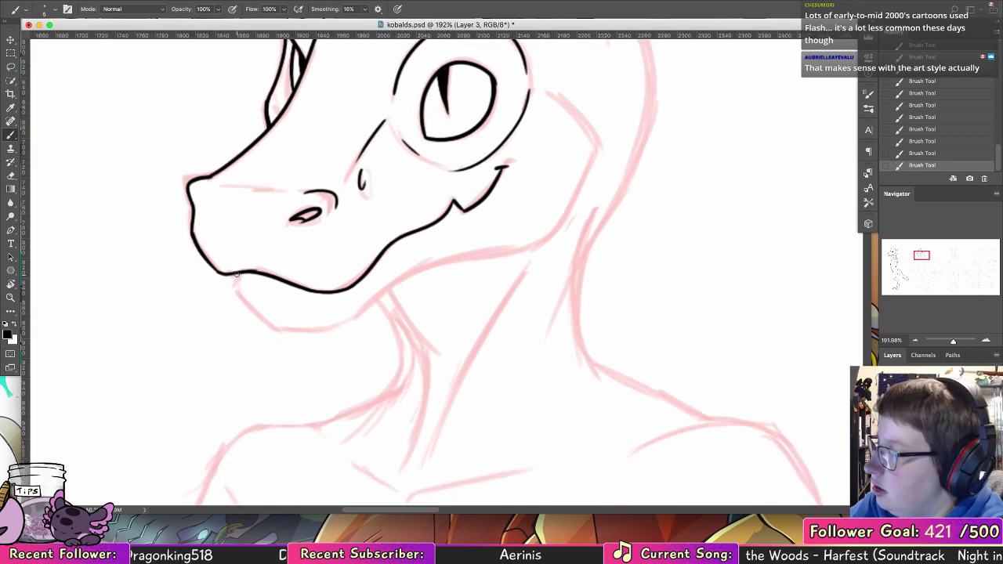
- Ink the chin and lower jaw, then the jaw's underside running back beneath the cheek
{"action": "mouse_move", "coordinate": [193, 229]}
{"action": "left_mouse_down"}
{"action": "mouse_move", "coordinate": [211, 267]}
{"action": "mouse_move", "coordinate": [195, 240]}
{"action": "mouse_move", "coordinate": [264, 319]}
{"action": "left_mouse_up"}
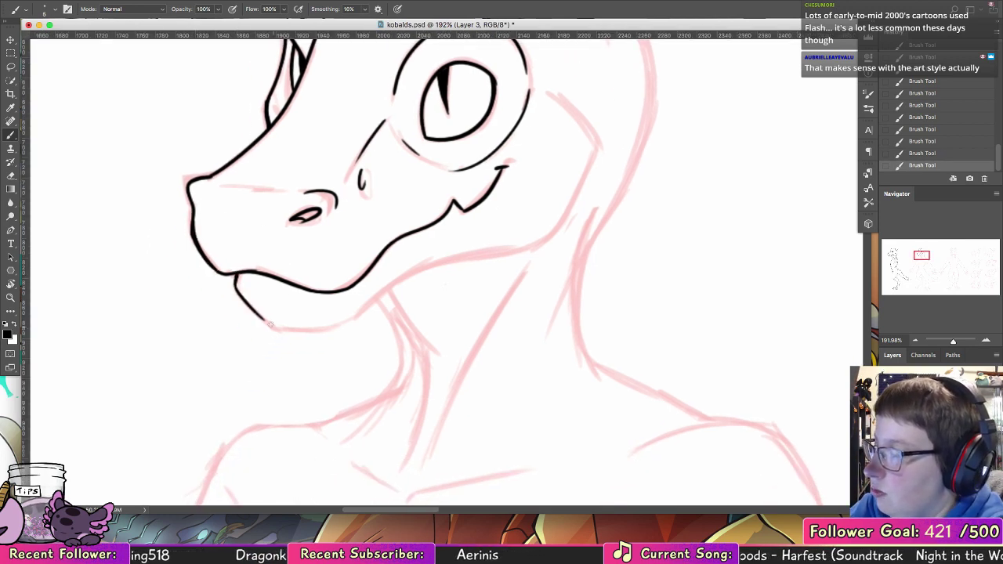
{"action": "mouse_move", "coordinate": [238, 286]}
{"action": "left_mouse_down"}
{"action": "mouse_move", "coordinate": [275, 326]}
{"action": "mouse_move", "coordinate": [266, 317]}
{"action": "mouse_move", "coordinate": [353, 319]}
{"action": "mouse_move", "coordinate": [438, 255]}
{"action": "left_mouse_up"}
{"action": "key", "text": "super+z"}
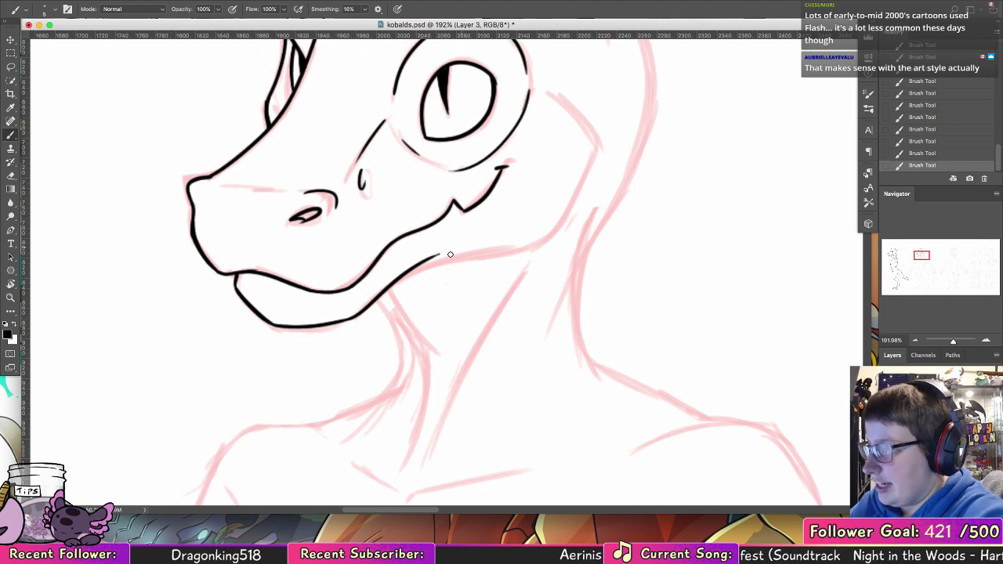
{"action": "left_click_drag", "start_coordinate": [392, 286], "coordinate": [511, 250]}
- Extend the jaw's underside to its rear angle and ink the back jaw edge up to the cheek corner
{"action": "mouse_move", "coordinate": [599, 240]}
{"action": "left_mouse_down"}
{"action": "mouse_move", "coordinate": [507, 293]}
{"action": "mouse_move", "coordinate": [523, 295]}
{"action": "left_mouse_up"}
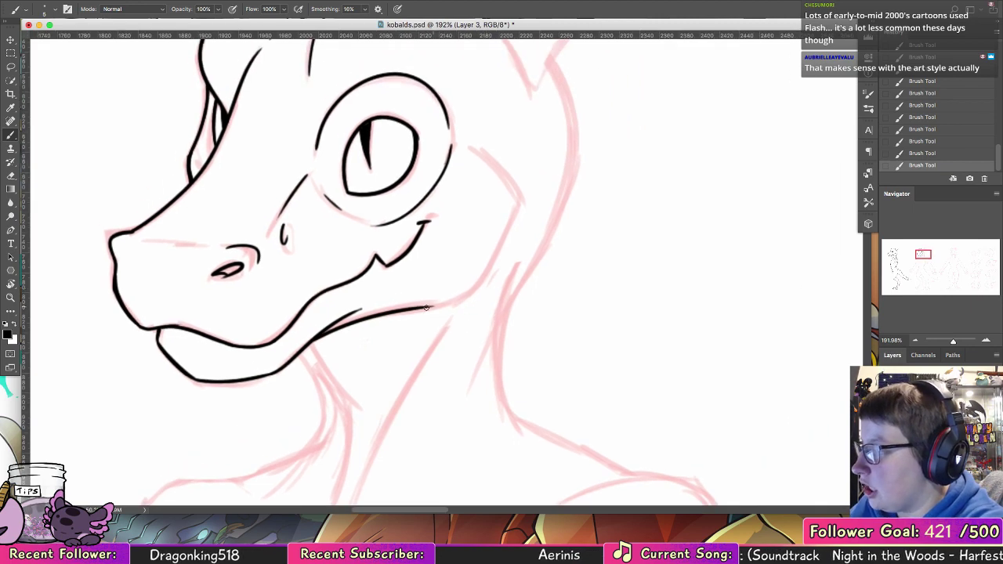
{"action": "mouse_move", "coordinate": [426, 308]}
{"action": "left_mouse_down"}
{"action": "mouse_move", "coordinate": [479, 265]}
{"action": "mouse_move", "coordinate": [501, 212]}
{"action": "left_mouse_up"}
{"action": "key", "text": "ctrl+z"}
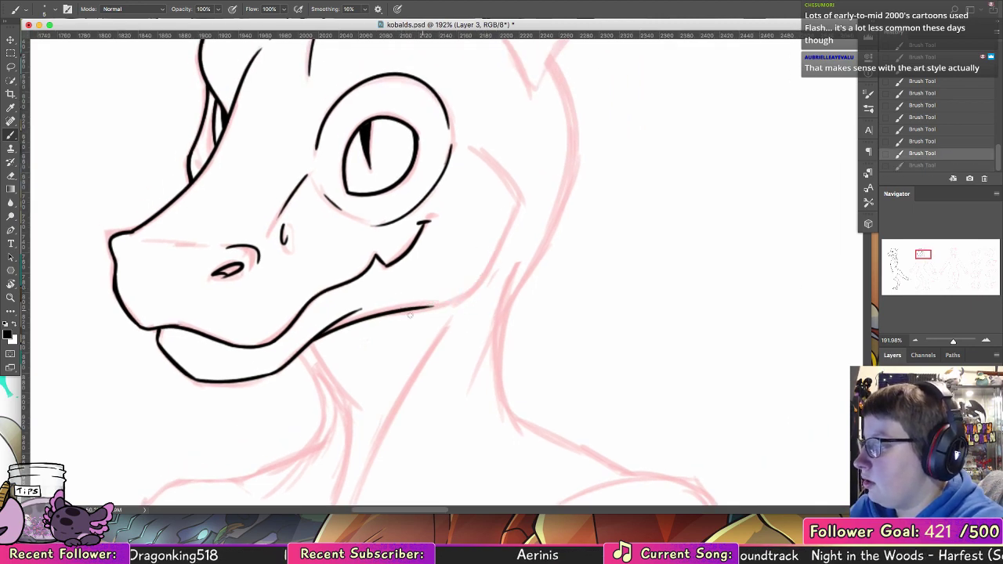
{"action": "mouse_move", "coordinate": [427, 307]}
{"action": "left_mouse_down"}
{"action": "mouse_move", "coordinate": [476, 291]}
{"action": "mouse_move", "coordinate": [517, 206]}
{"action": "left_mouse_up"}
{"action": "key", "text": "ctrl+z"}
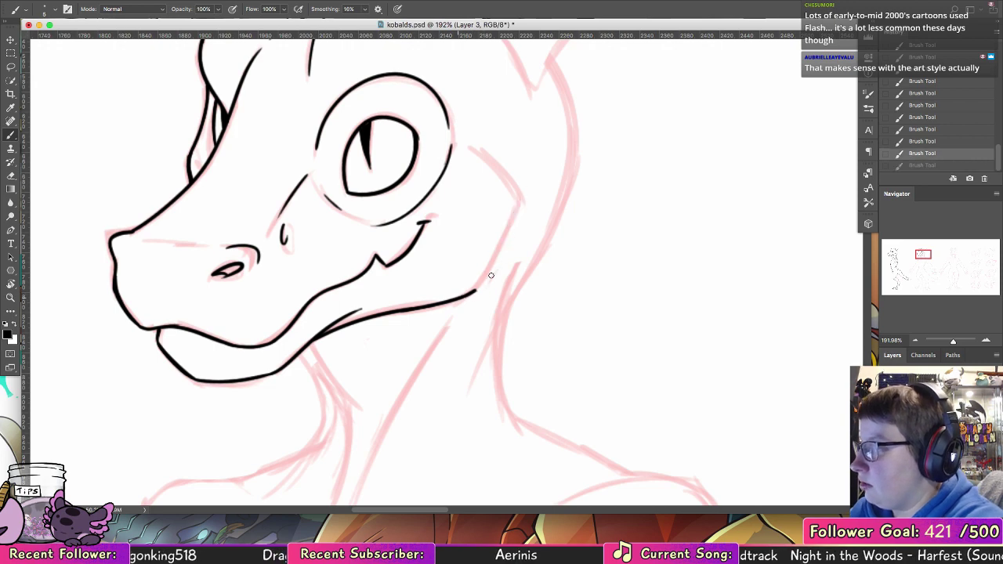
{"action": "mouse_move", "coordinate": [474, 291]}
{"action": "left_mouse_down"}
{"action": "mouse_move", "coordinate": [517, 216]}
{"action": "mouse_move", "coordinate": [476, 291]}
{"action": "mouse_move", "coordinate": [491, 266]}
{"action": "left_mouse_up"}
{"action": "key", "text": "ctrl+z"}
{"action": "key", "text": "ctrl+z"}
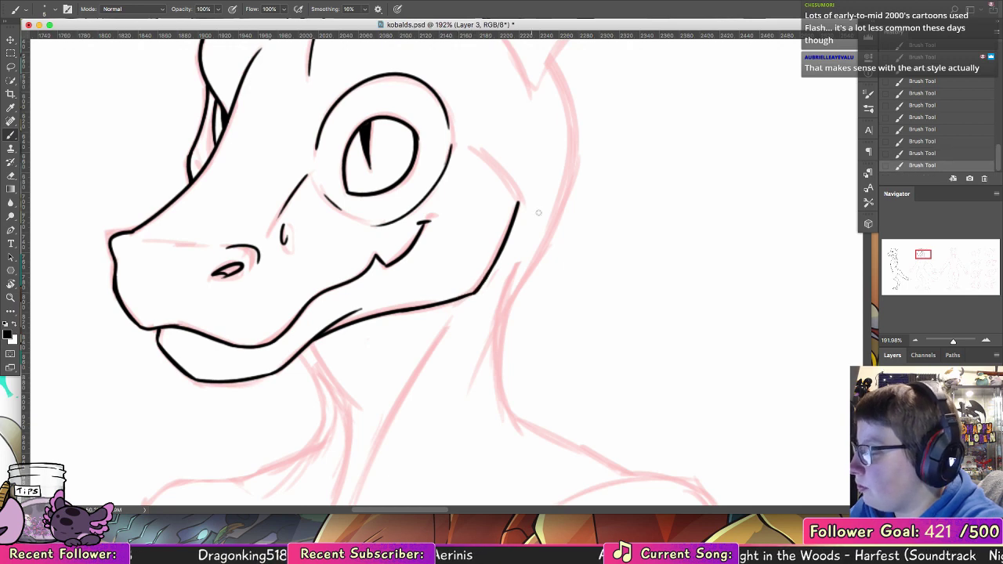
- Ink the short upper cheek edge running from the cheek corner forward toward the near eye
{"action": "left_click_drag", "start_coordinate": [546, 236], "coordinate": [522, 337]}
{"action": "left_click_drag", "start_coordinate": [494, 299], "coordinate": [460, 257]}
{"action": "key", "text": "ctrl+z"}
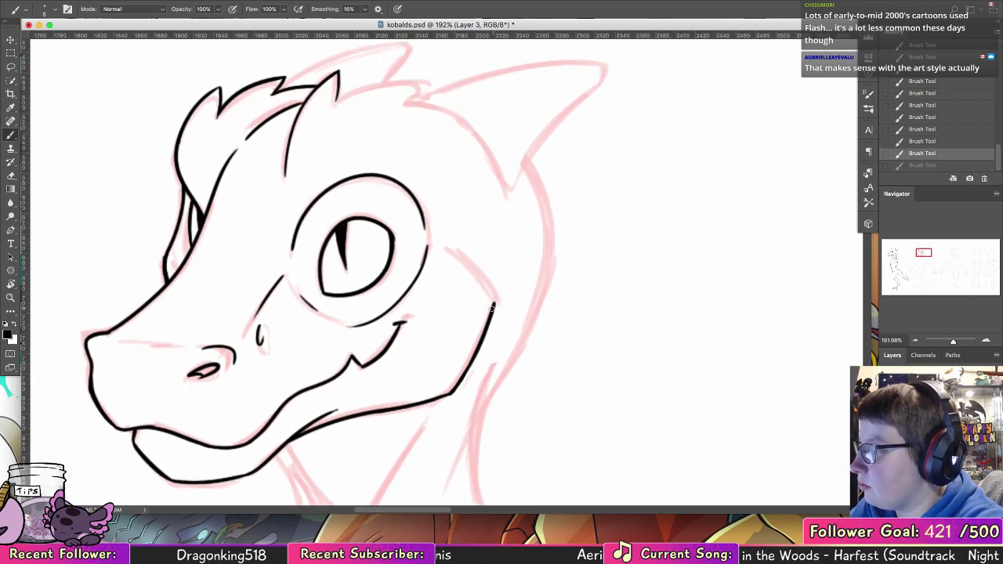
{"action": "mouse_move", "coordinate": [494, 304]}
{"action": "left_mouse_down"}
{"action": "mouse_move", "coordinate": [460, 258]}
{"action": "mouse_move", "coordinate": [493, 300]}
{"action": "left_mouse_up"}
{"action": "key", "text": "ctrl+z"}
- Ink the curve across the back of the head that forms the base of the near ear
{"action": "left_click_drag", "start_coordinate": [552, 246], "coordinate": [560, 361]}
{"action": "mouse_move", "coordinate": [416, 215]}
{"action": "left_mouse_down"}
{"action": "mouse_move", "coordinate": [511, 314]}
{"action": "mouse_move", "coordinate": [501, 279]}
{"action": "mouse_move", "coordinate": [401, 204]}
{"action": "mouse_move", "coordinate": [513, 316]}
{"action": "left_mouse_up"}
{"action": "key", "text": "ctrl+z"}
{"action": "key", "text": "ctrl+z"}
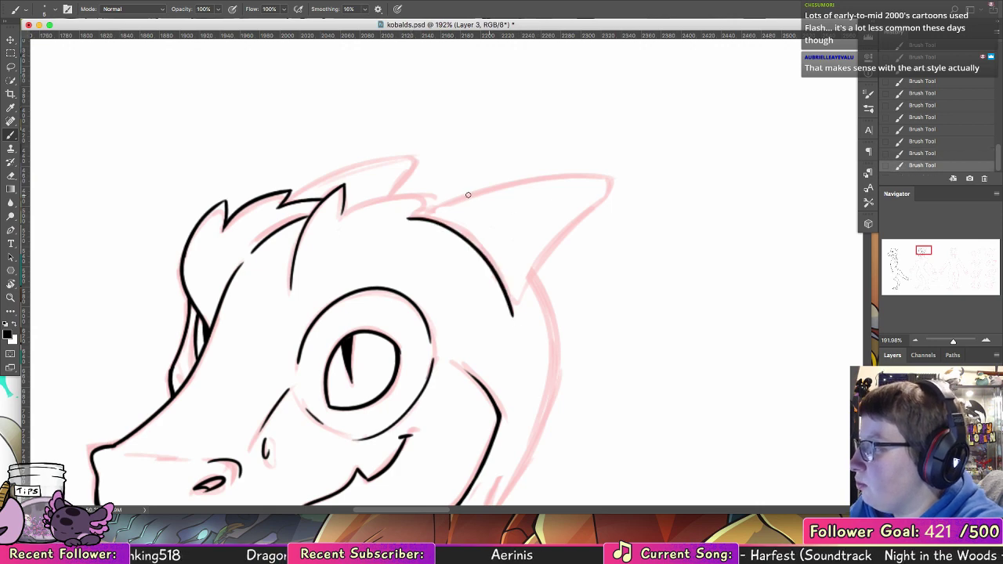
- Ink the near crest's tufted top edge back to the ear and the far ear's tip behind it
{"action": "left_click_drag", "start_coordinate": [341, 214], "coordinate": [417, 194]}
{"action": "key", "text": "ctrl+z"}
{"action": "mouse_move", "coordinate": [342, 213]}
{"action": "left_mouse_down"}
{"action": "mouse_move", "coordinate": [425, 194]}
{"action": "mouse_move", "coordinate": [409, 218]}
{"action": "left_mouse_up"}
{"action": "mouse_move", "coordinate": [291, 194]}
{"action": "left_mouse_down"}
{"action": "mouse_move", "coordinate": [382, 159]}
{"action": "mouse_move", "coordinate": [421, 157]}
{"action": "mouse_move", "coordinate": [392, 161]}
{"action": "mouse_move", "coordinate": [410, 159]}
{"action": "mouse_move", "coordinate": [393, 188]}
{"action": "mouse_move", "coordinate": [411, 162]}
{"action": "mouse_move", "coordinate": [391, 190]}
{"action": "left_mouse_up"}
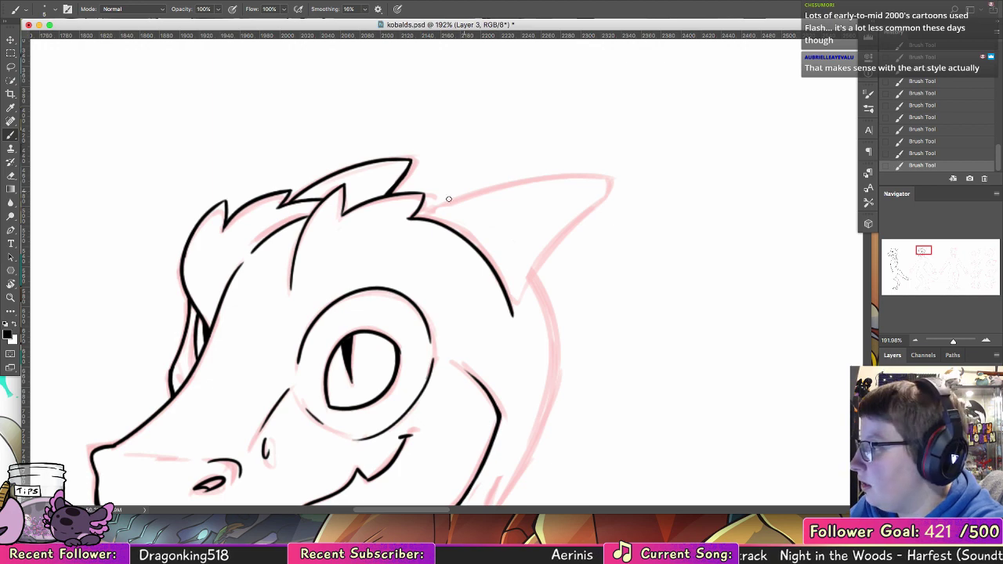
- Ink the near ear's pointed outline, with its long upper edge and its lower edge returning to the base
{"action": "mouse_move", "coordinate": [423, 218]}
{"action": "left_mouse_down"}
{"action": "mouse_move", "coordinate": [511, 186]}
{"action": "mouse_move", "coordinate": [619, 179]}
{"action": "left_mouse_up"}
{"action": "key", "text": "super+z"}
{"action": "mouse_move", "coordinate": [423, 218]}
{"action": "left_mouse_down"}
{"action": "mouse_move", "coordinate": [604, 178]}
{"action": "mouse_move", "coordinate": [605, 197]}
{"action": "mouse_move", "coordinate": [569, 227]}
{"action": "left_mouse_up"}
{"action": "left_click_drag", "start_coordinate": [513, 315], "coordinate": [580, 221]}
{"action": "key", "text": "super+z"}
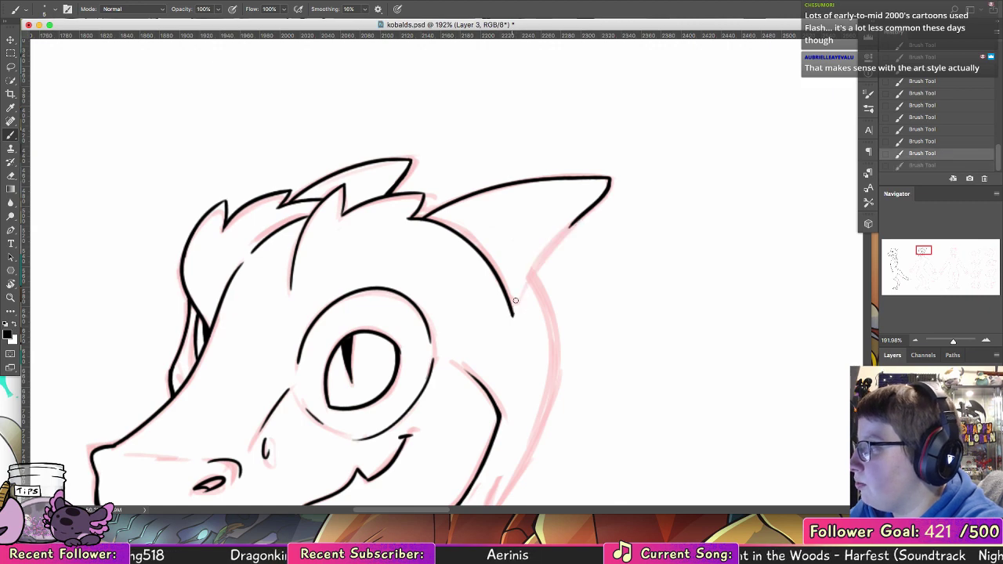
{"action": "left_click_drag", "start_coordinate": [513, 314], "coordinate": [589, 206]}
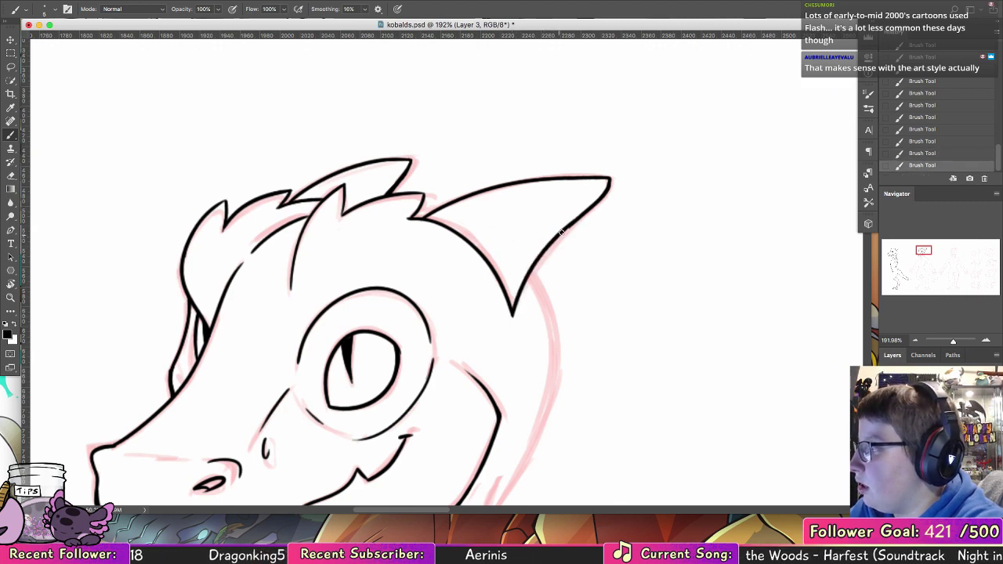
- Ink the back of the head from behind the near ear down to the top of the neck
{"action": "mouse_move", "coordinate": [588, 272]}
{"action": "left_mouse_down"}
{"action": "mouse_move", "coordinate": [569, 188]}
{"action": "mouse_move", "coordinate": [533, 315]}
{"action": "left_mouse_up"}
{"action": "key", "text": "ctrl+z"}
{"action": "mouse_move", "coordinate": [506, 182]}
{"action": "left_mouse_down"}
{"action": "mouse_move", "coordinate": [533, 289]}
{"action": "mouse_move", "coordinate": [517, 359]}
{"action": "mouse_move", "coordinate": [552, 226]}
{"action": "left_mouse_up"}
{"action": "left_click_drag", "start_coordinate": [531, 120], "coordinate": [450, 326]}
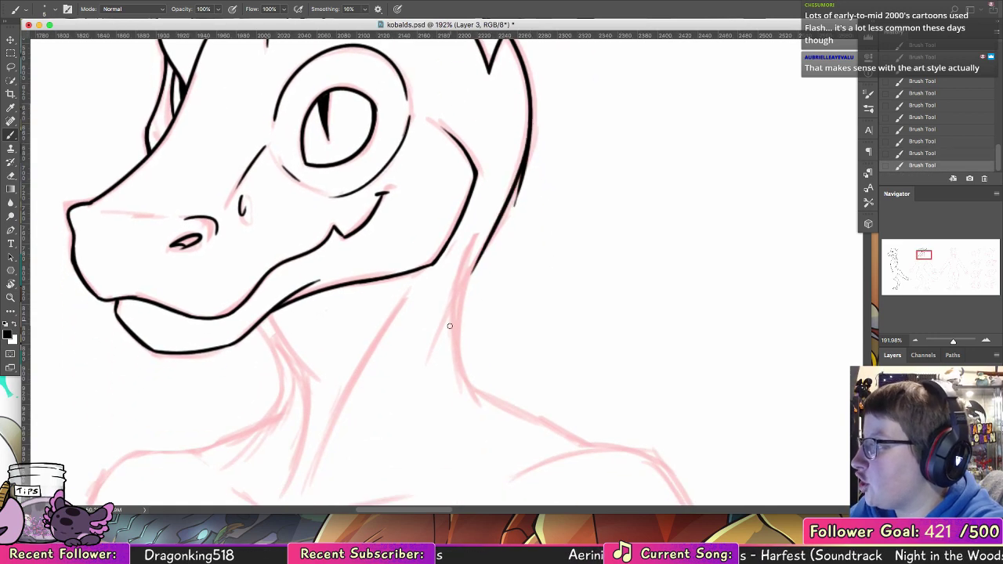
- Continue the nape line down the back of the neck to where it meets the near shoulder
{"action": "left_click_drag", "start_coordinate": [519, 177], "coordinate": [458, 369]}
{"action": "key", "text": "ctrl+z"}
{"action": "left_click_drag", "start_coordinate": [522, 171], "coordinate": [452, 372]}
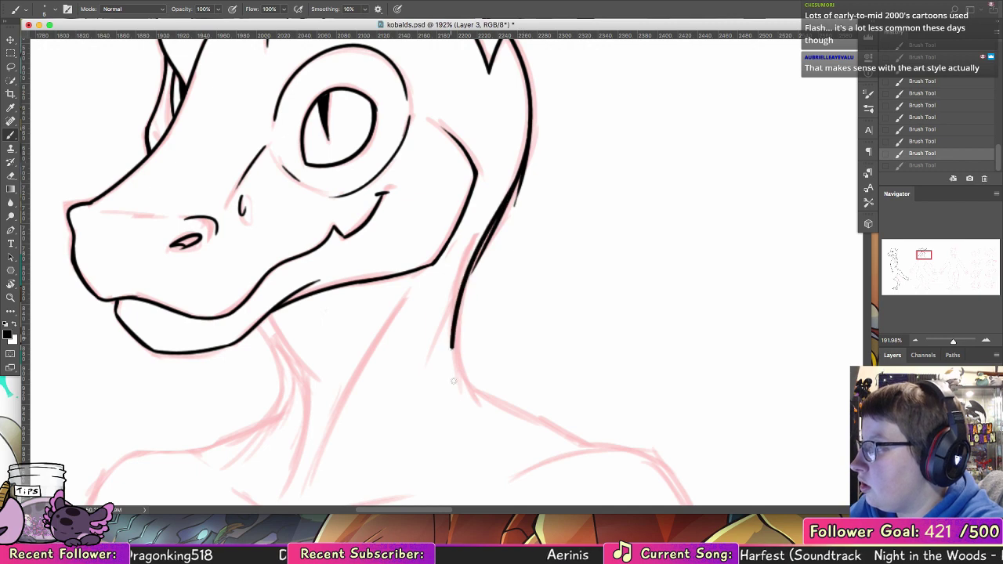
{"action": "key", "text": "ctrl+z"}
{"action": "left_click_drag", "start_coordinate": [508, 208], "coordinate": [462, 339]}
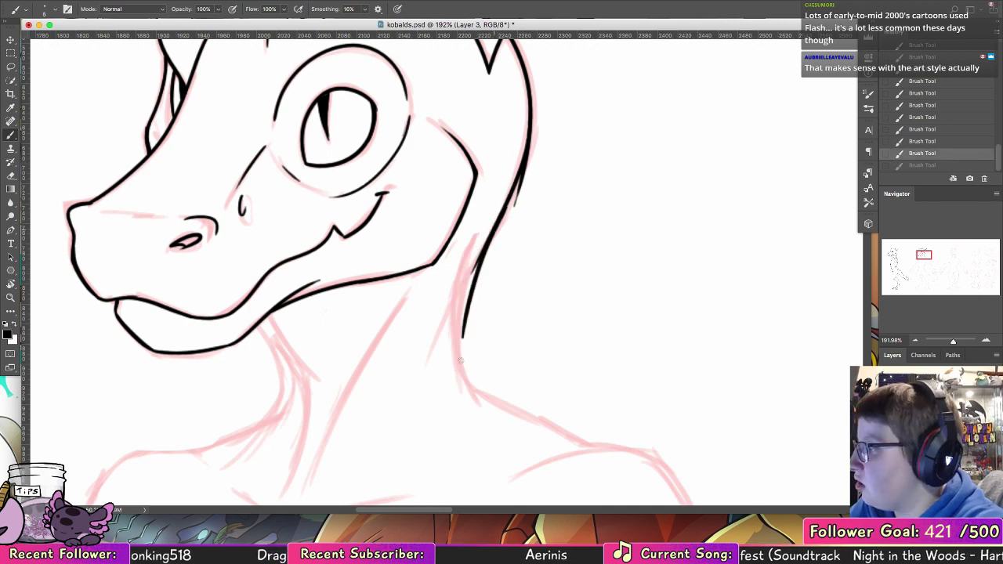
{"action": "key", "text": "ctrl+z"}
{"action": "left_click_drag", "start_coordinate": [492, 237], "coordinate": [461, 368]}
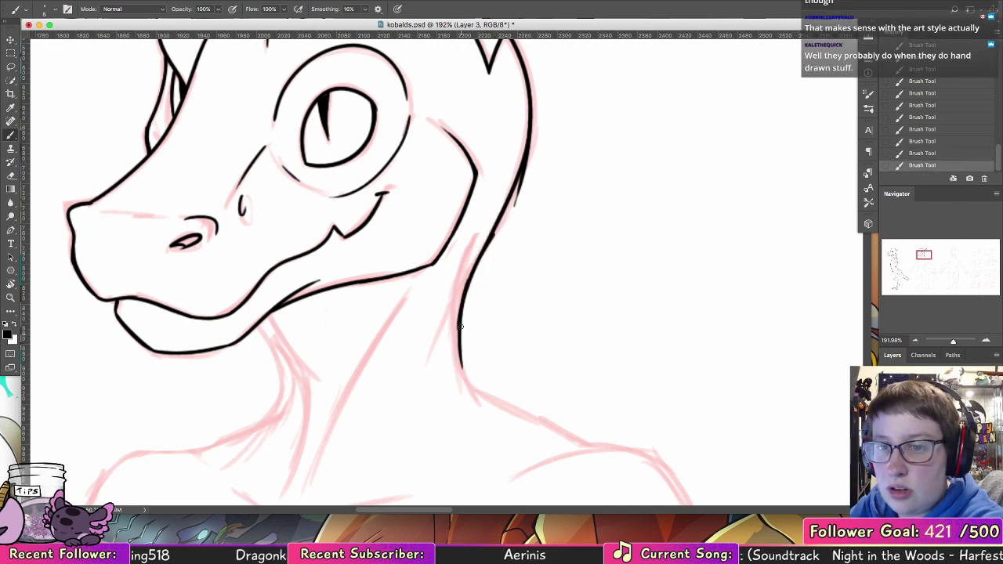
{"action": "key", "text": "ctrl+z"}
{"action": "left_click_drag", "start_coordinate": [478, 258], "coordinate": [460, 358]}
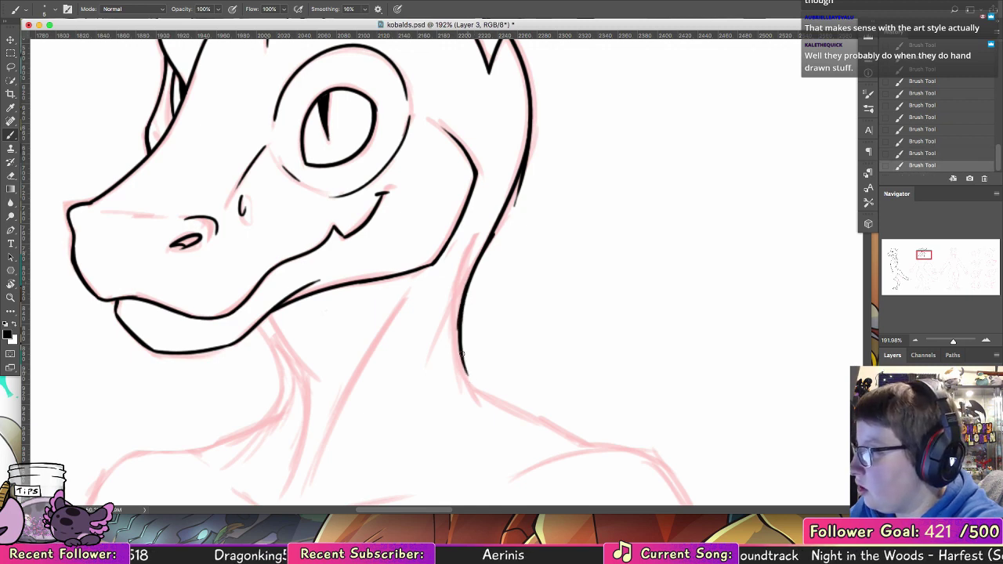
{"action": "left_click_drag", "start_coordinate": [461, 321], "coordinate": [474, 391]}
- Erase the thick overlapping edges where the back-of-head and nape strokes join to even out the line
{"action": "key", "text": "e"}
{"action": "left_click_drag", "start_coordinate": [531, 145], "coordinate": [506, 220]}
{"action": "key", "text": "ctrl+z"}
{"action": "left_click_drag", "start_coordinate": [537, 137], "coordinate": [497, 240]}
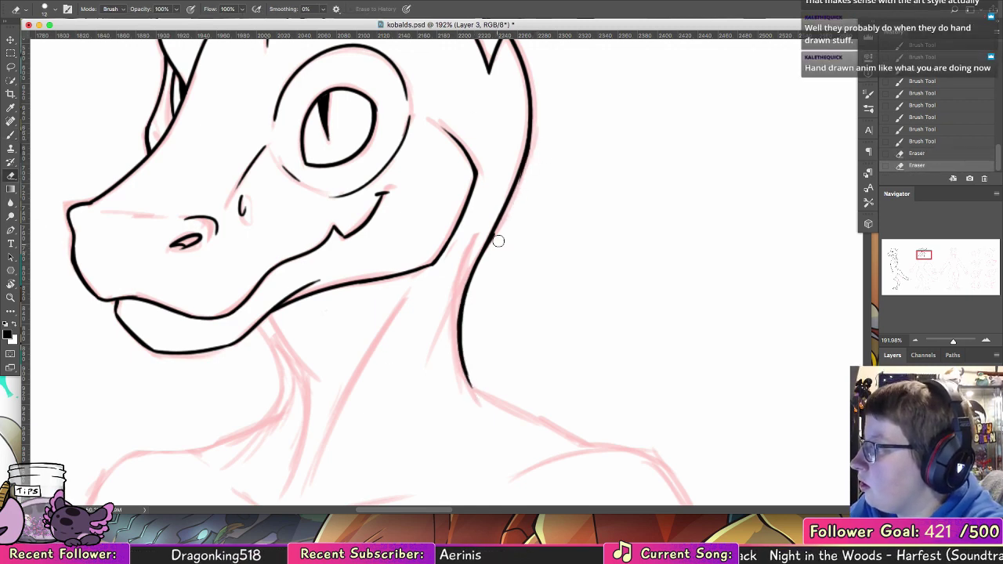
{"action": "left_click_drag", "start_coordinate": [537, 133], "coordinate": [493, 254]}
{"action": "left_click_drag", "start_coordinate": [510, 211], "coordinate": [492, 244]}
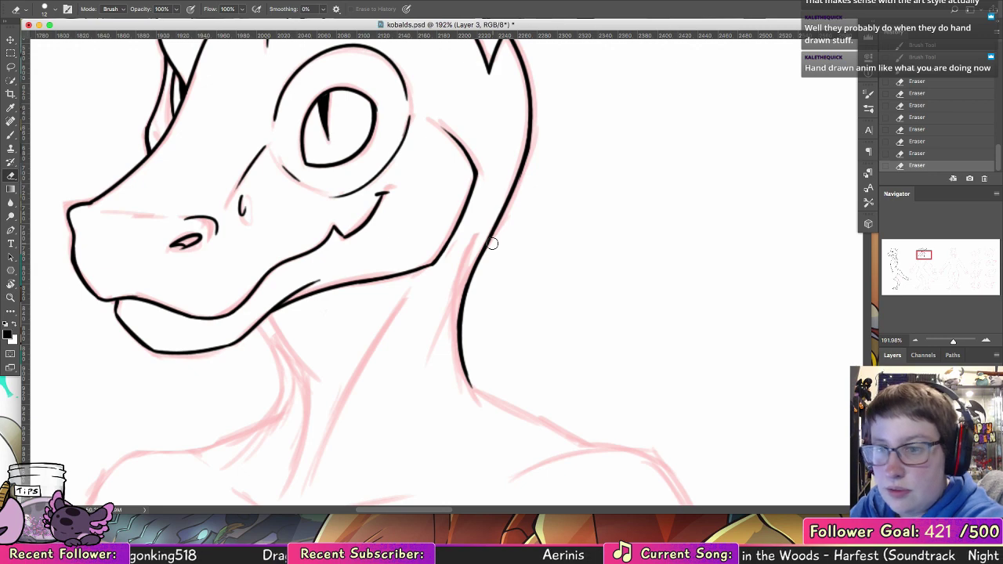
- Ink the long diagonal neck muscle, the throat lines under the jaw and the neck's front contour
{"action": "key", "text": "b"}
{"action": "left_click_drag", "start_coordinate": [414, 285], "coordinate": [343, 415]}
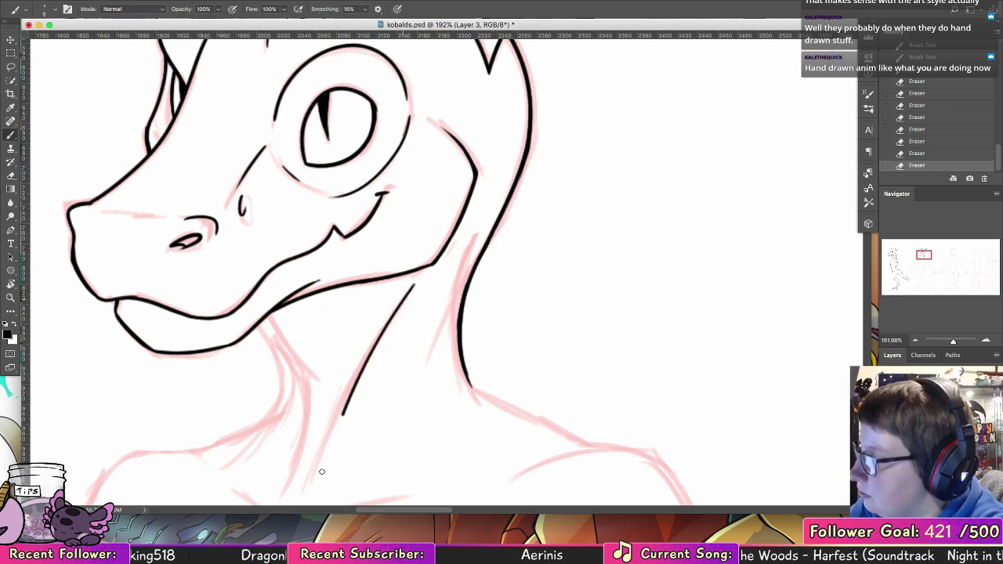
{"action": "left_click_drag", "start_coordinate": [321, 471], "coordinate": [320, 484]}
{"action": "left_click_drag", "start_coordinate": [260, 320], "coordinate": [321, 382]}
{"action": "left_click_drag", "start_coordinate": [427, 313], "coordinate": [492, 216]}
{"action": "key", "text": "super+z"}
{"action": "mouse_move", "coordinate": [330, 225]}
{"action": "left_mouse_down"}
{"action": "mouse_move", "coordinate": [389, 287]}
{"action": "mouse_move", "coordinate": [365, 367]}
{"action": "left_mouse_up"}
{"action": "left_click_drag", "start_coordinate": [322, 228], "coordinate": [346, 291]}
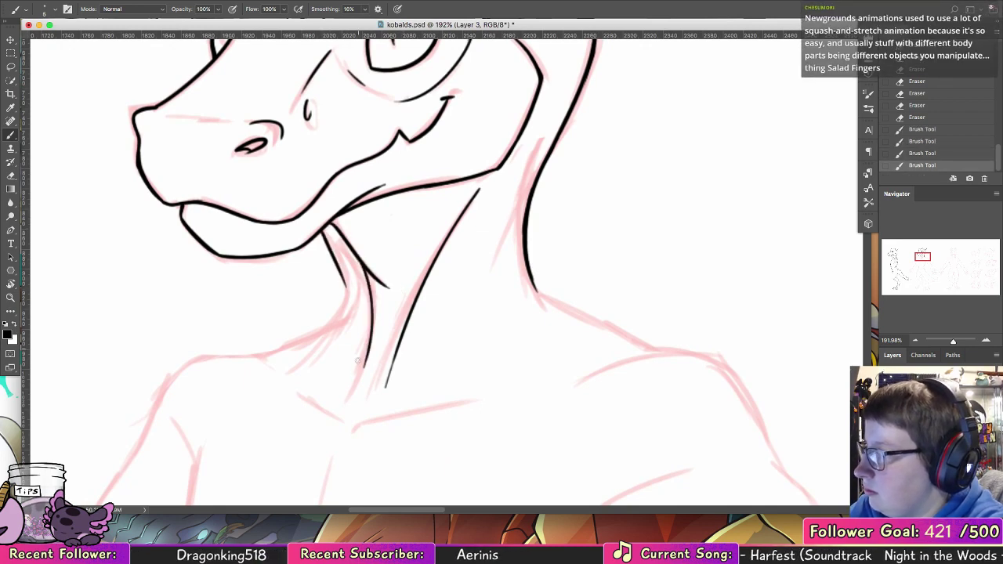
{"action": "key", "text": "ctrl+z"}
{"action": "mouse_move", "coordinate": [325, 235]}
{"action": "left_mouse_down"}
{"action": "mouse_move", "coordinate": [349, 307]}
{"action": "mouse_move", "coordinate": [337, 336]}
{"action": "left_mouse_up"}
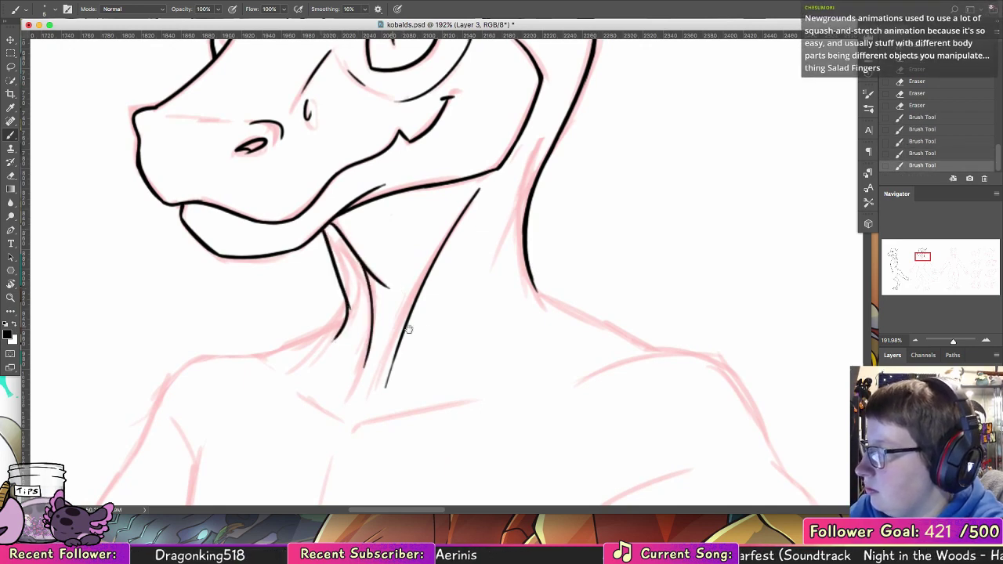
- Ink the sloping line from the base of the neck's front contour out toward the far shoulder
{"action": "left_click_drag", "start_coordinate": [459, 322], "coordinate": [642, 244]}
{"action": "key", "text": "ctrl+z"}
{"action": "mouse_move", "coordinate": [531, 217]}
{"action": "left_mouse_down"}
{"action": "mouse_move", "coordinate": [478, 263]}
{"action": "mouse_move", "coordinate": [439, 276]}
{"action": "left_mouse_up"}
{"action": "left_click_drag", "start_coordinate": [470, 312], "coordinate": [526, 279]}
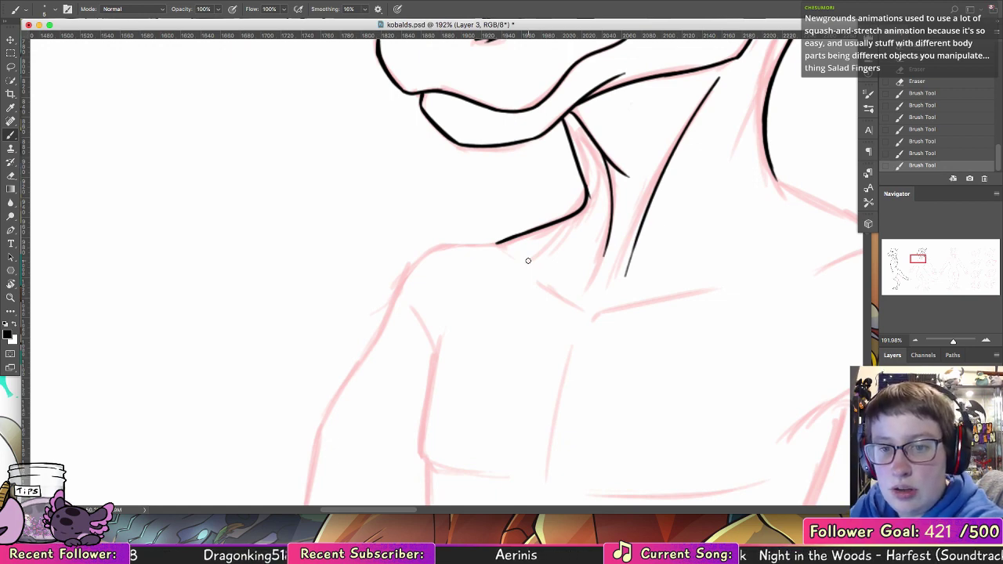
- Ink the rounded far shoulder down to the upper arm, then add both collarbone lines
{"action": "mouse_move", "coordinate": [377, 338]}
{"action": "left_mouse_down"}
{"action": "mouse_move", "coordinate": [398, 279]}
{"action": "mouse_move", "coordinate": [496, 243]}
{"action": "left_mouse_up"}
{"action": "key", "text": "super+z"}
{"action": "key", "text": "ctrl+alt+z"}
{"action": "key", "text": "ctrl+alt+z"}
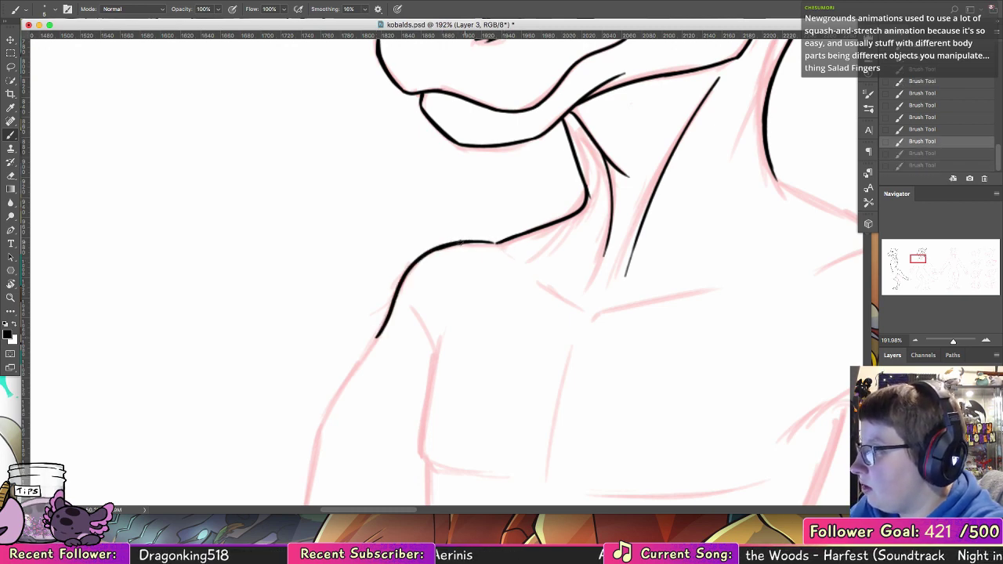
{"action": "key", "text": "ctrl+shift+z"}
{"action": "key", "text": "ctrl+shift+z"}
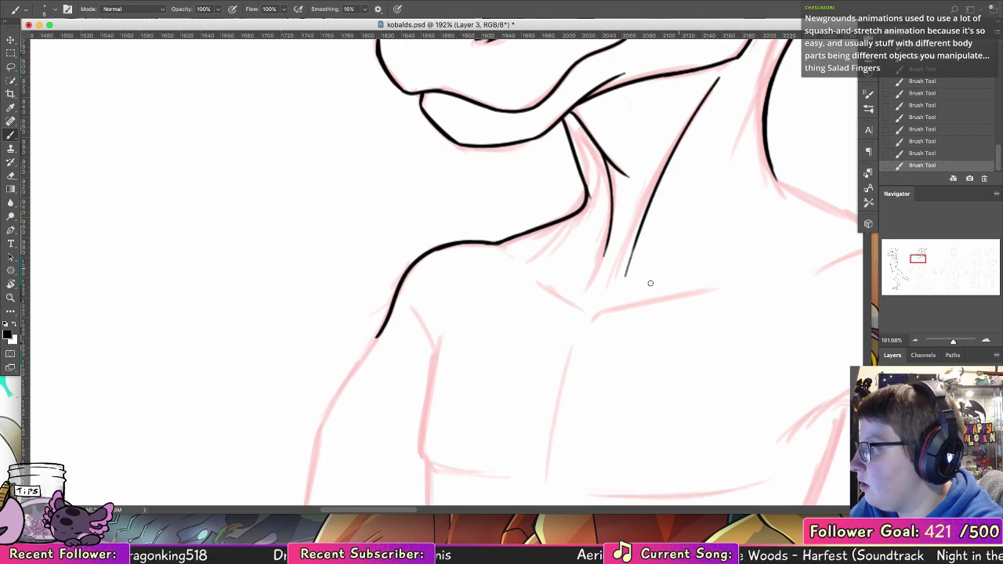
{"action": "mouse_move", "coordinate": [535, 279]}
{"action": "left_mouse_down"}
{"action": "mouse_move", "coordinate": [576, 306]}
{"action": "mouse_move", "coordinate": [703, 293]}
{"action": "left_mouse_up"}
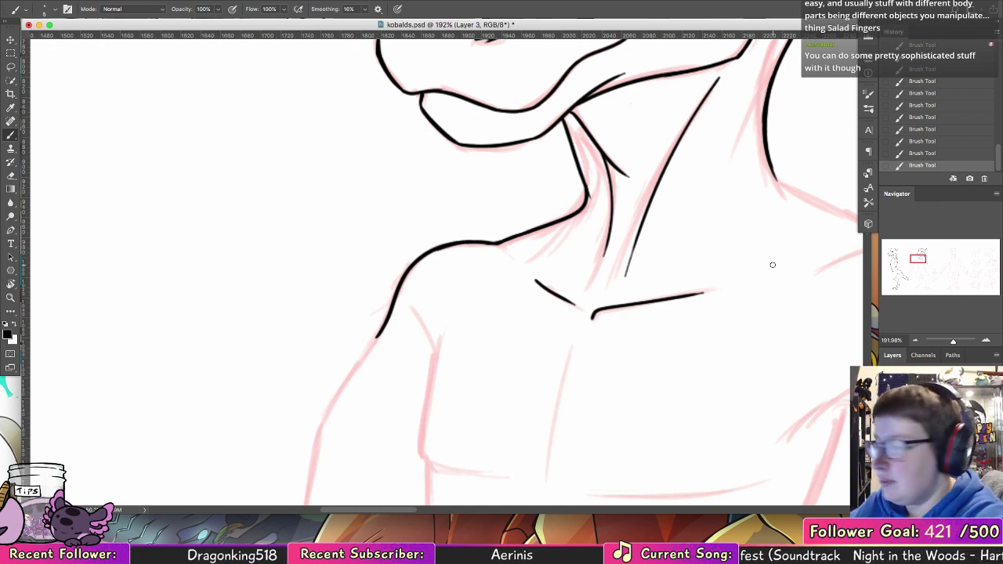
- Ink the far side of the chest, the two lower chest lines and the vertical centre line between them
{"action": "scroll", "coordinate": [750, 280], "scroll_direction": "right", "scroll_amount": 5}
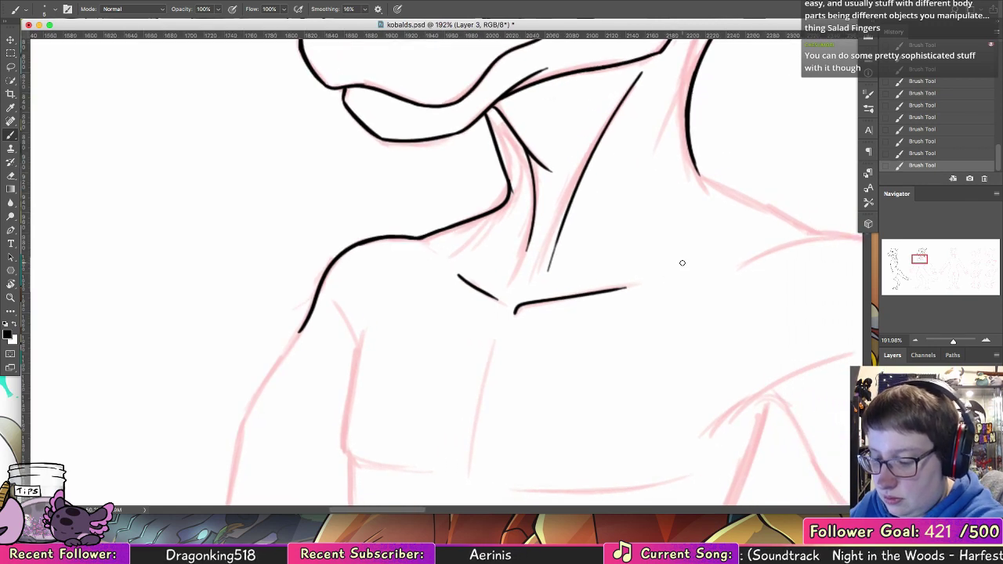
{"action": "left_click_drag", "start_coordinate": [436, 394], "coordinate": [497, 172]}
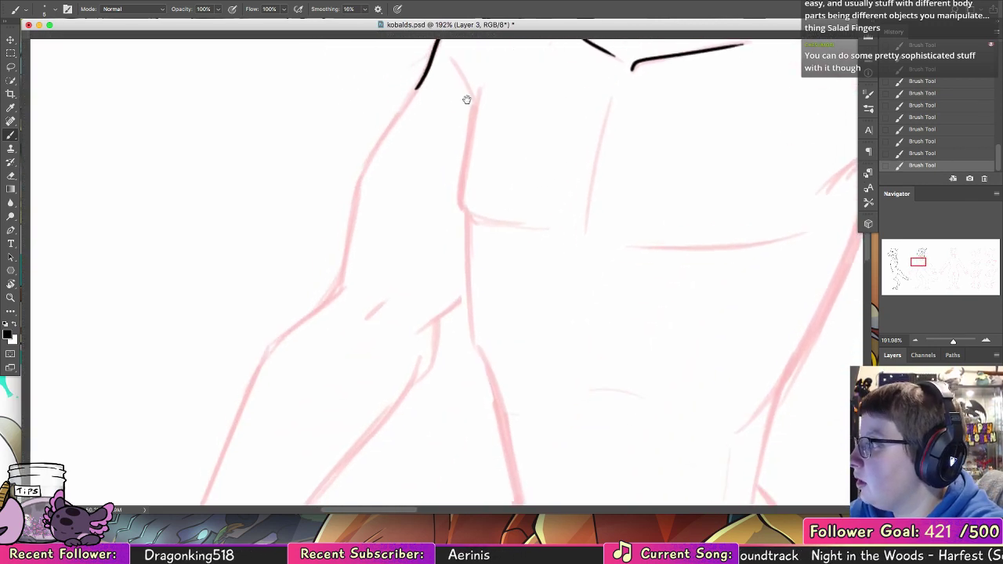
{"action": "mouse_move", "coordinate": [471, 76]}
{"action": "left_mouse_down"}
{"action": "mouse_move", "coordinate": [478, 106]}
{"action": "mouse_move", "coordinate": [461, 196]}
{"action": "mouse_move", "coordinate": [468, 211]}
{"action": "mouse_move", "coordinate": [553, 223]}
{"action": "left_mouse_up"}
{"action": "left_click_drag", "start_coordinate": [625, 235], "coordinate": [784, 234]}
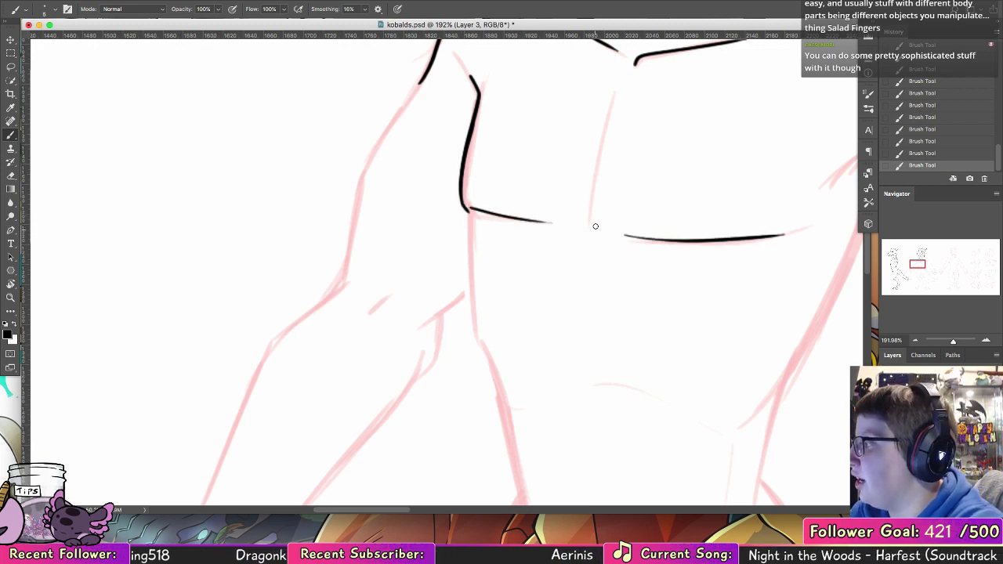
{"action": "left_click_drag", "start_coordinate": [595, 226], "coordinate": [602, 140]}
{"action": "key", "text": "super+z"}
{"action": "left_click_drag", "start_coordinate": [618, 96], "coordinate": [591, 220]}
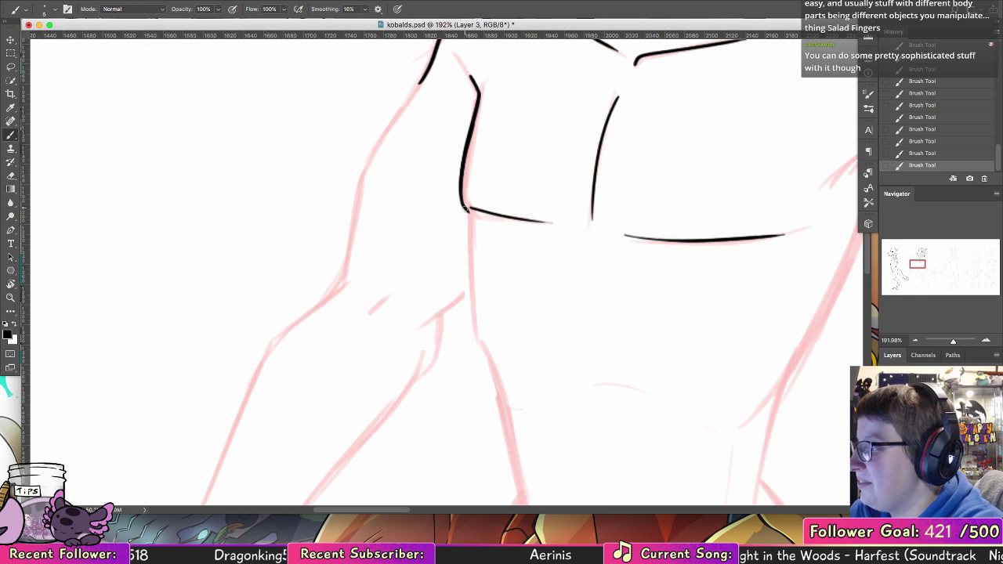
- Ink the torso's far side below the chest and the far upper arm's outer contour toward the elbow
{"action": "left_click_drag", "start_coordinate": [466, 208], "coordinate": [475, 352]}
{"action": "key", "text": "ctrl+z"}
{"action": "left_click_drag", "start_coordinate": [468, 210], "coordinate": [472, 329]}
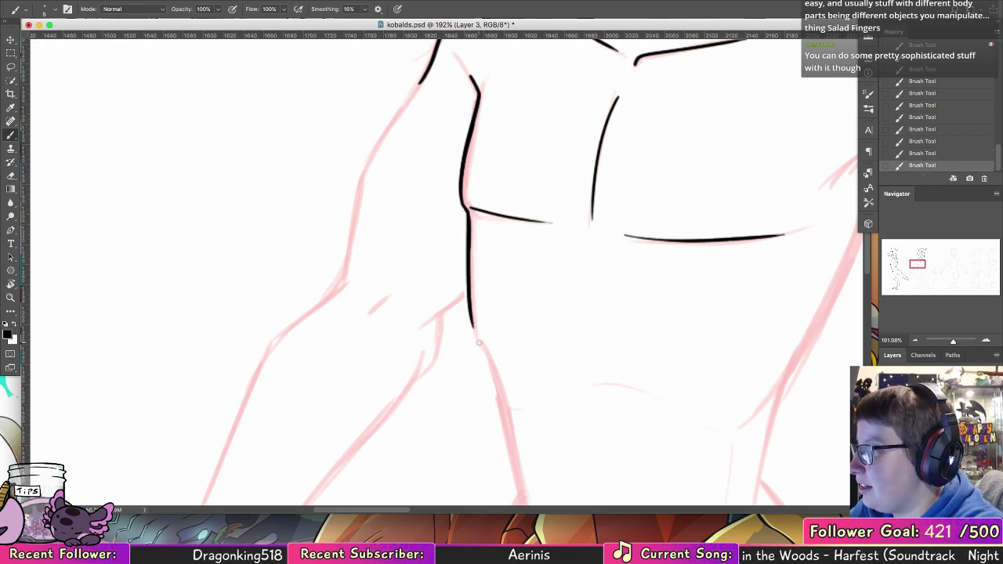
{"action": "left_click_drag", "start_coordinate": [470, 268], "coordinate": [476, 340]}
{"action": "left_click_drag", "start_coordinate": [424, 76], "coordinate": [351, 235]}
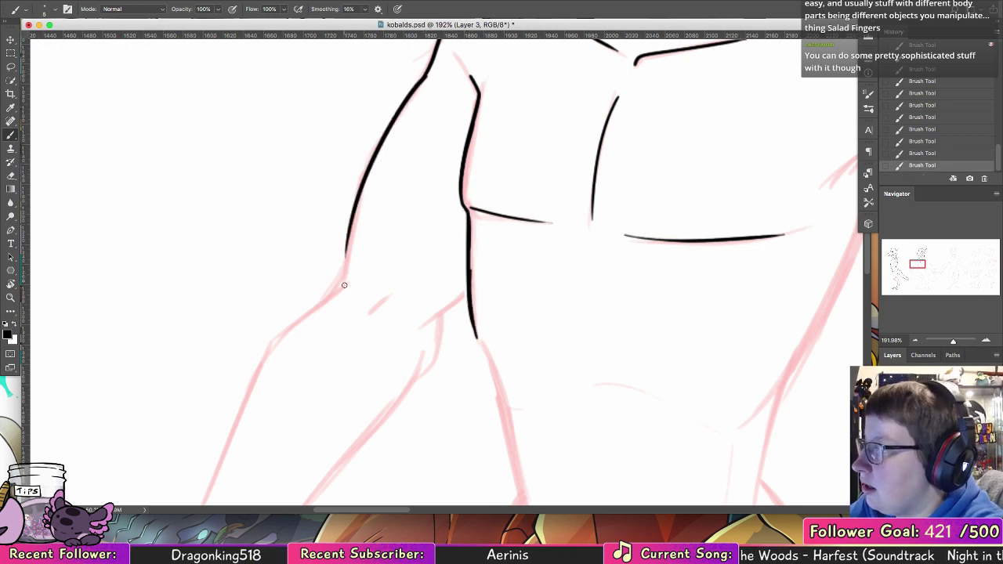
- Redraw the ink line along the outer edge of the upper arm, following the pink sketch down to the elbow
{"action": "key", "text": "ctrl+z"}
{"action": "mouse_move", "coordinate": [433, 69]}
{"action": "left_mouse_down"}
{"action": "mouse_move", "coordinate": [391, 123]}
{"action": "mouse_move", "coordinate": [350, 230]}
{"action": "left_mouse_up"}
{"action": "left_click_drag", "start_coordinate": [354, 192], "coordinate": [339, 287]}
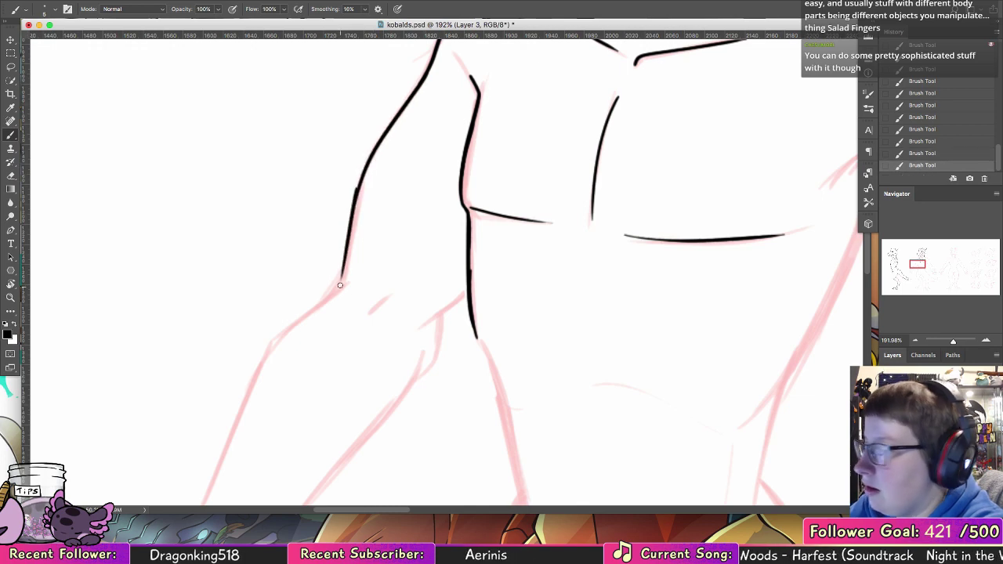
{"action": "key", "text": "ctrl+z"}
{"action": "left_click_drag", "start_coordinate": [355, 194], "coordinate": [341, 281]}
{"action": "key", "text": "ctrl+z"}
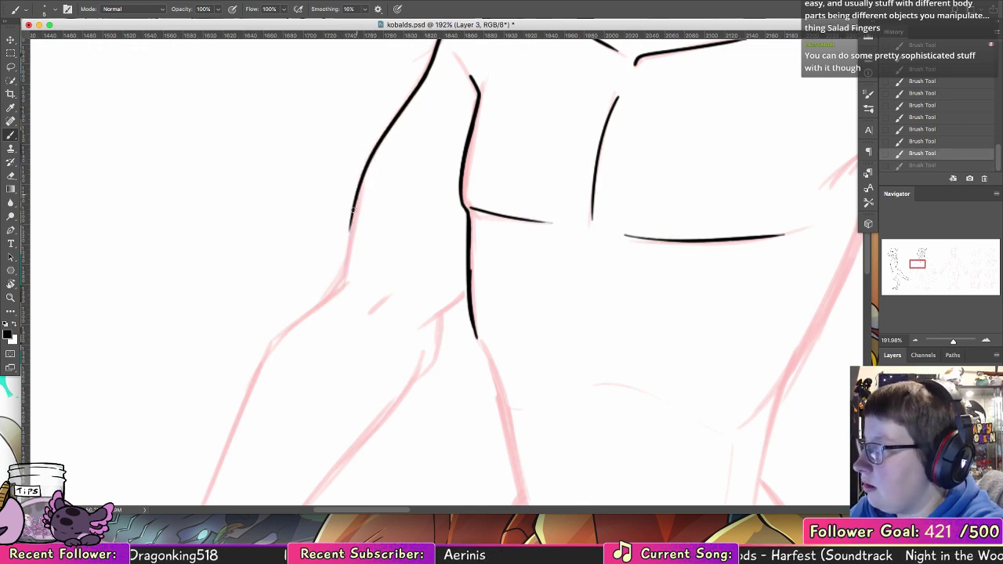
{"action": "left_click_drag", "start_coordinate": [356, 197], "coordinate": [344, 280]}
- Ink the elbow crease marks and the short contour just below the inner elbow
{"action": "left_click_drag", "start_coordinate": [371, 312], "coordinate": [469, 285]}
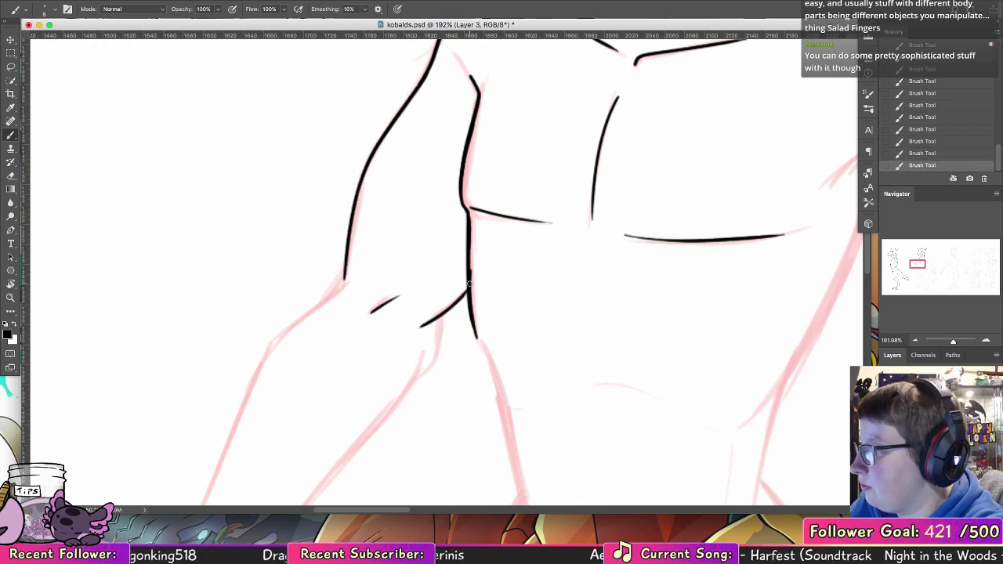
{"action": "left_click_drag", "start_coordinate": [461, 342], "coordinate": [551, 274]}
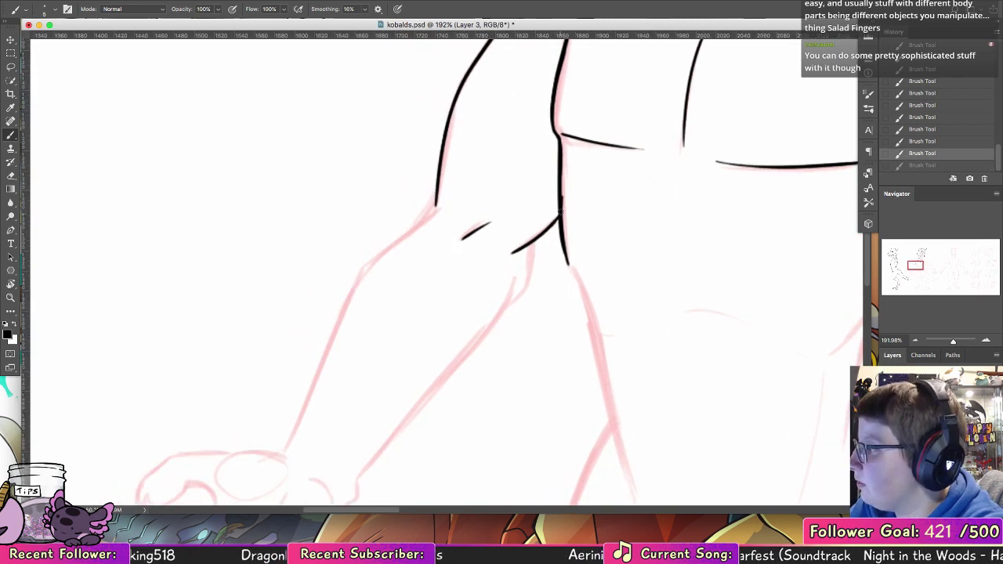
{"action": "left_click_drag", "start_coordinate": [532, 240], "coordinate": [516, 286]}
- Ink both edges of the forearm from the elbow to the wrist and blend the lower edge into the elbow contour
{"action": "mouse_move", "coordinate": [436, 204]}
{"action": "left_mouse_down"}
{"action": "mouse_move", "coordinate": [358, 280]}
{"action": "mouse_move", "coordinate": [287, 448]}
{"action": "left_mouse_up"}
{"action": "left_click_drag", "start_coordinate": [491, 356], "coordinate": [531, 286]}
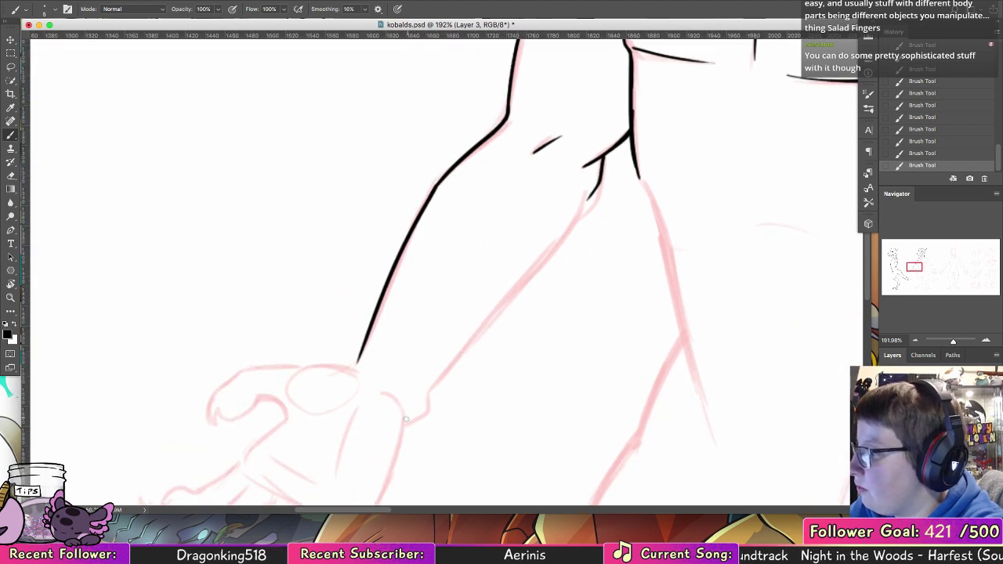
{"action": "left_click_drag", "start_coordinate": [403, 423], "coordinate": [564, 247]}
{"action": "key", "text": "super+z"}
{"action": "left_click_drag", "start_coordinate": [590, 198], "coordinate": [425, 396]}
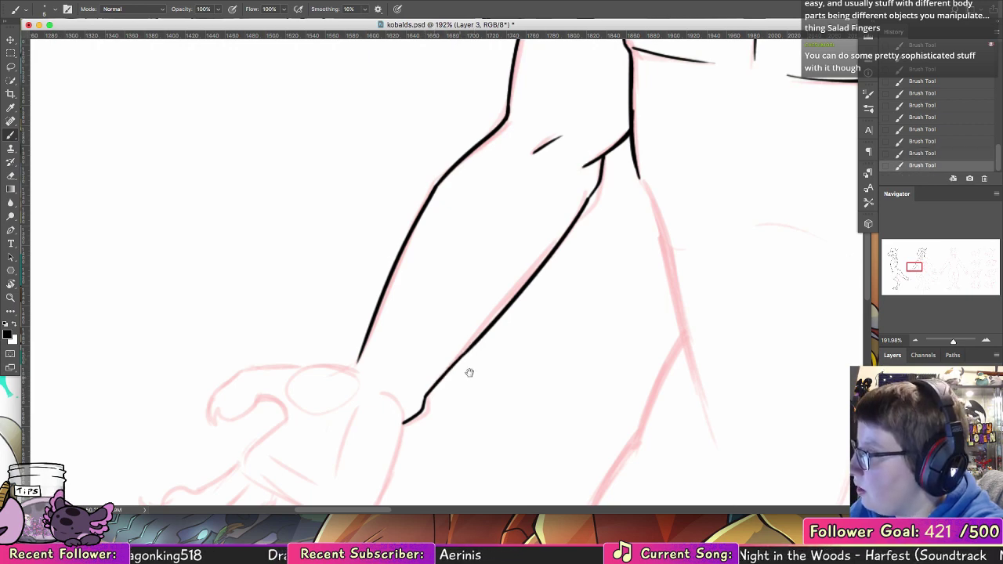
{"action": "left_click_drag", "start_coordinate": [469, 372], "coordinate": [503, 358]}
{"action": "key", "text": "super+z"}
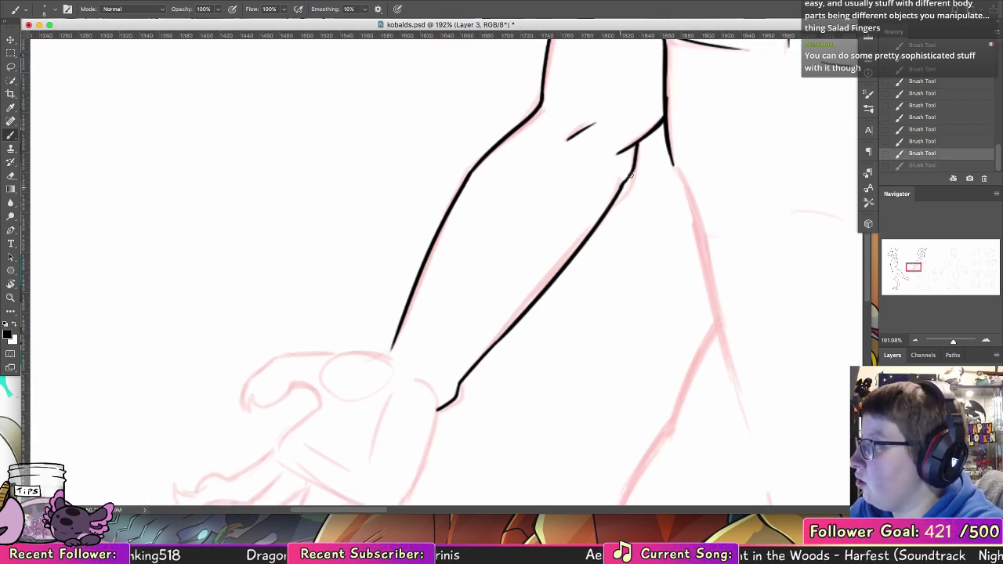
{"action": "left_click_drag", "start_coordinate": [621, 187], "coordinate": [635, 158]}
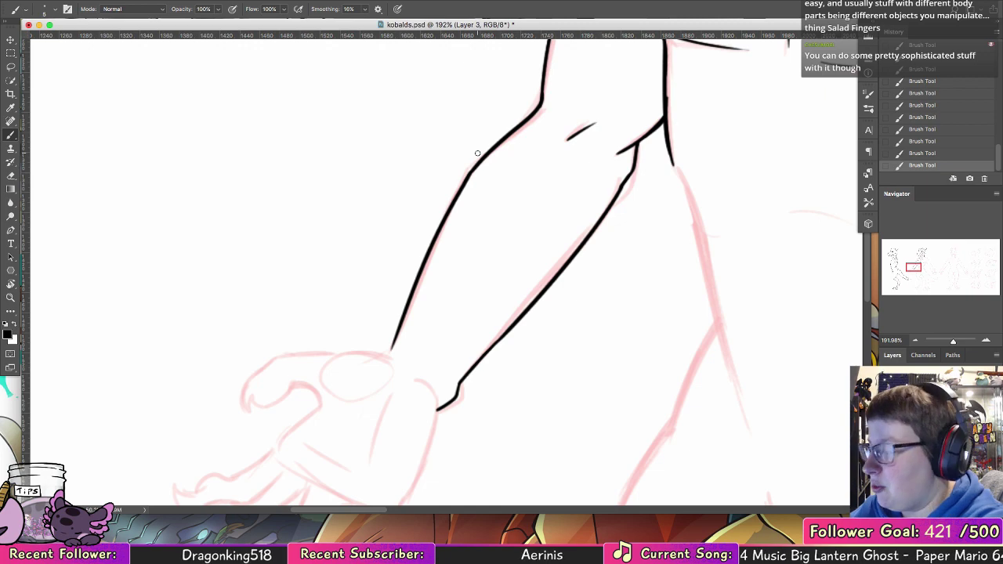
- Ink the top of the hand and the clawed thumb, continuing the line to the base of the index finger
{"action": "mouse_move", "coordinate": [440, 337]}
{"action": "left_mouse_down"}
{"action": "mouse_move", "coordinate": [540, 232]}
{"action": "mouse_move", "coordinate": [445, 246]}
{"action": "mouse_move", "coordinate": [482, 251]}
{"action": "mouse_move", "coordinate": [391, 252]}
{"action": "left_mouse_up"}
{"action": "key", "text": "super+z"}
{"action": "key", "text": "ctrl+z"}
{"action": "mouse_move", "coordinate": [456, 247]}
{"action": "left_mouse_down"}
{"action": "mouse_move", "coordinate": [376, 253]}
{"action": "mouse_move", "coordinate": [346, 282]}
{"action": "left_mouse_up"}
{"action": "key", "text": "ctrl+z"}
{"action": "mouse_move", "coordinate": [393, 251]}
{"action": "left_mouse_down"}
{"action": "mouse_move", "coordinate": [368, 260]}
{"action": "mouse_move", "coordinate": [343, 305]}
{"action": "mouse_move", "coordinate": [400, 277]}
{"action": "mouse_move", "coordinate": [420, 304]}
{"action": "left_mouse_up"}
{"action": "key", "text": "ctrl+z"}
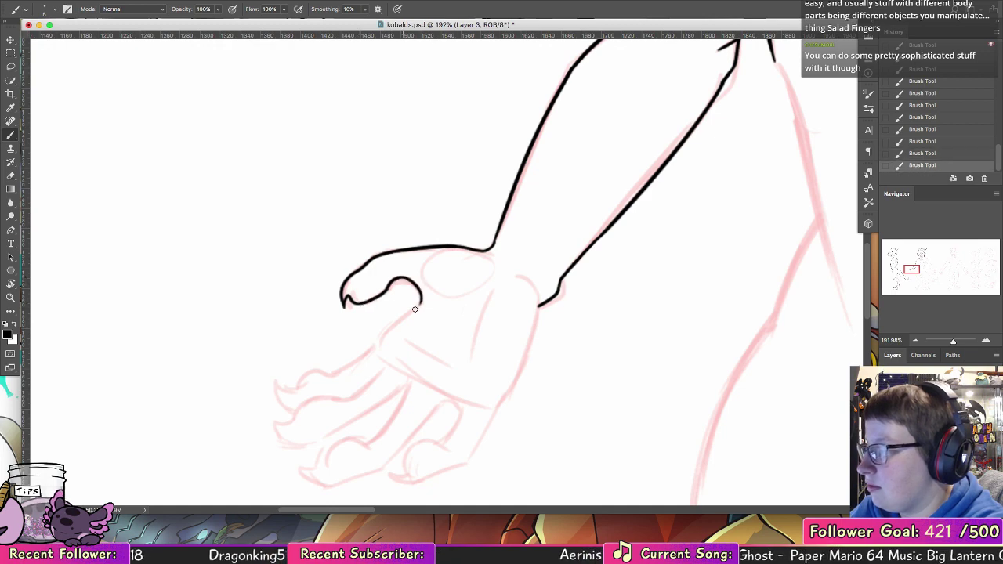
{"action": "scroll", "coordinate": [479, 295], "scroll_direction": "down", "scroll_amount": 3}
{"action": "scroll", "coordinate": [479, 294], "scroll_direction": "left", "scroll_amount": 3}
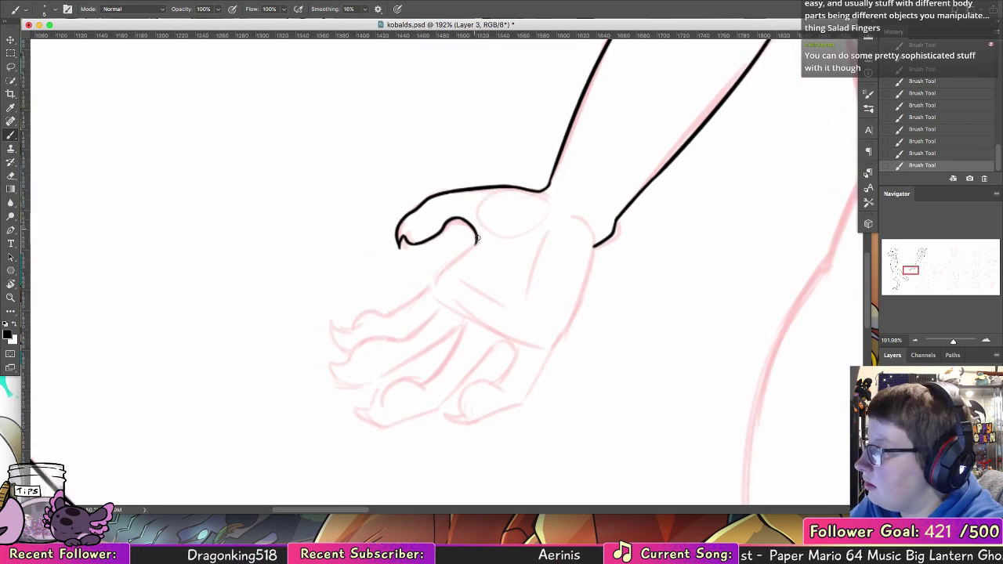
{"action": "left_click_drag", "start_coordinate": [473, 249], "coordinate": [430, 287]}
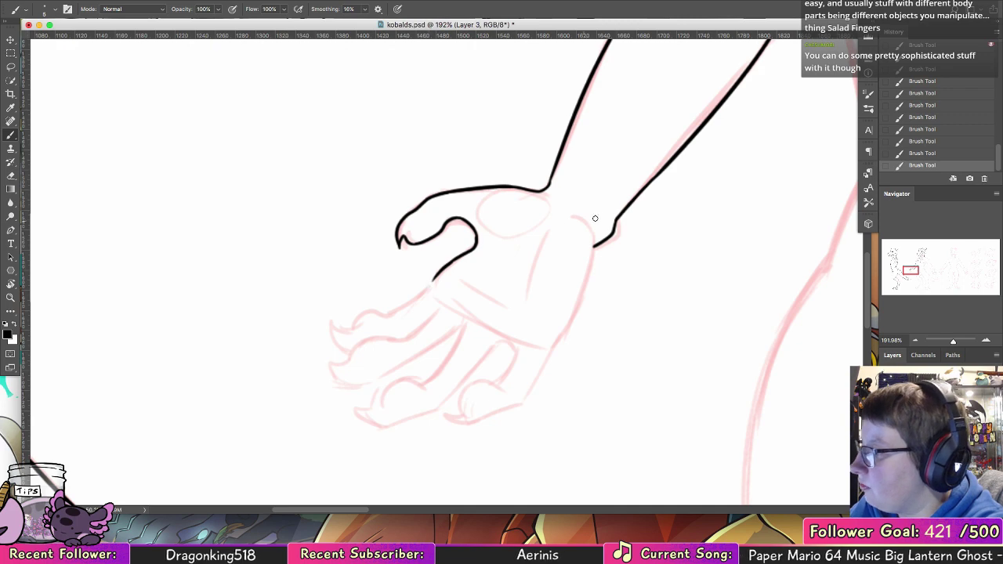
- Ink the clawed little finger and the outer edge of the palm up to the wrist
{"action": "mouse_move", "coordinate": [511, 343]}
{"action": "left_mouse_down"}
{"action": "mouse_move", "coordinate": [459, 417]}
{"action": "mouse_move", "coordinate": [521, 407]}
{"action": "mouse_move", "coordinate": [552, 351]}
{"action": "left_mouse_up"}
{"action": "key", "text": "ctrl+z"}
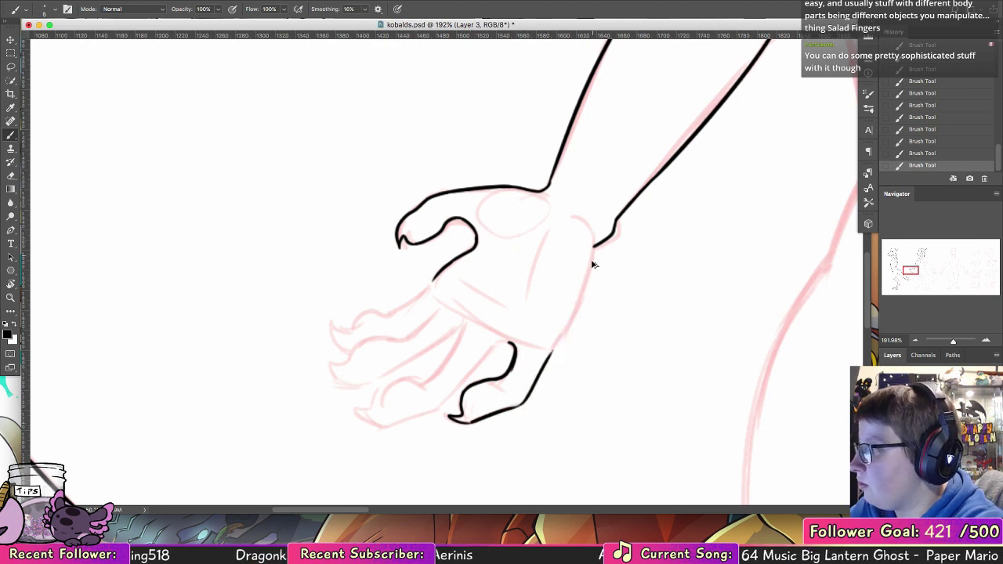
{"action": "mouse_move", "coordinate": [582, 221]}
{"action": "left_mouse_down"}
{"action": "mouse_move", "coordinate": [591, 263]}
{"action": "mouse_move", "coordinate": [542, 361]}
{"action": "left_mouse_up"}
{"action": "key", "text": "super+z"}
{"action": "key", "text": "super+z"}
{"action": "key", "text": "super+z"}
{"action": "left_click_drag", "start_coordinate": [592, 268], "coordinate": [547, 359]}
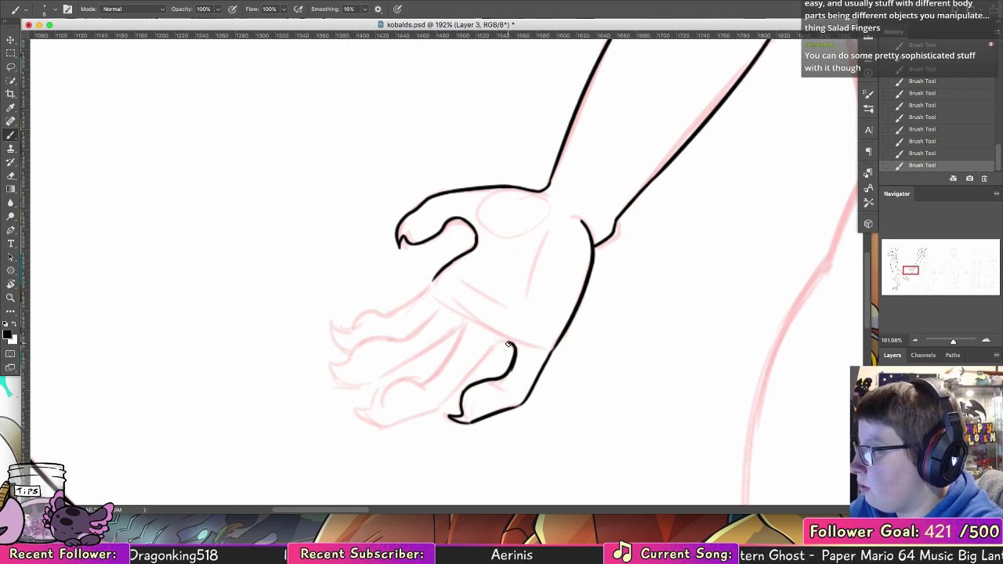
- Ink the clawed ring finger and the crease lines inside the palm
{"action": "mouse_move", "coordinate": [492, 353]}
{"action": "left_mouse_down"}
{"action": "mouse_move", "coordinate": [437, 406]}
{"action": "mouse_move", "coordinate": [383, 425]}
{"action": "mouse_move", "coordinate": [368, 412]}
{"action": "mouse_move", "coordinate": [426, 387]}
{"action": "mouse_move", "coordinate": [459, 335]}
{"action": "left_mouse_up"}
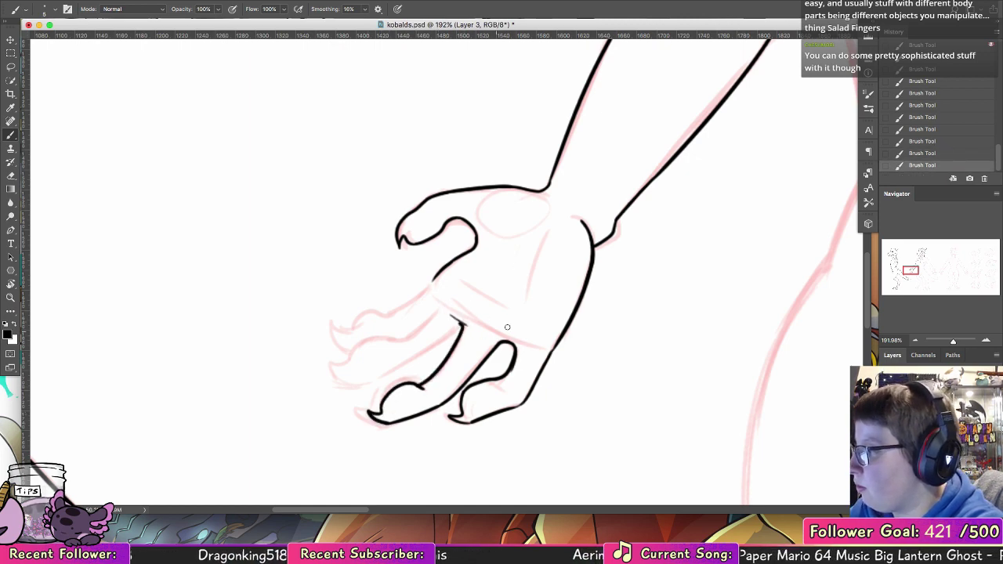
{"action": "mouse_move", "coordinate": [473, 281]}
{"action": "left_mouse_down"}
{"action": "mouse_move", "coordinate": [514, 304]}
{"action": "mouse_move", "coordinate": [545, 235]}
{"action": "left_mouse_up"}
{"action": "key", "text": "super+z"}
{"action": "key", "text": "super+z"}
- Ink the clawed middle finger back to the edge of the palm
{"action": "mouse_move", "coordinate": [477, 307]}
{"action": "left_mouse_down"}
{"action": "mouse_move", "coordinate": [604, 237]}
{"action": "mouse_move", "coordinate": [507, 306]}
{"action": "mouse_move", "coordinate": [464, 310]}
{"action": "mouse_move", "coordinate": [510, 267]}
{"action": "mouse_move", "coordinate": [562, 252]}
{"action": "left_mouse_up"}
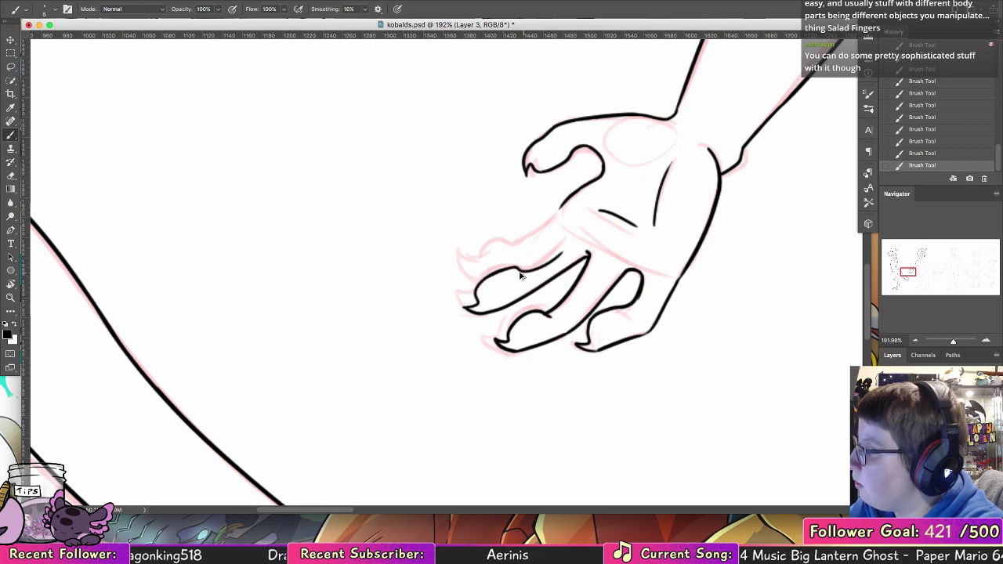
{"action": "key", "text": "super+z"}
{"action": "left_click_drag", "start_coordinate": [483, 279], "coordinate": [567, 236]}
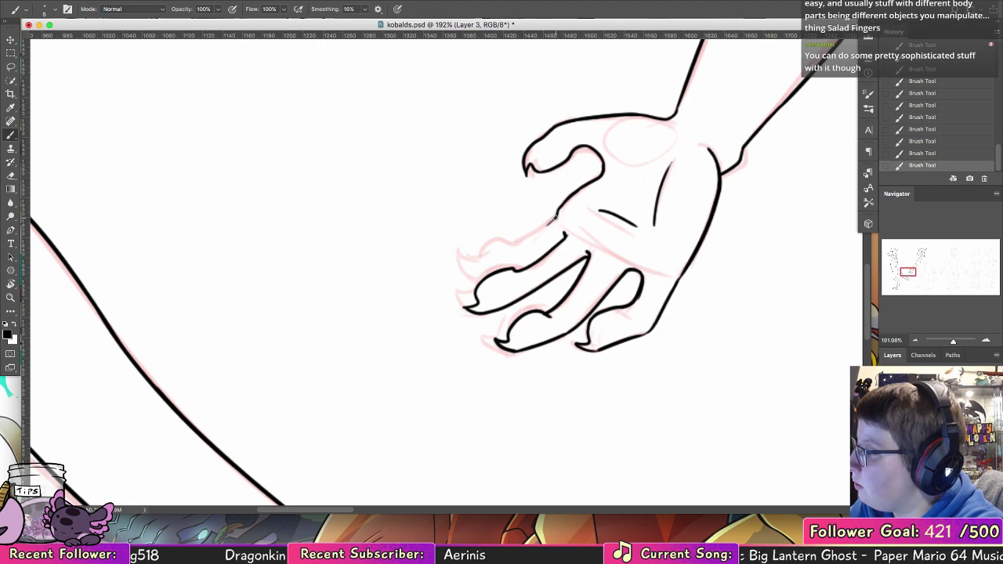
- Ink the clawed index finger from the base of the thumb and undo the extra stroke along its lower edge
{"action": "mouse_move", "coordinate": [561, 214]}
{"action": "left_mouse_down"}
{"action": "mouse_move", "coordinate": [477, 249]}
{"action": "mouse_move", "coordinate": [485, 271]}
{"action": "mouse_move", "coordinate": [496, 271]}
{"action": "mouse_move", "coordinate": [479, 277]}
{"action": "left_mouse_up"}
{"action": "key", "text": "super+z"}
{"action": "key", "text": "super+z"}
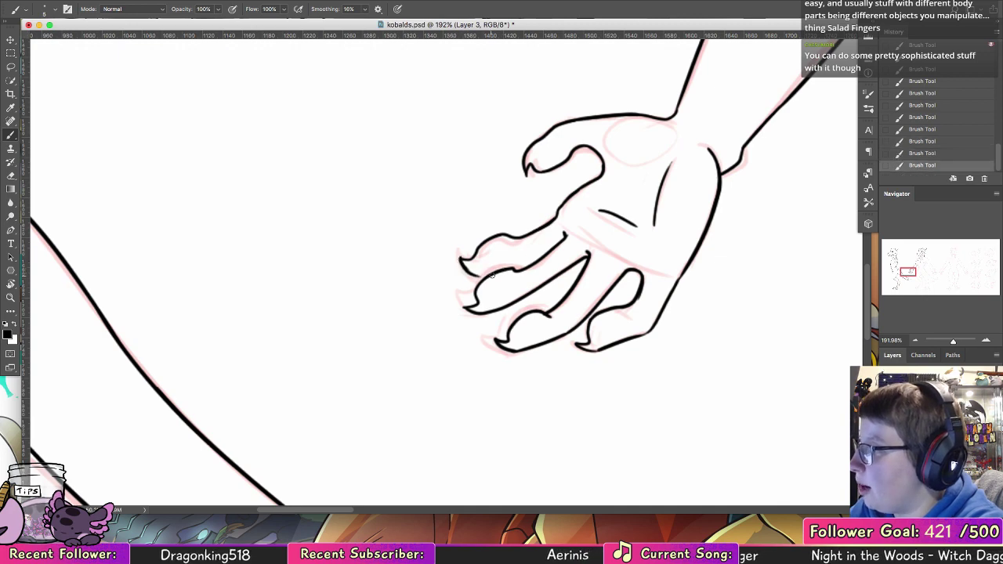
{"action": "key", "text": "ctrl+z"}
{"action": "key", "text": "ctrl+z"}
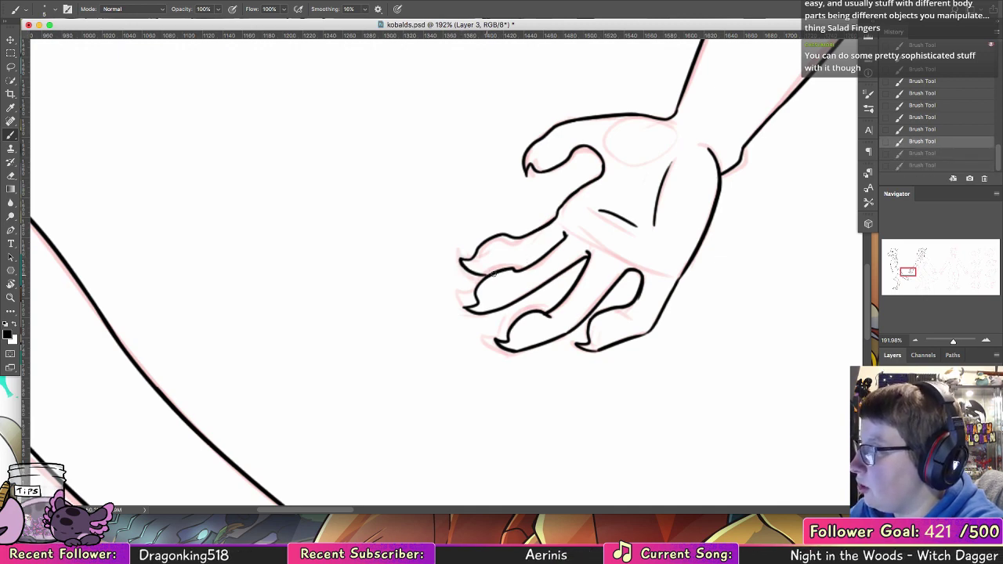
{"action": "key", "text": "ctrl+shift+z"}
{"action": "key", "text": "ctrl+shift+z"}
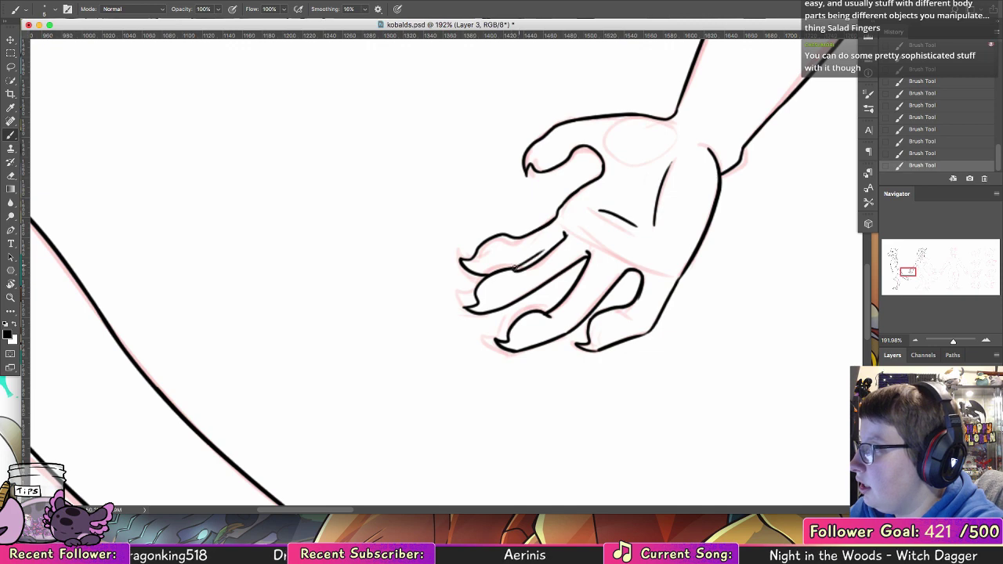
{"action": "key", "text": "ctrl+z"}
- Touch up the ink line where the wrist meets the palm
{"action": "mouse_move", "coordinate": [846, 180]}
{"action": "left_mouse_down"}
{"action": "mouse_move", "coordinate": [403, 269]}
{"action": "mouse_move", "coordinate": [350, 247]}
{"action": "left_mouse_up"}
{"action": "left_click_drag", "start_coordinate": [303, 183], "coordinate": [492, 247]}
{"action": "mouse_move", "coordinate": [434, 290]}
{"action": "left_mouse_down"}
{"action": "mouse_move", "coordinate": [415, 304]}
{"action": "mouse_move", "coordinate": [431, 291]}
{"action": "left_mouse_up"}
{"action": "key", "text": "ctrl+z"}
{"action": "key", "text": "ctrl+z"}
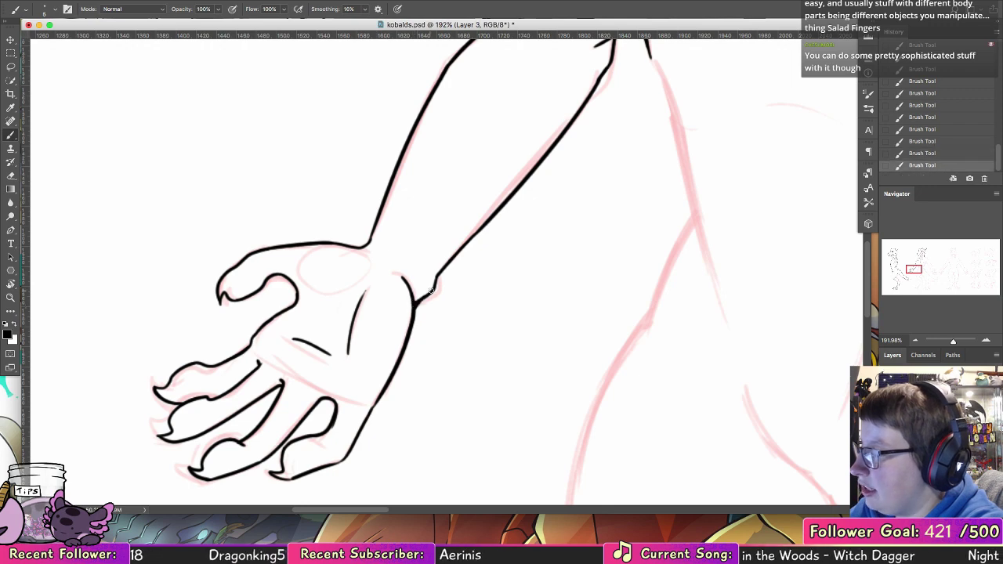
- Erase the loose end of the waist line beside the elbow and ink the side of the torso down past the hip
{"action": "mouse_move", "coordinate": [712, 242]}
{"action": "left_mouse_down"}
{"action": "mouse_move", "coordinate": [472, 358]}
{"action": "mouse_move", "coordinate": [466, 407]}
{"action": "mouse_move", "coordinate": [347, 354]}
{"action": "mouse_move", "coordinate": [324, 368]}
{"action": "left_mouse_up"}
{"action": "key", "text": "ctrl+r"}
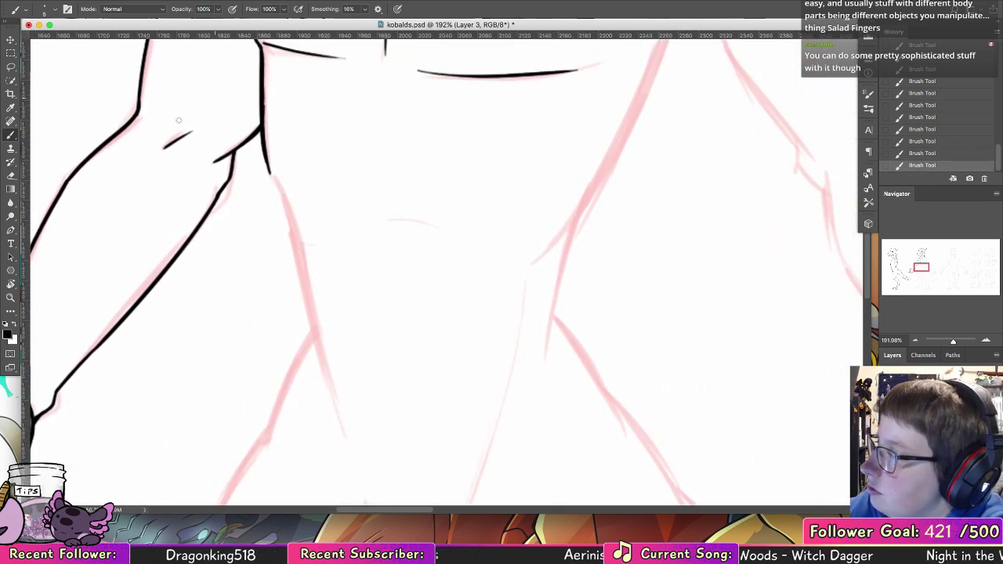
{"action": "left_click", "coordinate": [12, 176]}
{"action": "mouse_move", "coordinate": [269, 100]}
{"action": "left_mouse_down"}
{"action": "mouse_move", "coordinate": [273, 181]}
{"action": "mouse_move", "coordinate": [327, 397]}
{"action": "mouse_move", "coordinate": [340, 421]}
{"action": "left_mouse_up"}
{"action": "key", "text": "b"}
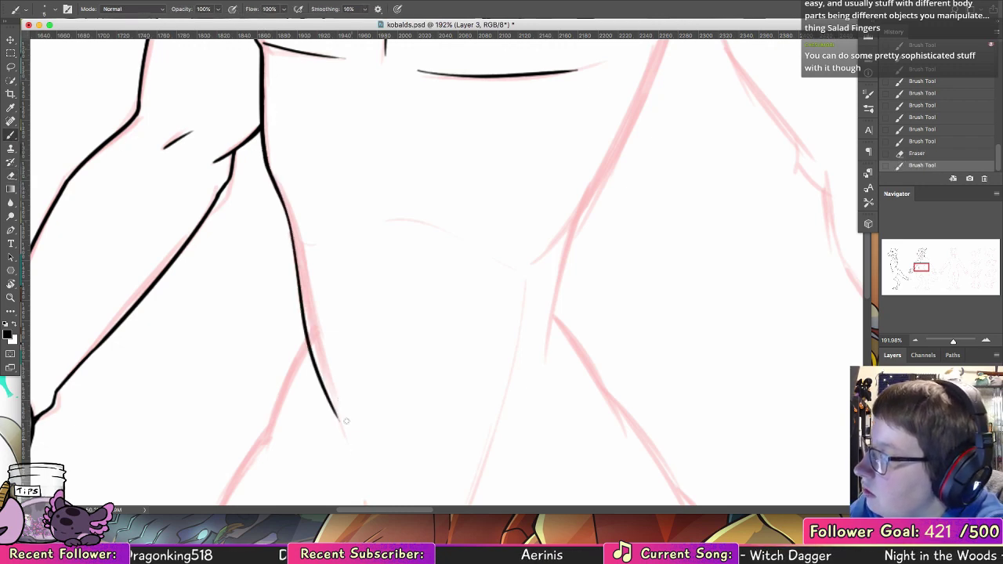
{"action": "key", "text": "ctrl+z"}
{"action": "left_click_drag", "start_coordinate": [267, 170], "coordinate": [345, 442]}
{"action": "left_click_drag", "start_coordinate": [263, 148], "coordinate": [307, 271]}
{"action": "left_click_drag", "start_coordinate": [284, 206], "coordinate": [329, 392]}
- Ink the outer edge of the thigh nearest the inked hand, from the hip down around the knee
{"action": "mouse_move", "coordinate": [399, 385]}
{"action": "left_mouse_down"}
{"action": "mouse_move", "coordinate": [423, 235]}
{"action": "mouse_move", "coordinate": [441, 202]}
{"action": "left_mouse_up"}
{"action": "left_click_drag", "start_coordinate": [356, 146], "coordinate": [309, 261]}
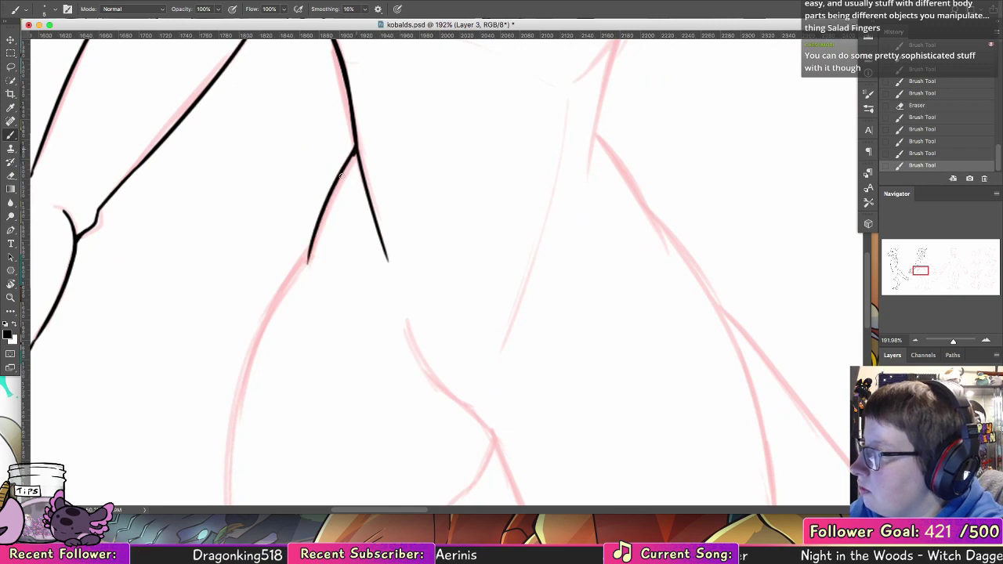
{"action": "mouse_move", "coordinate": [341, 176]}
{"action": "left_mouse_down"}
{"action": "mouse_move", "coordinate": [357, 156]}
{"action": "mouse_move", "coordinate": [341, 178]}
{"action": "left_mouse_up"}
{"action": "left_click_drag", "start_coordinate": [357, 323], "coordinate": [494, 202]}
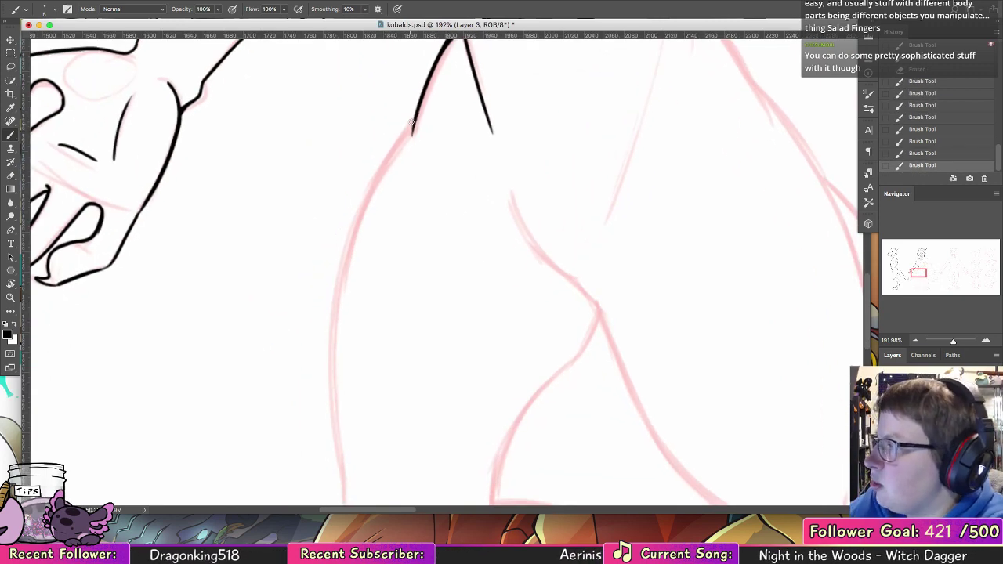
{"action": "left_click_drag", "start_coordinate": [416, 111], "coordinate": [329, 414]}
{"action": "key", "text": "ctrl+z"}
{"action": "mouse_move", "coordinate": [415, 112]}
{"action": "left_mouse_down"}
{"action": "mouse_move", "coordinate": [336, 417]}
{"action": "mouse_move", "coordinate": [347, 463]}
{"action": "mouse_move", "coordinate": [321, 203]}
{"action": "mouse_move", "coordinate": [300, 160]}
{"action": "mouse_move", "coordinate": [264, 171]}
{"action": "mouse_move", "coordinate": [266, 327]}
{"action": "left_mouse_up"}
{"action": "left_click_drag", "start_coordinate": [259, 220], "coordinate": [266, 323]}
{"action": "key", "text": "ctrl+z"}
{"action": "key", "text": "ctrl+z"}
{"action": "mouse_move", "coordinate": [259, 243]}
{"action": "left_mouse_down"}
{"action": "mouse_move", "coordinate": [287, 375]}
{"action": "mouse_move", "coordinate": [310, 390]}
{"action": "left_mouse_up"}
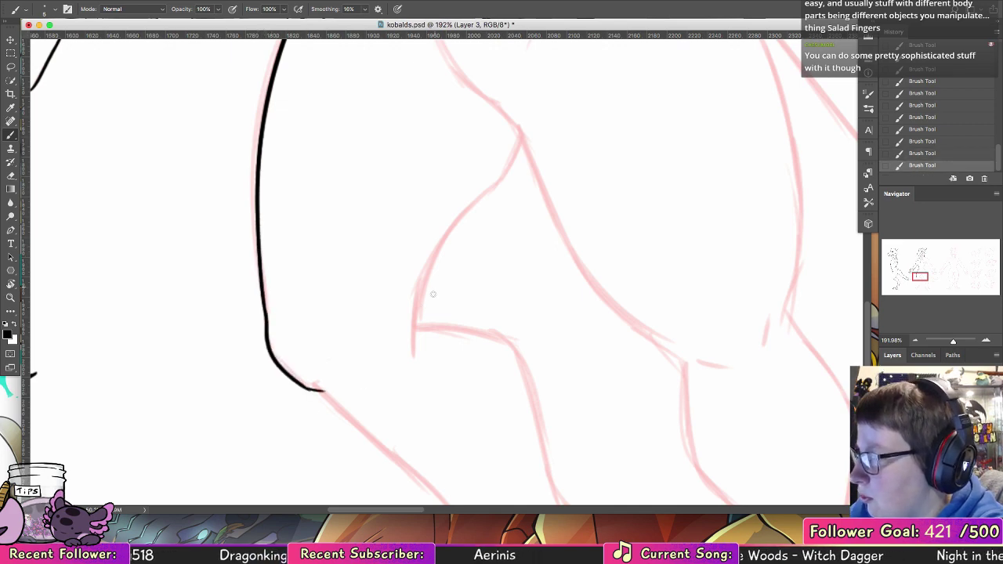
- Ink the inner contour of the same thigh from the groin down to the back of the knee
{"action": "mouse_move", "coordinate": [413, 364]}
{"action": "left_mouse_down"}
{"action": "mouse_move", "coordinate": [414, 311]}
{"action": "mouse_move", "coordinate": [505, 154]}
{"action": "mouse_move", "coordinate": [514, 117]}
{"action": "mouse_move", "coordinate": [420, 352]}
{"action": "left_mouse_up"}
{"action": "key", "text": "ctrl+z"}
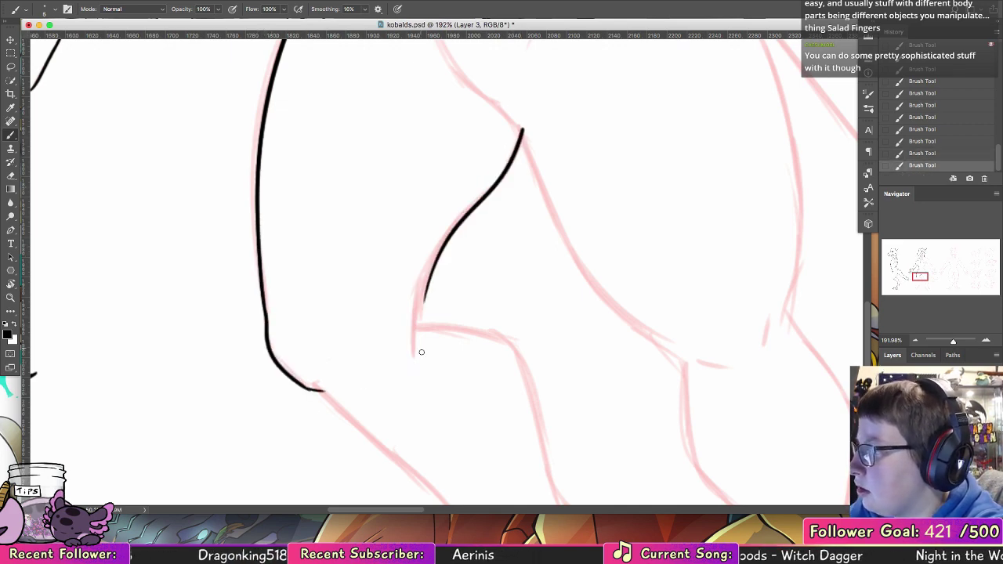
{"action": "left_click_drag", "start_coordinate": [437, 257], "coordinate": [419, 332]}
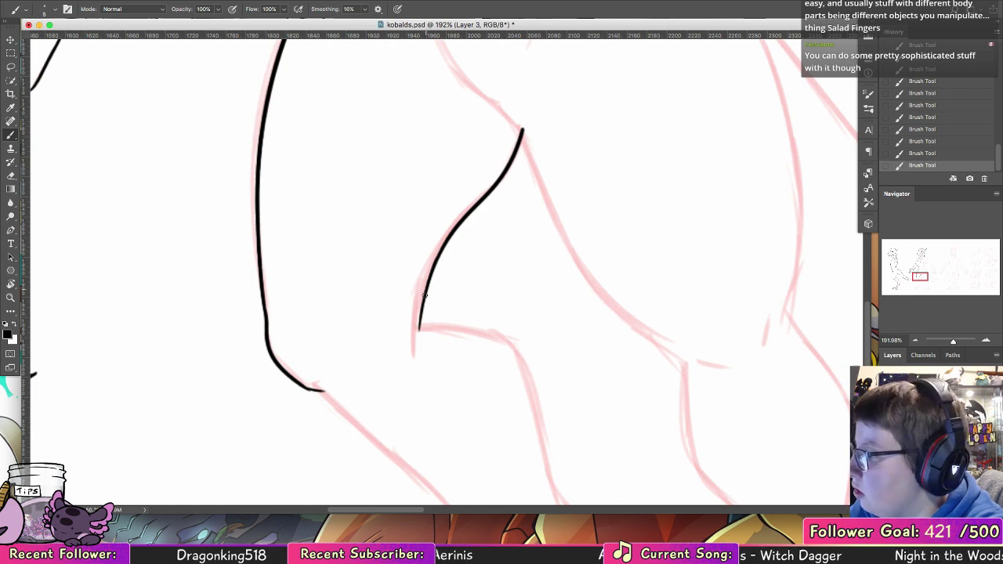
- Ink the curve from the lower belly through the groin and down the other leg's inner thigh
{"action": "left_click_drag", "start_coordinate": [516, 295], "coordinate": [438, 502]}
{"action": "left_click_drag", "start_coordinate": [449, 394], "coordinate": [387, 337]}
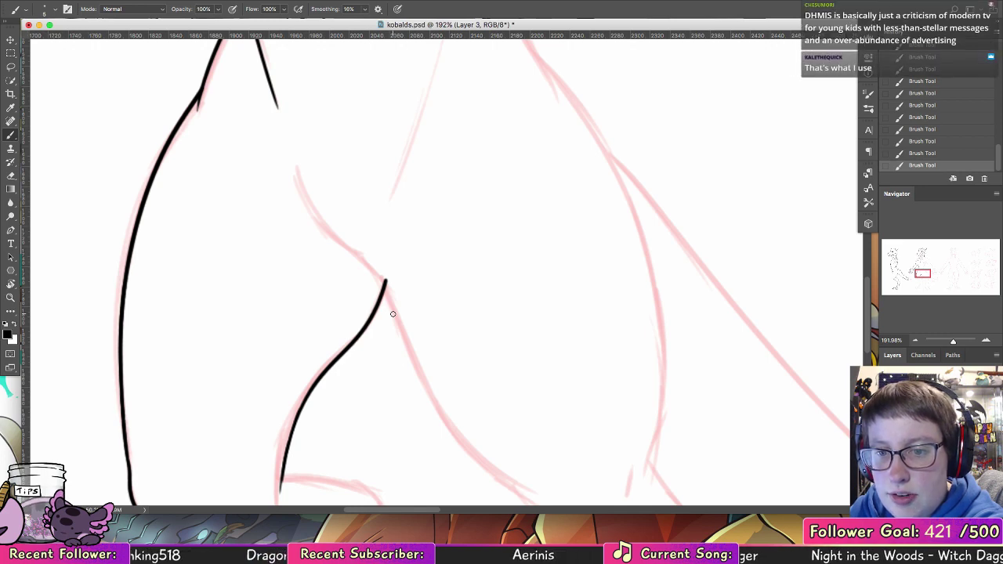
{"action": "mouse_move", "coordinate": [294, 158]}
{"action": "left_mouse_down"}
{"action": "mouse_move", "coordinate": [384, 279]}
{"action": "mouse_move", "coordinate": [456, 456]}
{"action": "mouse_move", "coordinate": [470, 466]}
{"action": "left_mouse_up"}
{"action": "key", "text": "super+z"}
- Erase the overlap where the two inner thigh lines cross and redraw a clean junction
{"action": "key", "text": "e"}
{"action": "left_click_drag", "start_coordinate": [364, 252], "coordinate": [356, 244]}
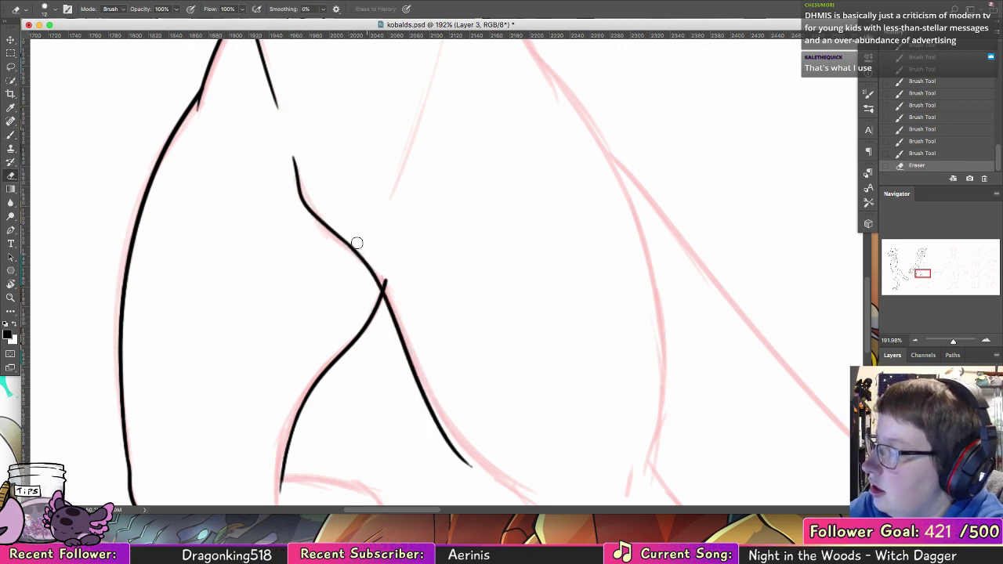
{"action": "mouse_move", "coordinate": [384, 275]}
{"action": "left_mouse_down"}
{"action": "mouse_move", "coordinate": [392, 294]}
{"action": "mouse_move", "coordinate": [383, 294]}
{"action": "left_mouse_up"}
{"action": "key", "text": "b"}
{"action": "left_click_drag", "start_coordinate": [380, 286], "coordinate": [380, 304]}
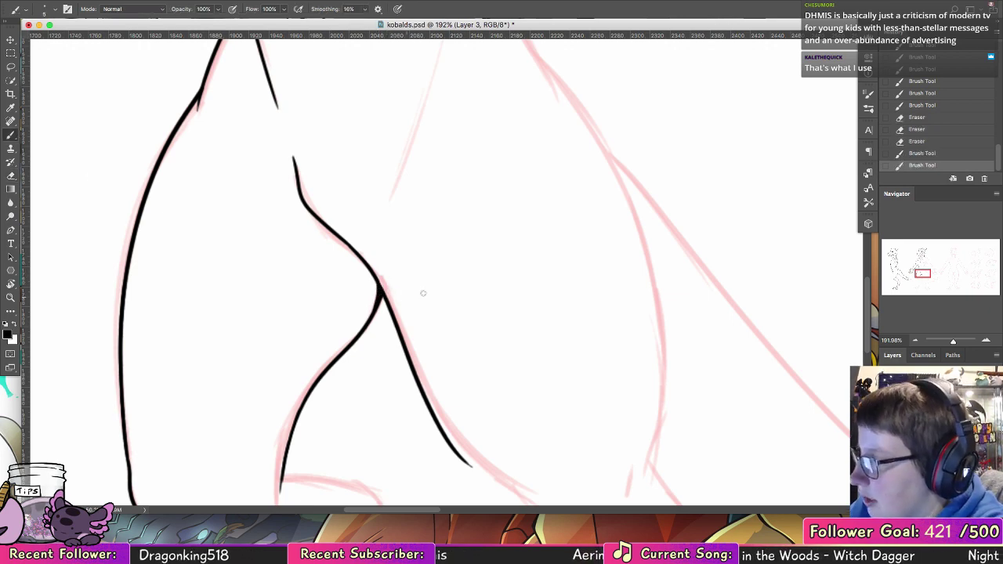
- Extend the second leg's inner thigh line toward the knee and ink its outer thigh edge up to the hip
{"action": "left_click_drag", "start_coordinate": [443, 332], "coordinate": [223, 192]}
{"action": "mouse_move", "coordinate": [180, 256]}
{"action": "left_mouse_down"}
{"action": "mouse_move", "coordinate": [250, 311]}
{"action": "mouse_move", "coordinate": [297, 325]}
{"action": "left_mouse_up"}
{"action": "key", "text": "super+z"}
{"action": "mouse_move", "coordinate": [365, 285]}
{"action": "left_mouse_down"}
{"action": "mouse_move", "coordinate": [358, 317]}
{"action": "mouse_move", "coordinate": [394, 139]}
{"action": "left_mouse_up"}
{"action": "scroll", "coordinate": [418, 443], "scroll_direction": "up", "scroll_amount": 6}
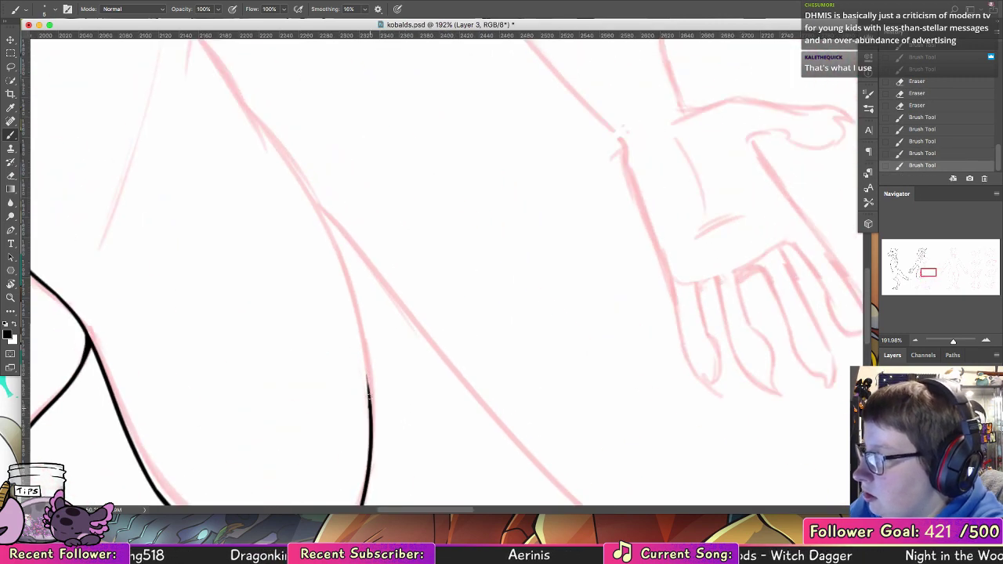
{"action": "mouse_move", "coordinate": [371, 405]}
{"action": "left_mouse_down"}
{"action": "mouse_move", "coordinate": [221, 81]}
{"action": "mouse_move", "coordinate": [362, 353]}
{"action": "mouse_move", "coordinate": [373, 419]}
{"action": "left_mouse_up"}
{"action": "key", "text": "ctrl+z"}
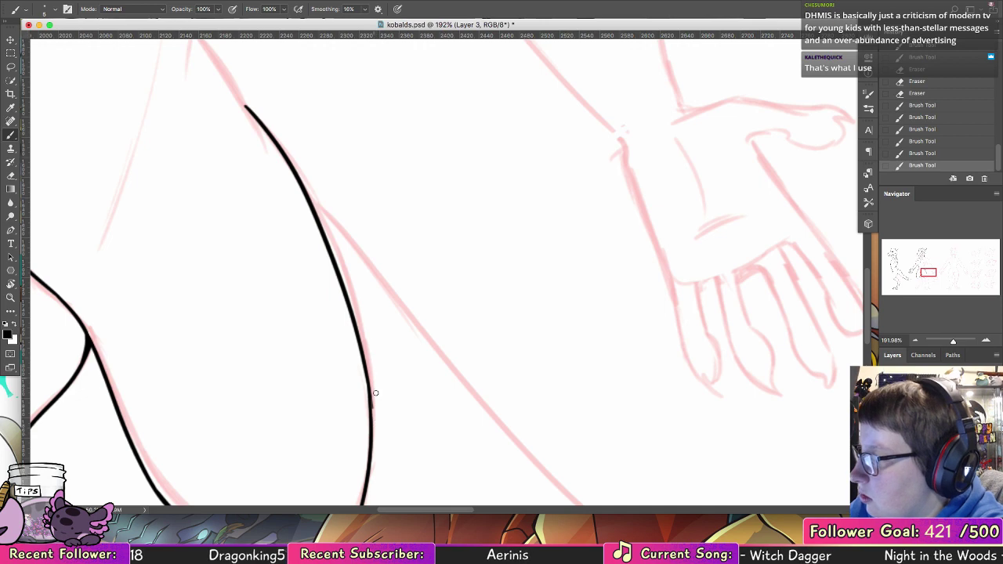
{"action": "key", "text": "ctrl+z"}
{"action": "left_click_drag", "start_coordinate": [246, 107], "coordinate": [374, 395]}
- Ink the hip line above the second thigh and the short torso contour rising from it toward the waist
{"action": "left_click_drag", "start_coordinate": [378, 229], "coordinate": [447, 541]}
{"action": "left_click_drag", "start_coordinate": [261, 370], "coordinate": [327, 493]}
{"action": "key", "text": "ctrl+z"}
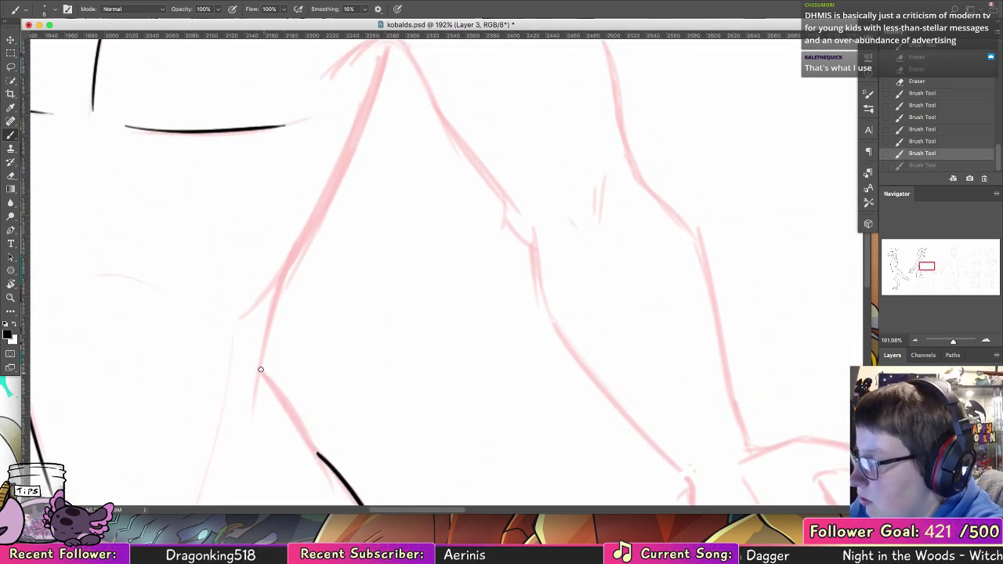
{"action": "left_click_drag", "start_coordinate": [261, 369], "coordinate": [316, 455]}
{"action": "key", "text": "ctrl+z"}
{"action": "left_click_drag", "start_coordinate": [263, 367], "coordinate": [318, 456]}
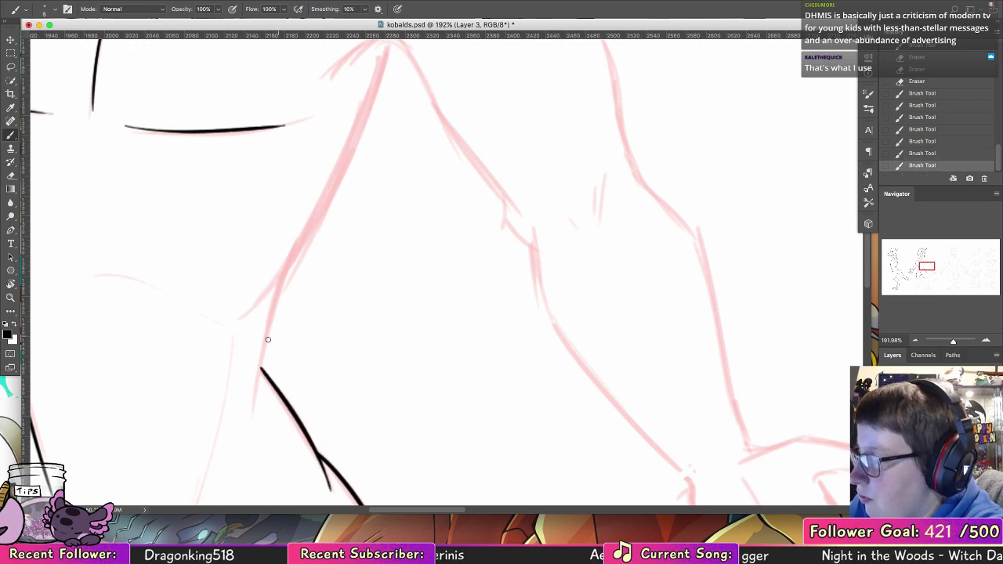
{"action": "left_click_drag", "start_coordinate": [259, 388], "coordinate": [283, 283]}
{"action": "key", "text": "ctrl+z"}
{"action": "left_click_drag", "start_coordinate": [258, 398], "coordinate": [281, 282]}
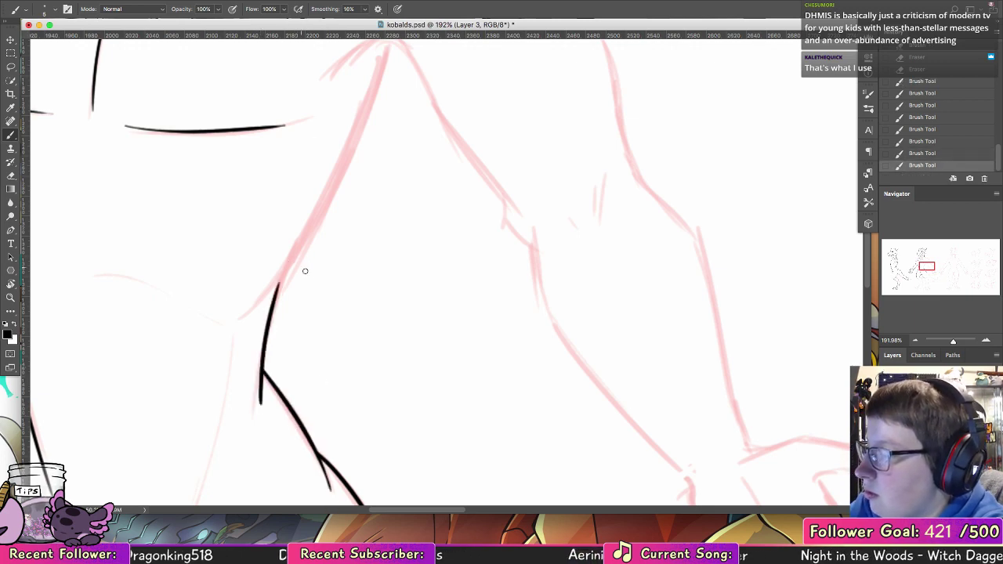
- Ink the torso's side contour from the armpit down to the waist above the second thigh
{"action": "left_click_drag", "start_coordinate": [344, 288], "coordinate": [414, 364]}
{"action": "mouse_move", "coordinate": [457, 123]}
{"action": "left_mouse_down"}
{"action": "mouse_move", "coordinate": [364, 357]}
{"action": "mouse_move", "coordinate": [335, 369]}
{"action": "mouse_move", "coordinate": [452, 132]}
{"action": "mouse_move", "coordinate": [335, 375]}
{"action": "mouse_move", "coordinate": [355, 347]}
{"action": "left_mouse_up"}
{"action": "key", "text": "ctrl+z"}
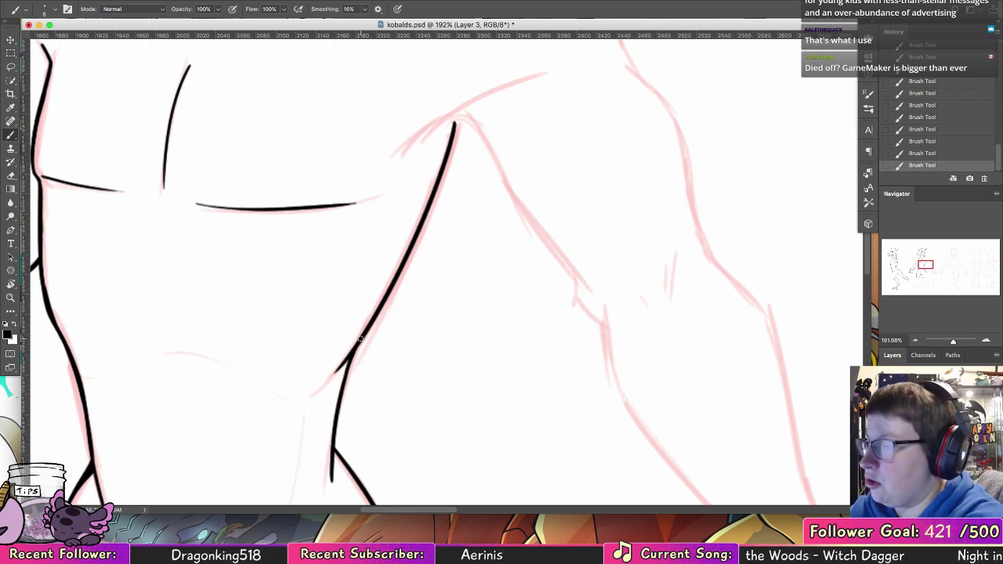
{"action": "left_click_drag", "start_coordinate": [121, 342], "coordinate": [253, 360]}
{"action": "scroll", "coordinate": [297, 324], "scroll_direction": "down", "scroll_amount": 5}
{"action": "scroll", "coordinate": [298, 323], "scroll_direction": "left", "scroll_amount": 2}
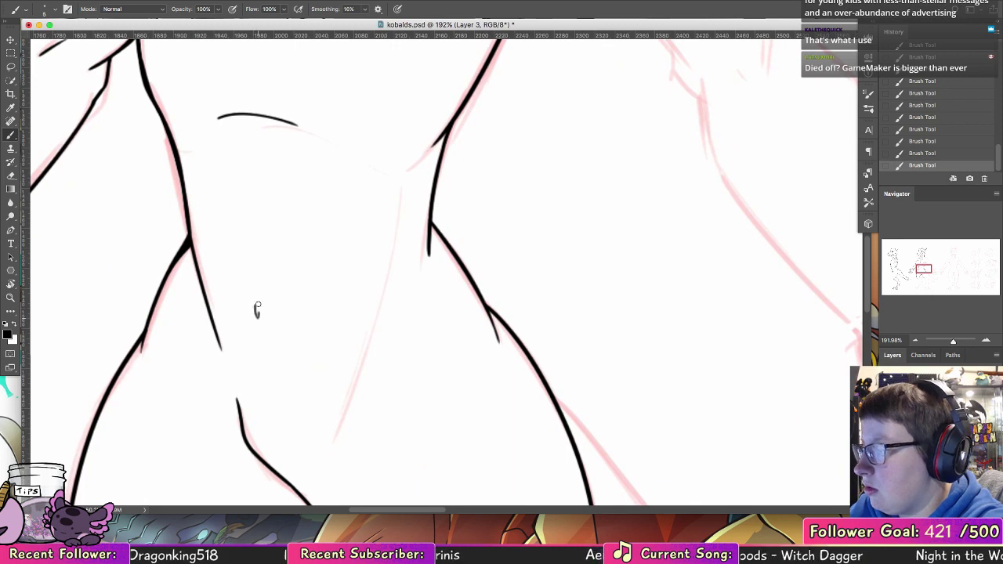
{"action": "key", "text": "alt+super+z"}
{"action": "key", "text": "alt+super+z"}
- Ink the first leg's front edge from the bent knee down to the ankle bend
{"action": "left_click_drag", "start_coordinate": [548, 426], "coordinate": [675, 196]}
{"action": "mouse_move", "coordinate": [436, 432]}
{"action": "left_mouse_down"}
{"action": "mouse_move", "coordinate": [529, 314]}
{"action": "mouse_move", "coordinate": [432, 204]}
{"action": "left_mouse_up"}
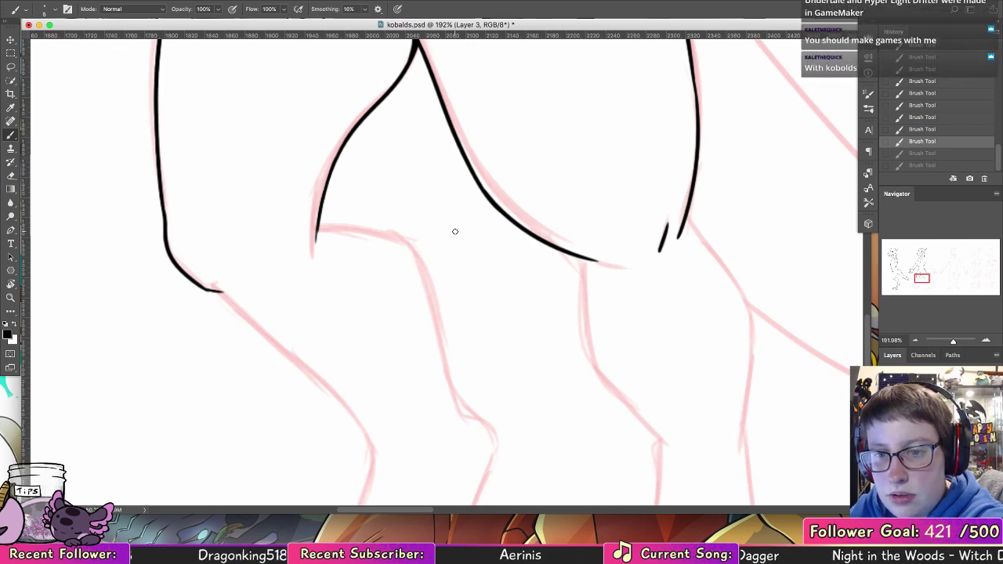
{"action": "left_click_drag", "start_coordinate": [434, 261], "coordinate": [385, 188]}
{"action": "left_click_drag", "start_coordinate": [253, 228], "coordinate": [222, 200]}
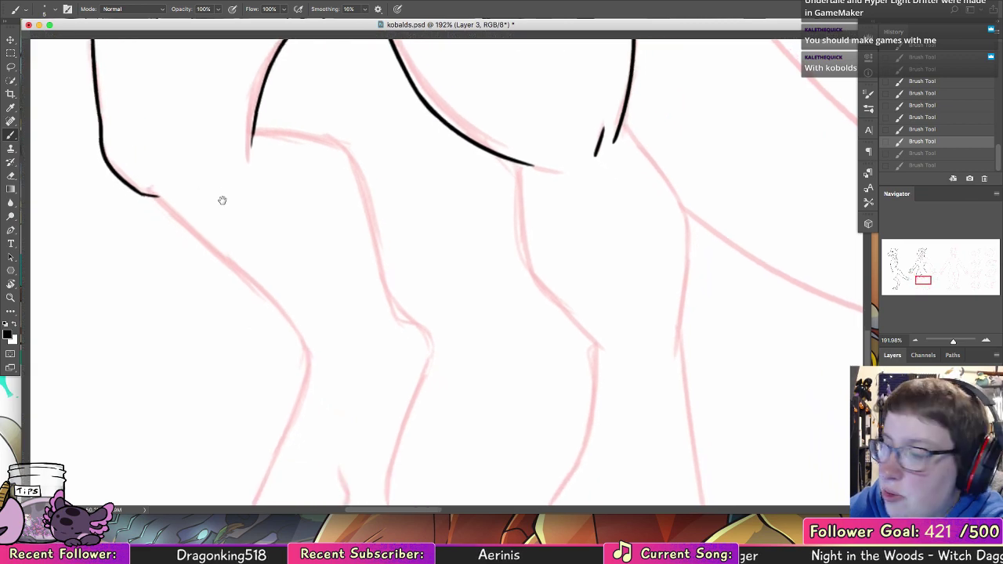
{"action": "mouse_move", "coordinate": [135, 191]}
{"action": "left_mouse_down"}
{"action": "mouse_move", "coordinate": [158, 197]}
{"action": "mouse_move", "coordinate": [261, 302]}
{"action": "left_mouse_up"}
{"action": "key", "text": "super+z"}
{"action": "key", "text": "super+z"}
{"action": "left_click_drag", "start_coordinate": [148, 196], "coordinate": [308, 340]}
{"action": "key", "text": "super+z"}
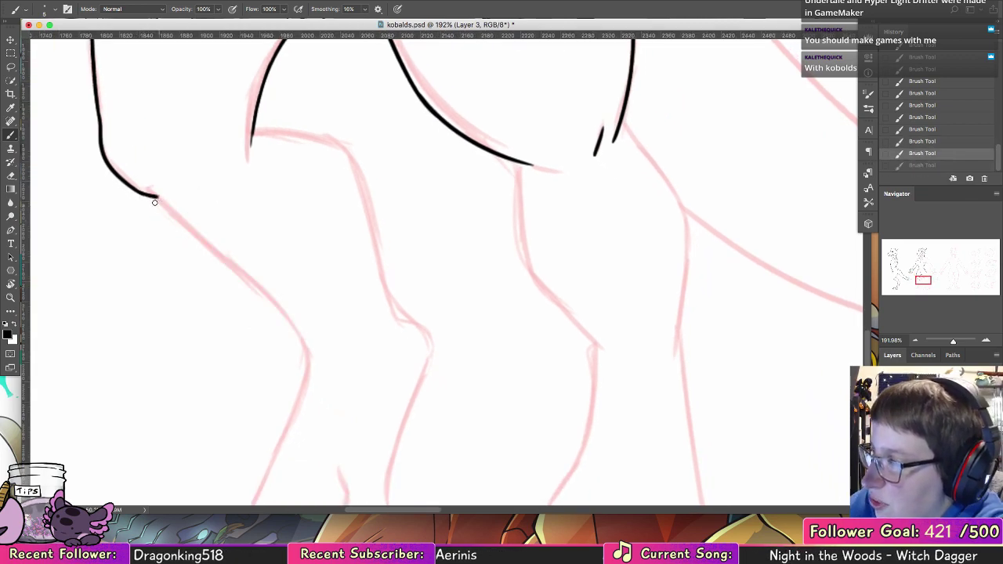
{"action": "left_click_drag", "start_coordinate": [150, 196], "coordinate": [312, 360]}
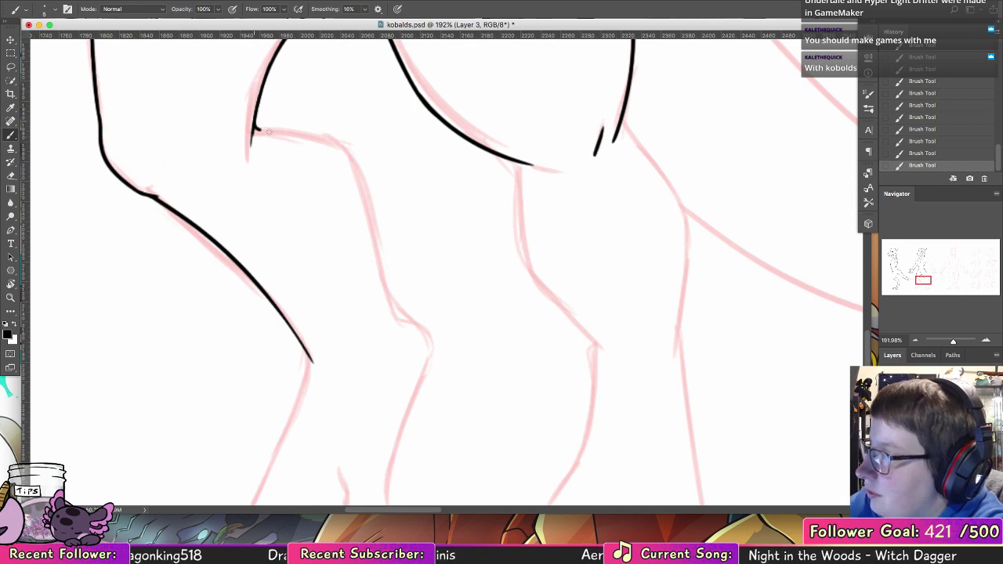
- Ink the first leg's back edge from behind the knee around the heel joint, with a short crease mark inside it
{"action": "mouse_move", "coordinate": [268, 132]}
{"action": "left_mouse_down"}
{"action": "mouse_move", "coordinate": [393, 314]}
{"action": "mouse_move", "coordinate": [410, 323]}
{"action": "mouse_move", "coordinate": [423, 379]}
{"action": "left_mouse_up"}
{"action": "key", "text": "super+z"}
{"action": "left_click_drag", "start_coordinate": [392, 299], "coordinate": [424, 385]}
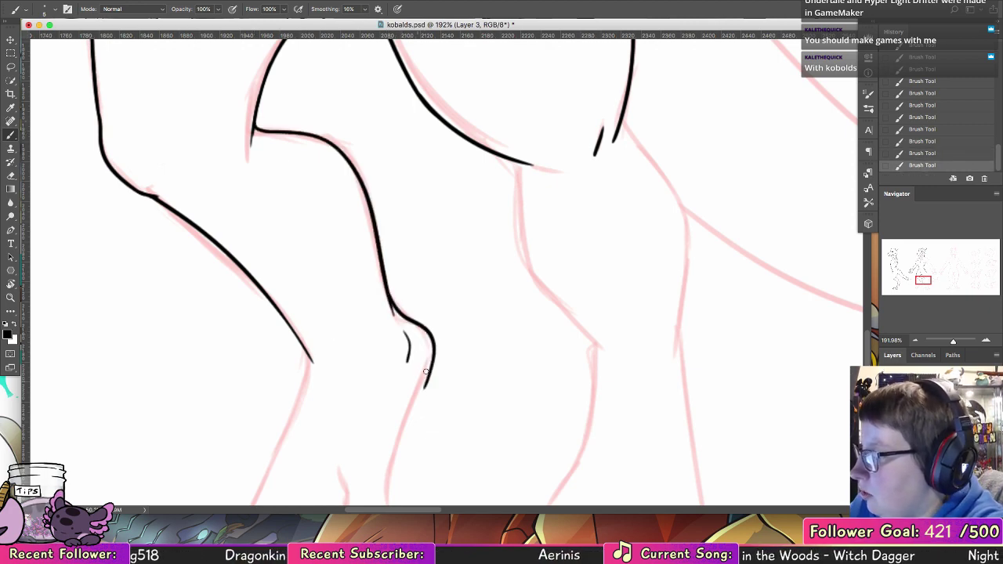
{"action": "key", "text": "super+z"}
{"action": "mouse_move", "coordinate": [392, 299]}
{"action": "left_mouse_down"}
{"action": "mouse_move", "coordinate": [422, 330]}
{"action": "mouse_move", "coordinate": [427, 378]}
{"action": "mouse_move", "coordinate": [405, 416]}
{"action": "mouse_move", "coordinate": [516, 220]}
{"action": "left_mouse_up"}
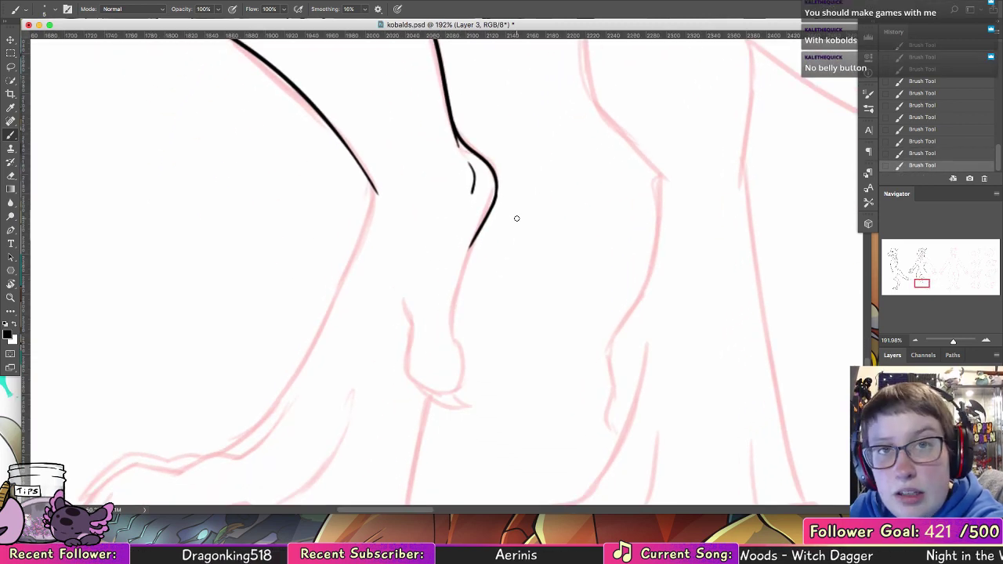
- Continue the first leg's back edge below the heel joint and ink the rounded rear toe with its claw
{"action": "left_click_drag", "start_coordinate": [473, 245], "coordinate": [452, 315]}
{"action": "key", "text": "super+z"}
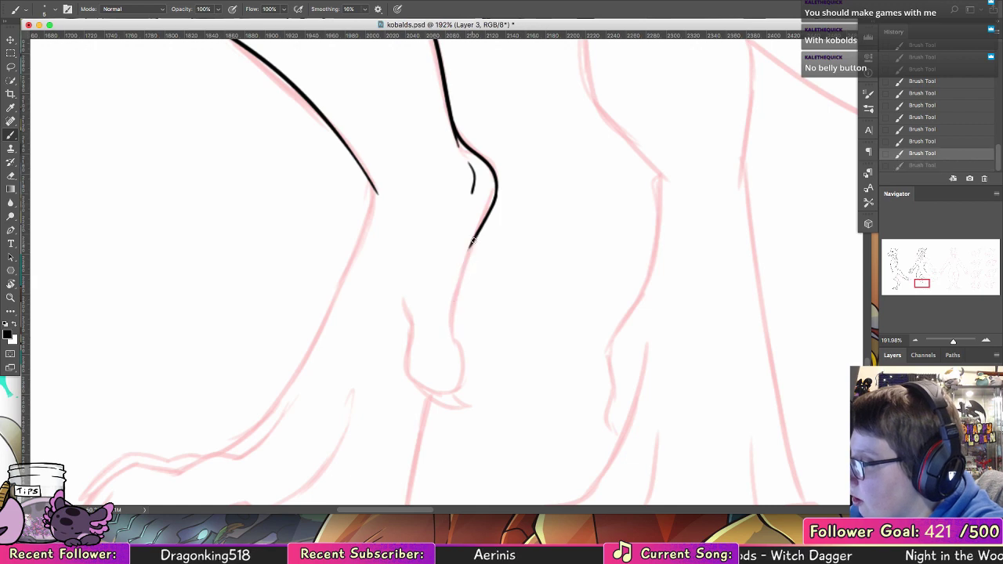
{"action": "mouse_move", "coordinate": [474, 240]}
{"action": "left_mouse_down"}
{"action": "mouse_move", "coordinate": [451, 333]}
{"action": "mouse_move", "coordinate": [462, 383]}
{"action": "mouse_move", "coordinate": [452, 406]}
{"action": "mouse_move", "coordinate": [410, 367]}
{"action": "mouse_move", "coordinate": [453, 393]}
{"action": "mouse_move", "coordinate": [406, 298]}
{"action": "left_mouse_up"}
{"action": "mouse_move", "coordinate": [446, 251]}
{"action": "left_mouse_down"}
{"action": "mouse_move", "coordinate": [537, 226]}
{"action": "mouse_move", "coordinate": [549, 209]}
{"action": "left_mouse_up"}
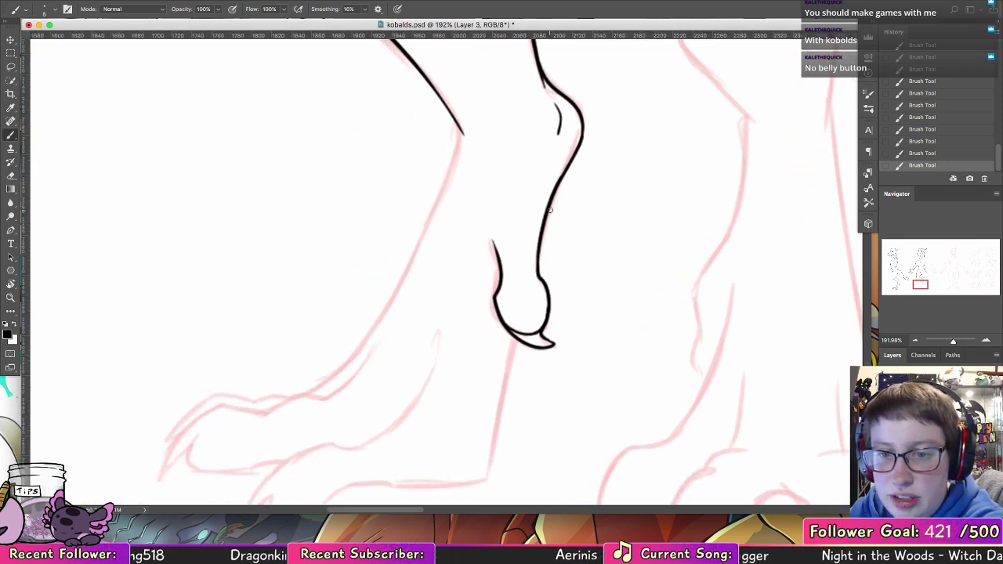
- Ink the first leg's front contour from the ankle bend down toward the foot
{"action": "mouse_move", "coordinate": [450, 115]}
{"action": "left_mouse_down"}
{"action": "mouse_move", "coordinate": [424, 234]}
{"action": "mouse_move", "coordinate": [456, 127]}
{"action": "mouse_move", "coordinate": [394, 300]}
{"action": "left_mouse_up"}
{"action": "key", "text": "super+z"}
{"action": "key", "text": "super+z"}
{"action": "left_click_drag", "start_coordinate": [450, 110], "coordinate": [373, 332]}
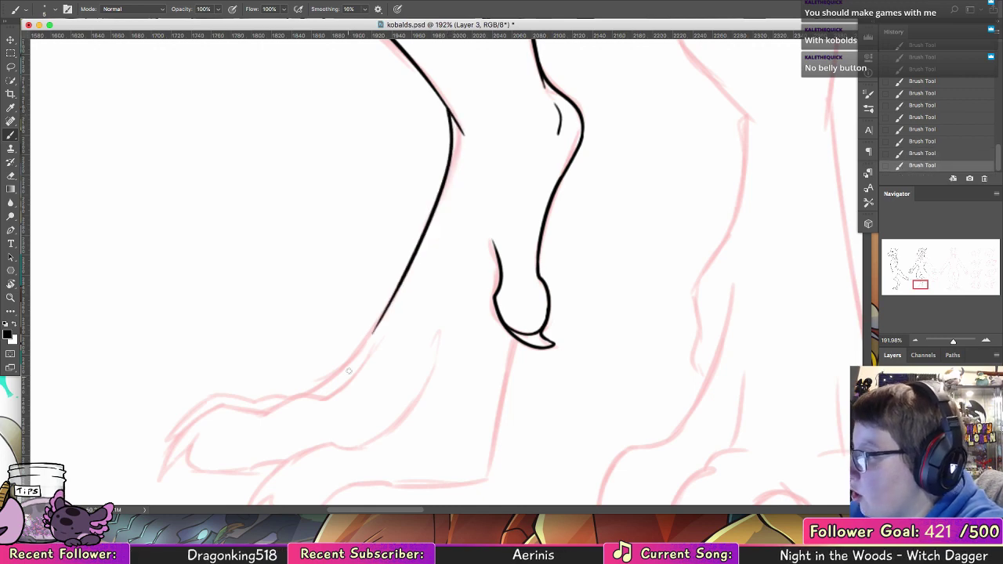
- Ink the first foot's nearest toe, its claw tip and sole, and the straight heel line up to the rear toe
{"action": "scroll", "coordinate": [373, 355], "scroll_direction": "down", "scroll_amount": 3}
{"action": "left_click_drag", "start_coordinate": [448, 222], "coordinate": [409, 300]}
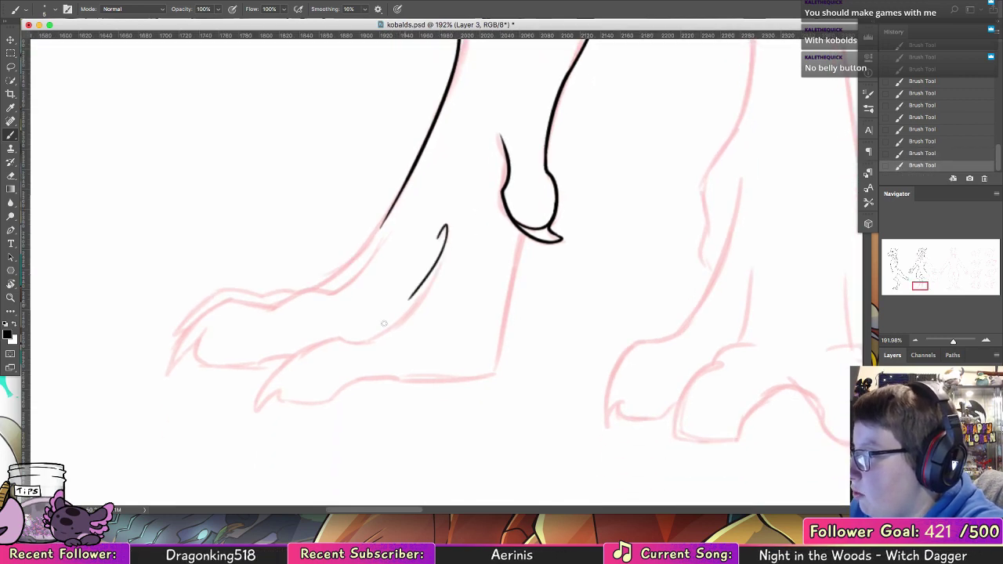
{"action": "key", "text": "super+z"}
{"action": "mouse_move", "coordinate": [437, 233]}
{"action": "left_mouse_down"}
{"action": "mouse_move", "coordinate": [385, 321]}
{"action": "mouse_move", "coordinate": [282, 367]}
{"action": "mouse_move", "coordinate": [264, 402]}
{"action": "mouse_move", "coordinate": [281, 391]}
{"action": "mouse_move", "coordinate": [337, 400]}
{"action": "mouse_move", "coordinate": [395, 378]}
{"action": "mouse_move", "coordinate": [473, 379]}
{"action": "left_mouse_up"}
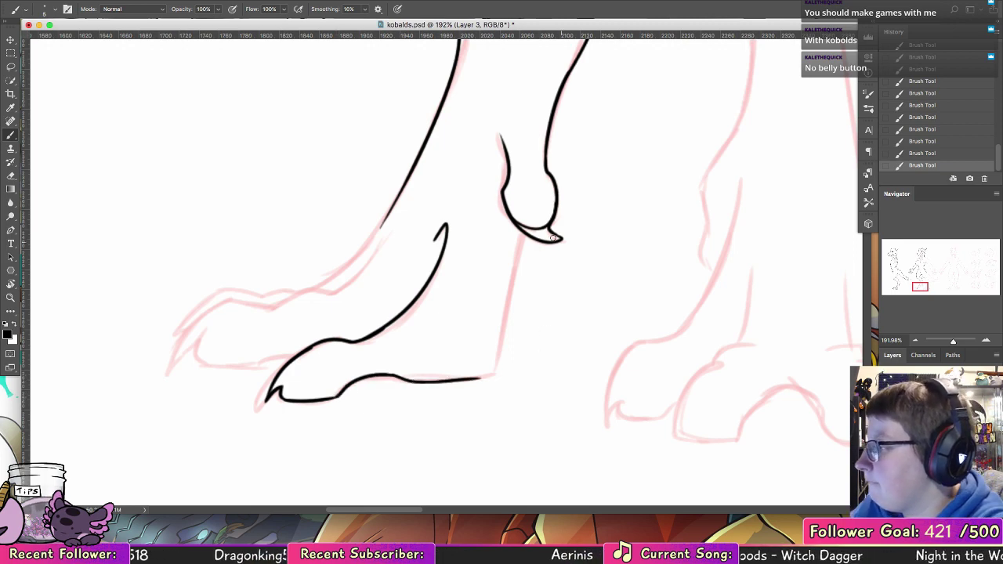
{"action": "mouse_move", "coordinate": [524, 233]}
{"action": "left_mouse_down"}
{"action": "mouse_move", "coordinate": [480, 378]}
{"action": "mouse_move", "coordinate": [495, 319]}
{"action": "left_mouse_up"}
{"action": "key", "text": "super+z"}
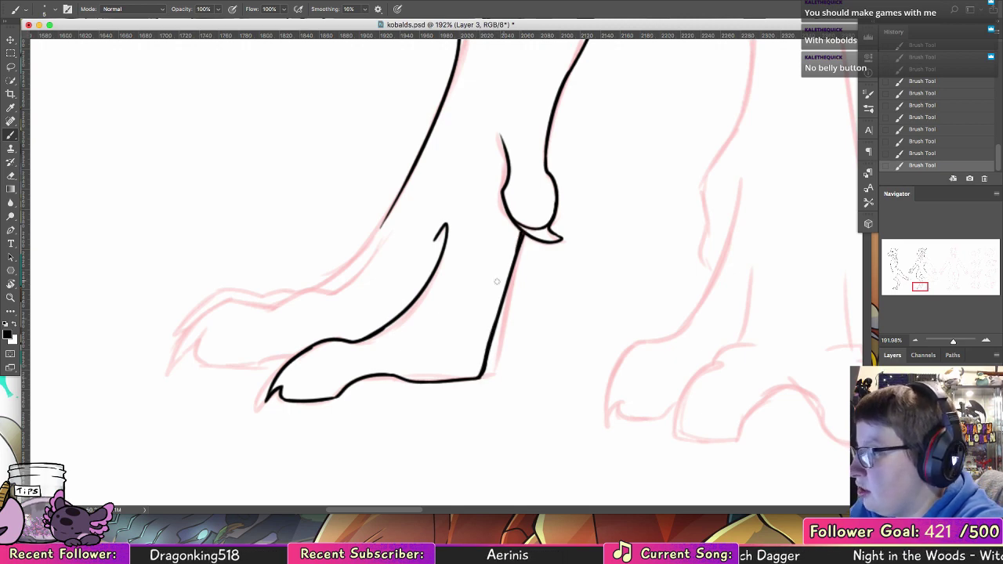
- Ink the claw line on the first foot's nearest toe and outline the middle toe with its claw and underside
{"action": "scroll", "coordinate": [495, 282], "scroll_direction": "left", "scroll_amount": 5}
{"action": "scroll", "coordinate": [496, 282], "scroll_direction": "down", "scroll_amount": 2}
{"action": "left_click_drag", "start_coordinate": [492, 274], "coordinate": [470, 308]}
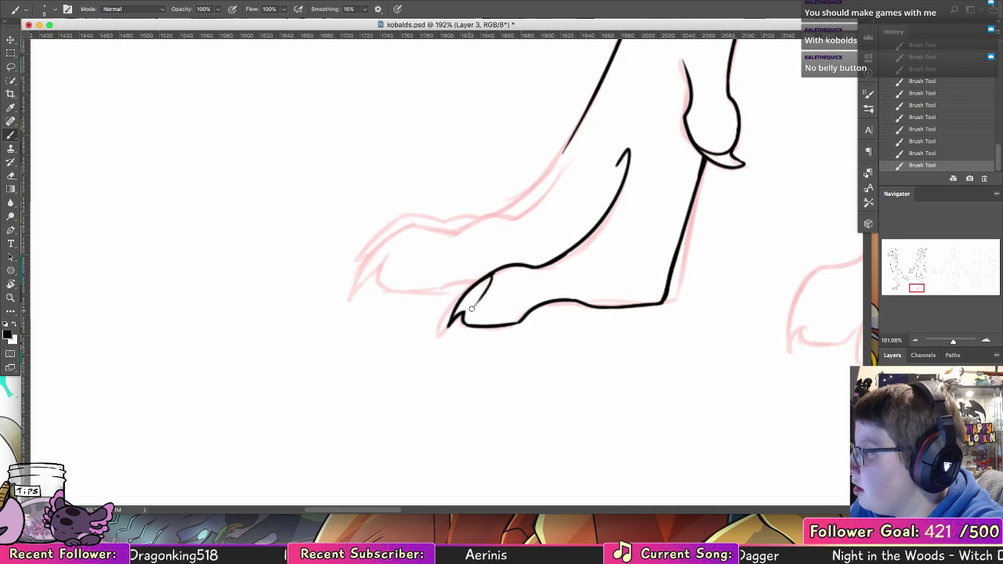
{"action": "mouse_move", "coordinate": [560, 181]}
{"action": "left_mouse_down"}
{"action": "mouse_move", "coordinate": [462, 230]}
{"action": "mouse_move", "coordinate": [396, 229]}
{"action": "mouse_move", "coordinate": [349, 290]}
{"action": "mouse_move", "coordinate": [379, 263]}
{"action": "mouse_move", "coordinate": [383, 289]}
{"action": "mouse_move", "coordinate": [398, 293]}
{"action": "mouse_move", "coordinate": [487, 277]}
{"action": "mouse_move", "coordinate": [441, 290]}
{"action": "left_mouse_up"}
{"action": "key", "text": "super+z"}
{"action": "key", "text": "super+z"}
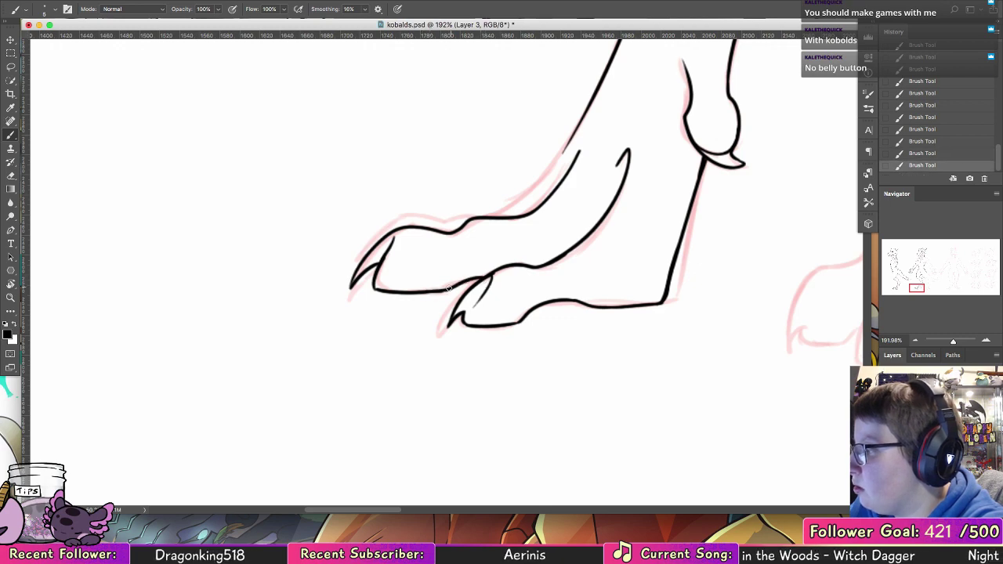
- Extend the first leg's front contour into the far toe's top edge and thicken the middle toe's claw base
{"action": "left_click_drag", "start_coordinate": [581, 119], "coordinate": [538, 181]}
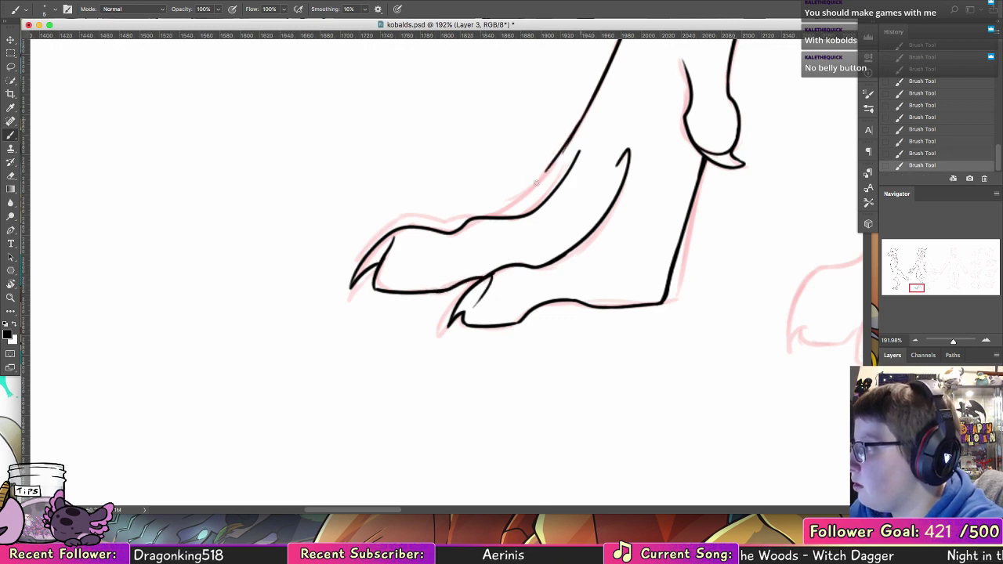
{"action": "key", "text": "super+z"}
{"action": "left_click_drag", "start_coordinate": [593, 97], "coordinate": [535, 187]}
{"action": "key", "text": "super+z"}
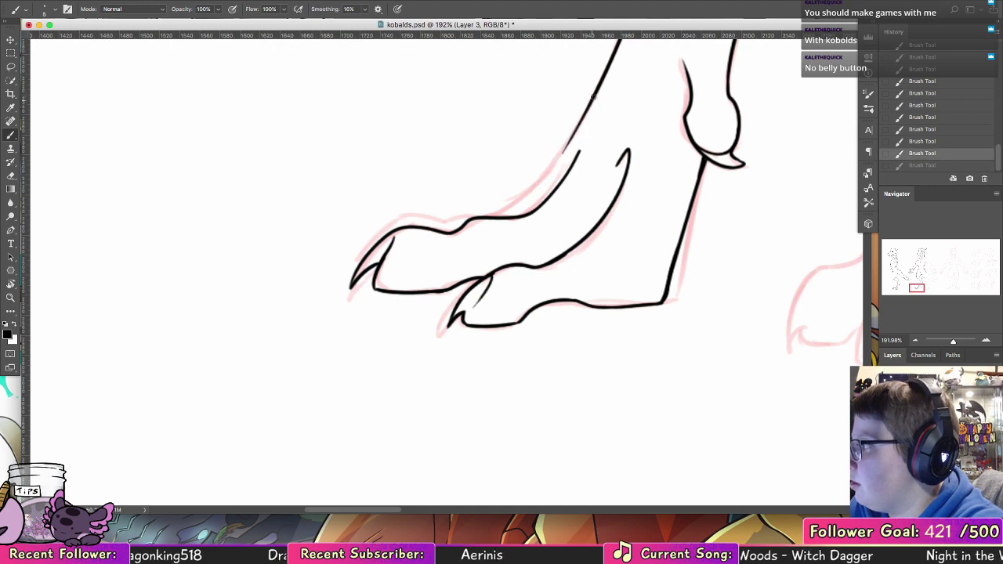
{"action": "left_click_drag", "start_coordinate": [593, 96], "coordinate": [513, 199]}
{"action": "mouse_move", "coordinate": [376, 243]}
{"action": "left_mouse_down"}
{"action": "mouse_move", "coordinate": [435, 211]}
{"action": "mouse_move", "coordinate": [462, 226]}
{"action": "mouse_move", "coordinate": [520, 198]}
{"action": "left_mouse_up"}
{"action": "key", "text": "super+z"}
{"action": "key", "text": "alt+super+z"}
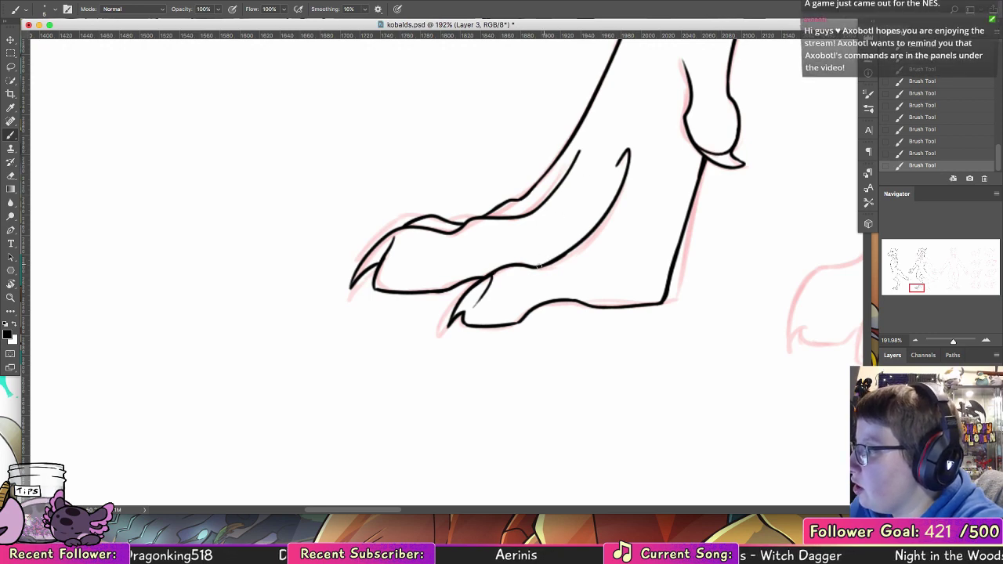
{"action": "left_click_drag", "start_coordinate": [393, 239], "coordinate": [376, 285]}
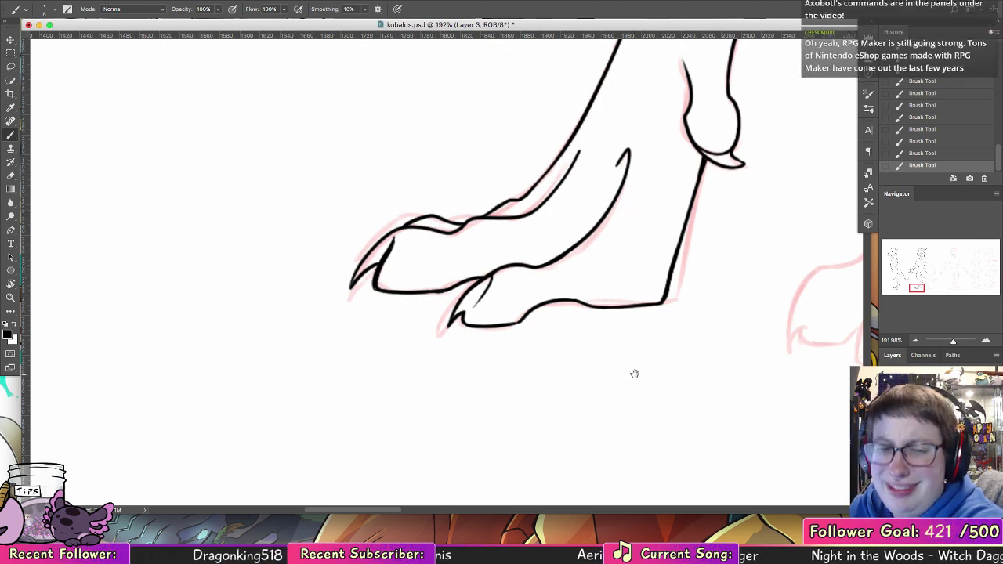
- Ink the second leg's inner edge from the underside of the thigh down to the heel joint
{"action": "mouse_move", "coordinate": [639, 363]}
{"action": "left_mouse_down"}
{"action": "mouse_move", "coordinate": [369, 359]}
{"action": "mouse_move", "coordinate": [101, 378]}
{"action": "left_mouse_up"}
{"action": "left_click_drag", "start_coordinate": [252, 207], "coordinate": [544, 278]}
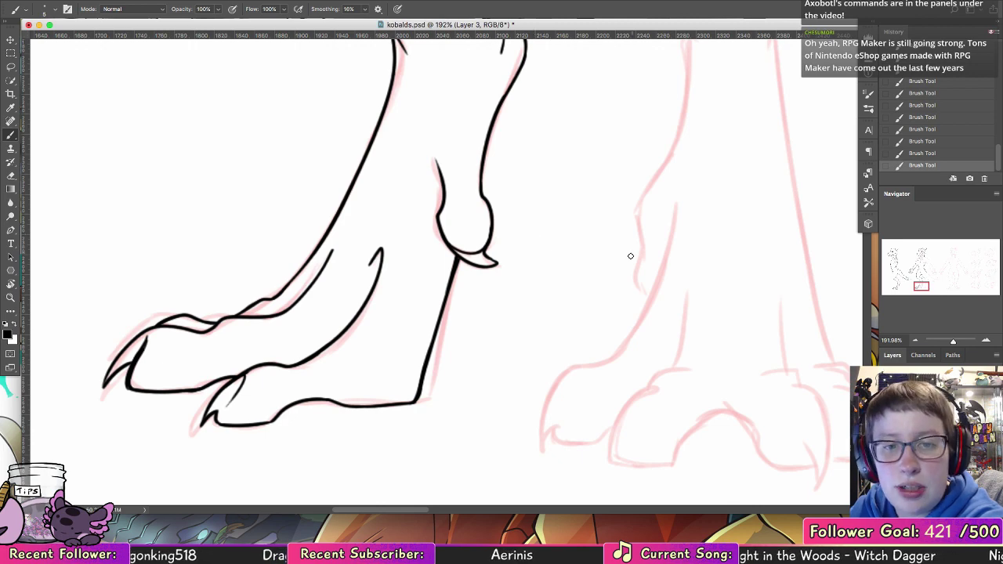
{"action": "scroll", "coordinate": [504, 286], "scroll_direction": "right", "scroll_amount": 10}
{"action": "scroll", "coordinate": [563, 267], "scroll_direction": "left", "scroll_amount": 4}
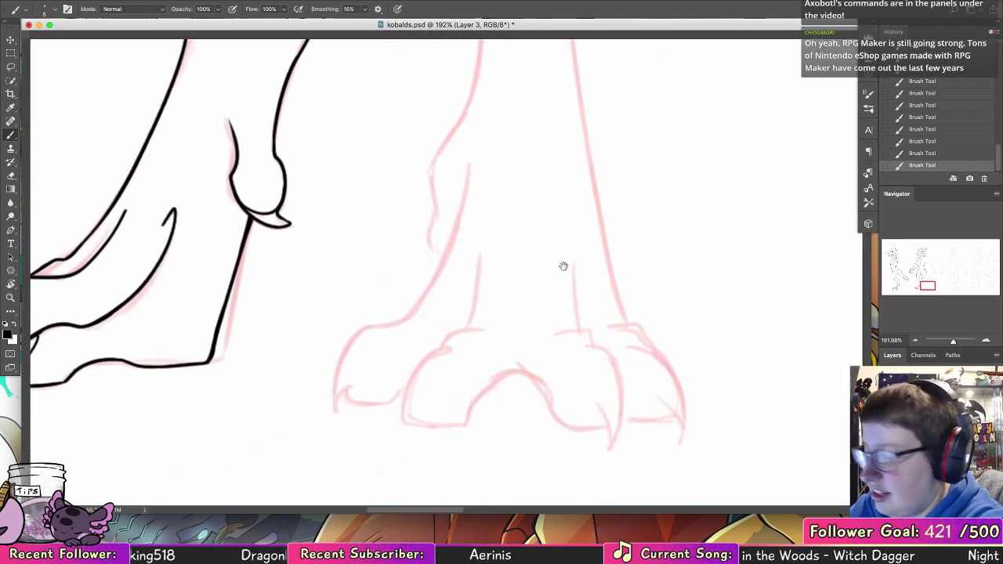
{"action": "scroll", "coordinate": [600, 206], "scroll_direction": "up", "scroll_amount": 10}
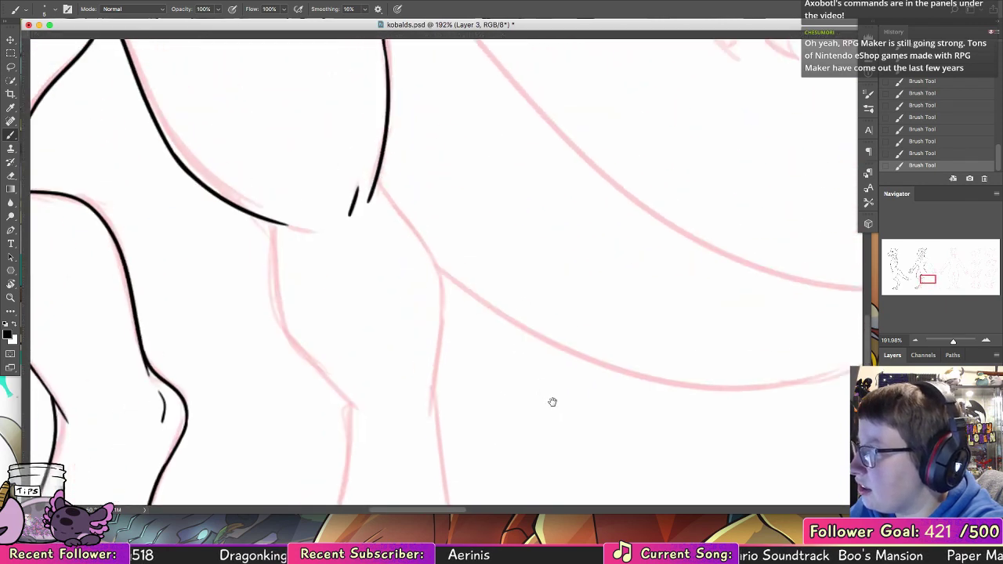
{"action": "scroll", "coordinate": [552, 402], "scroll_direction": "up", "scroll_amount": 1}
{"action": "mouse_move", "coordinate": [308, 246]}
{"action": "left_mouse_down"}
{"action": "mouse_move", "coordinate": [320, 249]}
{"action": "mouse_move", "coordinate": [278, 261]}
{"action": "mouse_move", "coordinate": [336, 391]}
{"action": "mouse_move", "coordinate": [362, 419]}
{"action": "left_mouse_up"}
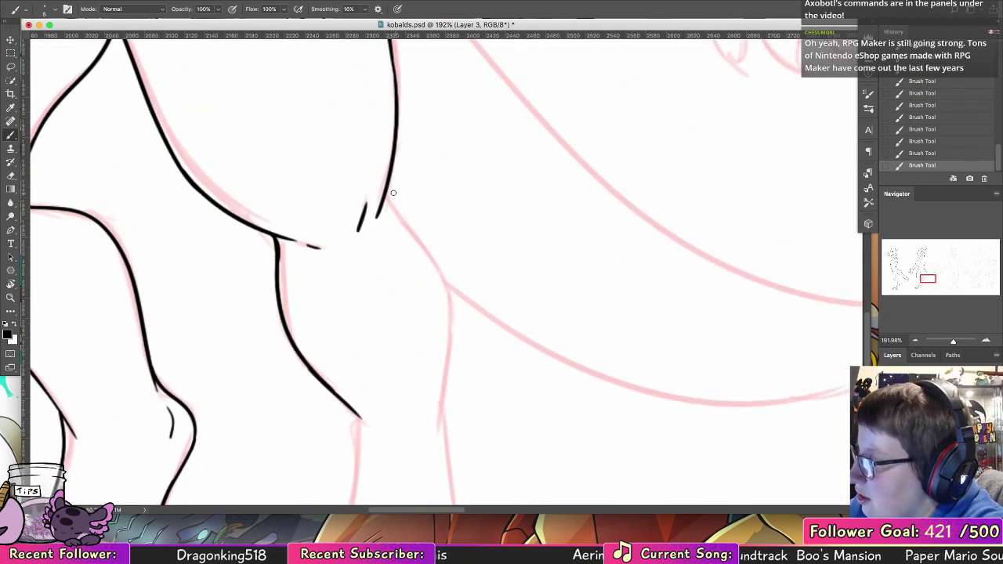
- Ink the second leg's outer edge from the thigh past the knee and begin the inner edge below the heel joint
{"action": "mouse_move", "coordinate": [393, 194]}
{"action": "left_mouse_down"}
{"action": "mouse_move", "coordinate": [448, 296]}
{"action": "mouse_move", "coordinate": [436, 425]}
{"action": "left_mouse_up"}
{"action": "key", "text": "super+z"}
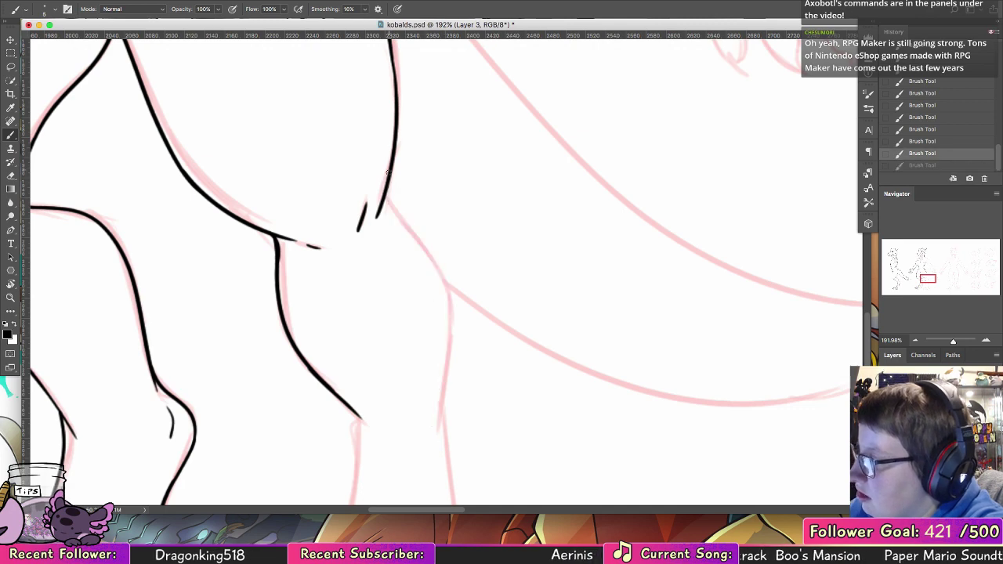
{"action": "mouse_move", "coordinate": [386, 173]}
{"action": "left_mouse_down"}
{"action": "mouse_move", "coordinate": [410, 233]}
{"action": "mouse_move", "coordinate": [420, 432]}
{"action": "left_mouse_up"}
{"action": "key", "text": "super+z"}
{"action": "mouse_move", "coordinate": [391, 164]}
{"action": "left_mouse_down"}
{"action": "mouse_move", "coordinate": [392, 199]}
{"action": "mouse_move", "coordinate": [450, 297]}
{"action": "mouse_move", "coordinate": [436, 441]}
{"action": "left_mouse_up"}
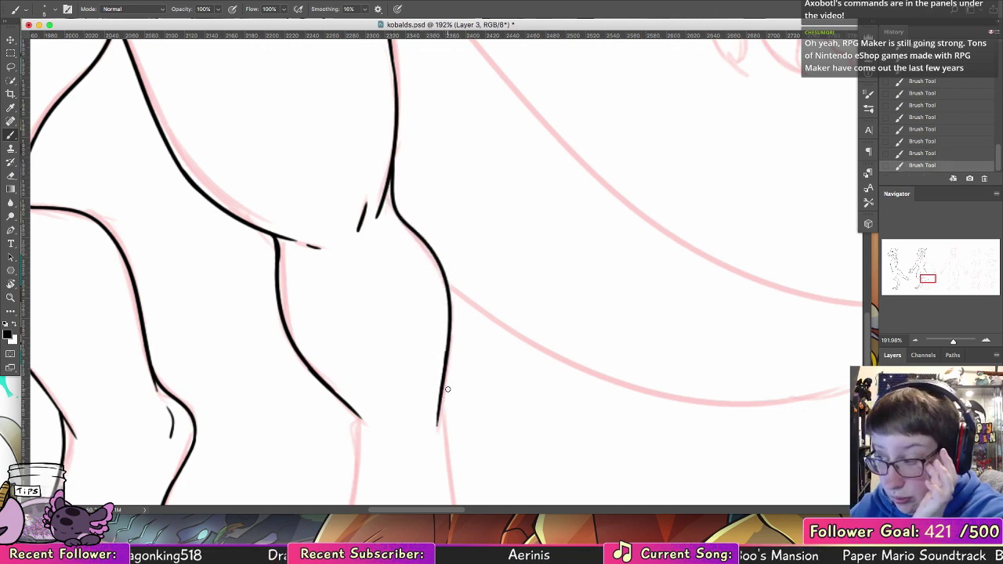
{"action": "scroll", "coordinate": [448, 388], "scroll_direction": "down", "scroll_amount": 10}
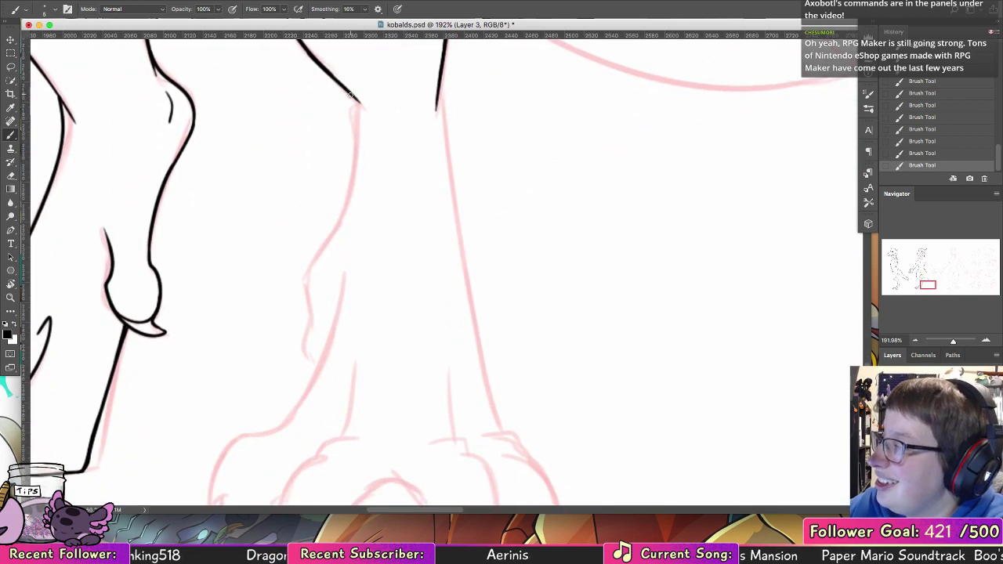
{"action": "left_click_drag", "start_coordinate": [351, 94], "coordinate": [356, 161]}
{"action": "mouse_move", "coordinate": [355, 107]}
{"action": "left_mouse_down"}
{"action": "mouse_move", "coordinate": [358, 168]}
{"action": "mouse_move", "coordinate": [316, 271]}
{"action": "mouse_move", "coordinate": [310, 367]}
{"action": "mouse_move", "coordinate": [327, 252]}
{"action": "mouse_move", "coordinate": [309, 378]}
{"action": "left_mouse_up"}
{"action": "mouse_move", "coordinate": [397, 326]}
{"action": "left_mouse_down"}
{"action": "mouse_move", "coordinate": [517, 223]}
{"action": "mouse_move", "coordinate": [488, 262]}
{"action": "mouse_move", "coordinate": [480, 323]}
{"action": "left_mouse_up"}
{"action": "key", "text": "super+z"}
{"action": "key", "text": "super+z"}
{"action": "key", "text": "super+z"}
{"action": "key", "text": "super+z"}
{"action": "key", "text": "super+z"}
{"action": "key", "text": "super+z"}
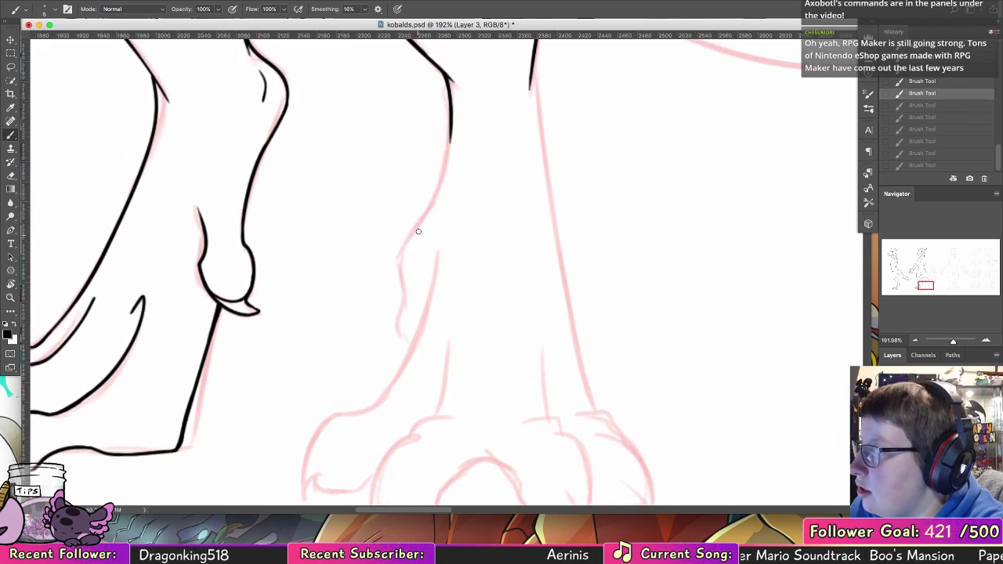
- Ink the second leg's inner edge down to the small rear claw, and the foot contour over the outermost toe
{"action": "mouse_move", "coordinate": [450, 121]}
{"action": "left_mouse_down"}
{"action": "mouse_move", "coordinate": [397, 274]}
{"action": "mouse_move", "coordinate": [401, 250]}
{"action": "mouse_move", "coordinate": [403, 283]}
{"action": "left_mouse_up"}
{"action": "mouse_move", "coordinate": [410, 236]}
{"action": "left_mouse_down"}
{"action": "mouse_move", "coordinate": [388, 335]}
{"action": "mouse_move", "coordinate": [395, 350]}
{"action": "mouse_move", "coordinate": [407, 342]}
{"action": "left_mouse_up"}
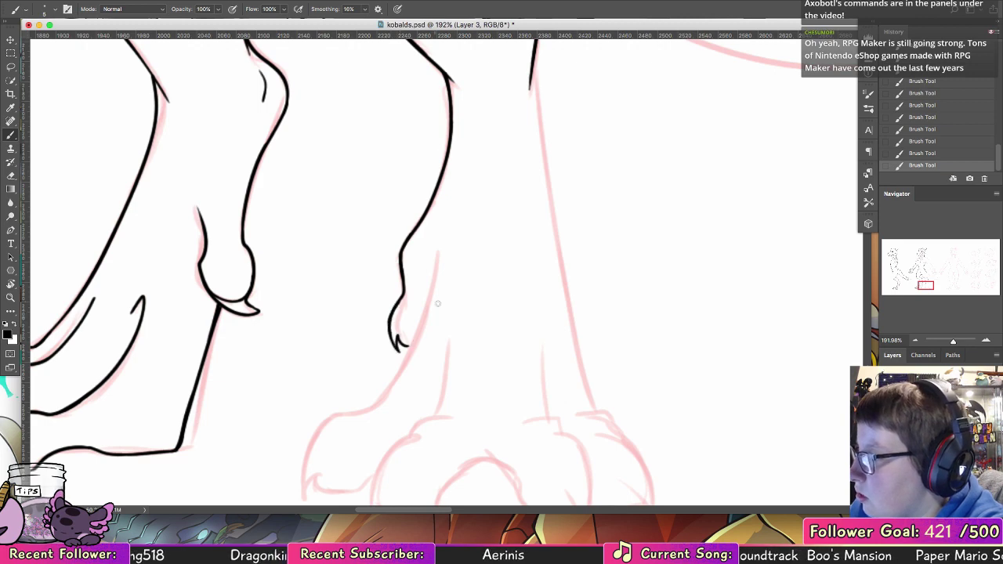
{"action": "left_click_drag", "start_coordinate": [432, 266], "coordinate": [406, 358]}
{"action": "mouse_move", "coordinate": [444, 318]}
{"action": "left_mouse_down"}
{"action": "mouse_move", "coordinate": [509, 222]}
{"action": "mouse_move", "coordinate": [459, 284]}
{"action": "left_mouse_up"}
{"action": "key", "text": "super+z"}
{"action": "mouse_move", "coordinate": [486, 232]}
{"action": "left_mouse_down"}
{"action": "mouse_move", "coordinate": [442, 308]}
{"action": "mouse_move", "coordinate": [446, 295]}
{"action": "mouse_move", "coordinate": [407, 320]}
{"action": "mouse_move", "coordinate": [371, 393]}
{"action": "left_mouse_up"}
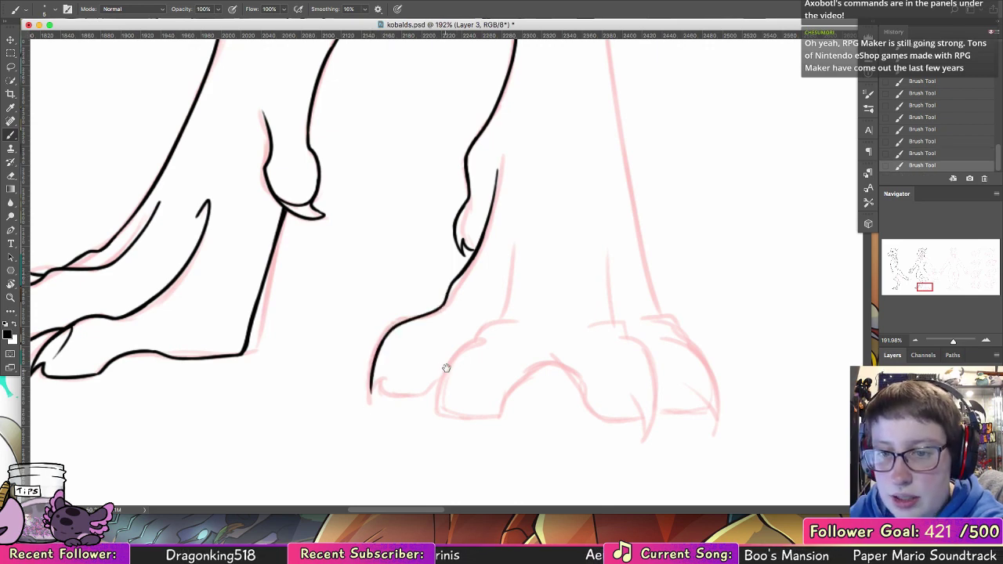
- Ink the claw and underside of the second foot's outermost toe and touch up the small rear claw's base
{"action": "left_click_drag", "start_coordinate": [445, 368], "coordinate": [476, 275]}
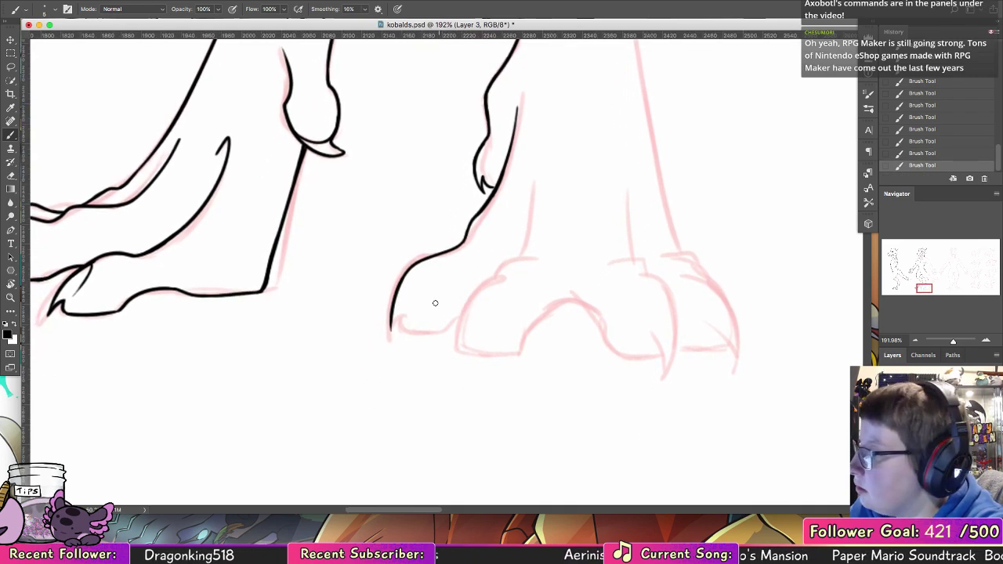
{"action": "left_click_drag", "start_coordinate": [392, 329], "coordinate": [419, 292]}
{"action": "key", "text": "super+z"}
{"action": "mouse_move", "coordinate": [393, 328]}
{"action": "left_mouse_down"}
{"action": "mouse_move", "coordinate": [420, 282]}
{"action": "mouse_move", "coordinate": [456, 331]}
{"action": "left_mouse_up"}
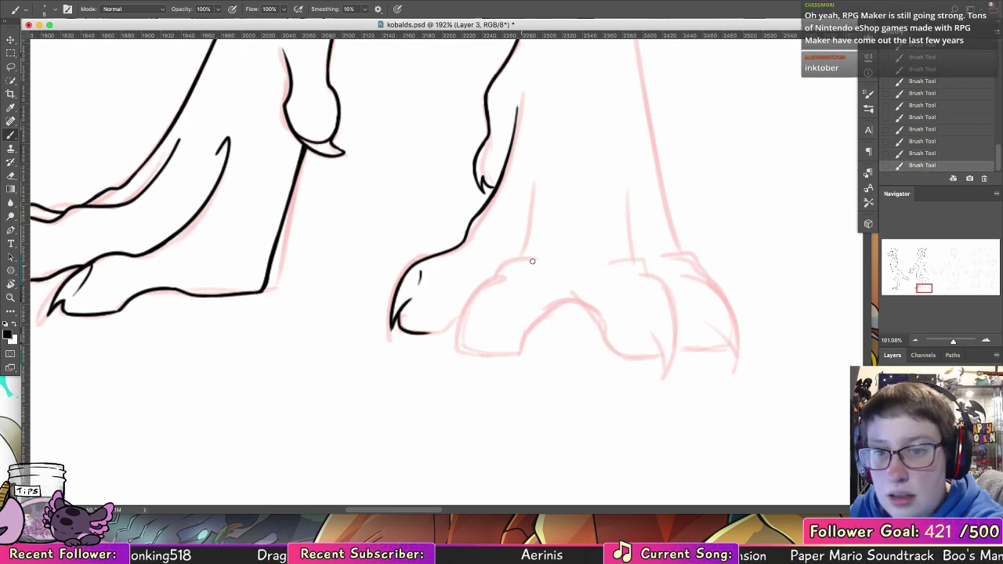
{"action": "left_click_drag", "start_coordinate": [555, 264], "coordinate": [530, 358]}
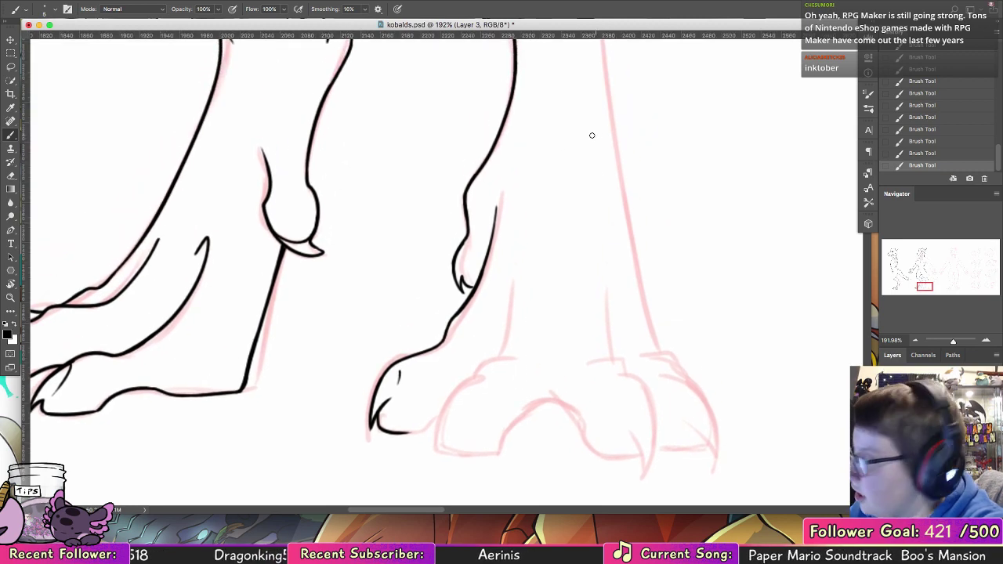
{"action": "left_click_drag", "start_coordinate": [462, 279], "coordinate": [475, 288]}
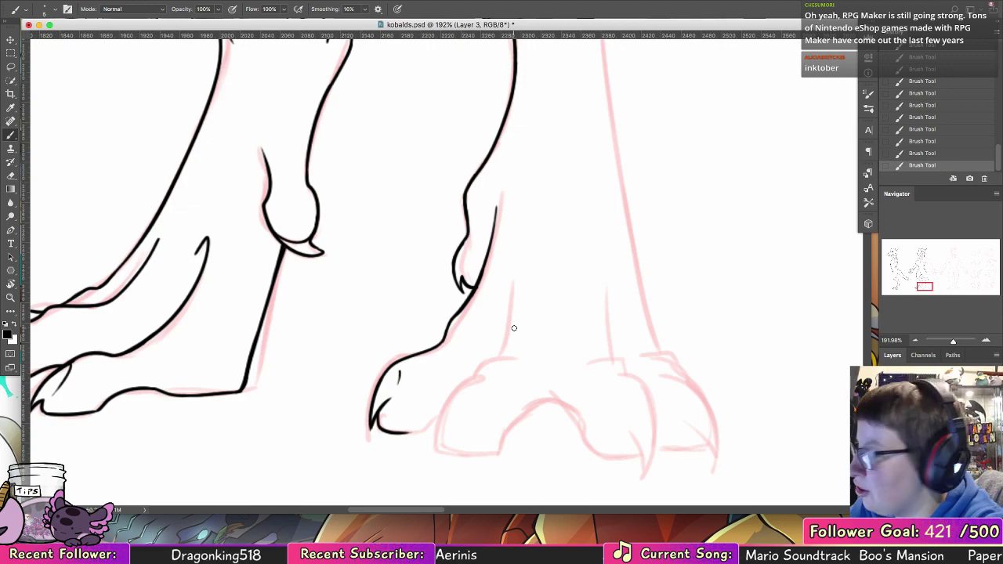
{"action": "left_click_drag", "start_coordinate": [510, 327], "coordinate": [537, 431]}
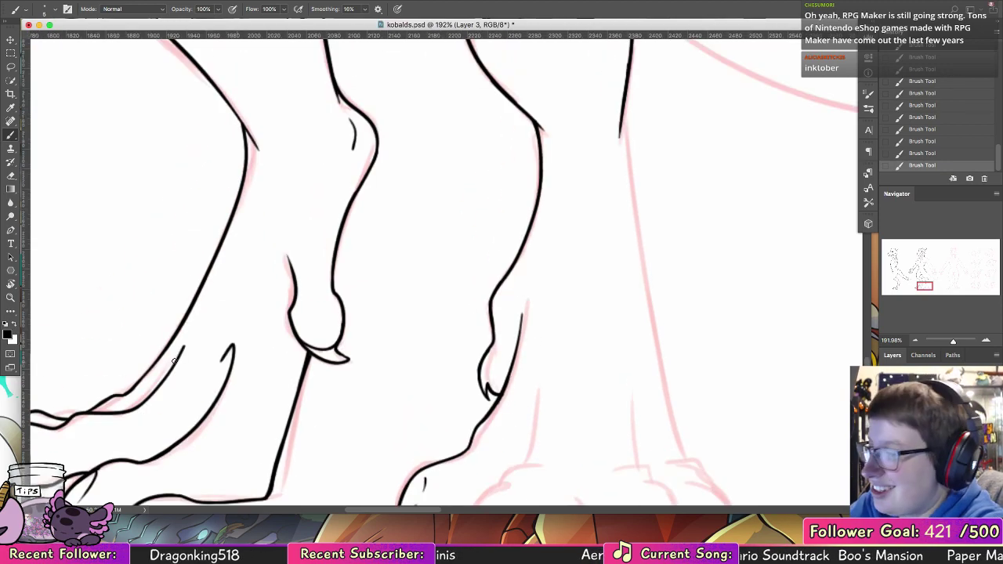
- Hide the pink sketch to check the inked line art of both figures, and show the sketch again
{"action": "key", "text": "z"}
{"action": "mouse_move", "coordinate": [693, 272]}
{"action": "left_mouse_down"}
{"action": "mouse_move", "coordinate": [647, 224]}
{"action": "mouse_move", "coordinate": [647, 311]}
{"action": "mouse_move", "coordinate": [625, 293]}
{"action": "left_mouse_up"}
{"action": "left_click", "coordinate": [886, 415]}
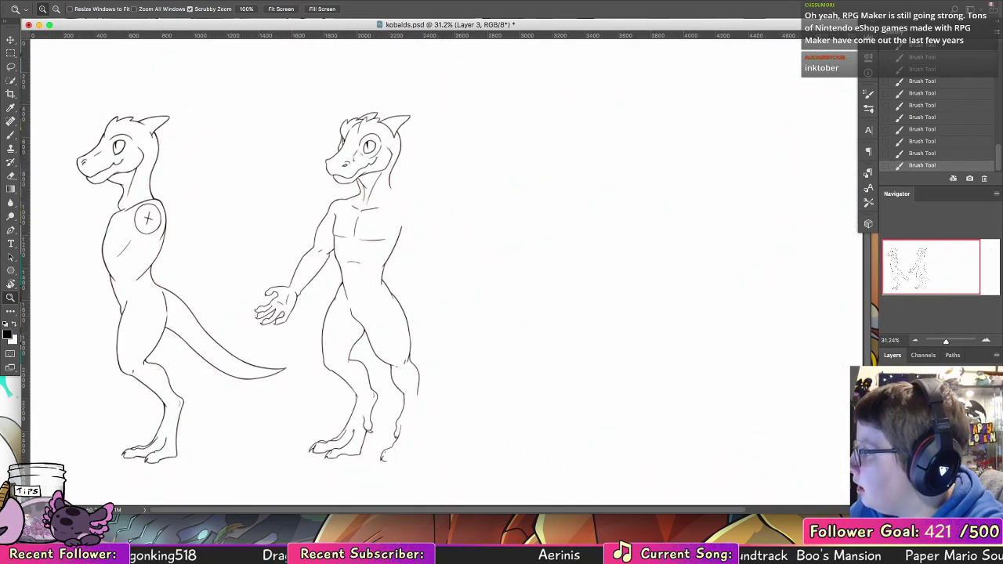
{"action": "left_click", "coordinate": [886, 415]}
{"action": "left_click_drag", "start_coordinate": [698, 321], "coordinate": [493, 295]}
- Raise the sketch layer to full opacity to view all the kobold designs, and undo the opacity change
{"action": "left_click", "coordinate": [928, 414]}
{"action": "key", "text": "0"}
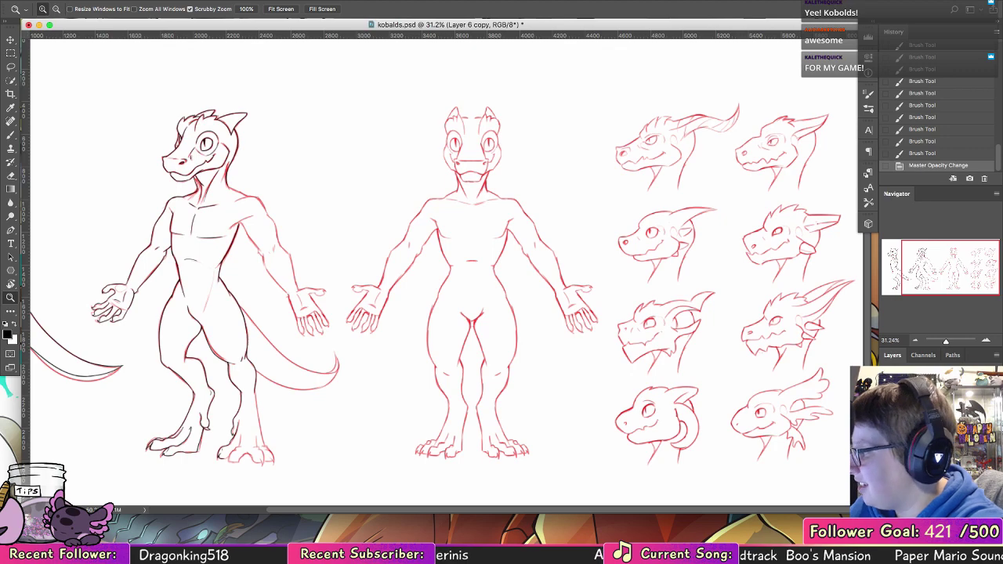
{"action": "key", "text": "super+z"}
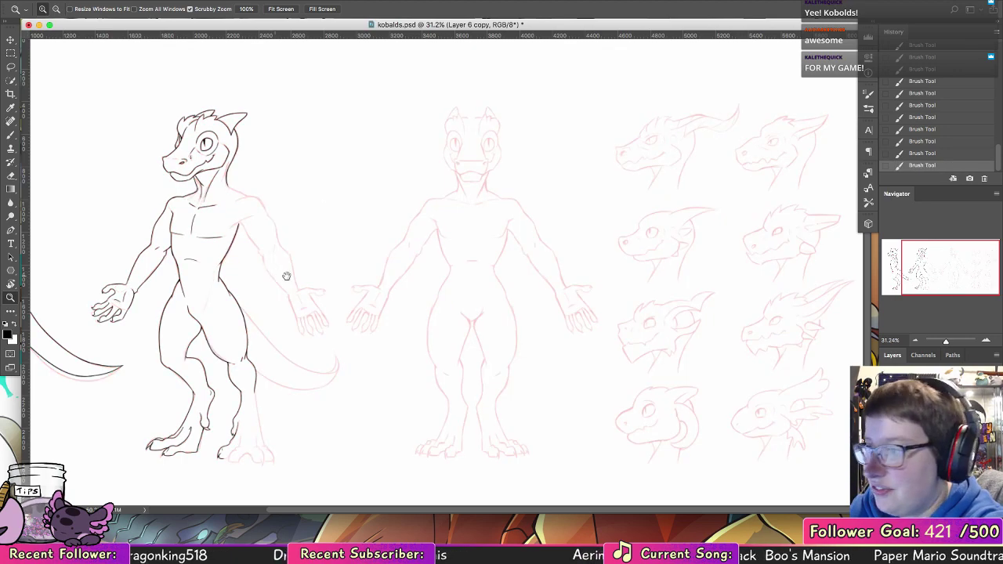
{"action": "left_click_drag", "start_coordinate": [286, 276], "coordinate": [447, 251]}
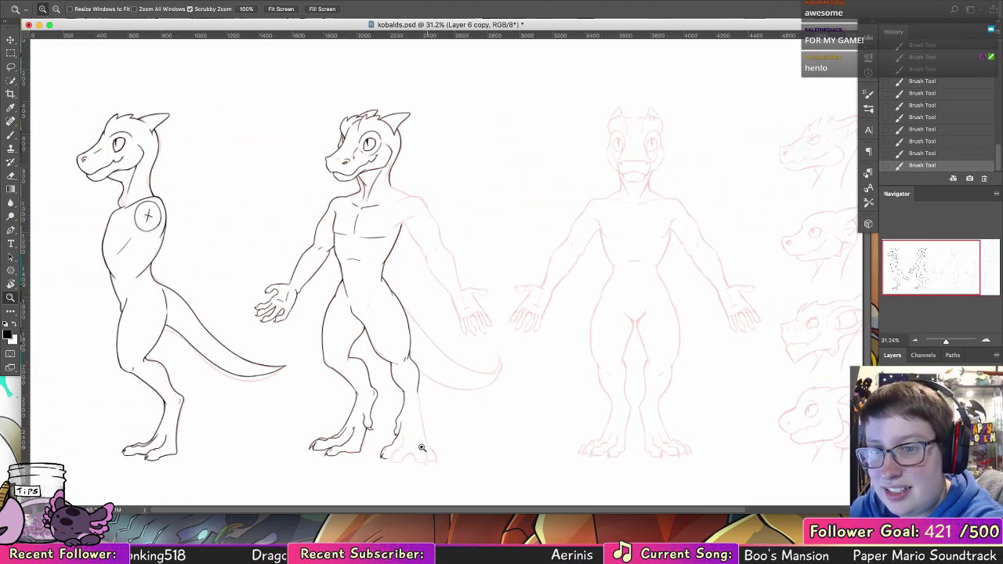
- Ink the second leg's outer edge on Layer 3, from below the knee down to the top of the foot
{"action": "left_click_drag", "start_coordinate": [421, 448], "coordinate": [465, 453]}
{"action": "mouse_move", "coordinate": [436, 339]}
{"action": "left_mouse_down"}
{"action": "mouse_move", "coordinate": [466, 338]}
{"action": "mouse_move", "coordinate": [465, 243]}
{"action": "left_mouse_up"}
{"action": "key", "text": "b"}
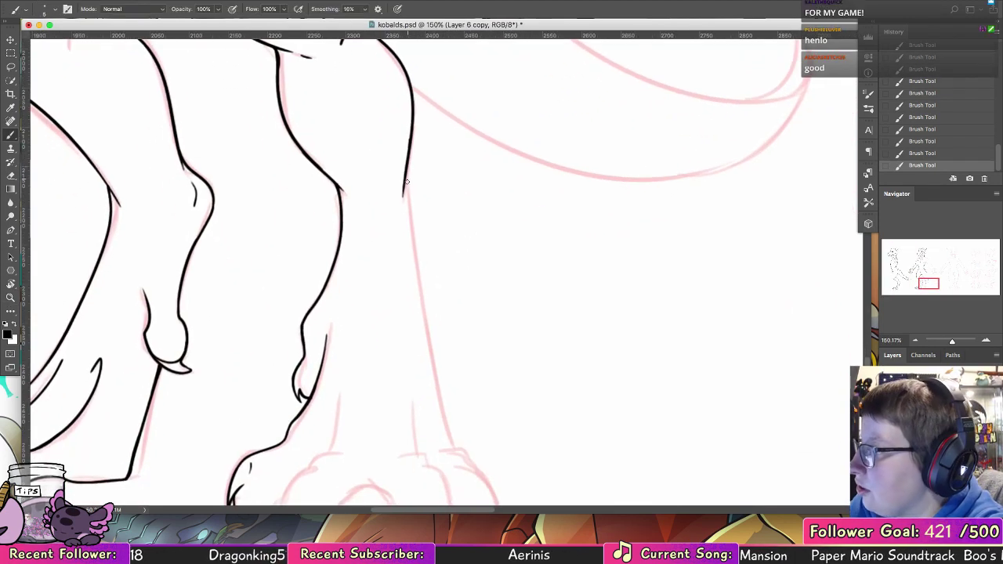
{"action": "left_click_drag", "start_coordinate": [405, 180], "coordinate": [413, 250]}
{"action": "key", "text": "super+z"}
{"action": "left_click", "coordinate": [925, 430]}
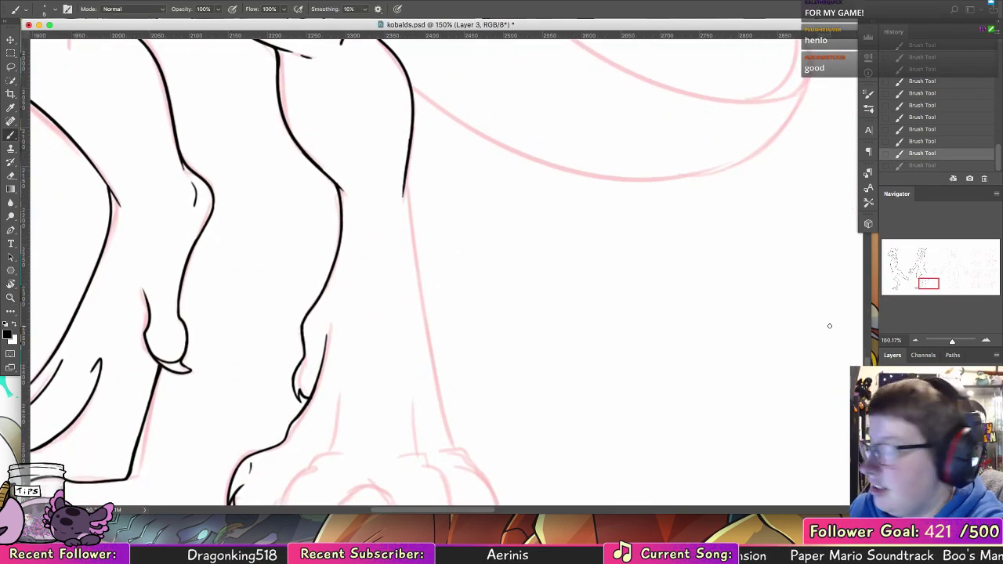
{"action": "left_click_drag", "start_coordinate": [488, 306], "coordinate": [456, 219]}
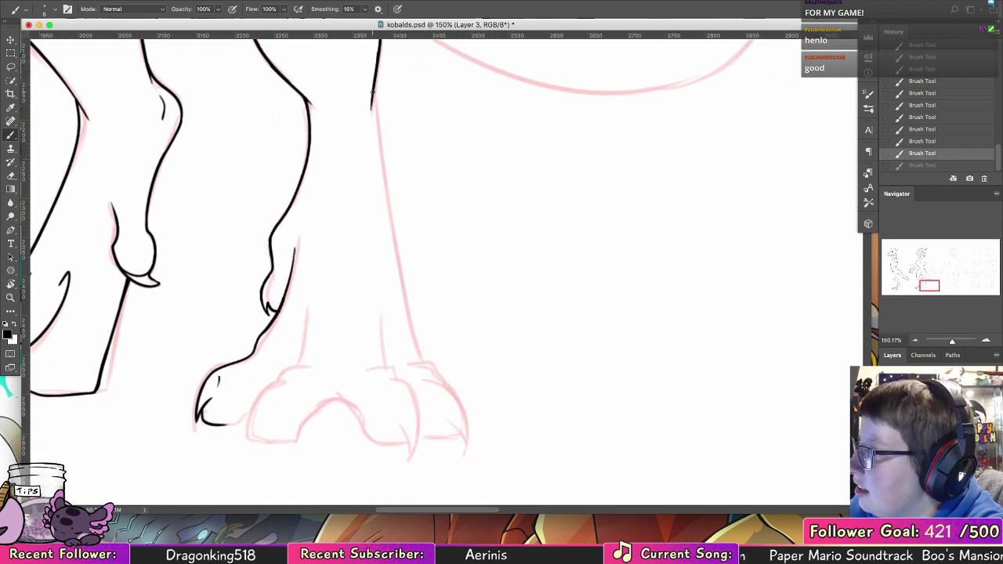
{"action": "left_click_drag", "start_coordinate": [373, 93], "coordinate": [407, 306]}
{"action": "key", "text": "ctrl+z"}
{"action": "mouse_move", "coordinate": [373, 92]}
{"action": "left_mouse_down"}
{"action": "mouse_move", "coordinate": [424, 367]}
{"action": "mouse_move", "coordinate": [457, 237]}
{"action": "left_mouse_up"}
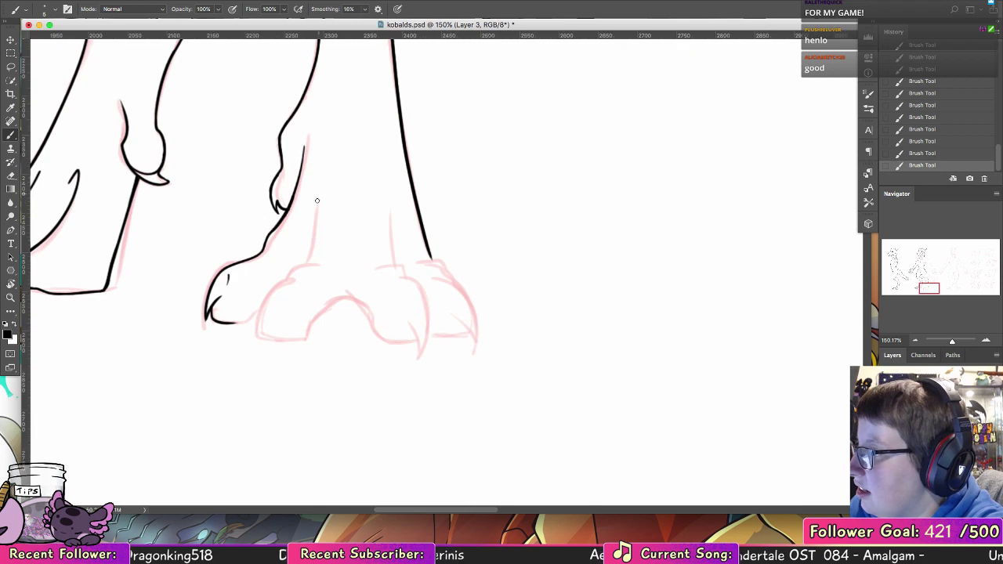
- Ink the second foot's nearer front toe with its claw and tendon line, and close the underside of the toe beside it
{"action": "left_click_drag", "start_coordinate": [319, 178], "coordinate": [313, 249]}
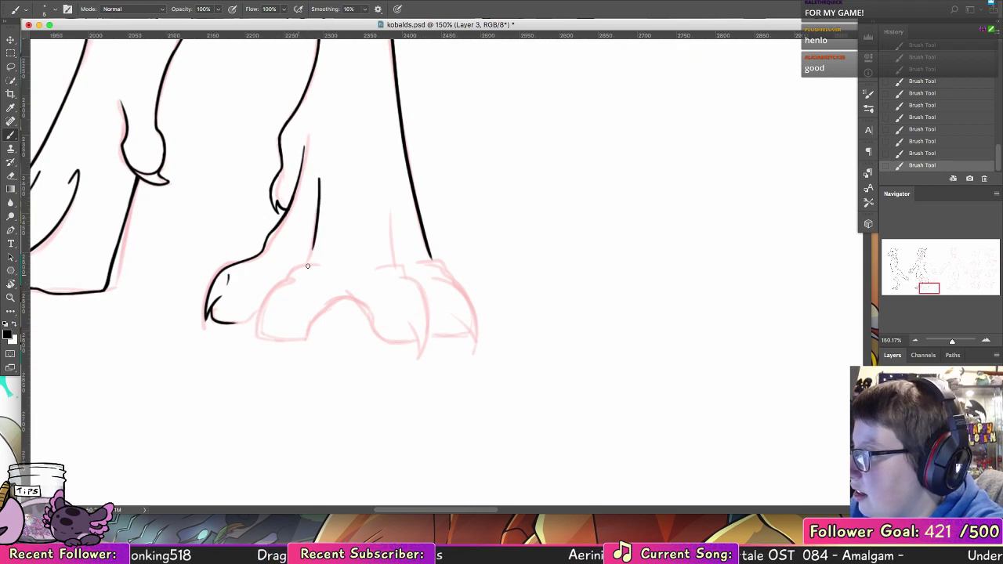
{"action": "mouse_move", "coordinate": [275, 294]}
{"action": "left_mouse_down"}
{"action": "mouse_move", "coordinate": [271, 351]}
{"action": "mouse_move", "coordinate": [257, 334]}
{"action": "mouse_move", "coordinate": [315, 258]}
{"action": "mouse_move", "coordinate": [285, 282]}
{"action": "mouse_move", "coordinate": [315, 232]}
{"action": "mouse_move", "coordinate": [418, 260]}
{"action": "mouse_move", "coordinate": [440, 213]}
{"action": "left_mouse_up"}
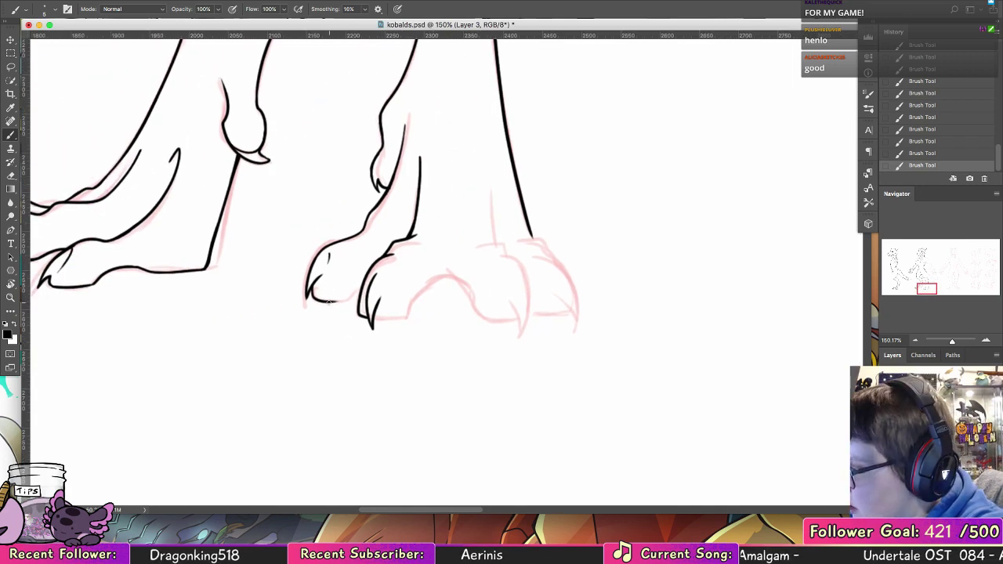
{"action": "left_click_drag", "start_coordinate": [331, 303], "coordinate": [363, 284]}
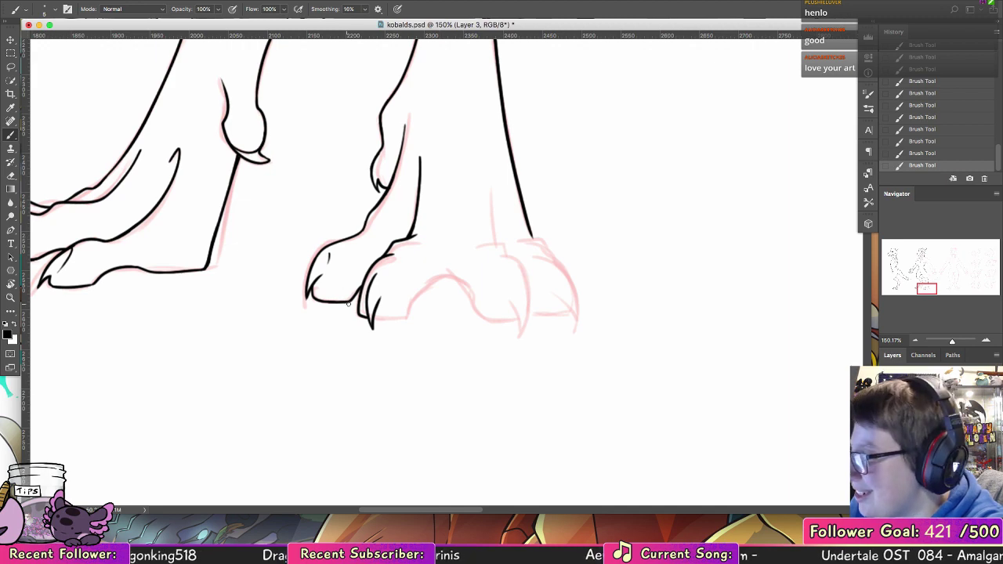
- Ink the underside of the clawed front toe and the arch between the second foot's two front toes
{"action": "mouse_move", "coordinate": [372, 318]}
{"action": "left_mouse_down"}
{"action": "mouse_move", "coordinate": [417, 315]}
{"action": "mouse_move", "coordinate": [395, 319]}
{"action": "mouse_move", "coordinate": [412, 312]}
{"action": "mouse_move", "coordinate": [404, 318]}
{"action": "mouse_move", "coordinate": [422, 274]}
{"action": "mouse_move", "coordinate": [415, 303]}
{"action": "mouse_move", "coordinate": [427, 285]}
{"action": "mouse_move", "coordinate": [456, 273]}
{"action": "left_mouse_up"}
{"action": "key", "text": "super+z"}
{"action": "key", "text": "super+z"}
{"action": "mouse_move", "coordinate": [414, 303]}
{"action": "left_mouse_down"}
{"action": "mouse_move", "coordinate": [431, 267]}
{"action": "mouse_move", "coordinate": [459, 270]}
{"action": "left_mouse_up"}
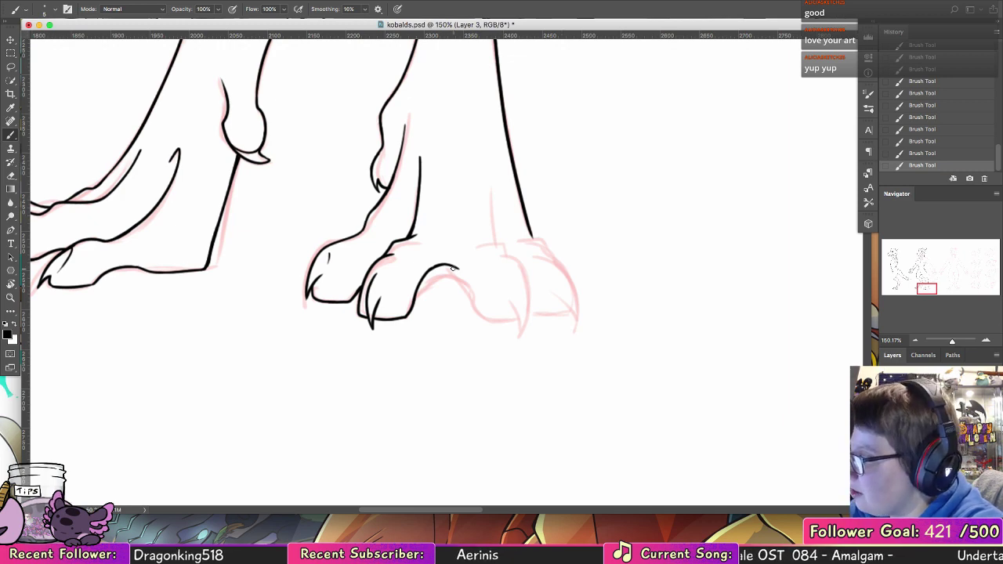
{"action": "key", "text": "super+z"}
{"action": "left_click_drag", "start_coordinate": [459, 270], "coordinate": [472, 293]}
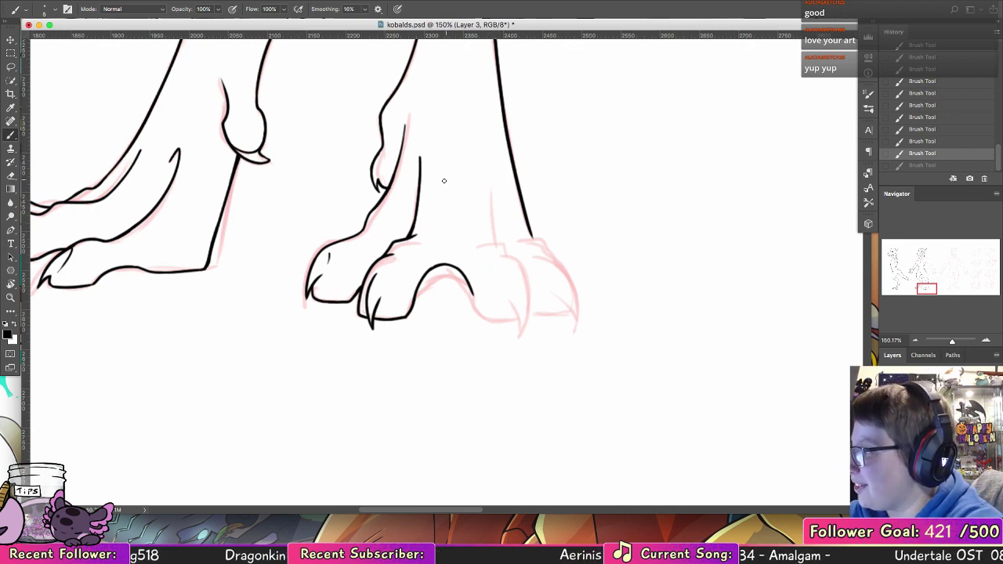
- Ink the second foot's two remaining toes with claws and undersides, plus the tendon lines above them
{"action": "mouse_move", "coordinate": [439, 207]}
{"action": "left_mouse_down"}
{"action": "mouse_move", "coordinate": [451, 186]}
{"action": "mouse_move", "coordinate": [512, 254]}
{"action": "mouse_move", "coordinate": [530, 302]}
{"action": "mouse_move", "coordinate": [519, 333]}
{"action": "left_mouse_up"}
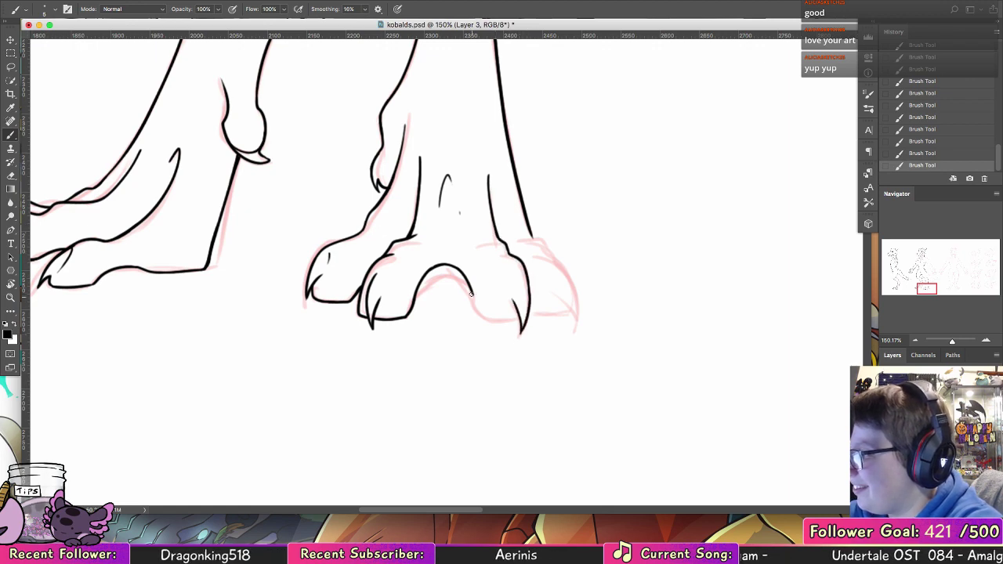
{"action": "mouse_move", "coordinate": [472, 282]}
{"action": "left_mouse_down"}
{"action": "mouse_move", "coordinate": [483, 315]}
{"action": "mouse_move", "coordinate": [474, 299]}
{"action": "mouse_move", "coordinate": [517, 321]}
{"action": "left_mouse_up"}
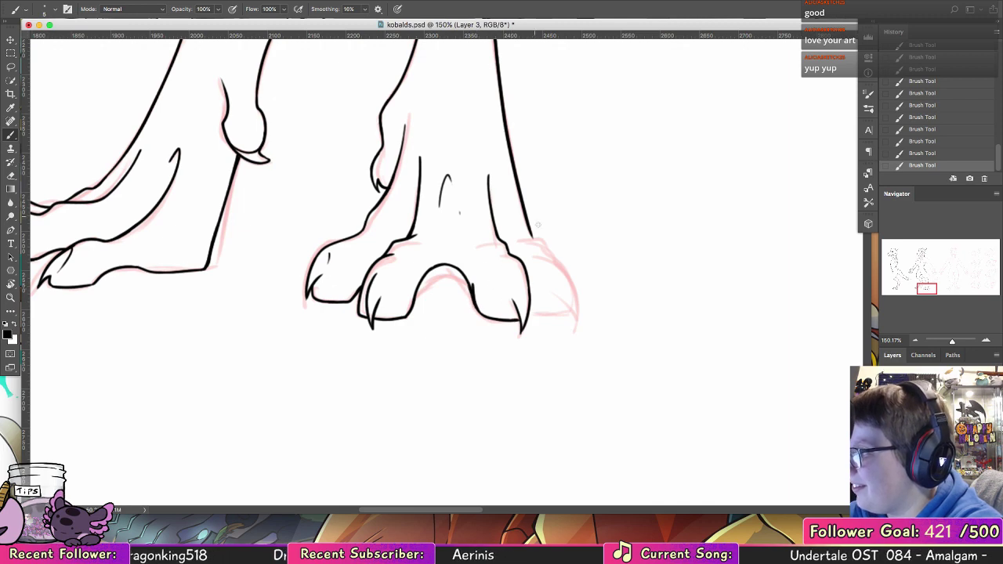
{"action": "mouse_move", "coordinate": [528, 314]}
{"action": "left_mouse_down"}
{"action": "mouse_move", "coordinate": [576, 310]}
{"action": "mouse_move", "coordinate": [562, 312]}
{"action": "mouse_move", "coordinate": [575, 311]}
{"action": "mouse_move", "coordinate": [571, 323]}
{"action": "mouse_move", "coordinate": [558, 261]}
{"action": "mouse_move", "coordinate": [565, 276]}
{"action": "mouse_move", "coordinate": [521, 224]}
{"action": "left_mouse_up"}
{"action": "key", "text": "super+z"}
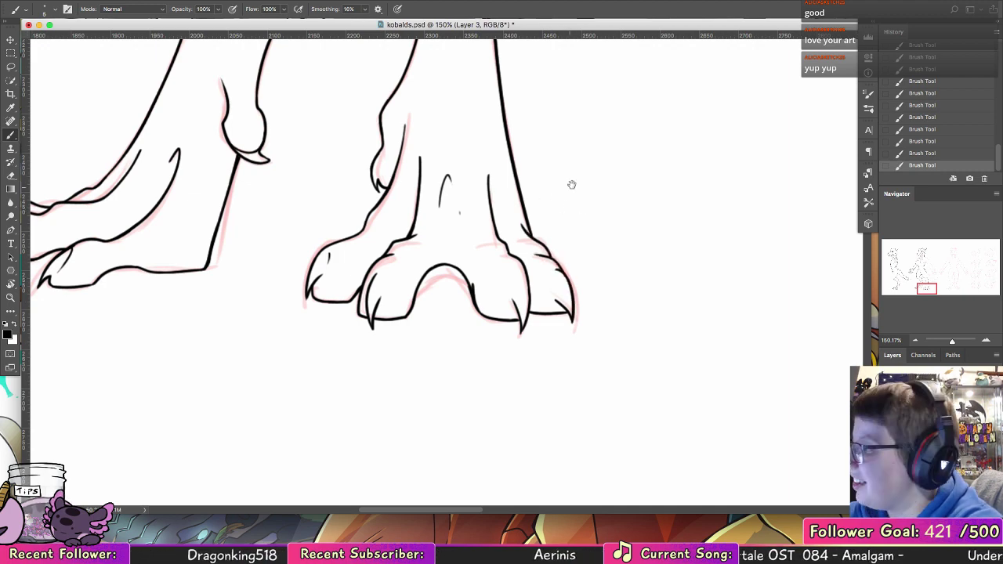
- Ink the tail's upper edge in one long curve from the hip to the upturned tip
{"action": "left_click_drag", "start_coordinate": [571, 184], "coordinate": [534, 341]}
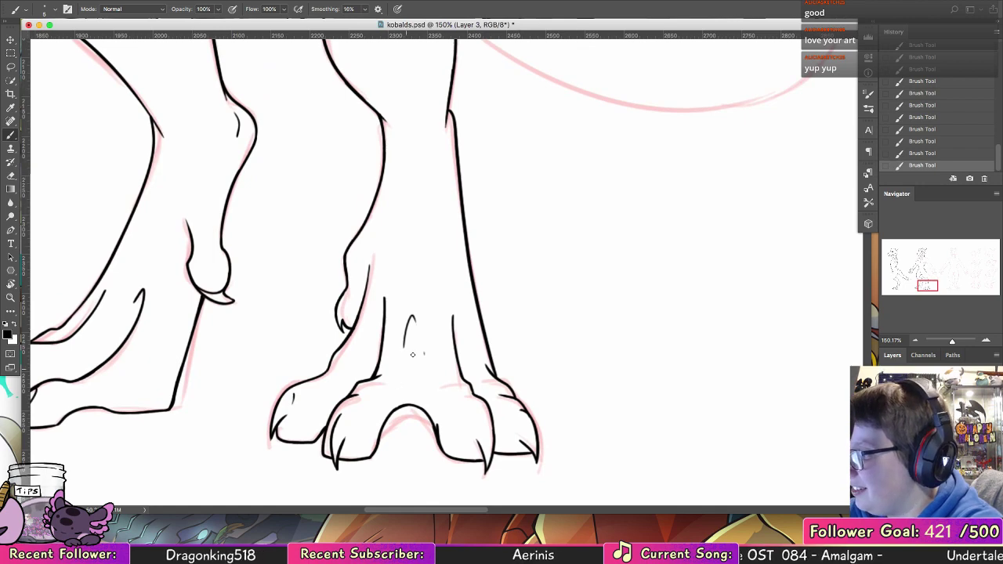
{"action": "mouse_move", "coordinate": [663, 199]}
{"action": "left_mouse_down"}
{"action": "mouse_move", "coordinate": [548, 298]}
{"action": "mouse_move", "coordinate": [459, 486]}
{"action": "left_mouse_up"}
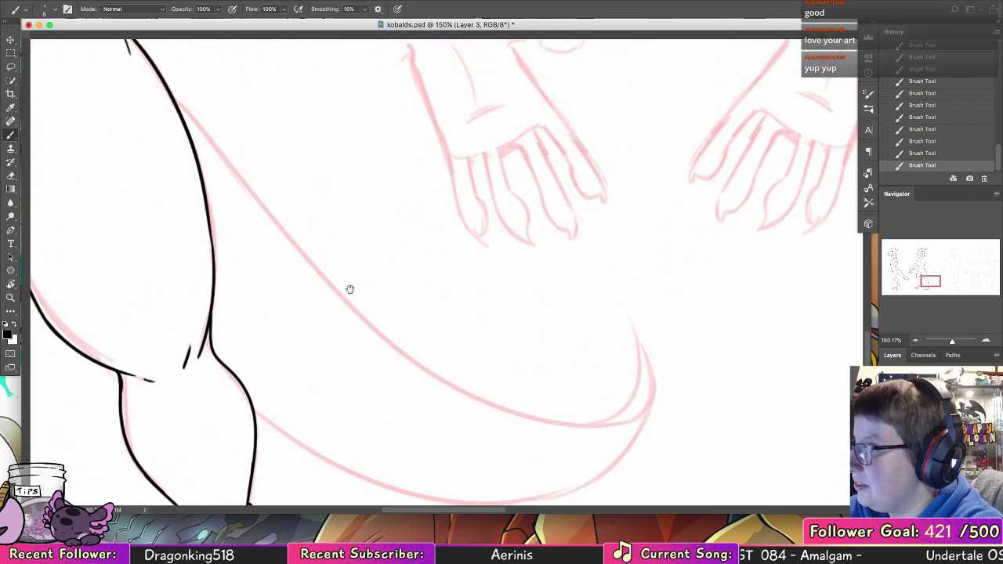
{"action": "mouse_move", "coordinate": [170, 91]}
{"action": "left_mouse_down"}
{"action": "mouse_move", "coordinate": [202, 135]}
{"action": "mouse_move", "coordinate": [561, 415]}
{"action": "mouse_move", "coordinate": [658, 371]}
{"action": "left_mouse_up"}
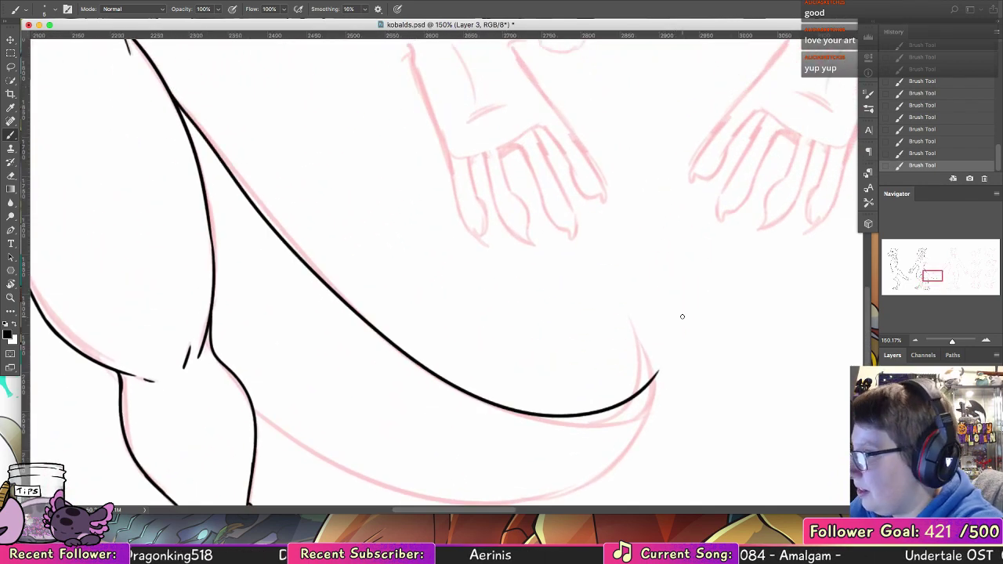
{"action": "left_click_drag", "start_coordinate": [600, 392], "coordinate": [504, 272]}
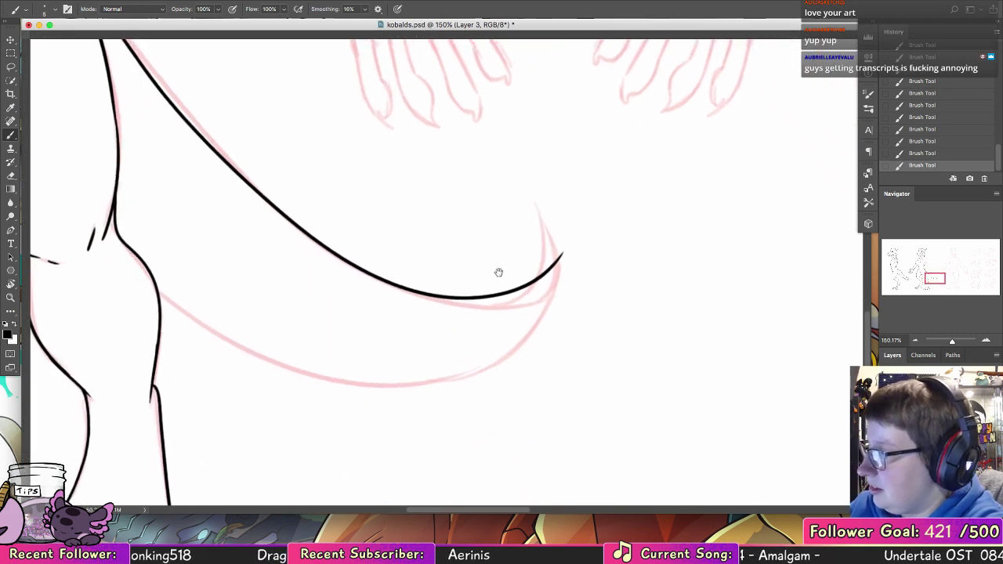
{"action": "mouse_move", "coordinate": [560, 259]}
{"action": "left_mouse_down"}
{"action": "mouse_move", "coordinate": [565, 229]}
{"action": "mouse_move", "coordinate": [561, 263]}
{"action": "left_mouse_up"}
{"action": "key", "text": "super+z"}
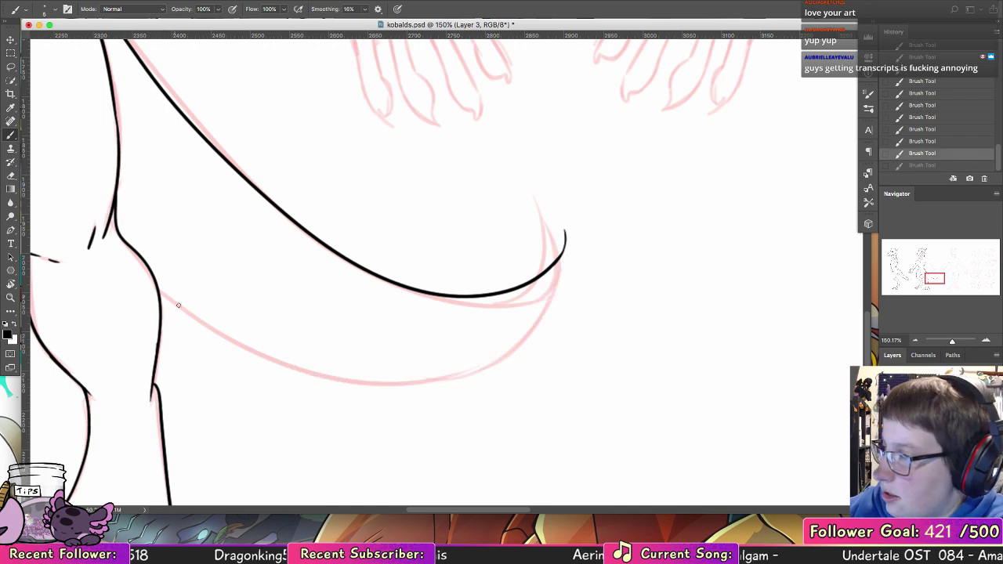
- Ink the tail's lower edge from behind the knee to the tip, and the inner curve of the tip
{"action": "mouse_move", "coordinate": [158, 292]}
{"action": "left_mouse_down"}
{"action": "mouse_move", "coordinate": [231, 336]}
{"action": "mouse_move", "coordinate": [563, 233]}
{"action": "left_mouse_up"}
{"action": "left_click_drag", "start_coordinate": [523, 284], "coordinate": [551, 212]}
{"action": "key", "text": "super+z"}
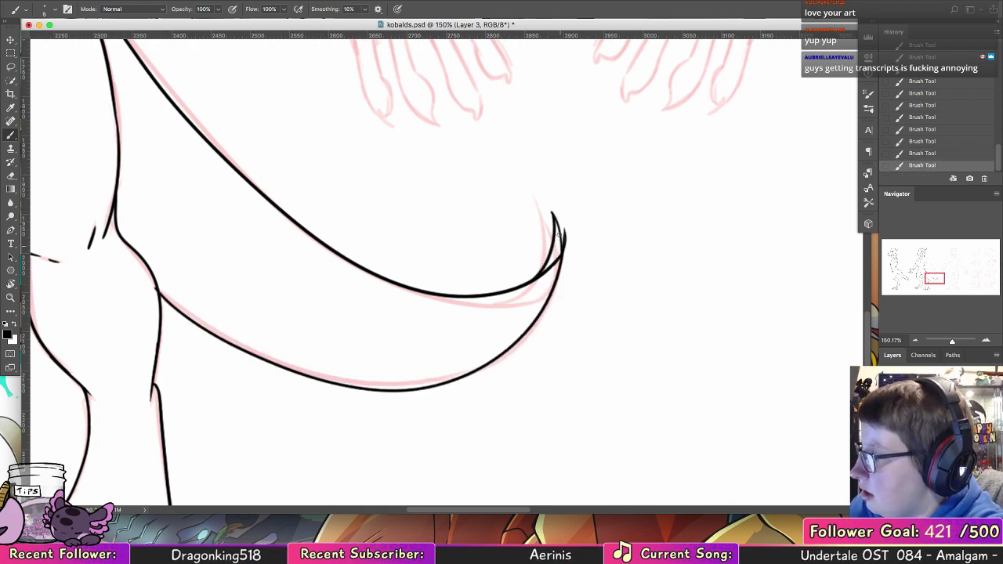
- Erase the overlapping strokes at the tail tip and re-ink its outer edge to a clean point
{"action": "key", "text": "e"}
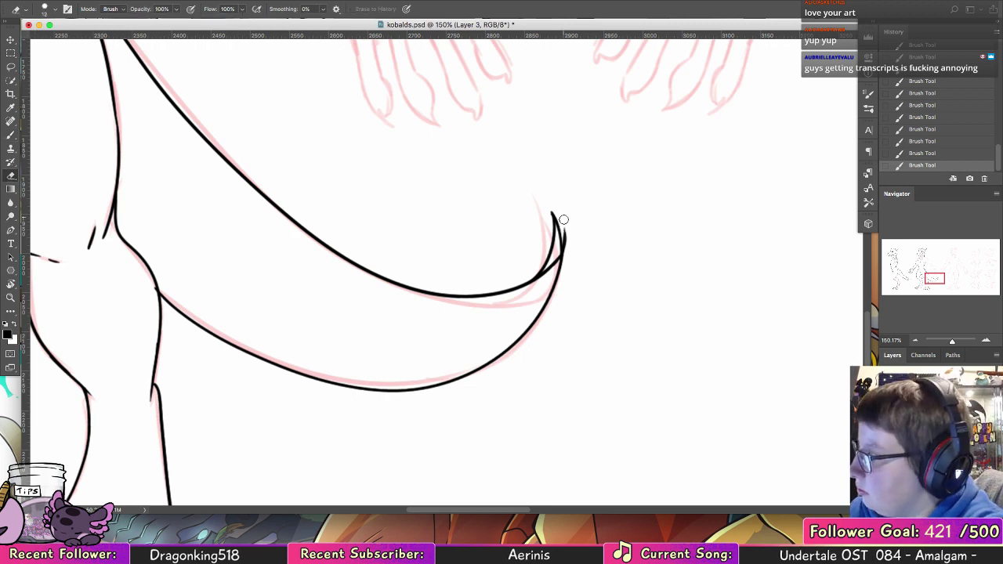
{"action": "left_click_drag", "start_coordinate": [564, 221], "coordinate": [566, 261]}
{"action": "left_click_drag", "start_coordinate": [550, 209], "coordinate": [550, 220]}
{"action": "mouse_move", "coordinate": [549, 213]}
{"action": "left_mouse_down"}
{"action": "mouse_move", "coordinate": [548, 270]}
{"action": "mouse_move", "coordinate": [557, 248]}
{"action": "mouse_move", "coordinate": [530, 289]}
{"action": "left_mouse_up"}
{"action": "left_click_drag", "start_coordinate": [556, 252], "coordinate": [556, 262]}
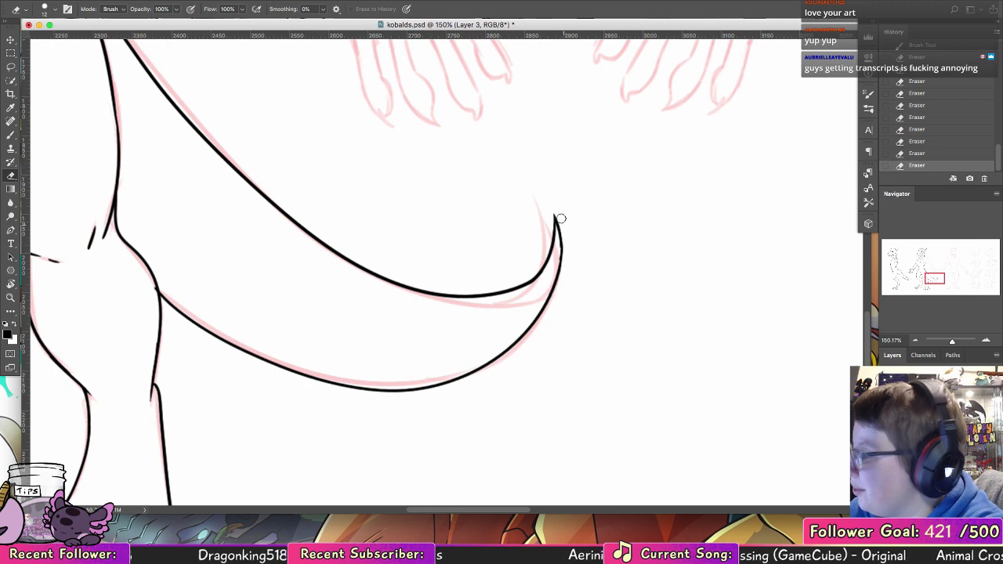
{"action": "left_click", "coordinate": [11, 134]}
{"action": "left_click_drag", "start_coordinate": [554, 218], "coordinate": [560, 264]}
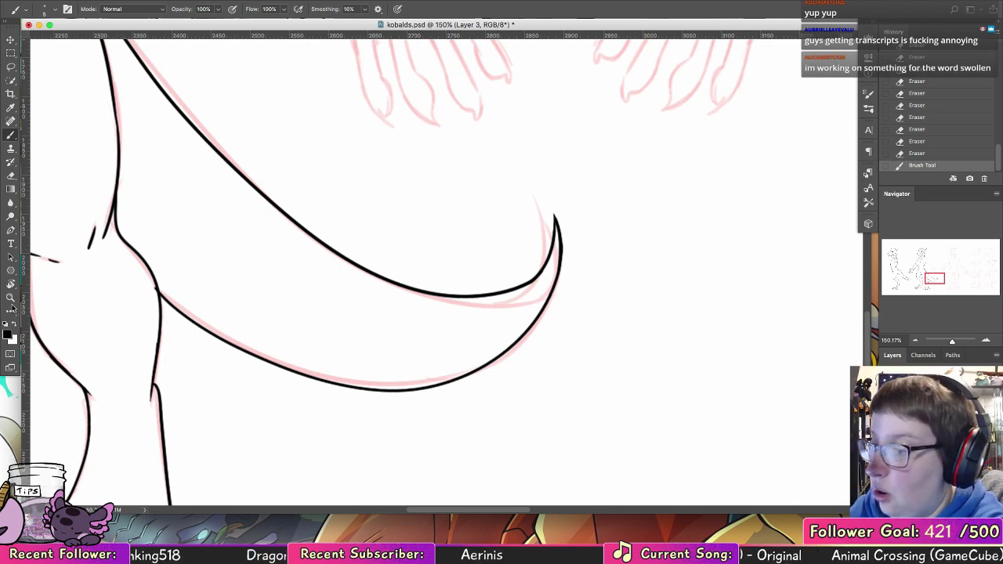
- Erase the overshoot where the tail's lower edge meets the leg and touch up the line at that junction
{"action": "key", "text": "e"}
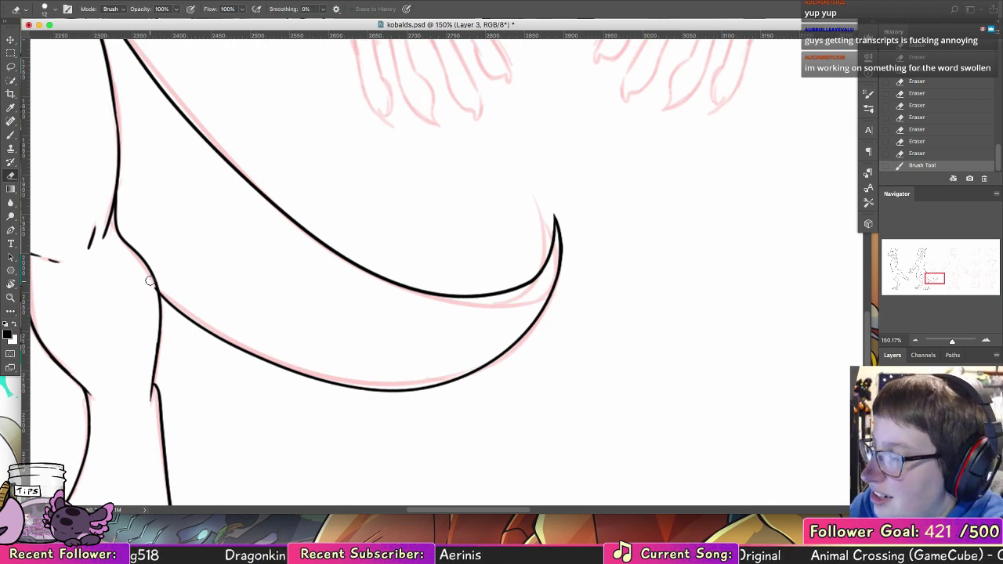
{"action": "left_click_drag", "start_coordinate": [150, 282], "coordinate": [154, 292]}
{"action": "key", "text": "b"}
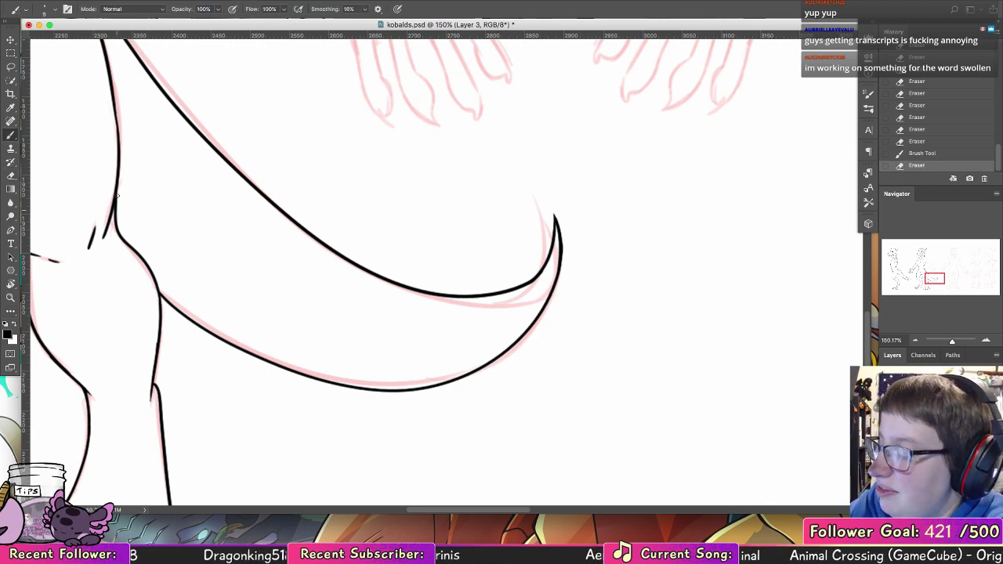
{"action": "scroll", "coordinate": [368, 258], "scroll_direction": "left", "scroll_amount": 5}
{"action": "left_click_drag", "start_coordinate": [328, 305], "coordinate": [334, 311]}
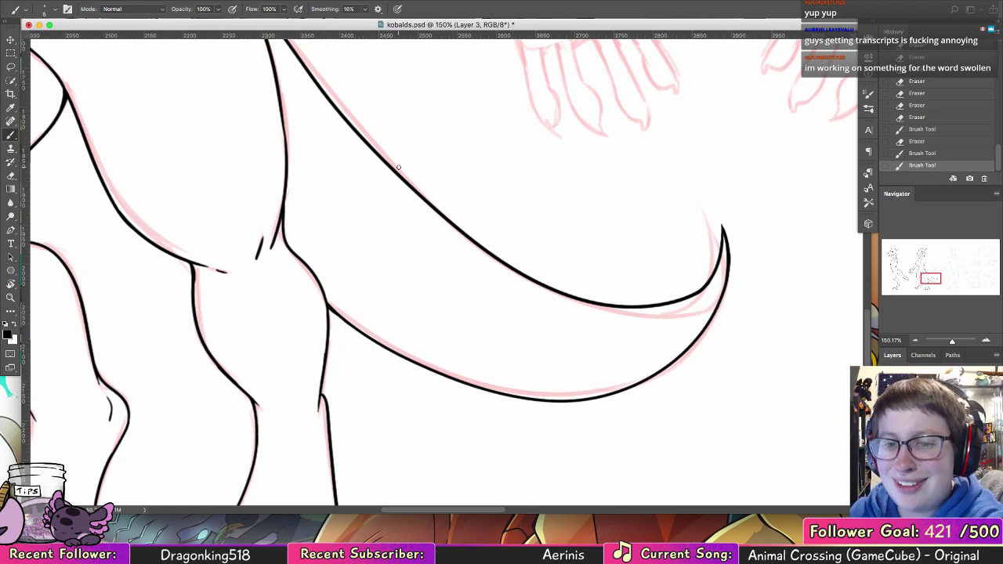
- Ink the armpit crease, the second upper arm's inner edge down to the elbow, and the small elbow crease marks
{"action": "left_click_drag", "start_coordinate": [447, 243], "coordinate": [536, 357]}
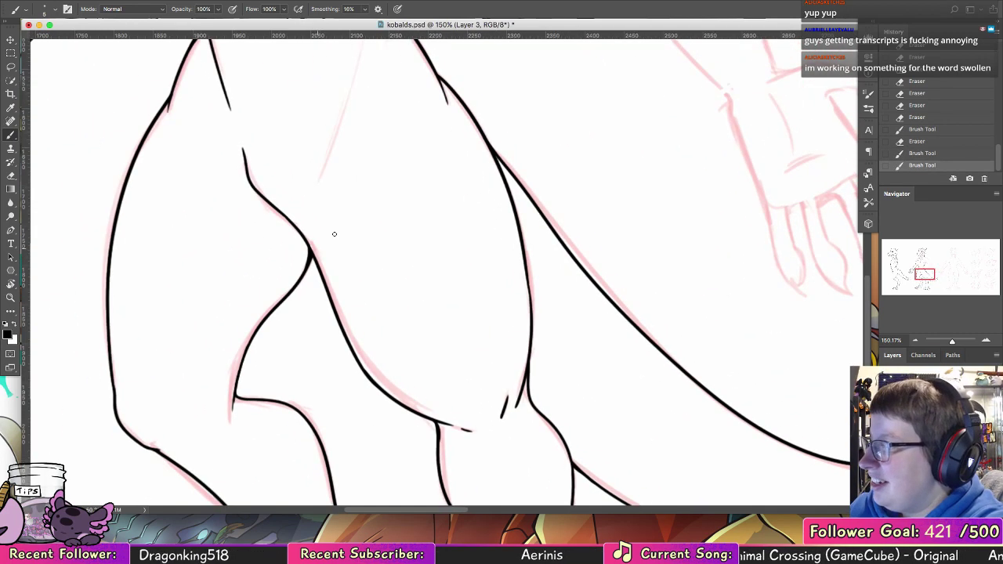
{"action": "mouse_move", "coordinate": [430, 297]}
{"action": "left_mouse_down"}
{"action": "mouse_move", "coordinate": [391, 318]}
{"action": "mouse_move", "coordinate": [329, 439]}
{"action": "left_mouse_up"}
{"action": "left_click_drag", "start_coordinate": [720, 94], "coordinate": [498, 399]}
{"action": "mouse_move", "coordinate": [560, 191]}
{"action": "left_mouse_down"}
{"action": "mouse_move", "coordinate": [499, 251]}
{"action": "mouse_move", "coordinate": [737, 285]}
{"action": "left_mouse_up"}
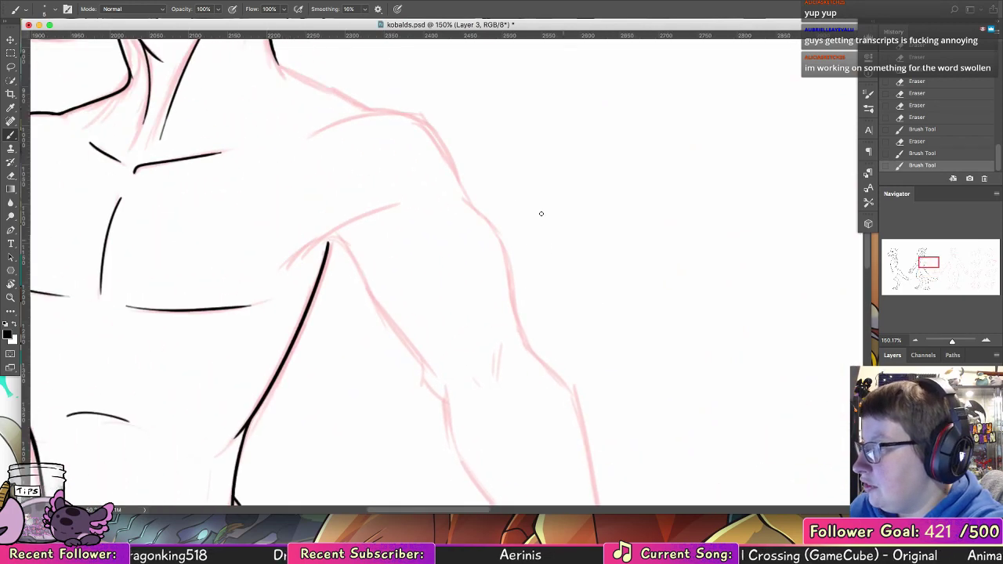
{"action": "mouse_move", "coordinate": [281, 272]}
{"action": "left_mouse_down"}
{"action": "mouse_move", "coordinate": [368, 219]}
{"action": "mouse_move", "coordinate": [339, 239]}
{"action": "mouse_move", "coordinate": [432, 370]}
{"action": "left_mouse_up"}
{"action": "key", "text": "super+z"}
{"action": "key", "text": "super+z"}
{"action": "key", "text": "super+z"}
{"action": "key", "text": "ctrl+z"}
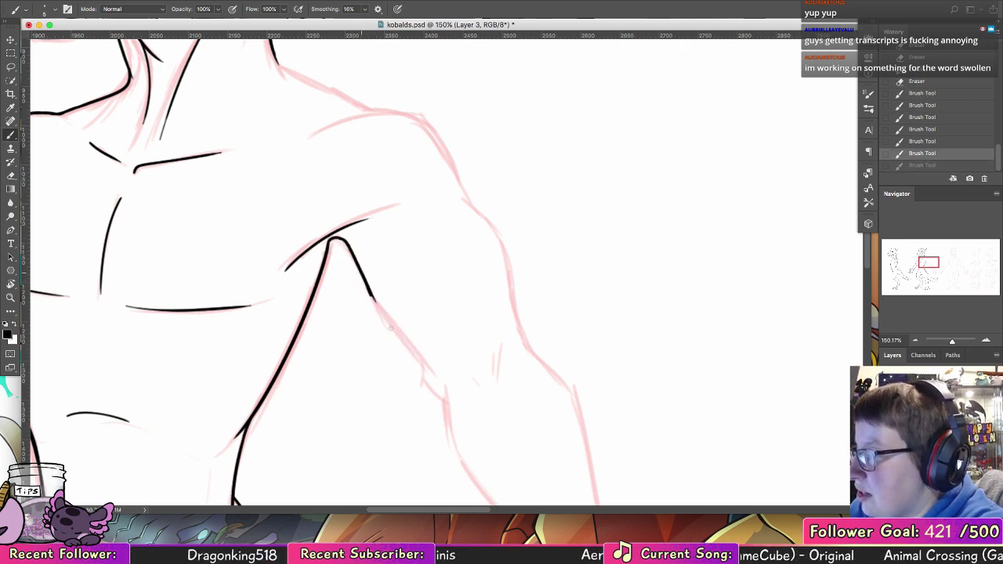
{"action": "mouse_move", "coordinate": [371, 298]}
{"action": "left_mouse_down"}
{"action": "mouse_move", "coordinate": [446, 374]}
{"action": "mouse_move", "coordinate": [445, 398]}
{"action": "left_mouse_up"}
{"action": "mouse_move", "coordinate": [501, 354]}
{"action": "left_mouse_down"}
{"action": "mouse_move", "coordinate": [500, 377]}
{"action": "mouse_move", "coordinate": [484, 383]}
{"action": "left_mouse_up"}
- Ink the curve over the top of the second shoulder and the line joining it to the base of the neck
{"action": "left_click_drag", "start_coordinate": [427, 227], "coordinate": [513, 317]}
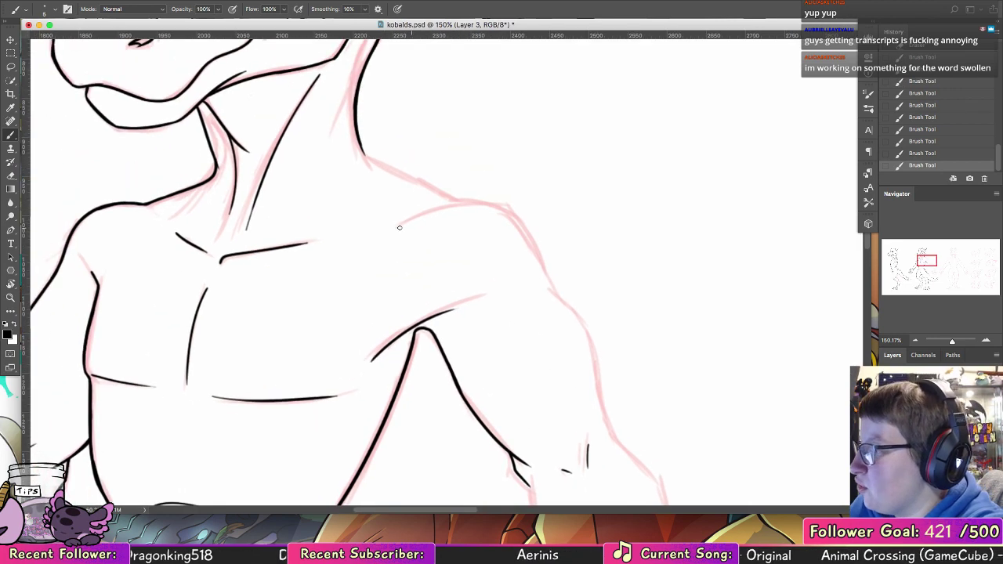
{"action": "left_click_drag", "start_coordinate": [386, 225], "coordinate": [452, 206]}
{"action": "key", "text": "ctrl+z"}
{"action": "left_click_drag", "start_coordinate": [387, 225], "coordinate": [490, 206]}
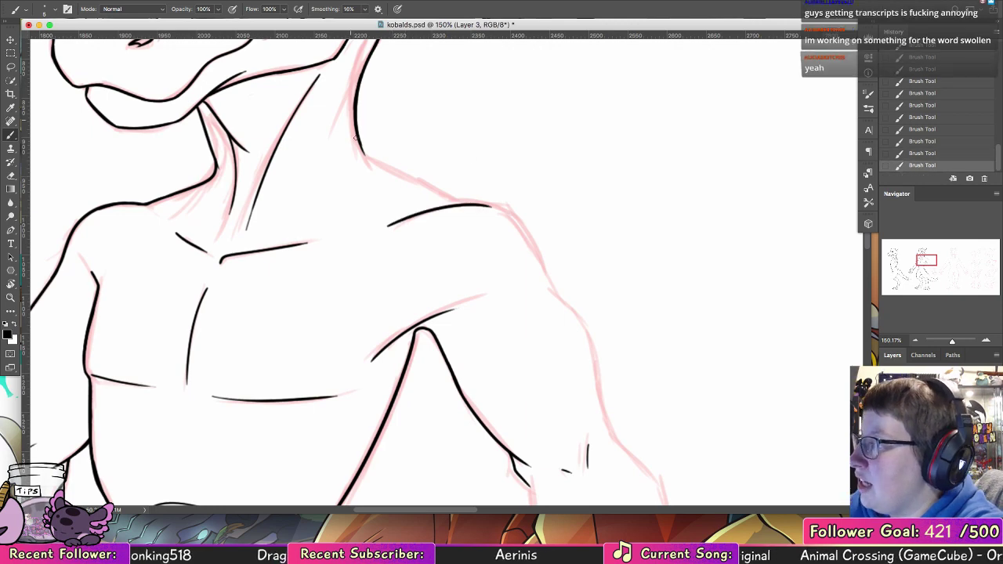
{"action": "left_click_drag", "start_coordinate": [360, 149], "coordinate": [475, 209]}
{"action": "key", "text": "ctrl+z"}
{"action": "mouse_move", "coordinate": [358, 138]}
{"action": "left_mouse_down"}
{"action": "mouse_move", "coordinate": [404, 186]}
{"action": "mouse_move", "coordinate": [461, 204]}
{"action": "left_mouse_up"}
{"action": "left_click_drag", "start_coordinate": [490, 288], "coordinate": [376, 374]}
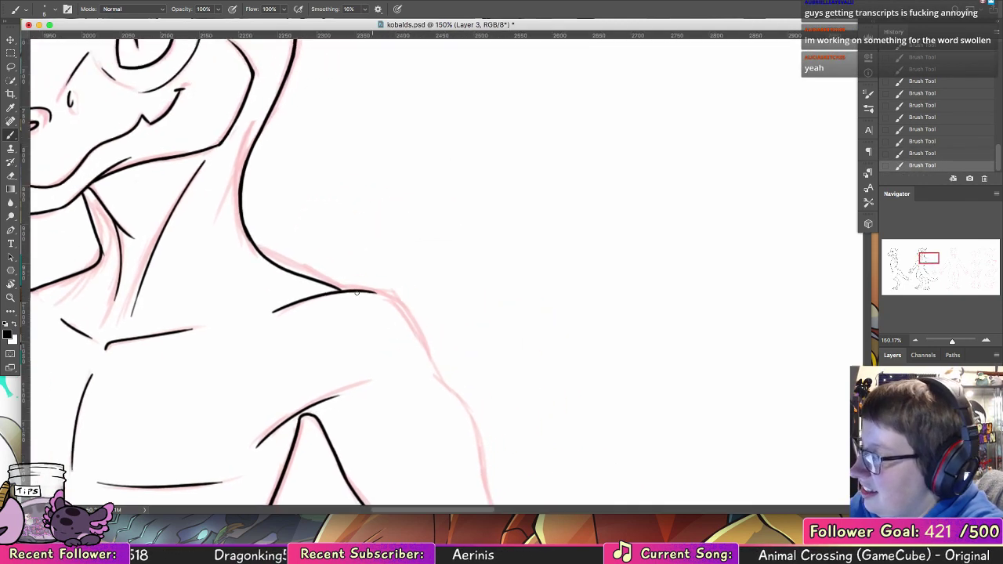
{"action": "scroll", "coordinate": [336, 285], "scroll_direction": "down", "scroll_amount": 5}
{"action": "scroll", "coordinate": [337, 285], "scroll_direction": "right", "scroll_amount": 4}
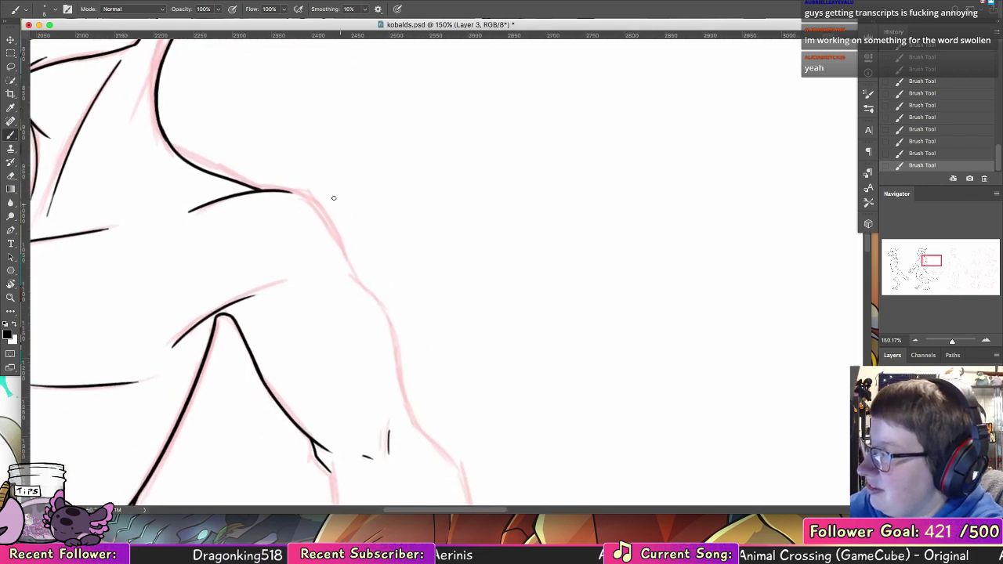
- Ink the arm's outer edge from the shoulder past the elbow to the wrist, and the forearm's inner edge down to the wrist
{"action": "mouse_move", "coordinate": [286, 192]}
{"action": "left_mouse_down"}
{"action": "mouse_move", "coordinate": [373, 291]}
{"action": "mouse_move", "coordinate": [413, 420]}
{"action": "left_mouse_up"}
{"action": "scroll", "coordinate": [358, 268], "scroll_direction": "down", "scroll_amount": 10}
{"action": "scroll", "coordinate": [358, 269], "scroll_direction": "right", "scroll_amount": 5}
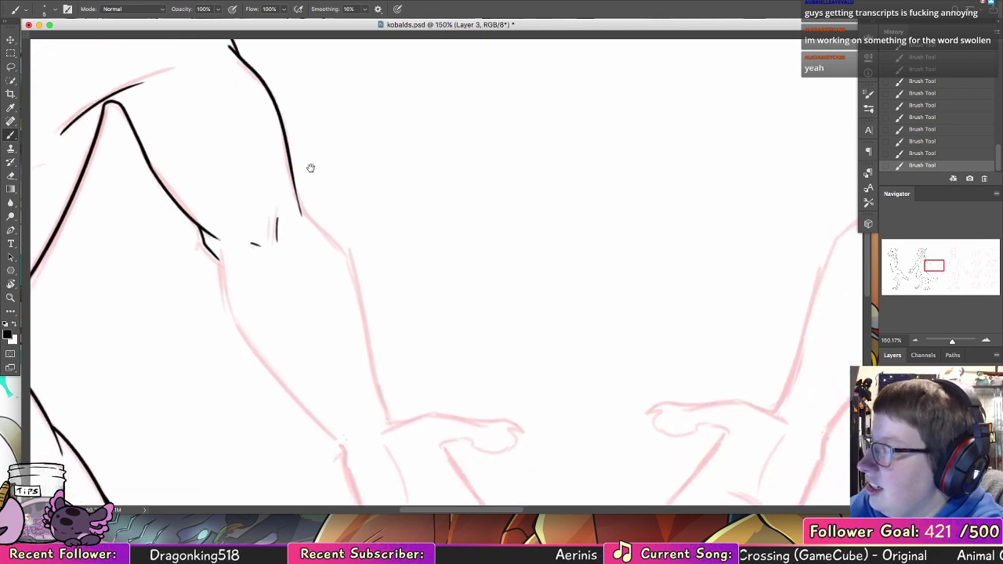
{"action": "mouse_move", "coordinate": [282, 158]}
{"action": "left_mouse_down"}
{"action": "mouse_move", "coordinate": [325, 224]}
{"action": "mouse_move", "coordinate": [378, 409]}
{"action": "mouse_move", "coordinate": [377, 383]}
{"action": "mouse_move", "coordinate": [379, 406]}
{"action": "left_mouse_up"}
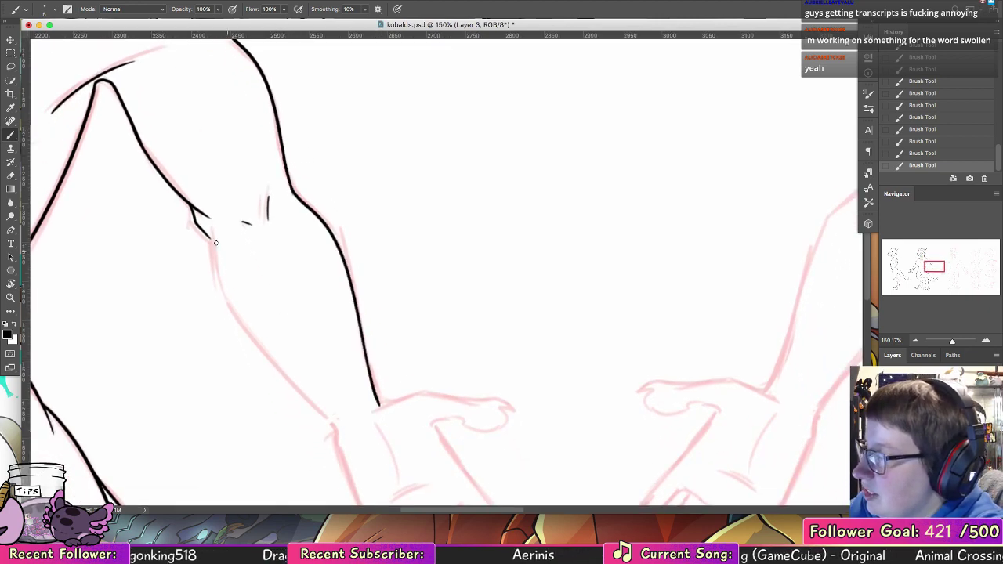
{"action": "mouse_move", "coordinate": [210, 233]}
{"action": "left_mouse_down"}
{"action": "mouse_move", "coordinate": [226, 293]}
{"action": "mouse_move", "coordinate": [260, 349]}
{"action": "mouse_move", "coordinate": [331, 419]}
{"action": "left_mouse_up"}
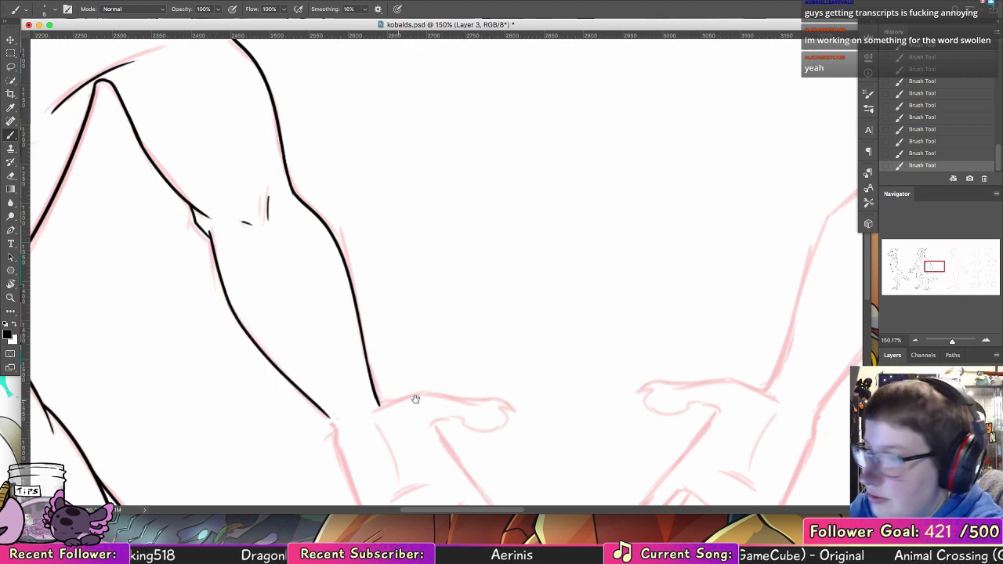
- Ink the wrist bump and the little-finger side of the palm, plus the short line from the wrist to the thumb's base
{"action": "left_click_drag", "start_coordinate": [415, 400], "coordinate": [347, 234]}
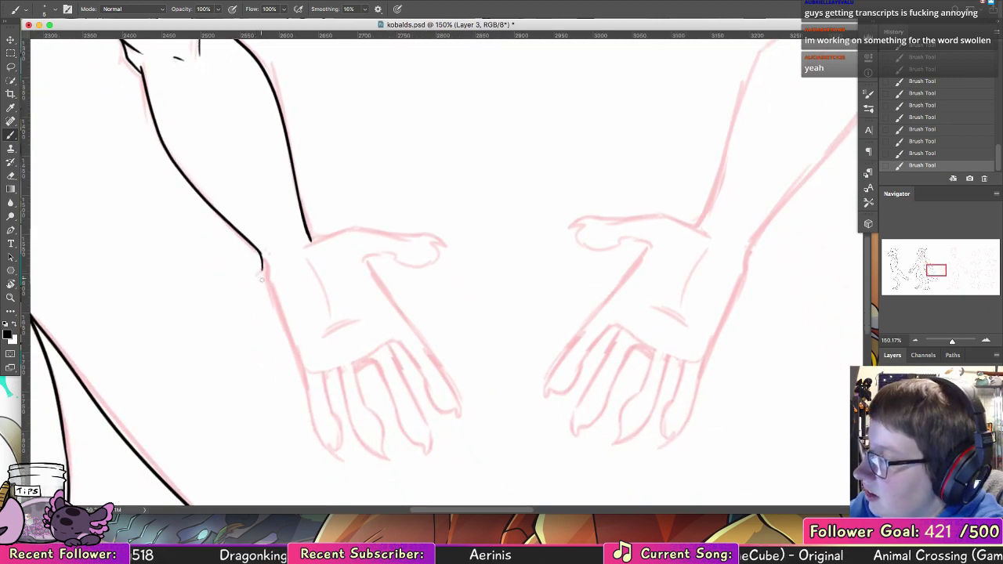
{"action": "left_click_drag", "start_coordinate": [262, 255], "coordinate": [294, 370]}
{"action": "key", "text": "super+z"}
{"action": "left_click_drag", "start_coordinate": [278, 330], "coordinate": [284, 350]}
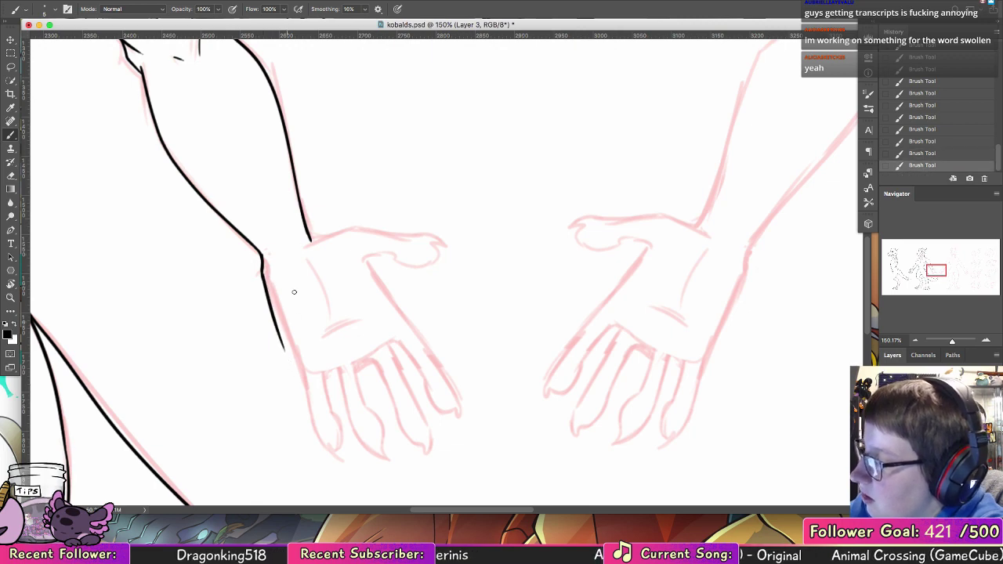
{"action": "left_click_drag", "start_coordinate": [311, 241], "coordinate": [359, 233]}
- Rotate the canvas so the hand points upward and ink the thumb outline with its claw, down to the base of the index finger
{"action": "left_click", "coordinate": [10, 285]}
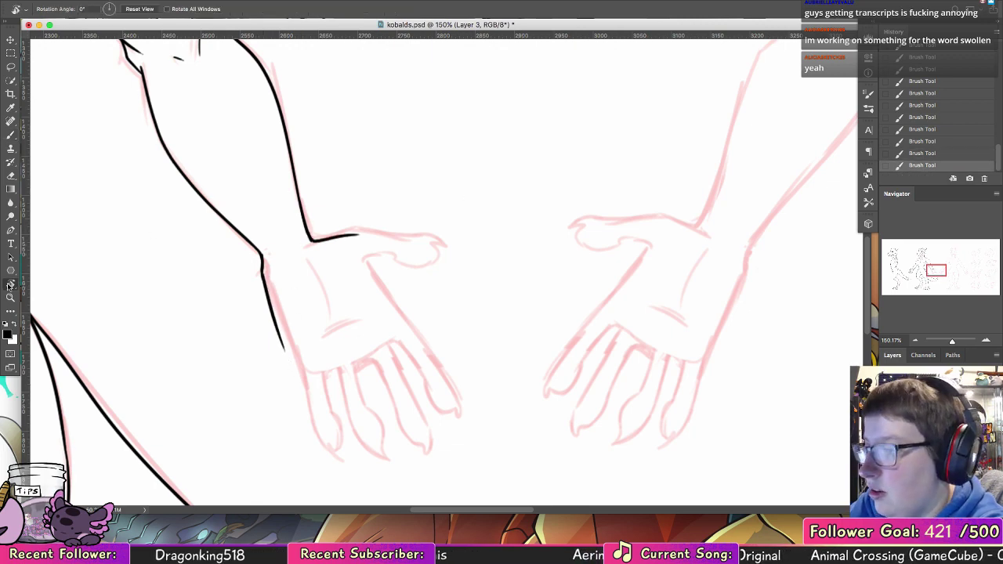
{"action": "mouse_move", "coordinate": [188, 161]}
{"action": "left_mouse_down"}
{"action": "mouse_move", "coordinate": [199, 353]}
{"action": "mouse_move", "coordinate": [508, 402]}
{"action": "mouse_move", "coordinate": [473, 407]}
{"action": "left_mouse_up"}
{"action": "left_click", "coordinate": [10, 135]}
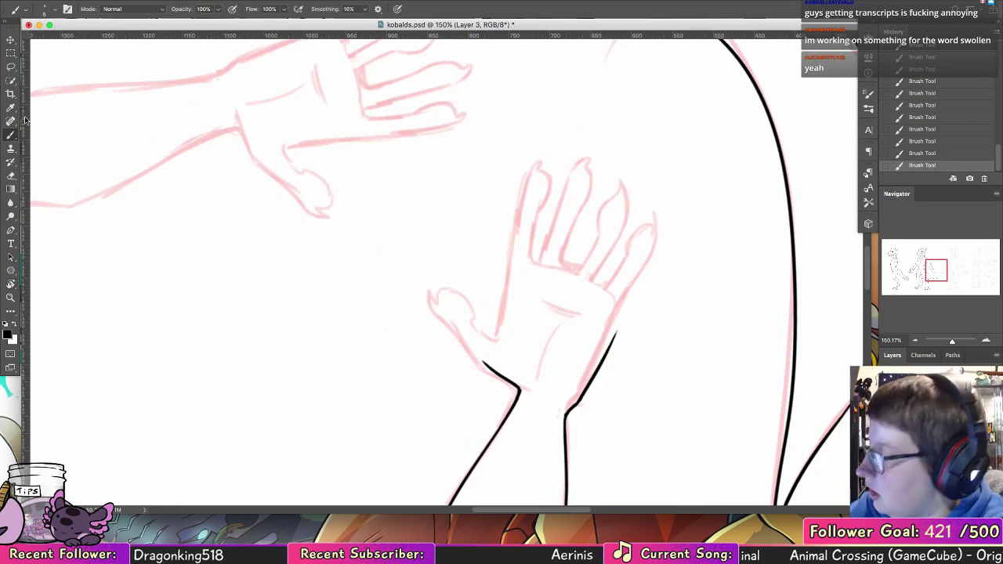
{"action": "mouse_move", "coordinate": [486, 363]}
{"action": "left_mouse_down"}
{"action": "mouse_move", "coordinate": [424, 305]}
{"action": "mouse_move", "coordinate": [447, 324]}
{"action": "mouse_move", "coordinate": [432, 280]}
{"action": "mouse_move", "coordinate": [433, 293]}
{"action": "mouse_move", "coordinate": [451, 285]}
{"action": "mouse_move", "coordinate": [493, 330]}
{"action": "left_mouse_up"}
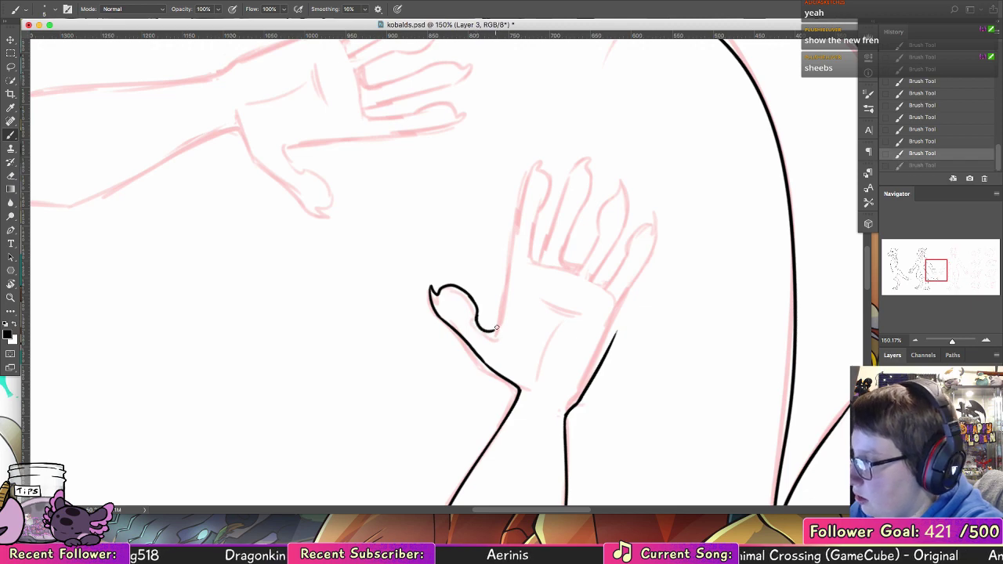
{"action": "mouse_move", "coordinate": [553, 264]}
{"action": "left_mouse_down"}
{"action": "mouse_move", "coordinate": [480, 291]}
{"action": "mouse_move", "coordinate": [467, 314]}
{"action": "left_mouse_up"}
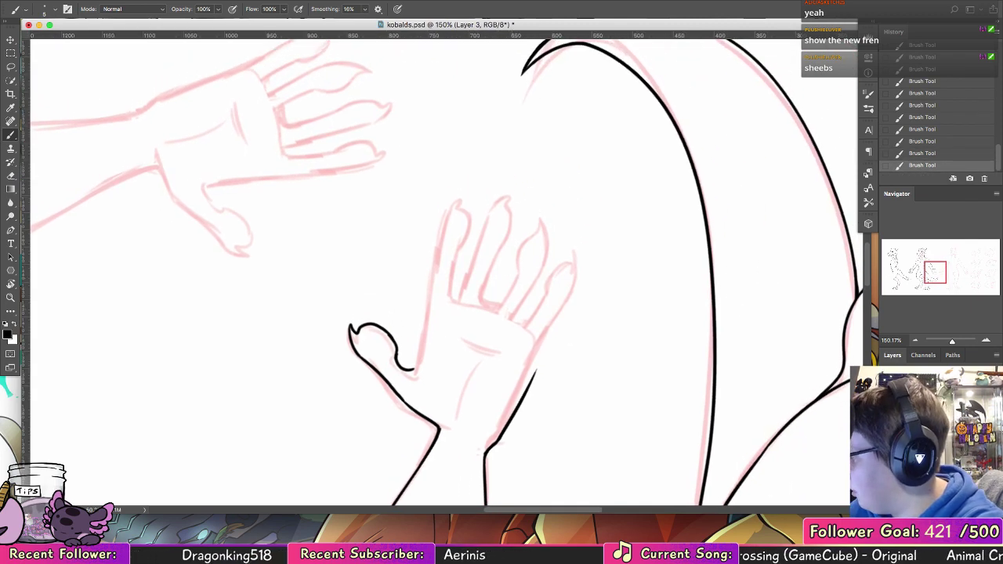
- Shrink the document window to expose the desktop and preview artwork files including aubrielleandkitty.psd, dancingsheeb.psd and kobalds.psd
{"action": "left_click_drag", "start_coordinate": [871, 514], "coordinate": [641, 533]}
{"action": "left_click", "coordinate": [683, 197]}
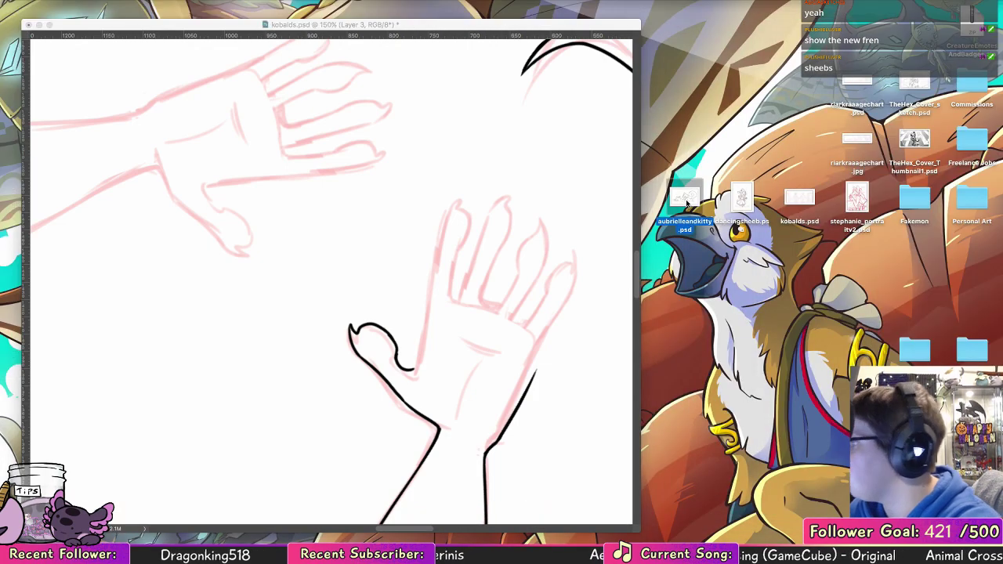
{"action": "key", "text": "space"}
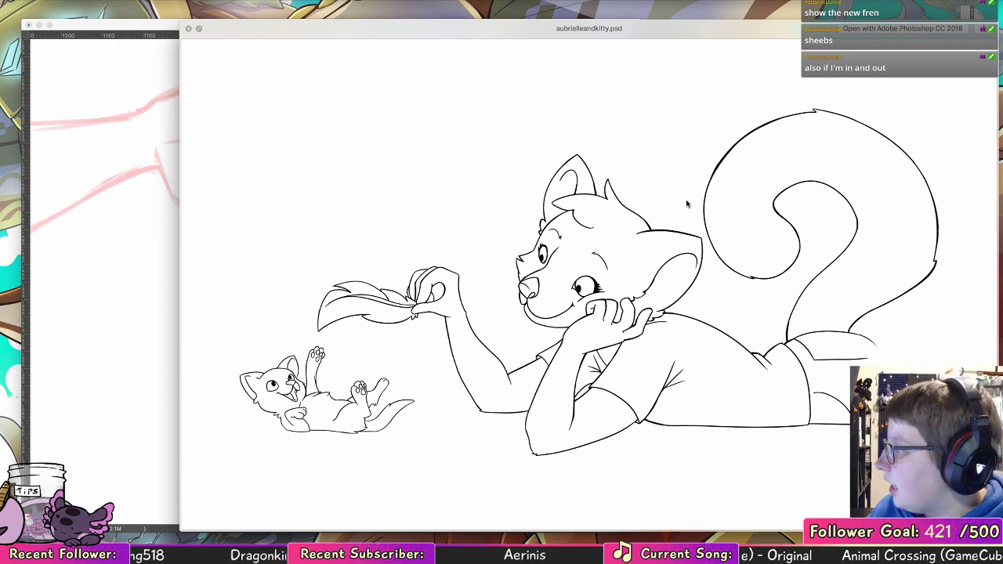
{"action": "key", "text": "Down"}
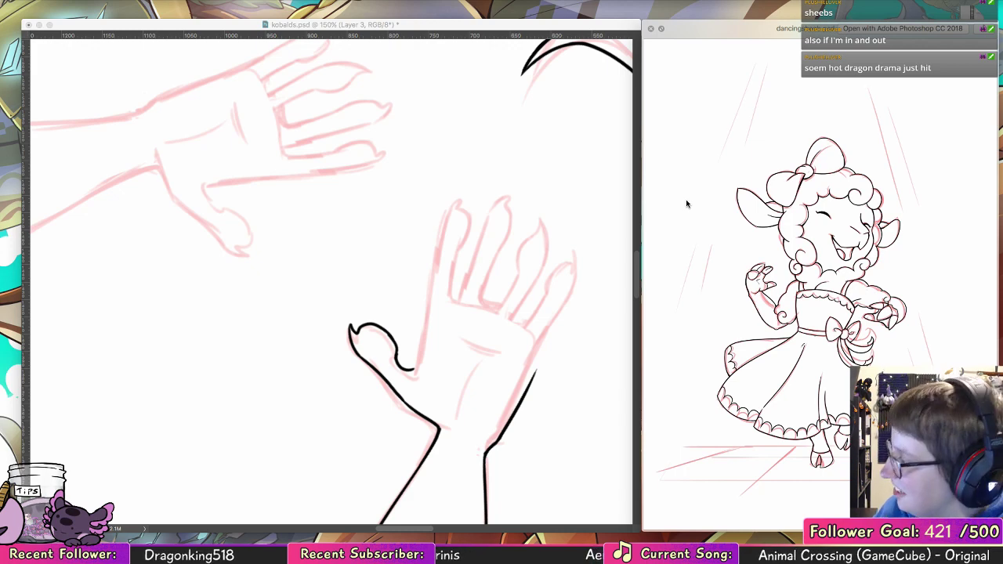
{"action": "key", "text": "Down"}
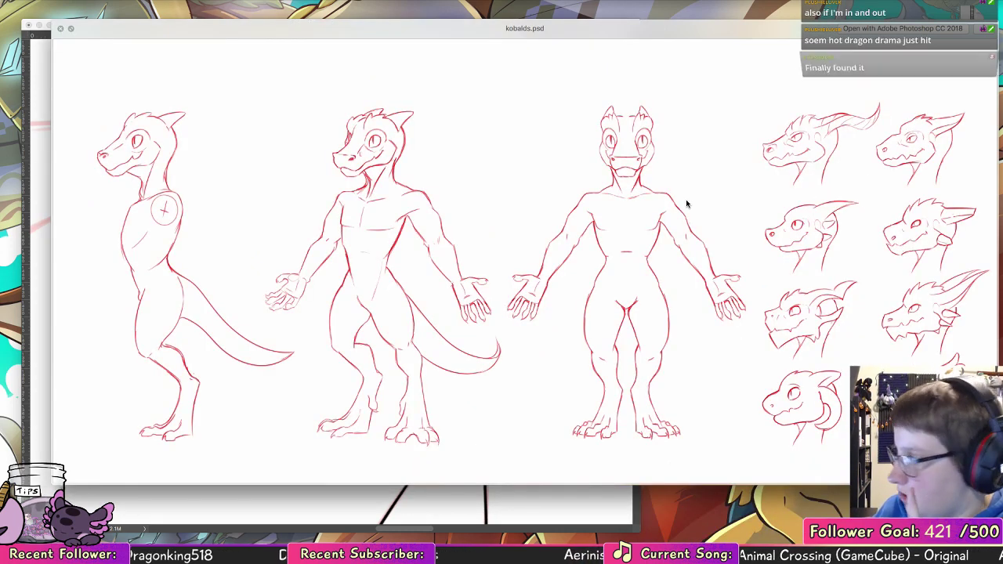
{"action": "key", "text": "space"}
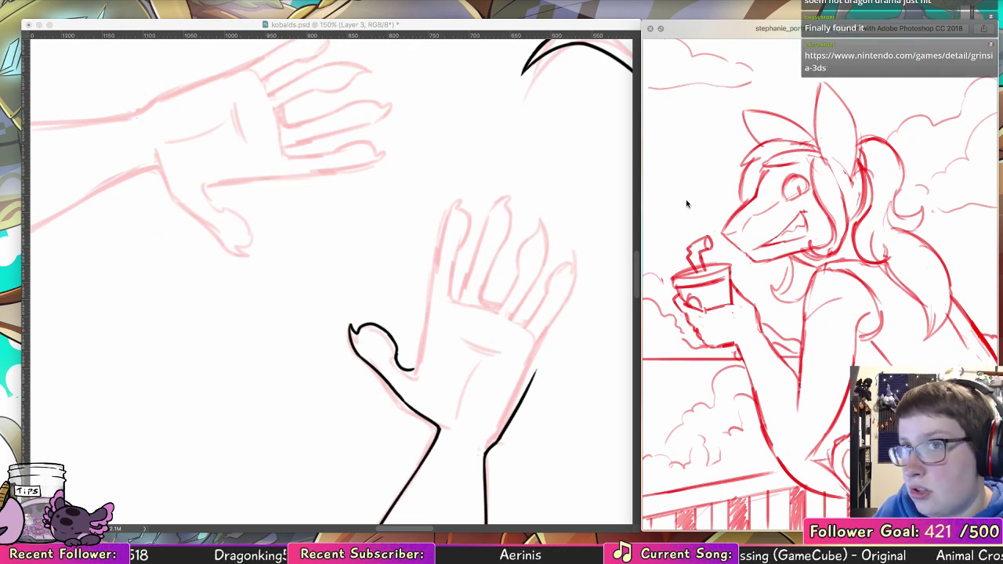
{"action": "key", "text": "Right"}
{"action": "key", "text": "Down"}
{"action": "key", "text": "Up"}
{"action": "key", "text": "Up"}
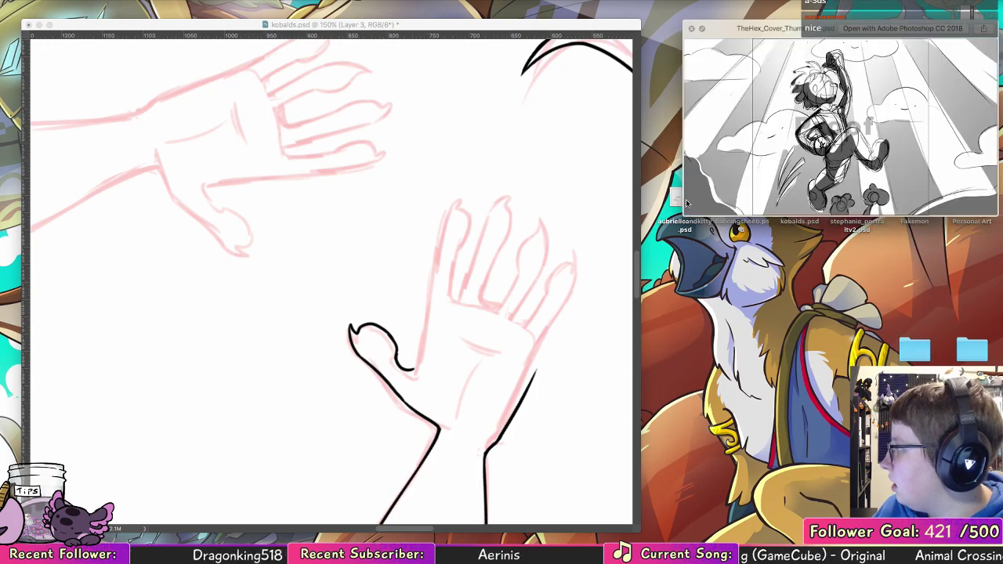
- Preview the creature age chart riarkraaagechart.psd on the desktop and look at dancingsheeb.psd again
{"action": "key", "text": "space"}
{"action": "key", "text": "Up"}
{"action": "key", "text": "Left"}
{"action": "key", "text": "Down"}
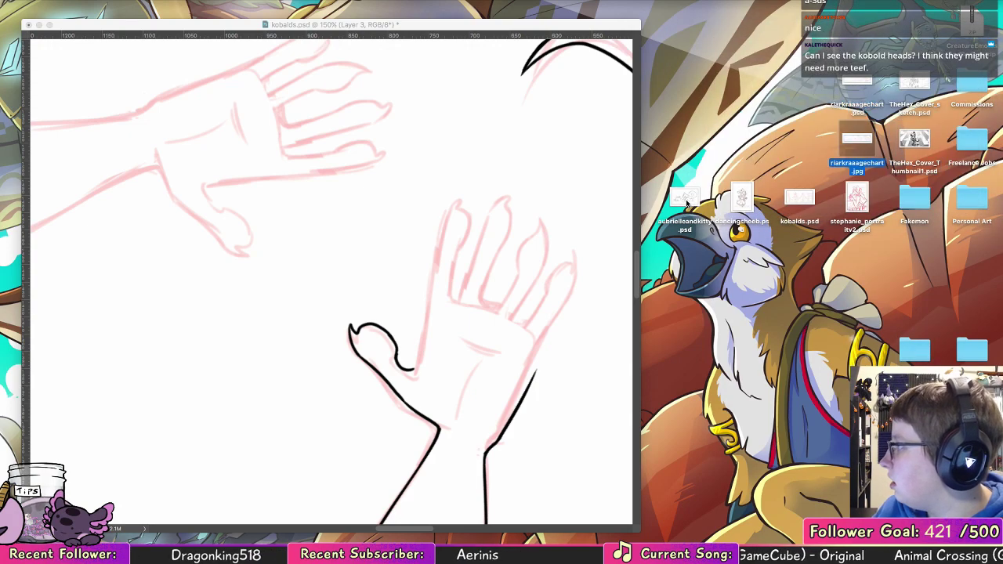
{"action": "key", "text": "space"}
{"action": "key", "text": "Up"}
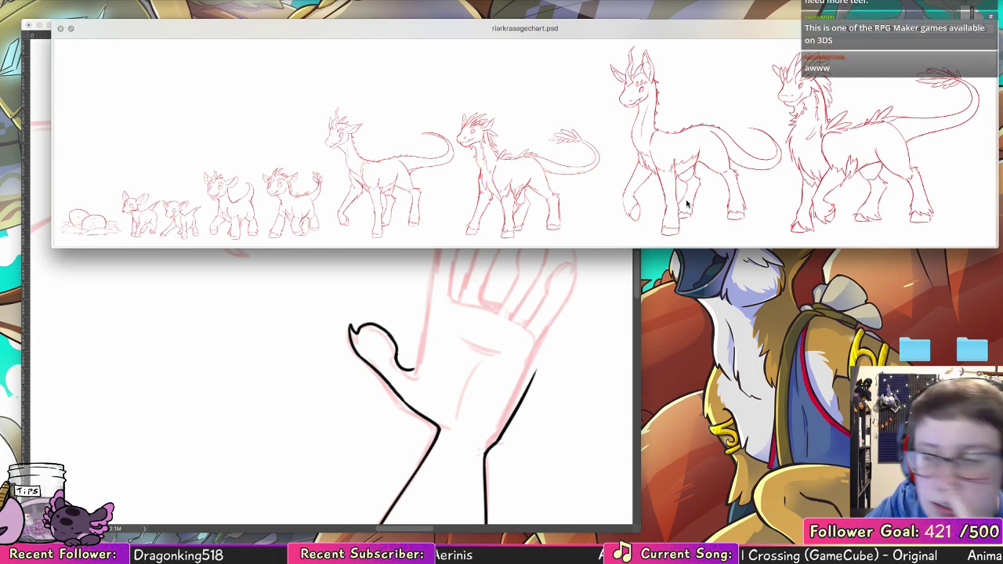
{"action": "key", "text": "space"}
{"action": "left_click", "coordinate": [757, 196]}
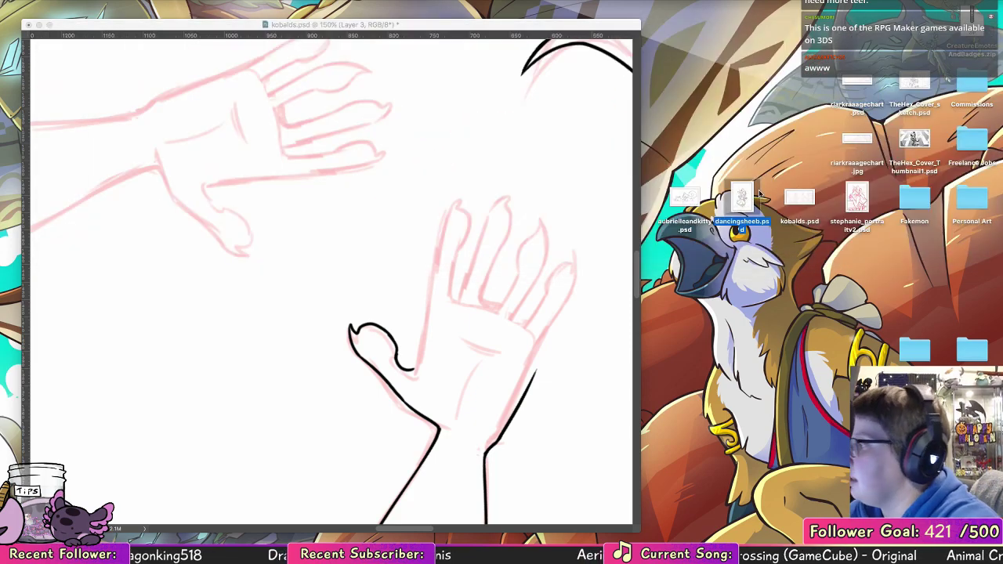
{"action": "key", "text": "space"}
{"action": "key", "text": "space"}
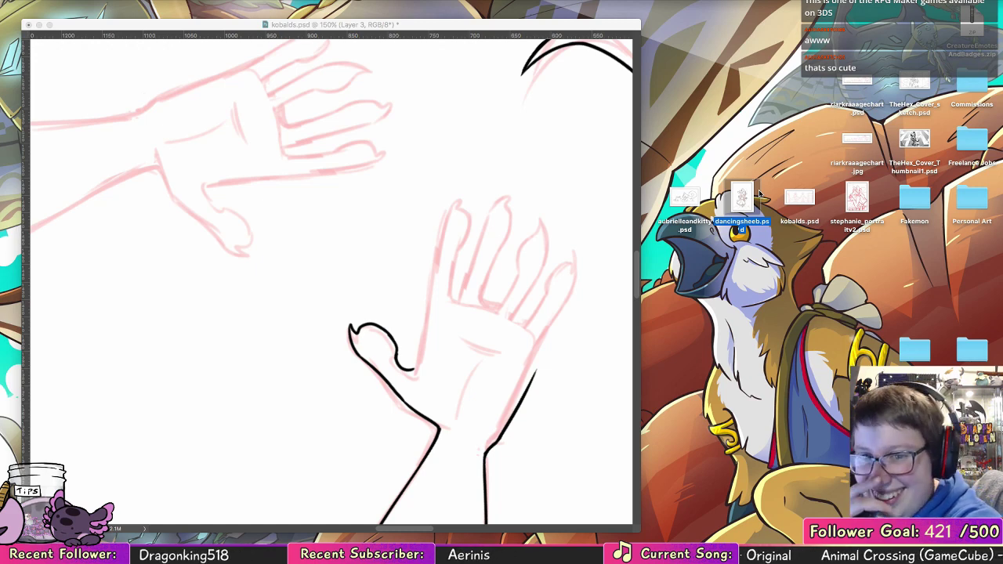
- Return to kobalds.psd, reset the canvas rotation and frame the front-view figure together with the kobold head sketches
{"action": "left_click", "coordinate": [130, 225]}
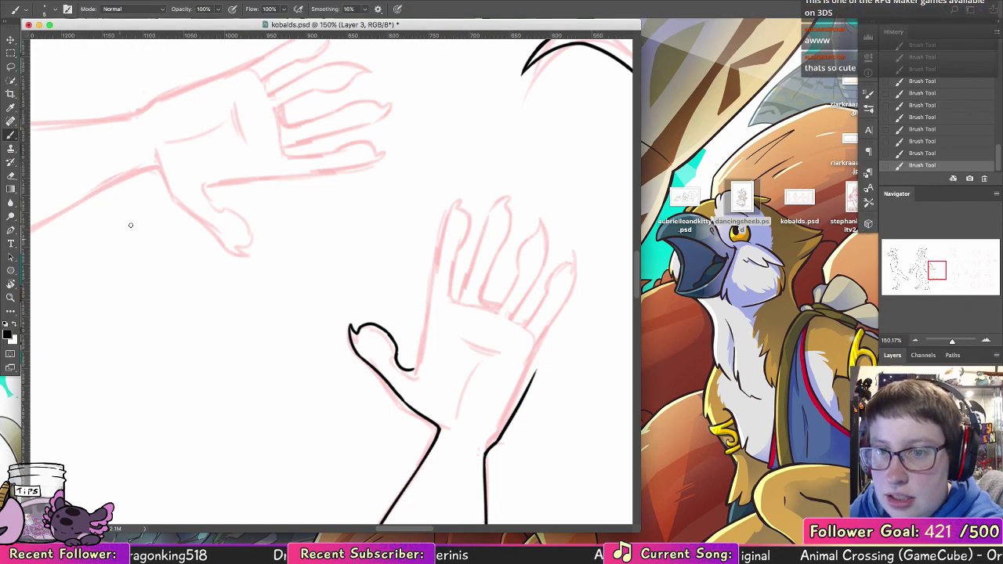
{"action": "double_click", "coordinate": [10, 284]}
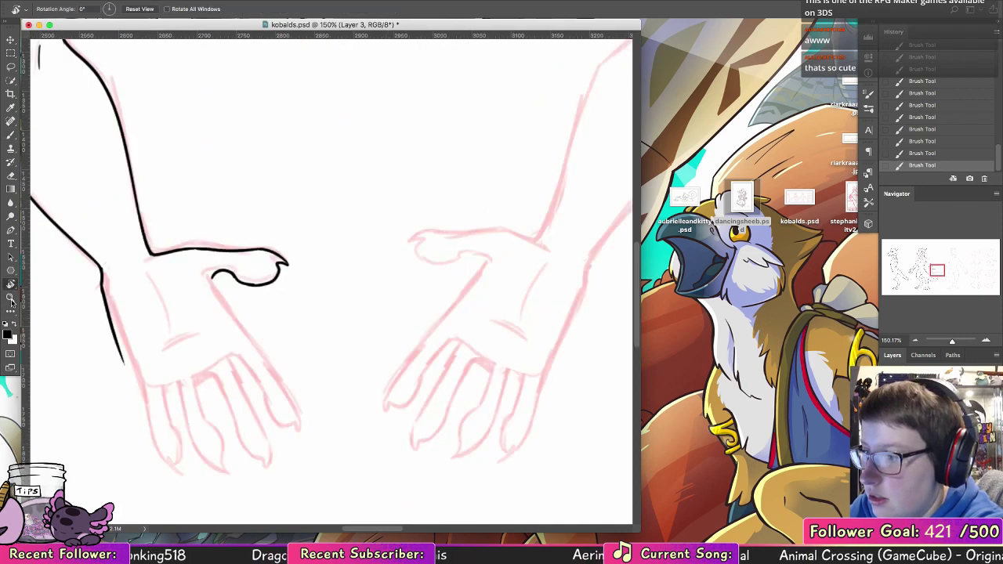
{"action": "left_click", "coordinate": [11, 298]}
{"action": "key", "text": "super+0"}
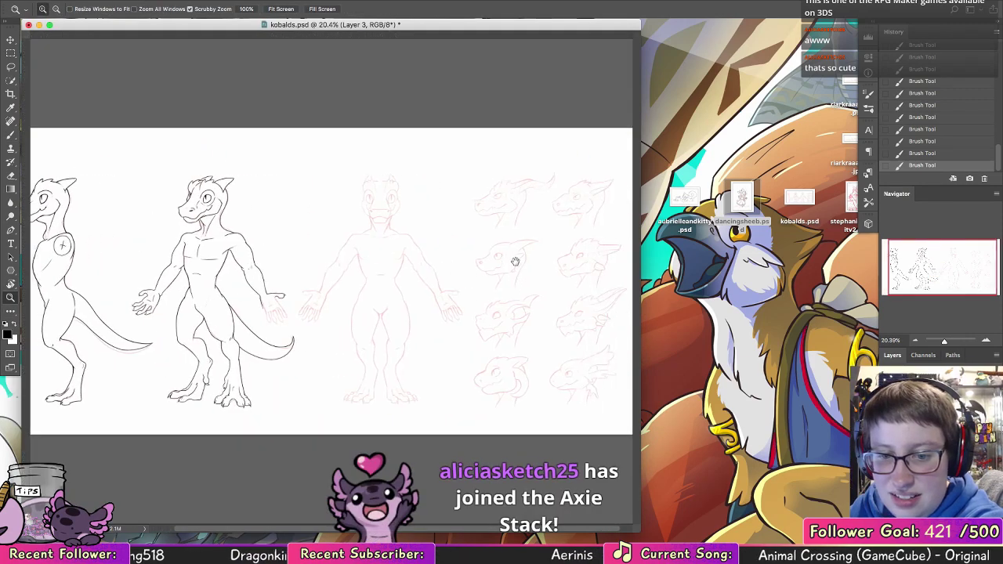
{"action": "left_click_drag", "start_coordinate": [515, 261], "coordinate": [437, 264]}
{"action": "left_click_drag", "start_coordinate": [593, 234], "coordinate": [623, 234]}
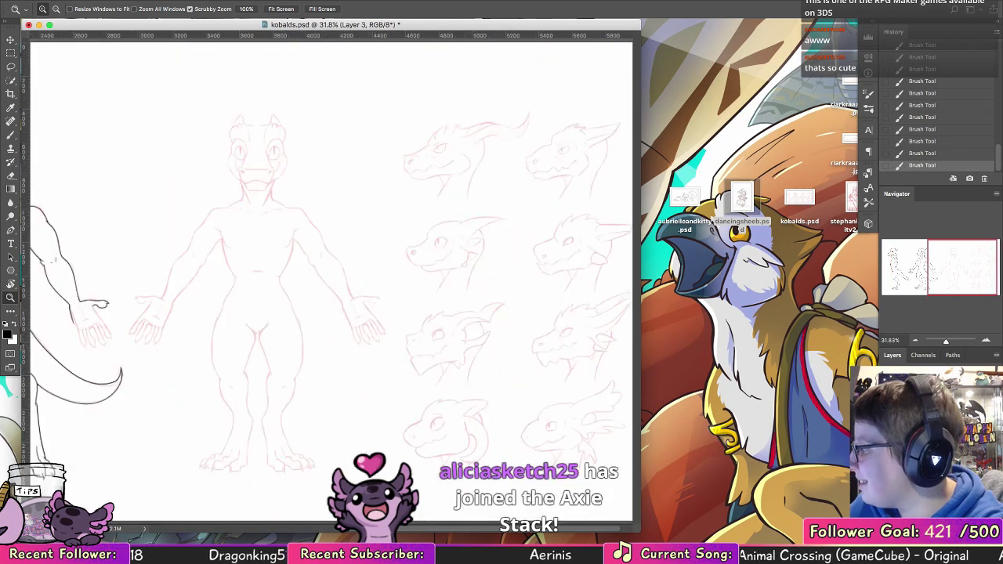
- Show the Layer 6 copy sketch at 100% opacity in a widened document window, and return its opacity to 10%
{"action": "left_click", "coordinate": [932, 455]}
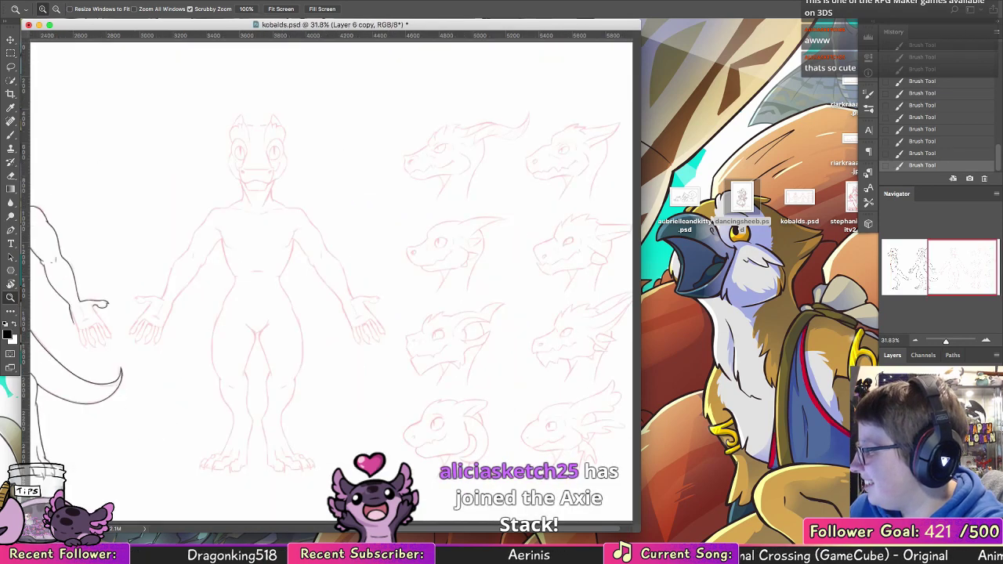
{"action": "key", "text": "0"}
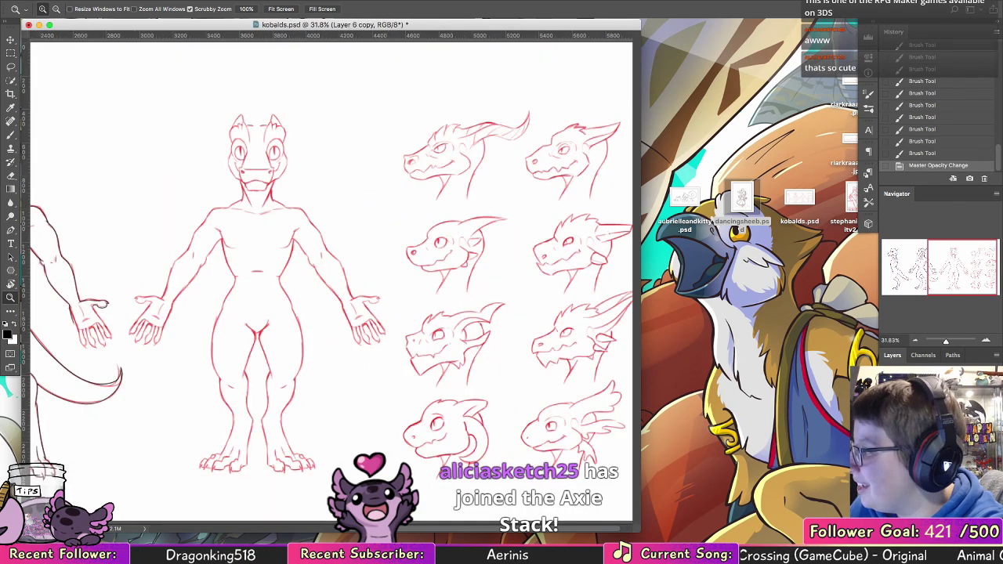
{"action": "left_click_drag", "start_coordinate": [640, 532], "coordinate": [752, 537]}
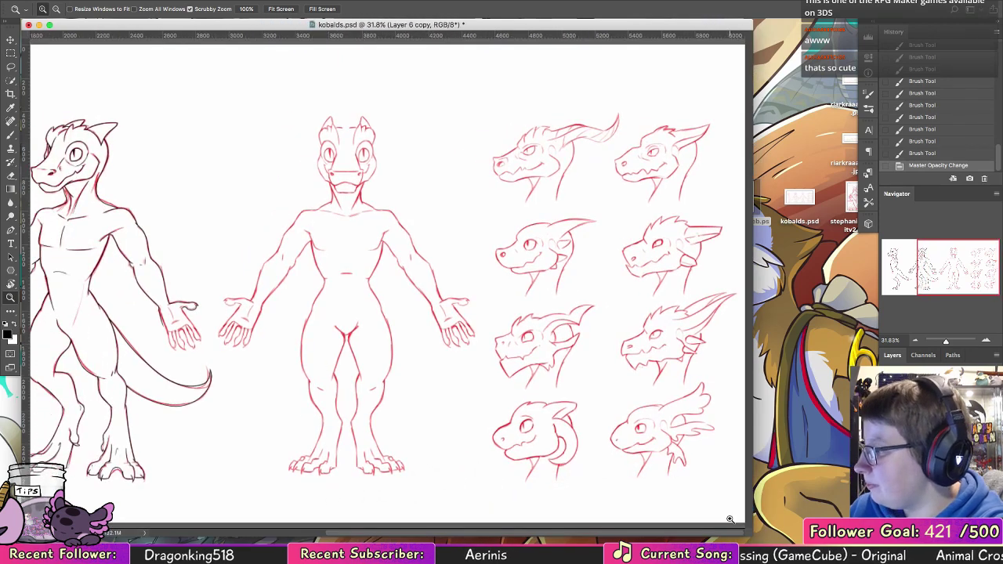
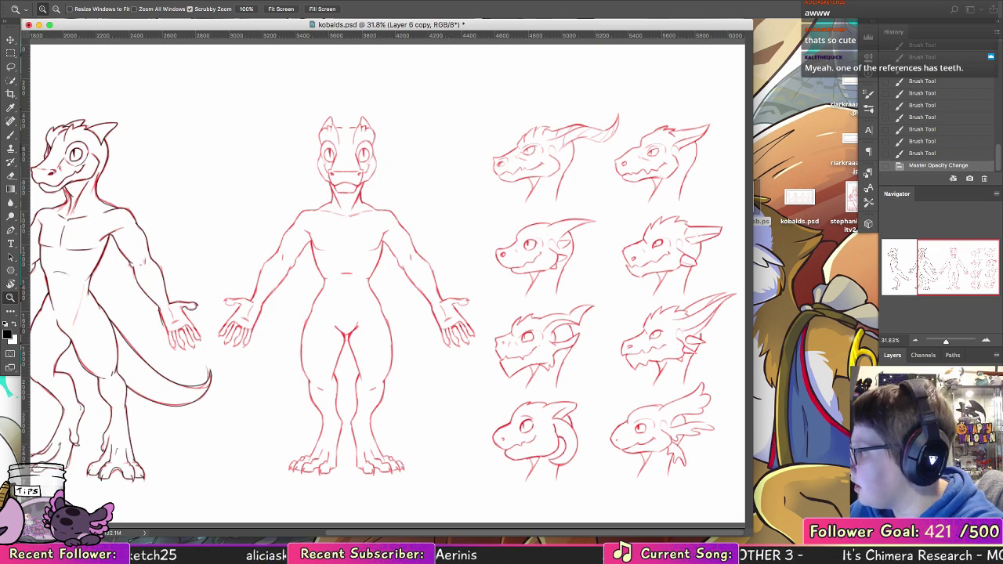
{"action": "key", "text": "1"}
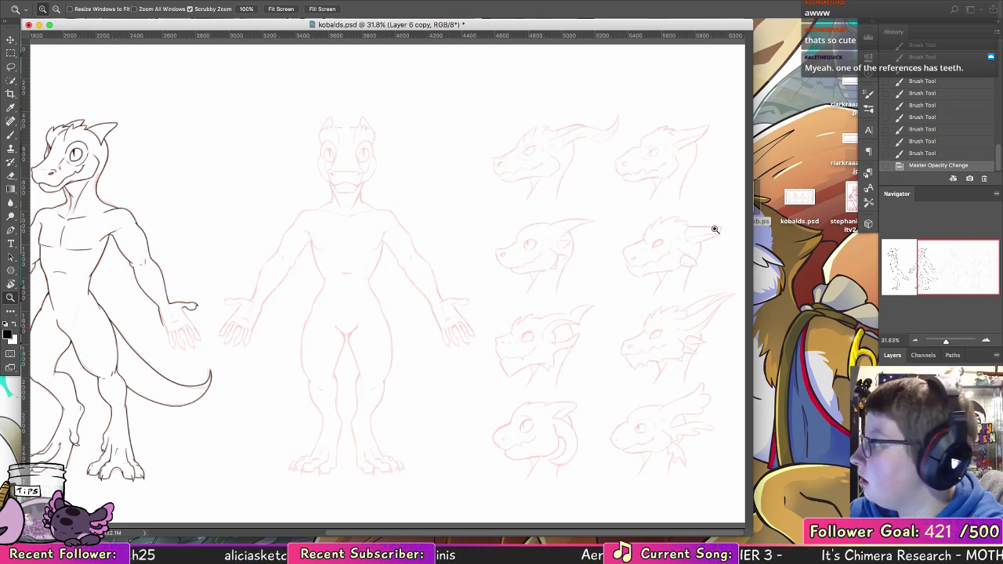
- Switch to Finder and open the Kobolds folder in Dropbox
{"action": "left_click", "coordinate": [771, 164]}
{"action": "left_click", "coordinate": [662, 2]}
{"action": "left_click", "coordinate": [727, 18]}
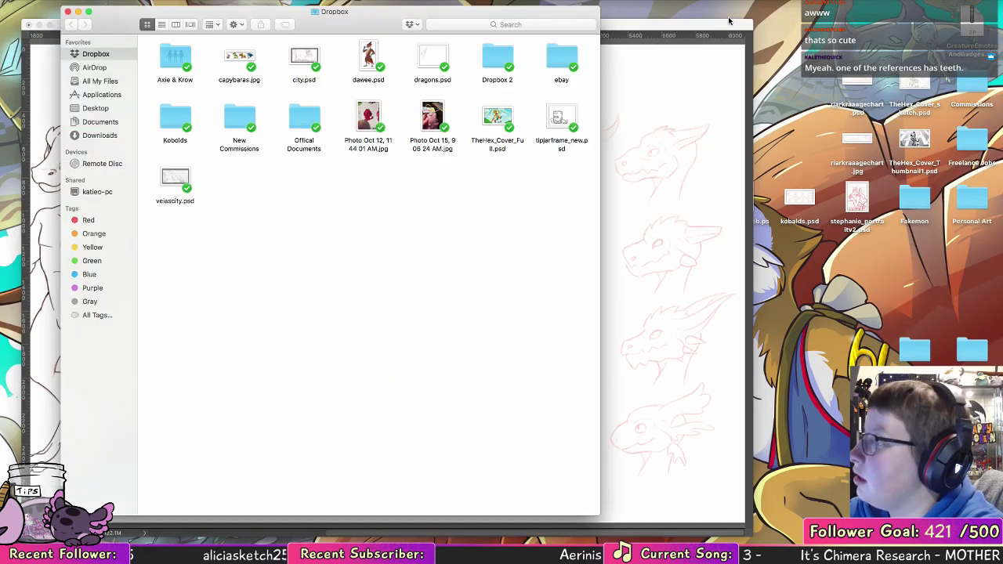
{"action": "double_click", "coordinate": [174, 121]}
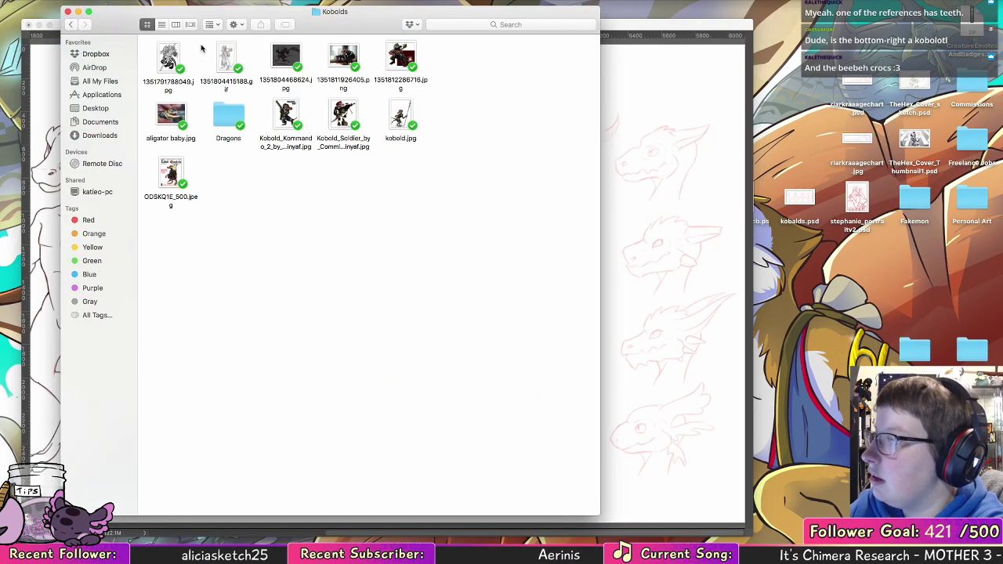
- Preview the kobold reference images from 1351791788049.jpg through 1351811926405.png
{"action": "left_click", "coordinate": [168, 61]}
{"action": "key", "text": "space"}
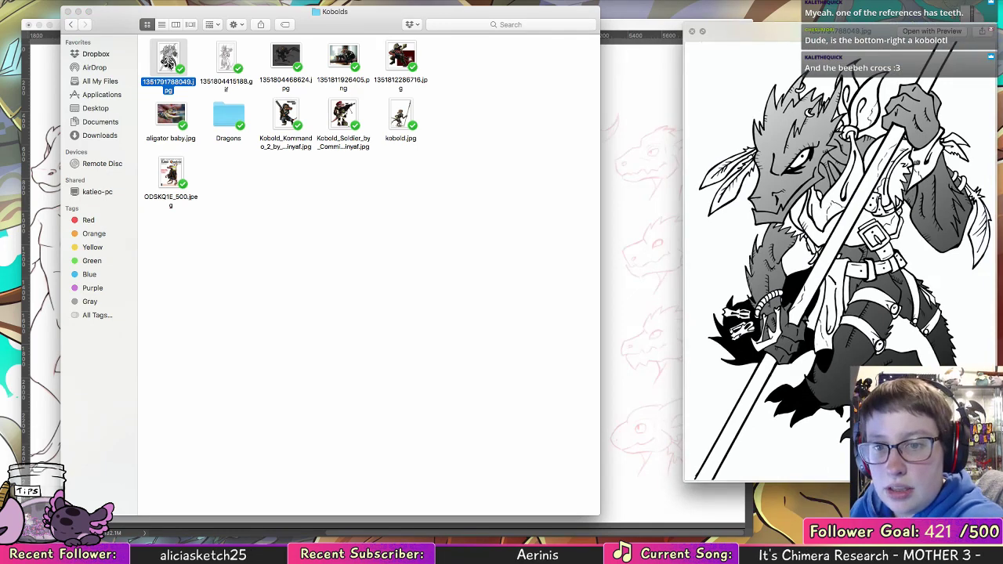
{"action": "key", "text": "Right"}
{"action": "key", "text": "Right"}
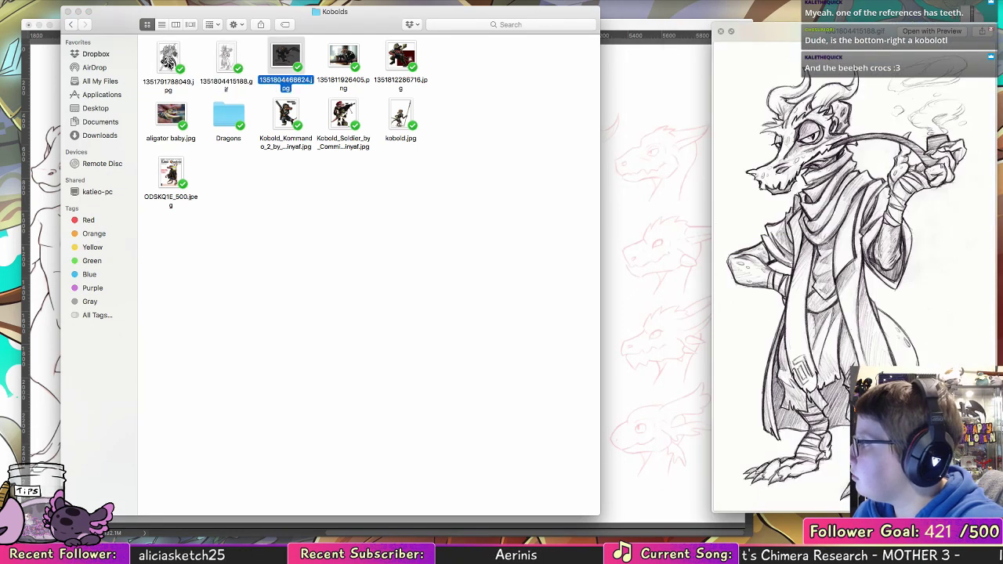
{"action": "key", "text": "Right"}
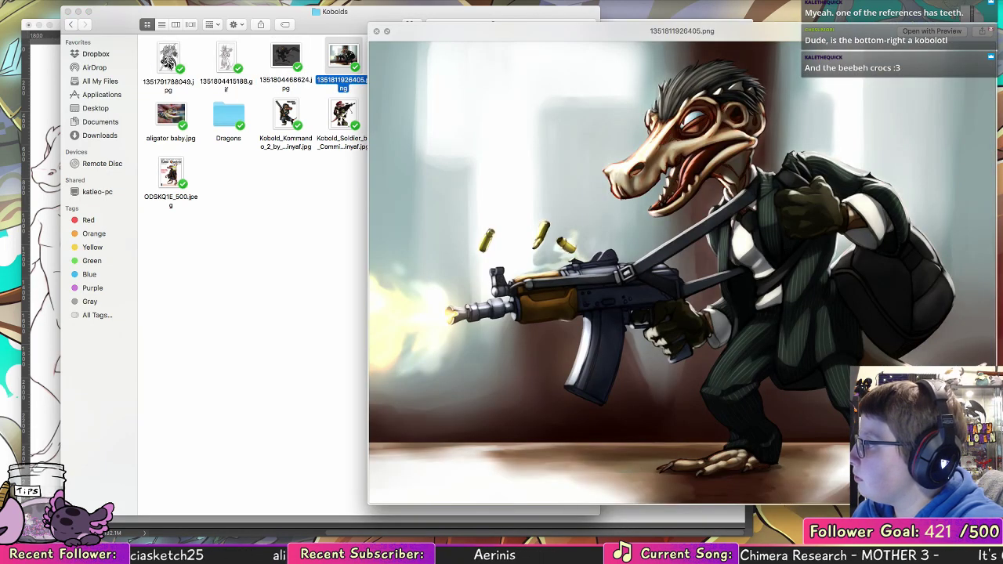
- Preview further references in the Kobolds folder, including aligator baby.jpg and the magazine cover ODSKQ1E_500.jpeg
{"action": "key", "text": "Right"}
{"action": "key", "text": "Down"}
{"action": "key", "text": "space"}
{"action": "key", "text": "Left"}
{"action": "key", "text": "Left"}
{"action": "key", "text": "Left"}
{"action": "key", "text": "Left"}
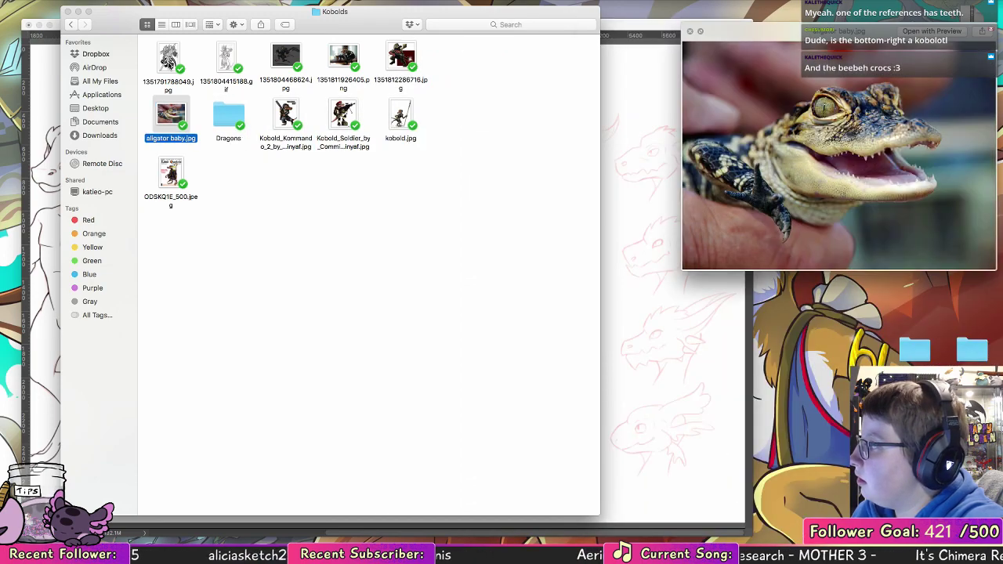
{"action": "key", "text": "Down"}
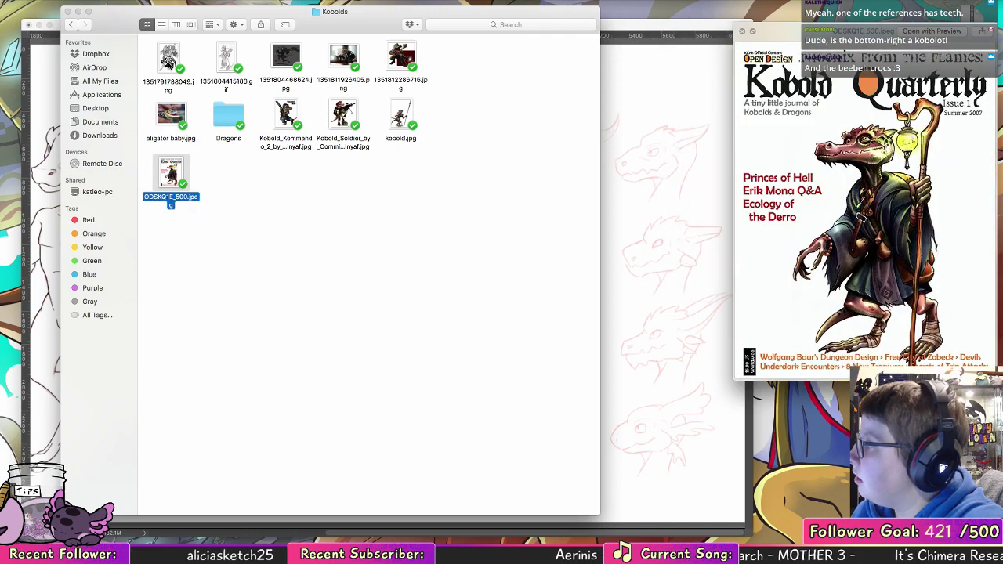
- Preview the Kobold_Soldier and kobold.jpg references in the Kobolds folder, and return to the kobalds.psd drawing in Photoshop
{"action": "key", "text": "Up"}
{"action": "key", "text": "Right"}
{"action": "key", "text": "Right"}
{"action": "key", "text": "Right"}
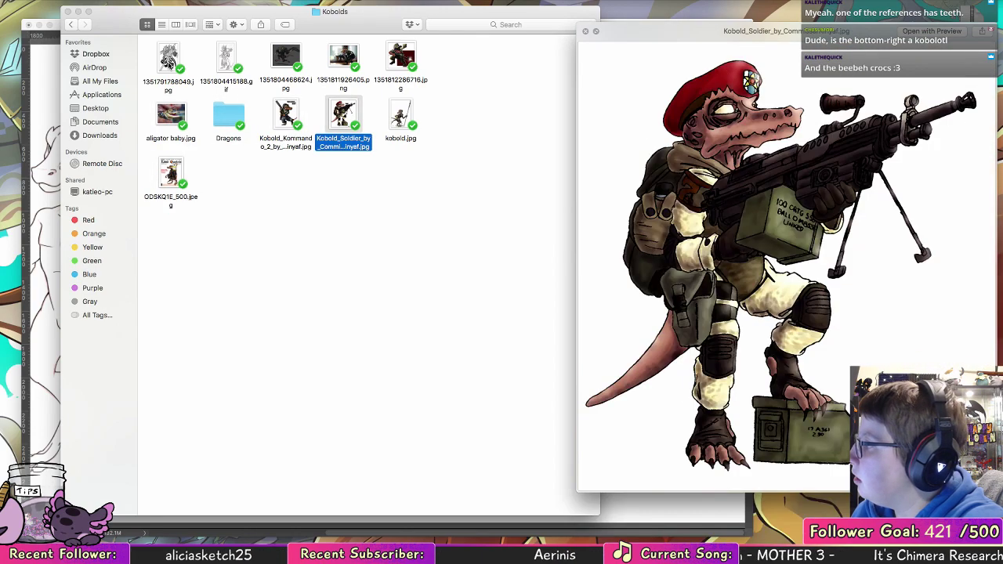
{"action": "key", "text": "Right"}
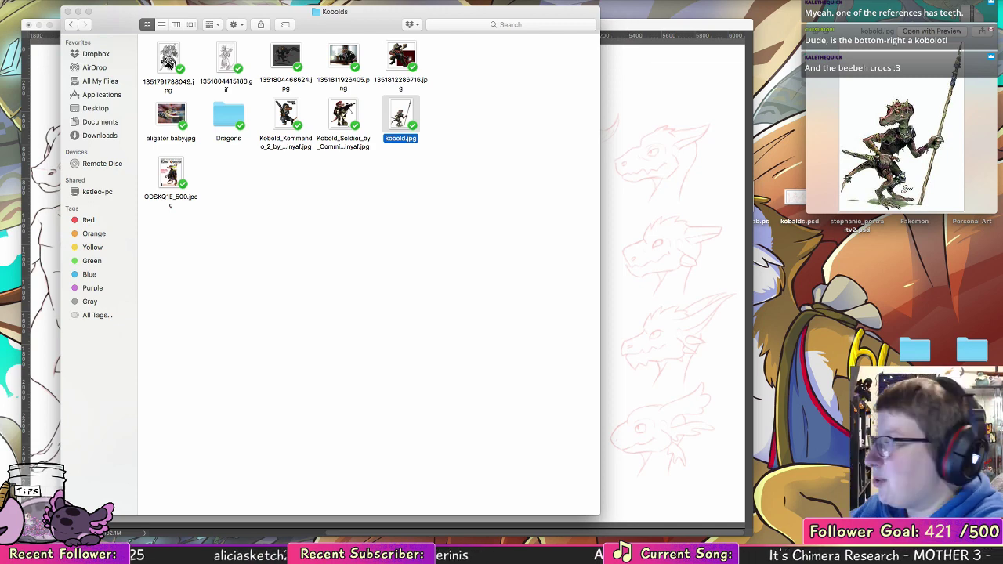
{"action": "key", "text": "space"}
{"action": "left_click", "coordinate": [697, 248]}
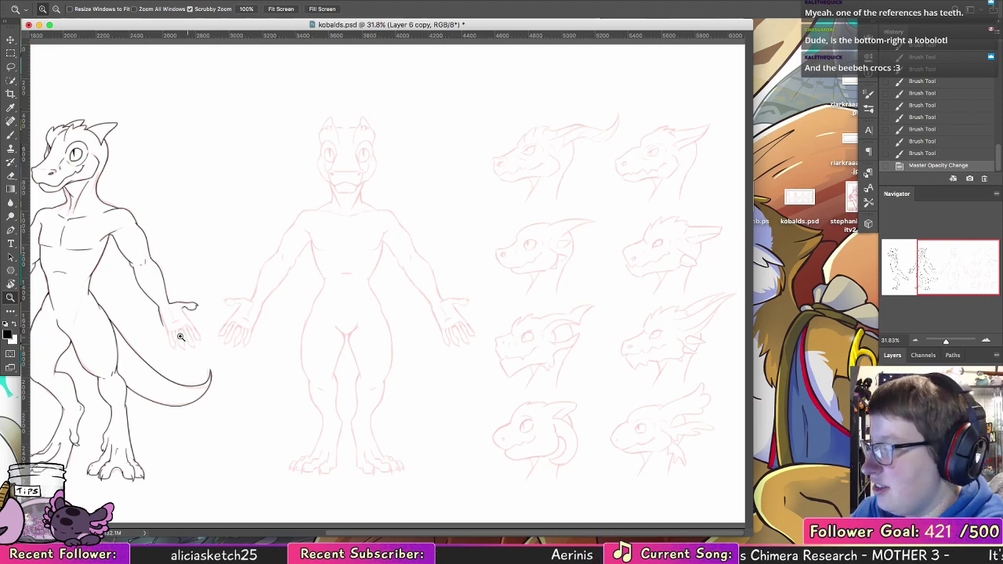
- Ink the palm creases and both side contours of the three-quarter kobold's open hand on Layer 3
{"action": "left_click_drag", "start_coordinate": [179, 331], "coordinate": [243, 357]}
{"action": "key", "text": "b"}
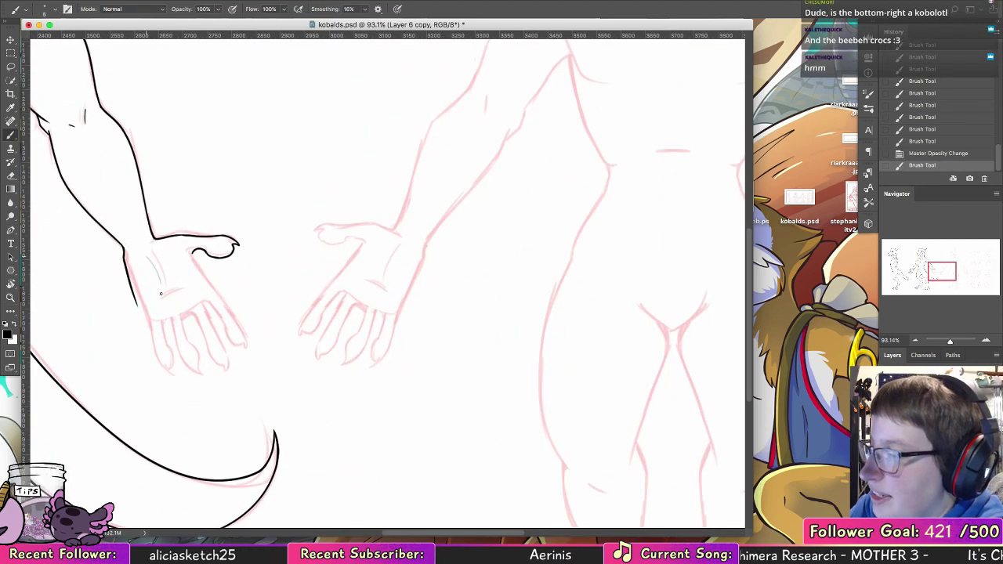
{"action": "key", "text": "ctrl+z"}
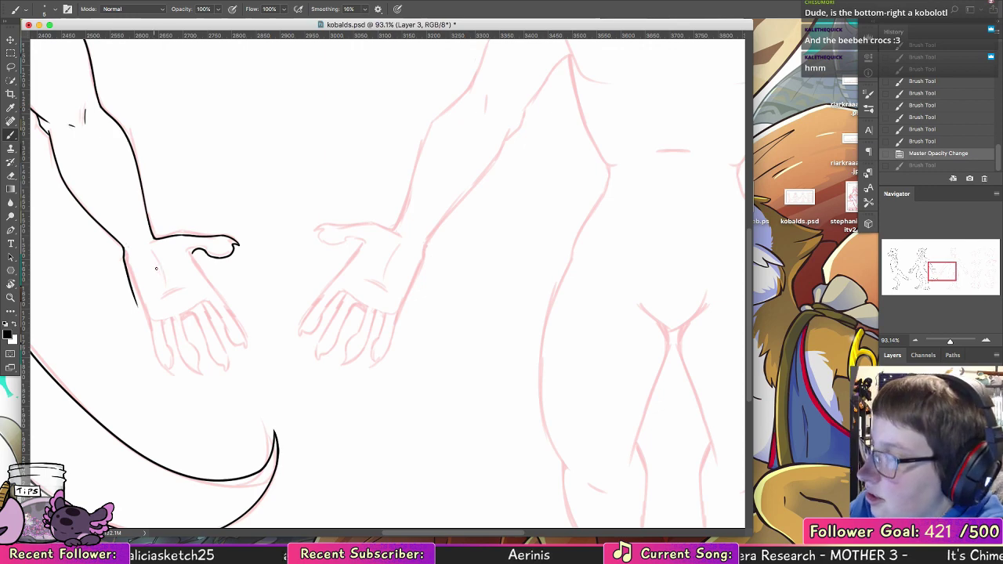
{"action": "mouse_move", "coordinate": [150, 258]}
{"action": "left_mouse_down"}
{"action": "mouse_move", "coordinate": [166, 295]}
{"action": "mouse_move", "coordinate": [184, 286]}
{"action": "left_mouse_up"}
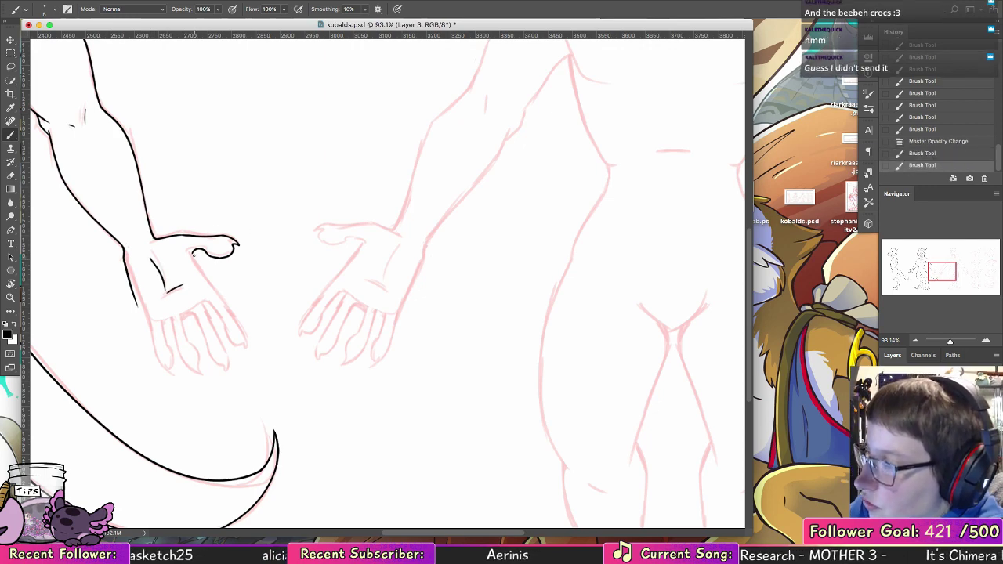
{"action": "left_click_drag", "start_coordinate": [193, 251], "coordinate": [217, 290]}
{"action": "key", "text": "ctrl+z"}
{"action": "left_click", "coordinate": [142, 308]}
{"action": "mouse_move", "coordinate": [136, 303]}
{"action": "left_mouse_down"}
{"action": "mouse_move", "coordinate": [154, 360]}
{"action": "mouse_move", "coordinate": [163, 376]}
{"action": "mouse_move", "coordinate": [151, 343]}
{"action": "mouse_move", "coordinate": [170, 376]}
{"action": "left_mouse_up"}
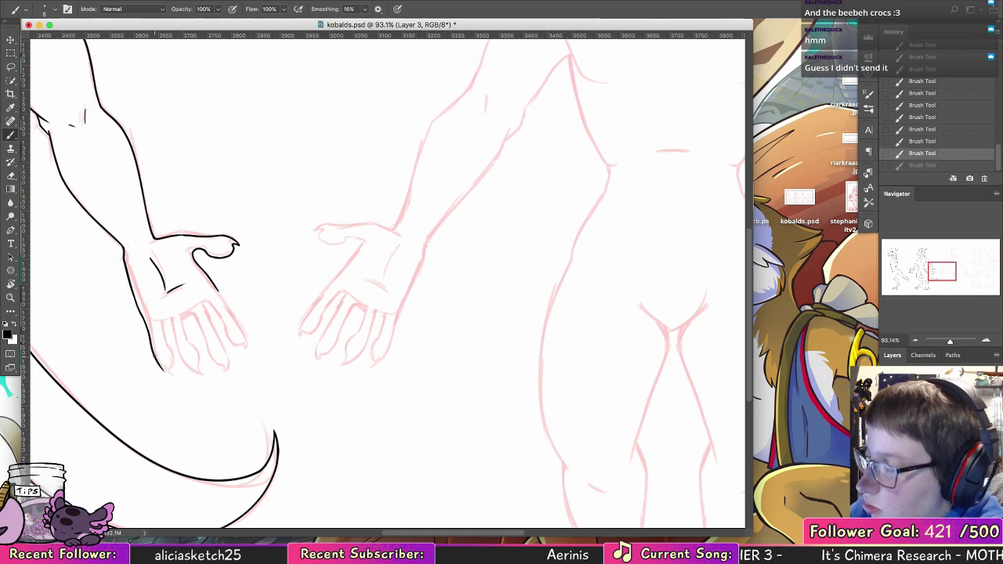
- Ink the hand's clawed fingers and the gaps between them, following the pink sketch
{"action": "left_click", "coordinate": [170, 332]}
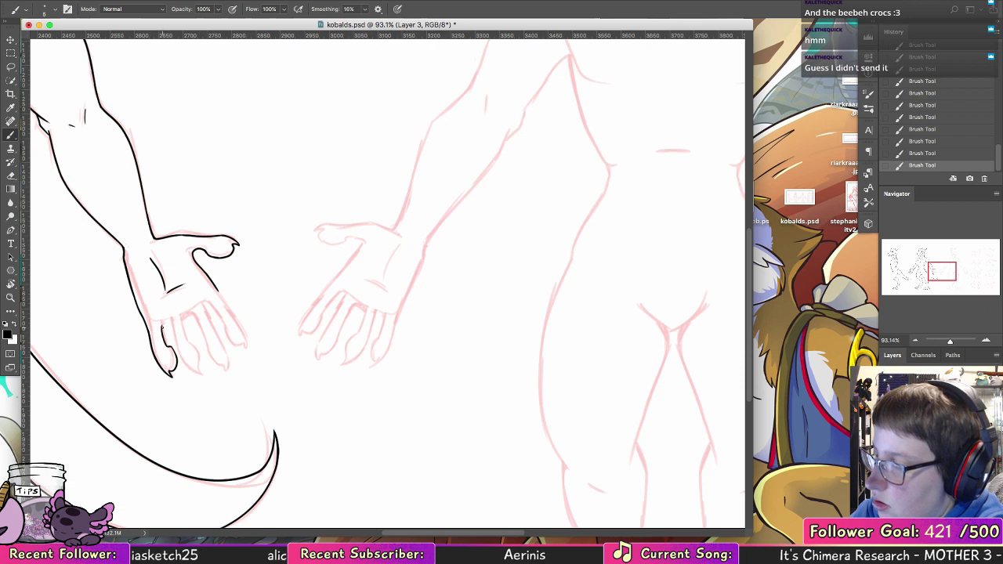
{"action": "key", "text": "super+z"}
{"action": "mouse_move", "coordinate": [162, 327]}
{"action": "left_mouse_down"}
{"action": "mouse_move", "coordinate": [172, 322]}
{"action": "mouse_move", "coordinate": [201, 373]}
{"action": "left_mouse_up"}
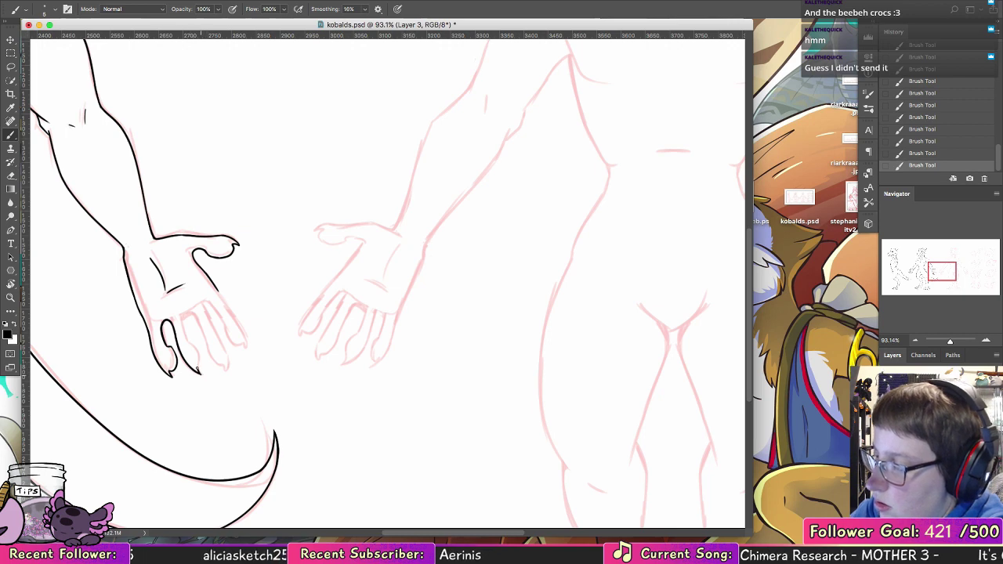
{"action": "key", "text": "super+z"}
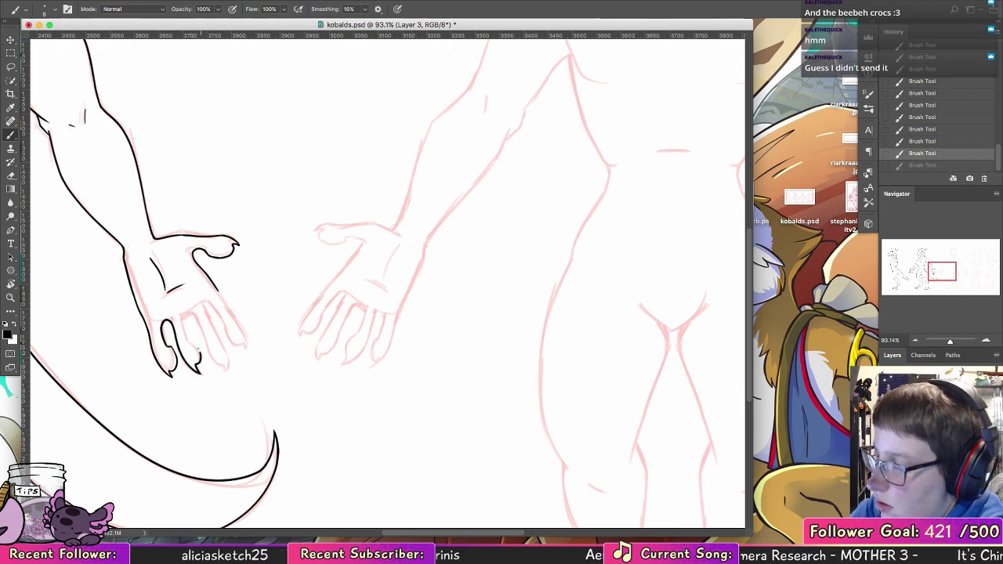
{"action": "key", "text": "super+shift+z"}
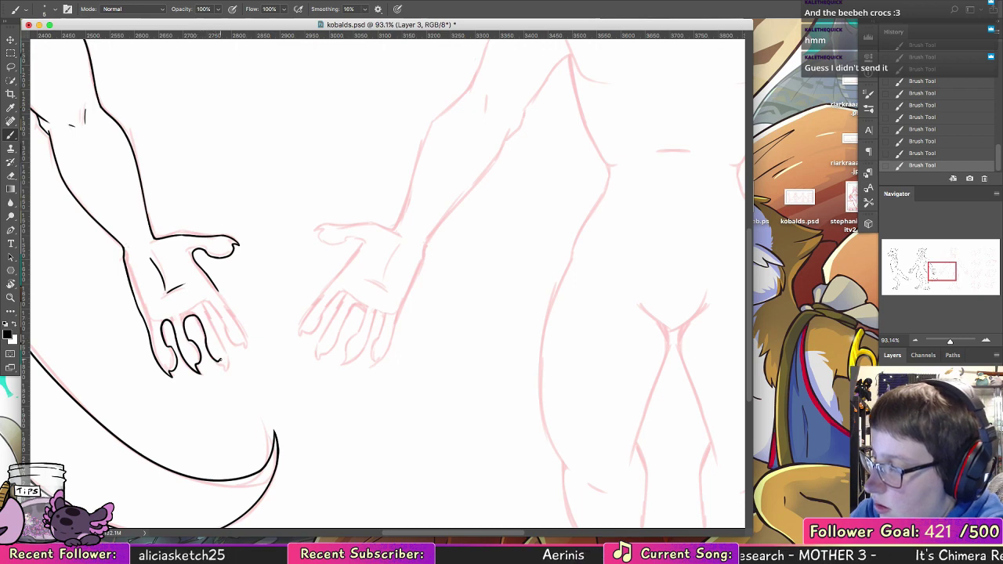
{"action": "mouse_move", "coordinate": [207, 307]}
{"action": "left_mouse_down"}
{"action": "mouse_move", "coordinate": [223, 340]}
{"action": "mouse_move", "coordinate": [226, 332]}
{"action": "mouse_move", "coordinate": [237, 343]}
{"action": "left_mouse_up"}
{"action": "key", "text": "super+z"}
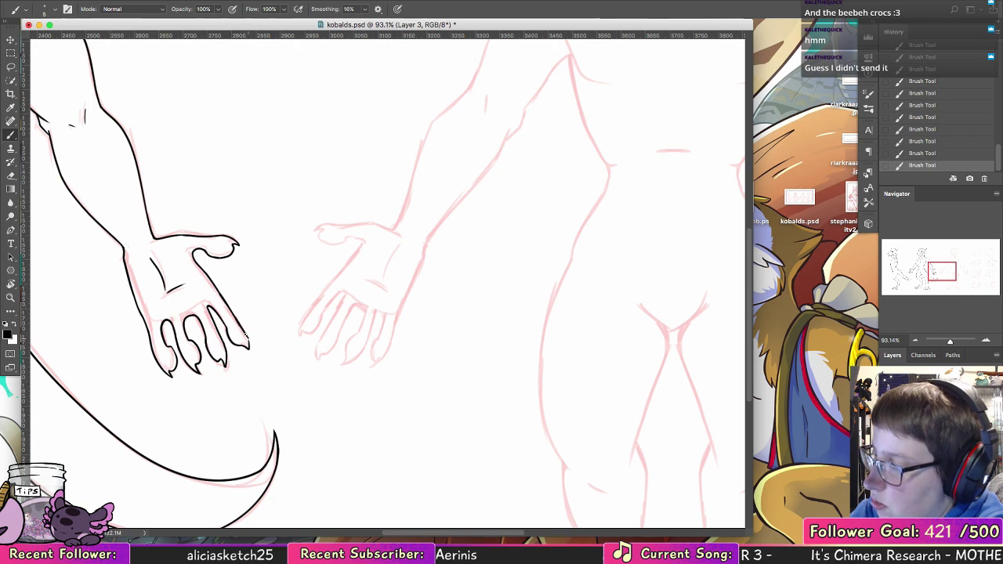
{"action": "key", "text": "super+z"}
{"action": "key", "text": "super+z"}
{"action": "key", "text": "shift+super+z"}
{"action": "key", "text": "shift+super+z"}
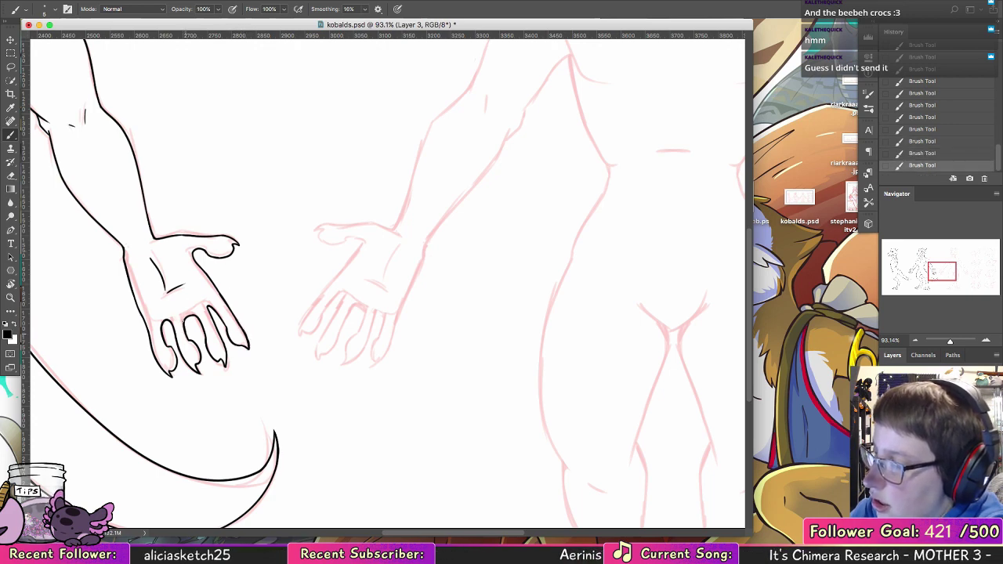
- Clean up the gap between the hand's two middle fingers by erasing a bit of line and redrawing it
{"action": "key", "text": "e"}
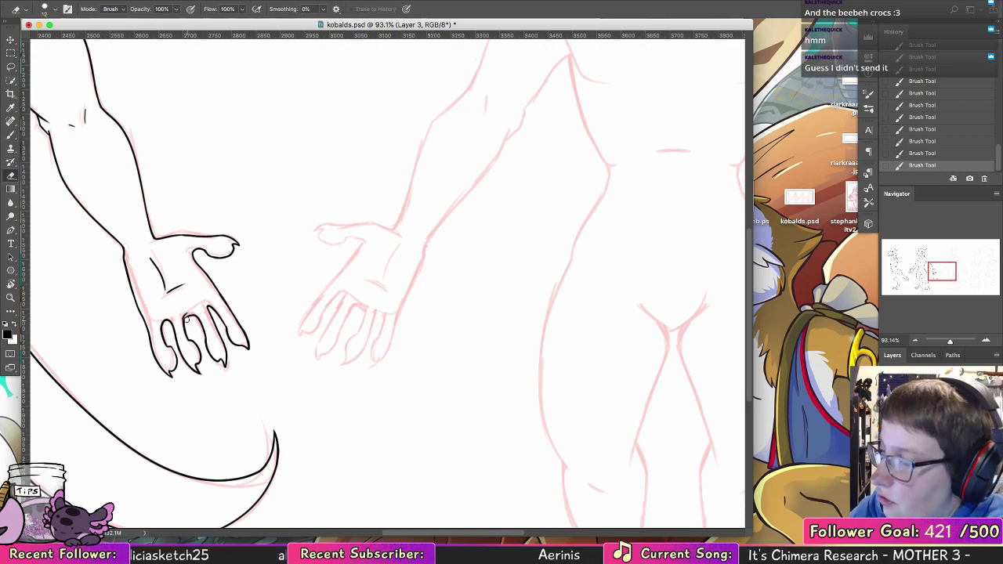
{"action": "left_click", "coordinate": [187, 322]}
{"action": "key", "text": "b"}
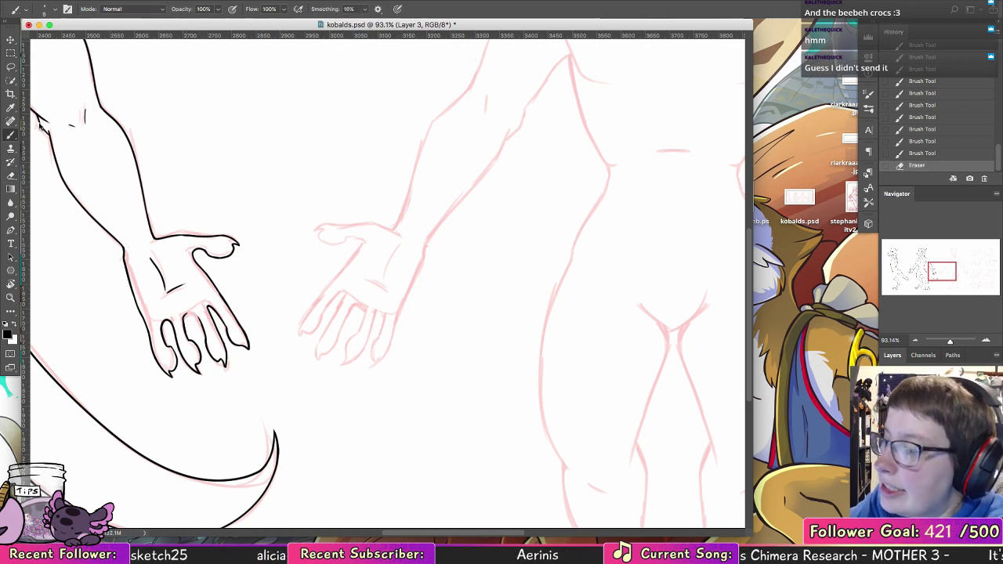
{"action": "mouse_move", "coordinate": [184, 317]}
{"action": "left_mouse_down"}
{"action": "mouse_move", "coordinate": [199, 317]}
{"action": "mouse_move", "coordinate": [205, 335]}
{"action": "left_mouse_up"}
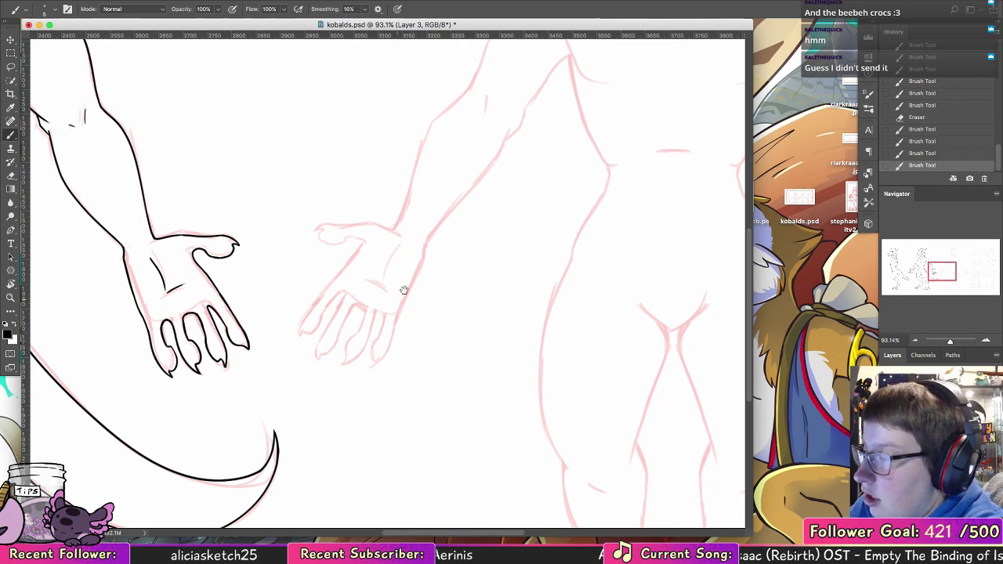
- Erase the inked index finger and redraw it with a clawed tip that joins the palm edge and neighbouring finger
{"action": "left_click_drag", "start_coordinate": [404, 282], "coordinate": [405, 313]}
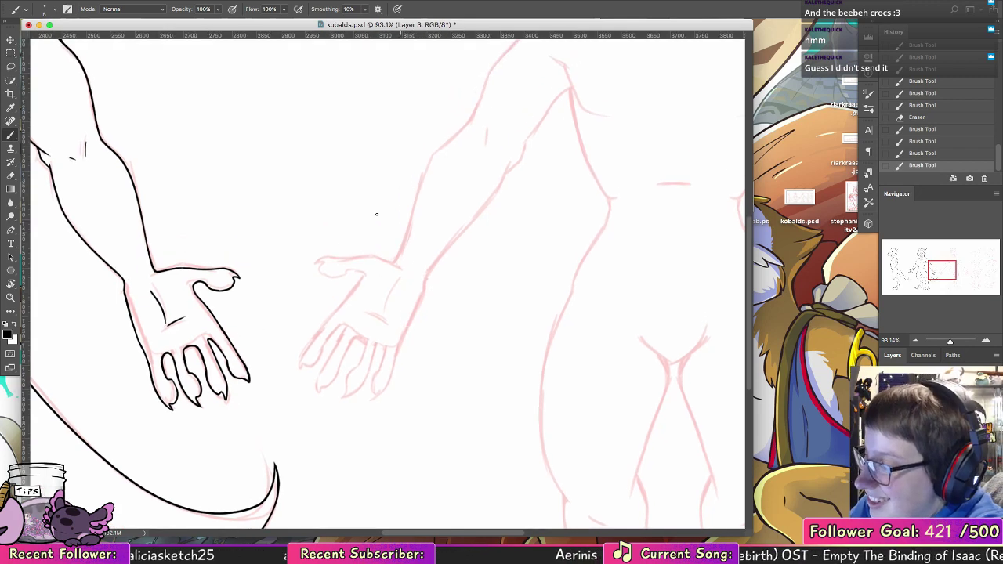
{"action": "key", "text": "e"}
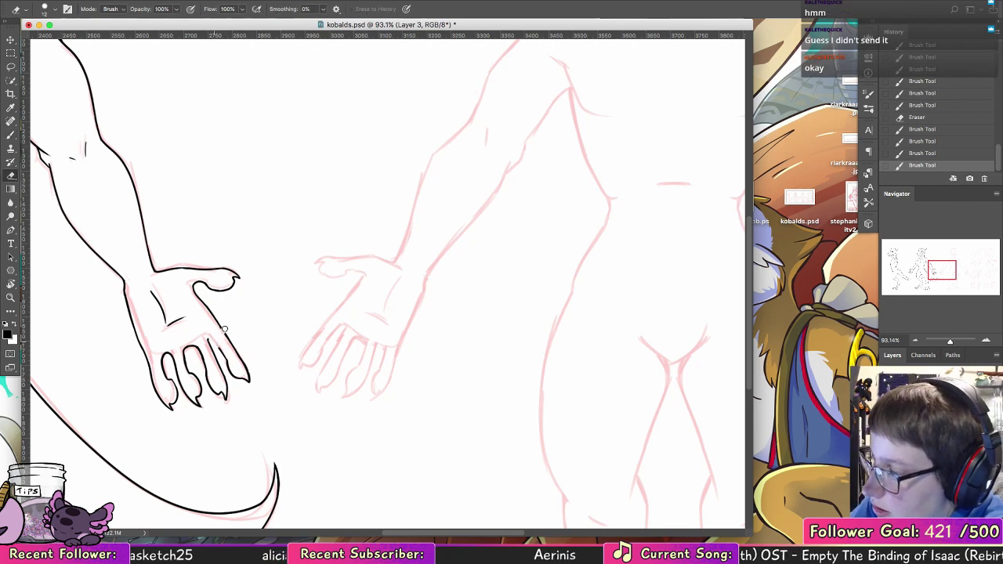
{"action": "left_click_drag", "start_coordinate": [225, 329], "coordinate": [246, 380]}
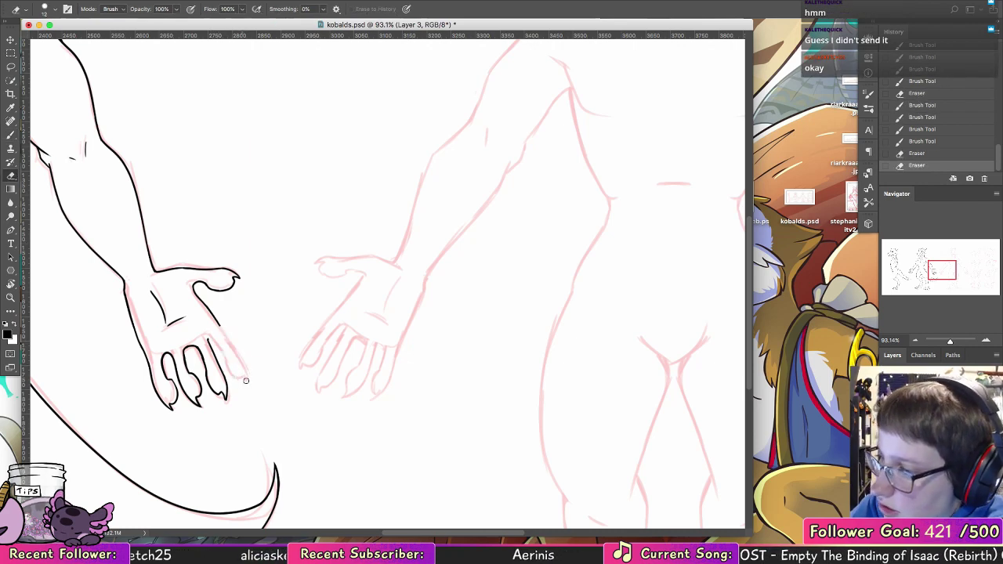
{"action": "key", "text": "r"}
{"action": "left_click_drag", "start_coordinate": [235, 182], "coordinate": [521, 447]}
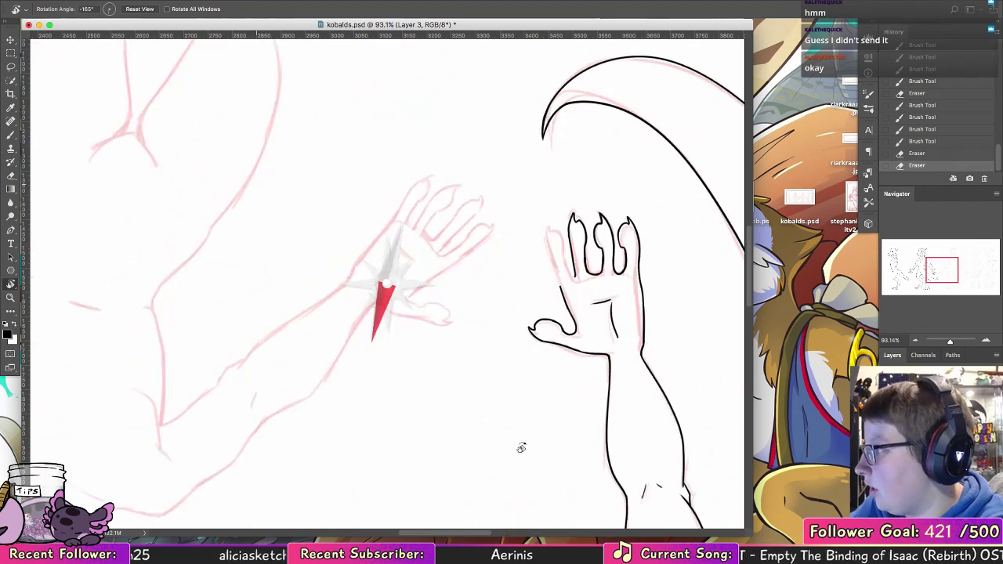
{"action": "key", "text": "z"}
{"action": "left_click_drag", "start_coordinate": [662, 233], "coordinate": [717, 236]}
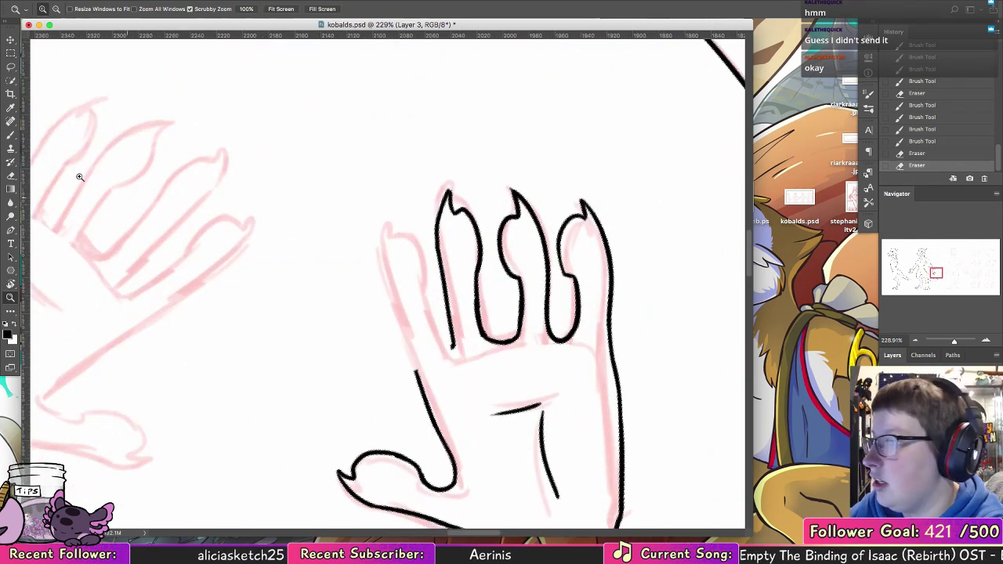
{"action": "key", "text": "b"}
{"action": "left_click_drag", "start_coordinate": [415, 371], "coordinate": [381, 249]}
{"action": "key", "text": "super+z"}
{"action": "mouse_move", "coordinate": [392, 301]}
{"action": "left_mouse_down"}
{"action": "mouse_move", "coordinate": [384, 217]}
{"action": "mouse_move", "coordinate": [379, 246]}
{"action": "mouse_move", "coordinate": [392, 215]}
{"action": "mouse_move", "coordinate": [411, 232]}
{"action": "mouse_move", "coordinate": [440, 342]}
{"action": "left_mouse_up"}
{"action": "mouse_move", "coordinate": [432, 304]}
{"action": "left_mouse_down"}
{"action": "mouse_move", "coordinate": [452, 357]}
{"action": "mouse_move", "coordinate": [449, 347]}
{"action": "left_mouse_up"}
{"action": "key", "text": "e"}
{"action": "left_click_drag", "start_coordinate": [431, 286], "coordinate": [443, 343]}
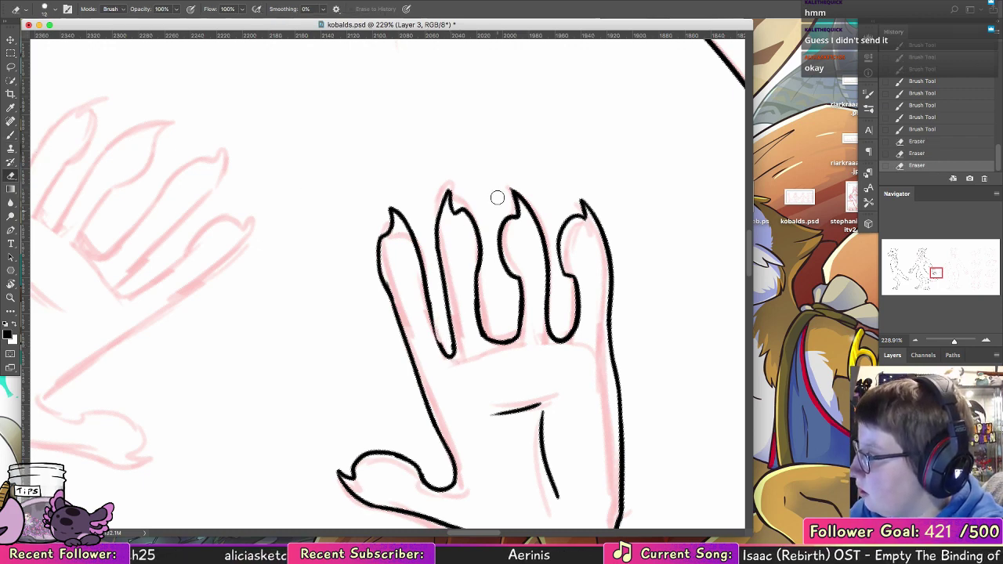
- Erase the upper part of the finger beside the index finger and redraw it with a longer clawed tip
{"action": "mouse_move", "coordinate": [452, 192]}
{"action": "left_mouse_down"}
{"action": "mouse_move", "coordinate": [440, 228]}
{"action": "mouse_move", "coordinate": [445, 205]}
{"action": "mouse_move", "coordinate": [485, 279]}
{"action": "mouse_move", "coordinate": [460, 211]}
{"action": "left_mouse_up"}
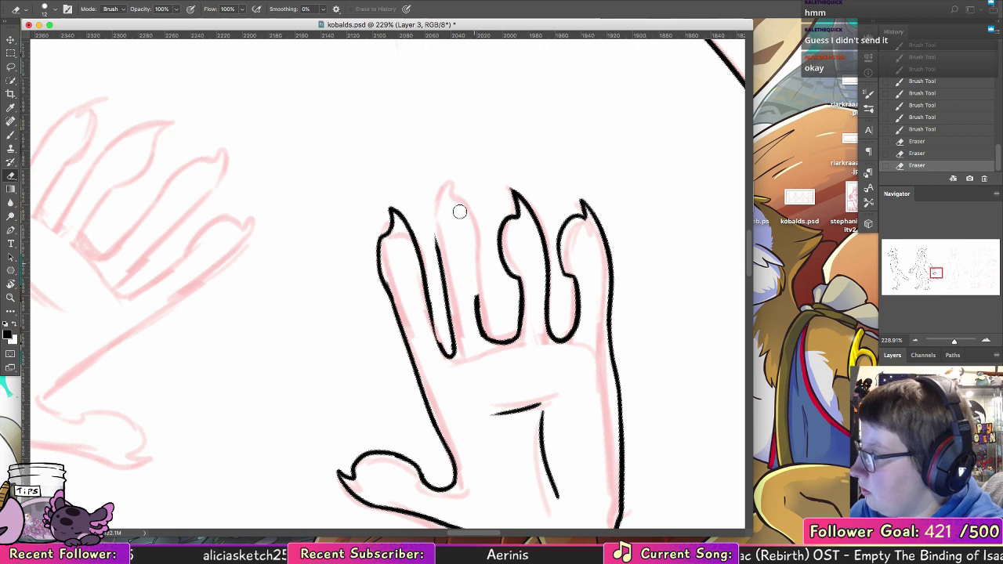
{"action": "key", "text": "b"}
{"action": "mouse_move", "coordinate": [445, 285]}
{"action": "left_mouse_down"}
{"action": "mouse_move", "coordinate": [433, 217]}
{"action": "mouse_move", "coordinate": [453, 185]}
{"action": "mouse_move", "coordinate": [468, 216]}
{"action": "mouse_move", "coordinate": [475, 283]}
{"action": "left_mouse_up"}
{"action": "left_click_drag", "start_coordinate": [473, 223], "coordinate": [475, 295]}
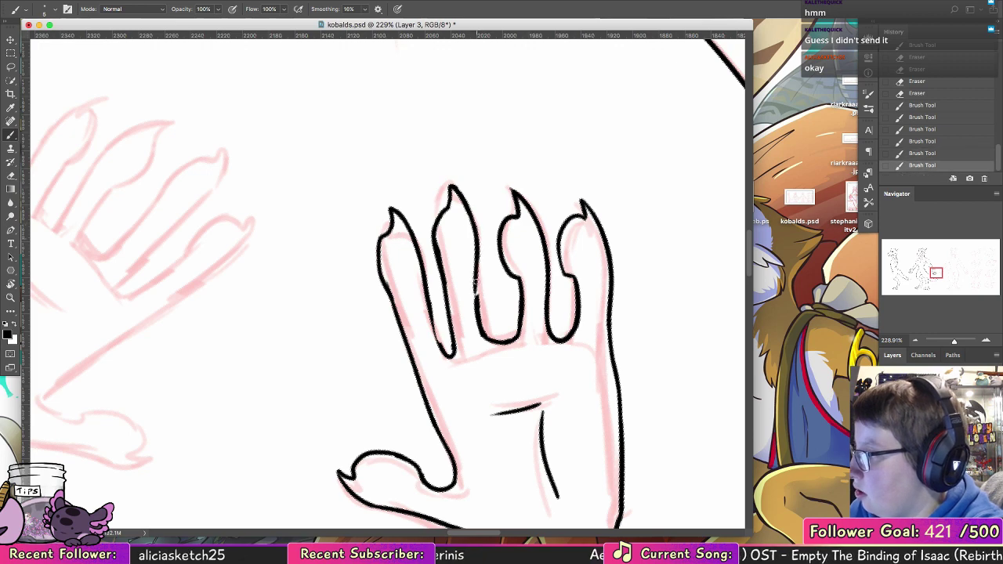
{"action": "left_click_drag", "start_coordinate": [475, 260], "coordinate": [476, 302]}
{"action": "mouse_move", "coordinate": [451, 335]}
{"action": "left_mouse_down"}
{"action": "mouse_move", "coordinate": [441, 267]}
{"action": "mouse_move", "coordinate": [433, 326]}
{"action": "left_mouse_up"}
{"action": "key", "text": "super+z"}
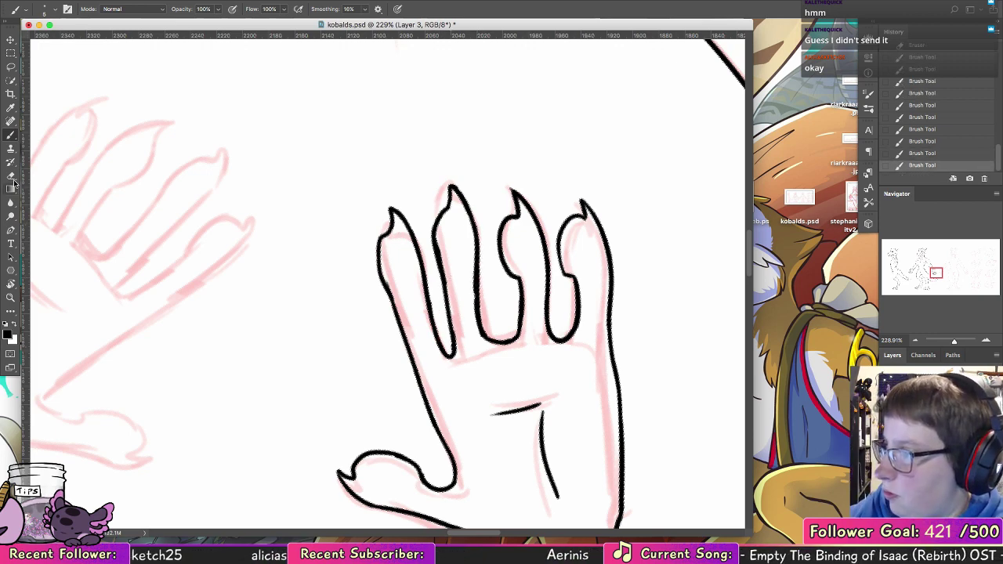
{"action": "key", "text": "Escape"}
- Examine the inked figure, the front-view kobold sketch and the mouth of the first horned head sketch
{"action": "key", "text": "z"}
{"action": "left_click_drag", "start_coordinate": [589, 302], "coordinate": [474, 304]}
{"action": "left_click_drag", "start_coordinate": [563, 357], "coordinate": [578, 343]}
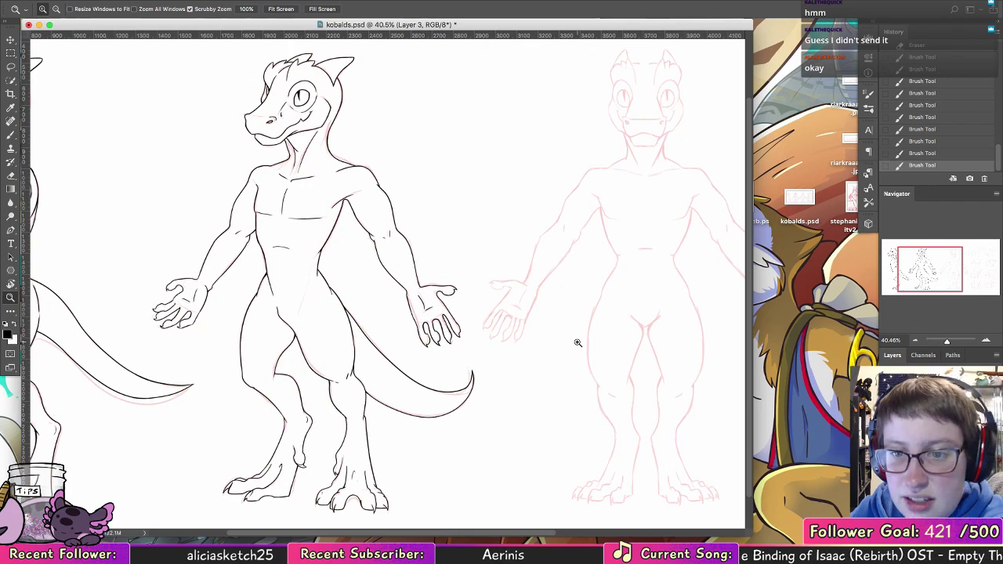
{"action": "left_click_drag", "start_coordinate": [600, 279], "coordinate": [231, 388]}
{"action": "left_click_drag", "start_coordinate": [558, 194], "coordinate": [504, 195]}
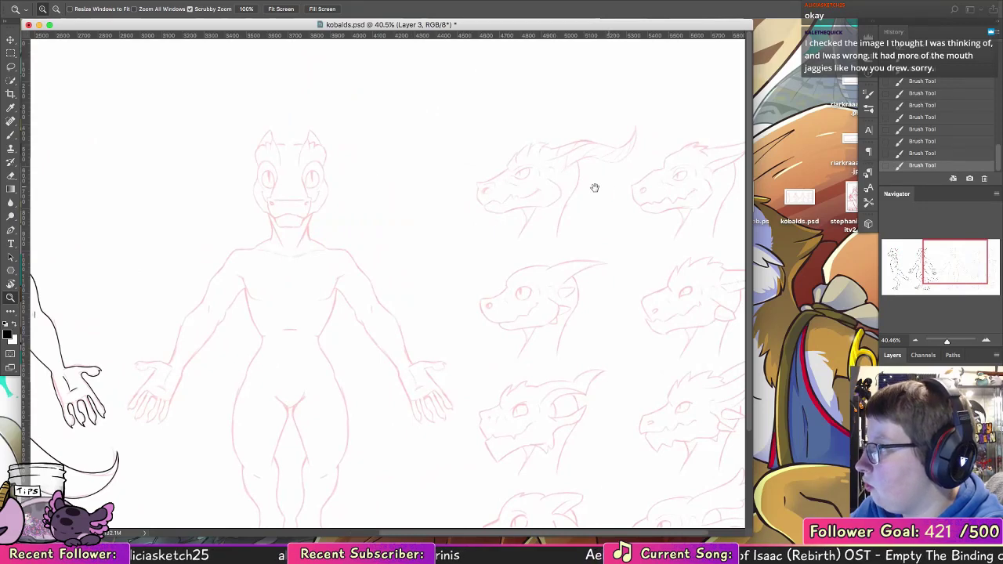
{"action": "left_click_drag", "start_coordinate": [594, 188], "coordinate": [547, 187]}
{"action": "left_click_drag", "start_coordinate": [462, 170], "coordinate": [529, 191]}
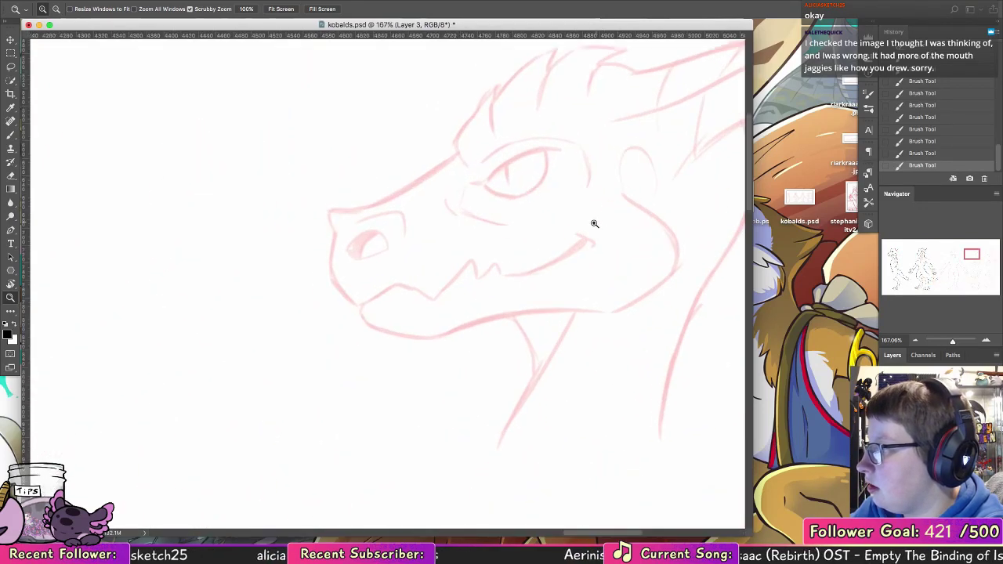
{"action": "left_click_drag", "start_coordinate": [594, 223], "coordinate": [548, 217]}
{"action": "left_click_drag", "start_coordinate": [682, 295], "coordinate": [644, 212]}
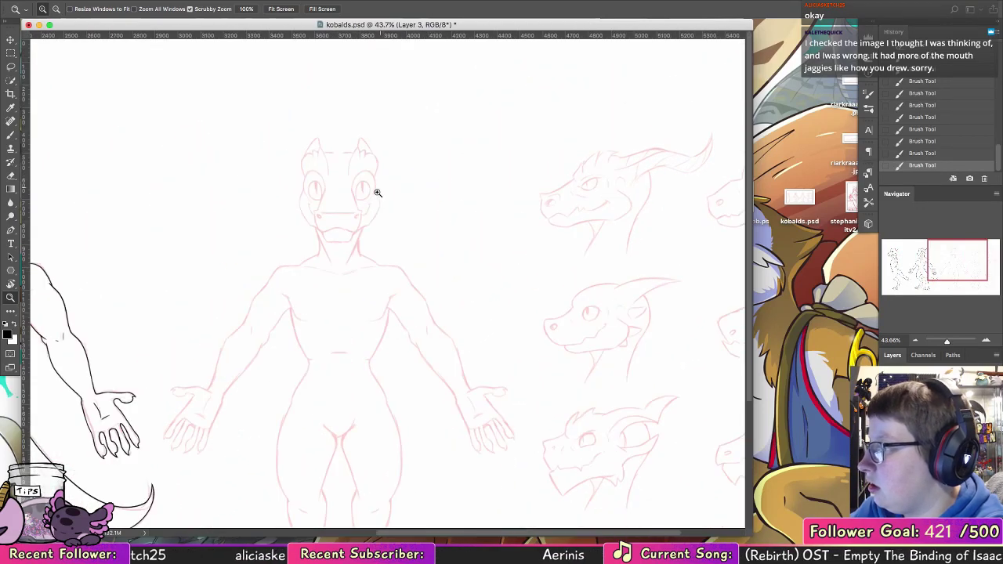
{"action": "left_click_drag", "start_coordinate": [354, 188], "coordinate": [389, 200]}
{"action": "left_click_drag", "start_coordinate": [666, 245], "coordinate": [389, 251]}
{"action": "left_click_drag", "start_coordinate": [568, 152], "coordinate": [364, 211]}
{"action": "left_click_drag", "start_coordinate": [224, 269], "coordinate": [251, 253]}
- Try inking a jagged mouth line with small teeth on the first horned head sketch, and undo those strokes
{"action": "left_click", "coordinate": [11, 135]}
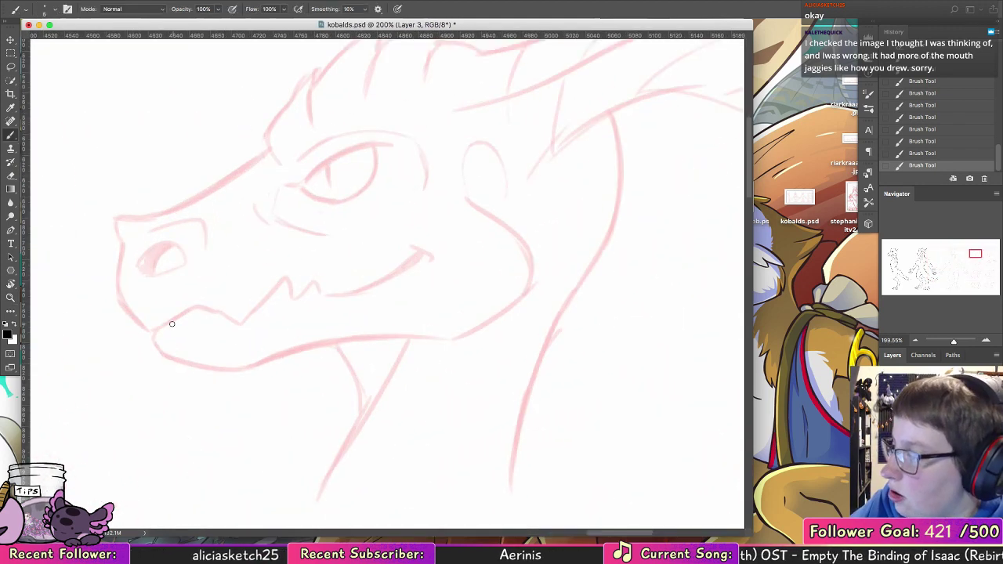
{"action": "mouse_move", "coordinate": [148, 327]}
{"action": "left_mouse_down"}
{"action": "mouse_move", "coordinate": [194, 308]}
{"action": "mouse_move", "coordinate": [262, 306]}
{"action": "mouse_move", "coordinate": [287, 281]}
{"action": "mouse_move", "coordinate": [291, 294]}
{"action": "mouse_move", "coordinate": [341, 289]}
{"action": "left_mouse_up"}
{"action": "key", "text": "super+z"}
{"action": "mouse_move", "coordinate": [148, 328]}
{"action": "left_mouse_down"}
{"action": "mouse_move", "coordinate": [253, 313]}
{"action": "mouse_move", "coordinate": [289, 276]}
{"action": "mouse_move", "coordinate": [294, 297]}
{"action": "mouse_move", "coordinate": [318, 282]}
{"action": "mouse_move", "coordinate": [338, 295]}
{"action": "mouse_move", "coordinate": [423, 252]}
{"action": "left_mouse_up"}
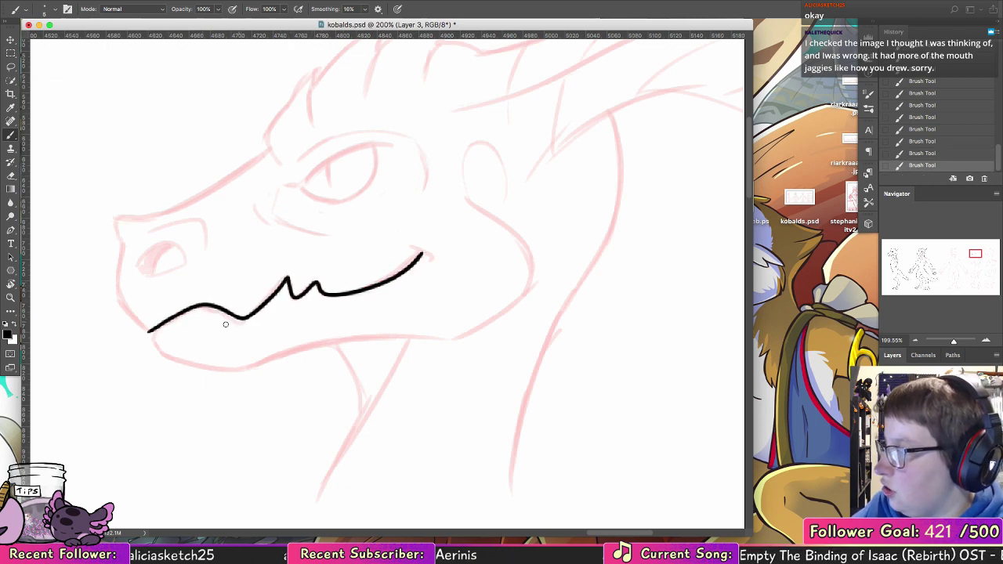
{"action": "left_click_drag", "start_coordinate": [182, 311], "coordinate": [194, 313]}
{"action": "left_click_drag", "start_coordinate": [344, 292], "coordinate": [386, 278]}
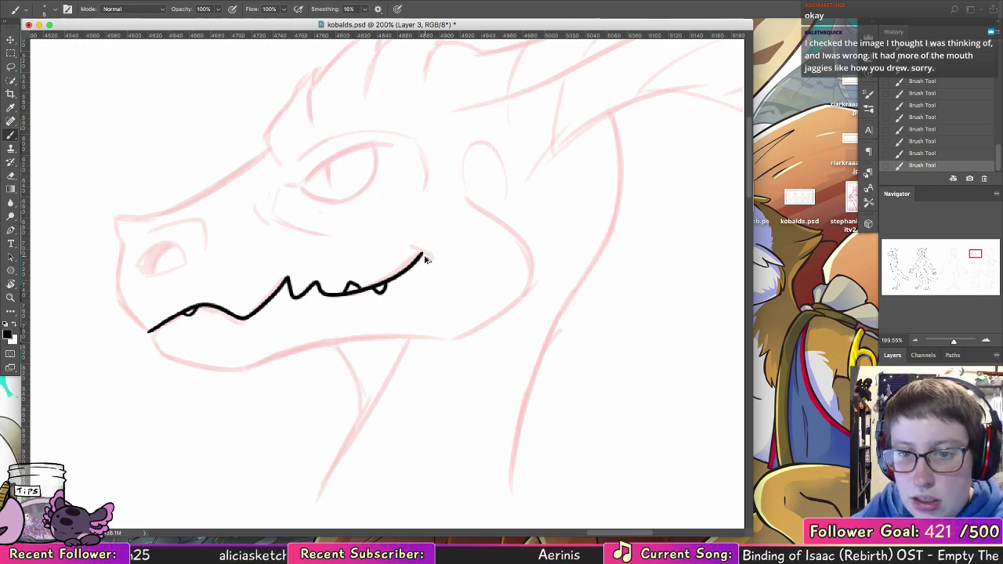
{"action": "key", "text": "ctrl+alt+z"}
{"action": "key", "text": "ctrl+alt+z"}
{"action": "key", "text": "ctrl+alt+z"}
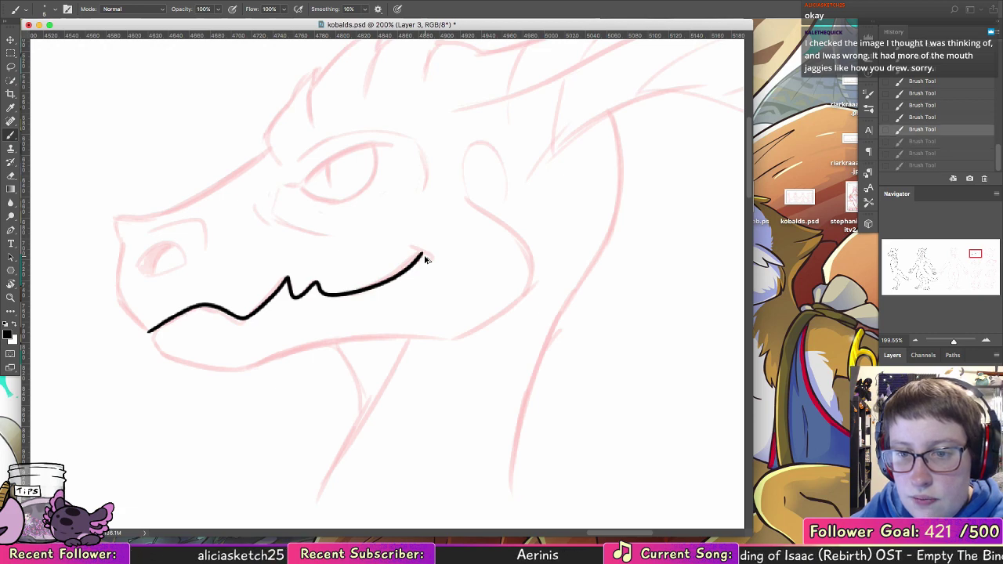
{"action": "key", "text": "ctrl+alt+z"}
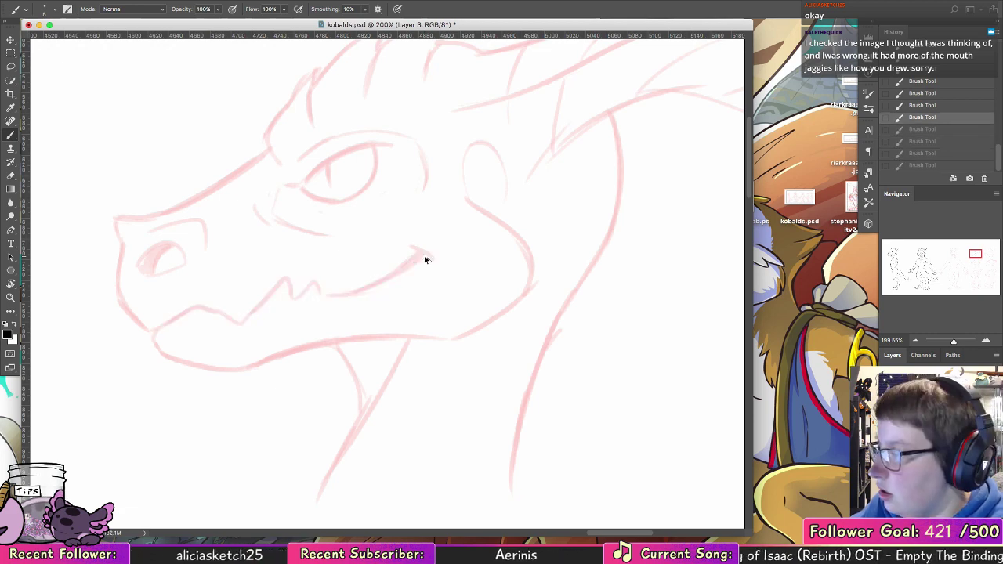
{"action": "left_click", "coordinate": [11, 297]}
{"action": "left_click_drag", "start_coordinate": [501, 236], "coordinate": [457, 241]}
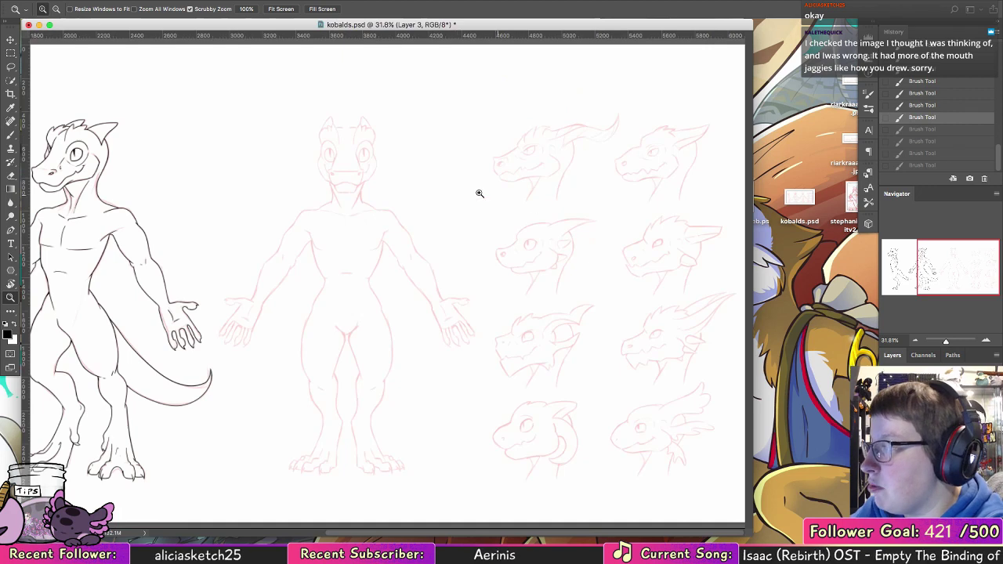
- Ink the rounded outline of the front-view kobold's right-hand eye over the pink sketch
{"action": "scroll", "coordinate": [324, 267], "scroll_direction": "left", "scroll_amount": 5}
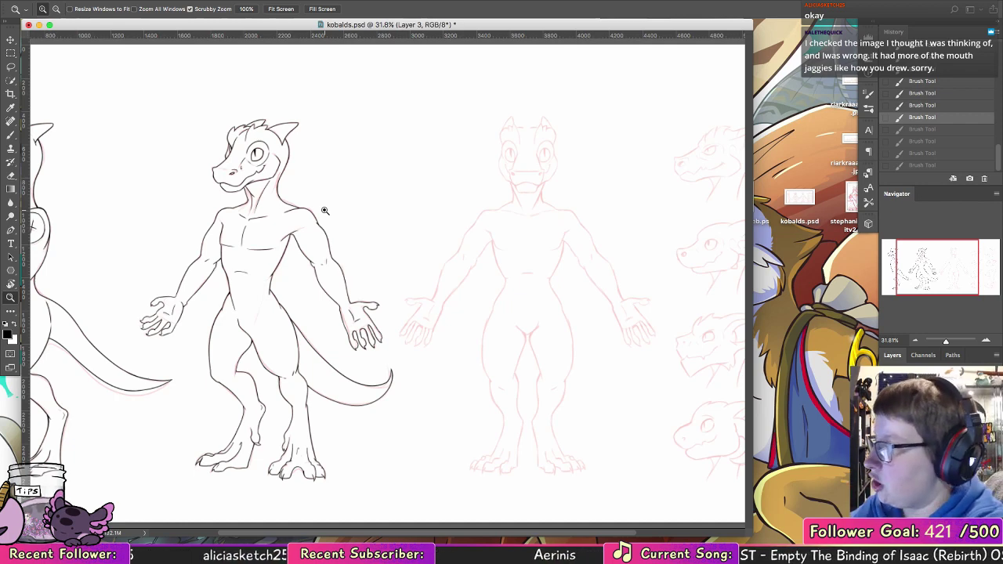
{"action": "scroll", "coordinate": [324, 210], "scroll_direction": "right", "scroll_amount": 5}
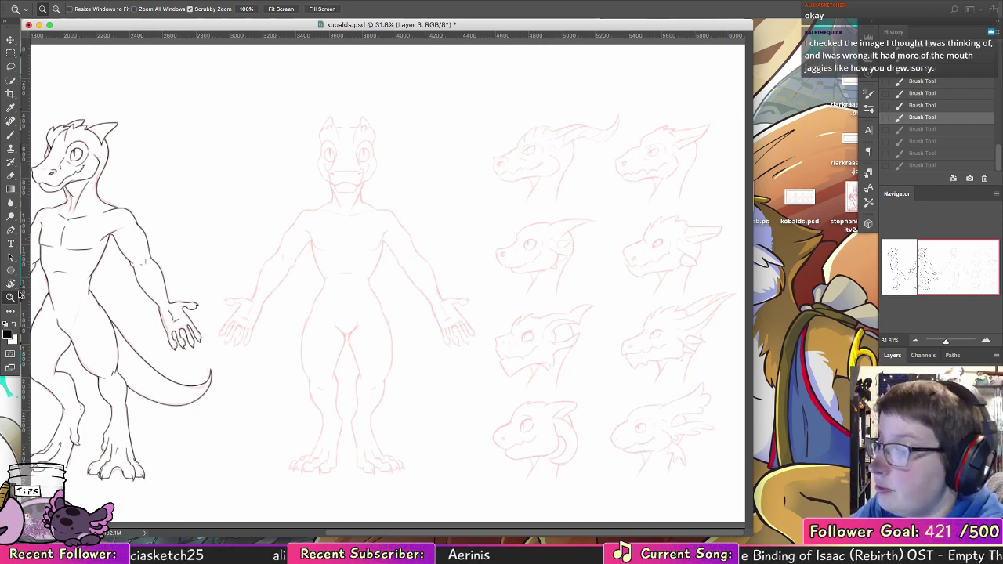
{"action": "mouse_move", "coordinate": [336, 152]}
{"action": "left_mouse_down"}
{"action": "mouse_move", "coordinate": [460, 142]}
{"action": "mouse_move", "coordinate": [449, 203]}
{"action": "mouse_move", "coordinate": [457, 277]}
{"action": "left_mouse_up"}
{"action": "left_click", "coordinate": [11, 135]}
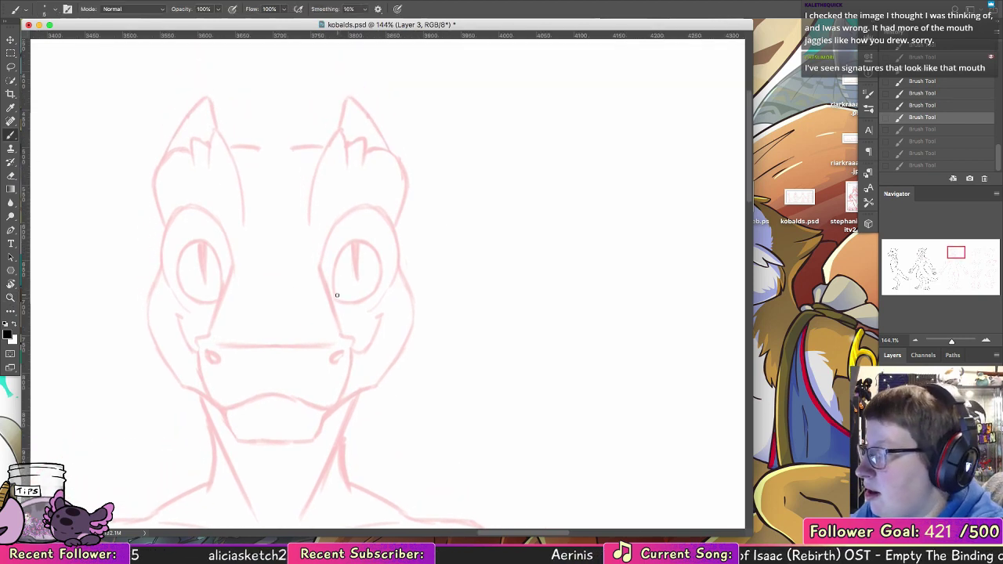
{"action": "left_click_drag", "start_coordinate": [335, 298], "coordinate": [373, 263]}
{"action": "key", "text": "super+z"}
{"action": "mouse_move", "coordinate": [336, 299]}
{"action": "left_mouse_down"}
{"action": "mouse_move", "coordinate": [343, 249]}
{"action": "mouse_move", "coordinate": [379, 270]}
{"action": "left_mouse_up"}
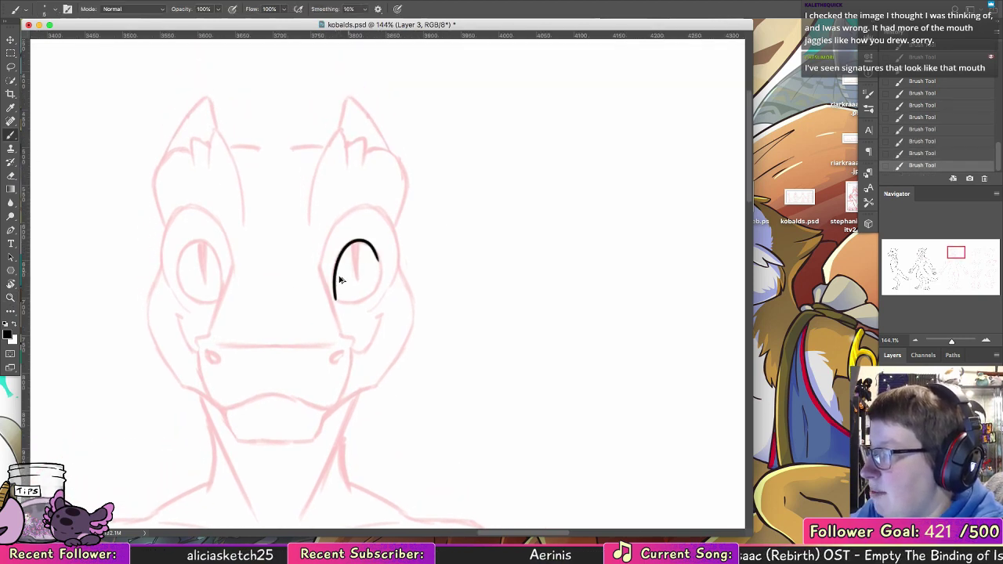
{"action": "key", "text": "super+z"}
{"action": "mouse_move", "coordinate": [335, 300]}
{"action": "left_mouse_down"}
{"action": "mouse_move", "coordinate": [349, 242]}
{"action": "mouse_move", "coordinate": [375, 247]}
{"action": "mouse_move", "coordinate": [380, 280]}
{"action": "left_mouse_up"}
{"action": "key", "text": "super+z"}
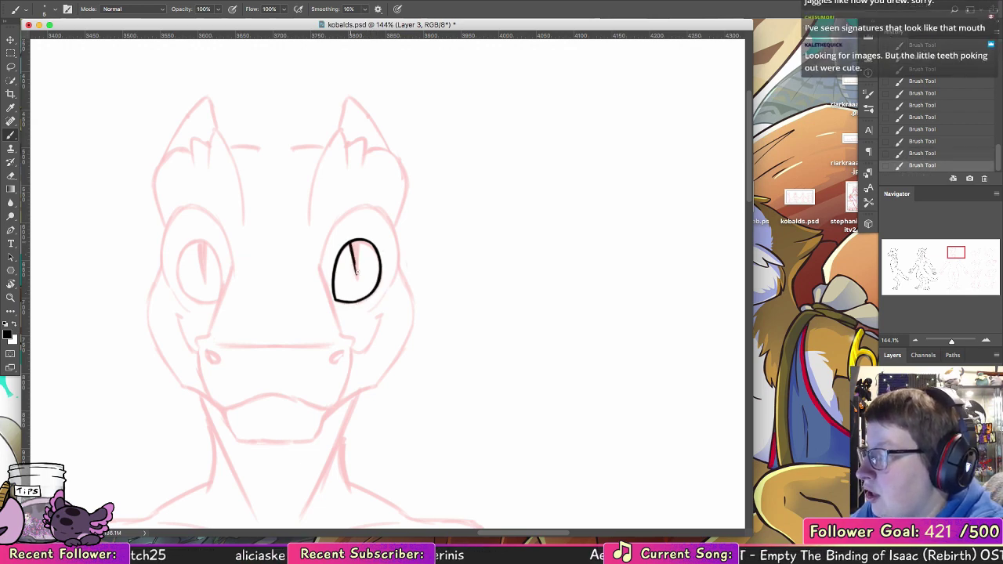
- Ink a tapered black slit pupil hanging from the upper rim of the right-hand eye
{"action": "left_click_drag", "start_coordinate": [357, 240], "coordinate": [357, 279]}
{"action": "key", "text": "alt+super+z"}
{"action": "key", "text": "alt+super+z"}
{"action": "left_click_drag", "start_coordinate": [358, 240], "coordinate": [357, 277]}
{"action": "key", "text": "e"}
{"action": "key", "text": "super+z"}
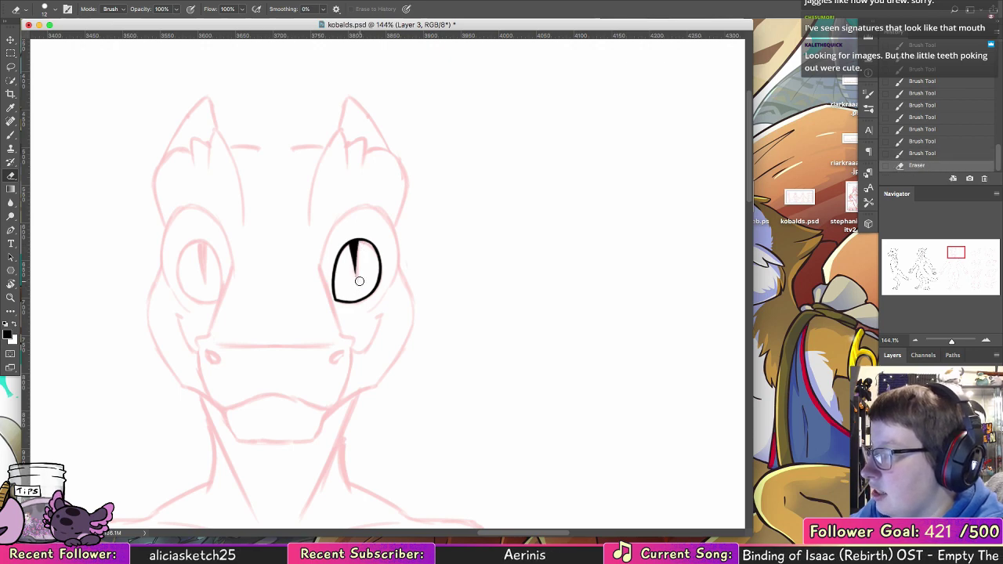
- Ink the right-hand side of the snout from the inner eye to the mouth corner, including the nostril
{"action": "left_click", "coordinate": [10, 136]}
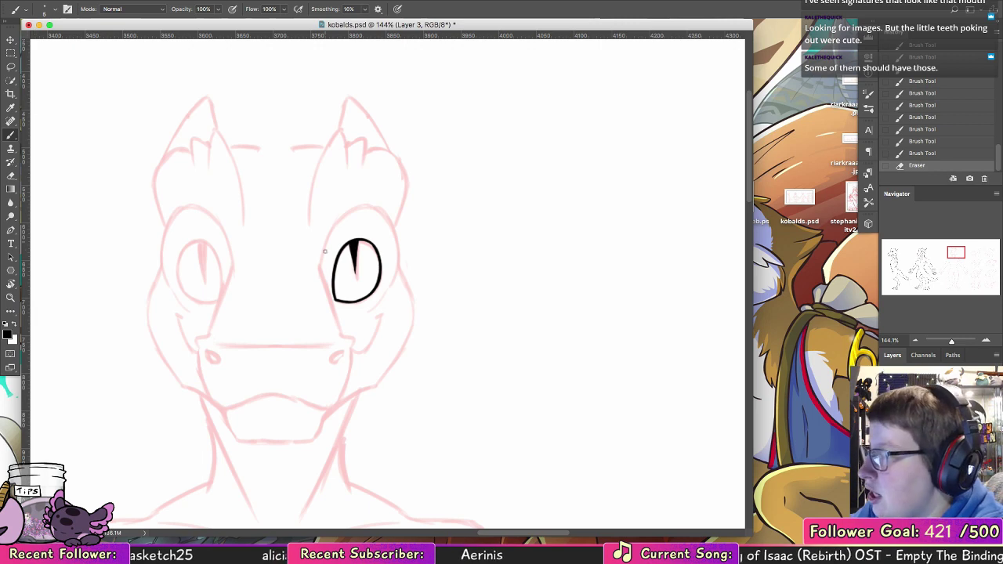
{"action": "left_click_drag", "start_coordinate": [319, 268], "coordinate": [340, 334]}
{"action": "key", "text": "super+z"}
{"action": "mouse_move", "coordinate": [341, 334]}
{"action": "left_mouse_down"}
{"action": "mouse_move", "coordinate": [347, 367]}
{"action": "mouse_move", "coordinate": [340, 352]}
{"action": "mouse_move", "coordinate": [332, 358]}
{"action": "mouse_move", "coordinate": [348, 354]}
{"action": "mouse_move", "coordinate": [337, 406]}
{"action": "left_mouse_up"}
{"action": "key", "text": "super+z"}
{"action": "key", "text": "super+z"}
{"action": "key", "text": "super+z"}
{"action": "key", "text": "super+z"}
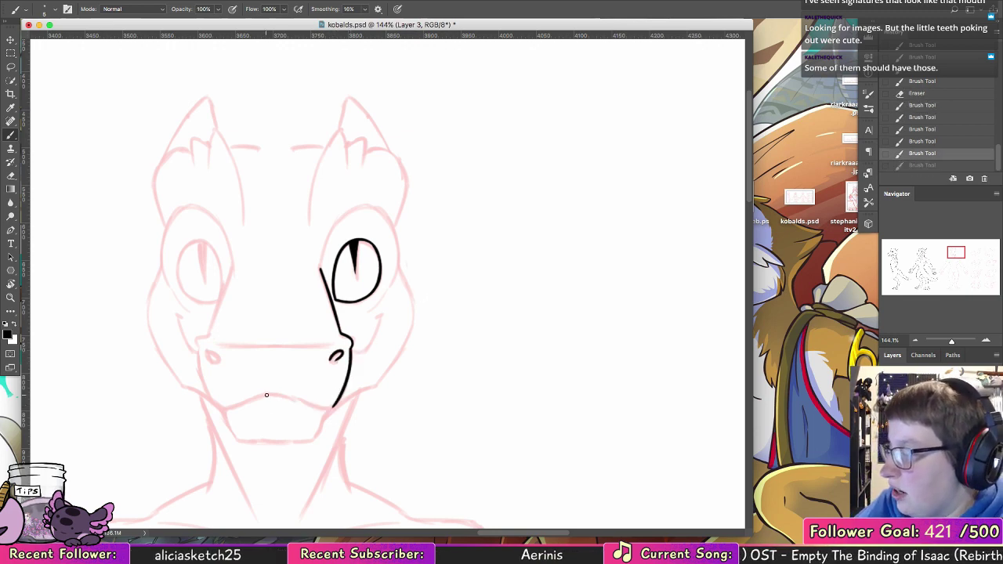
- Ink the right half of the curved upper lip and of the lower jaw down to the chin
{"action": "left_click_drag", "start_coordinate": [266, 394], "coordinate": [335, 404]}
{"action": "key", "text": "ctrl+z"}
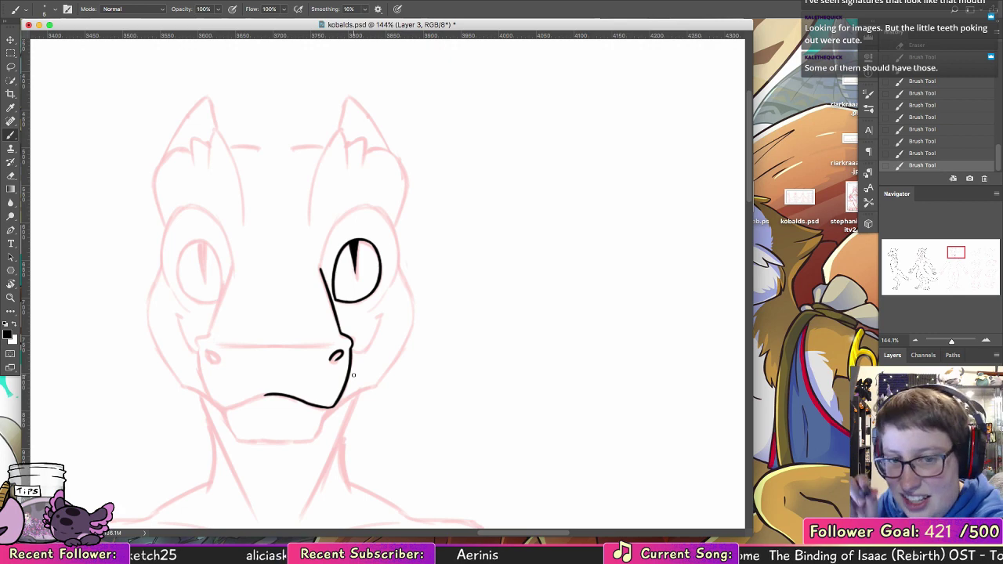
{"action": "left_click_drag", "start_coordinate": [330, 405], "coordinate": [310, 438]}
{"action": "scroll", "coordinate": [466, 318], "scroll_direction": "down", "scroll_amount": 5}
{"action": "scroll", "coordinate": [465, 318], "scroll_direction": "left", "scroll_amount": 5}
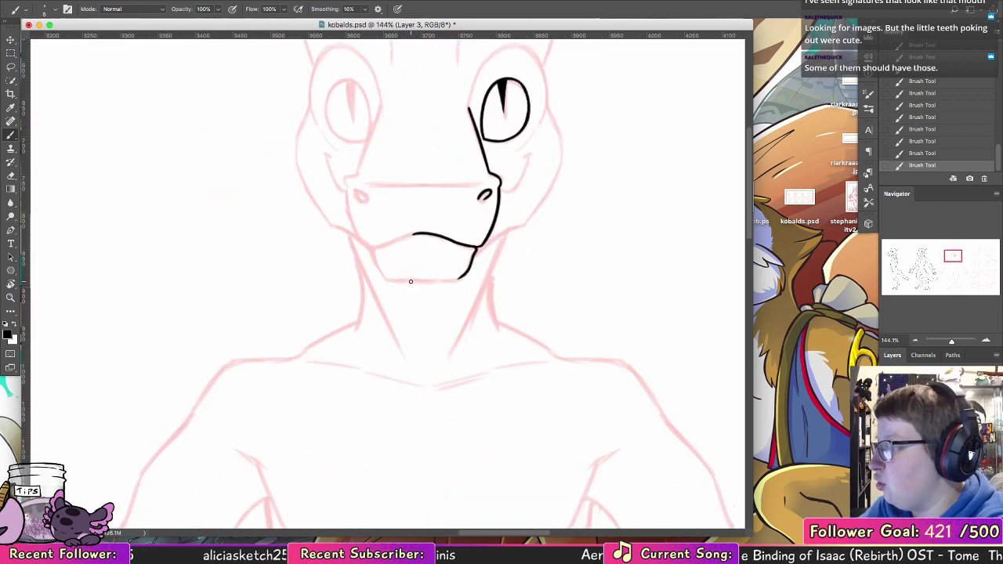
{"action": "left_click_drag", "start_coordinate": [411, 281], "coordinate": [440, 279]}
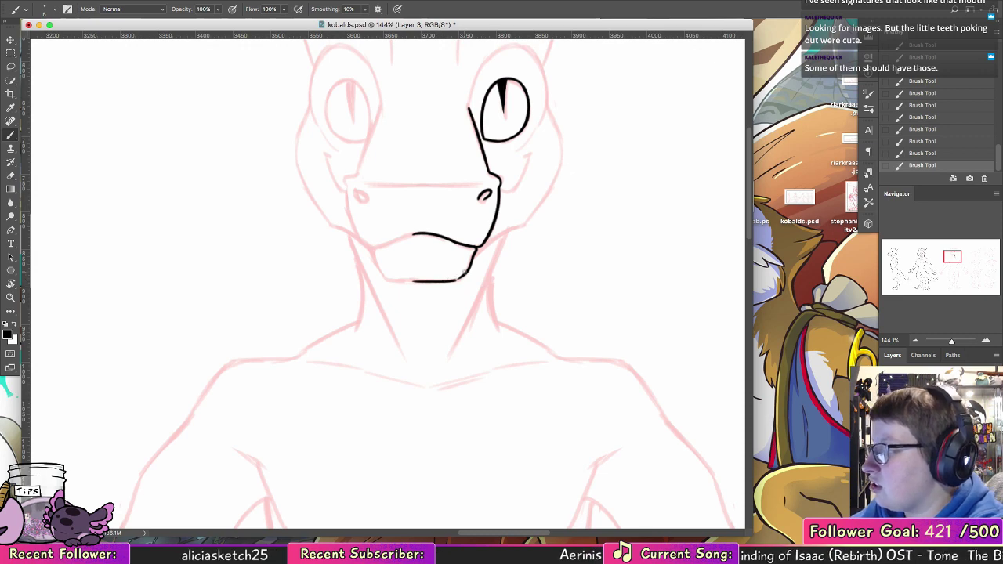
{"action": "left_click_drag", "start_coordinate": [462, 276], "coordinate": [466, 274]}
{"action": "key", "text": "super+z"}
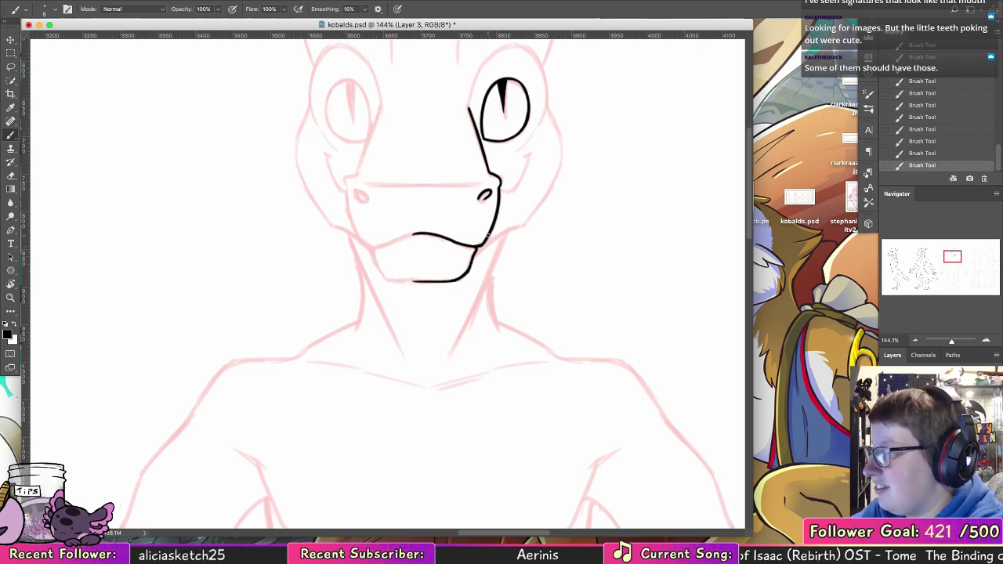
- Ink the upturned mouth corner beside the snout and the outer cheek and jaw contour on the right half
{"action": "left_click_drag", "start_coordinate": [574, 223], "coordinate": [499, 353]}
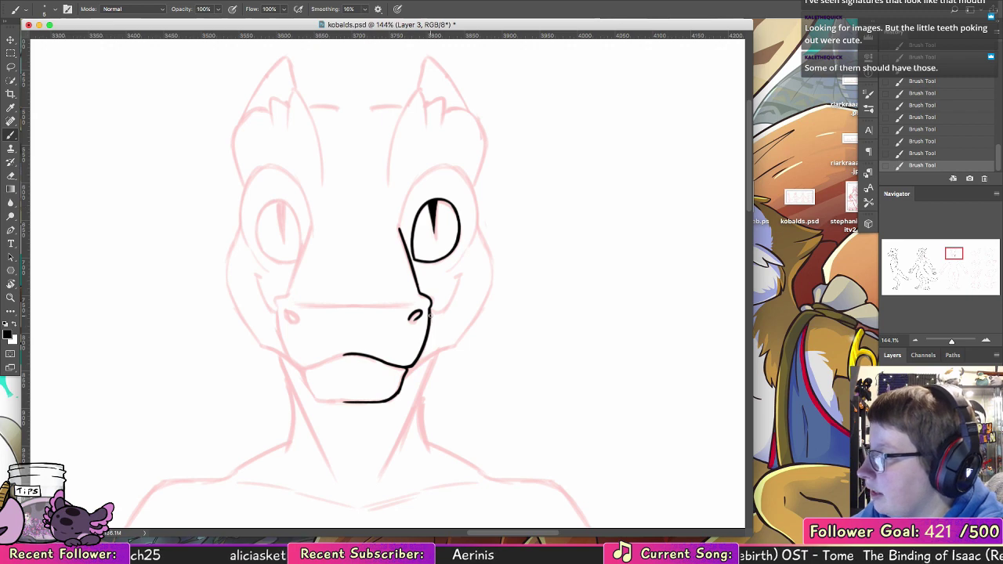
{"action": "left_click_drag", "start_coordinate": [429, 314], "coordinate": [453, 288]}
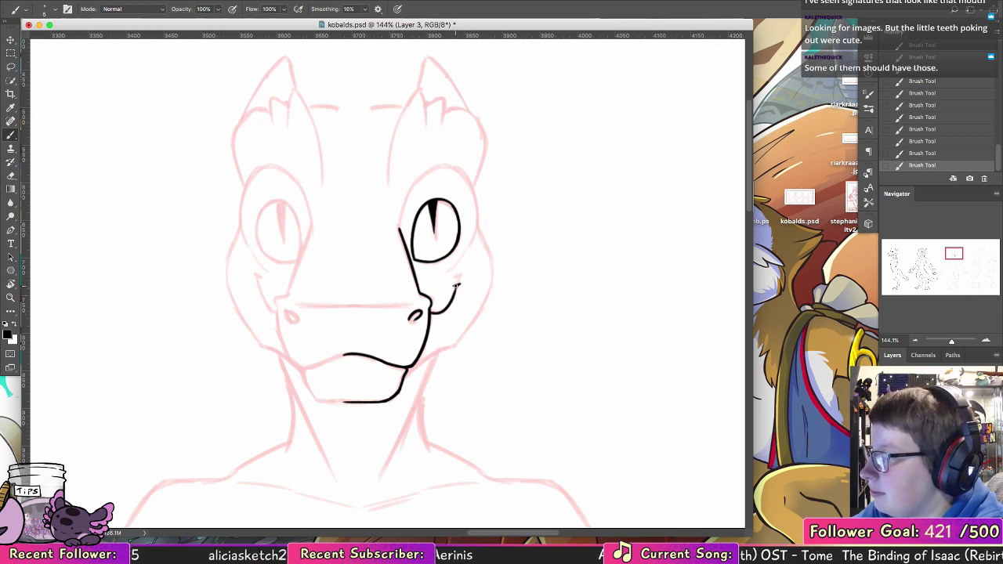
{"action": "mouse_move", "coordinate": [402, 384]}
{"action": "left_mouse_down"}
{"action": "mouse_move", "coordinate": [475, 333]}
{"action": "mouse_move", "coordinate": [465, 336]}
{"action": "mouse_move", "coordinate": [491, 278]}
{"action": "left_mouse_up"}
{"action": "key", "text": "super+z"}
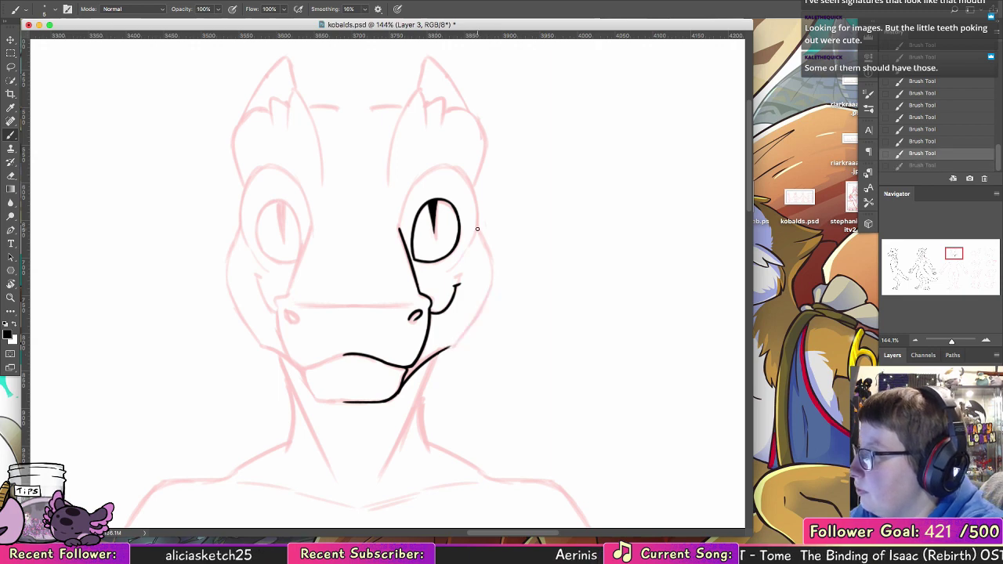
{"action": "left_click_drag", "start_coordinate": [475, 226], "coordinate": [491, 270]}
{"action": "left_click_drag", "start_coordinate": [444, 350], "coordinate": [475, 314]}
{"action": "key", "text": "super+z"}
{"action": "key", "text": "super+z"}
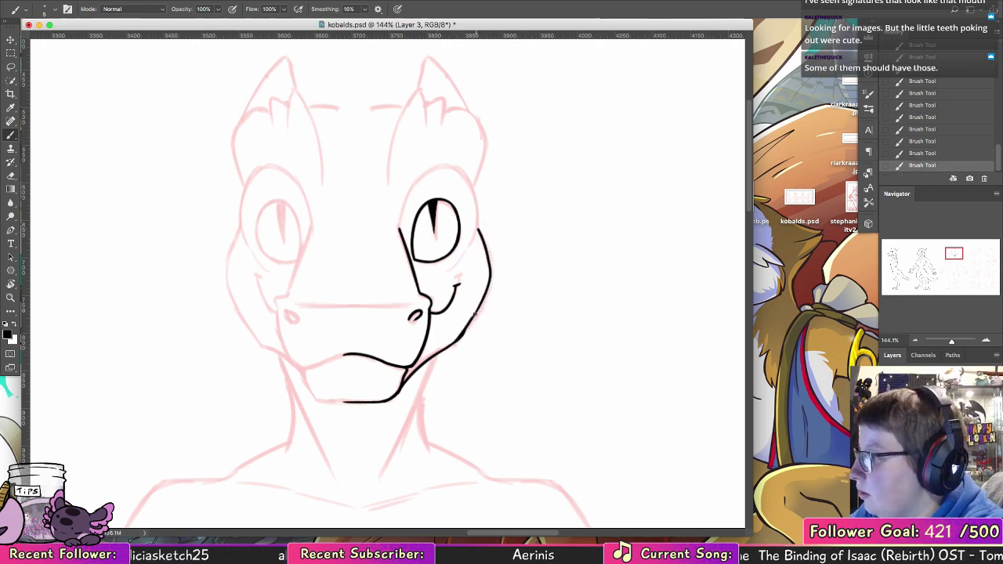
- Ink the rounded brow and socket contour around the right-hand eye, running down to the cheek
{"action": "scroll", "coordinate": [506, 358], "scroll_direction": "up", "scroll_amount": 4}
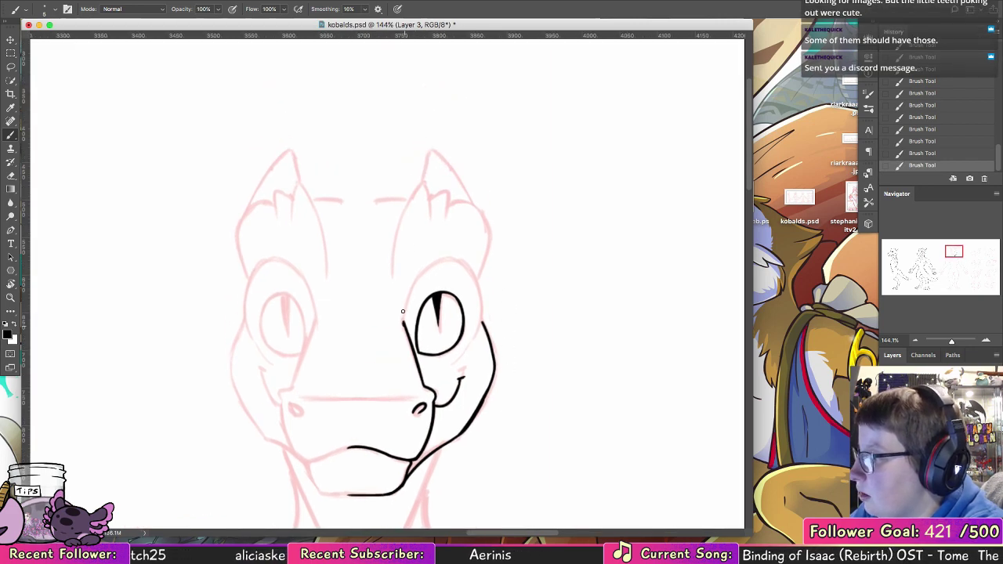
{"action": "mouse_move", "coordinate": [402, 314]}
{"action": "left_mouse_down"}
{"action": "mouse_move", "coordinate": [407, 296]}
{"action": "mouse_move", "coordinate": [473, 279]}
{"action": "left_mouse_up"}
{"action": "key", "text": "super+z"}
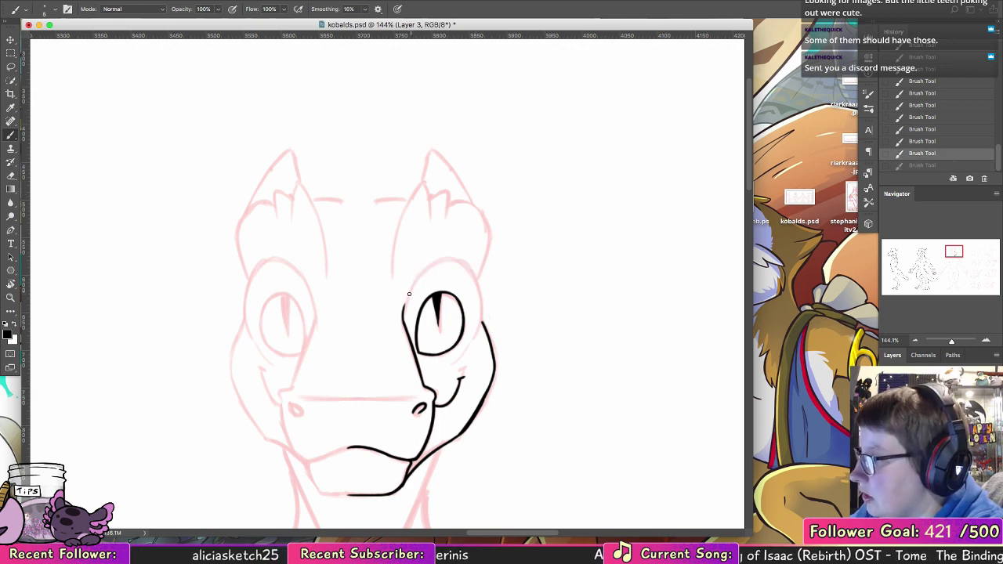
{"action": "mouse_move", "coordinate": [406, 296]}
{"action": "left_mouse_down"}
{"action": "mouse_move", "coordinate": [446, 258]}
{"action": "mouse_move", "coordinate": [481, 316]}
{"action": "left_mouse_up"}
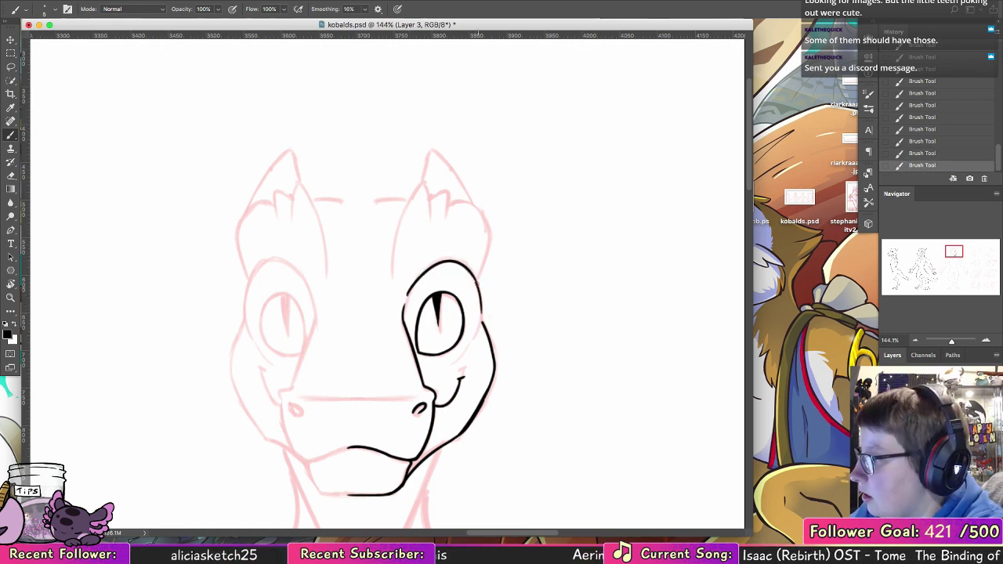
{"action": "key", "text": "super+z"}
{"action": "left_click_drag", "start_coordinate": [476, 281], "coordinate": [473, 351]}
- Ink the outer head contour and tufted crest above the right-hand eye, and the right half of the snout's top line
{"action": "mouse_move", "coordinate": [477, 288]}
{"action": "left_mouse_down"}
{"action": "mouse_move", "coordinate": [494, 229]}
{"action": "mouse_move", "coordinate": [478, 273]}
{"action": "mouse_move", "coordinate": [487, 247]}
{"action": "mouse_move", "coordinate": [470, 205]}
{"action": "left_mouse_up"}
{"action": "key", "text": "super+z"}
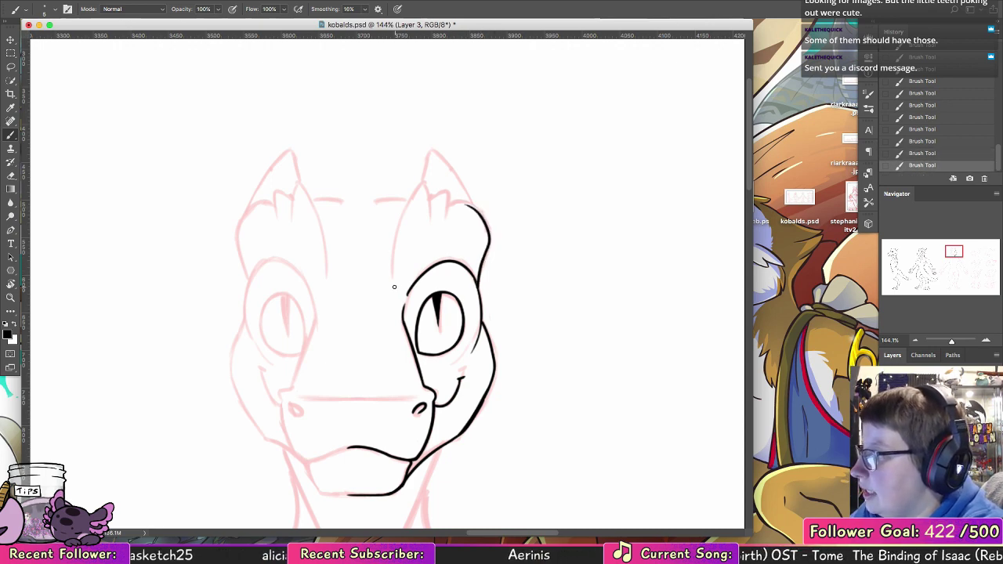
{"action": "mouse_move", "coordinate": [394, 287]}
{"action": "left_mouse_down"}
{"action": "mouse_move", "coordinate": [398, 229]}
{"action": "mouse_move", "coordinate": [430, 177]}
{"action": "left_mouse_up"}
{"action": "key", "text": "super+z"}
{"action": "left_click_drag", "start_coordinate": [391, 284], "coordinate": [420, 182]}
{"action": "key", "text": "super+z"}
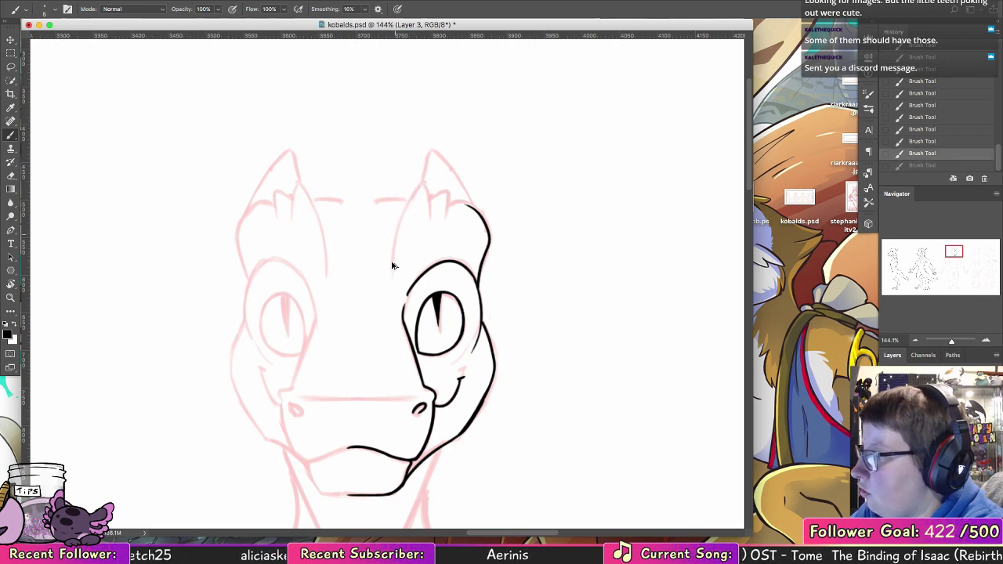
{"action": "mouse_move", "coordinate": [387, 279]}
{"action": "left_mouse_down"}
{"action": "mouse_move", "coordinate": [419, 184]}
{"action": "mouse_move", "coordinate": [429, 214]}
{"action": "mouse_move", "coordinate": [450, 205]}
{"action": "mouse_move", "coordinate": [431, 197]}
{"action": "mouse_move", "coordinate": [440, 190]}
{"action": "mouse_move", "coordinate": [431, 226]}
{"action": "mouse_move", "coordinate": [453, 184]}
{"action": "mouse_move", "coordinate": [444, 219]}
{"action": "mouse_move", "coordinate": [472, 202]}
{"action": "left_mouse_up"}
{"action": "key", "text": "super+z"}
{"action": "key", "text": "super+z"}
{"action": "key", "text": "super+z"}
{"action": "key", "text": "super+z"}
{"action": "key", "text": "super+z"}
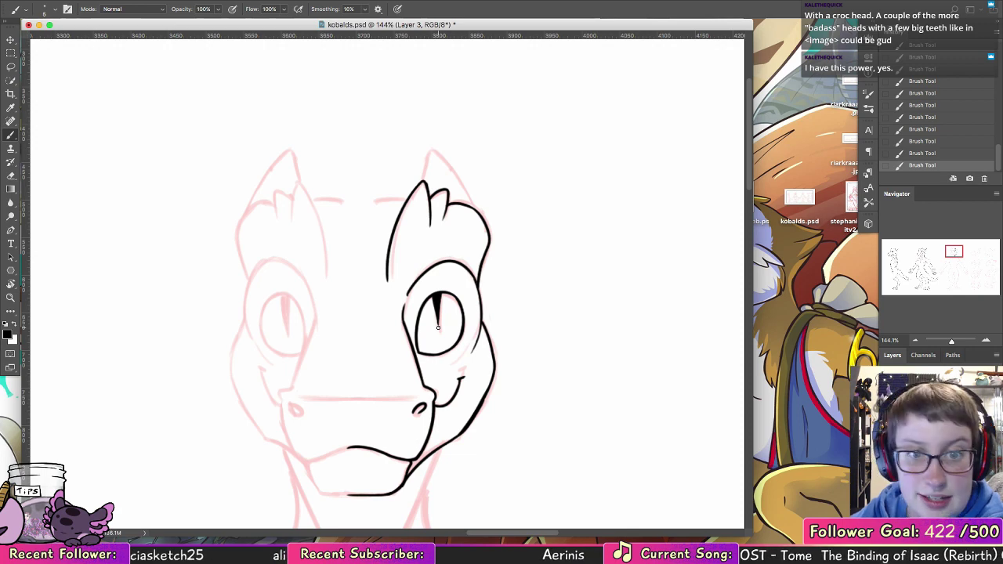
{"action": "left_click_drag", "start_coordinate": [464, 339], "coordinate": [562, 183]}
{"action": "left_click_drag", "start_coordinate": [449, 251], "coordinate": [513, 251]}
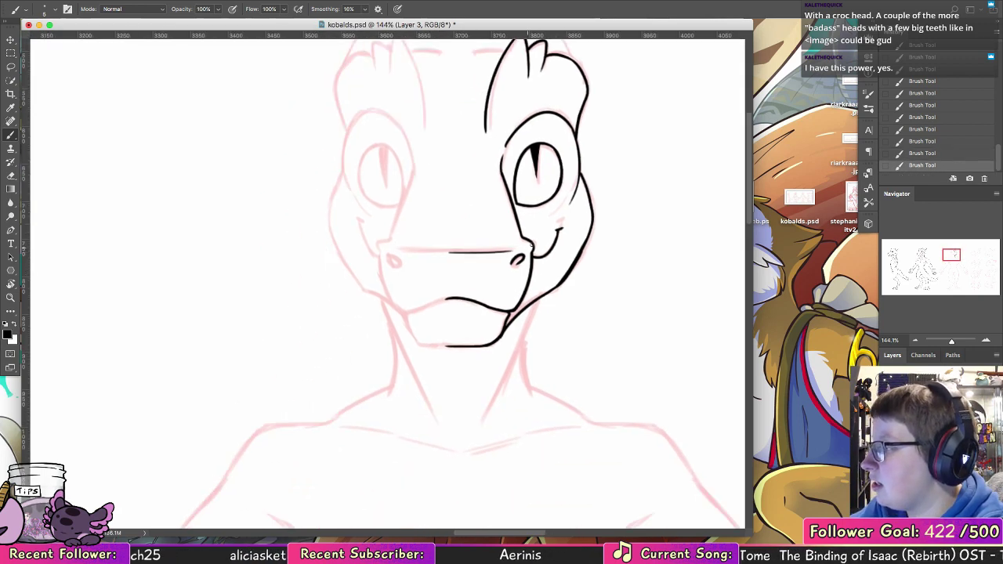
- Ink the slanted throat line running from below the right-hand jaw down toward the collarbone
{"action": "left_click_drag", "start_coordinate": [580, 354], "coordinate": [526, 273]}
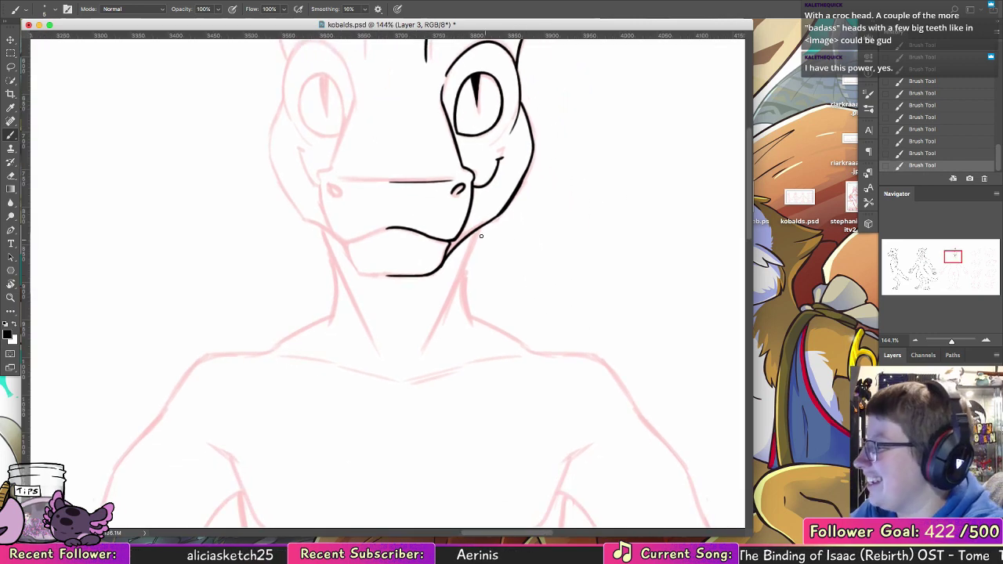
{"action": "mouse_move", "coordinate": [481, 226]}
{"action": "left_mouse_down"}
{"action": "mouse_move", "coordinate": [435, 336]}
{"action": "mouse_move", "coordinate": [413, 356]}
{"action": "left_mouse_up"}
{"action": "key", "text": "super+z"}
{"action": "key", "text": "ctrl+z"}
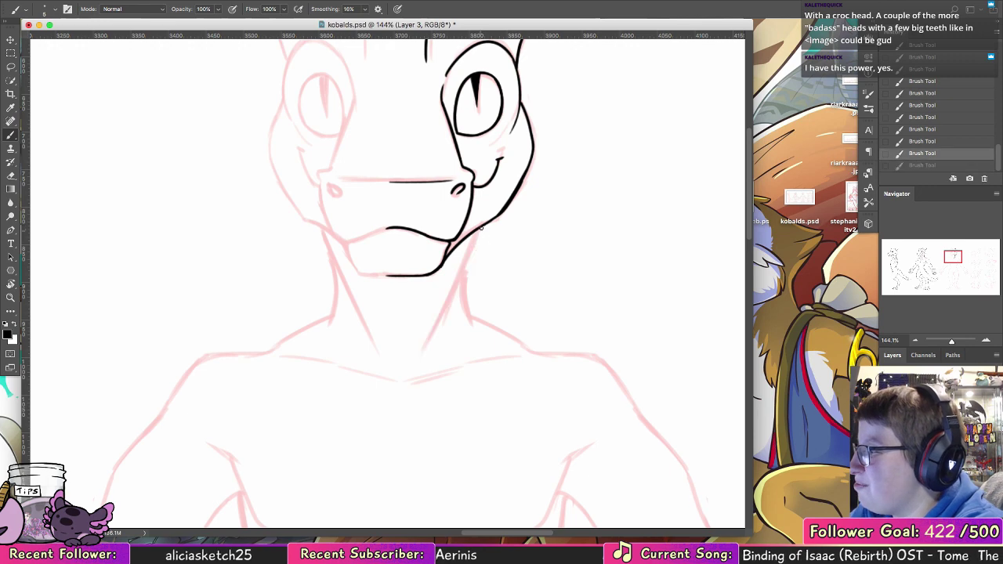
{"action": "left_click_drag", "start_coordinate": [481, 227], "coordinate": [419, 341]}
{"action": "key", "text": "super+z"}
- Ink the outer edge of the neck's right side and its slope down to the shoulder
{"action": "left_click_drag", "start_coordinate": [471, 252], "coordinate": [478, 319]}
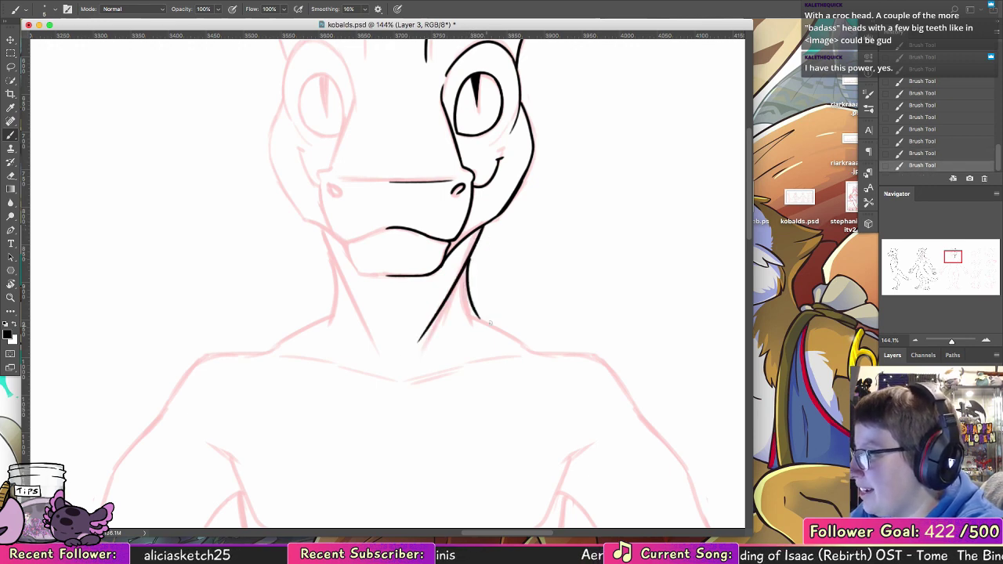
{"action": "key", "text": "super+z"}
{"action": "mouse_move", "coordinate": [470, 255]}
{"action": "left_mouse_down"}
{"action": "mouse_move", "coordinate": [472, 323]}
{"action": "mouse_move", "coordinate": [523, 346]}
{"action": "left_mouse_up"}
{"action": "mouse_move", "coordinate": [570, 323]}
{"action": "left_mouse_down"}
{"action": "mouse_move", "coordinate": [569, 293]}
{"action": "mouse_move", "coordinate": [611, 210]}
{"action": "left_mouse_up"}
- Ink the right-hand collarbone as a broken line from the chest centre out to the top of the shoulder
{"action": "key", "text": "ctrl+r"}
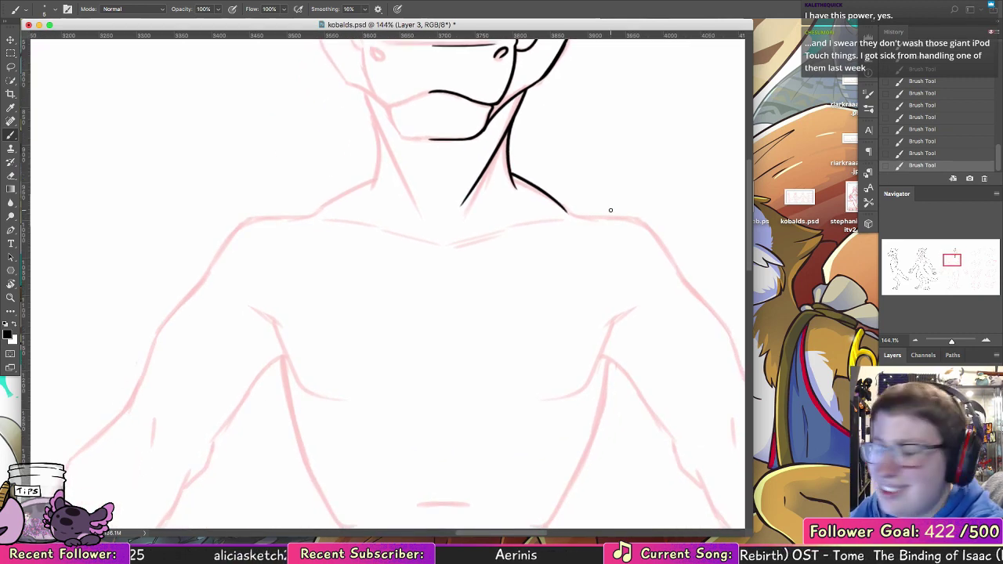
{"action": "mouse_move", "coordinate": [452, 247]}
{"action": "left_mouse_down"}
{"action": "mouse_move", "coordinate": [531, 225]}
{"action": "mouse_move", "coordinate": [637, 220]}
{"action": "left_mouse_up"}
{"action": "key", "text": "ctrl+z"}
{"action": "left_click_drag", "start_coordinate": [547, 219], "coordinate": [619, 210]}
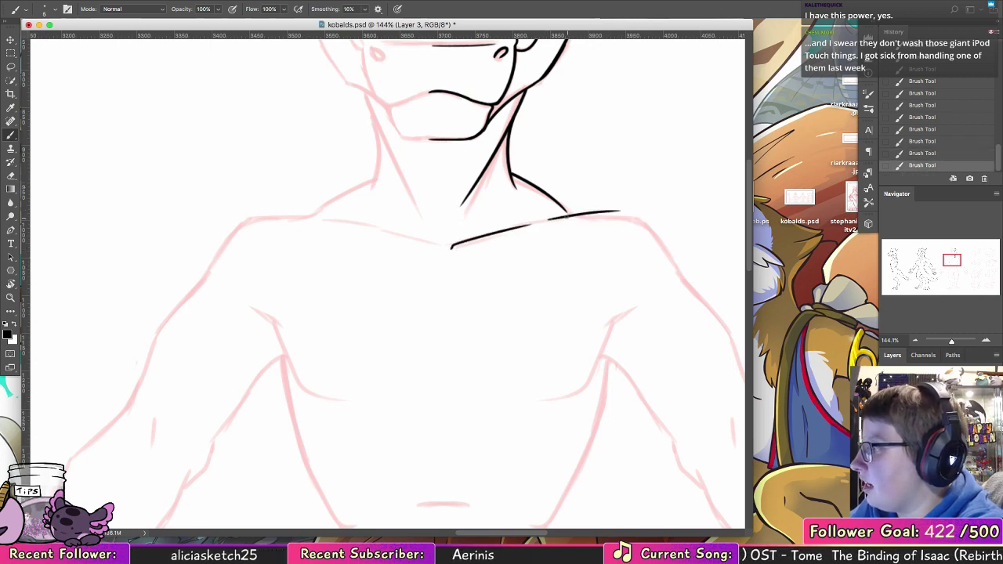
- Ink the right-hand shoulder's rounded outer contour and the chest muscle's lower edge up to the armpit
{"action": "mouse_move", "coordinate": [578, 121]}
{"action": "left_mouse_down"}
{"action": "mouse_move", "coordinate": [361, 169]}
{"action": "mouse_move", "coordinate": [328, 300]}
{"action": "mouse_move", "coordinate": [350, 331]}
{"action": "left_mouse_up"}
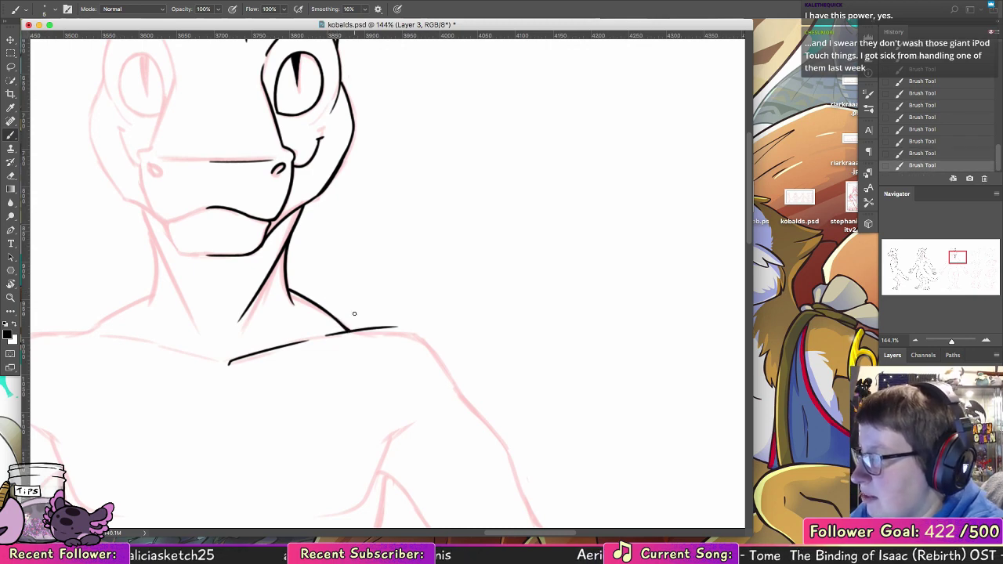
{"action": "mouse_move", "coordinate": [441, 295]}
{"action": "left_mouse_down"}
{"action": "mouse_move", "coordinate": [425, 264]}
{"action": "mouse_move", "coordinate": [421, 201]}
{"action": "left_mouse_up"}
{"action": "mouse_move", "coordinate": [327, 237]}
{"action": "left_mouse_down"}
{"action": "mouse_move", "coordinate": [404, 239]}
{"action": "mouse_move", "coordinate": [432, 295]}
{"action": "left_mouse_up"}
{"action": "key", "text": "ctrl+z"}
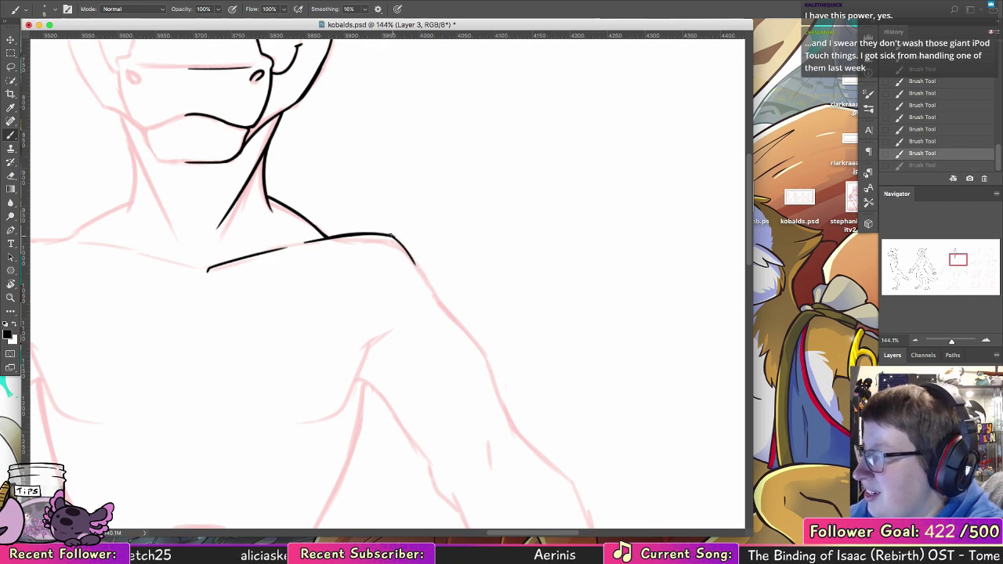
{"action": "left_click_drag", "start_coordinate": [390, 235], "coordinate": [441, 311]}
{"action": "mouse_move", "coordinate": [284, 428]}
{"action": "left_mouse_down"}
{"action": "mouse_move", "coordinate": [403, 326]}
{"action": "mouse_move", "coordinate": [360, 219]}
{"action": "left_mouse_up"}
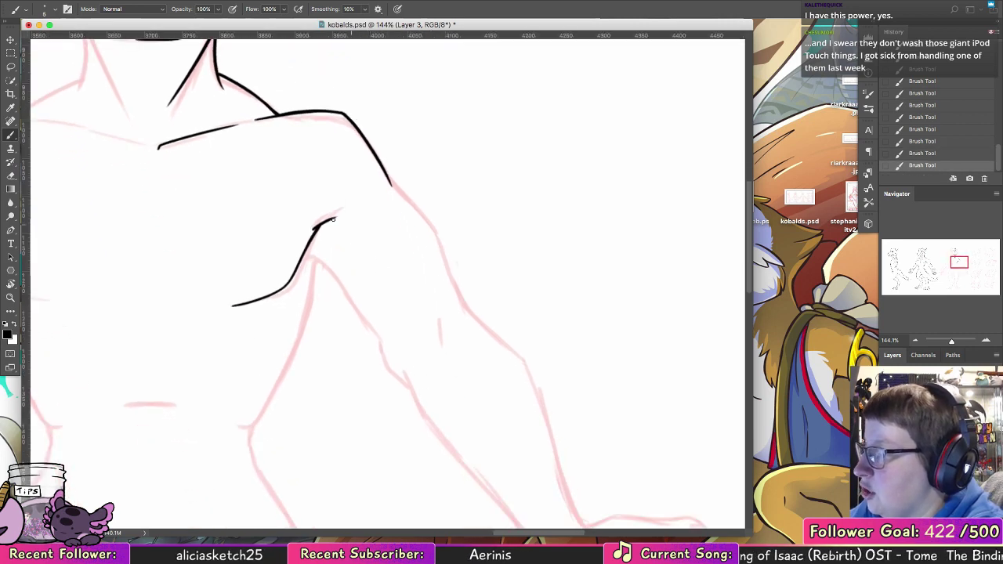
- Ink the right-hand arm's inner contour from the armpit past the elbow, and add the short elbow crease
{"action": "left_click_drag", "start_coordinate": [303, 255], "coordinate": [384, 340]}
{"action": "key", "text": "super+z"}
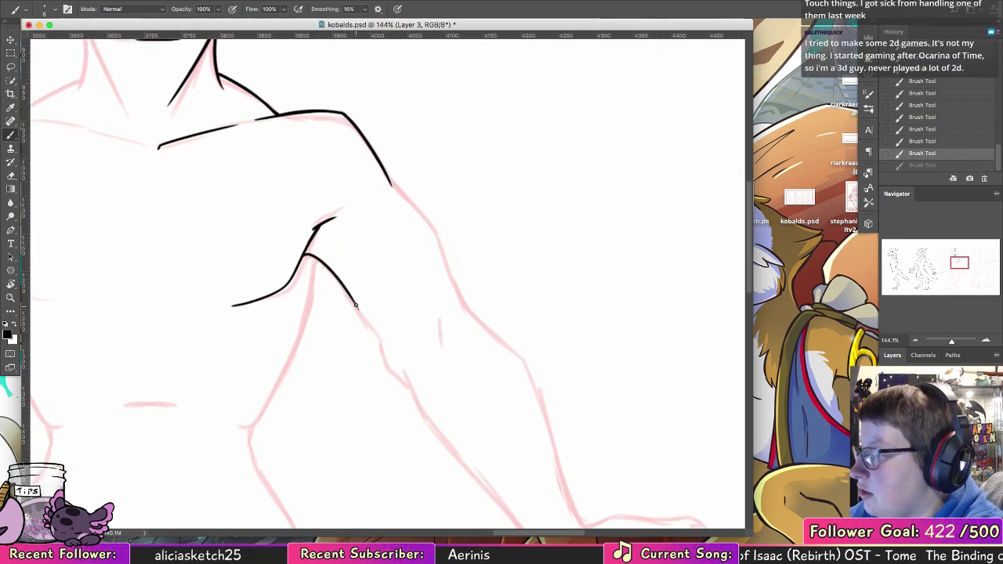
{"action": "left_click_drag", "start_coordinate": [353, 299], "coordinate": [405, 384]}
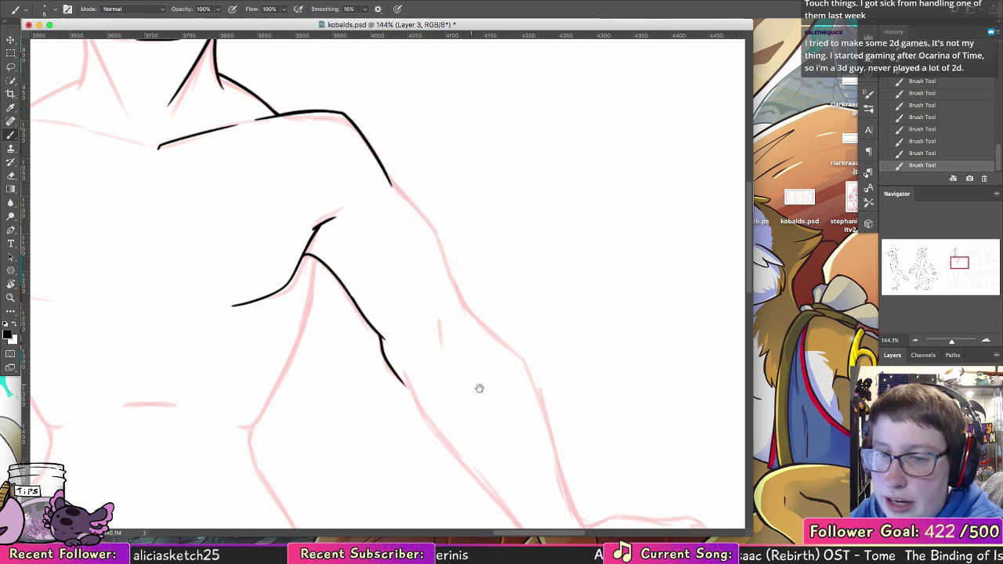
{"action": "left_click_drag", "start_coordinate": [477, 387], "coordinate": [425, 370]}
{"action": "key", "text": "ctrl+r"}
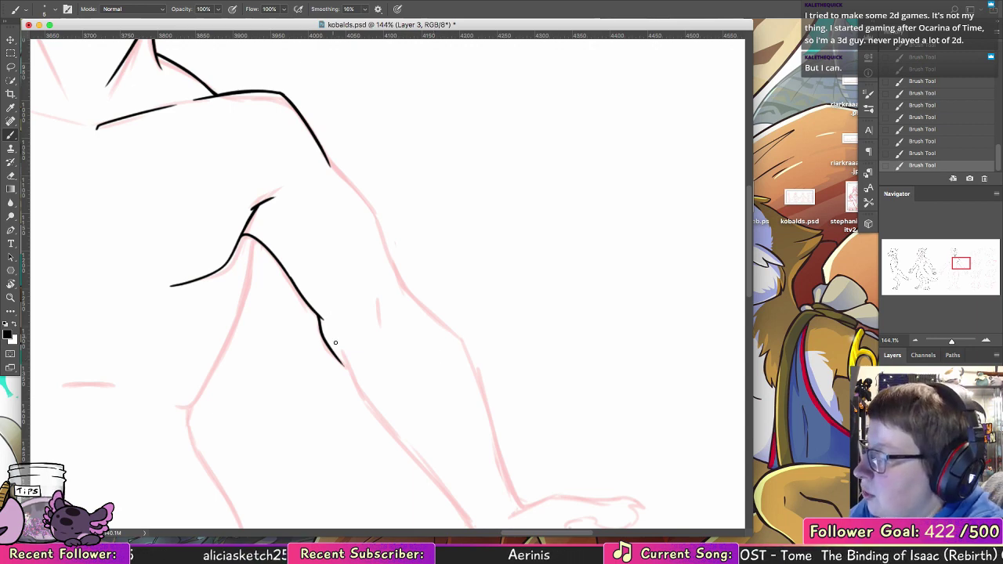
{"action": "left_click_drag", "start_coordinate": [380, 300], "coordinate": [379, 320]}
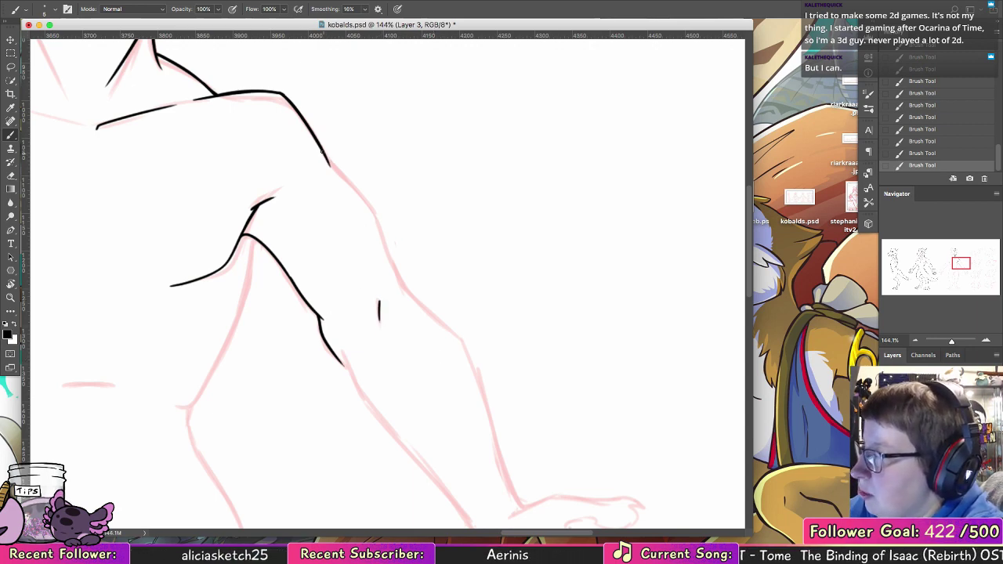
- Ink the right-hand upper arm's outer contour from the shoulder muscle down to the elbow, thickening the line at its bulge
{"action": "left_click_drag", "start_coordinate": [321, 151], "coordinate": [401, 276]}
{"action": "left_click_drag", "start_coordinate": [371, 207], "coordinate": [397, 280]}
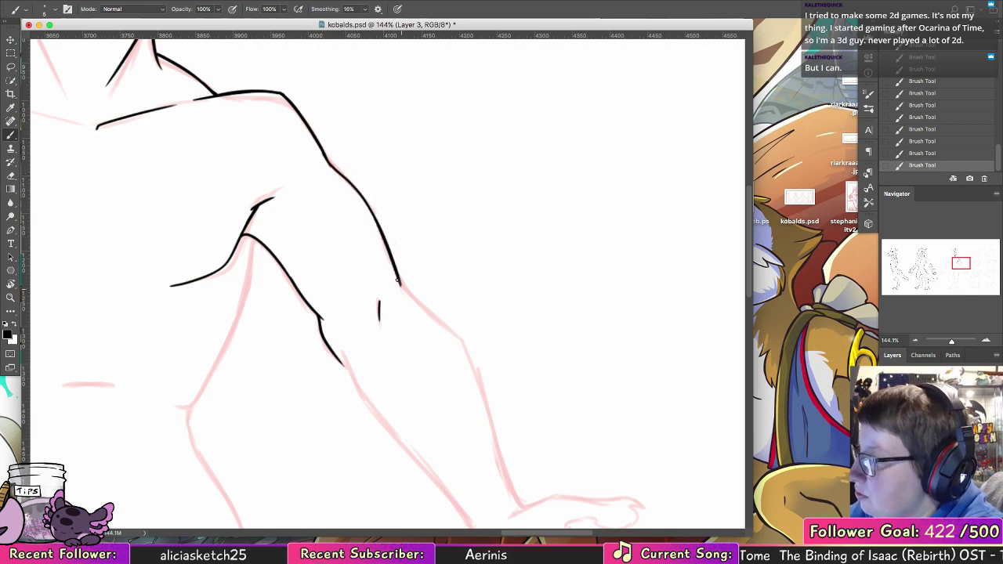
{"action": "left_click_drag", "start_coordinate": [328, 158], "coordinate": [381, 235]}
{"action": "key", "text": "super+z"}
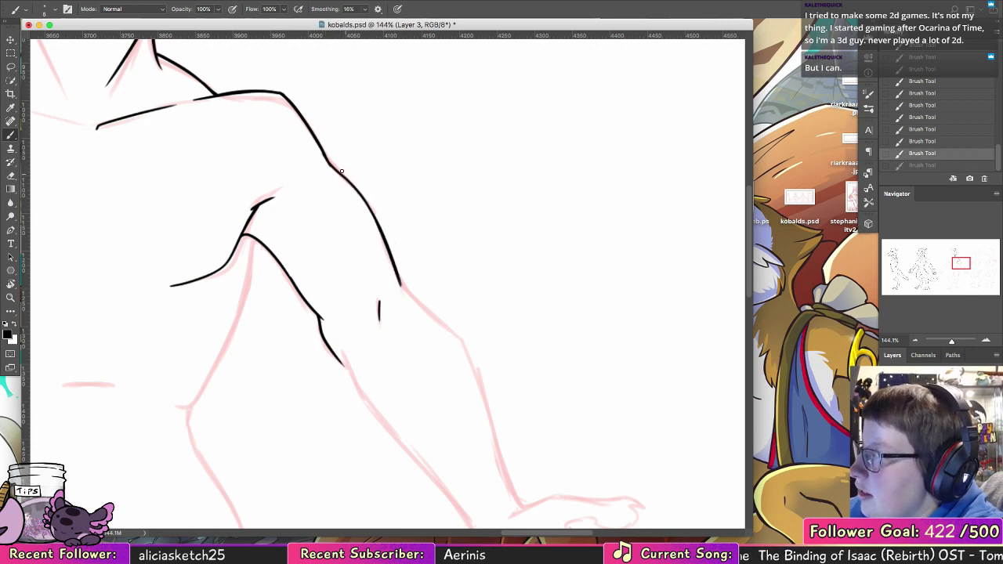
{"action": "left_click_drag", "start_coordinate": [332, 165], "coordinate": [381, 229]}
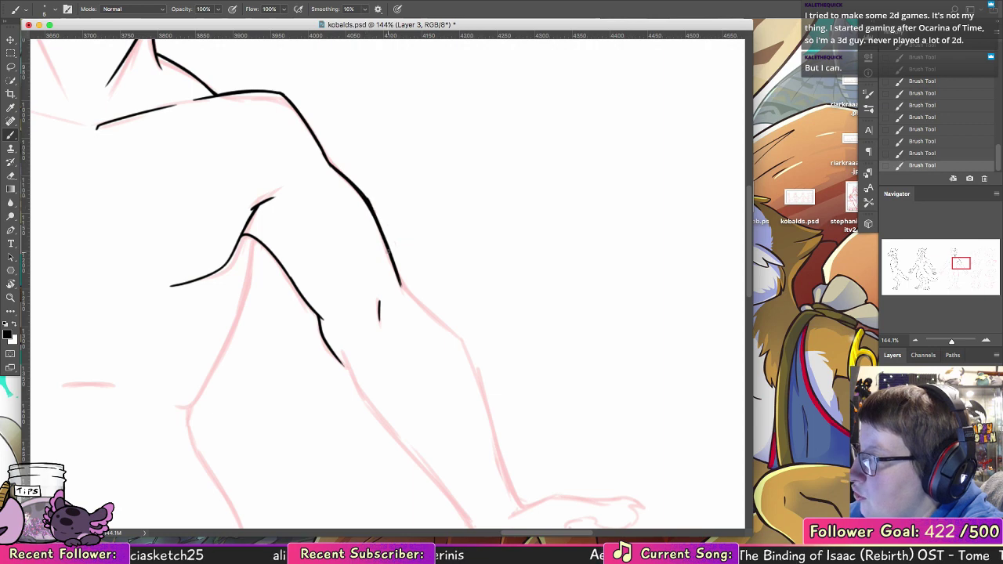
{"action": "key", "text": "super+z"}
{"action": "key", "text": "super+shift+z"}
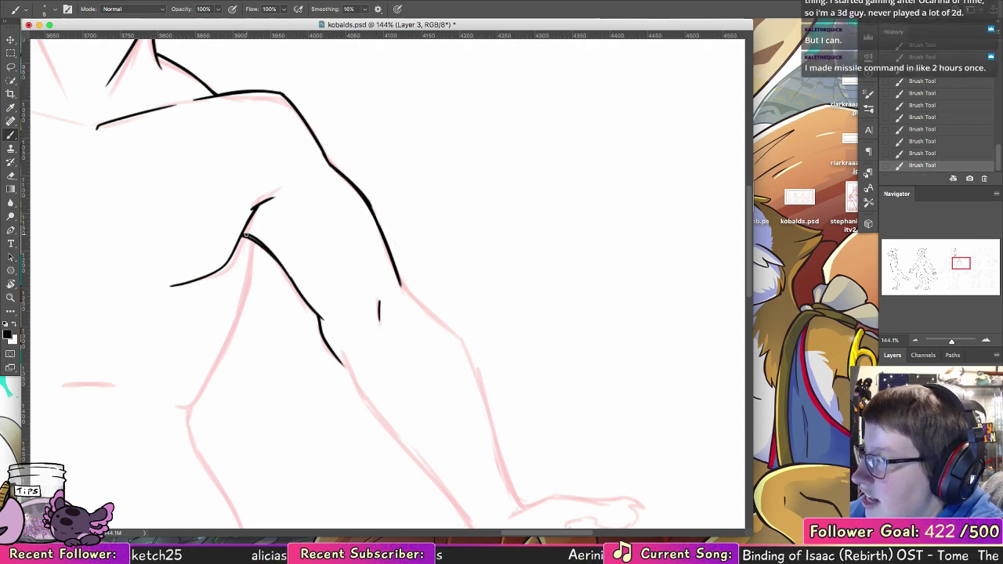
{"action": "mouse_move", "coordinate": [401, 277]}
{"action": "left_mouse_down"}
{"action": "mouse_move", "coordinate": [448, 334]}
{"action": "mouse_move", "coordinate": [467, 340]}
{"action": "left_mouse_up"}
{"action": "key", "text": "super+alt+z"}
{"action": "key", "text": "super+alt+space"}
{"action": "key", "text": "super+w"}
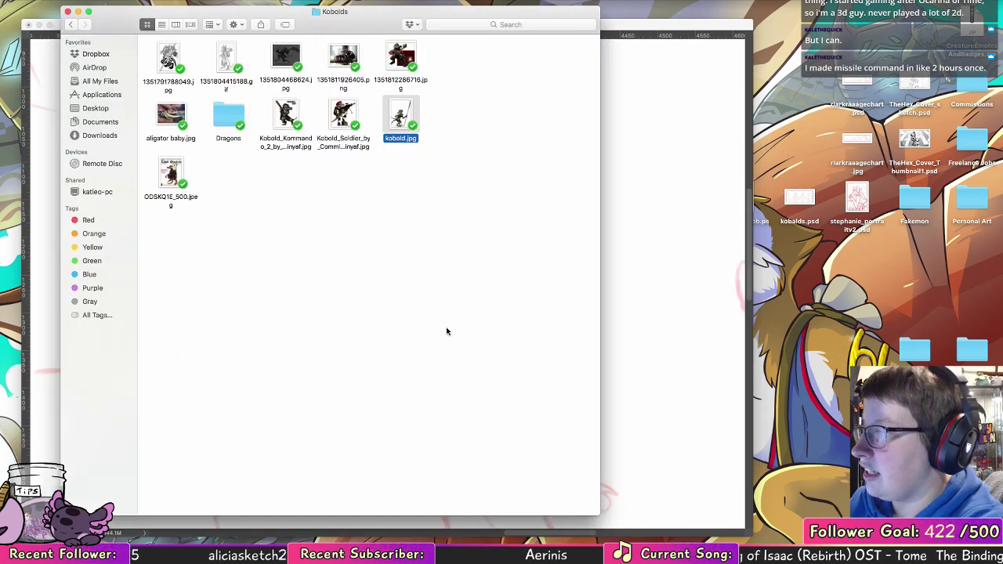
{"action": "left_click", "coordinate": [68, 13]}
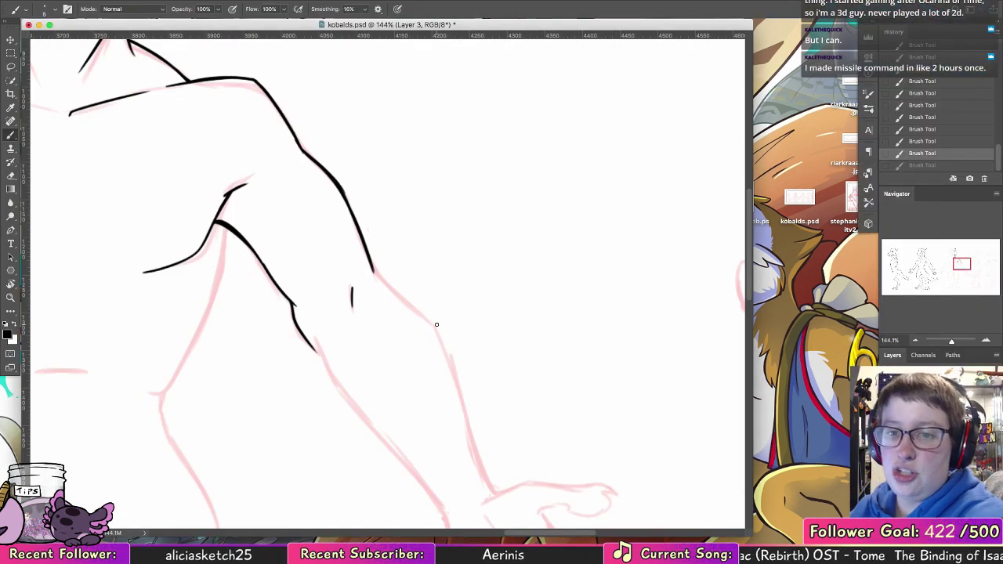
- Ink the right-hand forearm's inner contour from the elbow crease down to the wrist
{"action": "scroll", "coordinate": [437, 324], "scroll_direction": "down", "scroll_amount": 3}
{"action": "scroll", "coordinate": [446, 287], "scroll_direction": "right", "scroll_amount": 2}
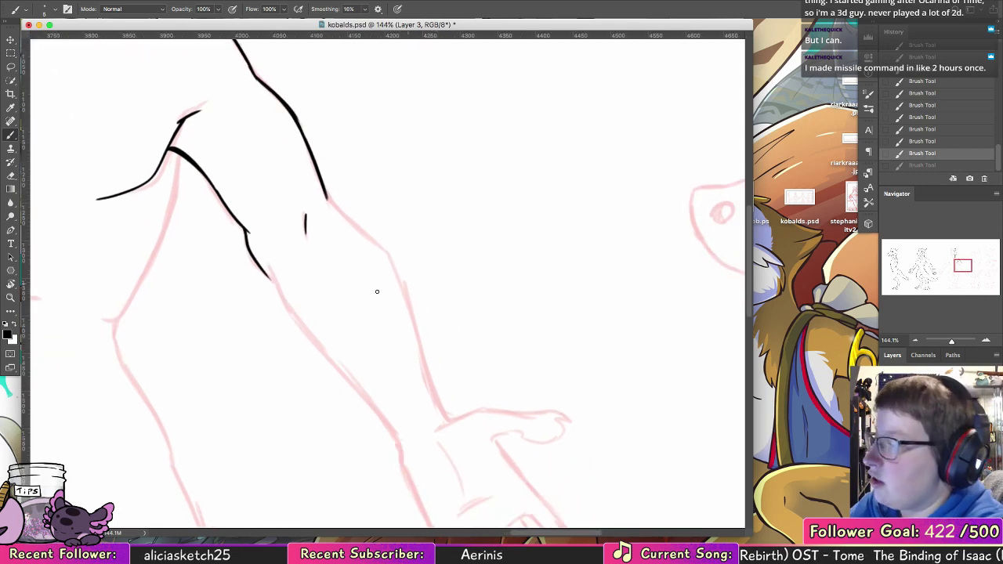
{"action": "left_click_drag", "start_coordinate": [264, 271], "coordinate": [389, 429]}
{"action": "key", "text": "super+z"}
{"action": "key", "text": "super+z"}
{"action": "left_click_drag", "start_coordinate": [361, 397], "coordinate": [394, 435]}
{"action": "key", "text": "super+z"}
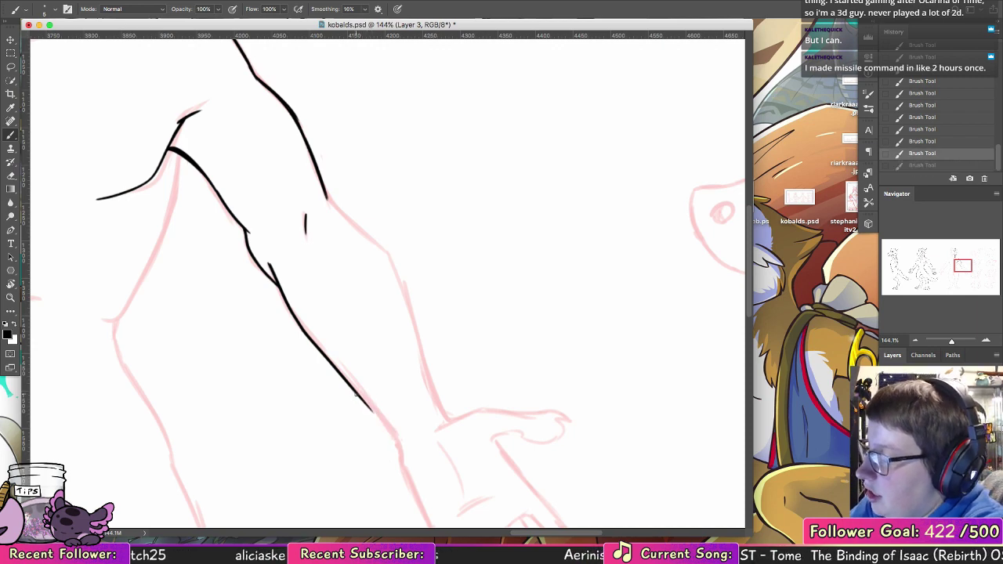
{"action": "left_click_drag", "start_coordinate": [358, 395], "coordinate": [396, 444]}
- Ink the right-hand forearm's outer contour from the elbow over the muscle bulge to mid-forearm
{"action": "key", "text": "space"}
{"action": "left_click_drag", "start_coordinate": [489, 350], "coordinate": [453, 321]}
{"action": "key", "text": "super+r"}
{"action": "mouse_move", "coordinate": [289, 144]}
{"action": "left_mouse_down"}
{"action": "mouse_move", "coordinate": [375, 288]}
{"action": "mouse_move", "coordinate": [388, 327]}
{"action": "left_mouse_up"}
- Continue the forearm's outer contour from mid-forearm down to the wrist at the base of the thumb
{"action": "left_click_drag", "start_coordinate": [365, 254], "coordinate": [405, 374]}
{"action": "key", "text": "super+z"}
{"action": "left_click_drag", "start_coordinate": [375, 290], "coordinate": [399, 353]}
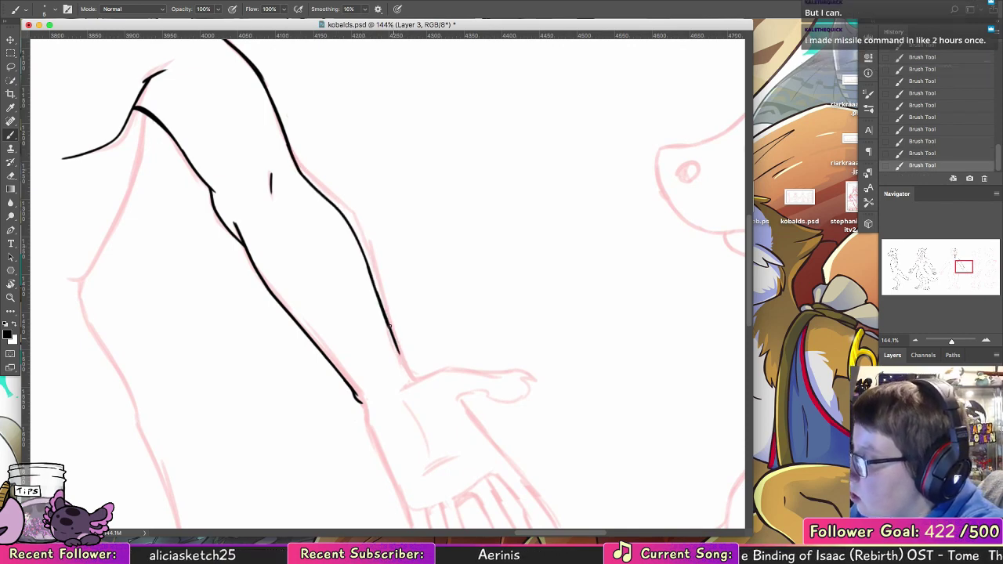
{"action": "key", "text": "super+z"}
{"action": "left_click_drag", "start_coordinate": [378, 295], "coordinate": [403, 365]}
{"action": "left_click_drag", "start_coordinate": [384, 313], "coordinate": [409, 381]}
{"action": "key", "text": "super+z"}
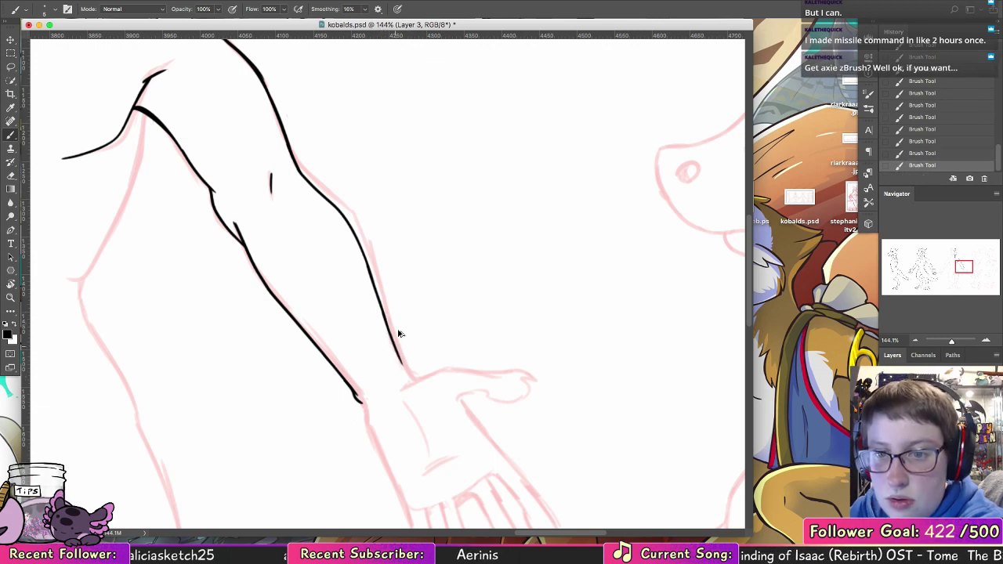
{"action": "key", "text": "ctrl+z"}
{"action": "left_click_drag", "start_coordinate": [425, 347], "coordinate": [404, 316]}
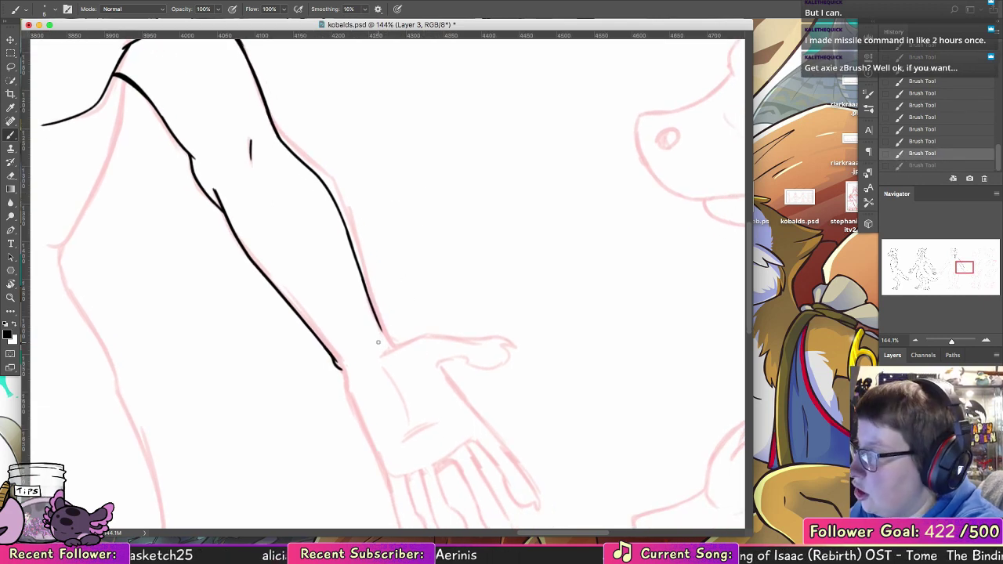
{"action": "left_click_drag", "start_coordinate": [361, 273], "coordinate": [388, 342]}
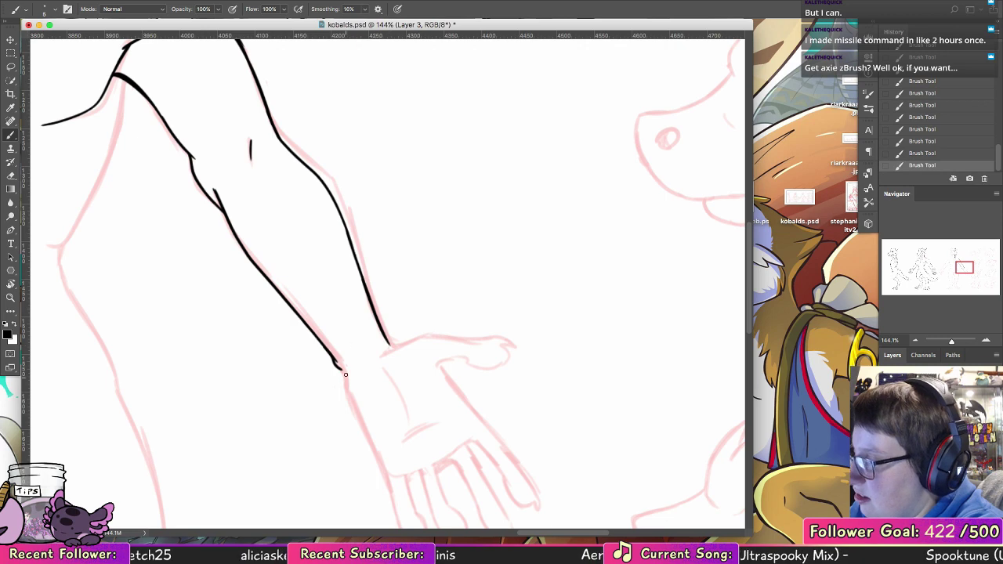
- Ink the palm's outer edge from the wrist toward the little finger, and add the two curved creases inside the palm
{"action": "mouse_move", "coordinate": [346, 384]}
{"action": "left_mouse_down"}
{"action": "mouse_move", "coordinate": [389, 485]}
{"action": "mouse_move", "coordinate": [378, 468]}
{"action": "left_mouse_up"}
{"action": "left_click_drag", "start_coordinate": [392, 391], "coordinate": [402, 429]}
{"action": "left_click_drag", "start_coordinate": [381, 377], "coordinate": [393, 394]}
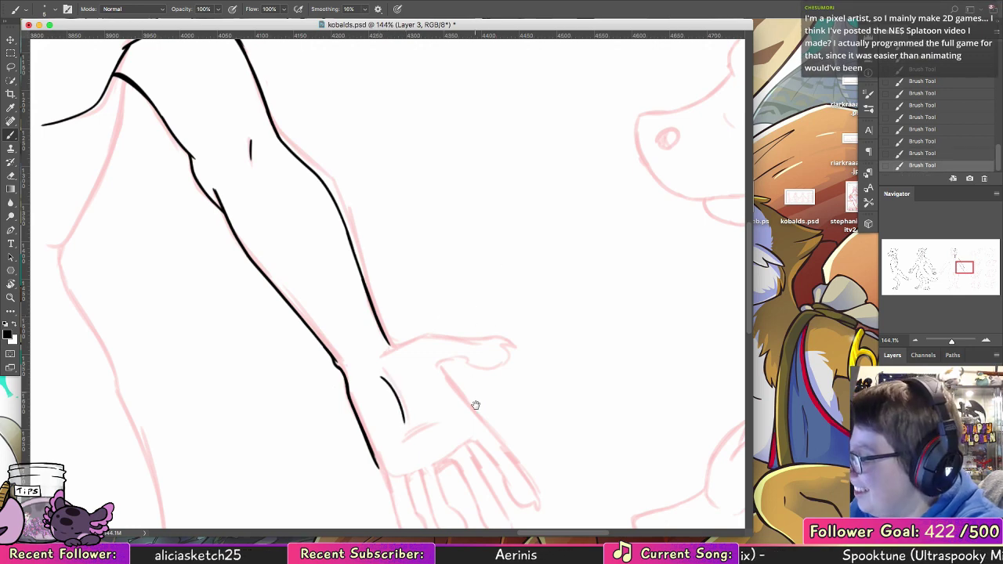
{"action": "left_click_drag", "start_coordinate": [474, 404], "coordinate": [498, 287]}
{"action": "left_click_drag", "start_coordinate": [433, 317], "coordinate": [472, 298]}
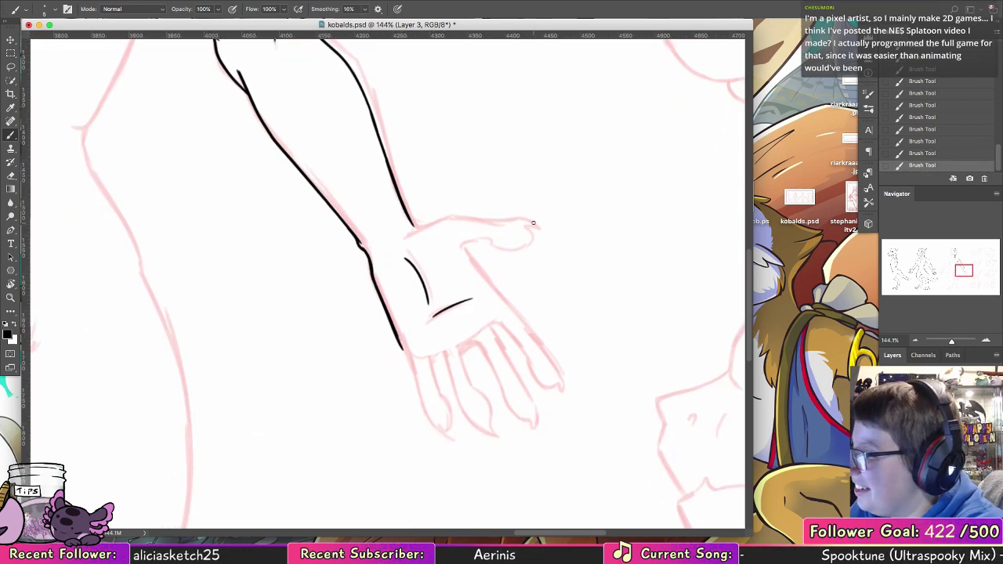
- Ink the torso's right-hand side from the armpit down to the waist, thickening the line where it meets the armpit
{"action": "mouse_move", "coordinate": [182, 49]}
{"action": "left_mouse_down"}
{"action": "mouse_move", "coordinate": [474, 318]}
{"action": "mouse_move", "coordinate": [507, 296]}
{"action": "left_mouse_up"}
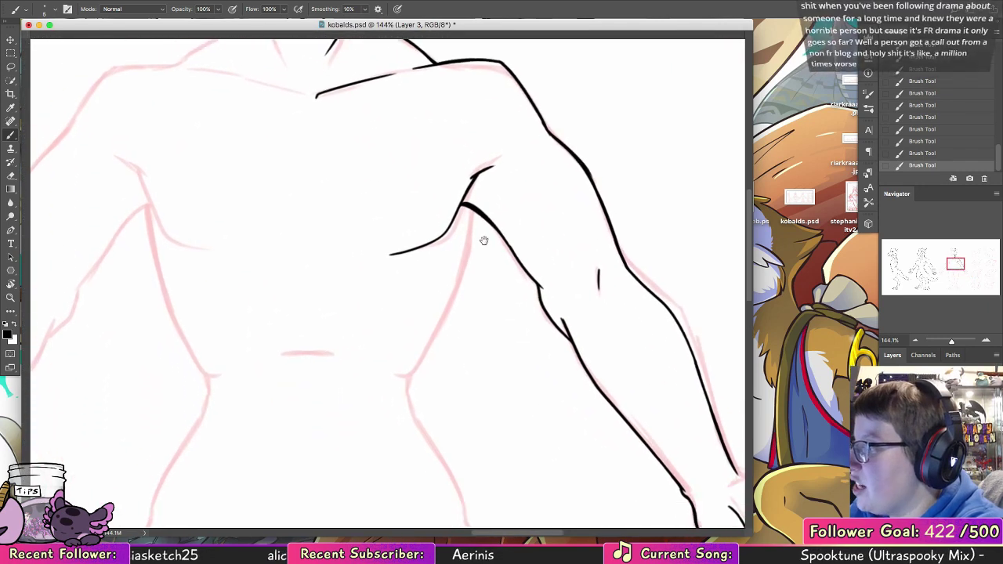
{"action": "mouse_move", "coordinate": [474, 208]}
{"action": "left_mouse_down"}
{"action": "mouse_move", "coordinate": [433, 353]}
{"action": "mouse_move", "coordinate": [468, 208]}
{"action": "left_mouse_up"}
{"action": "key", "text": "super+z"}
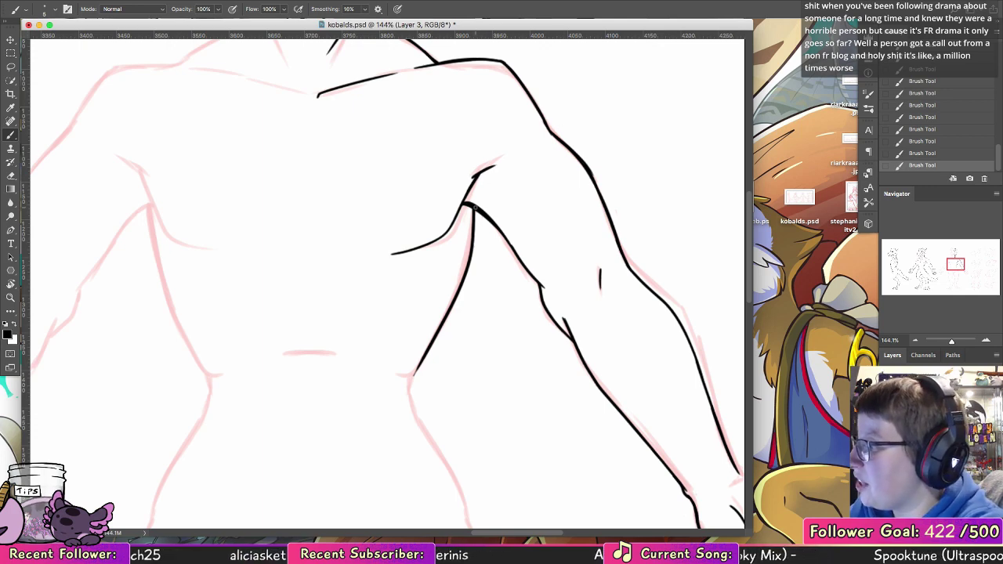
{"action": "key", "text": "alt+super+z"}
{"action": "left_click", "coordinate": [471, 259], "text": "alt"}
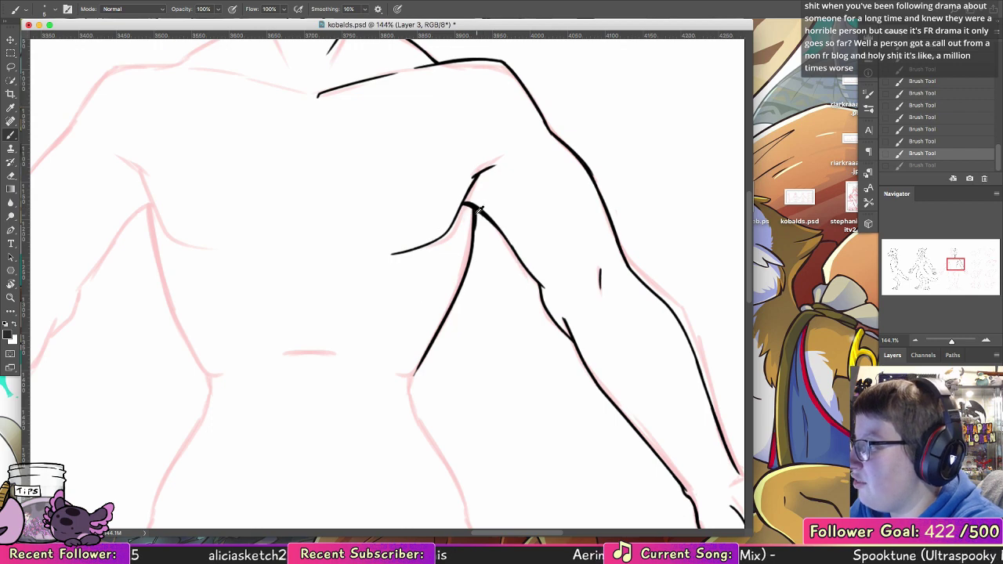
{"action": "left_click", "coordinate": [475, 207], "text": "alt"}
{"action": "left_click_drag", "start_coordinate": [474, 210], "coordinate": [470, 254]}
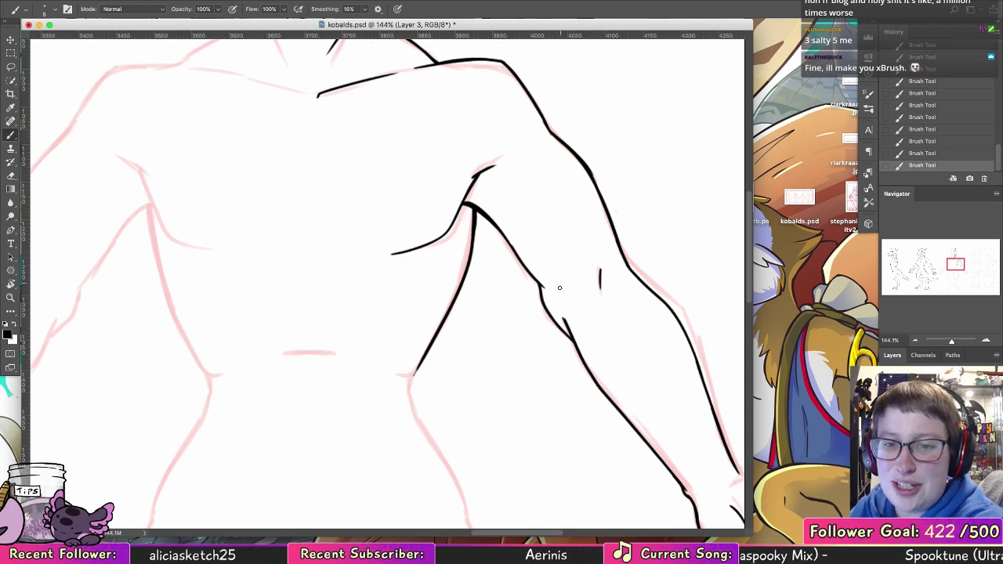
- Ink the right-hand waist curve down to the hip, and add the short horizontal line on the belly
{"action": "scroll", "coordinate": [532, 264], "scroll_direction": "down", "scroll_amount": 5}
{"action": "scroll", "coordinate": [533, 264], "scroll_direction": "right", "scroll_amount": 3}
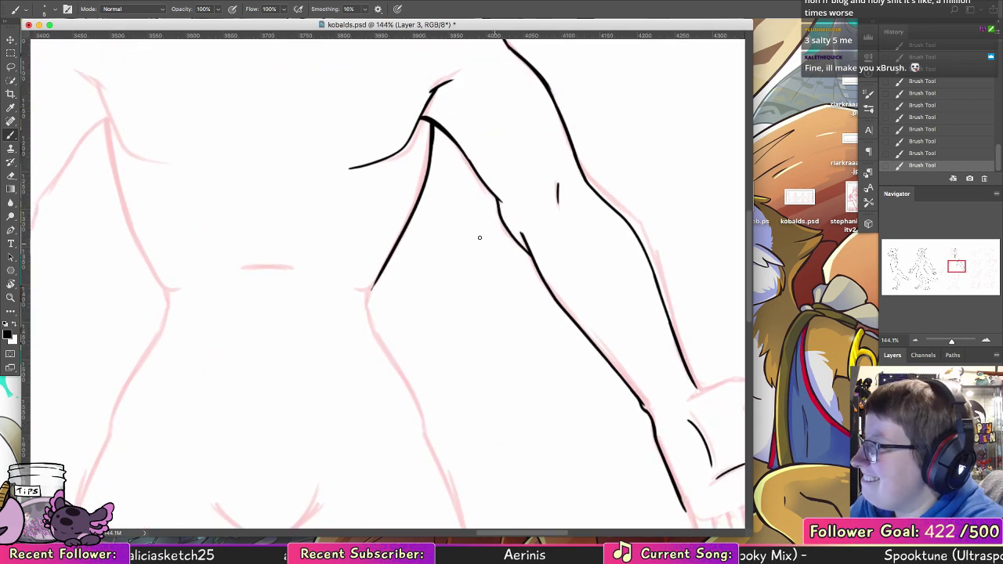
{"action": "mouse_move", "coordinate": [379, 267]}
{"action": "left_mouse_down"}
{"action": "mouse_move", "coordinate": [370, 332]}
{"action": "mouse_move", "coordinate": [418, 412]}
{"action": "left_mouse_up"}
{"action": "left_click_drag", "start_coordinate": [403, 374], "coordinate": [423, 441]}
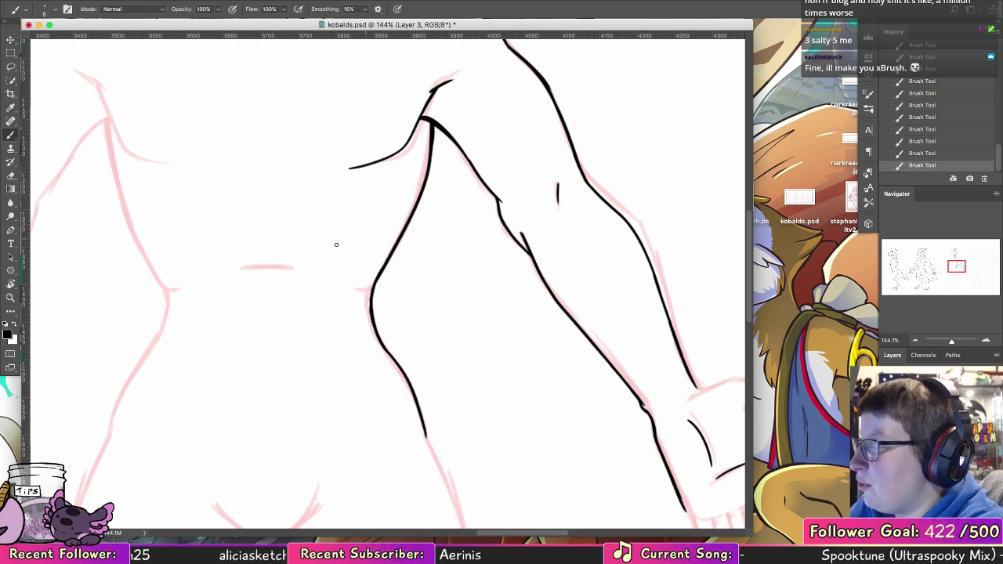
{"action": "left_click_drag", "start_coordinate": [258, 270], "coordinate": [300, 271]}
- Ink the right-hand thigh's long outer contour from the hip down to the knee
{"action": "scroll", "coordinate": [408, 258], "scroll_direction": "down", "scroll_amount": 10}
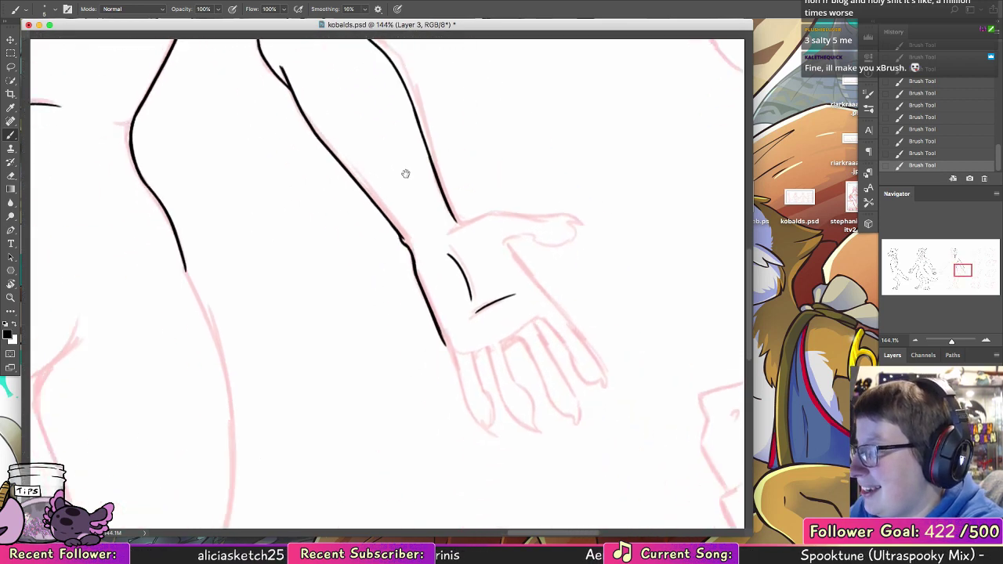
{"action": "left_click_drag", "start_coordinate": [291, 166], "coordinate": [337, 414]}
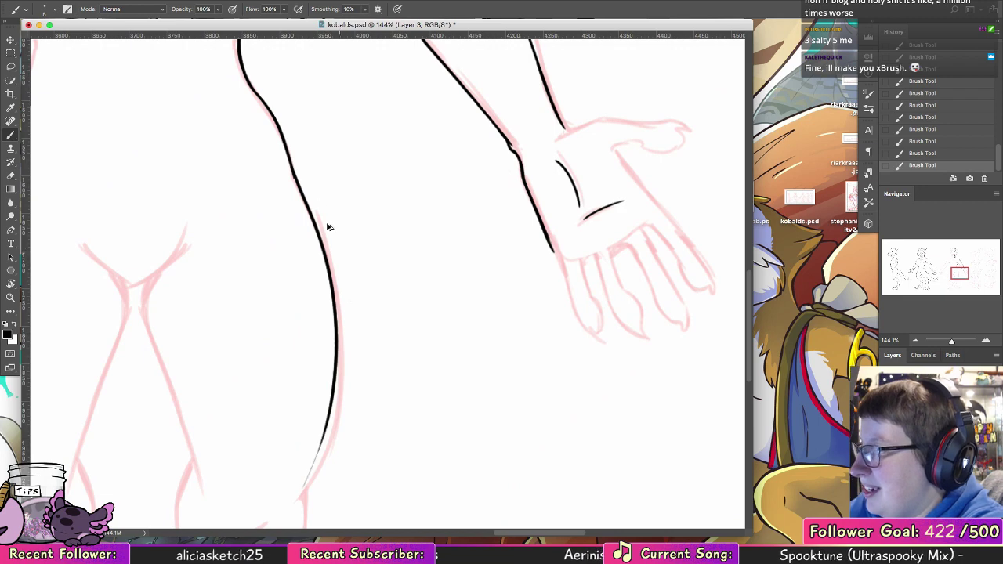
{"action": "key", "text": "super+z"}
{"action": "mouse_move", "coordinate": [292, 168]}
{"action": "left_mouse_down"}
{"action": "mouse_move", "coordinate": [340, 309]}
{"action": "mouse_move", "coordinate": [302, 506]}
{"action": "left_mouse_up"}
{"action": "key", "text": "super+z"}
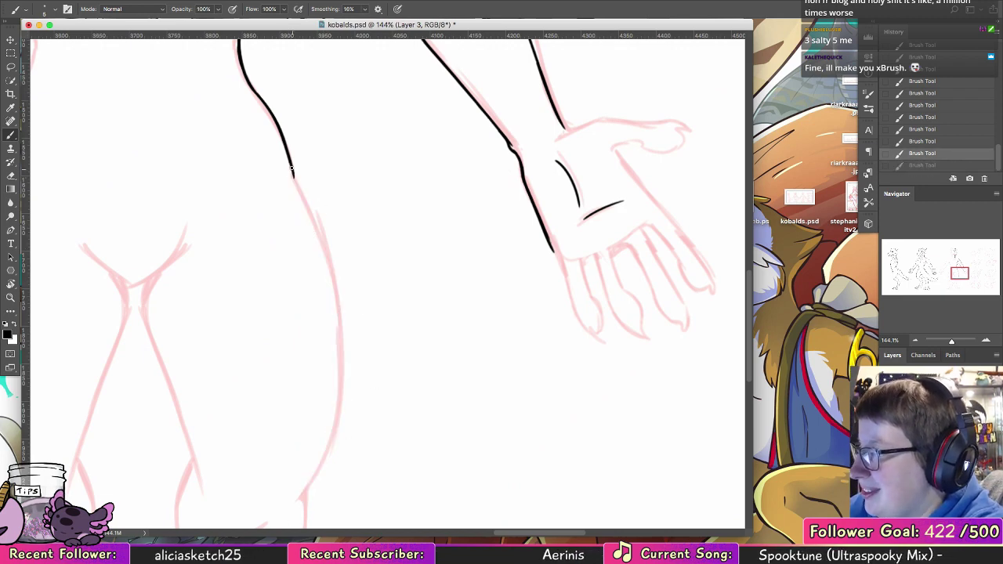
{"action": "mouse_move", "coordinate": [291, 168]}
{"action": "left_mouse_down"}
{"action": "mouse_move", "coordinate": [324, 251]}
{"action": "mouse_move", "coordinate": [286, 505]}
{"action": "left_mouse_up"}
- Ink the curved groin crease from the crotch up toward the right-hand hip
{"action": "mouse_move", "coordinate": [401, 361]}
{"action": "left_mouse_down"}
{"action": "mouse_move", "coordinate": [526, 267]}
{"action": "mouse_move", "coordinate": [544, 340]}
{"action": "left_mouse_up"}
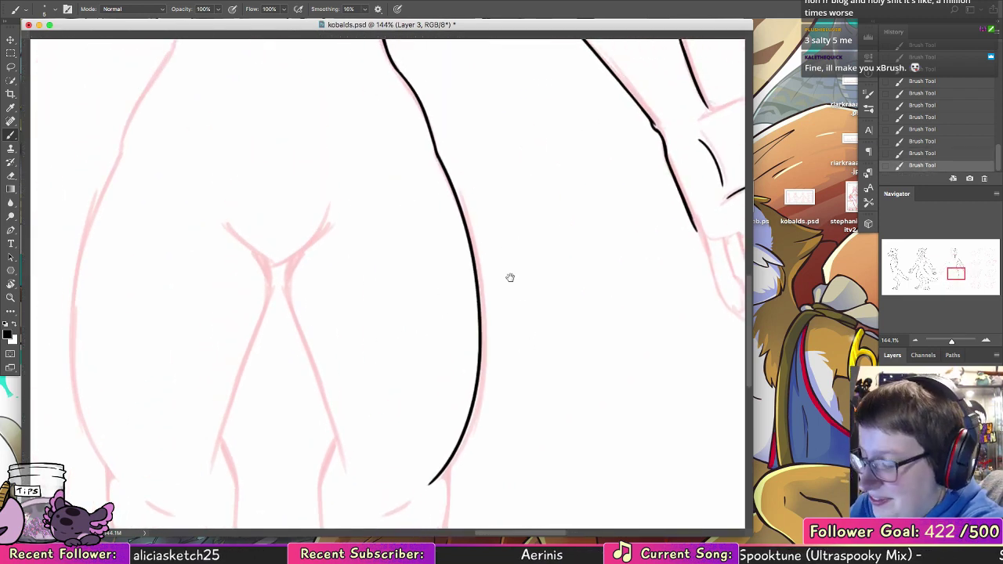
{"action": "left_click_drag", "start_coordinate": [268, 263], "coordinate": [332, 206]}
{"action": "key", "text": "super+z"}
{"action": "left_click_drag", "start_coordinate": [275, 262], "coordinate": [327, 222]}
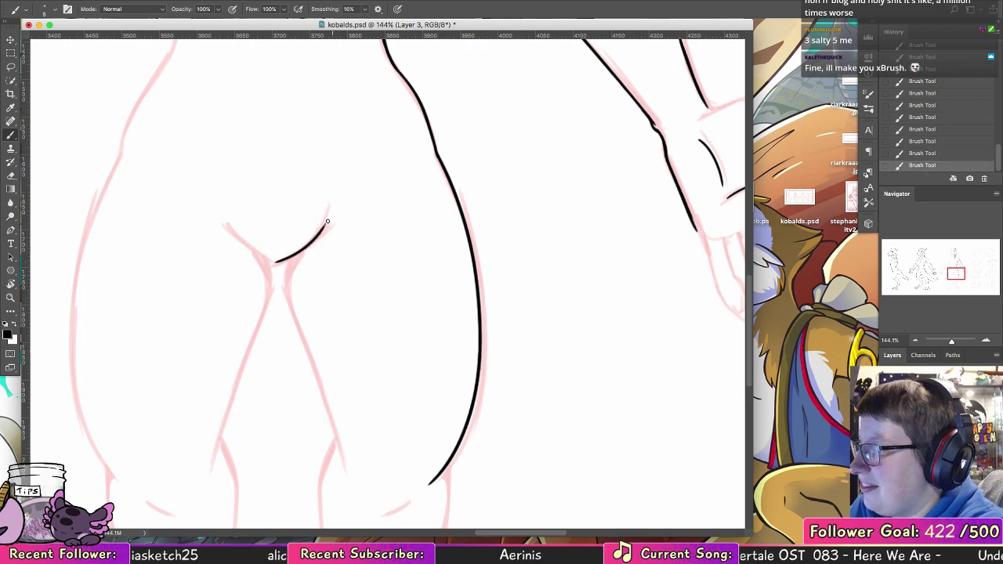
- Ink the right-hand thigh's inner contour from the crotch down past the knee
{"action": "left_click_drag", "start_coordinate": [284, 260], "coordinate": [297, 327]}
{"action": "left_click_drag", "start_coordinate": [372, 338], "coordinate": [347, 161]}
{"action": "left_click_drag", "start_coordinate": [269, 137], "coordinate": [319, 298]}
{"action": "key", "text": "super+z"}
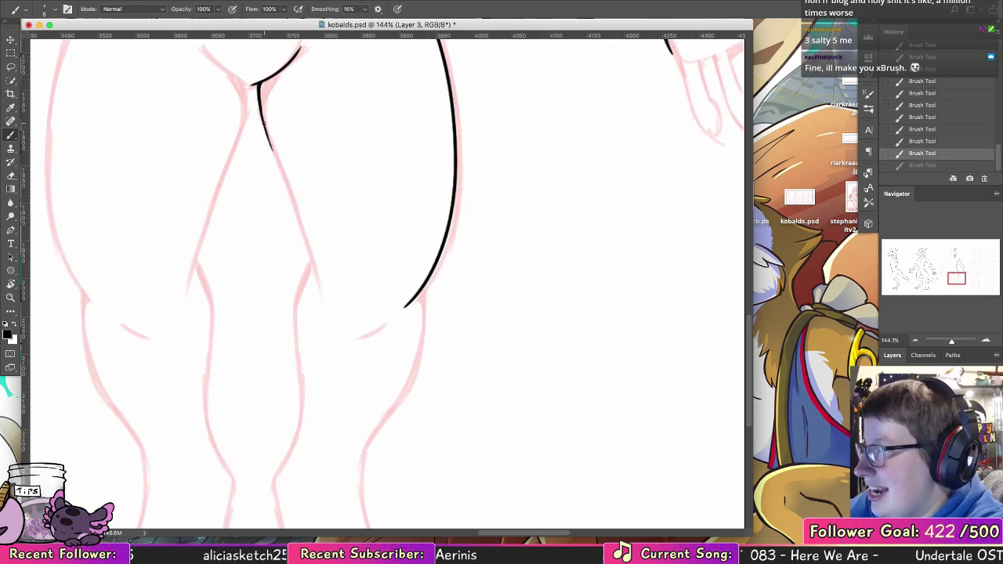
{"action": "left_click_drag", "start_coordinate": [263, 122], "coordinate": [317, 296]}
- Ink the right-hand calf's inner contour from the knee down to the narrow ankle joint, and add a short kneecap mark
{"action": "mouse_move", "coordinate": [311, 260]}
{"action": "left_mouse_down"}
{"action": "mouse_move", "coordinate": [291, 359]}
{"action": "mouse_move", "coordinate": [292, 431]}
{"action": "left_mouse_up"}
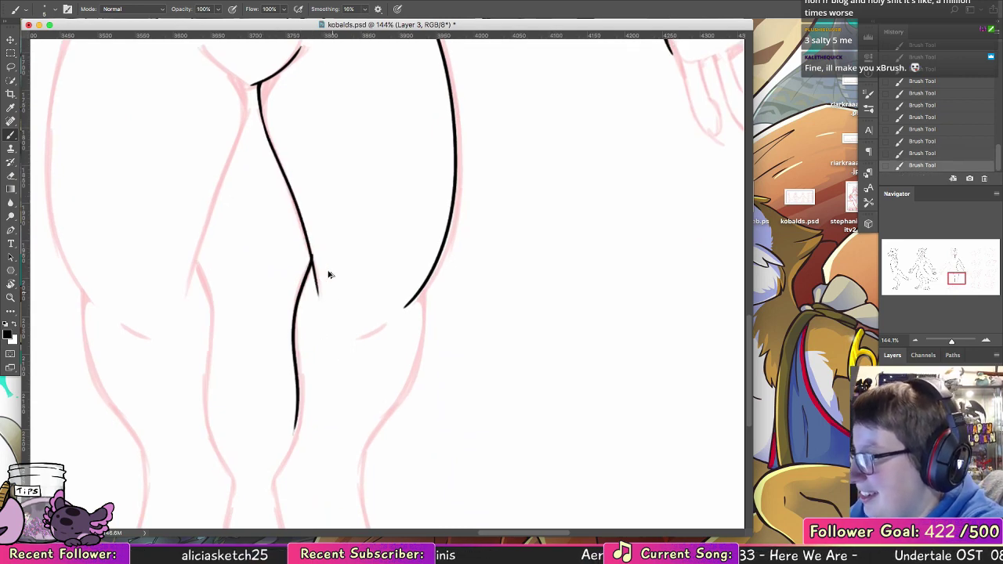
{"action": "key", "text": "super+z"}
{"action": "left_click_drag", "start_coordinate": [312, 260], "coordinate": [270, 469]}
{"action": "key", "text": "super+z"}
{"action": "mouse_move", "coordinate": [313, 259]}
{"action": "left_mouse_down"}
{"action": "mouse_move", "coordinate": [296, 374]}
{"action": "mouse_move", "coordinate": [294, 339]}
{"action": "mouse_move", "coordinate": [292, 430]}
{"action": "mouse_move", "coordinate": [275, 468]}
{"action": "left_mouse_up"}
{"action": "key", "text": "super+z"}
{"action": "key", "text": "super+z"}
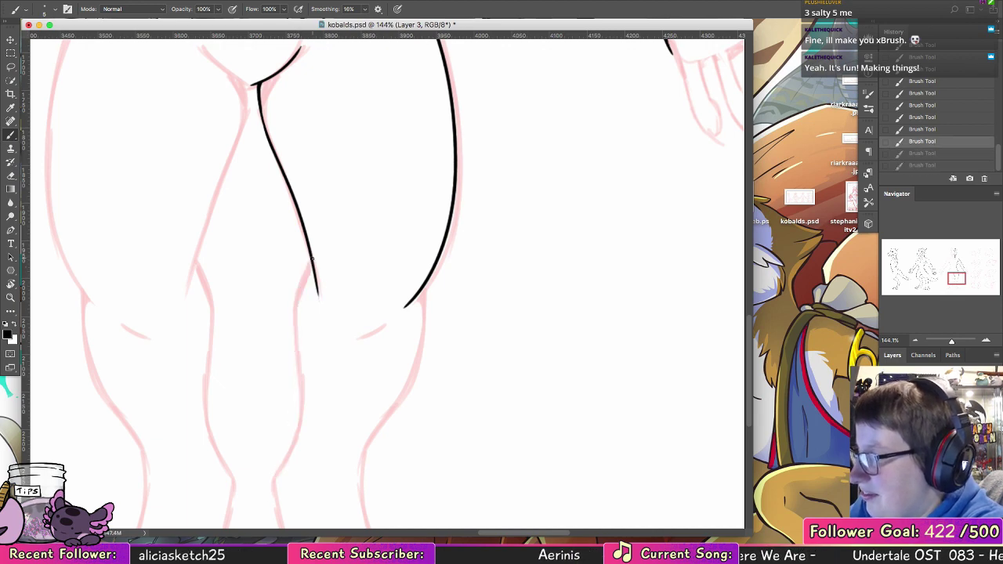
{"action": "mouse_move", "coordinate": [313, 259]}
{"action": "left_mouse_down"}
{"action": "mouse_move", "coordinate": [298, 375]}
{"action": "mouse_move", "coordinate": [274, 474]}
{"action": "left_mouse_up"}
{"action": "left_click_drag", "start_coordinate": [334, 318], "coordinate": [342, 330]}
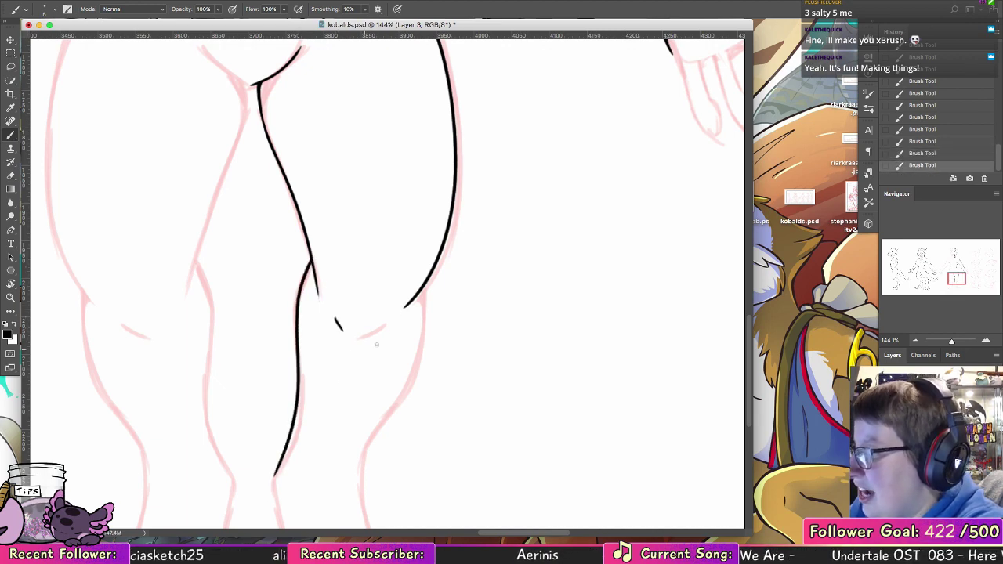
{"action": "key", "text": "super+z"}
- Ink the right-hand calf's outer contour from the knee to the ankle joint, and erase the overlapping stroke end
{"action": "mouse_move", "coordinate": [422, 288]}
{"action": "left_mouse_down"}
{"action": "mouse_move", "coordinate": [396, 406]}
{"action": "mouse_move", "coordinate": [445, 361]}
{"action": "mouse_move", "coordinate": [447, 247]}
{"action": "left_mouse_up"}
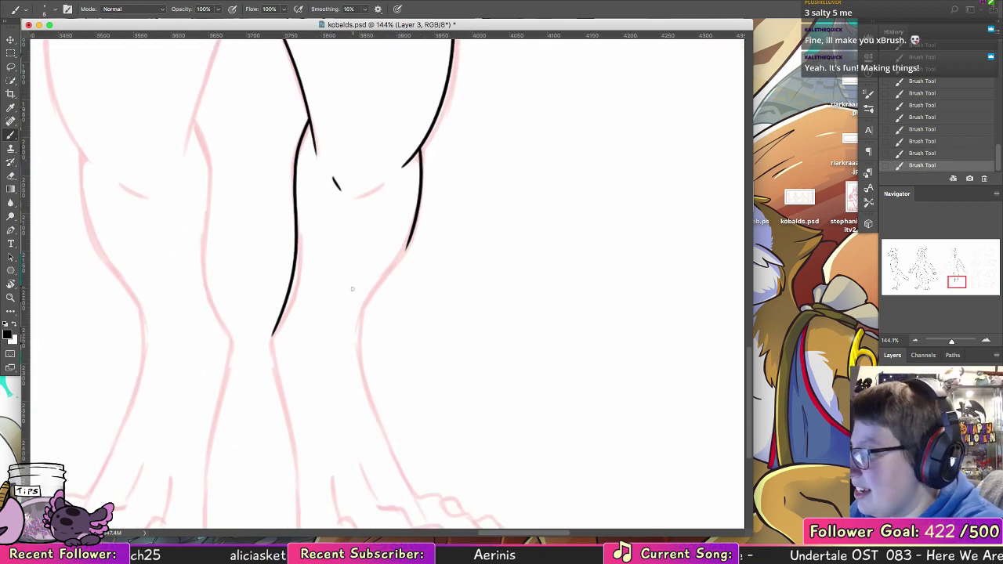
{"action": "mouse_move", "coordinate": [348, 350]}
{"action": "left_mouse_down"}
{"action": "mouse_move", "coordinate": [357, 306]}
{"action": "mouse_move", "coordinate": [400, 254]}
{"action": "mouse_move", "coordinate": [385, 268]}
{"action": "mouse_move", "coordinate": [400, 249]}
{"action": "mouse_move", "coordinate": [422, 142]}
{"action": "left_mouse_up"}
{"action": "key", "text": "super+z"}
{"action": "key", "text": "e"}
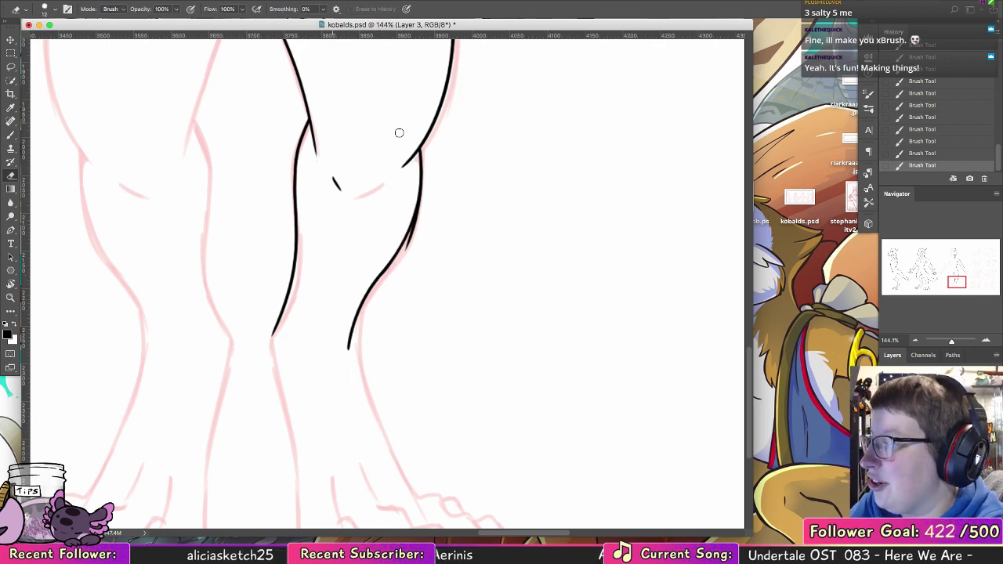
{"action": "left_click_drag", "start_coordinate": [420, 204], "coordinate": [401, 259]}
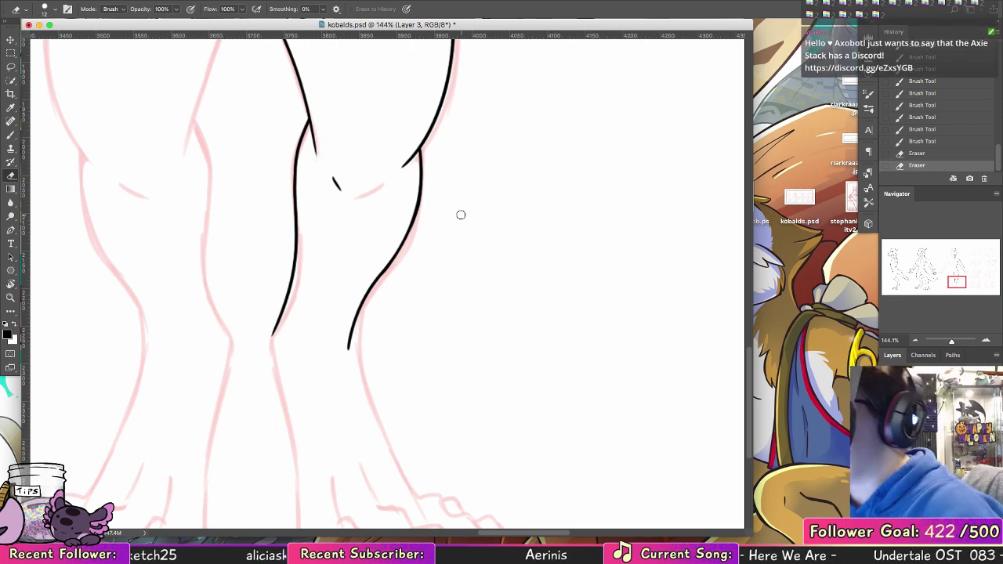
- Ink the right-hand lower leg's inner contour from the ankle joint down to the foot, ending in a short edge toward the first toe
{"action": "left_click", "coordinate": [11, 135]}
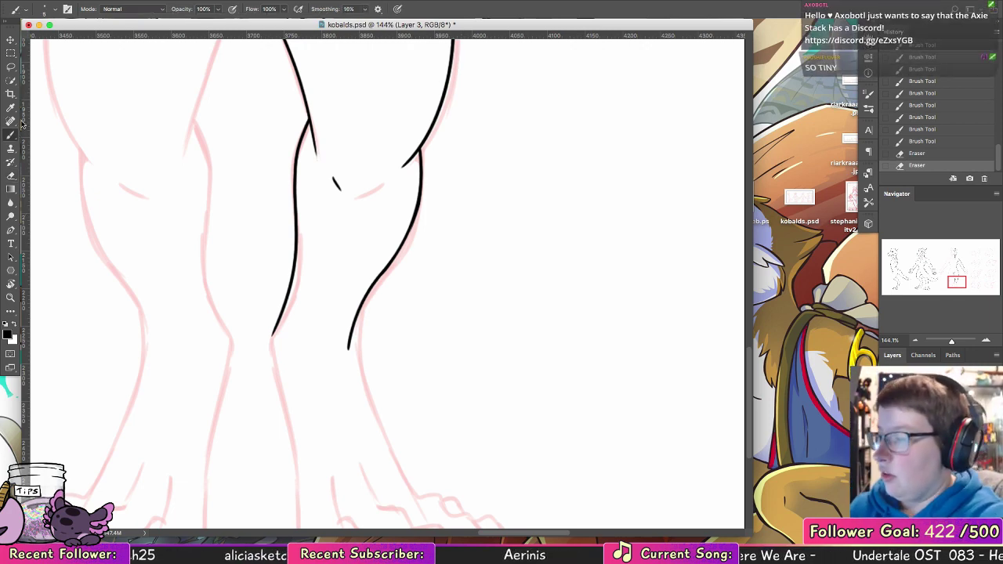
{"action": "left_click_drag", "start_coordinate": [384, 338], "coordinate": [327, 186]}
{"action": "mouse_move", "coordinate": [221, 170]}
{"action": "left_mouse_down"}
{"action": "mouse_move", "coordinate": [219, 224]}
{"action": "mouse_move", "coordinate": [217, 215]}
{"action": "mouse_move", "coordinate": [239, 335]}
{"action": "left_mouse_up"}
{"action": "left_click_drag", "start_coordinate": [216, 205], "coordinate": [242, 396]}
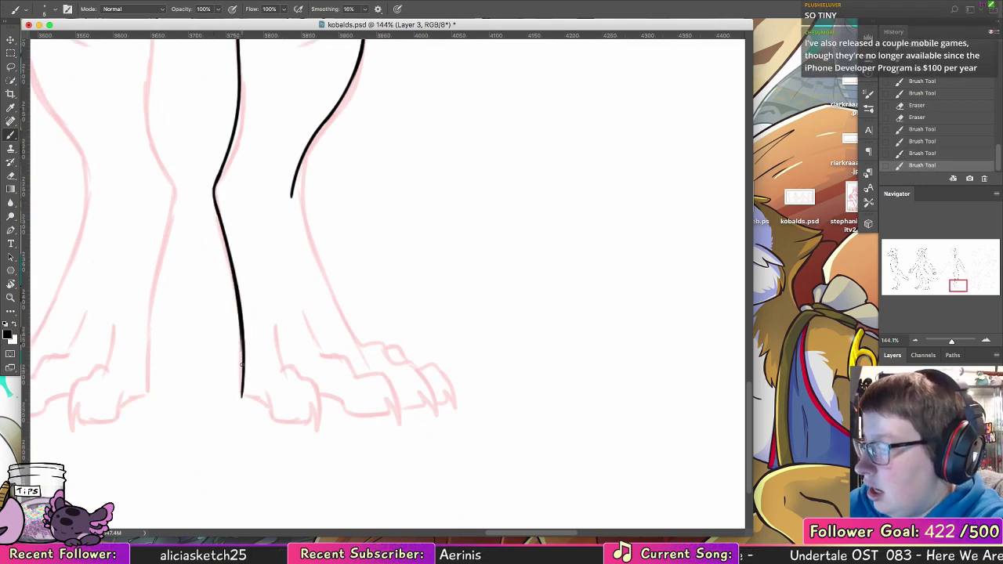
{"action": "key", "text": "super+z"}
{"action": "key", "text": "super+z"}
{"action": "key", "text": "super+z"}
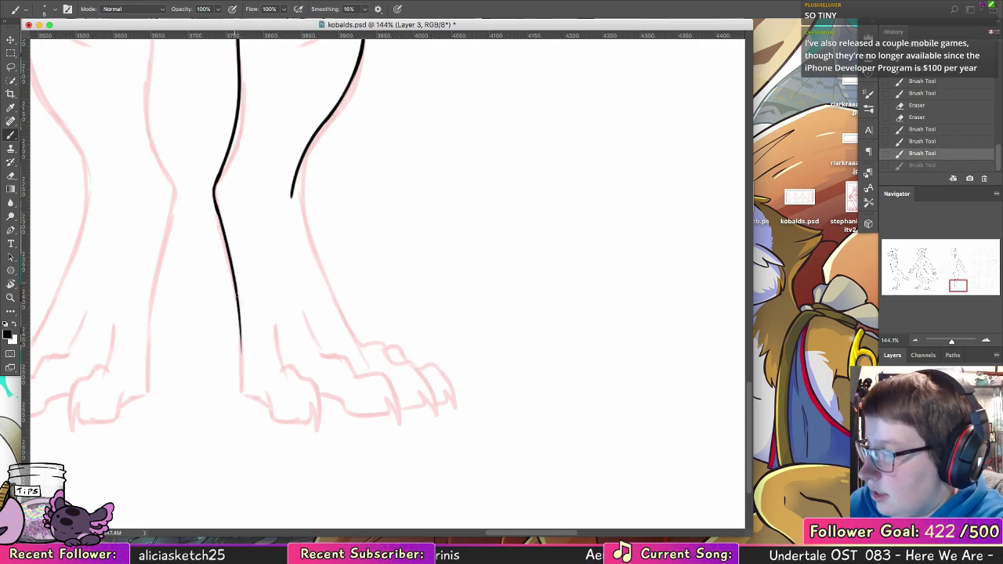
{"action": "mouse_move", "coordinate": [236, 295]}
{"action": "left_mouse_down"}
{"action": "mouse_move", "coordinate": [241, 402]}
{"action": "mouse_move", "coordinate": [242, 350]}
{"action": "mouse_move", "coordinate": [248, 396]}
{"action": "mouse_move", "coordinate": [273, 406]}
{"action": "left_mouse_up"}
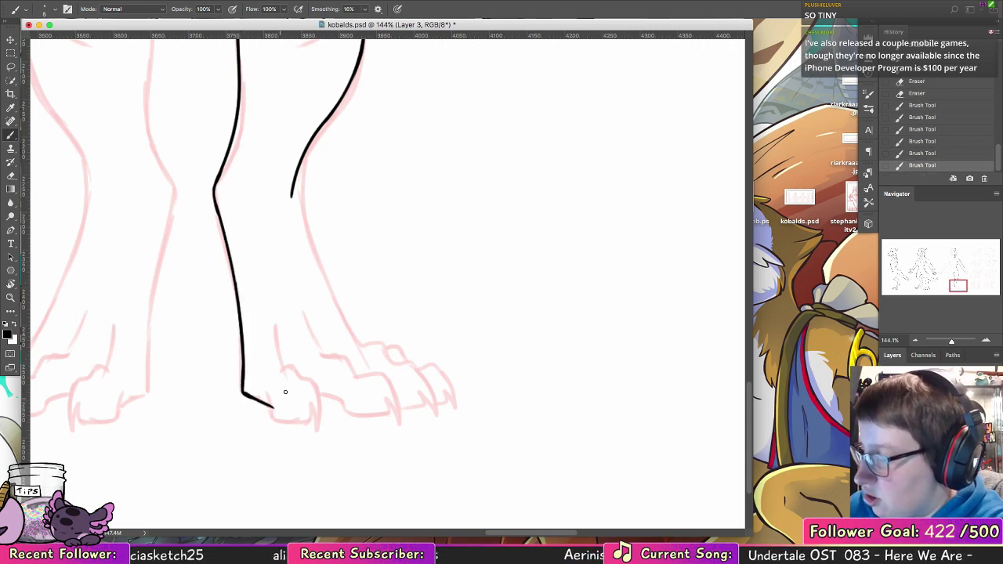
{"action": "key", "text": "super+z"}
{"action": "key", "text": "super+z"}
- Ink the short crease above the innermost toe and the small knuckle curve beneath it, and erase the overlap where they meet
{"action": "scroll", "coordinate": [297, 314], "scroll_direction": "down", "scroll_amount": 3}
{"action": "scroll", "coordinate": [297, 313], "scroll_direction": "right", "scroll_amount": 2}
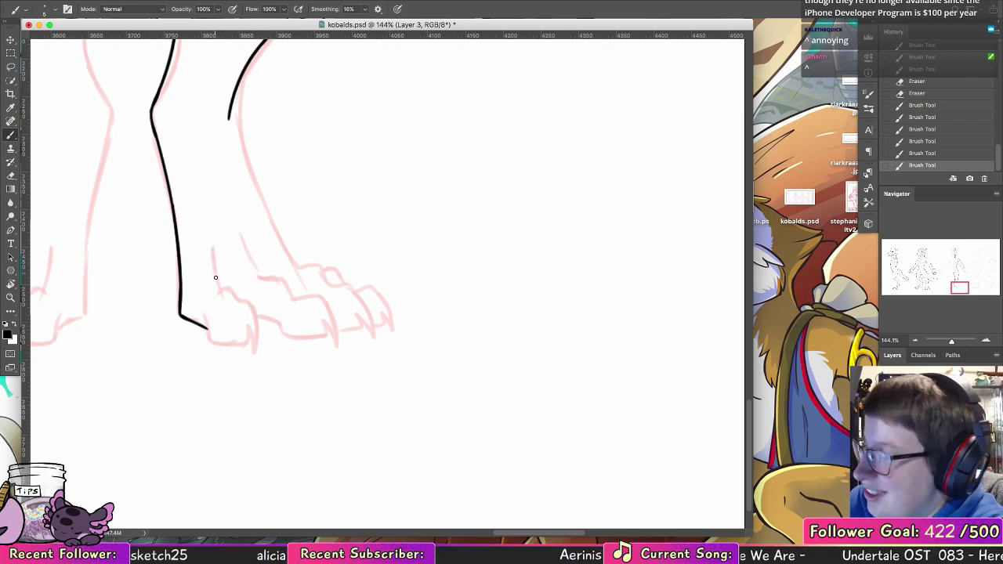
{"action": "left_click_drag", "start_coordinate": [211, 243], "coordinate": [224, 286]}
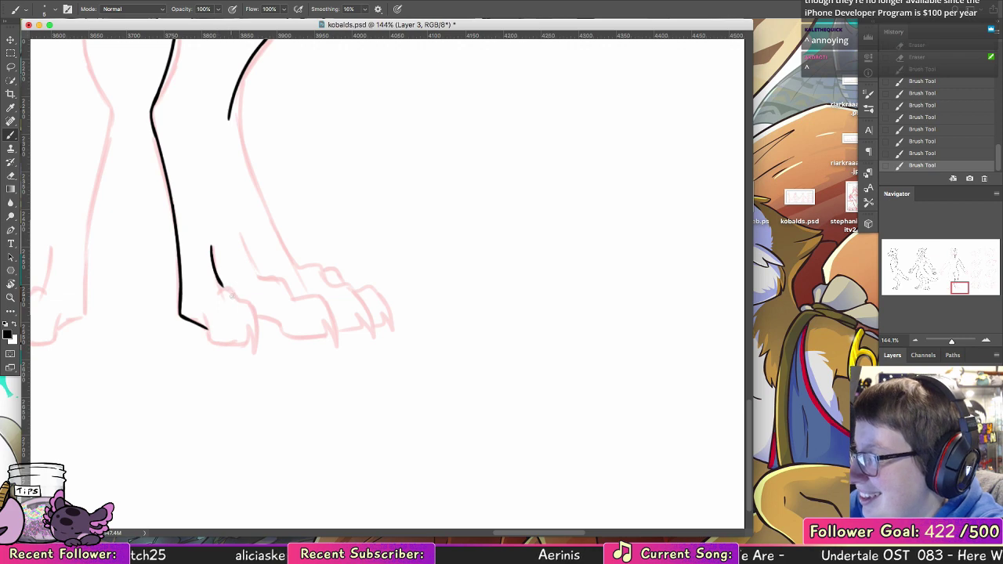
{"action": "key", "text": "super+z"}
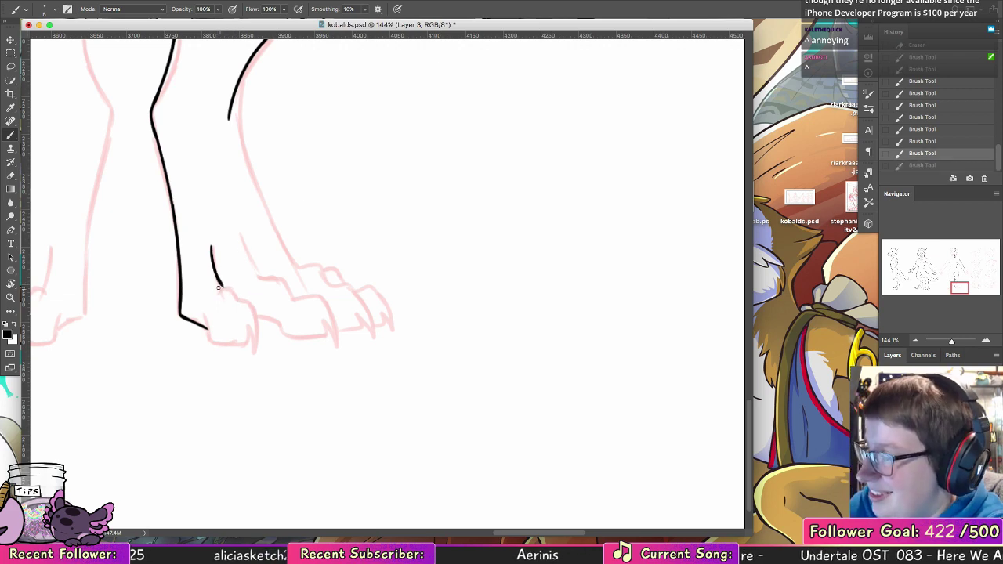
{"action": "left_click_drag", "start_coordinate": [220, 290], "coordinate": [234, 286]}
{"action": "key", "text": "super+z"}
{"action": "key", "text": "e"}
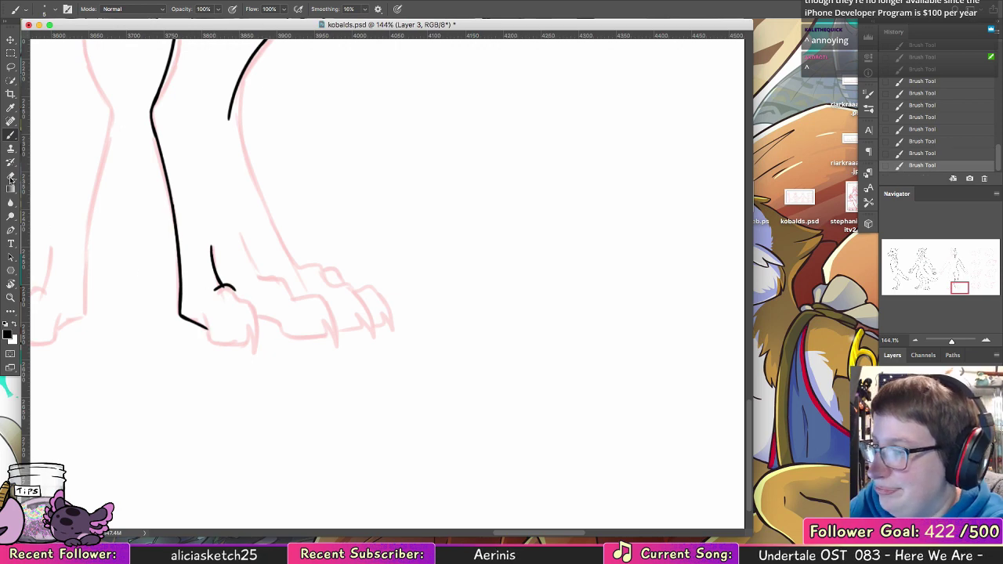
{"action": "left_click_drag", "start_coordinate": [224, 291], "coordinate": [221, 293]}
{"action": "left_click_drag", "start_coordinate": [226, 291], "coordinate": [216, 298]}
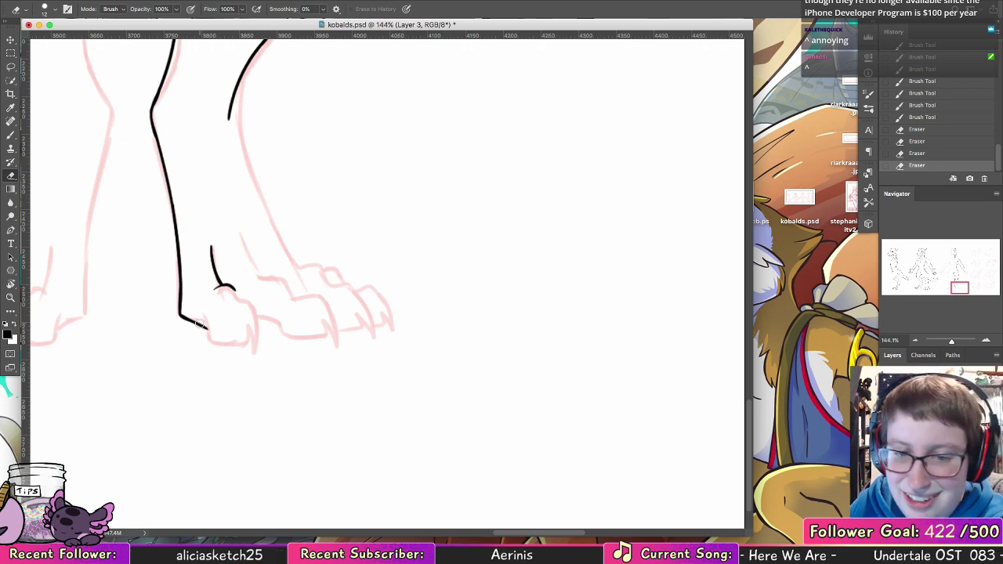
- Ink the innermost toe's upper contour, pointed claw and rounded underside, and clean up the overlapping line end
{"action": "key", "text": "b"}
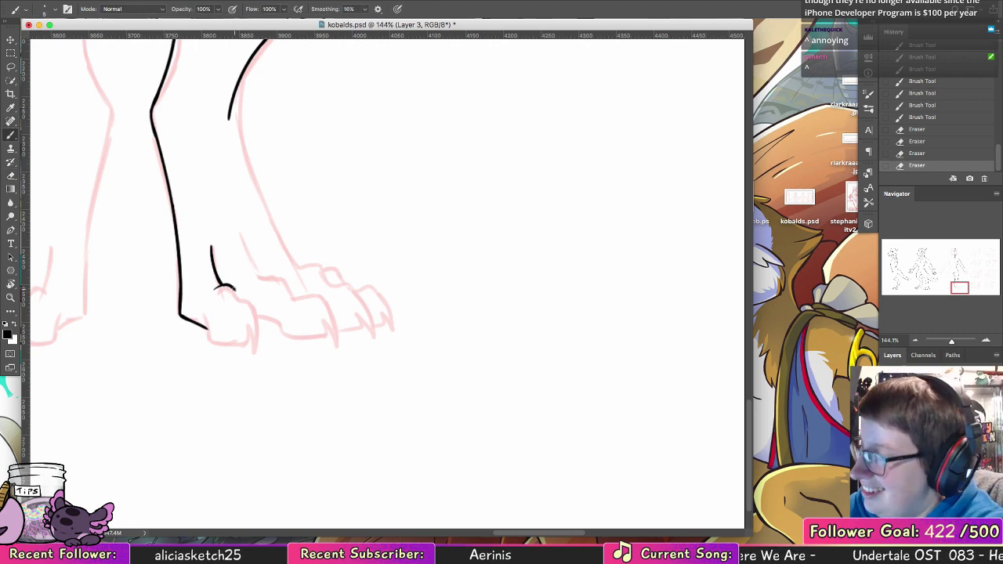
{"action": "left_click_drag", "start_coordinate": [235, 291], "coordinate": [255, 323]}
{"action": "key", "text": "super+z"}
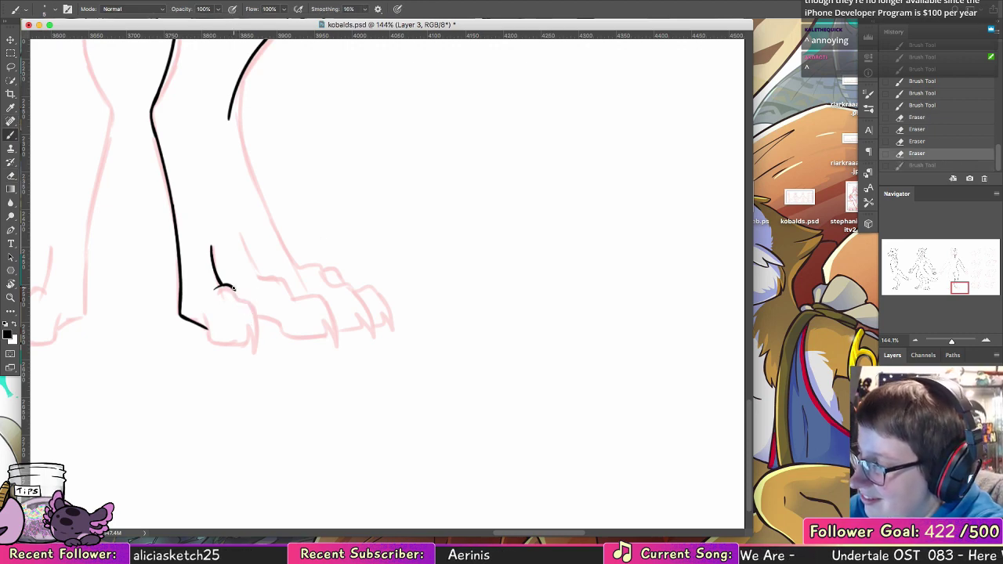
{"action": "mouse_move", "coordinate": [234, 289]}
{"action": "left_mouse_down"}
{"action": "mouse_move", "coordinate": [256, 329]}
{"action": "mouse_move", "coordinate": [253, 350]}
{"action": "left_mouse_up"}
{"action": "left_click_drag", "start_coordinate": [254, 350], "coordinate": [248, 324]}
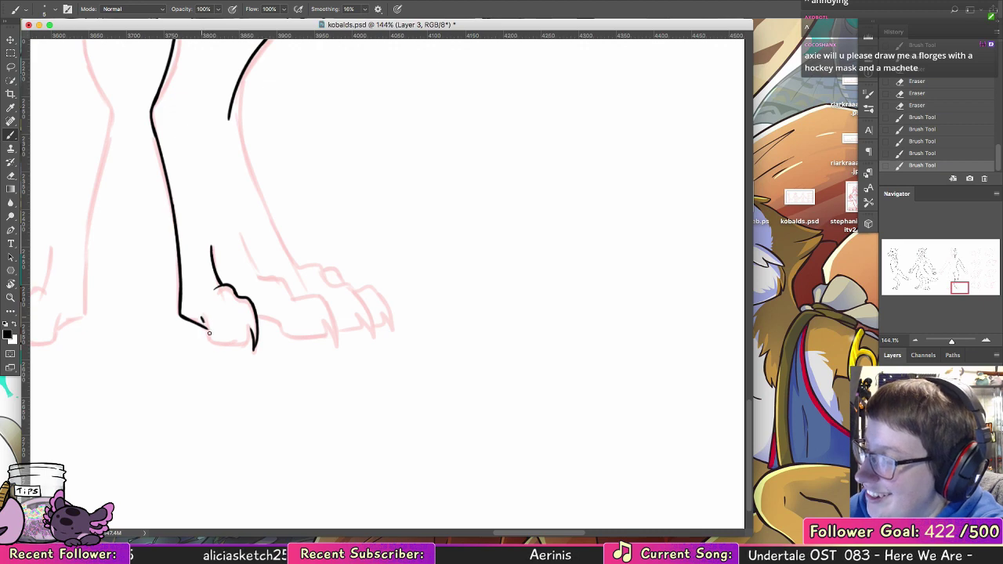
{"action": "mouse_move", "coordinate": [203, 321]}
{"action": "left_mouse_down"}
{"action": "mouse_move", "coordinate": [232, 344]}
{"action": "mouse_move", "coordinate": [249, 342]}
{"action": "mouse_move", "coordinate": [252, 317]}
{"action": "left_mouse_up"}
{"action": "key", "text": "e"}
- Ink the second toe's crease, stepped upper contour and claw beside the innermost toe
{"action": "left_click", "coordinate": [11, 134]}
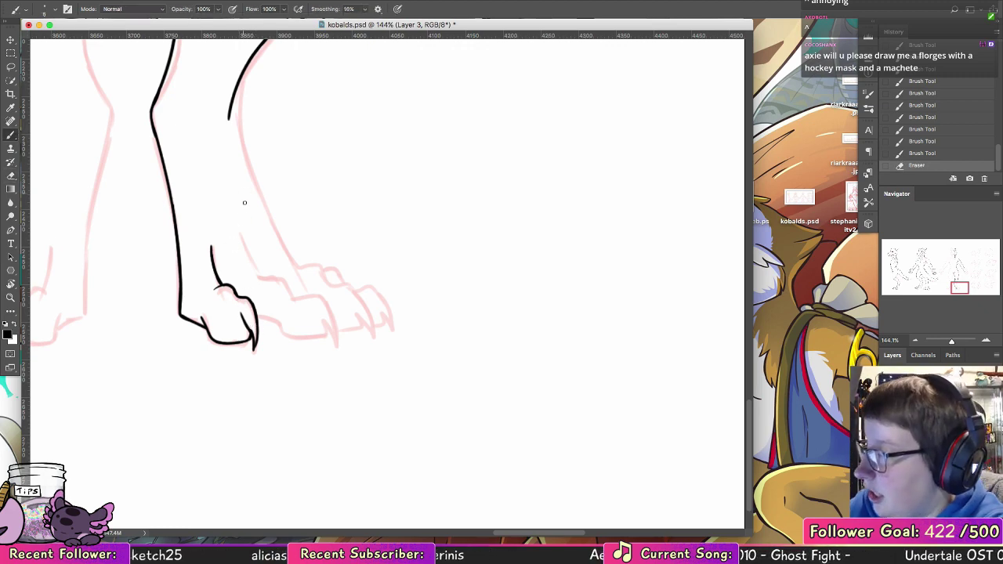
{"action": "left_click_drag", "start_coordinate": [243, 233], "coordinate": [263, 274]}
{"action": "key", "text": "super+z"}
{"action": "key", "text": "super+z"}
{"action": "mouse_move", "coordinate": [239, 225]}
{"action": "left_mouse_down"}
{"action": "mouse_move", "coordinate": [259, 269]}
{"action": "mouse_move", "coordinate": [293, 294]}
{"action": "mouse_move", "coordinate": [315, 294]}
{"action": "left_mouse_up"}
{"action": "key", "text": "super+z"}
{"action": "key", "text": "super+z"}
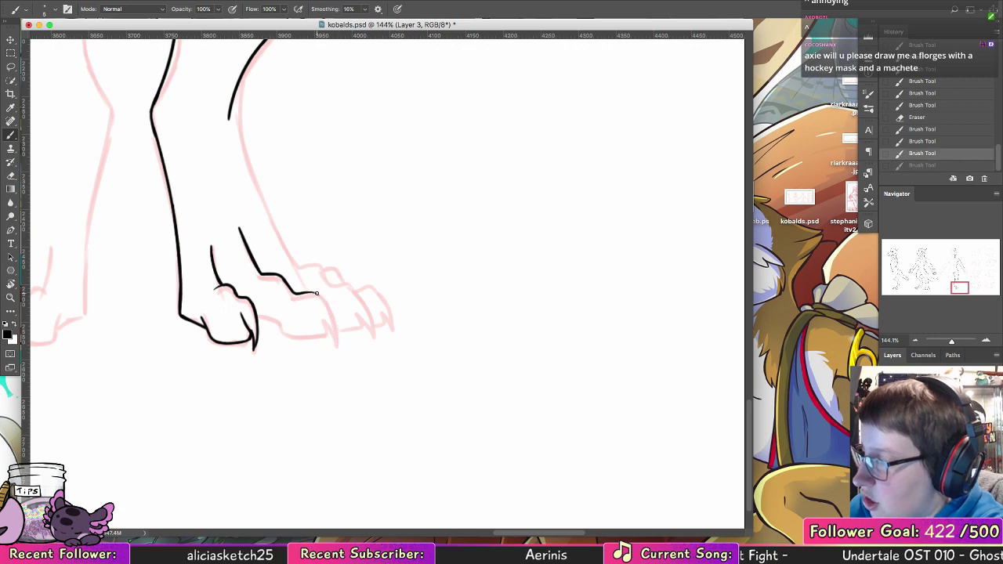
{"action": "mouse_move", "coordinate": [315, 294]}
{"action": "left_mouse_down"}
{"action": "mouse_move", "coordinate": [337, 341]}
{"action": "mouse_move", "coordinate": [325, 316]}
{"action": "left_mouse_up"}
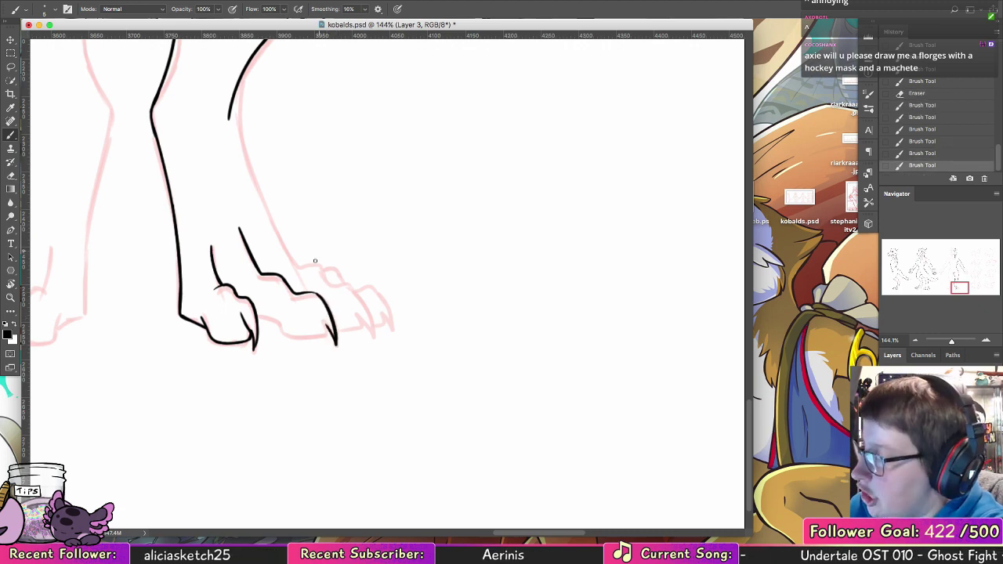
{"action": "left_click_drag", "start_coordinate": [318, 296], "coordinate": [322, 302]}
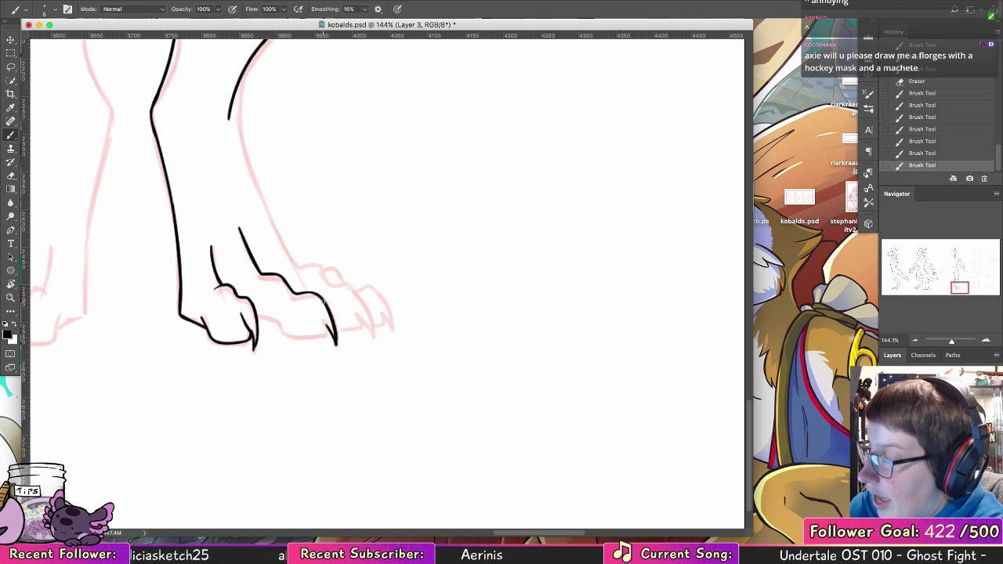
- Ink the second toe's underside from the innermost toe's claw across to its own claw
{"action": "left_click_drag", "start_coordinate": [261, 318], "coordinate": [315, 338]}
{"action": "key", "text": "alt+super+z"}
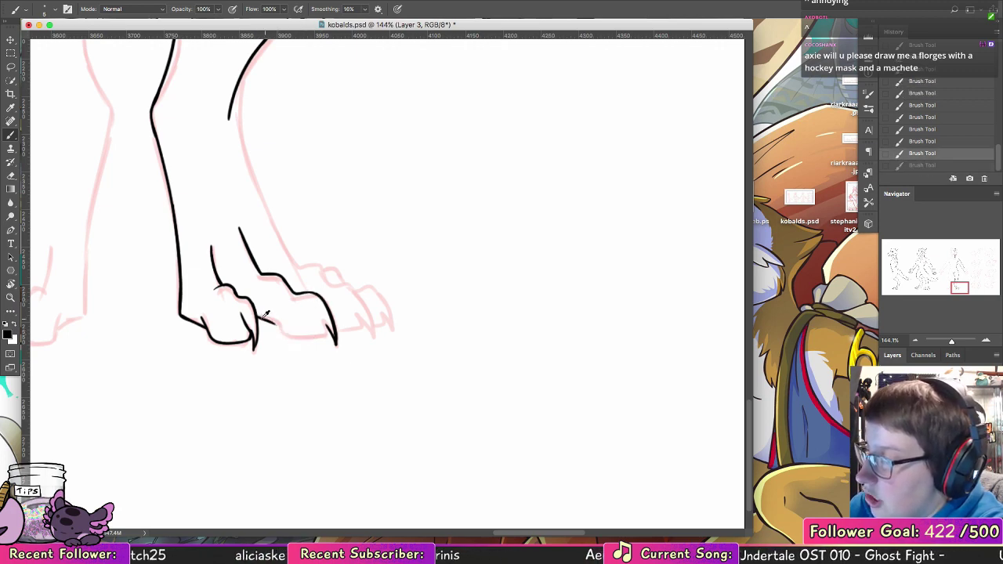
{"action": "key", "text": "alt+super+z"}
{"action": "mouse_move", "coordinate": [257, 316]}
{"action": "left_mouse_down"}
{"action": "mouse_move", "coordinate": [287, 334]}
{"action": "mouse_move", "coordinate": [276, 321]}
{"action": "mouse_move", "coordinate": [323, 334]}
{"action": "mouse_move", "coordinate": [290, 335]}
{"action": "mouse_move", "coordinate": [330, 339]}
{"action": "left_mouse_up"}
{"action": "key", "text": "super+z"}
{"action": "key", "text": "super+z"}
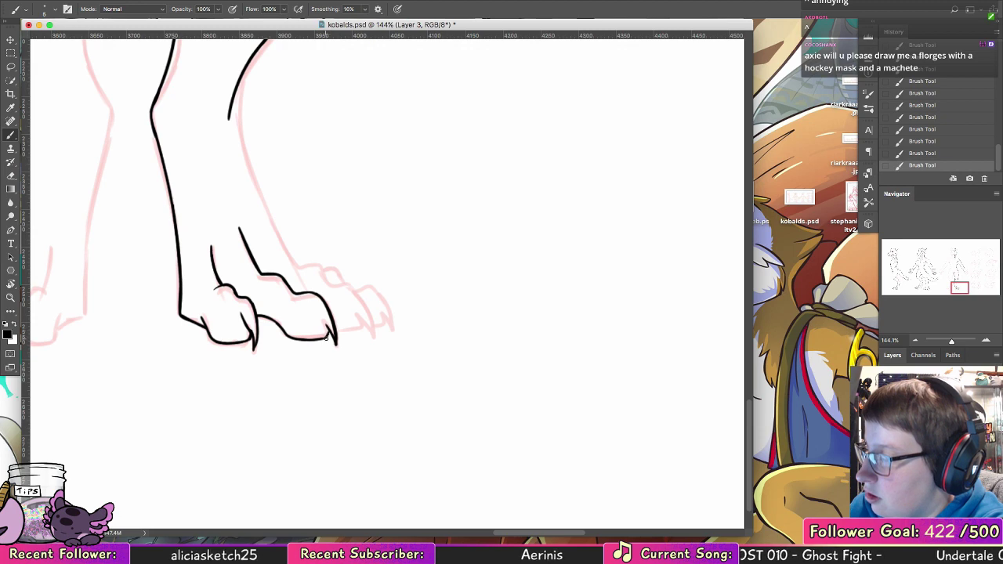
- Ink the lower leg's outer contour from the ankle joint down into the third toe, including that toe's claw and underside
{"action": "left_click_drag", "start_coordinate": [229, 111], "coordinate": [249, 176]}
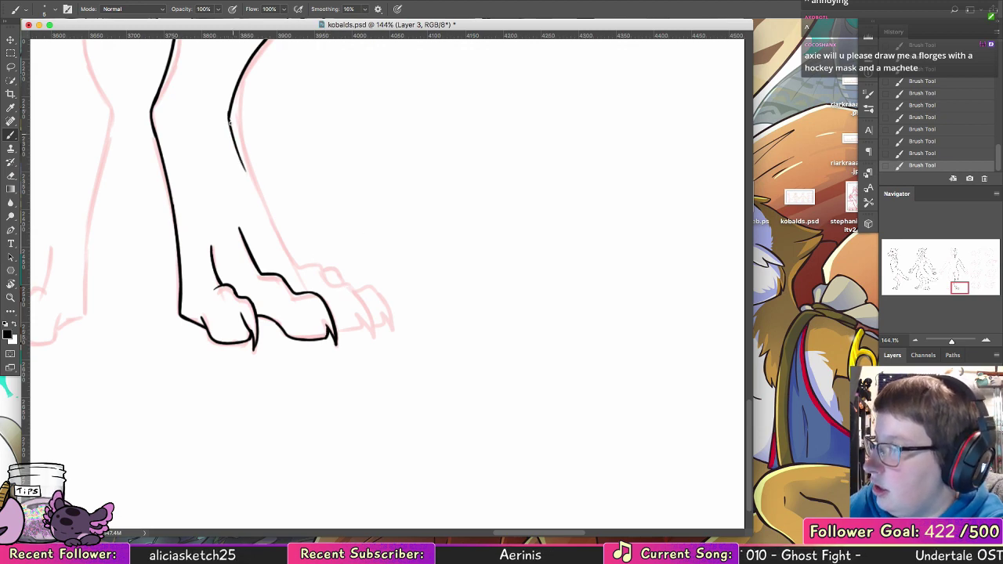
{"action": "key", "text": "super+z"}
{"action": "mouse_move", "coordinate": [229, 111]}
{"action": "left_mouse_down"}
{"action": "mouse_move", "coordinate": [266, 222]}
{"action": "mouse_move", "coordinate": [259, 215]}
{"action": "mouse_move", "coordinate": [290, 272]}
{"action": "mouse_move", "coordinate": [285, 259]}
{"action": "mouse_move", "coordinate": [345, 286]}
{"action": "mouse_move", "coordinate": [372, 334]}
{"action": "mouse_move", "coordinate": [358, 316]}
{"action": "mouse_move", "coordinate": [359, 330]}
{"action": "mouse_move", "coordinate": [337, 332]}
{"action": "mouse_move", "coordinate": [364, 329]}
{"action": "left_mouse_up"}
{"action": "key", "text": "super+z"}
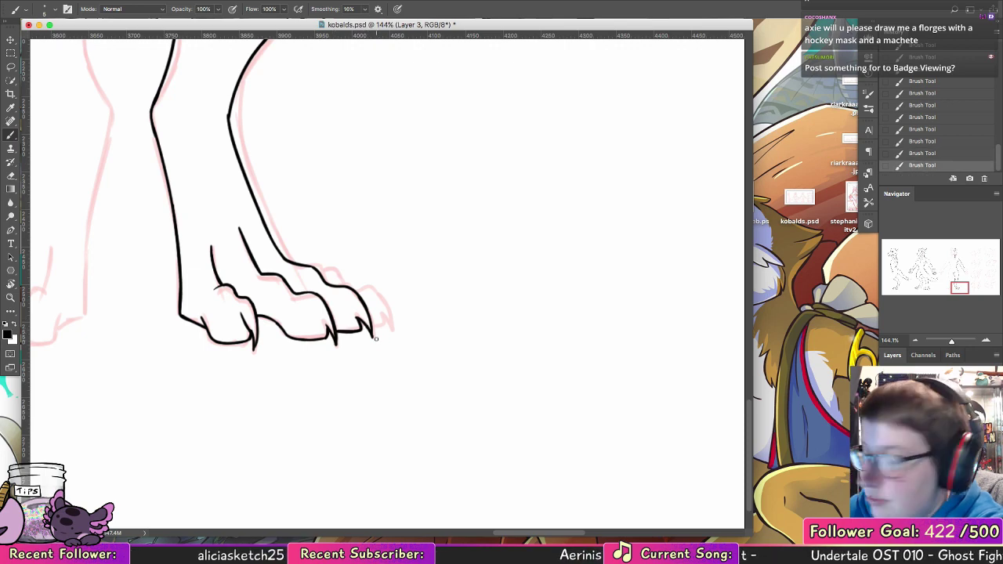
- Ink the foot's outermost toe behind the third one, with its rounded top and claw
{"action": "mouse_move", "coordinate": [456, 285]}
{"action": "left_mouse_down"}
{"action": "mouse_move", "coordinate": [415, 286]}
{"action": "mouse_move", "coordinate": [410, 271]}
{"action": "left_mouse_up"}
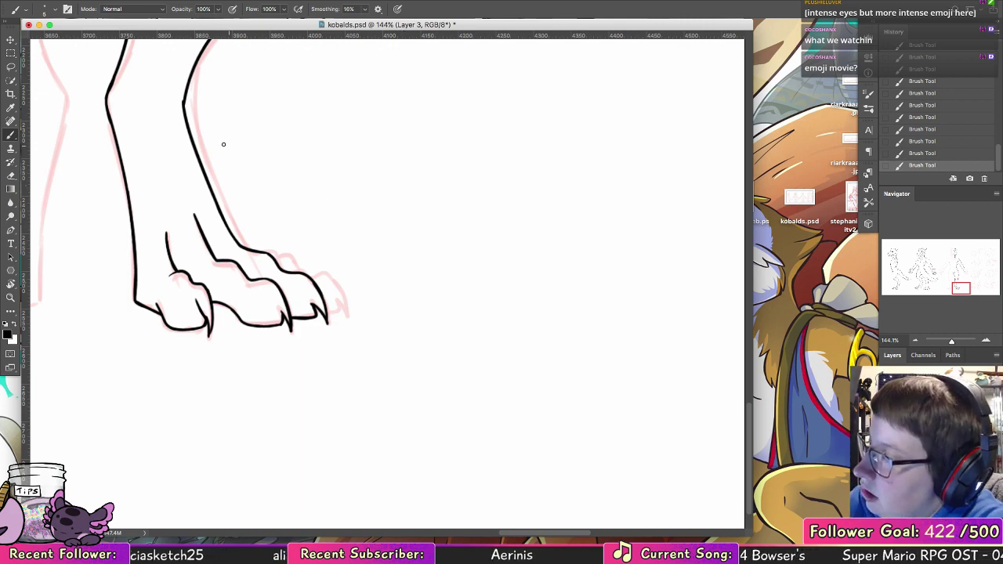
{"action": "mouse_move", "coordinate": [271, 255]}
{"action": "left_mouse_down"}
{"action": "mouse_move", "coordinate": [339, 290]}
{"action": "mouse_move", "coordinate": [346, 313]}
{"action": "mouse_move", "coordinate": [334, 311]}
{"action": "left_mouse_up"}
{"action": "key", "text": "super+z"}
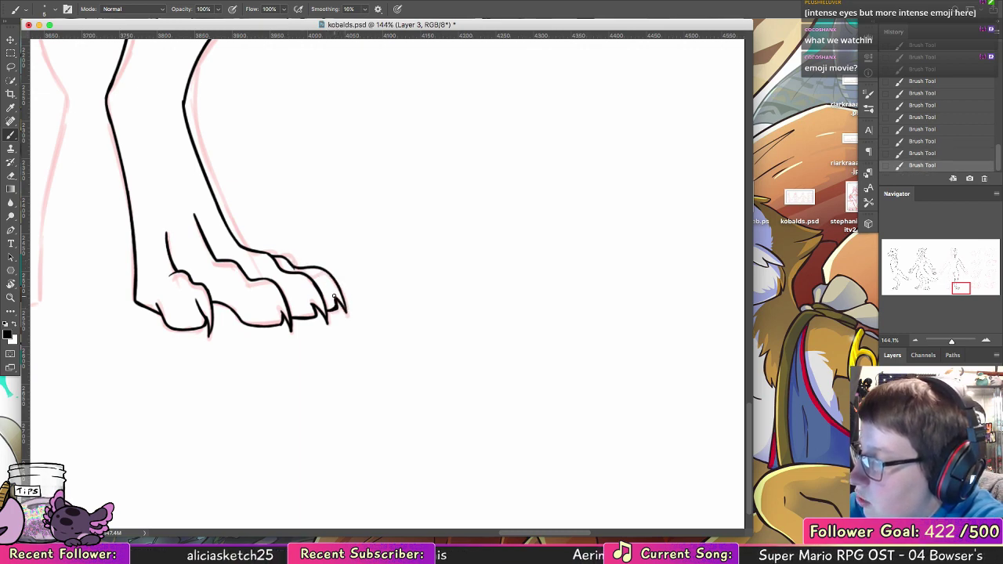
{"action": "scroll", "coordinate": [376, 313], "scroll_direction": "up", "scroll_amount": 5}
{"action": "scroll", "coordinate": [376, 313], "scroll_direction": "left", "scroll_amount": 2}
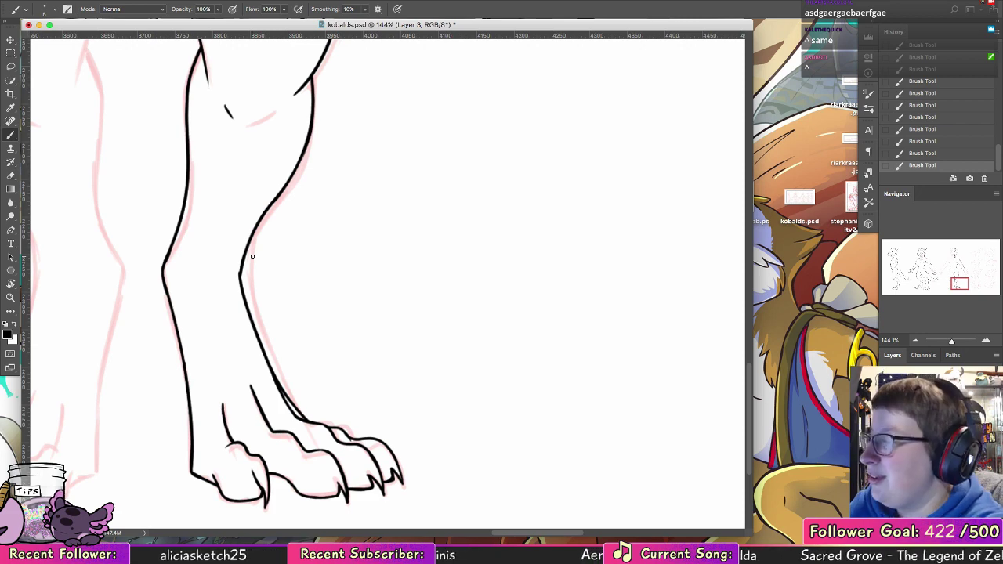
{"action": "scroll", "coordinate": [229, 322], "scroll_direction": "down", "scroll_amount": 4}
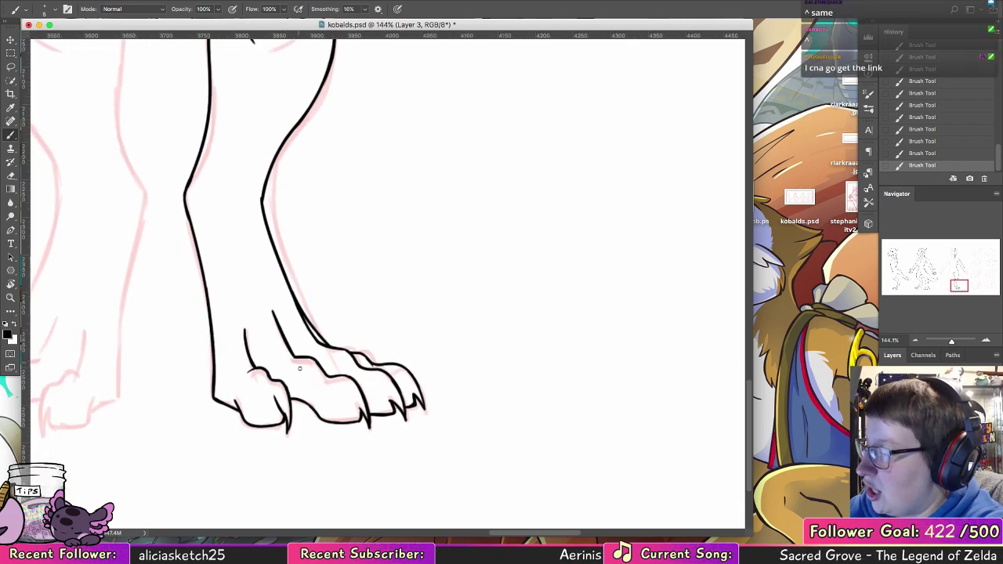
{"action": "key", "text": "ctrl+z"}
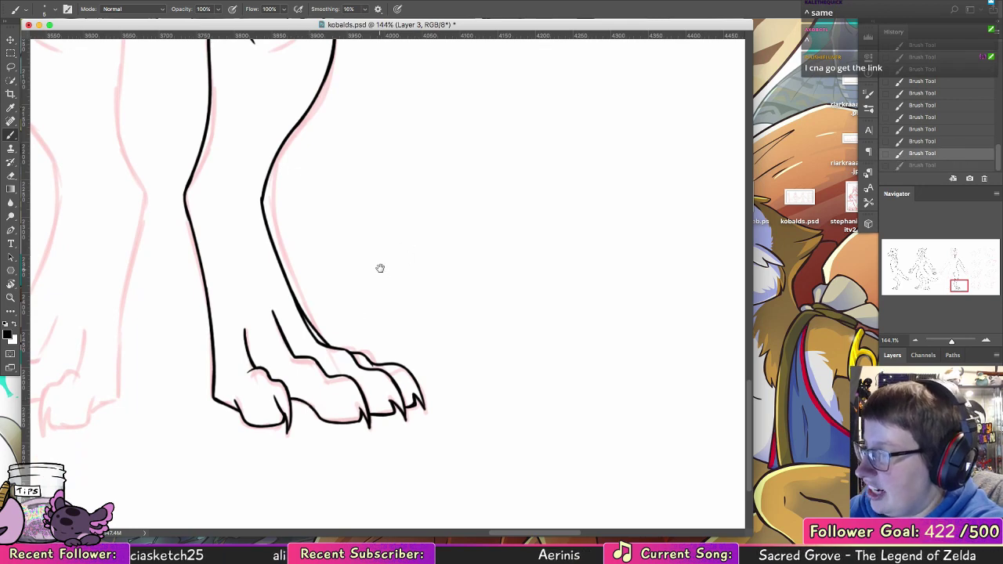
- Lasso the inked open hand of the three-quarter-view figure and place a duplicate at the front-view figure's right-hand wrist
{"action": "mouse_move", "coordinate": [381, 269]}
{"action": "left_mouse_down"}
{"action": "mouse_move", "coordinate": [427, 387]}
{"action": "mouse_move", "coordinate": [453, 408]}
{"action": "left_mouse_up"}
{"action": "left_click_drag", "start_coordinate": [434, 258], "coordinate": [465, 156]}
{"action": "key", "text": "z"}
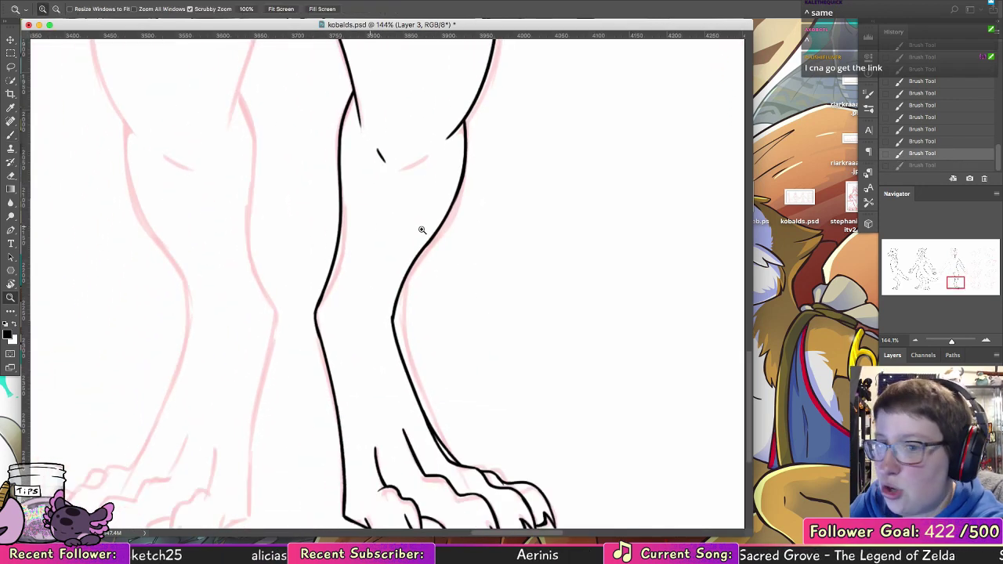
{"action": "left_click_drag", "start_coordinate": [510, 397], "coordinate": [446, 260]}
{"action": "scroll", "coordinate": [445, 261], "scroll_direction": "down", "scroll_amount": 3}
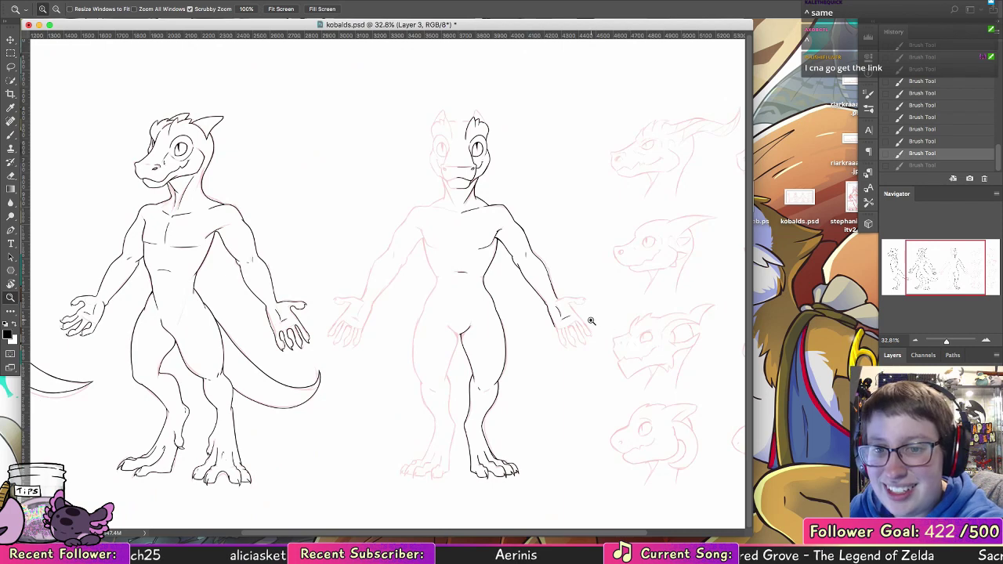
{"action": "scroll", "coordinate": [588, 320], "scroll_direction": "up", "scroll_amount": 1}
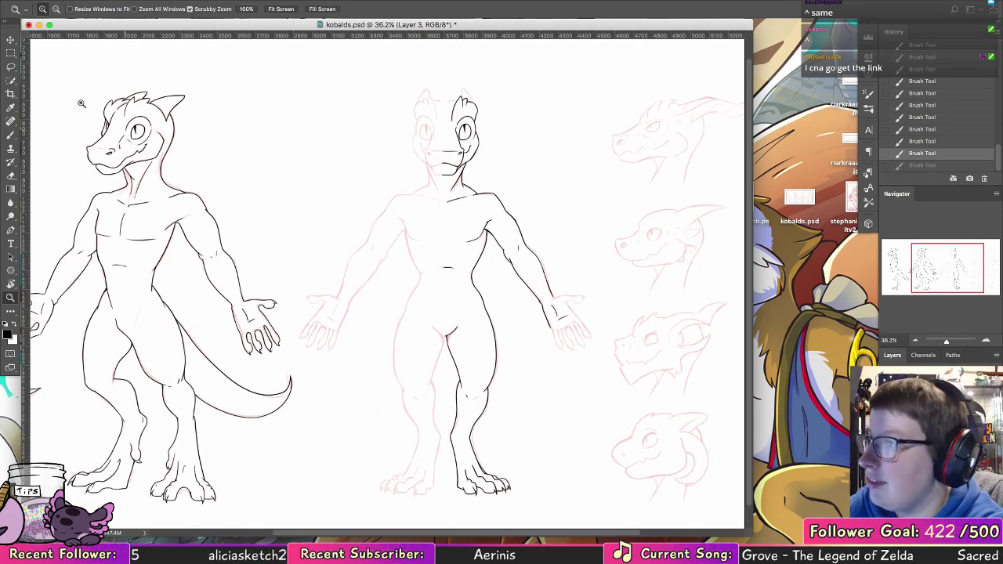
{"action": "left_click", "coordinate": [11, 54]}
{"action": "left_click", "coordinate": [11, 67]}
{"action": "mouse_move", "coordinate": [254, 282]}
{"action": "left_mouse_down"}
{"action": "mouse_move", "coordinate": [364, 307]}
{"action": "mouse_move", "coordinate": [587, 303]}
{"action": "left_mouse_up"}
{"action": "key", "text": "v"}
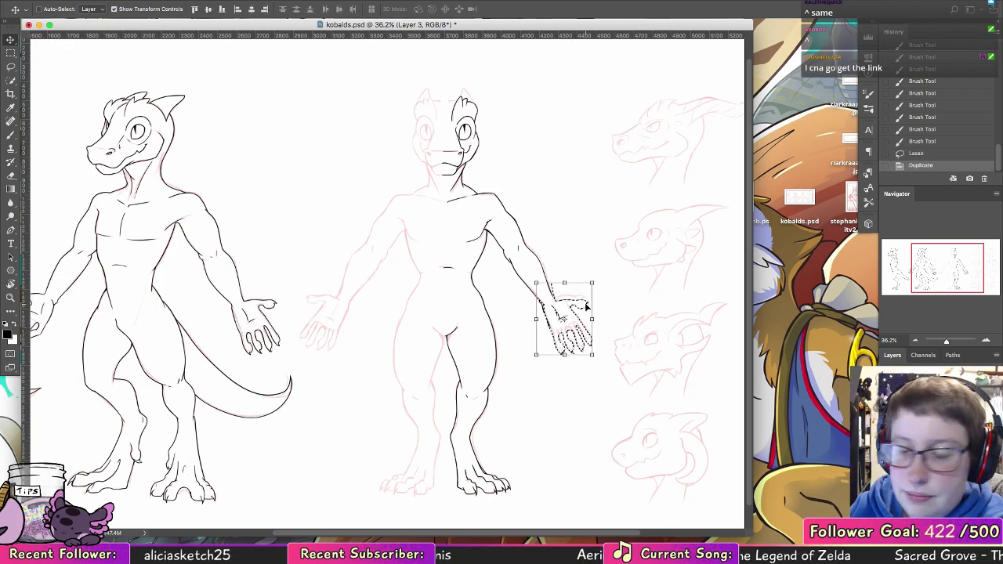
- Rotate the duplicated hand by -4.56° and shift it to line up with the front-view figure's forearm and sketch
{"action": "left_click", "coordinate": [11, 298]}
{"action": "left_click_drag", "start_coordinate": [639, 364], "coordinate": [699, 380]}
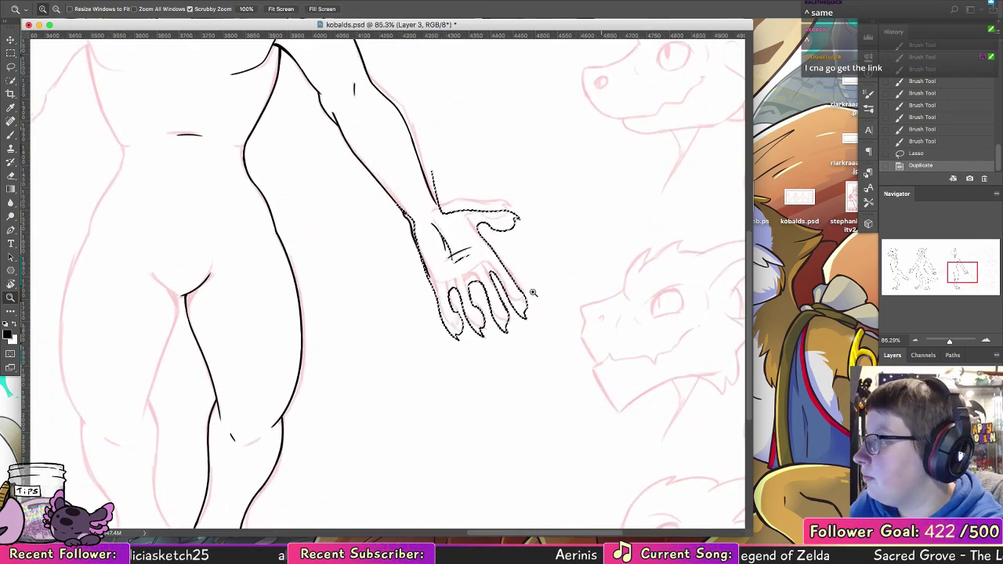
{"action": "key", "text": "ctrl+t"}
{"action": "left_click_drag", "start_coordinate": [533, 168], "coordinate": [551, 152]}
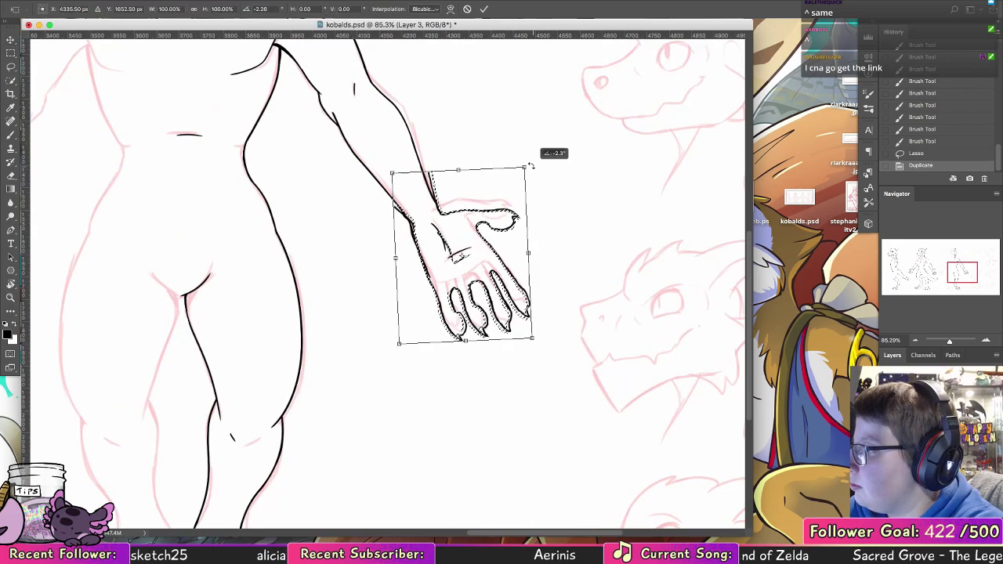
{"action": "left_click_drag", "start_coordinate": [506, 238], "coordinate": [506, 256]}
{"action": "key", "text": "Return"}
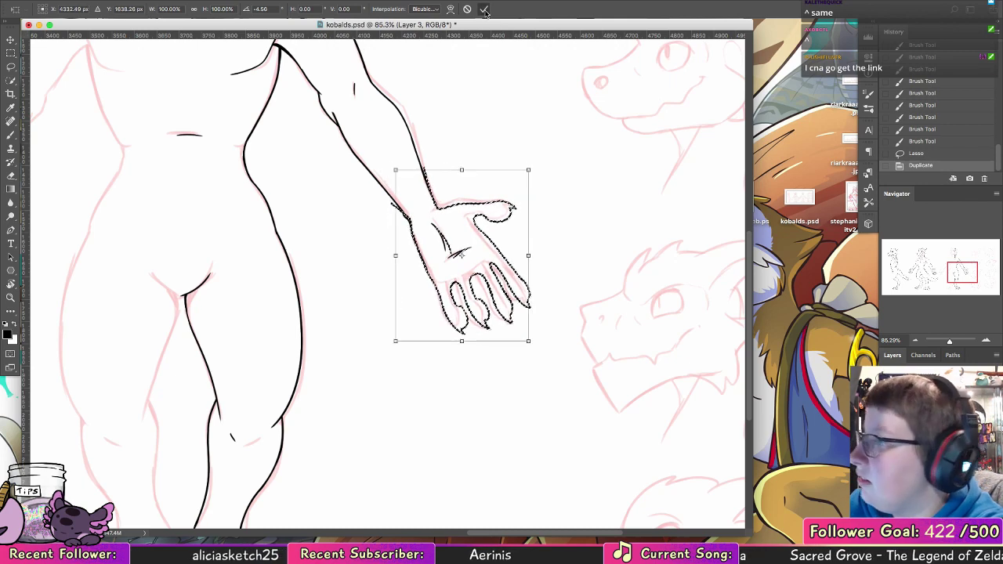
- Deselect the hand and erase the overlapping line ends on both sides of the wrist where it joins the forearm
{"action": "left_click", "coordinate": [10, 175]}
{"action": "key", "text": "ctrl+d"}
{"action": "left_click", "coordinate": [396, 207]}
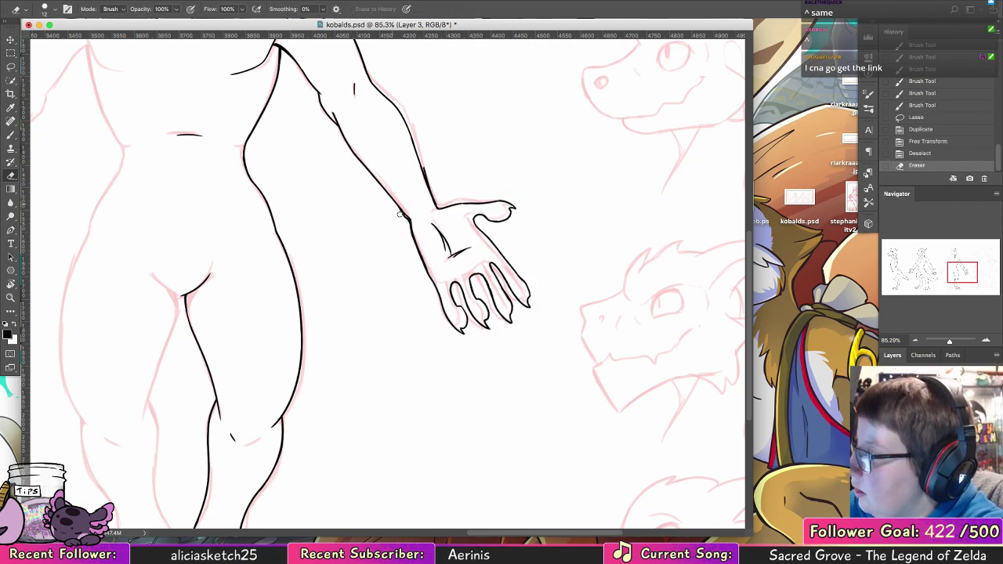
{"action": "left_click", "coordinate": [404, 207]}
{"action": "left_click", "coordinate": [408, 217]}
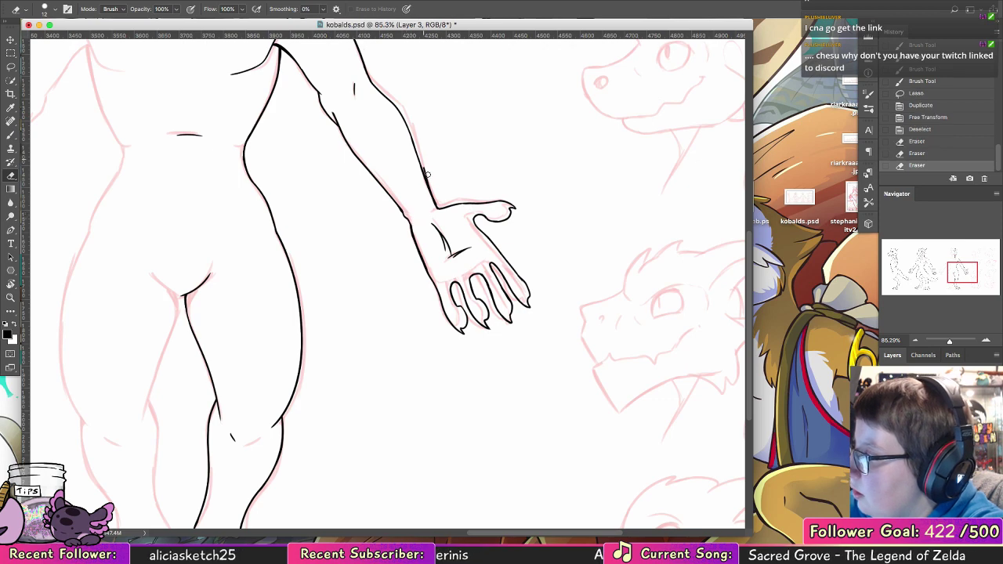
{"action": "left_click_drag", "start_coordinate": [426, 170], "coordinate": [437, 202]}
{"action": "left_click", "coordinate": [437, 202]}
{"action": "key", "text": "b"}
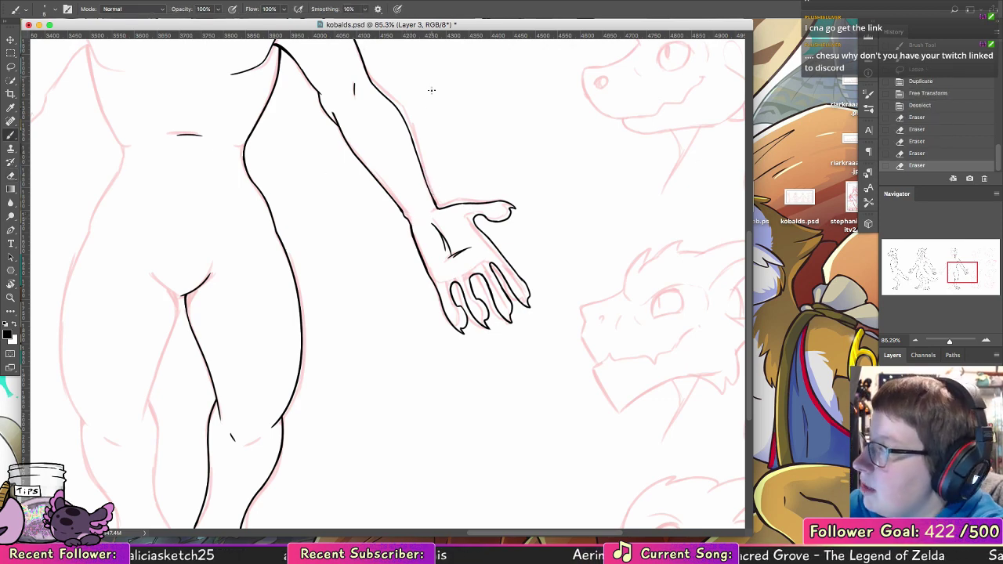
- Reinforce the front-view figure's forearm line just above the wrist and erase the thick parts of the palm crease
{"action": "left_click_drag", "start_coordinate": [422, 166], "coordinate": [433, 199]}
{"action": "left_click_drag", "start_coordinate": [420, 165], "coordinate": [432, 195]}
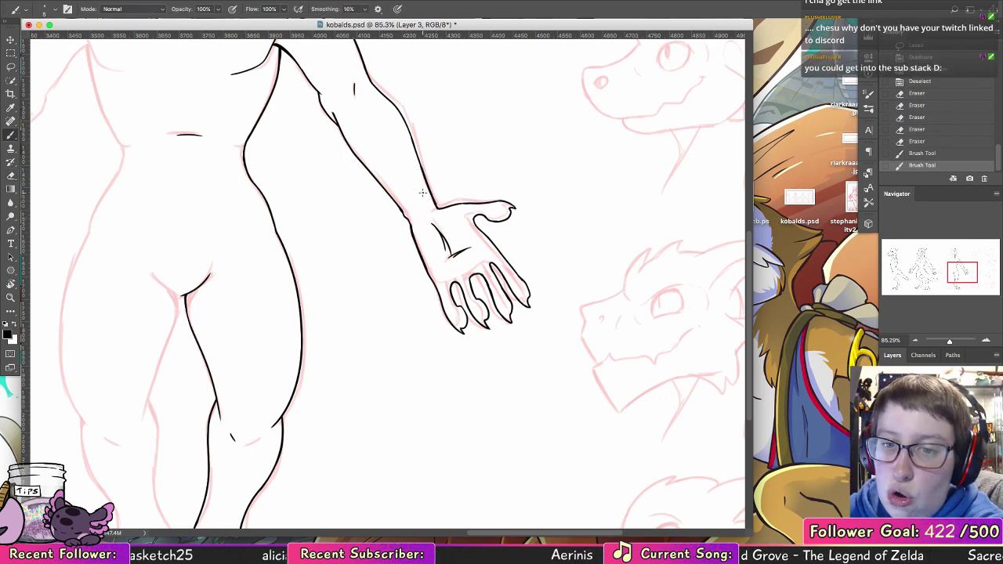
{"action": "left_click", "coordinate": [11, 176]}
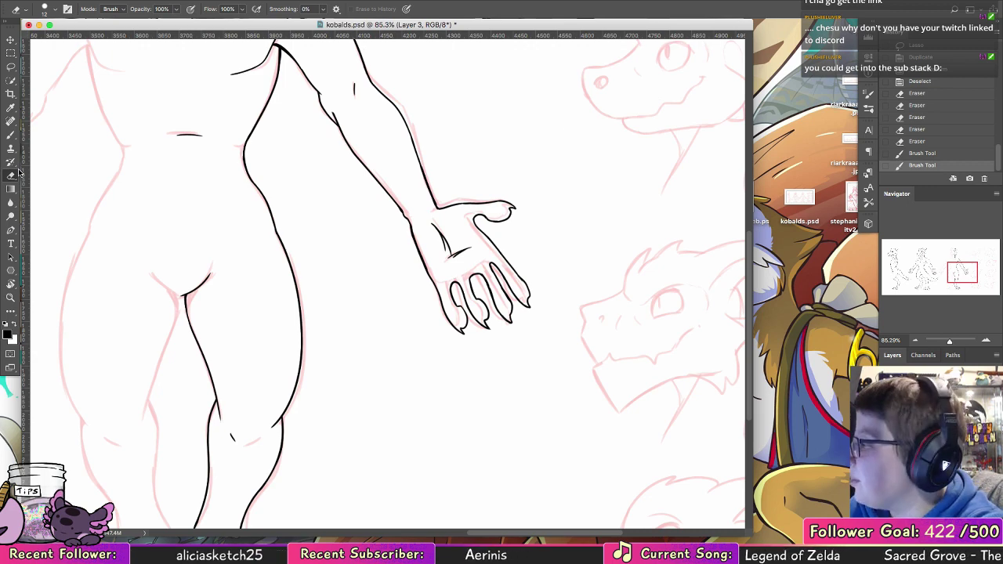
{"action": "left_click_drag", "start_coordinate": [436, 226], "coordinate": [452, 256]}
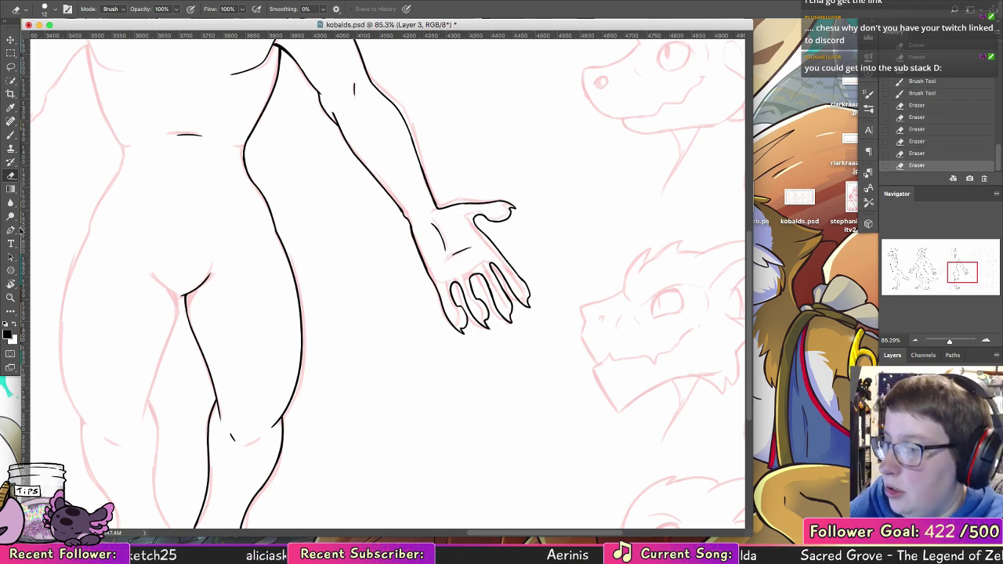
- Ink the pointed horn behind the front-view head's tuft and the short line across the top of its skull
{"action": "left_click", "coordinate": [10, 298]}
{"action": "left_click_drag", "start_coordinate": [384, 296], "coordinate": [219, 303]}
{"action": "left_click_drag", "start_coordinate": [574, 332], "coordinate": [602, 338]}
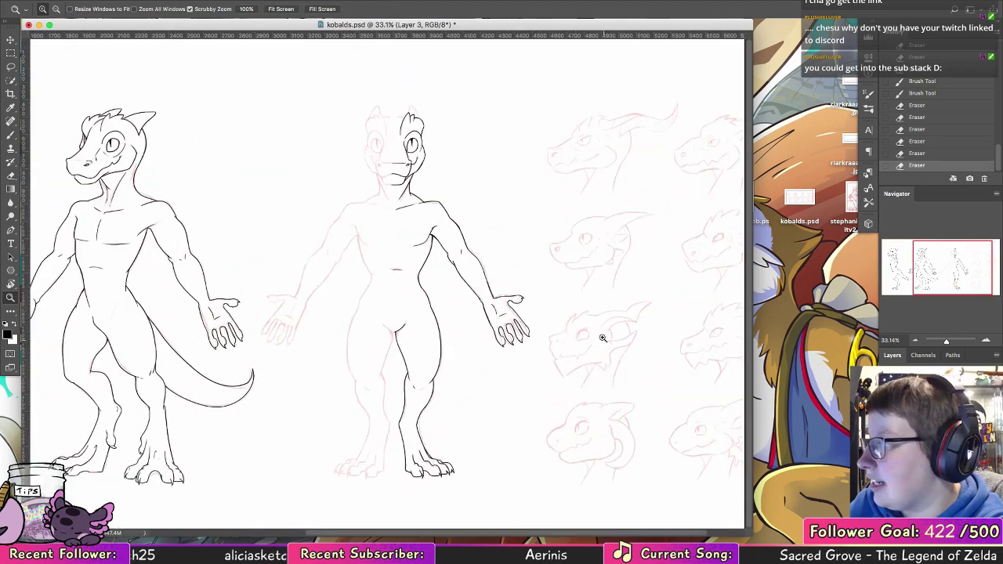
{"action": "left_click_drag", "start_coordinate": [430, 102], "coordinate": [488, 105]}
{"action": "left_click", "coordinate": [11, 135]}
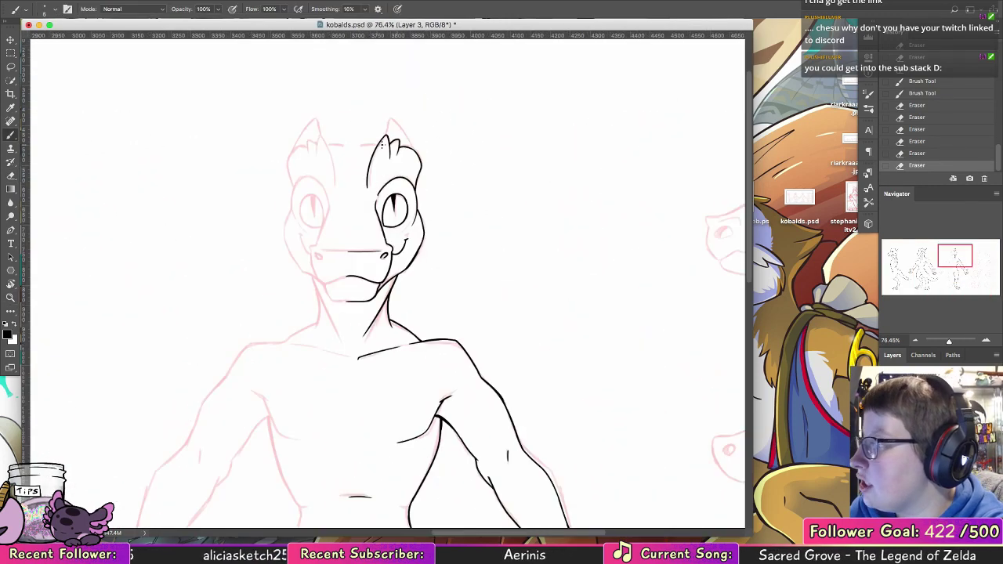
{"action": "mouse_move", "coordinate": [382, 144]}
{"action": "left_mouse_down"}
{"action": "mouse_move", "coordinate": [356, 142]}
{"action": "mouse_move", "coordinate": [393, 119]}
{"action": "mouse_move", "coordinate": [415, 153]}
{"action": "left_mouse_up"}
{"action": "key", "text": "super+z"}
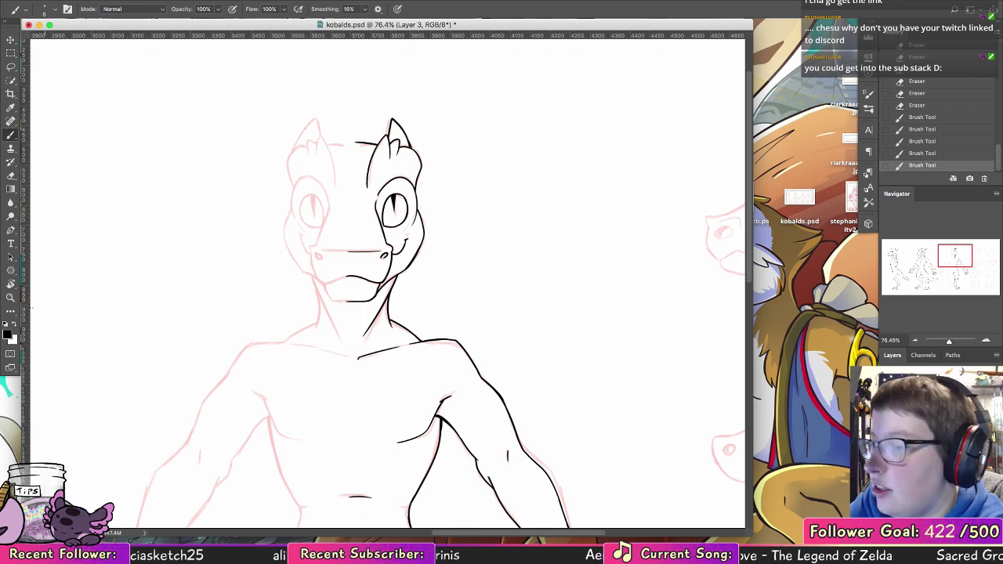
- Select the front-view figure's inked half with a rectangular marquee, duplicate it and flip the duplicate horizontally
{"action": "left_click", "coordinate": [11, 297]}
{"action": "left_click_drag", "start_coordinate": [394, 259], "coordinate": [302, 232]}
{"action": "left_click", "coordinate": [10, 54]}
{"action": "left_click_drag", "start_coordinate": [262, 78], "coordinate": [499, 406]}
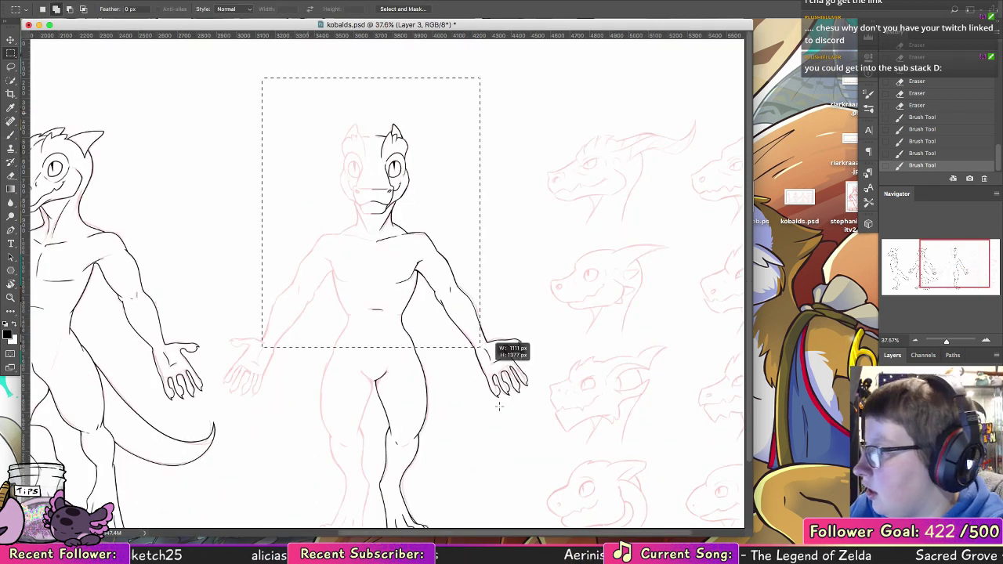
{"action": "left_click_drag", "start_coordinate": [479, 347], "coordinate": [559, 486]}
{"action": "key", "text": "v"}
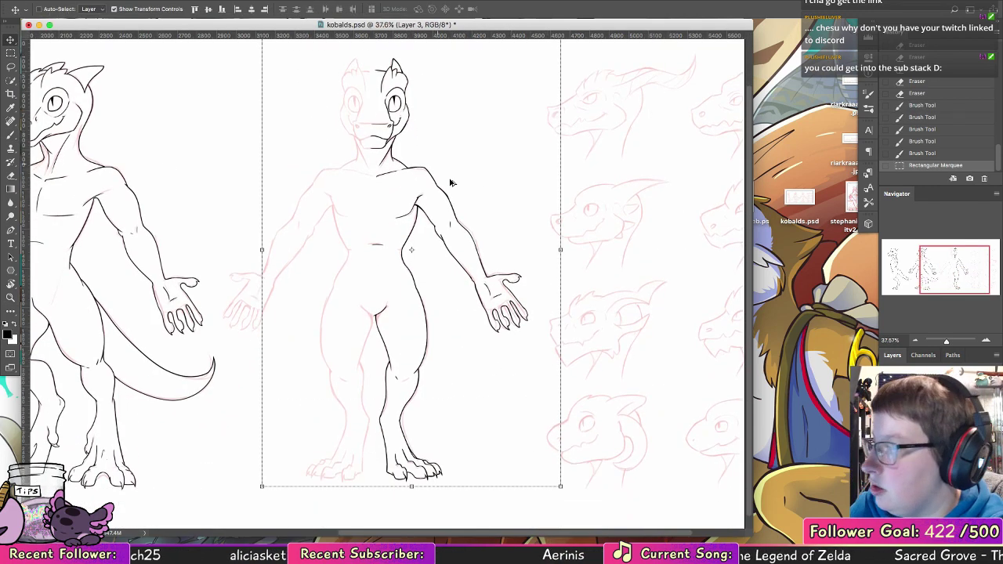
{"action": "left_click_drag", "start_coordinate": [483, 250], "coordinate": [429, 250]}
{"action": "left_click", "coordinate": [118, 0]}
{"action": "mouse_move", "coordinate": [181, 228]}
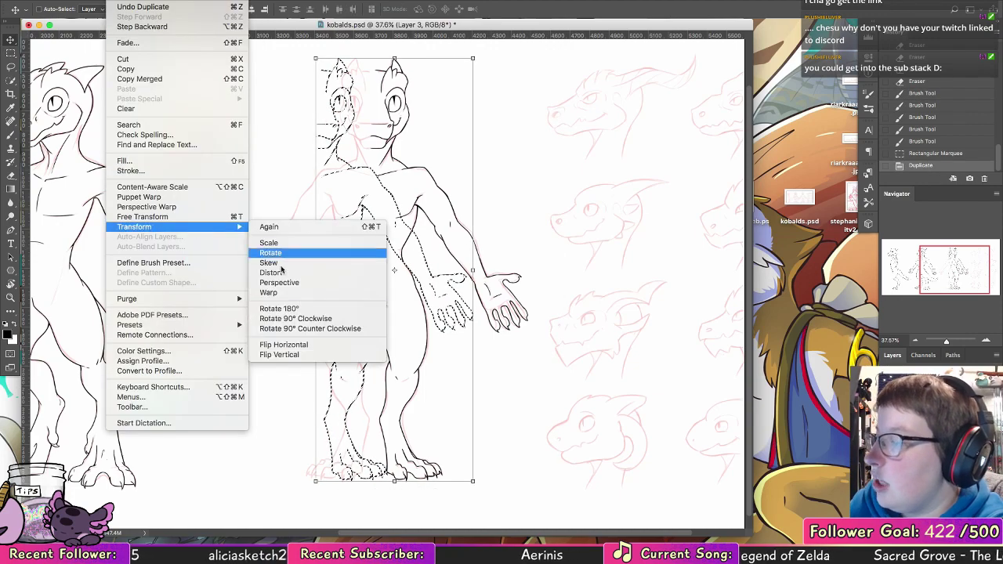
{"action": "left_click", "coordinate": [284, 344]}
- Nudge the flipped half across until it meets the original at the figure's centre line, and deselect it
{"action": "key", "text": "shift+Left"}
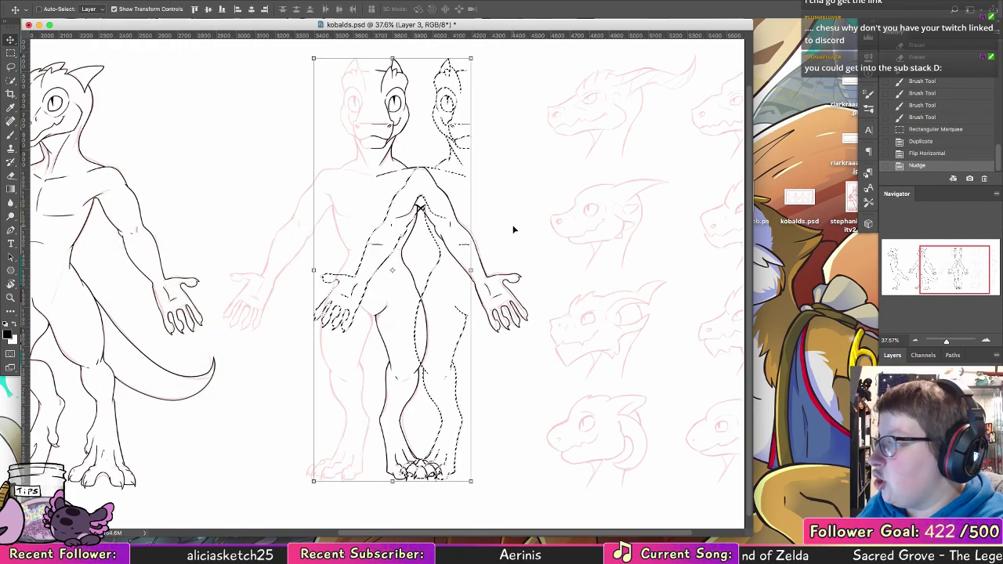
{"action": "key", "text": "shift+Left"}
{"action": "key", "text": "shift+Left"}
{"action": "key", "text": "shift+Left"}
{"action": "key", "text": "shift+Left"}
{"action": "key", "text": "shift+Left"}
{"action": "key", "text": "shift+Left"}
{"action": "key", "text": "shift+Left"}
{"action": "key", "text": "shift+Left"}
{"action": "key", "text": "shift+Left"}
{"action": "key", "text": "shift+Left"}
{"action": "key", "text": "shift+Left"}
{"action": "key", "text": "shift+Left"}
{"action": "key", "text": "shift+Left"}
{"action": "key", "text": "shift+Left"}
{"action": "key", "text": "shift+Left"}
{"action": "key", "text": "shift+Left"}
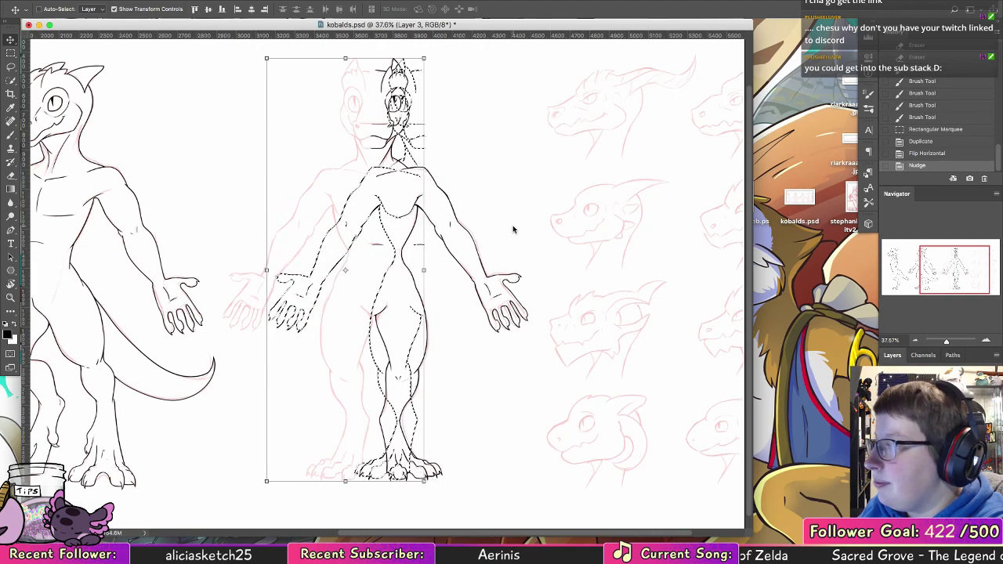
{"action": "key", "text": "shift+Left"}
{"action": "key", "text": "shift+Left"}
{"action": "key", "text": "shift+Left"}
{"action": "key", "text": "shift+Left"}
{"action": "key", "text": "shift+Left"}
{"action": "key", "text": "shift+Left"}
{"action": "key", "text": "shift+Left"}
{"action": "key", "text": "shift+Left"}
{"action": "key", "text": "shift+Left"}
{"action": "key", "text": "shift+Left"}
{"action": "key", "text": "shift+Left"}
{"action": "key", "text": "shift+Left"}
{"action": "key", "text": "shift+Left"}
{"action": "key", "text": "shift+Left"}
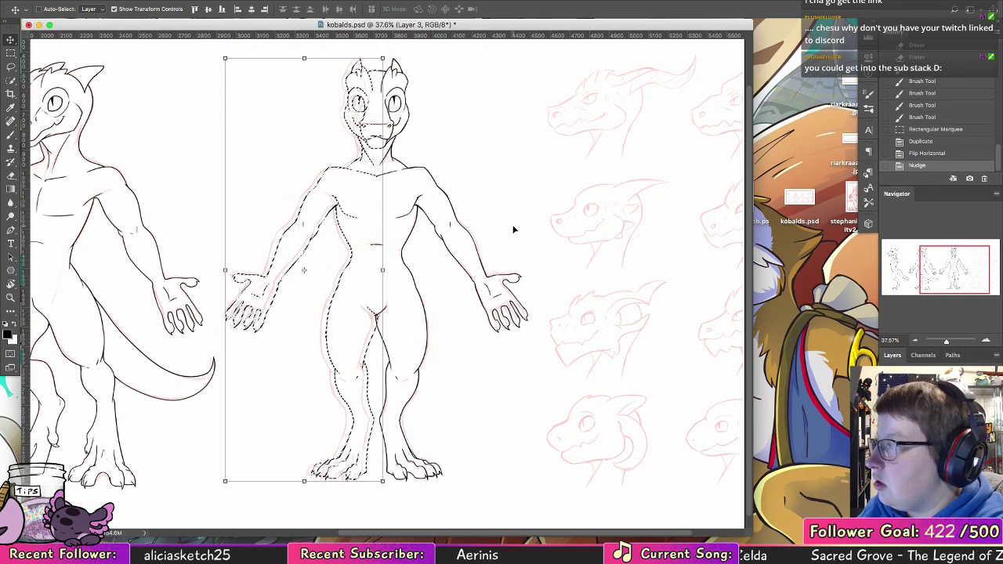
{"action": "key", "text": "shift+Left"}
{"action": "key", "text": "shift+Left"}
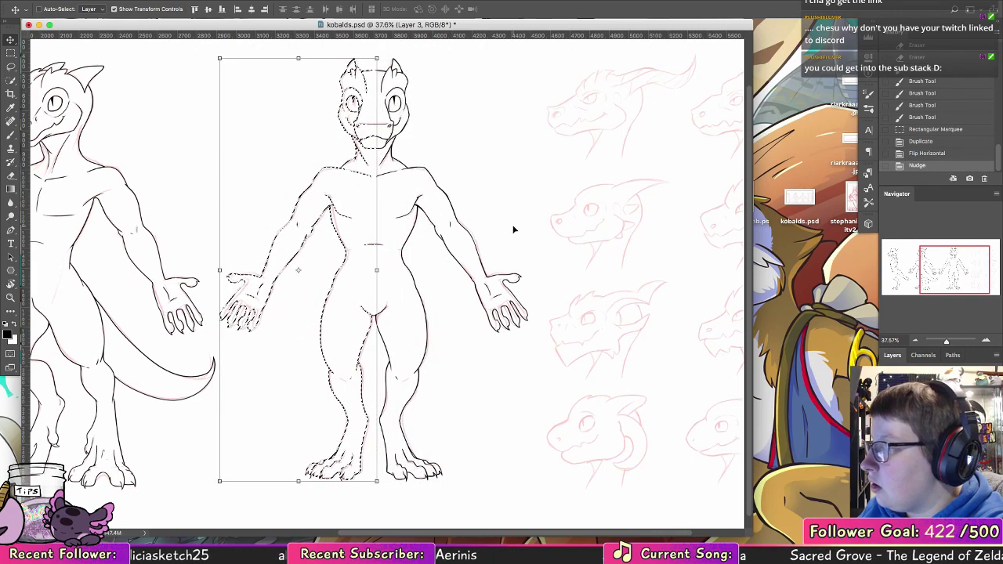
{"action": "key", "text": "ctrl+d"}
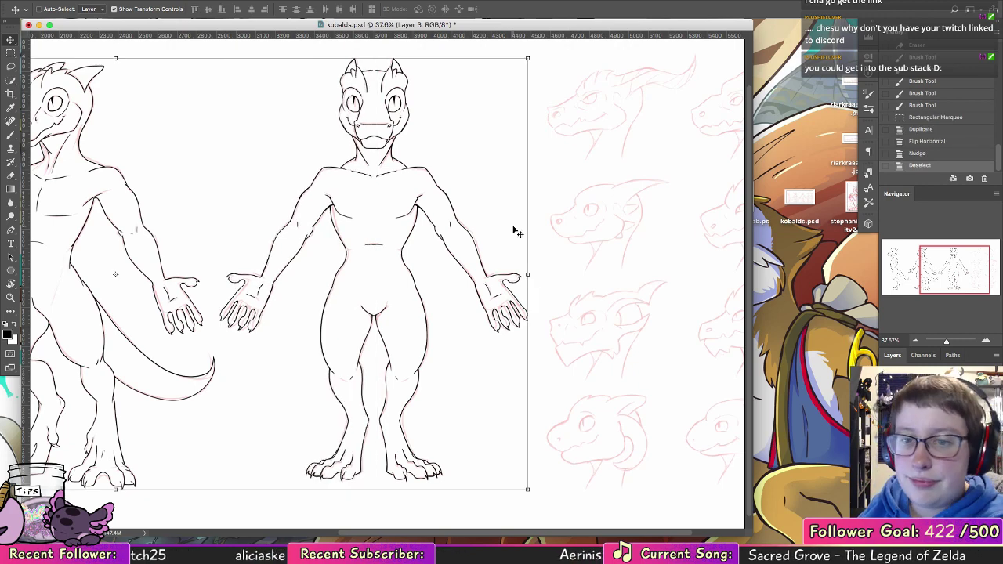
- Ink across the gap at the top of the front-view head so the two mirrored skull lines connect
{"action": "left_click", "coordinate": [10, 298]}
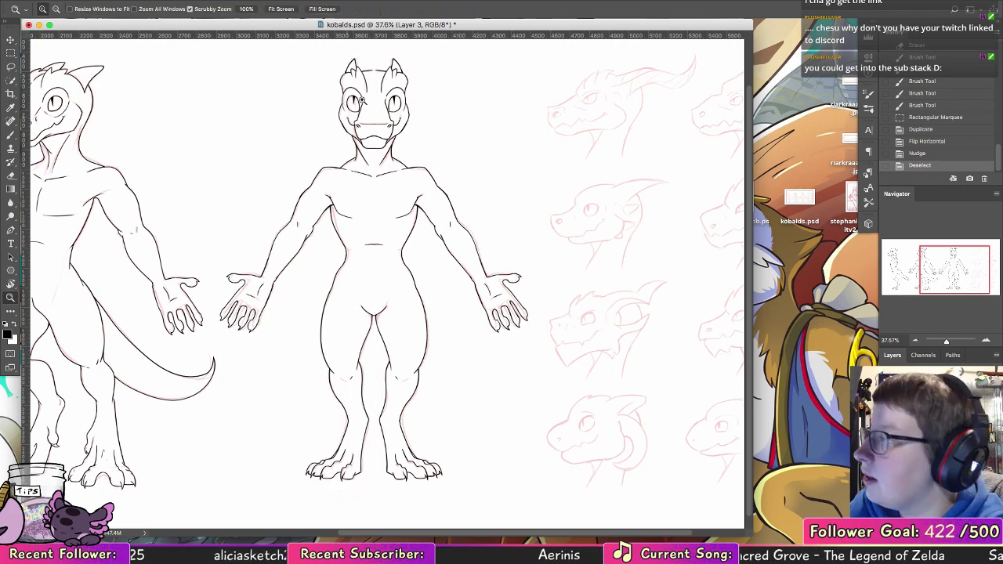
{"action": "left_click_drag", "start_coordinate": [372, 68], "coordinate": [439, 77]}
{"action": "left_click", "coordinate": [11, 135]}
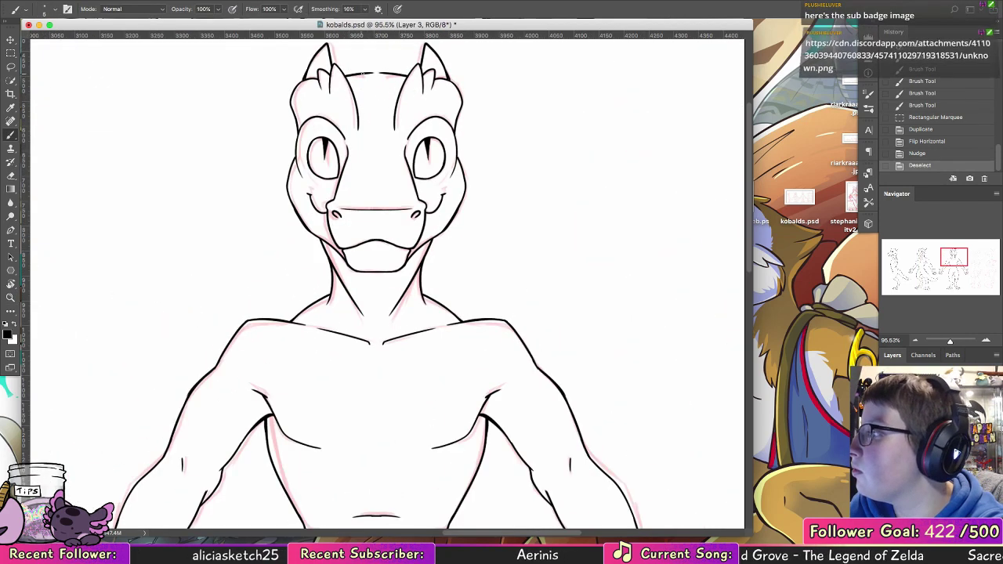
{"action": "left_click_drag", "start_coordinate": [367, 73], "coordinate": [408, 71]}
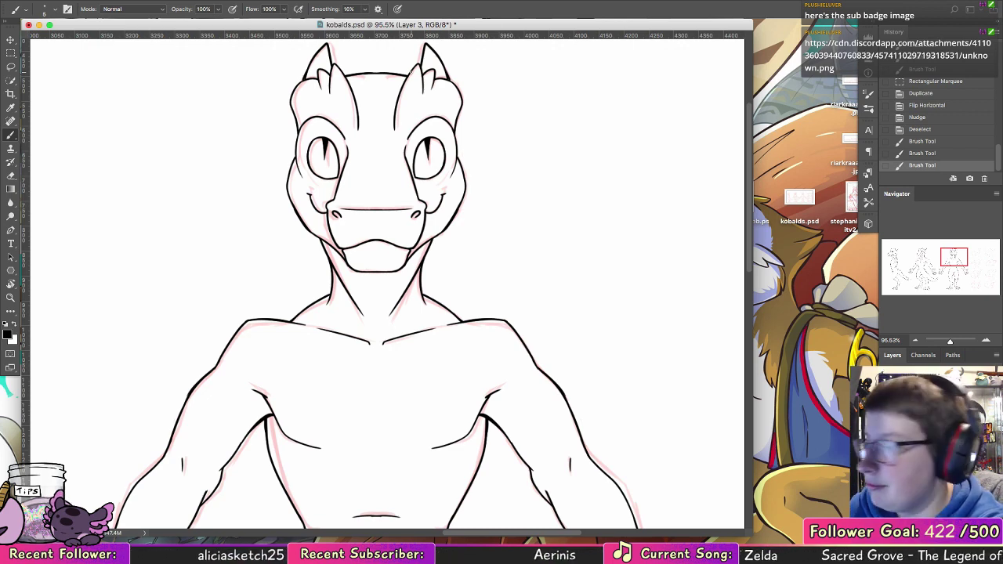
- Save the document with the whole canvas in view, and show the pink sketch layer again
{"action": "left_click", "coordinate": [12, 298]}
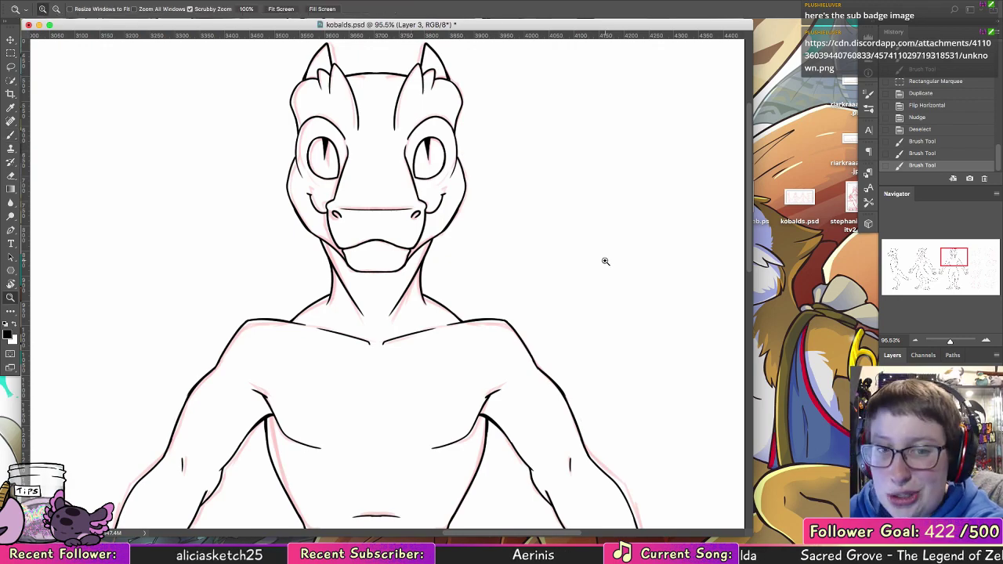
{"action": "left_click_drag", "start_coordinate": [604, 259], "coordinate": [569, 280]}
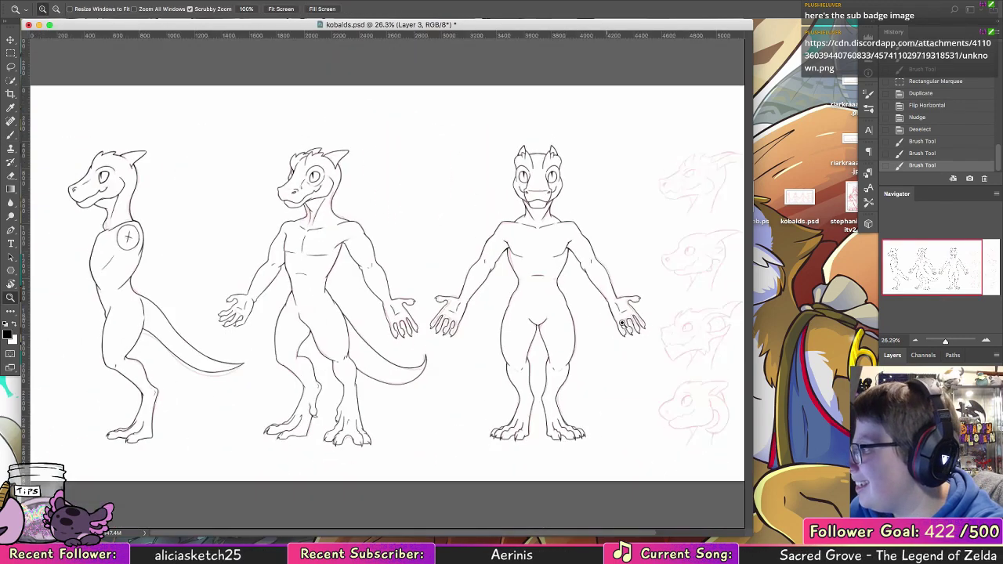
{"action": "left_click_drag", "start_coordinate": [664, 340], "coordinate": [722, 342]}
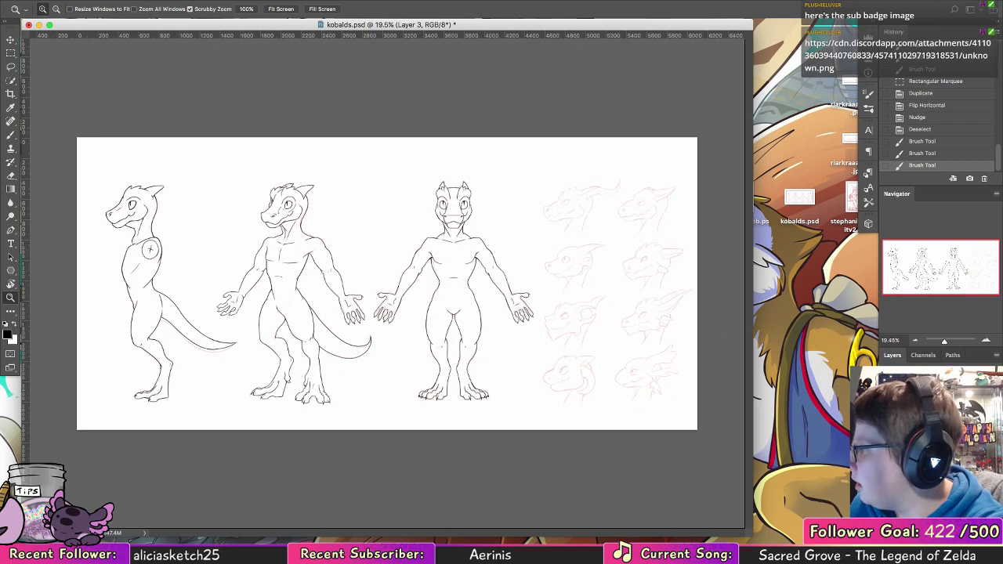
{"action": "key", "text": "ctrl+s"}
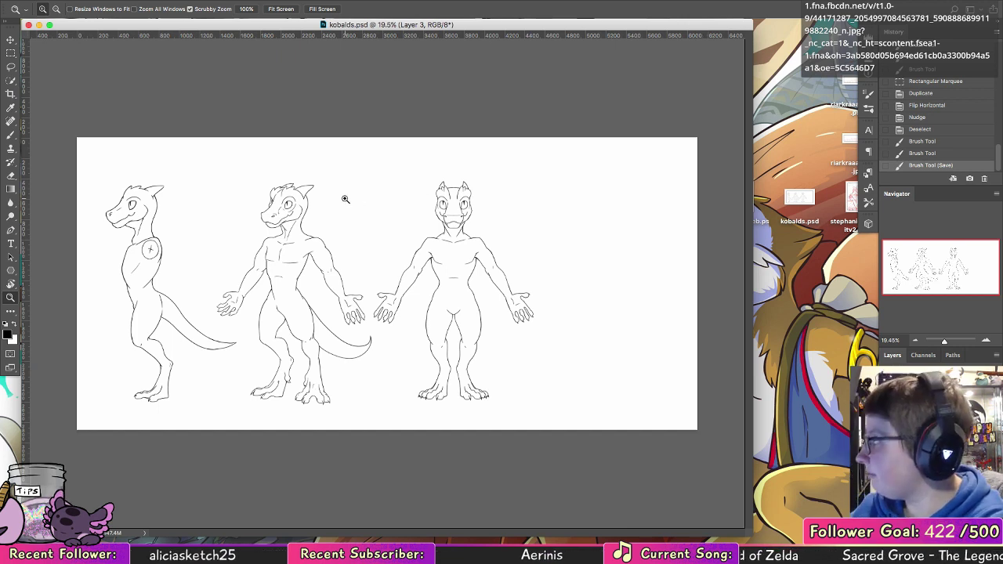
{"action": "left_click", "coordinate": [887, 462]}
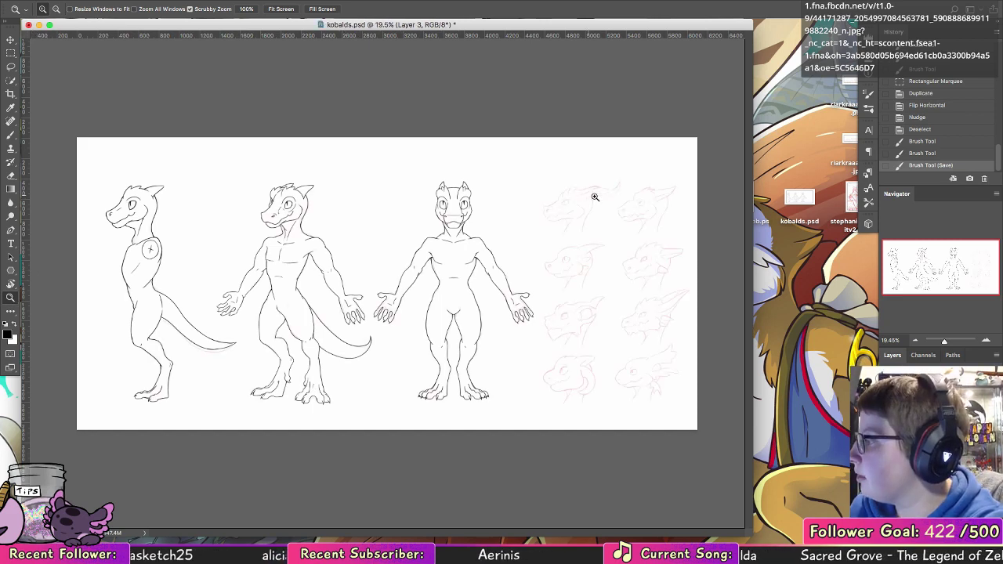
- Ink the almond-shaped eye with its slit pupil and upper lid on the long-horned head sketch in the upper row
{"action": "left_click_drag", "start_coordinate": [593, 196], "coordinate": [663, 206]}
{"action": "left_click", "coordinate": [11, 135]}
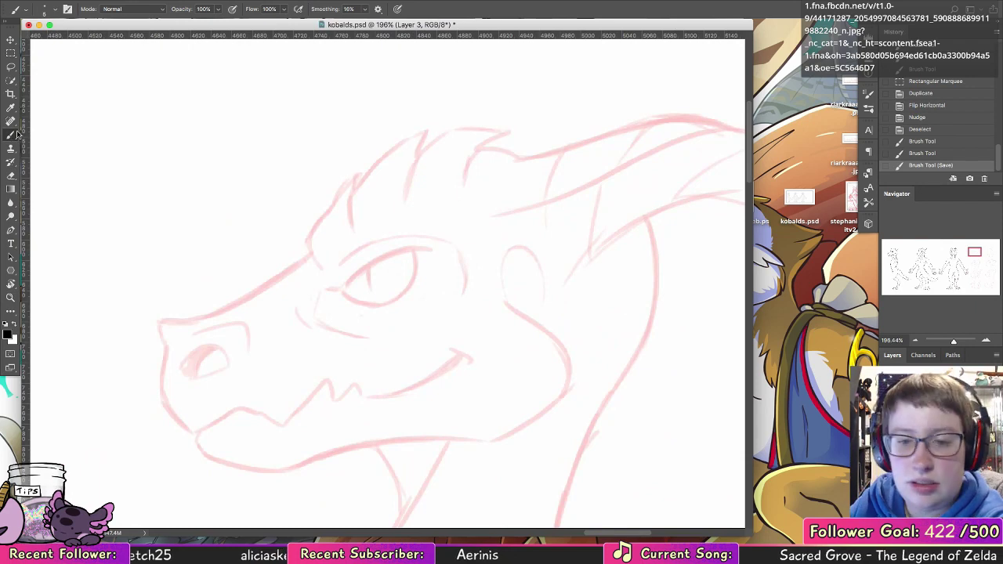
{"action": "mouse_move", "coordinate": [332, 289]}
{"action": "left_mouse_down"}
{"action": "mouse_move", "coordinate": [428, 249]}
{"action": "mouse_move", "coordinate": [349, 292]}
{"action": "mouse_move", "coordinate": [372, 302]}
{"action": "mouse_move", "coordinate": [414, 271]}
{"action": "mouse_move", "coordinate": [412, 287]}
{"action": "left_mouse_up"}
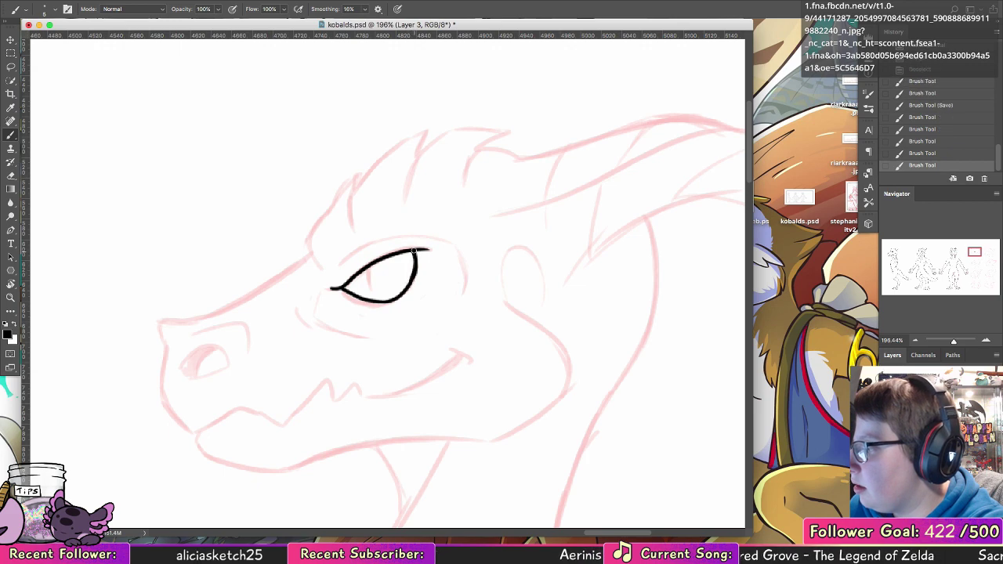
{"action": "mouse_move", "coordinate": [417, 249]}
{"action": "left_mouse_down"}
{"action": "mouse_move", "coordinate": [366, 271]}
{"action": "mouse_move", "coordinate": [369, 289]}
{"action": "mouse_move", "coordinate": [369, 266]}
{"action": "mouse_move", "coordinate": [362, 286]}
{"action": "mouse_move", "coordinate": [333, 288]}
{"action": "mouse_move", "coordinate": [426, 250]}
{"action": "left_mouse_up"}
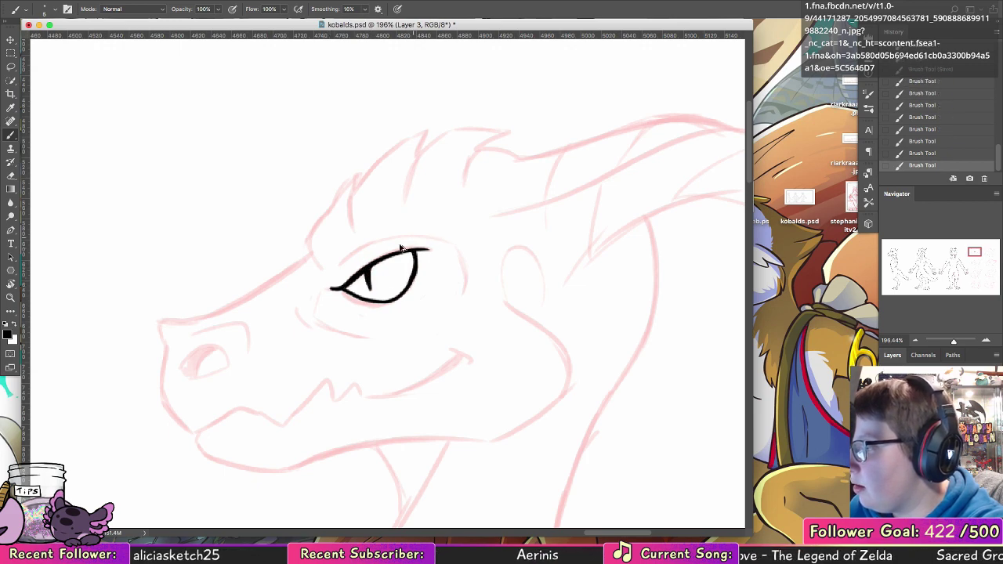
{"action": "key", "text": "super+z"}
{"action": "left_click_drag", "start_coordinate": [333, 288], "coordinate": [428, 249]}
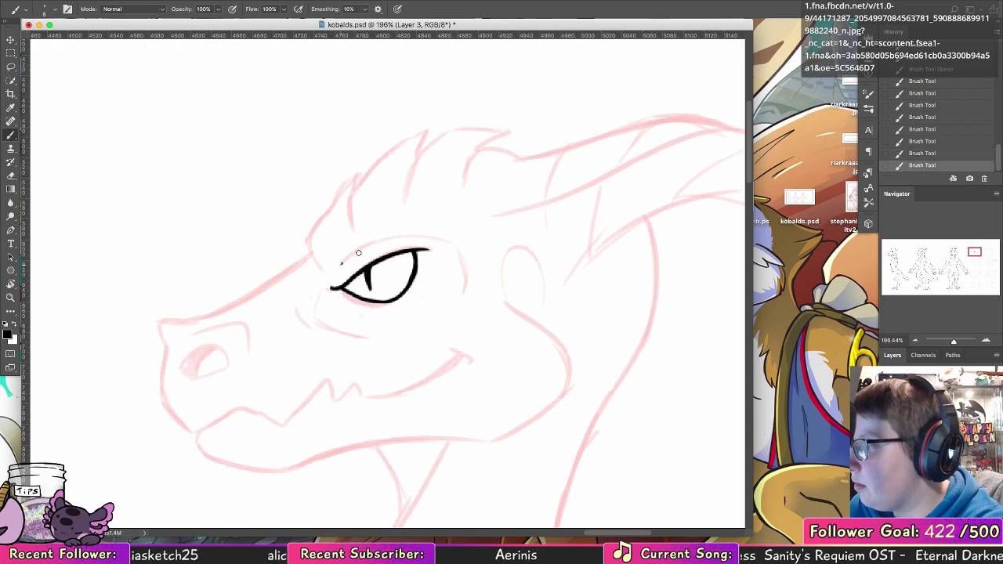
- Ink the brow arch above the eye and the curved socket line behind it
{"action": "mouse_move", "coordinate": [358, 253]}
{"action": "left_mouse_down"}
{"action": "mouse_move", "coordinate": [452, 243]}
{"action": "mouse_move", "coordinate": [454, 260]}
{"action": "left_mouse_up"}
{"action": "key", "text": "super+z"}
{"action": "key", "text": "super+z"}
{"action": "mouse_move", "coordinate": [344, 260]}
{"action": "left_mouse_down"}
{"action": "mouse_move", "coordinate": [429, 228]}
{"action": "mouse_move", "coordinate": [468, 269]}
{"action": "mouse_move", "coordinate": [340, 264]}
{"action": "mouse_move", "coordinate": [467, 270]}
{"action": "mouse_move", "coordinate": [443, 313]}
{"action": "left_mouse_up"}
{"action": "key", "text": "ctrl+z"}
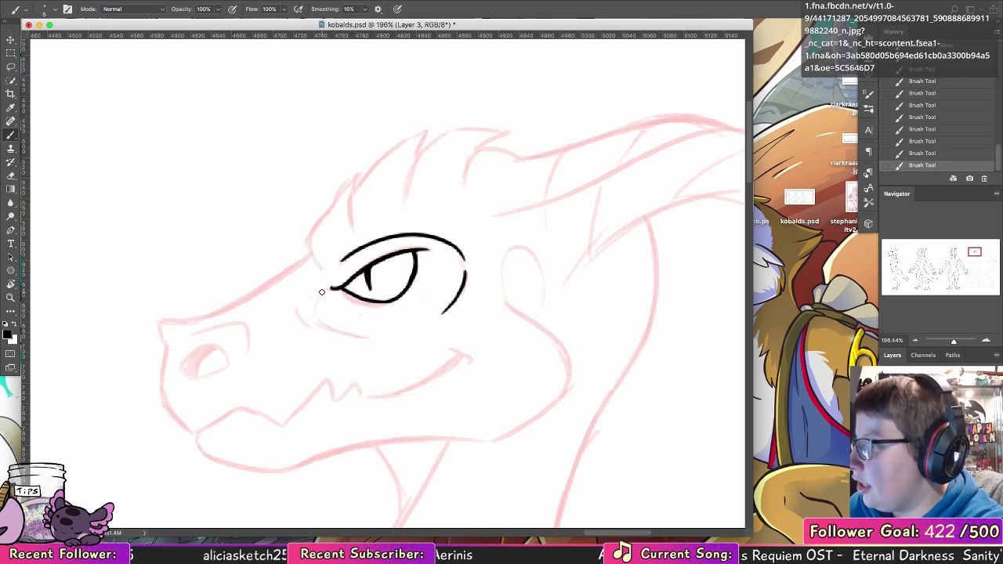
- Ink the curved socket line in front of and below the eye
{"action": "left_click_drag", "start_coordinate": [321, 291], "coordinate": [359, 340]}
{"action": "key", "text": "ctrl+z"}
{"action": "left_click_drag", "start_coordinate": [317, 294], "coordinate": [364, 340]}
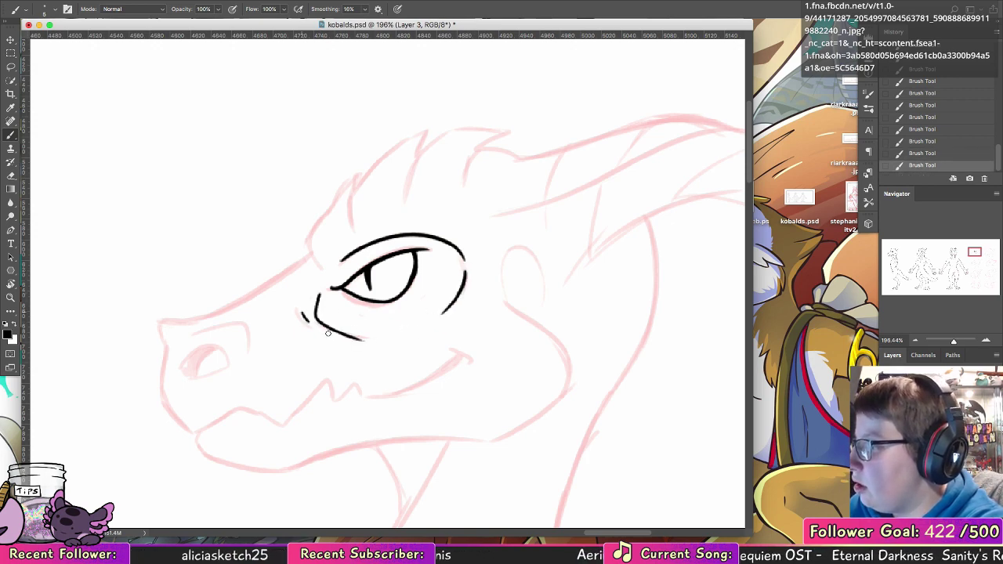
{"action": "key", "text": "ctrl+z"}
{"action": "key", "text": "ctrl+z"}
{"action": "mouse_move", "coordinate": [319, 294]}
{"action": "left_mouse_down"}
{"action": "mouse_move", "coordinate": [349, 333]}
{"action": "mouse_move", "coordinate": [375, 333]}
{"action": "left_mouse_up"}
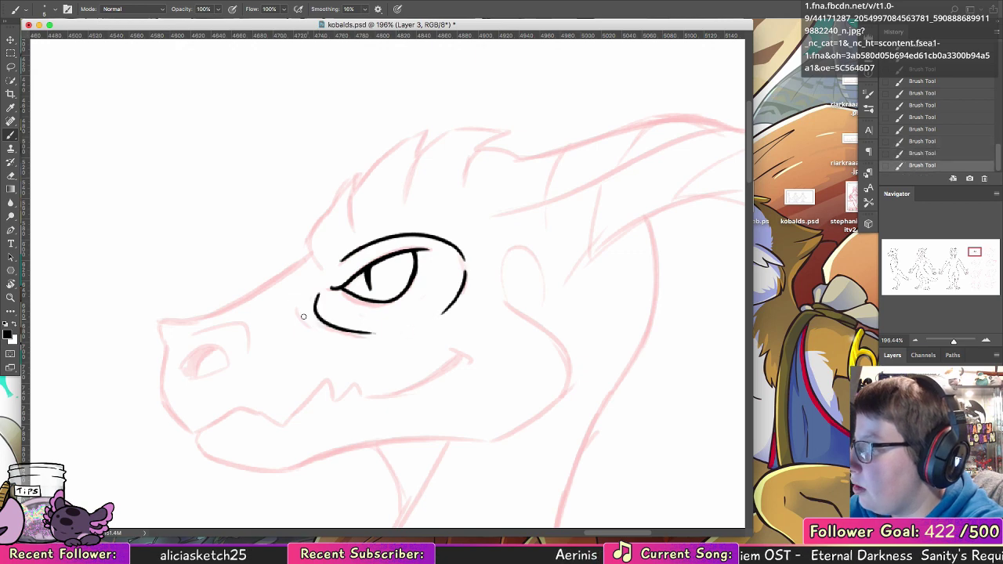
- Ink the short crease in front of the eye and the nostril with the ridge curving over it
{"action": "mouse_move", "coordinate": [298, 307]}
{"action": "left_mouse_down"}
{"action": "mouse_move", "coordinate": [306, 324]}
{"action": "mouse_move", "coordinate": [355, 297]}
{"action": "mouse_move", "coordinate": [331, 290]}
{"action": "mouse_move", "coordinate": [357, 295]}
{"action": "mouse_move", "coordinate": [345, 286]}
{"action": "mouse_move", "coordinate": [331, 312]}
{"action": "mouse_move", "coordinate": [348, 287]}
{"action": "mouse_move", "coordinate": [341, 267]}
{"action": "mouse_move", "coordinate": [376, 281]}
{"action": "mouse_move", "coordinate": [288, 282]}
{"action": "mouse_move", "coordinate": [304, 258]}
{"action": "left_mouse_up"}
{"action": "scroll", "coordinate": [313, 313], "scroll_direction": "left", "scroll_amount": 5}
{"action": "scroll", "coordinate": [313, 313], "scroll_direction": "down", "scroll_amount": 2}
{"action": "key", "text": "ctrl+z"}
{"action": "key", "text": "ctrl+z"}
{"action": "key", "text": "ctrl+z"}
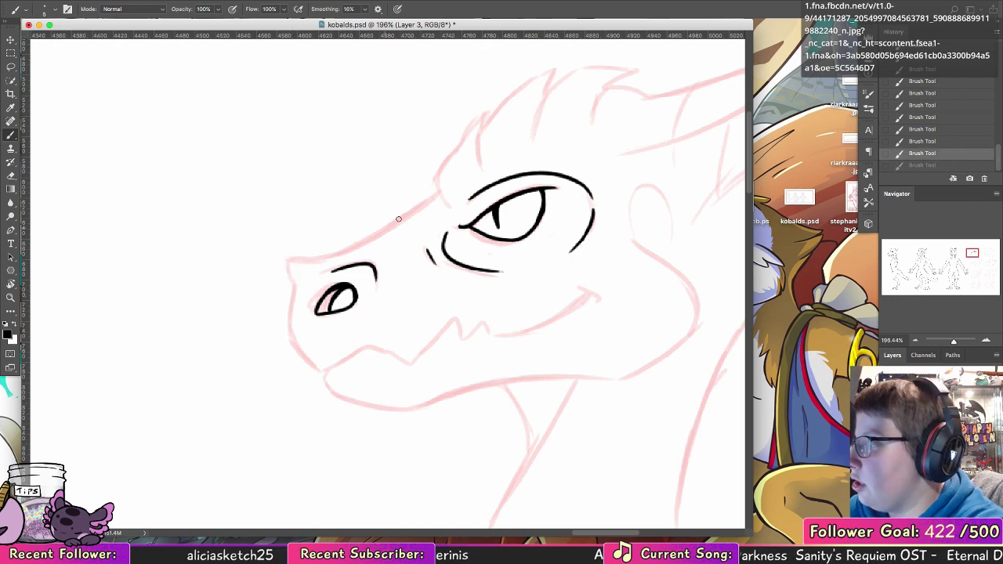
- Ink the bridge of the snout from the brow to the nose tip and the upper part of the muzzle's front
{"action": "left_click_drag", "start_coordinate": [437, 193], "coordinate": [343, 251]}
{"action": "key", "text": "ctrl+z"}
{"action": "mouse_move", "coordinate": [437, 193]}
{"action": "left_mouse_down"}
{"action": "mouse_move", "coordinate": [352, 248]}
{"action": "mouse_move", "coordinate": [410, 215]}
{"action": "mouse_move", "coordinate": [292, 270]}
{"action": "mouse_move", "coordinate": [301, 278]}
{"action": "mouse_move", "coordinate": [294, 268]}
{"action": "mouse_move", "coordinate": [289, 318]}
{"action": "left_mouse_up"}
{"action": "key", "text": "ctrl+z"}
{"action": "key", "text": "ctrl+z"}
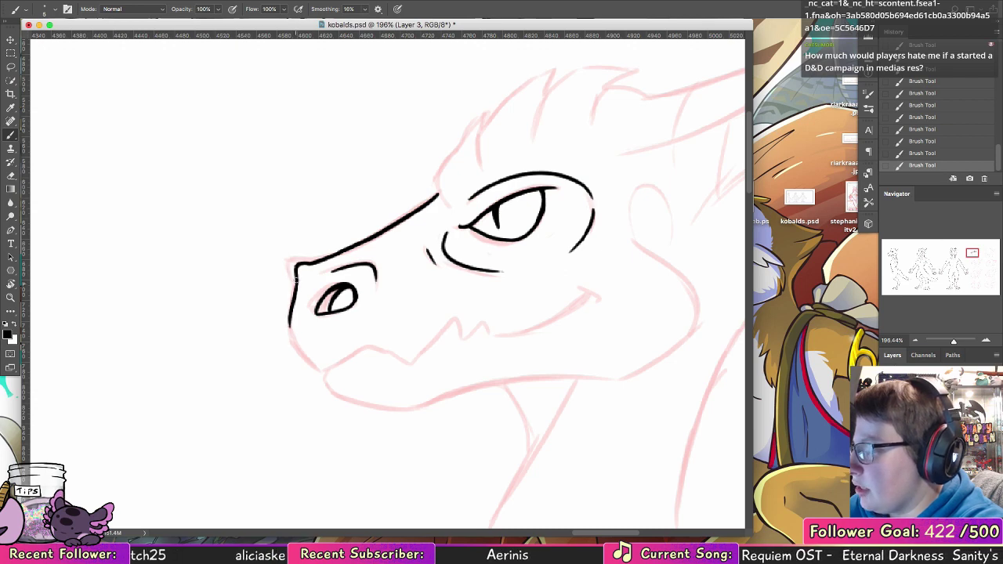
- Ink the lower front of the muzzle and the jagged, toothed mouth line back to its smiling corner
{"action": "left_click_drag", "start_coordinate": [289, 323], "coordinate": [311, 362]}
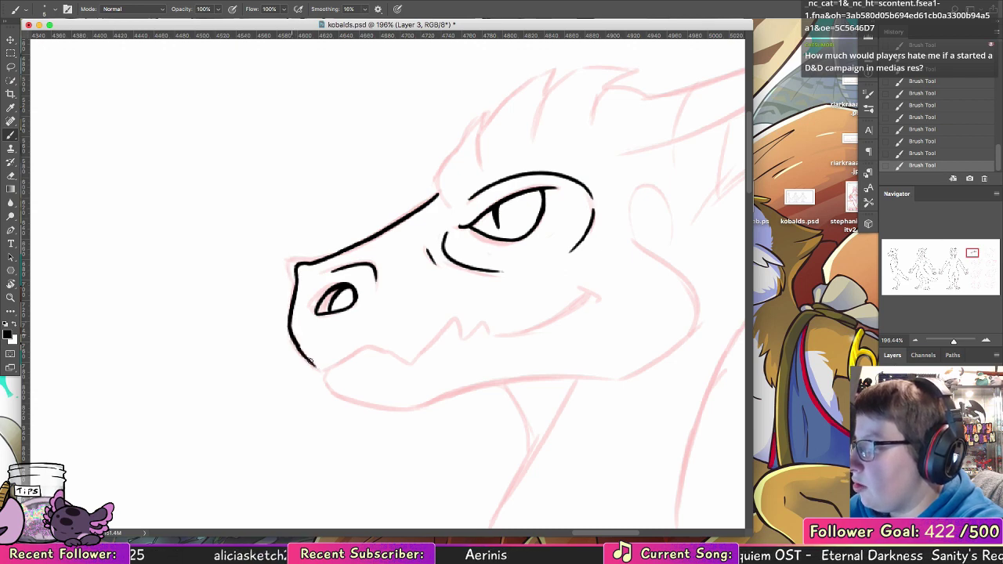
{"action": "scroll", "coordinate": [476, 255], "scroll_direction": "down", "scroll_amount": 5}
{"action": "mouse_move", "coordinate": [327, 277]}
{"action": "left_mouse_down"}
{"action": "mouse_move", "coordinate": [401, 252]}
{"action": "mouse_move", "coordinate": [363, 264]}
{"action": "mouse_move", "coordinate": [461, 260]}
{"action": "mouse_move", "coordinate": [424, 273]}
{"action": "mouse_move", "coordinate": [468, 213]}
{"action": "mouse_move", "coordinate": [455, 243]}
{"action": "mouse_move", "coordinate": [471, 237]}
{"action": "mouse_move", "coordinate": [484, 249]}
{"action": "mouse_move", "coordinate": [490, 232]}
{"action": "mouse_move", "coordinate": [509, 258]}
{"action": "mouse_move", "coordinate": [522, 236]}
{"action": "mouse_move", "coordinate": [572, 225]}
{"action": "mouse_move", "coordinate": [548, 236]}
{"action": "mouse_move", "coordinate": [608, 204]}
{"action": "left_mouse_up"}
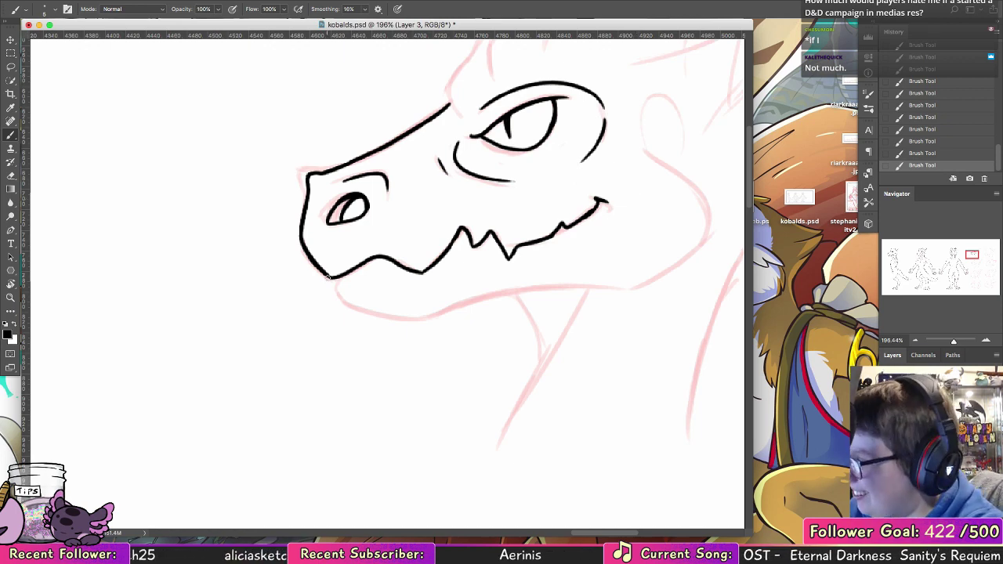
- Ink the front of the chin below the mouth line
{"action": "mouse_move", "coordinate": [335, 275]}
{"action": "left_mouse_down"}
{"action": "mouse_move", "coordinate": [349, 305]}
{"action": "mouse_move", "coordinate": [337, 284]}
{"action": "mouse_move", "coordinate": [380, 311]}
{"action": "left_mouse_up"}
{"action": "key", "text": "super+z"}
{"action": "key", "text": "super+z"}
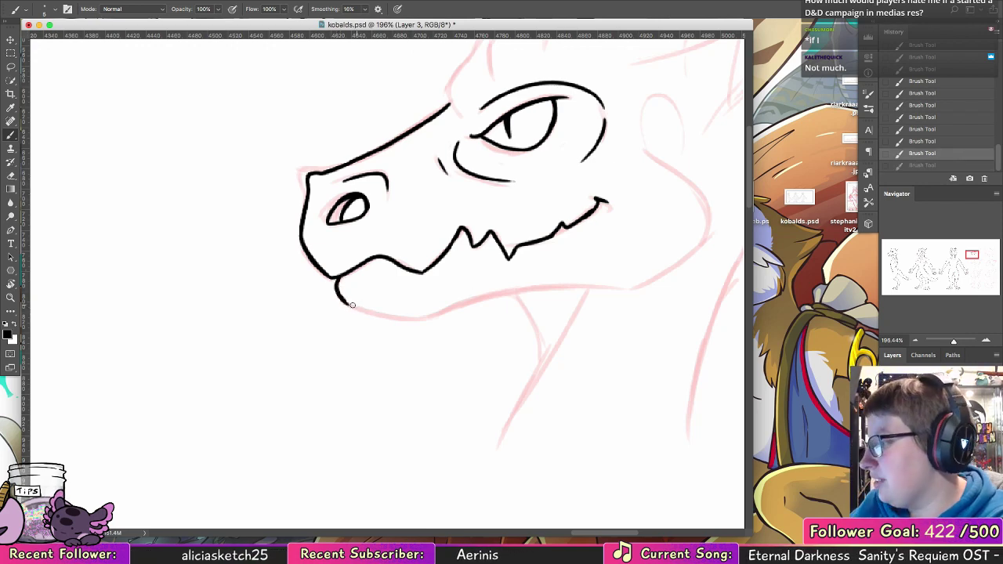
- Ink the lower jaw from the chin to the cheek, continuing up around the ear hole
{"action": "left_click_drag", "start_coordinate": [336, 276], "coordinate": [423, 318]}
{"action": "key", "text": "super+z"}
{"action": "mouse_move", "coordinate": [337, 276]}
{"action": "left_mouse_down"}
{"action": "mouse_move", "coordinate": [418, 318]}
{"action": "mouse_move", "coordinate": [590, 286]}
{"action": "left_mouse_up"}
{"action": "key", "text": "super+z"}
{"action": "mouse_move", "coordinate": [418, 318]}
{"action": "left_mouse_down"}
{"action": "mouse_move", "coordinate": [471, 301]}
{"action": "mouse_move", "coordinate": [647, 282]}
{"action": "mouse_move", "coordinate": [457, 348]}
{"action": "mouse_move", "coordinate": [515, 279]}
{"action": "left_mouse_up"}
{"action": "mouse_move", "coordinate": [456, 188]}
{"action": "left_mouse_down"}
{"action": "mouse_move", "coordinate": [476, 150]}
{"action": "mouse_move", "coordinate": [513, 246]}
{"action": "mouse_move", "coordinate": [518, 283]}
{"action": "mouse_move", "coordinate": [508, 299]}
{"action": "left_mouse_up"}
{"action": "left_click_drag", "start_coordinate": [318, 342], "coordinate": [345, 406]}
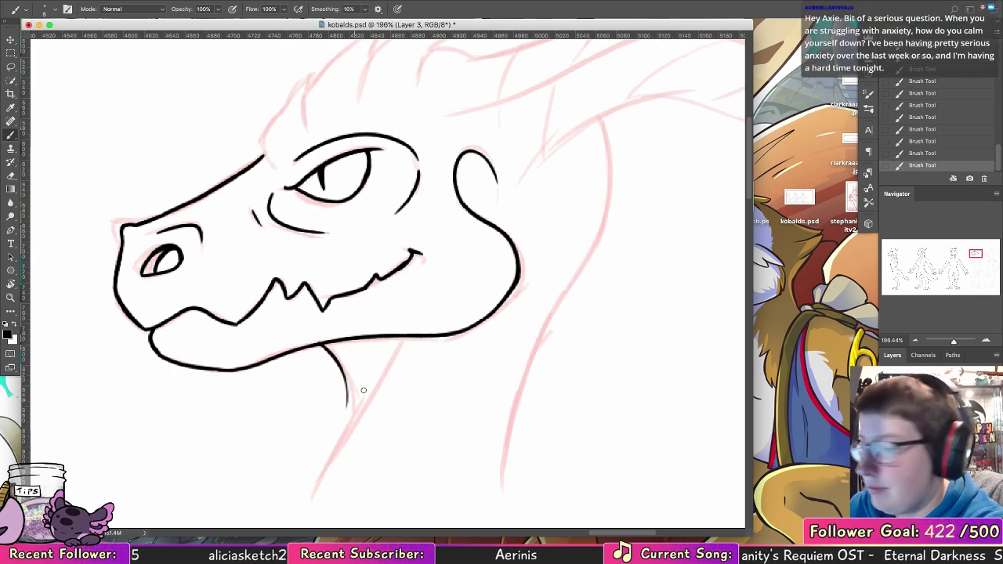
{"action": "scroll", "coordinate": [372, 329], "scroll_direction": "down", "scroll_amount": 4}
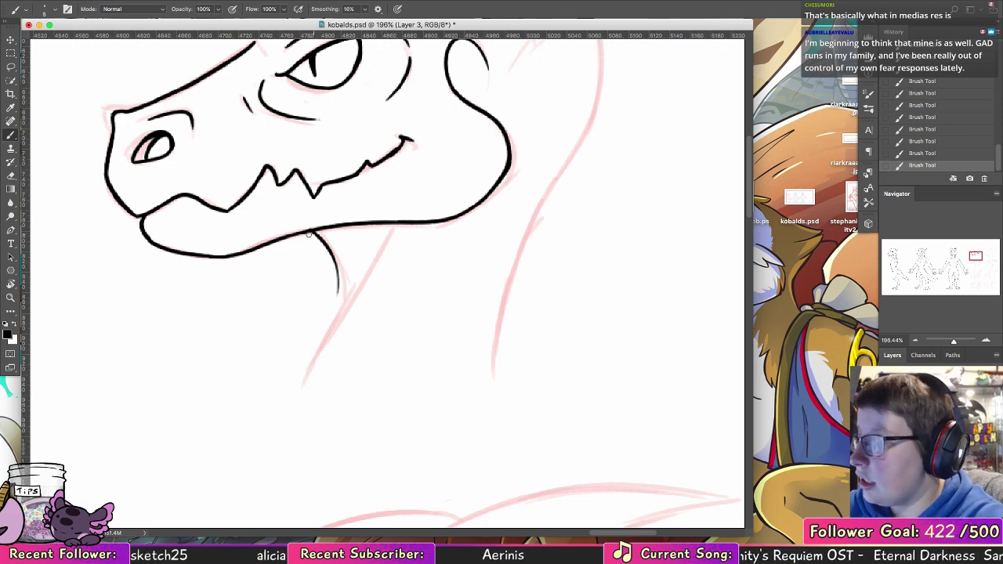
{"action": "key", "text": "super+z"}
{"action": "left_click_drag", "start_coordinate": [310, 232], "coordinate": [343, 290]}
{"action": "key", "text": "super+z"}
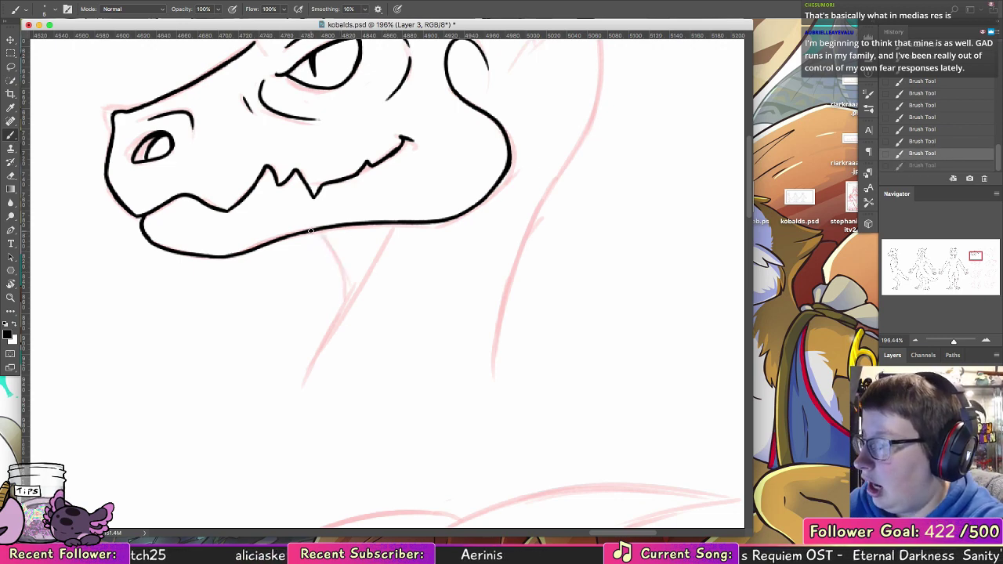
{"action": "left_click_drag", "start_coordinate": [310, 231], "coordinate": [338, 315]}
{"action": "key", "text": "super+z"}
{"action": "left_click_drag", "start_coordinate": [316, 230], "coordinate": [339, 324]}
{"action": "key", "text": "super+z"}
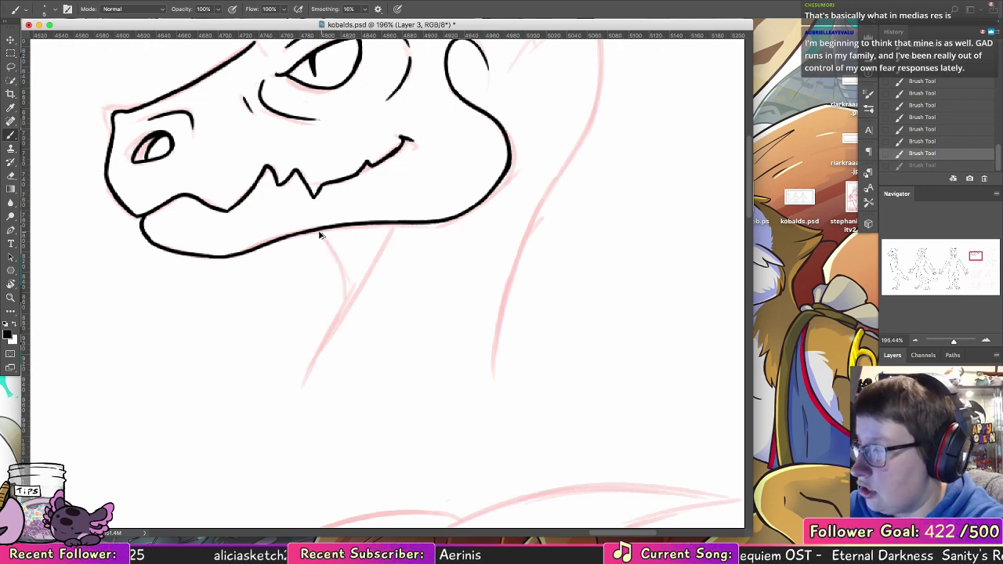
{"action": "mouse_move", "coordinate": [318, 230]}
{"action": "left_mouse_down"}
{"action": "mouse_move", "coordinate": [337, 253]}
{"action": "mouse_move", "coordinate": [339, 333]}
{"action": "left_mouse_up"}
{"action": "key", "text": "super+z"}
- Ink the throat curve under the jaw, the front neck line and the lower part of the back neck line
{"action": "mouse_move", "coordinate": [318, 230]}
{"action": "left_mouse_down"}
{"action": "mouse_move", "coordinate": [337, 324]}
{"action": "mouse_move", "coordinate": [340, 292]}
{"action": "left_mouse_up"}
{"action": "mouse_move", "coordinate": [394, 227]}
{"action": "left_mouse_down"}
{"action": "mouse_move", "coordinate": [305, 390]}
{"action": "mouse_move", "coordinate": [352, 296]}
{"action": "left_mouse_up"}
{"action": "key", "text": "alt+super+z"}
{"action": "key", "text": "alt+super+z"}
{"action": "left_click_drag", "start_coordinate": [299, 406], "coordinate": [349, 305]}
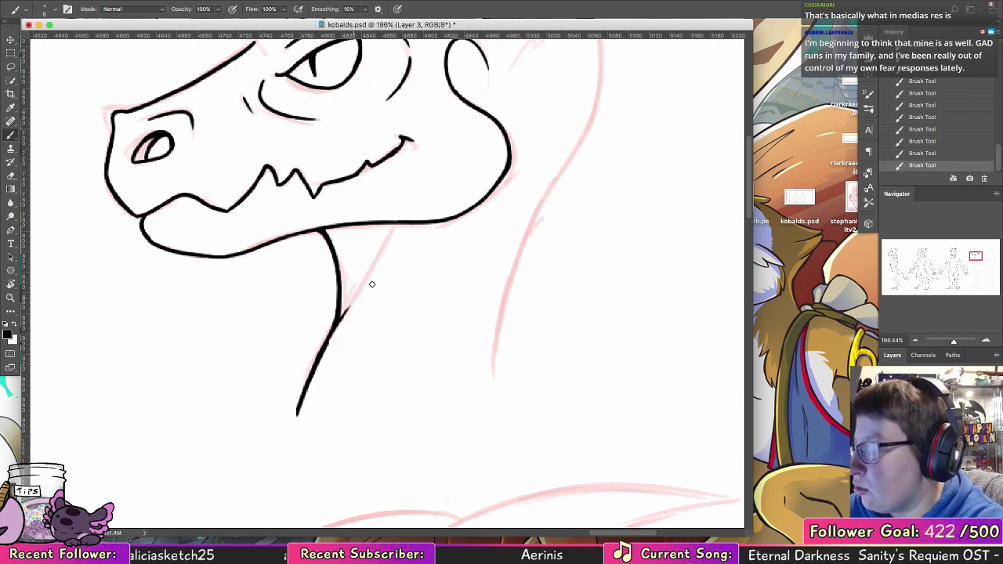
{"action": "mouse_move", "coordinate": [560, 207]}
{"action": "left_mouse_down"}
{"action": "mouse_move", "coordinate": [492, 387]}
{"action": "mouse_move", "coordinate": [494, 409]}
{"action": "left_mouse_up"}
- Ink the spiky crest along the top of the head from the brow to the base of the horn
{"action": "scroll", "coordinate": [519, 340], "scroll_direction": "up", "scroll_amount": 5}
{"action": "scroll", "coordinate": [520, 340], "scroll_direction": "right", "scroll_amount": 2}
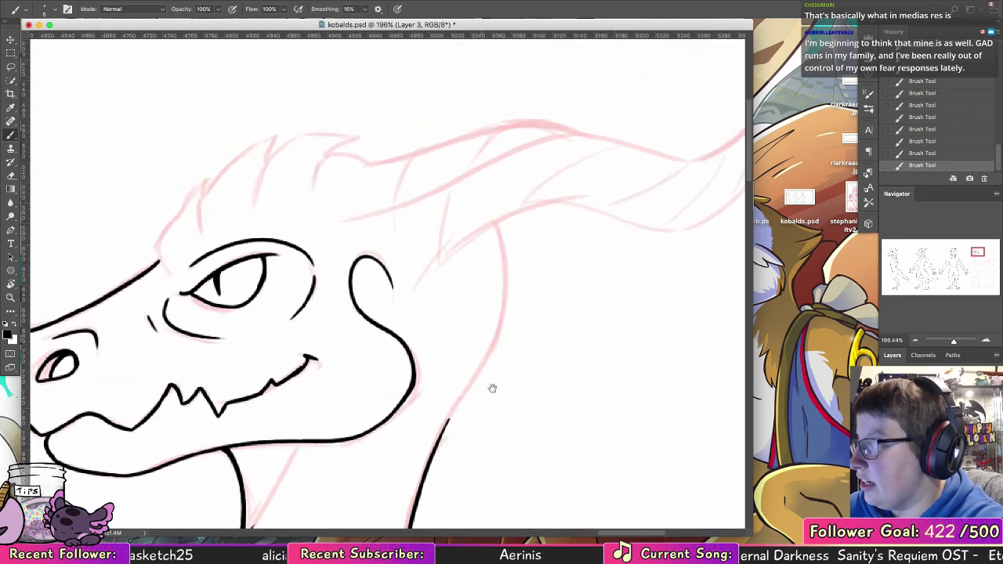
{"action": "mouse_move", "coordinate": [157, 252]}
{"action": "left_mouse_down"}
{"action": "mouse_move", "coordinate": [202, 178]}
{"action": "mouse_move", "coordinate": [187, 200]}
{"action": "mouse_move", "coordinate": [202, 179]}
{"action": "mouse_move", "coordinate": [199, 225]}
{"action": "left_mouse_up"}
{"action": "mouse_move", "coordinate": [201, 180]}
{"action": "left_mouse_down"}
{"action": "mouse_move", "coordinate": [200, 231]}
{"action": "mouse_move", "coordinate": [275, 136]}
{"action": "mouse_move", "coordinate": [260, 191]}
{"action": "left_mouse_up"}
{"action": "mouse_move", "coordinate": [271, 157]}
{"action": "left_mouse_down"}
{"action": "mouse_move", "coordinate": [361, 138]}
{"action": "mouse_move", "coordinate": [320, 180]}
{"action": "mouse_move", "coordinate": [374, 160]}
{"action": "left_mouse_up"}
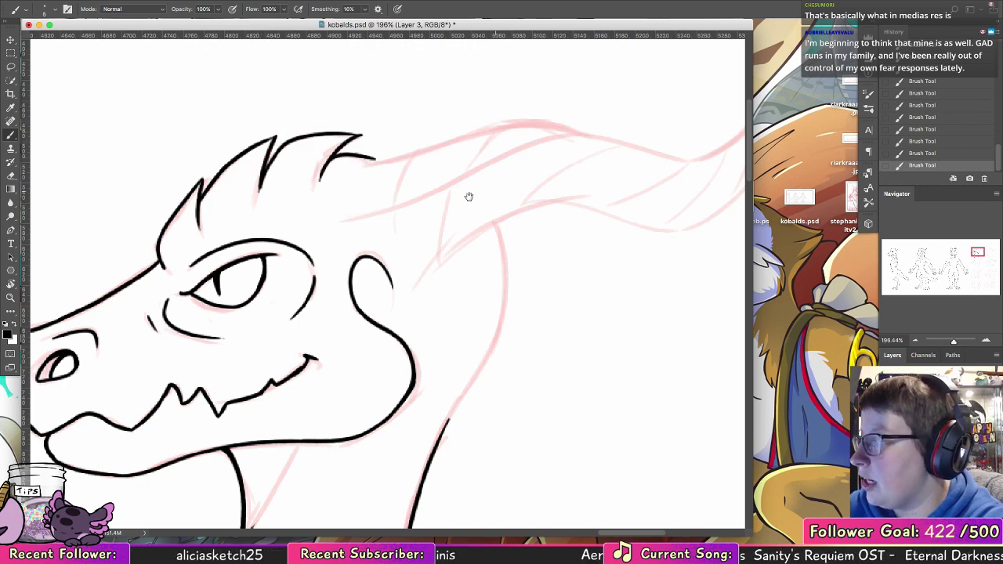
- Ink the horn's top edge and the long dividing line beneath it, up to where they meet
{"action": "scroll", "coordinate": [468, 196], "scroll_direction": "right", "scroll_amount": 5}
{"action": "scroll", "coordinate": [468, 197], "scroll_direction": "up", "scroll_amount": 2}
{"action": "mouse_move", "coordinate": [224, 203]}
{"action": "left_mouse_down"}
{"action": "mouse_move", "coordinate": [378, 165]}
{"action": "mouse_move", "coordinate": [485, 188]}
{"action": "left_mouse_up"}
{"action": "mouse_move", "coordinate": [196, 266]}
{"action": "left_mouse_down"}
{"action": "mouse_move", "coordinate": [413, 183]}
{"action": "mouse_move", "coordinate": [474, 185]}
{"action": "left_mouse_up"}
{"action": "key", "text": "super+z"}
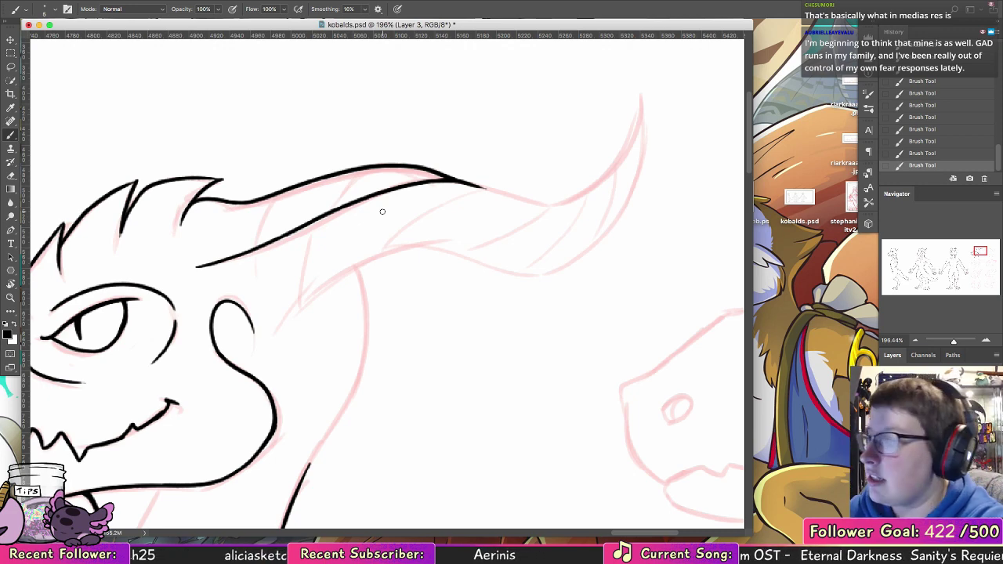
- Ink two short curved ridge lines across the upper band of the horn
{"action": "left_click_drag", "start_coordinate": [253, 250], "coordinate": [283, 188]}
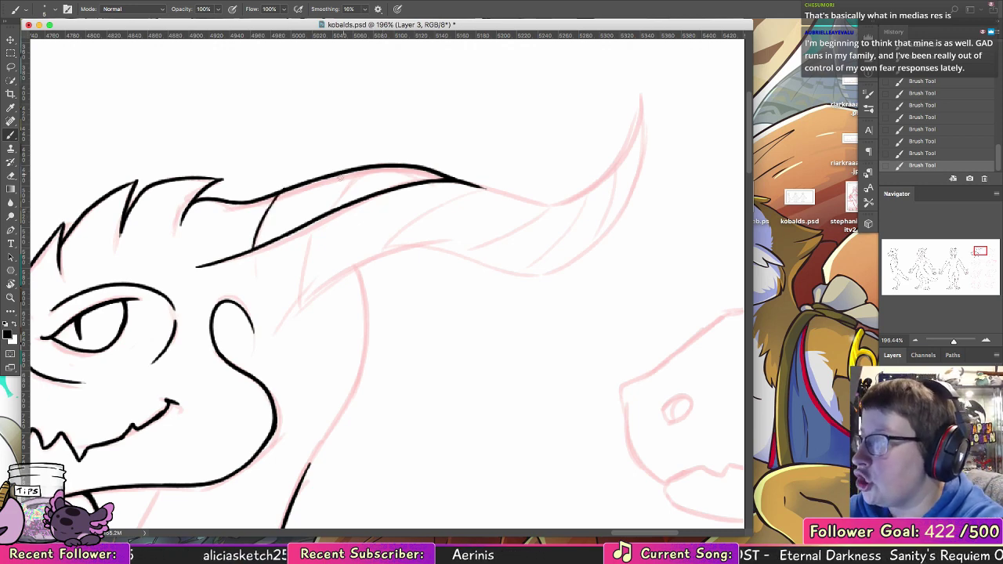
{"action": "mouse_move", "coordinate": [354, 170]}
{"action": "left_mouse_down"}
{"action": "mouse_move", "coordinate": [329, 213]}
{"action": "mouse_move", "coordinate": [325, 174]}
{"action": "left_mouse_up"}
{"action": "key", "text": "super+z"}
{"action": "key", "text": "super+z"}
{"action": "key", "text": "super+z"}
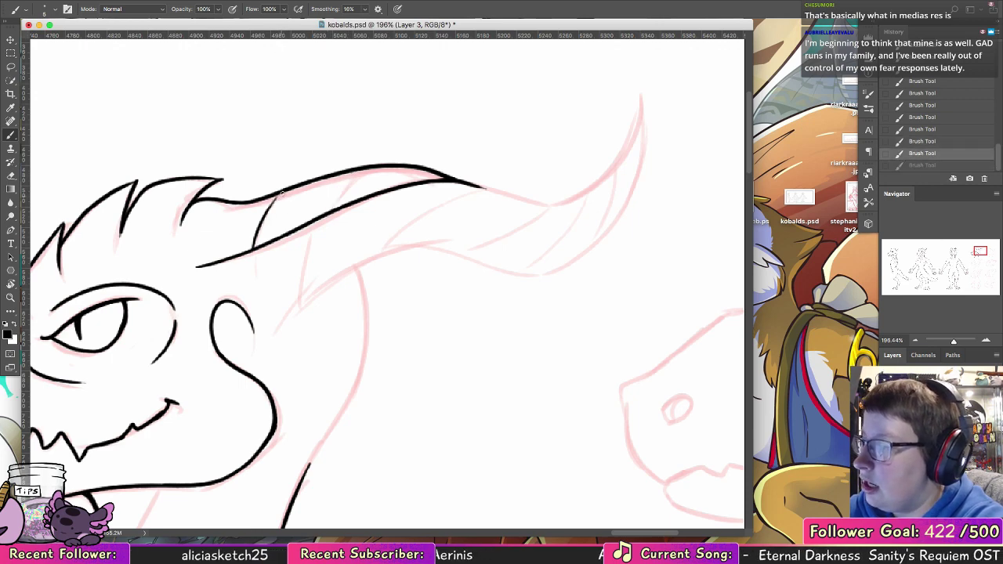
{"action": "key", "text": "ctrl+z"}
{"action": "key", "text": "ctrl+z"}
{"action": "key", "text": "ctrl+z"}
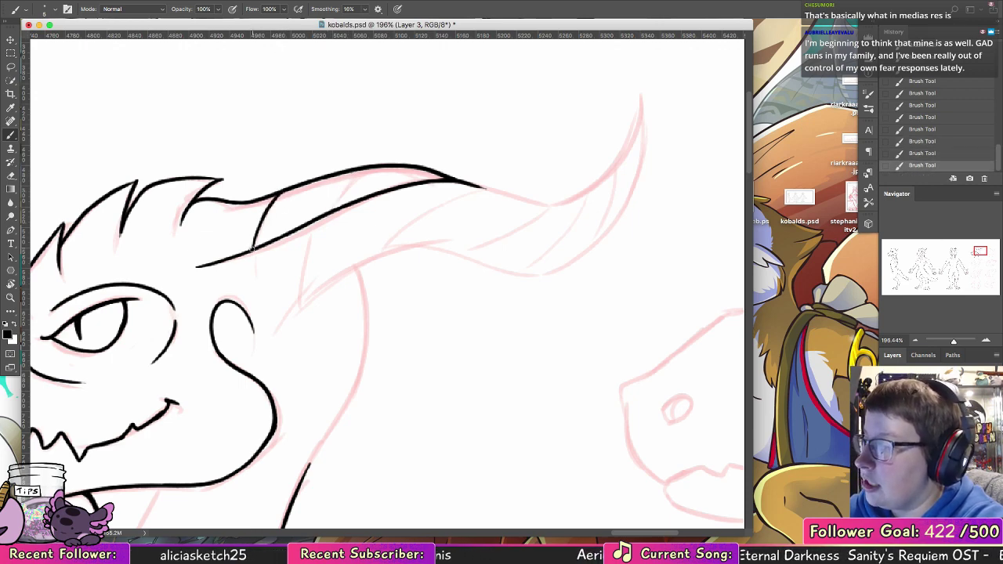
{"action": "left_click_drag", "start_coordinate": [336, 208], "coordinate": [353, 172]}
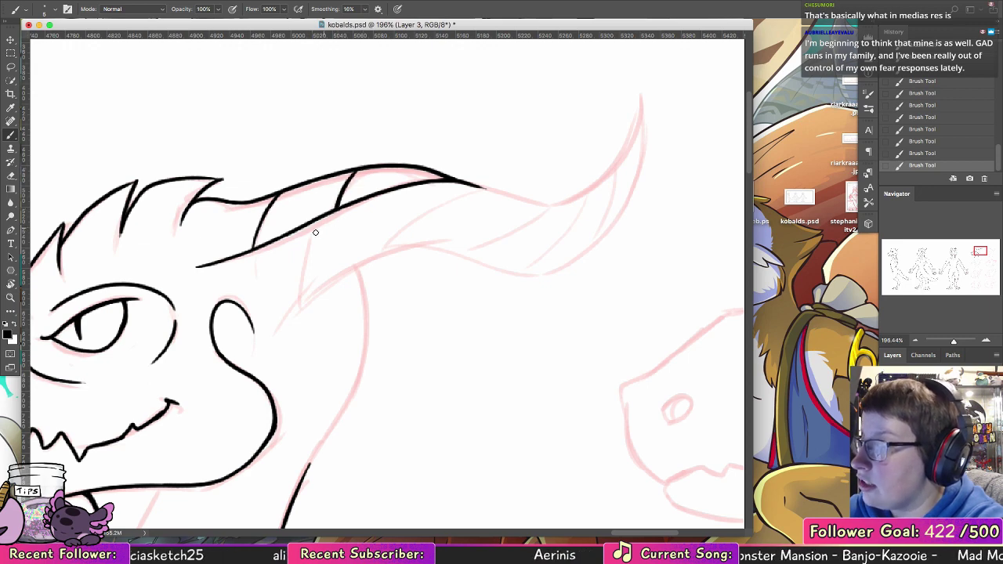
- Ink the horn's lower edge from its base behind the ear hole to the upturned tip
{"action": "key", "text": "ctrl+z"}
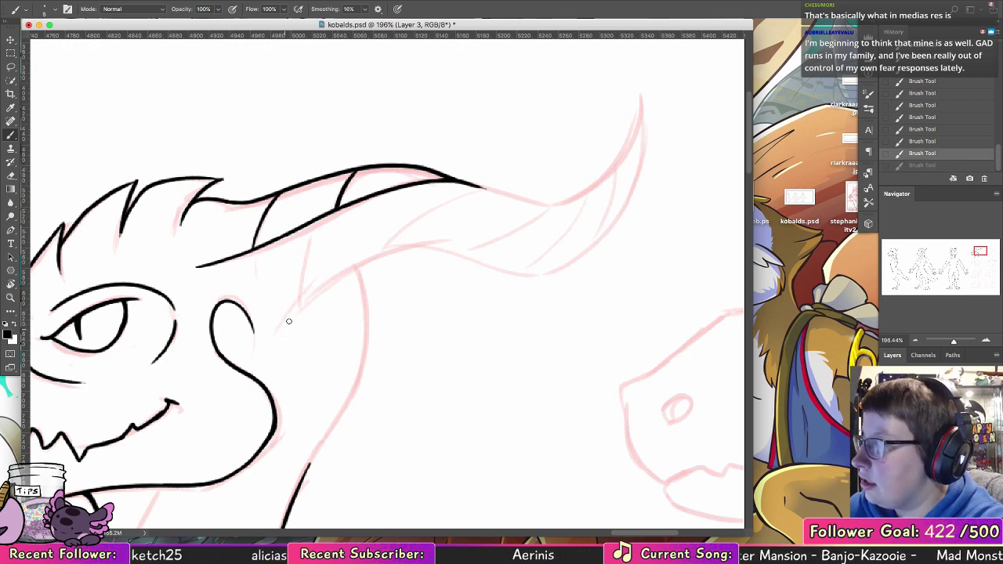
{"action": "mouse_move", "coordinate": [283, 329]}
{"action": "left_mouse_down"}
{"action": "mouse_move", "coordinate": [443, 242]}
{"action": "mouse_move", "coordinate": [338, 278]}
{"action": "mouse_move", "coordinate": [460, 228]}
{"action": "mouse_move", "coordinate": [315, 290]}
{"action": "mouse_move", "coordinate": [431, 242]}
{"action": "left_mouse_up"}
{"action": "key", "text": "ctrl+z"}
{"action": "key", "text": "ctrl+z"}
{"action": "mouse_move", "coordinate": [369, 260]}
{"action": "left_mouse_down"}
{"action": "mouse_move", "coordinate": [496, 262]}
{"action": "mouse_move", "coordinate": [652, 179]}
{"action": "mouse_move", "coordinate": [650, 112]}
{"action": "left_mouse_up"}
{"action": "key", "text": "ctrl+z"}
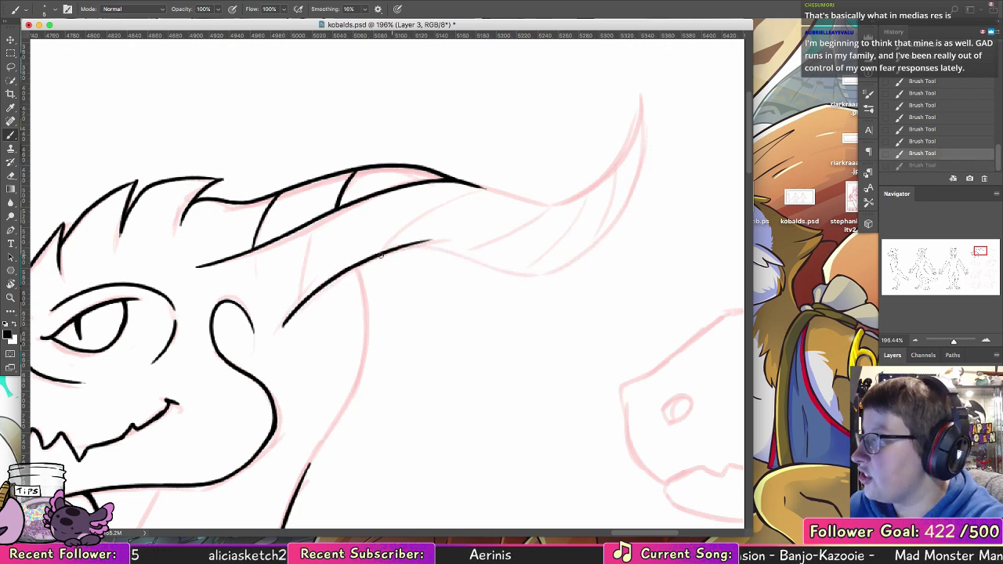
{"action": "mouse_move", "coordinate": [382, 254]}
{"action": "left_mouse_down"}
{"action": "mouse_move", "coordinate": [537, 266]}
{"action": "mouse_move", "coordinate": [642, 108]}
{"action": "left_mouse_up"}
- Ink the rest of the horn's upper edge to the tip and the ridge line nearest the tip
{"action": "mouse_move", "coordinate": [464, 185]}
{"action": "left_mouse_down"}
{"action": "mouse_move", "coordinate": [631, 100]}
{"action": "mouse_move", "coordinate": [629, 168]}
{"action": "left_mouse_up"}
{"action": "key", "text": "ctrl+z"}
{"action": "mouse_move", "coordinate": [635, 110]}
{"action": "left_mouse_down"}
{"action": "mouse_move", "coordinate": [632, 152]}
{"action": "mouse_move", "coordinate": [588, 238]}
{"action": "left_mouse_up"}
{"action": "key", "text": "ctrl+z"}
{"action": "left_click_drag", "start_coordinate": [623, 172], "coordinate": [592, 236]}
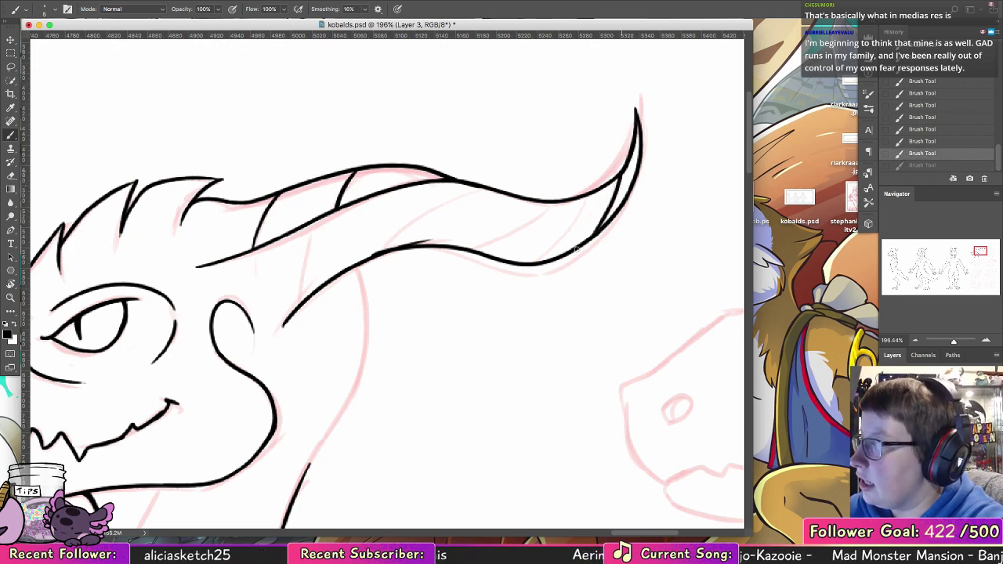
- Ink the remaining curved ridge lines across the main body of the horn
{"action": "mouse_move", "coordinate": [584, 196]}
{"action": "left_mouse_down"}
{"action": "mouse_move", "coordinate": [479, 258]}
{"action": "mouse_move", "coordinate": [527, 235]}
{"action": "mouse_move", "coordinate": [488, 255]}
{"action": "mouse_move", "coordinate": [529, 247]}
{"action": "mouse_move", "coordinate": [521, 251]}
{"action": "mouse_move", "coordinate": [490, 257]}
{"action": "mouse_move", "coordinate": [535, 237]}
{"action": "mouse_move", "coordinate": [517, 253]}
{"action": "left_mouse_up"}
{"action": "key", "text": "ctrl+z"}
{"action": "key", "text": "ctrl+z"}
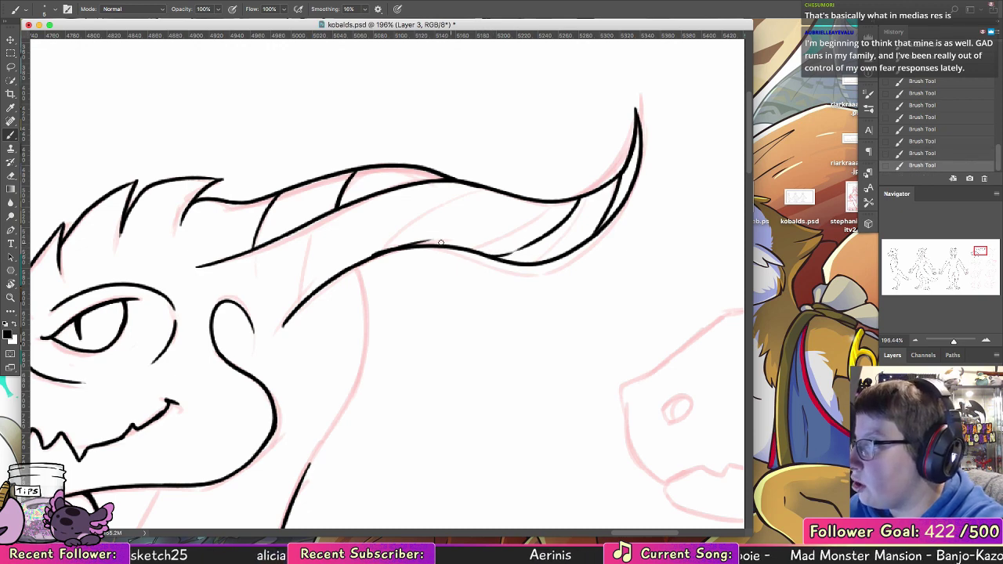
{"action": "left_click_drag", "start_coordinate": [443, 235], "coordinate": [527, 203]}
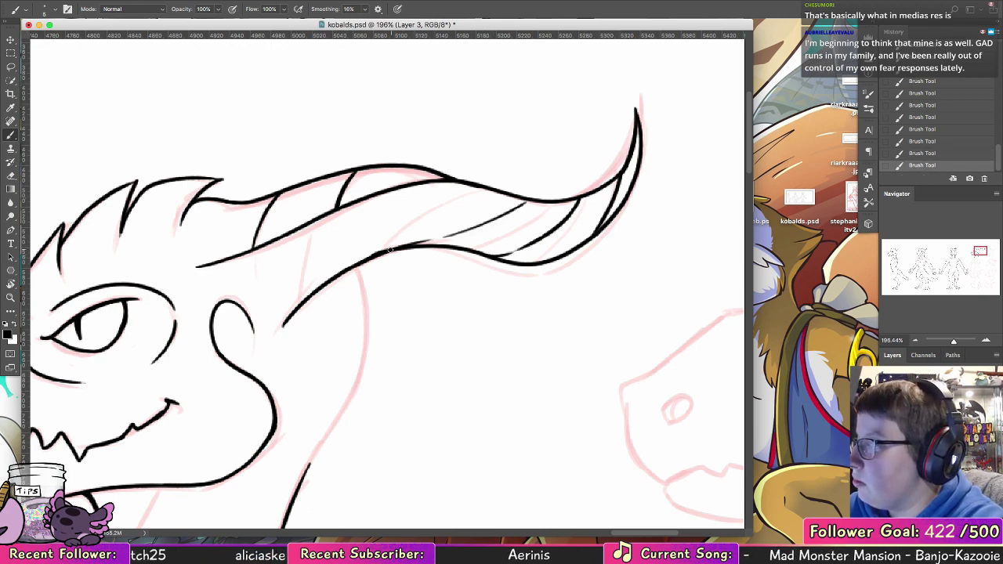
{"action": "mouse_move", "coordinate": [348, 268]}
{"action": "left_mouse_down"}
{"action": "mouse_move", "coordinate": [423, 212]}
{"action": "mouse_move", "coordinate": [469, 191]}
{"action": "left_mouse_up"}
{"action": "key", "text": "ctrl+z"}
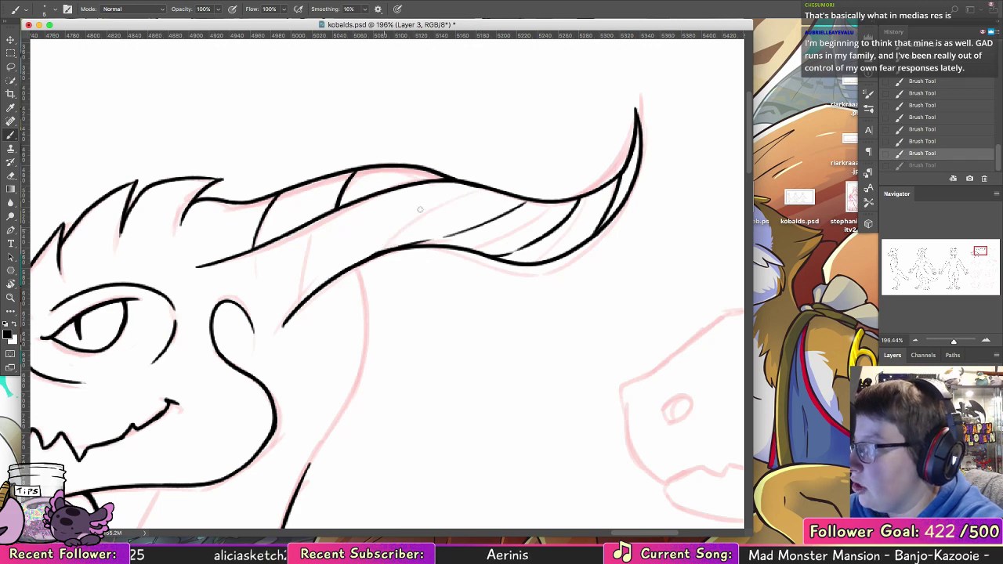
{"action": "left_click_drag", "start_coordinate": [302, 296], "coordinate": [312, 220]}
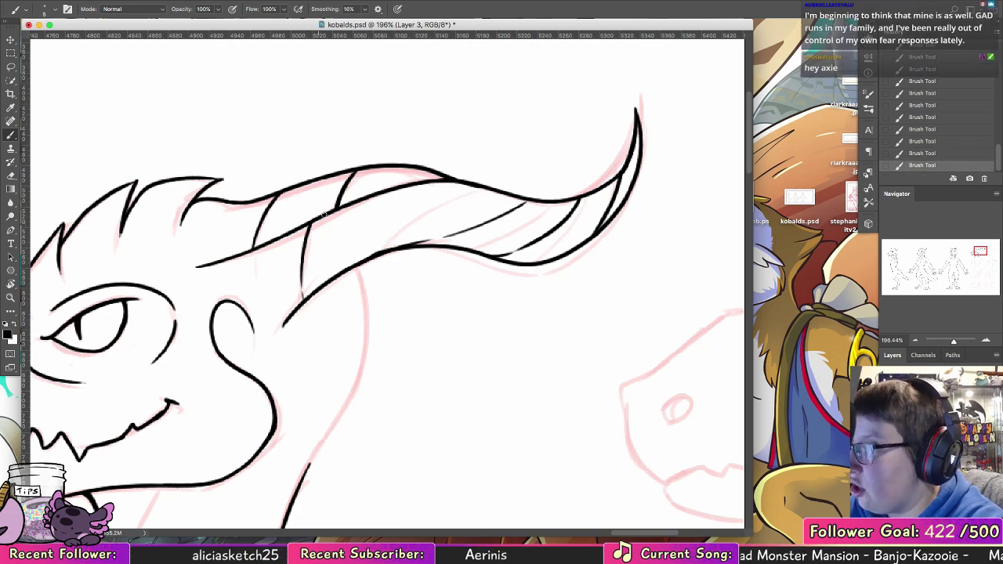
{"action": "left_click_drag", "start_coordinate": [378, 240], "coordinate": [423, 185]}
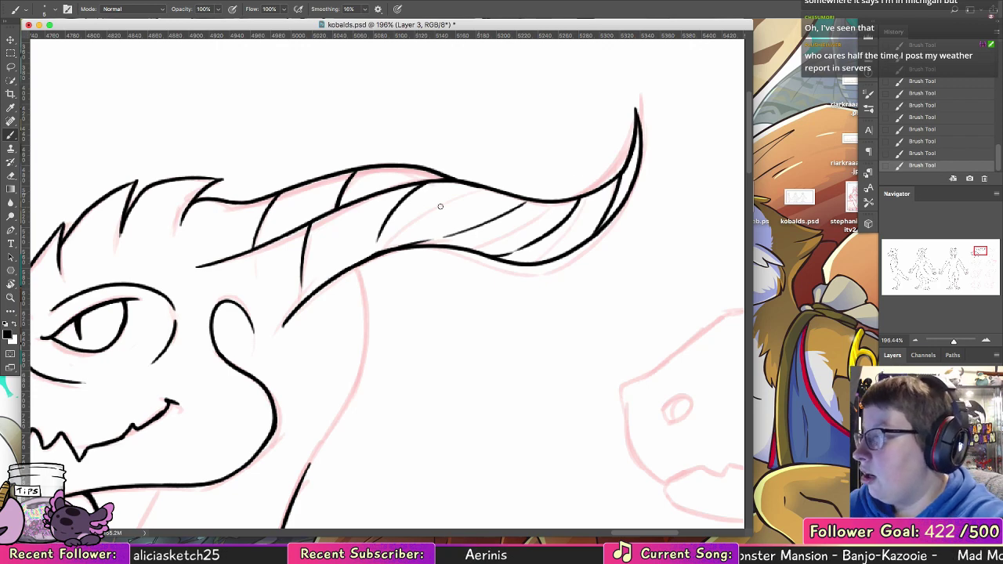
- Ink the back of the neck from the underside of the horn down to the existing lower neck line
{"action": "left_click_drag", "start_coordinate": [368, 317], "coordinate": [401, 192]}
{"action": "left_click_drag", "start_coordinate": [386, 142], "coordinate": [348, 354]}
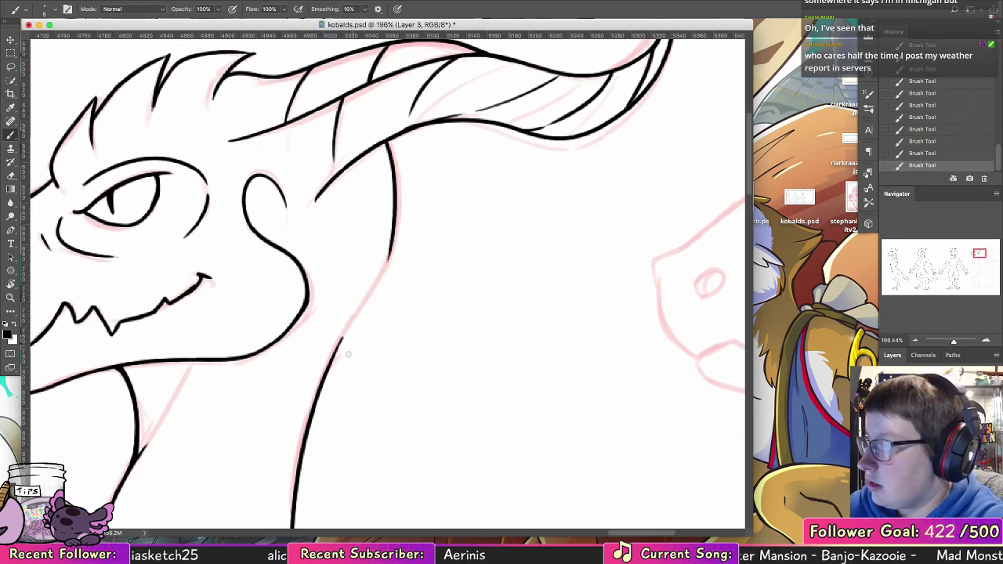
{"action": "left_click_drag", "start_coordinate": [390, 145], "coordinate": [384, 238]}
{"action": "key", "text": "super+z"}
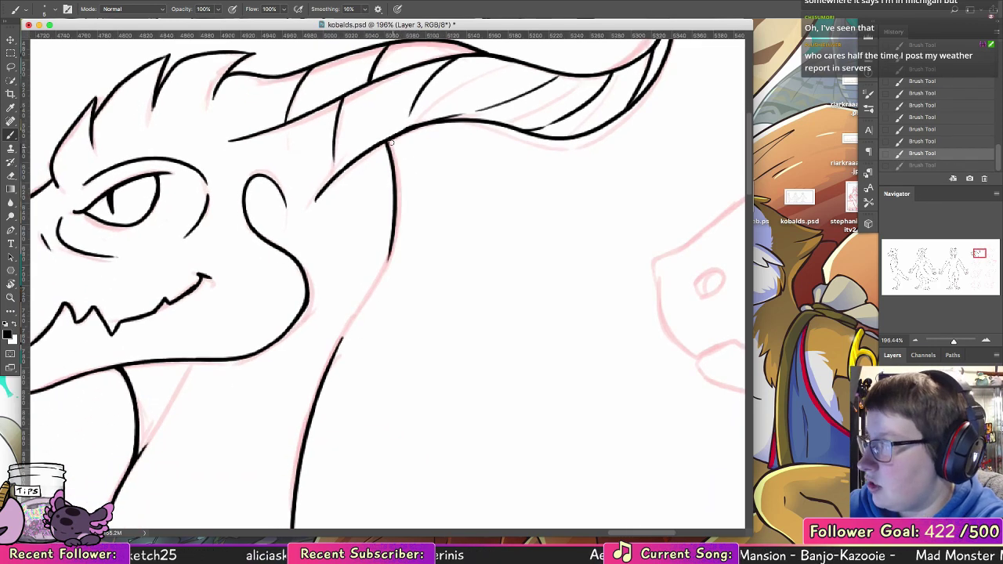
{"action": "mouse_move", "coordinate": [390, 141]}
{"action": "left_mouse_down"}
{"action": "mouse_move", "coordinate": [393, 250]}
{"action": "mouse_move", "coordinate": [356, 321]}
{"action": "left_mouse_up"}
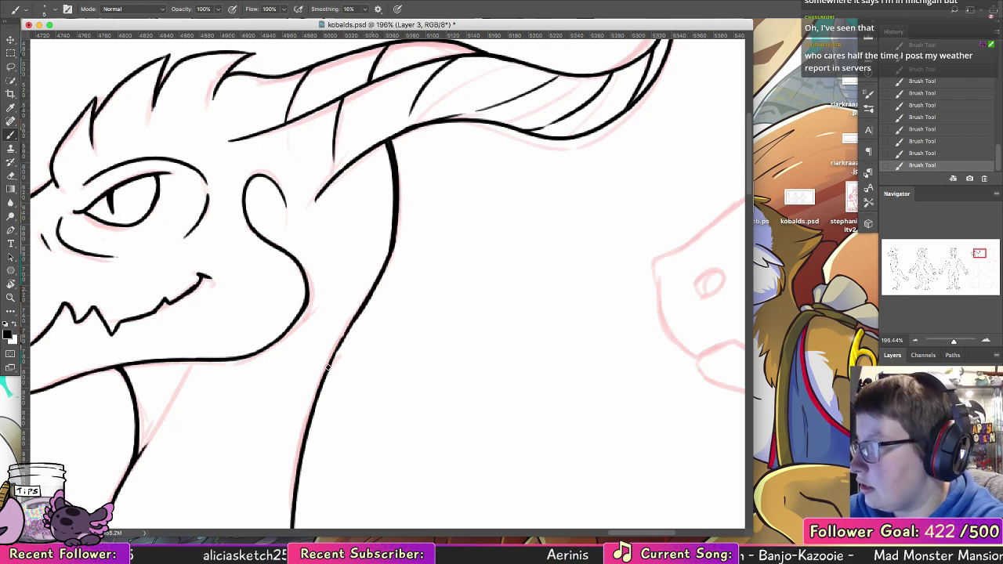
{"action": "key", "text": "super+z"}
{"action": "key", "text": "super+z"}
{"action": "left_click_drag", "start_coordinate": [357, 315], "coordinate": [313, 397]}
- On the head sketch below, ink the nostril, the snout outline up to the brow and the small crease before the eye
{"action": "scroll", "coordinate": [337, 357], "scroll_direction": "down", "scroll_amount": 10}
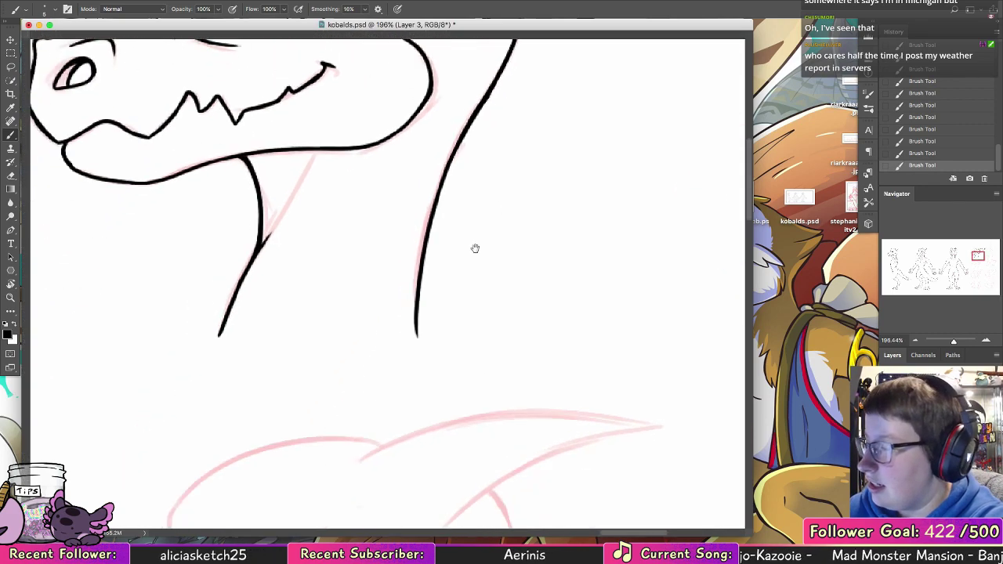
{"action": "scroll", "coordinate": [482, 422], "scroll_direction": "up", "scroll_amount": 2}
{"action": "scroll", "coordinate": [508, 224], "scroll_direction": "down", "scroll_amount": 10}
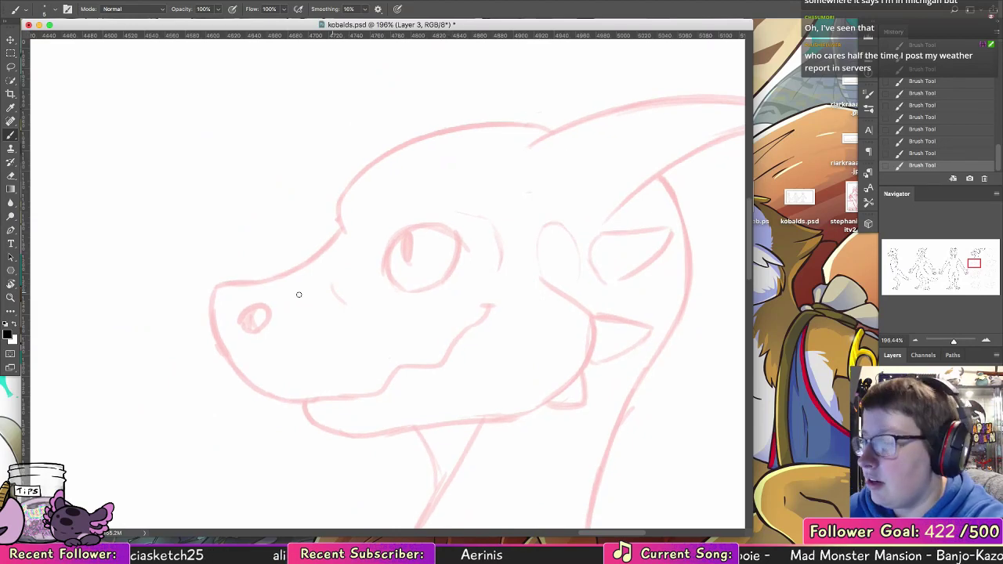
{"action": "left_click_drag", "start_coordinate": [247, 312], "coordinate": [262, 328]}
{"action": "mouse_move", "coordinate": [255, 387]}
{"action": "left_mouse_down"}
{"action": "mouse_move", "coordinate": [219, 294]}
{"action": "mouse_move", "coordinate": [278, 277]}
{"action": "left_mouse_up"}
{"action": "key", "text": "ctrl+z"}
{"action": "mouse_move", "coordinate": [219, 296]}
{"action": "left_mouse_down"}
{"action": "mouse_move", "coordinate": [271, 280]}
{"action": "mouse_move", "coordinate": [237, 288]}
{"action": "mouse_move", "coordinate": [350, 223]}
{"action": "left_mouse_up"}
{"action": "key", "text": "ctrl+z"}
{"action": "mouse_move", "coordinate": [252, 286]}
{"action": "left_mouse_down"}
{"action": "mouse_move", "coordinate": [343, 226]}
{"action": "mouse_move", "coordinate": [219, 329]}
{"action": "mouse_move", "coordinate": [263, 322]}
{"action": "mouse_move", "coordinate": [247, 328]}
{"action": "left_mouse_up"}
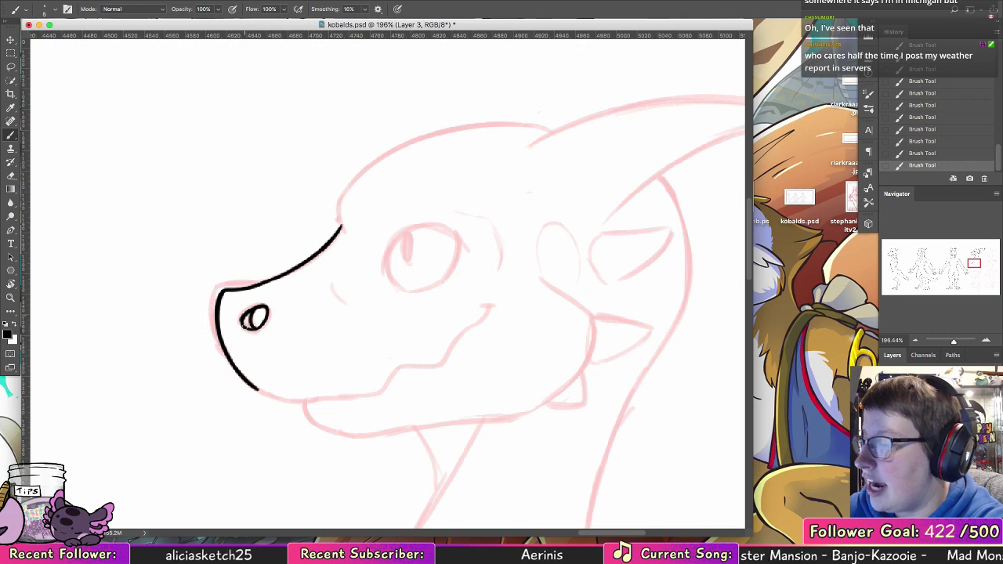
{"action": "left_click_drag", "start_coordinate": [335, 275], "coordinate": [356, 307]}
- Ink the rounded top of the second head from the brow to the base of the horn, thickening the line
{"action": "mouse_move", "coordinate": [523, 230]}
{"action": "left_mouse_down"}
{"action": "mouse_move", "coordinate": [383, 352]}
{"action": "mouse_move", "coordinate": [370, 384]}
{"action": "left_mouse_up"}
{"action": "mouse_move", "coordinate": [202, 388]}
{"action": "left_mouse_down"}
{"action": "mouse_move", "coordinate": [220, 342]}
{"action": "mouse_move", "coordinate": [242, 325]}
{"action": "mouse_move", "coordinate": [203, 388]}
{"action": "mouse_move", "coordinate": [216, 345]}
{"action": "left_mouse_up"}
{"action": "key", "text": "super+z"}
{"action": "key", "text": "super+z"}
{"action": "left_click_drag", "start_coordinate": [205, 387], "coordinate": [248, 317]}
{"action": "key", "text": "super+z"}
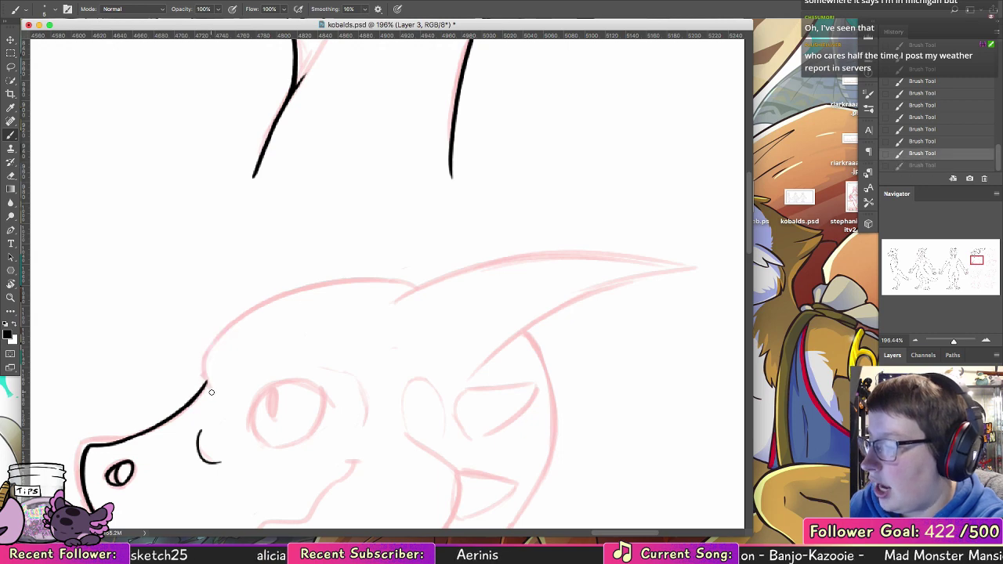
{"action": "mouse_move", "coordinate": [211, 392]}
{"action": "left_mouse_down"}
{"action": "mouse_move", "coordinate": [221, 327]}
{"action": "mouse_move", "coordinate": [357, 276]}
{"action": "left_mouse_up"}
{"action": "key", "text": "super+z"}
{"action": "mouse_move", "coordinate": [217, 338]}
{"action": "left_mouse_down"}
{"action": "mouse_move", "coordinate": [292, 288]}
{"action": "mouse_move", "coordinate": [396, 276]}
{"action": "left_mouse_up"}
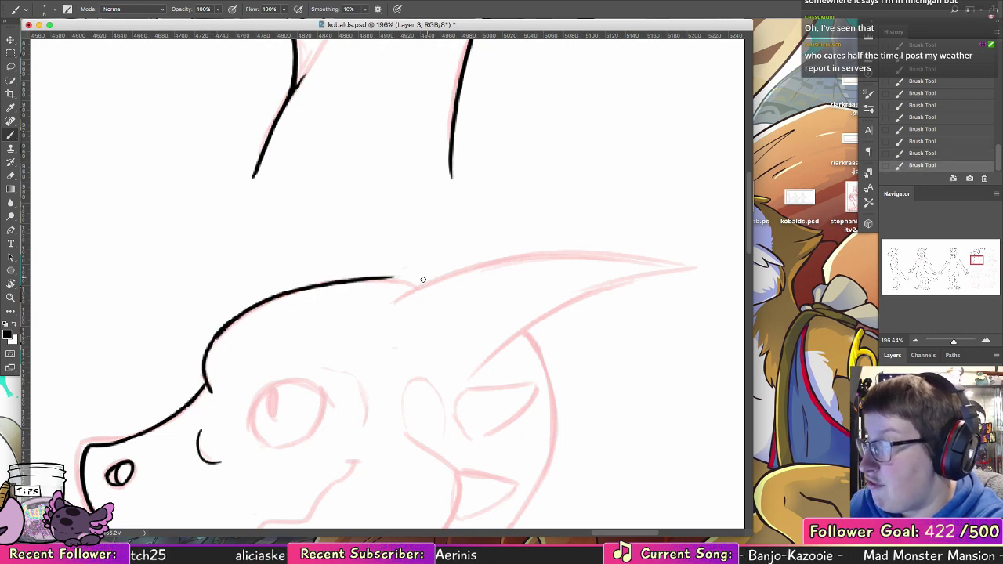
{"action": "key", "text": "super+z"}
{"action": "left_click_drag", "start_coordinate": [216, 338], "coordinate": [392, 279]}
{"action": "left_click_drag", "start_coordinate": [265, 298], "coordinate": [407, 285]}
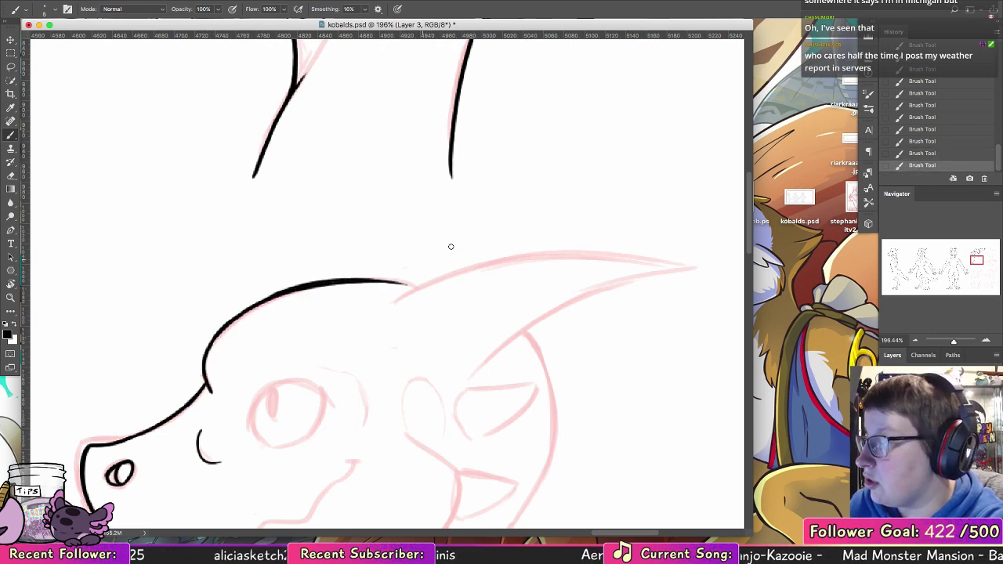
- Ink the second head's eye with its upper lid, rounded lower outline and narrow slit pupil
{"action": "scroll", "coordinate": [472, 228], "scroll_direction": "down", "scroll_amount": 5}
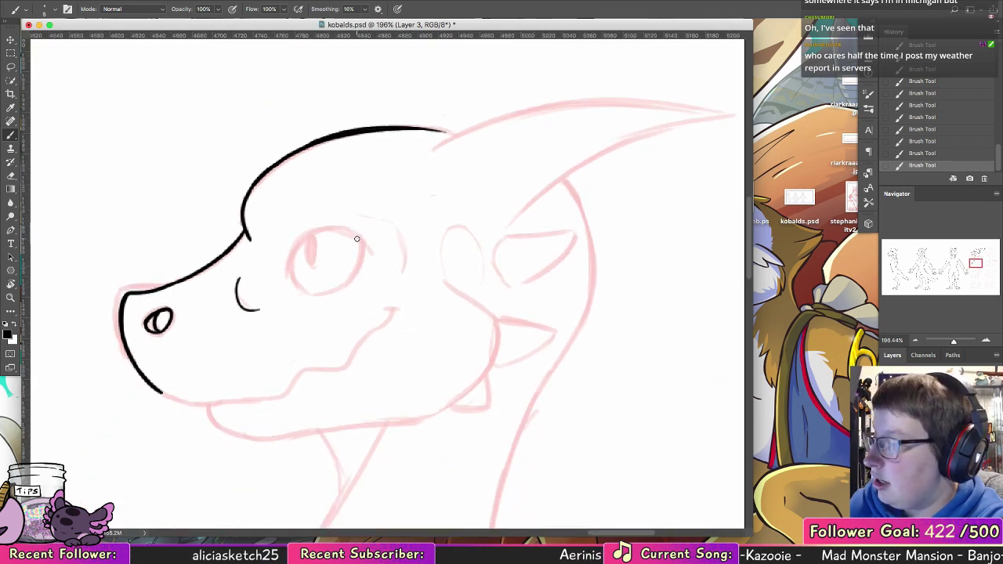
{"action": "mouse_move", "coordinate": [286, 274]}
{"action": "left_mouse_down"}
{"action": "mouse_move", "coordinate": [356, 228]}
{"action": "mouse_move", "coordinate": [374, 246]}
{"action": "left_mouse_up"}
{"action": "key", "text": "ctrl+z"}
{"action": "left_click_drag", "start_coordinate": [286, 274], "coordinate": [372, 244]}
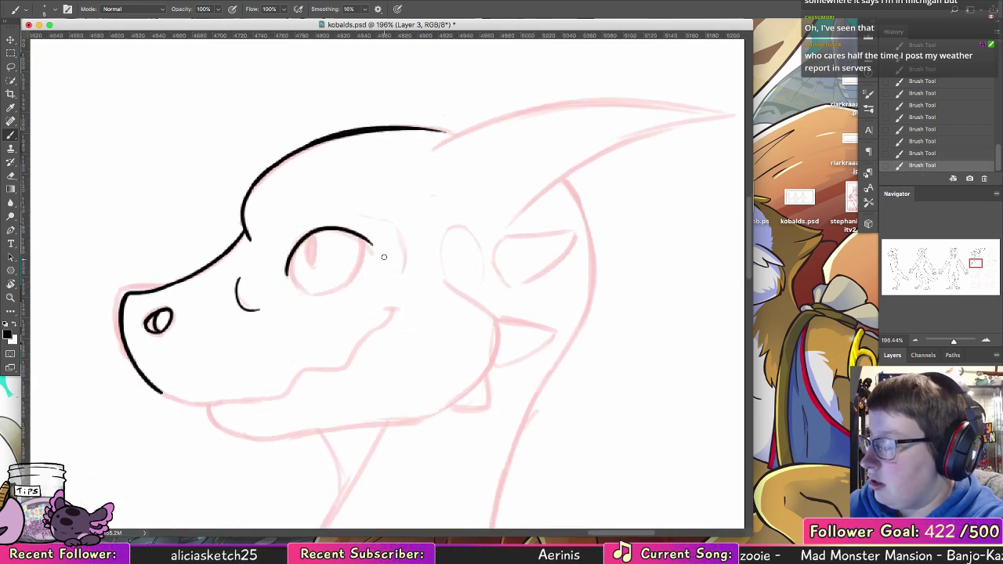
{"action": "left_click_drag", "start_coordinate": [292, 253], "coordinate": [329, 288]}
{"action": "key", "text": "super+z"}
{"action": "left_click_drag", "start_coordinate": [293, 254], "coordinate": [351, 274]}
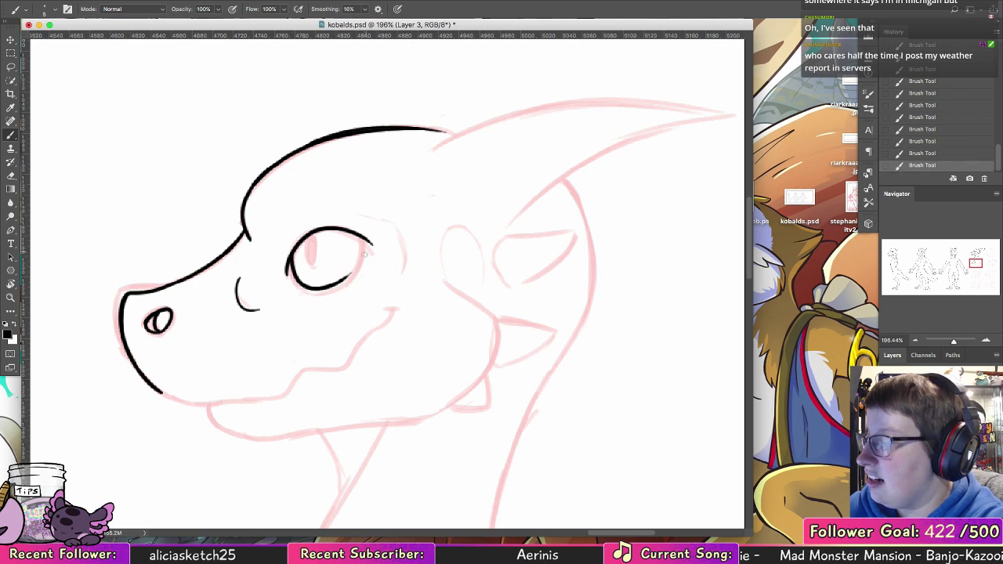
{"action": "mouse_move", "coordinate": [362, 235]}
{"action": "left_mouse_down"}
{"action": "mouse_move", "coordinate": [360, 261]}
{"action": "mouse_move", "coordinate": [339, 284]}
{"action": "left_mouse_up"}
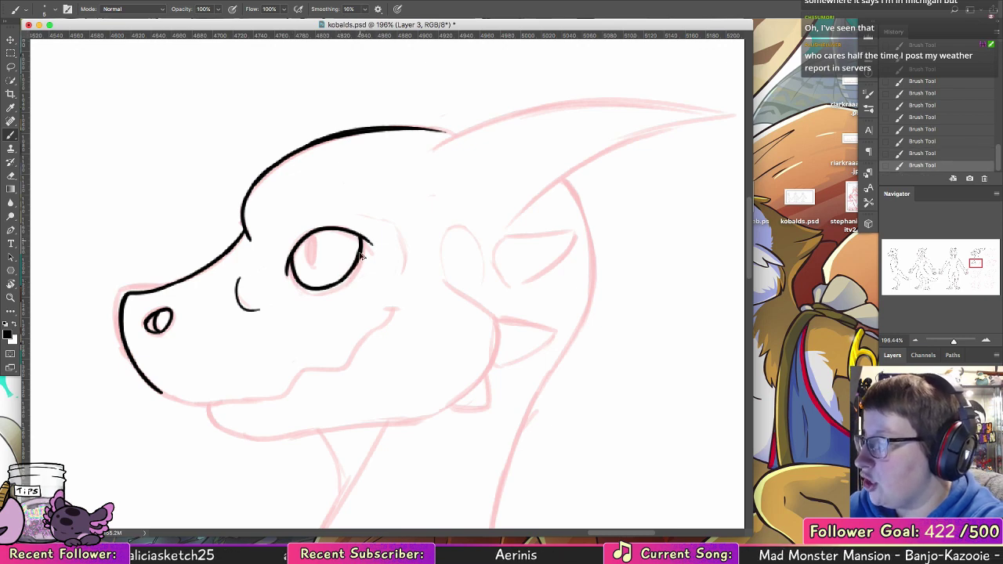
{"action": "key", "text": "super+z"}
{"action": "key", "text": "super+z"}
{"action": "left_click_drag", "start_coordinate": [361, 241], "coordinate": [349, 275]}
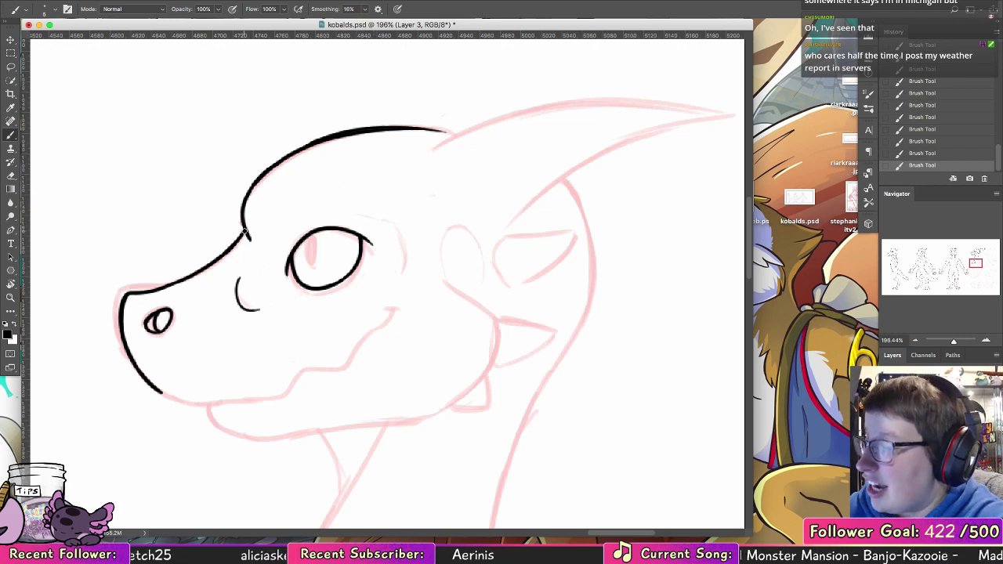
{"action": "left_click_drag", "start_coordinate": [244, 231], "coordinate": [221, 252]}
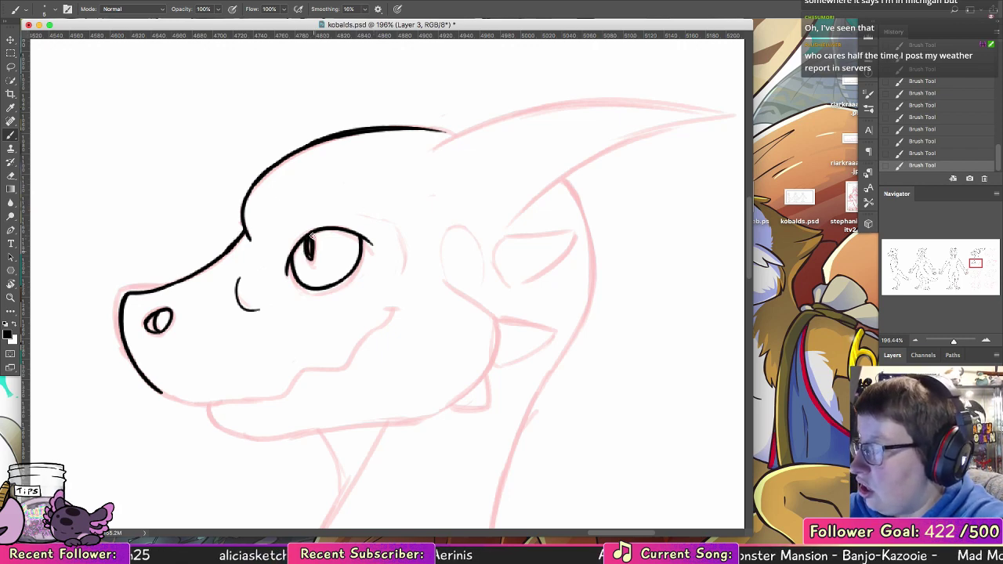
- Redraw the second head's slit pupil and ink the curved crease behind the eye
{"action": "key", "text": "ctrl+z"}
{"action": "left_click_drag", "start_coordinate": [311, 239], "coordinate": [309, 265]}
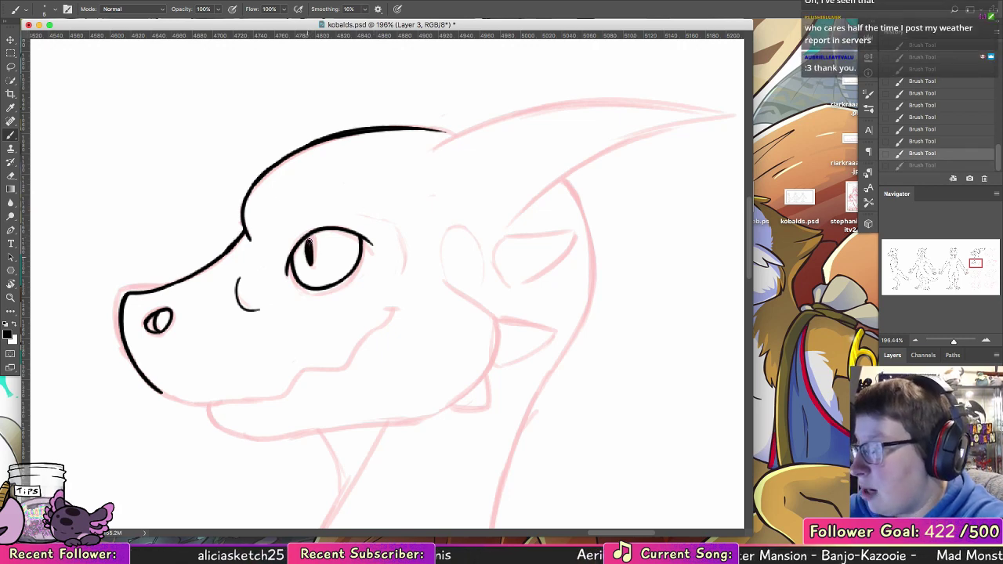
{"action": "left_click_drag", "start_coordinate": [361, 213], "coordinate": [405, 267]}
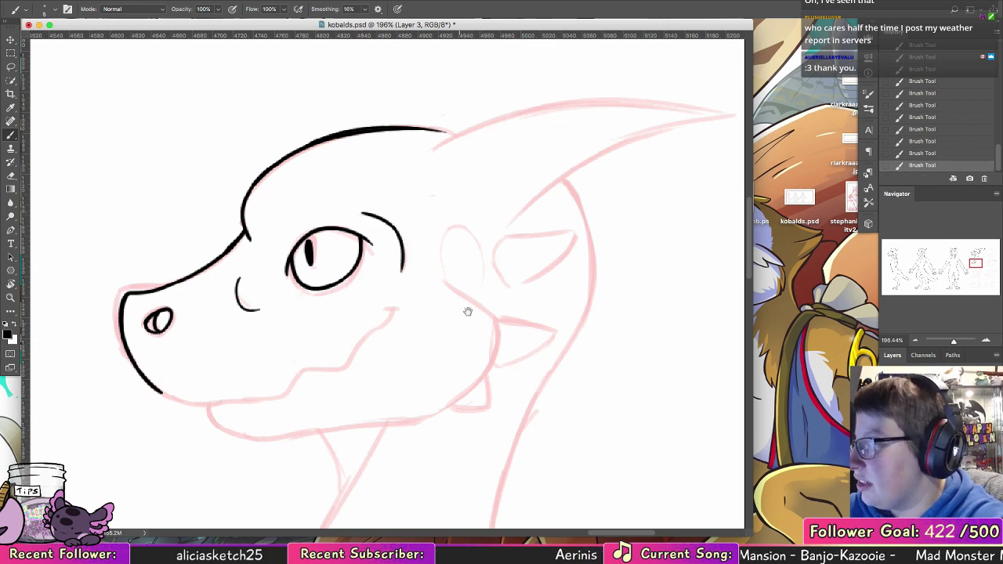
- Ink the second head's mouth line from the snout tip to the smile corner, including the jagged teeth
{"action": "scroll", "coordinate": [465, 308], "scroll_direction": "down", "scroll_amount": 5}
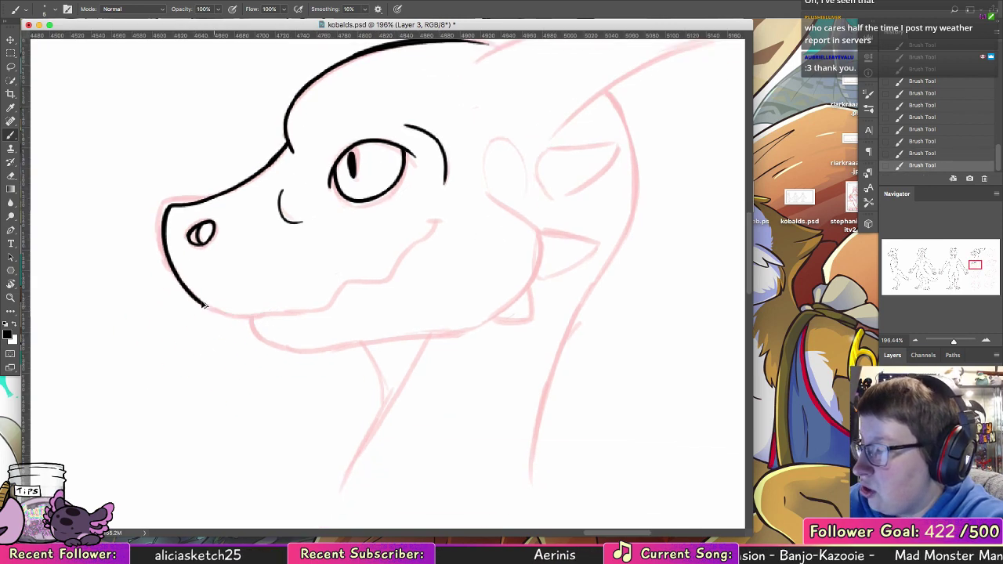
{"action": "mouse_move", "coordinate": [202, 303]}
{"action": "left_mouse_down"}
{"action": "mouse_move", "coordinate": [294, 306]}
{"action": "mouse_move", "coordinate": [291, 285]}
{"action": "mouse_move", "coordinate": [289, 303]}
{"action": "mouse_move", "coordinate": [267, 314]}
{"action": "mouse_move", "coordinate": [289, 301]}
{"action": "mouse_move", "coordinate": [316, 308]}
{"action": "mouse_move", "coordinate": [292, 299]}
{"action": "mouse_move", "coordinate": [321, 344]}
{"action": "mouse_move", "coordinate": [320, 297]}
{"action": "mouse_move", "coordinate": [382, 280]}
{"action": "mouse_move", "coordinate": [372, 278]}
{"action": "mouse_move", "coordinate": [429, 232]}
{"action": "left_mouse_up"}
{"action": "key", "text": "super+z"}
{"action": "key", "text": "super+z"}
{"action": "key", "text": "super+alt+z"}
{"action": "key", "text": "super+alt+z"}
{"action": "key", "text": "ctrl+shift+z"}
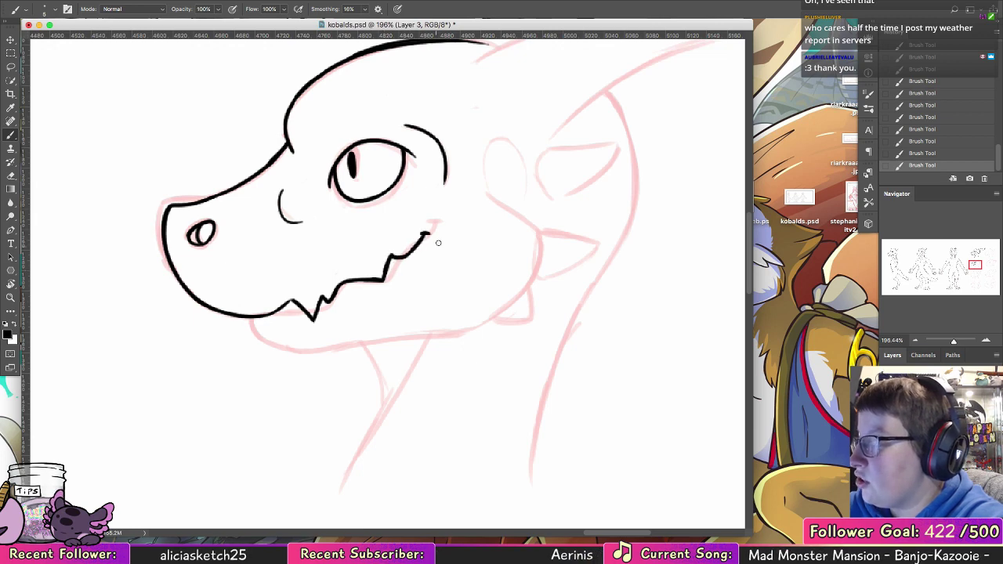
- Ink the second head's lower jaw from the chin back around the cheek and up into the ear opening
{"action": "mouse_move", "coordinate": [250, 316]}
{"action": "left_mouse_down"}
{"action": "mouse_move", "coordinate": [260, 341]}
{"action": "mouse_move", "coordinate": [253, 333]}
{"action": "mouse_move", "coordinate": [287, 350]}
{"action": "left_mouse_up"}
{"action": "key", "text": "super+z"}
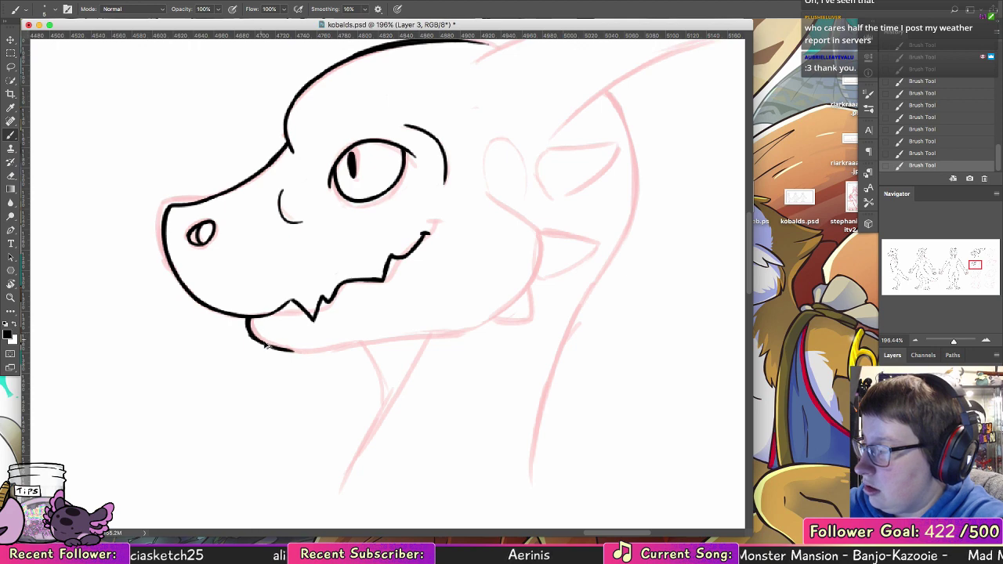
{"action": "mouse_move", "coordinate": [248, 318]}
{"action": "left_mouse_down"}
{"action": "mouse_move", "coordinate": [309, 350]}
{"action": "mouse_move", "coordinate": [405, 338]}
{"action": "left_mouse_up"}
{"action": "key", "text": "super+z"}
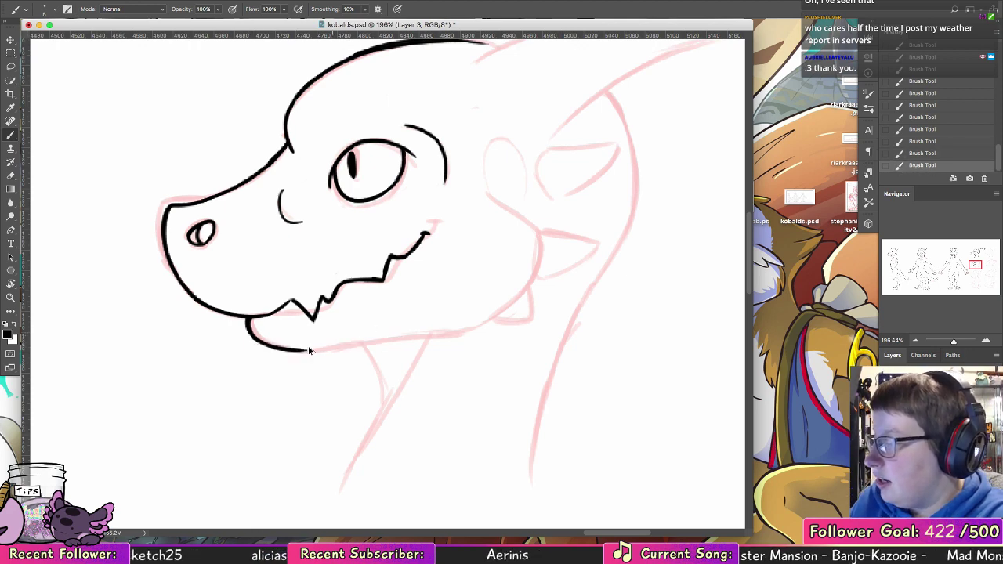
{"action": "left_click_drag", "start_coordinate": [296, 350], "coordinate": [443, 331]}
{"action": "left_click_drag", "start_coordinate": [369, 340], "coordinate": [465, 331]}
{"action": "key", "text": "super+z"}
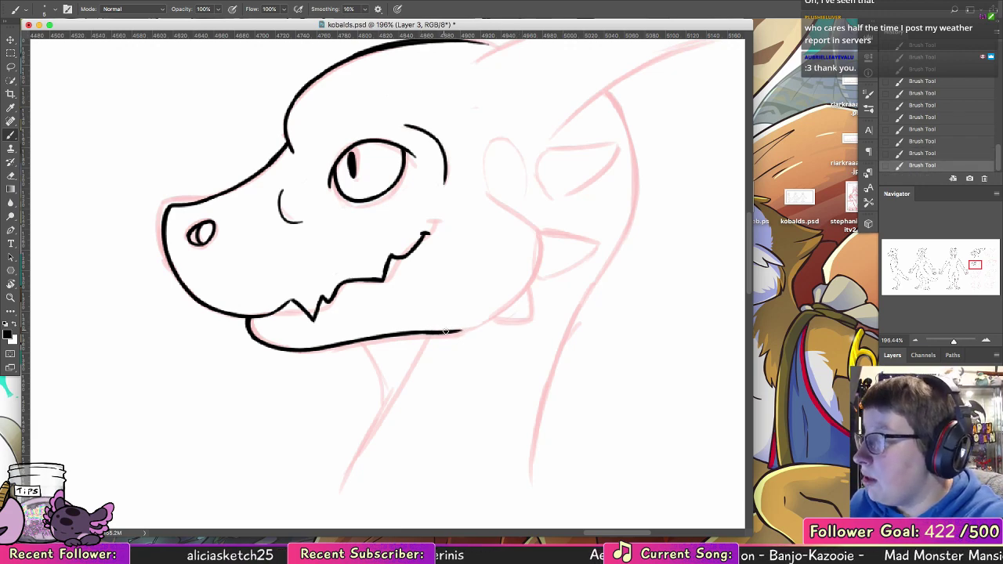
{"action": "left_click_drag", "start_coordinate": [442, 332], "coordinate": [528, 285]}
{"action": "mouse_move", "coordinate": [492, 196]}
{"action": "left_mouse_down"}
{"action": "mouse_move", "coordinate": [523, 182]}
{"action": "mouse_move", "coordinate": [518, 213]}
{"action": "mouse_move", "coordinate": [533, 227]}
{"action": "mouse_move", "coordinate": [536, 272]}
{"action": "mouse_move", "coordinate": [537, 230]}
{"action": "mouse_move", "coordinate": [524, 289]}
{"action": "mouse_move", "coordinate": [537, 245]}
{"action": "mouse_move", "coordinate": [510, 300]}
{"action": "left_mouse_up"}
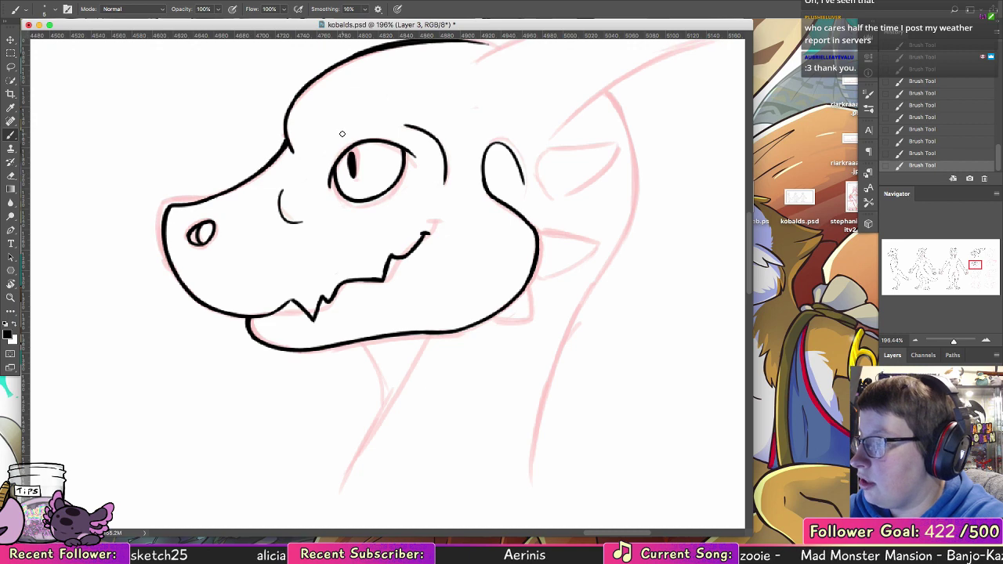
- Ink the curved throat fold running down from the underside of the jaw
{"action": "left_click_drag", "start_coordinate": [571, 253], "coordinate": [490, 173]}
{"action": "left_click_drag", "start_coordinate": [280, 256], "coordinate": [303, 307]}
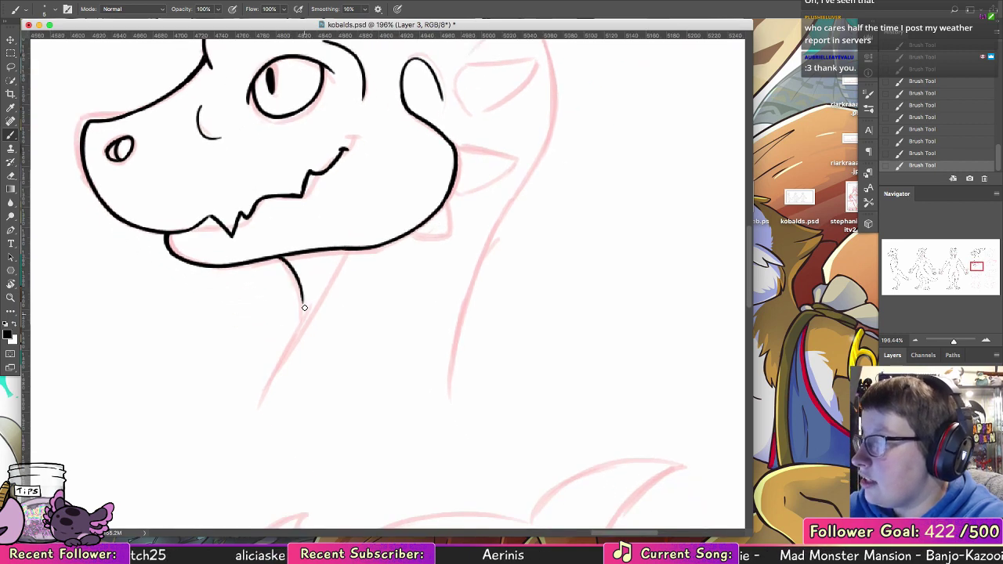
{"action": "key", "text": "ctrl+z"}
{"action": "left_click_drag", "start_coordinate": [280, 256], "coordinate": [305, 321]}
{"action": "left_click_drag", "start_coordinate": [335, 260], "coordinate": [289, 351]}
{"action": "key", "text": "ctrl+z"}
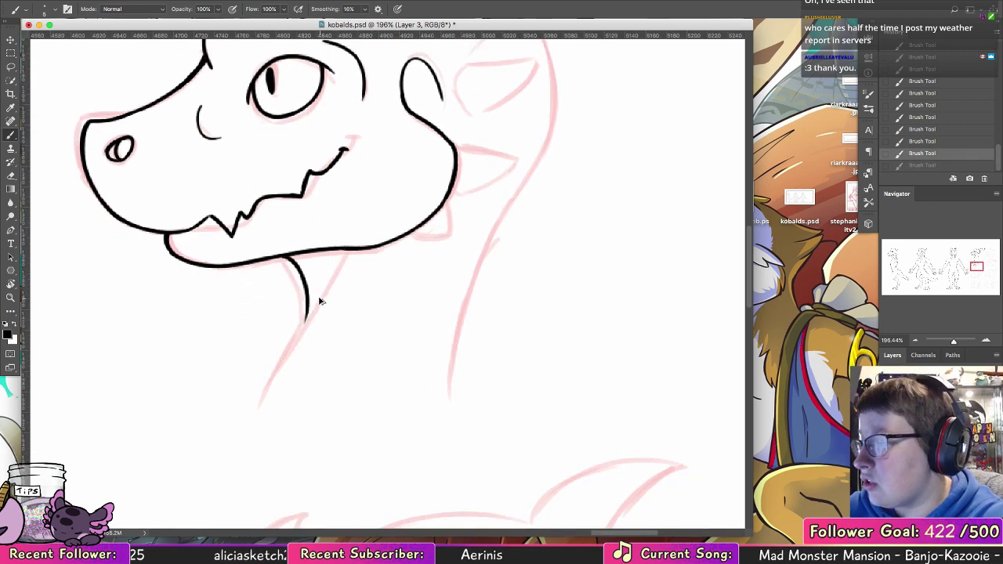
- Ink the front of the neck from the throat fold down to the end of the sketch
{"action": "left_click_drag", "start_coordinate": [323, 290], "coordinate": [259, 407]}
{"action": "key", "text": "ctrl+z"}
{"action": "mouse_move", "coordinate": [322, 290]}
{"action": "left_mouse_down"}
{"action": "mouse_move", "coordinate": [264, 435]}
{"action": "mouse_move", "coordinate": [298, 330]}
{"action": "left_mouse_up"}
{"action": "key", "text": "ctrl+z"}
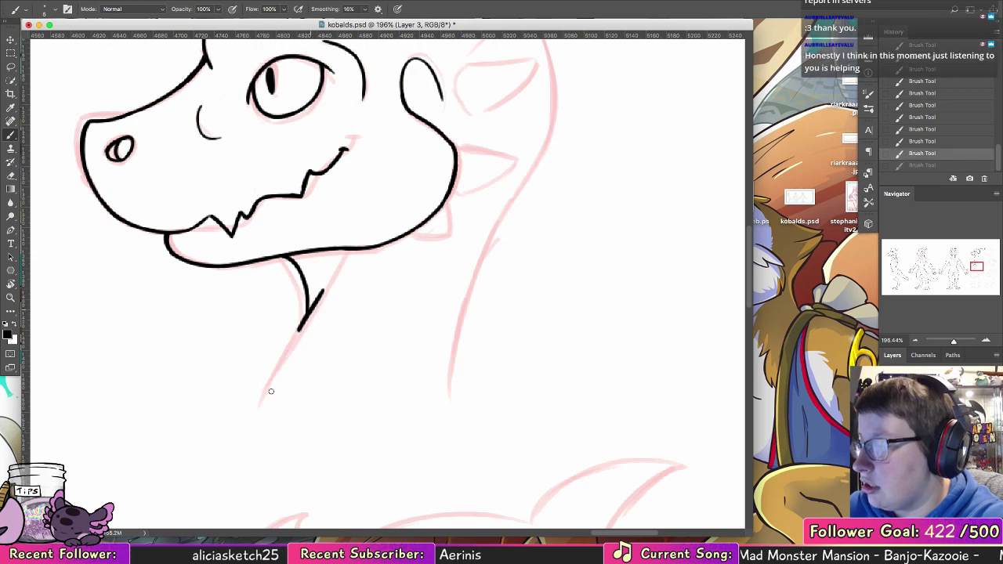
{"action": "left_click_drag", "start_coordinate": [271, 391], "coordinate": [272, 399]}
- Ink the long curve of the back of the neck down to its lower end
{"action": "mouse_move", "coordinate": [454, 402]}
{"action": "left_mouse_down"}
{"action": "mouse_move", "coordinate": [555, 101]}
{"action": "mouse_move", "coordinate": [444, 397]}
{"action": "left_mouse_up"}
{"action": "key", "text": "ctrl+z"}
{"action": "key", "text": "ctrl+z"}
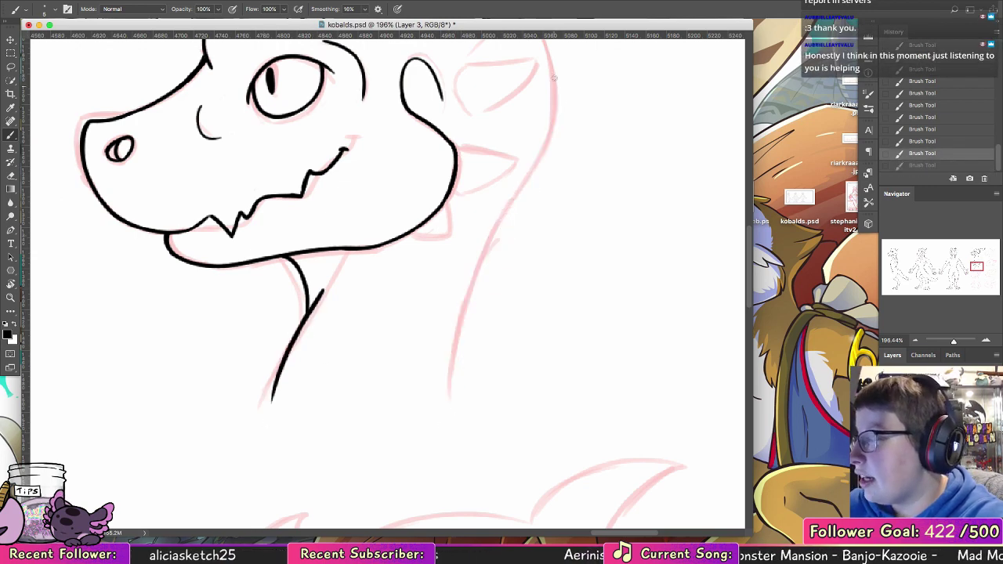
{"action": "mouse_move", "coordinate": [555, 75]}
{"action": "left_mouse_down"}
{"action": "mouse_move", "coordinate": [539, 158]}
{"action": "mouse_move", "coordinate": [450, 398]}
{"action": "left_mouse_up"}
{"action": "scroll", "coordinate": [546, 180], "scroll_direction": "up", "scroll_amount": 6}
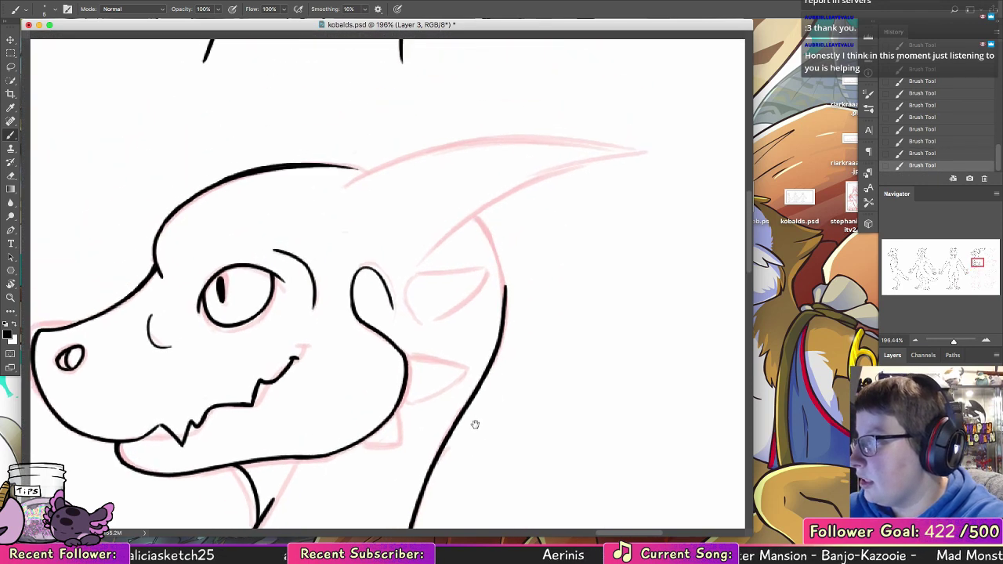
{"action": "mouse_move", "coordinate": [321, 219]}
{"action": "left_mouse_down"}
{"action": "mouse_move", "coordinate": [401, 179]}
{"action": "mouse_move", "coordinate": [608, 180]}
{"action": "left_mouse_up"}
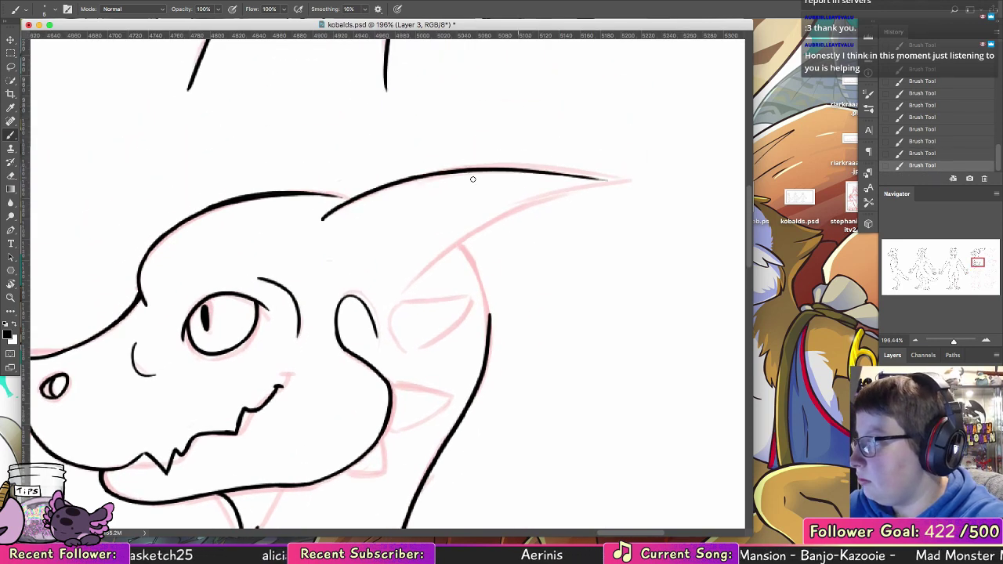
{"action": "key", "text": "ctrl+z"}
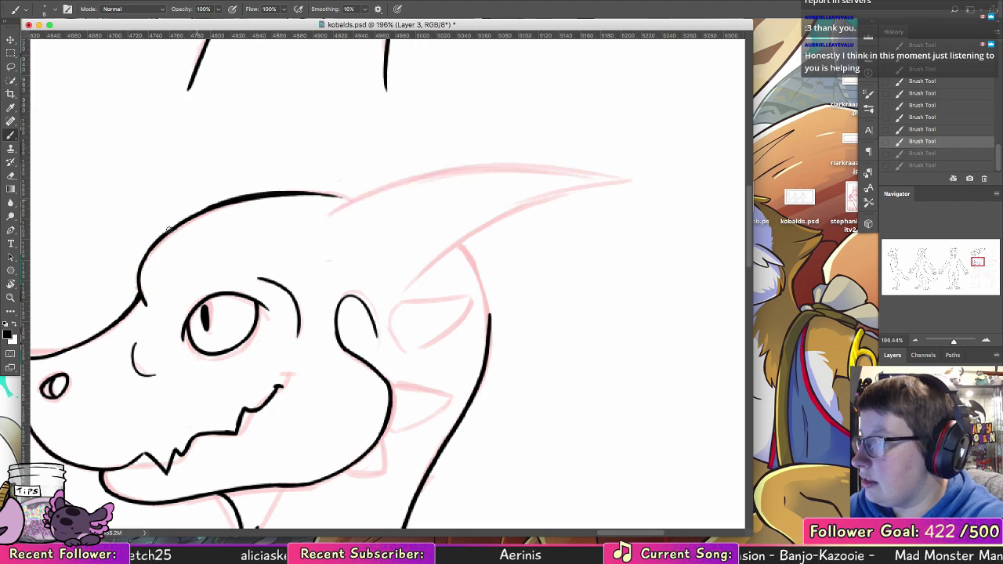
- Add two pointed tufts along the top of the second head and erase the old outline beneath them
{"action": "mouse_move", "coordinate": [140, 276]}
{"action": "left_mouse_down"}
{"action": "mouse_move", "coordinate": [194, 206]}
{"action": "mouse_move", "coordinate": [203, 220]}
{"action": "mouse_move", "coordinate": [189, 226]}
{"action": "mouse_move", "coordinate": [278, 188]}
{"action": "left_mouse_up"}
{"action": "key", "text": "ctrl+z"}
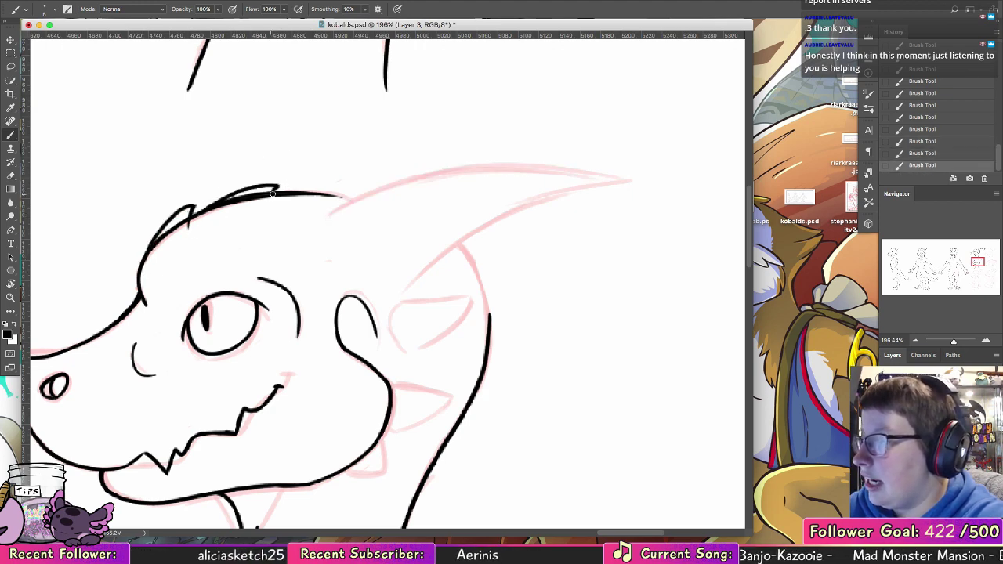
{"action": "key", "text": "e"}
{"action": "mouse_move", "coordinate": [184, 215]}
{"action": "left_mouse_down"}
{"action": "mouse_move", "coordinate": [149, 258]}
{"action": "mouse_move", "coordinate": [268, 197]}
{"action": "left_mouse_up"}
{"action": "left_click", "coordinate": [11, 134]}
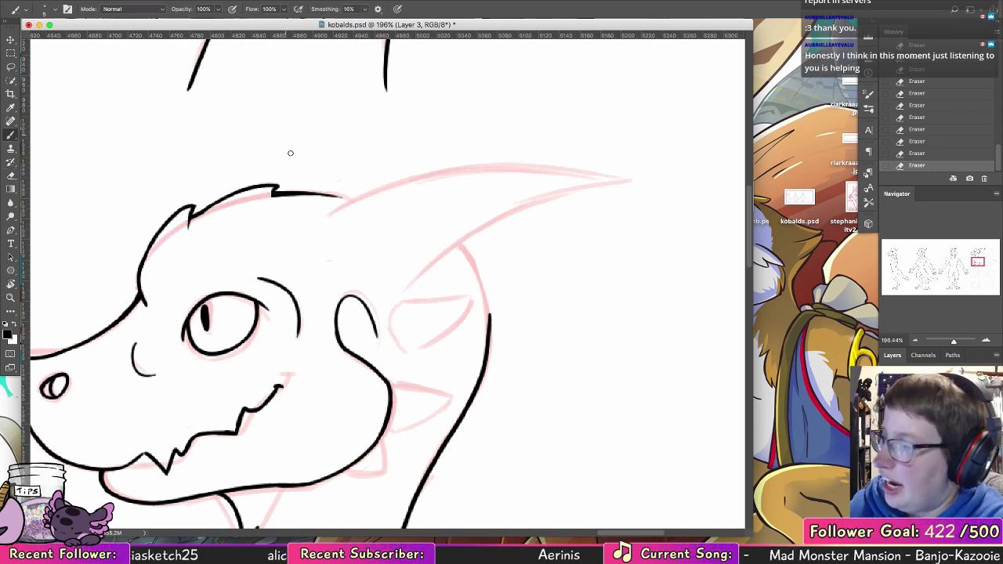
{"action": "left_click_drag", "start_coordinate": [191, 219], "coordinate": [239, 194]}
- Ink the second head's horn with its upper and lower edges meeting in a point
{"action": "left_click_drag", "start_coordinate": [321, 218], "coordinate": [552, 170]}
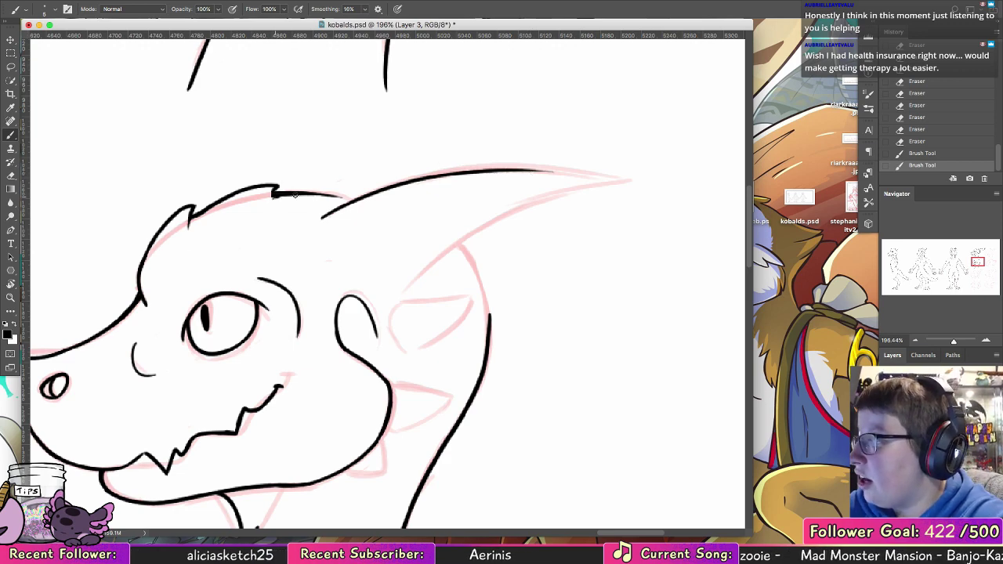
{"action": "key", "text": "super+z"}
{"action": "mouse_move", "coordinate": [296, 196]}
{"action": "left_mouse_down"}
{"action": "mouse_move", "coordinate": [364, 202]}
{"action": "mouse_move", "coordinate": [409, 182]}
{"action": "mouse_move", "coordinate": [564, 170]}
{"action": "left_mouse_up"}
{"action": "key", "text": "super+z"}
{"action": "mouse_move", "coordinate": [464, 172]}
{"action": "left_mouse_down"}
{"action": "mouse_move", "coordinate": [635, 181]}
{"action": "mouse_move", "coordinate": [522, 211]}
{"action": "mouse_move", "coordinate": [428, 273]}
{"action": "left_mouse_up"}
{"action": "key", "text": "ctrl+z"}
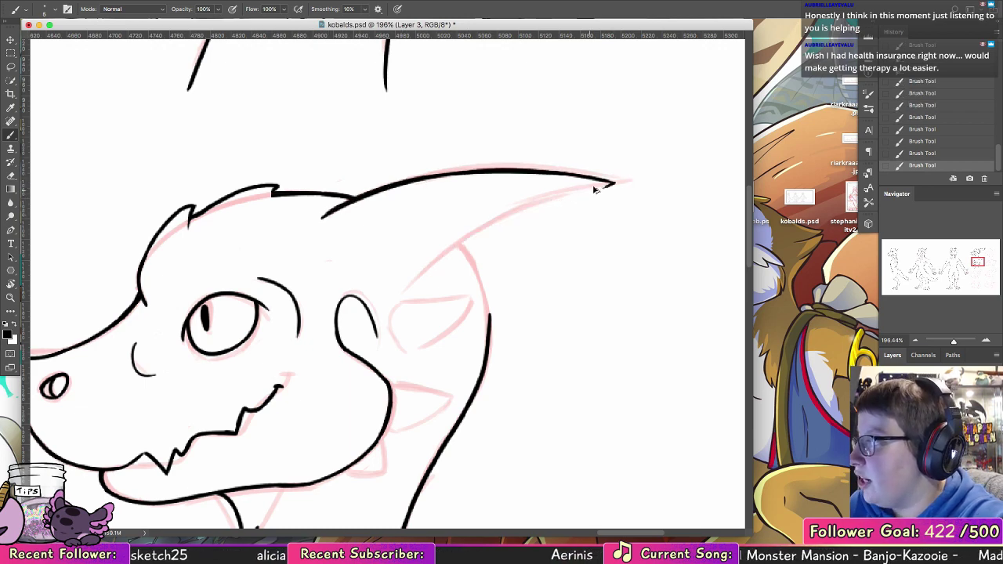
{"action": "mouse_move", "coordinate": [613, 183]}
{"action": "left_mouse_down"}
{"action": "mouse_move", "coordinate": [519, 212]}
{"action": "mouse_move", "coordinate": [397, 321]}
{"action": "mouse_move", "coordinate": [451, 249]}
{"action": "mouse_move", "coordinate": [552, 198]}
{"action": "mouse_move", "coordinate": [617, 180]}
{"action": "left_mouse_up"}
{"action": "key", "text": "ctrl+z"}
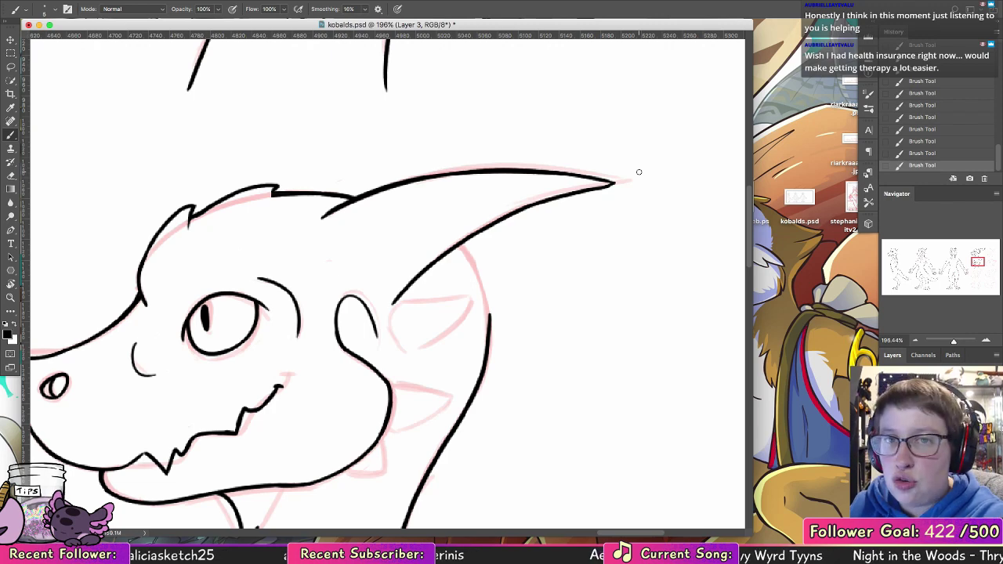
- Connect the underside of the horn to the back of the neck and erase the bump at the join
{"action": "mouse_move", "coordinate": [459, 244]}
{"action": "left_mouse_down"}
{"action": "mouse_move", "coordinate": [488, 325]}
{"action": "mouse_move", "coordinate": [485, 349]}
{"action": "left_mouse_up"}
{"action": "key", "text": "super+z"}
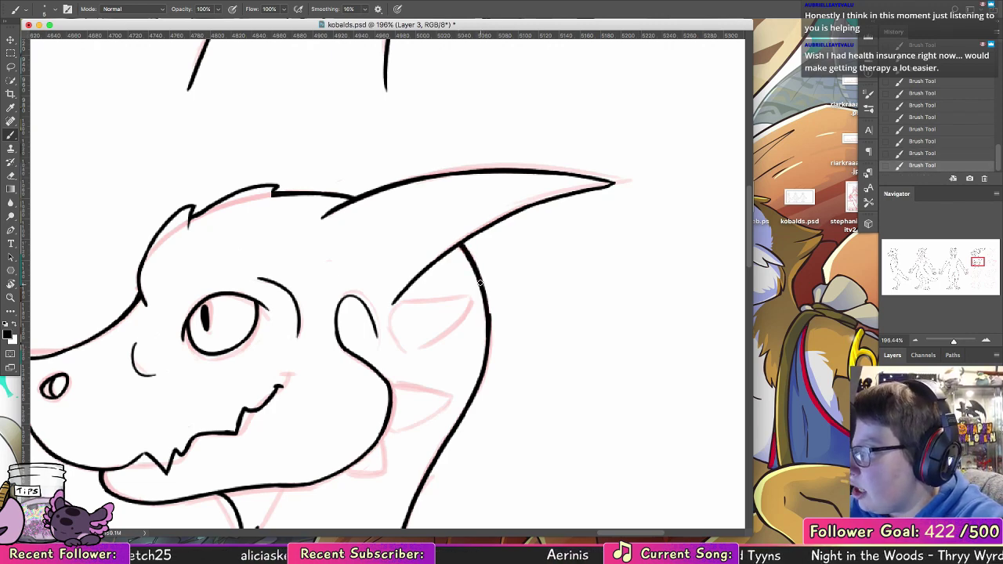
{"action": "left_click_drag", "start_coordinate": [480, 283], "coordinate": [486, 354]}
{"action": "left_click", "coordinate": [11, 175]}
{"action": "left_click_drag", "start_coordinate": [492, 294], "coordinate": [496, 325]}
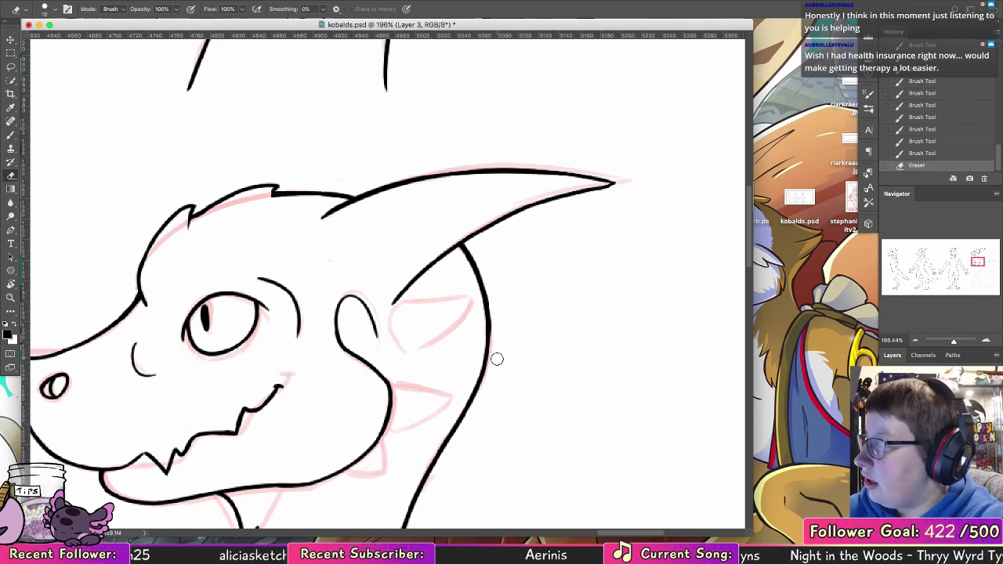
{"action": "key", "text": "b"}
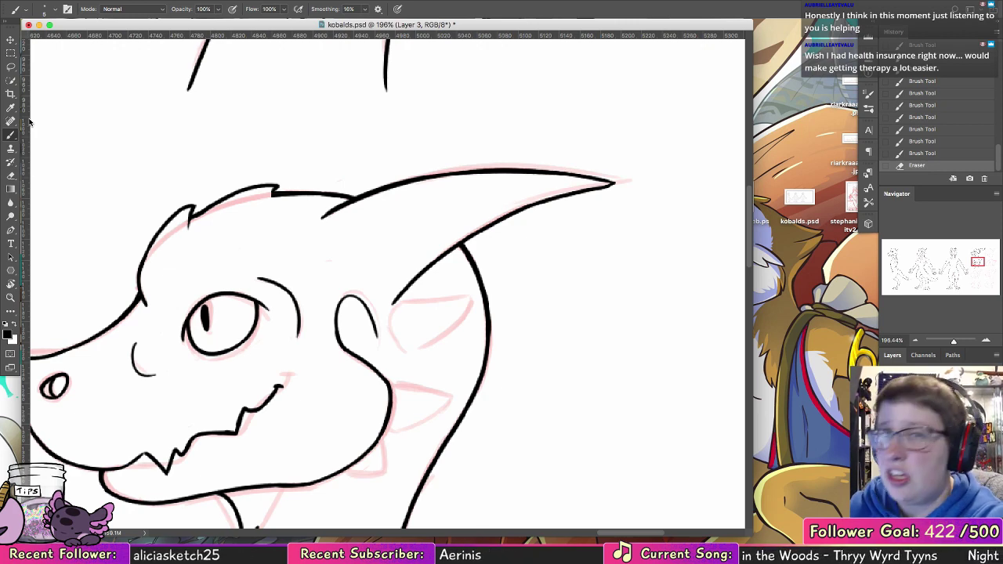
- Ink the upper leaf-shaped spike behind the ear opening, just below the horn
{"action": "left_click_drag", "start_coordinate": [398, 354], "coordinate": [412, 299]}
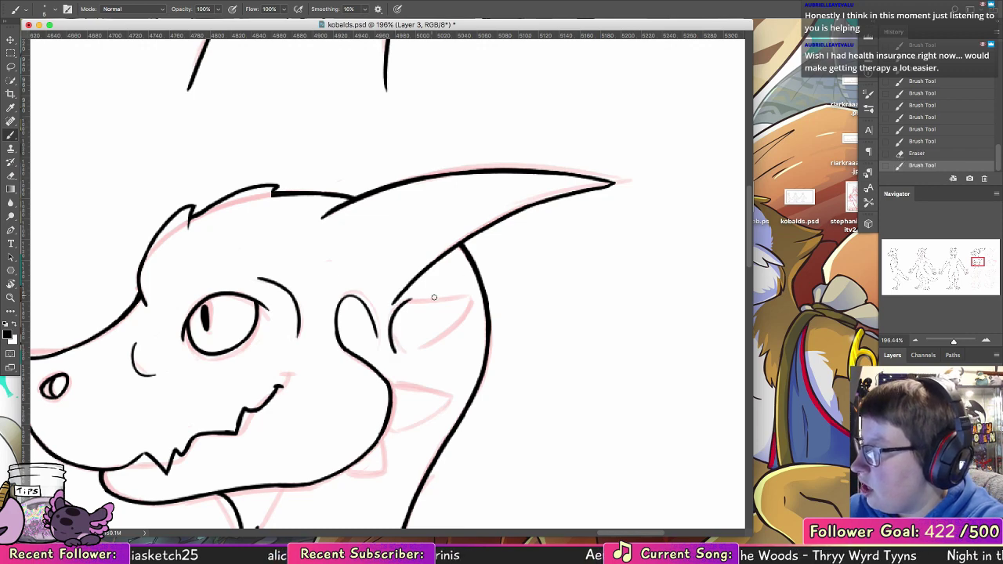
{"action": "key", "text": "super+z"}
{"action": "mouse_move", "coordinate": [400, 358]}
{"action": "left_mouse_down"}
{"action": "mouse_move", "coordinate": [456, 300]}
{"action": "mouse_move", "coordinate": [394, 342]}
{"action": "mouse_move", "coordinate": [400, 318]}
{"action": "mouse_move", "coordinate": [465, 298]}
{"action": "mouse_move", "coordinate": [422, 351]}
{"action": "mouse_move", "coordinate": [401, 359]}
{"action": "mouse_move", "coordinate": [427, 347]}
{"action": "left_mouse_up"}
{"action": "key", "text": "super+z"}
- Ink the pointed middle spike projecting backwards from the cheek
{"action": "scroll", "coordinate": [514, 251], "scroll_direction": "down", "scroll_amount": 5}
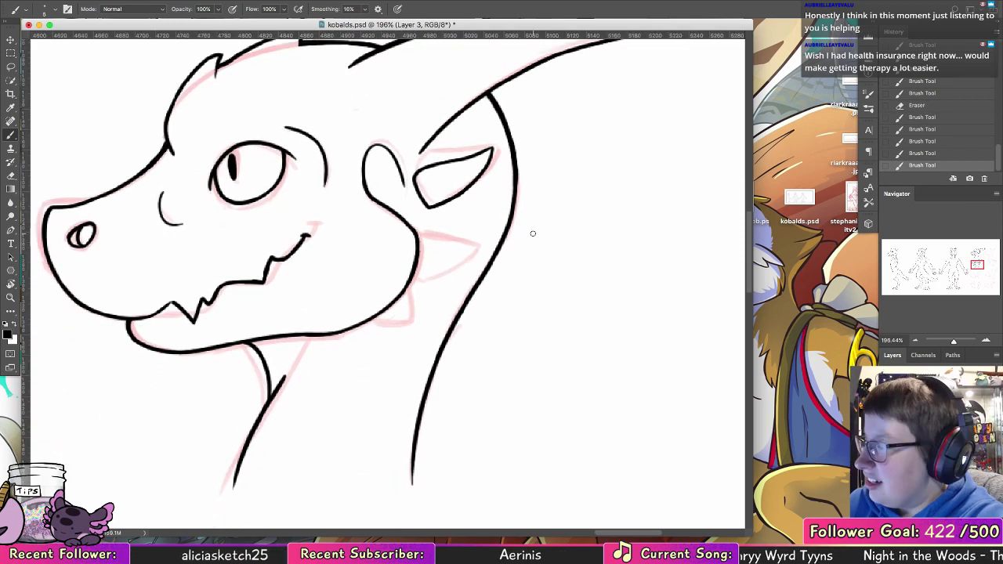
{"action": "left_click_drag", "start_coordinate": [418, 235], "coordinate": [461, 236]}
{"action": "mouse_move", "coordinate": [418, 234]}
{"action": "left_mouse_down"}
{"action": "mouse_move", "coordinate": [479, 242]}
{"action": "mouse_move", "coordinate": [414, 275]}
{"action": "mouse_move", "coordinate": [475, 246]}
{"action": "left_mouse_up"}
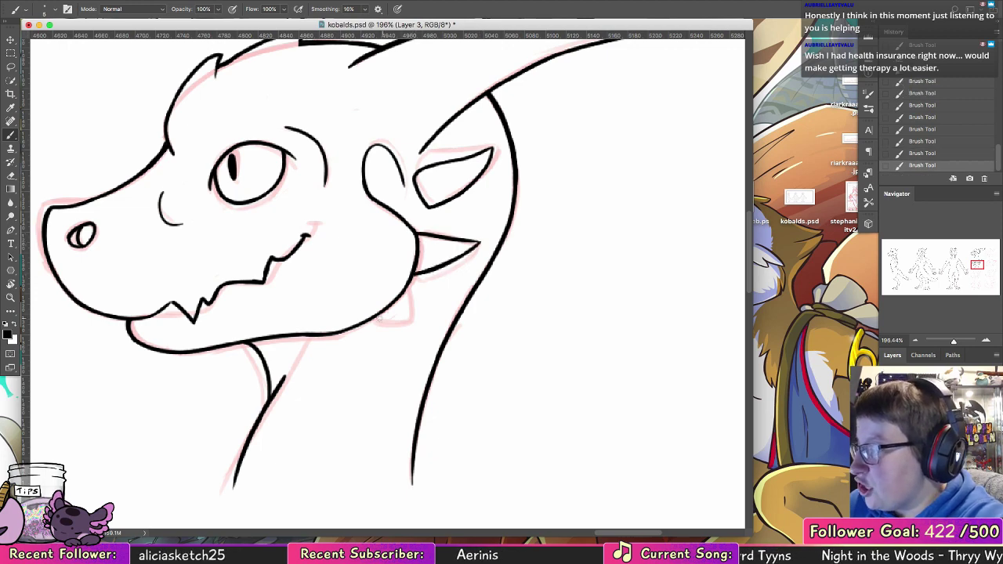
- Ink the small squared spike at the back corner of the jaw and a short line under the jaw
{"action": "left_click_drag", "start_coordinate": [373, 318], "coordinate": [411, 318]}
{"action": "key", "text": "super+z"}
{"action": "key", "text": "super+z"}
{"action": "key", "text": "super+z"}
{"action": "key", "text": "super+z"}
{"action": "key", "text": "super+shift+z"}
{"action": "key", "text": "super+shift+z"}
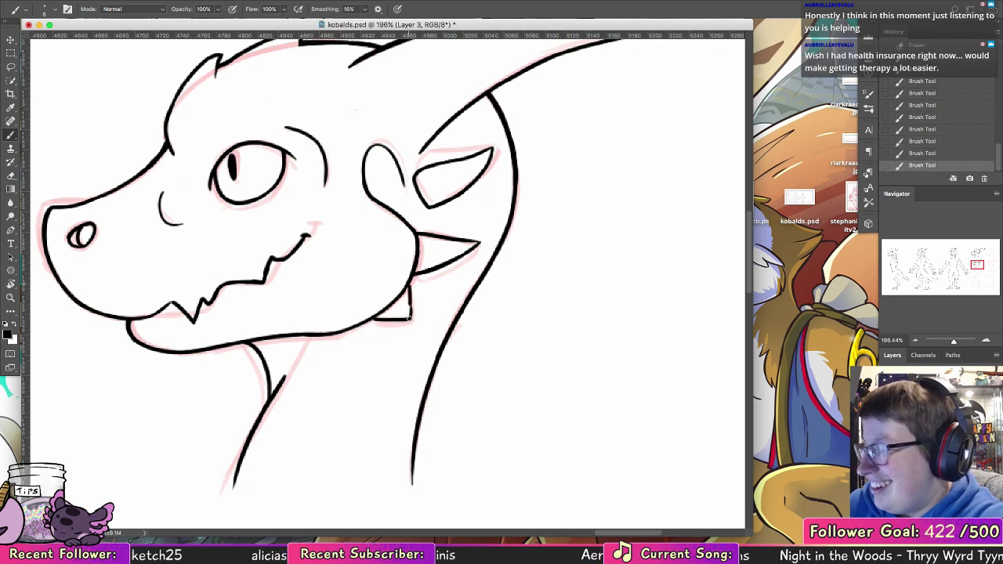
{"action": "key", "text": "super+z"}
{"action": "left_click_drag", "start_coordinate": [408, 280], "coordinate": [409, 292]}
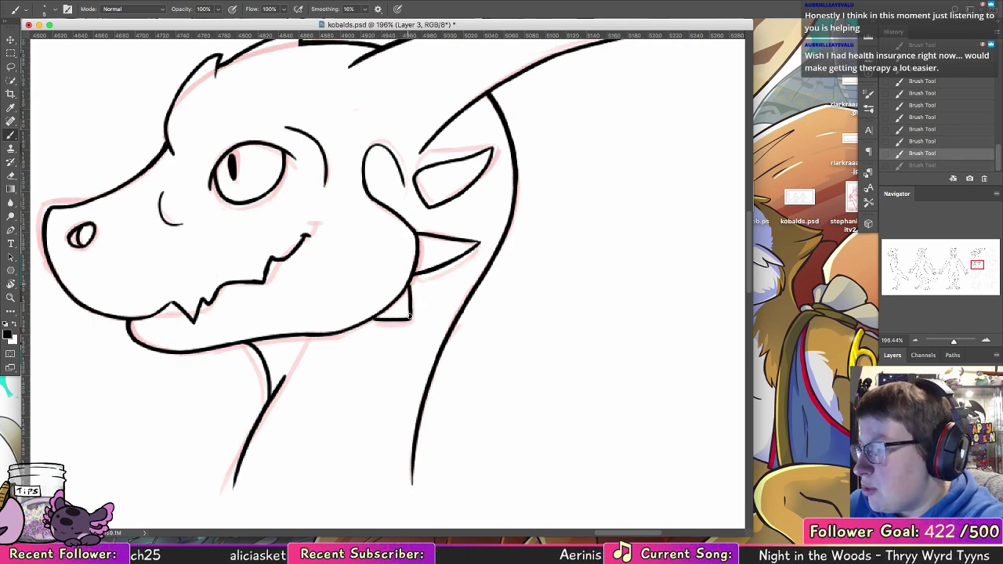
{"action": "left_click_drag", "start_coordinate": [369, 320], "coordinate": [388, 319]}
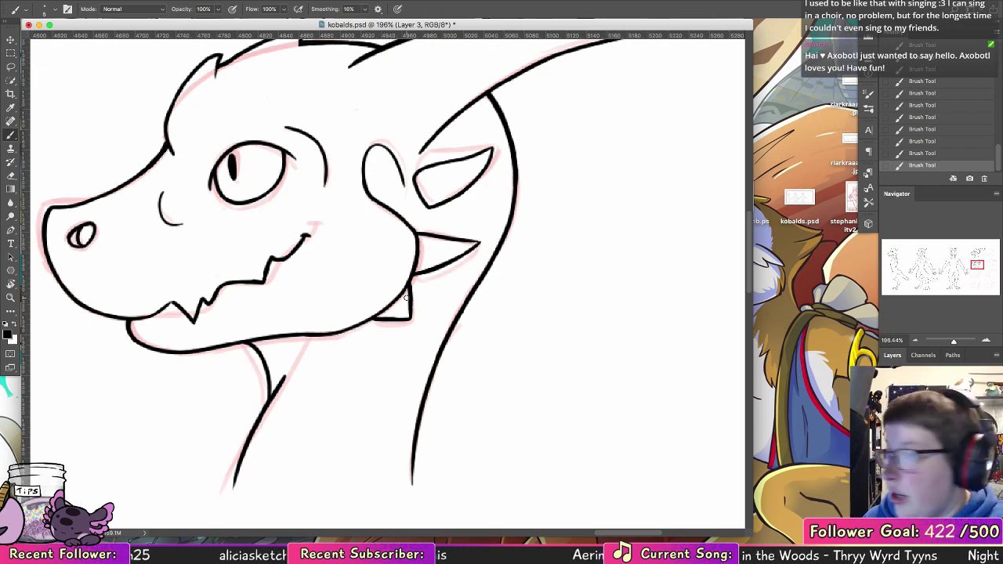
{"action": "left_click_drag", "start_coordinate": [456, 462], "coordinate": [462, 447]}
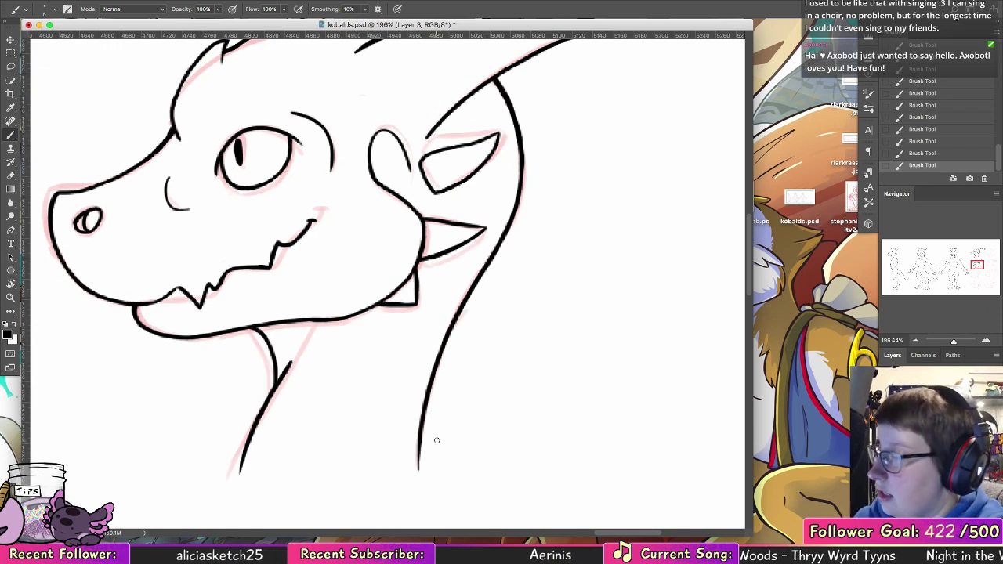
{"action": "left_click_drag", "start_coordinate": [315, 321], "coordinate": [305, 341]}
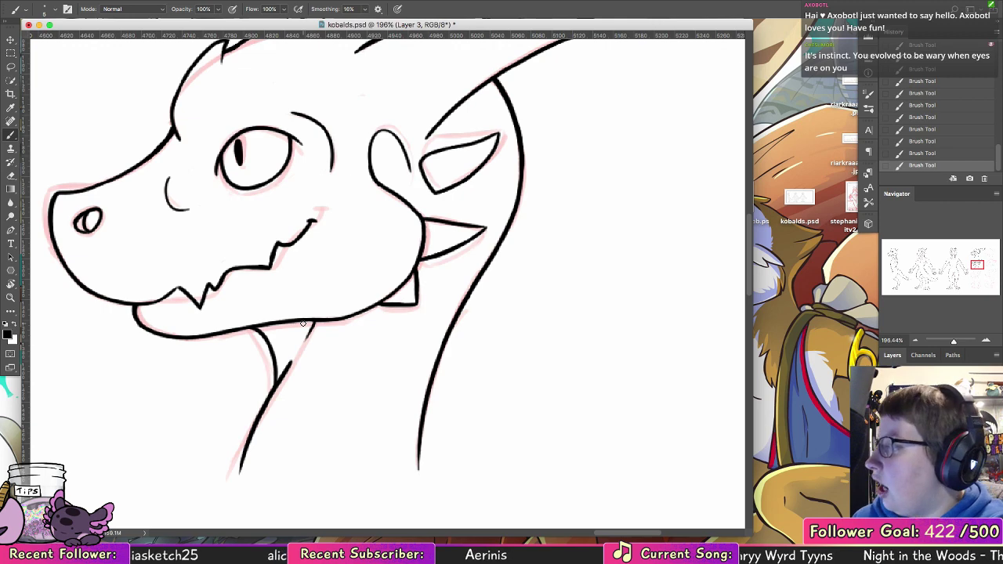
- On the neighbouring spiky-crested head sketch, ink the arched upper lid of the eye
{"action": "left_click_drag", "start_coordinate": [461, 352], "coordinate": [501, 118]}
{"action": "left_click_drag", "start_coordinate": [515, 391], "coordinate": [615, 181]}
{"action": "mouse_move", "coordinate": [419, 382]}
{"action": "left_mouse_down"}
{"action": "mouse_move", "coordinate": [251, 357]}
{"action": "mouse_move", "coordinate": [86, 384]}
{"action": "left_mouse_up"}
{"action": "left_click_drag", "start_coordinate": [673, 101], "coordinate": [450, 224]}
{"action": "left_click_drag", "start_coordinate": [555, 218], "coordinate": [499, 405]}
{"action": "left_click_drag", "start_coordinate": [356, 134], "coordinate": [381, 233]}
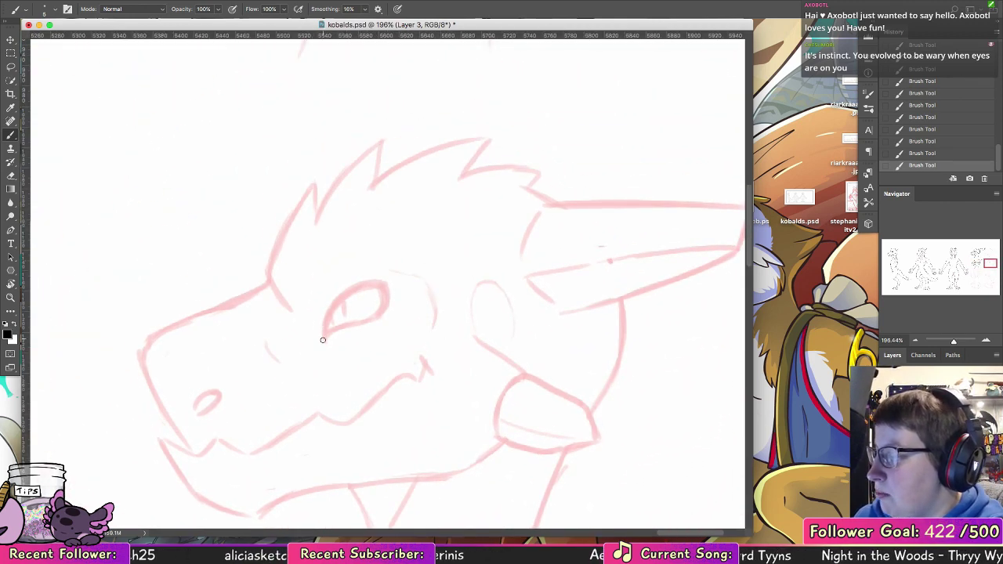
{"action": "mouse_move", "coordinate": [322, 335]}
{"action": "left_mouse_down"}
{"action": "mouse_move", "coordinate": [390, 293]}
{"action": "mouse_move", "coordinate": [325, 335]}
{"action": "mouse_move", "coordinate": [334, 328]}
{"action": "left_mouse_up"}
{"action": "key", "text": "ctrl+z"}
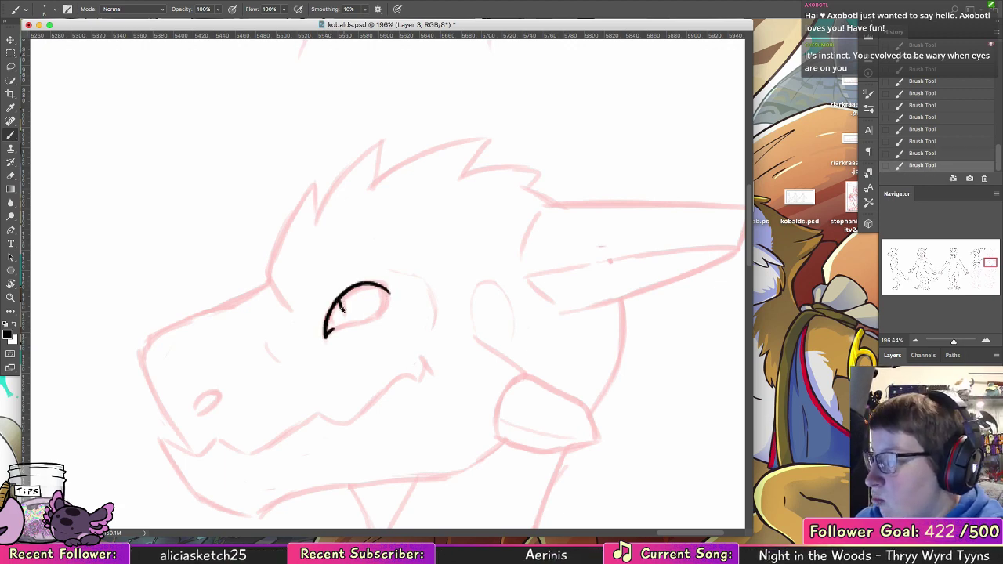
- Ink the spiky-crested head's slit pupil and close the lower outline of its eye
{"action": "key", "text": "ctrl+z"}
{"action": "mouse_move", "coordinate": [343, 298]}
{"action": "left_mouse_down"}
{"action": "mouse_move", "coordinate": [333, 326]}
{"action": "mouse_move", "coordinate": [362, 321]}
{"action": "mouse_move", "coordinate": [388, 295]}
{"action": "mouse_move", "coordinate": [362, 318]}
{"action": "left_mouse_up"}
{"action": "key", "text": "ctrl+z"}
{"action": "key", "text": "ctrl+z"}
{"action": "key", "text": "ctrl+z"}
{"action": "key", "text": "ctrl+z"}
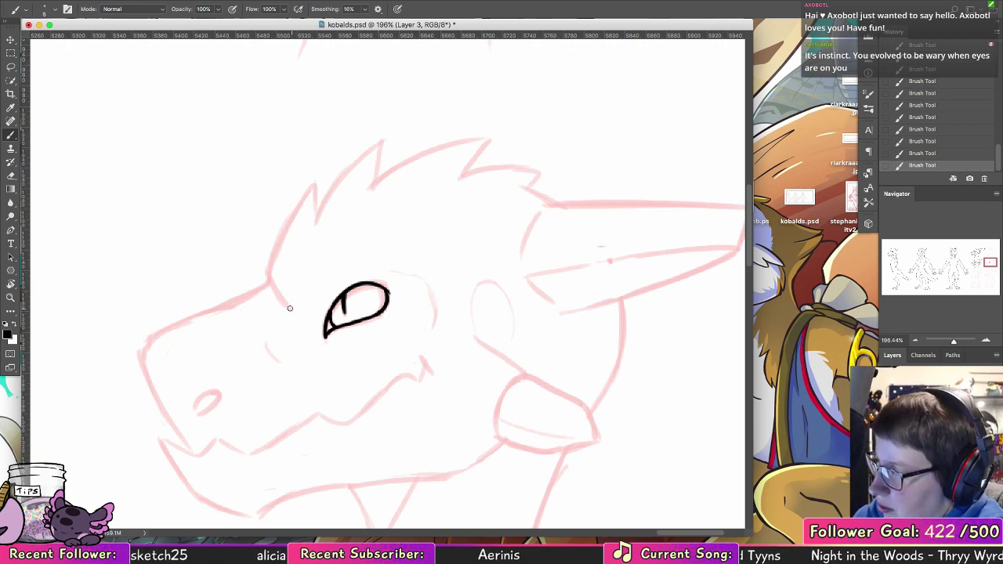
{"action": "left_click_drag", "start_coordinate": [282, 305], "coordinate": [306, 198]}
{"action": "key", "text": "super+z"}
{"action": "left_click_drag", "start_coordinate": [274, 307], "coordinate": [308, 188]}
{"action": "key", "text": "super+z"}
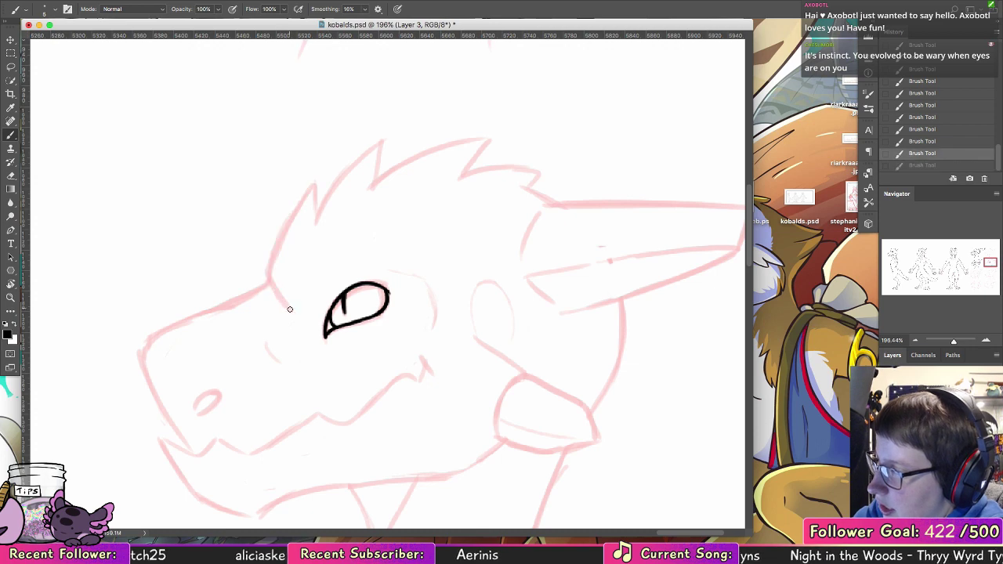
- Ink the spiky-crested head's forehead curve, the first two crest spikes and the upper edge of the third
{"action": "mouse_move", "coordinate": [290, 310]}
{"action": "left_mouse_down"}
{"action": "mouse_move", "coordinate": [277, 245]}
{"action": "mouse_move", "coordinate": [316, 222]}
{"action": "mouse_move", "coordinate": [383, 141]}
{"action": "left_mouse_up"}
{"action": "key", "text": "super+z"}
{"action": "mouse_move", "coordinate": [315, 229]}
{"action": "left_mouse_down"}
{"action": "mouse_move", "coordinate": [382, 143]}
{"action": "mouse_move", "coordinate": [368, 188]}
{"action": "left_mouse_up"}
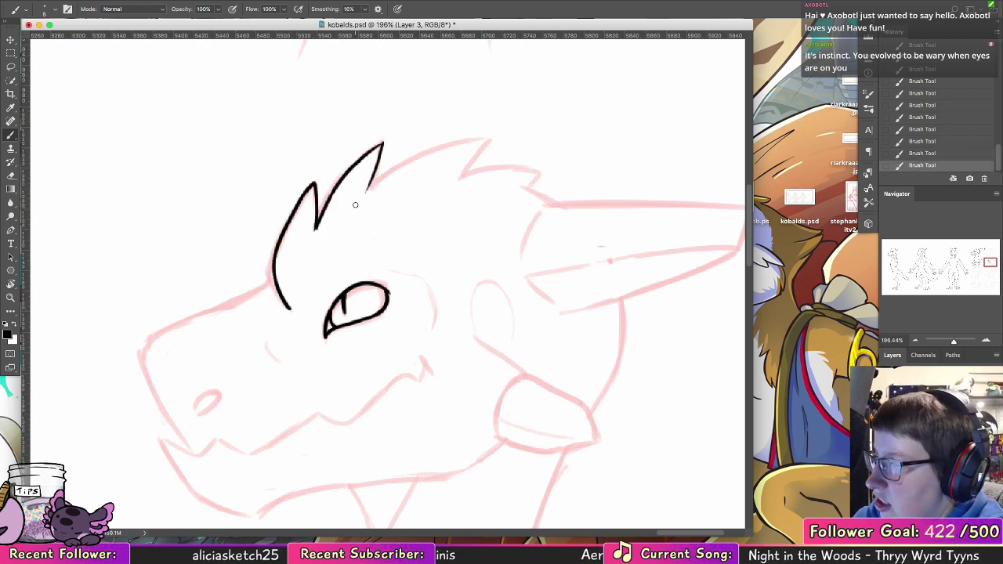
{"action": "key", "text": "super+z"}
{"action": "key", "text": "super+z"}
{"action": "mouse_move", "coordinate": [317, 229]}
{"action": "left_mouse_down"}
{"action": "mouse_move", "coordinate": [393, 142]}
{"action": "mouse_move", "coordinate": [373, 184]}
{"action": "mouse_move", "coordinate": [496, 141]}
{"action": "left_mouse_up"}
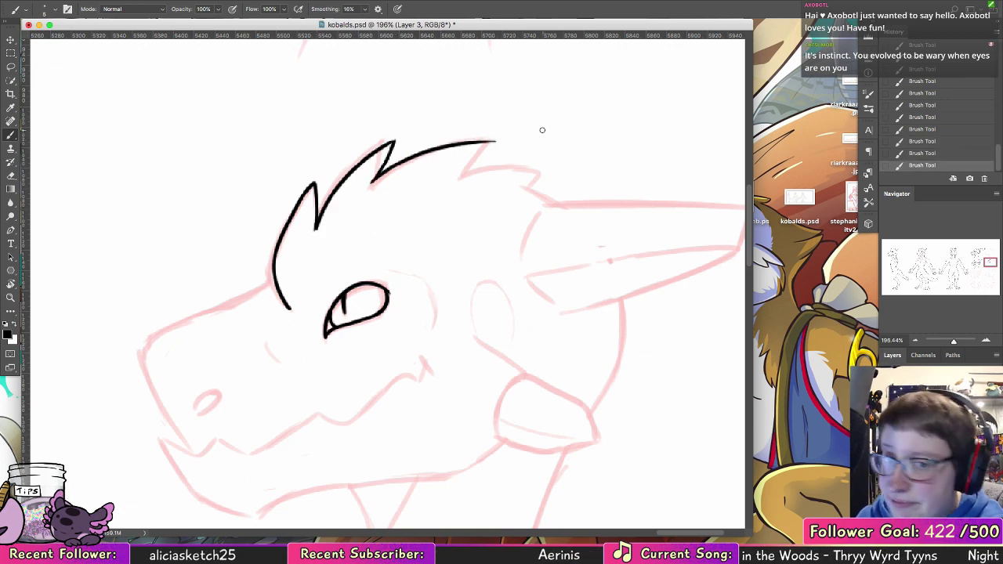
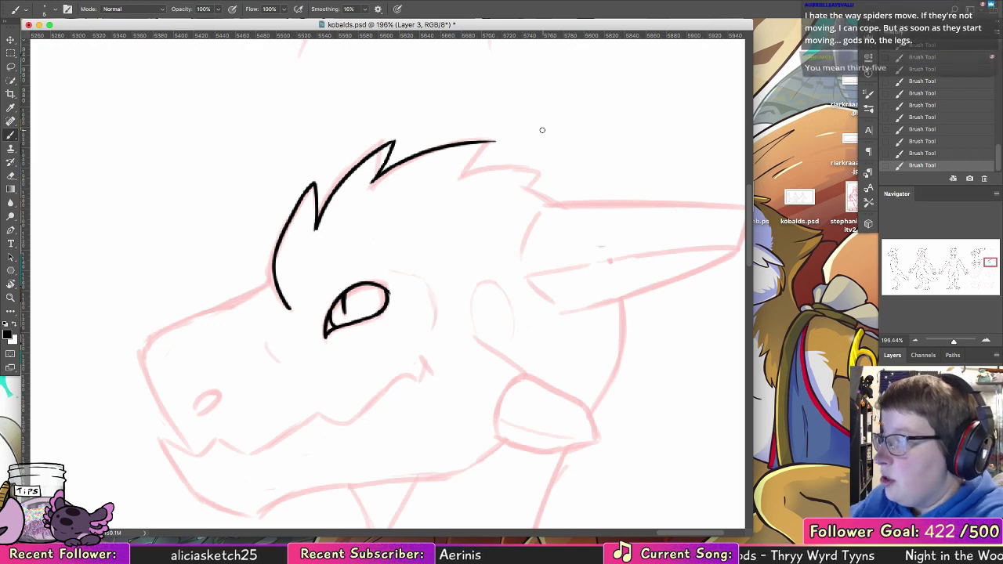
- Ink the curved brow line arching over and behind the eye, and the cheek line below the eye
{"action": "mouse_move", "coordinate": [337, 264]}
{"action": "left_mouse_down"}
{"action": "mouse_move", "coordinate": [399, 253]}
{"action": "mouse_move", "coordinate": [446, 298]}
{"action": "mouse_move", "coordinate": [425, 266]}
{"action": "mouse_move", "coordinate": [437, 320]}
{"action": "mouse_move", "coordinate": [438, 292]}
{"action": "mouse_move", "coordinate": [433, 324]}
{"action": "left_mouse_up"}
{"action": "key", "text": "super+z"}
{"action": "mouse_move", "coordinate": [275, 345]}
{"action": "left_mouse_down"}
{"action": "mouse_move", "coordinate": [313, 370]}
{"action": "mouse_move", "coordinate": [340, 370]}
{"action": "left_mouse_up"}
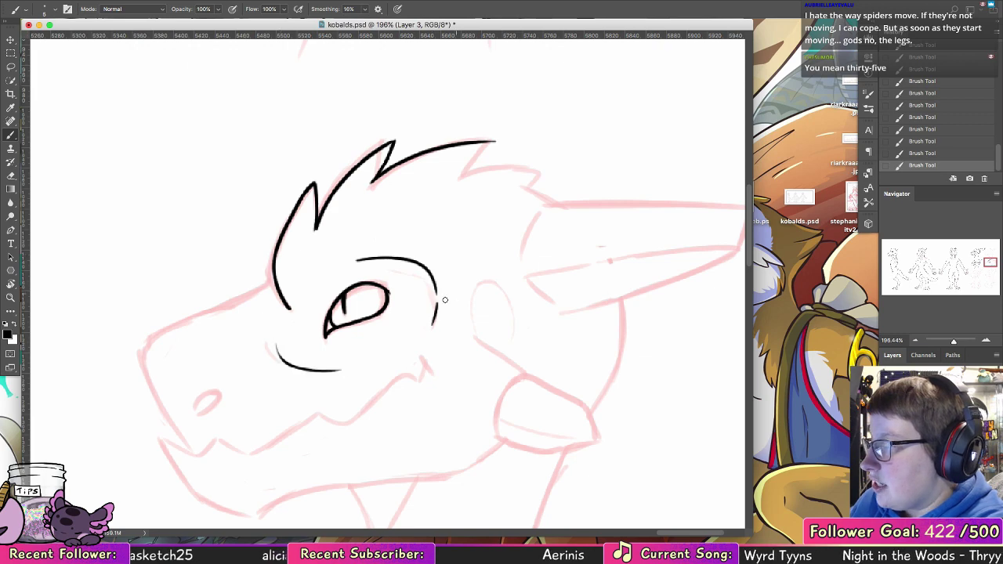
- Ink the jagged mouth line from the mouth corner forward past the large tooth to the front teeth
{"action": "left_click_drag", "start_coordinate": [420, 358], "coordinate": [435, 373]}
{"action": "left_click_drag", "start_coordinate": [534, 359], "coordinate": [664, 330]}
{"action": "key", "text": "super+z"}
{"action": "left_click_drag", "start_coordinate": [553, 332], "coordinate": [549, 355]}
{"action": "mouse_move", "coordinate": [549, 355]}
{"action": "left_mouse_down"}
{"action": "mouse_move", "coordinate": [534, 345]}
{"action": "mouse_move", "coordinate": [483, 405]}
{"action": "mouse_move", "coordinate": [464, 406]}
{"action": "mouse_move", "coordinate": [464, 389]}
{"action": "left_mouse_up"}
{"action": "key", "text": "super+z"}
{"action": "key", "text": "super+z"}
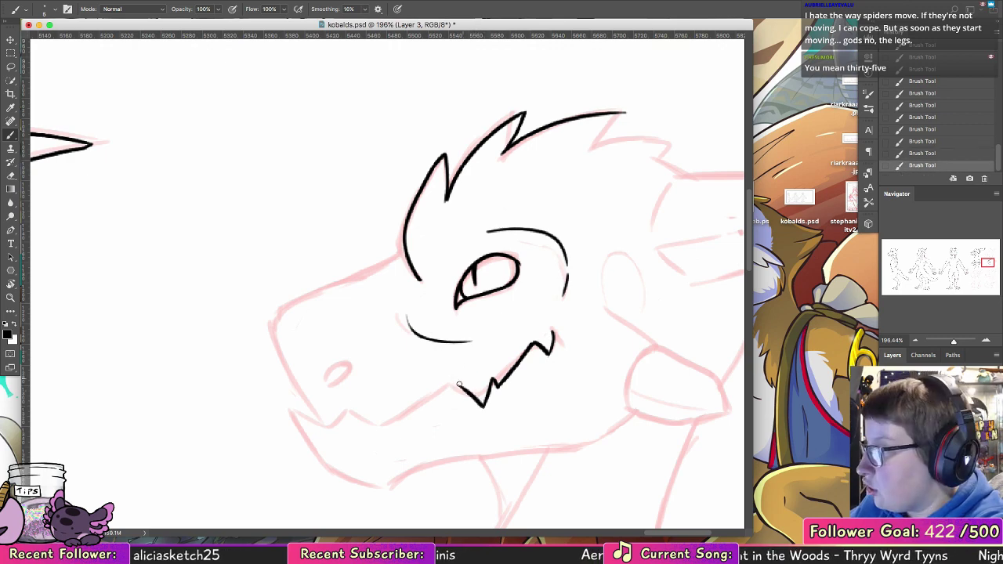
{"action": "left_click_drag", "start_coordinate": [457, 389], "coordinate": [378, 425]}
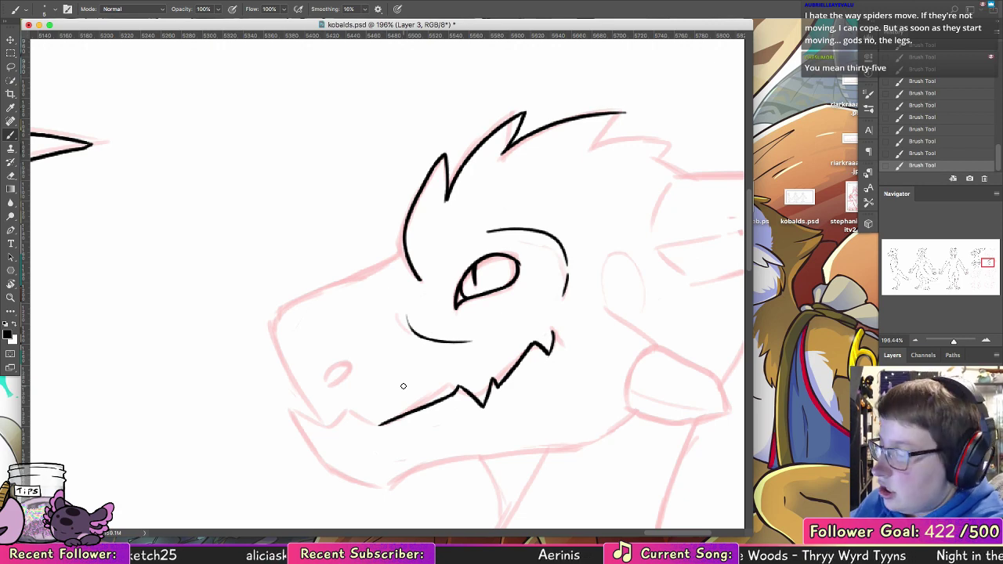
- Ink the front teeth with the pointed lower jaw and chin, and outline the nostril
{"action": "mouse_move", "coordinate": [380, 425]}
{"action": "left_mouse_down"}
{"action": "mouse_move", "coordinate": [350, 407]}
{"action": "mouse_move", "coordinate": [337, 424]}
{"action": "mouse_move", "coordinate": [290, 410]}
{"action": "mouse_move", "coordinate": [337, 477]}
{"action": "mouse_move", "coordinate": [358, 470]}
{"action": "mouse_move", "coordinate": [338, 475]}
{"action": "mouse_move", "coordinate": [409, 490]}
{"action": "mouse_move", "coordinate": [427, 462]}
{"action": "left_mouse_up"}
{"action": "key", "text": "super+z"}
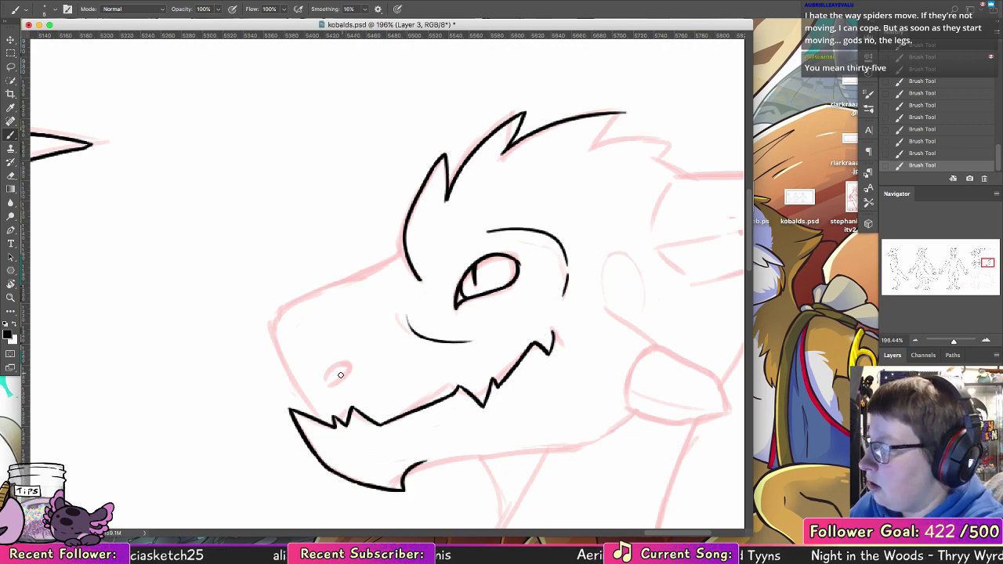
{"action": "left_click_drag", "start_coordinate": [340, 374], "coordinate": [330, 380]}
- Ink the front of the snout and its bridge up to the base of the forehead crest
{"action": "mouse_move", "coordinate": [291, 408]}
{"action": "left_mouse_down"}
{"action": "mouse_move", "coordinate": [277, 309]}
{"action": "mouse_move", "coordinate": [286, 312]}
{"action": "mouse_move", "coordinate": [277, 328]}
{"action": "mouse_move", "coordinate": [306, 299]}
{"action": "left_mouse_up"}
{"action": "key", "text": "super+z"}
{"action": "mouse_move", "coordinate": [278, 336]}
{"action": "left_mouse_down"}
{"action": "mouse_move", "coordinate": [293, 304]}
{"action": "mouse_move", "coordinate": [340, 291]}
{"action": "mouse_move", "coordinate": [404, 246]}
{"action": "left_mouse_up"}
{"action": "key", "text": "super+z"}
{"action": "mouse_move", "coordinate": [310, 299]}
{"action": "left_mouse_down"}
{"action": "mouse_move", "coordinate": [389, 259]}
{"action": "mouse_move", "coordinate": [404, 242]}
{"action": "mouse_move", "coordinate": [374, 268]}
{"action": "mouse_move", "coordinate": [405, 240]}
{"action": "mouse_move", "coordinate": [371, 272]}
{"action": "left_mouse_up"}
{"action": "key", "text": "super+z"}
{"action": "key", "text": "super+z"}
{"action": "key", "text": "super+z"}
{"action": "key", "text": "super+z"}
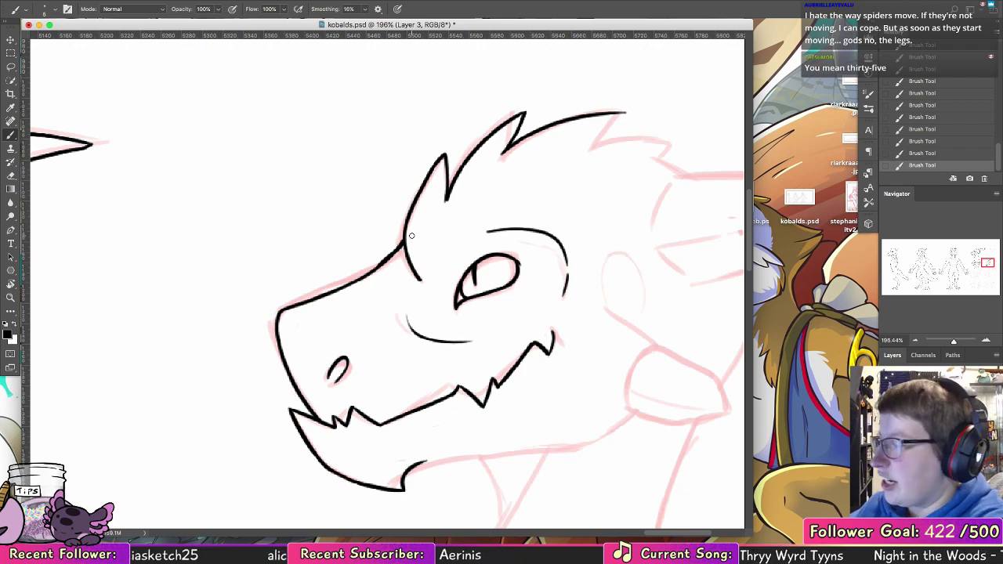
{"action": "left_click_drag", "start_coordinate": [304, 301], "coordinate": [389, 253]}
{"action": "key", "text": "ctrl+z"}
{"action": "key", "text": "ctrl+shift+z"}
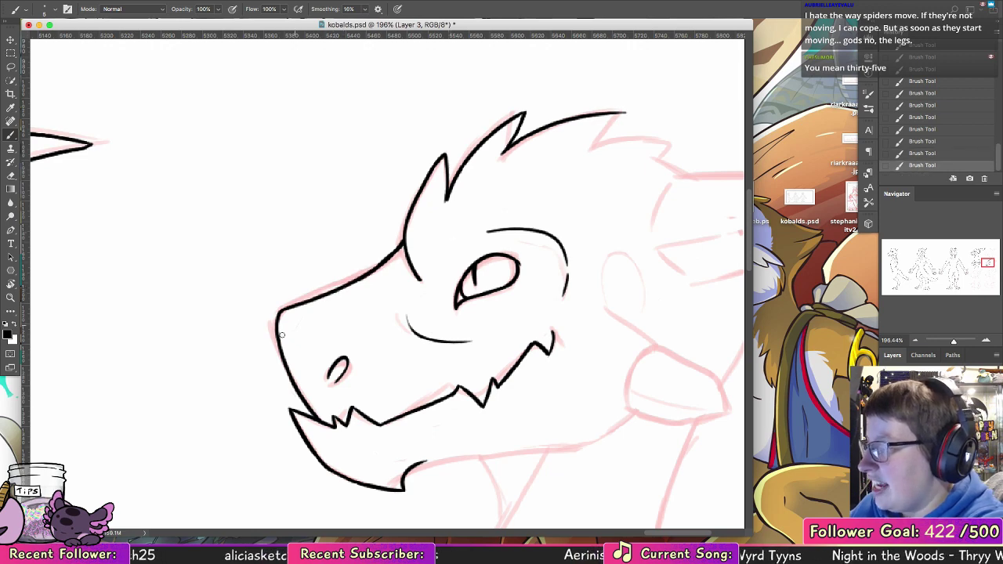
- Ink the underside of the jaw from the chin back to the spike at the jaw corner
{"action": "left_click_drag", "start_coordinate": [625, 332], "coordinate": [422, 266]}
{"action": "mouse_move", "coordinate": [195, 403]}
{"action": "left_mouse_down"}
{"action": "mouse_move", "coordinate": [338, 384]}
{"action": "mouse_move", "coordinate": [284, 385]}
{"action": "mouse_move", "coordinate": [441, 339]}
{"action": "mouse_move", "coordinate": [419, 354]}
{"action": "left_mouse_up"}
{"action": "key", "text": "ctrl+z"}
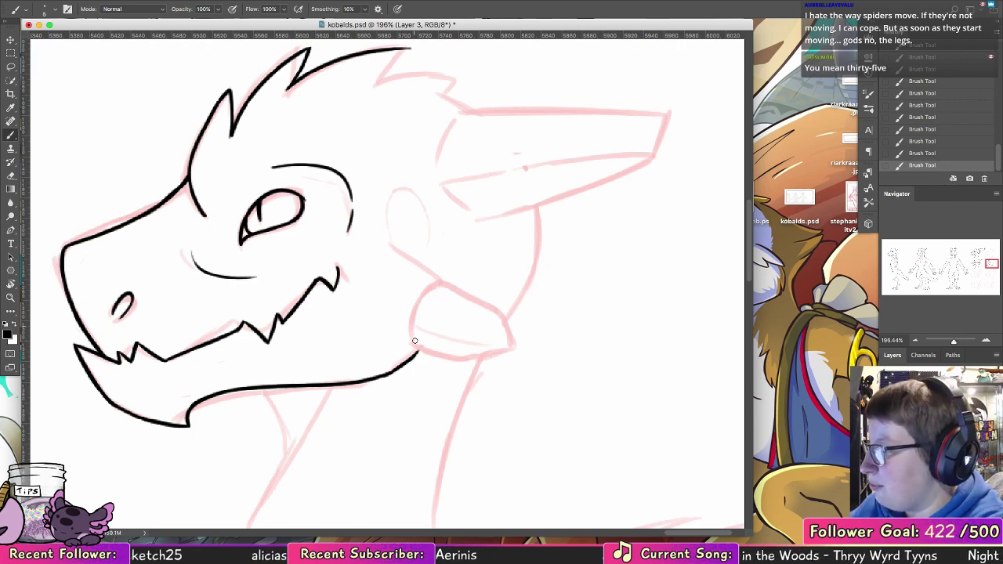
- Ink the blunt spike at the jaw corner, including the ridge line along its lower part
{"action": "mouse_move", "coordinate": [412, 338]}
{"action": "left_mouse_down"}
{"action": "mouse_move", "coordinate": [436, 291]}
{"action": "mouse_move", "coordinate": [452, 284]}
{"action": "mouse_move", "coordinate": [500, 320]}
{"action": "left_mouse_up"}
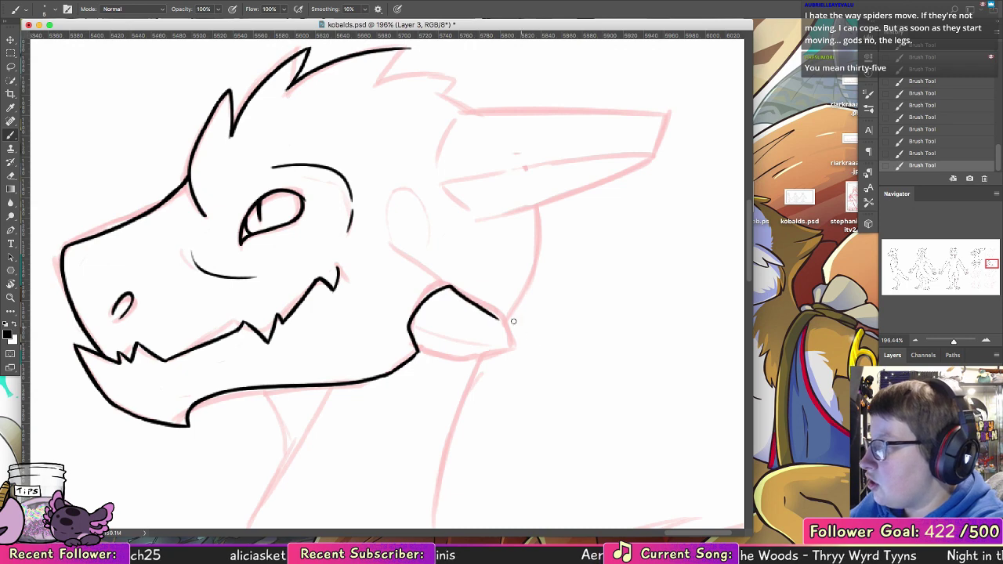
{"action": "key", "text": "super+z"}
{"action": "mouse_move", "coordinate": [415, 310]}
{"action": "left_mouse_down"}
{"action": "mouse_move", "coordinate": [445, 285]}
{"action": "mouse_move", "coordinate": [503, 318]}
{"action": "mouse_move", "coordinate": [511, 335]}
{"action": "mouse_move", "coordinate": [498, 357]}
{"action": "mouse_move", "coordinate": [446, 360]}
{"action": "mouse_move", "coordinate": [482, 343]}
{"action": "mouse_move", "coordinate": [555, 354]}
{"action": "mouse_move", "coordinate": [570, 421]}
{"action": "left_mouse_up"}
{"action": "key", "text": "super+z"}
- Ink the oval ear opening and the cheek line running from it down to the jaw spike
{"action": "mouse_move", "coordinate": [462, 363]}
{"action": "left_mouse_down"}
{"action": "mouse_move", "coordinate": [409, 318]}
{"action": "mouse_move", "coordinate": [440, 301]}
{"action": "mouse_move", "coordinate": [422, 262]}
{"action": "mouse_move", "coordinate": [446, 320]}
{"action": "left_mouse_up"}
{"action": "key", "text": "super+z"}
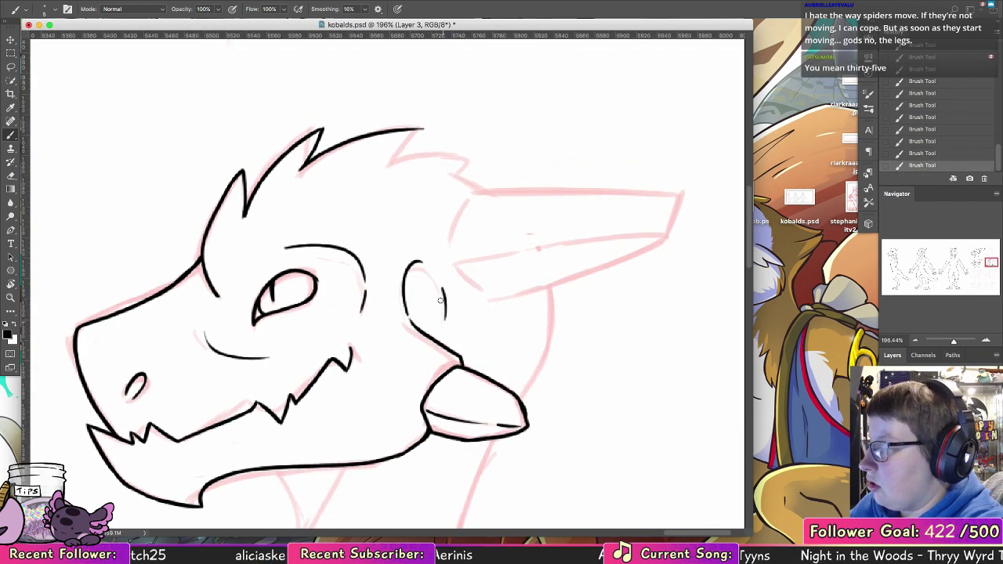
{"action": "key", "text": "ctrl+z"}
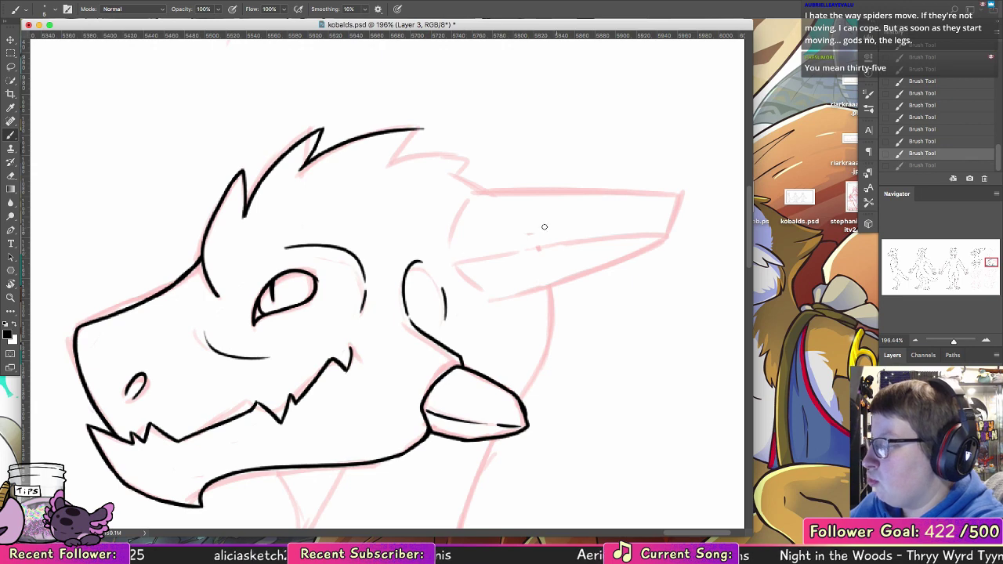
- Ink the blunt-ended horn's outline, its lengthwise ridge line and the short line at its base
{"action": "mouse_move", "coordinate": [445, 257]}
{"action": "left_mouse_down"}
{"action": "mouse_move", "coordinate": [457, 210]}
{"action": "mouse_move", "coordinate": [674, 191]}
{"action": "left_mouse_up"}
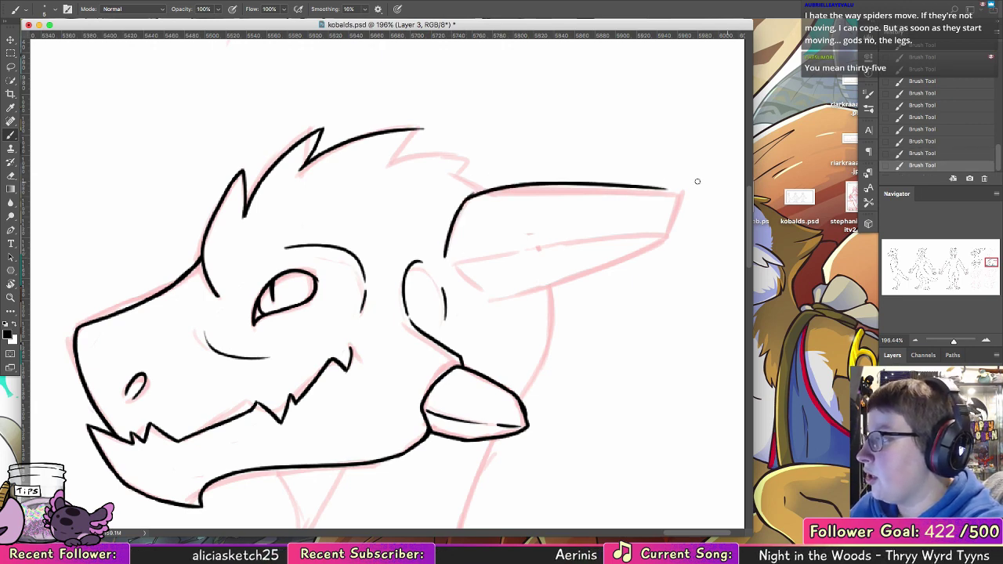
{"action": "key", "text": "ctrl+z"}
{"action": "left_click_drag", "start_coordinate": [469, 196], "coordinate": [658, 194]}
{"action": "mouse_move", "coordinate": [469, 196]}
{"action": "left_mouse_down"}
{"action": "mouse_move", "coordinate": [679, 194]}
{"action": "mouse_move", "coordinate": [669, 227]}
{"action": "mouse_move", "coordinate": [492, 298]}
{"action": "left_mouse_up"}
{"action": "key", "text": "ctrl+z"}
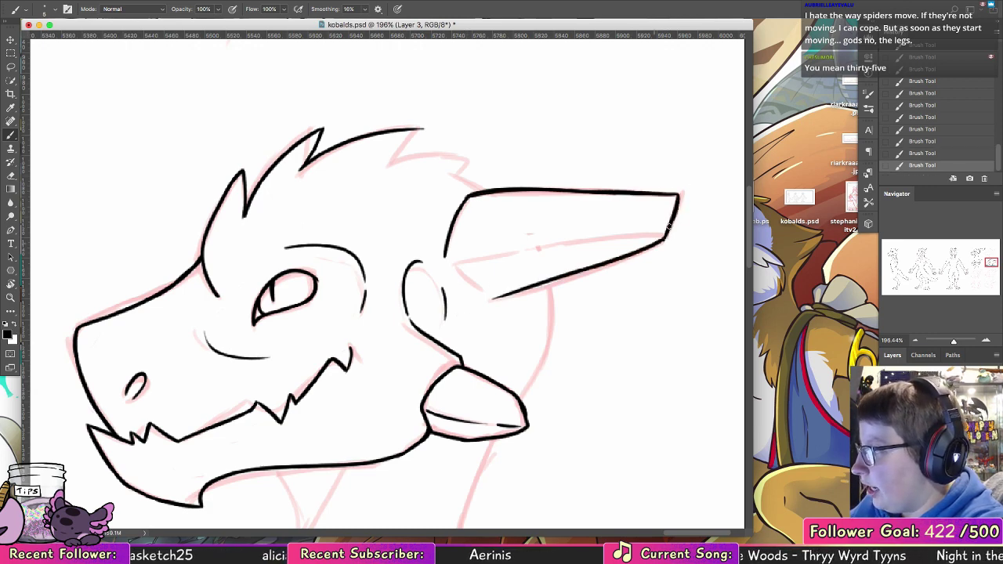
{"action": "left_click_drag", "start_coordinate": [450, 261], "coordinate": [648, 233]}
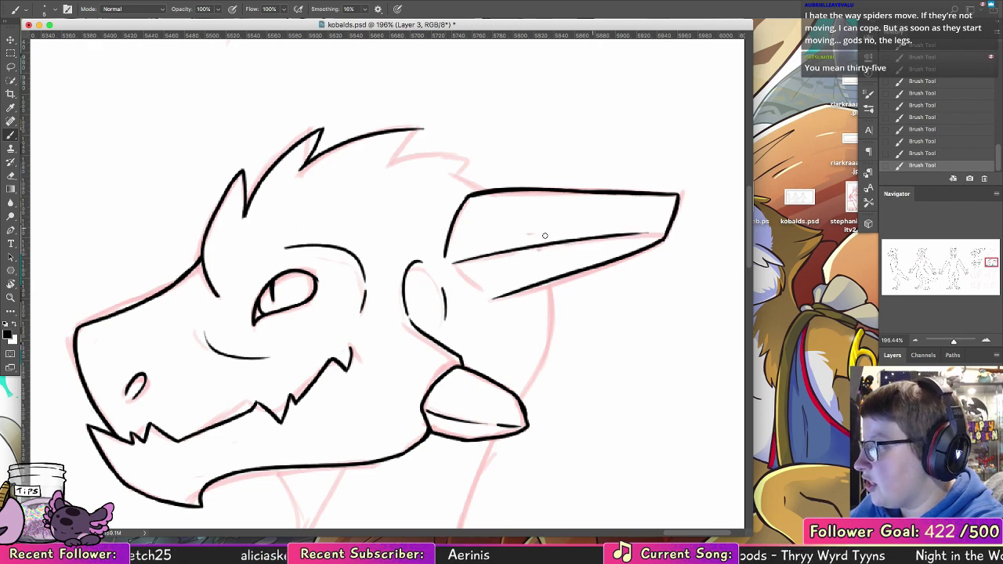
{"action": "left_click_drag", "start_coordinate": [452, 270], "coordinate": [471, 284]}
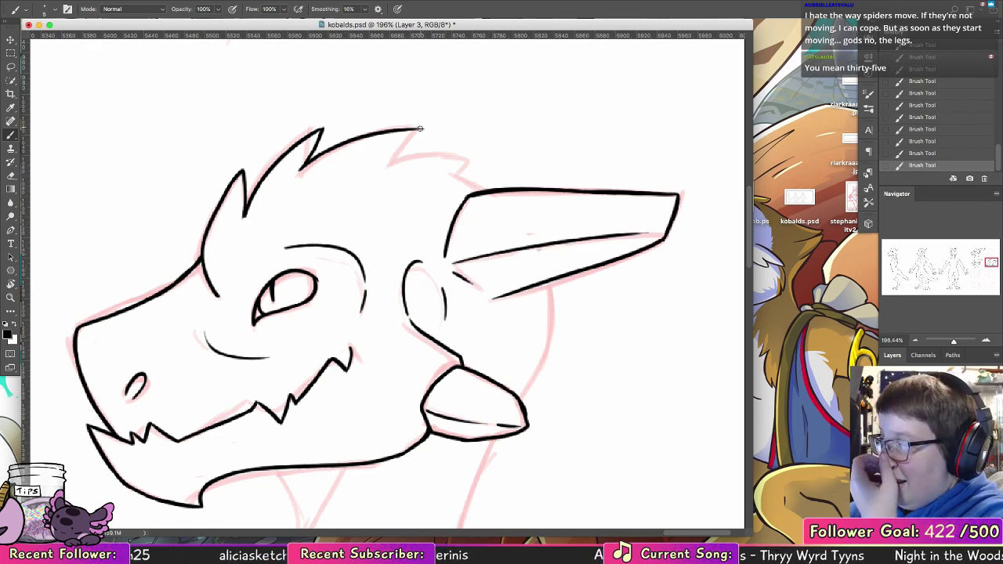
- Finish the third crest spike and ink the rear crest spikes down to the horn's base
{"action": "mouse_move", "coordinate": [421, 131]}
{"action": "left_mouse_down"}
{"action": "mouse_move", "coordinate": [381, 175]}
{"action": "mouse_move", "coordinate": [485, 159]}
{"action": "left_mouse_up"}
{"action": "key", "text": "super+z"}
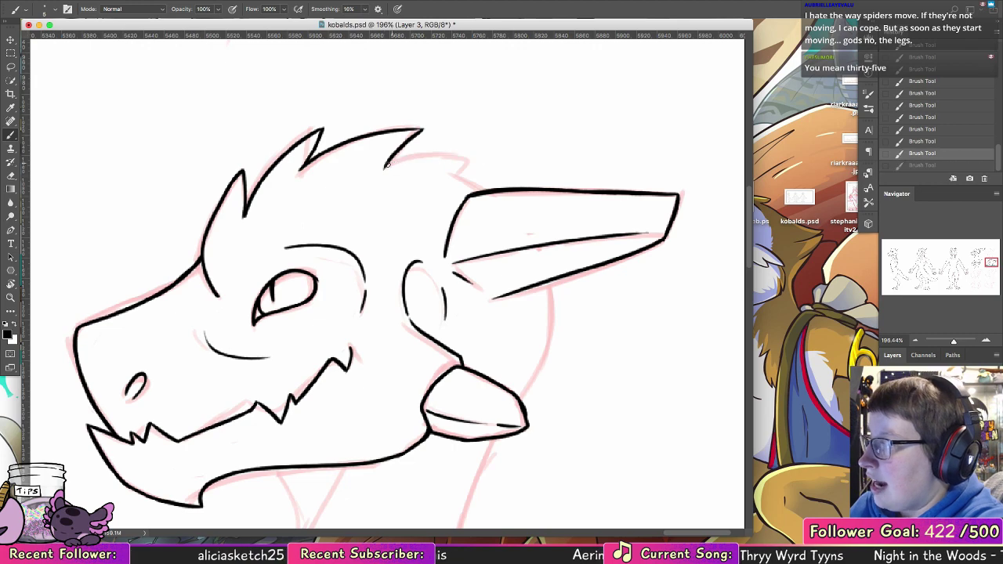
{"action": "mouse_move", "coordinate": [385, 167]}
{"action": "left_mouse_down"}
{"action": "mouse_move", "coordinate": [480, 161]}
{"action": "mouse_move", "coordinate": [457, 168]}
{"action": "mouse_move", "coordinate": [477, 182]}
{"action": "mouse_move", "coordinate": [454, 173]}
{"action": "mouse_move", "coordinate": [488, 190]}
{"action": "left_mouse_up"}
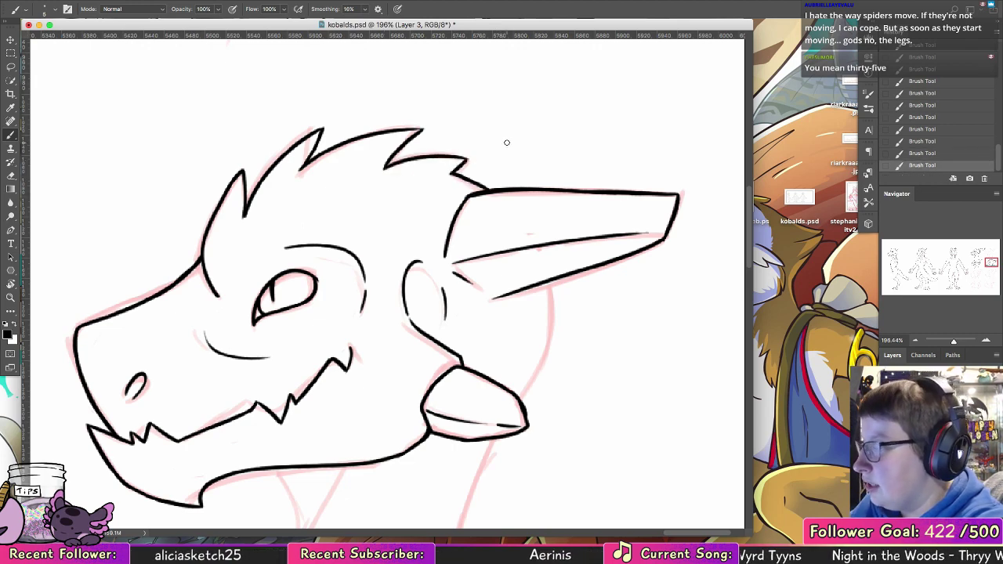
- Ink the curved back of the head from beneath the horn down to the jaw spike
{"action": "mouse_move", "coordinate": [547, 280]}
{"action": "left_mouse_down"}
{"action": "mouse_move", "coordinate": [533, 375]}
{"action": "mouse_move", "coordinate": [517, 398]}
{"action": "left_mouse_up"}
{"action": "key", "text": "ctrl+z"}
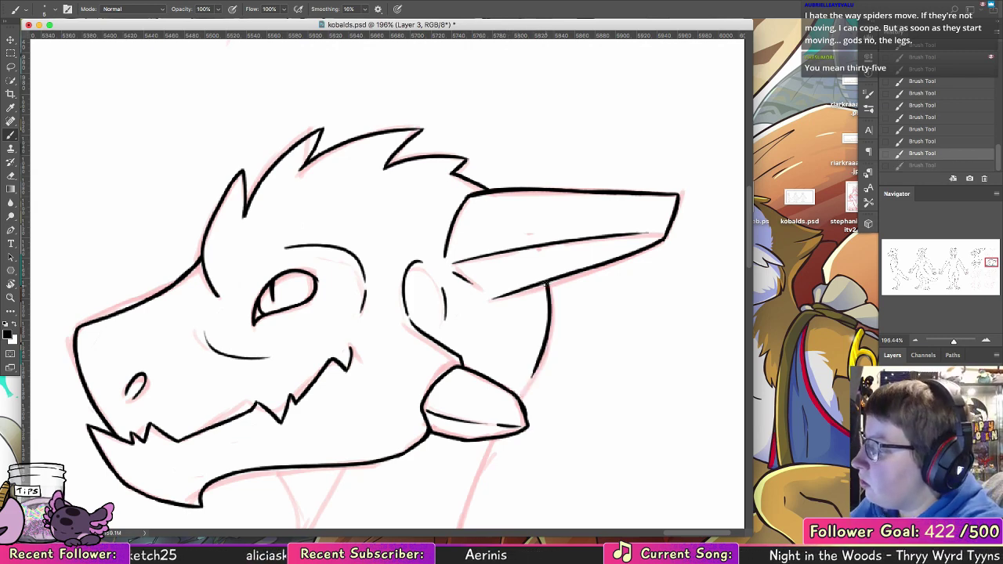
{"action": "left_click_drag", "start_coordinate": [546, 283], "coordinate": [548, 321]}
{"action": "mouse_move", "coordinate": [518, 399]}
{"action": "left_mouse_down"}
{"action": "mouse_move", "coordinate": [538, 359]}
{"action": "mouse_move", "coordinate": [520, 398]}
{"action": "left_mouse_up"}
{"action": "key", "text": "ctrl+z"}
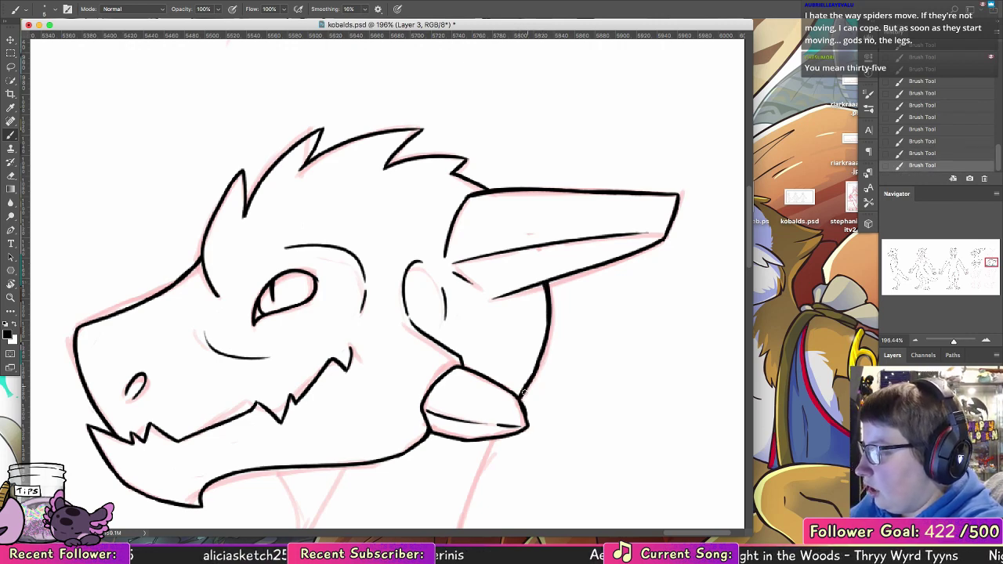
{"action": "key", "text": "ctrl+z"}
- Thicken parts of the head's outline along the snout front, first crest spike, lower jaw and front teeth
{"action": "mouse_move", "coordinate": [537, 365]}
{"action": "left_mouse_down"}
{"action": "mouse_move", "coordinate": [526, 388]}
{"action": "mouse_move", "coordinate": [669, 292]}
{"action": "mouse_move", "coordinate": [708, 349]}
{"action": "left_mouse_up"}
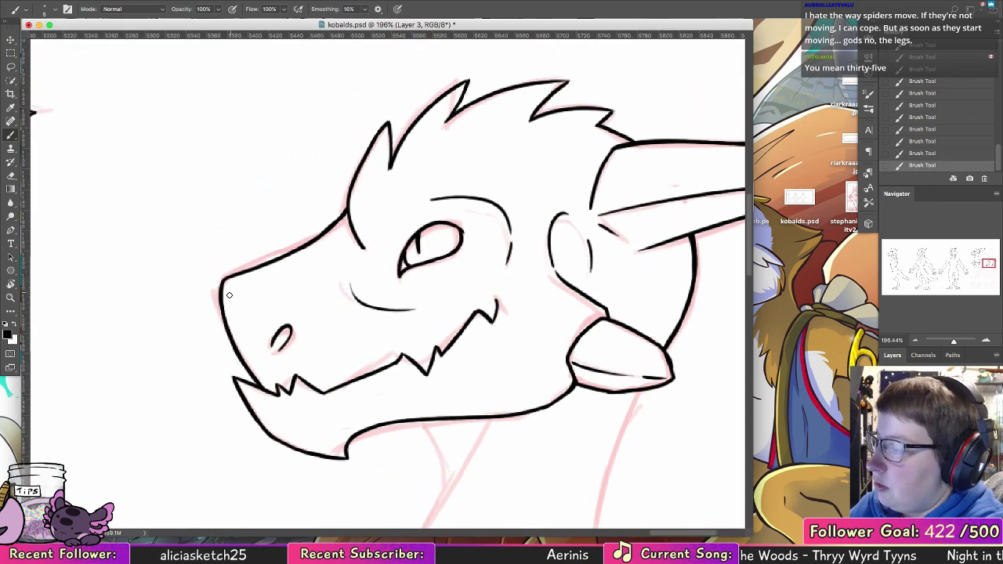
{"action": "mouse_move", "coordinate": [223, 280]}
{"action": "left_mouse_down"}
{"action": "mouse_move", "coordinate": [238, 350]}
{"action": "mouse_move", "coordinate": [260, 388]}
{"action": "left_mouse_up"}
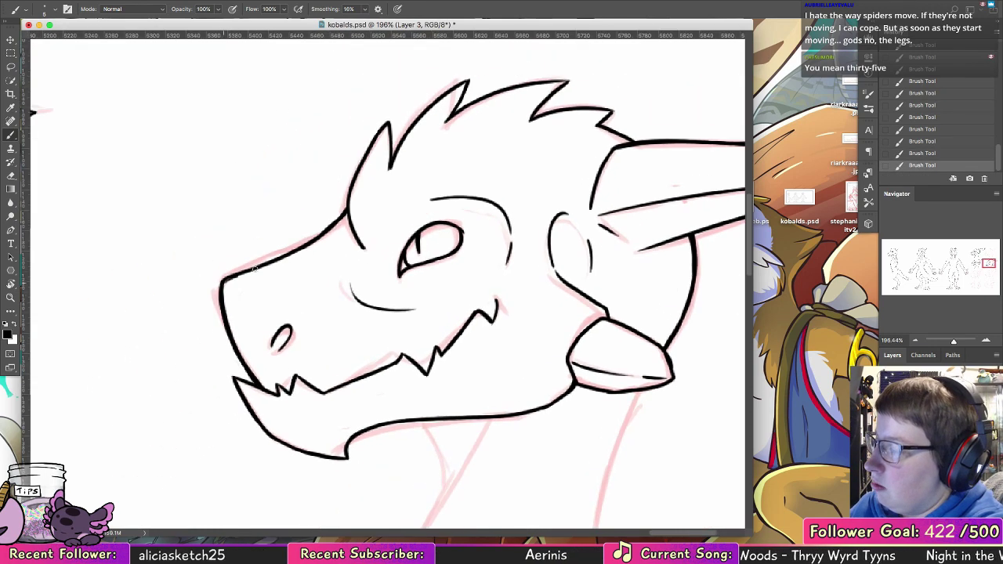
{"action": "key", "text": "super+z"}
{"action": "left_click_drag", "start_coordinate": [371, 146], "coordinate": [383, 126]}
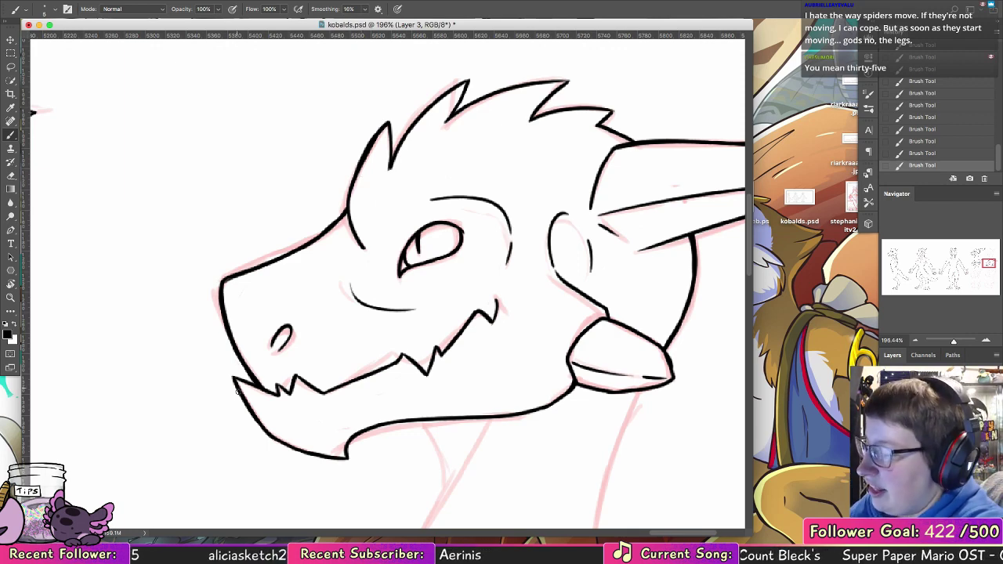
{"action": "left_click_drag", "start_coordinate": [238, 390], "coordinate": [265, 432]}
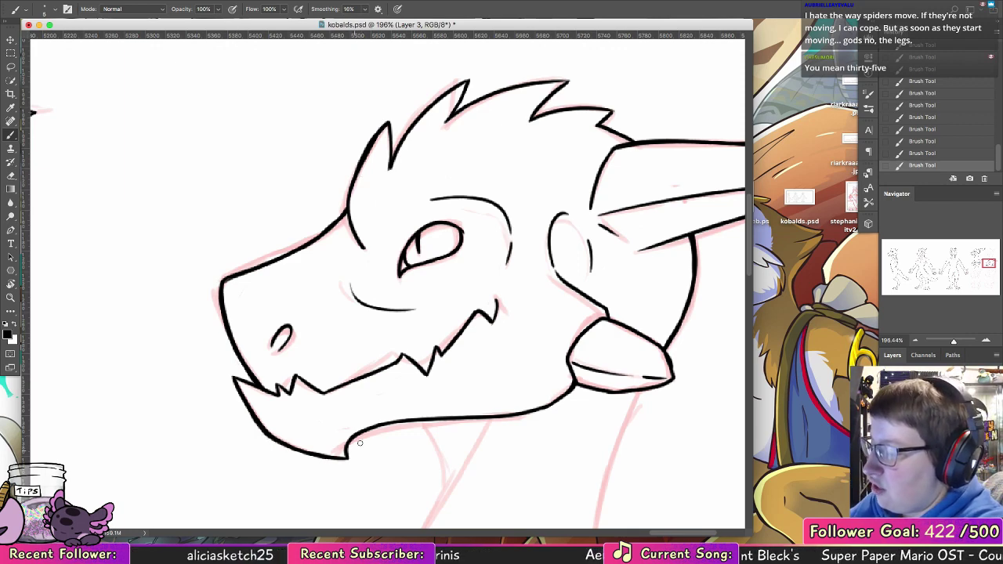
{"action": "key", "text": "super+z"}
{"action": "left_click_drag", "start_coordinate": [296, 376], "coordinate": [321, 392]}
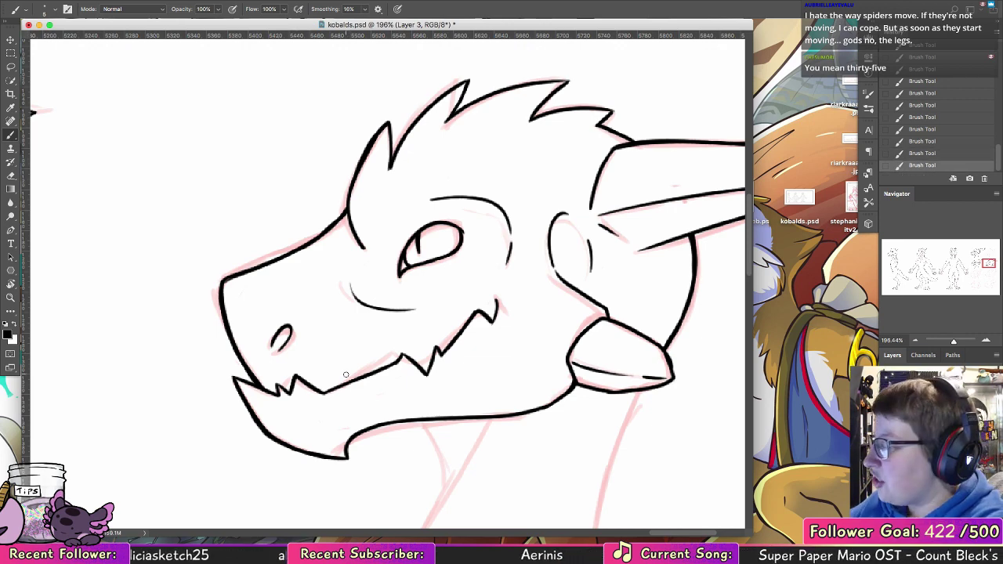
- Ink the front of the neck with its curved throat line, and the back of the neck below the jaw spike
{"action": "scroll", "coordinate": [463, 282], "scroll_direction": "down", "scroll_amount": 5}
{"action": "left_click_drag", "start_coordinate": [327, 399], "coordinate": [413, 262]}
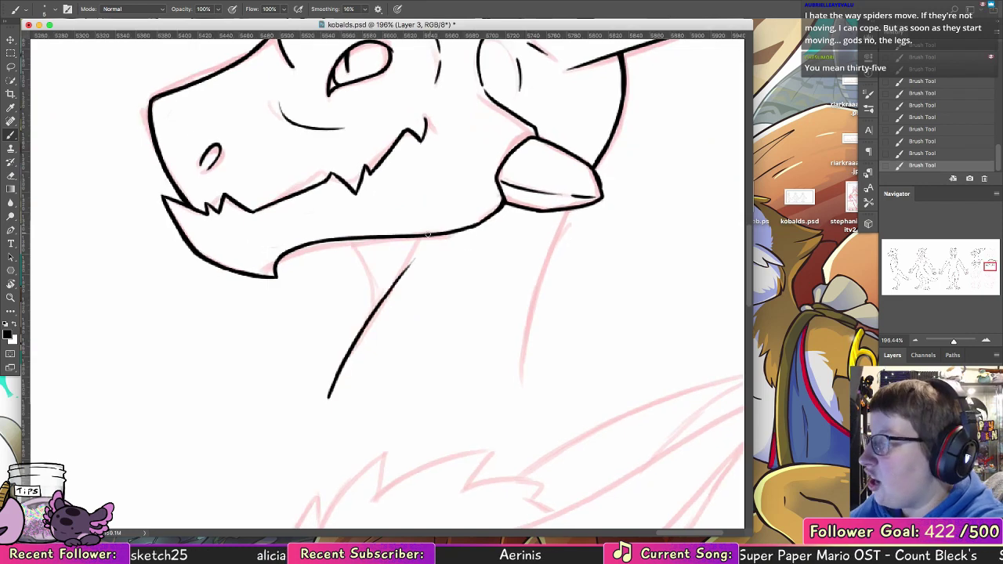
{"action": "key", "text": "super+z"}
{"action": "left_click_drag", "start_coordinate": [382, 301], "coordinate": [333, 394]}
{"action": "left_click_drag", "start_coordinate": [351, 238], "coordinate": [365, 321]}
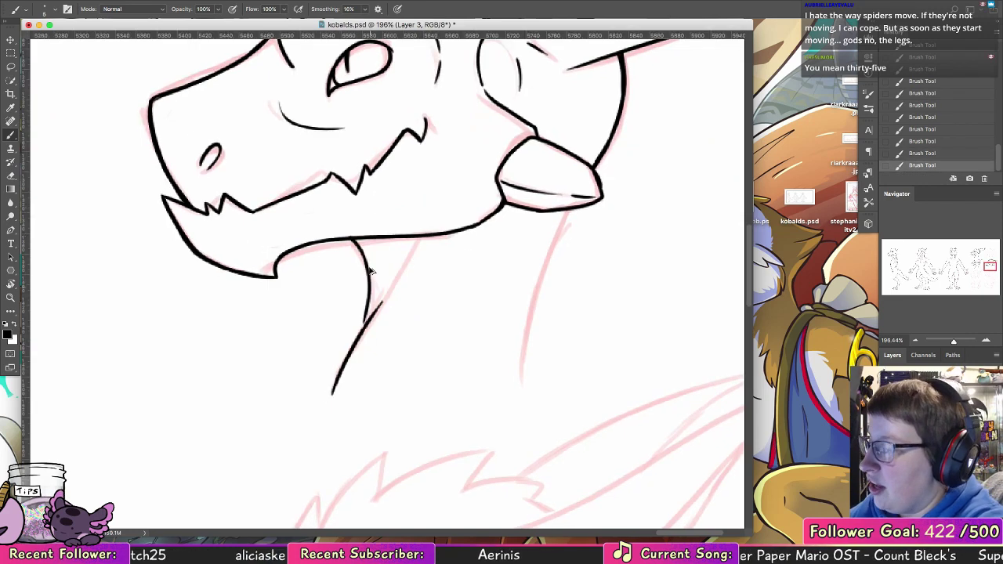
{"action": "key", "text": "super+z"}
{"action": "mouse_move", "coordinate": [353, 240]}
{"action": "left_mouse_down"}
{"action": "mouse_move", "coordinate": [363, 329]}
{"action": "mouse_move", "coordinate": [385, 297]}
{"action": "left_mouse_up"}
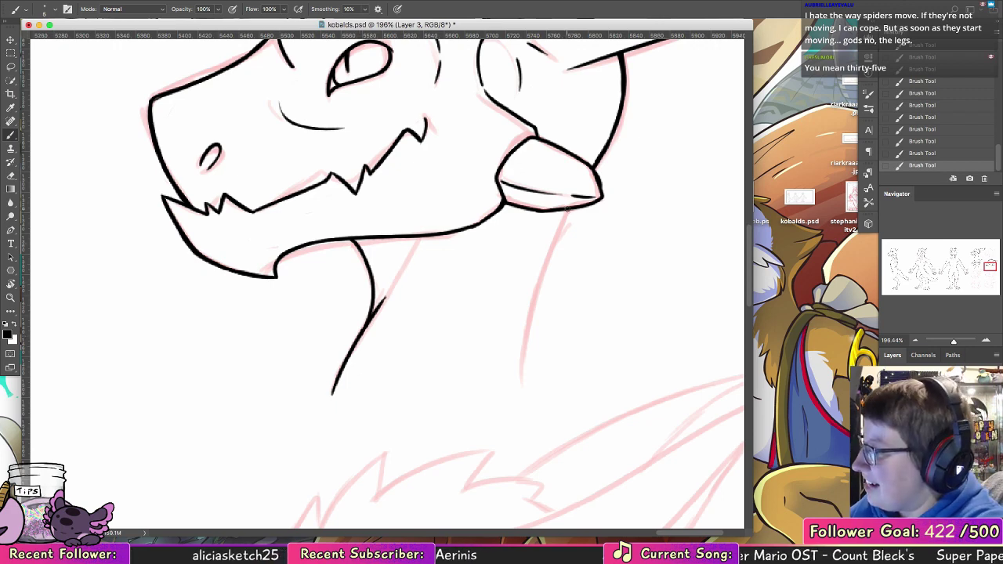
{"action": "left_click_drag", "start_coordinate": [567, 209], "coordinate": [521, 380]}
{"action": "key", "text": "super+z"}
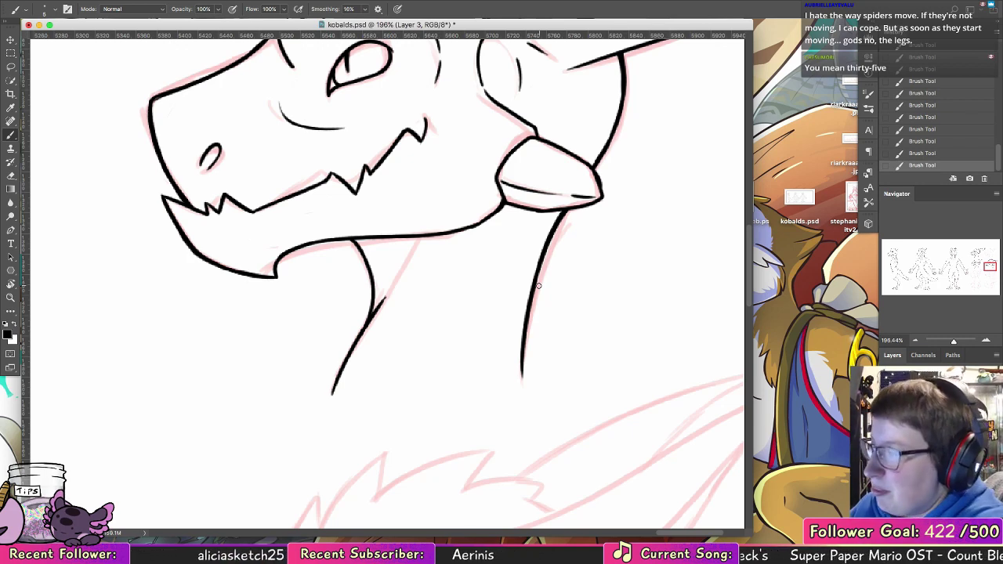
- Thicken the mouth line between the front teeth and the large tooth
{"action": "left_click_drag", "start_coordinate": [268, 207], "coordinate": [325, 182]}
{"action": "key", "text": "super+z"}
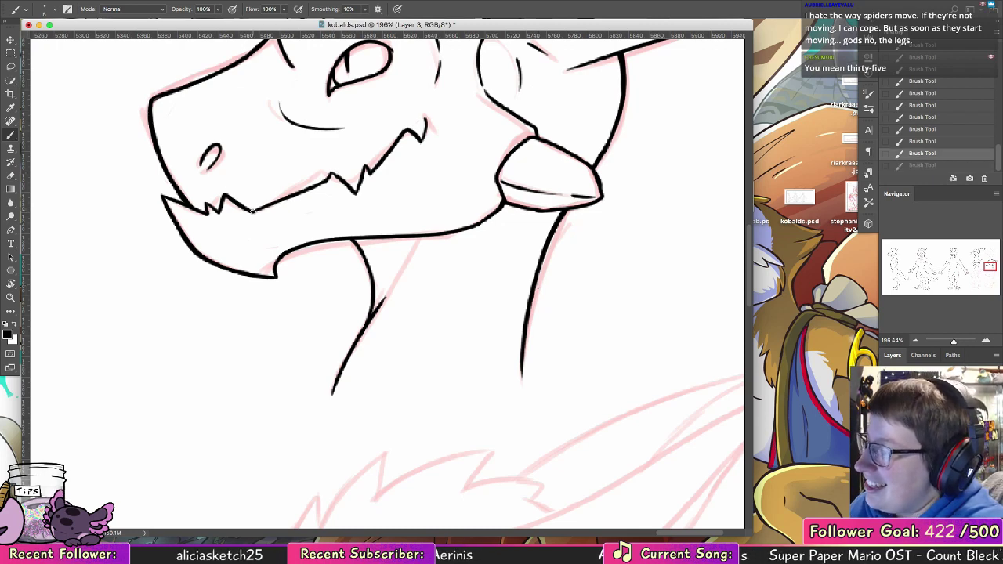
{"action": "left_click_drag", "start_coordinate": [252, 210], "coordinate": [330, 179]}
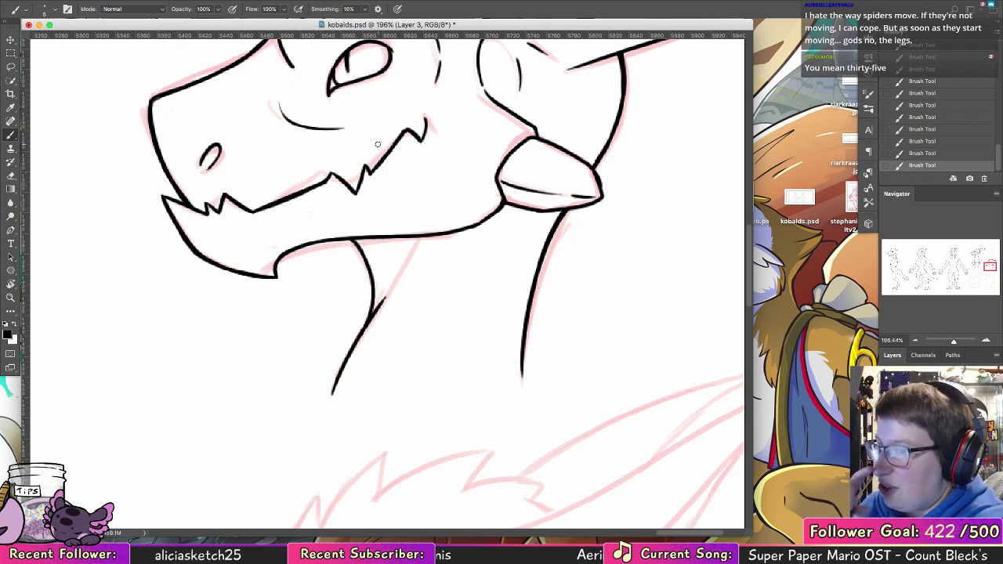
{"action": "left_click", "coordinate": [11, 297]}
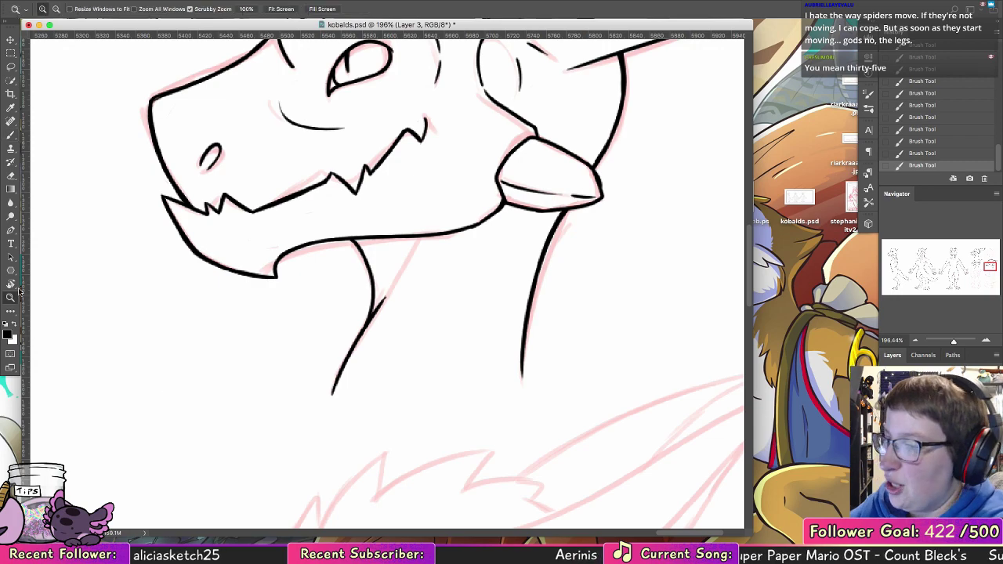
{"action": "left_click_drag", "start_coordinate": [609, 291], "coordinate": [569, 274]}
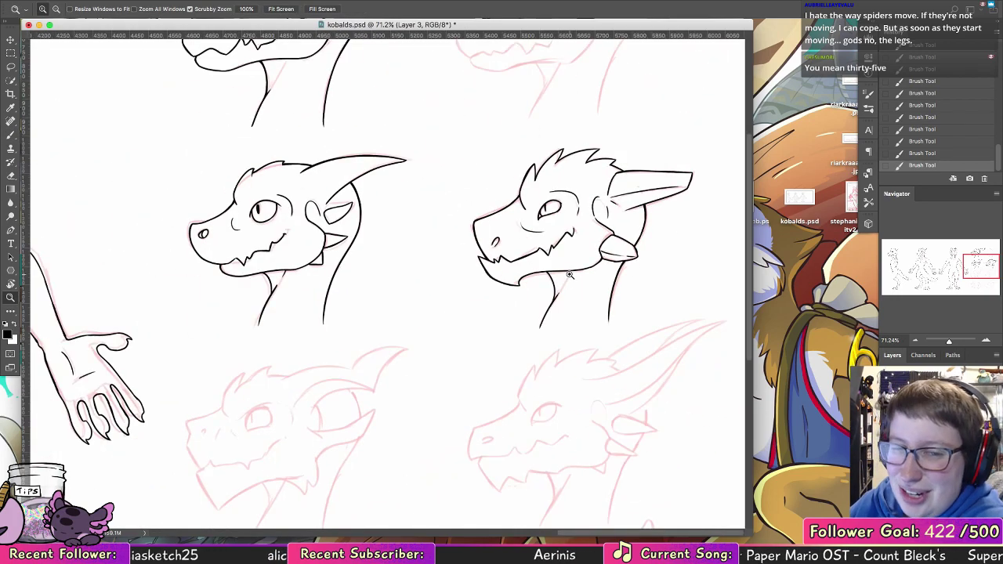
- Ink the oval nostril of the unfinished smooth-browed head at the upper end of the second column of head sketches
{"action": "scroll", "coordinate": [570, 274], "scroll_direction": "up", "scroll_amount": 5}
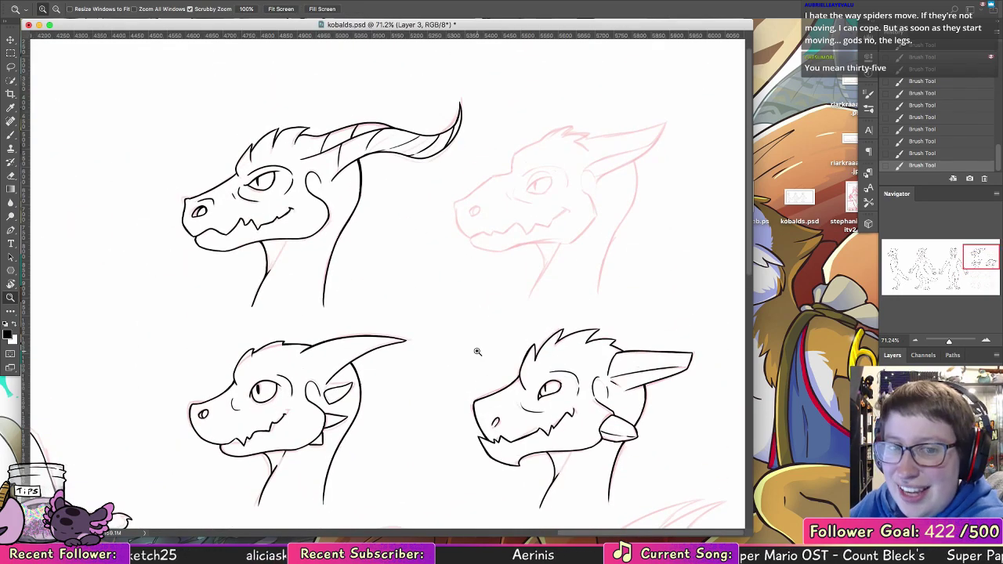
{"action": "left_click_drag", "start_coordinate": [539, 168], "coordinate": [595, 156]}
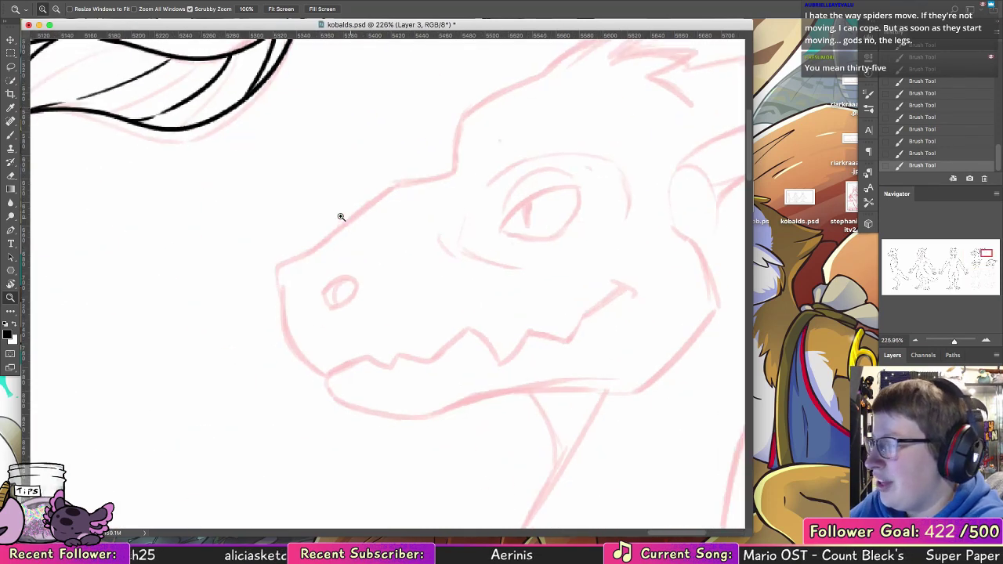
{"action": "left_click", "coordinate": [10, 135]}
{"action": "mouse_move", "coordinate": [335, 274]}
{"action": "left_mouse_down"}
{"action": "mouse_move", "coordinate": [335, 306]}
{"action": "mouse_move", "coordinate": [340, 278]}
{"action": "mouse_move", "coordinate": [357, 286]}
{"action": "mouse_move", "coordinate": [336, 291]}
{"action": "mouse_move", "coordinate": [349, 277]}
{"action": "left_mouse_up"}
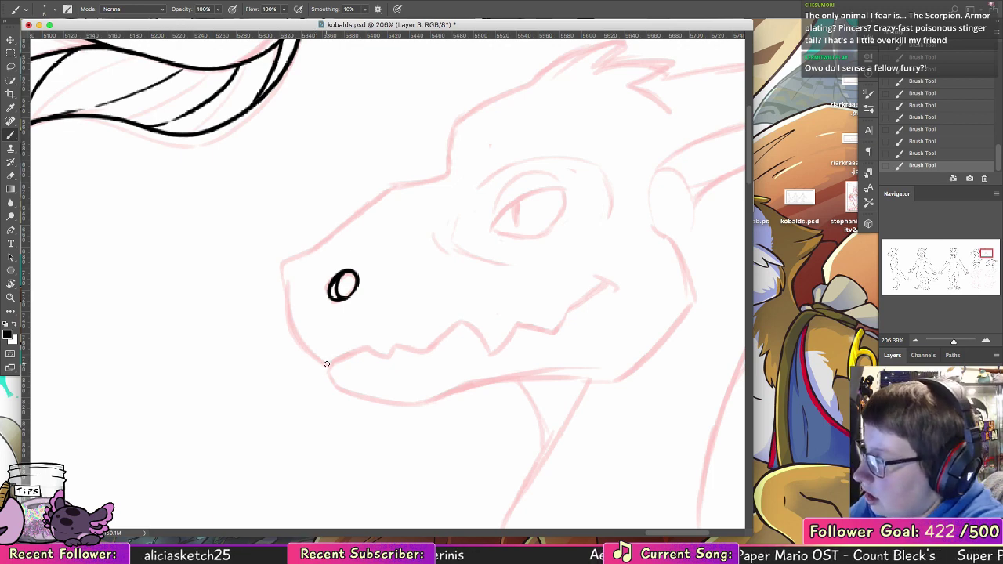
- Ink the front of the snout from the mouth up to the nose tip, and the snout's upper edge back to the brow
{"action": "mouse_move", "coordinate": [329, 363]}
{"action": "left_mouse_down"}
{"action": "mouse_move", "coordinate": [287, 304]}
{"action": "mouse_move", "coordinate": [288, 274]}
{"action": "mouse_move", "coordinate": [300, 343]}
{"action": "mouse_move", "coordinate": [328, 365]}
{"action": "left_mouse_up"}
{"action": "mouse_move", "coordinate": [289, 275]}
{"action": "left_mouse_down"}
{"action": "mouse_move", "coordinate": [296, 257]}
{"action": "mouse_move", "coordinate": [365, 211]}
{"action": "left_mouse_up"}
{"action": "key", "text": "ctrl+z"}
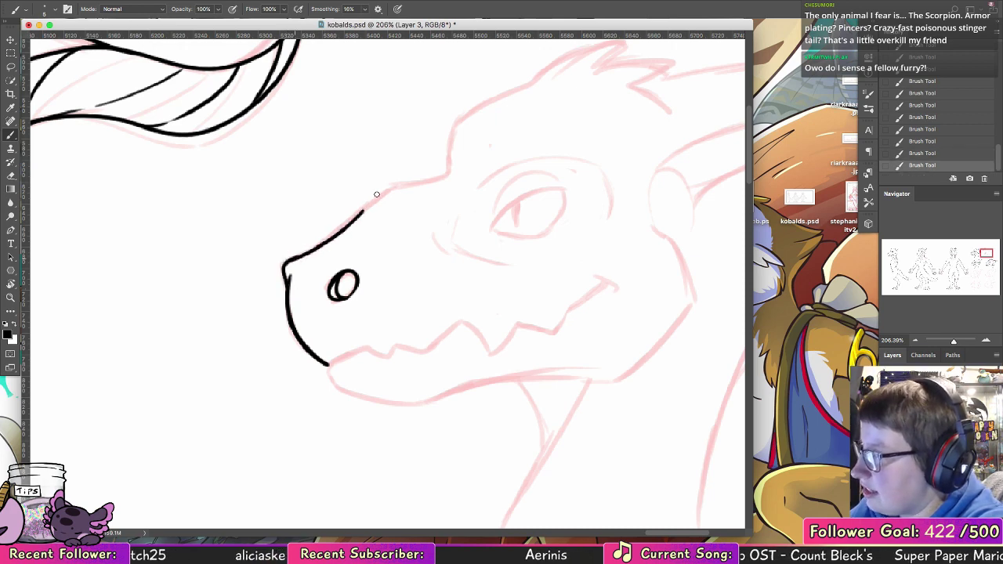
{"action": "mouse_move", "coordinate": [320, 247]}
{"action": "left_mouse_down"}
{"action": "mouse_move", "coordinate": [390, 188]}
{"action": "mouse_move", "coordinate": [452, 160]}
{"action": "left_mouse_up"}
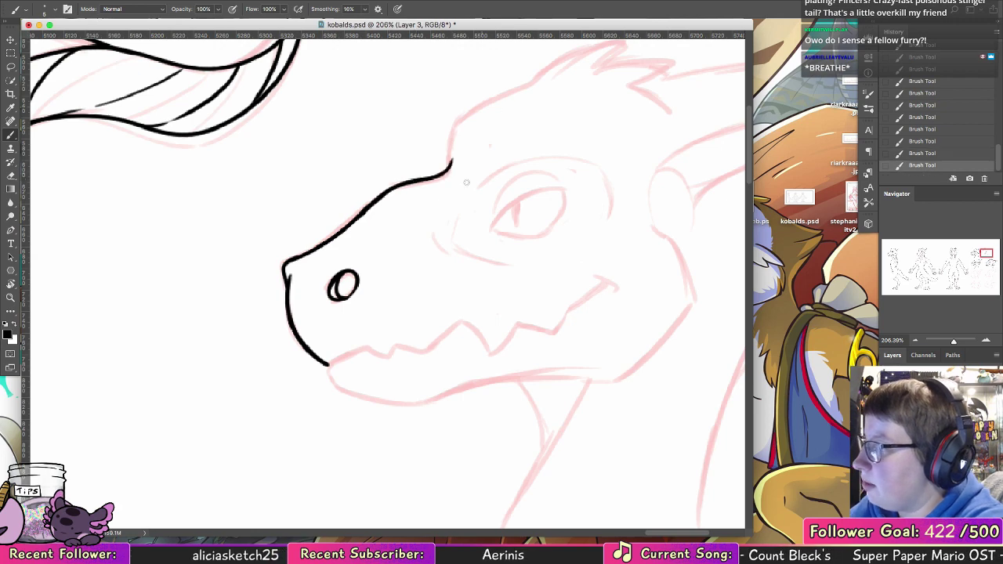
- Ink the short crease in front of the eye and the curved fold running beneath it
{"action": "left_click_drag", "start_coordinate": [436, 231], "coordinate": [435, 248]}
{"action": "left_click_drag", "start_coordinate": [460, 216], "coordinate": [509, 260]}
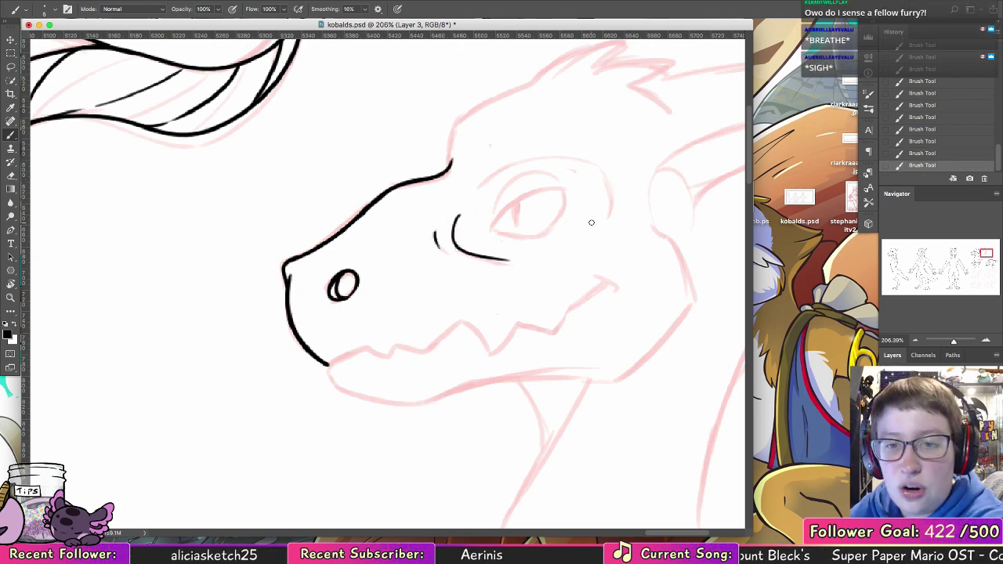
{"action": "key", "text": "ctrl+z"}
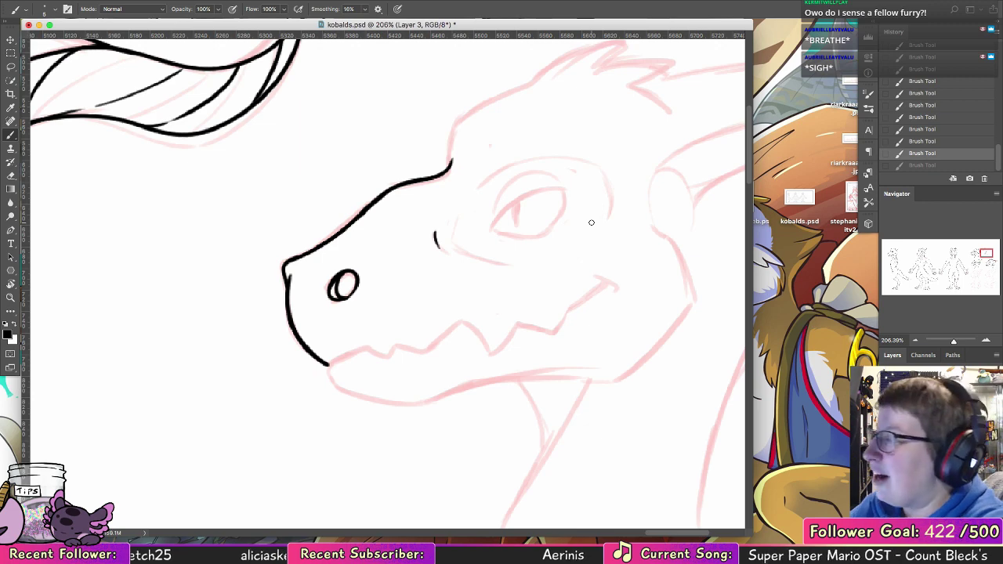
{"action": "mouse_move", "coordinate": [456, 215]}
{"action": "left_mouse_down"}
{"action": "mouse_move", "coordinate": [452, 247]}
{"action": "mouse_move", "coordinate": [505, 264]}
{"action": "left_mouse_up"}
- Ink the eye's outline with an arched upper lid and a rounded lower lid
{"action": "left_click_drag", "start_coordinate": [488, 230], "coordinate": [558, 186]}
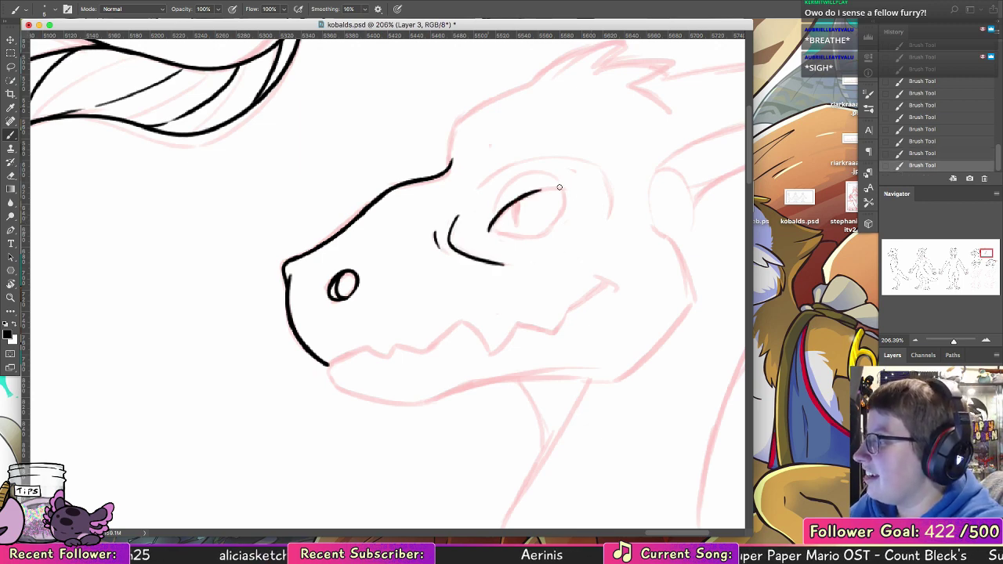
{"action": "key", "text": "super+z"}
{"action": "left_click_drag", "start_coordinate": [488, 231], "coordinate": [566, 191]}
{"action": "key", "text": "super+z"}
{"action": "left_click_drag", "start_coordinate": [489, 232], "coordinate": [569, 186]}
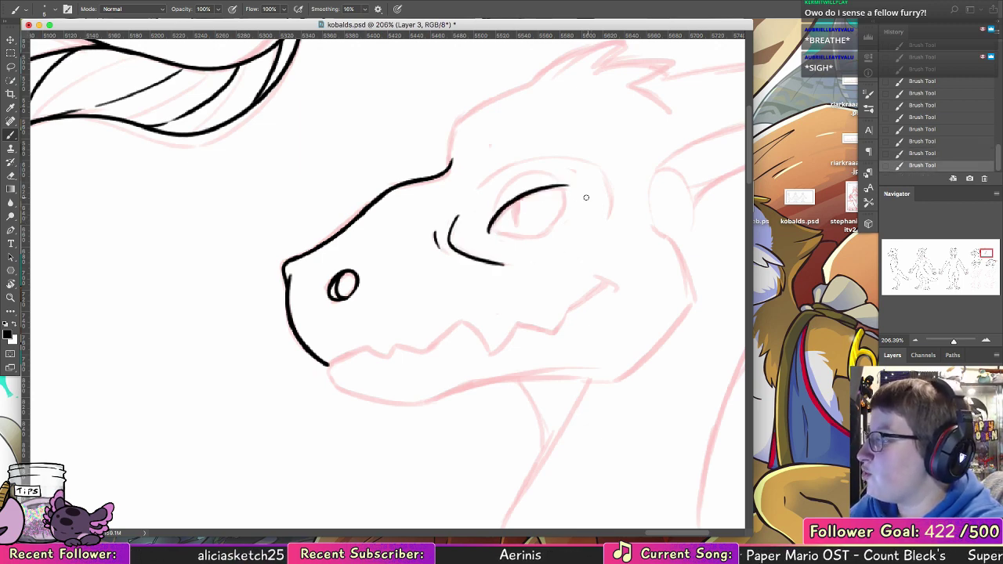
{"action": "mouse_move", "coordinate": [488, 233]}
{"action": "left_mouse_down"}
{"action": "mouse_move", "coordinate": [536, 233]}
{"action": "mouse_move", "coordinate": [563, 207]}
{"action": "mouse_move", "coordinate": [545, 229]}
{"action": "mouse_move", "coordinate": [565, 187]}
{"action": "left_mouse_up"}
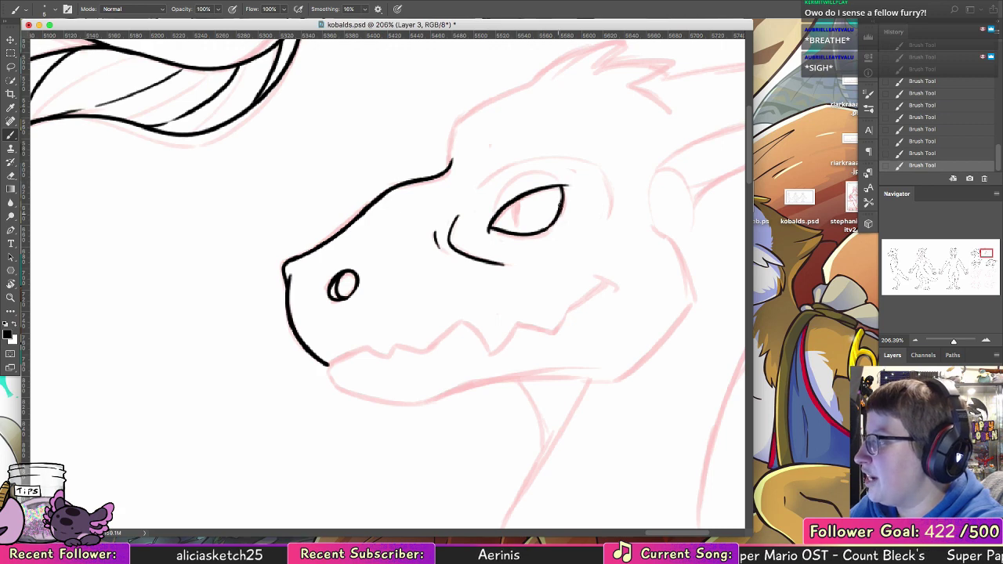
{"action": "key", "text": "super+z"}
{"action": "key", "text": "super+z"}
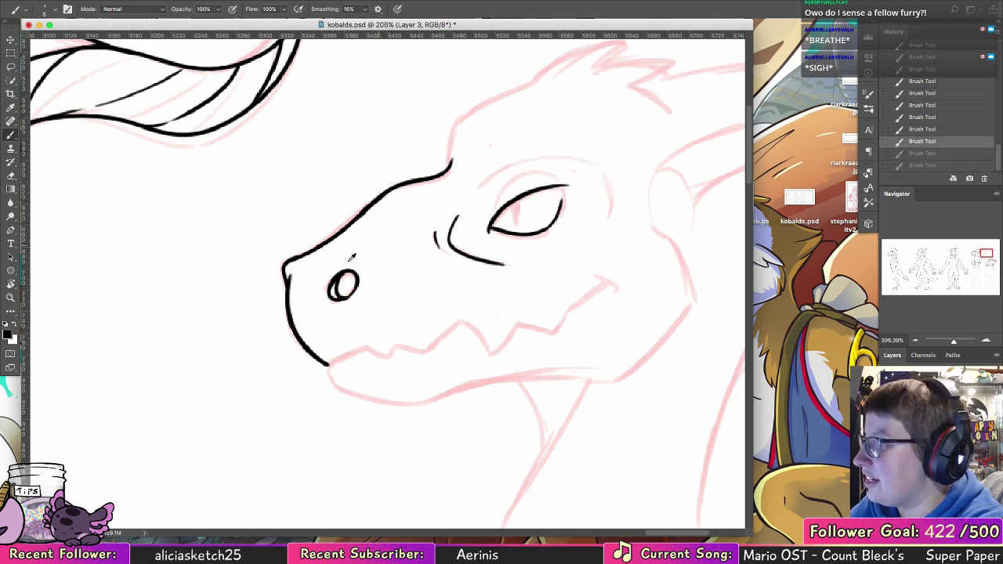
{"action": "left_click", "coordinate": [340, 276], "text": "alt"}
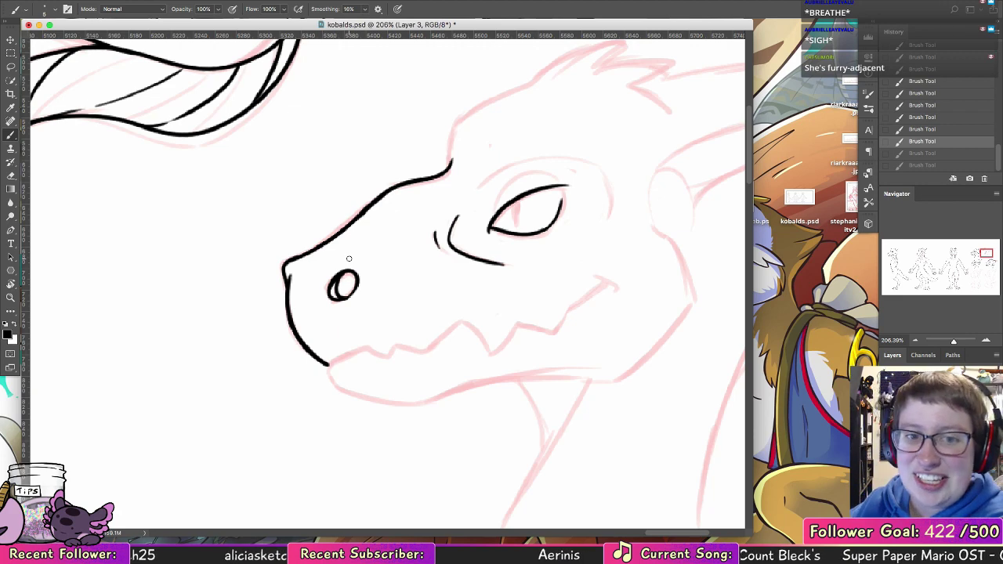
- Ink the slit pupil, the eyelid crease above the eye, and the brow and cheek curves around the socket
{"action": "left_click_drag", "start_coordinate": [515, 200], "coordinate": [516, 225]}
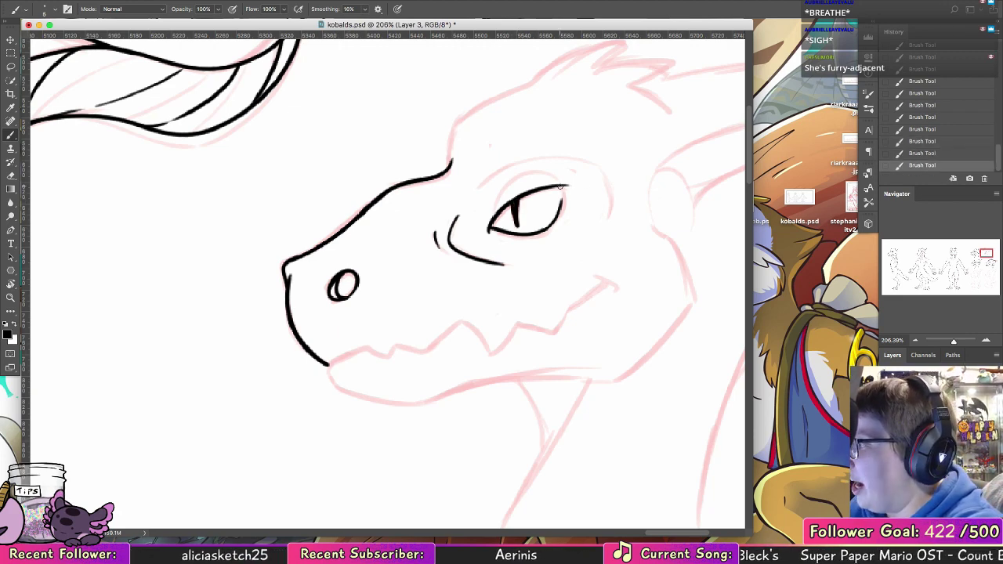
{"action": "left_click_drag", "start_coordinate": [500, 198], "coordinate": [565, 182]}
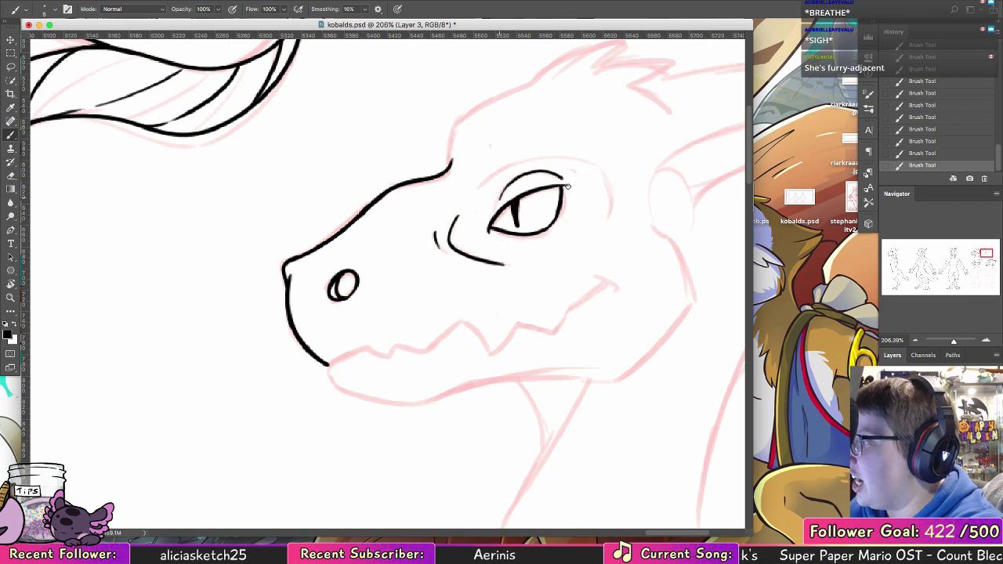
{"action": "mouse_move", "coordinate": [481, 188]}
{"action": "left_mouse_down"}
{"action": "mouse_move", "coordinate": [539, 158]}
{"action": "mouse_move", "coordinate": [620, 184]}
{"action": "mouse_move", "coordinate": [575, 267]}
{"action": "left_mouse_up"}
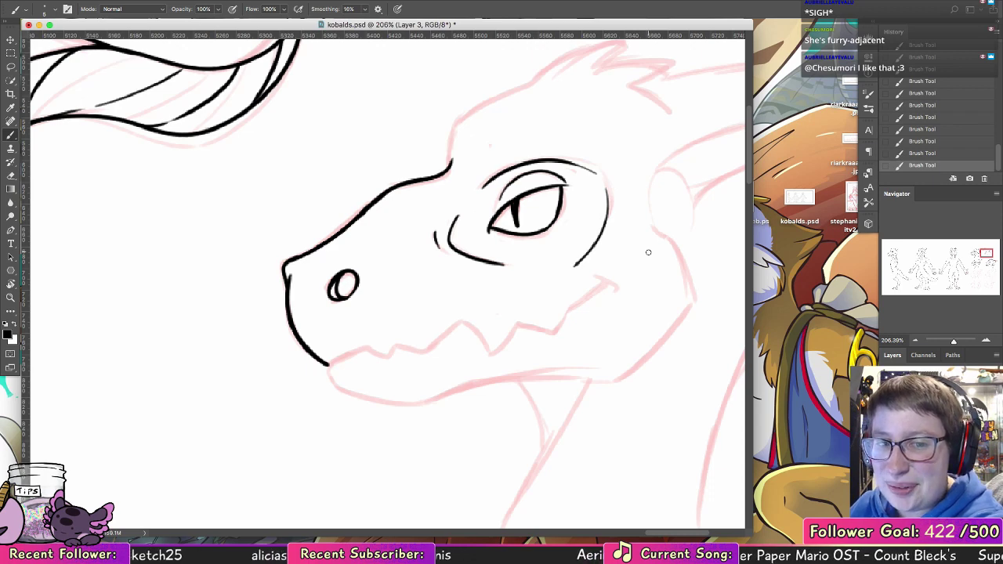
- Ink the forehead from the brow up to the crown, ending in the pointed crest spikes at the back
{"action": "left_click_drag", "start_coordinate": [594, 91], "coordinate": [443, 220]}
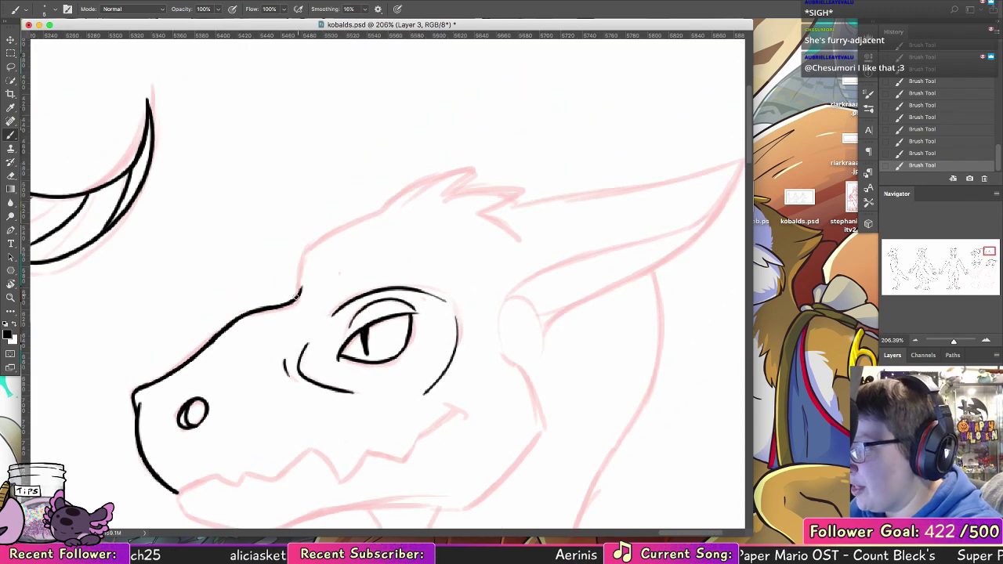
{"action": "left_click_drag", "start_coordinate": [297, 297], "coordinate": [386, 215]}
{"action": "left_click_drag", "start_coordinate": [309, 249], "coordinate": [448, 172]}
{"action": "mouse_move", "coordinate": [382, 206]}
{"action": "left_mouse_down"}
{"action": "mouse_move", "coordinate": [483, 167]}
{"action": "mouse_move", "coordinate": [438, 198]}
{"action": "mouse_move", "coordinate": [514, 188]}
{"action": "mouse_move", "coordinate": [471, 208]}
{"action": "mouse_move", "coordinate": [438, 197]}
{"action": "mouse_move", "coordinate": [515, 191]}
{"action": "left_mouse_up"}
{"action": "key", "text": "super+z"}
{"action": "left_click_drag", "start_coordinate": [445, 195], "coordinate": [484, 168]}
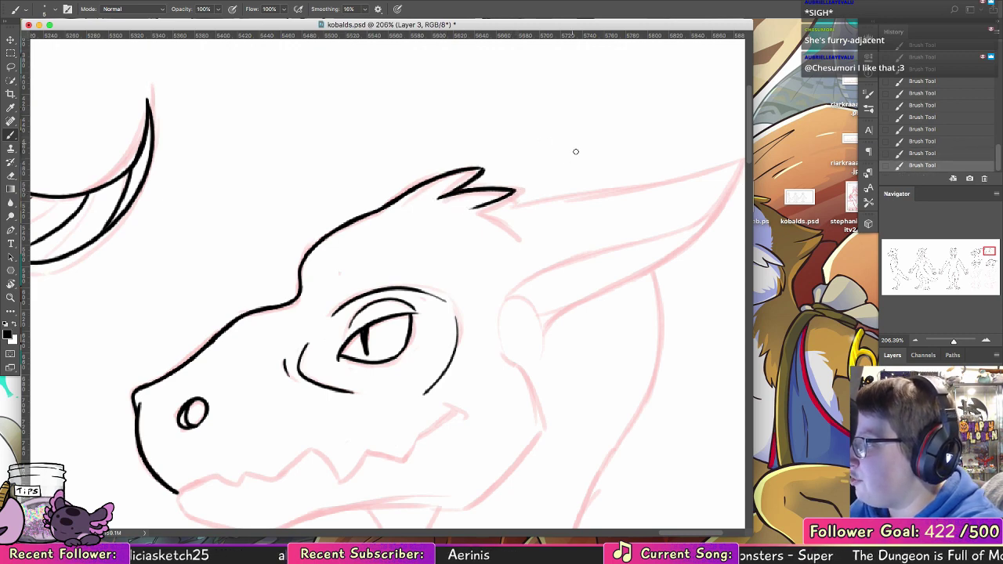
{"action": "mouse_move", "coordinate": [472, 209]}
{"action": "left_mouse_down"}
{"action": "mouse_move", "coordinate": [530, 244]}
{"action": "mouse_move", "coordinate": [501, 217]}
{"action": "mouse_move", "coordinate": [525, 237]}
{"action": "mouse_move", "coordinate": [514, 235]}
{"action": "left_mouse_up"}
{"action": "key", "text": "super+z"}
{"action": "key", "text": "super+z"}
- Ink the front of the mouth line from the snout tip past the small front tooth
{"action": "left_click_drag", "start_coordinate": [532, 376], "coordinate": [548, 248]}
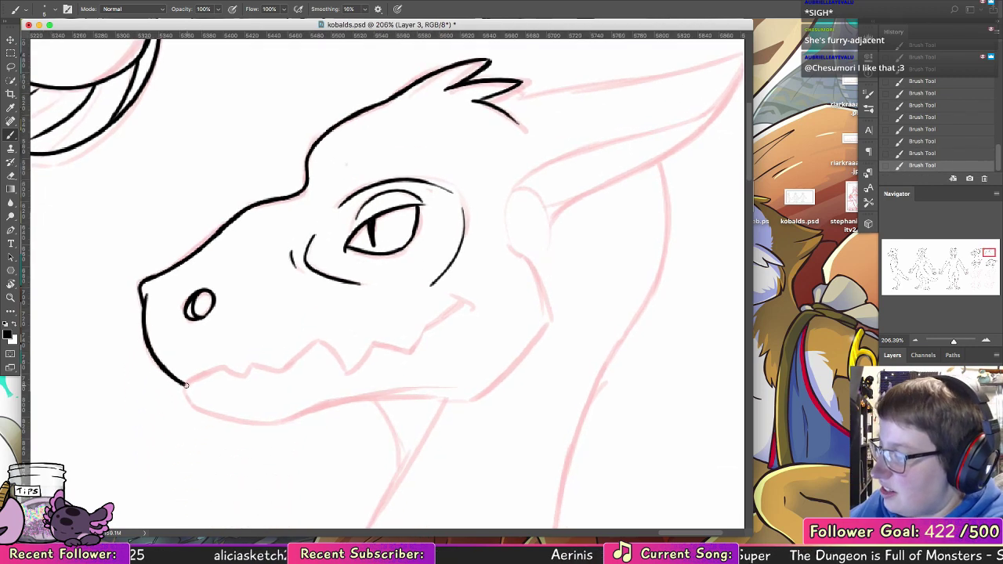
{"action": "mouse_move", "coordinate": [186, 383]}
{"action": "left_mouse_down"}
{"action": "mouse_move", "coordinate": [251, 369]}
{"action": "mouse_move", "coordinate": [185, 384]}
{"action": "mouse_move", "coordinate": [224, 368]}
{"action": "left_mouse_up"}
{"action": "key", "text": "ctrl+z"}
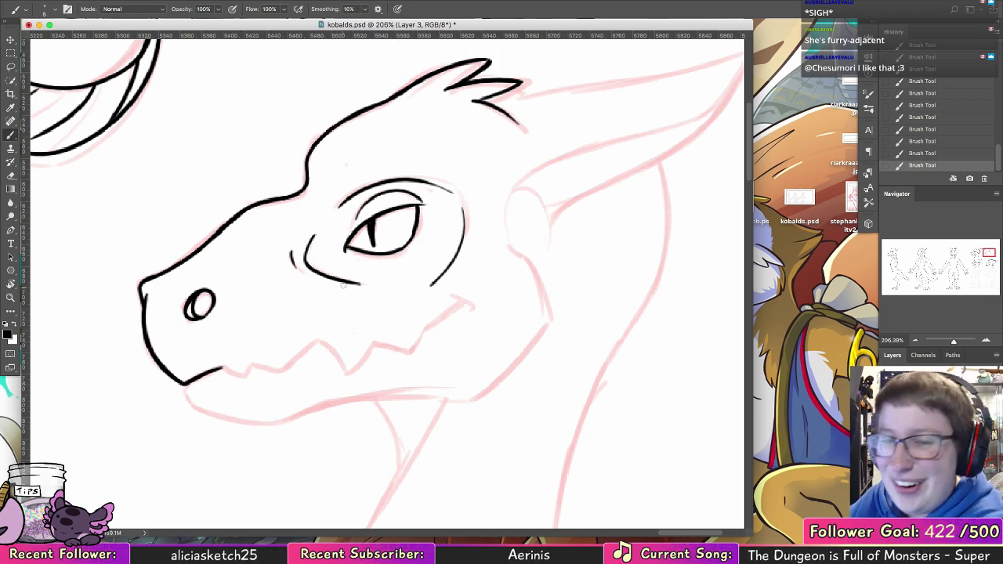
{"action": "mouse_move", "coordinate": [222, 369]}
{"action": "left_mouse_down"}
{"action": "mouse_move", "coordinate": [252, 373]}
{"action": "mouse_move", "coordinate": [234, 371]}
{"action": "mouse_move", "coordinate": [243, 378]}
{"action": "mouse_move", "coordinate": [250, 362]}
{"action": "mouse_move", "coordinate": [278, 374]}
{"action": "mouse_move", "coordinate": [282, 362]}
{"action": "mouse_move", "coordinate": [287, 380]}
{"action": "mouse_move", "coordinate": [310, 342]}
{"action": "left_mouse_up"}
{"action": "key", "text": "ctrl+z"}
{"action": "key", "text": "ctrl+z"}
{"action": "key", "text": "ctrl+z"}
{"action": "key", "text": "ctrl+z"}
{"action": "key", "text": "ctrl+z"}
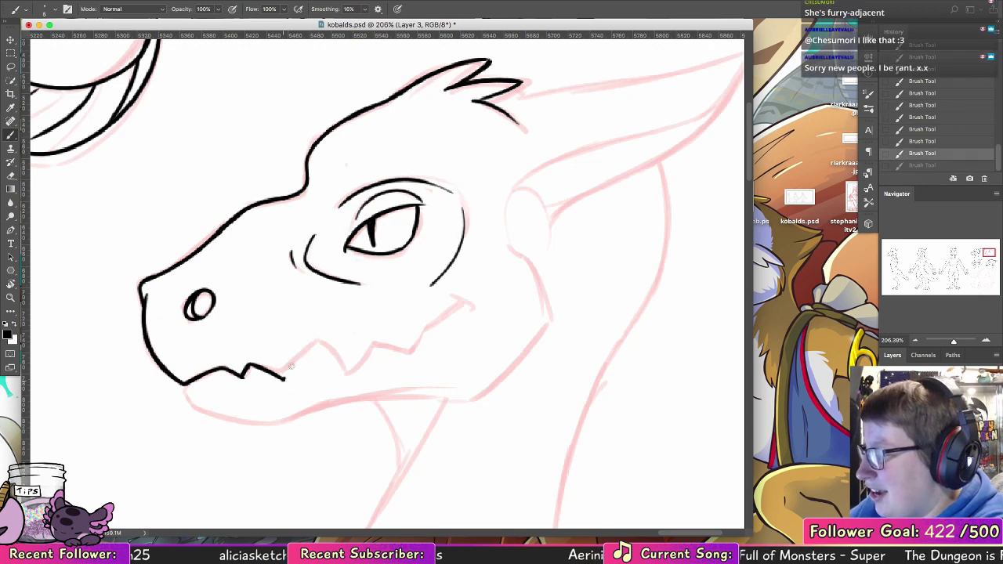
{"action": "mouse_move", "coordinate": [285, 378]}
{"action": "left_mouse_down"}
{"action": "mouse_move", "coordinate": [302, 348]}
{"action": "mouse_move", "coordinate": [293, 367]}
{"action": "mouse_move", "coordinate": [303, 348]}
{"action": "mouse_move", "coordinate": [330, 376]}
{"action": "mouse_move", "coordinate": [320, 379]}
{"action": "mouse_move", "coordinate": [324, 343]}
{"action": "left_mouse_up"}
{"action": "key", "text": "ctrl+z"}
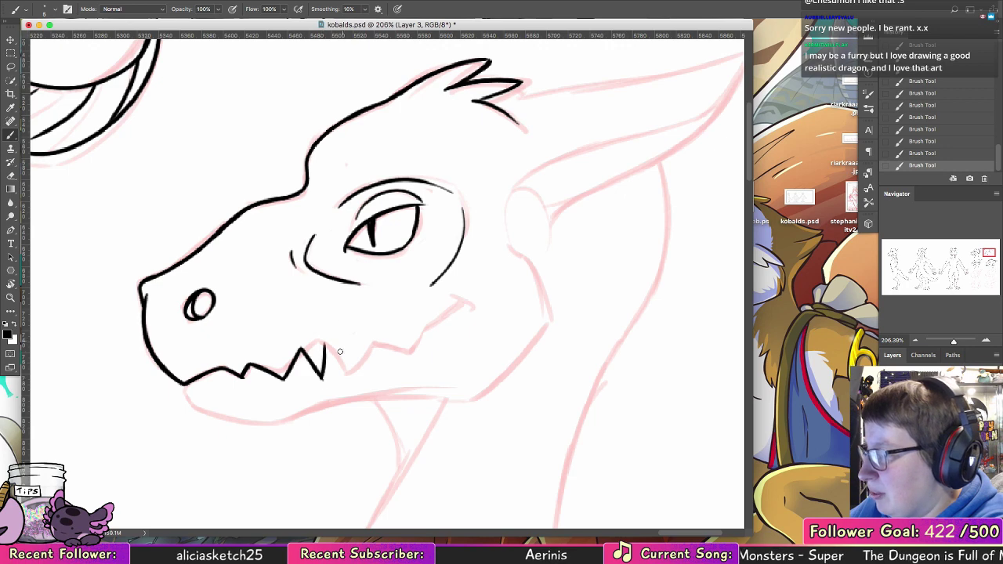
{"action": "key", "text": "super+z"}
{"action": "key", "text": "super+z"}
{"action": "key", "text": "super+z"}
{"action": "left_click_drag", "start_coordinate": [284, 380], "coordinate": [316, 344]}
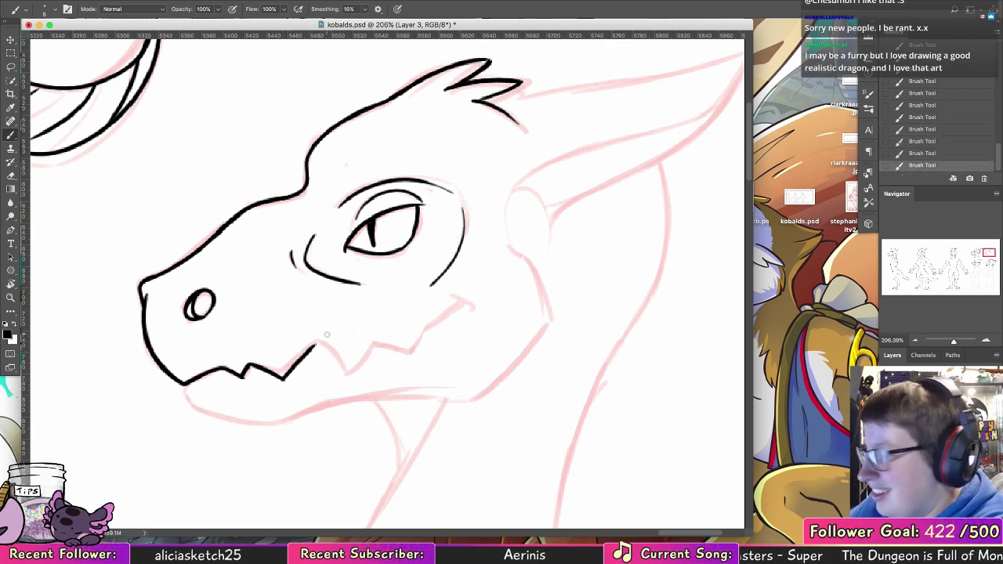
{"action": "key", "text": "ctrl+z"}
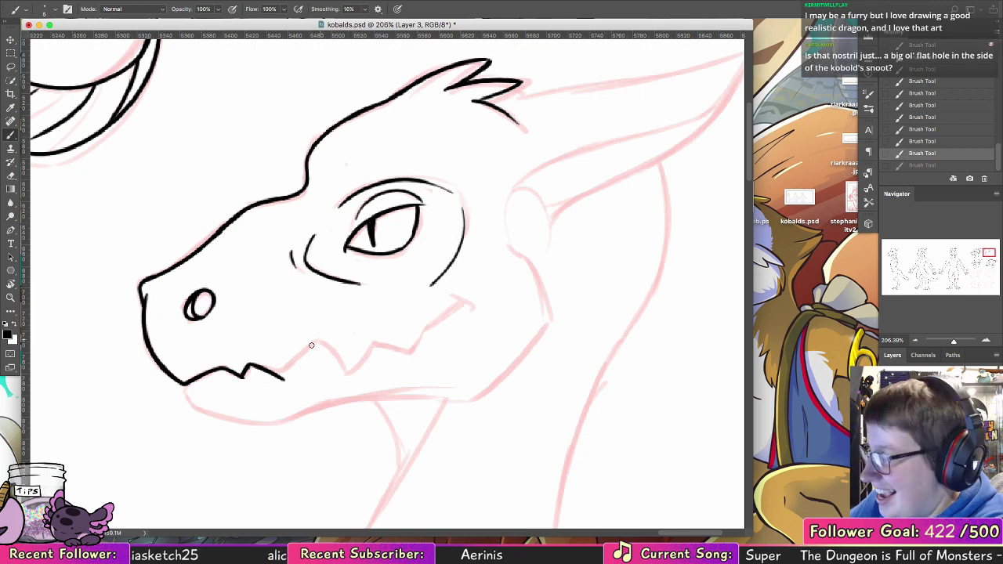
- Ink the jagged mouth line from behind the front tooth, around the large tooth, back to the mouth corner
{"action": "mouse_move", "coordinate": [284, 380]}
{"action": "left_mouse_down"}
{"action": "mouse_move", "coordinate": [319, 347]}
{"action": "mouse_move", "coordinate": [349, 368]}
{"action": "mouse_move", "coordinate": [370, 338]}
{"action": "mouse_move", "coordinate": [406, 345]}
{"action": "mouse_move", "coordinate": [452, 299]}
{"action": "left_mouse_up"}
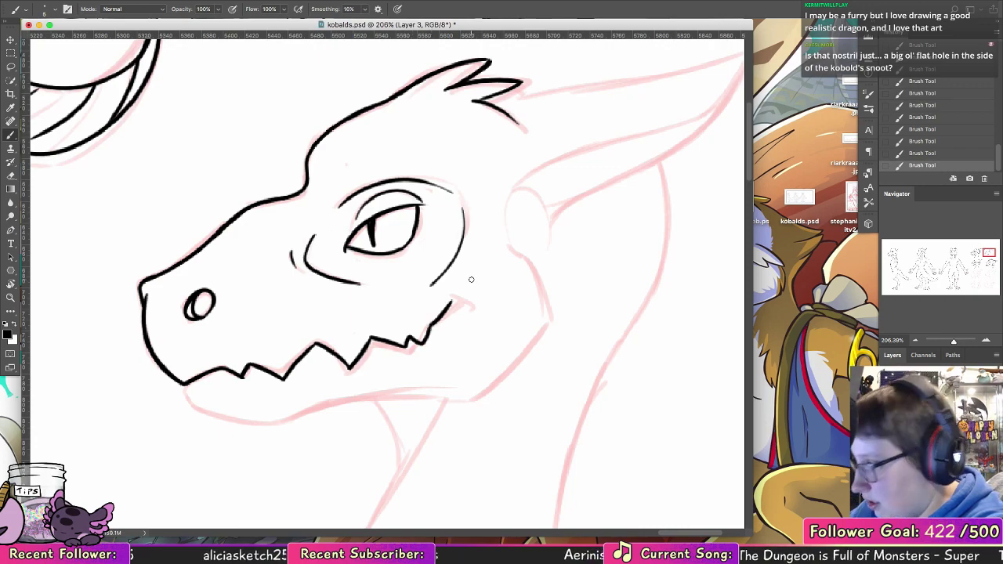
- Widen the document window to show the whole kobold sheet and hide the red sketches, leaving only the black line art
{"action": "left_click", "coordinate": [10, 297]}
{"action": "left_click_drag", "start_coordinate": [675, 338], "coordinate": [556, 349]}
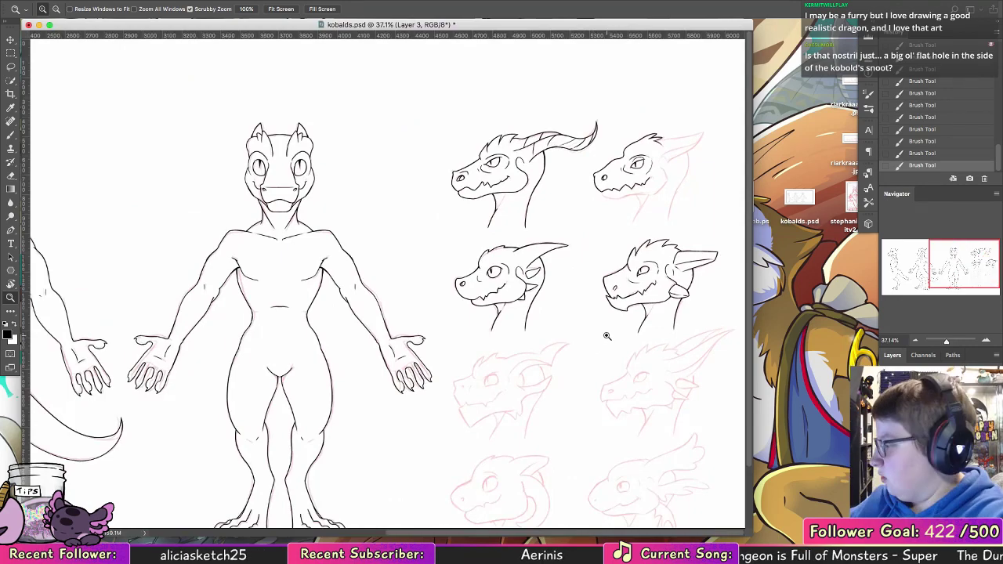
{"action": "mouse_move", "coordinate": [627, 369]}
{"action": "left_mouse_down"}
{"action": "mouse_move", "coordinate": [600, 376]}
{"action": "mouse_move", "coordinate": [606, 358]}
{"action": "mouse_move", "coordinate": [636, 352]}
{"action": "left_mouse_up"}
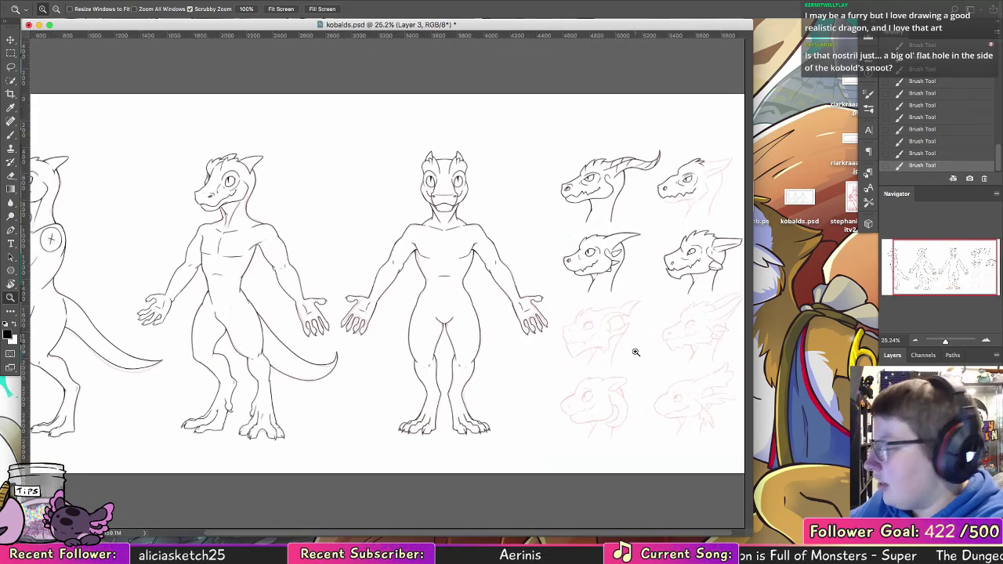
{"action": "left_click_drag", "start_coordinate": [751, 536], "coordinate": [852, 541]}
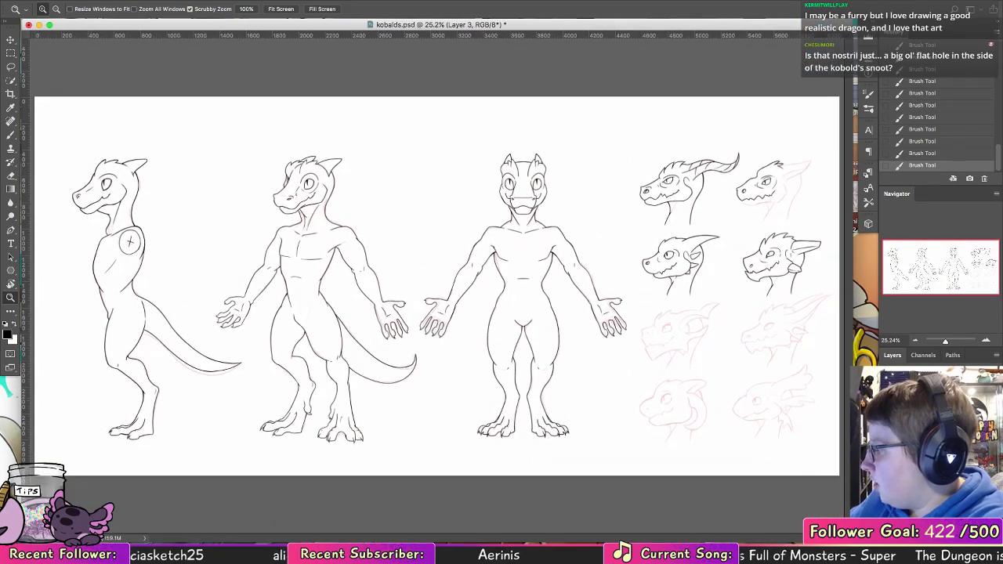
{"action": "left_click", "coordinate": [887, 423]}
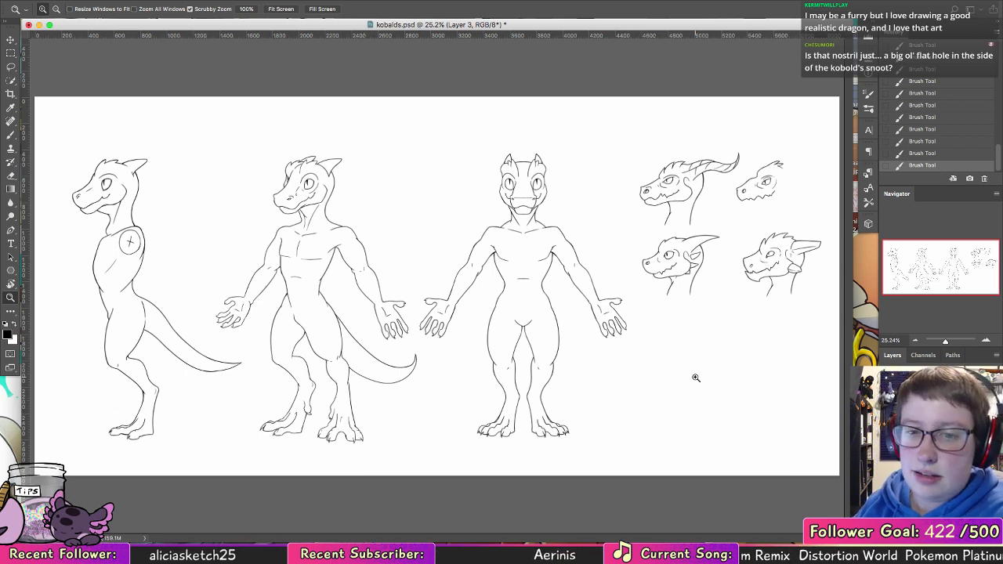
- Switch to the Dropbox folder in Finder and open its Kobolds folder
{"action": "left_click", "coordinate": [662, 0]}
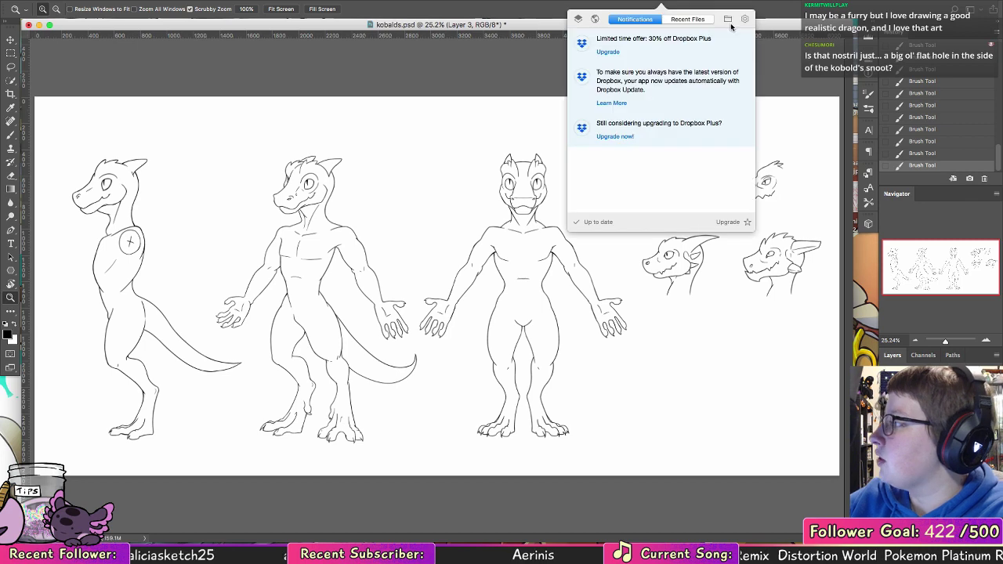
{"action": "left_click", "coordinate": [728, 21]}
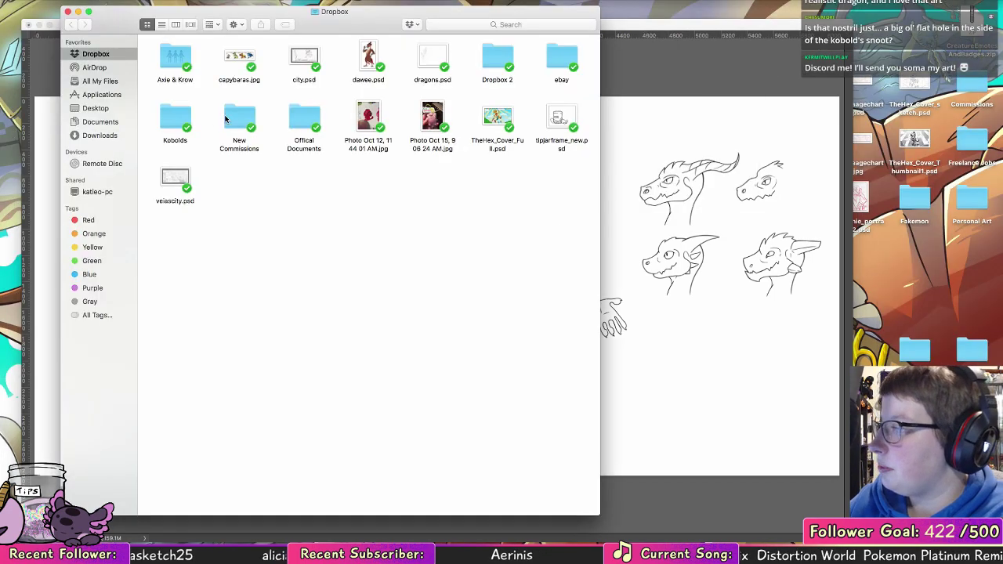
{"action": "double_click", "coordinate": [175, 119]}
- Preview the kobold and baby alligator reference images in the Kobolds folder, from the Kobold_Kommando_2 picture through to kobold.jpg
{"action": "left_click", "coordinate": [286, 118]}
{"action": "key", "text": "space"}
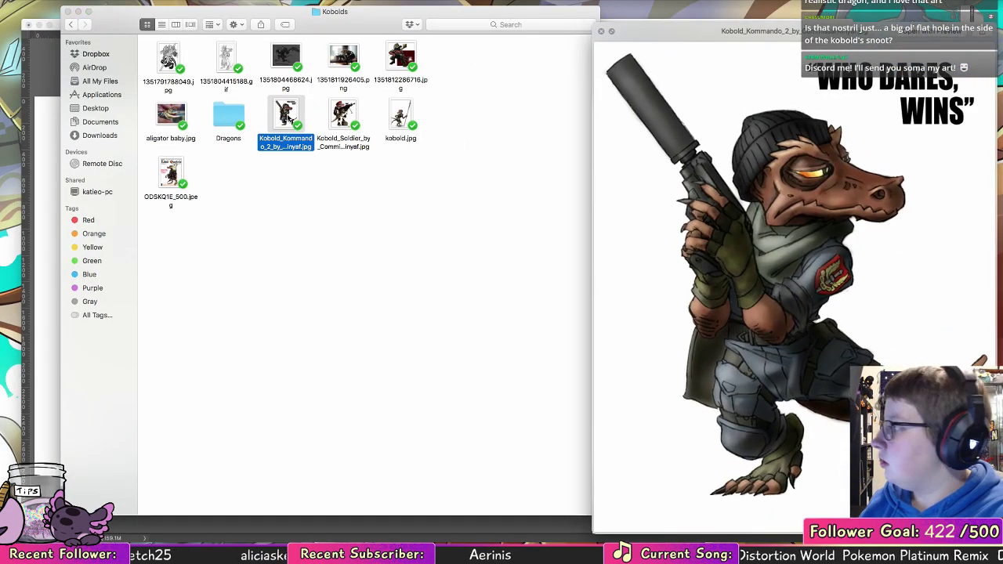
{"action": "key", "text": "Left"}
{"action": "key", "text": "Left"}
{"action": "key", "text": "Up"}
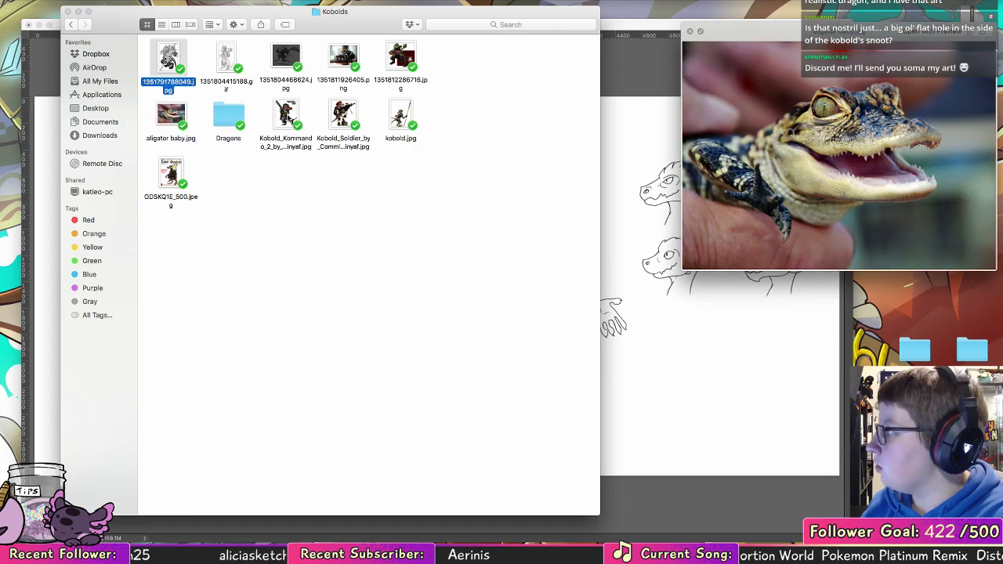
{"action": "key", "text": "Right"}
{"action": "key", "text": "Right"}
{"action": "key", "text": "Right"}
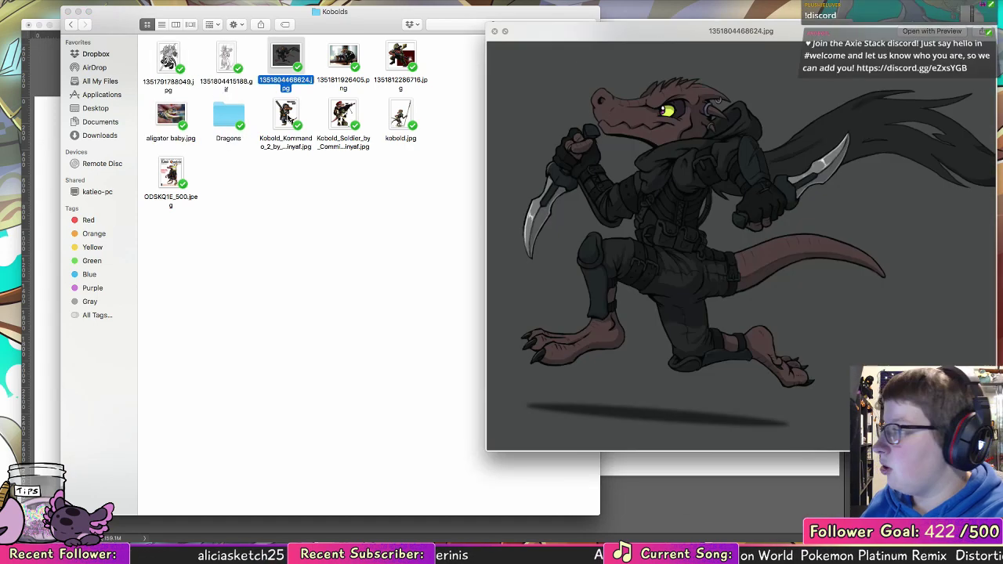
{"action": "key", "text": "Right"}
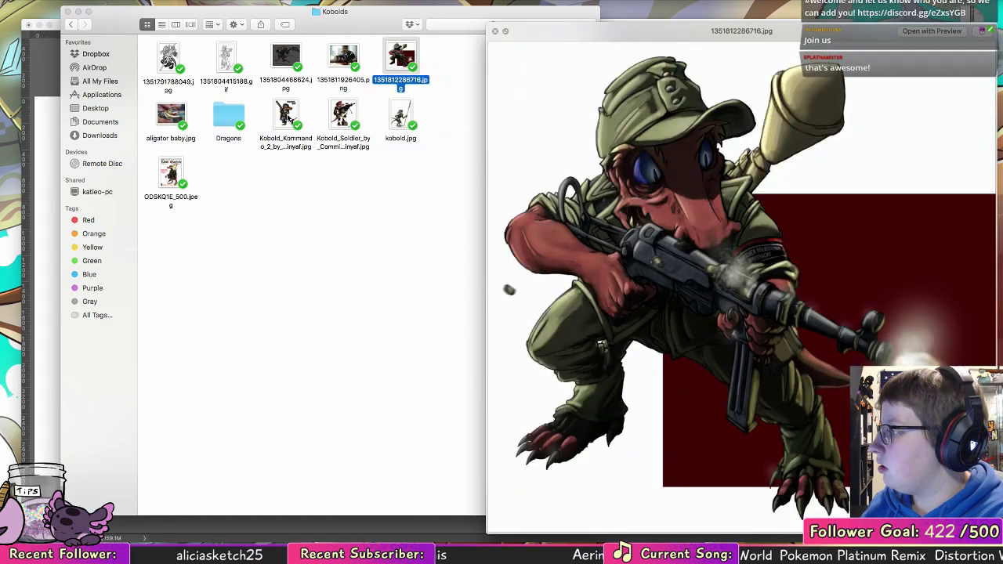
{"action": "key", "text": "Down"}
{"action": "key", "text": "space"}
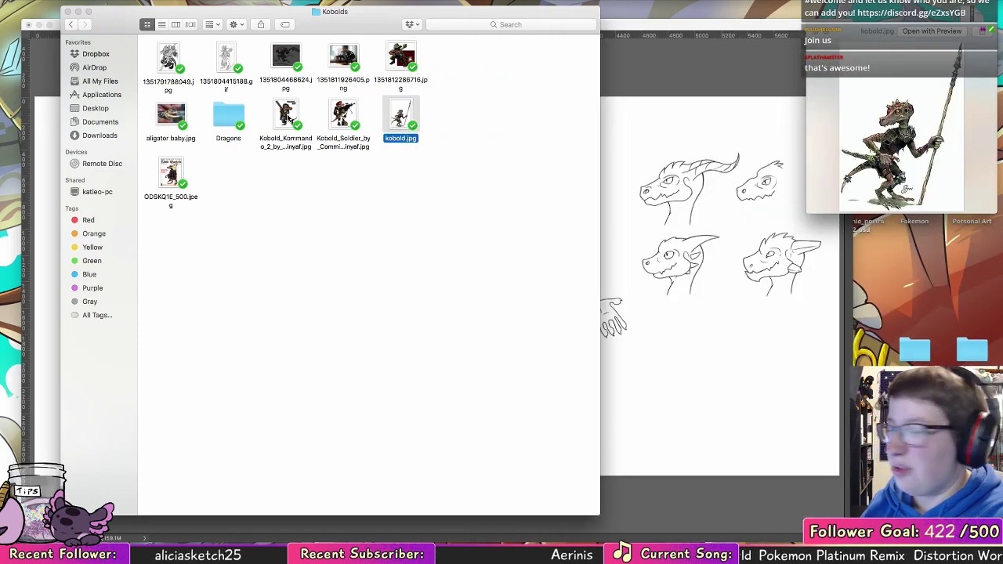
- Close the kobold.jpg preview and the Kobolds folder, switch back to kobalds.psd in Photoshop and show the red sketches again
{"action": "key", "text": "space"}
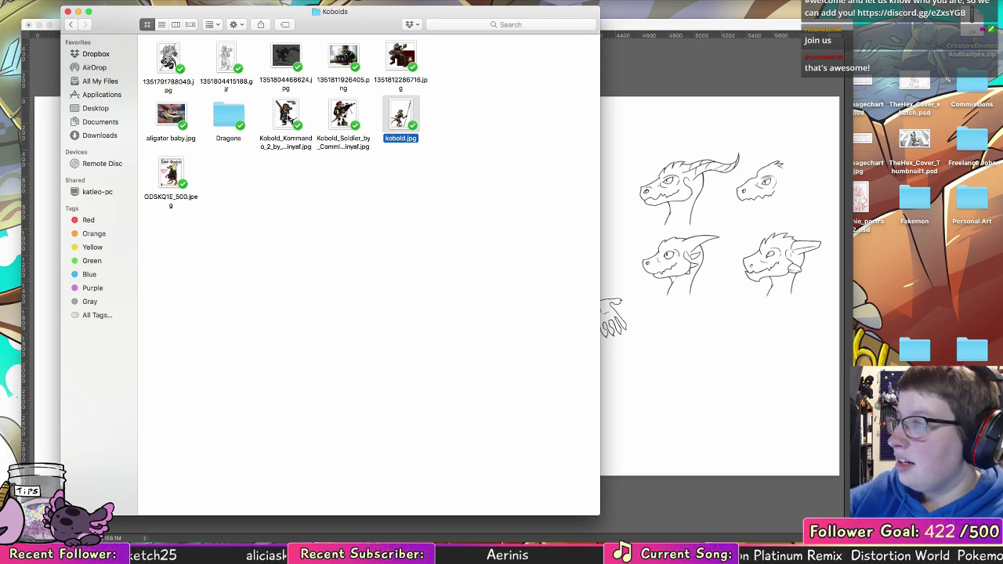
{"action": "left_click", "coordinate": [68, 12]}
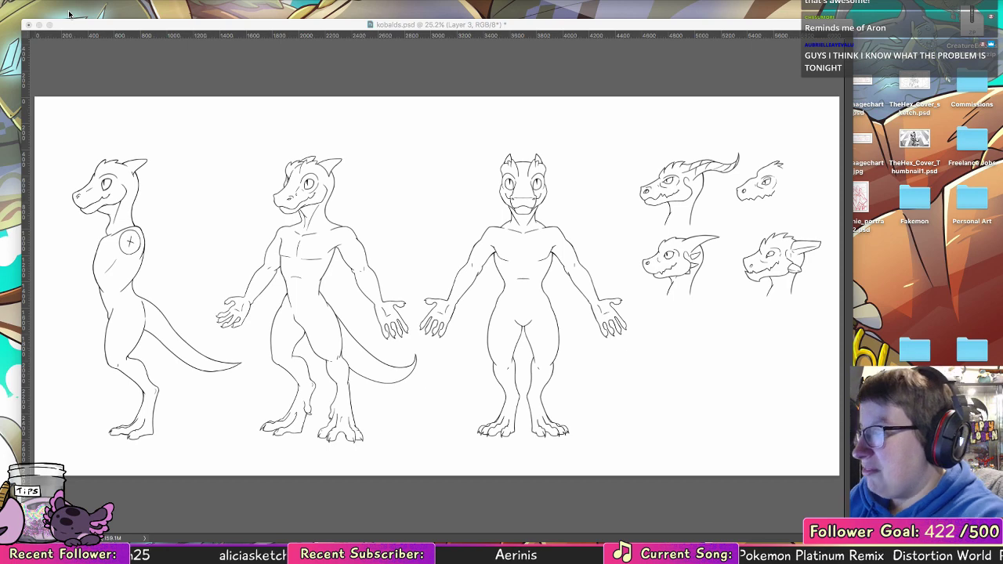
{"action": "left_click", "coordinate": [45, 337]}
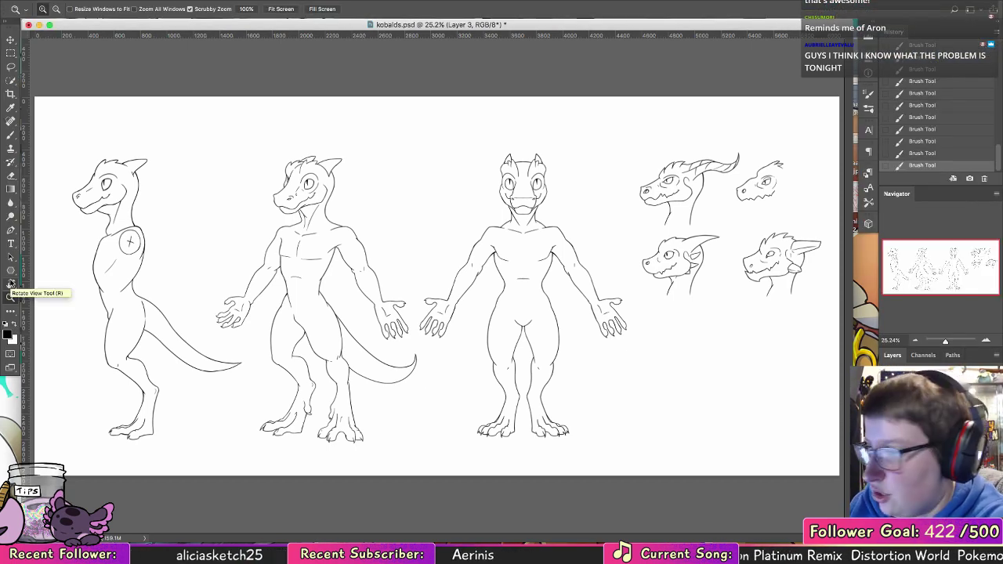
{"action": "left_click", "coordinate": [886, 438]}
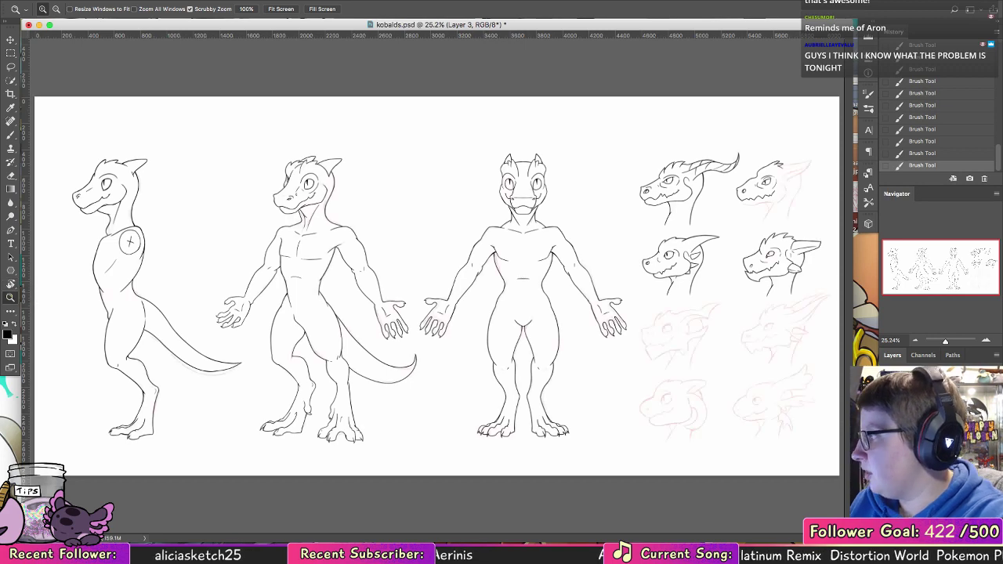
- Ink the smooth-browed head's lower jaw with the brush, from the front lip along the underside up to the back jaw corner
{"action": "left_click_drag", "start_coordinate": [797, 164], "coordinate": [875, 165]}
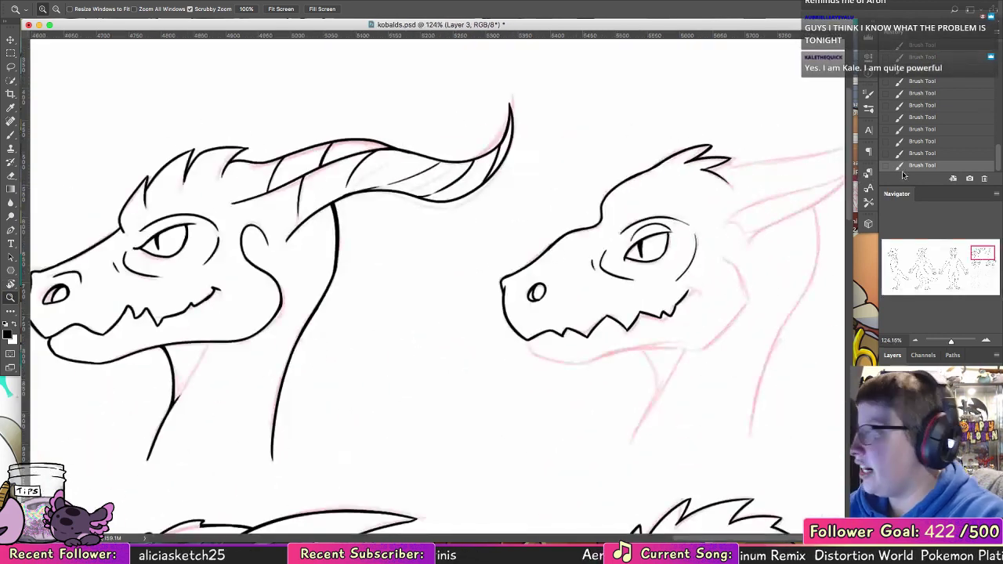
{"action": "left_click", "coordinate": [12, 135]}
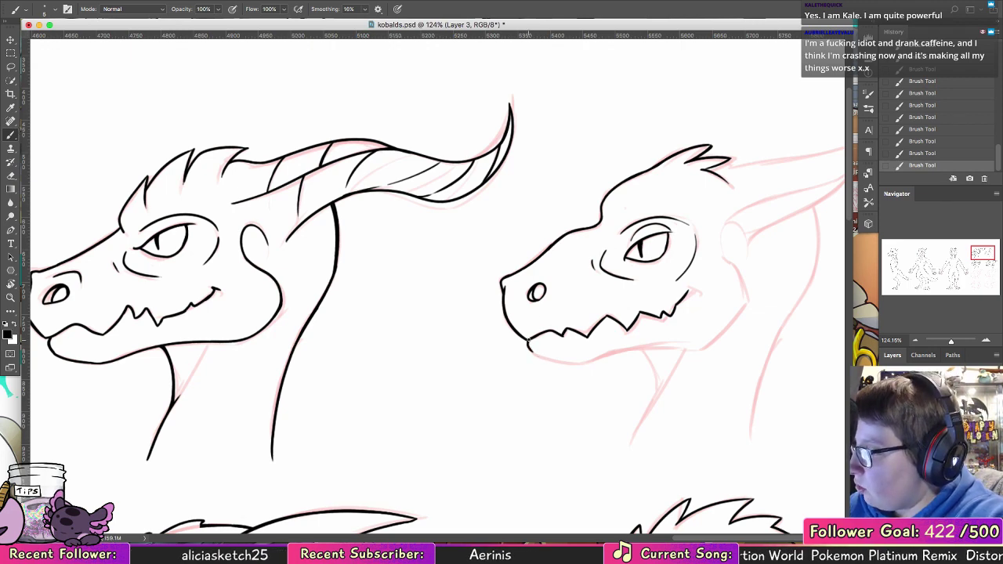
{"action": "mouse_move", "coordinate": [528, 341]}
{"action": "left_mouse_down"}
{"action": "mouse_move", "coordinate": [531, 354]}
{"action": "mouse_move", "coordinate": [581, 363]}
{"action": "mouse_move", "coordinate": [668, 343]}
{"action": "left_mouse_up"}
{"action": "left_click_drag", "start_coordinate": [589, 363], "coordinate": [650, 346]}
{"action": "key", "text": "alt+super+z"}
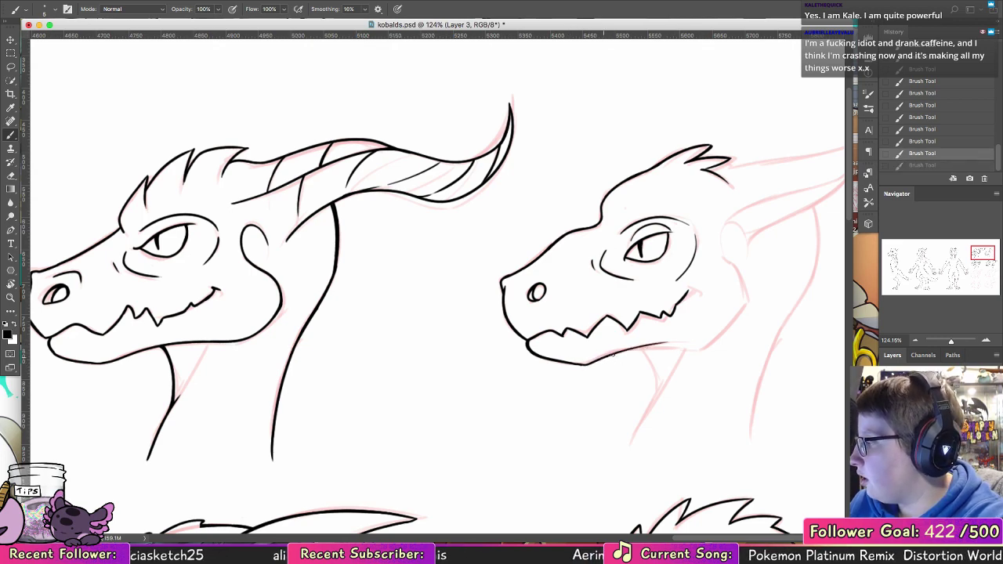
{"action": "mouse_move", "coordinate": [591, 363]}
{"action": "left_mouse_down"}
{"action": "mouse_move", "coordinate": [704, 351]}
{"action": "mouse_move", "coordinate": [747, 296]}
{"action": "left_mouse_up"}
{"action": "key", "text": "alt+super+z"}
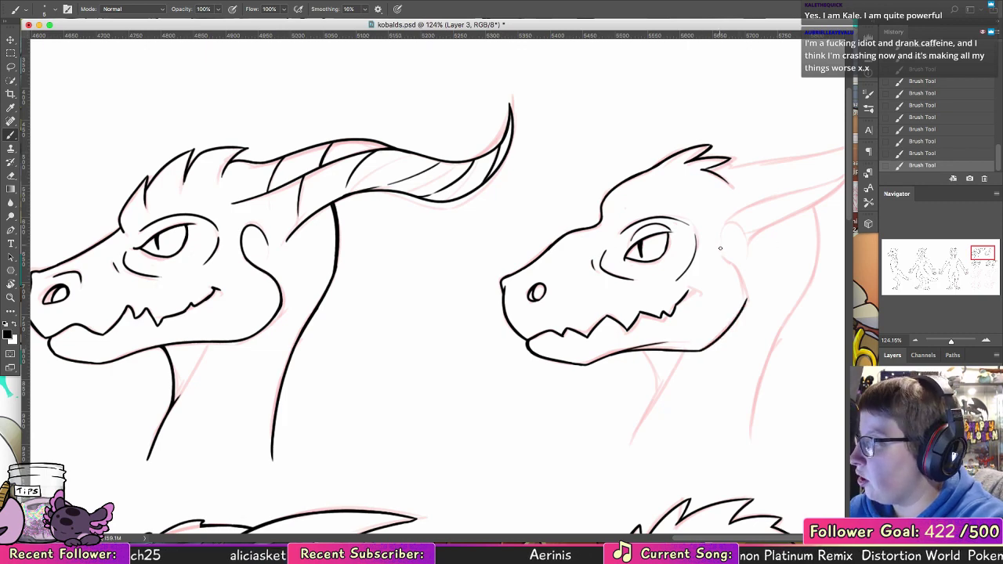
- Ink the curled ear fold behind the eye and the cheek edge running down to the jaw corner
{"action": "mouse_move", "coordinate": [720, 258]}
{"action": "left_mouse_down"}
{"action": "mouse_move", "coordinate": [747, 257]}
{"action": "mouse_move", "coordinate": [746, 288]}
{"action": "left_mouse_up"}
{"action": "key", "text": "super+z"}
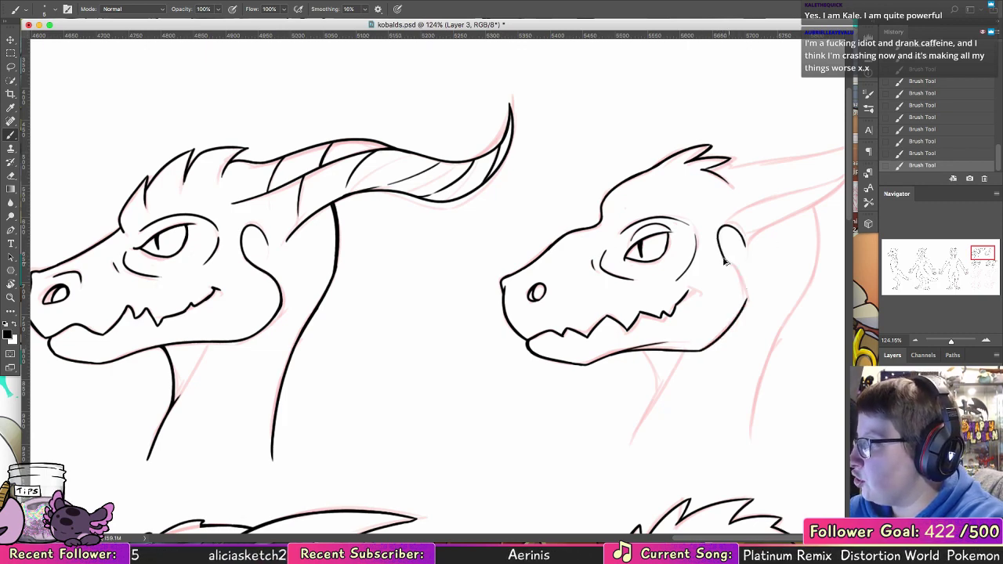
{"action": "left_click_drag", "start_coordinate": [722, 256], "coordinate": [747, 296]}
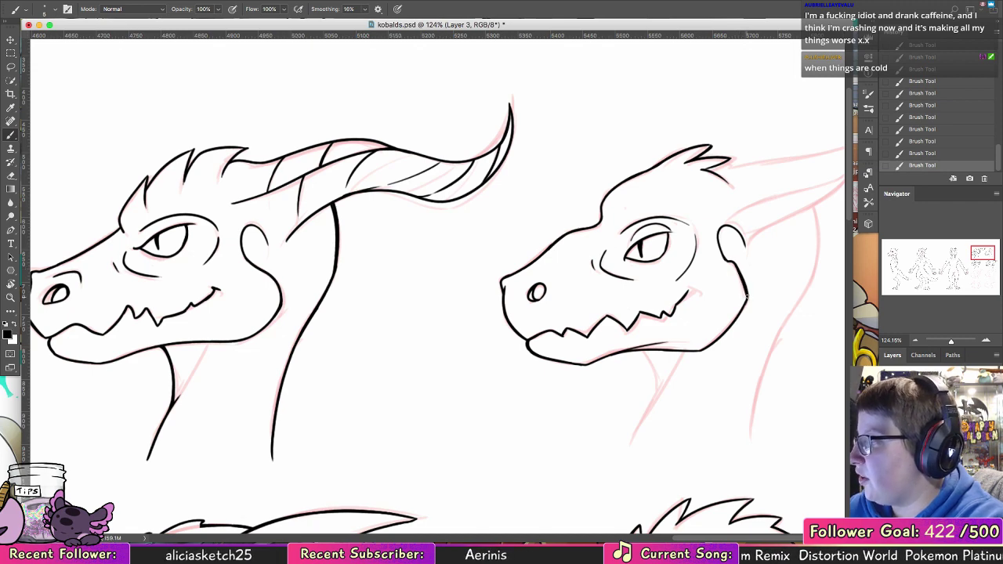
{"action": "key", "text": "super+z"}
{"action": "key", "text": "super+z"}
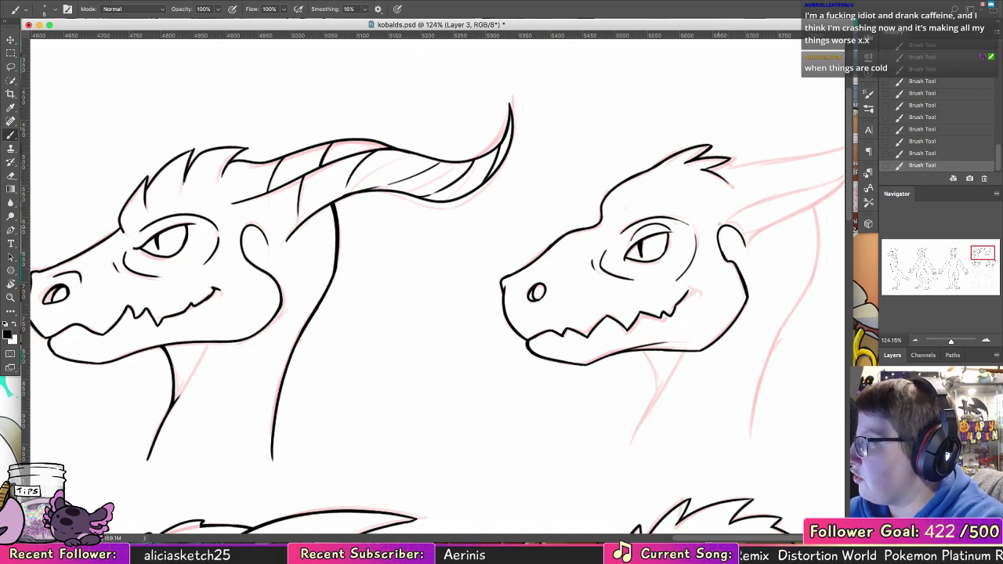
{"action": "key", "text": "super+z"}
- Ink the horn's upper edge from the head crest out to the pointed tip
{"action": "left_click_drag", "start_coordinate": [720, 263], "coordinate": [559, 314]}
{"action": "key", "text": "super+r"}
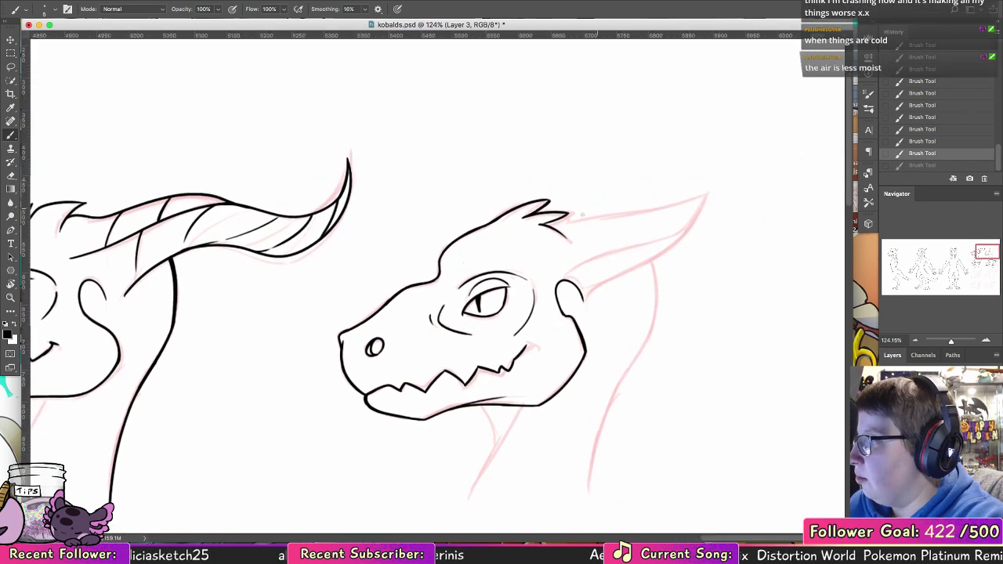
{"action": "key", "text": "super+shift+z"}
{"action": "left_click_drag", "start_coordinate": [612, 214], "coordinate": [638, 211]}
{"action": "key", "text": "super+z"}
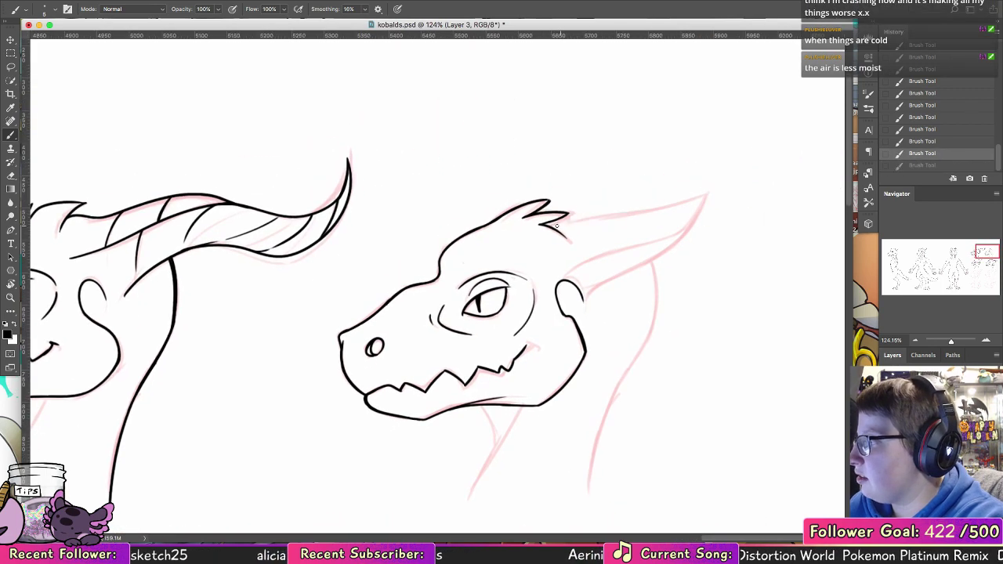
{"action": "mouse_move", "coordinate": [550, 228]}
{"action": "left_mouse_down"}
{"action": "mouse_move", "coordinate": [705, 194]}
{"action": "mouse_move", "coordinate": [688, 227]}
{"action": "left_mouse_up"}
- Ink the horn's lower edge from its base to the tip and add the inner contour line above it
{"action": "left_click_drag", "start_coordinate": [584, 304], "coordinate": [644, 260]}
{"action": "key", "text": "ctrl+z"}
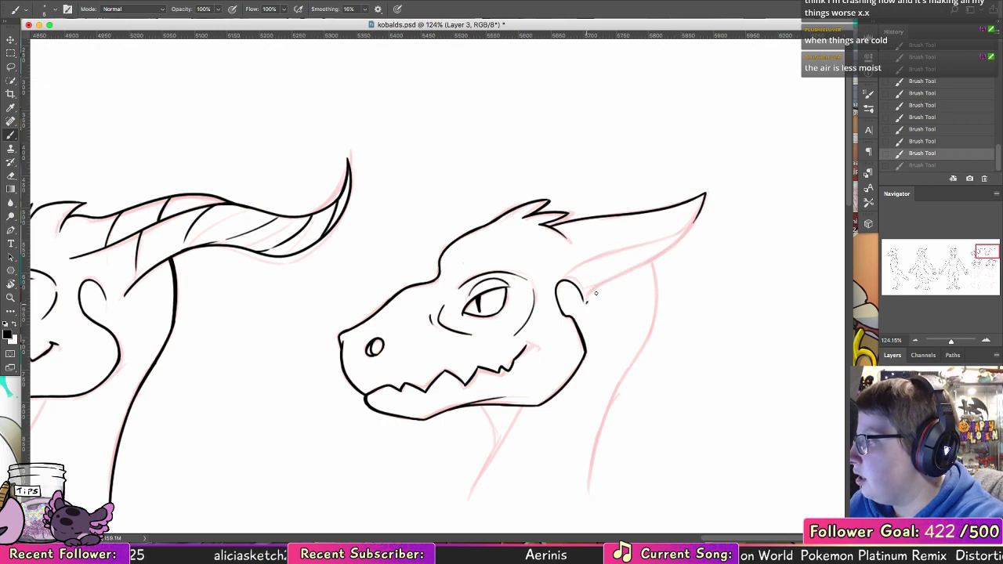
{"action": "left_click_drag", "start_coordinate": [585, 302], "coordinate": [672, 246]}
{"action": "key", "text": "ctrl+z"}
{"action": "mouse_move", "coordinate": [594, 291]}
{"action": "left_mouse_down"}
{"action": "mouse_move", "coordinate": [677, 237]}
{"action": "mouse_move", "coordinate": [594, 296]}
{"action": "left_mouse_up"}
{"action": "key", "text": "ctrl+z"}
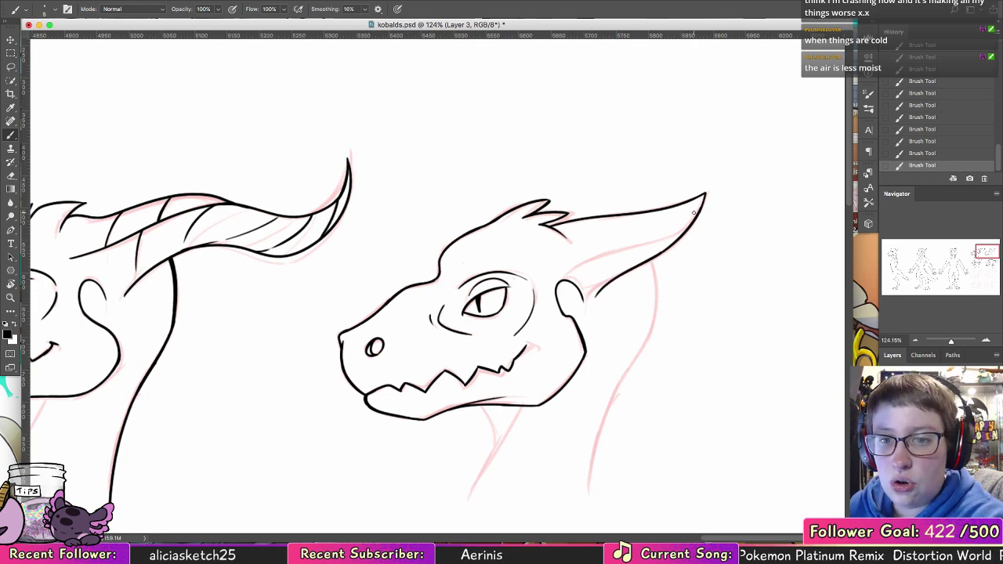
{"action": "mouse_move", "coordinate": [575, 274]}
{"action": "left_mouse_down"}
{"action": "mouse_move", "coordinate": [658, 240]}
{"action": "mouse_move", "coordinate": [647, 248]}
{"action": "mouse_move", "coordinate": [703, 206]}
{"action": "mouse_move", "coordinate": [592, 264]}
{"action": "left_mouse_up"}
{"action": "key", "text": "ctrl+z"}
{"action": "key", "text": "ctrl+z"}
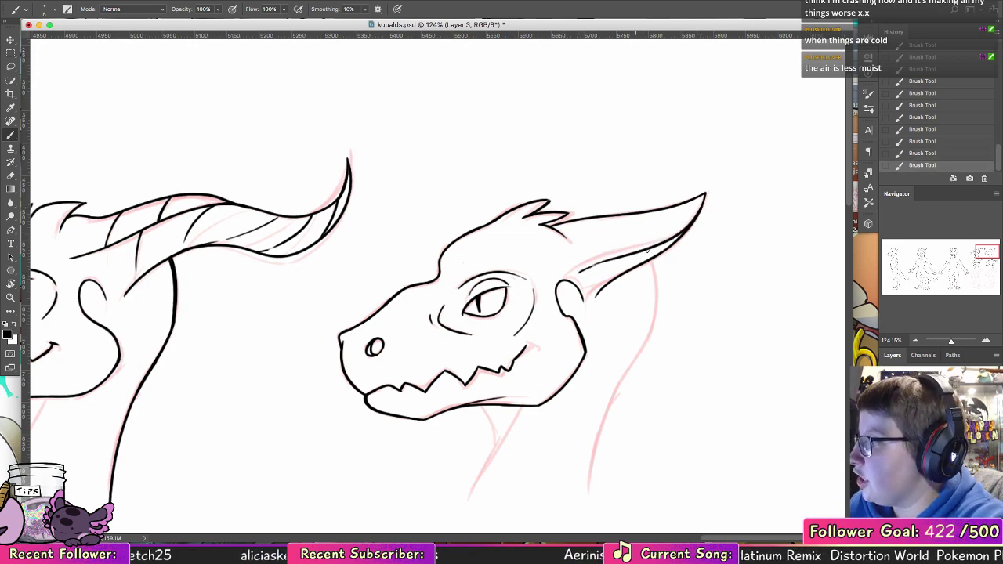
{"action": "key", "text": "ctrl+z"}
- Ink the back of the neck from under the horn down to the end of the sketched line
{"action": "left_click_drag", "start_coordinate": [645, 266], "coordinate": [655, 348]}
{"action": "key", "text": "ctrl+z"}
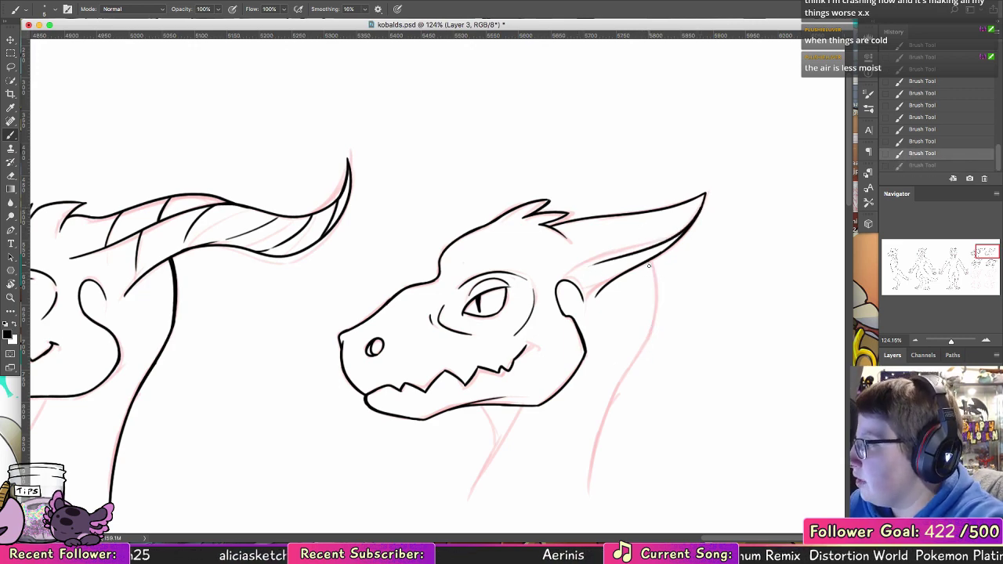
{"action": "left_click_drag", "start_coordinate": [650, 263], "coordinate": [596, 412]}
{"action": "scroll", "coordinate": [678, 259], "scroll_direction": "down", "scroll_amount": 3}
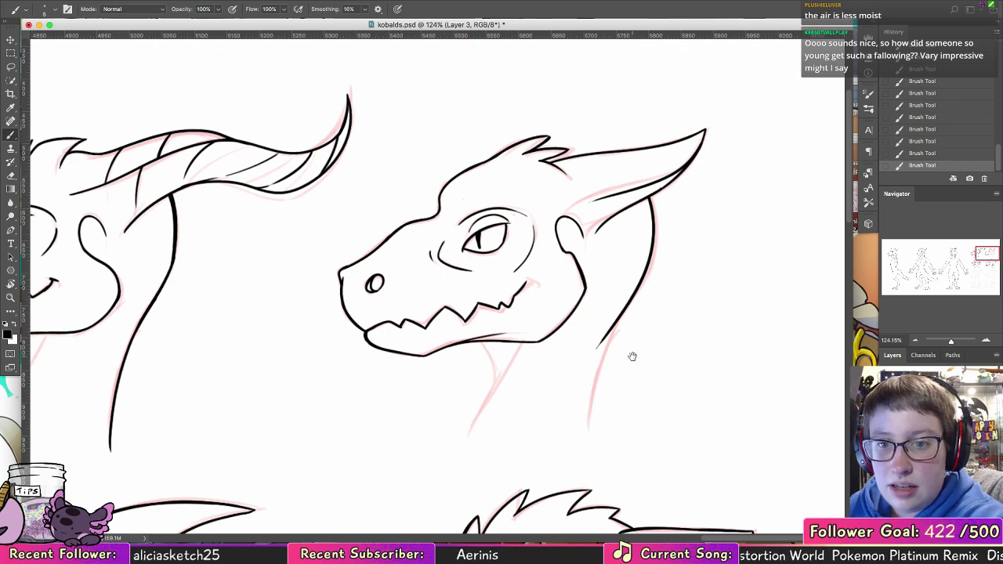
{"action": "mouse_move", "coordinate": [632, 356]}
{"action": "left_mouse_down"}
{"action": "mouse_move", "coordinate": [614, 284]}
{"action": "mouse_move", "coordinate": [619, 240]}
{"action": "mouse_move", "coordinate": [592, 340]}
{"action": "left_mouse_up"}
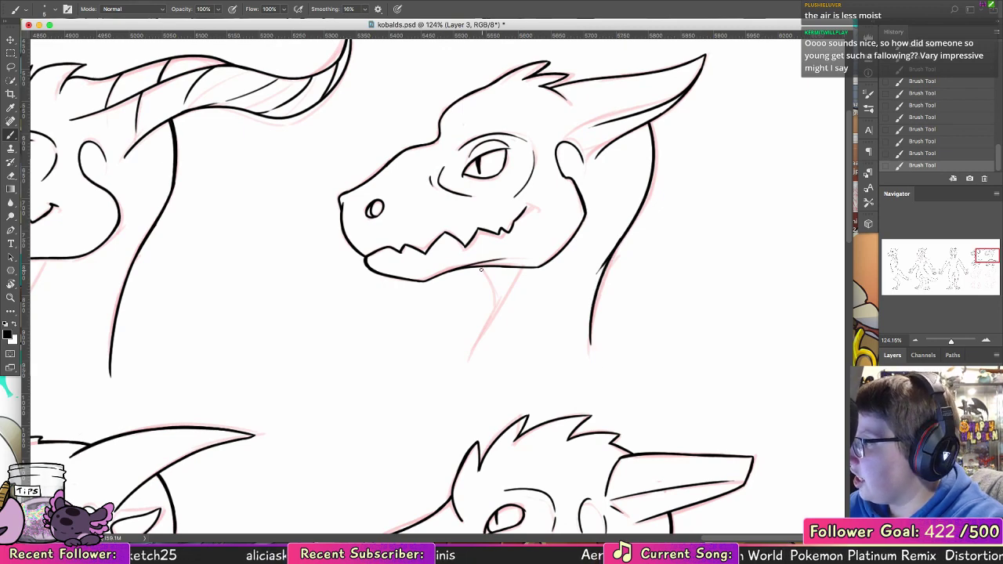
- Ink the throat curve and front neck line below the jaw, and erase the overshoot where they meet
{"action": "left_click_drag", "start_coordinate": [459, 268], "coordinate": [484, 307]}
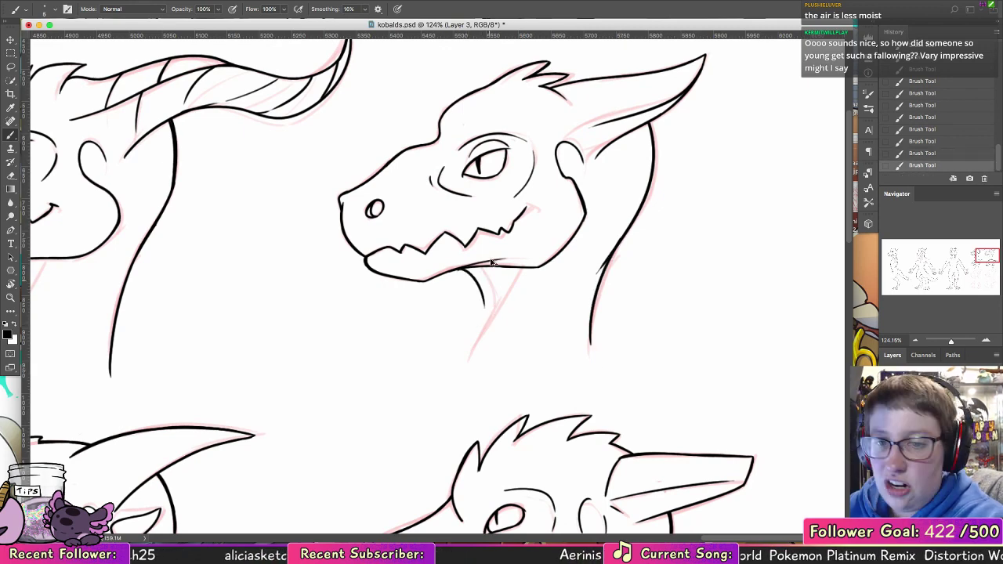
{"action": "key", "text": "super+z"}
{"action": "left_click_drag", "start_coordinate": [465, 269], "coordinate": [493, 317]}
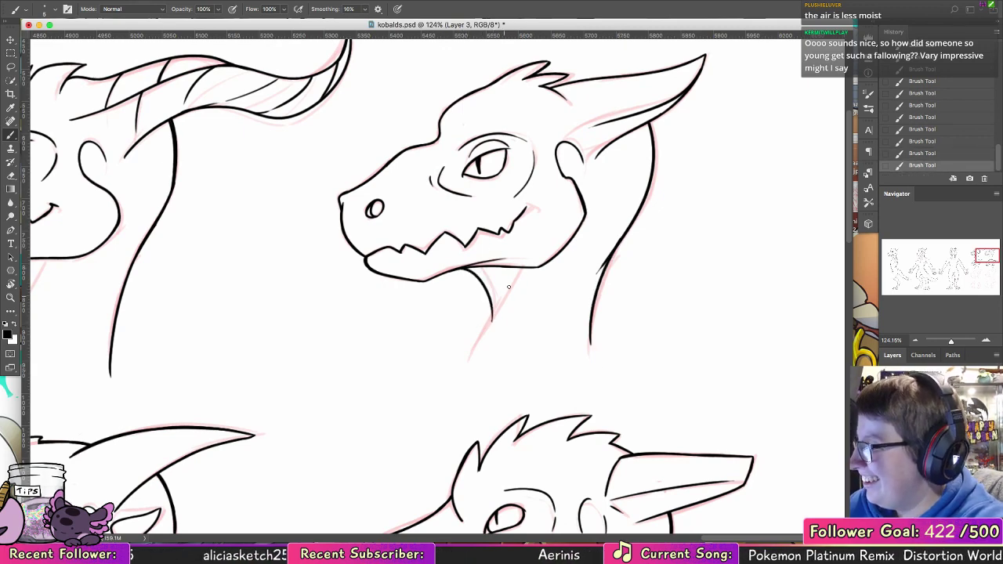
{"action": "left_click_drag", "start_coordinate": [518, 275], "coordinate": [467, 379]}
{"action": "key", "text": "super+z"}
{"action": "key", "text": "super+z"}
{"action": "left_click_drag", "start_coordinate": [506, 289], "coordinate": [463, 384]}
{"action": "left_click", "coordinate": [12, 176]}
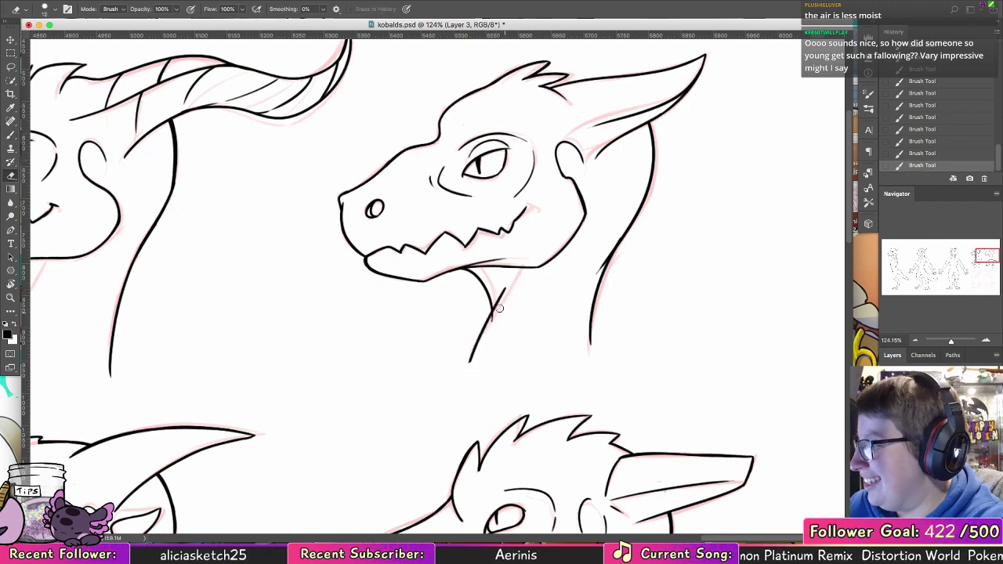
{"action": "left_click_drag", "start_coordinate": [499, 311], "coordinate": [493, 326]}
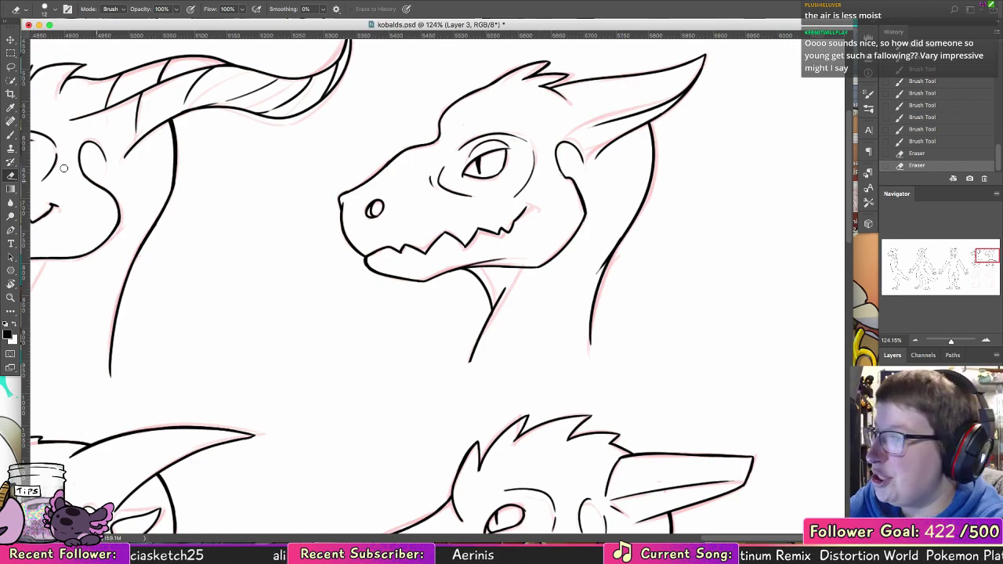
- Ink the front edge of the snout on the left head sketch in the third row with the brush
{"action": "left_click", "coordinate": [11, 134]}
{"action": "scroll", "coordinate": [595, 313], "scroll_direction": "down", "scroll_amount": 15}
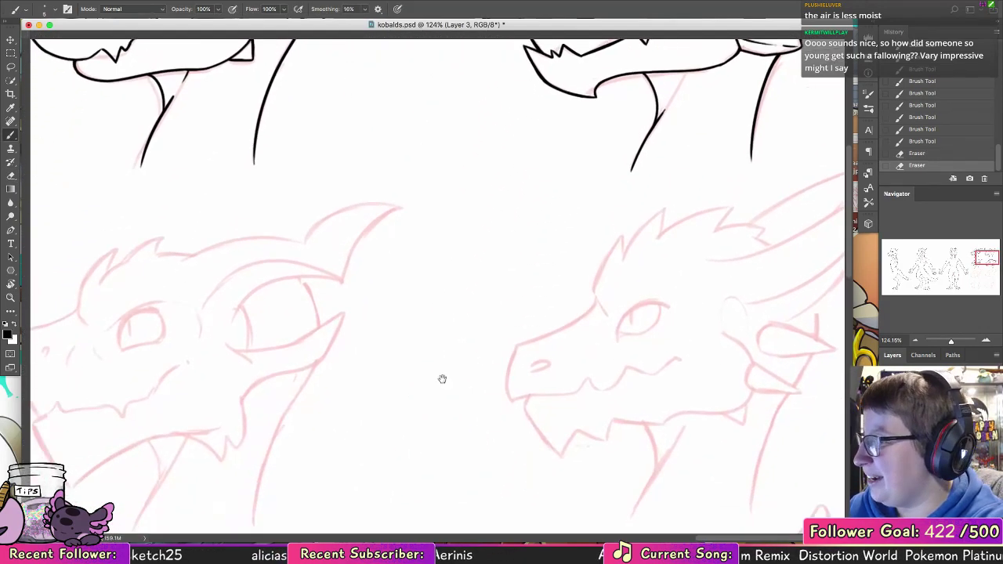
{"action": "left_click_drag", "start_coordinate": [629, 312], "coordinate": [666, 308]}
{"action": "left_click_drag", "start_coordinate": [268, 252], "coordinate": [290, 311]}
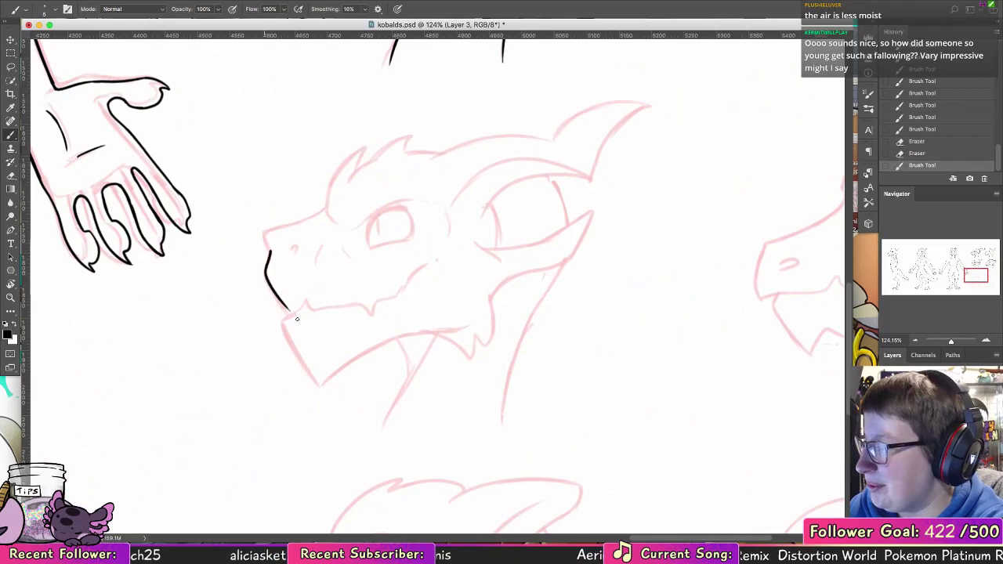
{"action": "key", "text": "super+z"}
{"action": "mouse_move", "coordinate": [268, 253]}
{"action": "left_mouse_down"}
{"action": "mouse_move", "coordinate": [268, 288]}
{"action": "mouse_move", "coordinate": [287, 315]}
{"action": "mouse_move", "coordinate": [267, 283]}
{"action": "left_mouse_up"}
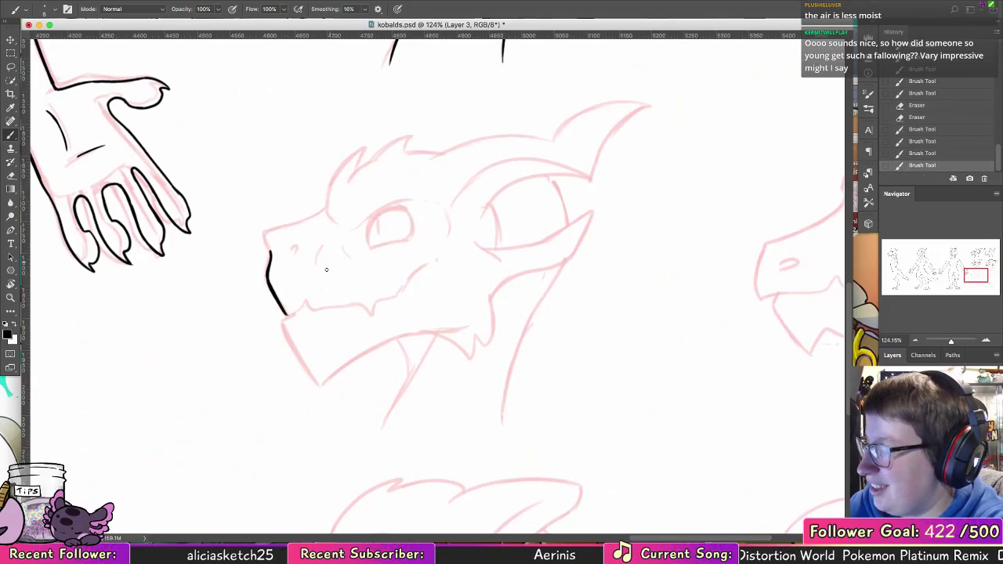
- Ink the front of the lower jaw with its pointed tooth, and the jagged mouth line back to the mouth corner
{"action": "mouse_move", "coordinate": [283, 319]}
{"action": "left_mouse_down"}
{"action": "mouse_move", "coordinate": [311, 308]}
{"action": "mouse_move", "coordinate": [282, 322]}
{"action": "mouse_move", "coordinate": [315, 379]}
{"action": "left_mouse_up"}
{"action": "key", "text": "super+z"}
{"action": "key", "text": "super+z"}
{"action": "left_click_drag", "start_coordinate": [287, 340], "coordinate": [320, 383]}
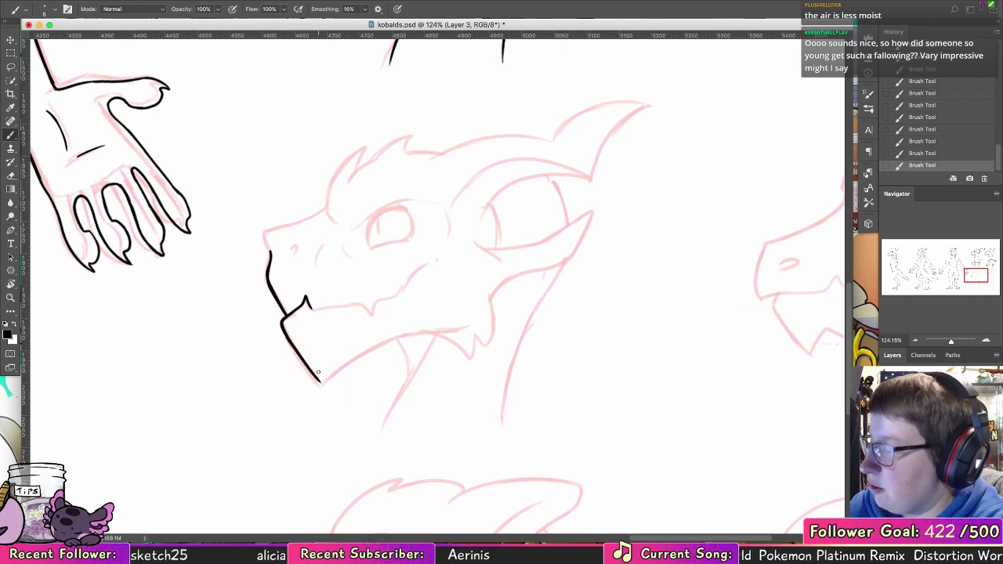
{"action": "mouse_move", "coordinate": [310, 307]}
{"action": "left_mouse_down"}
{"action": "mouse_move", "coordinate": [337, 312]}
{"action": "mouse_move", "coordinate": [348, 293]}
{"action": "mouse_move", "coordinate": [357, 298]}
{"action": "mouse_move", "coordinate": [340, 310]}
{"action": "mouse_move", "coordinate": [348, 295]}
{"action": "mouse_move", "coordinate": [368, 297]}
{"action": "mouse_move", "coordinate": [355, 305]}
{"action": "mouse_move", "coordinate": [365, 312]}
{"action": "mouse_move", "coordinate": [372, 300]}
{"action": "mouse_move", "coordinate": [373, 309]}
{"action": "mouse_move", "coordinate": [420, 263]}
{"action": "left_mouse_up"}
{"action": "key", "text": "super+z"}
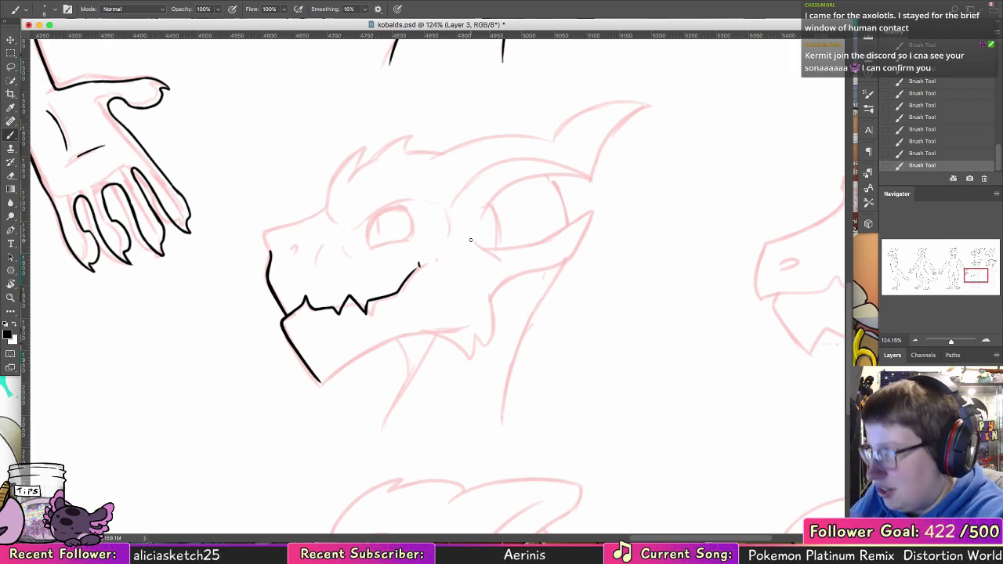
- Ink the snout's top edge and nostril, and the eye with its slit pupil, brow line and snout creases
{"action": "mouse_move", "coordinate": [296, 245]}
{"action": "left_mouse_down"}
{"action": "mouse_move", "coordinate": [270, 252]}
{"action": "mouse_move", "coordinate": [266, 232]}
{"action": "mouse_move", "coordinate": [344, 206]}
{"action": "mouse_move", "coordinate": [289, 227]}
{"action": "mouse_move", "coordinate": [328, 207]}
{"action": "left_mouse_up"}
{"action": "key", "text": "super+z"}
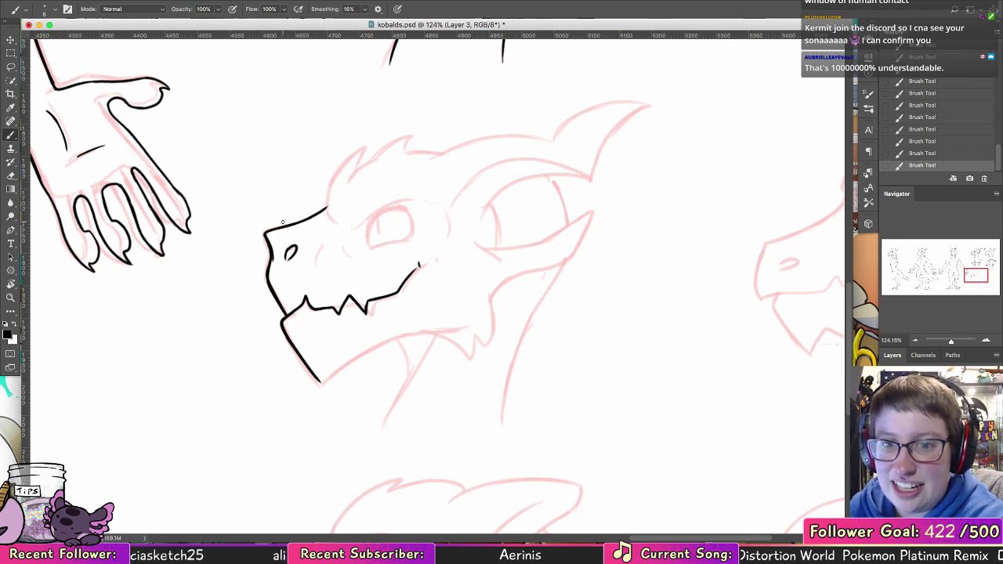
{"action": "left_click_drag", "start_coordinate": [510, 193], "coordinate": [514, 209]}
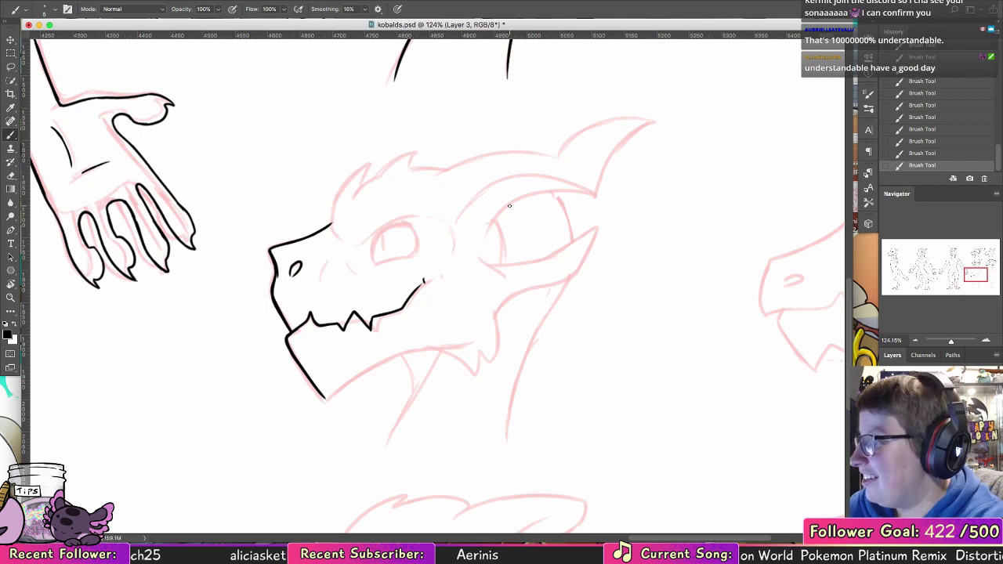
{"action": "mouse_move", "coordinate": [329, 257]}
{"action": "left_mouse_down"}
{"action": "mouse_move", "coordinate": [321, 279]}
{"action": "mouse_move", "coordinate": [357, 271]}
{"action": "mouse_move", "coordinate": [433, 219]}
{"action": "mouse_move", "coordinate": [372, 256]}
{"action": "mouse_move", "coordinate": [412, 255]}
{"action": "mouse_move", "coordinate": [409, 225]}
{"action": "mouse_move", "coordinate": [412, 257]}
{"action": "mouse_move", "coordinate": [382, 252]}
{"action": "left_mouse_up"}
{"action": "key", "text": "super+z"}
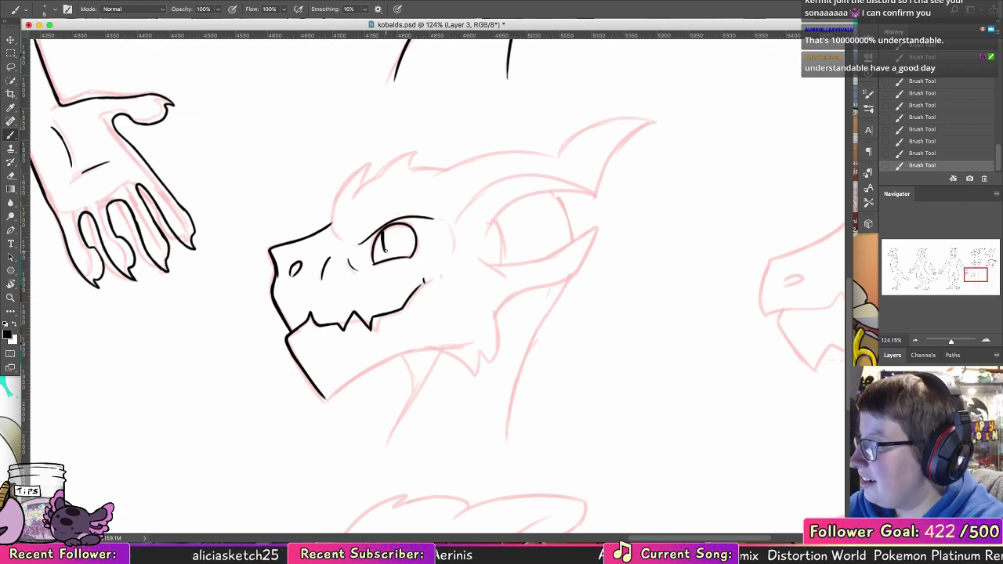
- Ink the forehead curve rising from the snout and the two pointed crest spikes on top of the head
{"action": "left_click_drag", "start_coordinate": [337, 235], "coordinate": [357, 173]}
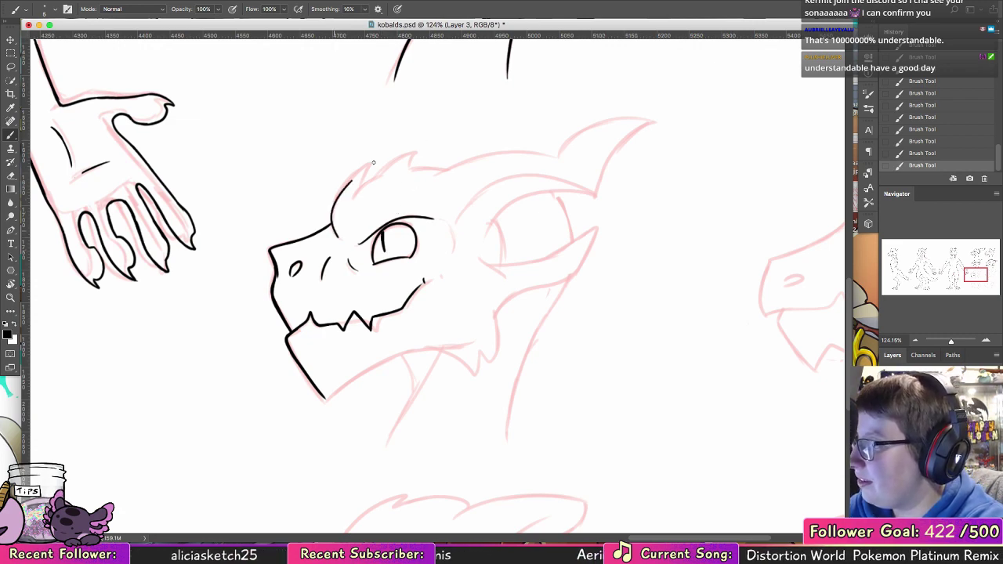
{"action": "mouse_move", "coordinate": [335, 208]}
{"action": "left_mouse_down"}
{"action": "mouse_move", "coordinate": [376, 162]}
{"action": "mouse_move", "coordinate": [370, 182]}
{"action": "left_mouse_up"}
{"action": "key", "text": "super+z"}
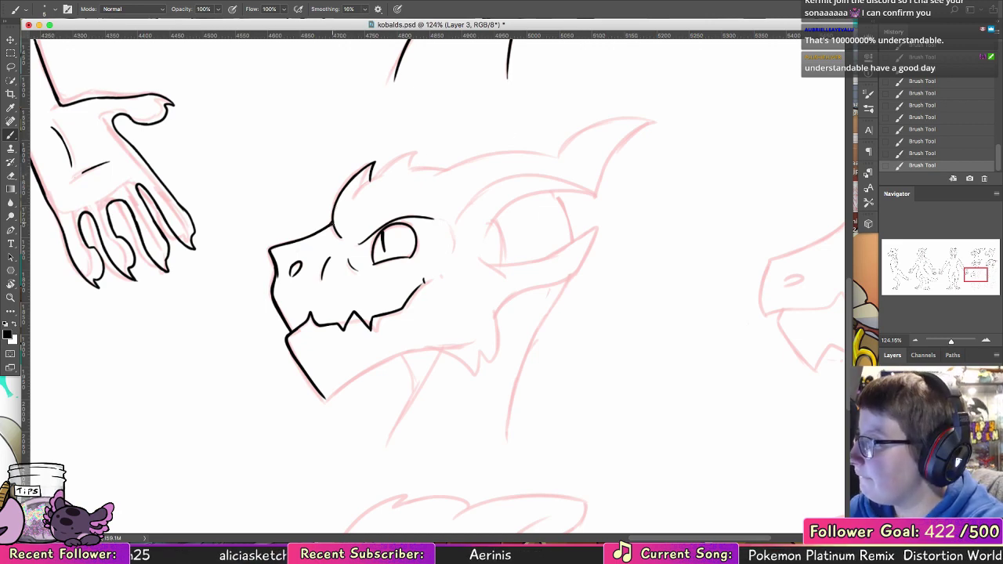
{"action": "mouse_move", "coordinate": [336, 218]}
{"action": "left_mouse_down"}
{"action": "mouse_move", "coordinate": [368, 166]}
{"action": "mouse_move", "coordinate": [409, 155]}
{"action": "left_mouse_up"}
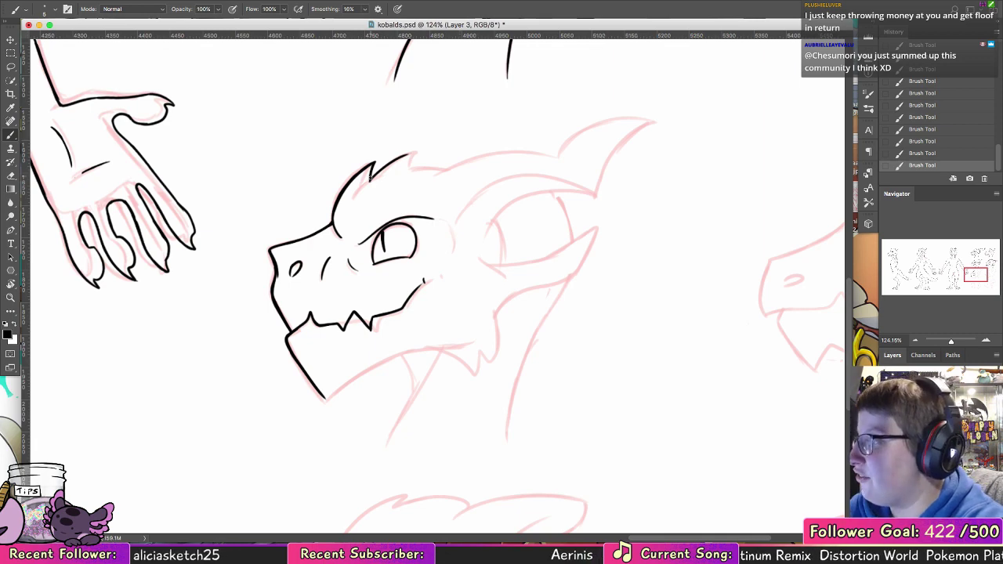
{"action": "mouse_move", "coordinate": [370, 177]}
{"action": "left_mouse_down"}
{"action": "mouse_move", "coordinate": [419, 150]}
{"action": "mouse_move", "coordinate": [416, 169]}
{"action": "left_mouse_up"}
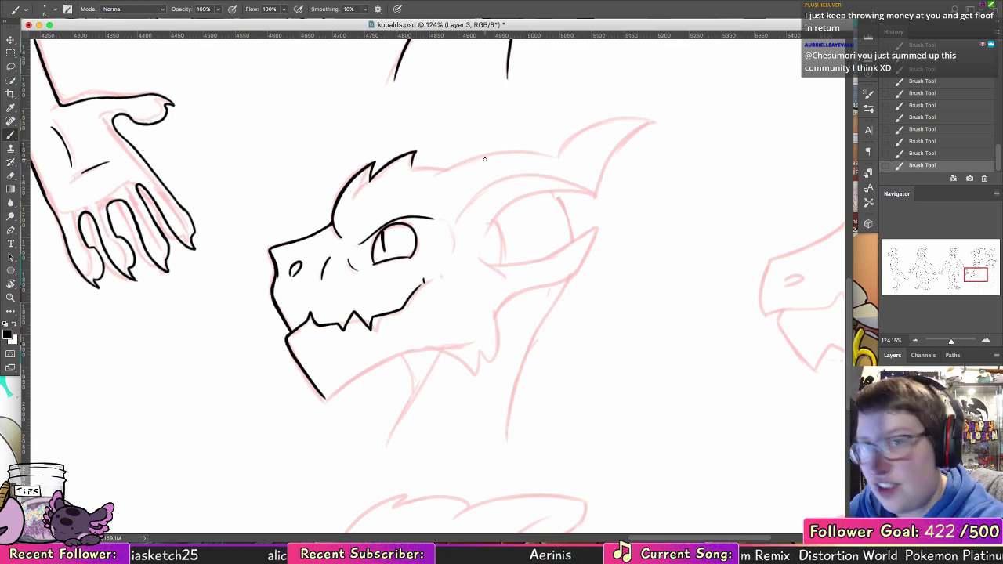
- Ink the short line behind the last crest spike and the curved cheek line behind the eye
{"action": "mouse_move", "coordinate": [415, 152]}
{"action": "left_mouse_down"}
{"action": "mouse_move", "coordinate": [466, 171]}
{"action": "mouse_move", "coordinate": [416, 169]}
{"action": "mouse_move", "coordinate": [441, 168]}
{"action": "left_mouse_up"}
{"action": "key", "text": "super+z"}
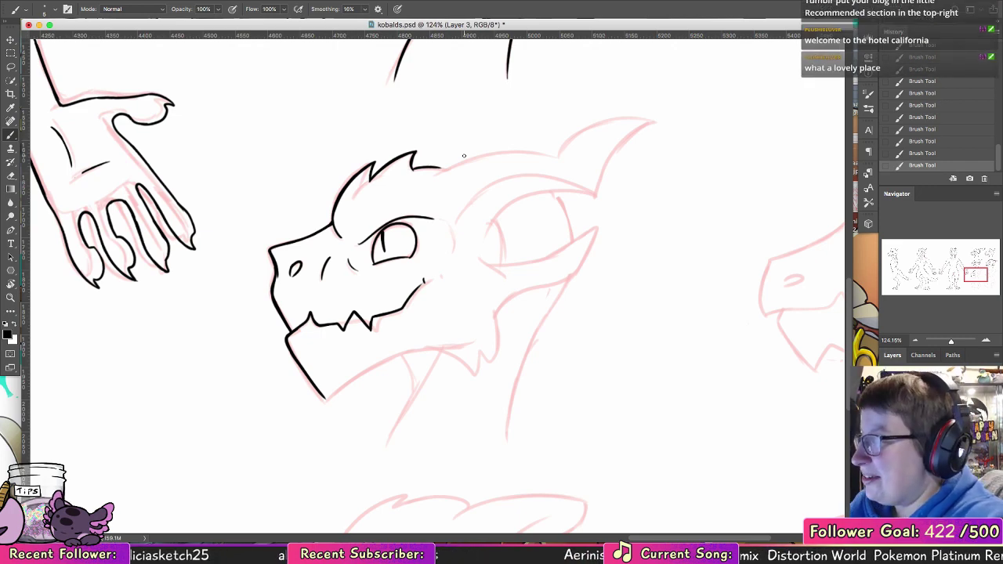
{"action": "left_click_drag", "start_coordinate": [547, 296], "coordinate": [529, 307]}
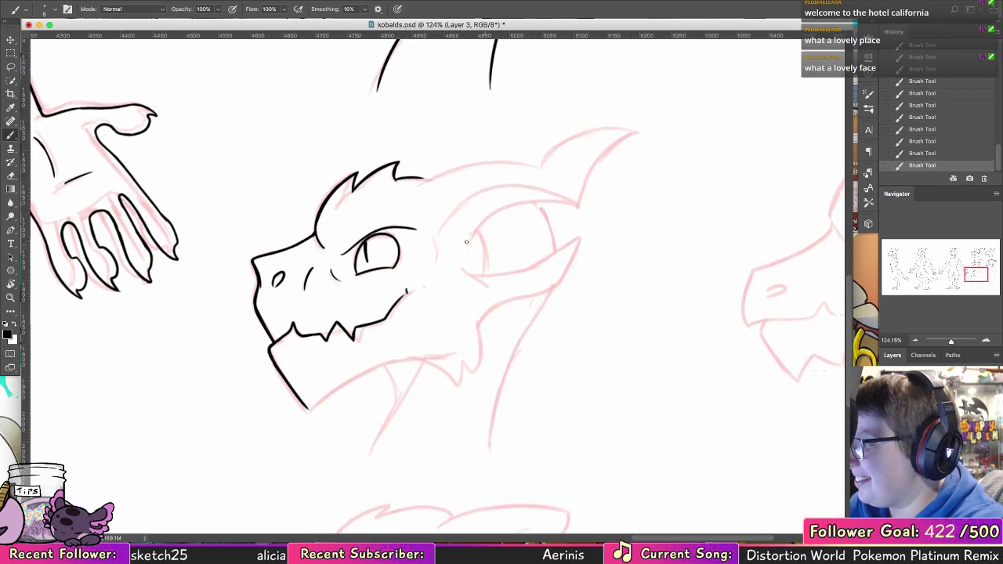
{"action": "mouse_move", "coordinate": [429, 238]}
{"action": "left_mouse_down"}
{"action": "mouse_move", "coordinate": [433, 265]}
{"action": "mouse_move", "coordinate": [419, 276]}
{"action": "left_mouse_up"}
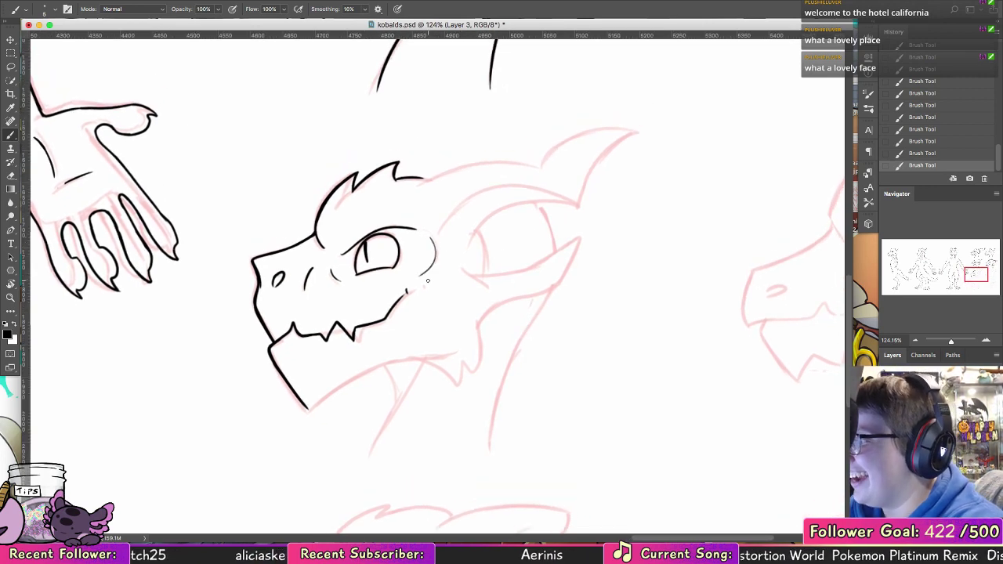
- Ink the swept-back horn from the crest to its pointed tip, with its underside and inner contour line back toward the cheek
{"action": "mouse_move", "coordinate": [417, 181]}
{"action": "left_mouse_down"}
{"action": "mouse_move", "coordinate": [498, 160]}
{"action": "mouse_move", "coordinate": [539, 170]}
{"action": "mouse_move", "coordinate": [619, 128]}
{"action": "mouse_move", "coordinate": [650, 131]}
{"action": "mouse_move", "coordinate": [576, 205]}
{"action": "mouse_move", "coordinate": [466, 242]}
{"action": "left_mouse_up"}
{"action": "key", "text": "super+z"}
{"action": "key", "text": "super+z"}
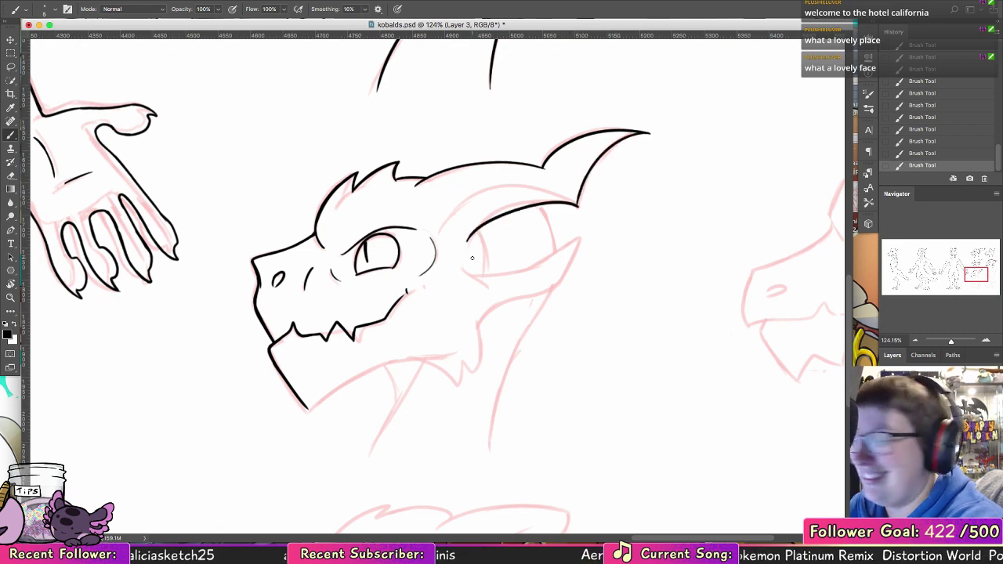
{"action": "key", "text": "super+z"}
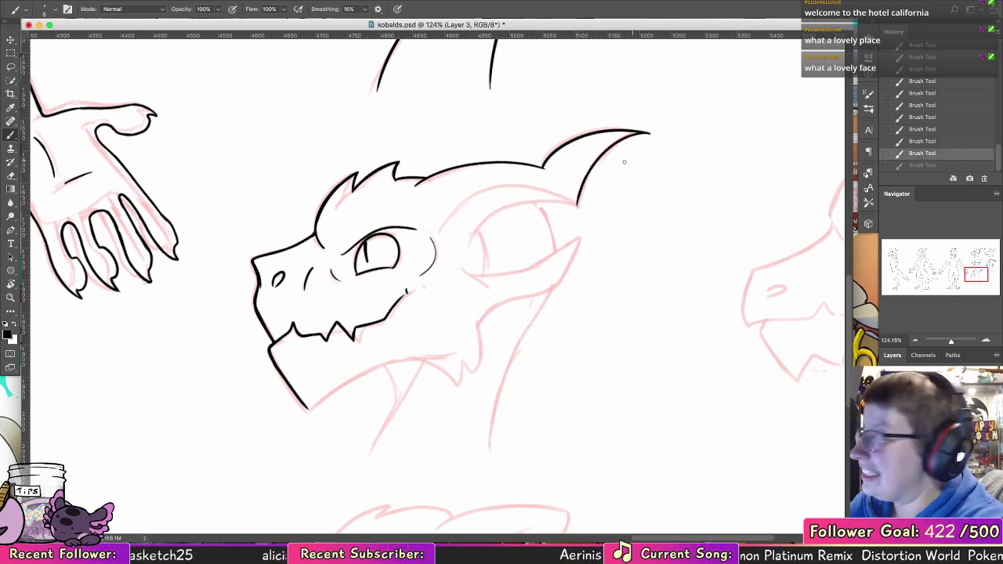
{"action": "mouse_move", "coordinate": [576, 205]}
{"action": "left_mouse_down"}
{"action": "mouse_move", "coordinate": [506, 208]}
{"action": "mouse_move", "coordinate": [474, 241]}
{"action": "left_mouse_up"}
{"action": "key", "text": "super+z"}
{"action": "left_click_drag", "start_coordinate": [576, 205], "coordinate": [458, 241]}
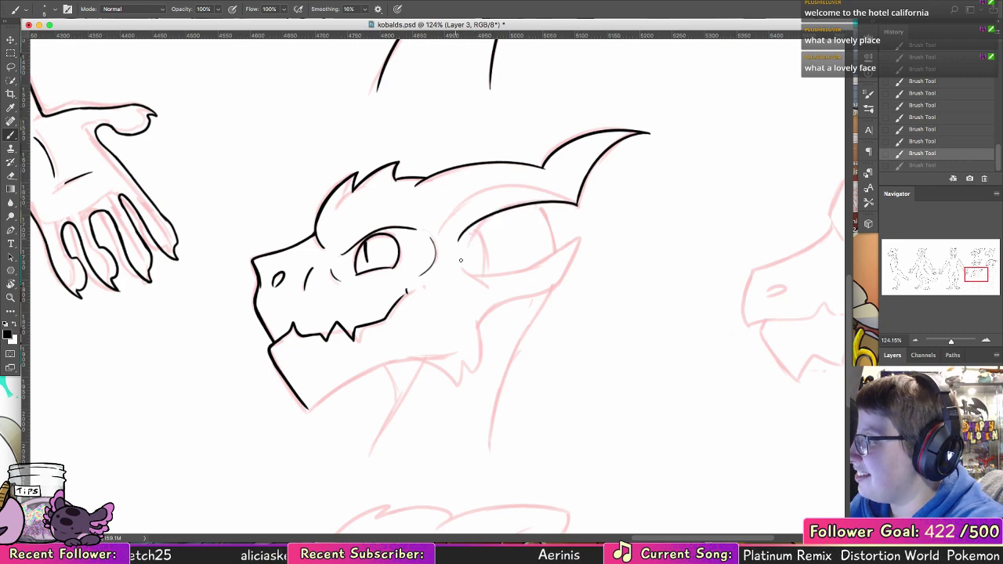
{"action": "mouse_move", "coordinate": [575, 204]}
{"action": "left_mouse_down"}
{"action": "mouse_move", "coordinate": [547, 188]}
{"action": "mouse_move", "coordinate": [437, 224]}
{"action": "left_mouse_up"}
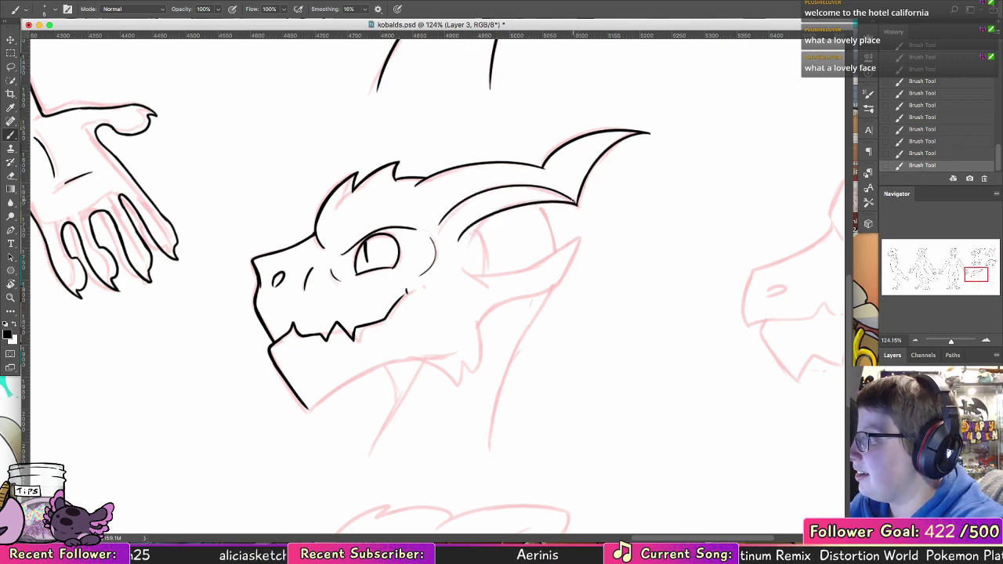
- Ink the small rounded front of the ear opening and the ear's lower inner edge sweeping back to its tip
{"action": "scroll", "coordinate": [580, 220], "scroll_direction": "down", "scroll_amount": 3}
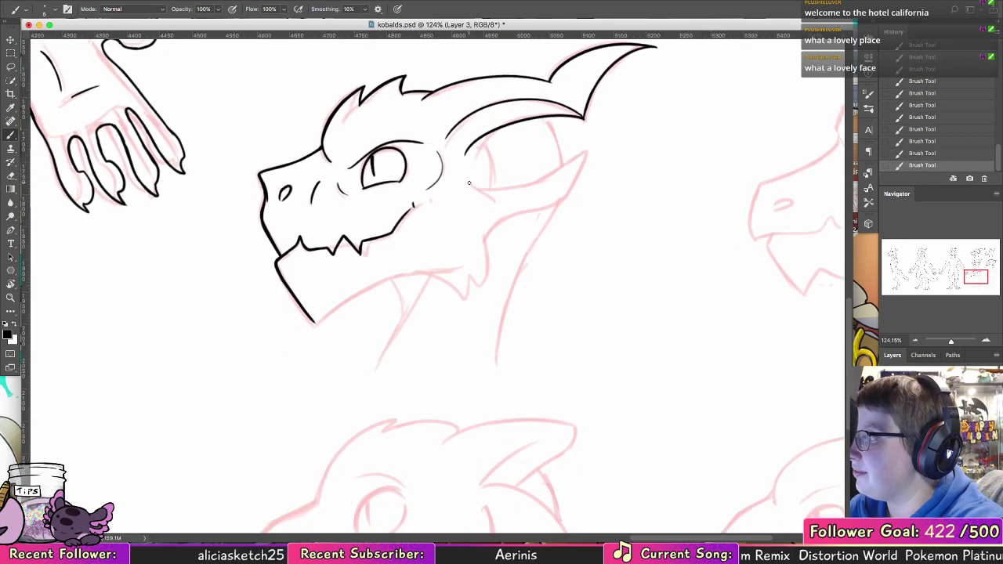
{"action": "left_click_drag", "start_coordinate": [471, 184], "coordinate": [537, 179]}
{"action": "key", "text": "super+z"}
{"action": "key", "text": "super+z"}
{"action": "mouse_move", "coordinate": [471, 186]}
{"action": "left_mouse_down"}
{"action": "mouse_move", "coordinate": [553, 179]}
{"action": "mouse_move", "coordinate": [513, 187]}
{"action": "mouse_move", "coordinate": [581, 156]}
{"action": "left_mouse_up"}
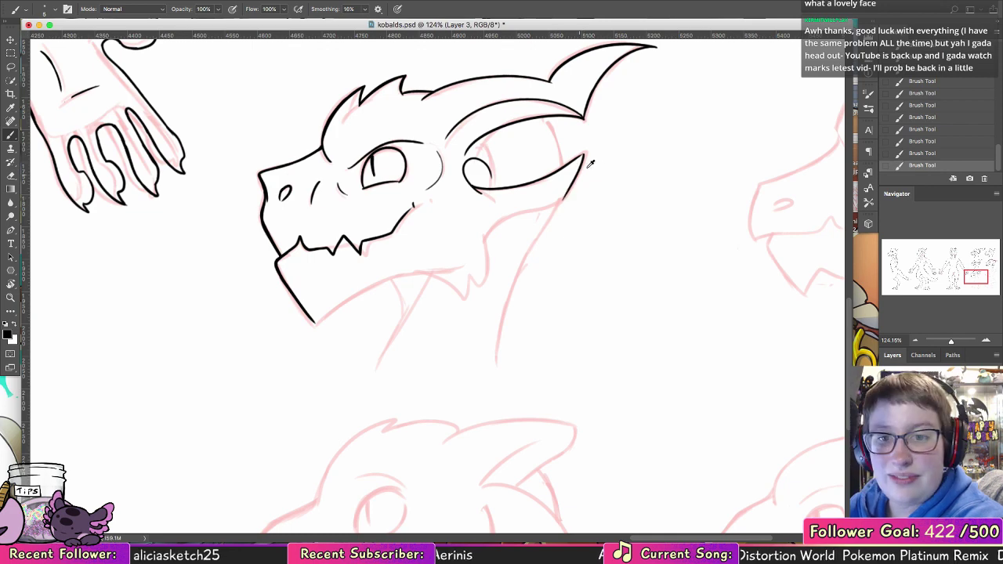
{"action": "key", "text": "super+z"}
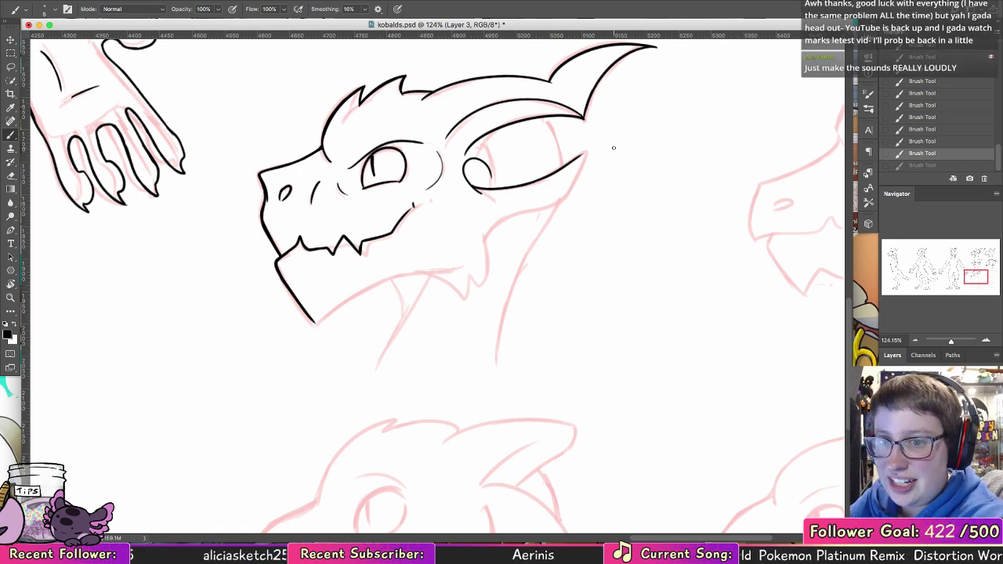
- Ink the outer lower edge of the ear from its pointed tip down to the back of the jaw
{"action": "mouse_move", "coordinate": [484, 241]}
{"action": "left_mouse_down"}
{"action": "mouse_move", "coordinate": [509, 210]}
{"action": "mouse_move", "coordinate": [559, 199]}
{"action": "mouse_move", "coordinate": [576, 167]}
{"action": "left_mouse_up"}
{"action": "key", "text": "super+z"}
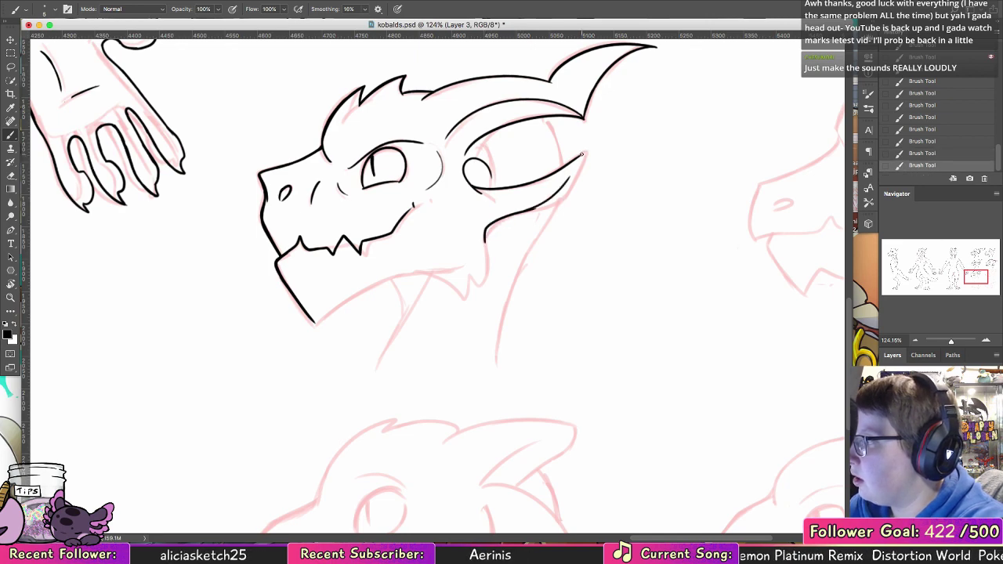
{"action": "key", "text": "super+z"}
{"action": "left_click_drag", "start_coordinate": [522, 212], "coordinate": [577, 168]}
{"action": "key", "text": "super+z"}
{"action": "left_click_drag", "start_coordinate": [523, 212], "coordinate": [556, 201]}
{"action": "mouse_move", "coordinate": [582, 155]}
{"action": "left_mouse_down"}
{"action": "mouse_move", "coordinate": [546, 207]}
{"action": "mouse_move", "coordinate": [582, 156]}
{"action": "left_mouse_up"}
{"action": "key", "text": "super+z"}
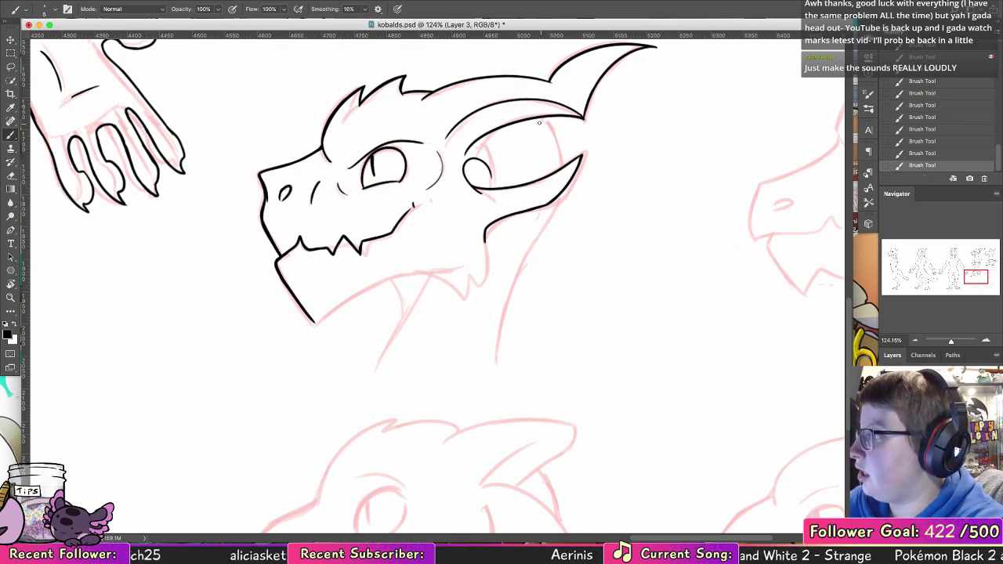
- Ink the curved rear edge of the ear opening between the horn's underside and the lower ear edge
{"action": "left_click_drag", "start_coordinate": [539, 117], "coordinate": [560, 168]}
{"action": "key", "text": "super+z"}
{"action": "left_click_drag", "start_coordinate": [539, 117], "coordinate": [559, 165]}
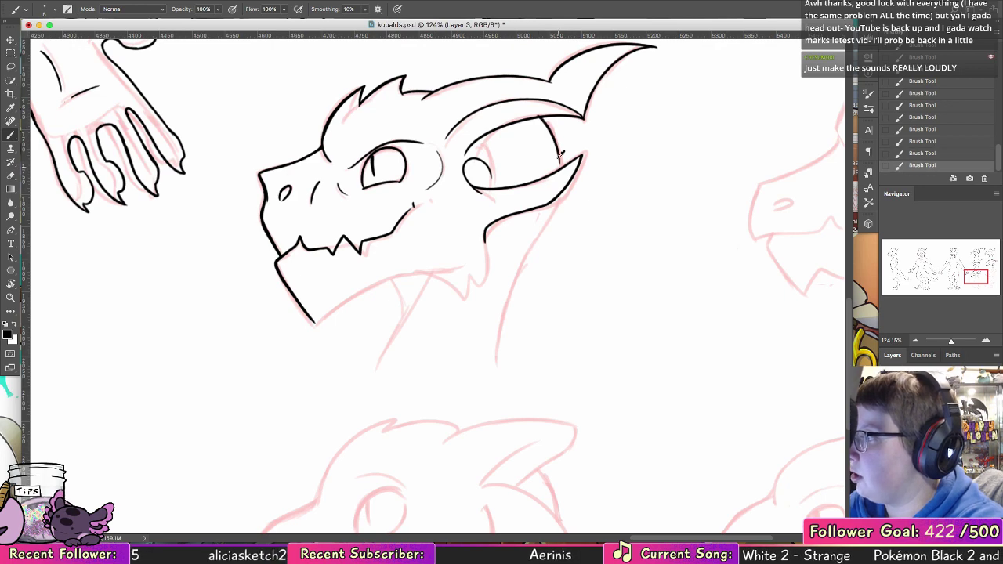
{"action": "key", "text": "super+z"}
{"action": "left_click_drag", "start_coordinate": [542, 121], "coordinate": [559, 170]}
{"action": "key", "text": "super+z"}
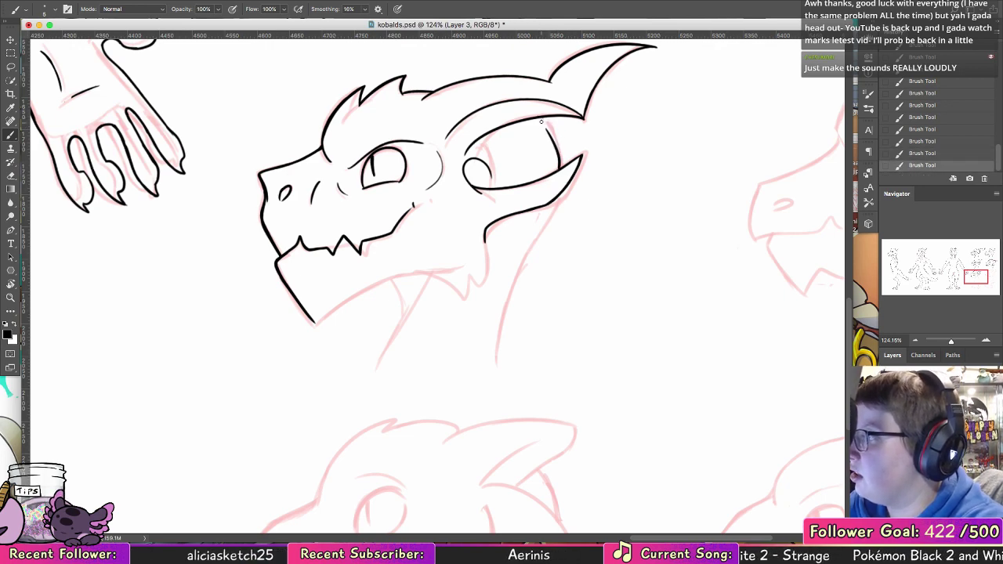
{"action": "key", "text": "super+z"}
{"action": "mouse_move", "coordinate": [542, 120]}
{"action": "left_mouse_down"}
{"action": "mouse_move", "coordinate": [560, 167]}
{"action": "mouse_move", "coordinate": [524, 253]}
{"action": "left_mouse_up"}
- Ink the back of the neck as one long curve running down from beneath the ear
{"action": "key", "text": "super+z"}
{"action": "key", "text": "super+z"}
{"action": "key", "text": "super+z"}
{"action": "left_click_drag", "start_coordinate": [551, 205], "coordinate": [495, 334]}
{"action": "key", "text": "super+z"}
{"action": "left_click_drag", "start_coordinate": [548, 206], "coordinate": [502, 337]}
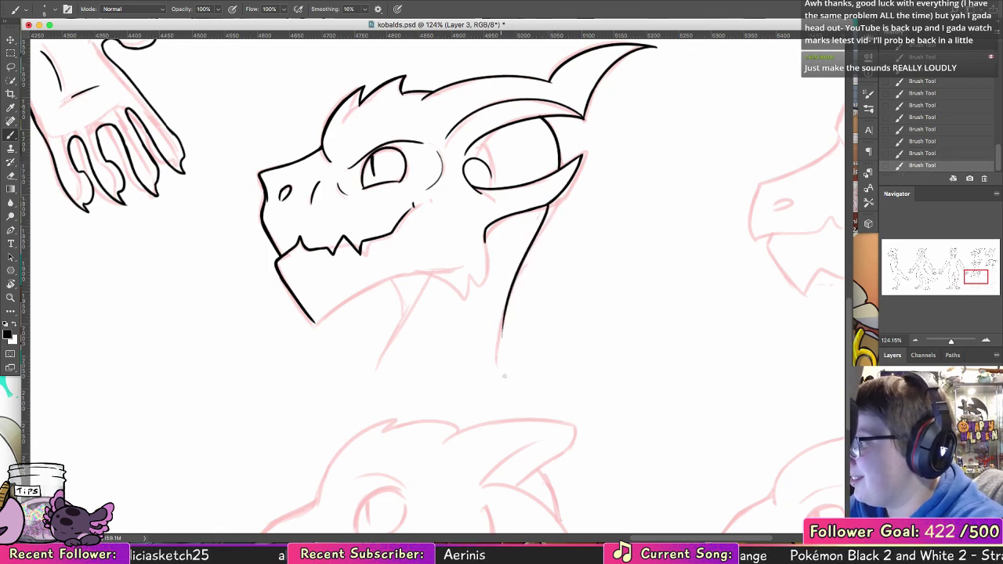
{"action": "key", "text": "super+z"}
{"action": "left_click_drag", "start_coordinate": [552, 204], "coordinate": [493, 340]}
{"action": "key", "text": "super+z"}
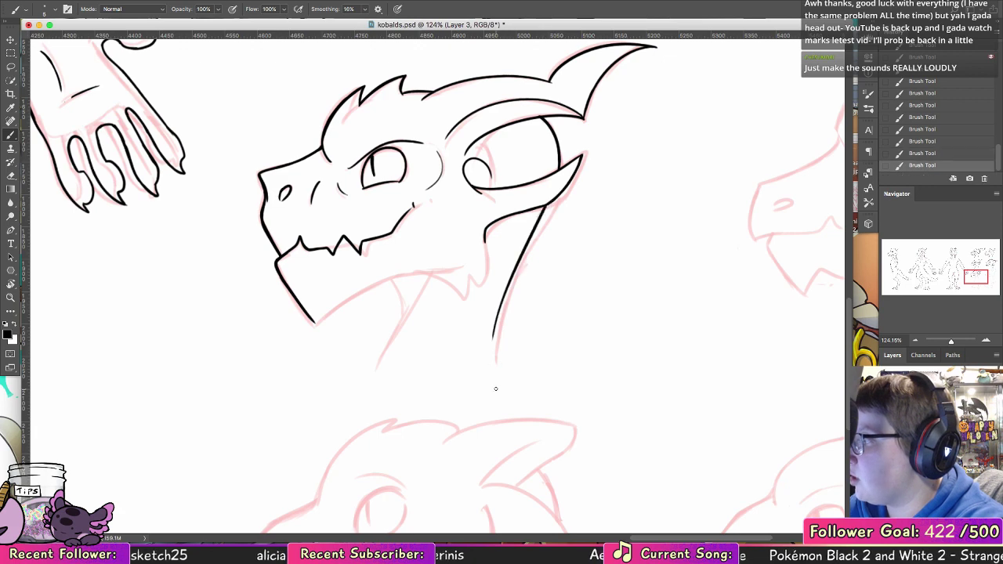
{"action": "key", "text": "ctrl+z"}
{"action": "left_click_drag", "start_coordinate": [552, 205], "coordinate": [497, 353]}
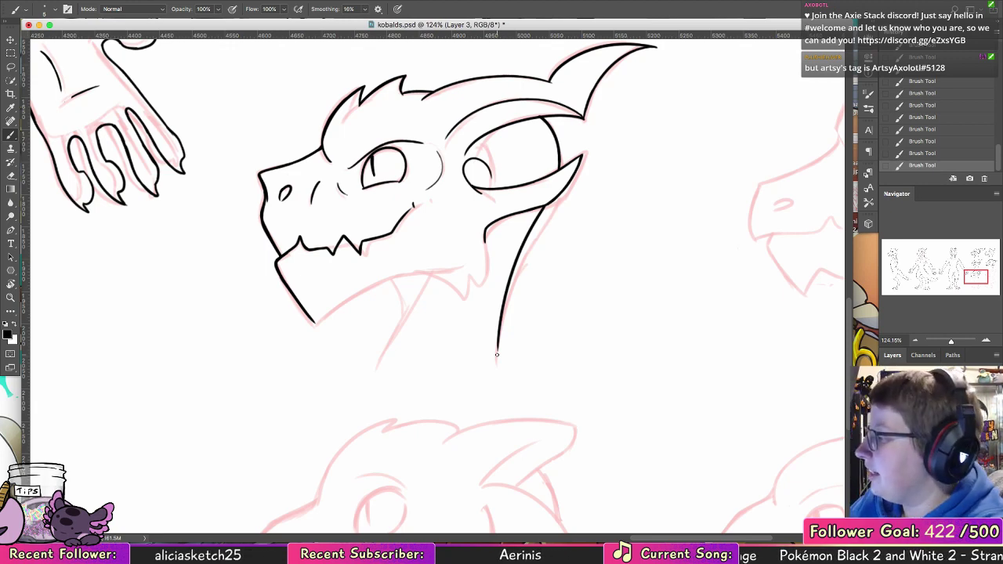
- Ink the underside of the lower jaw from the chin back toward the throat
{"action": "left_click_drag", "start_coordinate": [315, 322], "coordinate": [431, 272]}
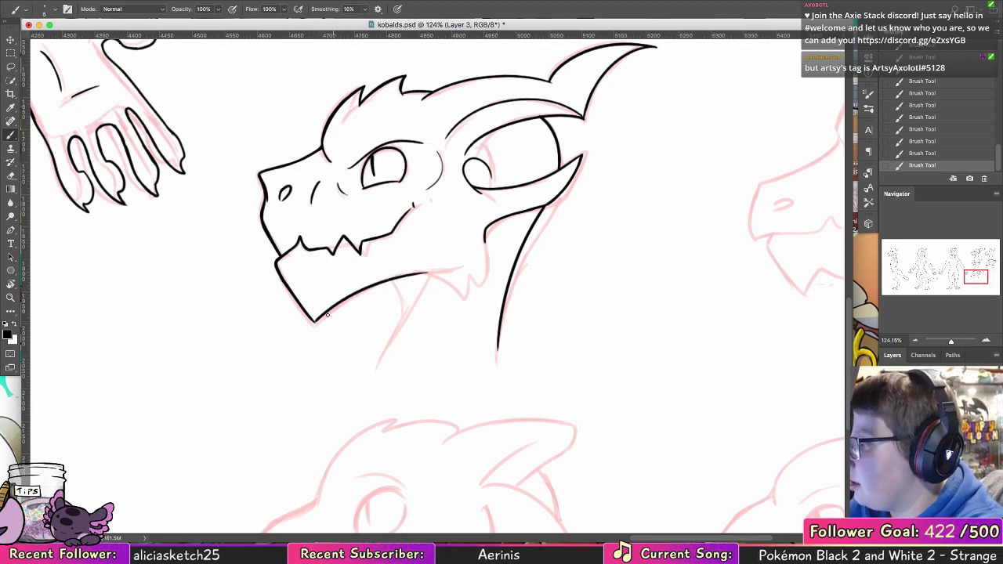
{"action": "key", "text": "super+z"}
{"action": "left_click_drag", "start_coordinate": [315, 322], "coordinate": [433, 273]}
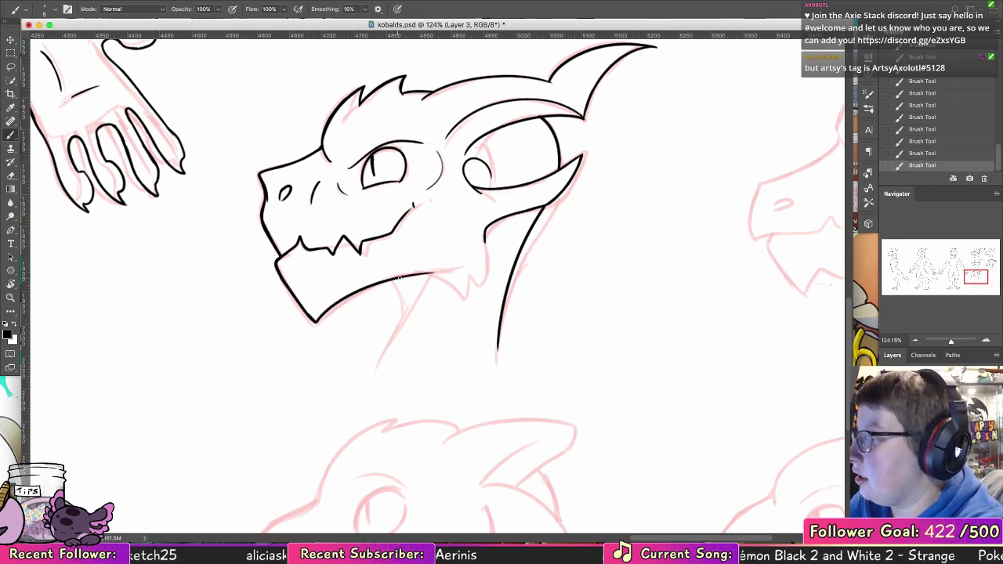
- Ink the two pointed spikes at the jaw corner and the jaw's back edge up to the ear
{"action": "mouse_move", "coordinate": [399, 278]}
{"action": "left_mouse_down"}
{"action": "mouse_move", "coordinate": [460, 287]}
{"action": "mouse_move", "coordinate": [465, 265]}
{"action": "mouse_move", "coordinate": [484, 282]}
{"action": "mouse_move", "coordinate": [485, 239]}
{"action": "left_mouse_up"}
{"action": "key", "text": "super+z"}
{"action": "key", "text": "super+z"}
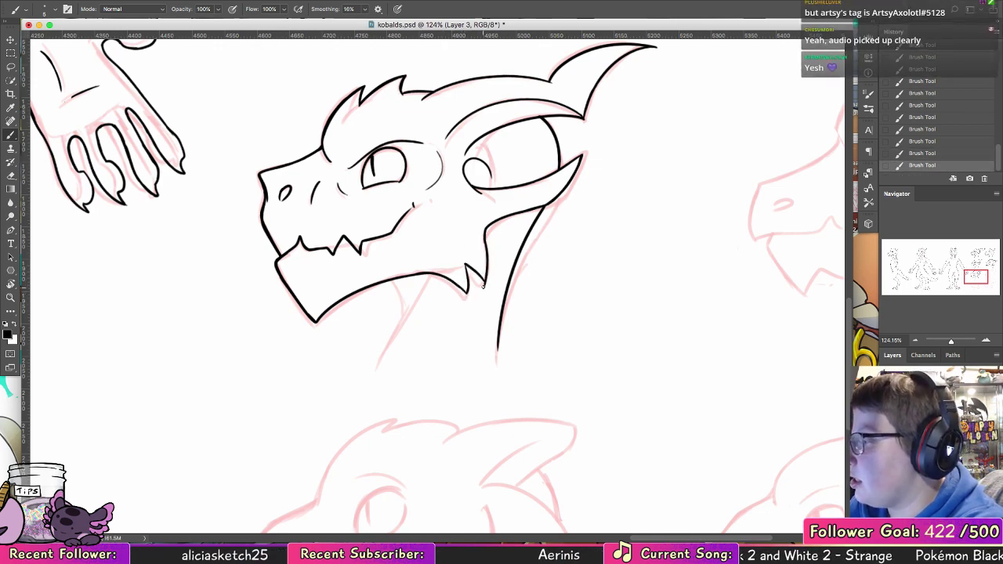
{"action": "left_click_drag", "start_coordinate": [486, 280], "coordinate": [484, 245]}
{"action": "key", "text": "super+z"}
{"action": "left_click_drag", "start_coordinate": [485, 282], "coordinate": [485, 240]}
{"action": "key", "text": "super+z"}
{"action": "mouse_move", "coordinate": [485, 282]}
{"action": "left_mouse_down"}
{"action": "mouse_move", "coordinate": [485, 238]}
{"action": "mouse_move", "coordinate": [468, 285]}
{"action": "mouse_move", "coordinate": [487, 251]}
{"action": "left_mouse_up"}
{"action": "key", "text": "super+z"}
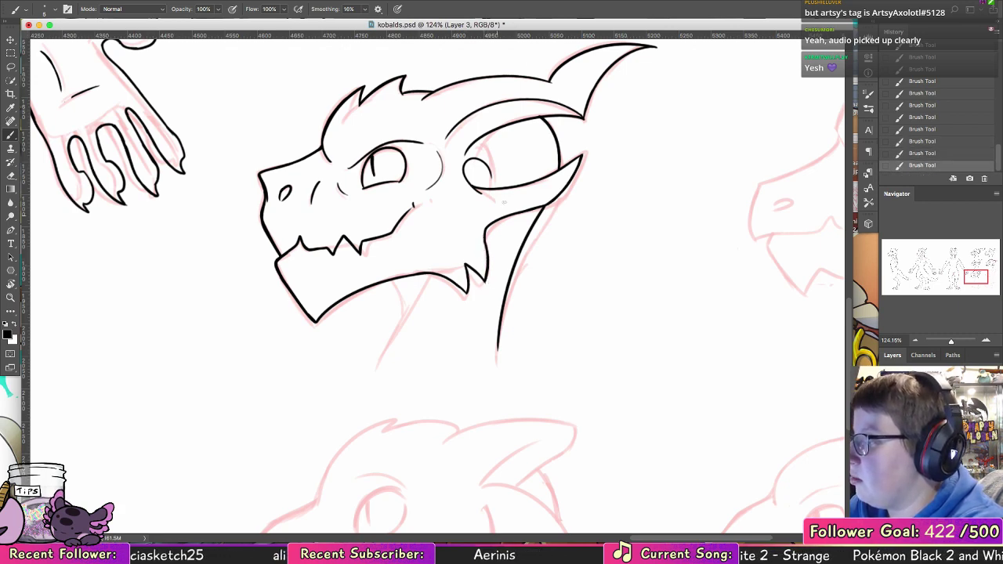
- Ink the front line of the neck and the short throat curve joining it to the jaw's underside
{"action": "left_click_drag", "start_coordinate": [429, 279], "coordinate": [373, 365]}
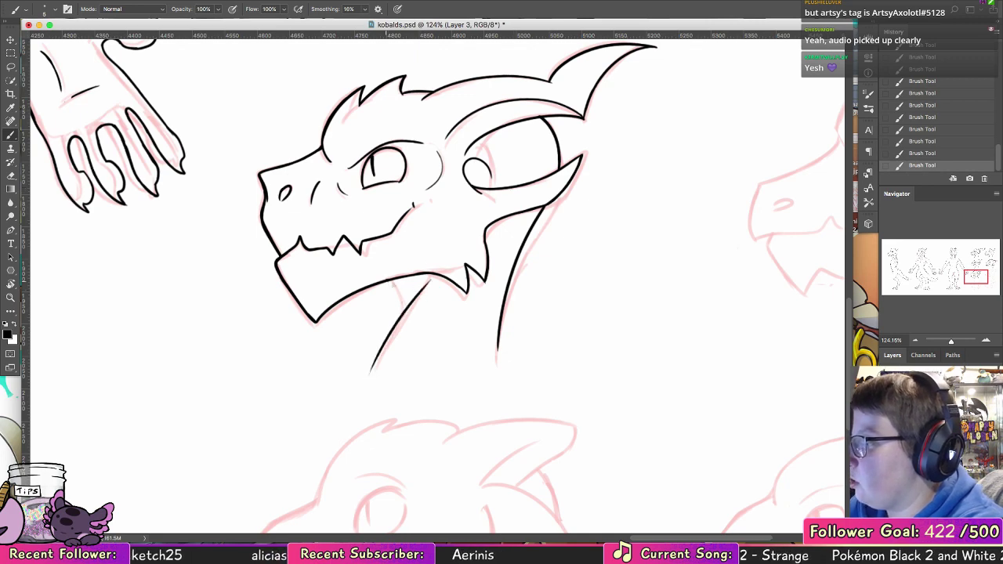
{"action": "mouse_move", "coordinate": [393, 281]}
{"action": "left_mouse_down"}
{"action": "mouse_move", "coordinate": [401, 315]}
{"action": "mouse_move", "coordinate": [384, 340]}
{"action": "left_mouse_up"}
{"action": "key", "text": "super+z"}
{"action": "key", "text": "super+z"}
{"action": "key", "text": "super+z"}
{"action": "key", "text": "super+z"}
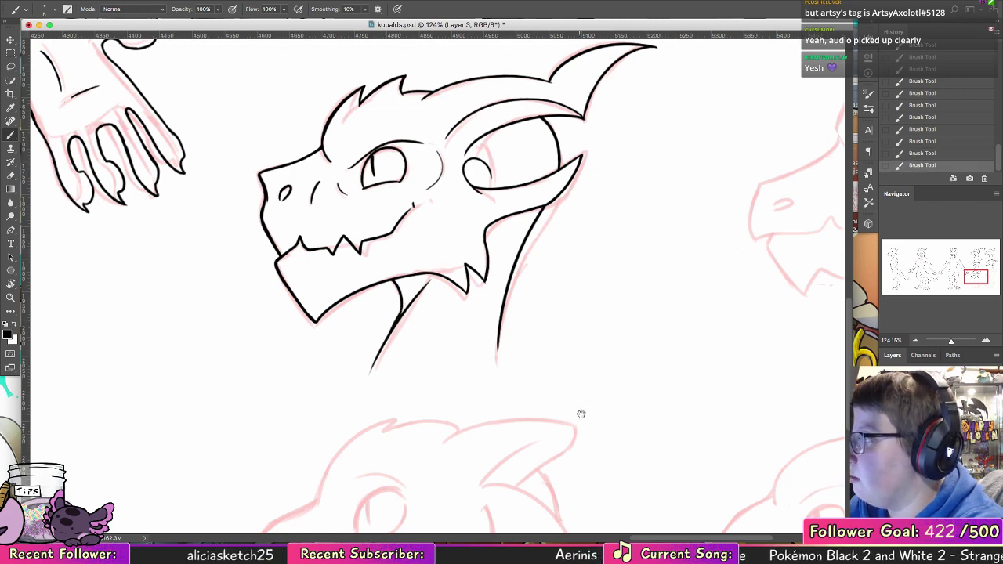
- Retrace the front part of the ear opening's upper edge
{"action": "scroll", "coordinate": [580, 412], "scroll_direction": "up", "scroll_amount": 5}
{"action": "left_click_drag", "start_coordinate": [440, 231], "coordinate": [514, 199]}
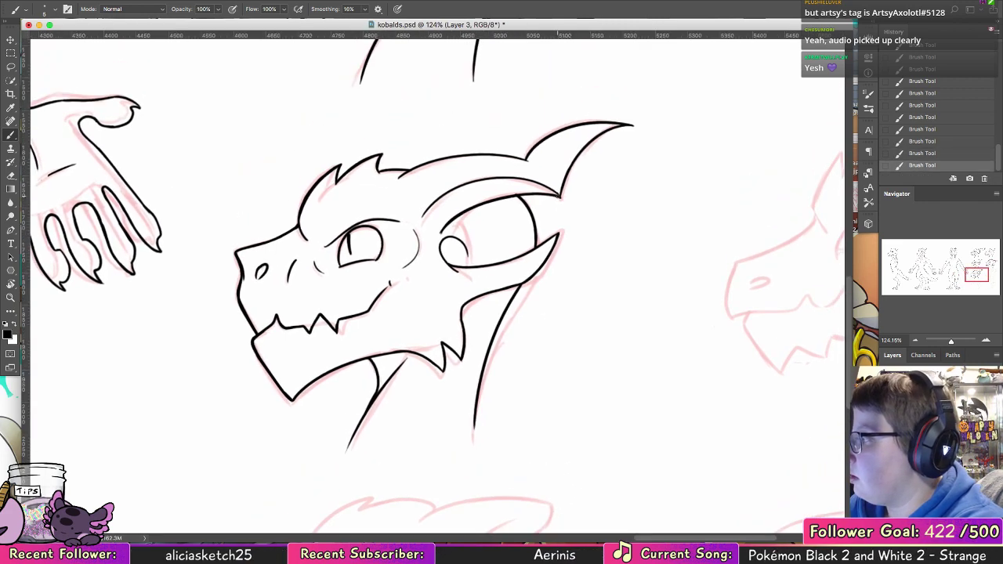
{"action": "key", "text": "super+z"}
{"action": "key", "text": "super+z"}
{"action": "left_click_drag", "start_coordinate": [441, 231], "coordinate": [473, 210]}
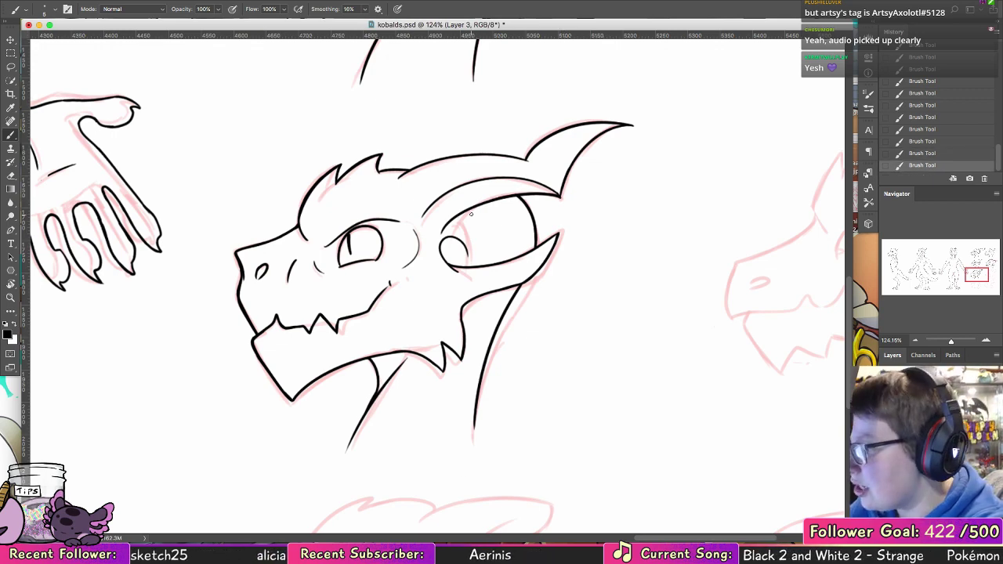
- Ink the eye with its slit pupil and the brow line on the left head sketch in the fourth row
{"action": "mouse_move", "coordinate": [443, 444]}
{"action": "left_mouse_down"}
{"action": "mouse_move", "coordinate": [441, 262]}
{"action": "mouse_move", "coordinate": [543, 219]}
{"action": "mouse_move", "coordinate": [642, 196]}
{"action": "left_mouse_up"}
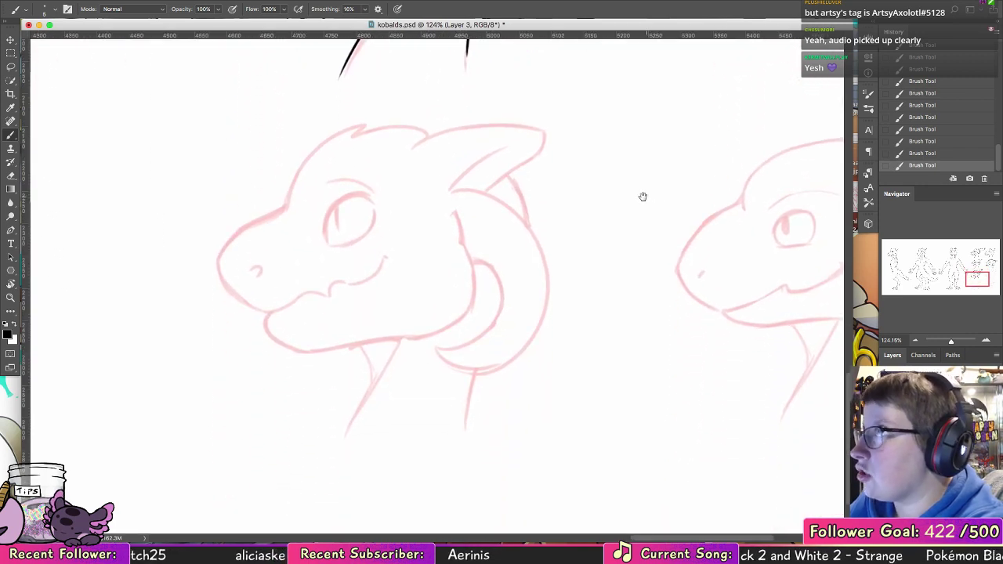
{"action": "mouse_move", "coordinate": [325, 239]}
{"action": "left_mouse_down"}
{"action": "mouse_move", "coordinate": [380, 211]}
{"action": "mouse_move", "coordinate": [328, 213]}
{"action": "mouse_move", "coordinate": [380, 210]}
{"action": "mouse_move", "coordinate": [336, 224]}
{"action": "mouse_move", "coordinate": [338, 232]}
{"action": "mouse_move", "coordinate": [369, 234]}
{"action": "mouse_move", "coordinate": [376, 223]}
{"action": "left_mouse_up"}
{"action": "key", "text": "ctrl+z"}
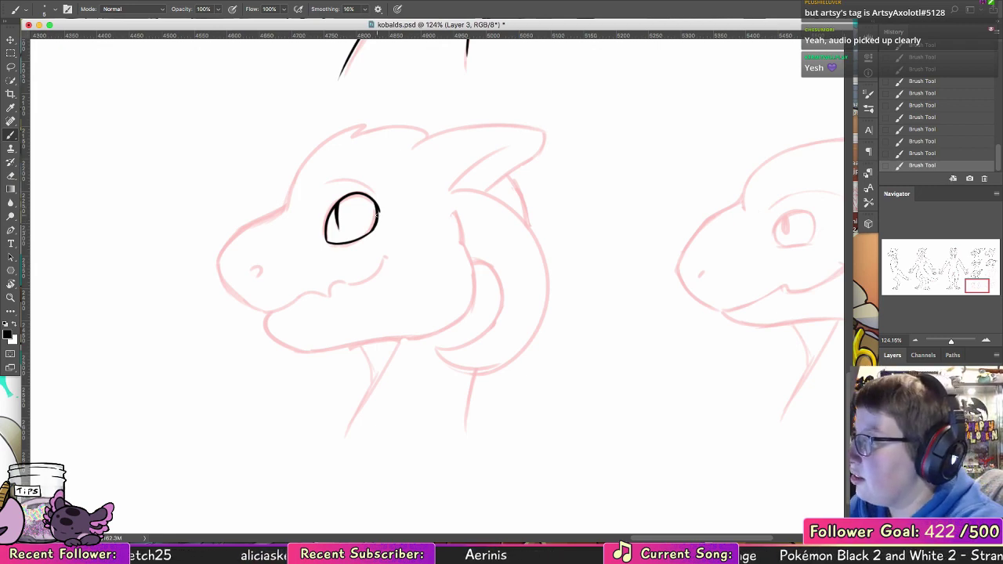
{"action": "left_click_drag", "start_coordinate": [332, 185], "coordinate": [368, 186]}
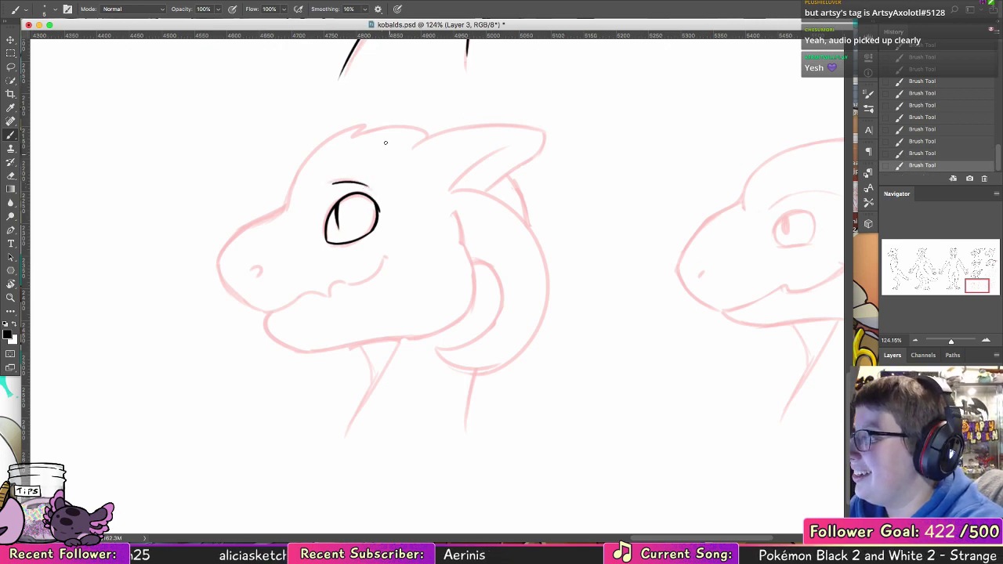
- Ink the snout's top edge and rounded front down toward the mouth, and add the nostril
{"action": "mouse_move", "coordinate": [219, 262]}
{"action": "left_mouse_down"}
{"action": "mouse_move", "coordinate": [233, 235]}
{"action": "mouse_move", "coordinate": [259, 218]}
{"action": "left_mouse_up"}
{"action": "key", "text": "super+z"}
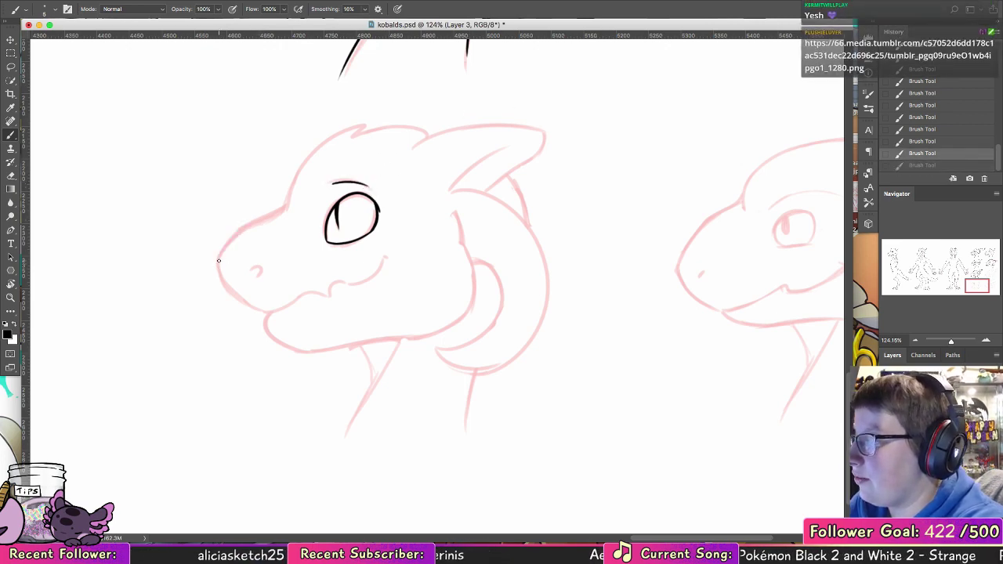
{"action": "mouse_move", "coordinate": [218, 260]}
{"action": "left_mouse_down"}
{"action": "mouse_move", "coordinate": [236, 234]}
{"action": "mouse_move", "coordinate": [283, 209]}
{"action": "left_mouse_up"}
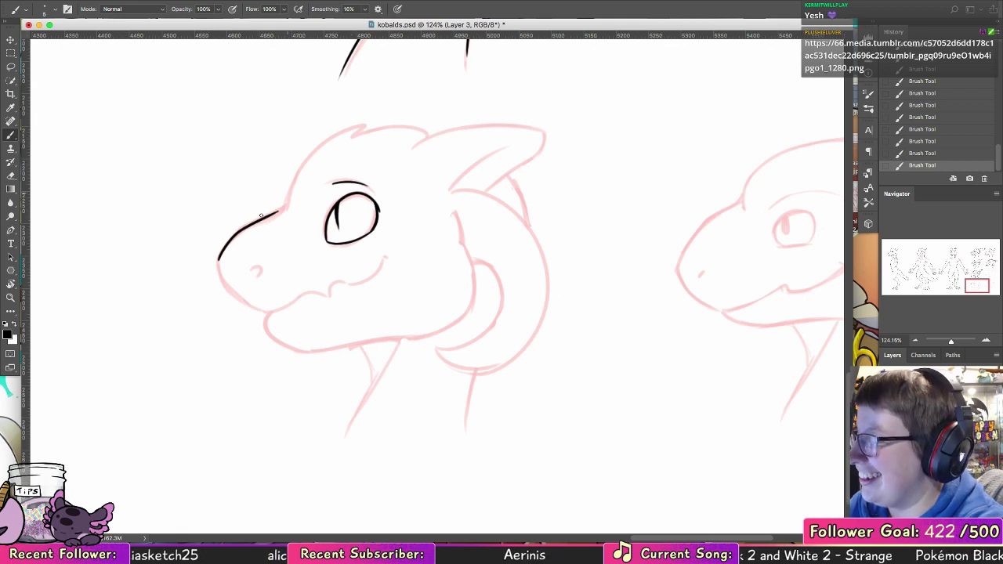
{"action": "left_click_drag", "start_coordinate": [219, 260], "coordinate": [234, 294]}
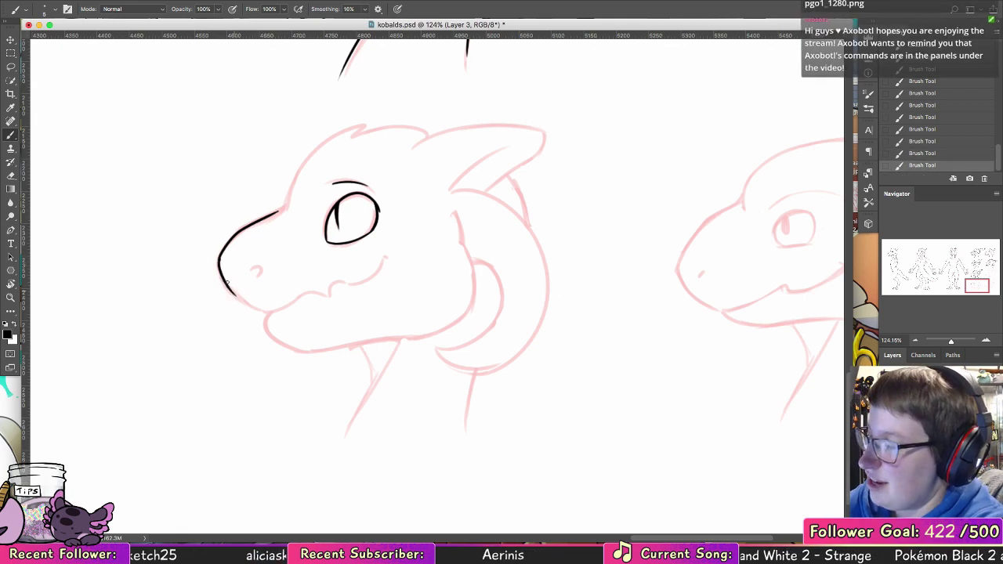
{"action": "key", "text": "super+z"}
{"action": "mouse_move", "coordinate": [220, 251]}
{"action": "left_mouse_down"}
{"action": "mouse_move", "coordinate": [219, 267]}
{"action": "mouse_move", "coordinate": [257, 309]}
{"action": "left_mouse_up"}
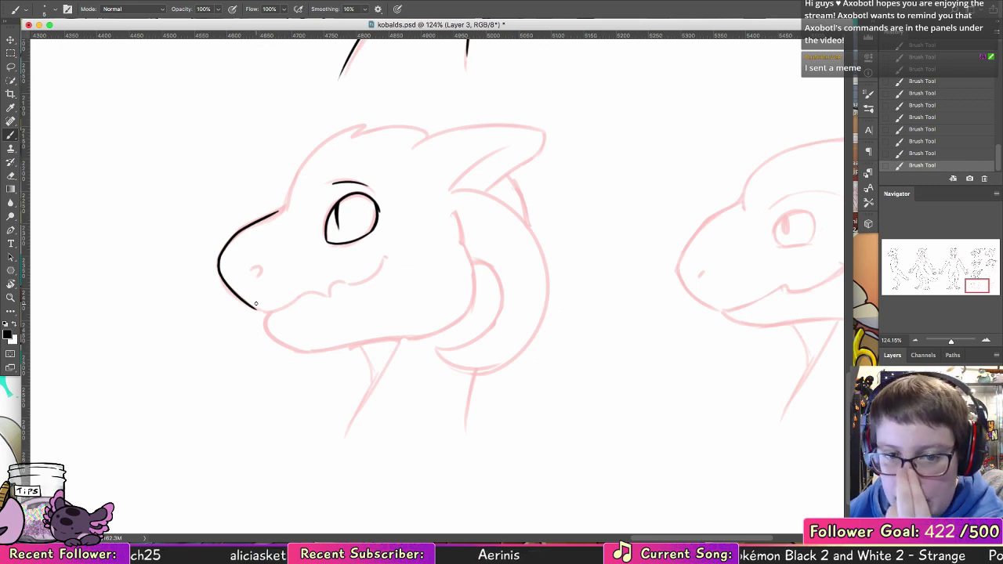
{"action": "mouse_move", "coordinate": [255, 261]}
{"action": "left_mouse_down"}
{"action": "mouse_move", "coordinate": [246, 274]}
{"action": "mouse_move", "coordinate": [261, 256]}
{"action": "left_mouse_up"}
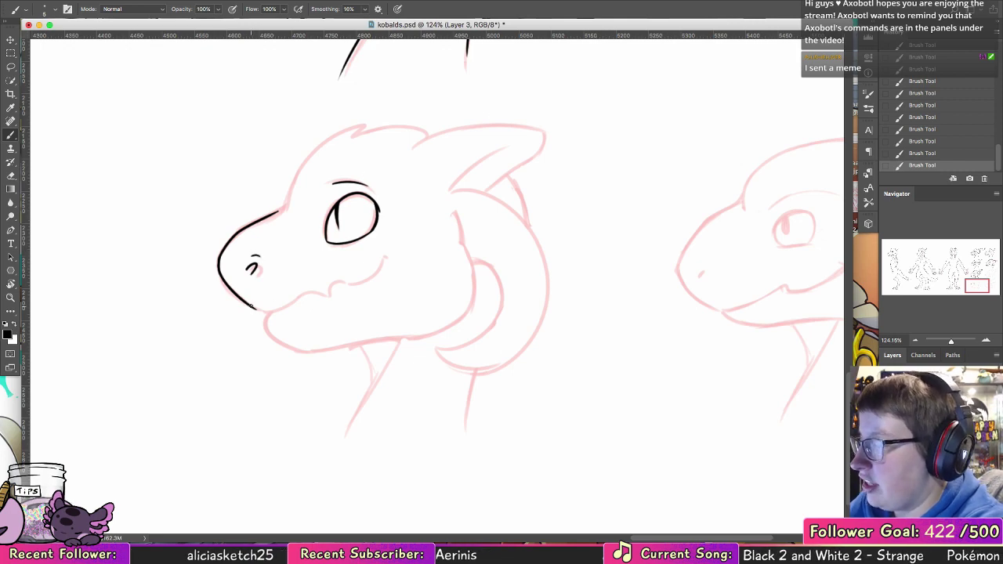
- Ink the upper lip and mouth line with its pointed tooth, curving up to the mouth corner below the eye
{"action": "mouse_move", "coordinate": [249, 303]}
{"action": "left_mouse_down"}
{"action": "mouse_move", "coordinate": [266, 312]}
{"action": "mouse_move", "coordinate": [310, 292]}
{"action": "mouse_move", "coordinate": [339, 304]}
{"action": "mouse_move", "coordinate": [336, 273]}
{"action": "mouse_move", "coordinate": [357, 284]}
{"action": "mouse_move", "coordinate": [385, 257]}
{"action": "left_mouse_up"}
{"action": "key", "text": "super+z"}
{"action": "key", "text": "super+z"}
{"action": "key", "text": "super+z"}
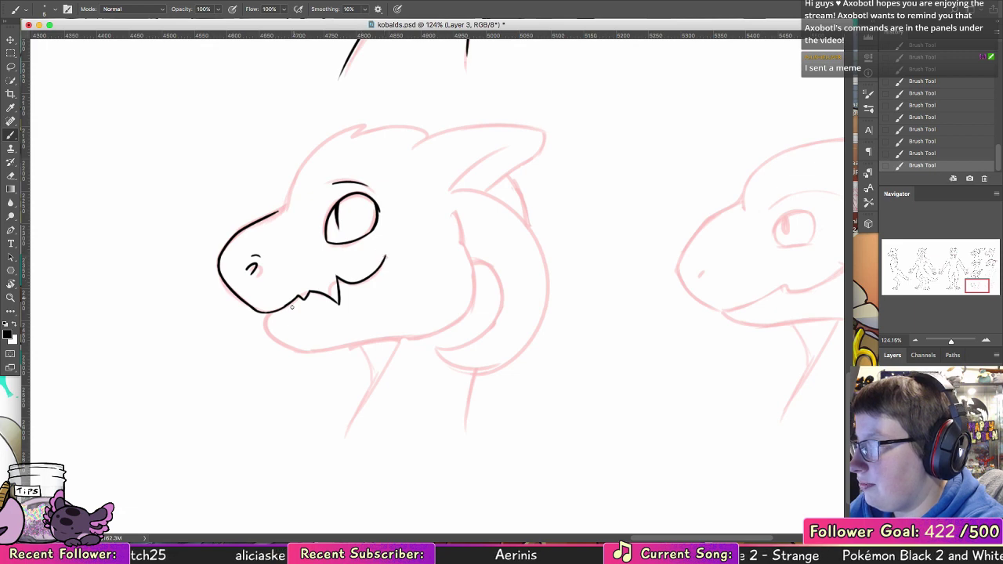
{"action": "scroll", "coordinate": [454, 217], "scroll_direction": "up", "scroll_amount": 5}
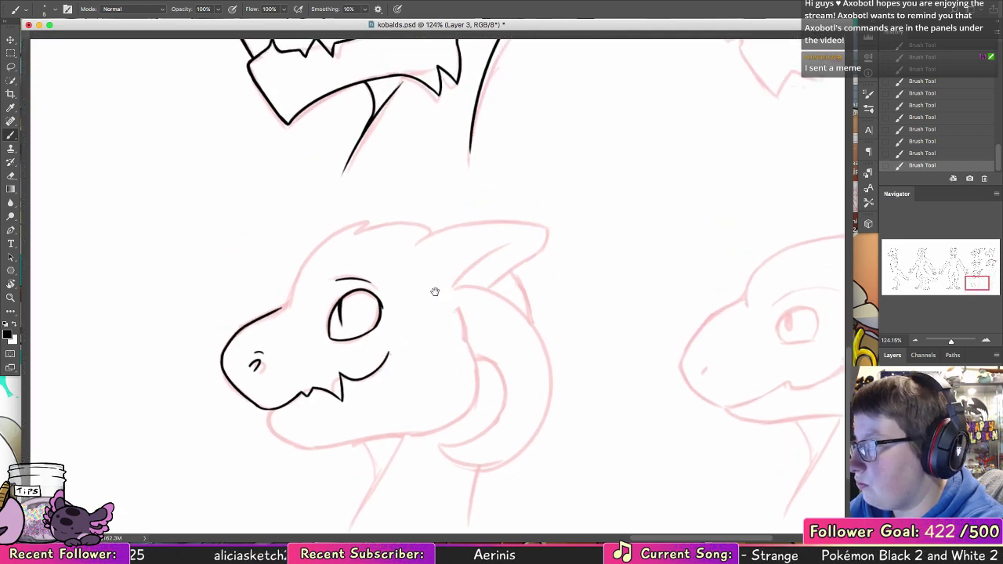
- Add small pointed teeth along the mouth line, near the mouth corner and at the front of the snout
{"action": "left_click_drag", "start_coordinate": [334, 363], "coordinate": [341, 323]}
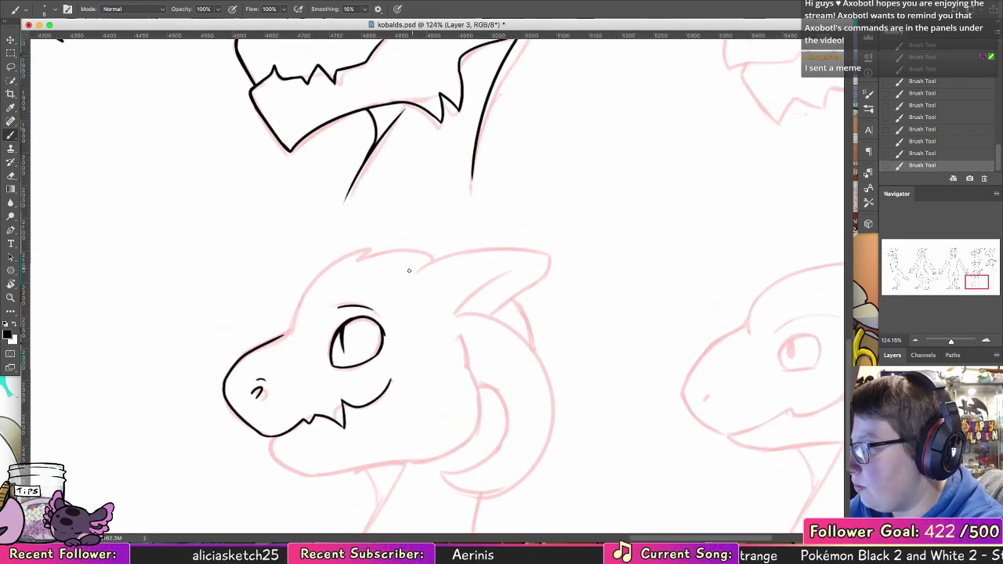
{"action": "left_click_drag", "start_coordinate": [365, 406], "coordinate": [375, 405]}
{"action": "key", "text": "super+z"}
{"action": "left_click_drag", "start_coordinate": [285, 432], "coordinate": [293, 428]}
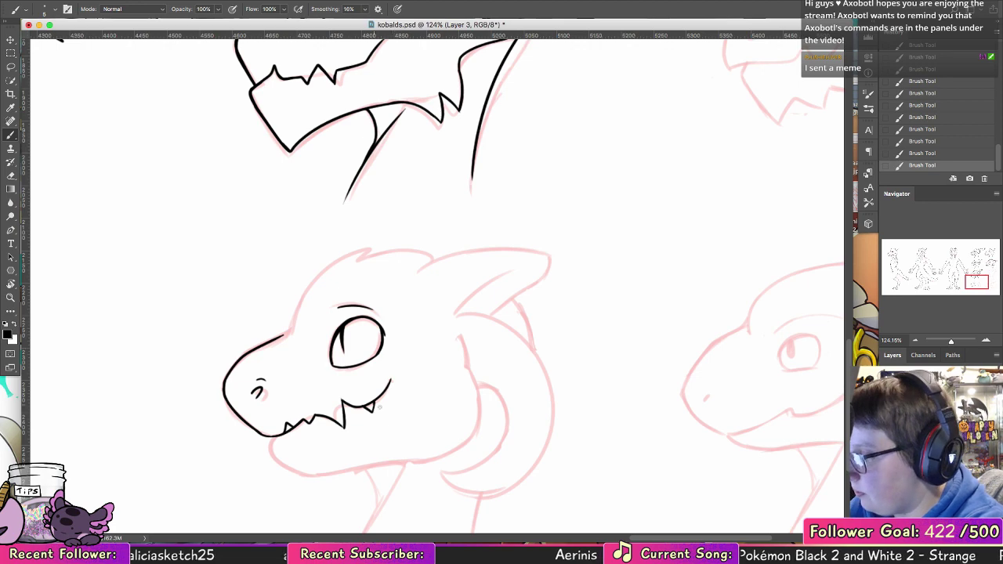
- Ink the lower jaw from the chin along the underside and up the back edge of the cheek
{"action": "mouse_move", "coordinate": [441, 399]}
{"action": "left_mouse_down"}
{"action": "mouse_move", "coordinate": [524, 276]}
{"action": "mouse_move", "coordinate": [521, 246]}
{"action": "left_mouse_up"}
{"action": "mouse_move", "coordinate": [349, 300]}
{"action": "left_mouse_down"}
{"action": "mouse_move", "coordinate": [435, 327]}
{"action": "mouse_move", "coordinate": [345, 306]}
{"action": "mouse_move", "coordinate": [382, 339]}
{"action": "left_mouse_up"}
{"action": "key", "text": "super+z"}
{"action": "key", "text": "super+z"}
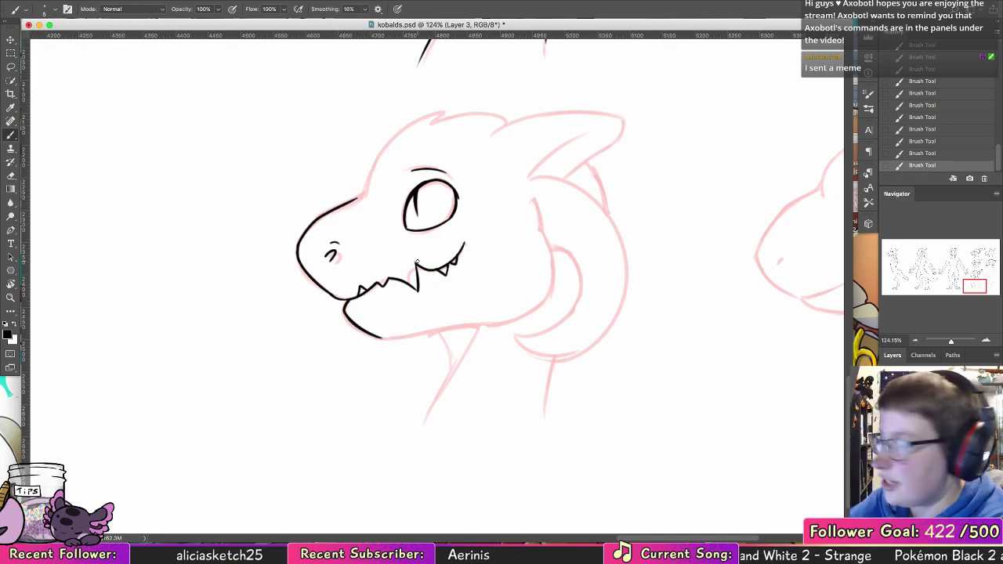
{"action": "mouse_move", "coordinate": [377, 337]}
{"action": "left_mouse_down"}
{"action": "mouse_move", "coordinate": [532, 308]}
{"action": "mouse_move", "coordinate": [544, 234]}
{"action": "mouse_move", "coordinate": [551, 252]}
{"action": "mouse_move", "coordinate": [530, 192]}
{"action": "left_mouse_up"}
{"action": "key", "text": "super+z"}
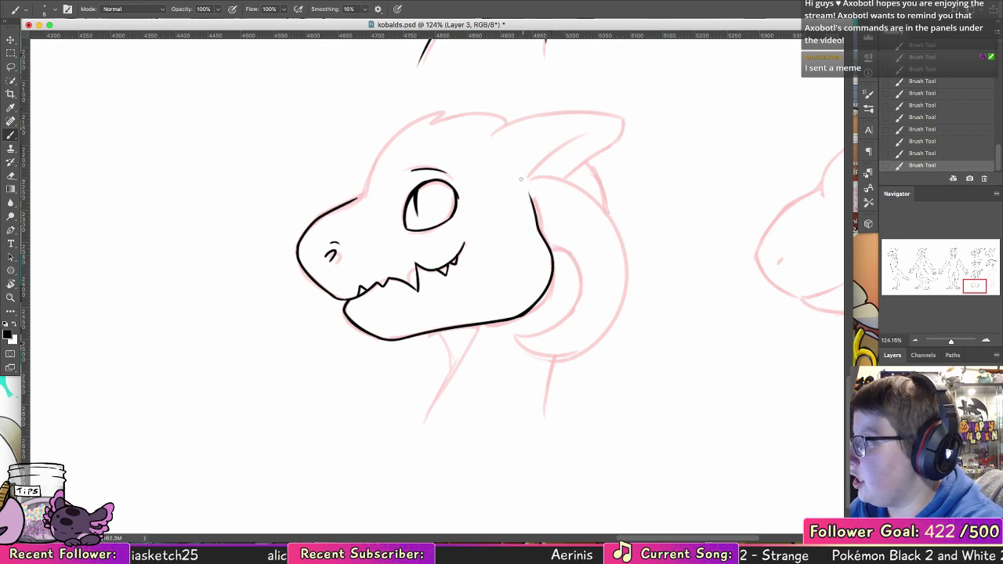
- Ink the forehead and crown with its small tuft, from the snout bridge back to the base of the ear
{"action": "scroll", "coordinate": [564, 195], "scroll_direction": "up", "scroll_amount": 3}
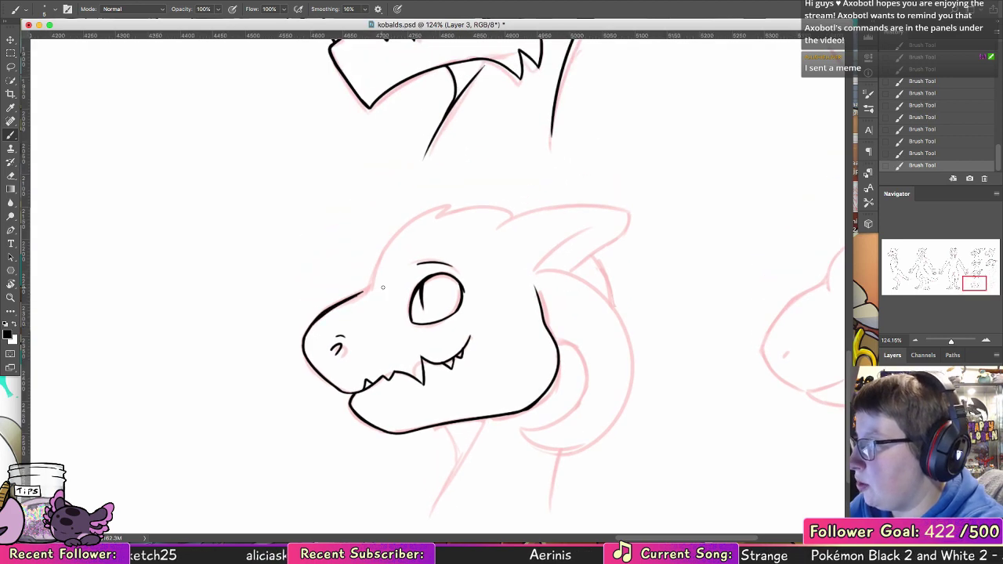
{"action": "mouse_move", "coordinate": [373, 288]}
{"action": "left_mouse_down"}
{"action": "mouse_move", "coordinate": [422, 213]}
{"action": "mouse_move", "coordinate": [377, 274]}
{"action": "mouse_move", "coordinate": [439, 210]}
{"action": "mouse_move", "coordinate": [508, 209]}
{"action": "left_mouse_up"}
{"action": "key", "text": "super+z"}
{"action": "key", "text": "super+z"}
{"action": "key", "text": "super+z"}
{"action": "left_click_drag", "start_coordinate": [441, 216], "coordinate": [626, 205]}
{"action": "key", "text": "ctrl+z"}
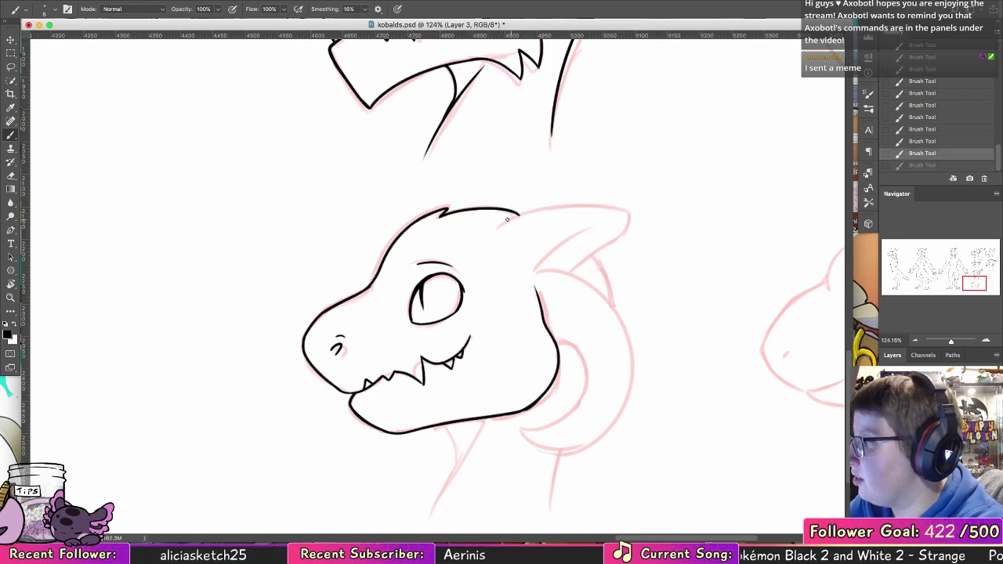
- Ink the pointed ear's upper edge, tip and lower edge, and add its inner fold line
{"action": "left_click_drag", "start_coordinate": [500, 226], "coordinate": [634, 210]}
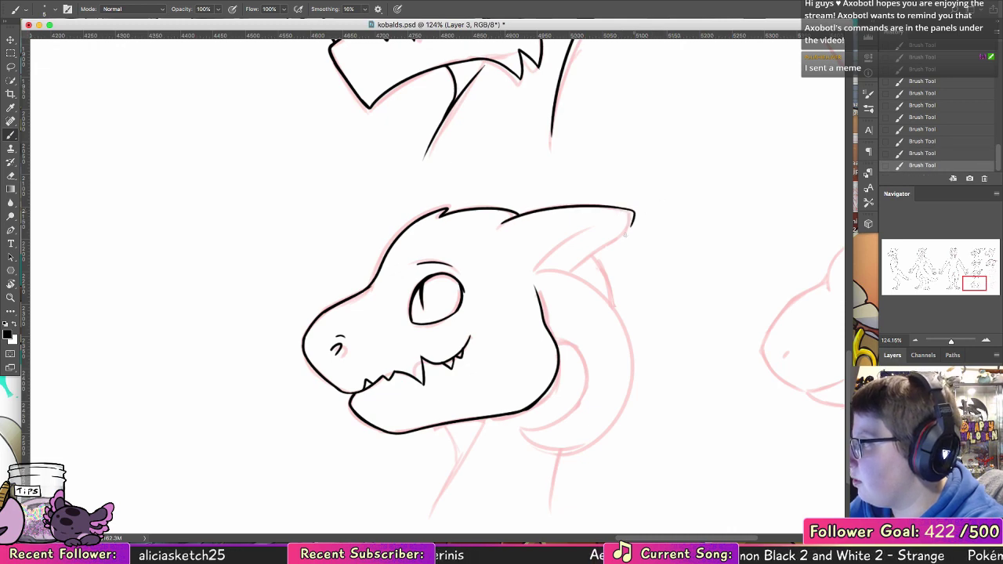
{"action": "left_click_drag", "start_coordinate": [567, 271], "coordinate": [630, 228]}
{"action": "key", "text": "super+z"}
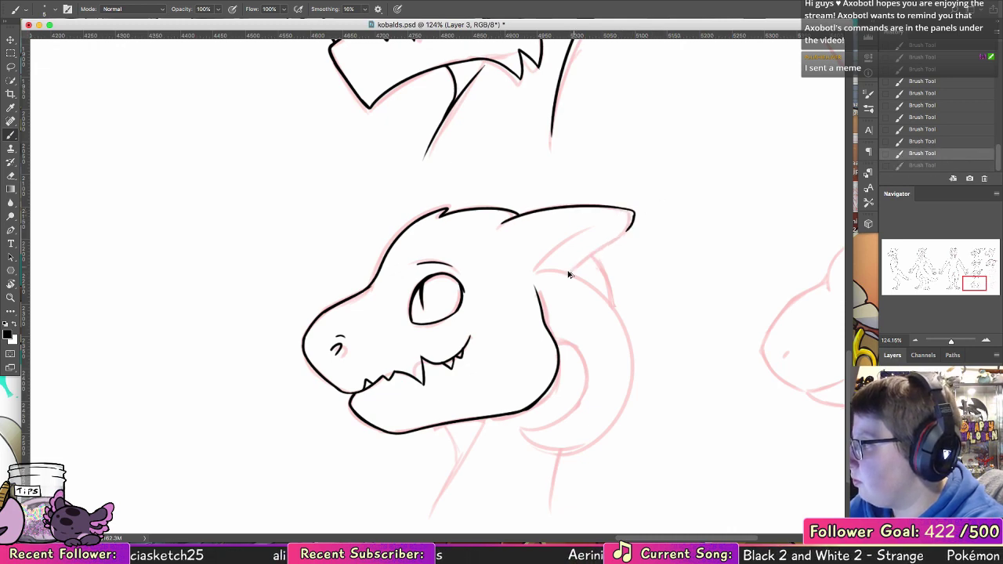
{"action": "left_click_drag", "start_coordinate": [568, 273], "coordinate": [633, 220]}
{"action": "key", "text": "super+z"}
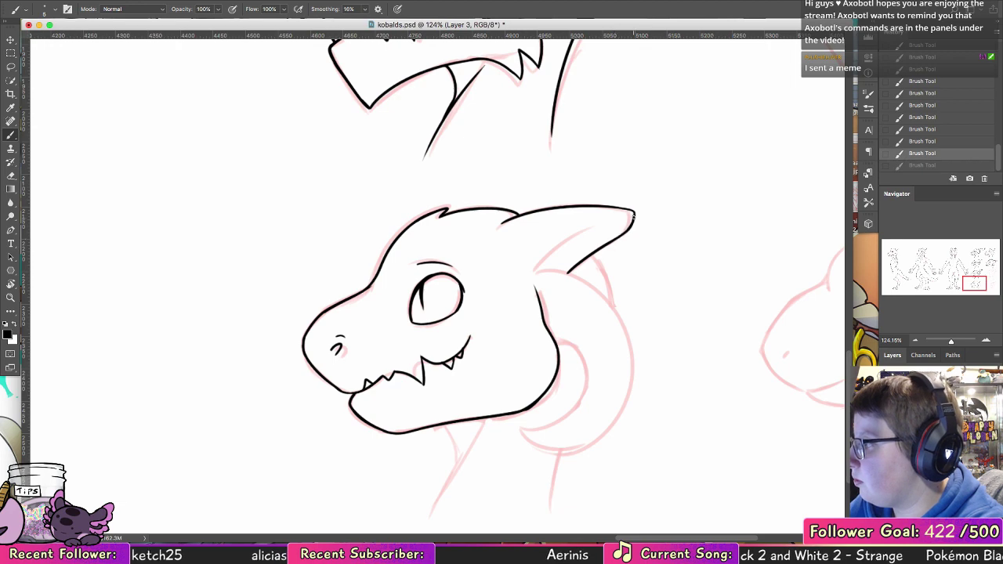
{"action": "left_click_drag", "start_coordinate": [533, 273], "coordinate": [624, 227]}
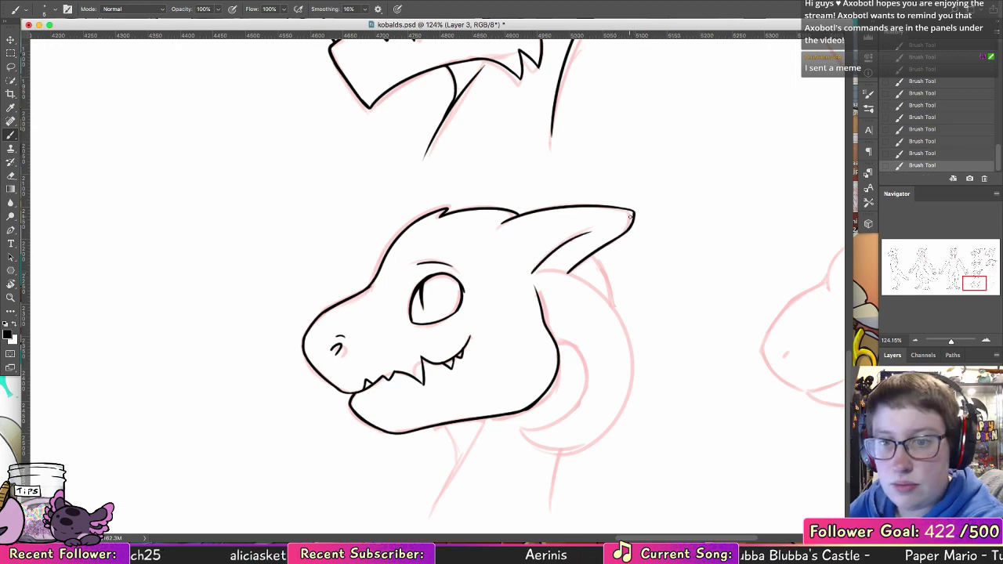
- Ink the throat and front neck lines below the jaw, and the curled horn's inner curve behind the cheek
{"action": "left_click_drag", "start_coordinate": [615, 313], "coordinate": [522, 249]}
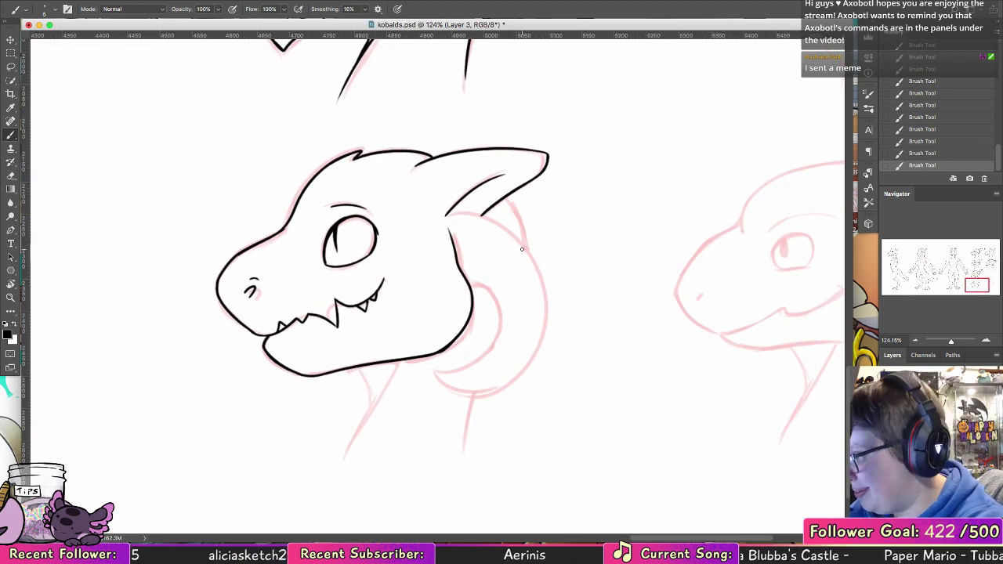
{"action": "mouse_move", "coordinate": [344, 461]}
{"action": "left_mouse_down"}
{"action": "mouse_move", "coordinate": [391, 376]}
{"action": "mouse_move", "coordinate": [367, 401]}
{"action": "left_mouse_up"}
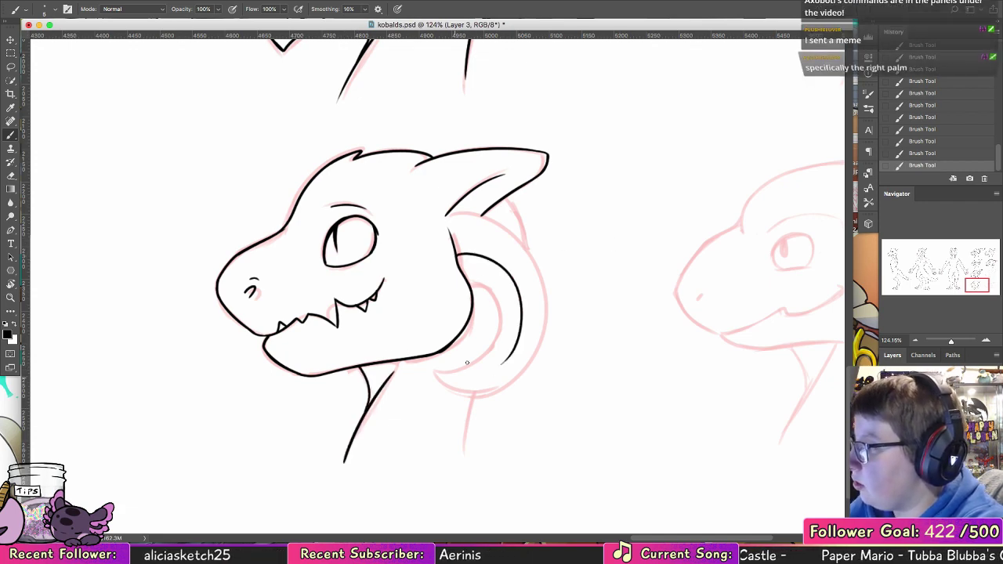
{"action": "mouse_move", "coordinate": [454, 257]}
{"action": "left_mouse_down"}
{"action": "mouse_move", "coordinate": [437, 378]}
{"action": "mouse_move", "coordinate": [548, 329]}
{"action": "mouse_move", "coordinate": [492, 223]}
{"action": "left_mouse_up"}
{"action": "key", "text": "super+z"}
{"action": "key", "text": "r"}
{"action": "mouse_move", "coordinate": [218, 165]}
{"action": "left_mouse_down"}
{"action": "mouse_move", "coordinate": [225, 293]}
{"action": "mouse_move", "coordinate": [253, 377]}
{"action": "left_mouse_up"}
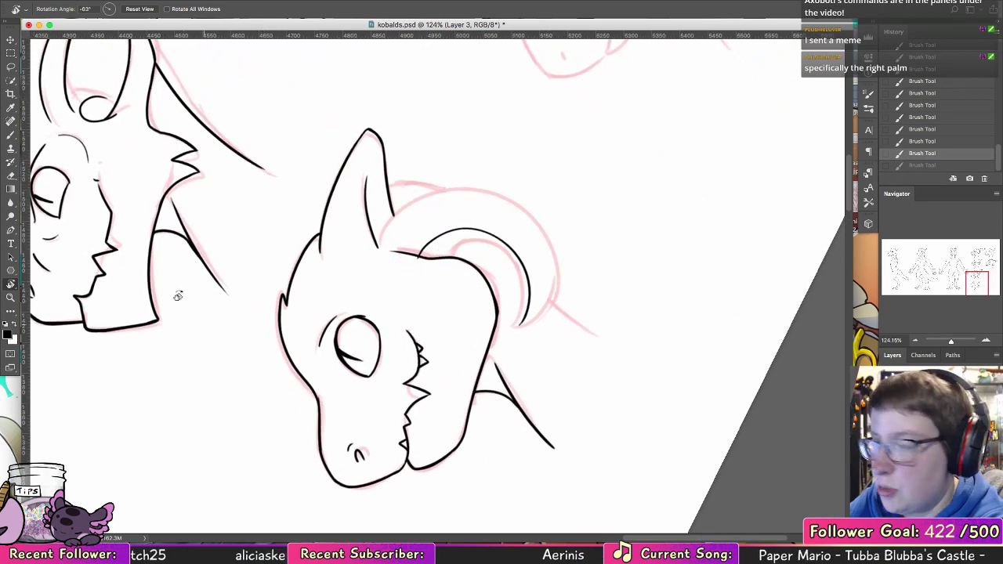
{"action": "key", "text": "b"}
{"action": "mouse_move", "coordinate": [379, 248]}
{"action": "left_mouse_down"}
{"action": "mouse_move", "coordinate": [462, 199]}
{"action": "mouse_move", "coordinate": [395, 212]}
{"action": "mouse_move", "coordinate": [536, 226]}
{"action": "left_mouse_up"}
{"action": "key", "text": "super+z"}
{"action": "key", "text": "super+z"}
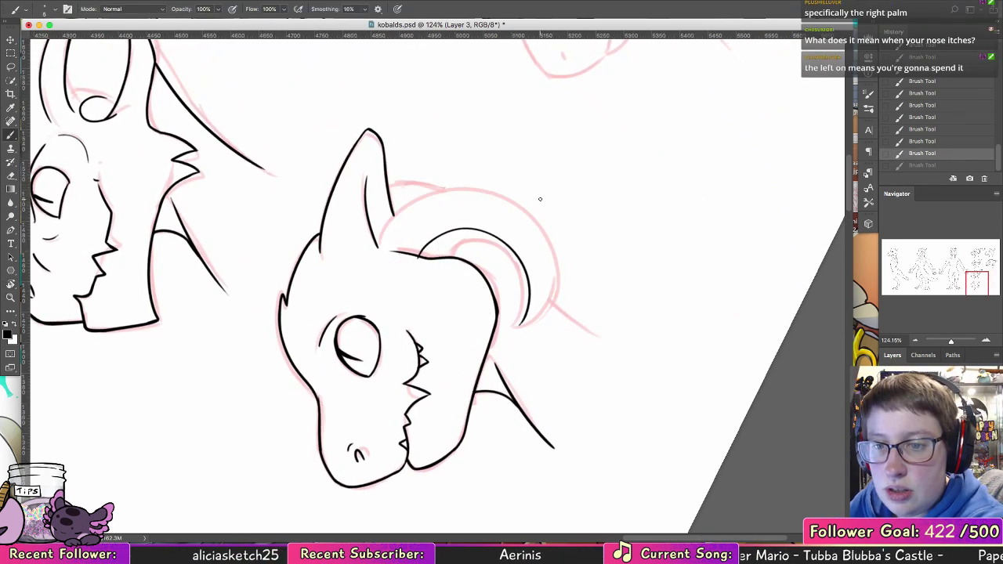
- Rotate the canvas, ink the first part of the horn's outer curve from the ear, and erase the overshoot at its base
{"action": "left_click", "coordinate": [10, 285]}
{"action": "left_click_drag", "start_coordinate": [179, 171], "coordinate": [165, 410]}
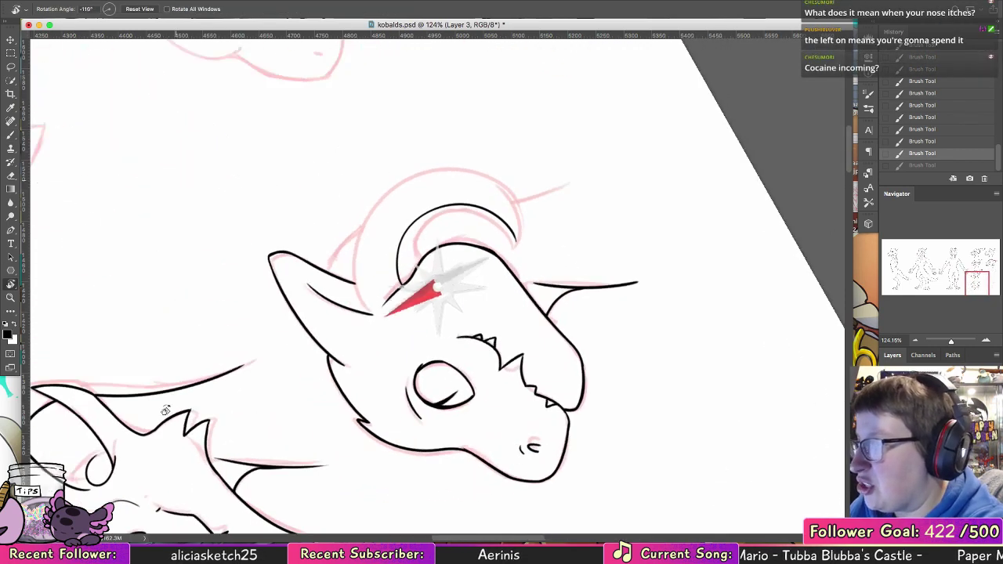
{"action": "left_click", "coordinate": [10, 135]}
{"action": "left_click_drag", "start_coordinate": [374, 314], "coordinate": [413, 179]}
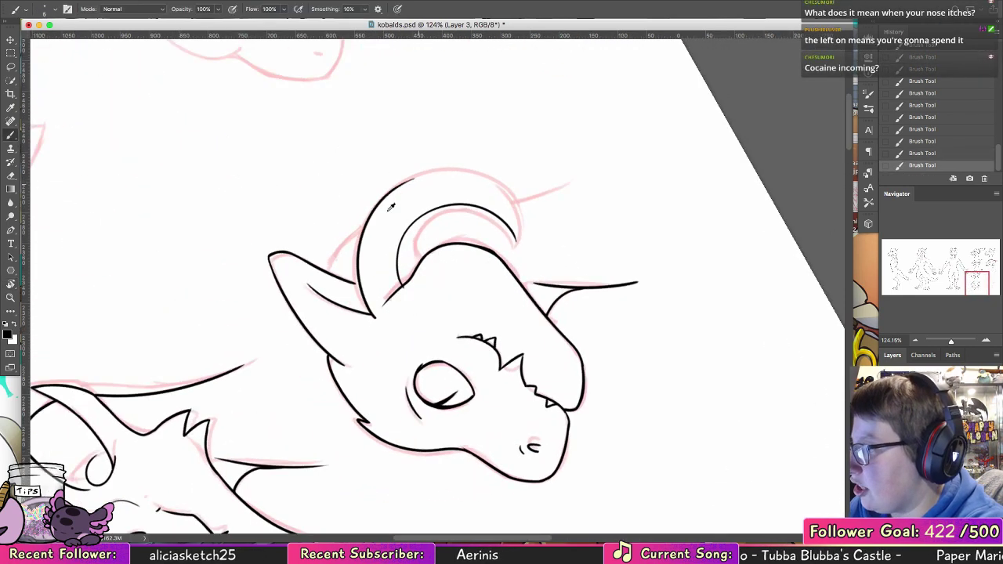
{"action": "key", "text": "ctrl+z"}
{"action": "left_click_drag", "start_coordinate": [374, 321], "coordinate": [399, 186]}
{"action": "key", "text": "ctrl+z"}
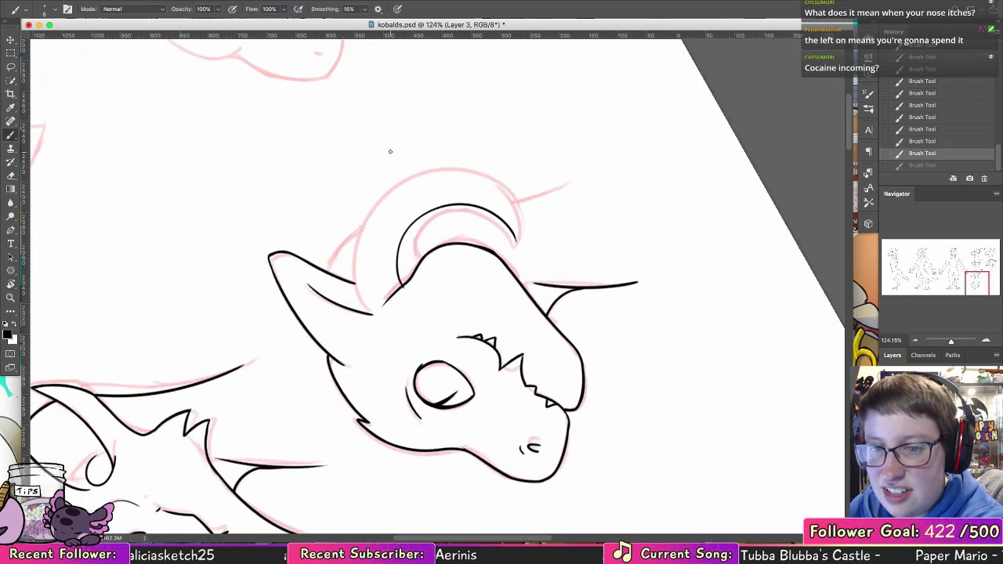
{"action": "left_click_drag", "start_coordinate": [375, 318], "coordinate": [454, 167]}
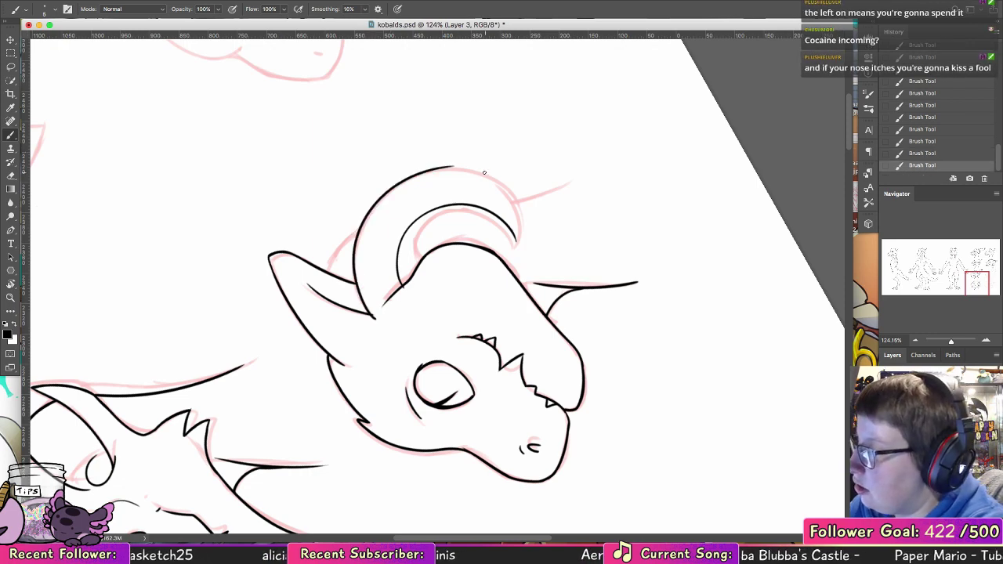
{"action": "left_click", "coordinate": [10, 175]}
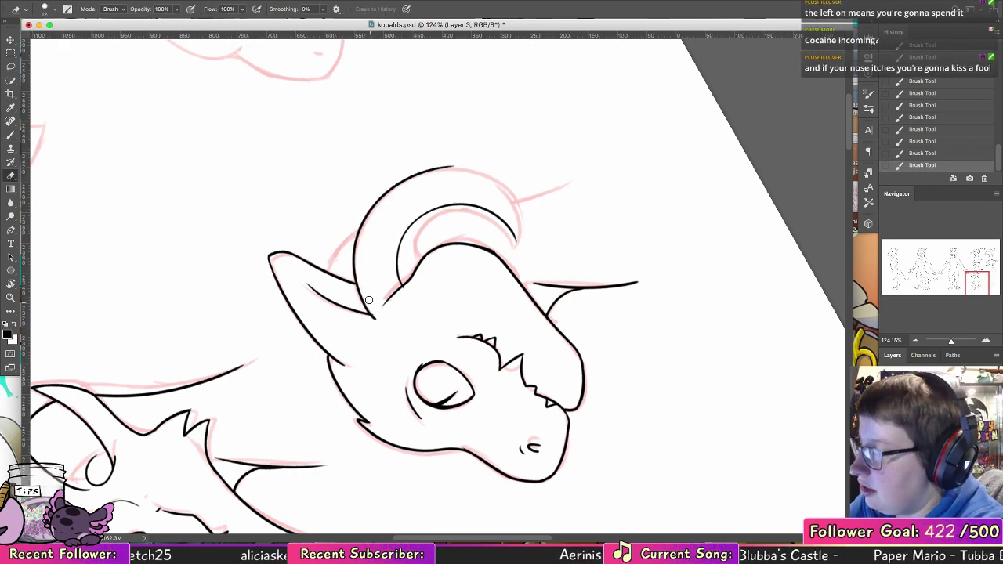
{"action": "left_click_drag", "start_coordinate": [376, 311], "coordinate": [381, 324]}
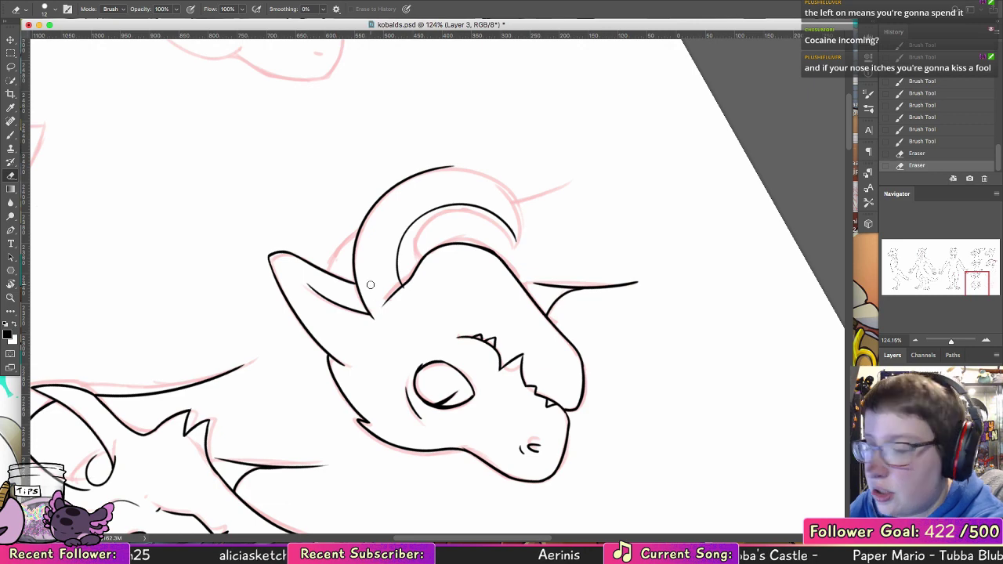
- Turn the canvas nearly upside down and extend the horn's outer curve around to a point, closing the tip with the inner curve
{"action": "left_click", "coordinate": [10, 137]}
{"action": "left_click", "coordinate": [12, 284]}
{"action": "mouse_move", "coordinate": [92, 231]}
{"action": "left_mouse_down"}
{"action": "mouse_move", "coordinate": [107, 311]}
{"action": "mouse_move", "coordinate": [204, 478]}
{"action": "left_mouse_up"}
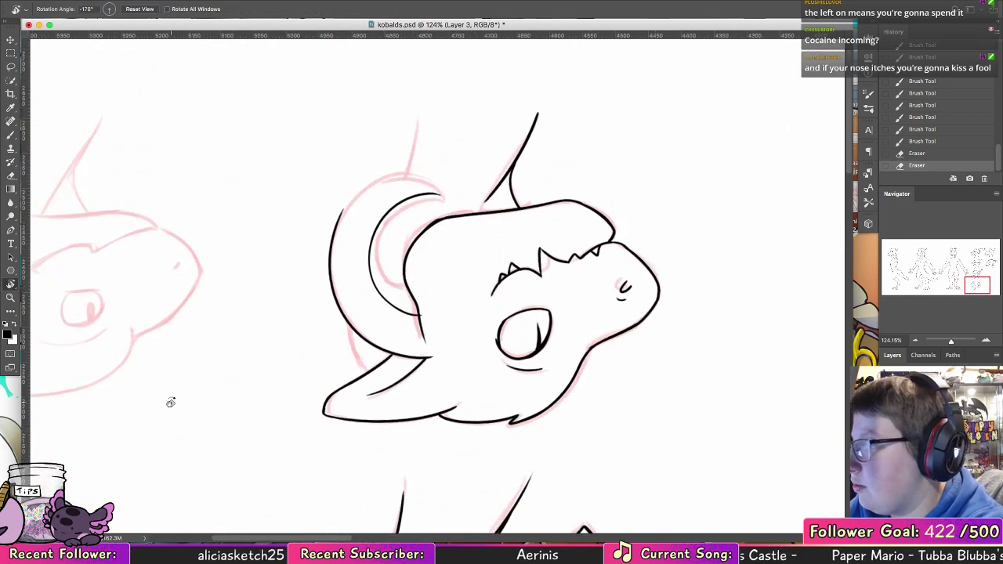
{"action": "left_click", "coordinate": [10, 137]}
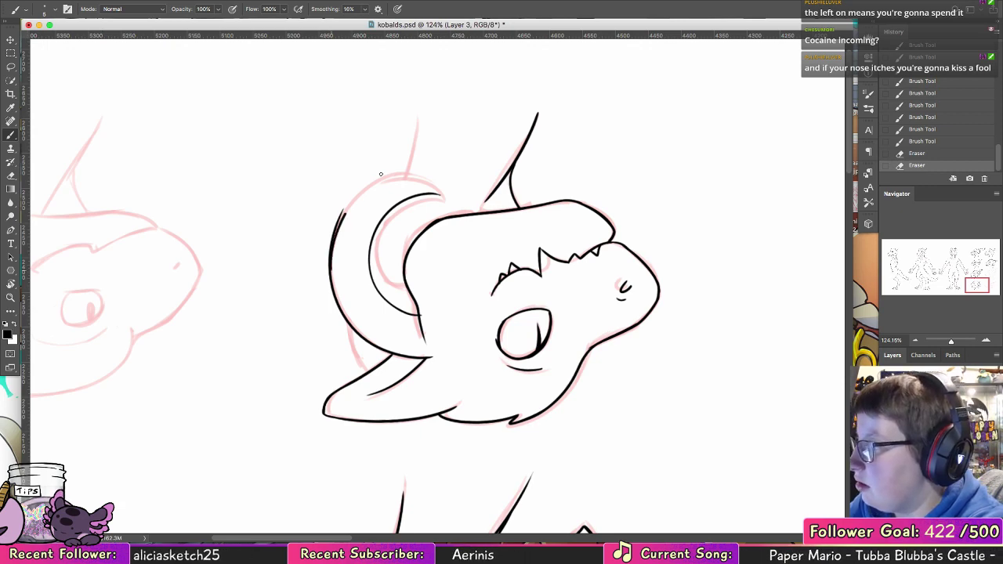
{"action": "left_click_drag", "start_coordinate": [381, 174], "coordinate": [423, 179]}
{"action": "key", "text": "super+z"}
{"action": "left_click_drag", "start_coordinate": [333, 250], "coordinate": [450, 195]}
{"action": "key", "text": "super+z"}
{"action": "mouse_move", "coordinate": [333, 248]}
{"action": "left_mouse_down"}
{"action": "mouse_move", "coordinate": [450, 196]}
{"action": "mouse_move", "coordinate": [391, 210]}
{"action": "left_mouse_up"}
{"action": "key", "text": "super+z"}
{"action": "mouse_move", "coordinate": [448, 197]}
{"action": "left_mouse_down"}
{"action": "mouse_move", "coordinate": [381, 210]}
{"action": "mouse_move", "coordinate": [449, 202]}
{"action": "mouse_move", "coordinate": [423, 194]}
{"action": "left_mouse_up"}
{"action": "key", "text": "super+z"}
- Erase the rough overlap where the horn's outer strokes join to smooth the line
{"action": "left_click", "coordinate": [12, 174]}
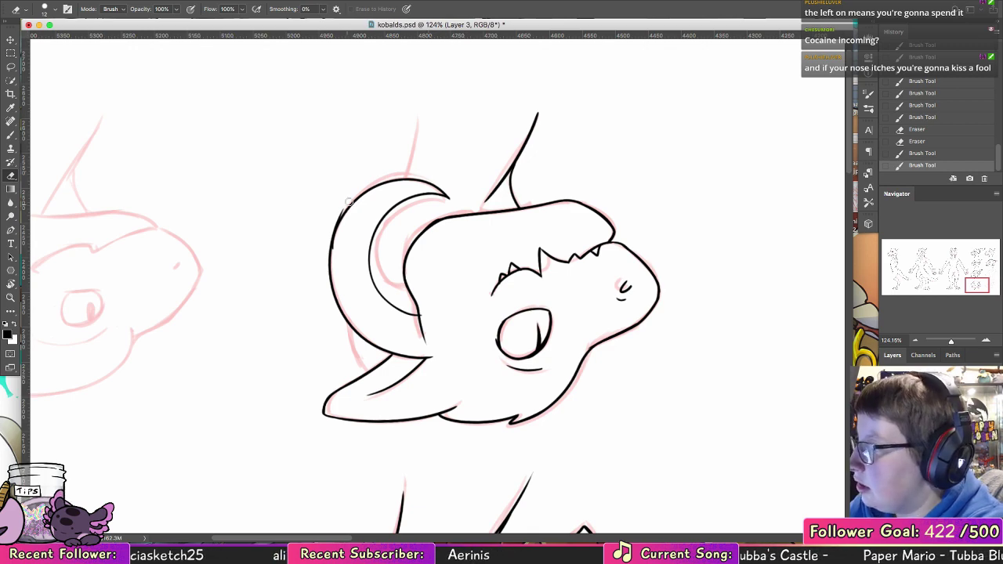
{"action": "mouse_move", "coordinate": [345, 205]}
{"action": "left_mouse_down"}
{"action": "mouse_move", "coordinate": [326, 258]}
{"action": "mouse_move", "coordinate": [335, 246]}
{"action": "mouse_move", "coordinate": [338, 259]}
{"action": "left_mouse_up"}
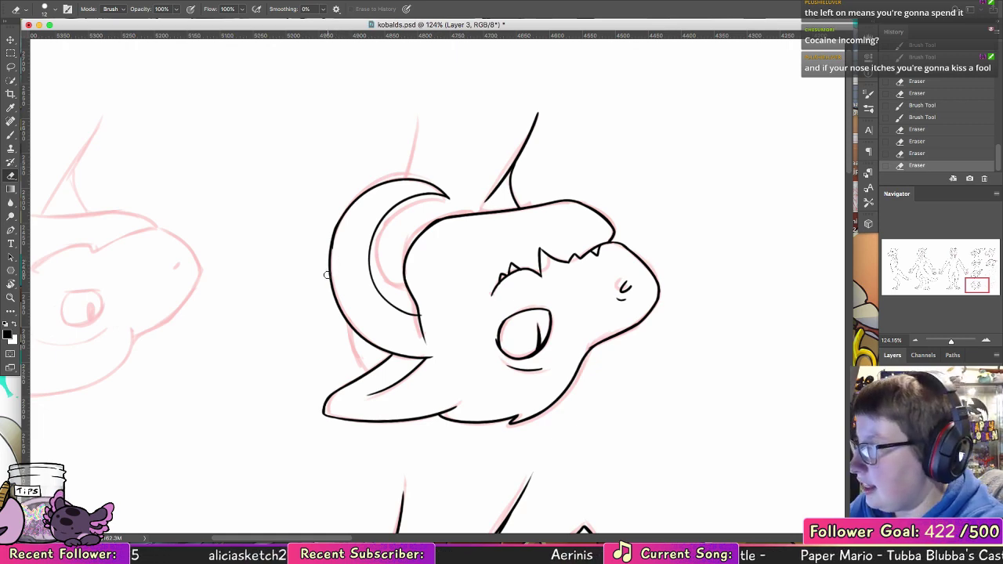
{"action": "left_click_drag", "start_coordinate": [337, 270], "coordinate": [333, 235]}
- Ink the short inner curve between the horn and the cheek, and the small edge between the ear and the horn's back
{"action": "key", "text": "b"}
{"action": "mouse_move", "coordinate": [385, 216]}
{"action": "left_mouse_down"}
{"action": "mouse_move", "coordinate": [394, 275]}
{"action": "mouse_move", "coordinate": [406, 280]}
{"action": "left_mouse_up"}
{"action": "key", "text": "super+z"}
{"action": "left_click_drag", "start_coordinate": [386, 214], "coordinate": [381, 225]}
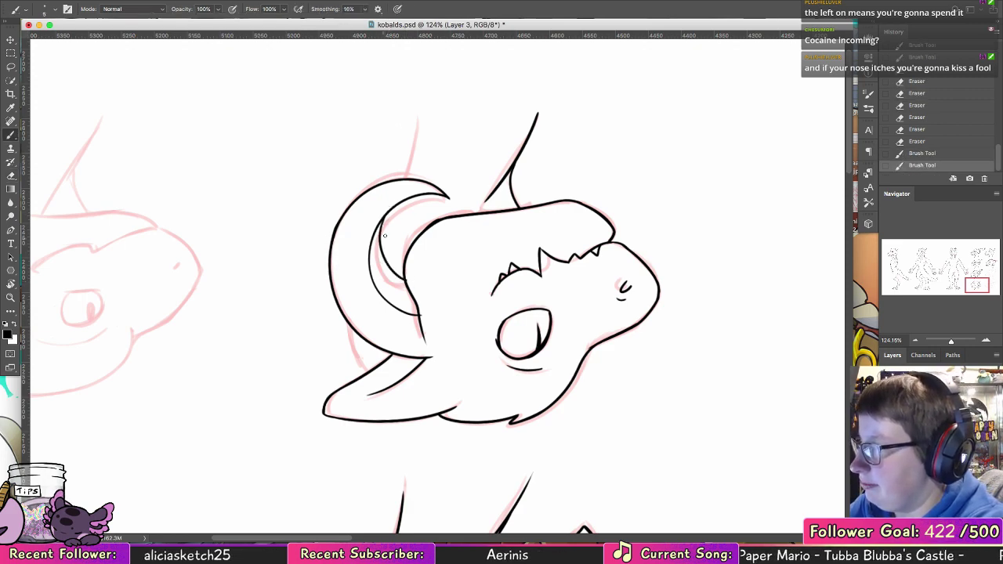
{"action": "left_click_drag", "start_coordinate": [353, 331], "coordinate": [369, 369]}
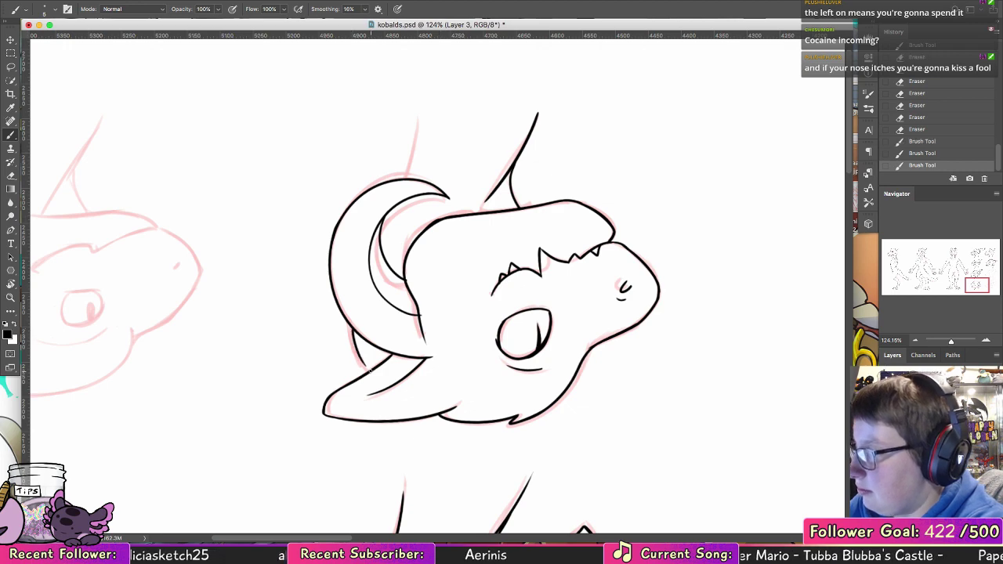
{"action": "mouse_move", "coordinate": [353, 330]}
{"action": "left_mouse_down"}
{"action": "mouse_move", "coordinate": [363, 360]}
{"action": "mouse_move", "coordinate": [357, 344]}
{"action": "left_mouse_up"}
{"action": "key", "text": "super+z"}
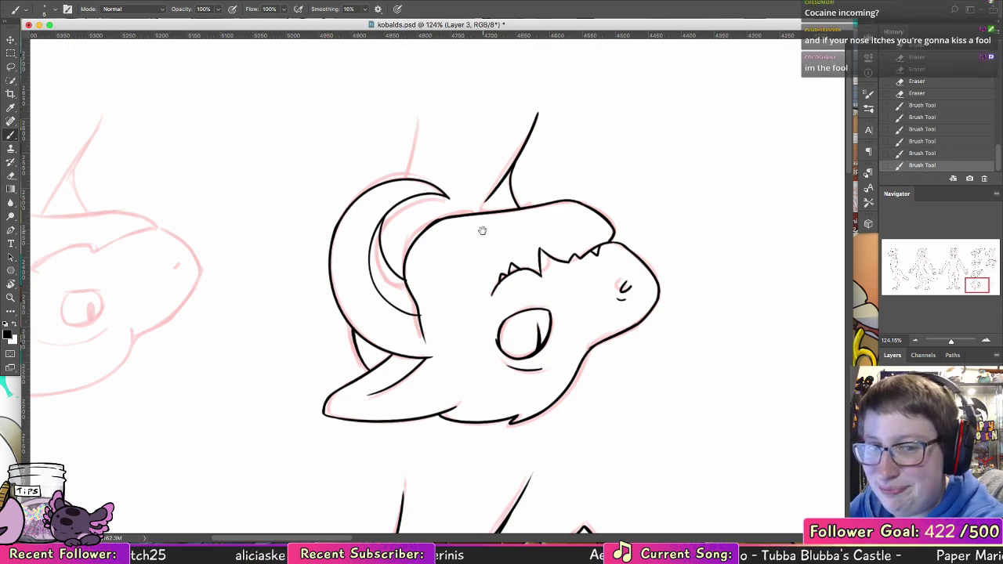
- Ink the back neck line starting from the horn's outer edge and return the canvas to its upright rotation
{"action": "left_click_drag", "start_coordinate": [433, 237], "coordinate": [403, 351]}
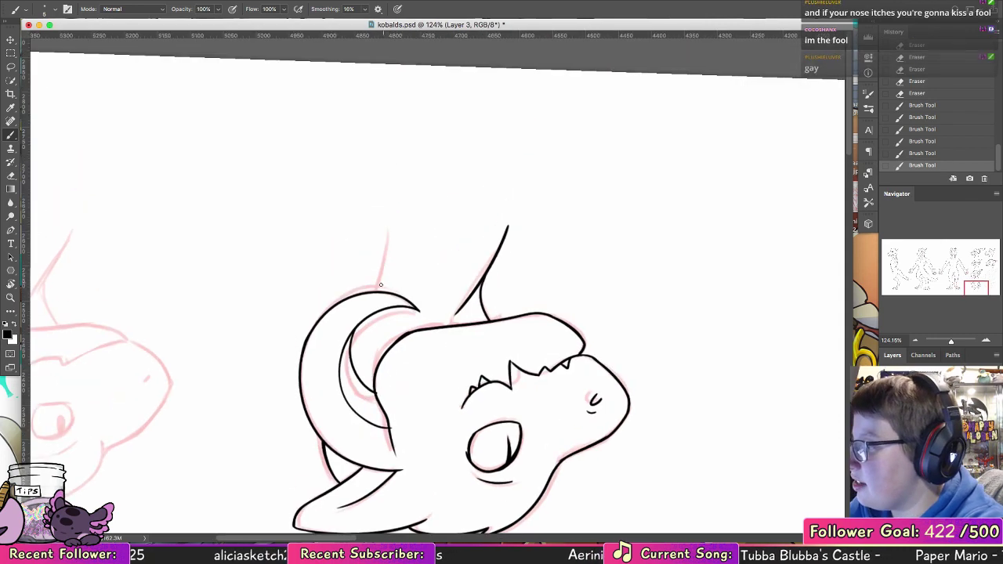
{"action": "mouse_move", "coordinate": [377, 292]}
{"action": "left_mouse_down"}
{"action": "mouse_move", "coordinate": [382, 237]}
{"action": "mouse_move", "coordinate": [373, 288]}
{"action": "left_mouse_up"}
{"action": "key", "text": "super+z"}
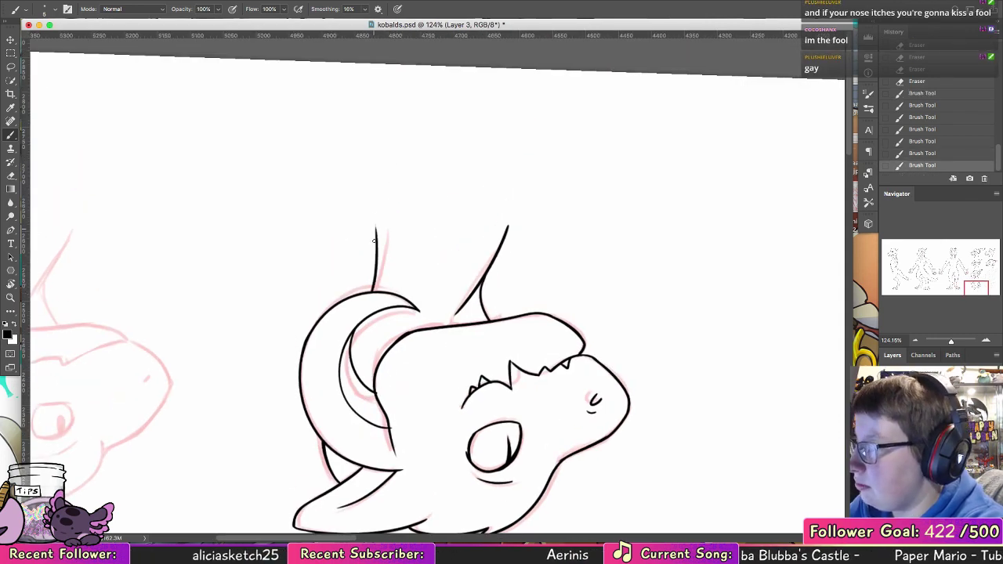
{"action": "double_click", "coordinate": [10, 284]}
{"action": "left_click", "coordinate": [10, 135]}
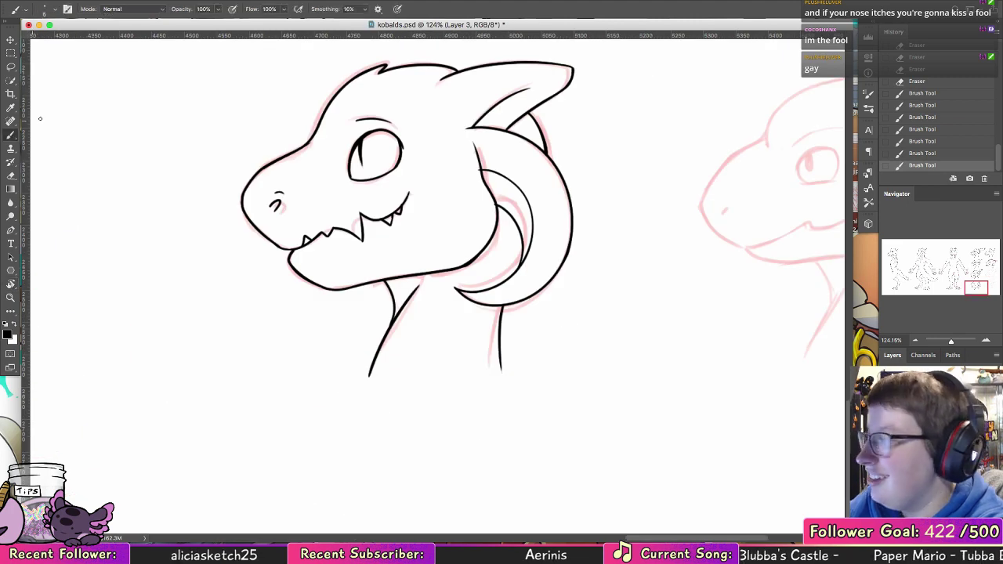
- Ink the eye outline with its slit pupil on the right head sketch in the third row
{"action": "left_click_drag", "start_coordinate": [576, 262], "coordinate": [474, 303]}
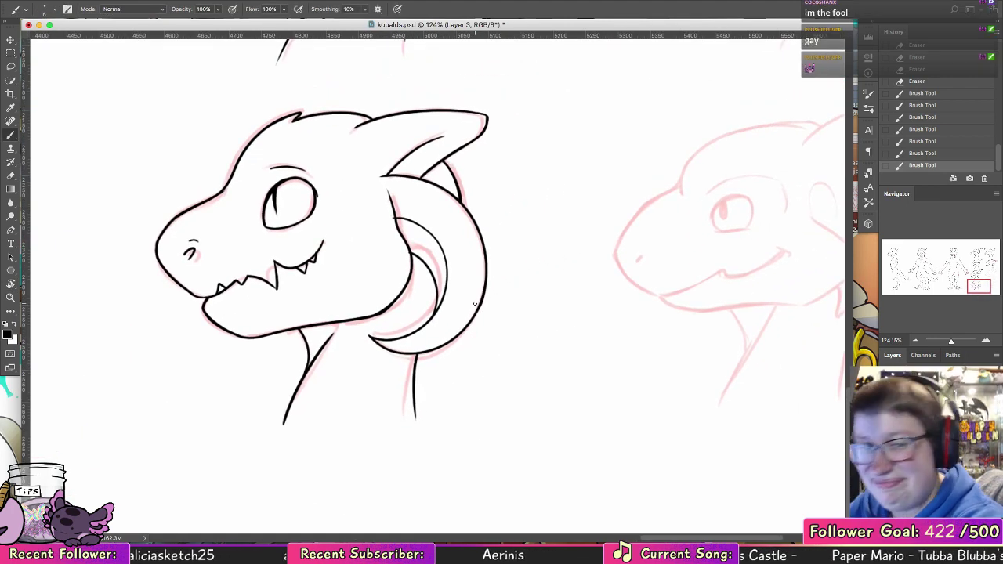
{"action": "mouse_move", "coordinate": [781, 253]}
{"action": "left_mouse_down"}
{"action": "mouse_move", "coordinate": [441, 289]}
{"action": "mouse_move", "coordinate": [462, 329]}
{"action": "left_mouse_up"}
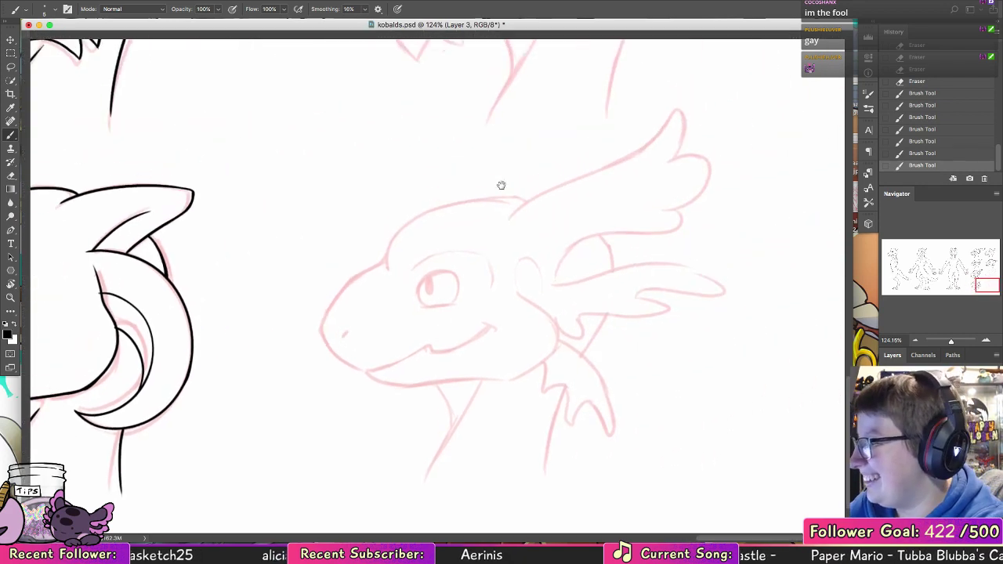
{"action": "left_click_drag", "start_coordinate": [501, 186], "coordinate": [513, 334]}
{"action": "scroll", "coordinate": [512, 334], "scroll_direction": "up", "scroll_amount": 5}
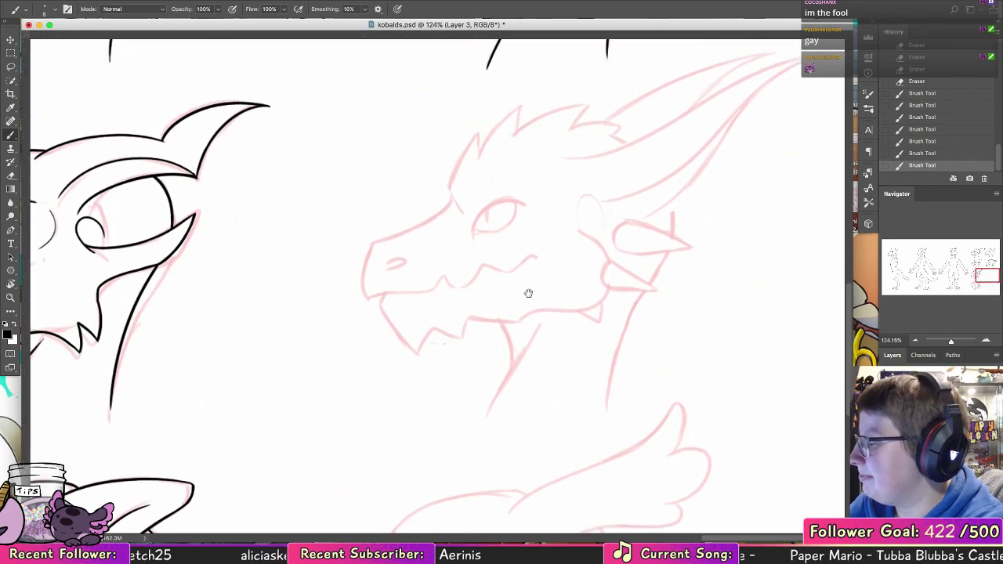
{"action": "mouse_move", "coordinate": [473, 276]}
{"action": "left_mouse_down"}
{"action": "mouse_move", "coordinate": [495, 244]}
{"action": "mouse_move", "coordinate": [526, 249]}
{"action": "left_mouse_up"}
{"action": "key", "text": "super+z"}
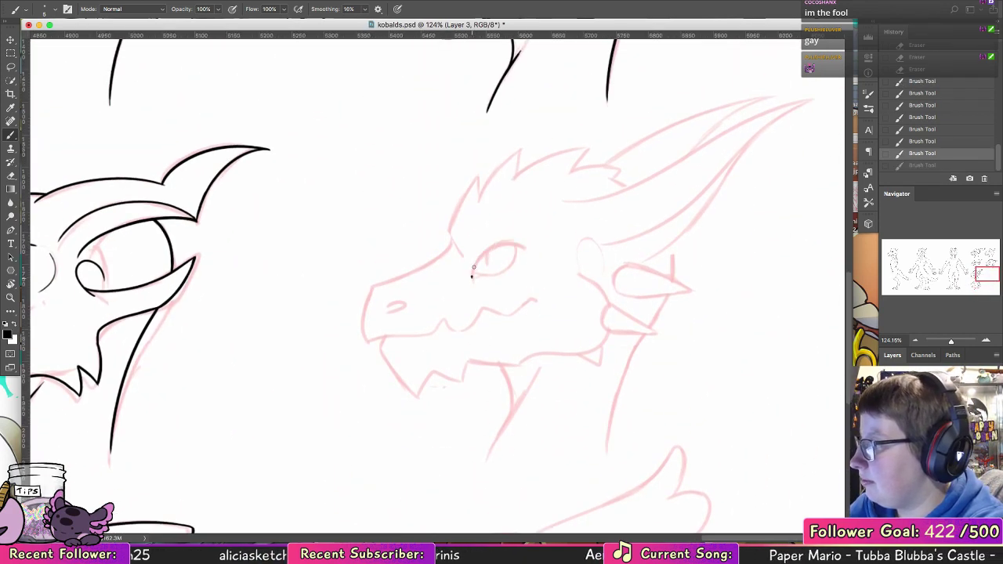
{"action": "mouse_move", "coordinate": [471, 278]}
{"action": "left_mouse_down"}
{"action": "mouse_move", "coordinate": [525, 250]}
{"action": "mouse_move", "coordinate": [485, 269]}
{"action": "mouse_move", "coordinate": [514, 258]}
{"action": "left_mouse_up"}
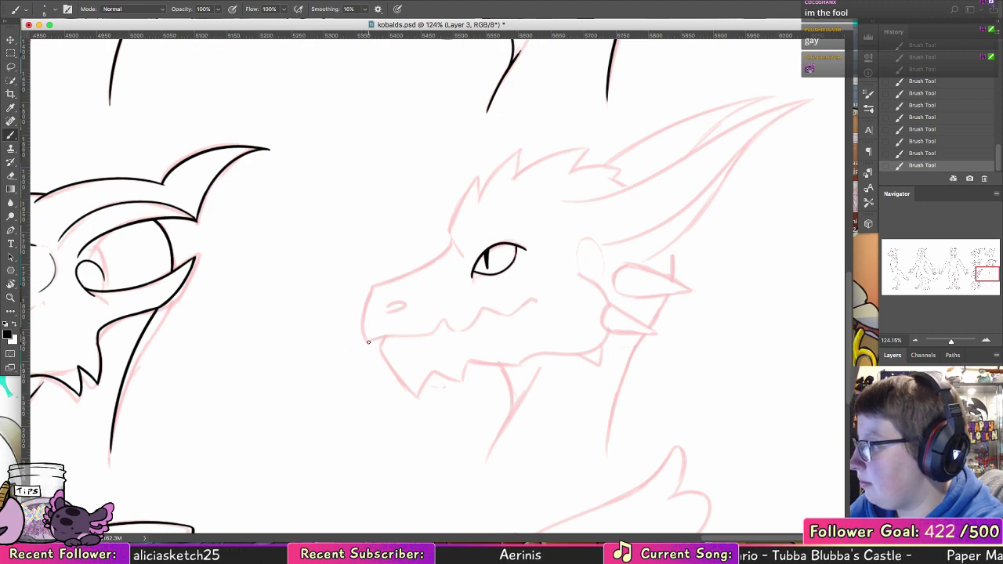
- Ink the front of the snout, the bridge up to the brow, and the nostril on the right head in the third row
{"action": "mouse_move", "coordinate": [368, 342]}
{"action": "left_mouse_down"}
{"action": "mouse_move", "coordinate": [373, 283]}
{"action": "mouse_move", "coordinate": [459, 240]}
{"action": "left_mouse_up"}
{"action": "key", "text": "super+z"}
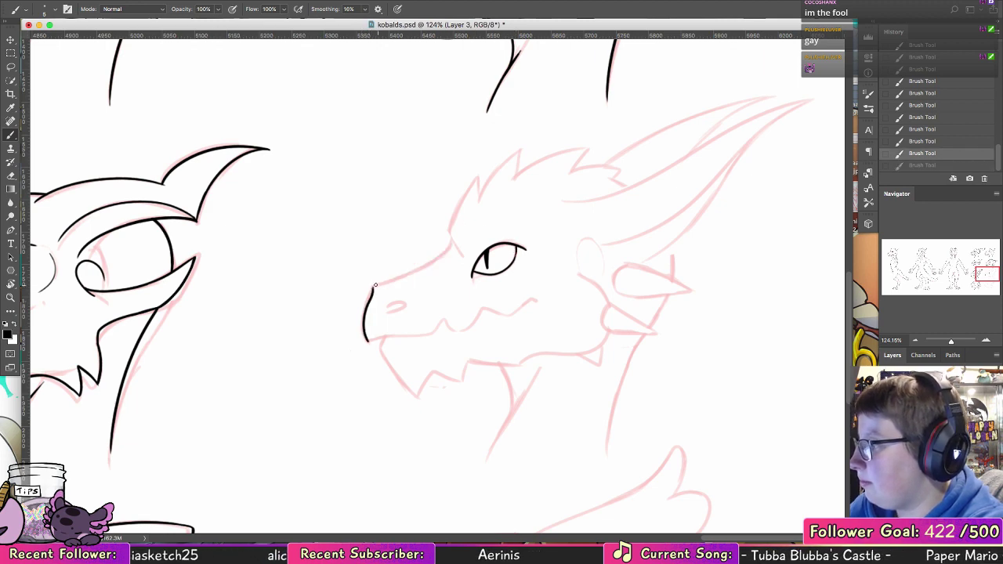
{"action": "left_click_drag", "start_coordinate": [371, 287], "coordinate": [452, 244]}
{"action": "key", "text": "super+z"}
{"action": "key", "text": "super+z"}
{"action": "left_click_drag", "start_coordinate": [389, 307], "coordinate": [403, 308]}
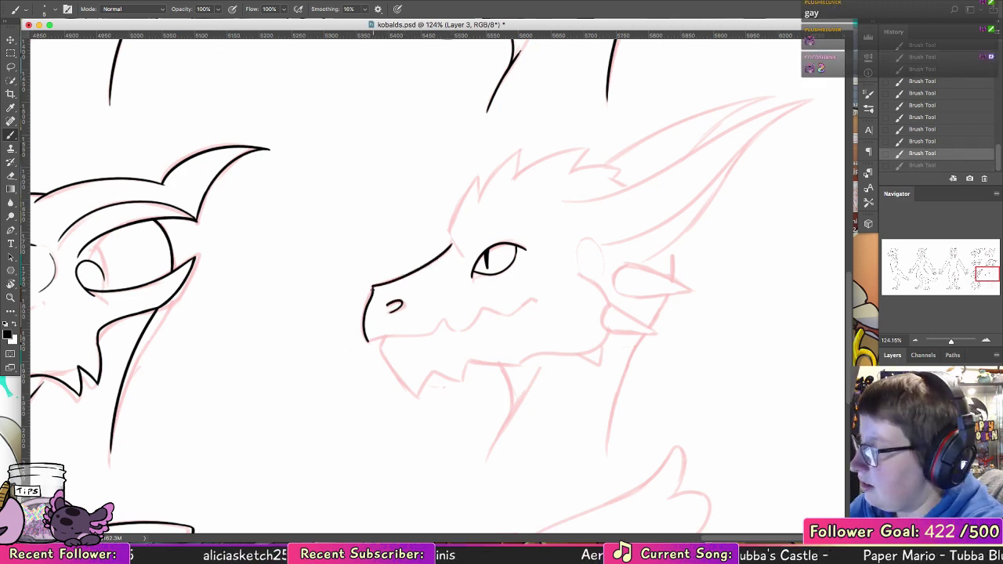
- Ink the forehead line rising from the snout bridge to the crest, and the crease above the eye
{"action": "left_click_drag", "start_coordinate": [452, 248], "coordinate": [475, 183]}
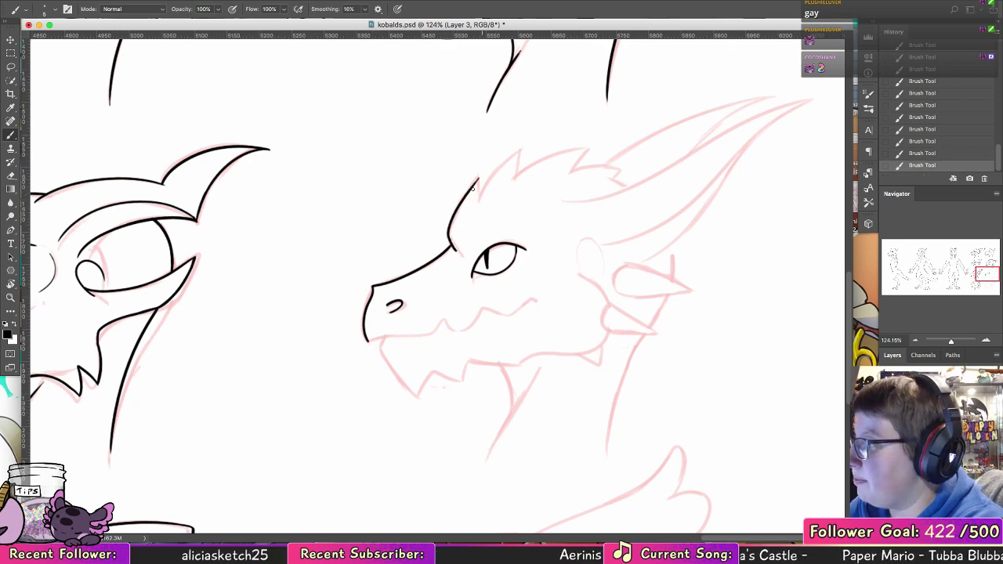
{"action": "key", "text": "super+z"}
{"action": "left_click_drag", "start_coordinate": [456, 252], "coordinate": [475, 182]}
{"action": "key", "text": "super+z"}
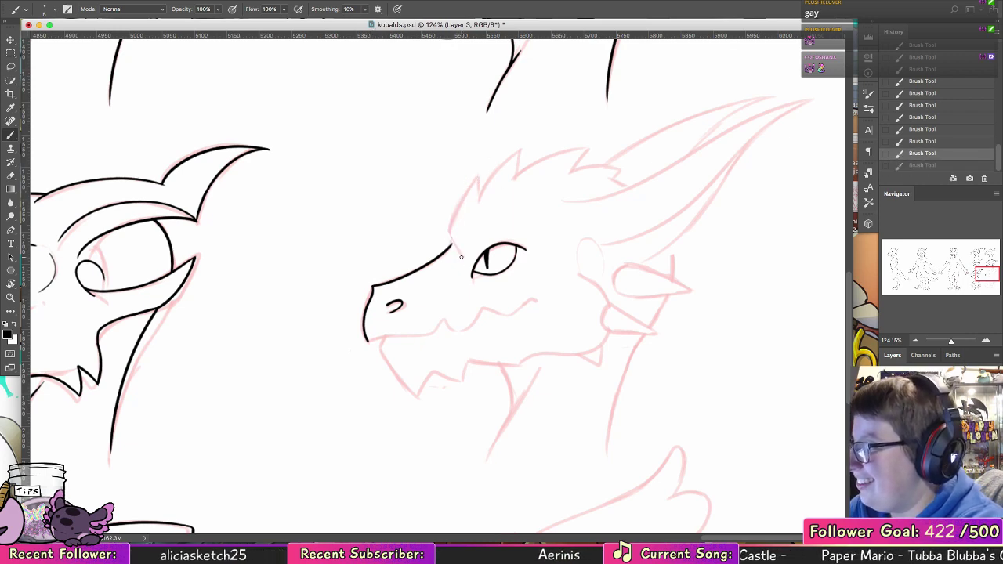
{"action": "left_click_drag", "start_coordinate": [461, 256], "coordinate": [474, 186]}
{"action": "key", "text": "alt+super+z"}
{"action": "left_click_drag", "start_coordinate": [458, 253], "coordinate": [462, 201]}
{"action": "key", "text": "alt+super+z"}
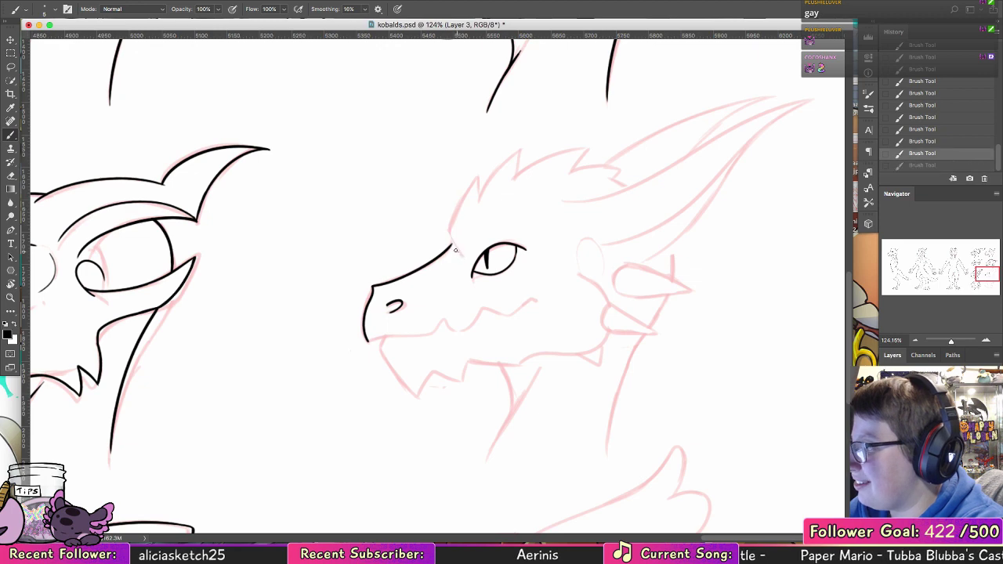
{"action": "left_click_drag", "start_coordinate": [458, 251], "coordinate": [472, 187]}
{"action": "left_click_drag", "start_coordinate": [481, 236], "coordinate": [526, 241]}
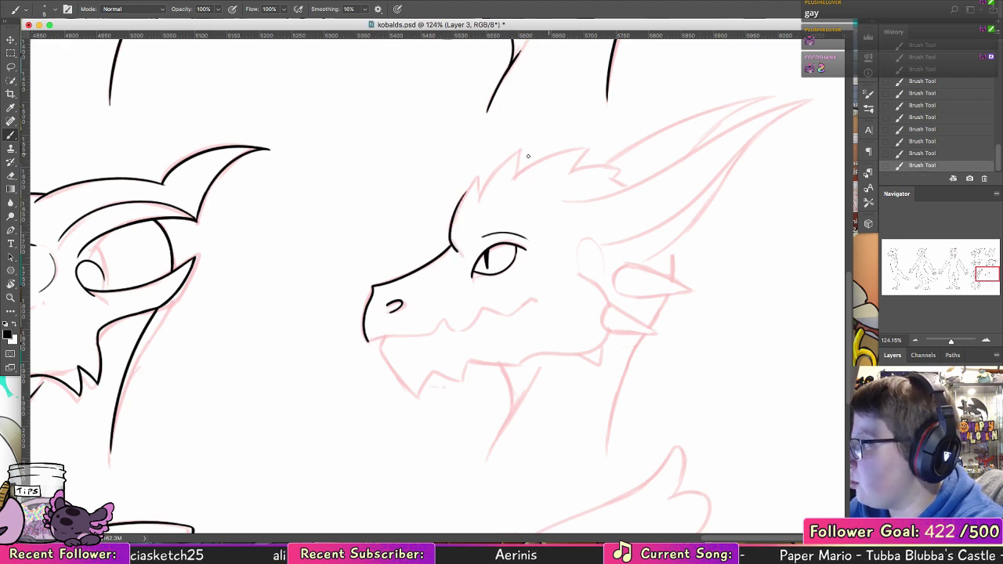
- Ink the spiky crest along the top of the head, from the forehead back to the horns
{"action": "mouse_move", "coordinate": [454, 209]}
{"action": "left_mouse_down"}
{"action": "mouse_move", "coordinate": [482, 175]}
{"action": "mouse_move", "coordinate": [482, 199]}
{"action": "mouse_move", "coordinate": [525, 148]}
{"action": "mouse_move", "coordinate": [556, 153]}
{"action": "mouse_move", "coordinate": [555, 174]}
{"action": "mouse_move", "coordinate": [630, 169]}
{"action": "left_mouse_up"}
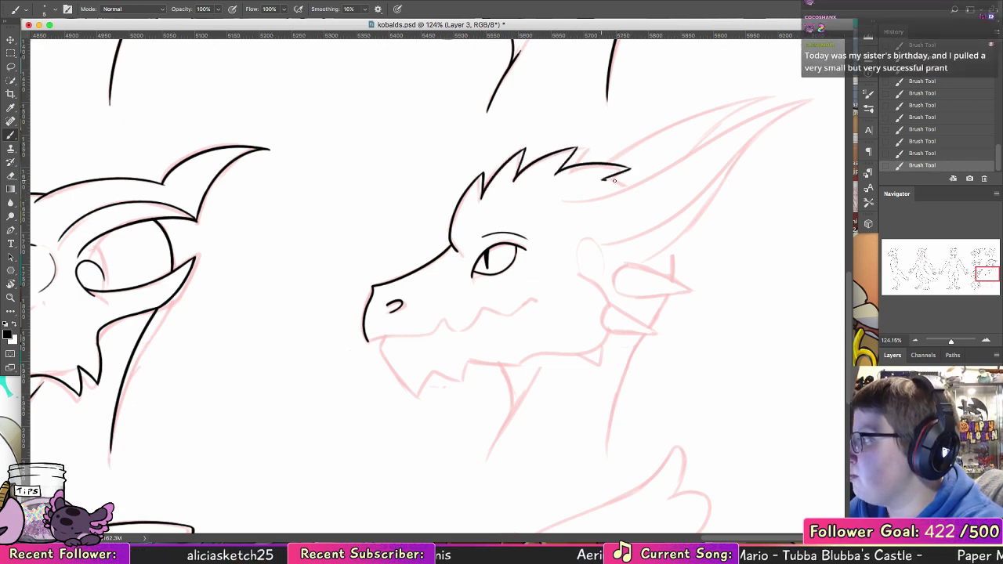
{"action": "key", "text": "super+z"}
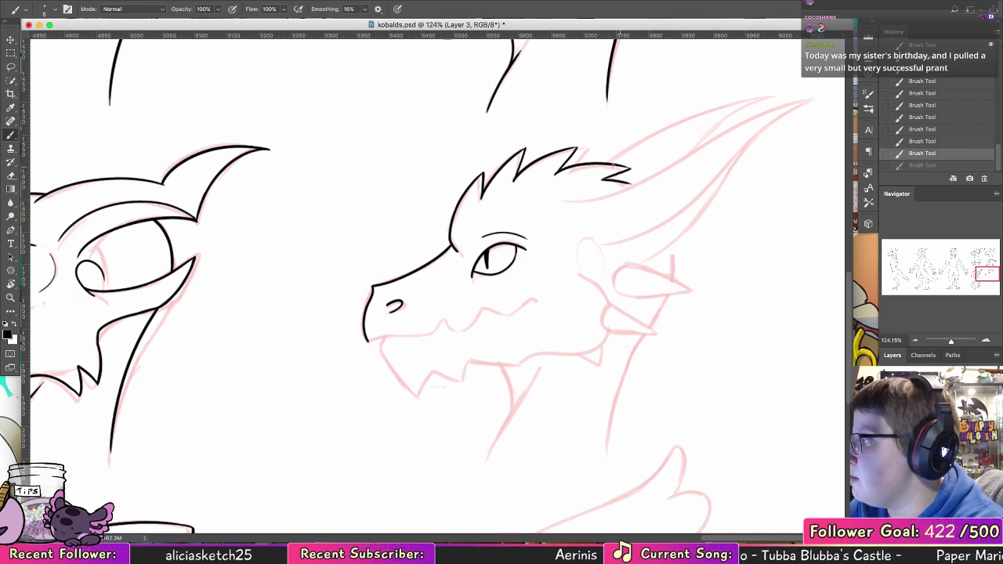
{"action": "key", "text": "super+shift+z"}
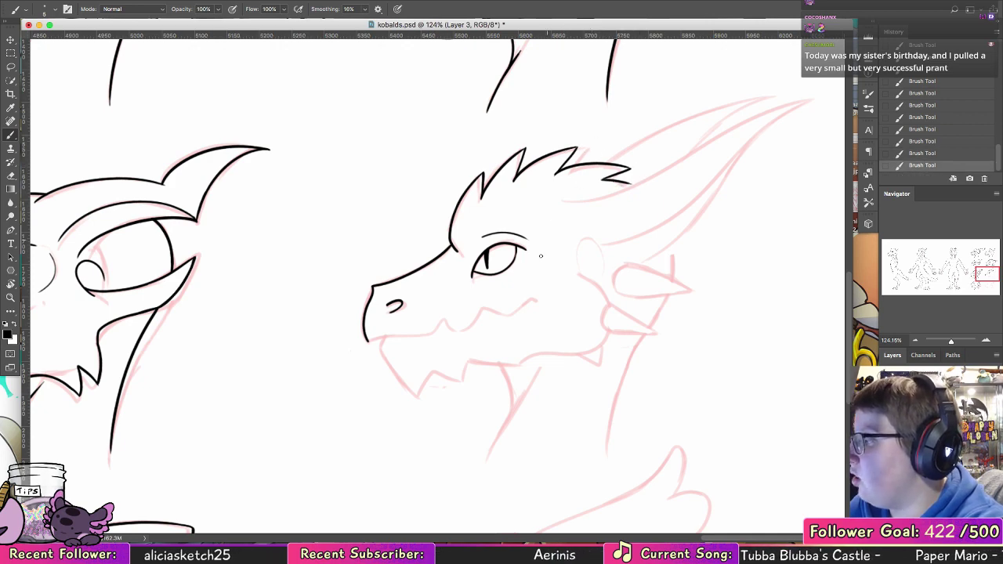
- Ink the curves behind and below the eye, and the jagged toothed edge of the upper jaw
{"action": "left_click_drag", "start_coordinate": [527, 246], "coordinate": [523, 281]}
{"action": "left_click_drag", "start_coordinate": [441, 287], "coordinate": [468, 296]}
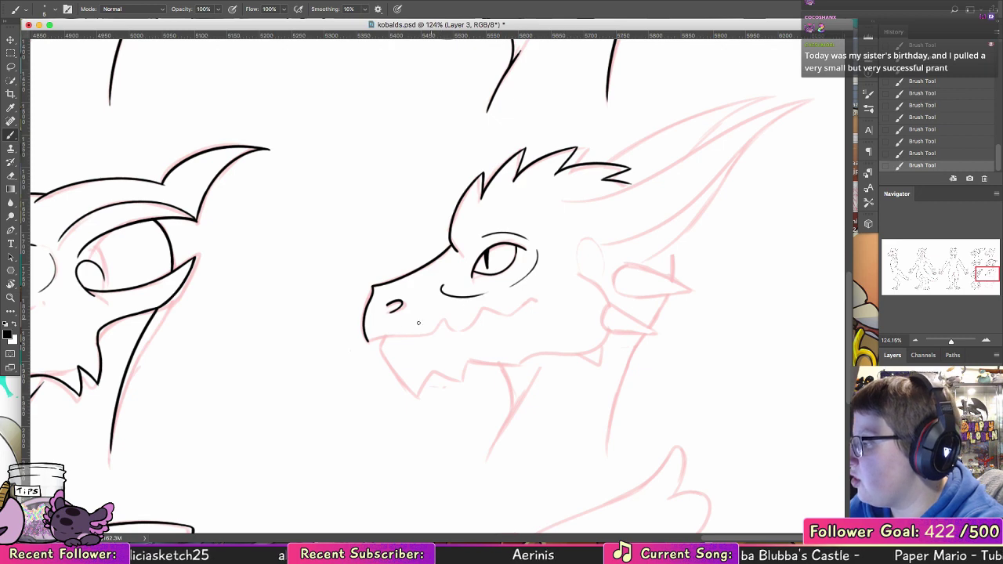
{"action": "mouse_move", "coordinate": [367, 340]}
{"action": "left_mouse_down"}
{"action": "mouse_move", "coordinate": [466, 323]}
{"action": "mouse_move", "coordinate": [522, 300]}
{"action": "left_mouse_up"}
{"action": "key", "text": "super+z"}
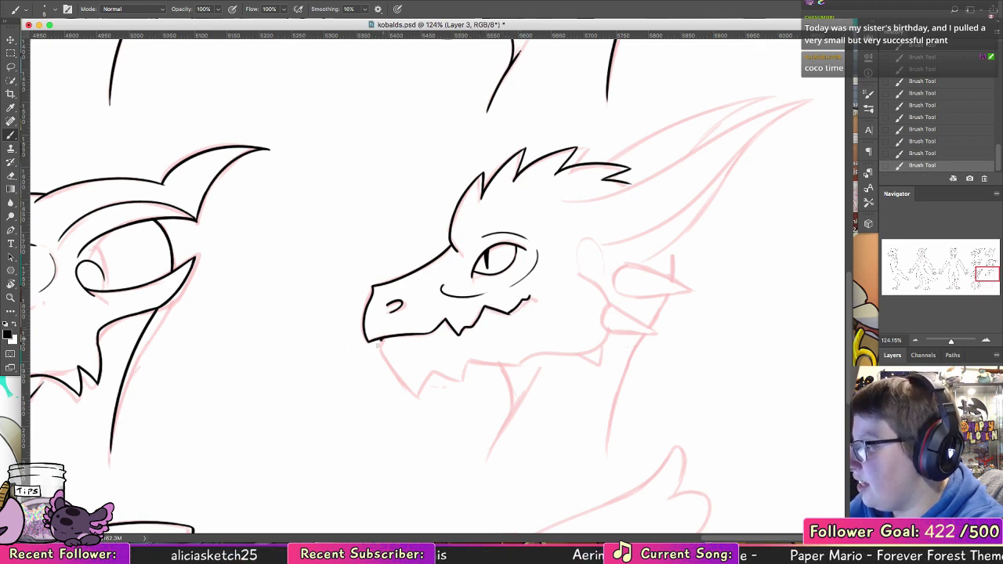
- Ink the jagged lower jaw with the small spike at its rear corner, and the throat lines beneath it
{"action": "mouse_move", "coordinate": [376, 343]}
{"action": "left_mouse_down"}
{"action": "mouse_move", "coordinate": [423, 399]}
{"action": "mouse_move", "coordinate": [383, 346]}
{"action": "mouse_move", "coordinate": [400, 381]}
{"action": "mouse_move", "coordinate": [458, 381]}
{"action": "mouse_move", "coordinate": [460, 365]}
{"action": "mouse_move", "coordinate": [521, 365]}
{"action": "mouse_move", "coordinate": [609, 335]}
{"action": "left_mouse_up"}
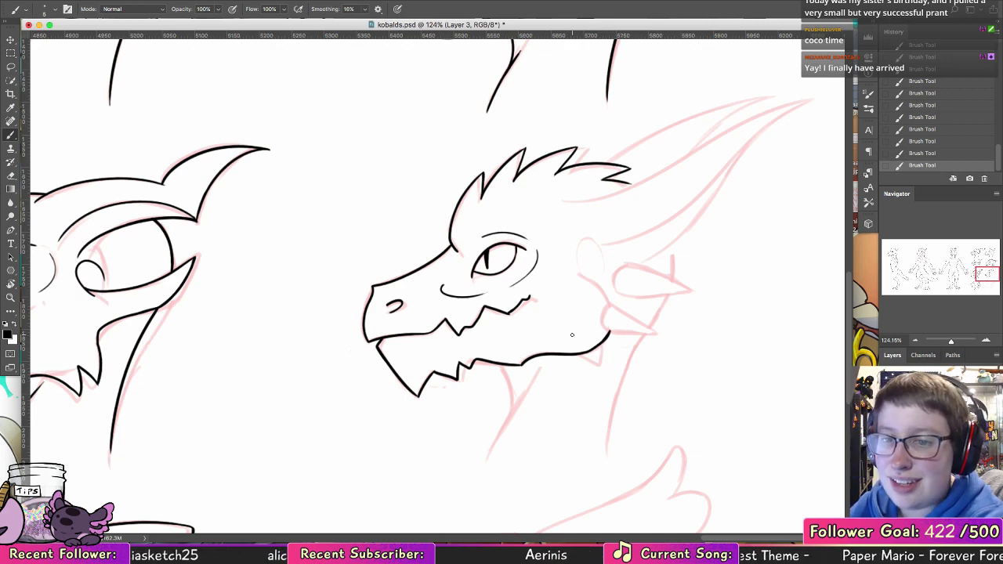
{"action": "mouse_move", "coordinate": [581, 353]}
{"action": "left_mouse_down"}
{"action": "mouse_move", "coordinate": [607, 361]}
{"action": "mouse_move", "coordinate": [610, 340]}
{"action": "left_mouse_up"}
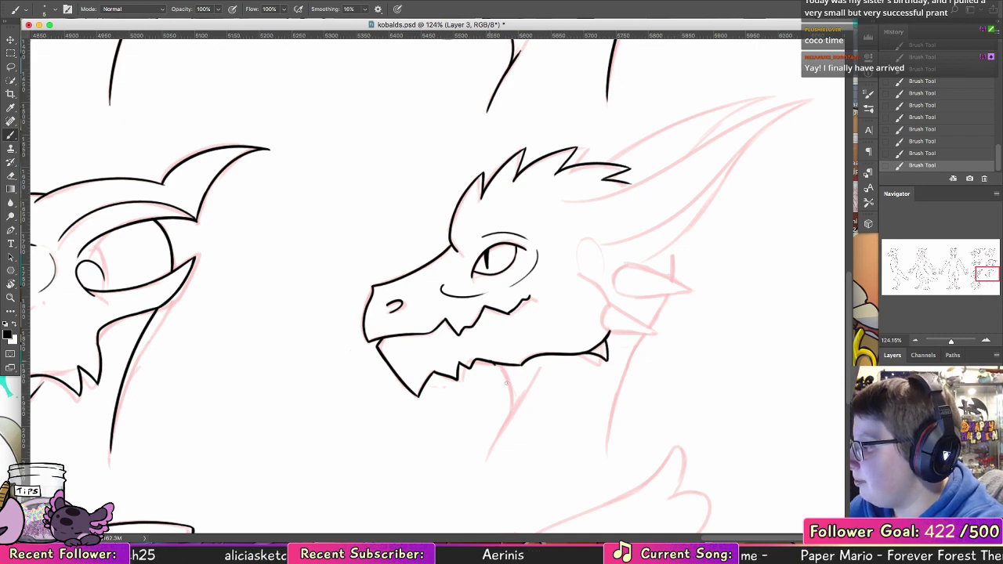
{"action": "mouse_move", "coordinate": [500, 365]}
{"action": "left_mouse_down"}
{"action": "mouse_move", "coordinate": [513, 408]}
{"action": "mouse_move", "coordinate": [487, 464]}
{"action": "left_mouse_up"}
{"action": "key", "text": "super+z"}
{"action": "key", "text": "super+z"}
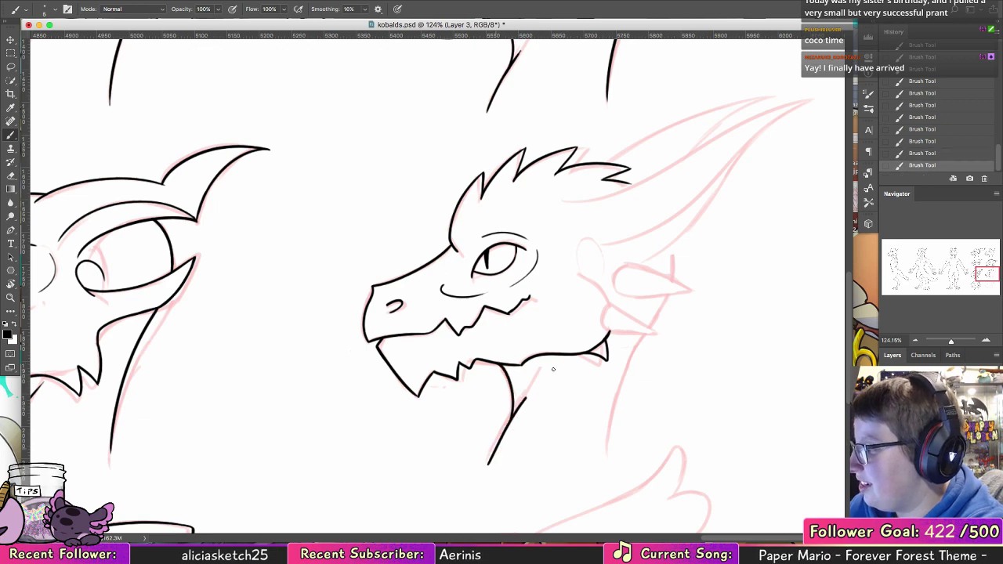
{"action": "left_click_drag", "start_coordinate": [541, 381], "coordinate": [514, 413]}
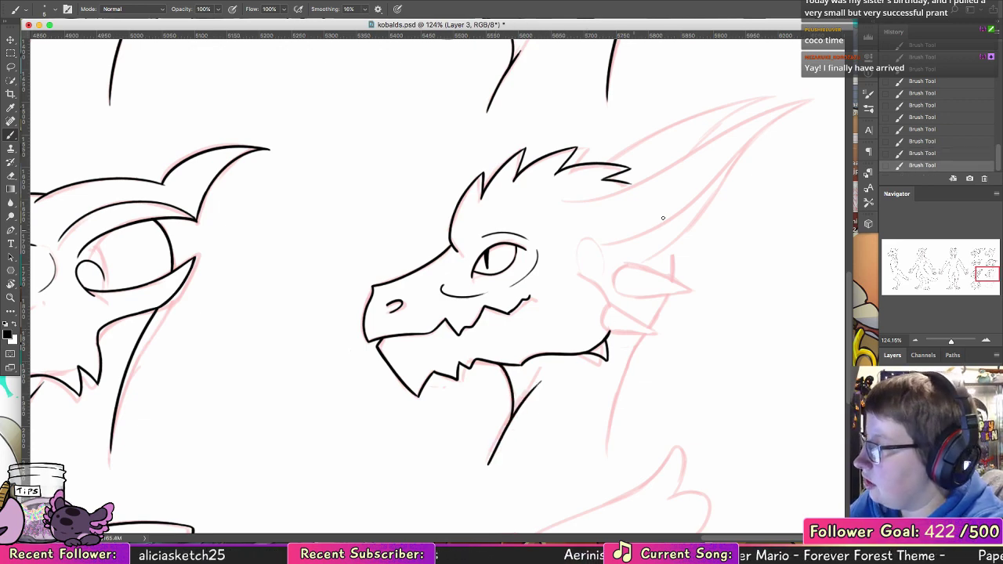
- Ink the upper and lower edges of the long near horn, tapering to a shared tip
{"action": "scroll", "coordinate": [663, 218], "scroll_direction": "up", "scroll_amount": 5}
{"action": "left_click_drag", "start_coordinate": [564, 325], "coordinate": [783, 234]}
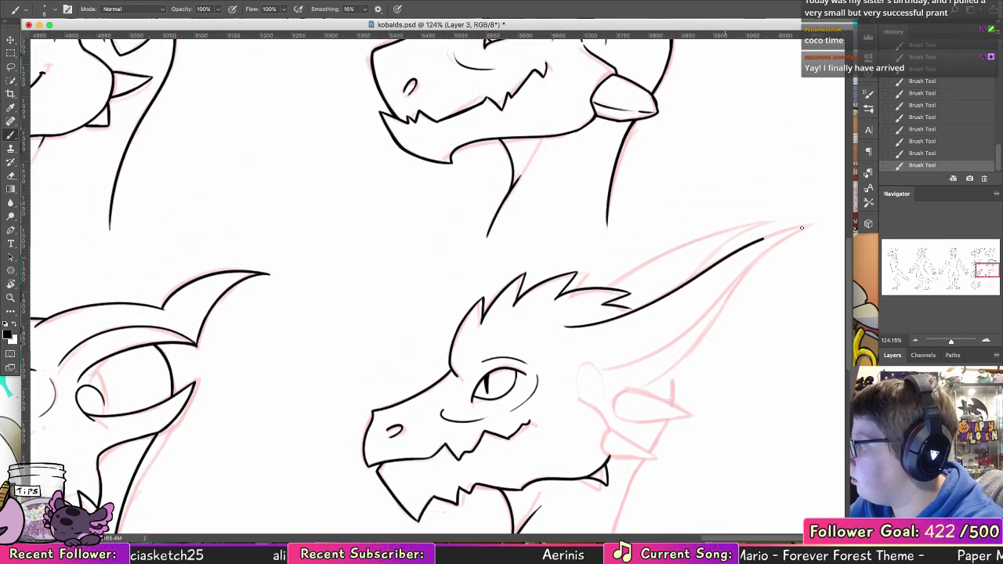
{"action": "key", "text": "super+z"}
{"action": "left_click_drag", "start_coordinate": [562, 327], "coordinate": [813, 219]}
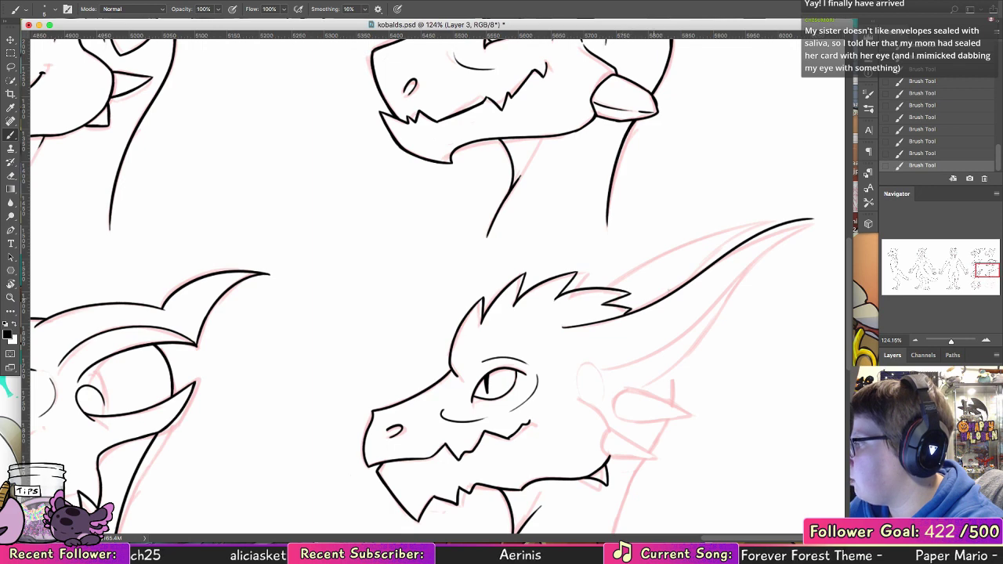
{"action": "mouse_move", "coordinate": [603, 368]}
{"action": "left_mouse_down"}
{"action": "mouse_move", "coordinate": [807, 222]}
{"action": "mouse_move", "coordinate": [755, 249]}
{"action": "left_mouse_up"}
{"action": "key", "text": "super+z"}
{"action": "key", "text": "super+z"}
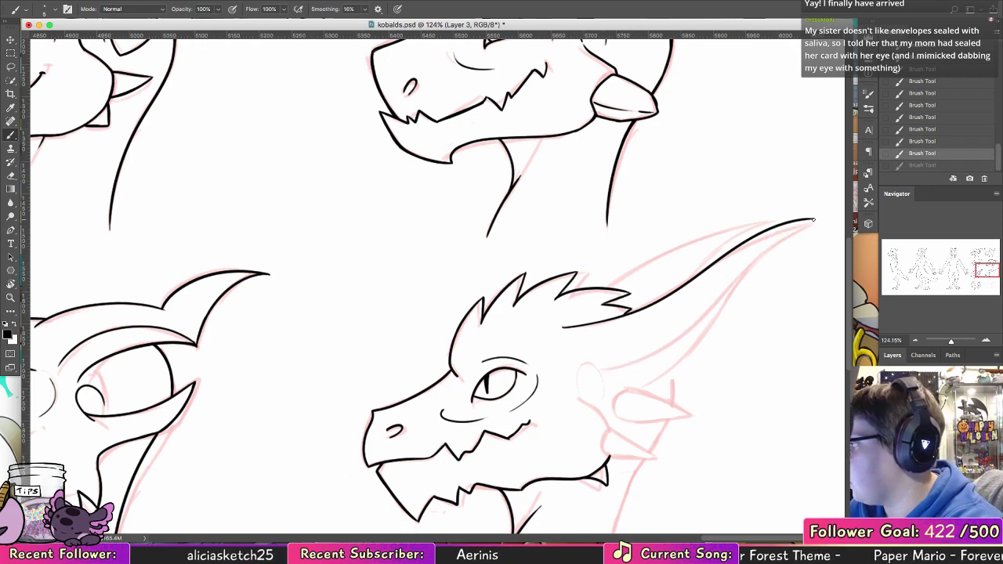
{"action": "mouse_move", "coordinate": [813, 219]}
{"action": "left_mouse_down"}
{"action": "mouse_move", "coordinate": [687, 315]}
{"action": "mouse_move", "coordinate": [597, 367]}
{"action": "left_mouse_up"}
- Ink the outer contour of the lower horn shape, running from beside the cheek up towards the near horn's tip
{"action": "left_click_drag", "start_coordinate": [753, 254], "coordinate": [627, 389]}
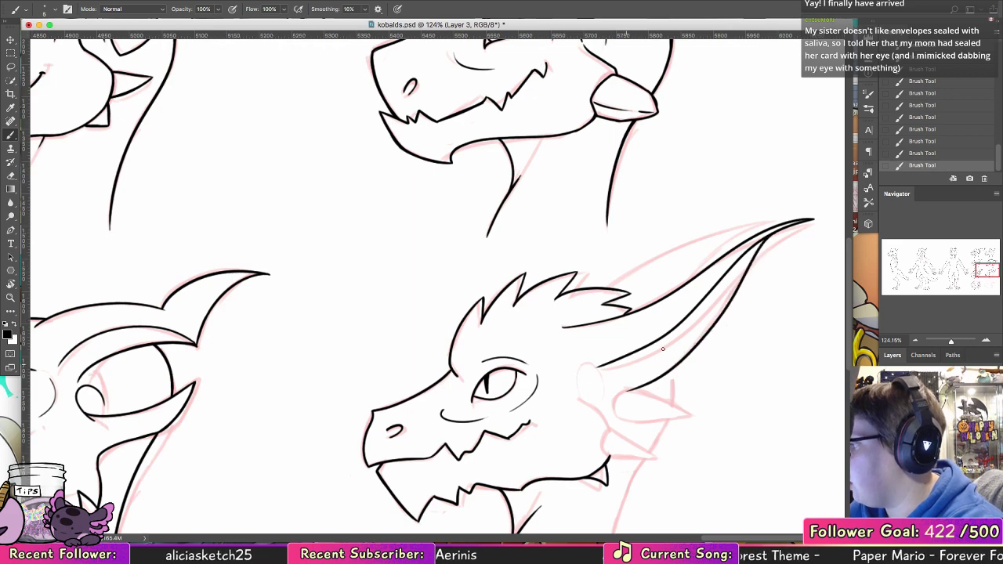
{"action": "key", "text": "super+z"}
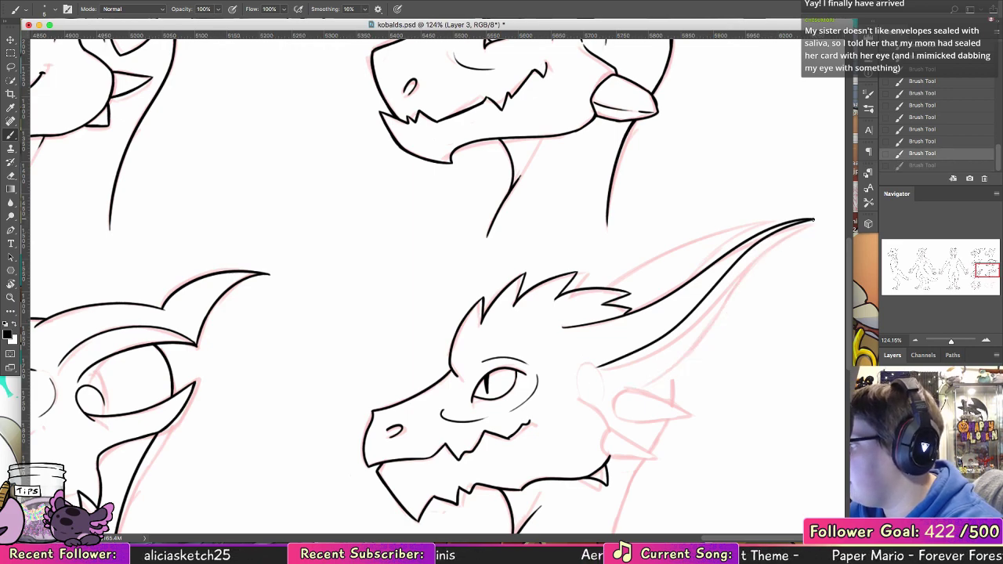
{"action": "left_click_drag", "start_coordinate": [813, 220], "coordinate": [679, 338]}
{"action": "key", "text": "super+z"}
{"action": "mouse_move", "coordinate": [618, 390]}
{"action": "left_mouse_down"}
{"action": "mouse_move", "coordinate": [727, 295]}
{"action": "mouse_move", "coordinate": [774, 233]}
{"action": "left_mouse_up"}
{"action": "key", "text": "super+z"}
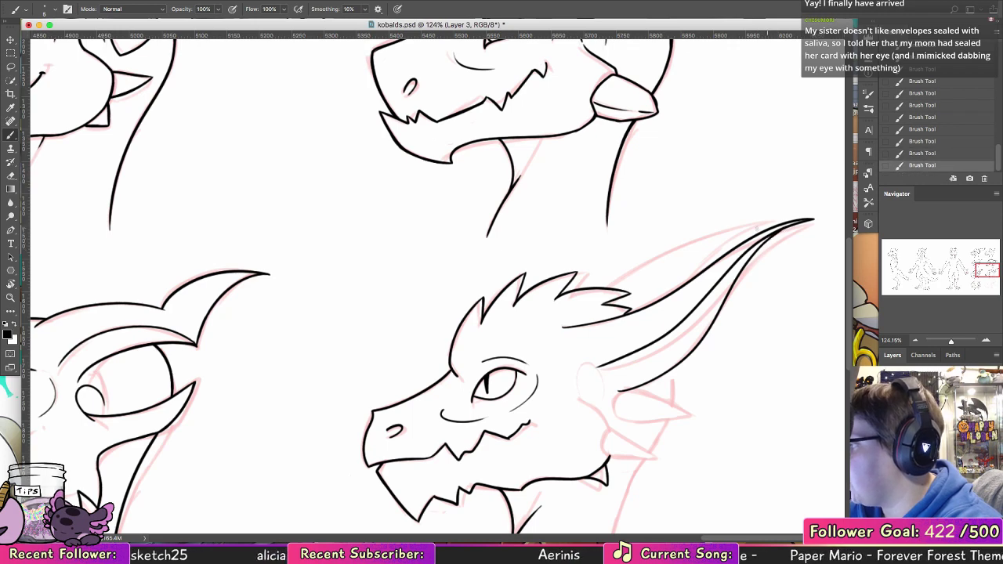
- Ink both edges of the far horn rising behind the crest and the near horn
{"action": "mouse_move", "coordinate": [588, 289]}
{"action": "left_mouse_down"}
{"action": "mouse_move", "coordinate": [674, 245]}
{"action": "mouse_move", "coordinate": [755, 223]}
{"action": "left_mouse_up"}
{"action": "key", "text": "super+z"}
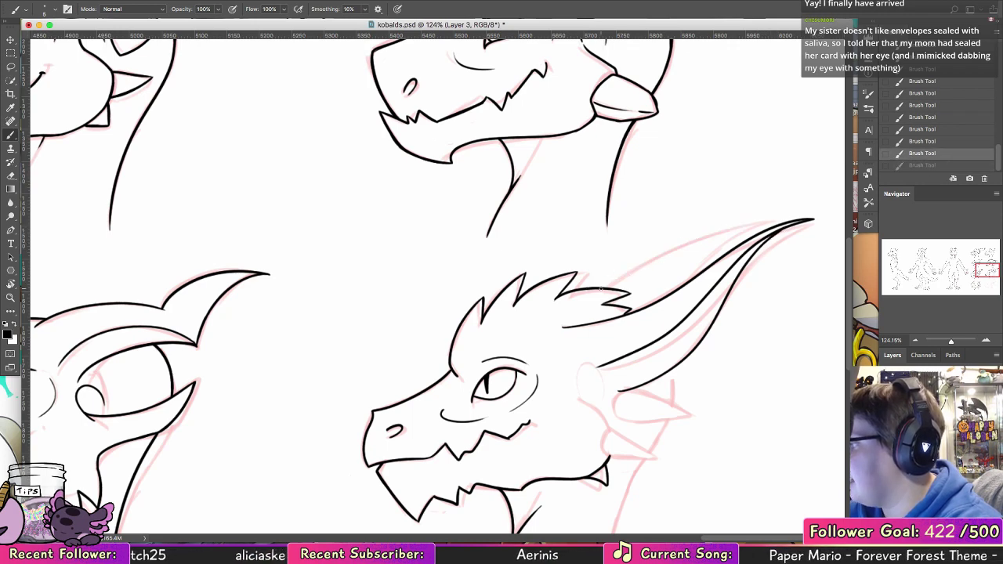
{"action": "mouse_move", "coordinate": [603, 287]}
{"action": "left_mouse_down"}
{"action": "mouse_move", "coordinate": [781, 215]}
{"action": "mouse_move", "coordinate": [771, 217]}
{"action": "left_mouse_up"}
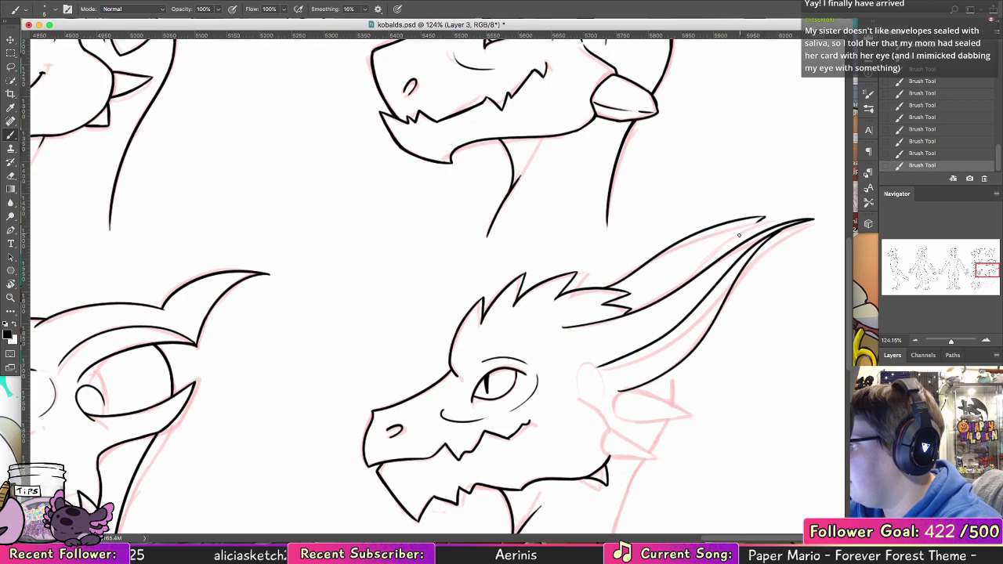
{"action": "key", "text": "super+z"}
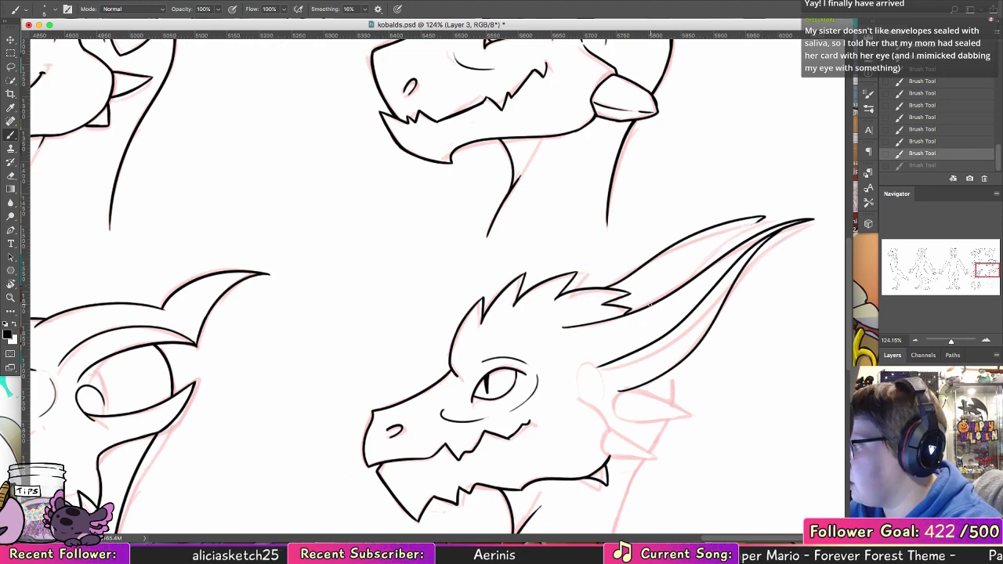
{"action": "left_click_drag", "start_coordinate": [649, 304], "coordinate": [765, 218]}
{"action": "key", "text": "super+z"}
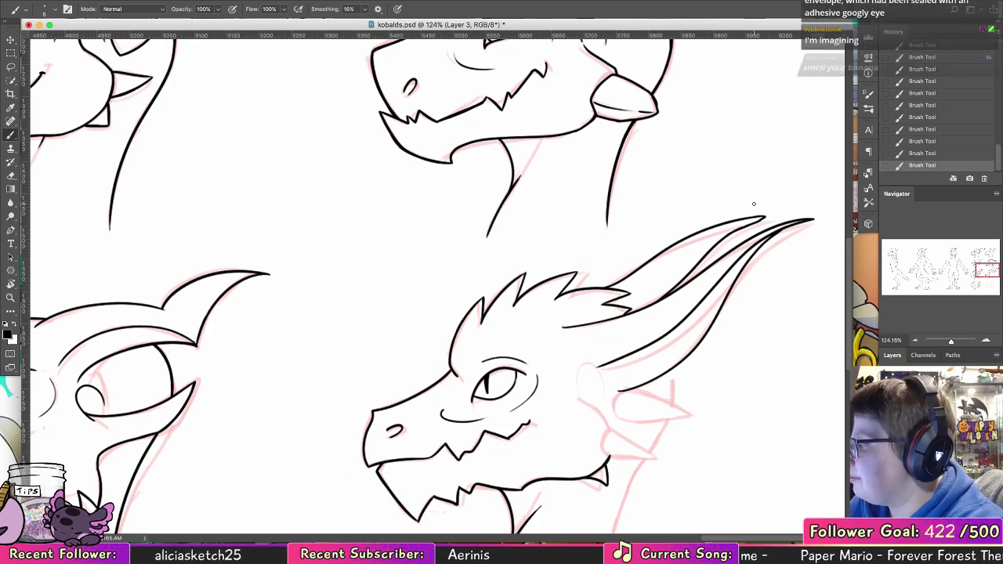
- Ink the rear edge of the cheek and the two pointed spikes projecting backwards from it
{"action": "left_click_drag", "start_coordinate": [685, 393], "coordinate": [647, 241]}
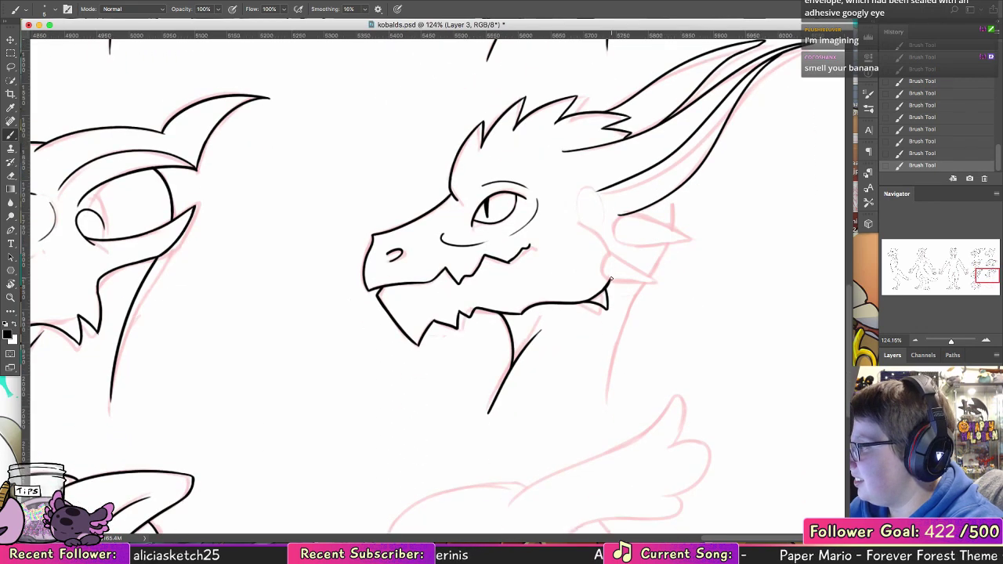
{"action": "mouse_move", "coordinate": [607, 276]}
{"action": "left_mouse_down"}
{"action": "mouse_move", "coordinate": [655, 277]}
{"action": "mouse_move", "coordinate": [569, 213]}
{"action": "mouse_move", "coordinate": [679, 225]}
{"action": "left_mouse_up"}
{"action": "key", "text": "super+z"}
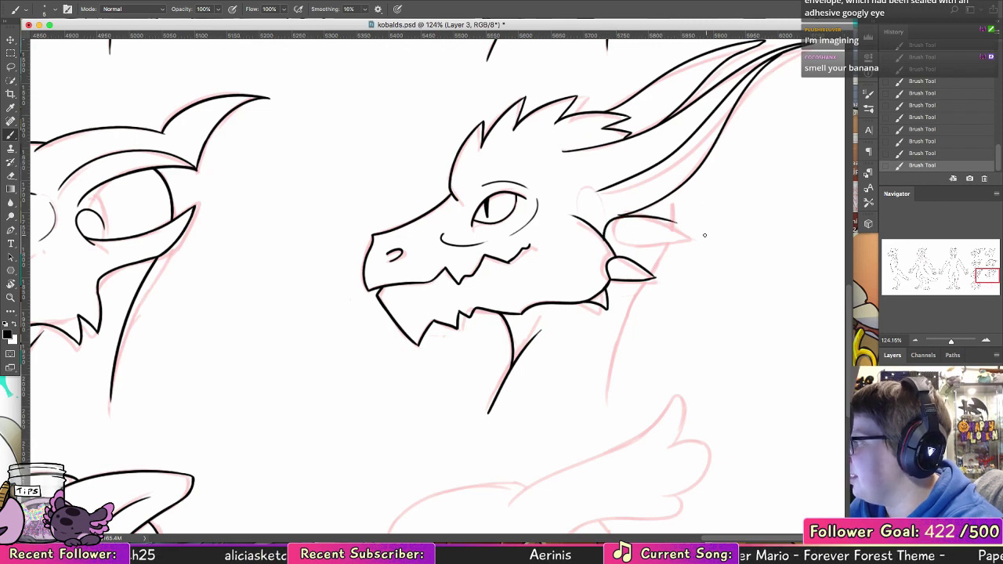
{"action": "key", "text": "super+z"}
{"action": "mouse_move", "coordinate": [604, 240]}
{"action": "left_mouse_down"}
{"action": "mouse_move", "coordinate": [639, 215]}
{"action": "mouse_move", "coordinate": [679, 230]}
{"action": "left_mouse_up"}
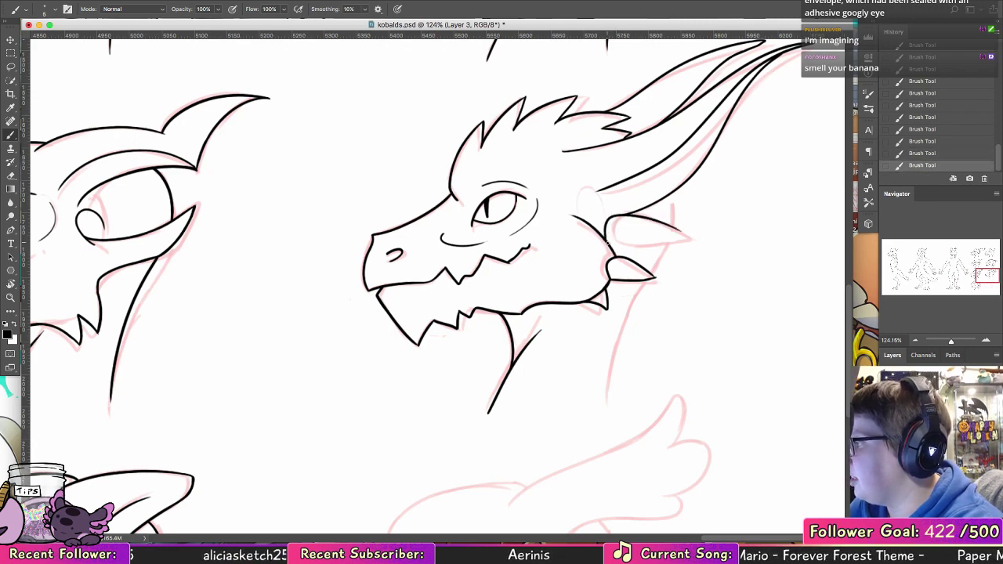
{"action": "left_click_drag", "start_coordinate": [607, 246], "coordinate": [680, 231]}
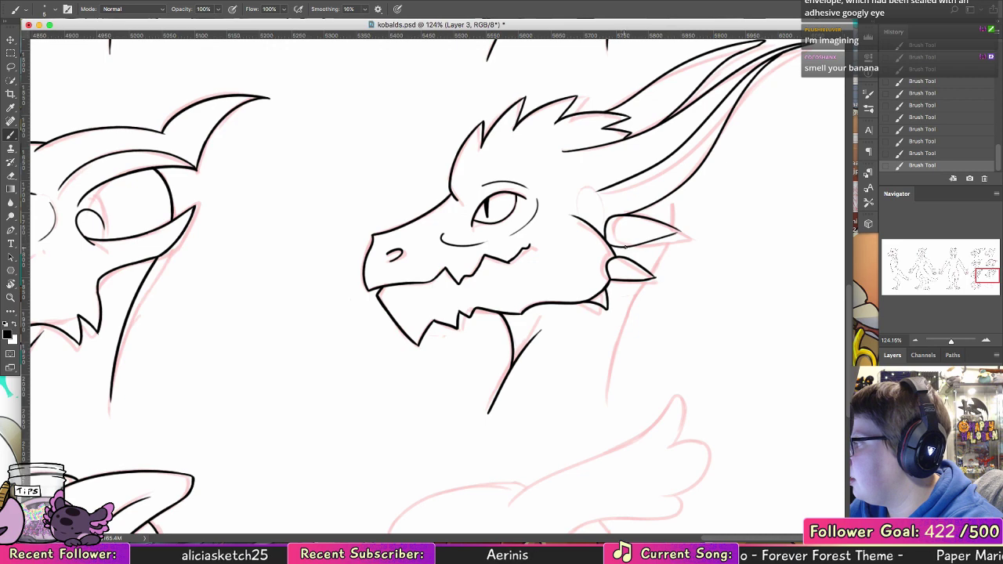
{"action": "left_click_drag", "start_coordinate": [624, 247], "coordinate": [679, 233]}
- Ink the back neck line from the lower horn down past the cheek spikes to the base of the neck
{"action": "left_click_drag", "start_coordinate": [671, 193], "coordinate": [677, 228]}
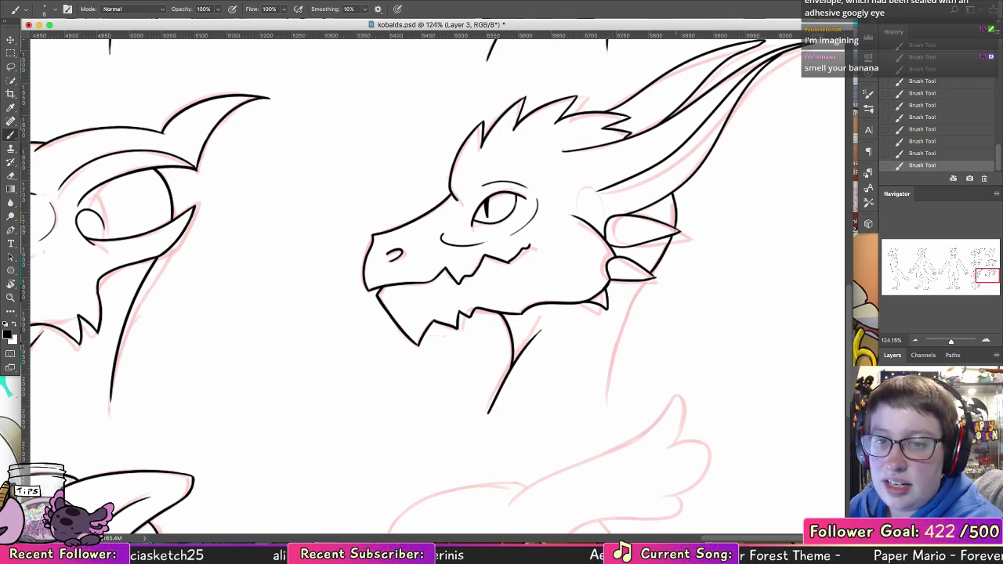
{"action": "scroll", "coordinate": [611, 313], "scroll_direction": "down", "scroll_amount": 5}
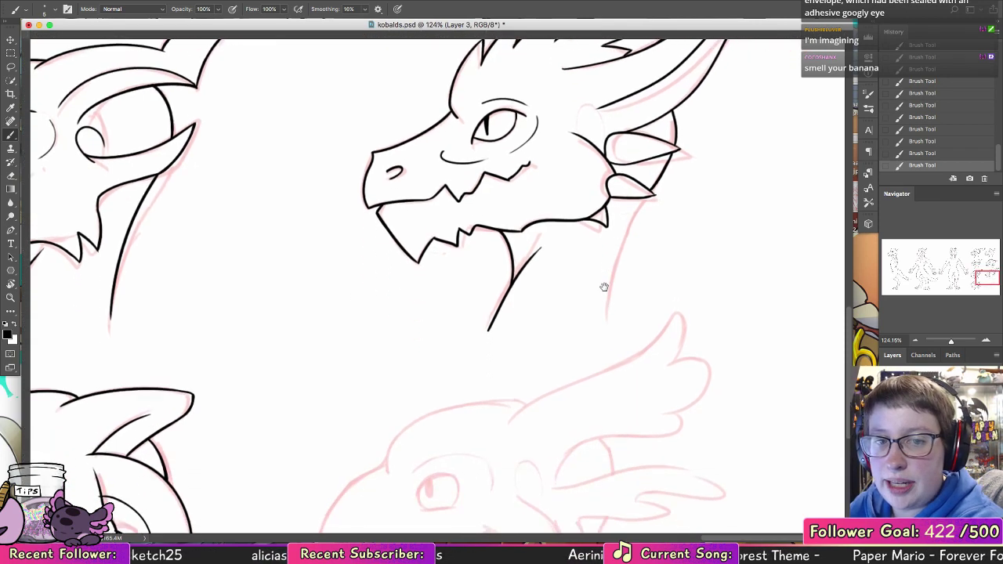
{"action": "left_click_drag", "start_coordinate": [645, 197], "coordinate": [605, 325]}
{"action": "key", "text": "super+z"}
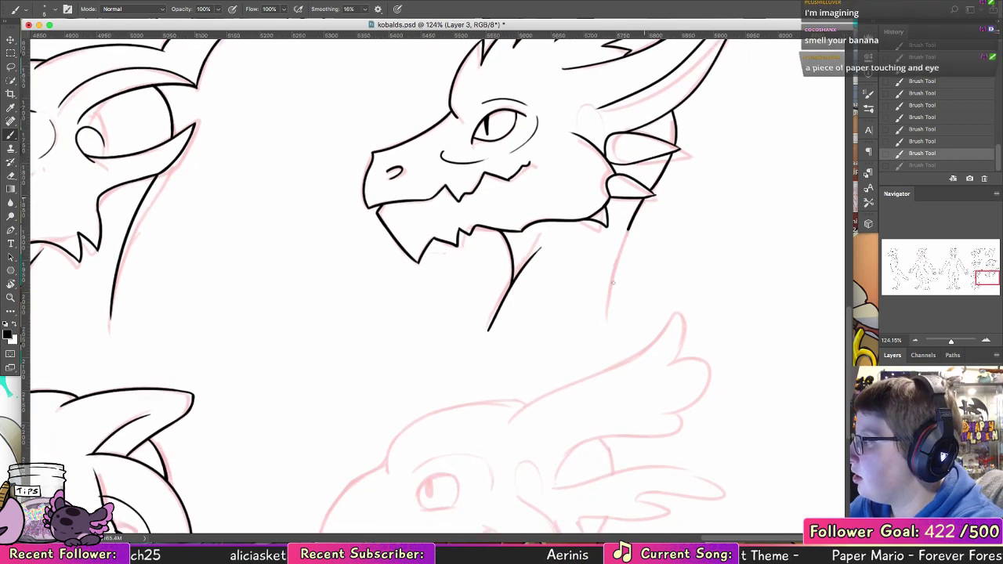
{"action": "left_click_drag", "start_coordinate": [644, 199], "coordinate": [615, 318]}
- Ink the eye outline and its pupil on the right head sketch in the fourth row
{"action": "scroll", "coordinate": [609, 348], "scroll_direction": "down", "scroll_amount": 15}
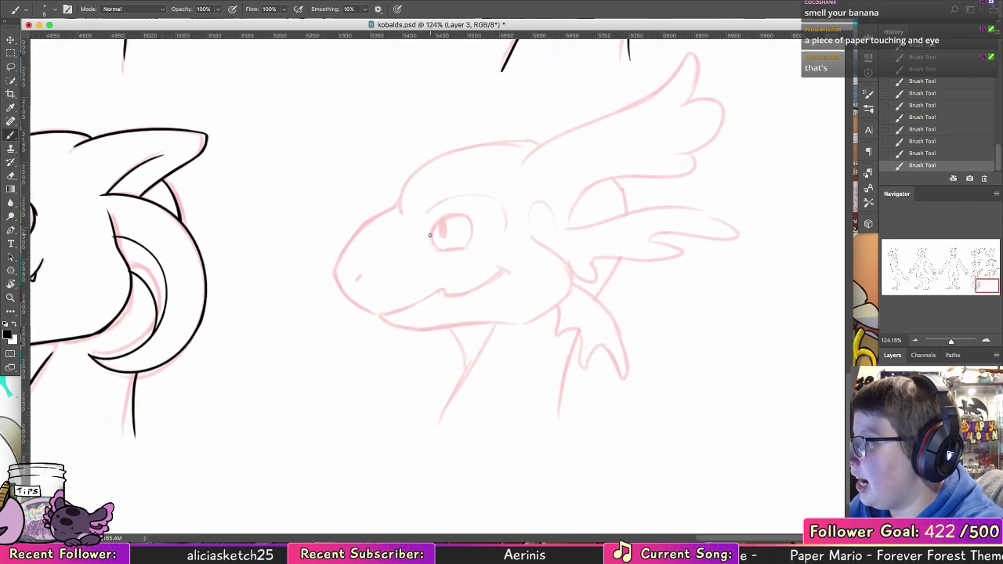
{"action": "mouse_move", "coordinate": [429, 234]}
{"action": "left_mouse_down"}
{"action": "mouse_move", "coordinate": [474, 234]}
{"action": "mouse_move", "coordinate": [432, 252]}
{"action": "mouse_move", "coordinate": [473, 232]}
{"action": "left_mouse_up"}
{"action": "key", "text": "super+z"}
{"action": "key", "text": "super+z"}
{"action": "key", "text": "super+z"}
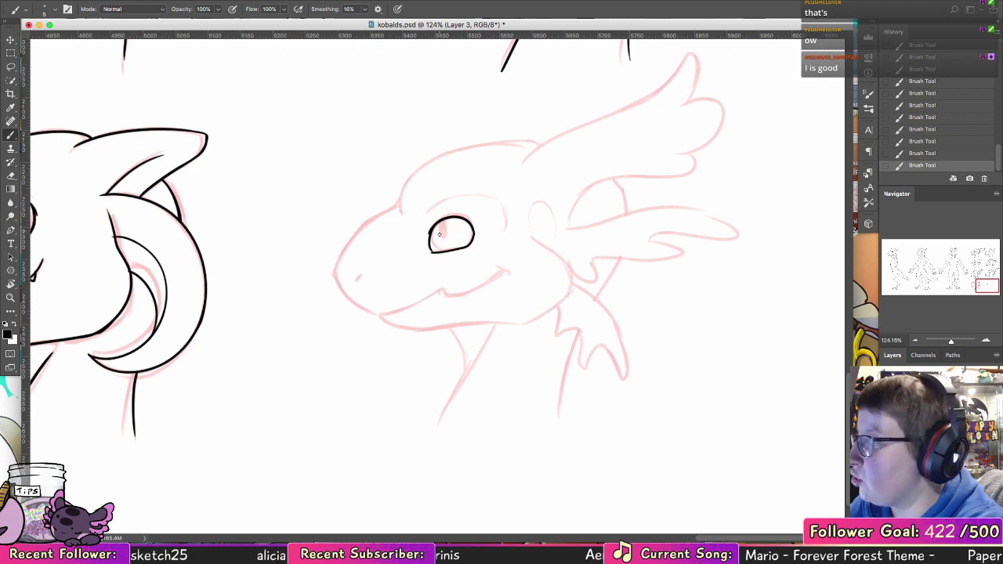
{"action": "left_click_drag", "start_coordinate": [439, 225], "coordinate": [440, 238]}
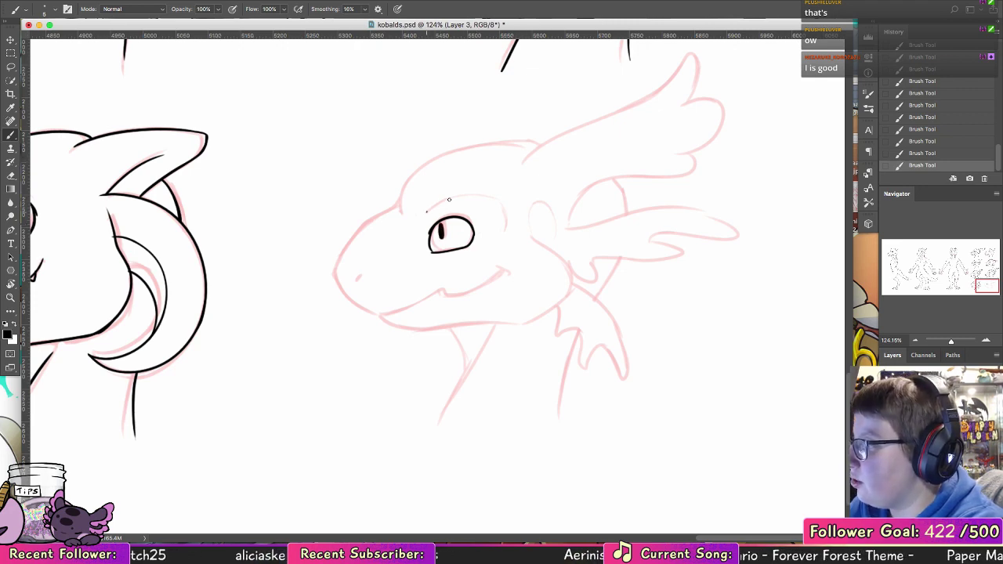
- Ink the brow arc above the eye and the top line of the snout on the right head in the fourth row
{"action": "mouse_move", "coordinate": [448, 199]}
{"action": "left_mouse_down"}
{"action": "mouse_move", "coordinate": [504, 240]}
{"action": "mouse_move", "coordinate": [507, 215]}
{"action": "mouse_move", "coordinate": [510, 234]}
{"action": "left_mouse_up"}
{"action": "key", "text": "super+z"}
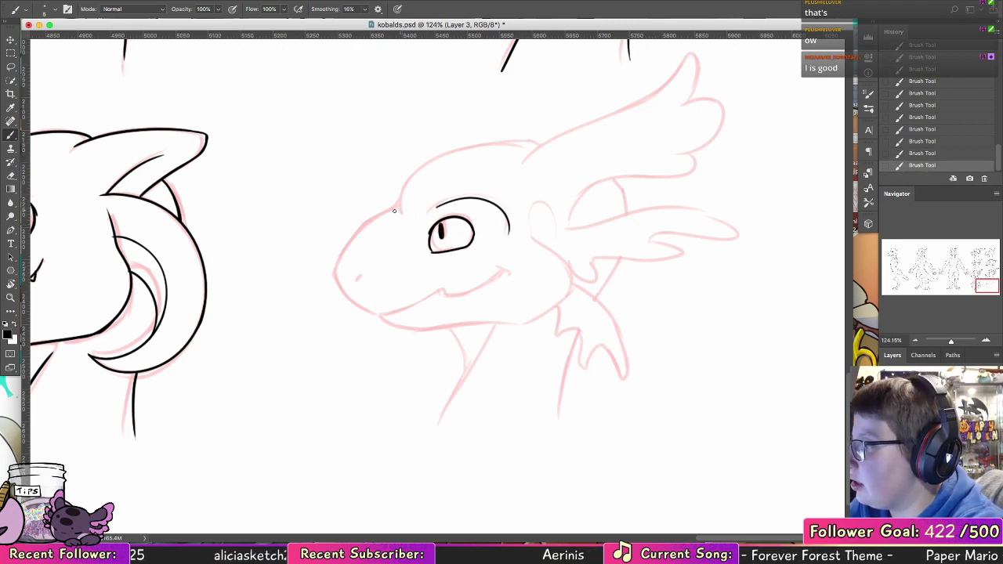
{"action": "left_click_drag", "start_coordinate": [398, 202], "coordinate": [336, 274]}
{"action": "key", "text": "ctrl+z"}
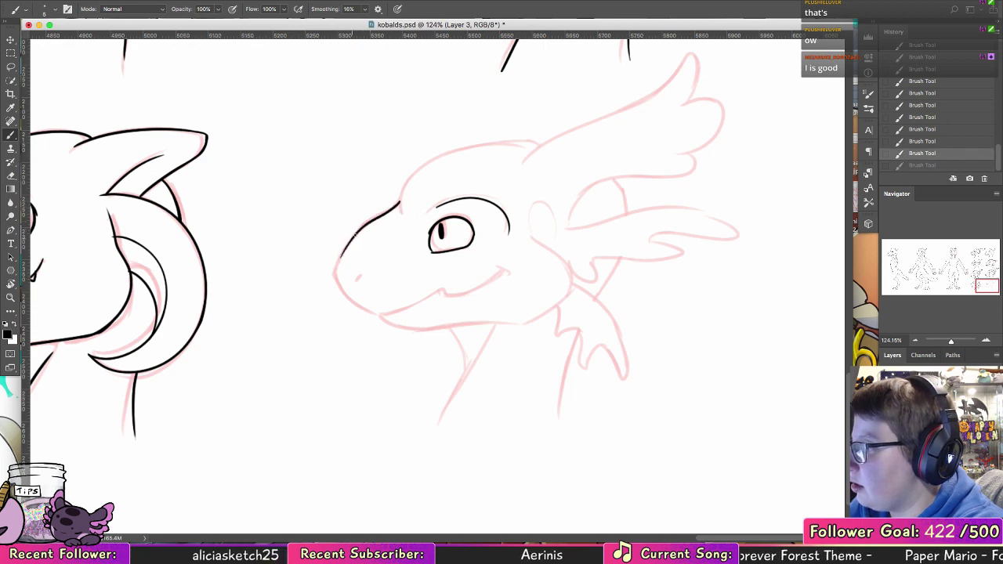
- Ink the rounded front of the snout, the jagged toothed mouth line and the nostril with its crease
{"action": "left_click_drag", "start_coordinate": [355, 234], "coordinate": [336, 271]}
{"action": "key", "text": "super+z"}
{"action": "mouse_move", "coordinate": [356, 233]}
{"action": "left_mouse_down"}
{"action": "mouse_move", "coordinate": [375, 317]}
{"action": "mouse_move", "coordinate": [355, 304]}
{"action": "mouse_move", "coordinate": [381, 313]}
{"action": "mouse_move", "coordinate": [413, 299]}
{"action": "mouse_move", "coordinate": [439, 310]}
{"action": "mouse_move", "coordinate": [446, 289]}
{"action": "mouse_move", "coordinate": [502, 274]}
{"action": "left_mouse_up"}
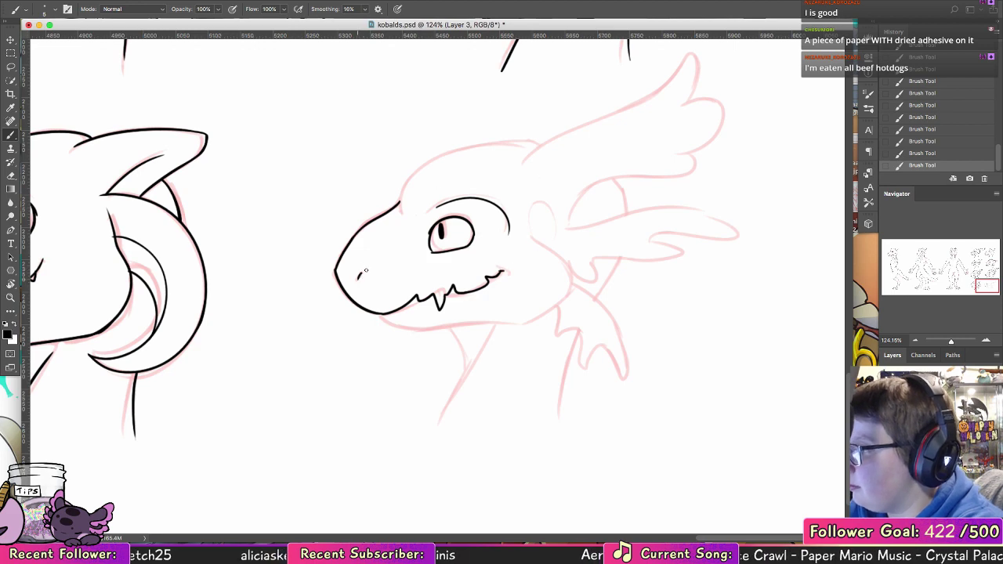
{"action": "left_click_drag", "start_coordinate": [359, 270], "coordinate": [365, 274]}
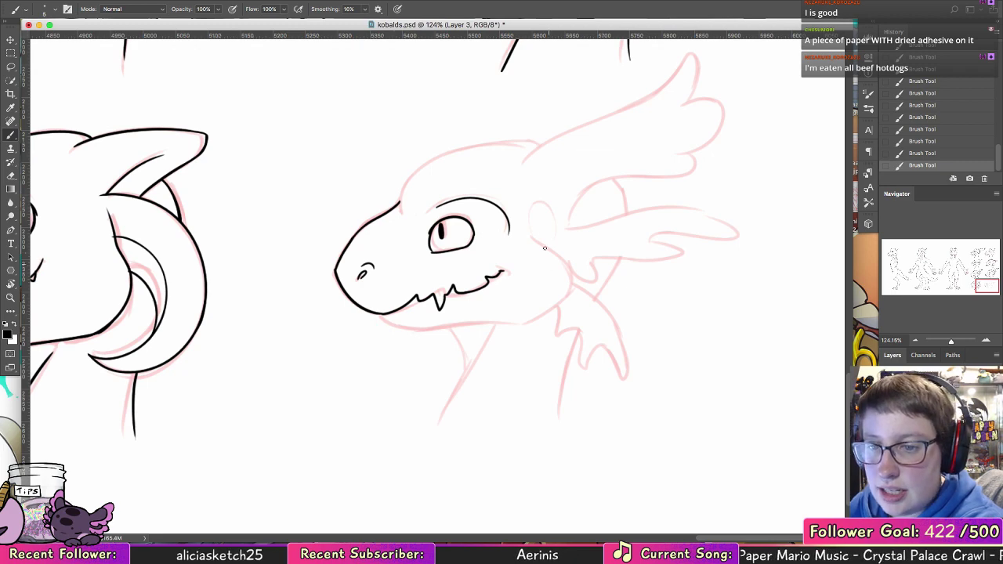
- Ink the crown of the head from the brow to the upper fin, with a small pointed notch above the forehead
{"action": "left_click_drag", "start_coordinate": [400, 212], "coordinate": [445, 153]}
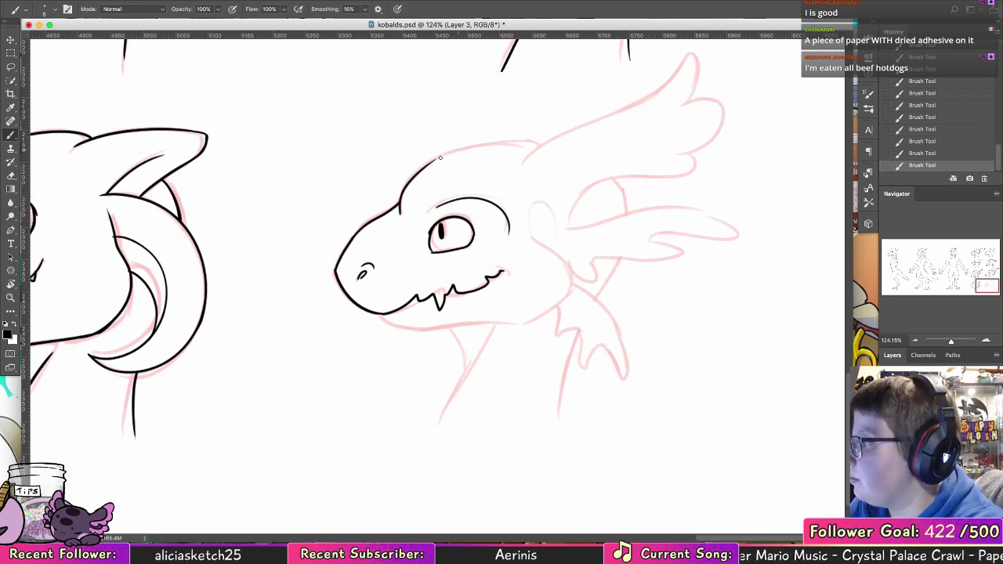
{"action": "key", "text": "super+z"}
{"action": "left_click_drag", "start_coordinate": [400, 211], "coordinate": [497, 142]}
{"action": "left_click_drag", "start_coordinate": [431, 157], "coordinate": [543, 145]}
{"action": "key", "text": "super+z"}
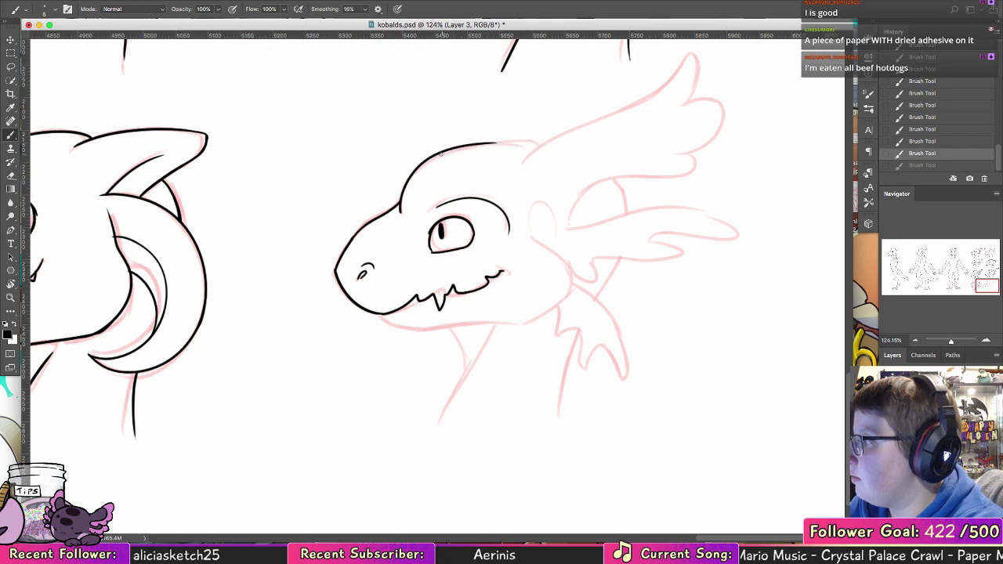
{"action": "left_click_drag", "start_coordinate": [444, 151], "coordinate": [549, 145]}
{"action": "key", "text": "super+z"}
{"action": "key", "text": "super+z"}
{"action": "mouse_move", "coordinate": [400, 211]}
{"action": "left_mouse_down"}
{"action": "mouse_move", "coordinate": [418, 170]}
{"action": "mouse_move", "coordinate": [495, 146]}
{"action": "mouse_move", "coordinate": [534, 146]}
{"action": "left_mouse_up"}
{"action": "key", "text": "super+z"}
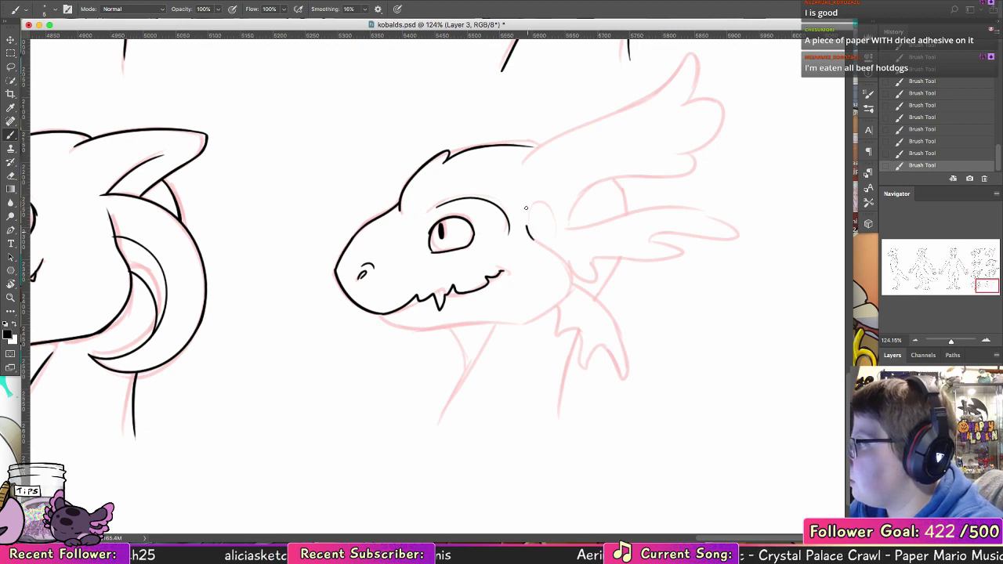
- Ink the ear opening, rear cheek and lower jaw, and erase the stray line end at the jaw corner
{"action": "mouse_move", "coordinate": [526, 233]}
{"action": "left_mouse_down"}
{"action": "mouse_move", "coordinate": [551, 230]}
{"action": "mouse_move", "coordinate": [576, 292]}
{"action": "left_mouse_up"}
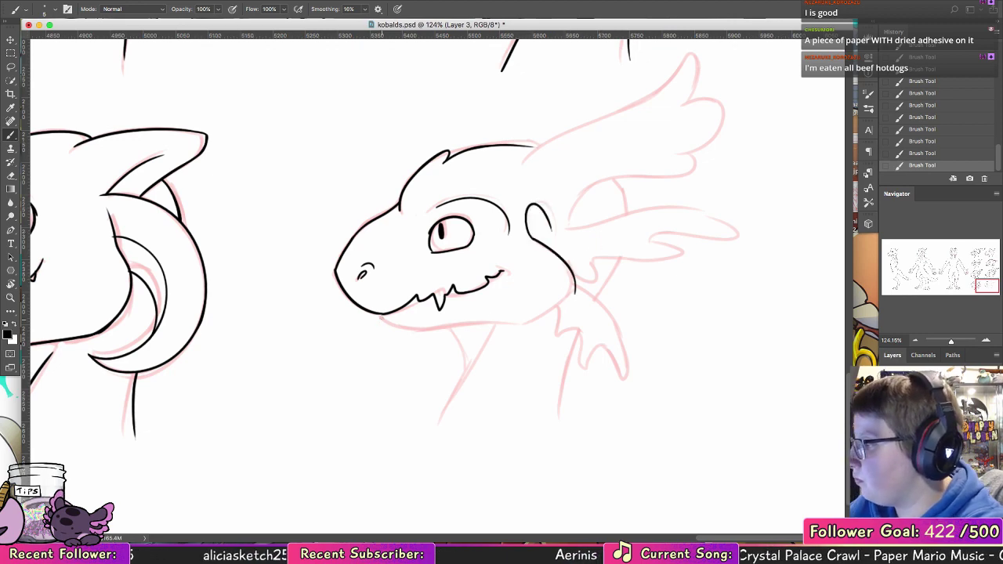
{"action": "mouse_move", "coordinate": [379, 316]}
{"action": "left_mouse_down"}
{"action": "mouse_move", "coordinate": [449, 329]}
{"action": "mouse_move", "coordinate": [409, 330]}
{"action": "mouse_move", "coordinate": [490, 322]}
{"action": "left_mouse_up"}
{"action": "key", "text": "super+z"}
{"action": "mouse_move", "coordinate": [410, 330]}
{"action": "left_mouse_down"}
{"action": "mouse_move", "coordinate": [539, 318]}
{"action": "mouse_move", "coordinate": [566, 304]}
{"action": "mouse_move", "coordinate": [580, 271]}
{"action": "mouse_move", "coordinate": [541, 312]}
{"action": "mouse_move", "coordinate": [506, 324]}
{"action": "mouse_move", "coordinate": [547, 311]}
{"action": "left_mouse_up"}
{"action": "key", "text": "super+z"}
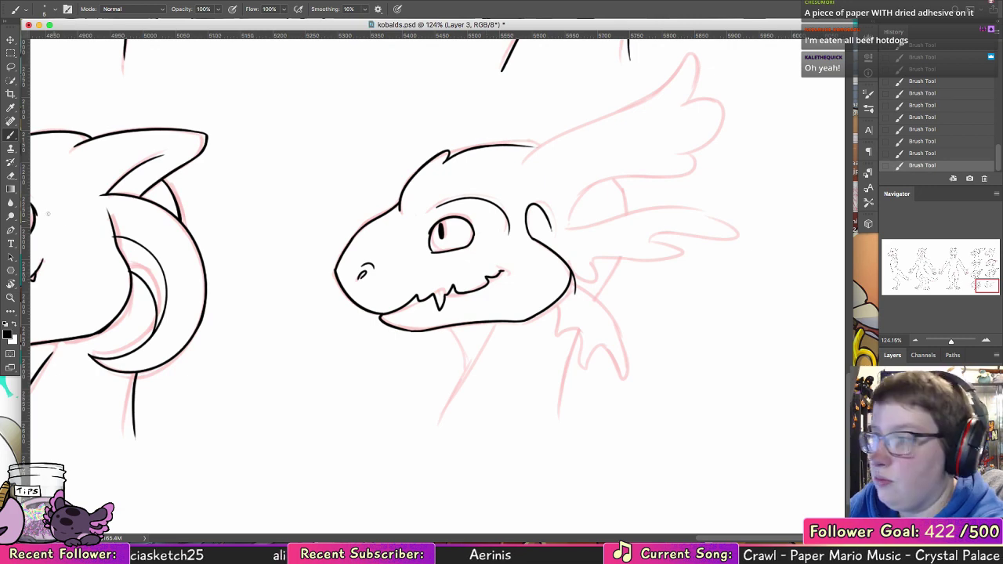
{"action": "key", "text": "e"}
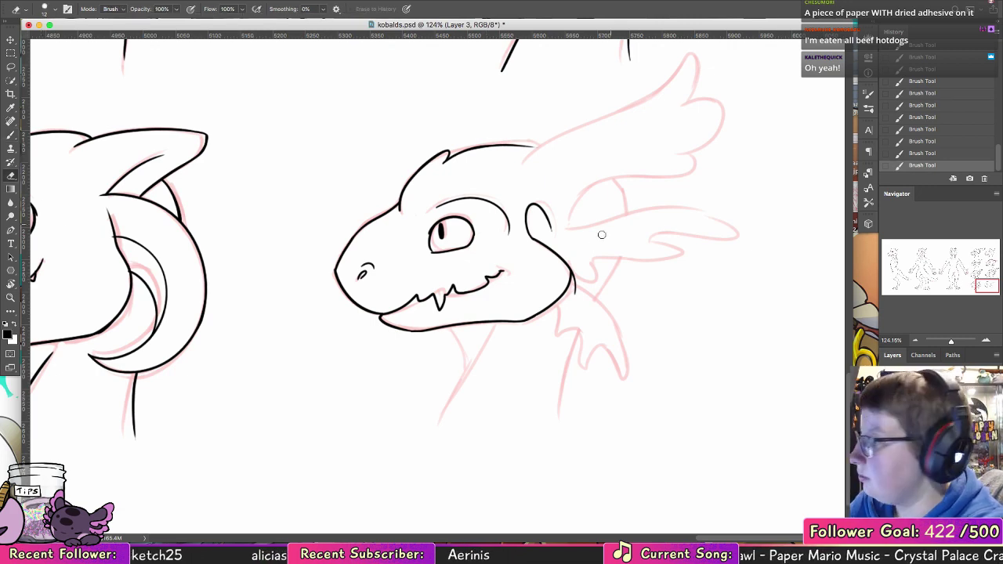
{"action": "left_click_drag", "start_coordinate": [576, 291], "coordinate": [575, 275]}
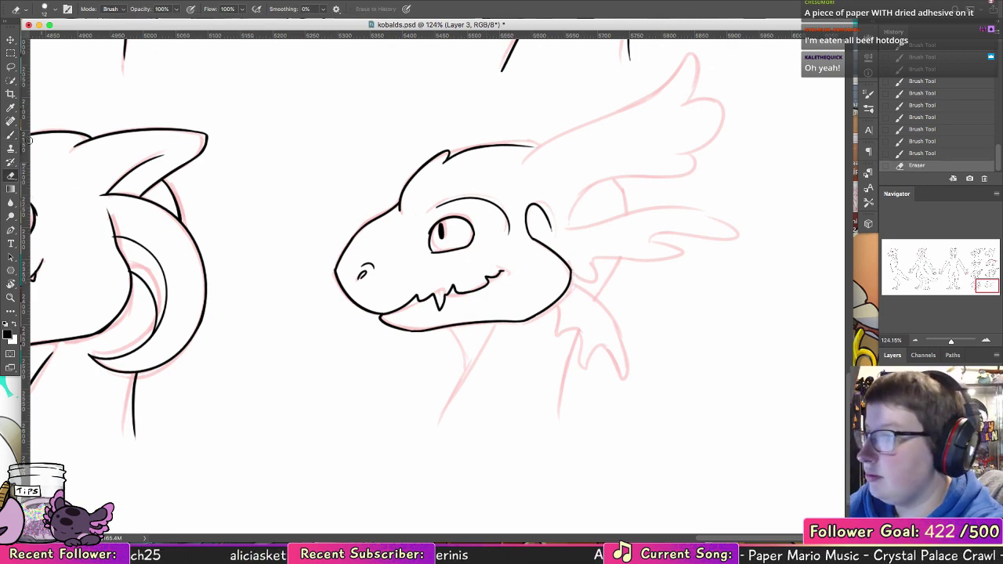
- Ink the curved throat line beneath the jaw and the front neck line running down from it
{"action": "key", "text": "b"}
{"action": "left_click_drag", "start_coordinate": [452, 328], "coordinate": [465, 377]}
{"action": "key", "text": "super+z"}
{"action": "left_click_drag", "start_coordinate": [453, 328], "coordinate": [466, 371]}
{"action": "key", "text": "super+z"}
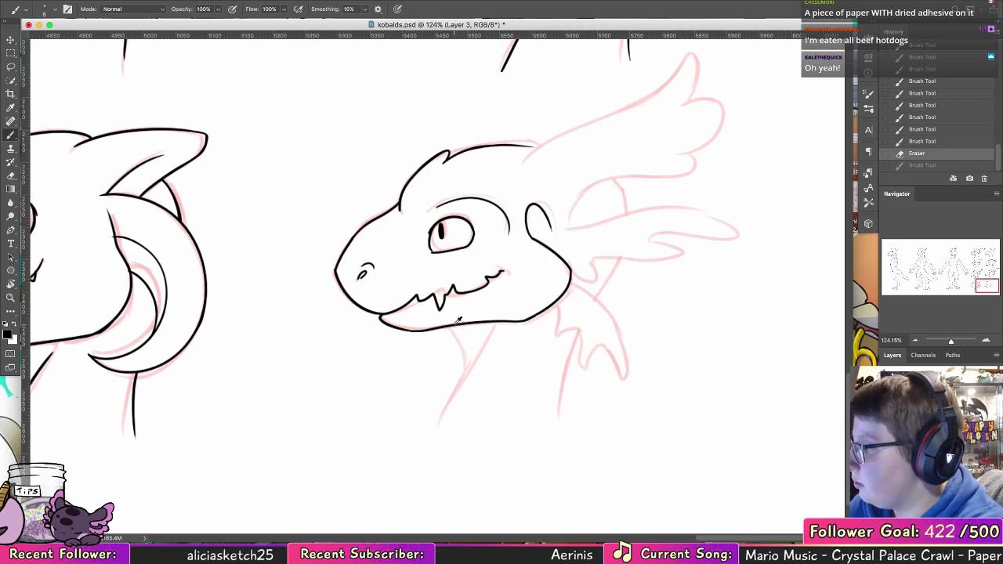
{"action": "left_click_drag", "start_coordinate": [454, 326], "coordinate": [462, 381]}
{"action": "left_click_drag", "start_coordinate": [481, 346], "coordinate": [442, 422]}
{"action": "key", "text": "super+z"}
{"action": "key", "text": "super+shift+z"}
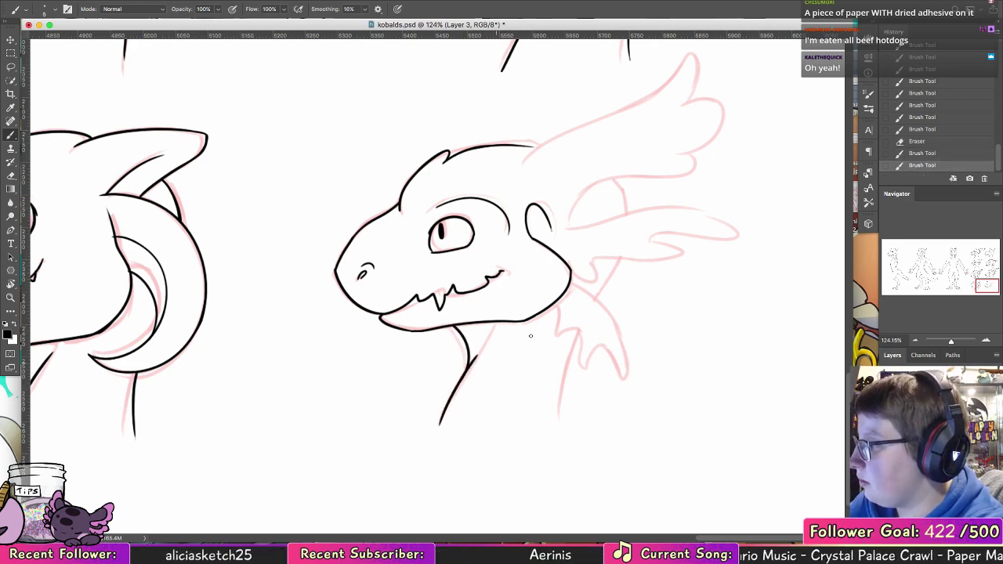
- Ink the top edge of the upper head fin, sweeping back from the crown to a sharp curved tip
{"action": "mouse_move", "coordinate": [542, 318]}
{"action": "left_mouse_down"}
{"action": "mouse_move", "coordinate": [528, 368]}
{"action": "mouse_move", "coordinate": [529, 506]}
{"action": "left_mouse_up"}
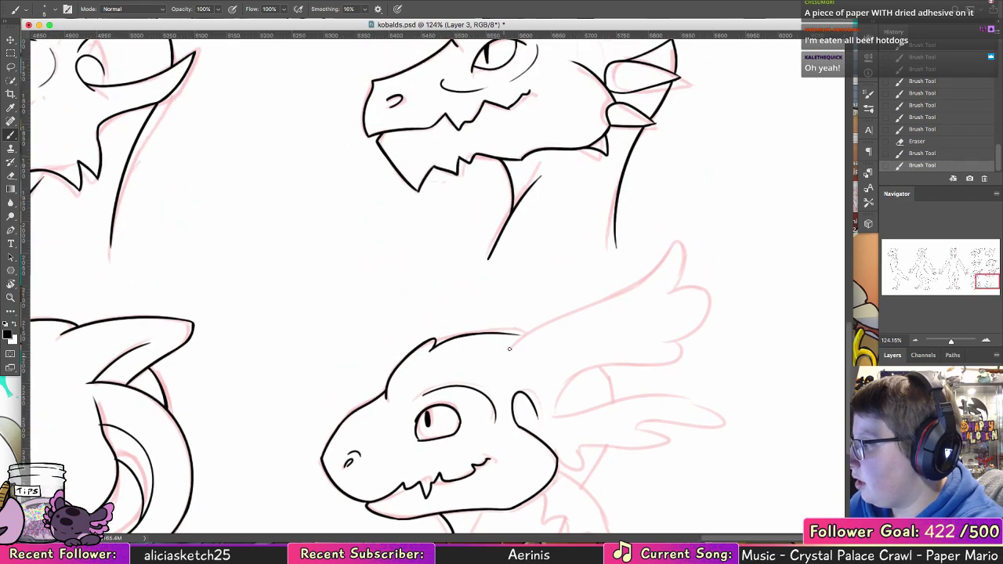
{"action": "key", "text": "super+z"}
{"action": "mouse_move", "coordinate": [509, 347]}
{"action": "left_mouse_down"}
{"action": "mouse_move", "coordinate": [657, 280]}
{"action": "mouse_move", "coordinate": [610, 295]}
{"action": "mouse_move", "coordinate": [689, 223]}
{"action": "mouse_move", "coordinate": [666, 256]}
{"action": "mouse_move", "coordinate": [686, 261]}
{"action": "mouse_move", "coordinate": [668, 292]}
{"action": "left_mouse_up"}
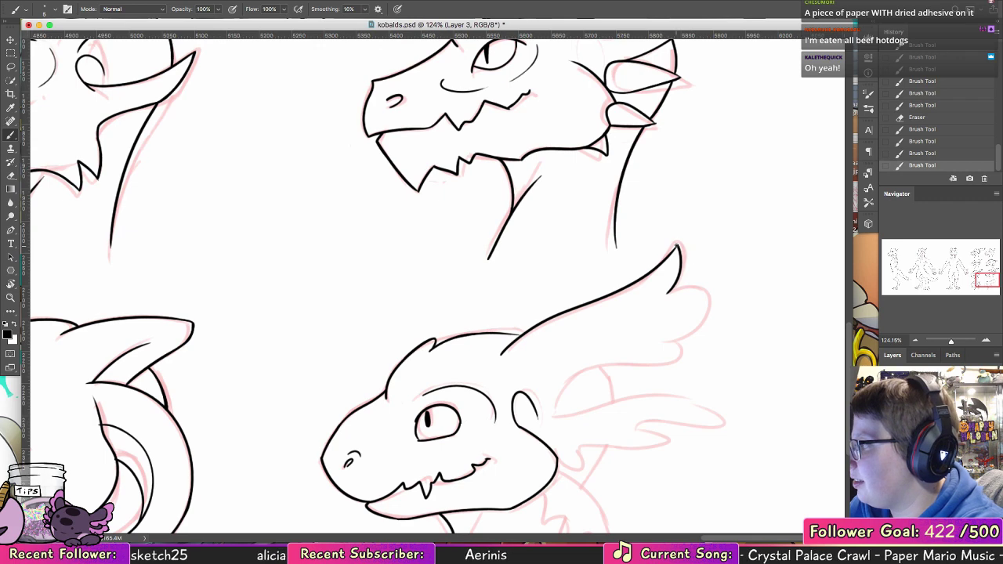
{"action": "left_click_drag", "start_coordinate": [677, 246], "coordinate": [680, 250]}
{"action": "left_click_drag", "start_coordinate": [676, 247], "coordinate": [679, 249]}
{"action": "key", "text": "super+z"}
{"action": "key", "text": "super+z"}
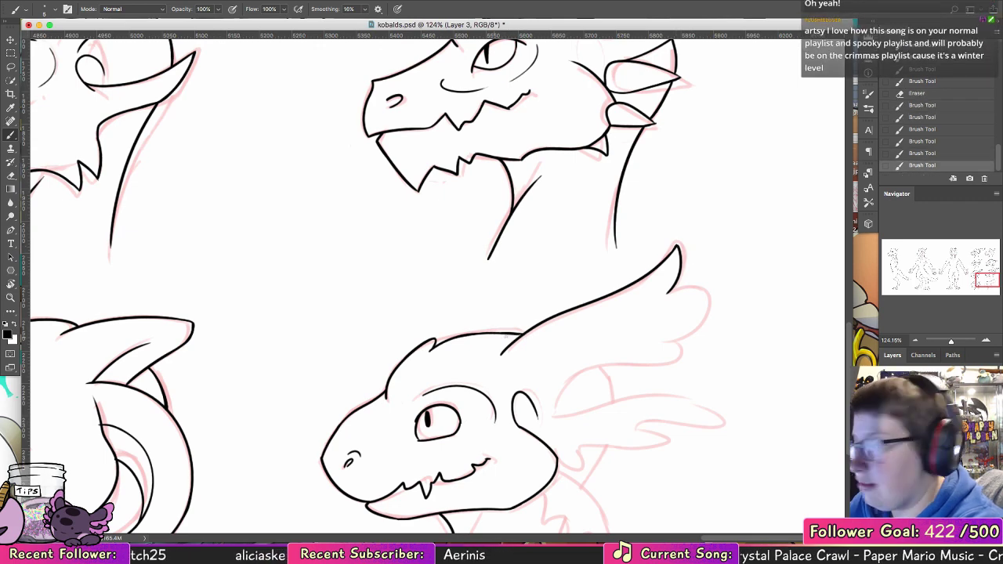
- Ink the upper fin's remaining pointed tips, inner crease and lower edge down to its base beside the ear
{"action": "scroll", "coordinate": [704, 275], "scroll_direction": "down", "scroll_amount": 3}
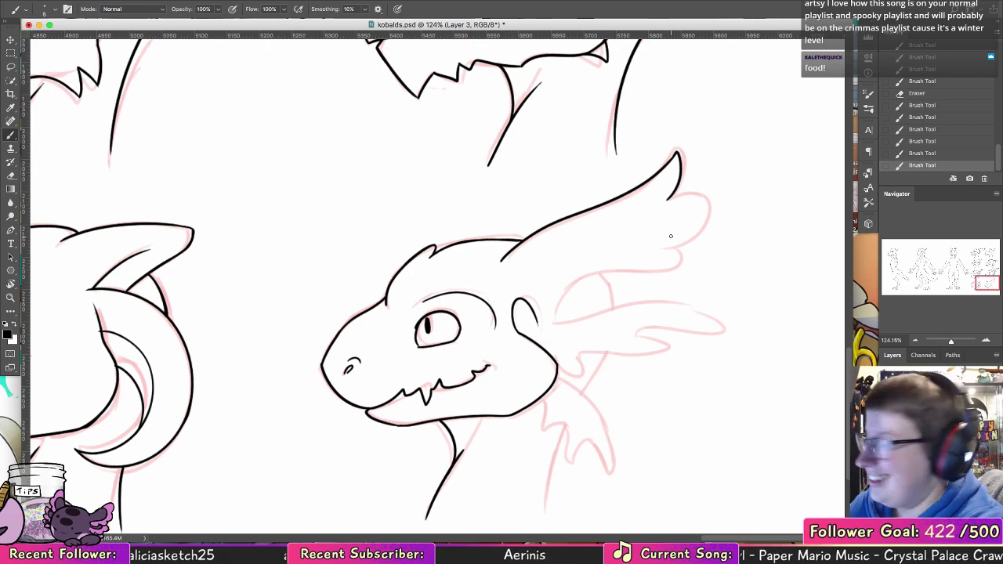
{"action": "mouse_move", "coordinate": [668, 199]}
{"action": "left_mouse_down"}
{"action": "mouse_move", "coordinate": [704, 191]}
{"action": "mouse_move", "coordinate": [649, 249]}
{"action": "mouse_move", "coordinate": [676, 243]}
{"action": "mouse_move", "coordinate": [657, 264]}
{"action": "mouse_move", "coordinate": [566, 283]}
{"action": "mouse_move", "coordinate": [547, 319]}
{"action": "mouse_move", "coordinate": [565, 271]}
{"action": "mouse_move", "coordinate": [613, 228]}
{"action": "left_mouse_up"}
{"action": "key", "text": "super+z"}
{"action": "key", "text": "super+z"}
{"action": "key", "text": "super+z"}
{"action": "key", "text": "super+z"}
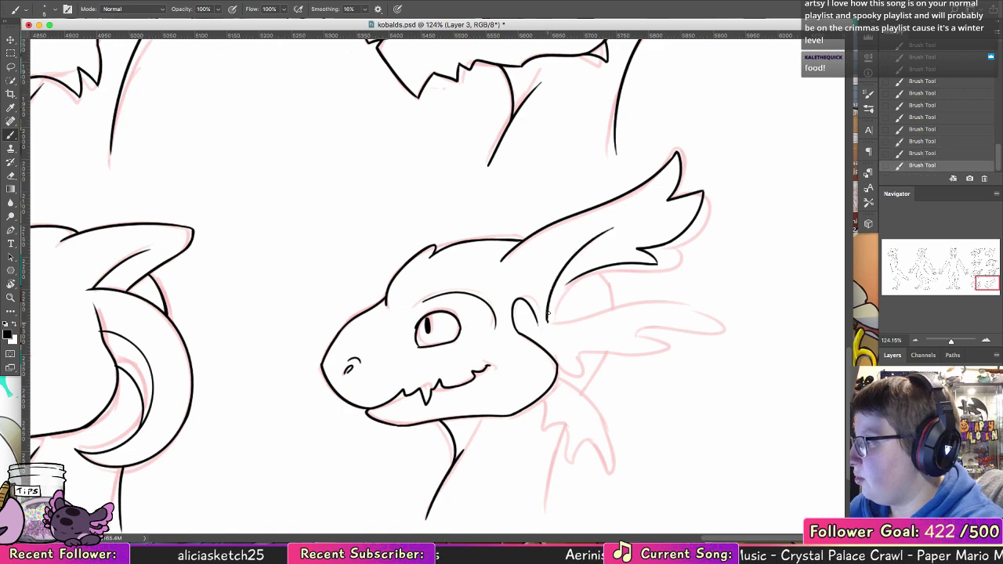
{"action": "mouse_move", "coordinate": [547, 321]}
{"action": "left_mouse_down"}
{"action": "mouse_move", "coordinate": [591, 271]}
{"action": "mouse_move", "coordinate": [547, 318]}
{"action": "left_mouse_up"}
{"action": "key", "text": "super+z"}
{"action": "key", "text": "super+z"}
- Ink the middle fin's long top edge, pointed tips and jagged lower edge back to the cheek
{"action": "left_click_drag", "start_coordinate": [741, 308], "coordinate": [756, 199]}
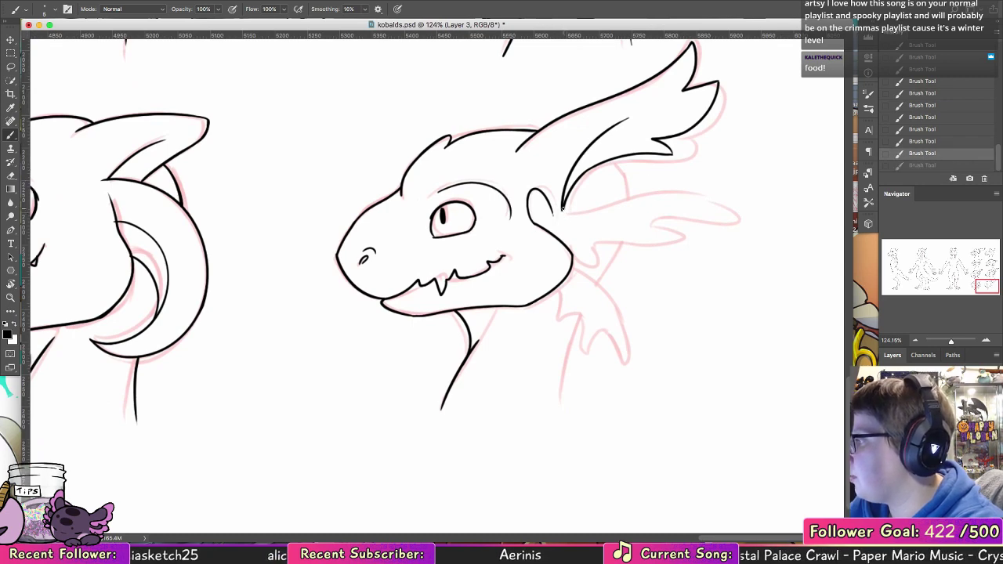
{"action": "mouse_move", "coordinate": [561, 212]}
{"action": "left_mouse_down"}
{"action": "mouse_move", "coordinate": [747, 216]}
{"action": "mouse_move", "coordinate": [657, 203]}
{"action": "mouse_move", "coordinate": [735, 214]}
{"action": "left_mouse_up"}
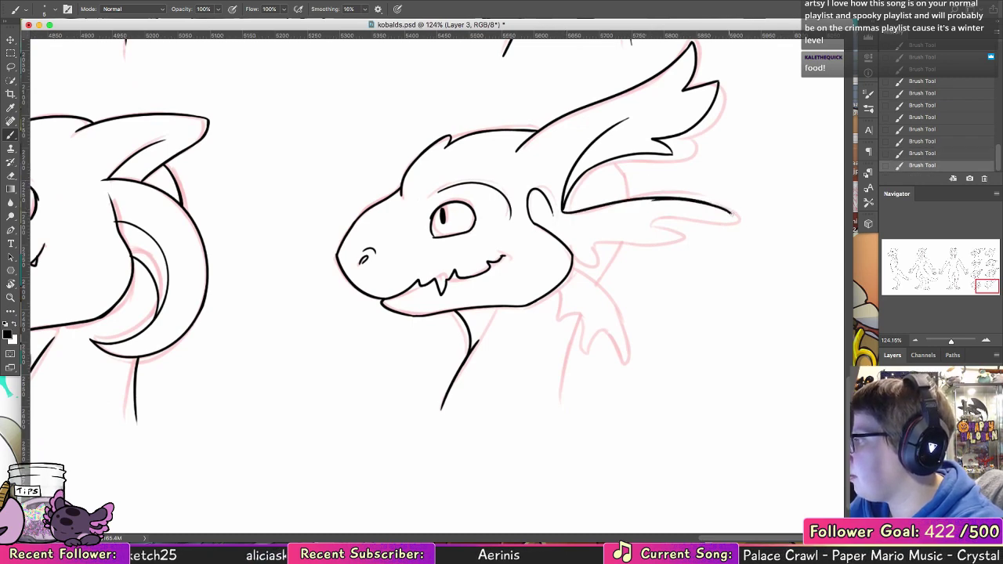
{"action": "key", "text": "super+z"}
{"action": "mouse_move", "coordinate": [672, 199]}
{"action": "left_mouse_down"}
{"action": "mouse_move", "coordinate": [734, 215]}
{"action": "mouse_move", "coordinate": [661, 216]}
{"action": "mouse_move", "coordinate": [690, 234]}
{"action": "mouse_move", "coordinate": [571, 244]}
{"action": "left_mouse_up"}
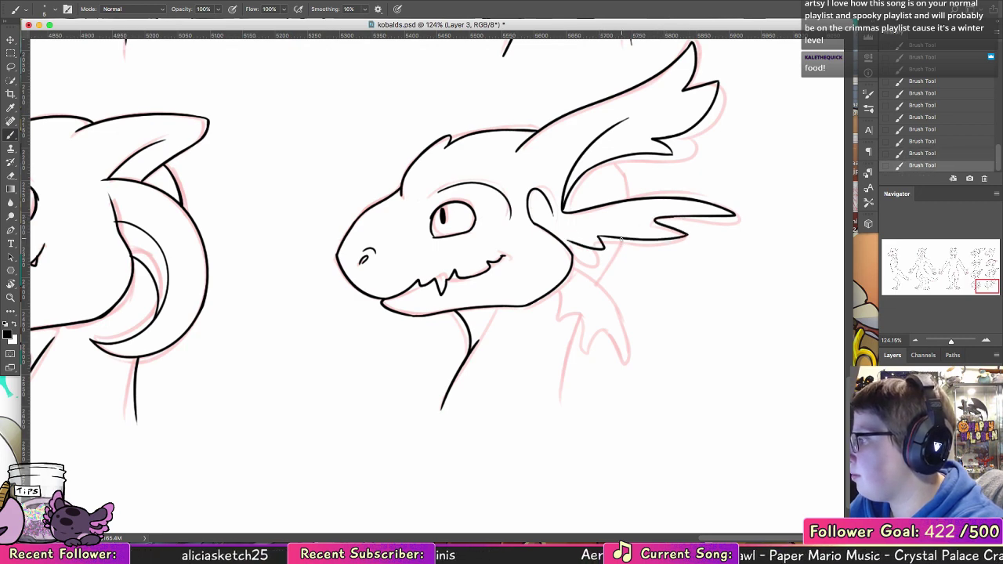
{"action": "key", "text": "super+z"}
{"action": "key", "text": "super+z"}
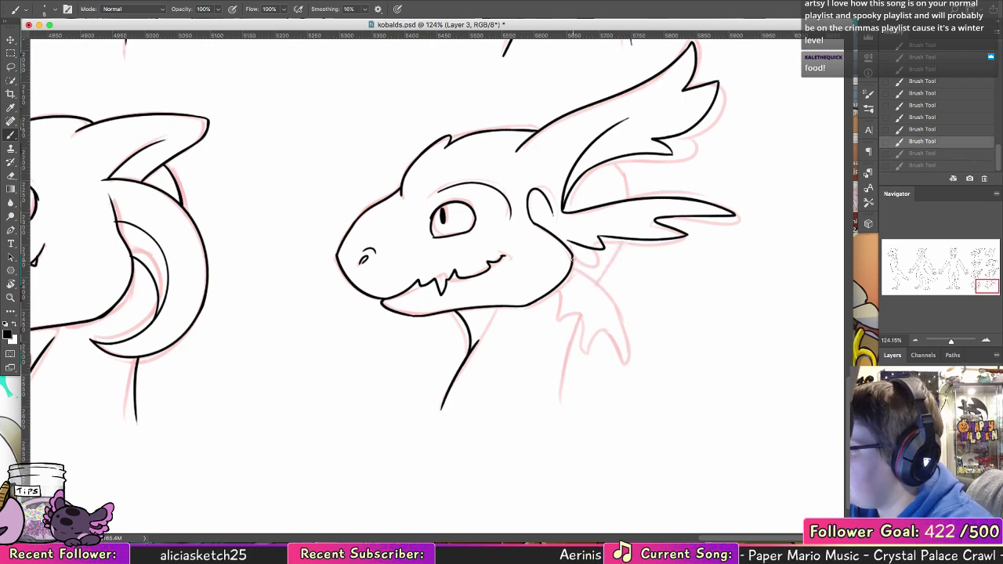
- Ink the lower fin hanging from the jaw corner, with its curved outer edge and jagged pointed inner edge
{"action": "left_click_drag", "start_coordinate": [572, 261], "coordinate": [624, 357]}
{"action": "key", "text": "super+z"}
{"action": "mouse_move", "coordinate": [572, 262]}
{"action": "left_mouse_down"}
{"action": "mouse_move", "coordinate": [623, 348]}
{"action": "mouse_move", "coordinate": [623, 324]}
{"action": "mouse_move", "coordinate": [624, 358]}
{"action": "mouse_move", "coordinate": [584, 316]}
{"action": "mouse_move", "coordinate": [586, 308]}
{"action": "mouse_move", "coordinate": [623, 356]}
{"action": "mouse_move", "coordinate": [598, 318]}
{"action": "mouse_move", "coordinate": [622, 349]}
{"action": "mouse_move", "coordinate": [617, 318]}
{"action": "mouse_move", "coordinate": [624, 358]}
{"action": "left_mouse_up"}
{"action": "key", "text": "super+z"}
{"action": "key", "text": "super+z"}
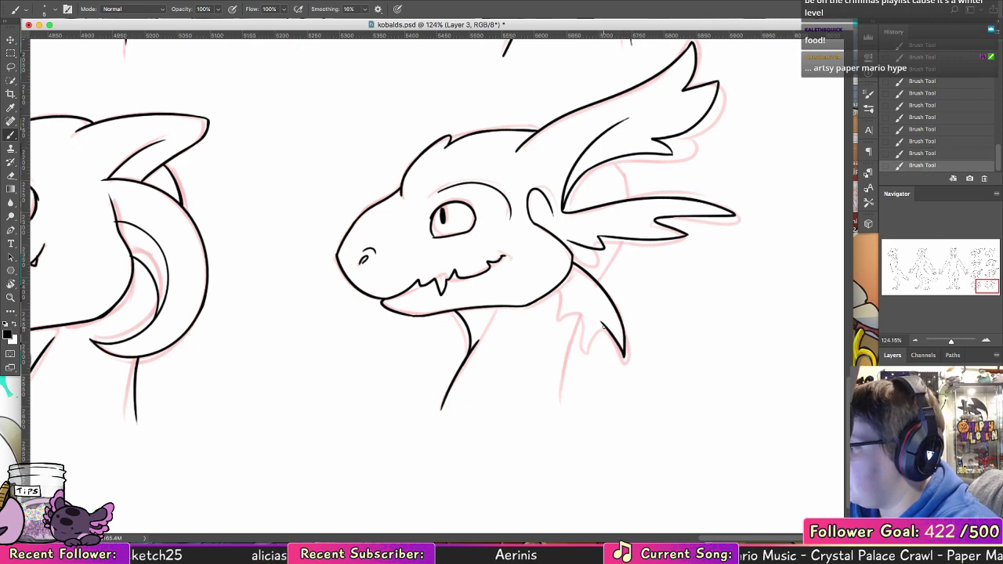
{"action": "mouse_move", "coordinate": [600, 321]}
{"action": "left_mouse_down"}
{"action": "mouse_move", "coordinate": [589, 353]}
{"action": "mouse_move", "coordinate": [578, 336]}
{"action": "mouse_move", "coordinate": [593, 340]}
{"action": "mouse_move", "coordinate": [580, 340]}
{"action": "mouse_move", "coordinate": [564, 300]}
{"action": "left_mouse_up"}
{"action": "key", "text": "super+z"}
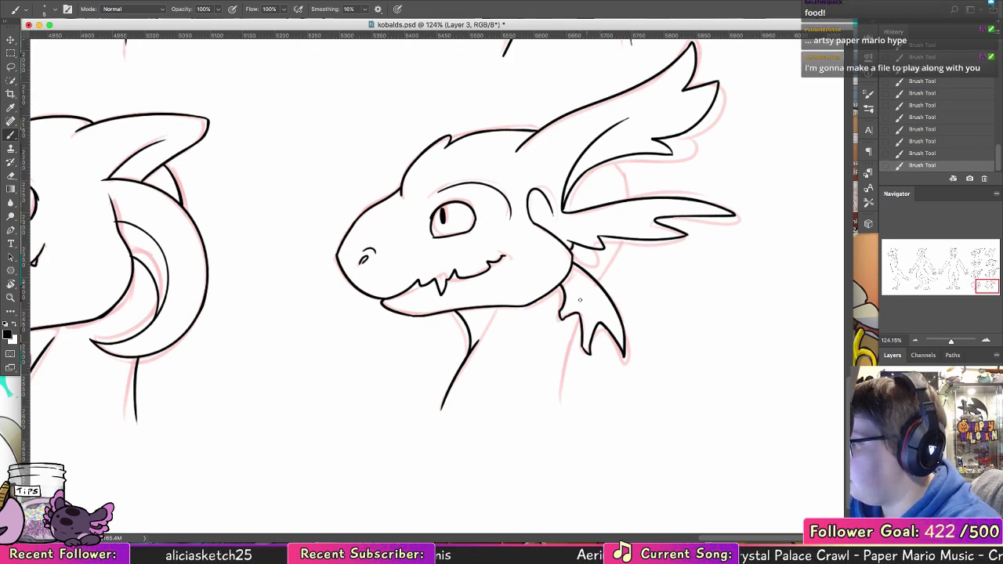
- Ink the back neck line below the lower fin and the segments visible between the three fins
{"action": "left_click_drag", "start_coordinate": [581, 321], "coordinate": [569, 390]}
{"action": "left_click_drag", "start_coordinate": [619, 238], "coordinate": [600, 284]}
{"action": "key", "text": "super+z"}
{"action": "key", "text": "super+z"}
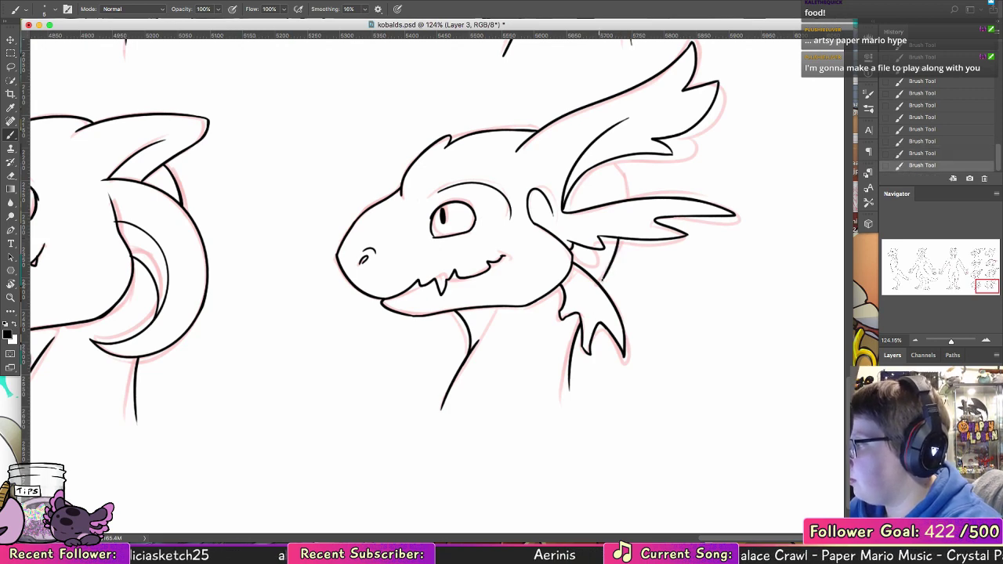
{"action": "mouse_move", "coordinate": [605, 161]}
{"action": "left_mouse_down"}
{"action": "mouse_move", "coordinate": [618, 199]}
{"action": "mouse_move", "coordinate": [605, 162]}
{"action": "mouse_move", "coordinate": [616, 185]}
{"action": "left_mouse_up"}
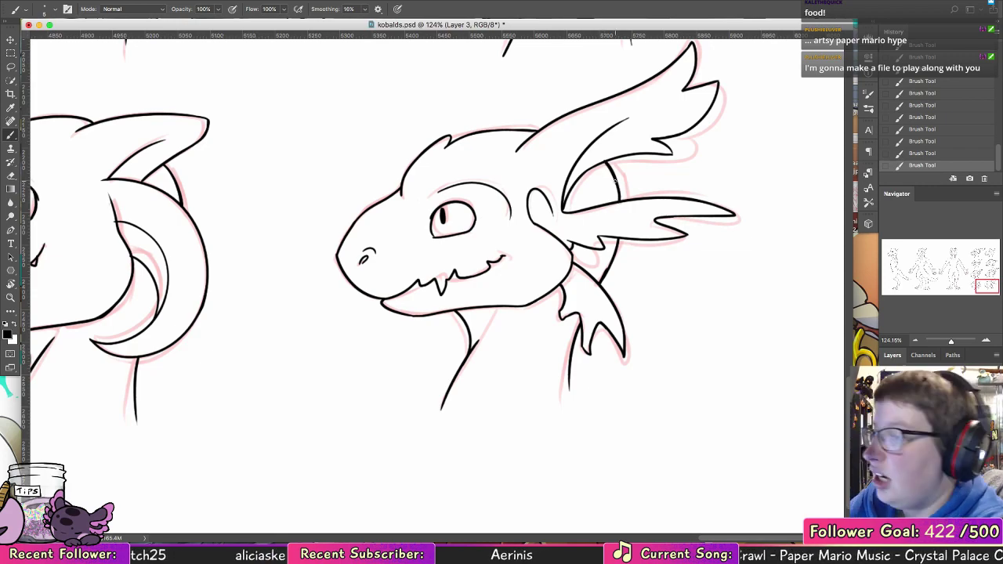
- Show the whole reference sheet and save kobalds.psd
{"action": "left_click", "coordinate": [11, 298]}
{"action": "left_click_drag", "start_coordinate": [583, 246], "coordinate": [521, 251]}
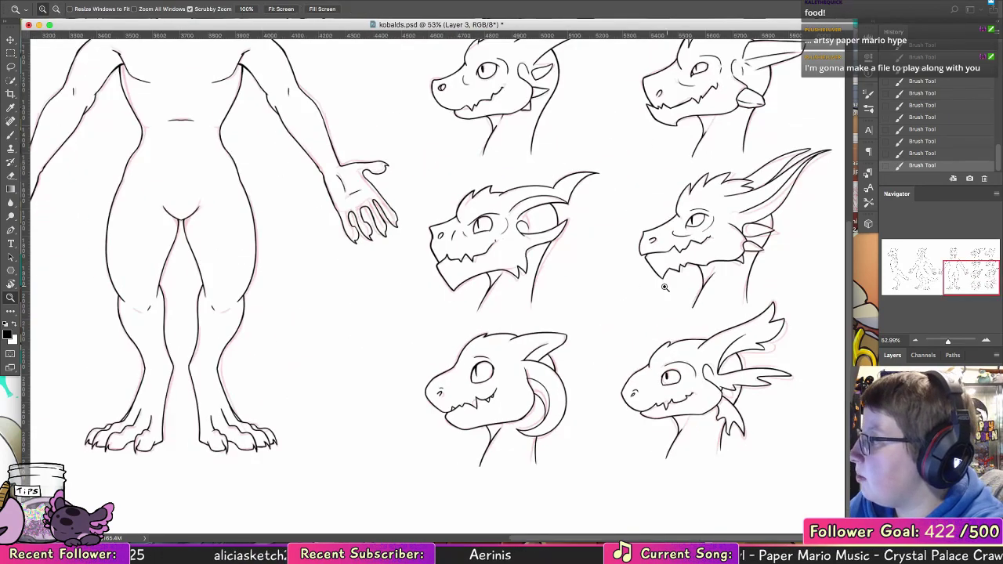
{"action": "left_click_drag", "start_coordinate": [665, 288], "coordinate": [629, 284]}
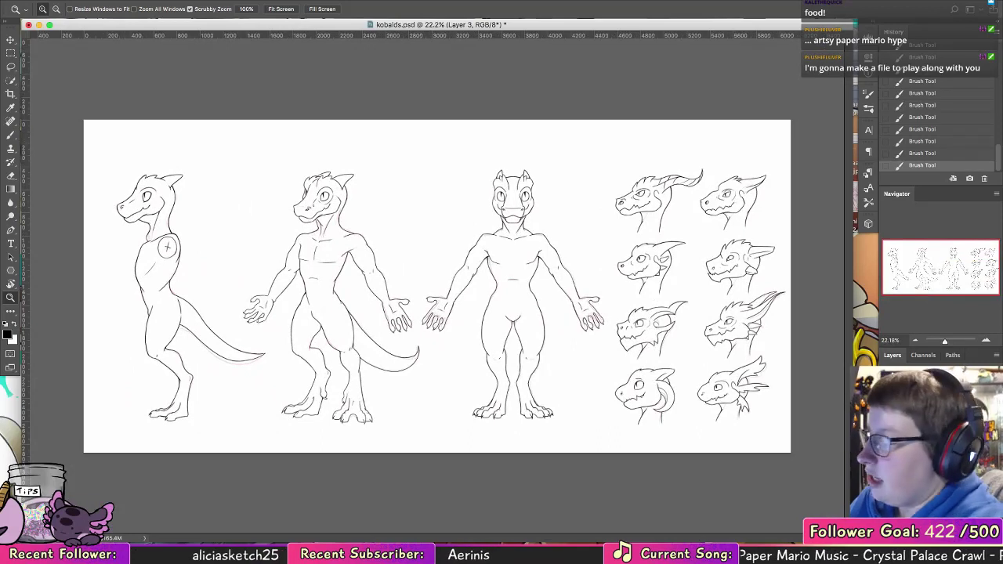
{"action": "key", "text": "super+s"}
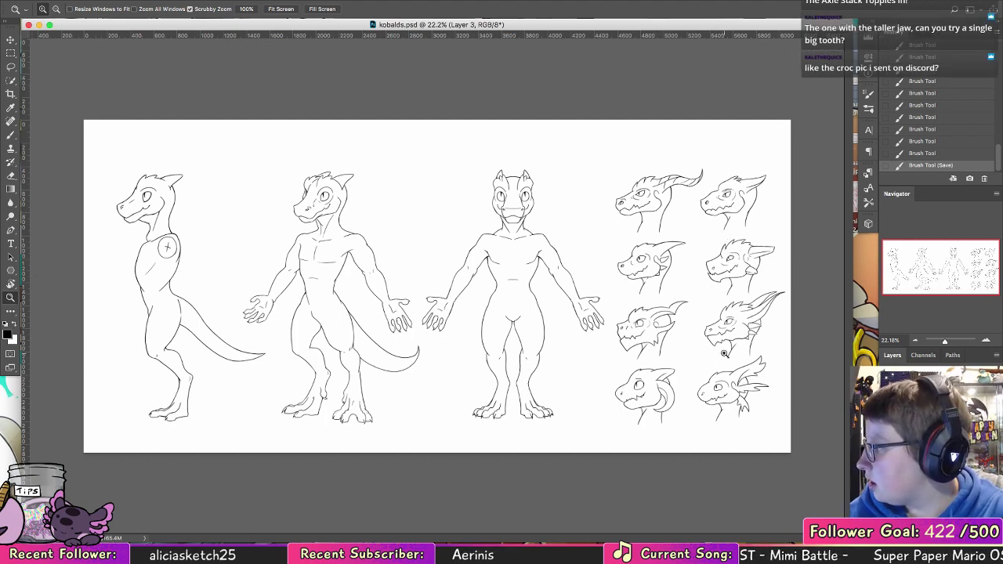
- Add interlocking pointed upper and lower teeth along the mouth line of the left head in the third row
{"action": "left_click_drag", "start_coordinate": [641, 345], "coordinate": [685, 344]}
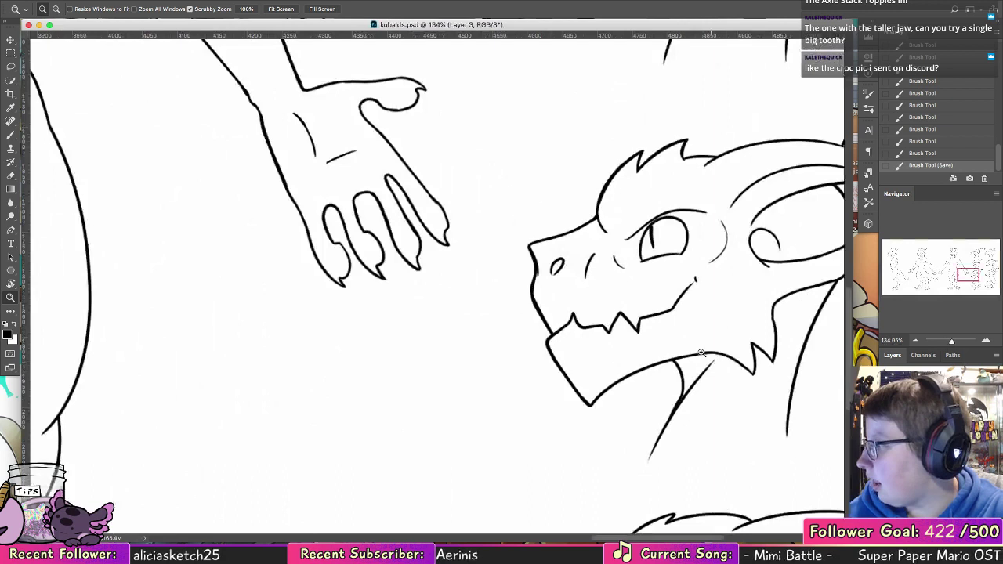
{"action": "left_click", "coordinate": [11, 136]}
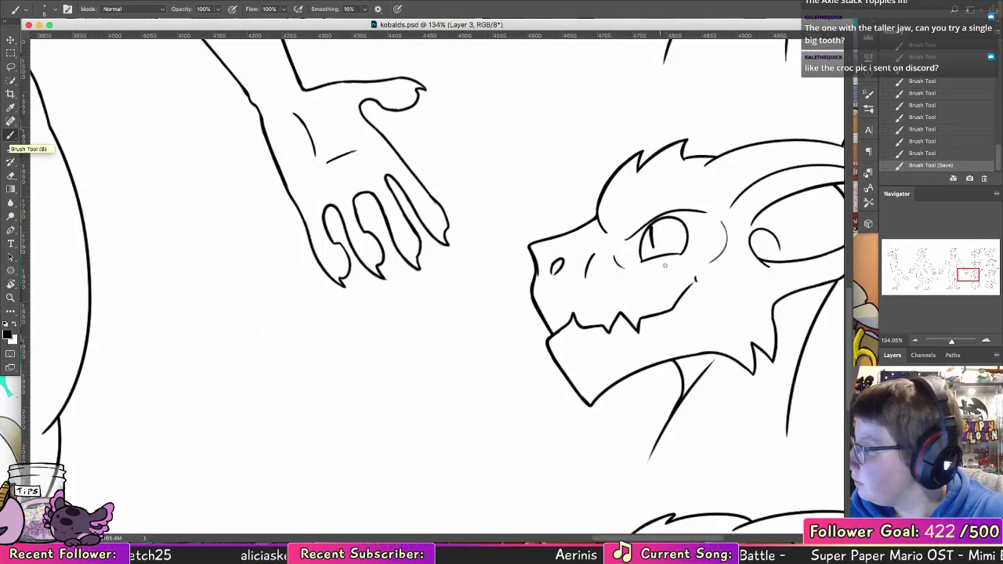
{"action": "mouse_move", "coordinate": [570, 317]}
{"action": "left_mouse_down"}
{"action": "mouse_move", "coordinate": [611, 327]}
{"action": "mouse_move", "coordinate": [661, 302]}
{"action": "mouse_move", "coordinate": [678, 316]}
{"action": "mouse_move", "coordinate": [671, 312]}
{"action": "left_mouse_up"}
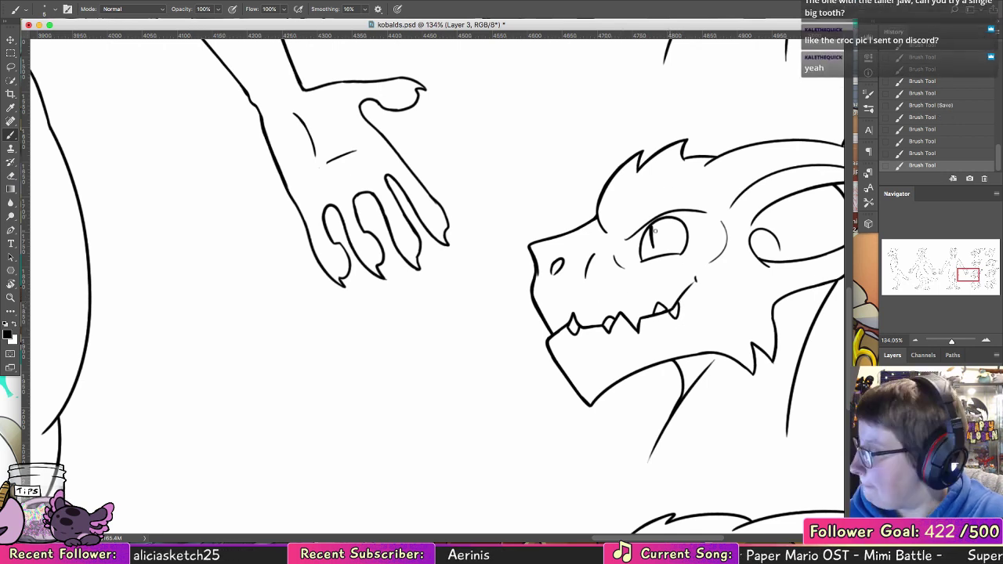
{"action": "left_click_drag", "start_coordinate": [612, 332], "coordinate": [639, 320]}
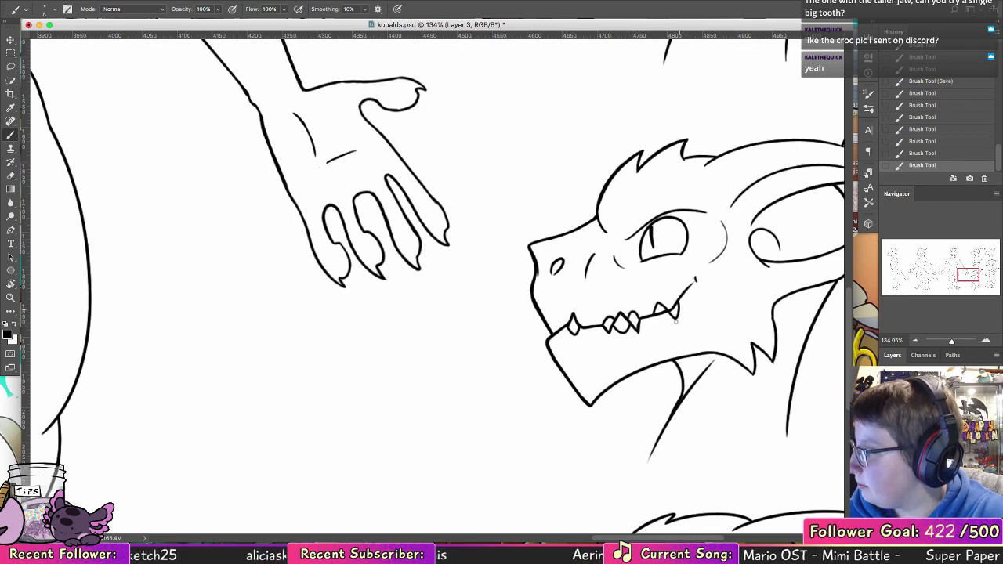